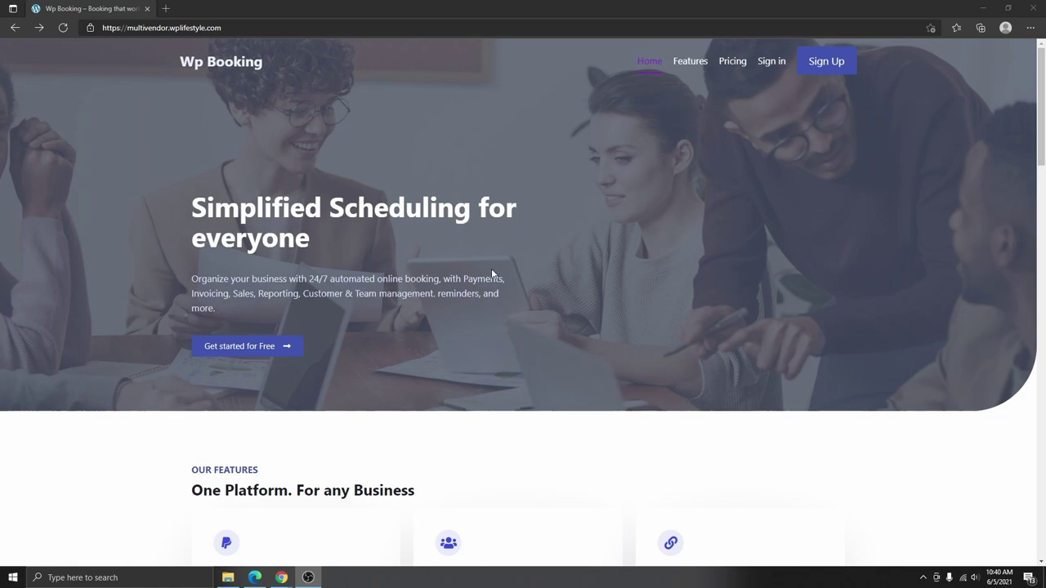
# Step: Scroll down the Wp Booking home page and open the full Features page
pyautogui.scroll(-2, 496, 254)
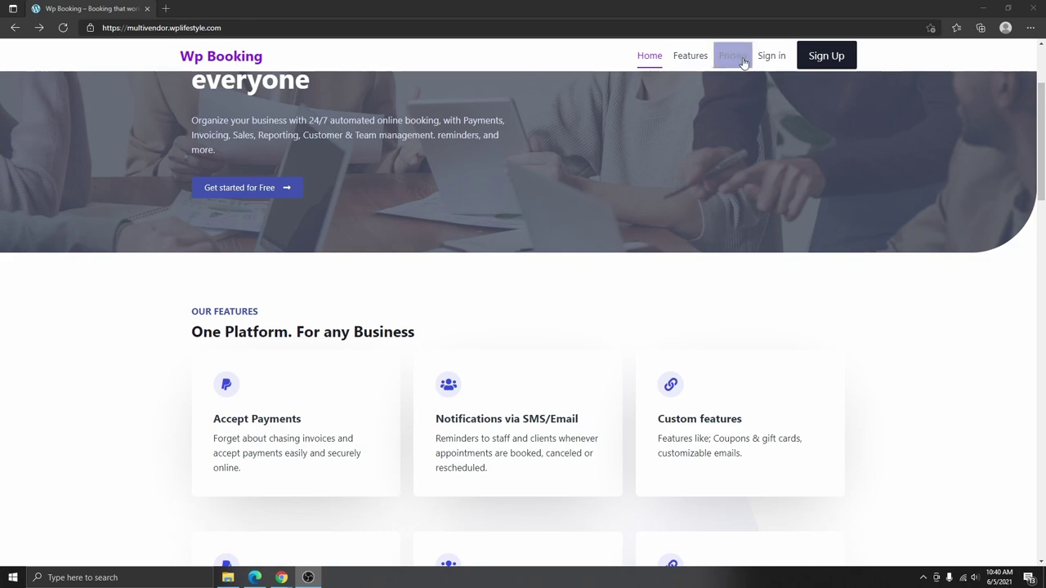
pyautogui.scroll(-3, 557, 200)
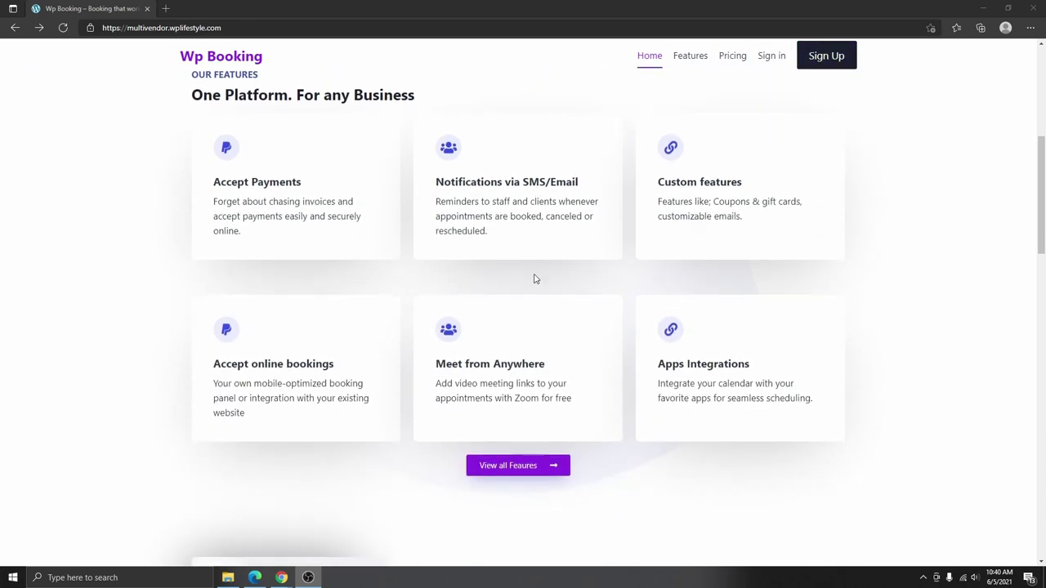
pyautogui.scroll(-2, 523, 268)
pyautogui.scroll(3, 525, 269)
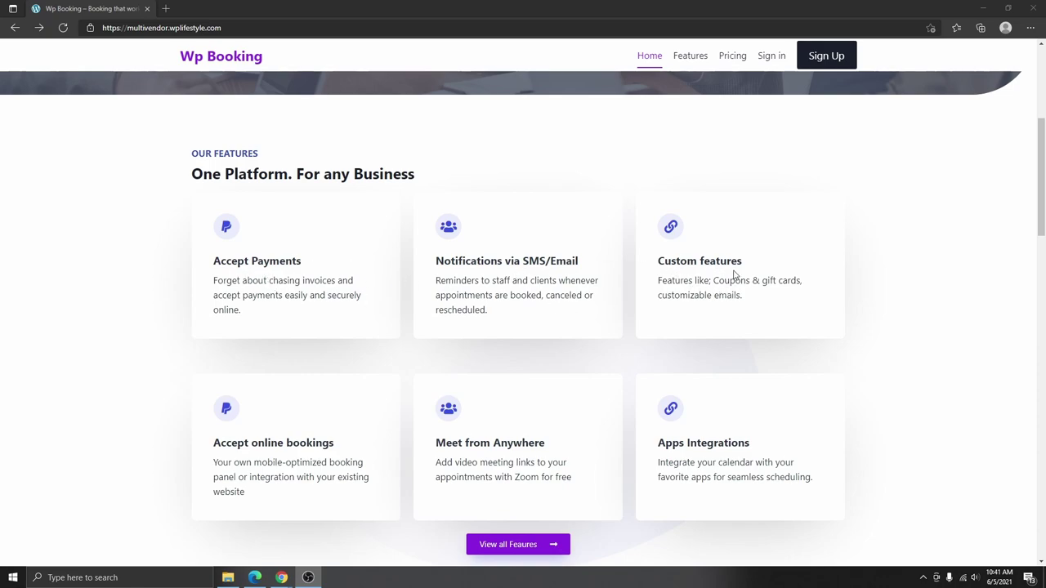
pyautogui.scroll(-1, 630, 233)
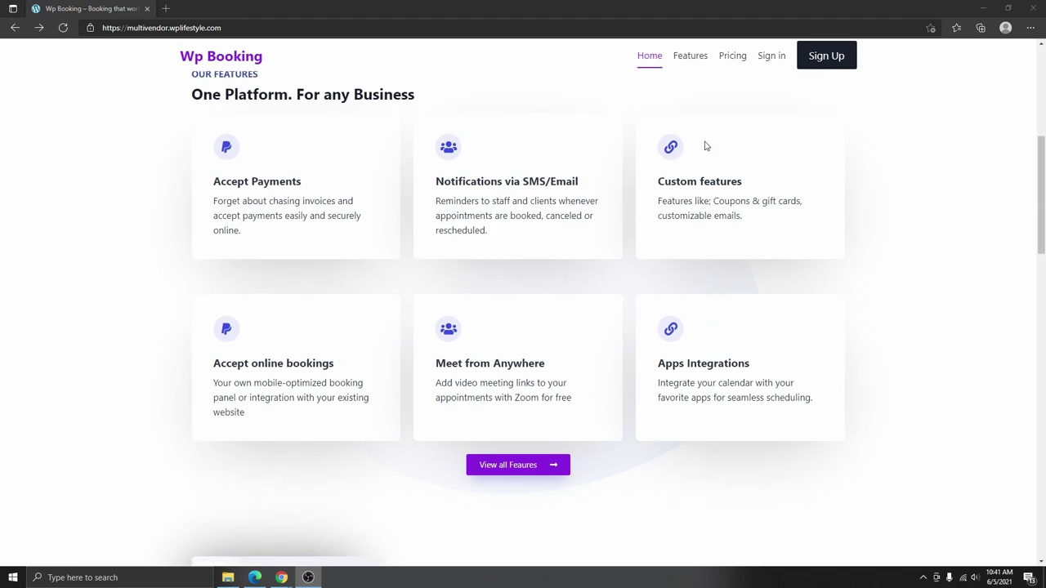
pyautogui.scroll(-2, 809, 270)
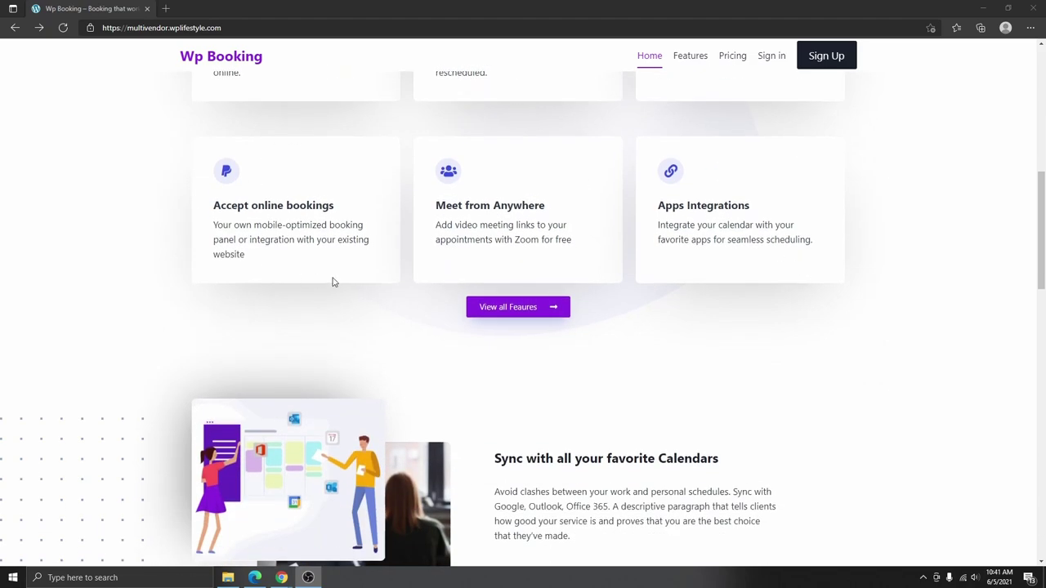
pyautogui.click(520, 313)
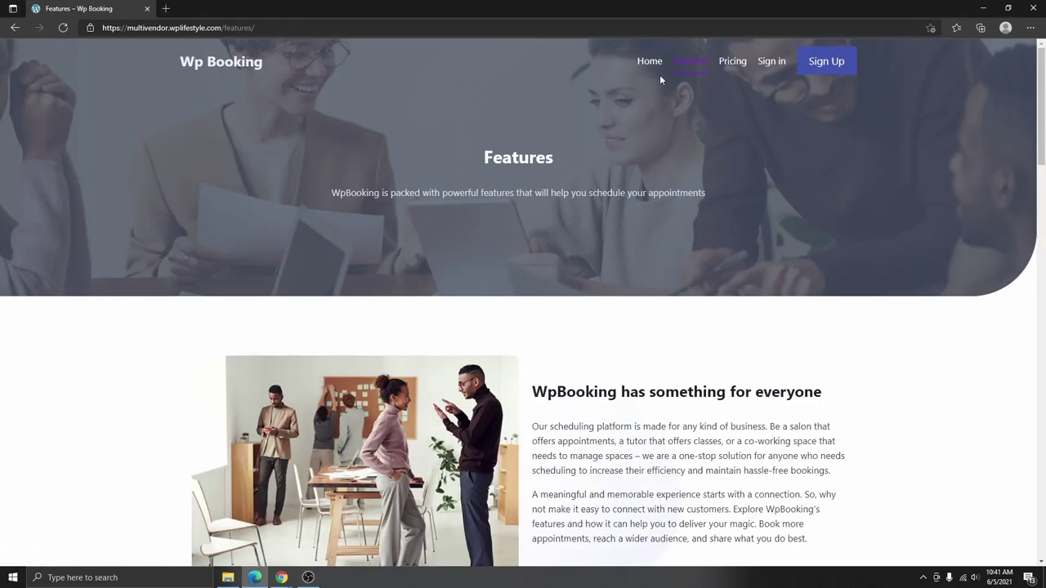
# Step: Scroll through the Features list and highlight the 30 days free trial note
pyautogui.scroll(-10, 687, 85)
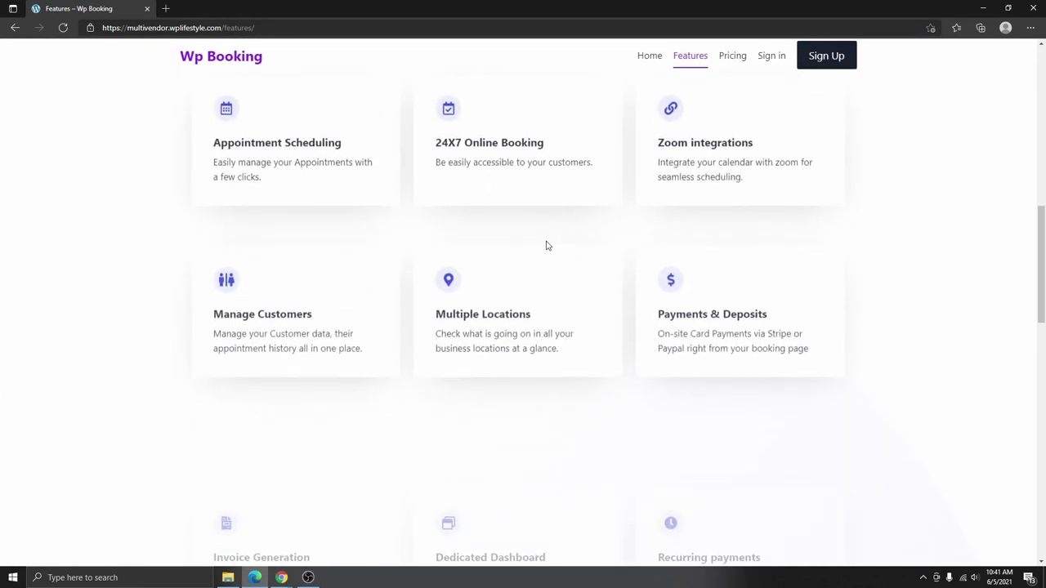
pyautogui.scroll(-5, 346, 226)
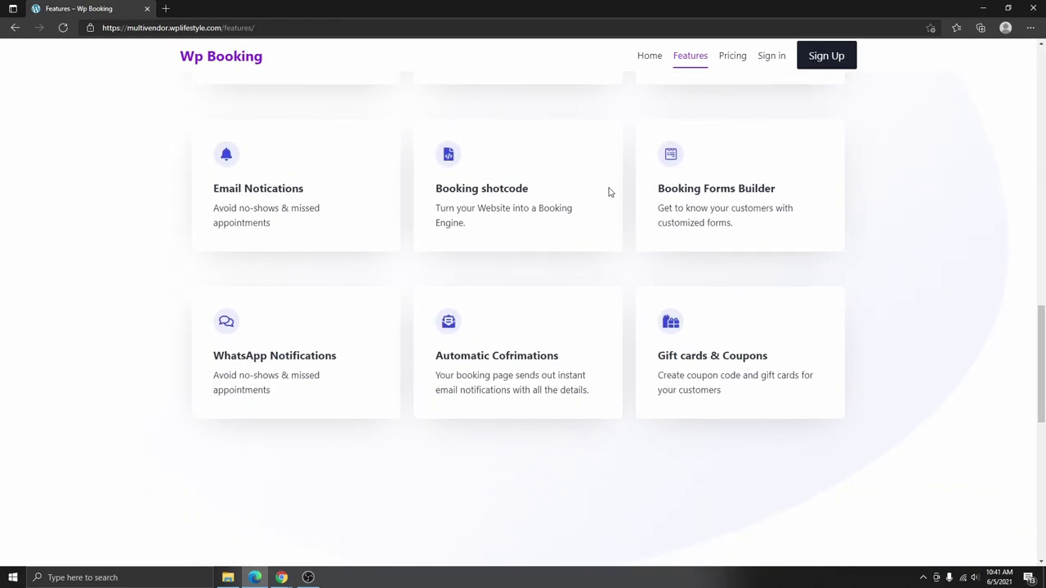
pyautogui.scroll(-6, 577, 213)
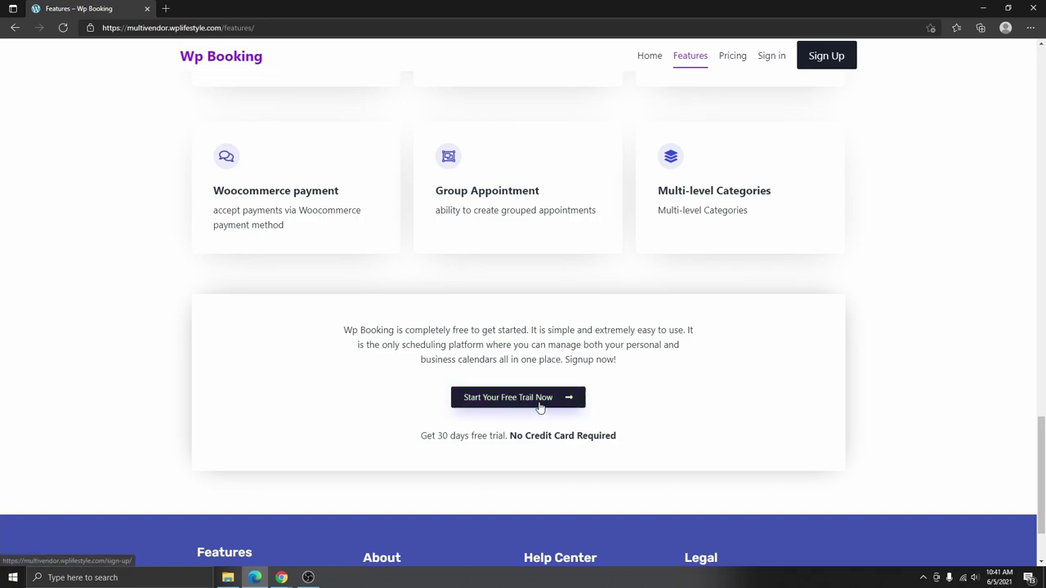
pyautogui.moveTo(421, 436); pyautogui.dragTo(496, 437)
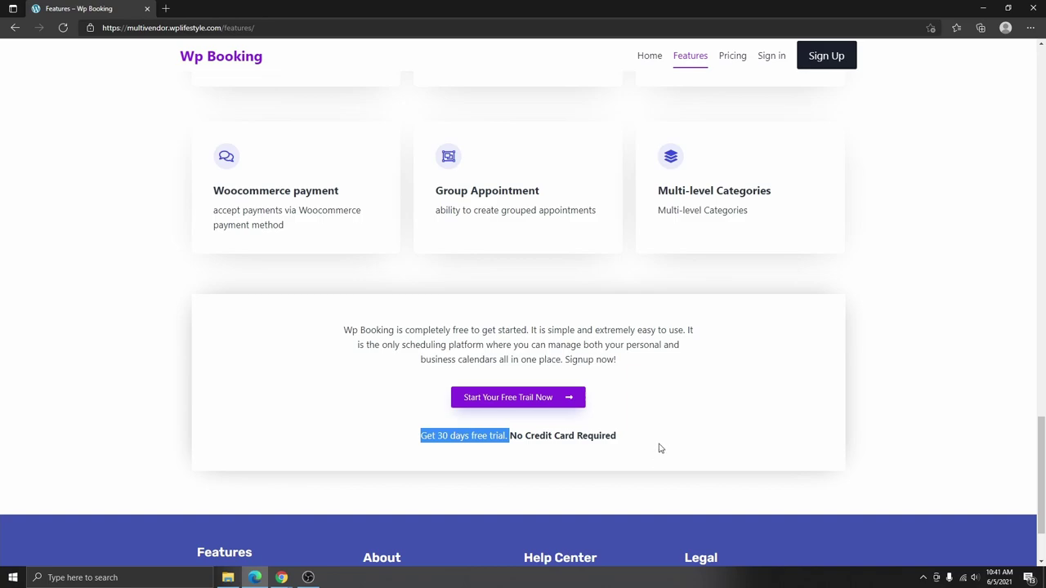
# Step: Go to the free-trial sign-up page via Start Your Free Trial Now
pyautogui.scroll(2, 421, 206)
pyautogui.scroll(-1, 618, 307)
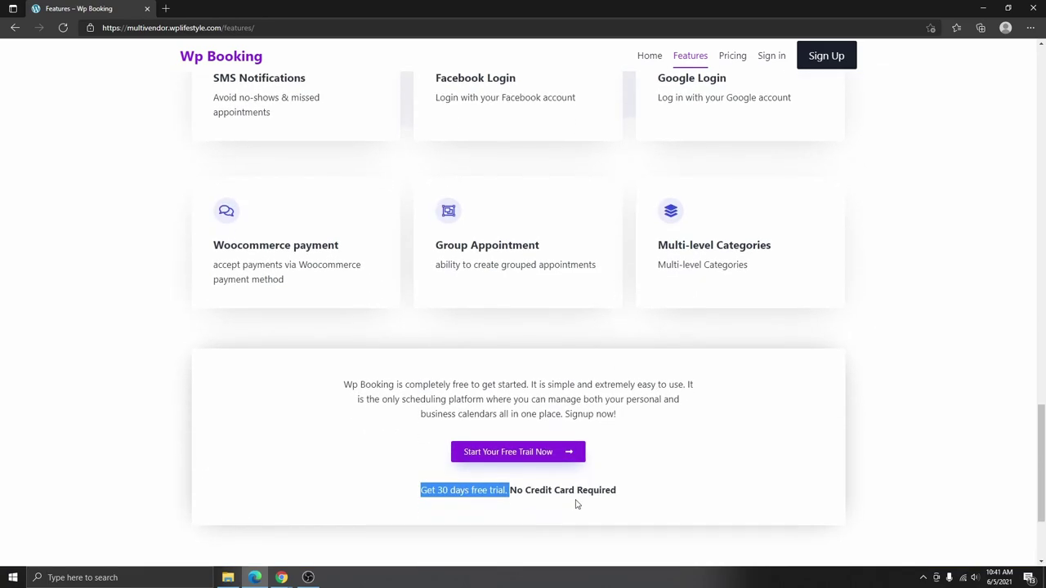
pyautogui.click(521, 460)
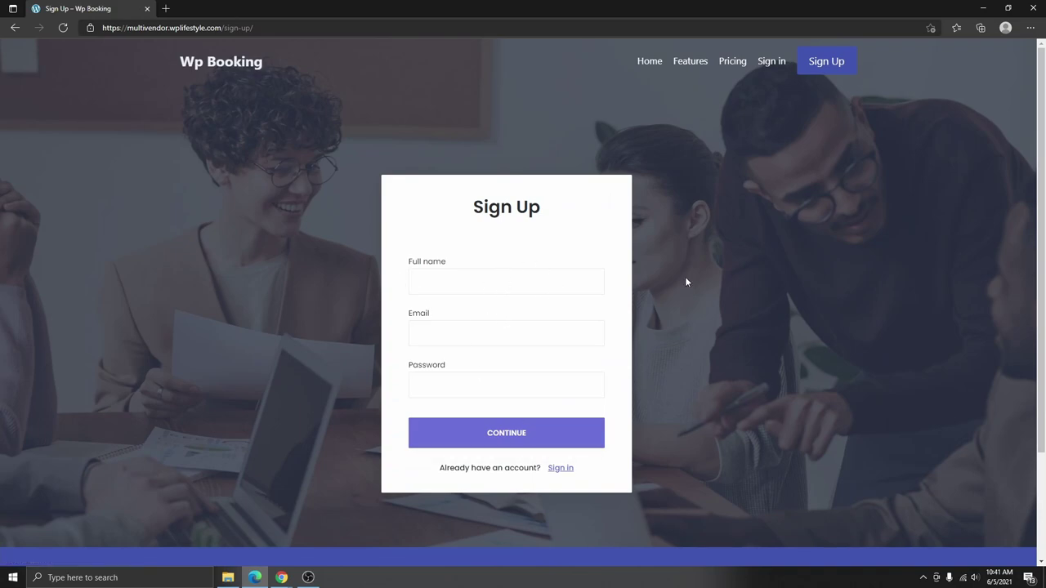
# Step: Visit the Sign In and Forgot Password pages, then return to the Wp Booking home page
pyautogui.click(833, 62)
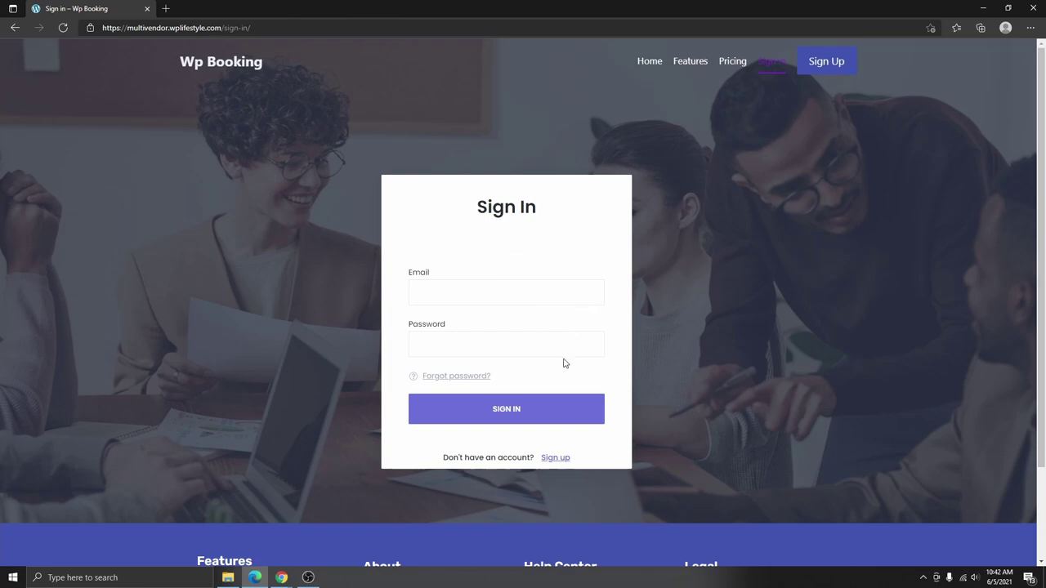
pyautogui.click(553, 458)
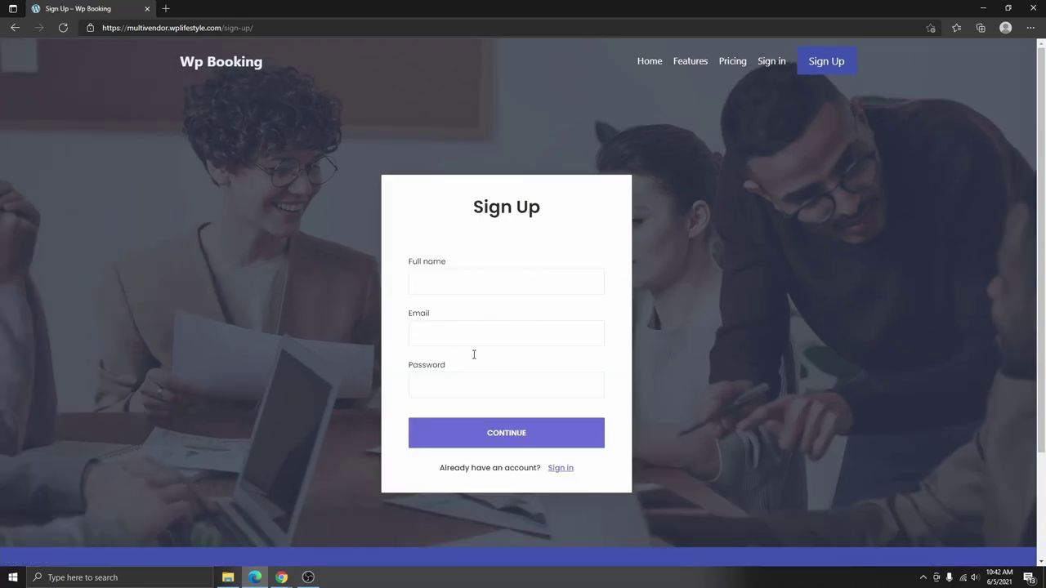
pyautogui.hotkey('alt', 'Left')
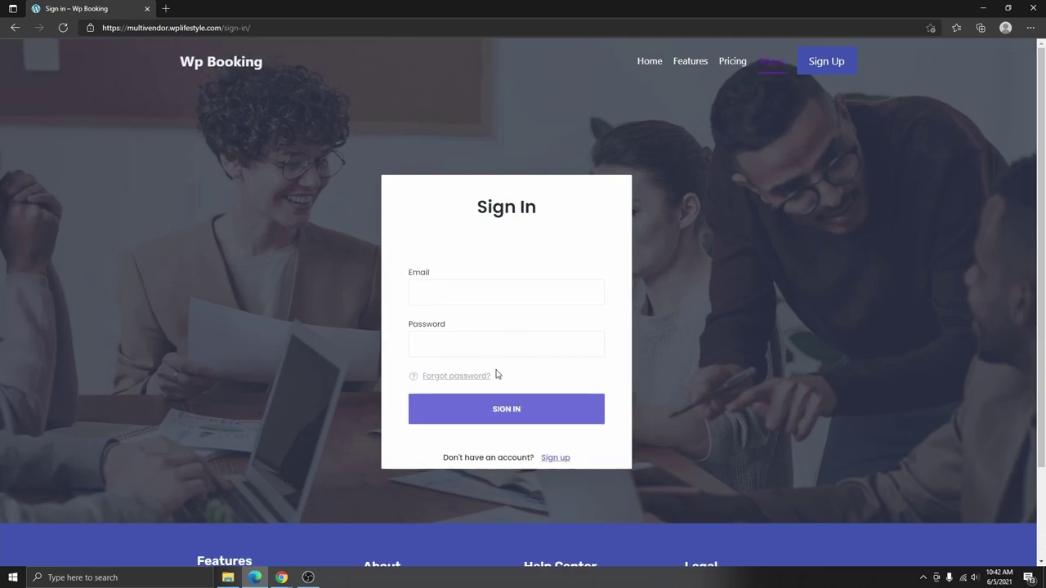
pyautogui.click(440, 378)
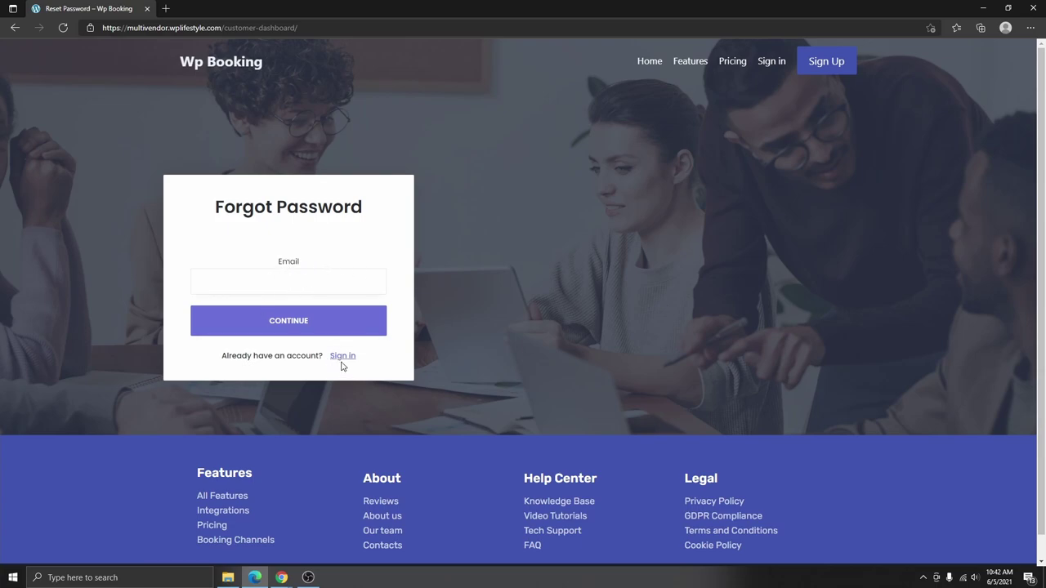
pyautogui.click(652, 66)
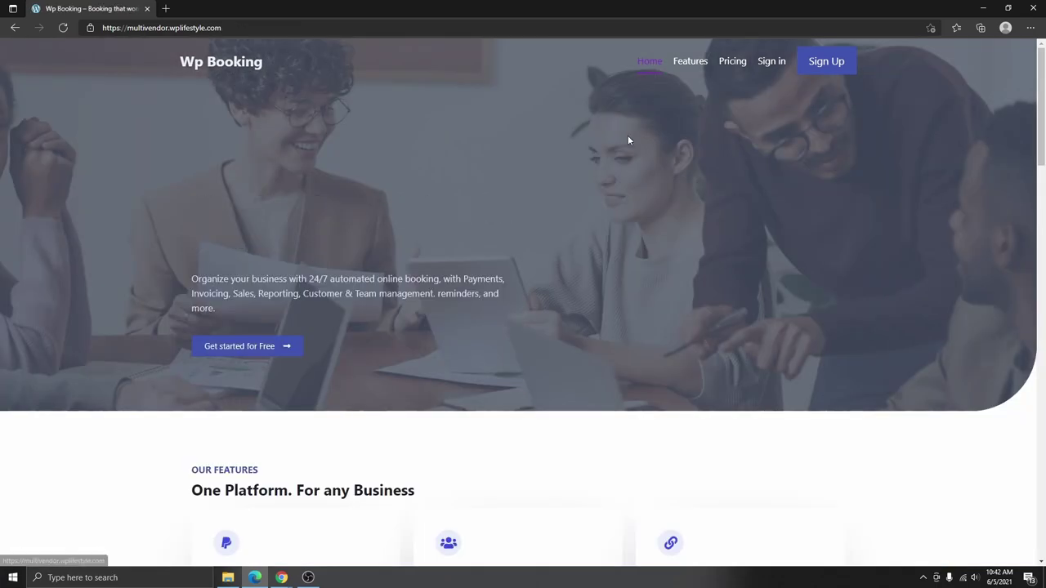
# Step: Scroll the Wp Booking home page down to the footer and back up
pyautogui.scroll(-20, 628, 141)
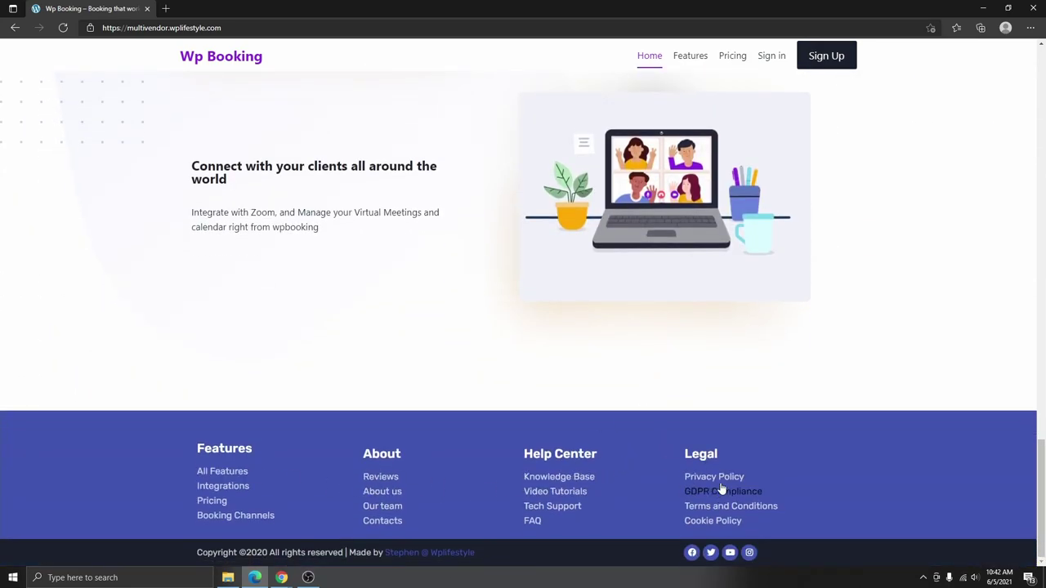
pyautogui.scroll(10, 649, 336)
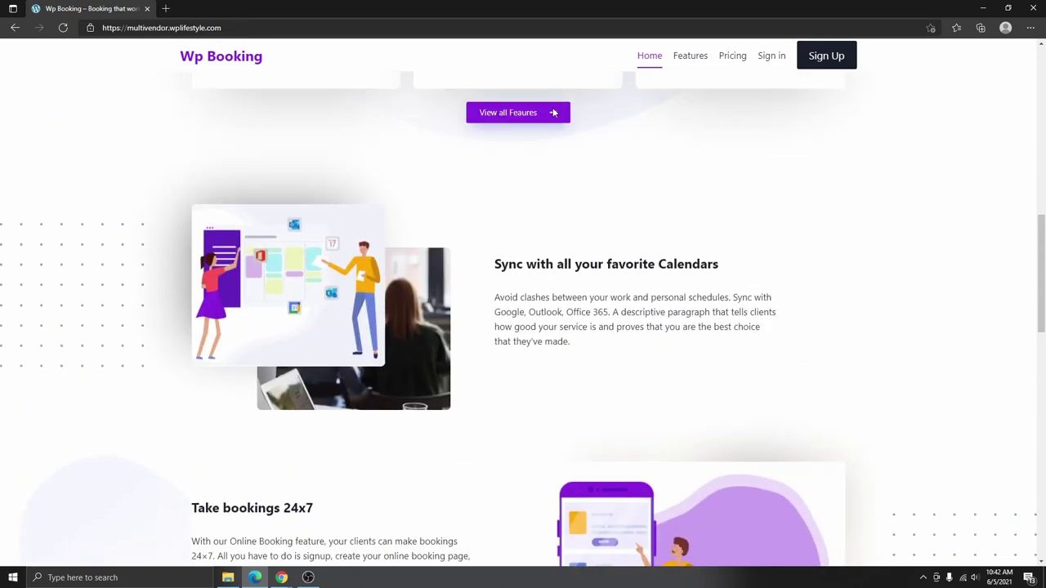
pyautogui.scroll(10, 554, 113)
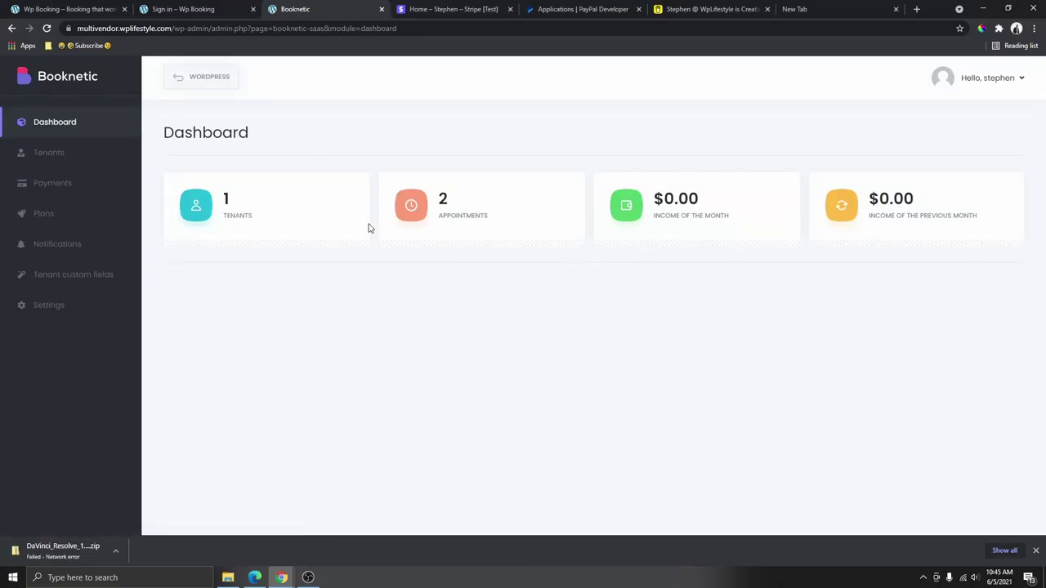
# Step: Highlight the TENANTS and APPOINTMENTS labels on the Booknetic dashboard
pyautogui.moveTo(254, 220); pyautogui.dragTo(224, 217)
pyautogui.click(436, 217)
pyautogui.moveTo(436, 218); pyautogui.dragTo(500, 215)
# Step: View the Tenants list and the Add Tenant form, close it, then open Payments
pyautogui.click(48, 155)
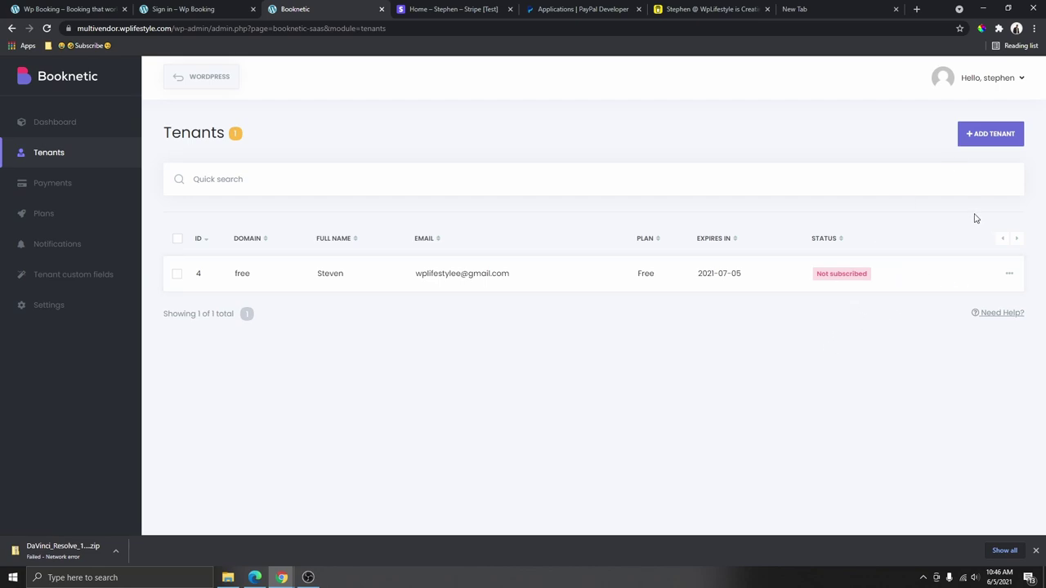
pyautogui.click(990, 138)
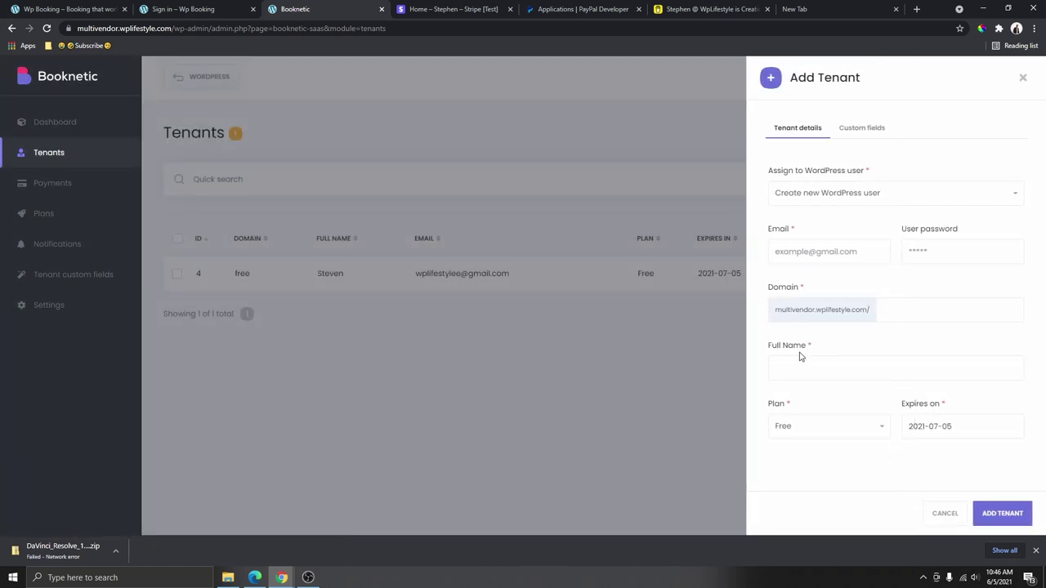
pyautogui.click(1022, 78)
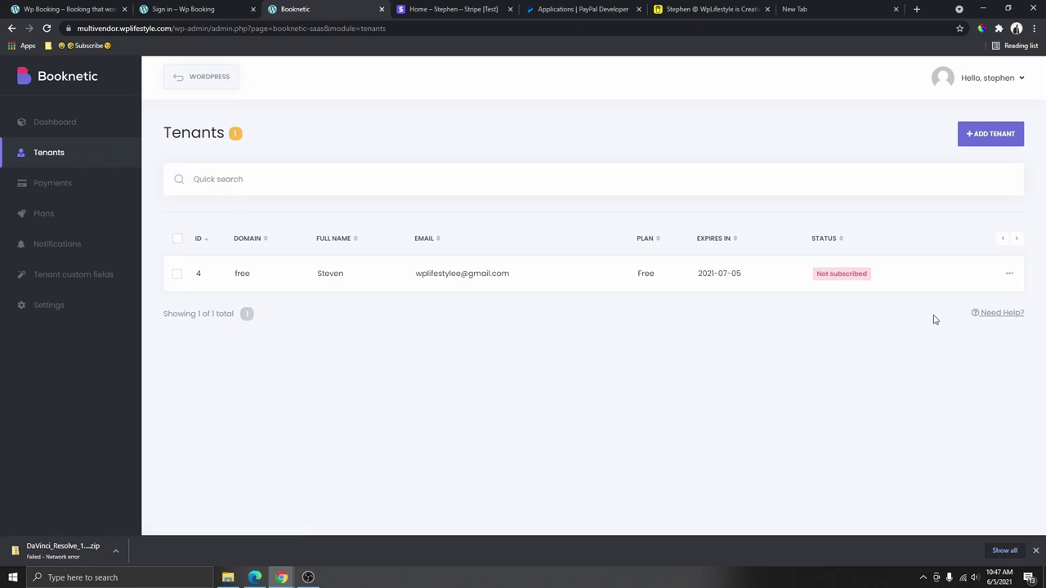
pyautogui.click(49, 190)
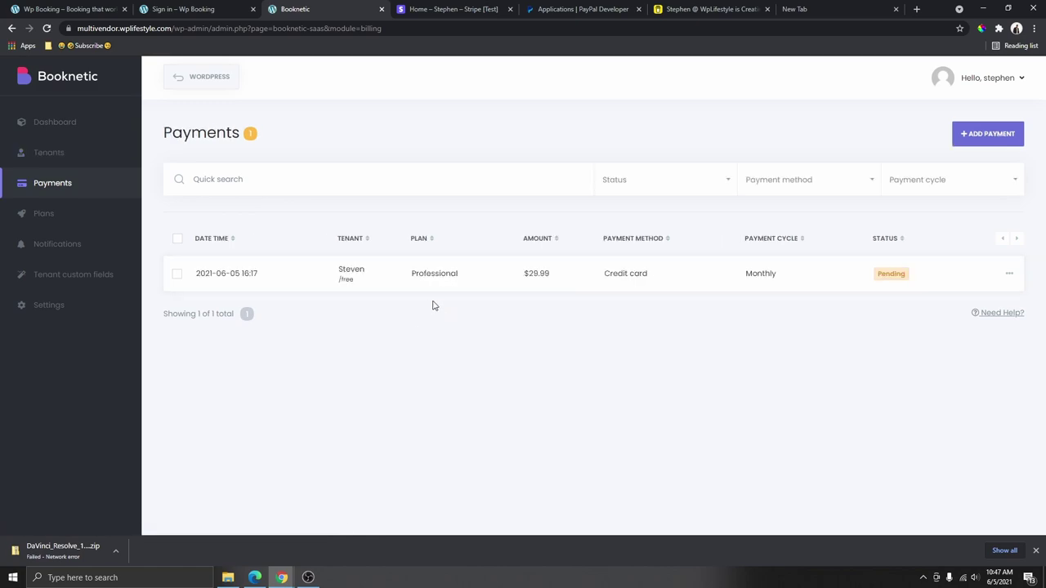
# Step: Open the Plans list, check a plan's actions and the Add Plan form, then close it
pyautogui.doubleClick(536, 273)
pyautogui.click(43, 215)
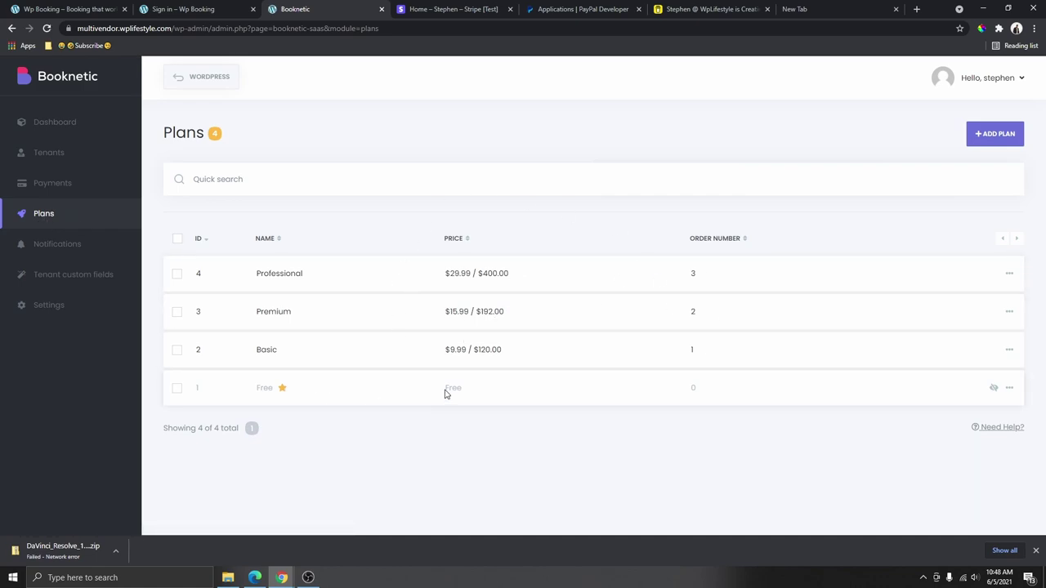
pyautogui.click(1009, 274)
pyautogui.click(988, 137)
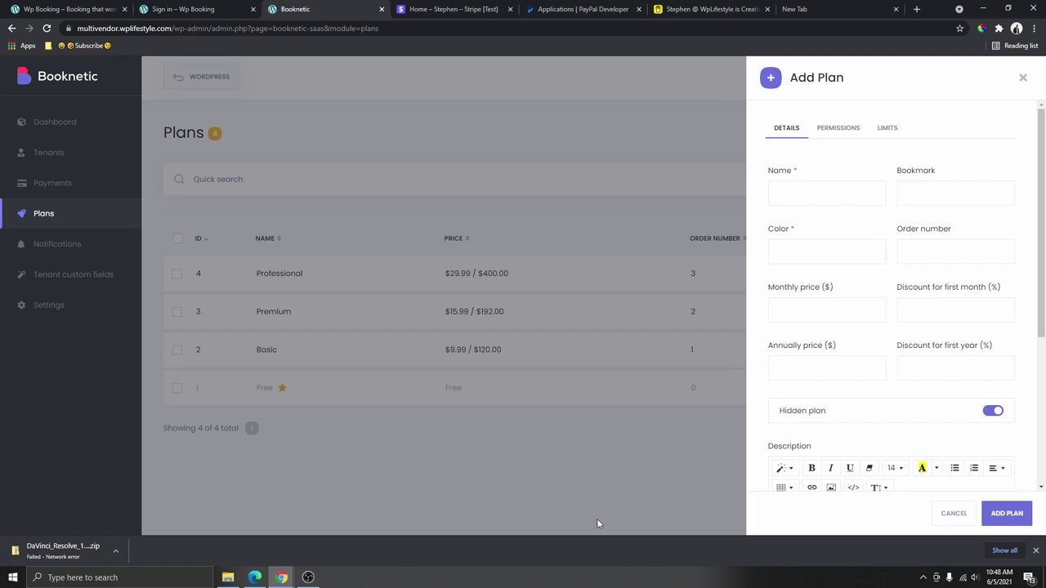
pyautogui.click(576, 486)
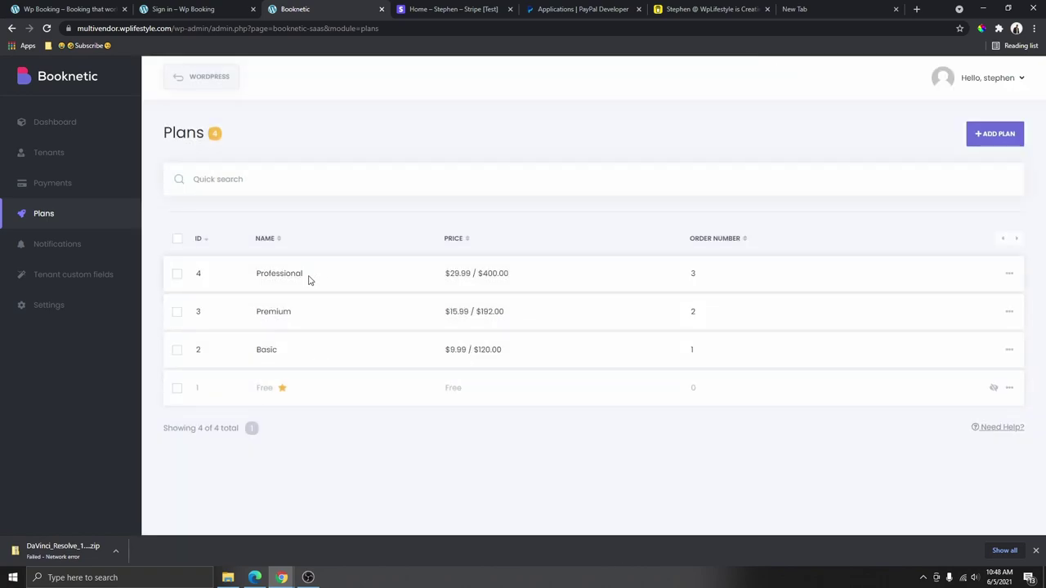
pyautogui.moveTo(256, 398); pyautogui.dragTo(277, 395)
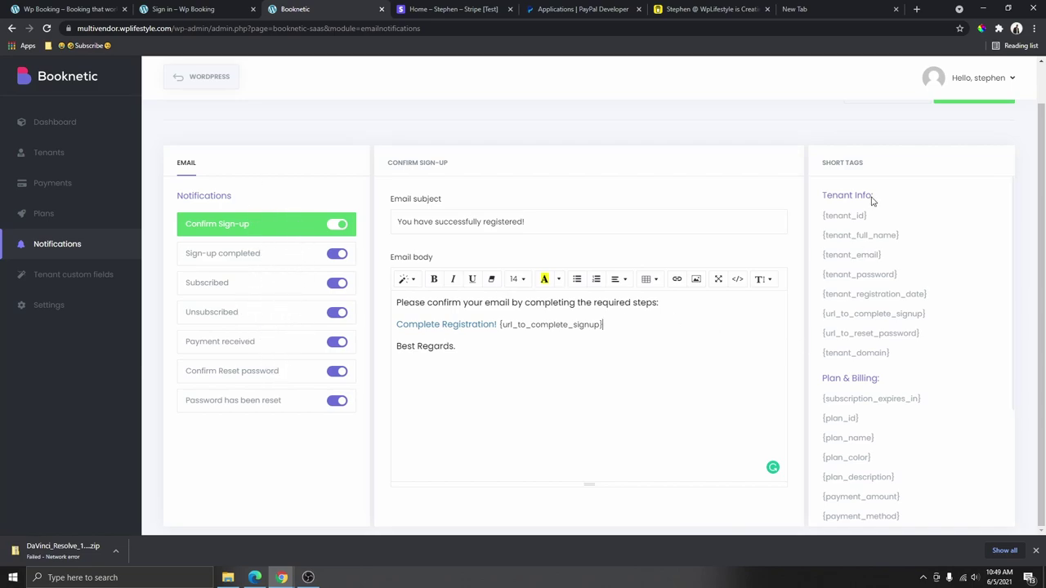
# Step: Review the Confirm Sign-up email template, then open the General settings
pyautogui.scroll(-2, 878, 351)
pyautogui.scroll(2, 881, 360)
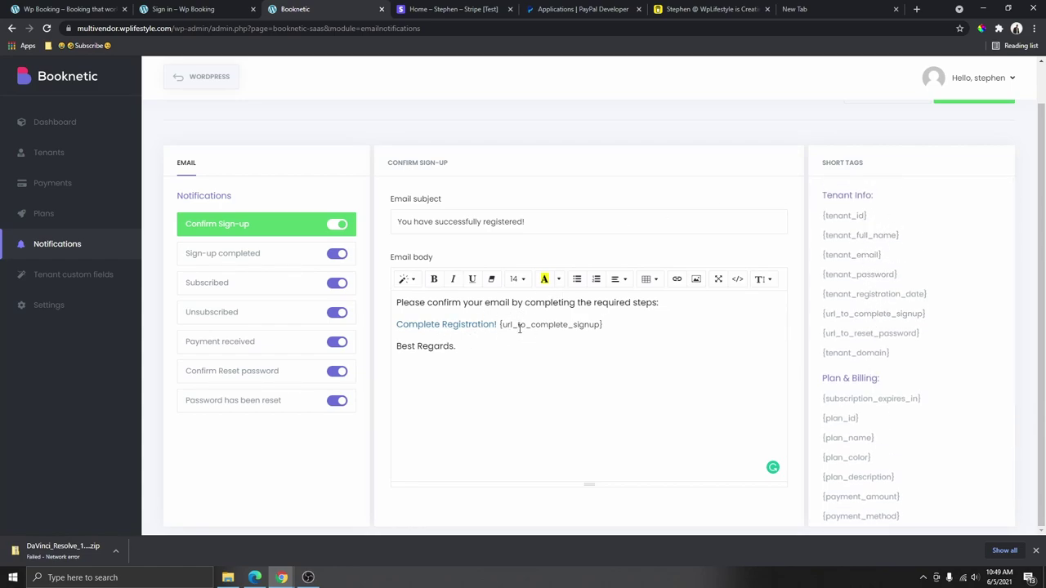
pyautogui.click(50, 306)
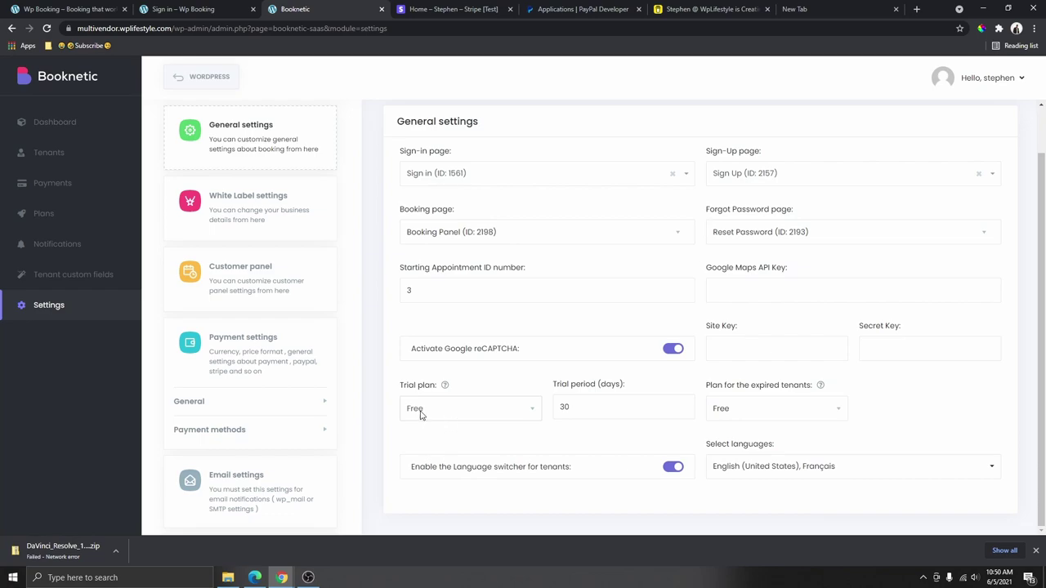
# Step: Browse the White Label, Customer panel and Payment settings showing US Dollar currency
pyautogui.click(242, 213)
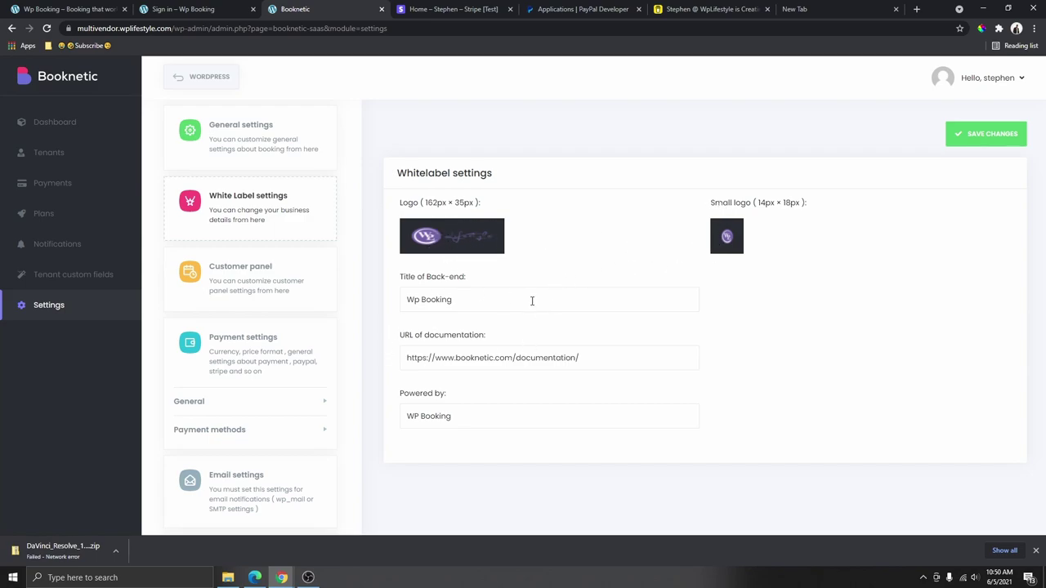
pyautogui.click(278, 291)
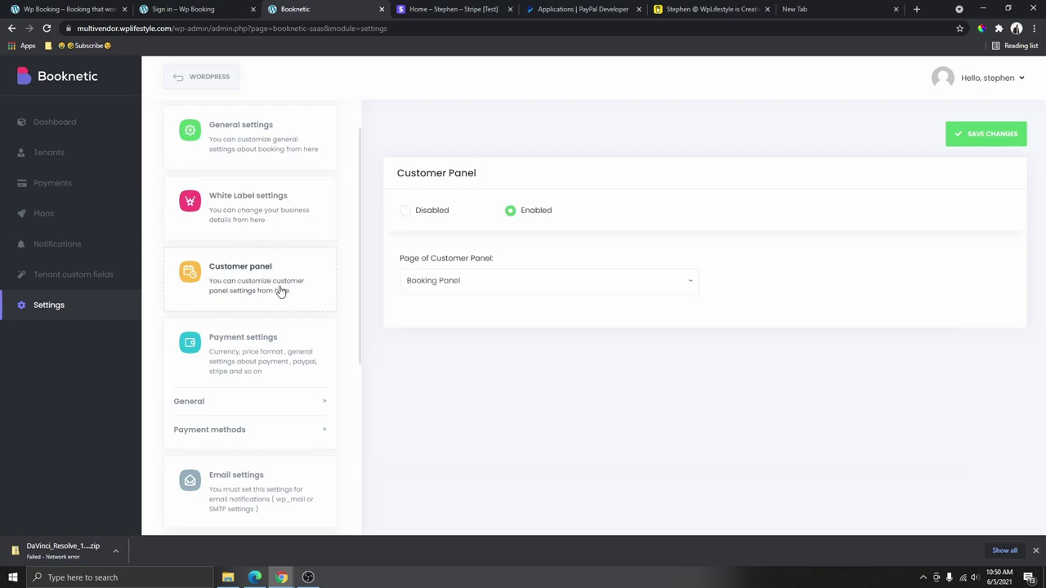
pyautogui.scroll(-2, 269, 272)
pyautogui.click(255, 209)
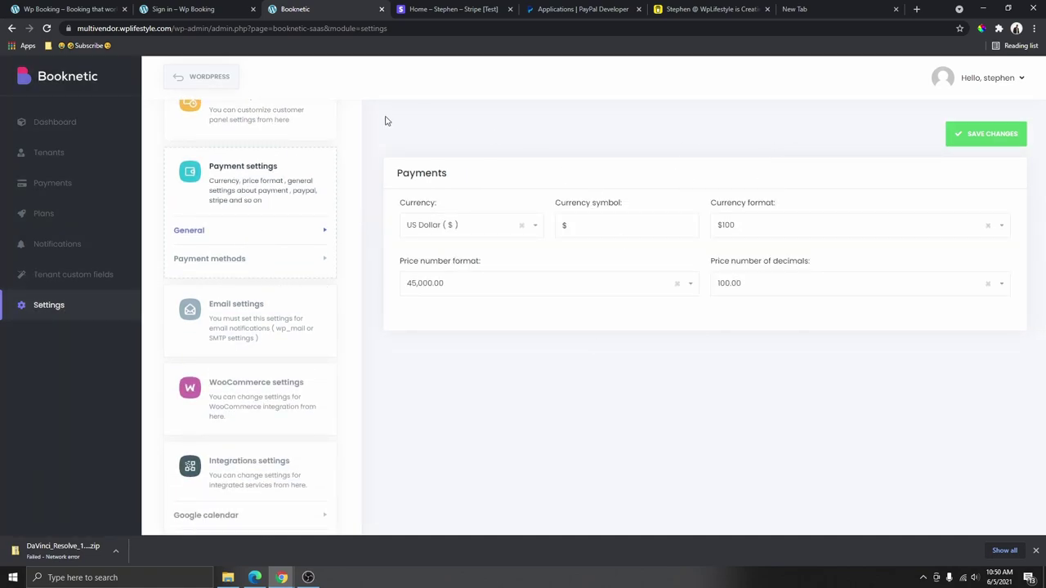
pyautogui.scroll(-1, 283, 506)
pyautogui.scroll(4, 270, 483)
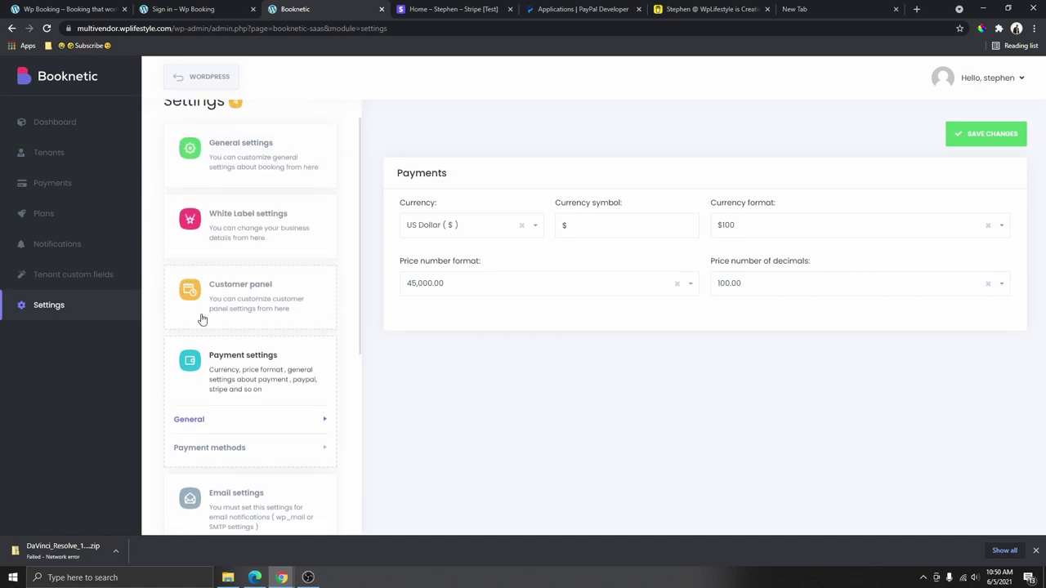
pyautogui.scroll(1, 212, 310)
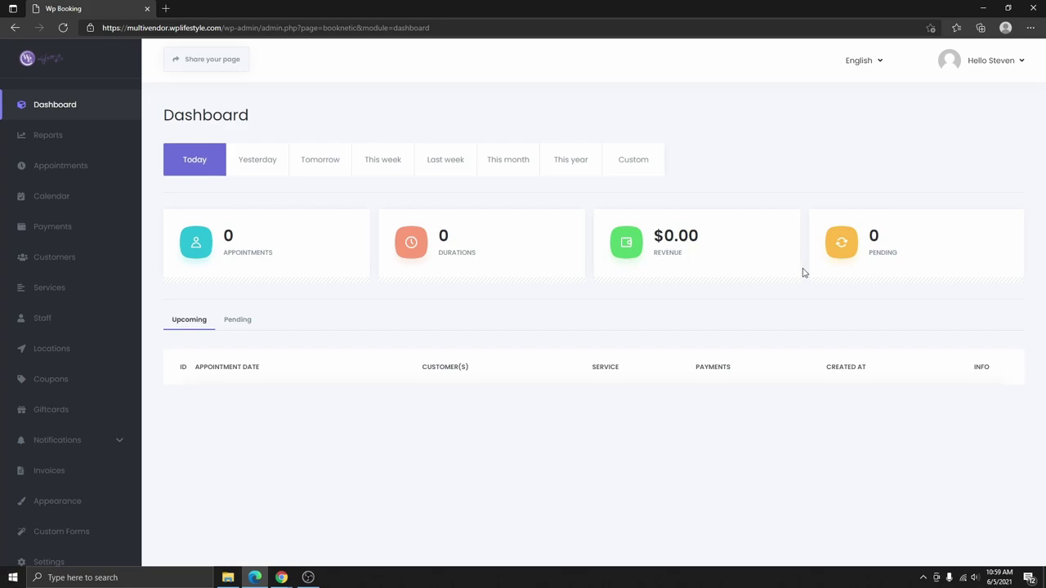
# Step: Switch the dashboard through Yesterday, Tomorrow, Last week and This year figures
pyautogui.click(257, 167)
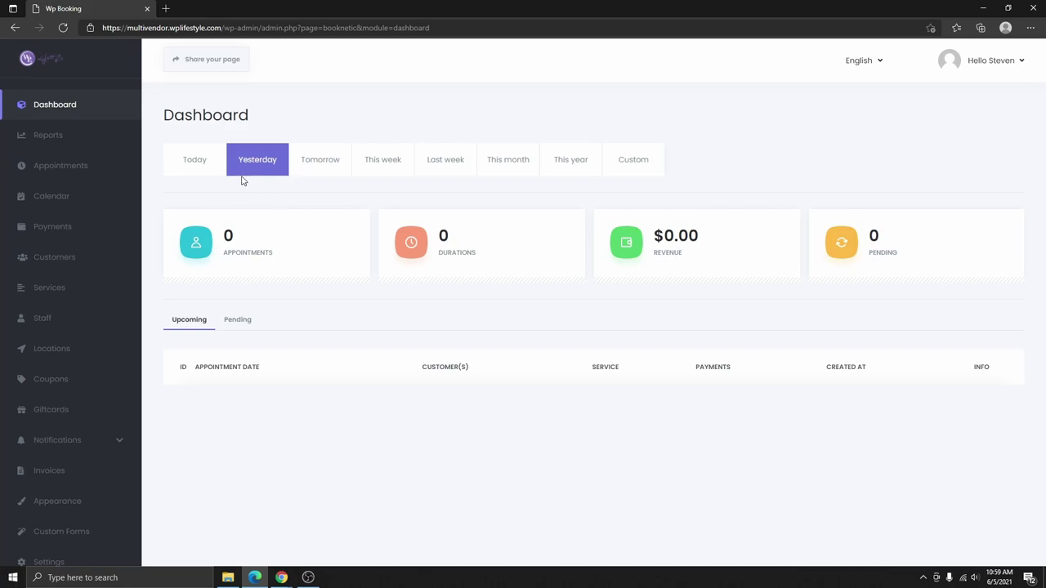
pyautogui.click(335, 160)
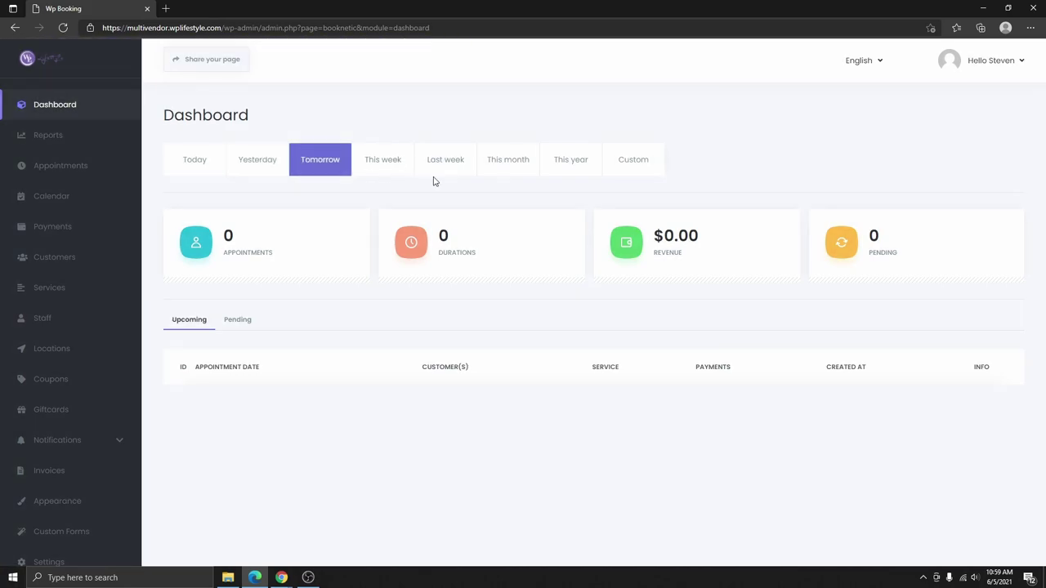
pyautogui.click(448, 168)
pyautogui.click(572, 167)
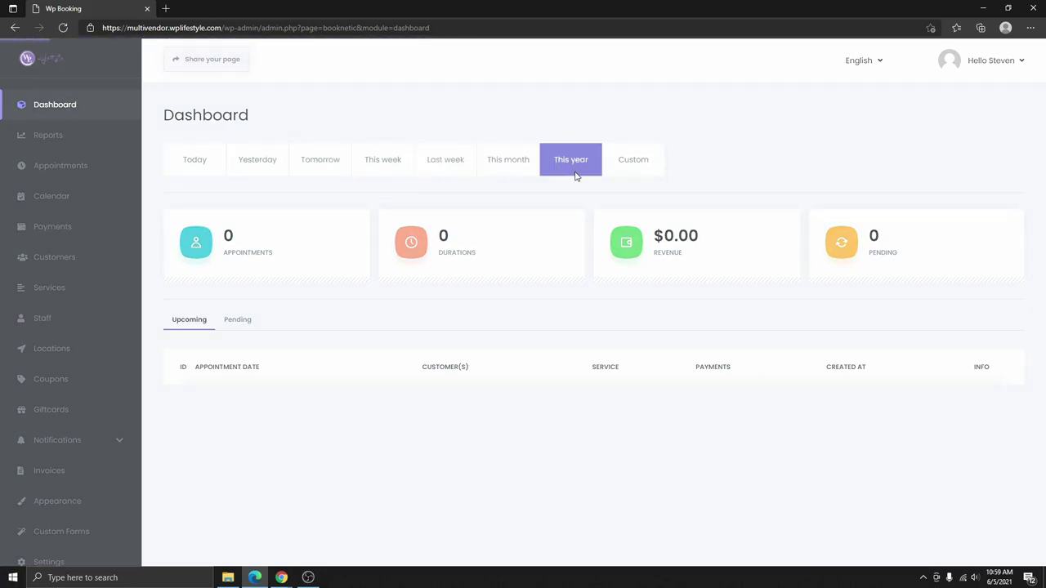
# Step: Set a custom dashboard range of 2021-06-05 - 2021-06-05
pyautogui.click(634, 159)
pyautogui.scroll(-1, 55, 326)
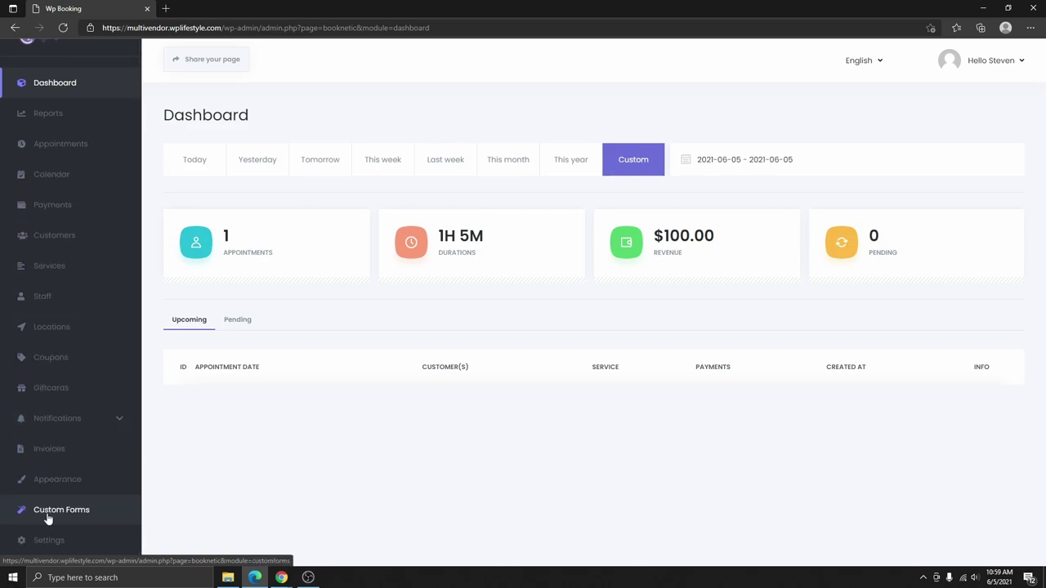
pyautogui.scroll(1, 45, 457)
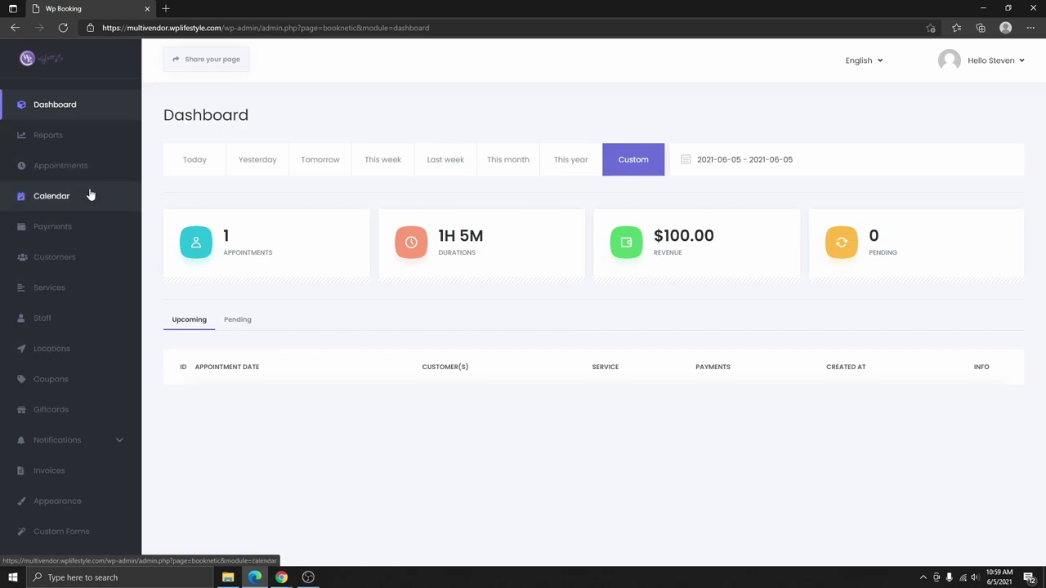
pyautogui.scroll(-1, 71, 302)
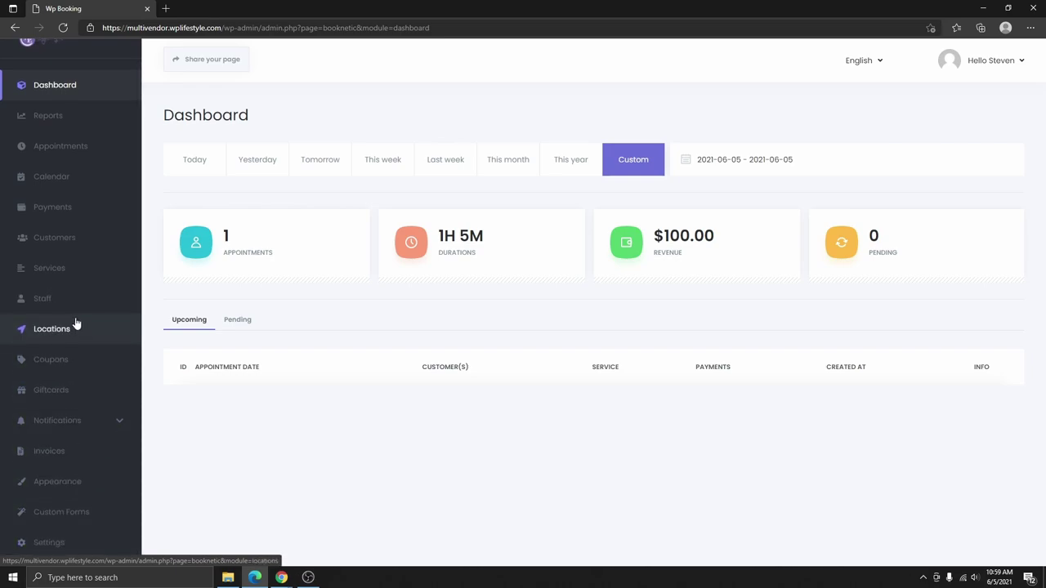
pyautogui.scroll(1, 72, 318)
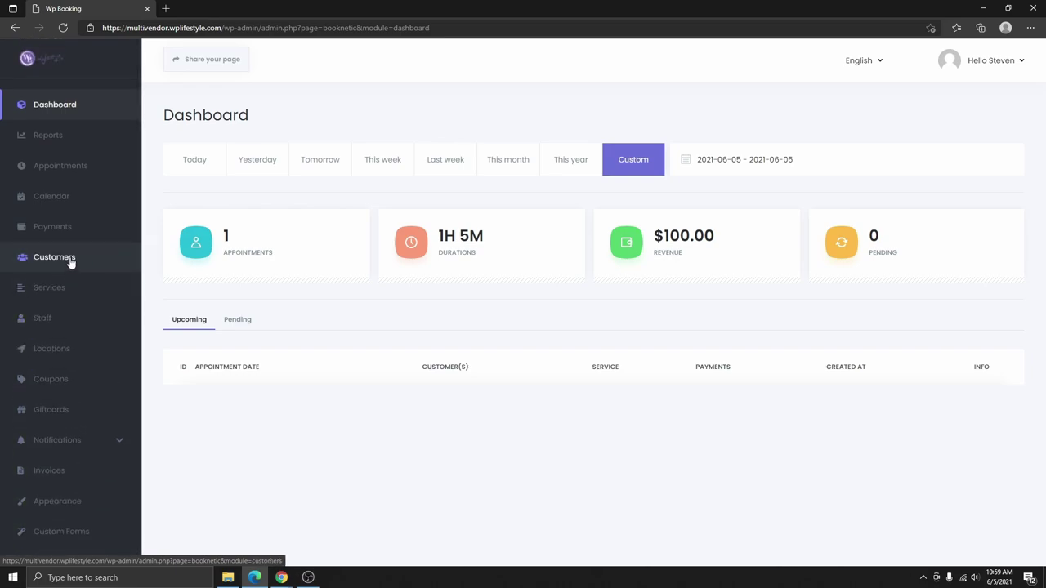
pyautogui.scroll(-1, 61, 399)
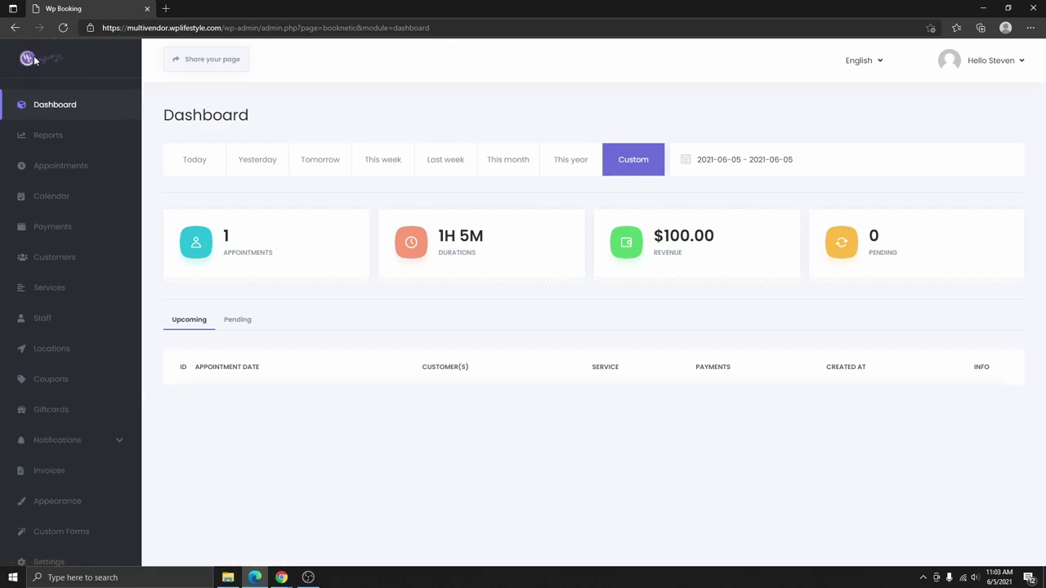
# Step: Revisit the White Label settings in Chrome, then bring back the tenant's dashboard window
pyautogui.hotkey('alt', 'Tab')
pyautogui.hotkey('ctrl', 'shift', 'Tab')
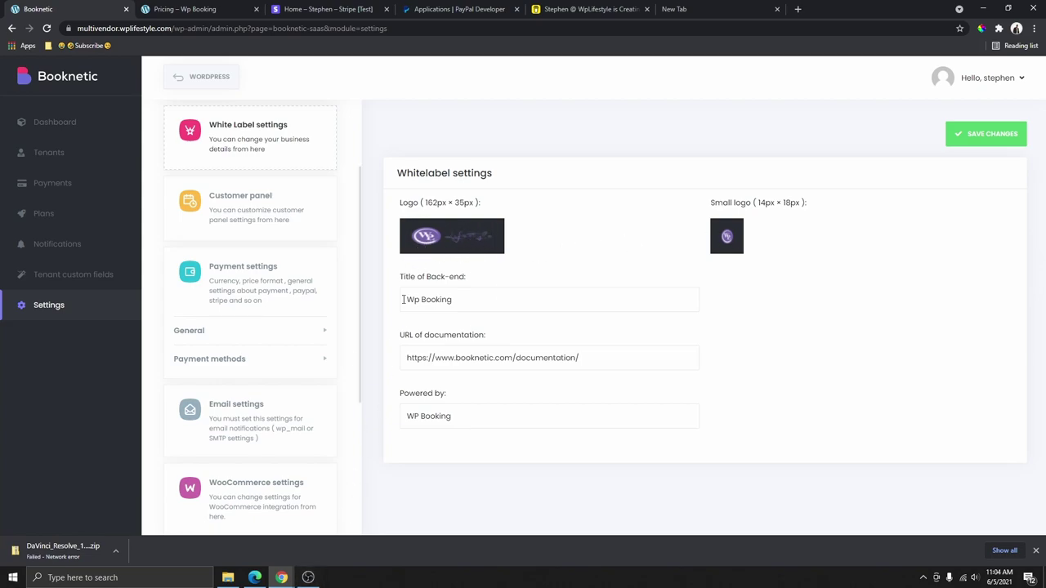
pyautogui.click(254, 577)
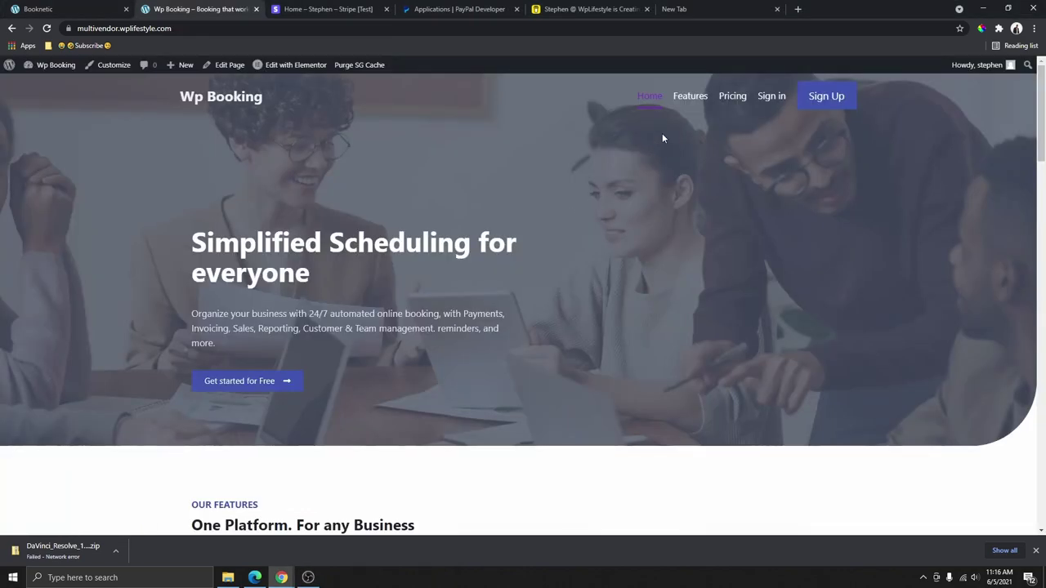
# Step: Load wplifestyle.com/namehero in the new tab
pyautogui.click(702, 16)
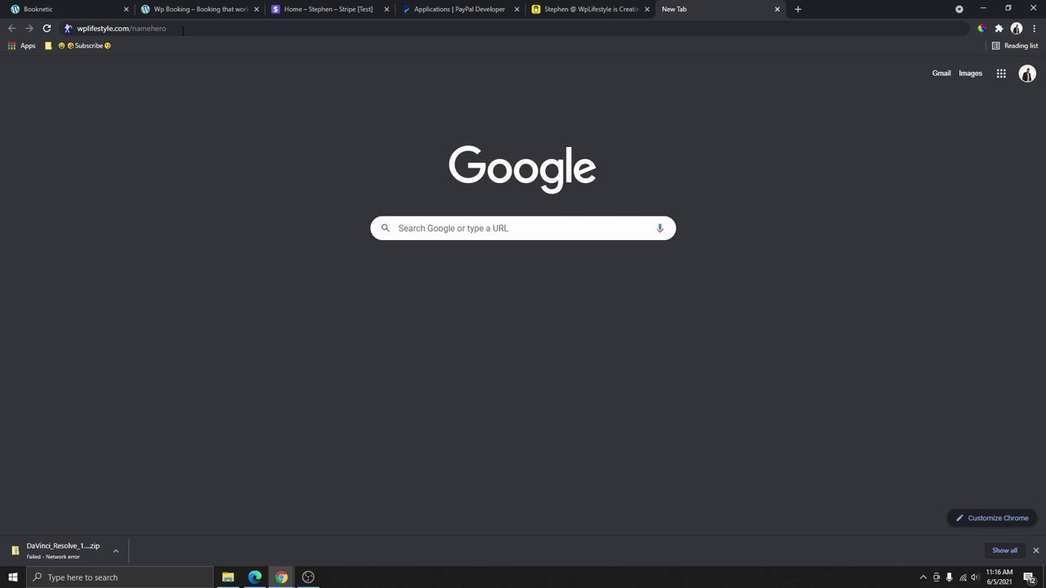
pyautogui.click(185, 27)
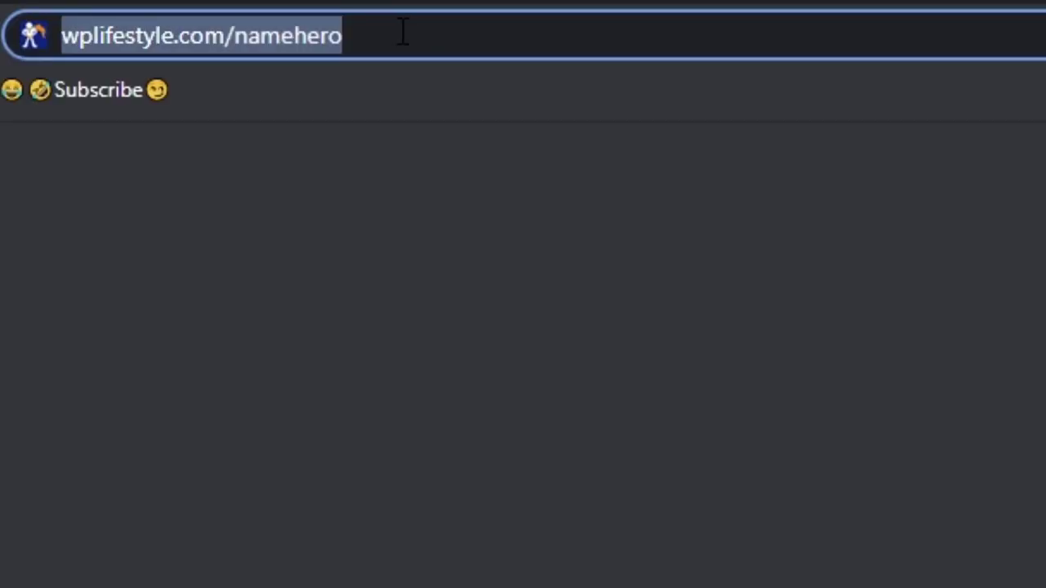
pyautogui.moveTo(403, 32); pyautogui.dragTo(60, 34)
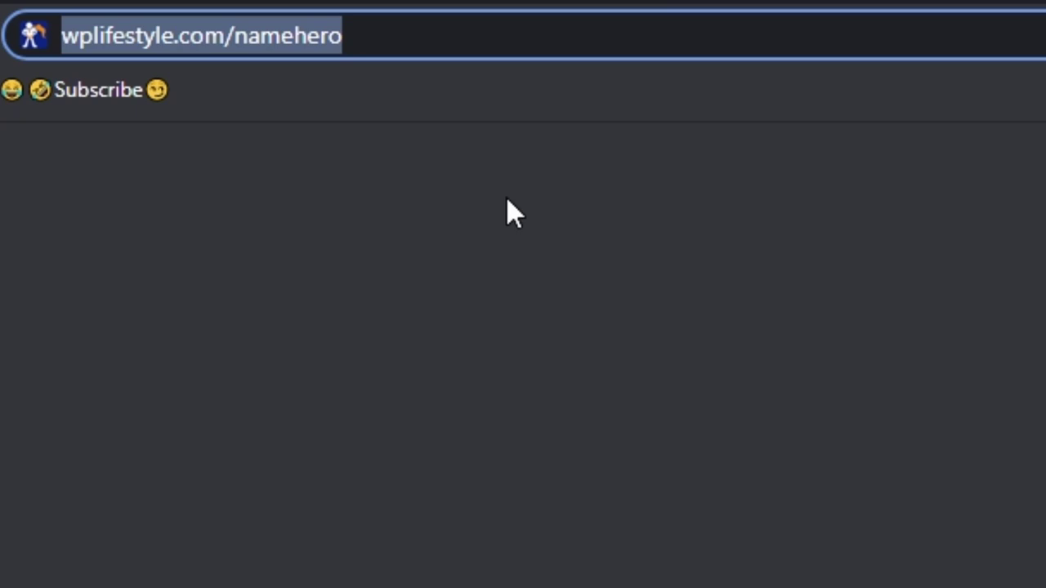
pyautogui.click(343, 35)
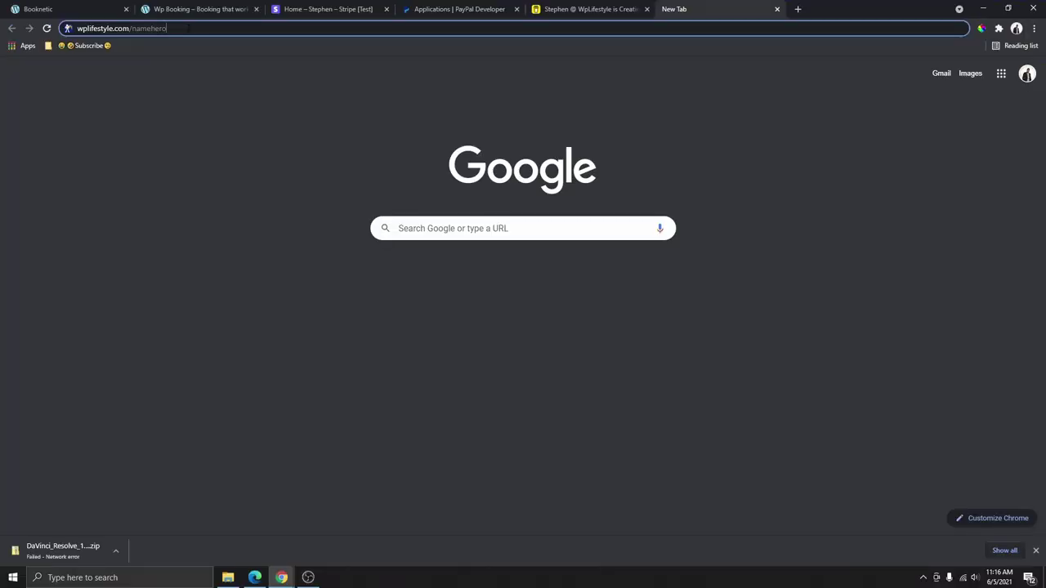
pyautogui.press('Return')
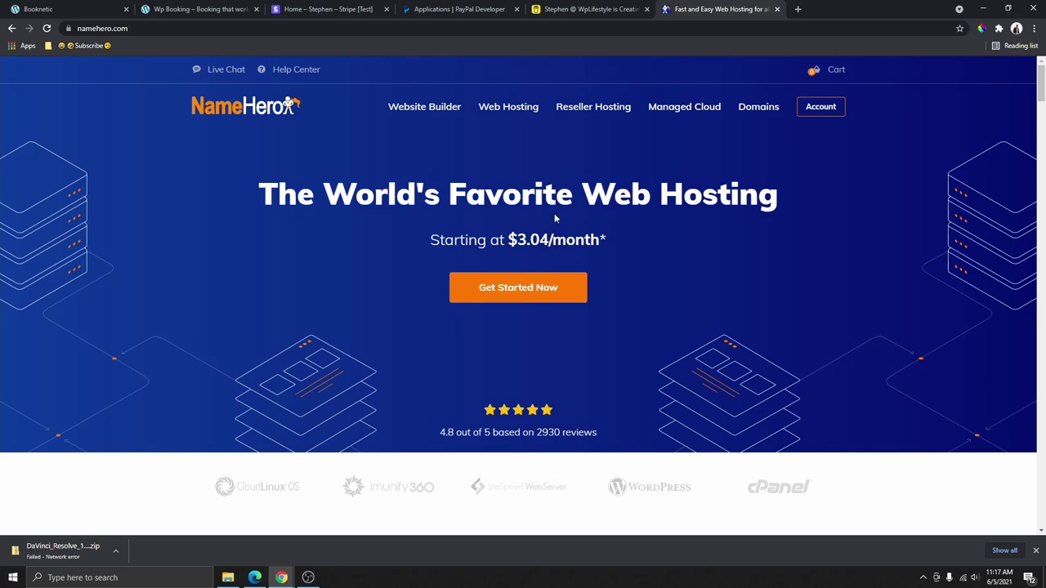
# Step: Jump to NameHero's Web Hosting plans section and scroll through the plan cards
pyautogui.click(518, 287)
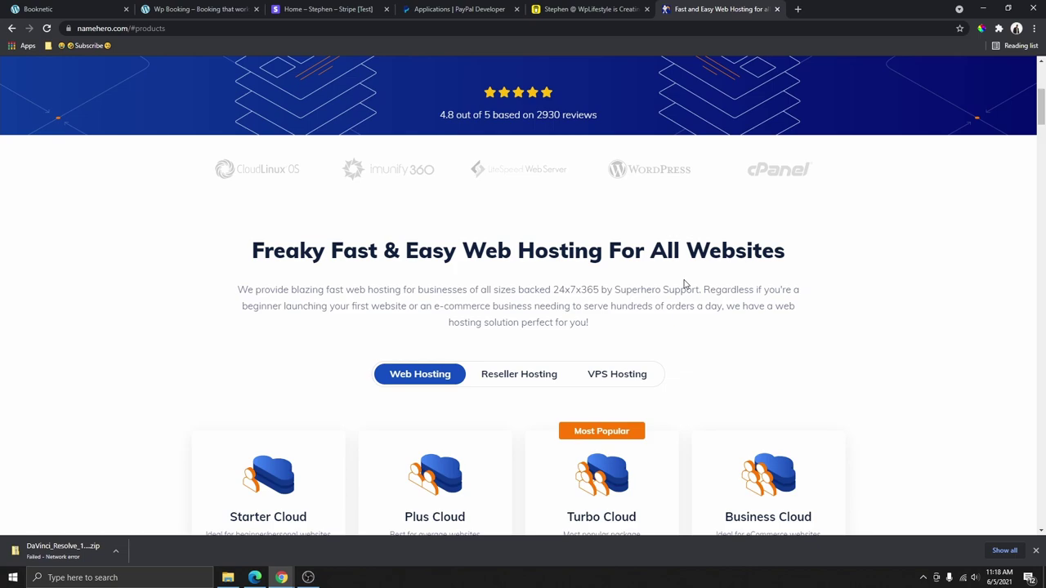
pyautogui.scroll(-1, 544, 325)
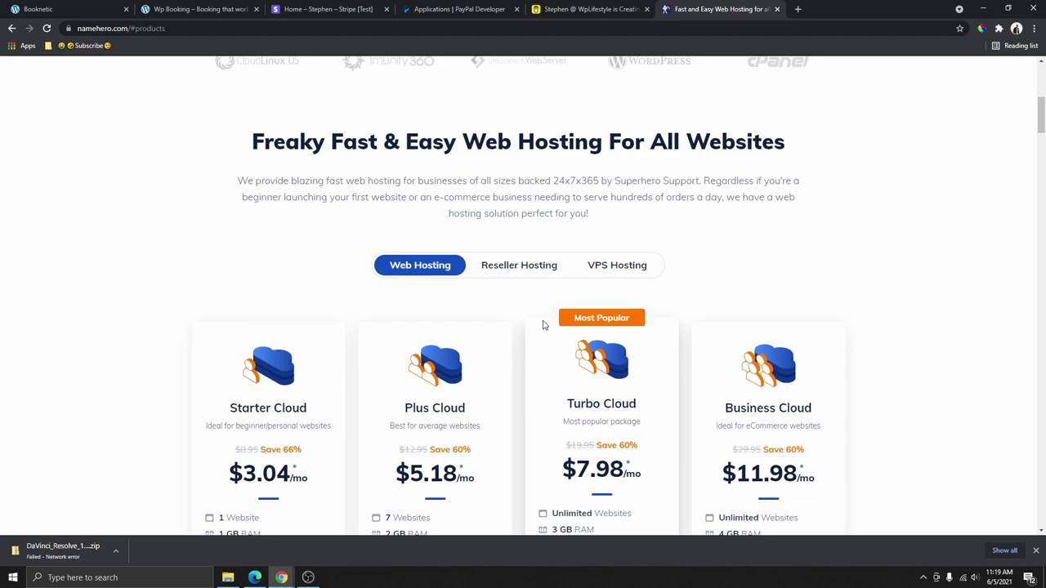
pyautogui.scroll(-4, 381, 296)
pyautogui.scroll(2, 423, 329)
pyautogui.scroll(-1, 425, 315)
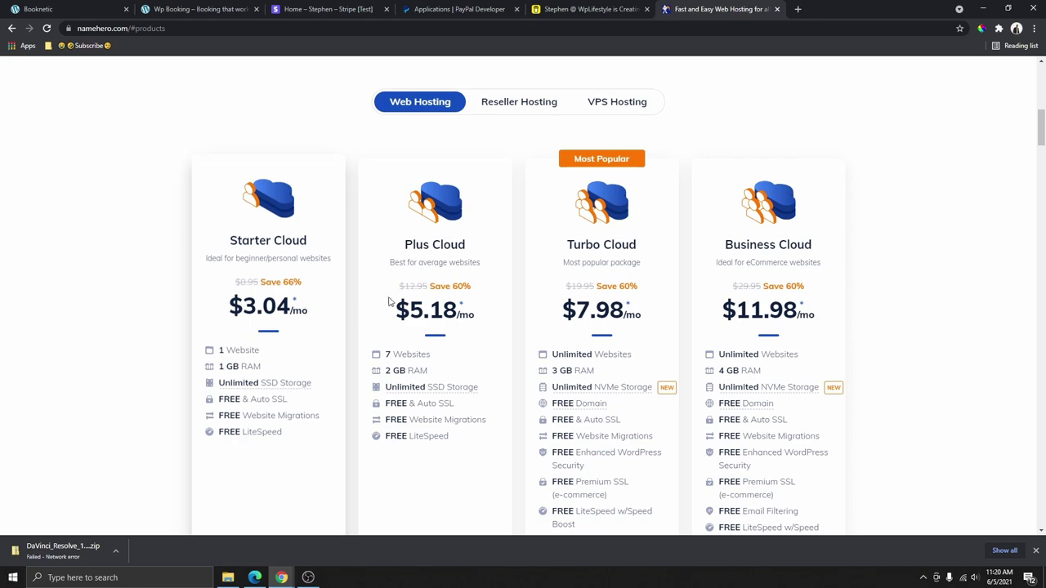
pyautogui.scroll(-1, 245, 319)
# Step: Compare Starter Cloud $3.04, Plus $5.18, Turbo $7.98 and Business $11.98 storage and feature details
pyautogui.moveTo(285, 377)
pyautogui.mouseDown()
pyautogui.moveTo(243, 384)
pyautogui.moveTo(273, 392)
pyautogui.mouseUp()
pyautogui.click(242, 389)
pyautogui.click(303, 390)
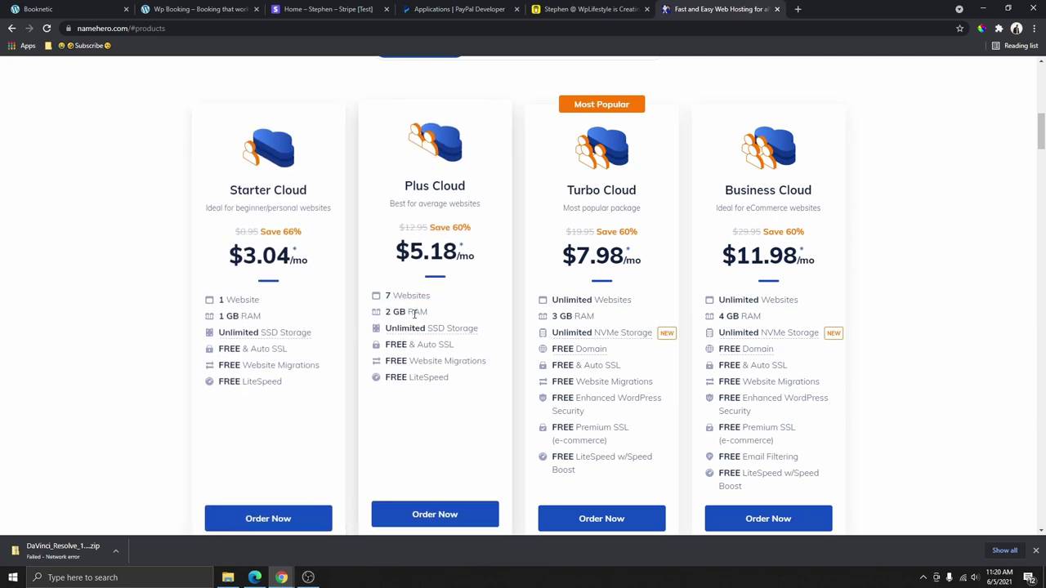
pyautogui.moveTo(614, 339)
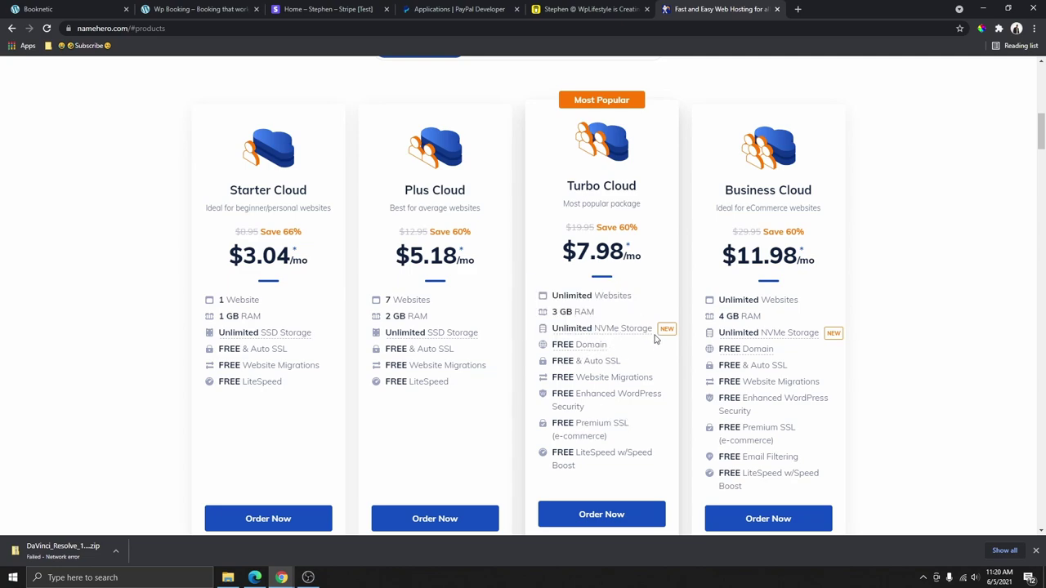
pyautogui.moveTo(664, 337)
pyautogui.moveTo(481, 338)
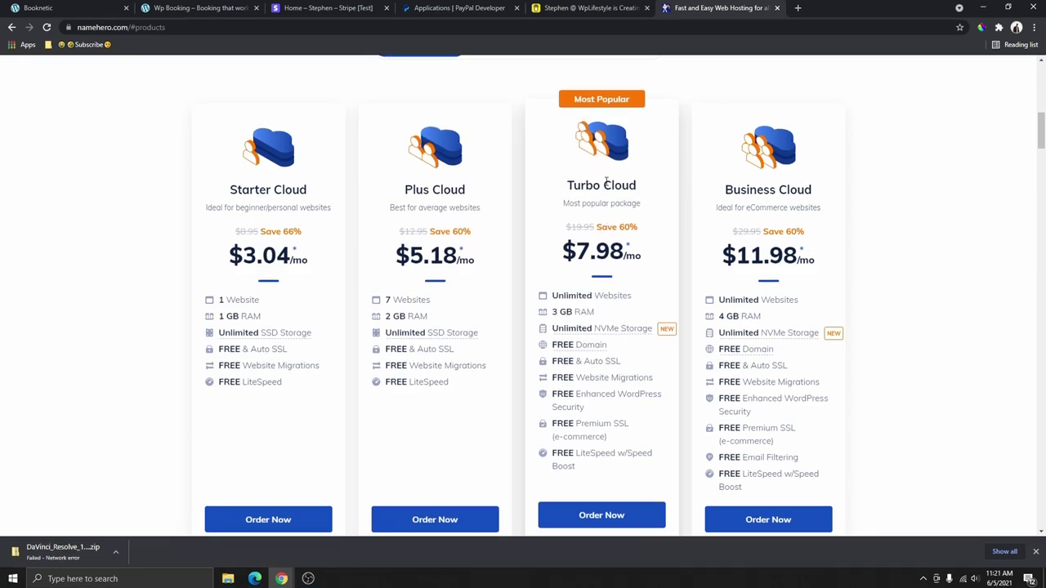
pyautogui.scroll(-1, 600, 424)
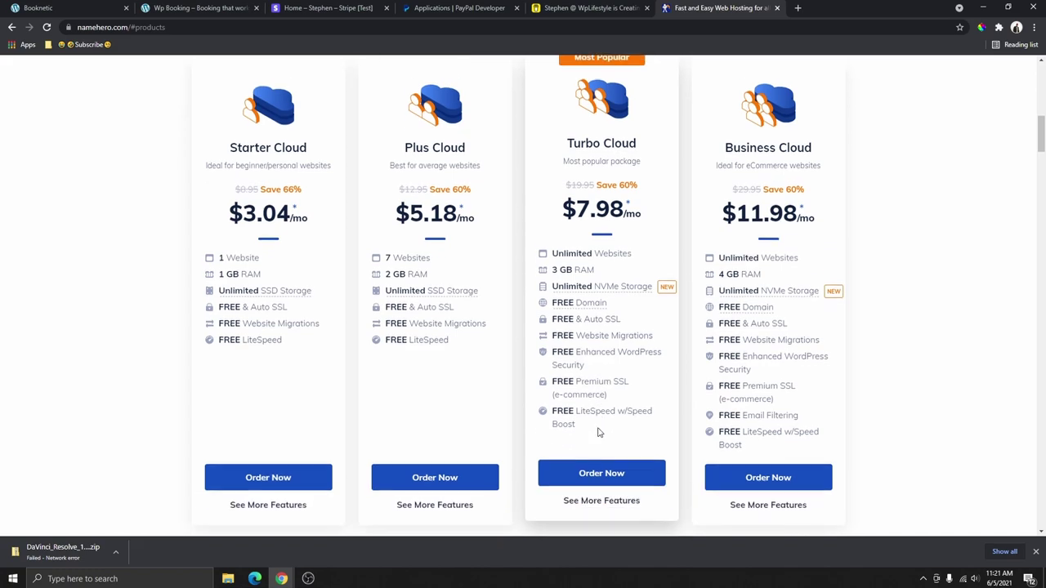
pyautogui.scroll(1, 612, 405)
pyautogui.scroll(-1, 582, 394)
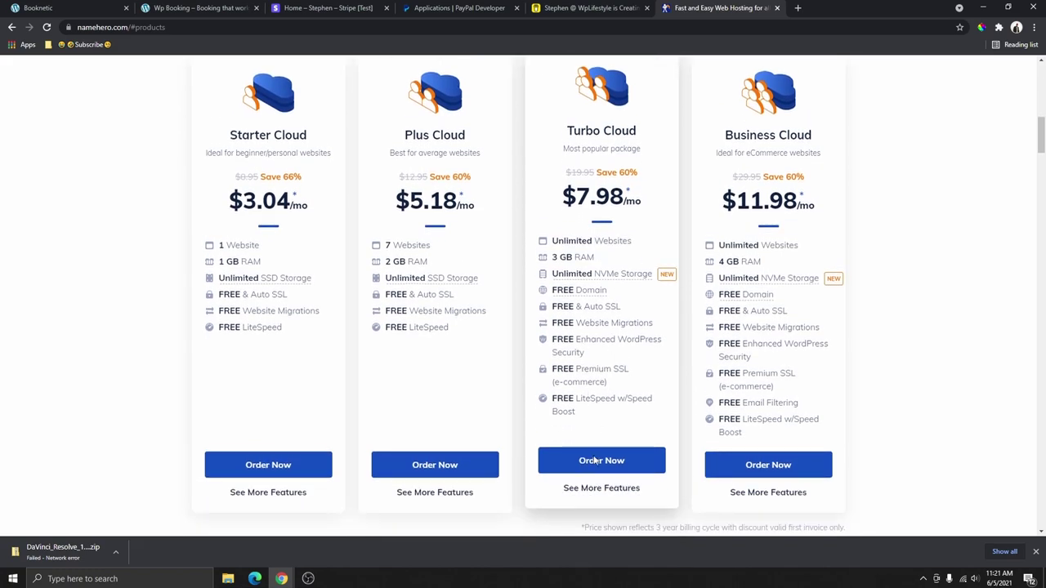
# Step: Order the Turbo Cloud plan and choose to register a new domain
pyautogui.click(605, 464)
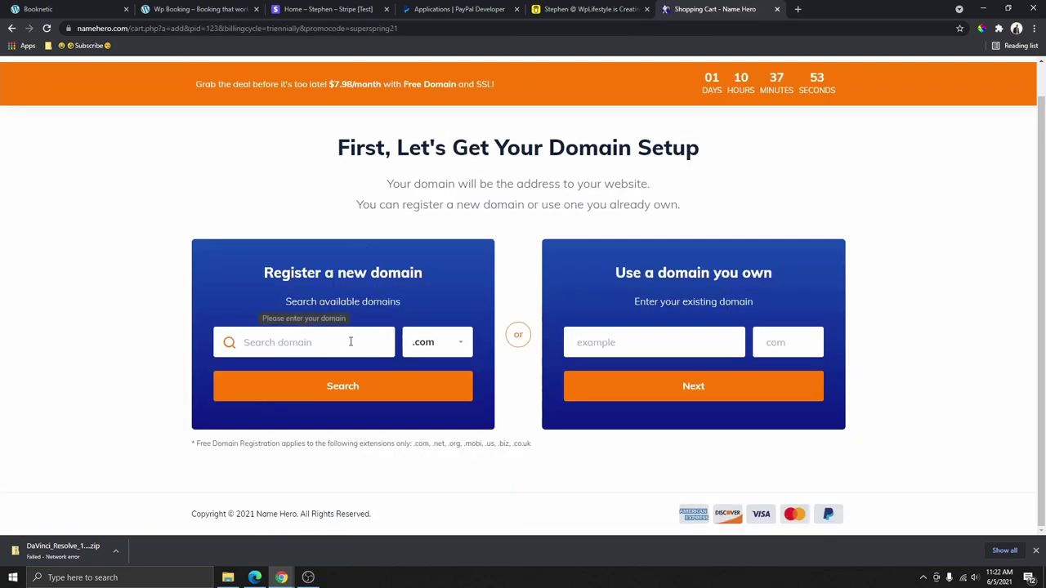
pyautogui.click(717, 347)
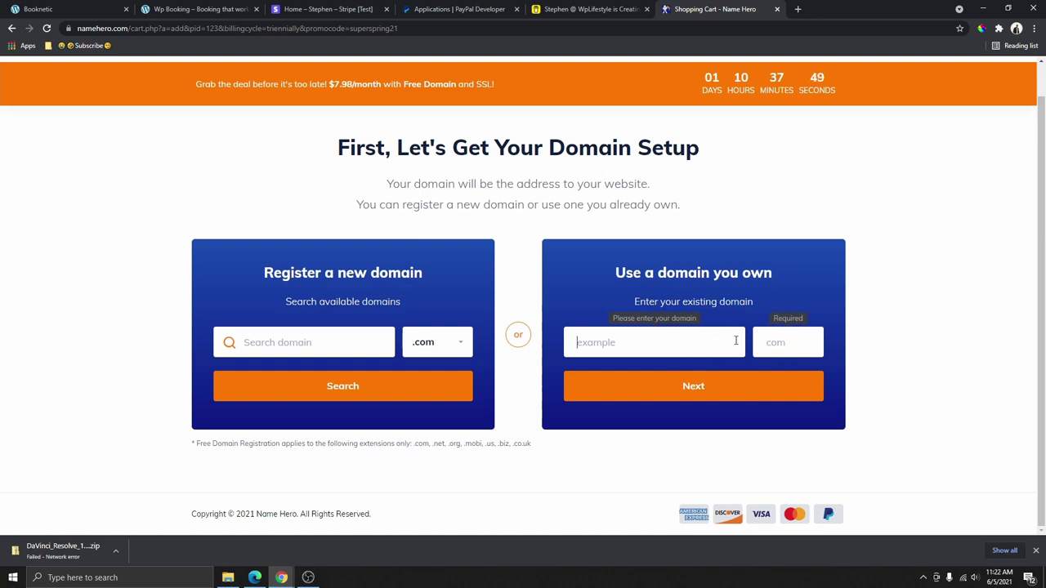
pyautogui.click(336, 326)
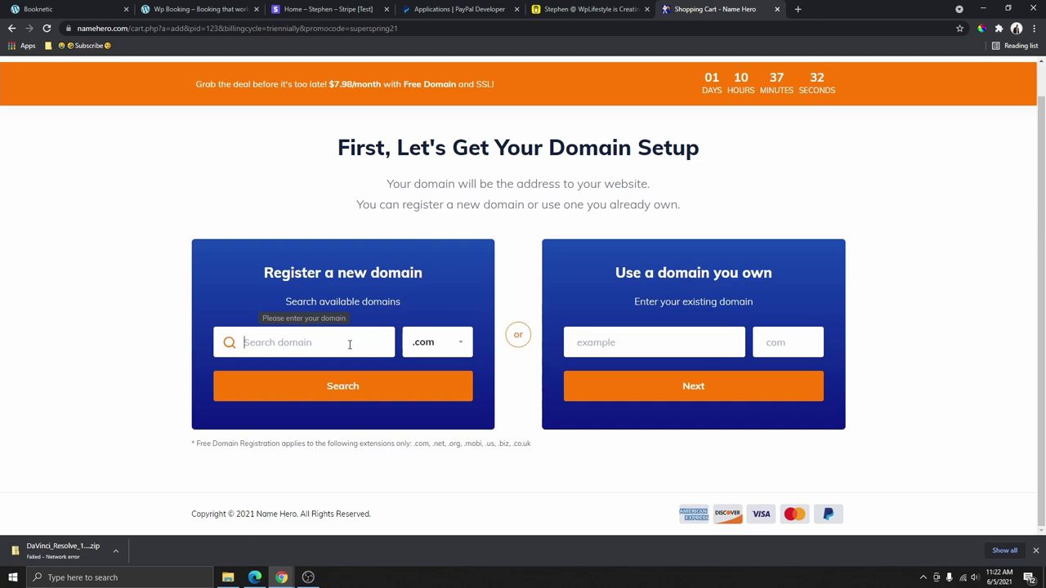
pyautogui.moveTo(79, 28); pyautogui.dragTo(145, 210)
pyautogui.click(145, 210)
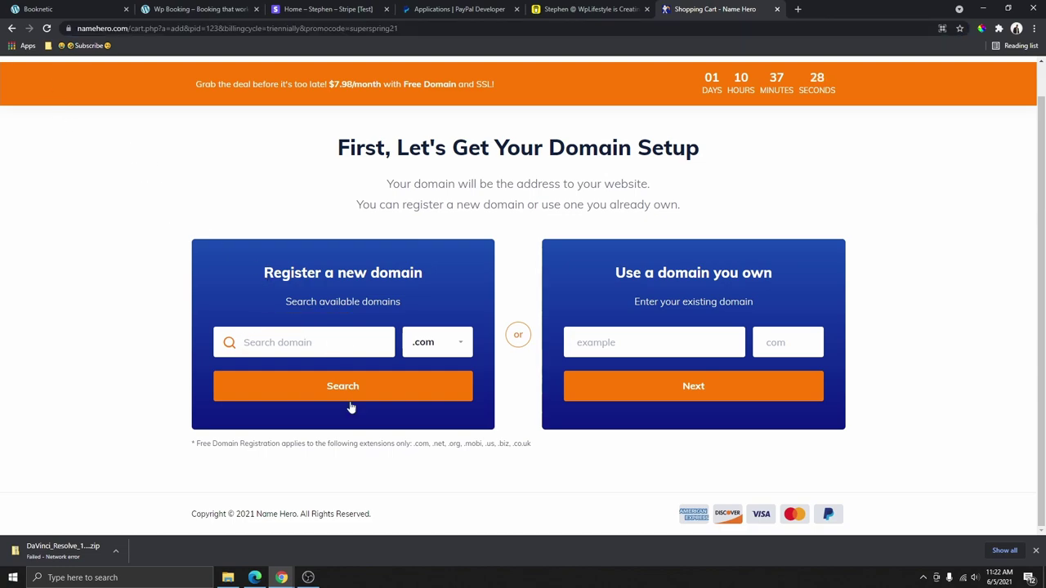
# Step: Search for wplifestyle.com and find it unavailable to register
pyautogui.click(320, 368)
pyautogui.write('wplifestyle')
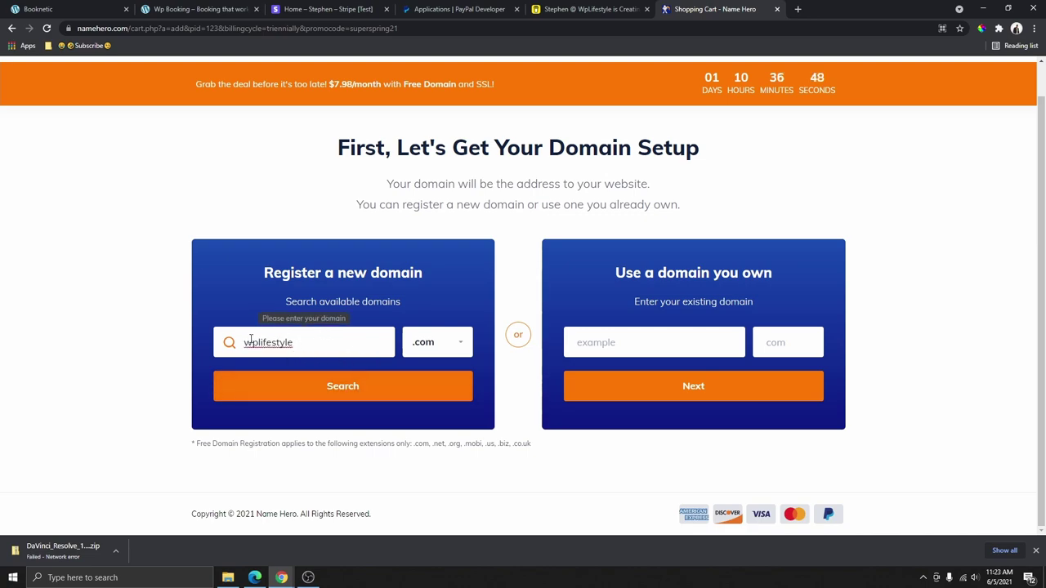
pyautogui.click(364, 391)
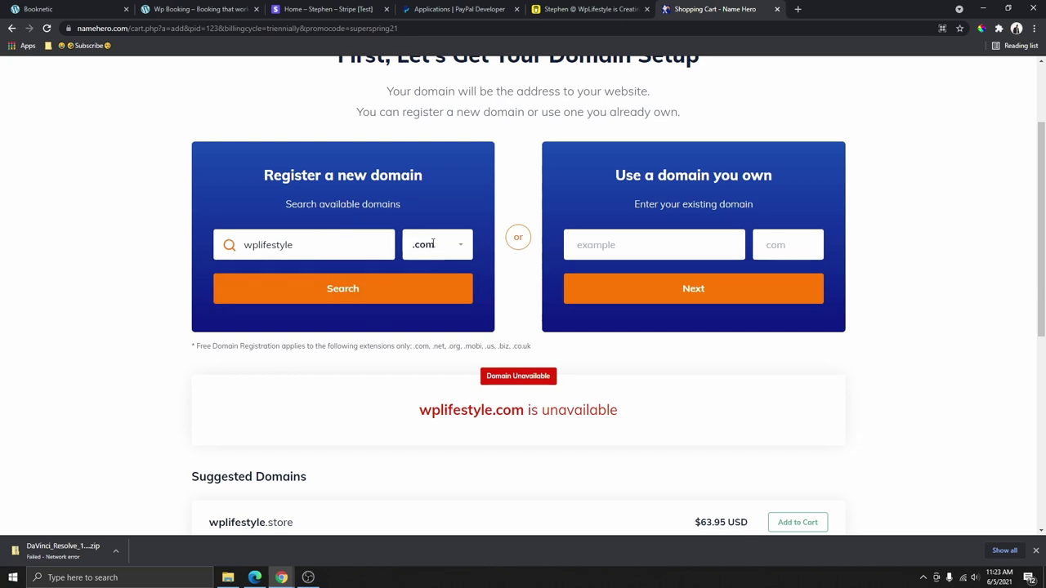
pyautogui.click(346, 290)
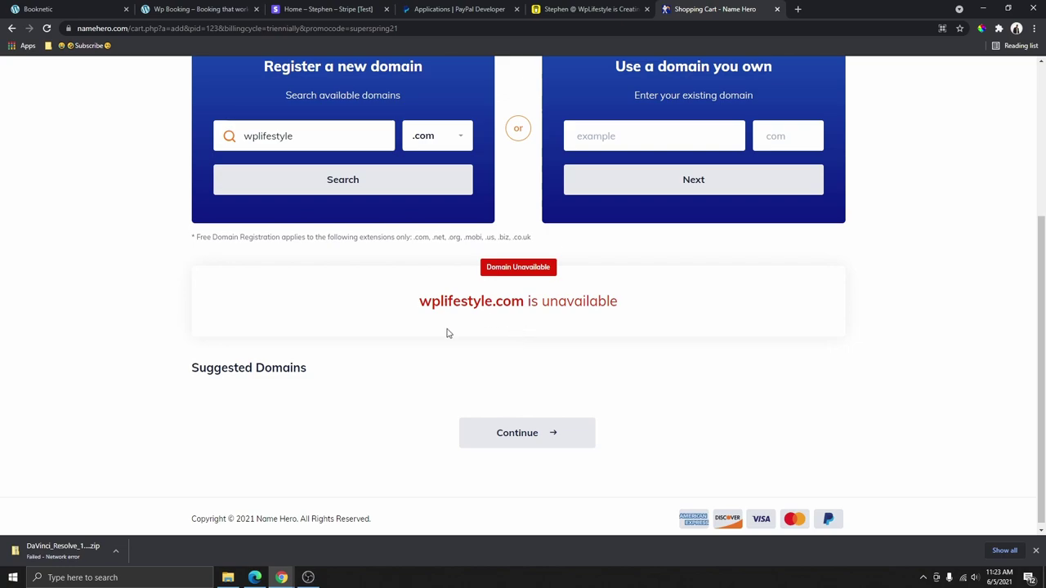
# Step: Open the existing wplifestyle.com site in a new tab from the search result
pyautogui.moveTo(419, 301); pyautogui.dragTo(529, 306)
pyautogui.rightClick(491, 297)
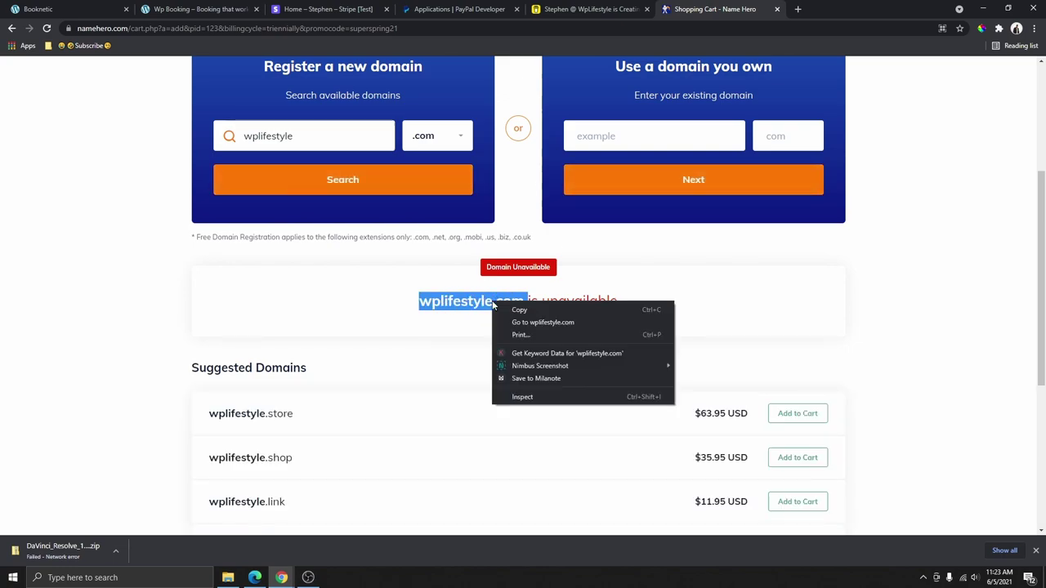
pyautogui.click(545, 321)
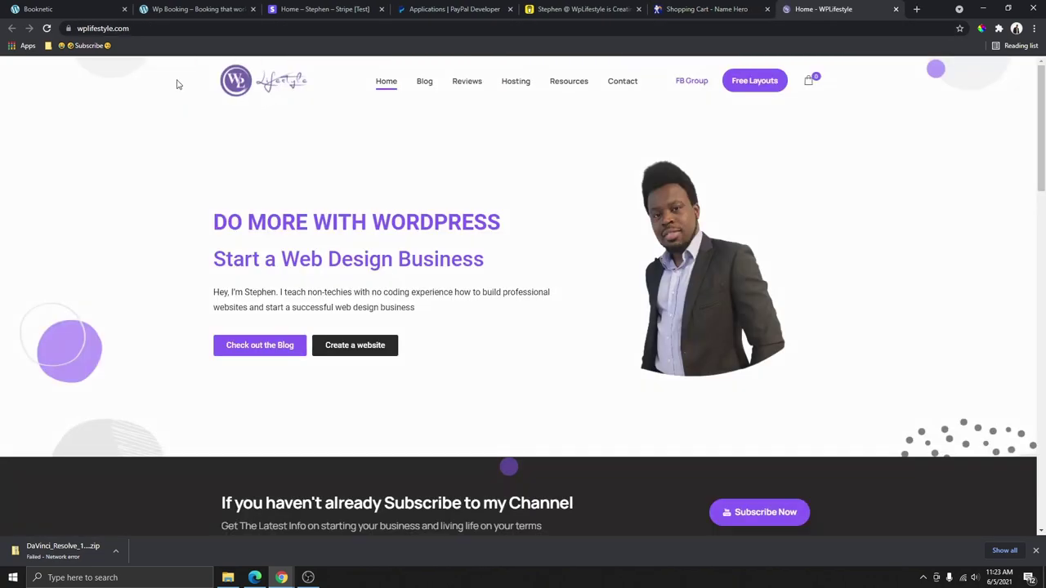
# Step: Return to the Shopping Cart tab and browse the domain extension list
pyautogui.click(706, 9)
pyautogui.scroll(1, 442, 306)
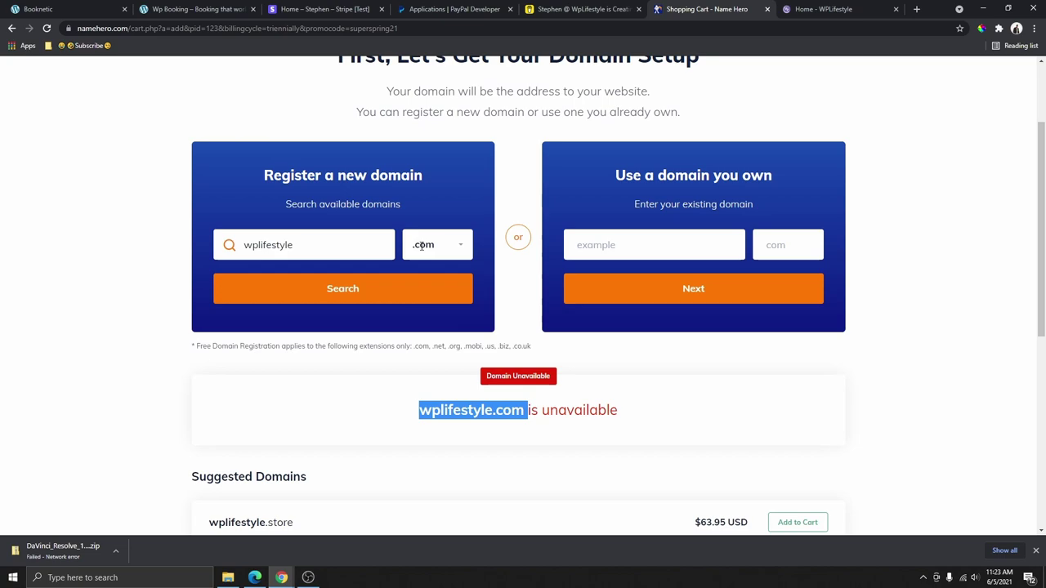
pyautogui.click(449, 245)
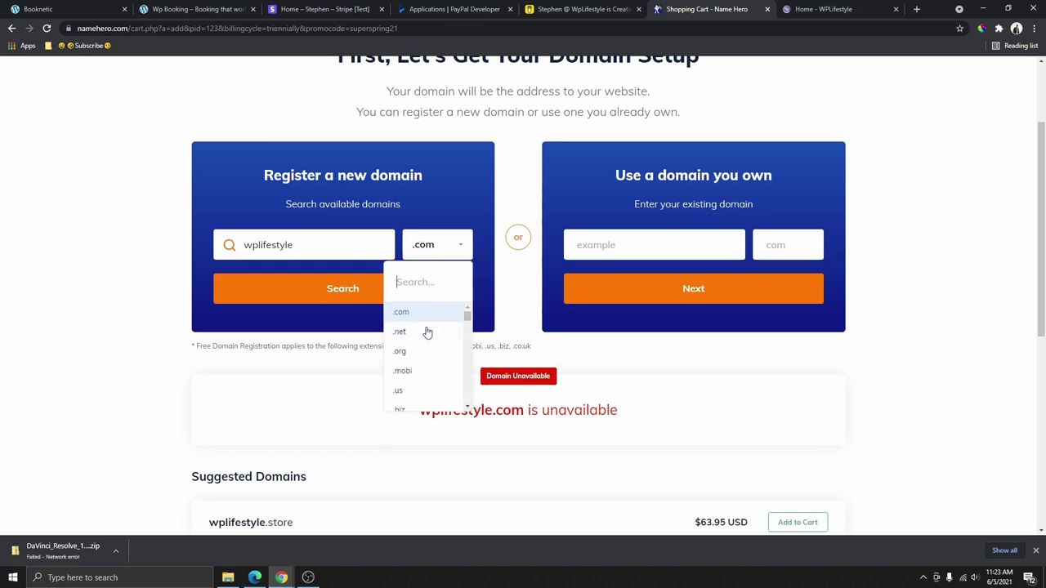
pyautogui.scroll(-1, 438, 347)
pyautogui.scroll(-3, 437, 347)
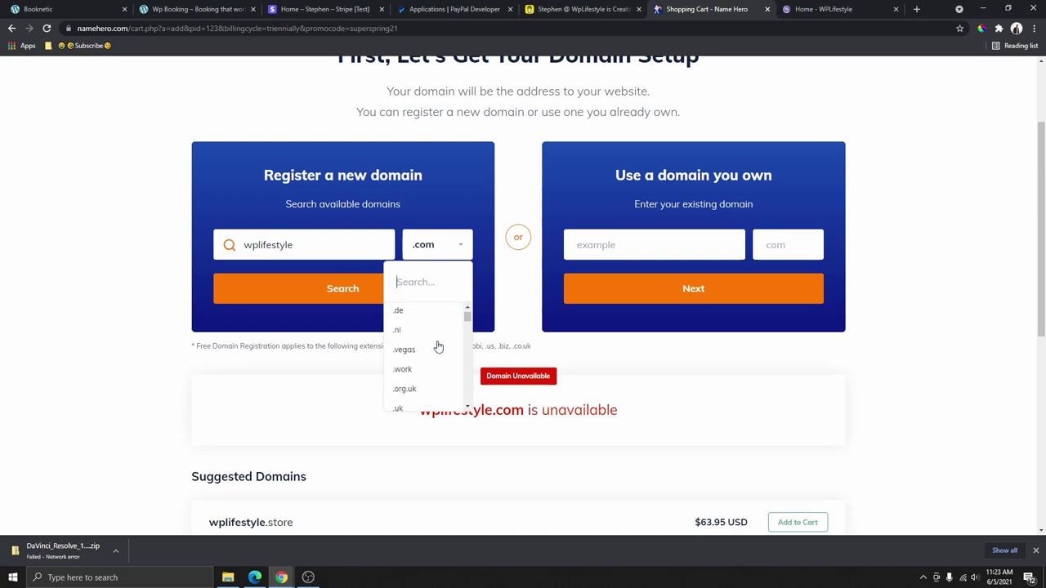
pyautogui.scroll(5, 435, 349)
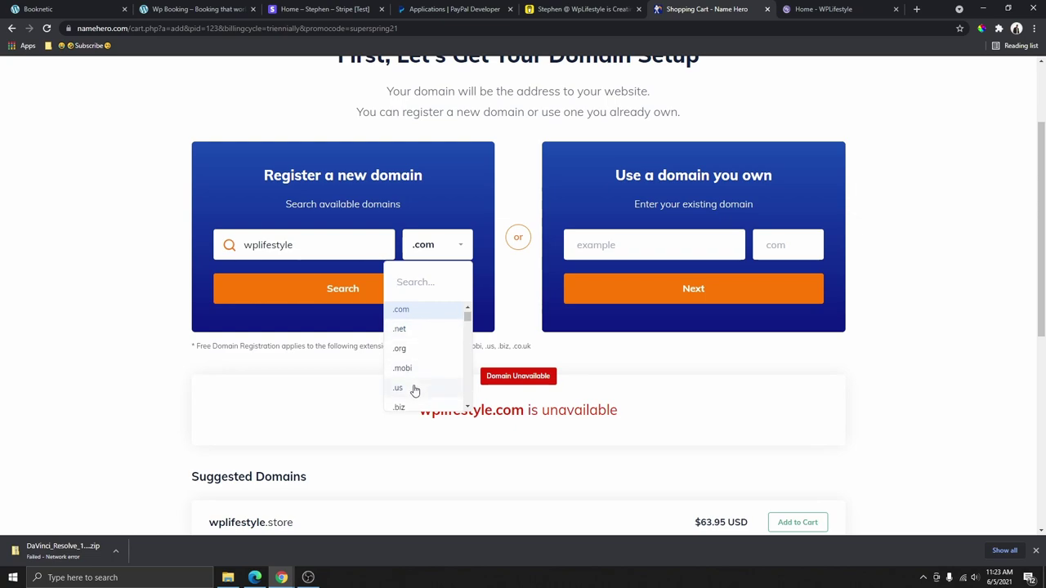
pyautogui.scroll(-3, 417, 384)
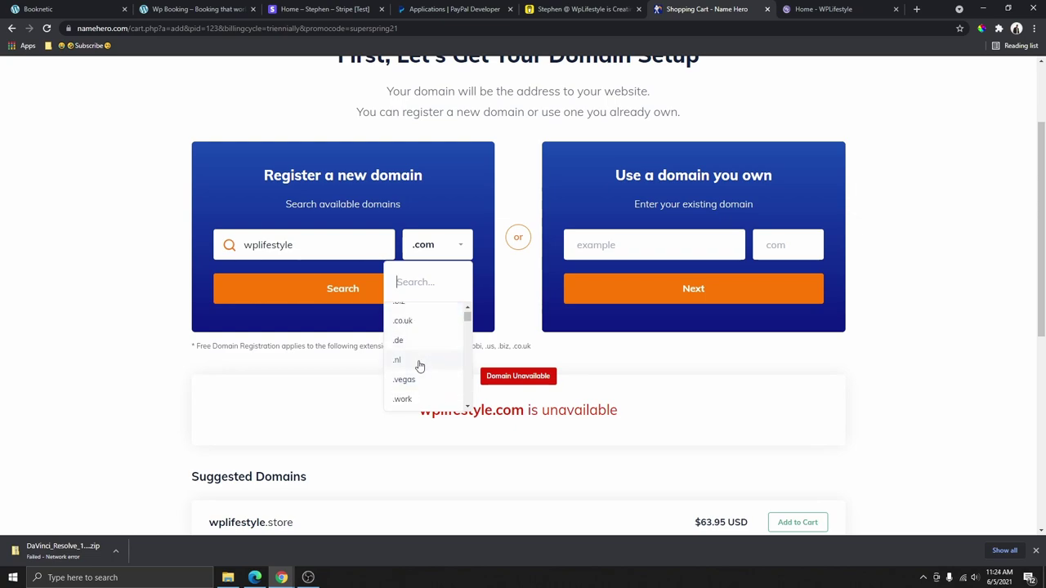
pyautogui.scroll(-2, 434, 359)
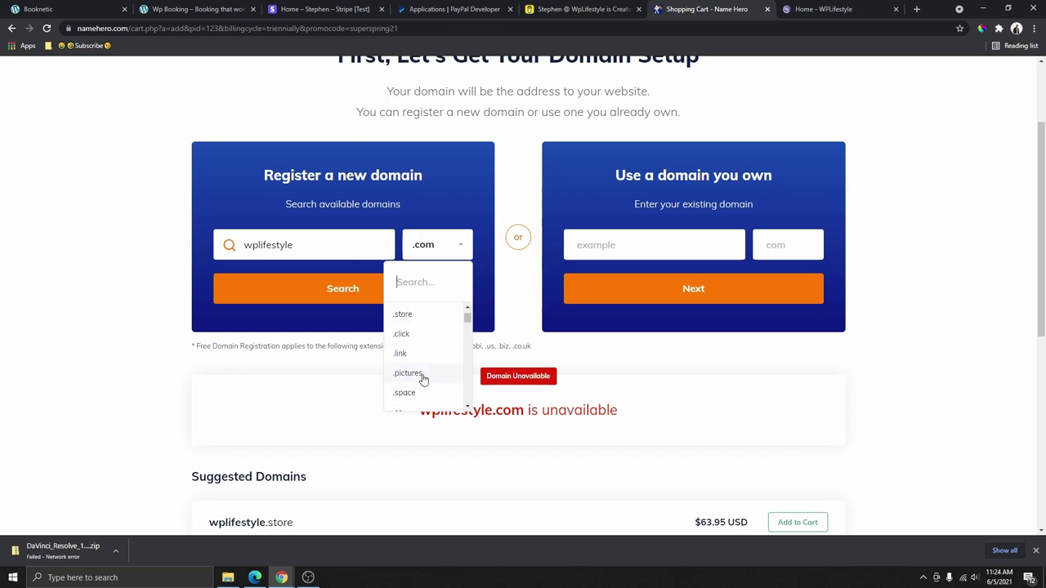
pyautogui.scroll(1, 416, 378)
pyautogui.scroll(5, 415, 372)
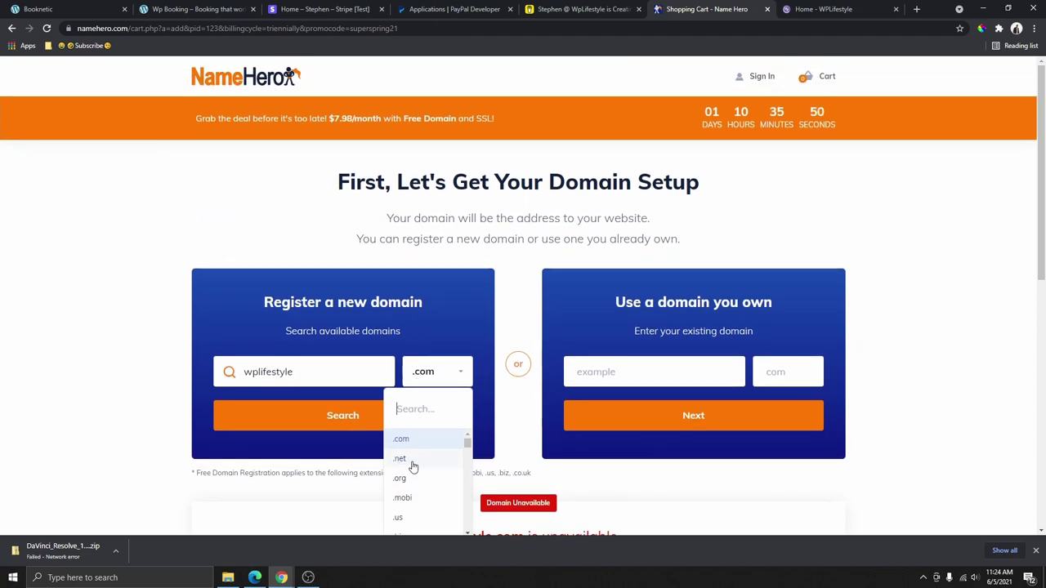
# Step: Search wplifestyle.net with the .net extension, confirming it is available free
pyautogui.click(400, 460)
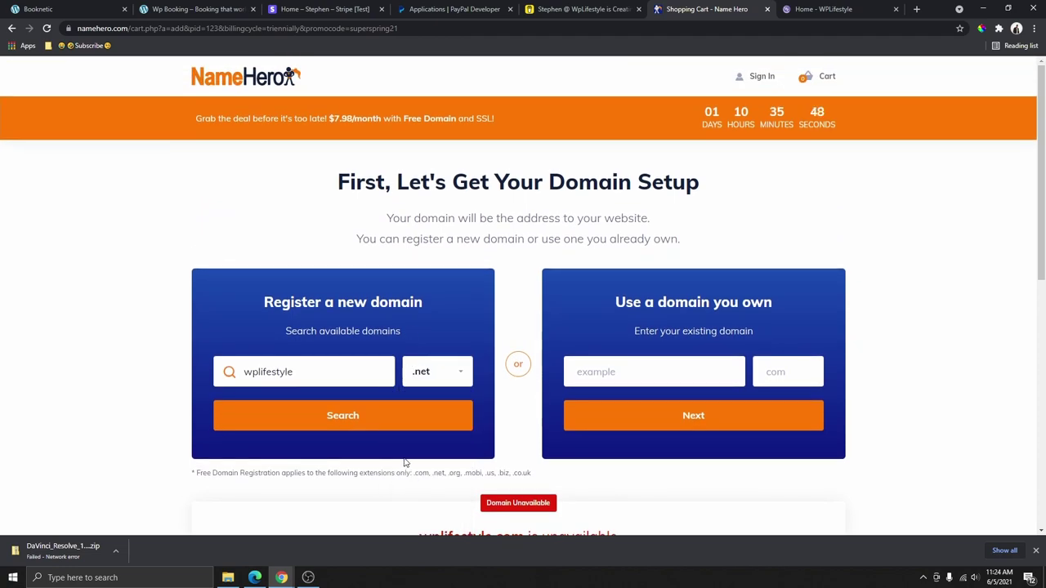
pyautogui.click(357, 421)
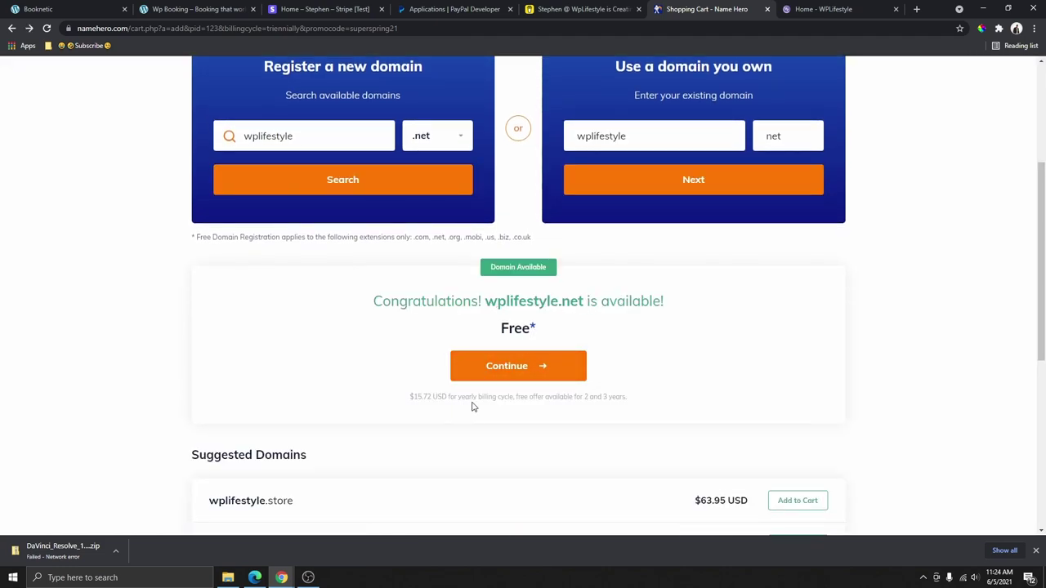
pyautogui.scroll(-2, 490, 368)
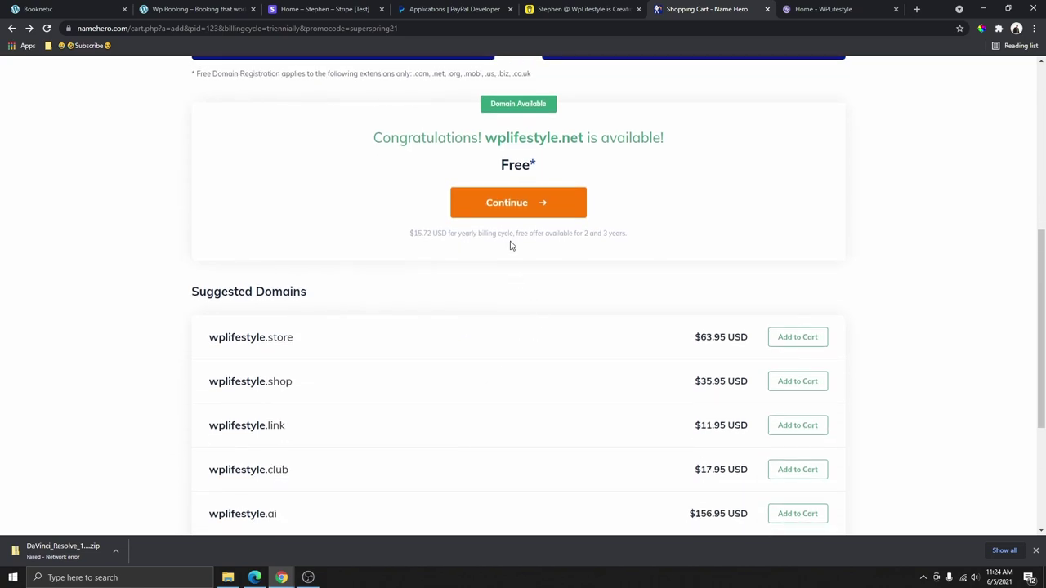
# Step: Accept the free wplifestyle.net domain and continue to the Turbo Cloud package configuration
pyautogui.click(508, 210)
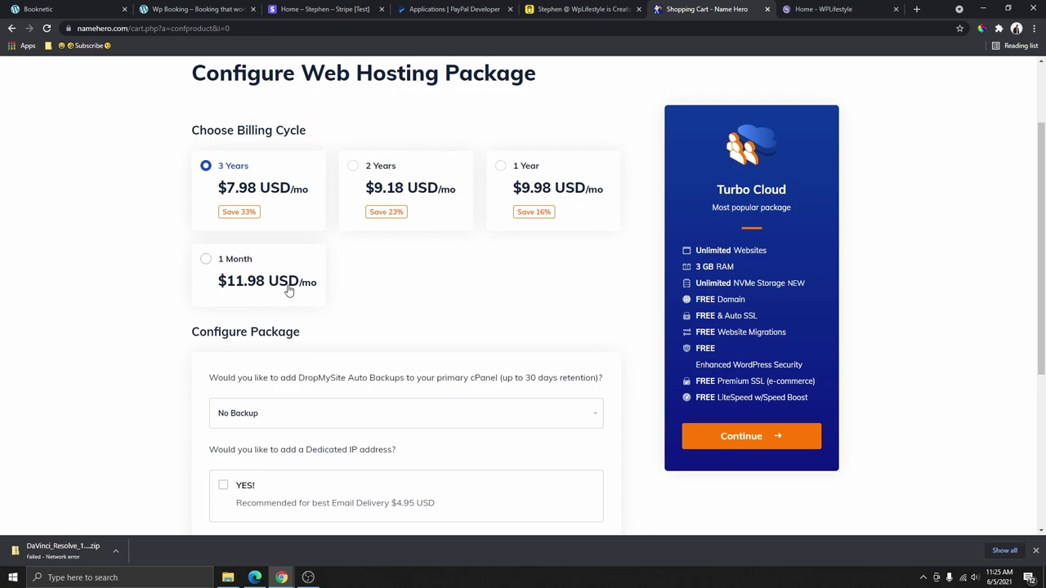
pyautogui.scroll(1, 301, 287)
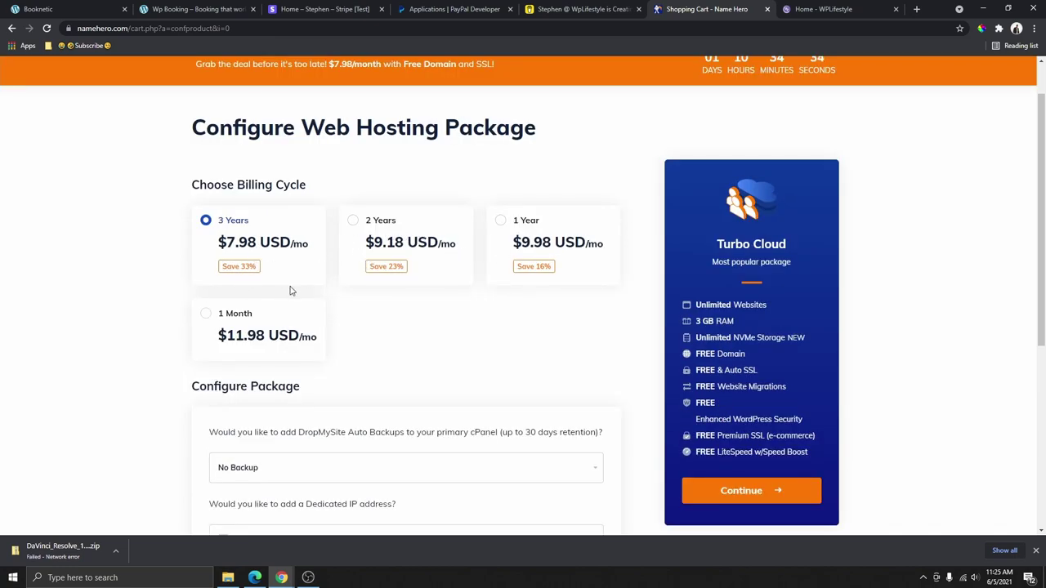
pyautogui.scroll(-2, 294, 360)
# Step: Set the billing cycle to 1 Month and review the $11.98/mo package options
pyautogui.click(245, 227)
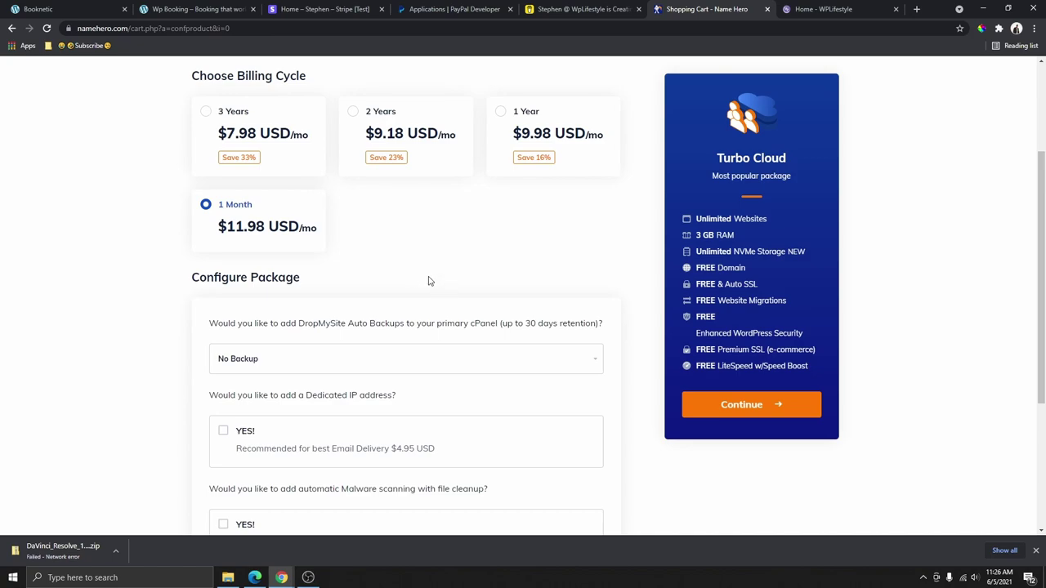
pyautogui.scroll(2, 427, 280)
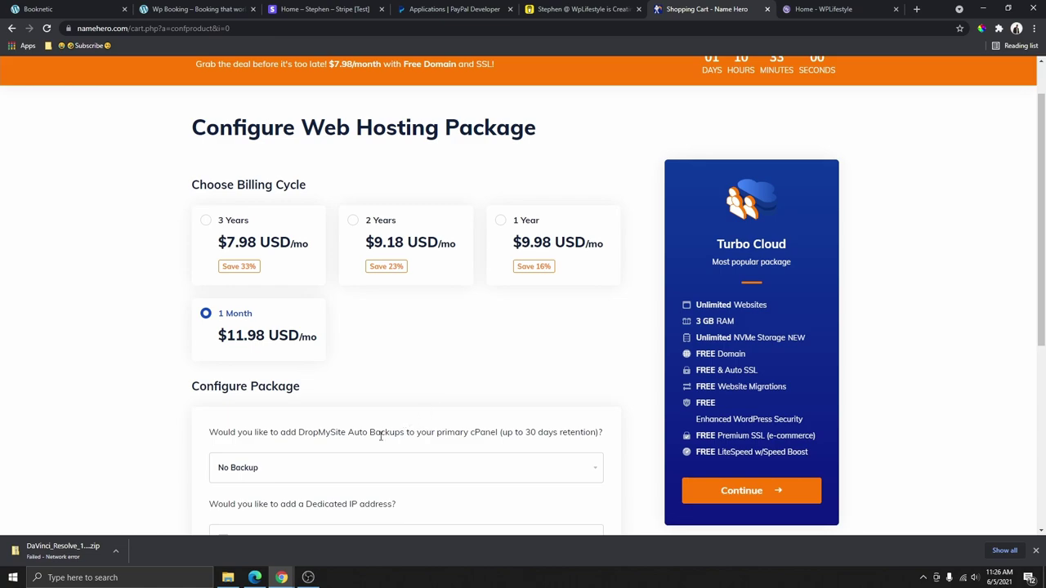
pyautogui.scroll(-3, 403, 357)
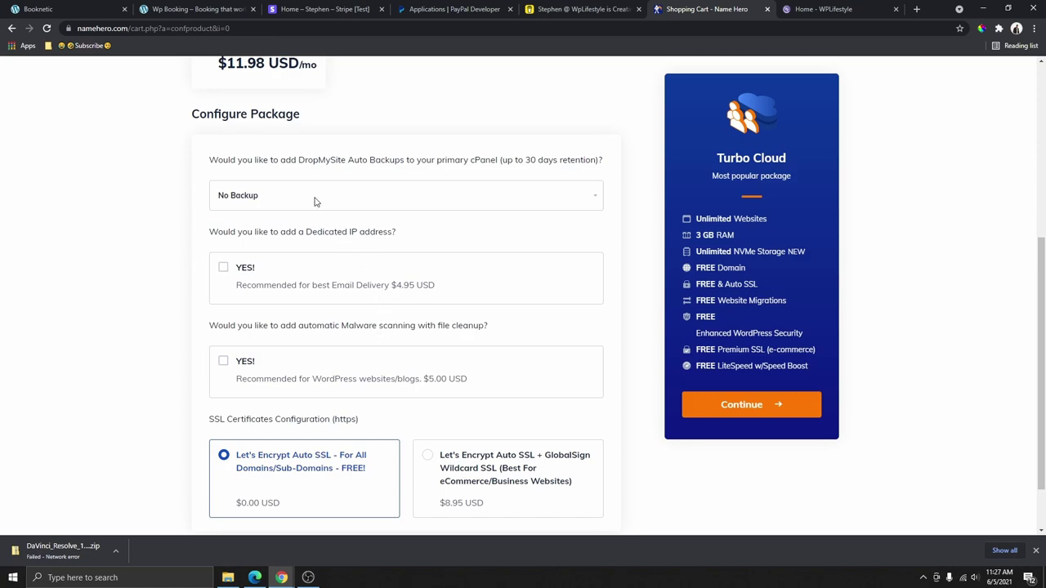
pyautogui.scroll(-1, 365, 233)
pyautogui.scroll(-1, 385, 331)
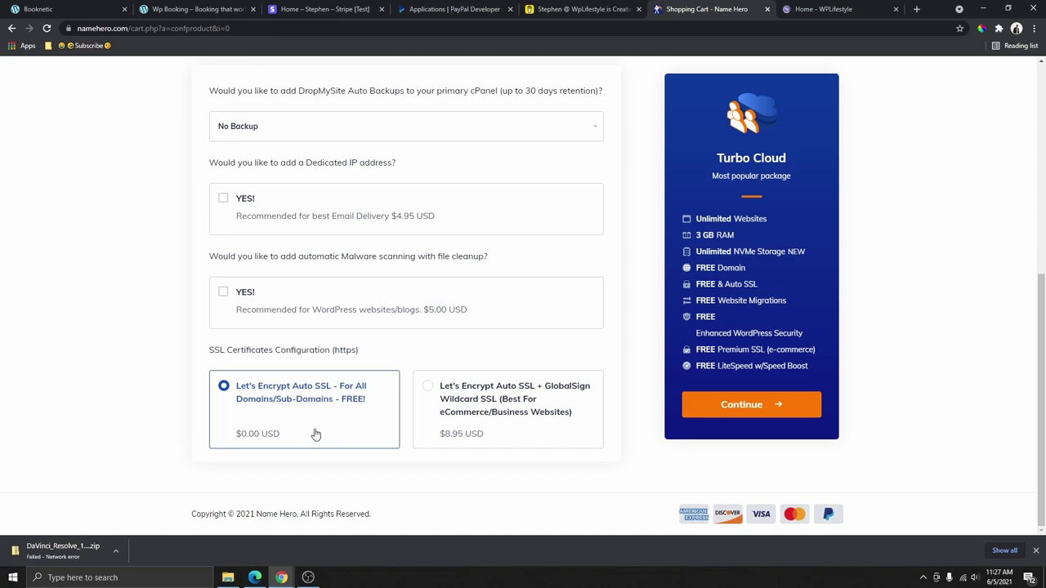
pyautogui.click(65, 29)
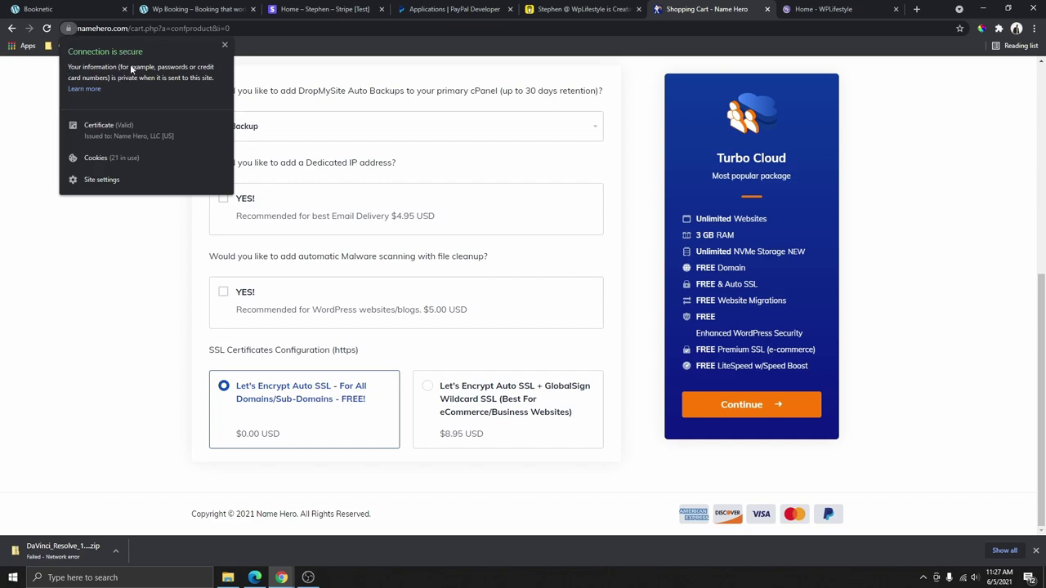
pyautogui.click(147, 417)
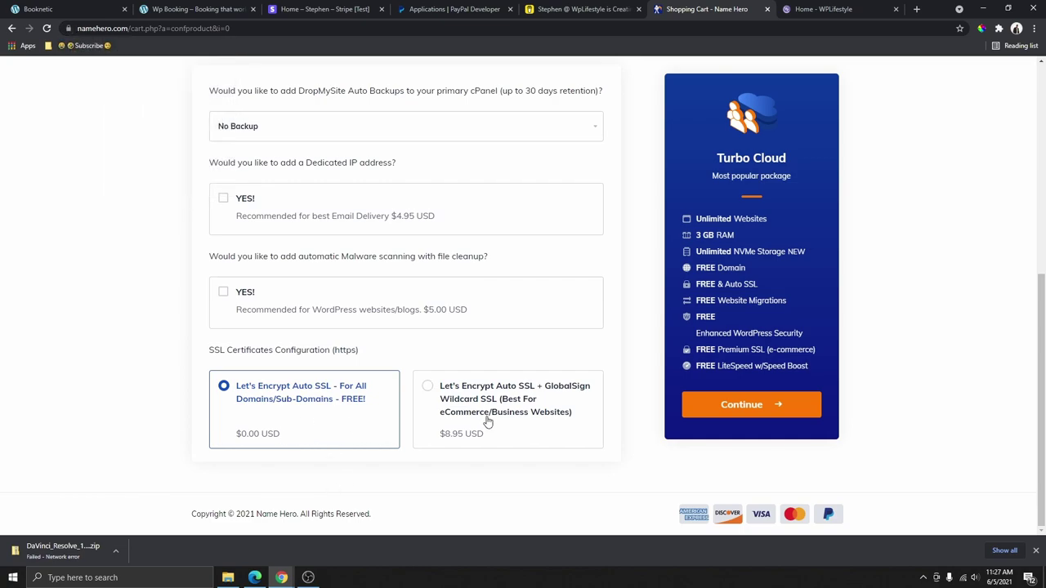
# Step: Keep ID Protection on wplifestyle.net and continue to Review & Checkout showing $37.26 due
pyautogui.click(744, 406)
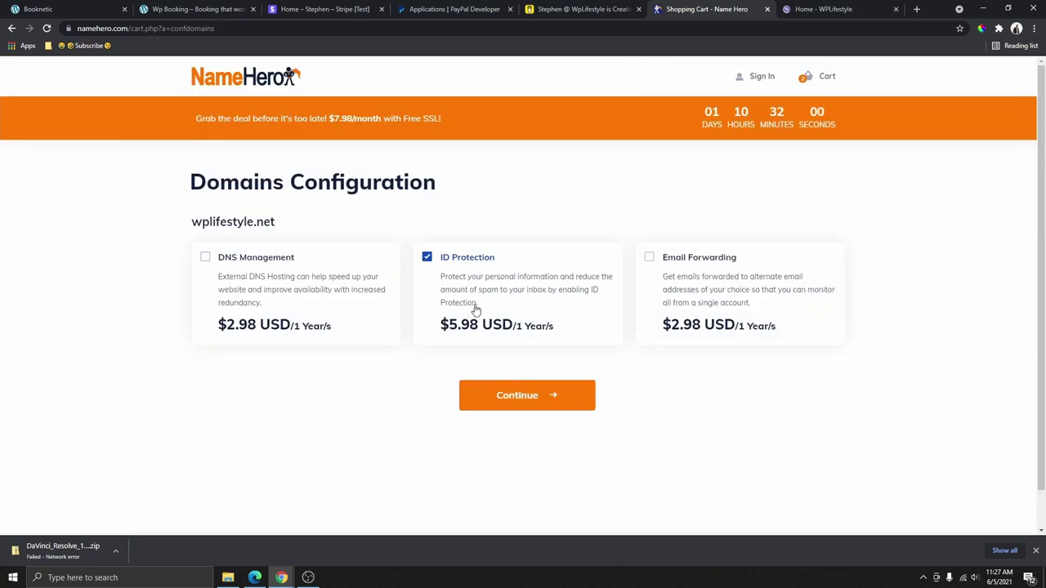
pyautogui.moveTo(488, 308); pyautogui.dragTo(438, 282)
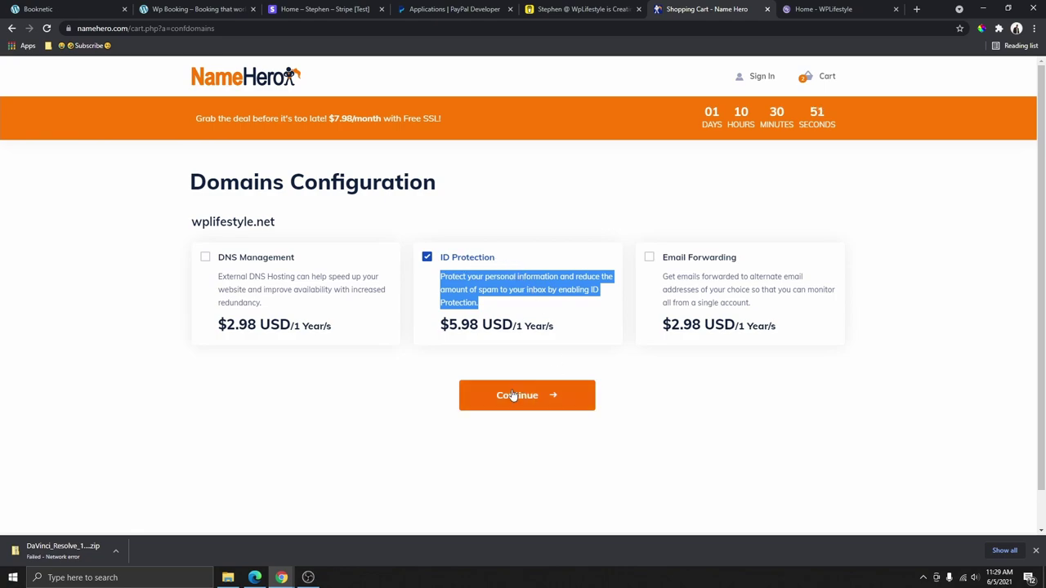
pyautogui.click(515, 395)
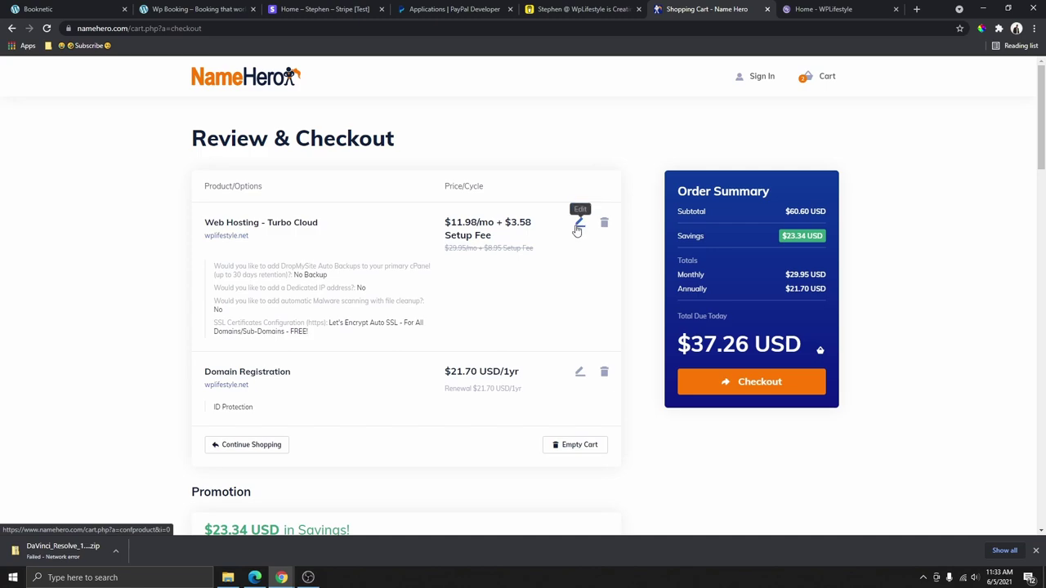
# Step: Review the checkout prices and choose Existing Customer Login under Billing Details
pyautogui.scroll(-2, 570, 241)
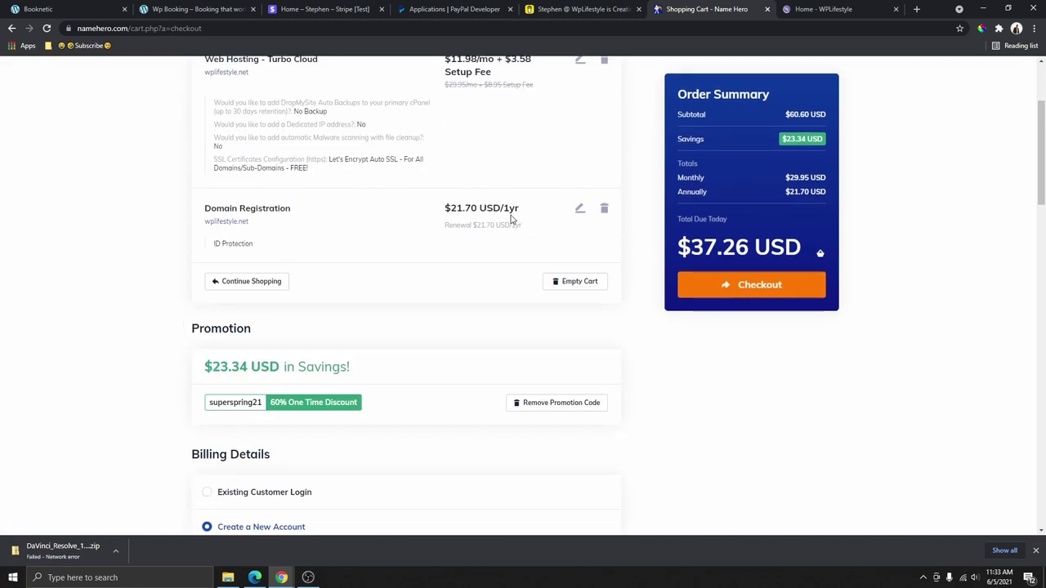
pyautogui.moveTo(445, 211); pyautogui.dragTo(525, 216)
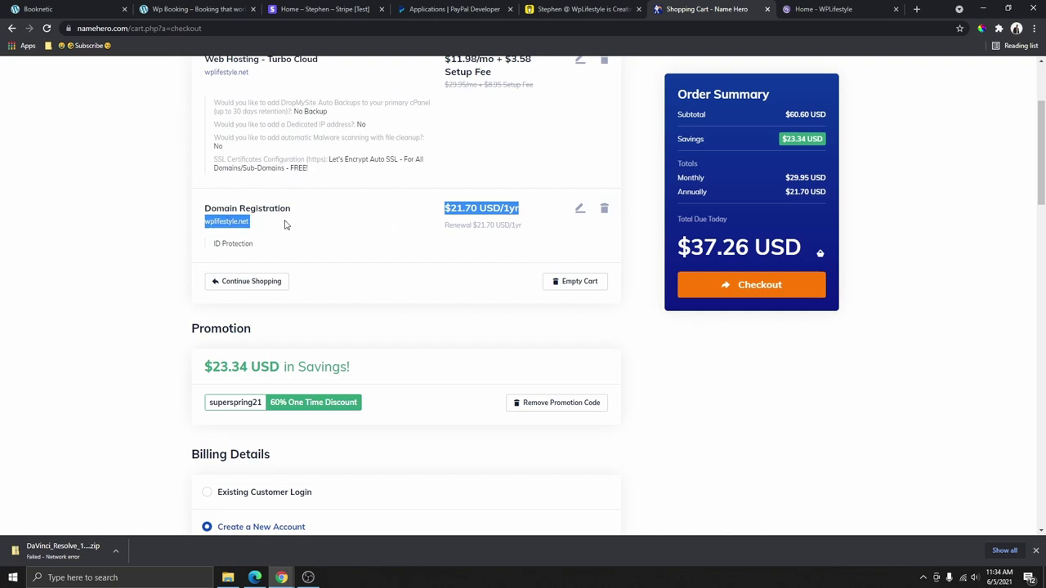
pyautogui.scroll(-1, 564, 229)
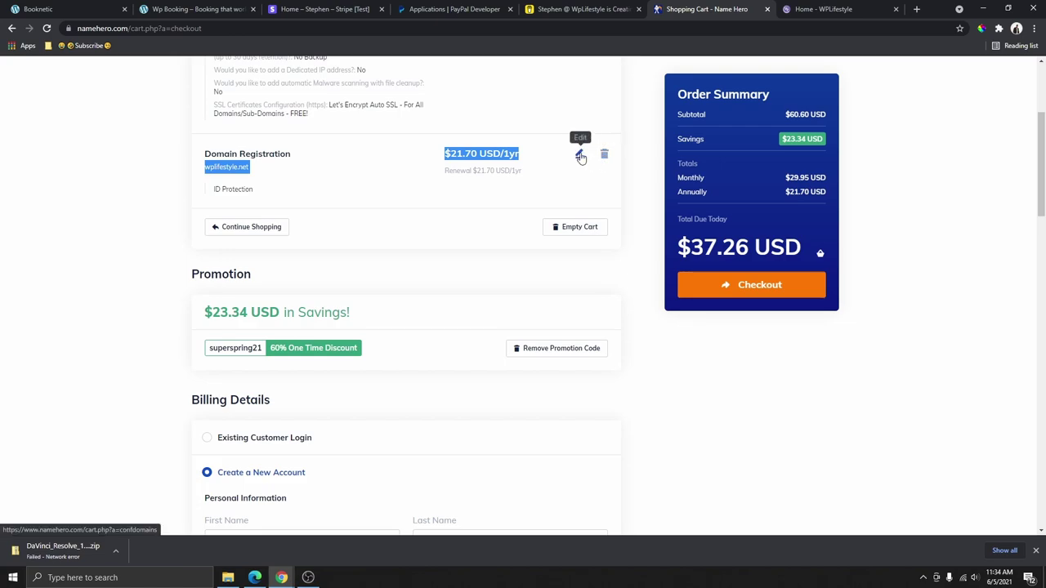
pyautogui.scroll(-2, 495, 205)
pyautogui.moveTo(190, 110); pyautogui.dragTo(275, 122)
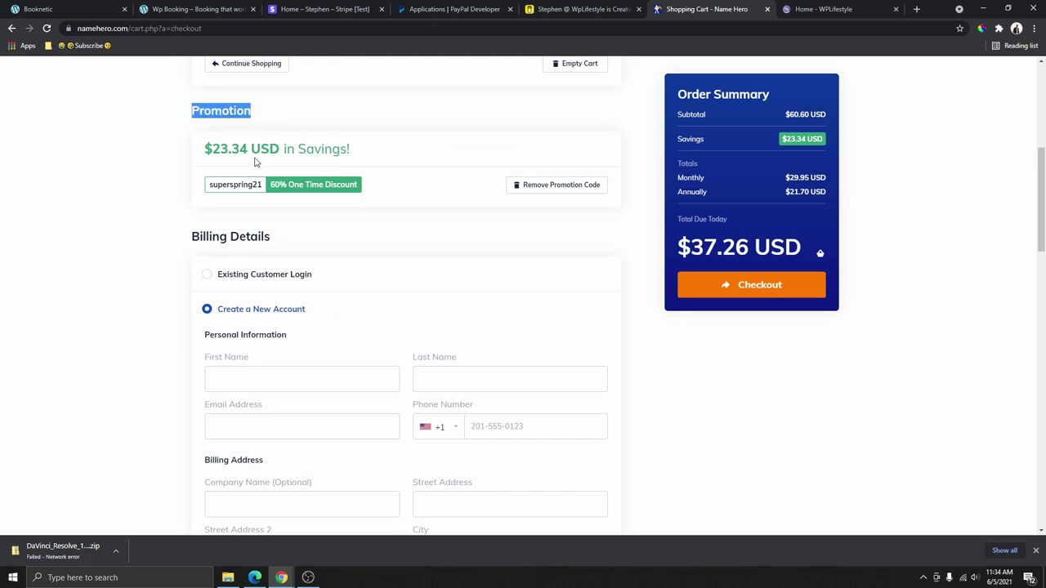
pyautogui.scroll(1, 242, 248)
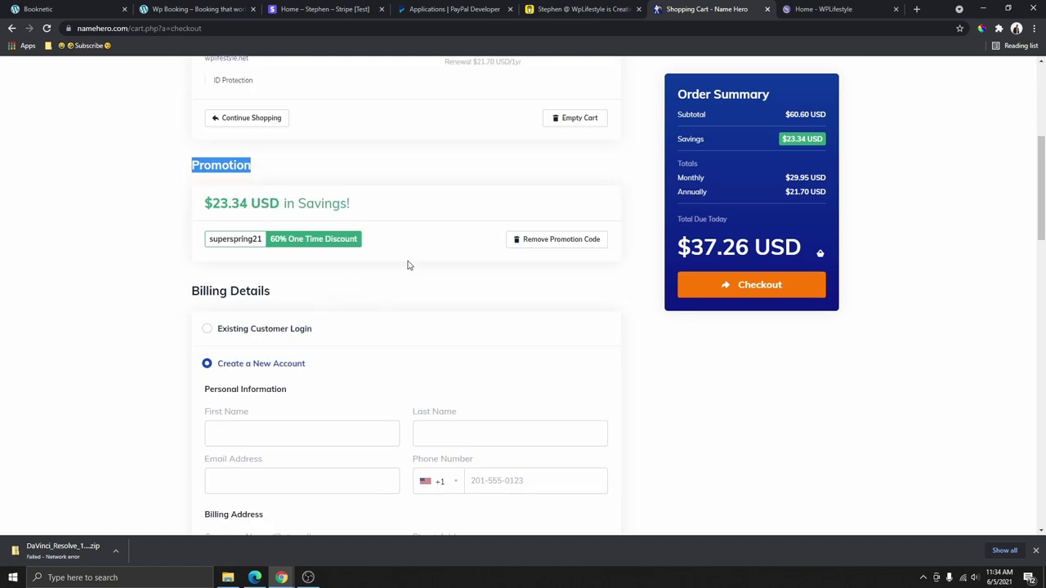
pyautogui.scroll(-3, 409, 265)
pyautogui.click(227, 166)
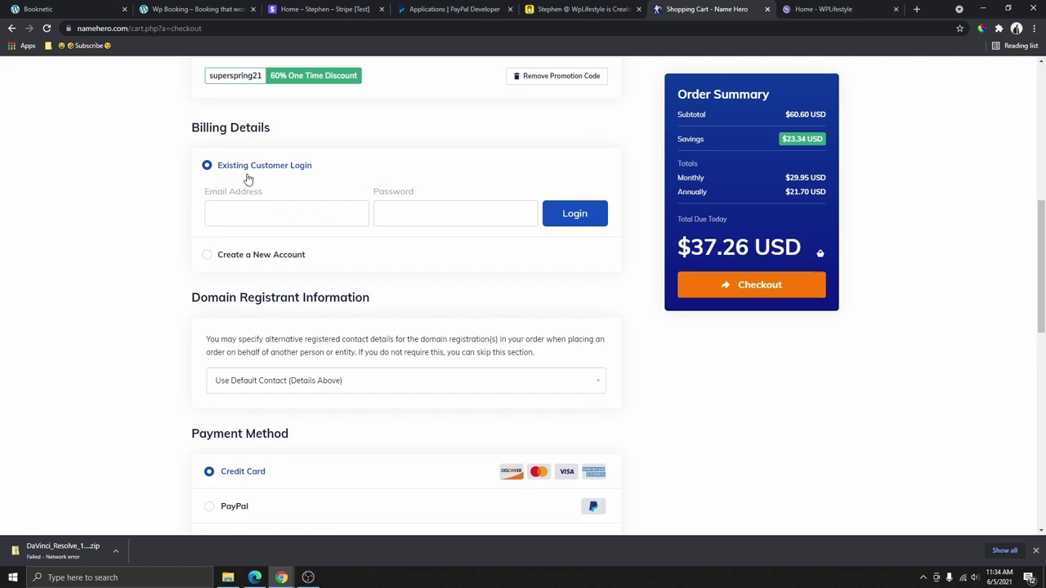
# Step: Switch back to Create a New Account and pick YouTube as how you found NameHero
pyautogui.scroll(-2, 249, 175)
pyautogui.click(258, 147)
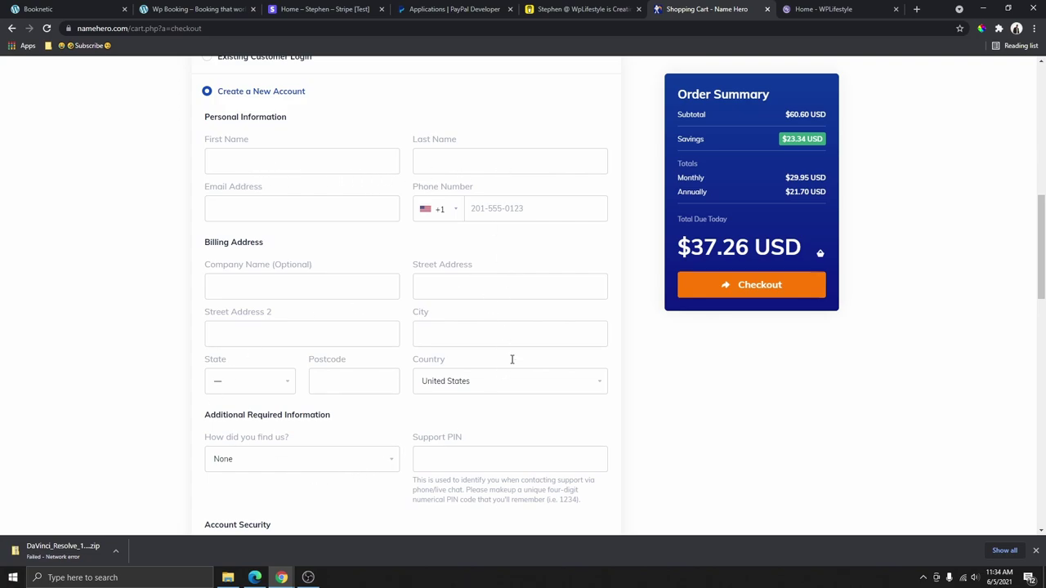
pyautogui.scroll(-5, 428, 351)
pyautogui.scroll(1, 414, 372)
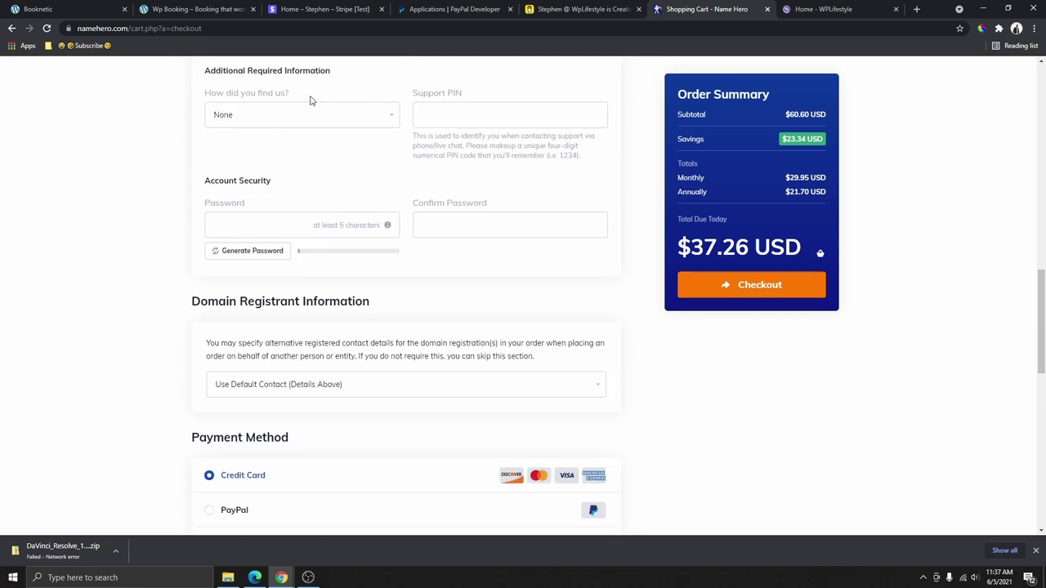
pyautogui.click(255, 123)
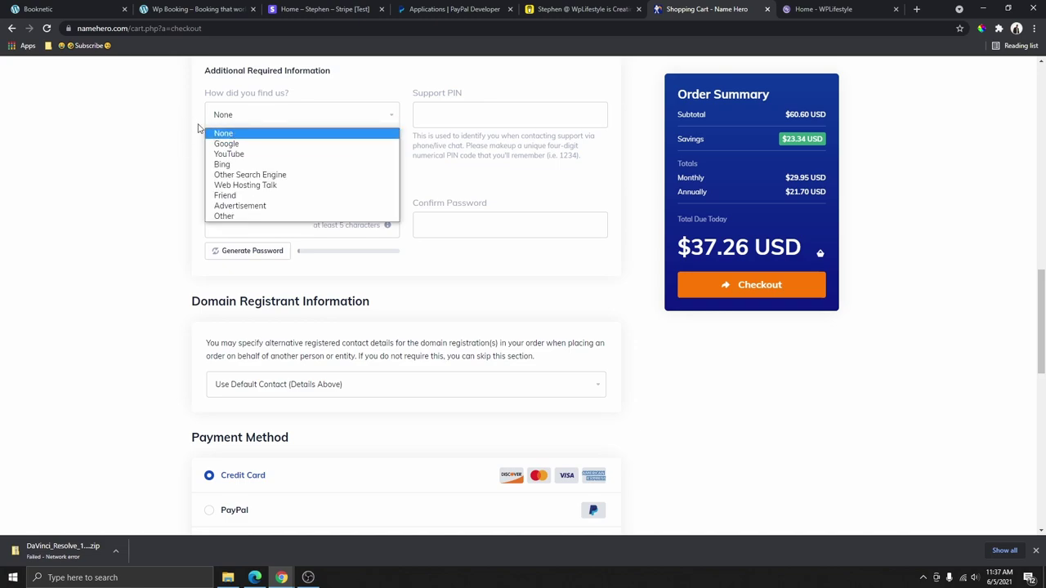
pyautogui.click(247, 155)
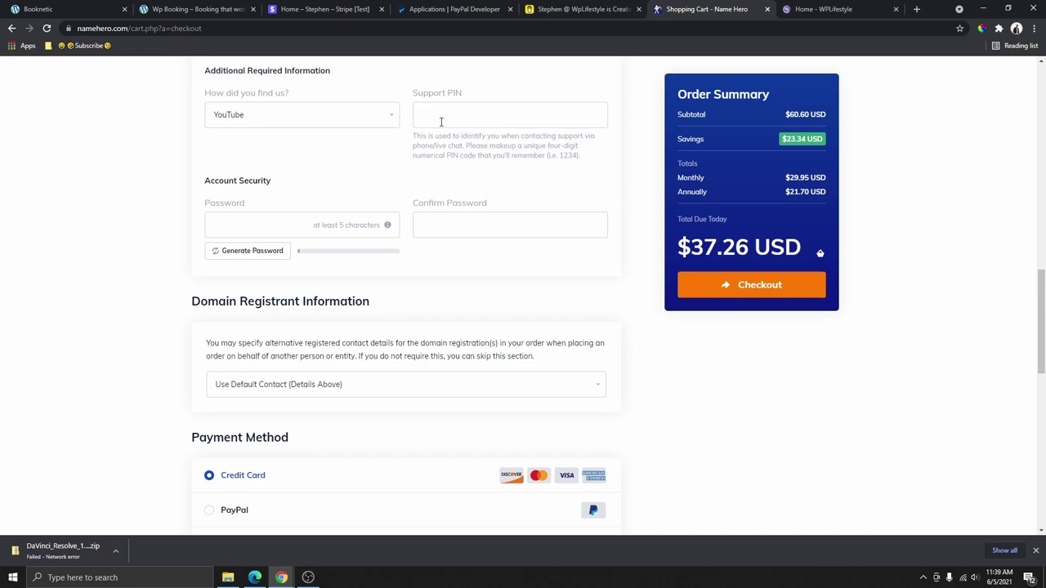
# Step: Enter the four-digit support PIN and finish the account details
pyautogui.scroll(-2, 324, 129)
pyautogui.scroll(1, 293, 159)
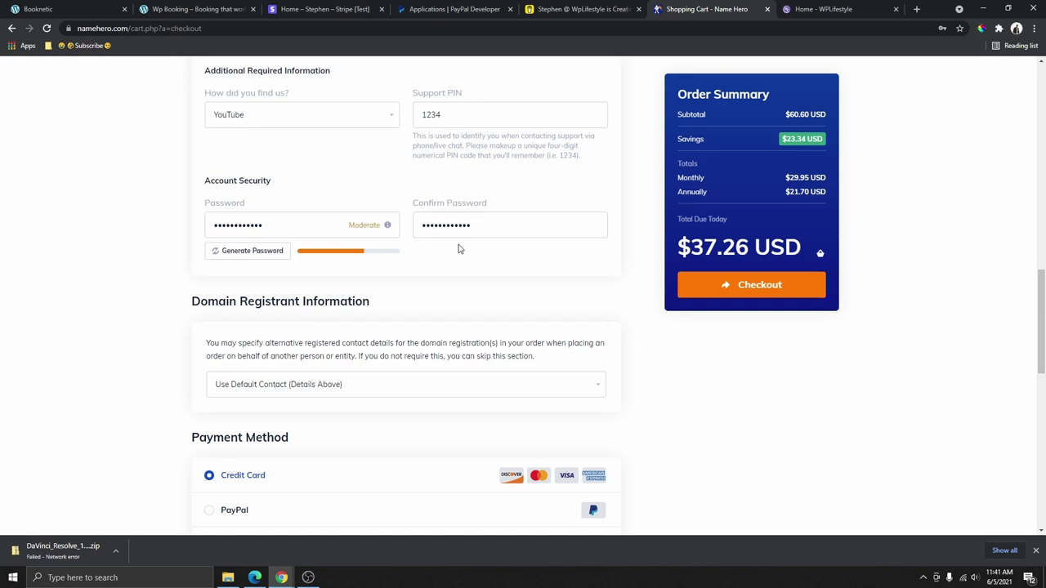
pyautogui.scroll(-4, 456, 243)
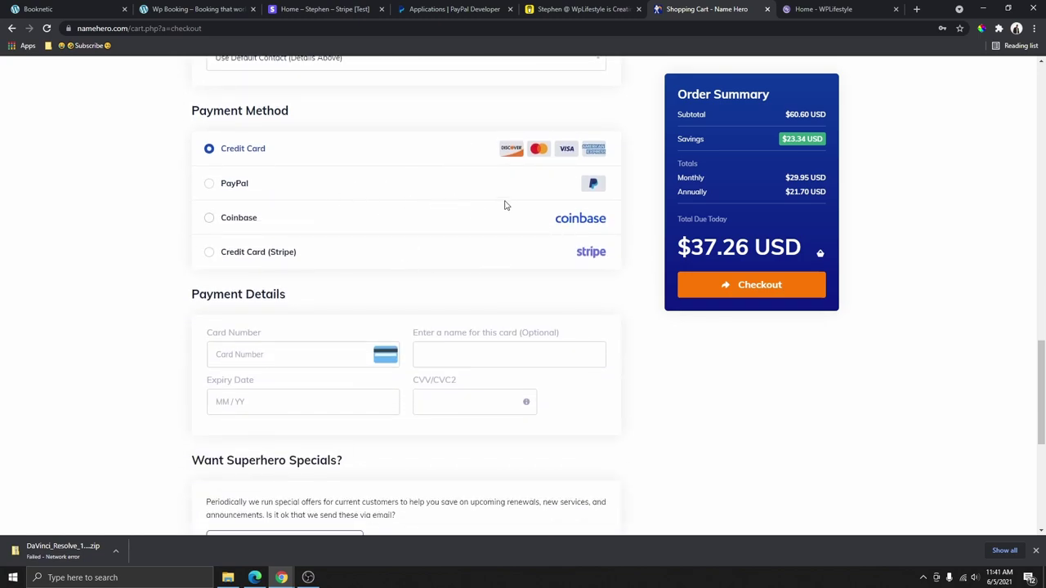
# Step: Pay by PayPal, accept the Terms of Service and submit the order to PayPal
pyautogui.scroll(-2, 359, 200)
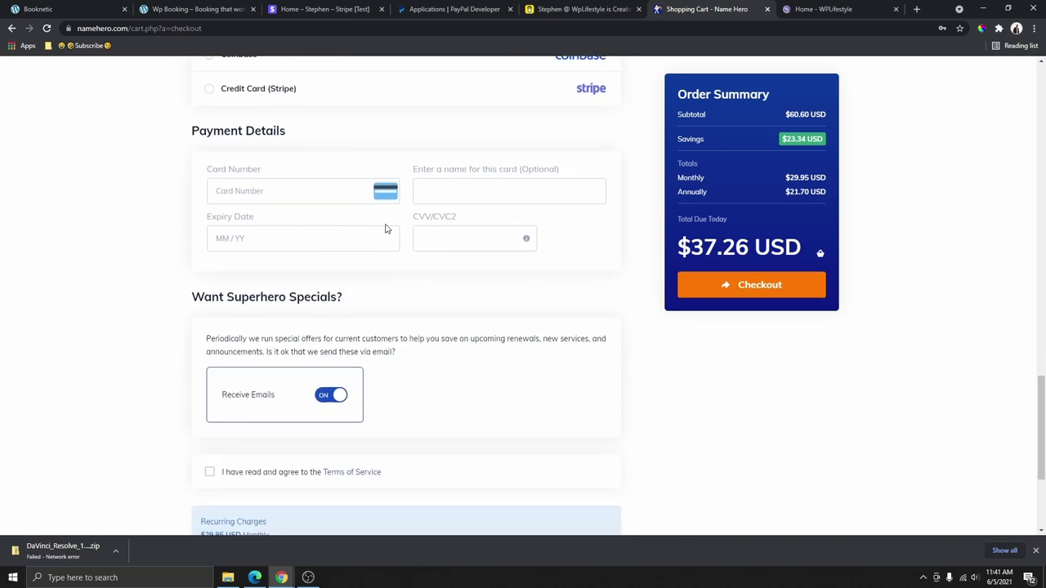
pyautogui.scroll(3, 428, 280)
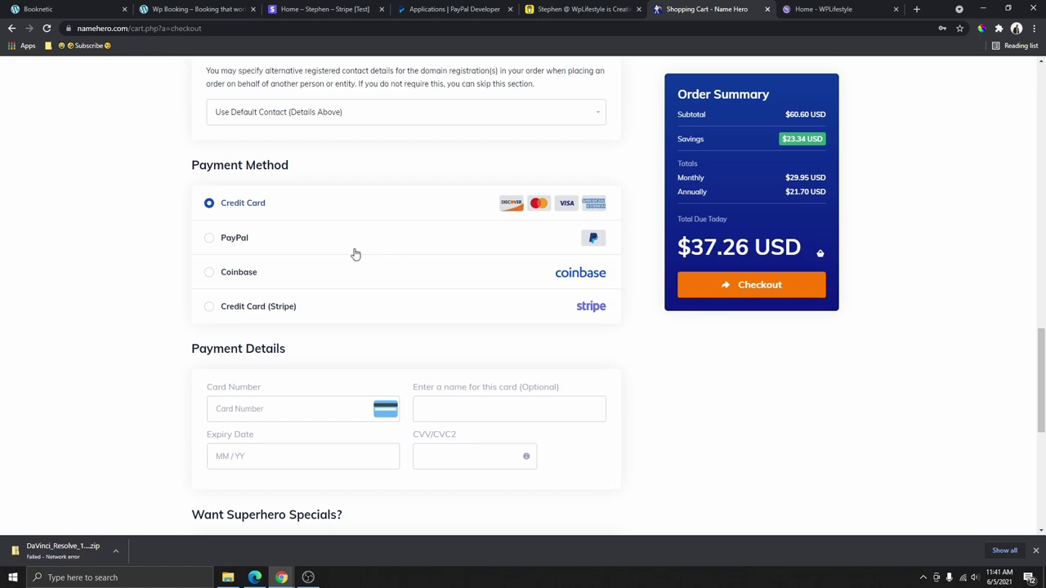
pyautogui.click(206, 240)
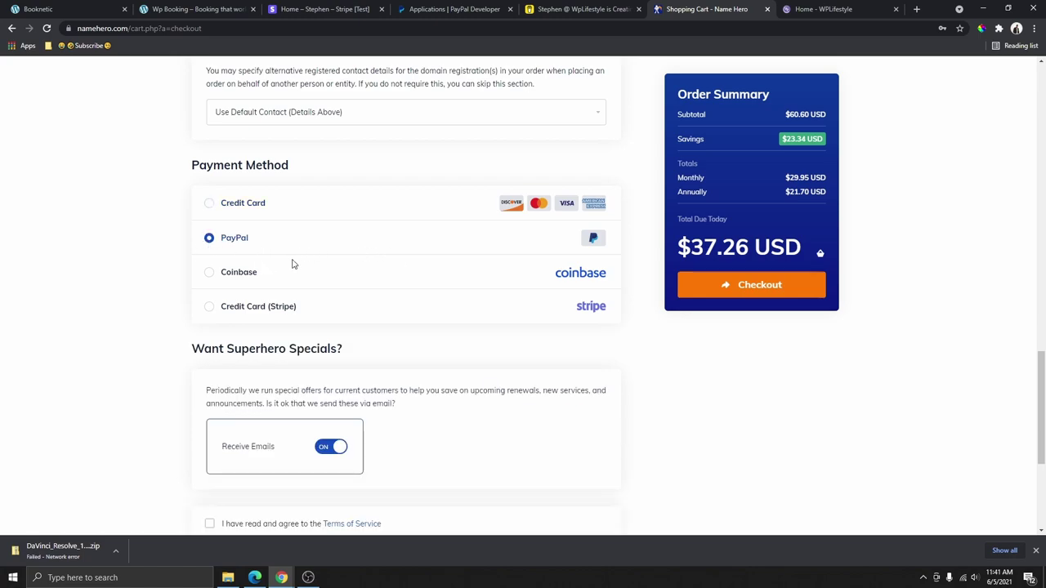
pyautogui.scroll(-1, 343, 327)
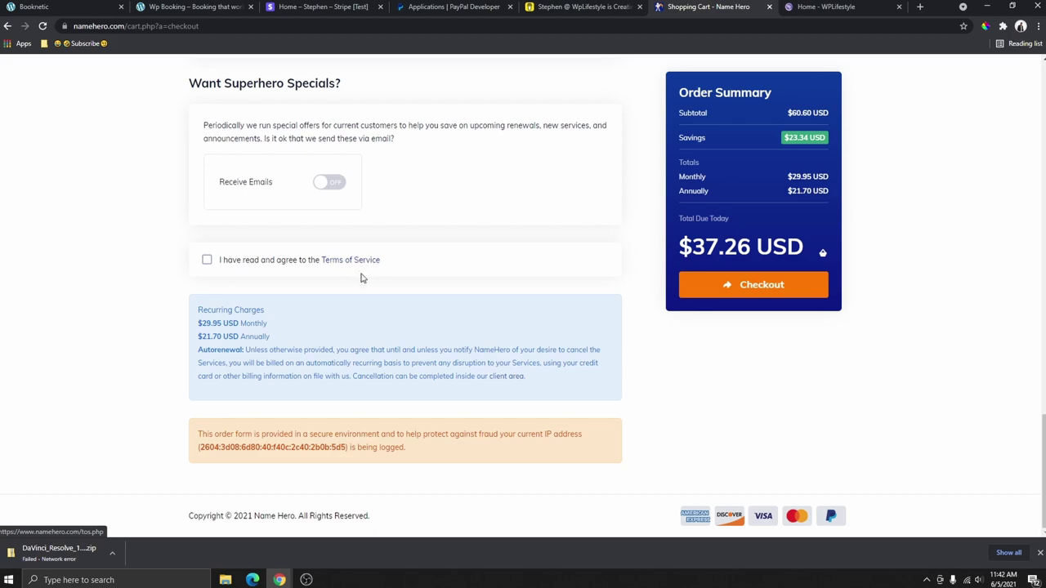
pyautogui.click(207, 261)
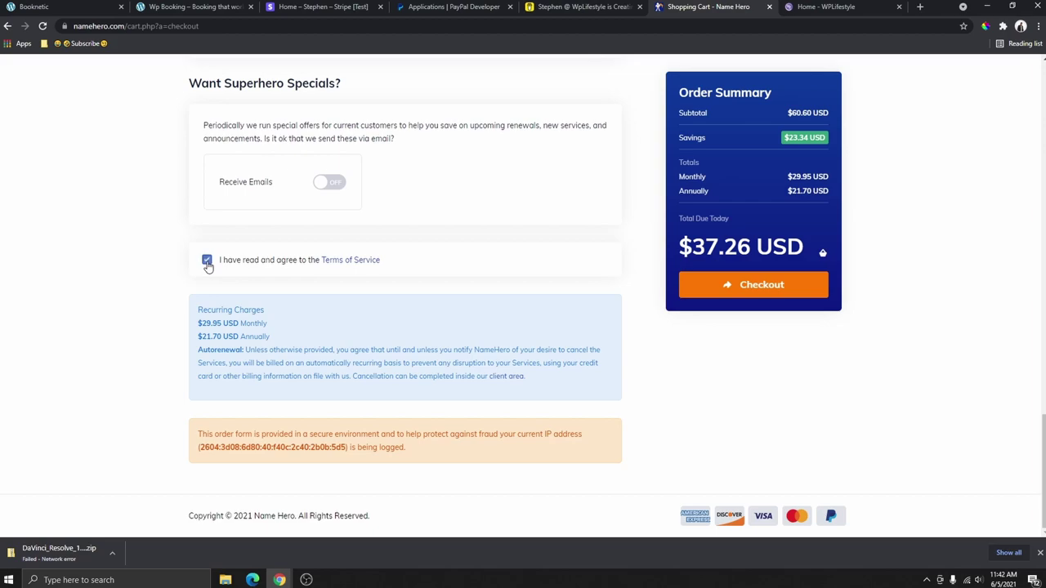
pyautogui.click(756, 292)
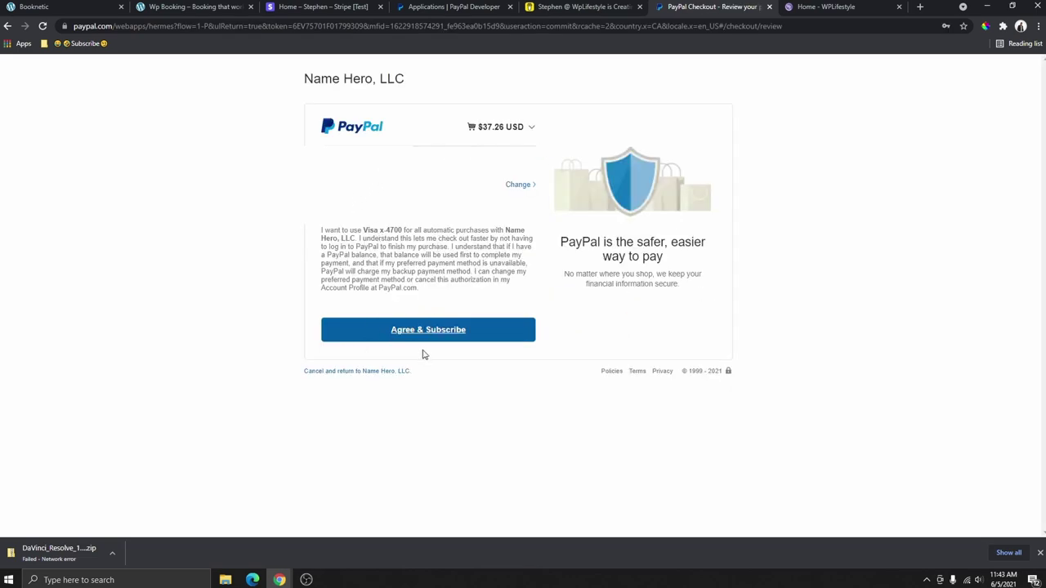
# Step: Approve the $37.26 USD PayPal payment and Name Hero subscription
pyautogui.click(428, 335)
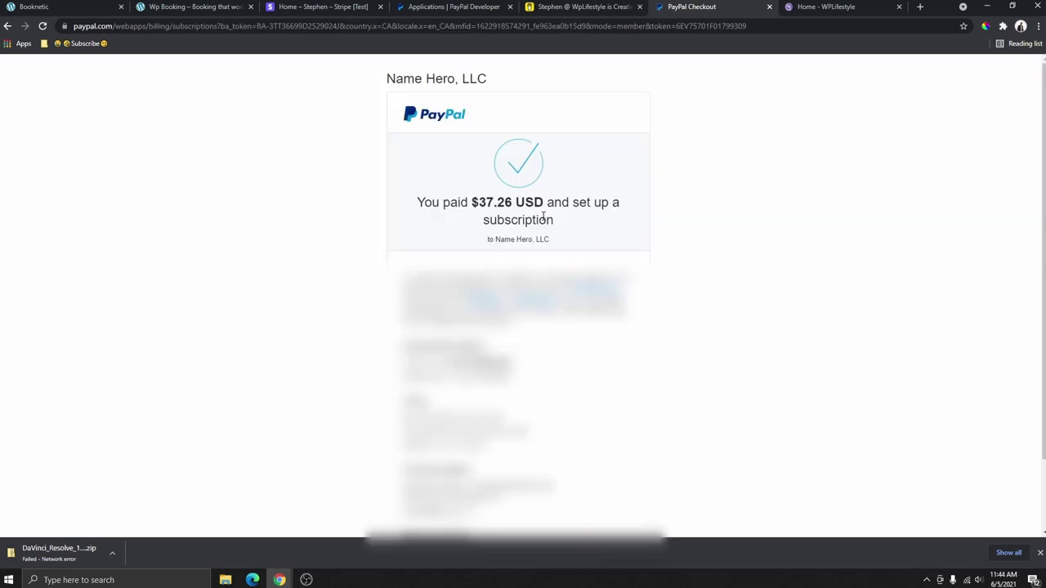
pyautogui.scroll(-3, 540, 221)
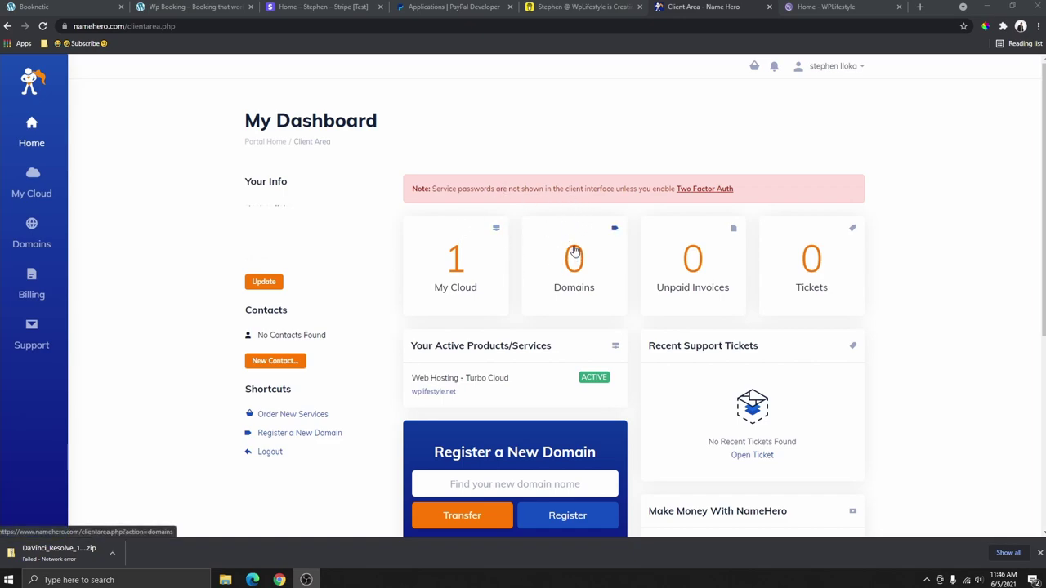
# Step: Log into cPanel for the Turbo Cloud hosting and open Softaculous's WordPress 5.7.2 installer
pyautogui.scroll(-2, 593, 214)
pyautogui.scroll(2, 567, 232)
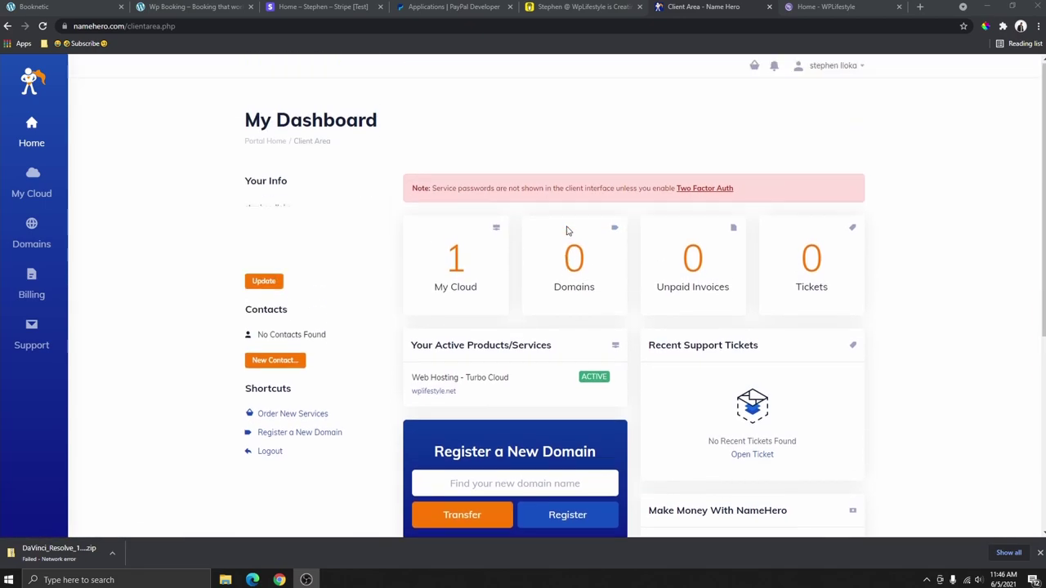
pyautogui.click(458, 275)
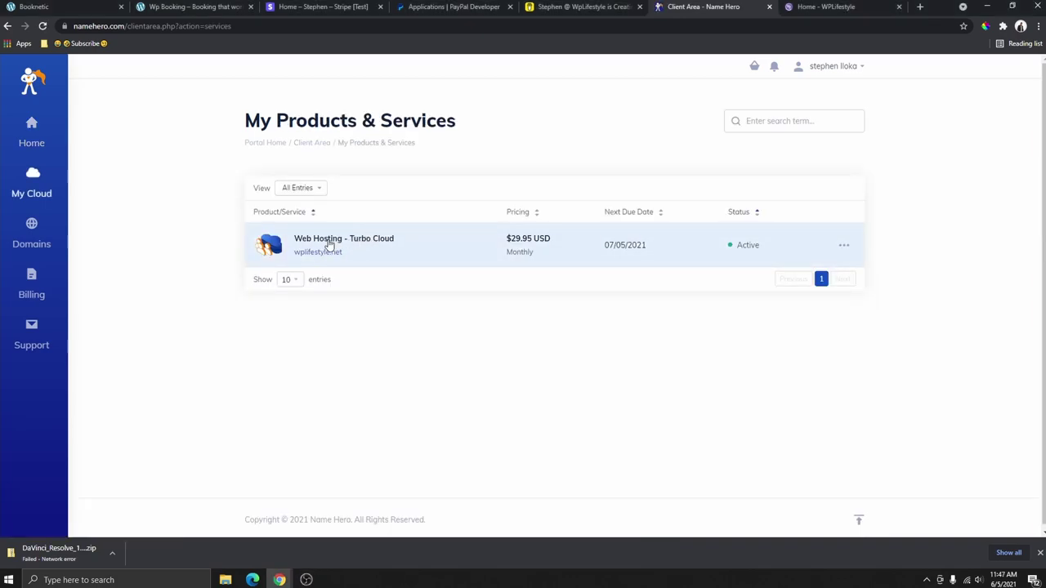
pyautogui.click(325, 244)
pyautogui.click(273, 263)
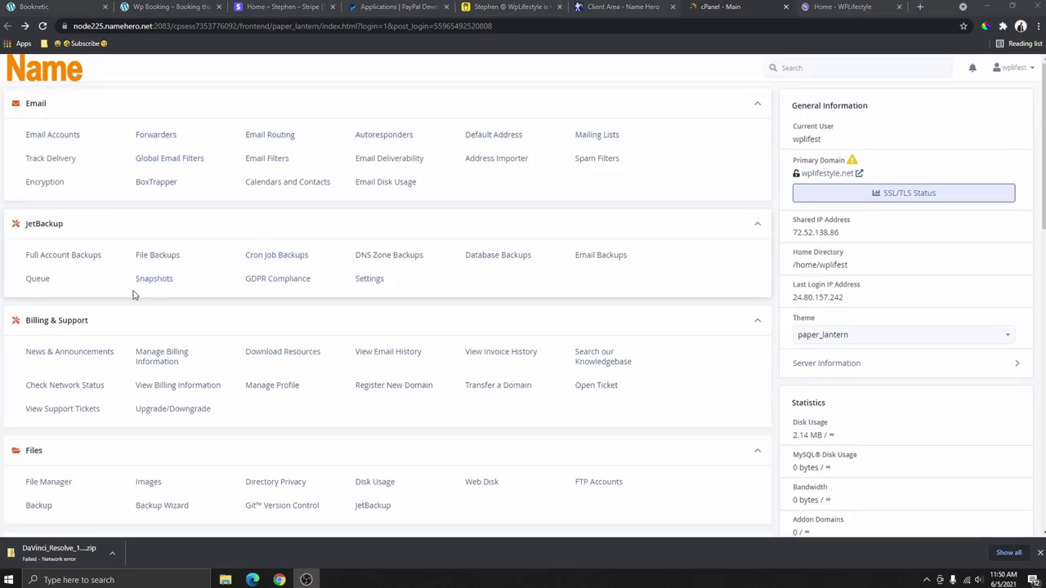
pyautogui.scroll(-15, 96, 165)
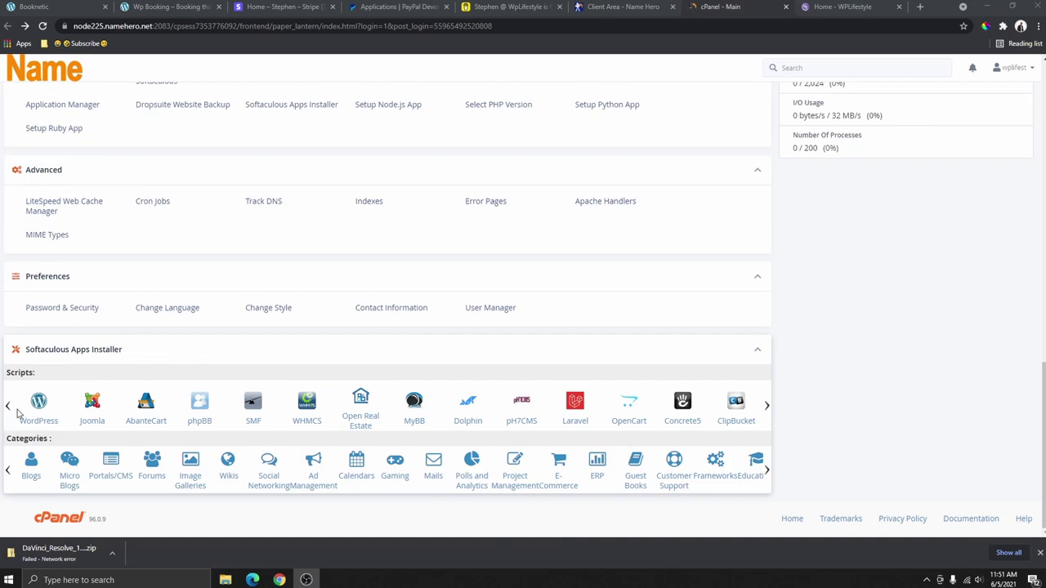
pyautogui.click(38, 405)
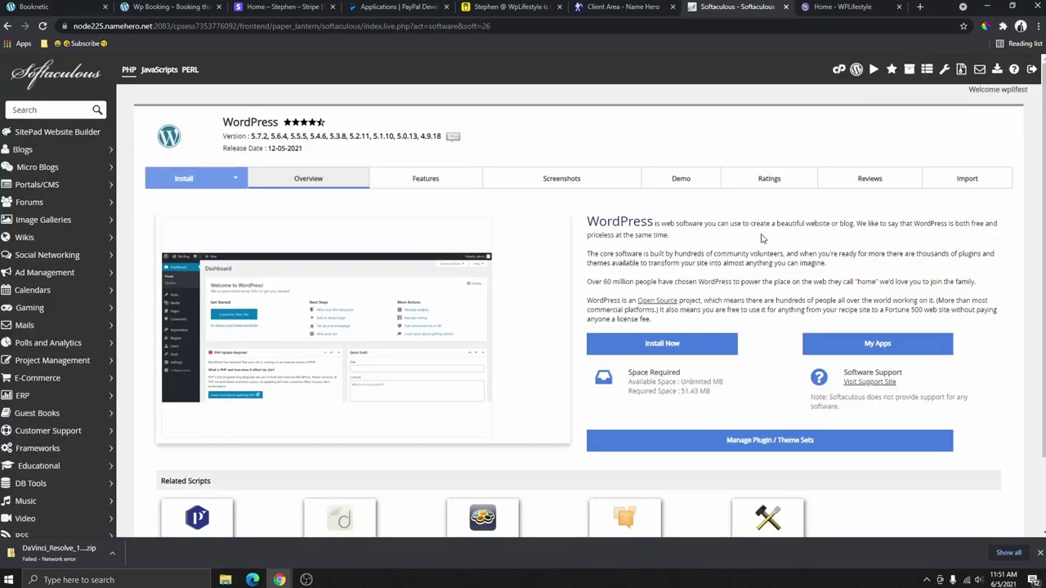
# Step: Open the WordPress install form and keep WordPress version 5.7.2
pyautogui.scroll(-1, 663, 311)
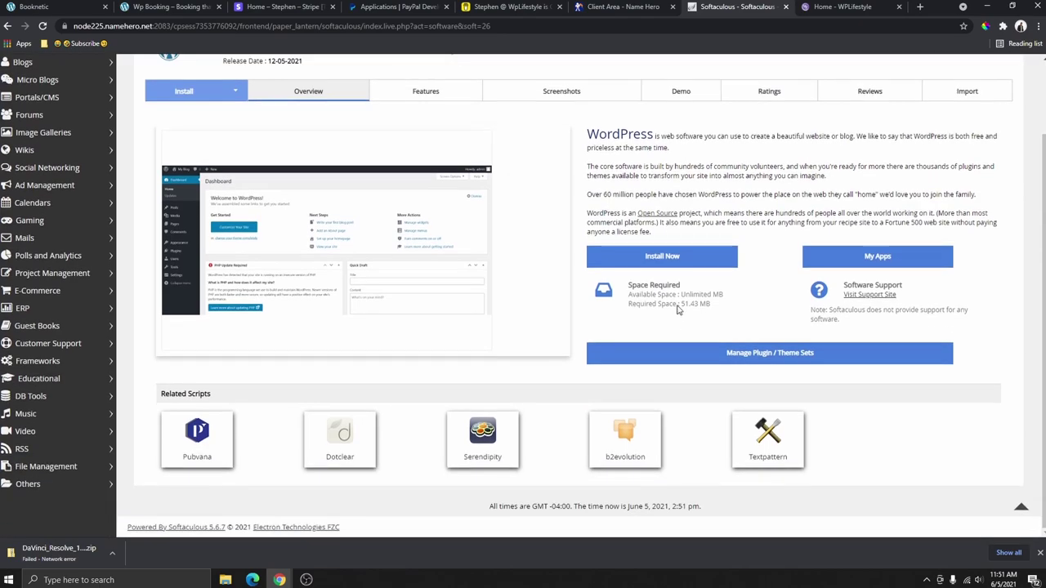
pyautogui.click(675, 259)
pyautogui.scroll(1, 675, 259)
pyautogui.click(596, 264)
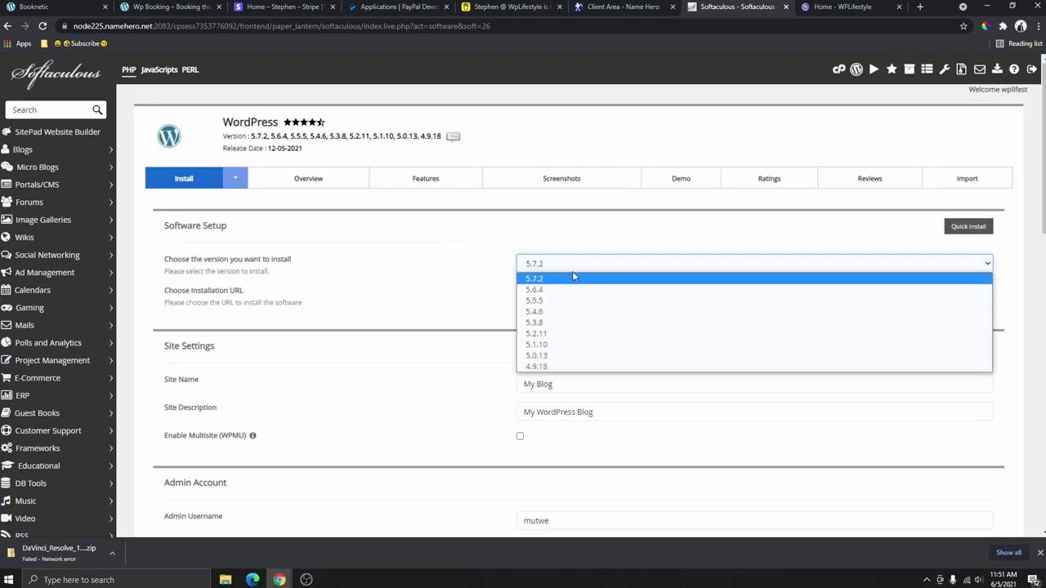
pyautogui.click(574, 277)
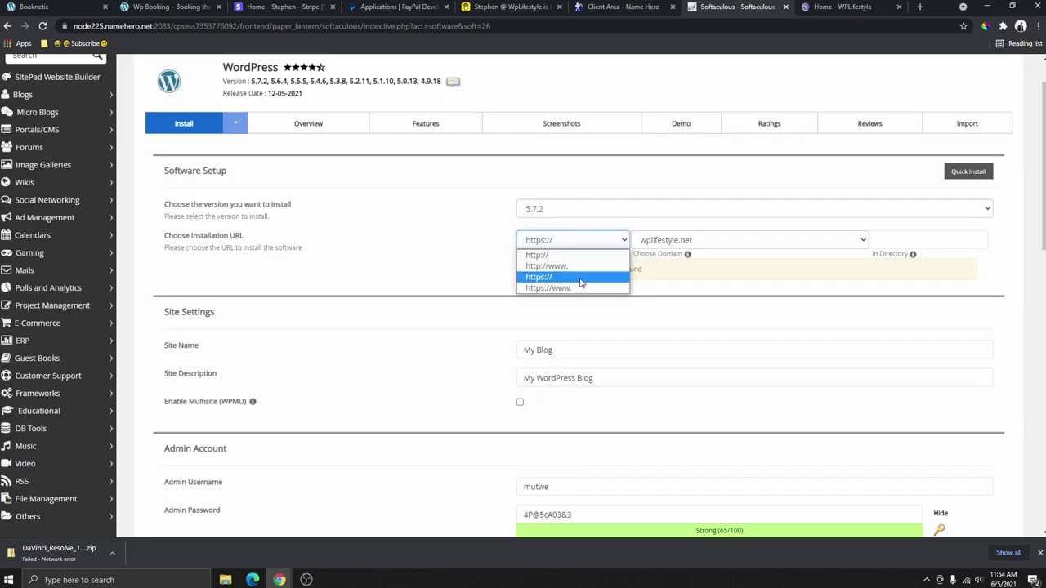
pyautogui.click(562, 278)
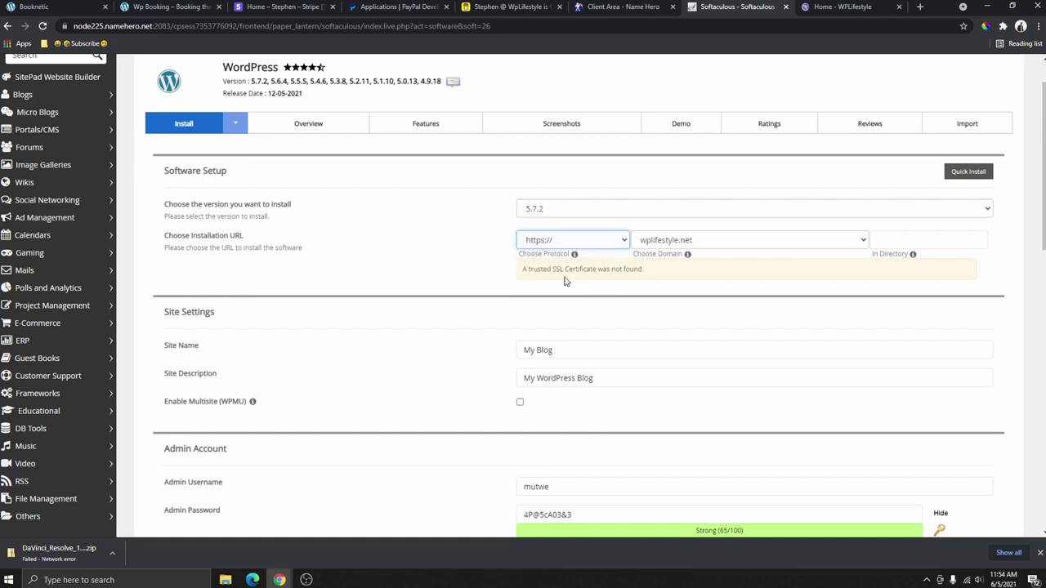
pyautogui.click(686, 240)
pyautogui.click(686, 253)
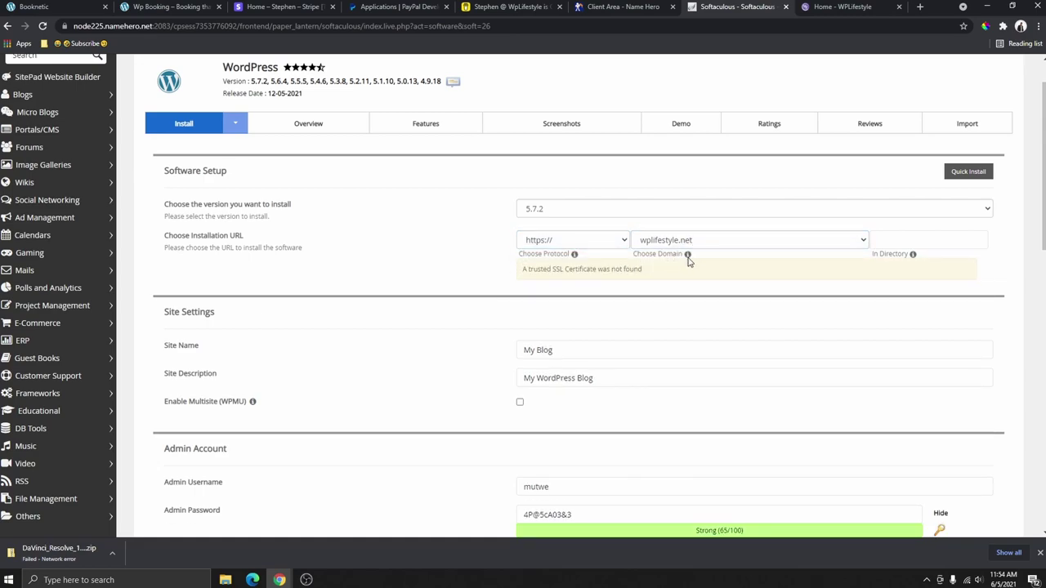
pyautogui.click(697, 241)
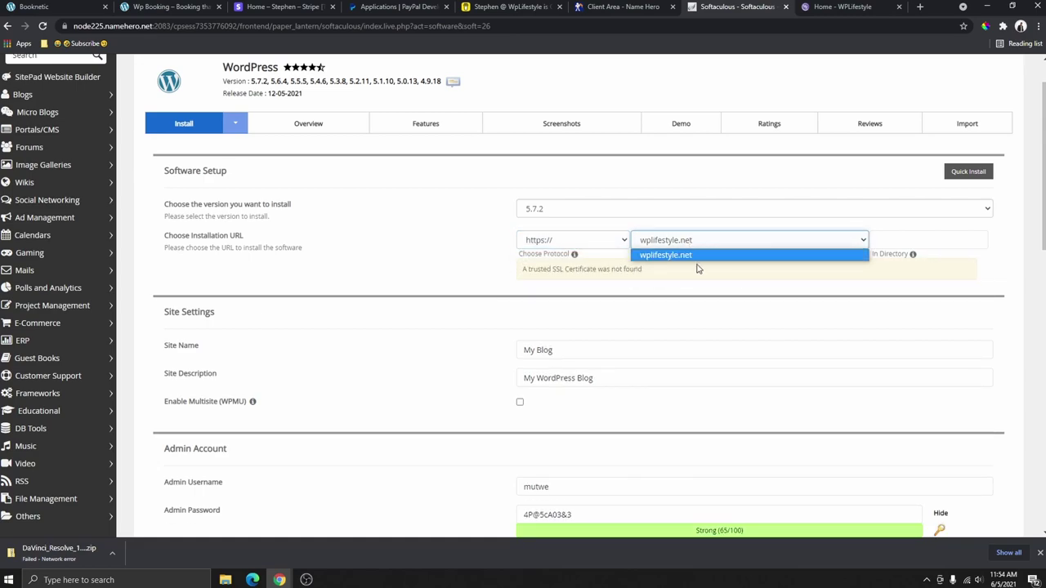
pyautogui.click(701, 240)
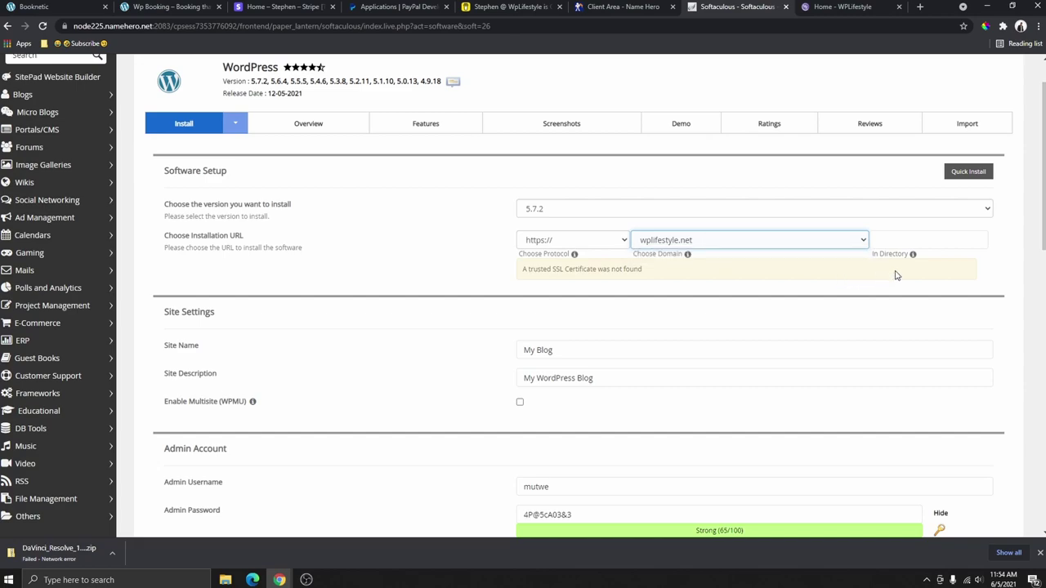
pyautogui.click(934, 238)
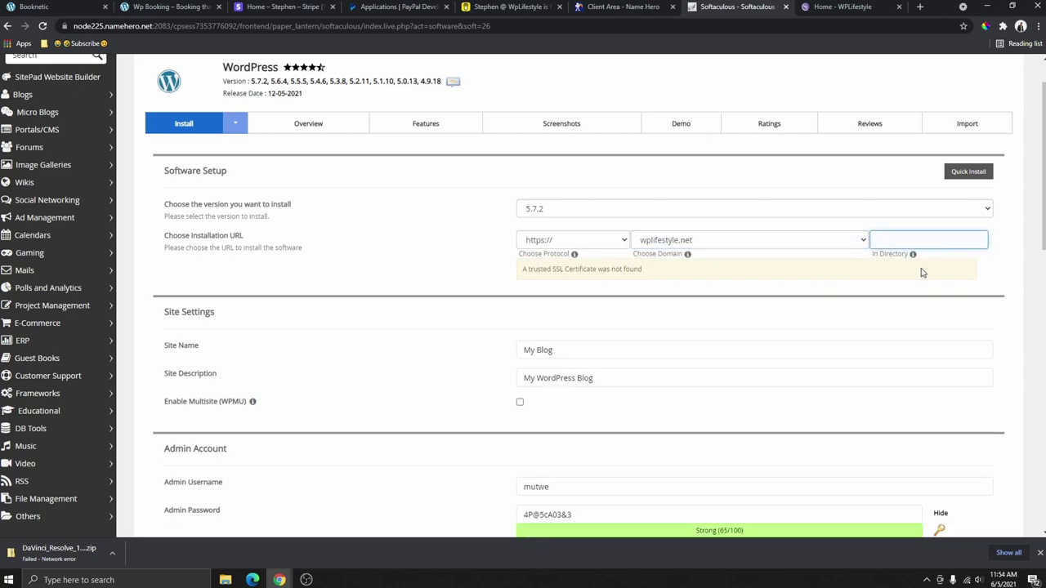
pyautogui.scroll(-2, 766, 264)
pyautogui.click(545, 268)
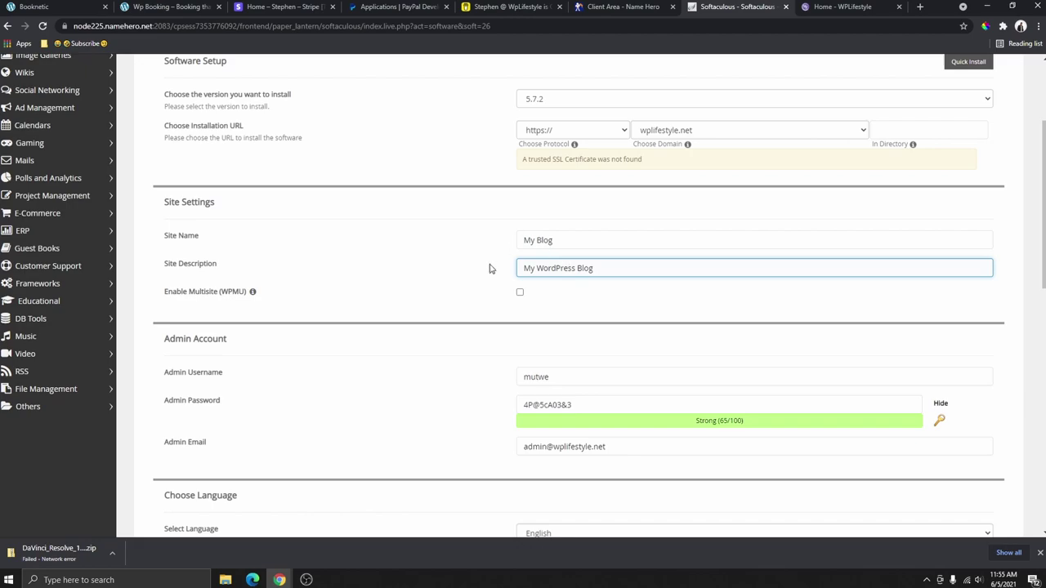
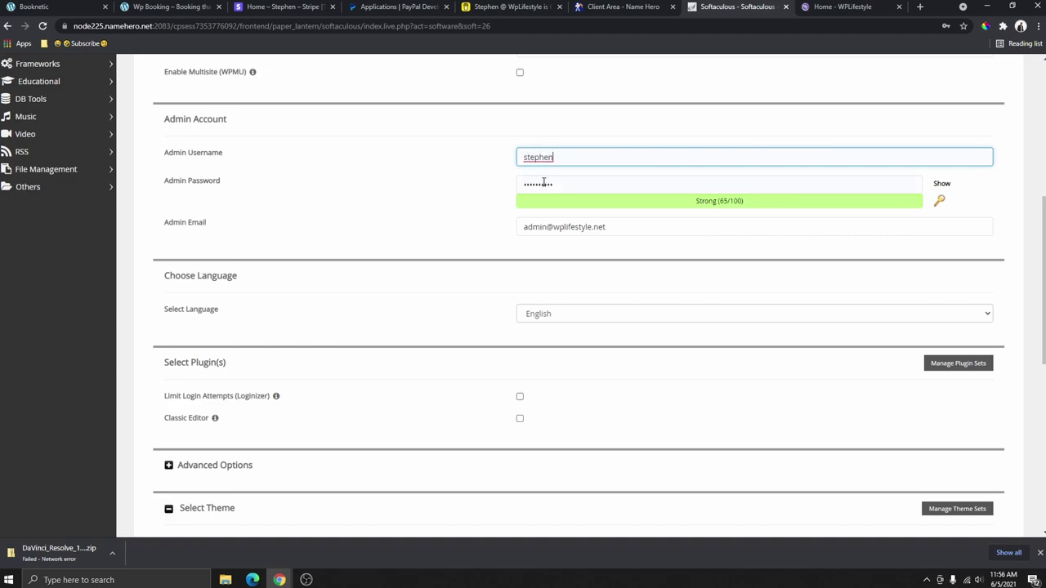
# Step: Replace the existing admin password with a new pasted password
pyautogui.click(554, 183)
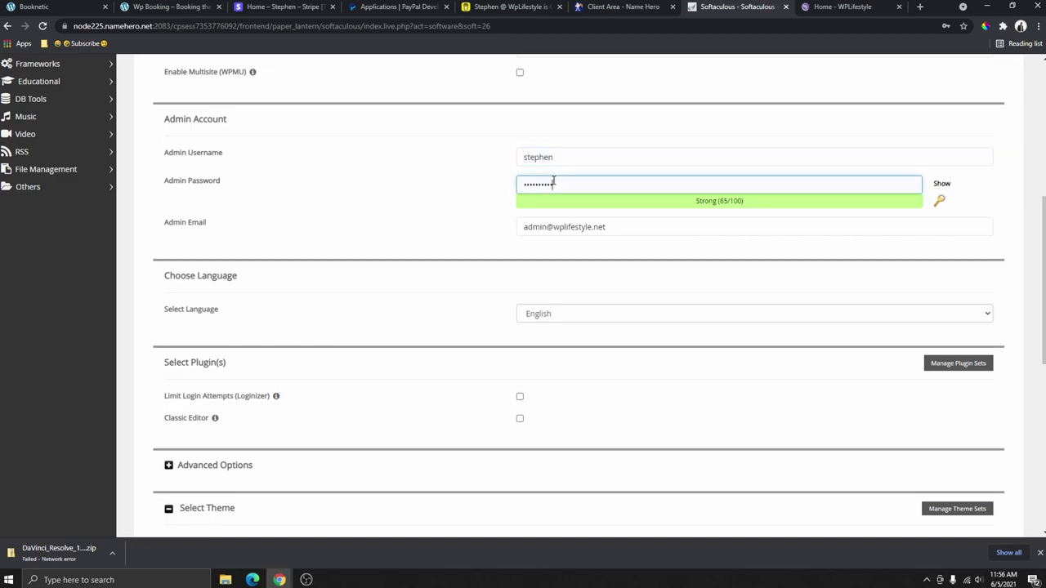
pyautogui.moveTo(554, 183); pyautogui.dragTo(527, 191)
pyautogui.press('BackSpace')
pyautogui.hotkey('ctrl', 'v')
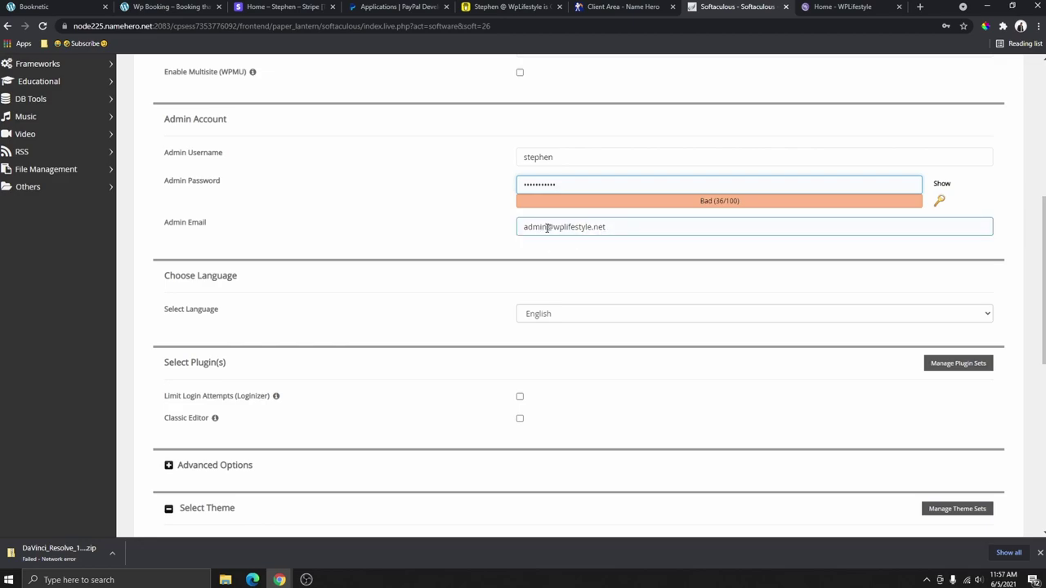
# Step: Change the admin e-mail field to the new info address
pyautogui.moveTo(546, 228); pyautogui.dragTo(523, 230)
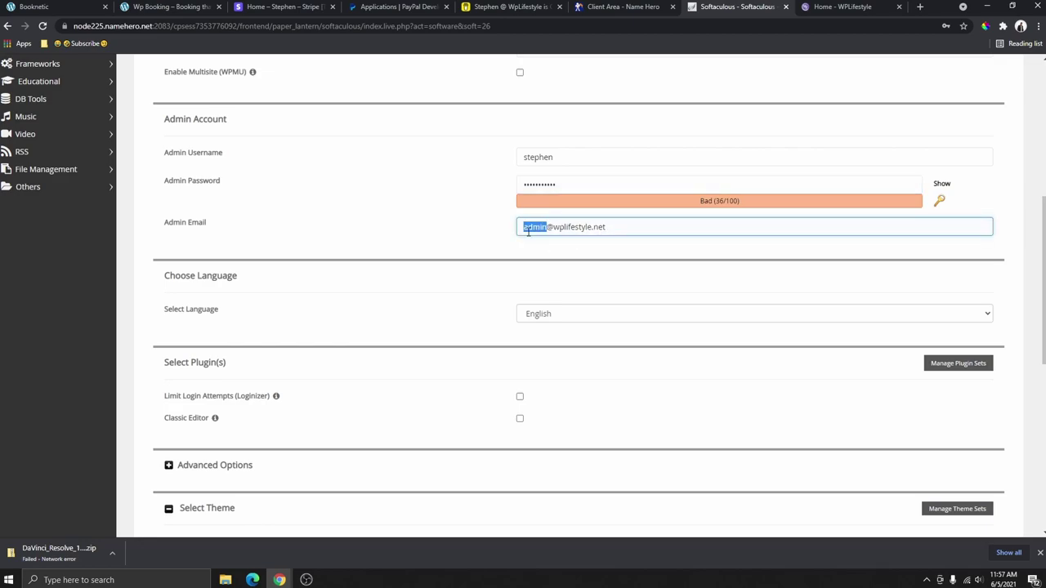
pyautogui.write('Info')
pyautogui.click(603, 228)
pyautogui.moveTo(523, 229); pyautogui.dragTo(594, 228)
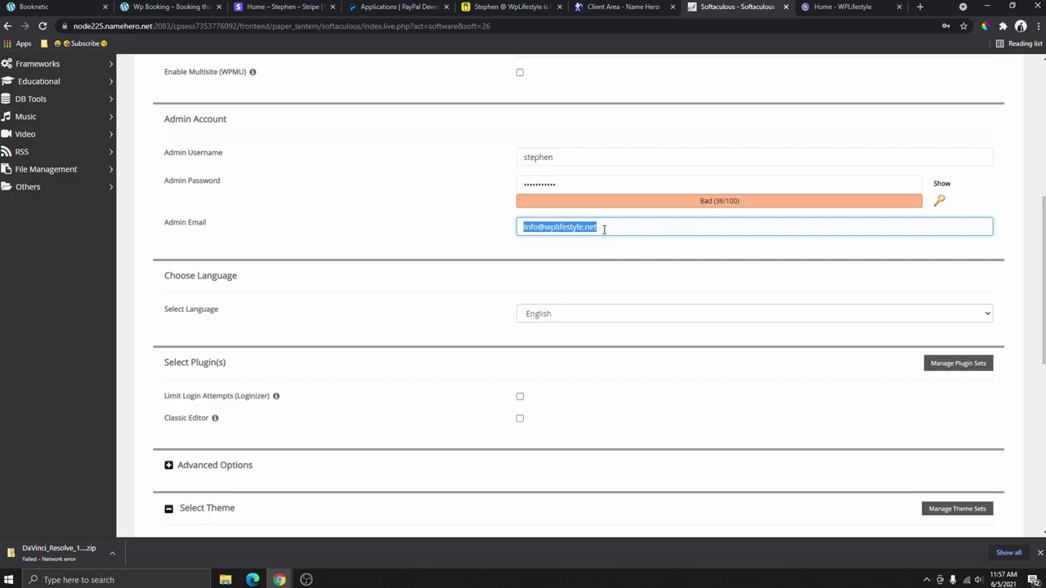
pyautogui.scroll(-2, 593, 245)
pyautogui.click(586, 203)
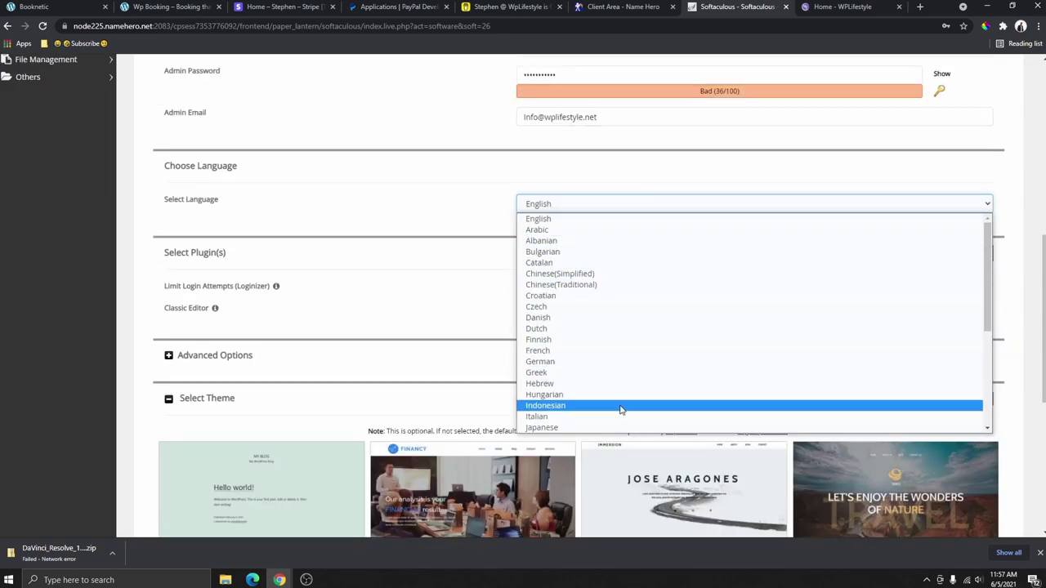
# Step: Keep English as the site language and run the WordPress installation
pyautogui.click(575, 189)
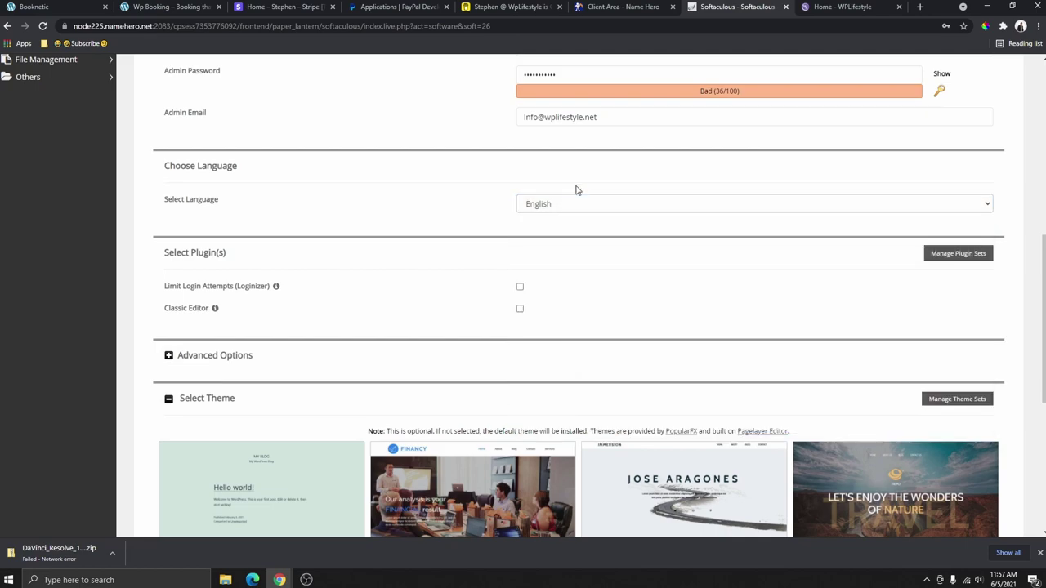
pyautogui.scroll(-3, 605, 213)
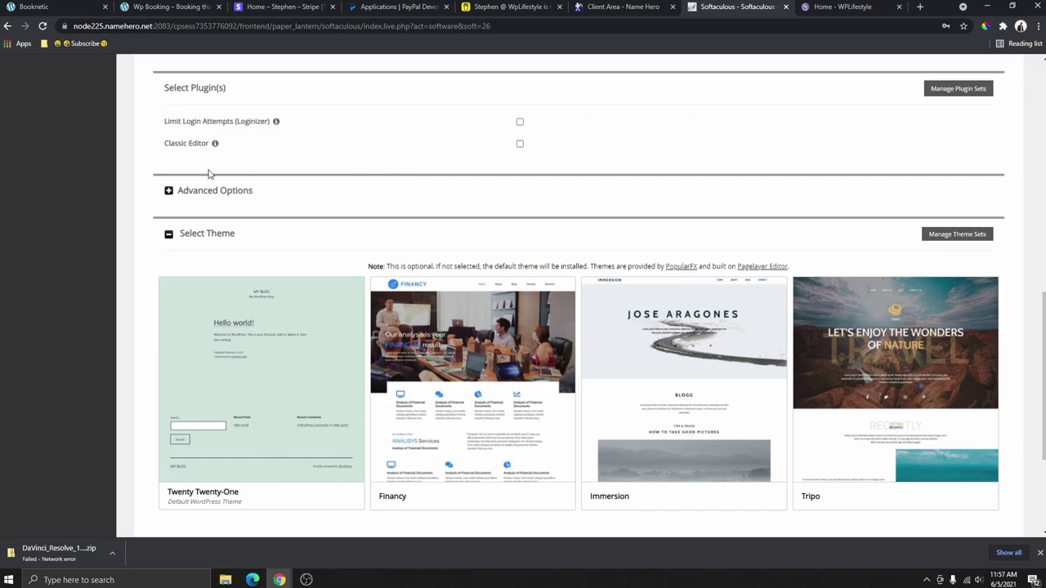
pyautogui.scroll(1, 490, 157)
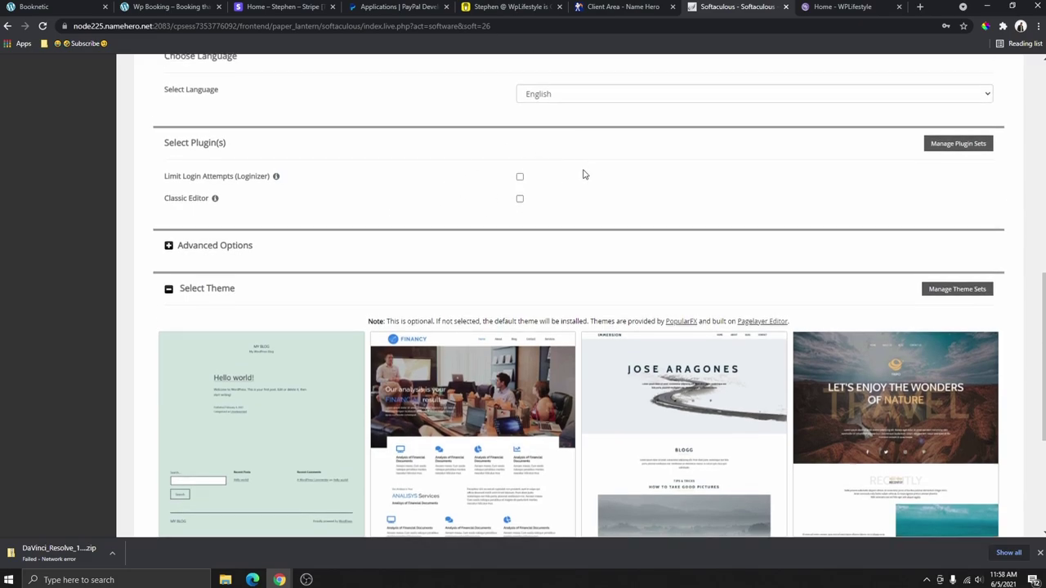
pyautogui.scroll(-3, 585, 174)
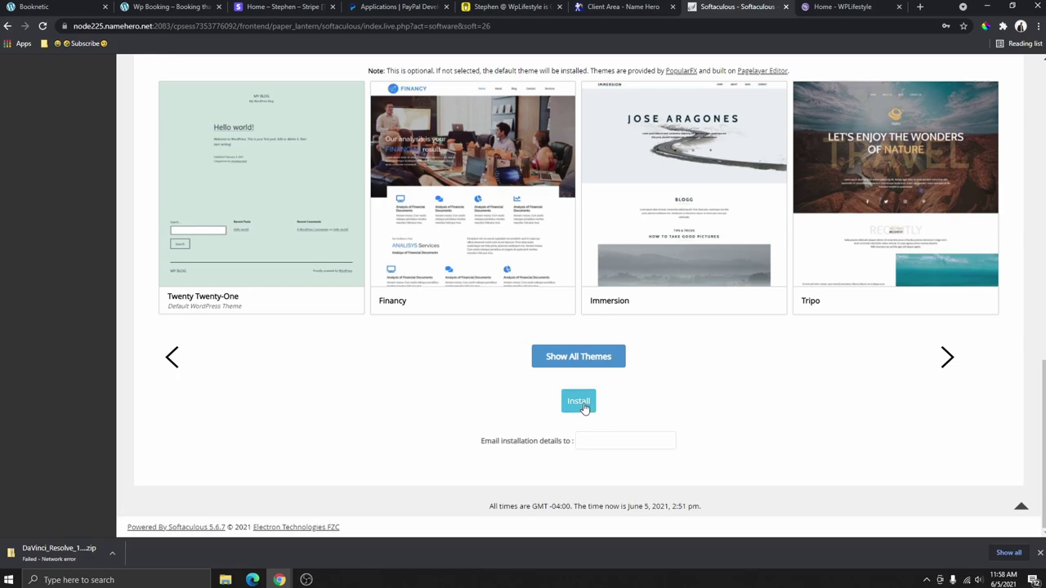
pyautogui.click(585, 403)
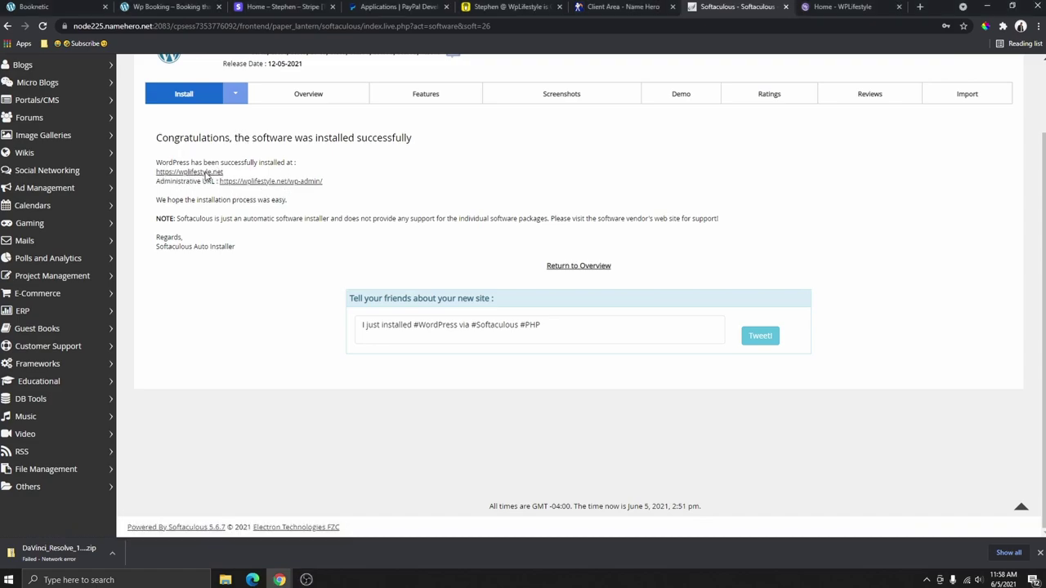
# Step: Open wplifestyle.net from the success page in a new tab and close the old unreachable tab
pyautogui.moveTo(237, 256); pyautogui.dragTo(152, 262)
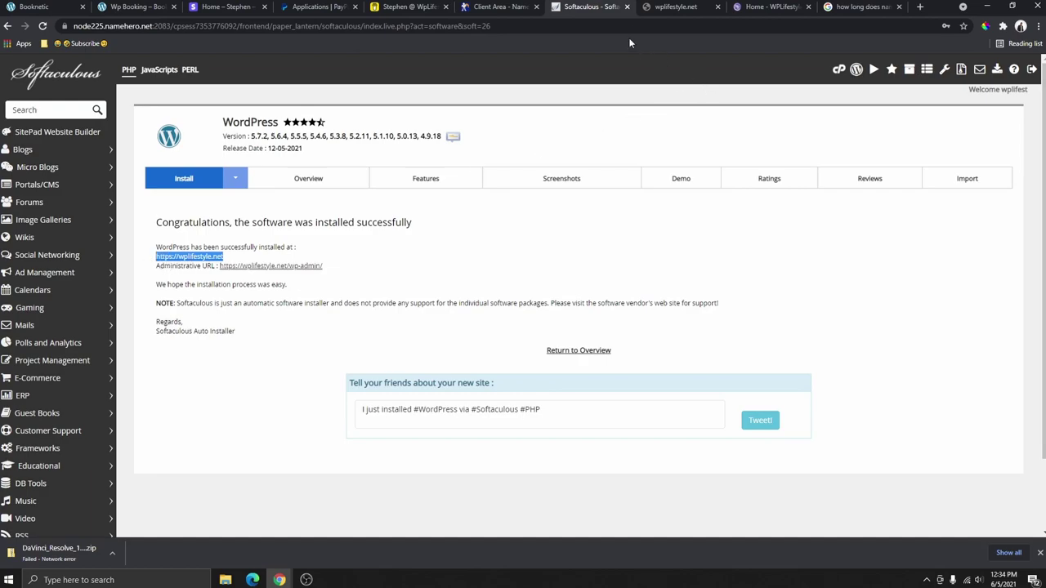
pyautogui.click(663, 7)
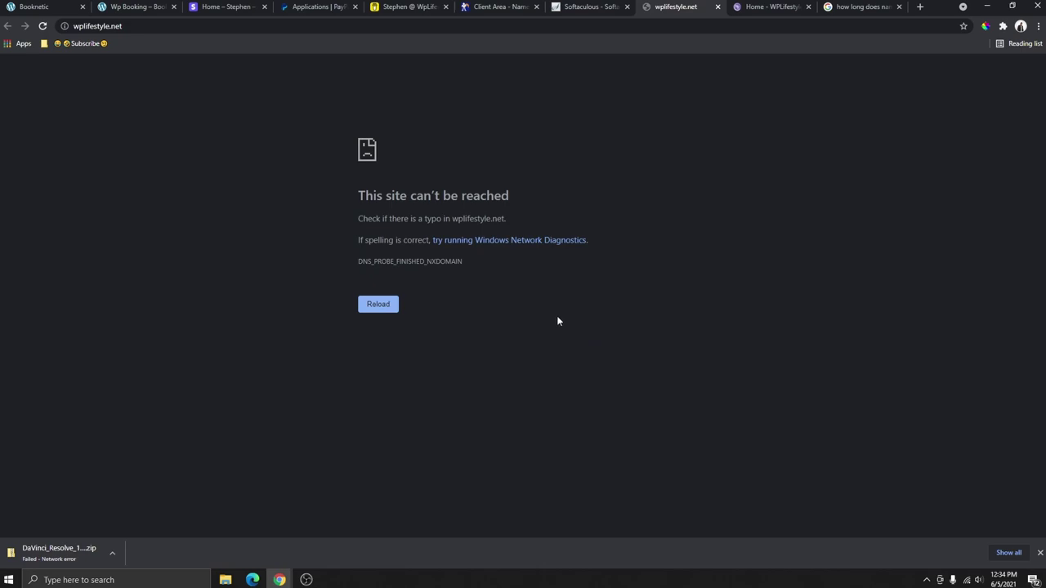
pyautogui.click(594, 6)
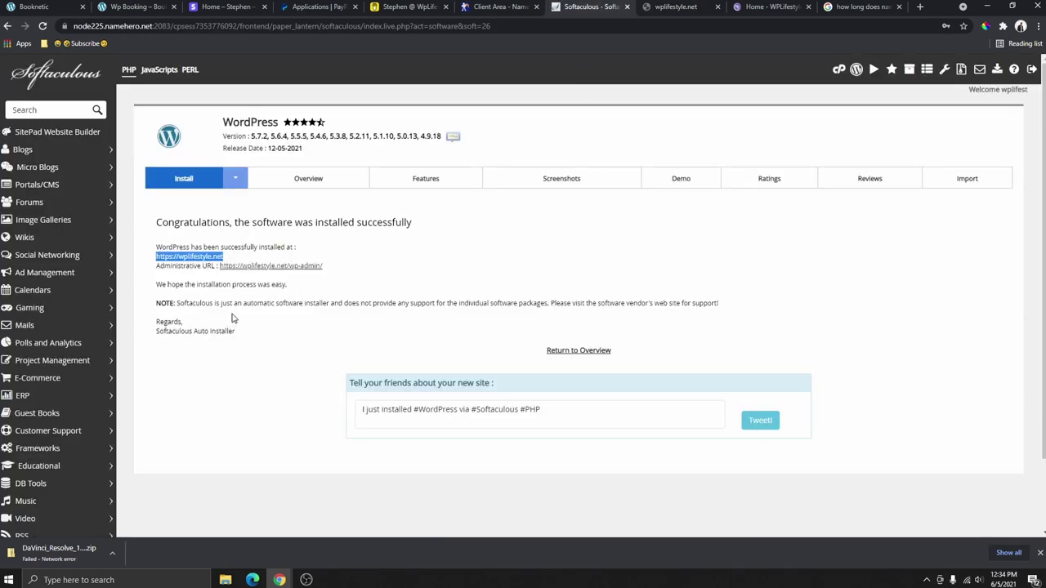
pyautogui.click(188, 258)
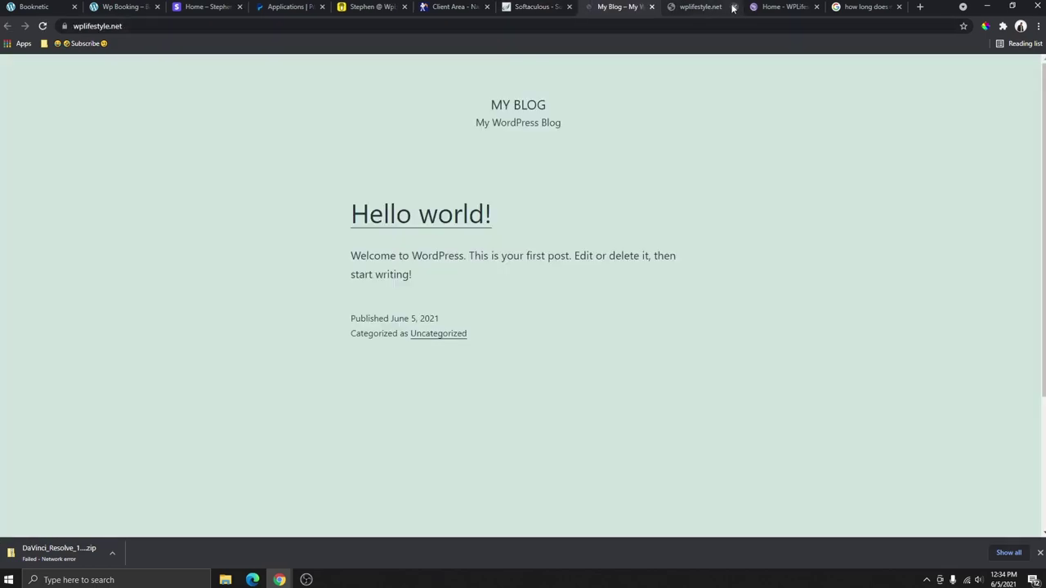
pyautogui.click(733, 7)
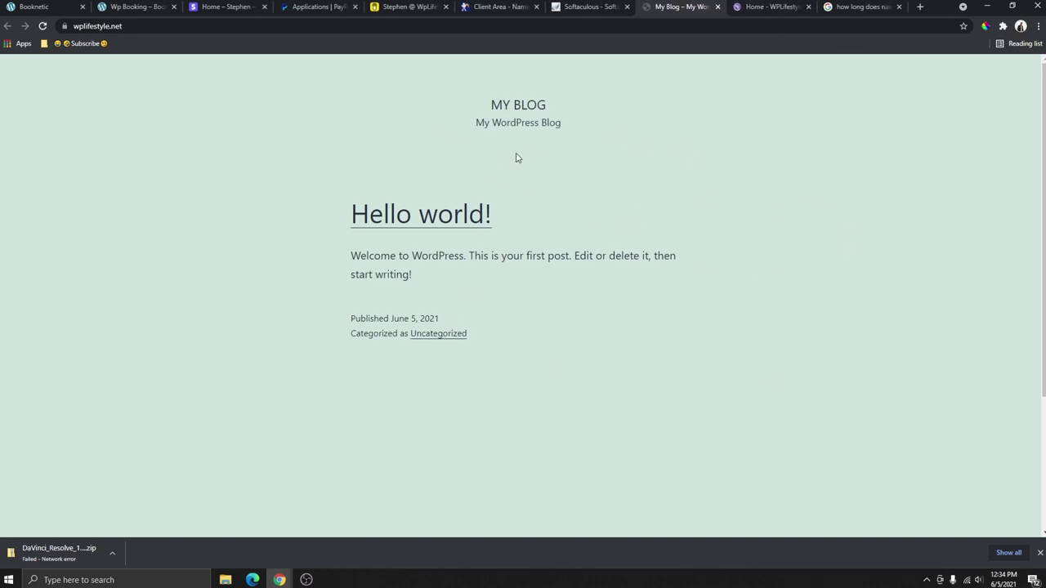
pyautogui.scroll(-3, 527, 212)
pyautogui.scroll(3, 541, 337)
pyautogui.scroll(-4, 694, 254)
pyautogui.scroll(4, 591, 362)
# Step: Compare with the Wp Booking site, check connection security, and briefly try the wp-admin URL
pyautogui.click(119, 7)
pyautogui.scroll(-6, 543, 204)
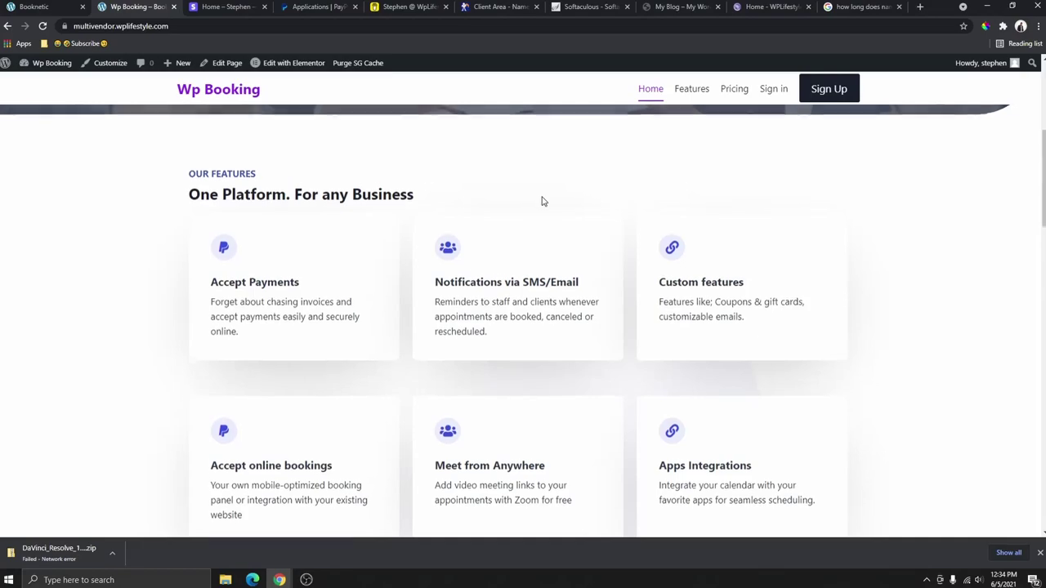
pyautogui.scroll(6, 555, 237)
pyautogui.click(683, 7)
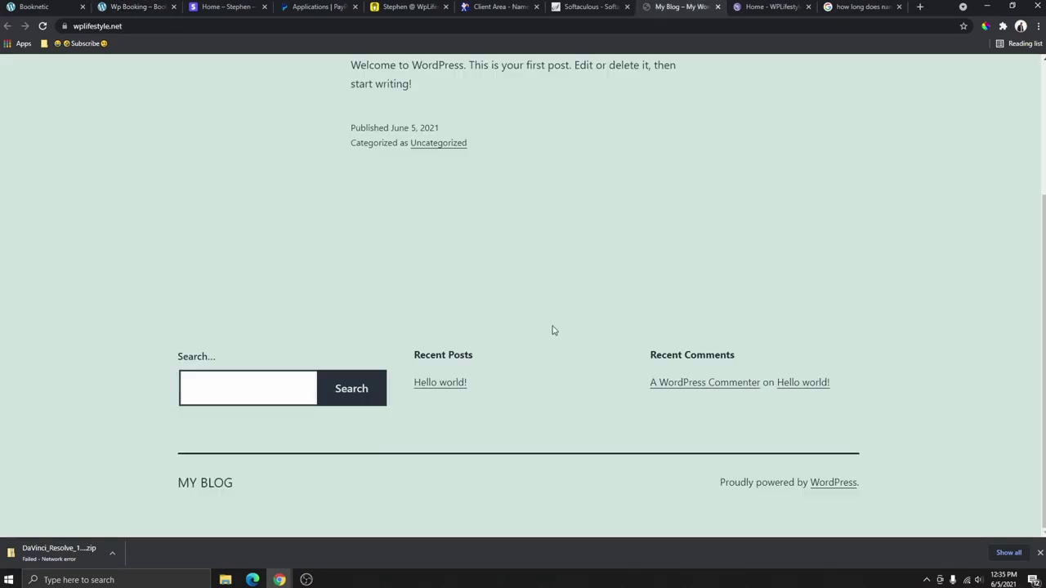
pyautogui.scroll(4, 551, 329)
pyautogui.click(97, 26)
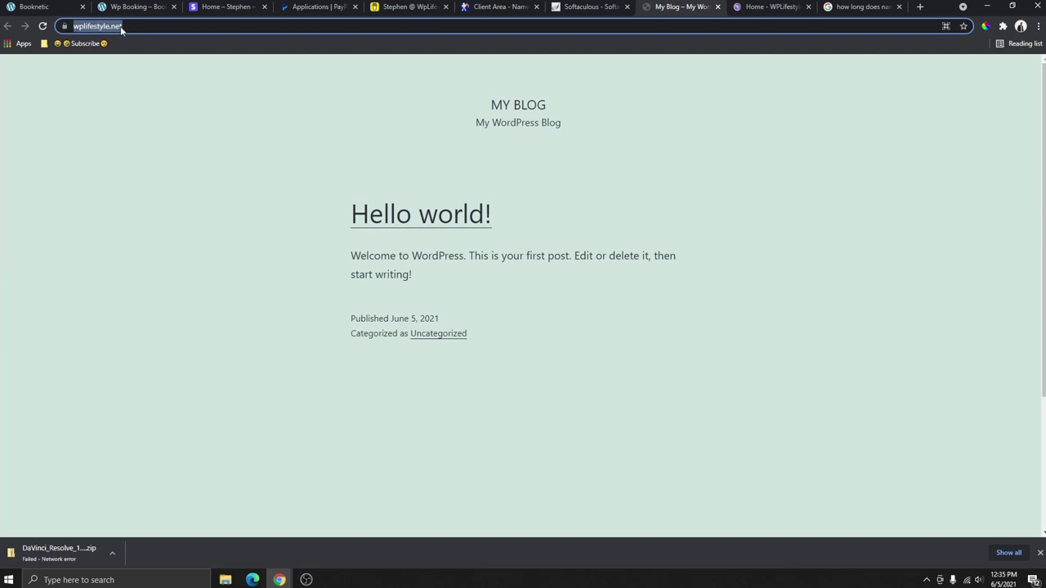
pyautogui.click(65, 26)
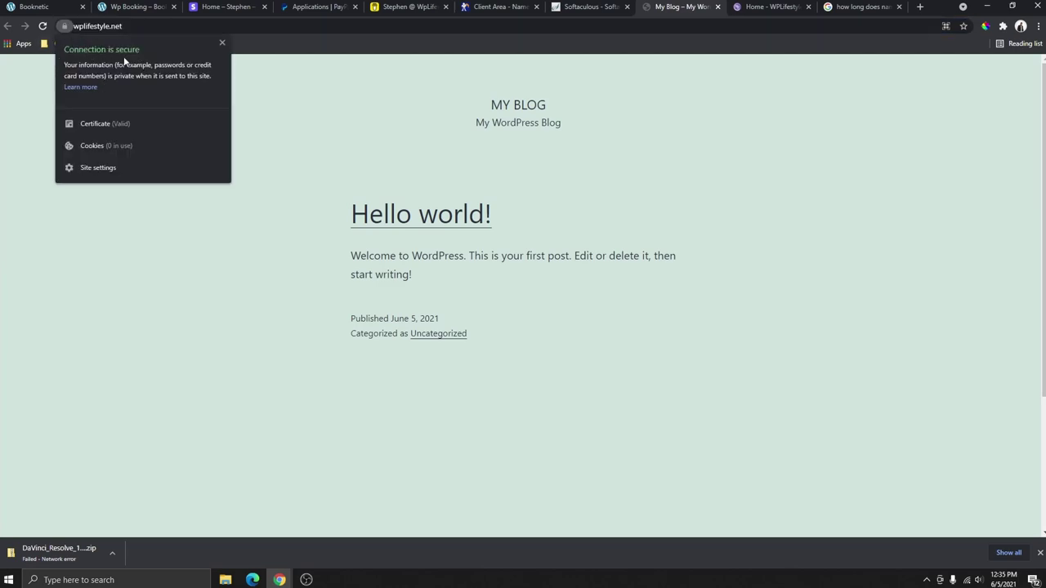
pyautogui.click(465, 149)
pyautogui.click(592, 9)
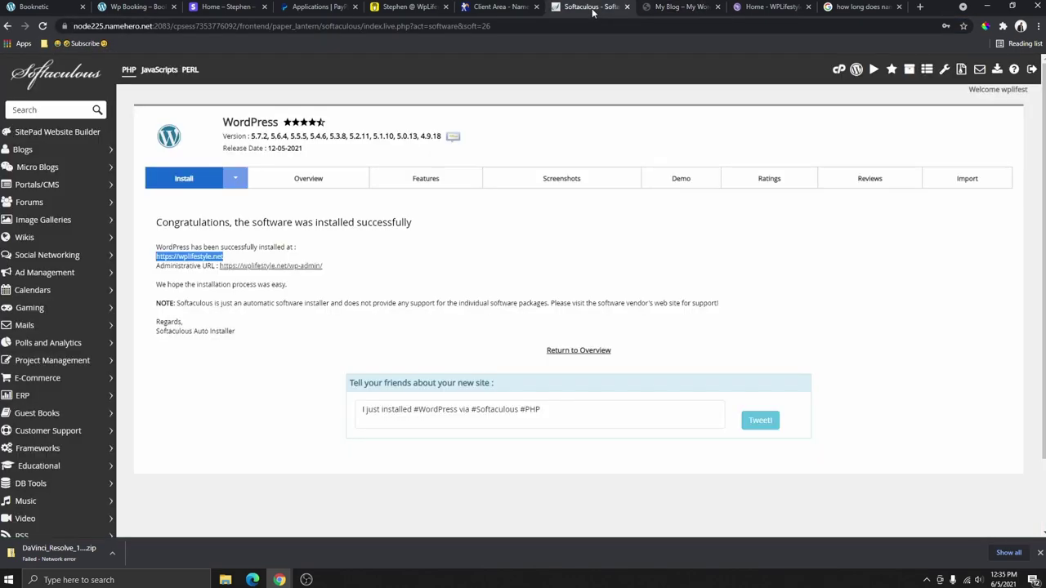
pyautogui.click(270, 267)
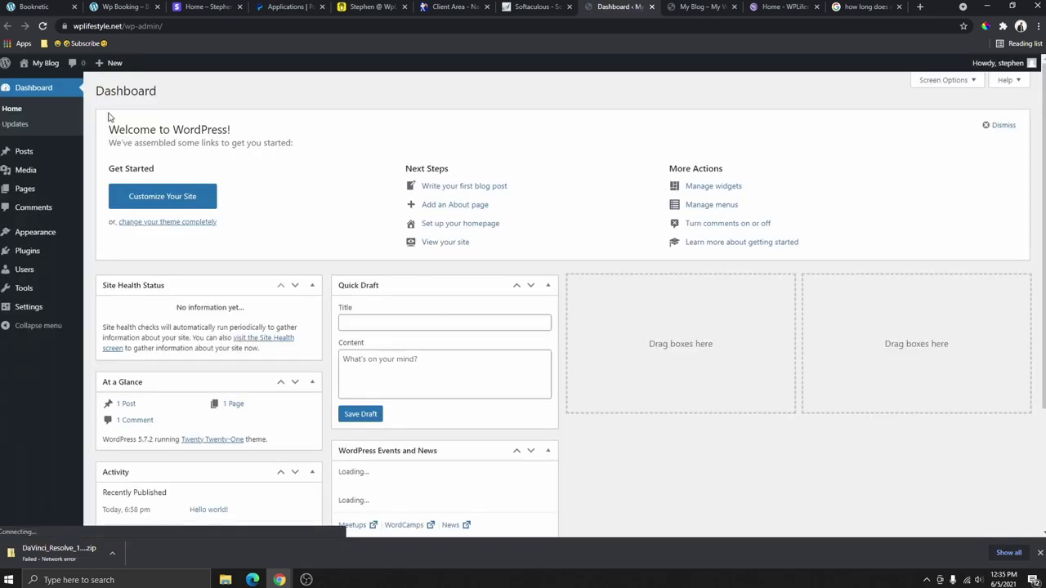
pyautogui.click(652, 6)
pyautogui.click(621, 12)
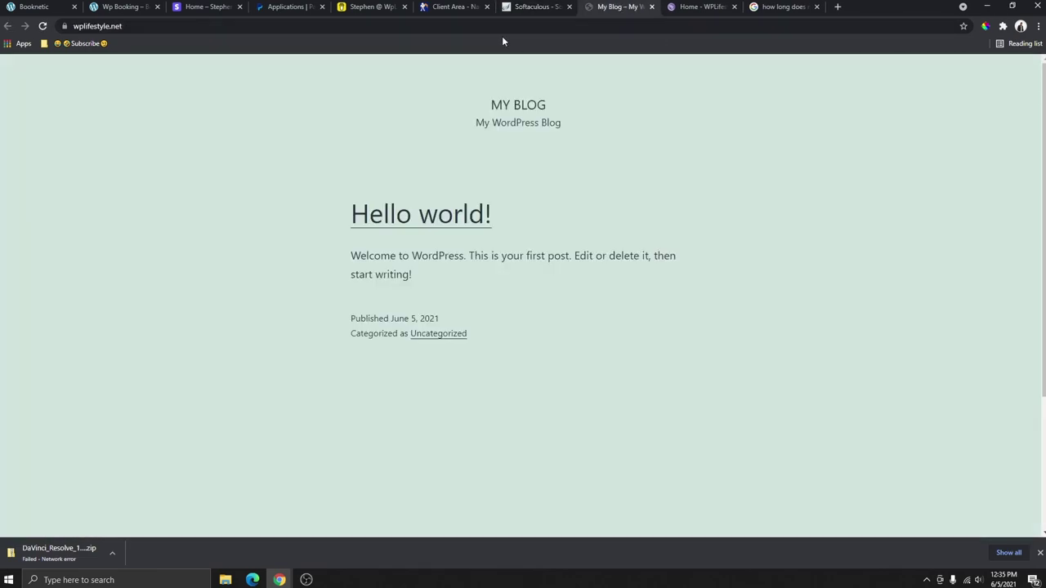
# Step: Go to /wp-admin and log in with the admin username and password
pyautogui.click(132, 26)
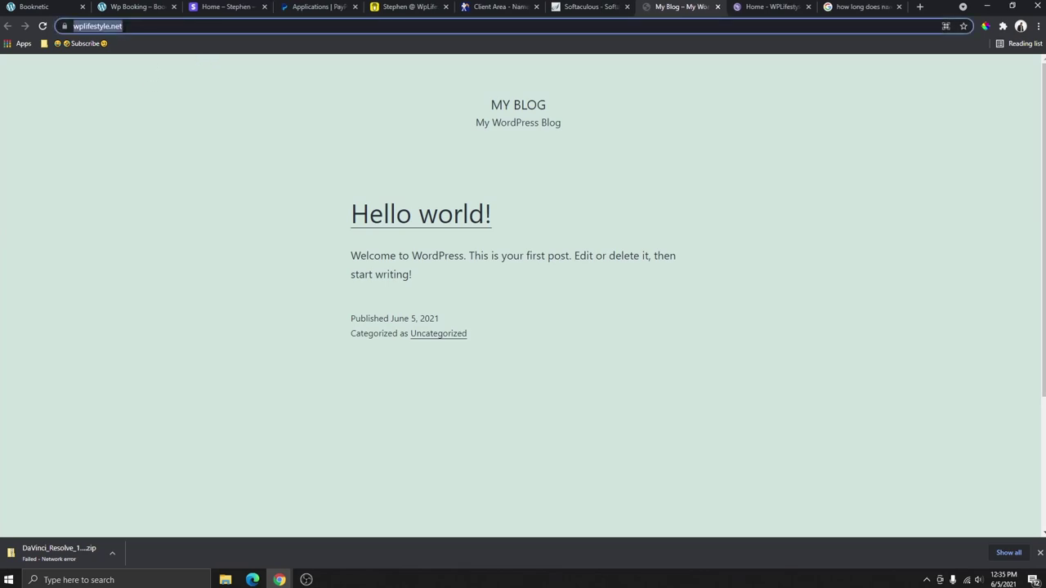
pyautogui.press('End')
pyautogui.write('wp-admin')
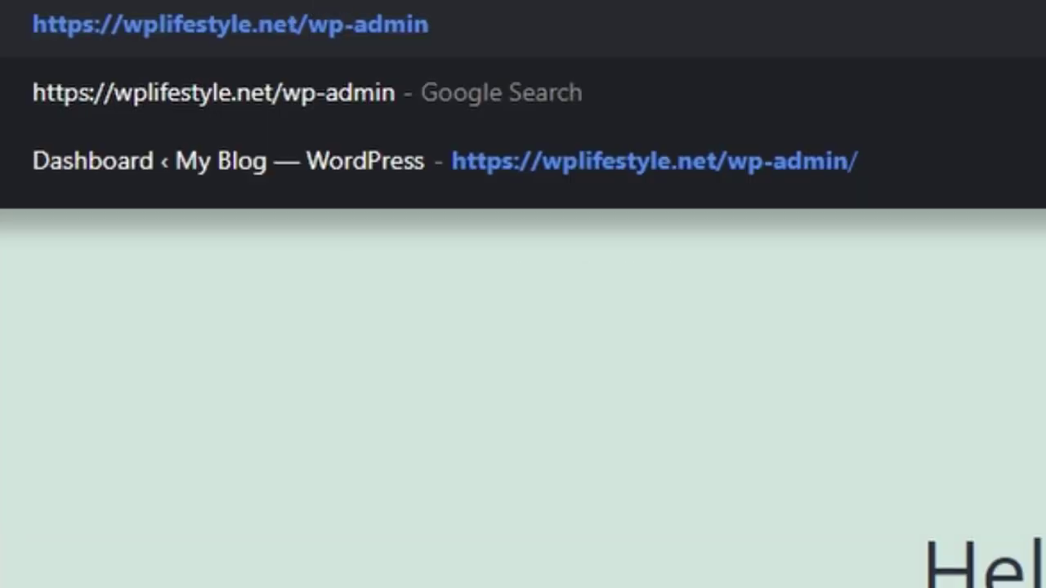
pyautogui.press('Return')
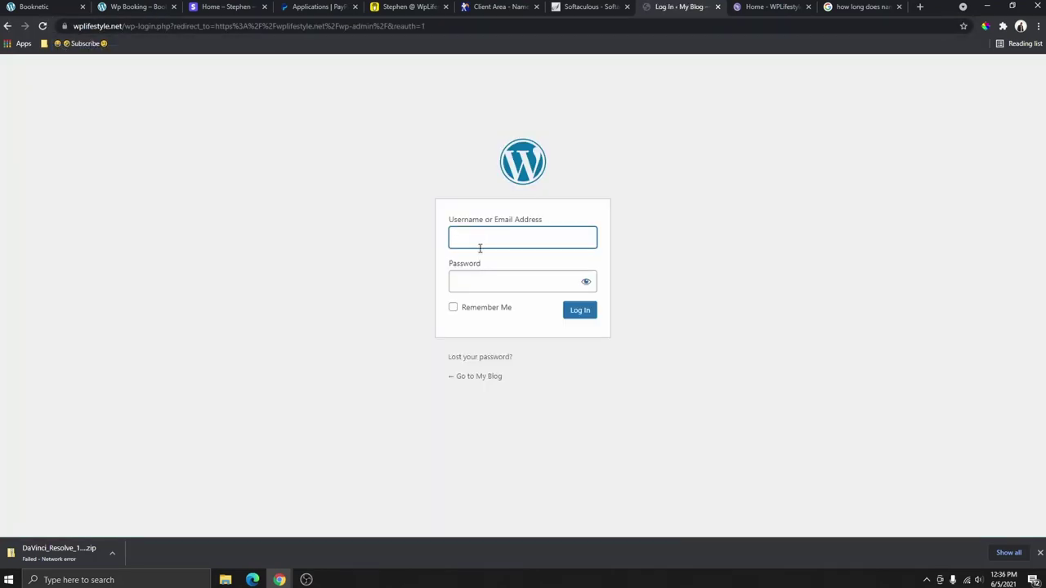
pyautogui.write('stephen')
pyautogui.press('Tab')
pyautogui.hotkey('ctrl', 'v')
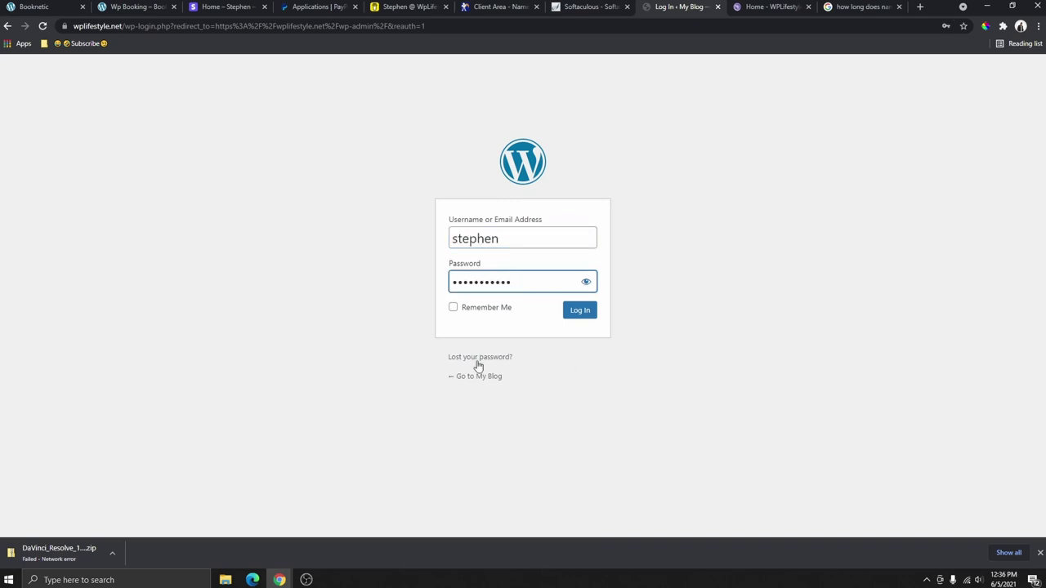
pyautogui.click(578, 310)
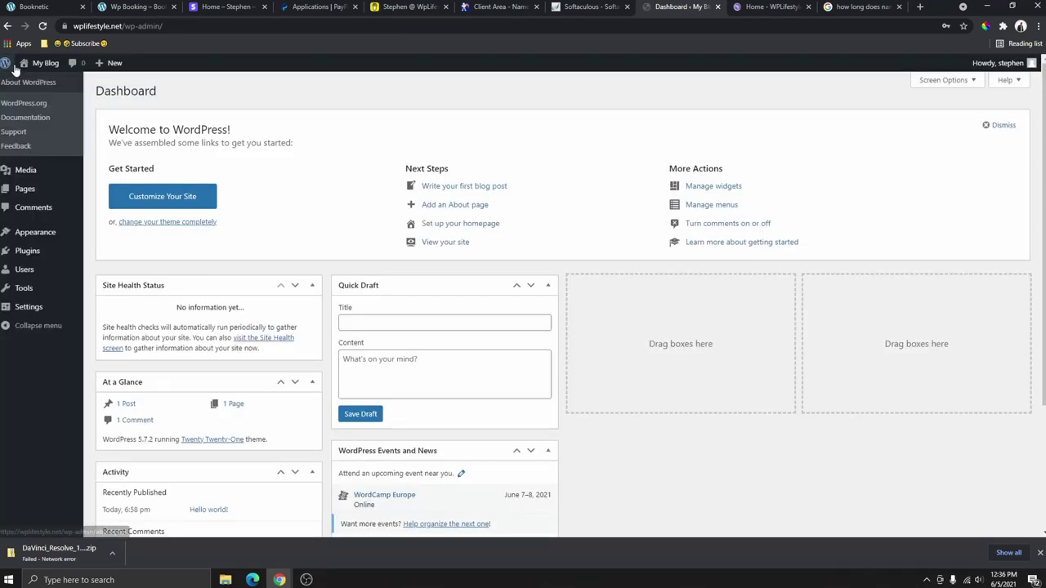
# Step: Visit the front page, return to the dashboard, and open General Settings
pyautogui.moveTo(36, 66)
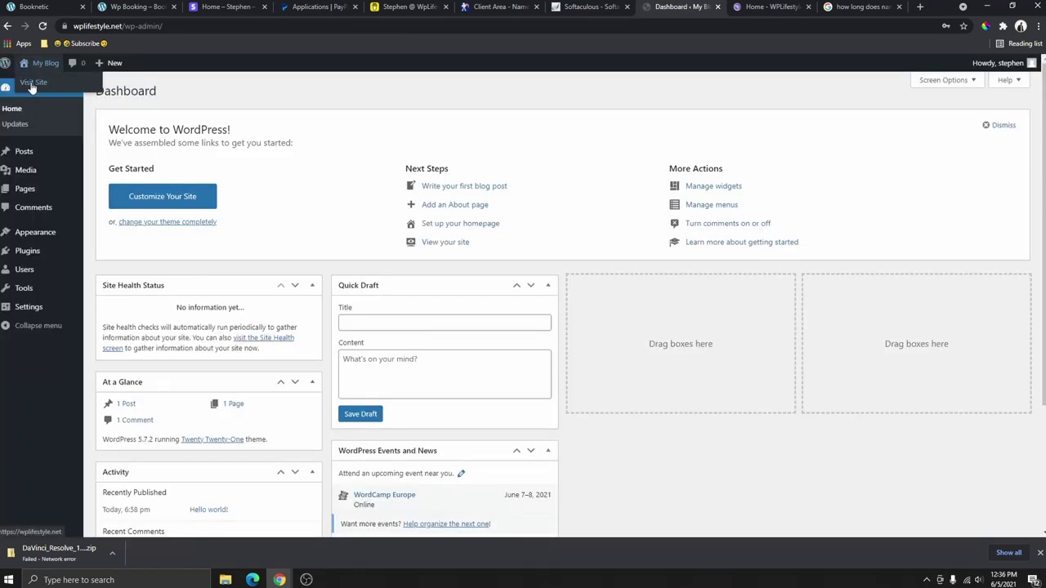
pyautogui.click(32, 84)
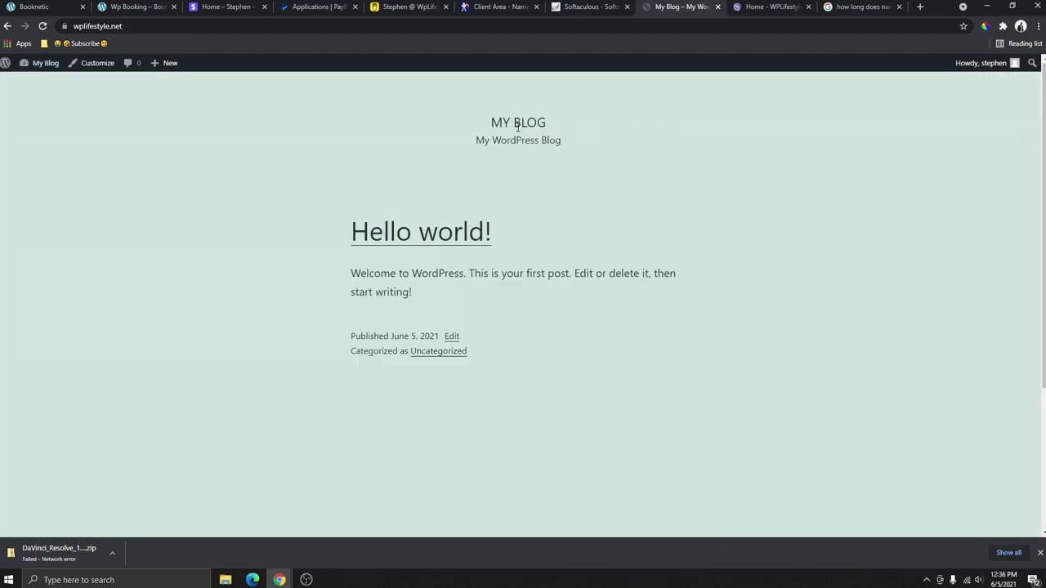
pyautogui.scroll(-2, 568, 285)
pyautogui.scroll(2, 591, 272)
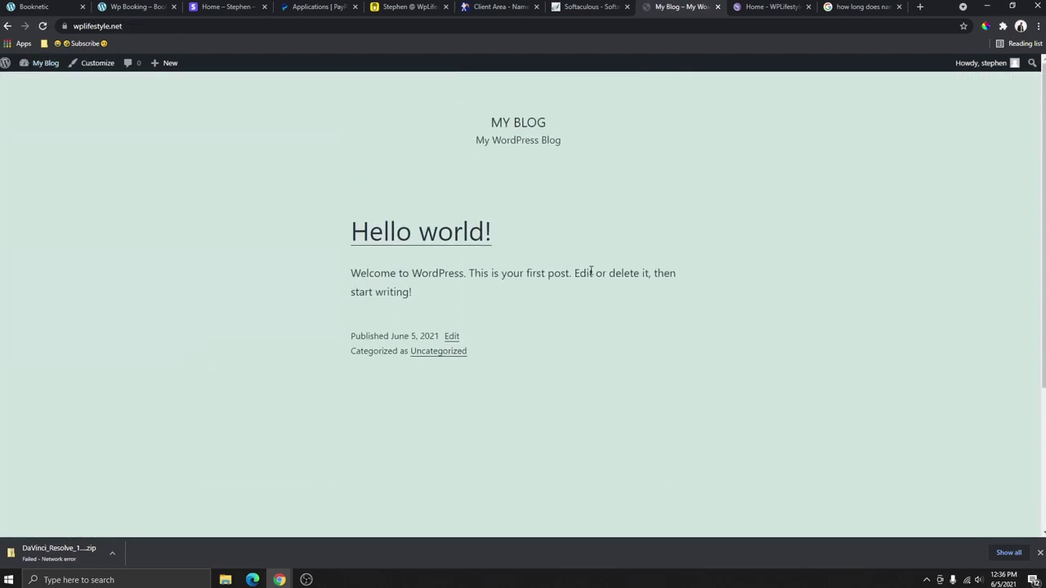
pyautogui.moveTo(24, 68)
pyautogui.click(35, 84)
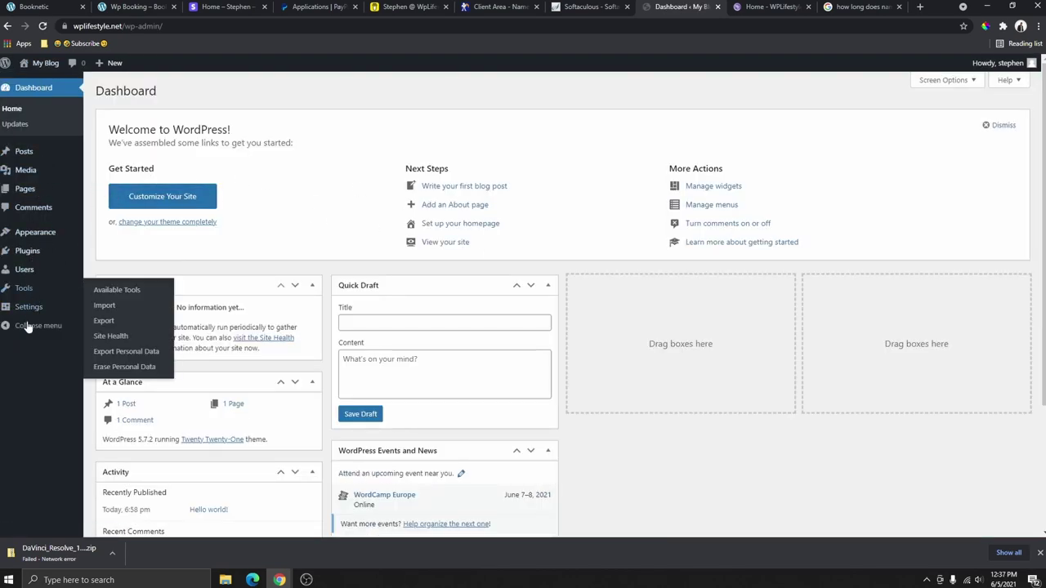
pyautogui.moveTo(33, 315)
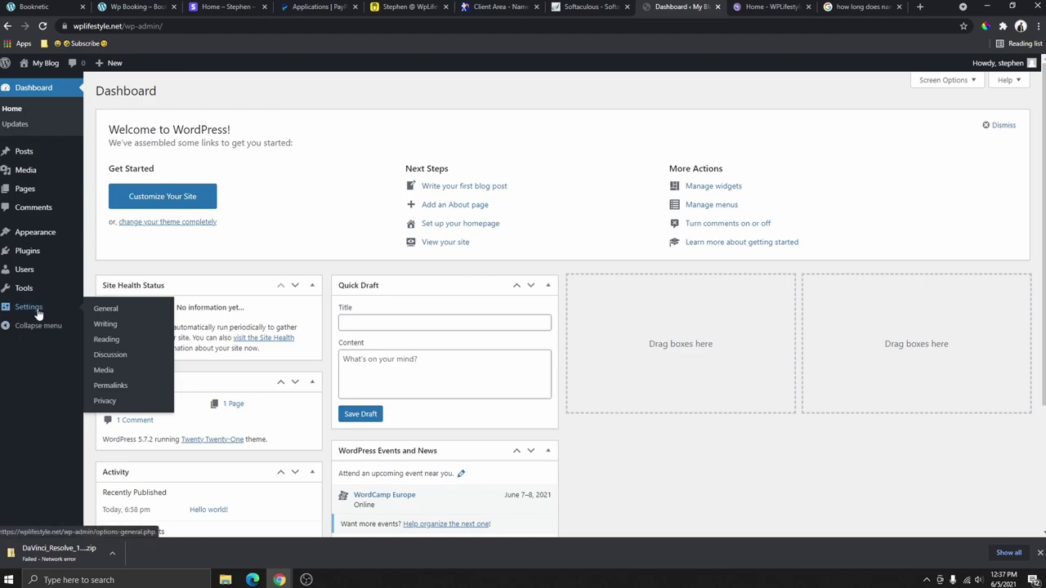
pyautogui.click(37, 311)
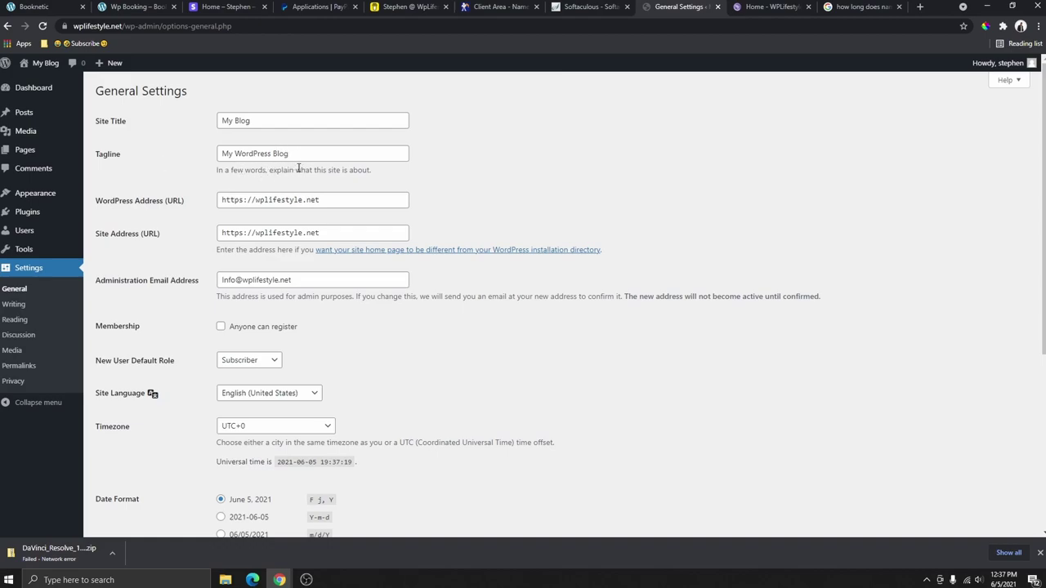
# Step: Replace 'My Blog' with 'All in One Booking Service' and set tagline 'Booking Services for any type of Business'
pyautogui.click(259, 121)
pyautogui.moveTo(259, 121); pyautogui.dragTo(200, 132)
pyautogui.click(264, 121)
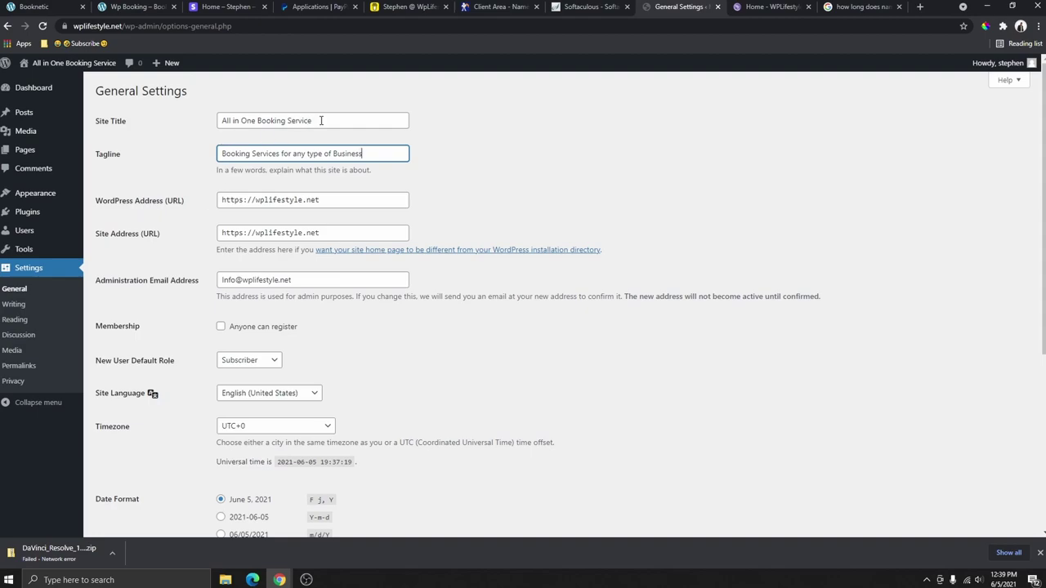
pyautogui.moveTo(321, 120); pyautogui.dragTo(214, 129)
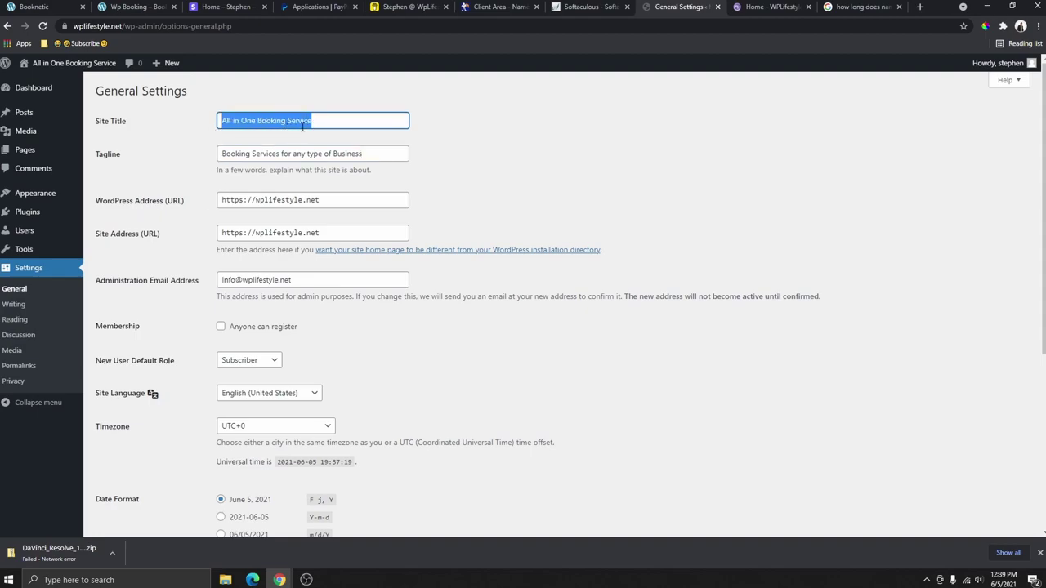
pyautogui.moveTo(369, 156); pyautogui.dragTo(215, 166)
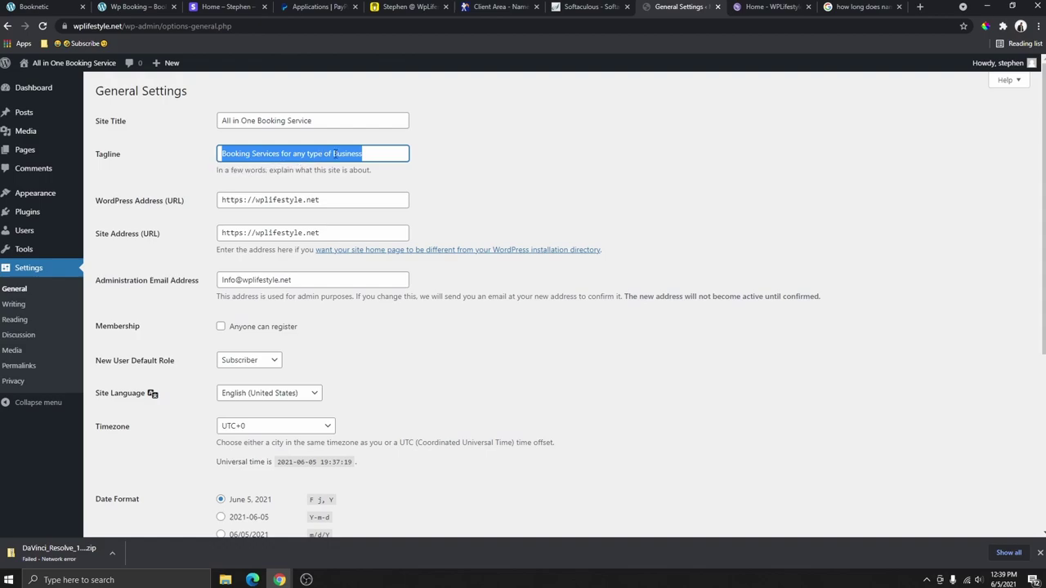
pyautogui.hotkey('shift', 'Tab')
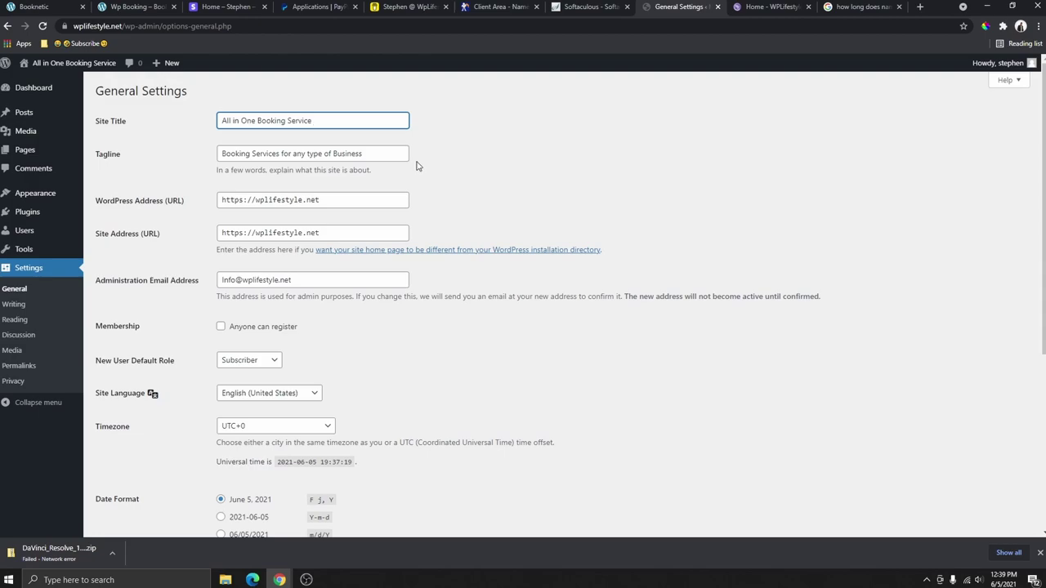
pyautogui.scroll(-4, 363, 261)
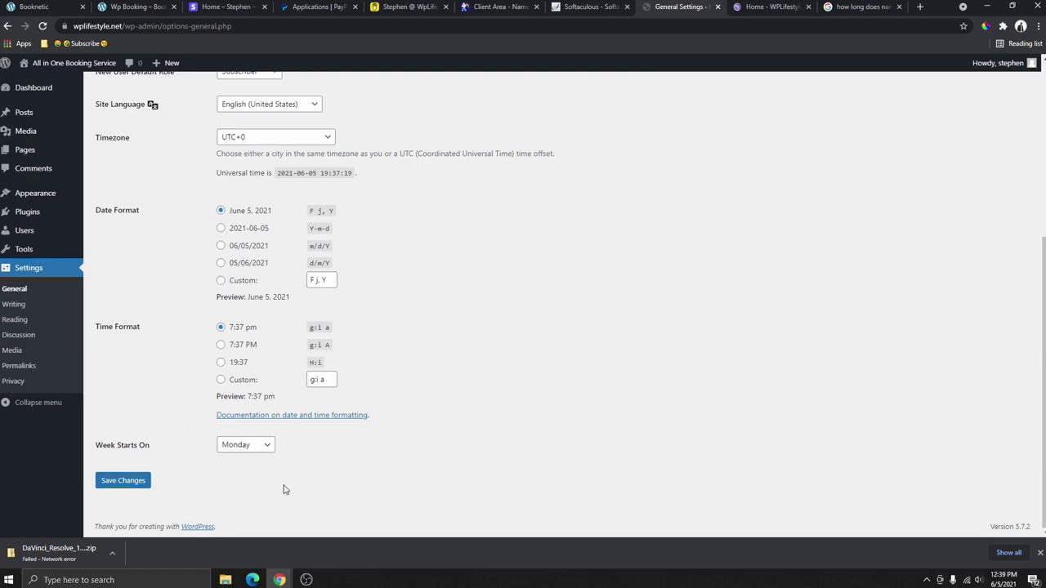
# Step: Save General settings, then save Reading settings with search engines still allowed to index
pyautogui.click(118, 485)
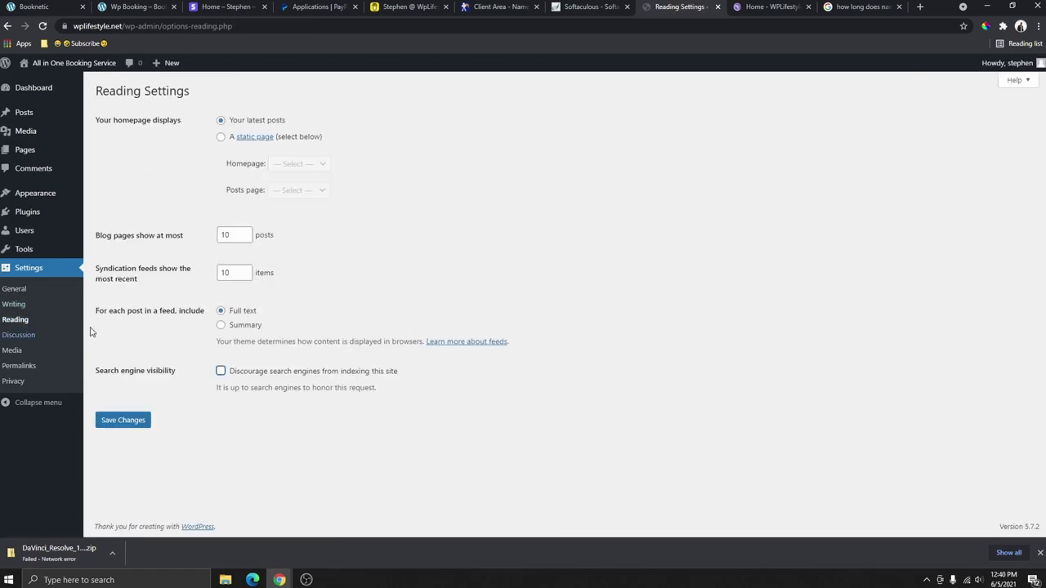
pyautogui.click(220, 371)
pyautogui.click(221, 372)
pyautogui.click(129, 423)
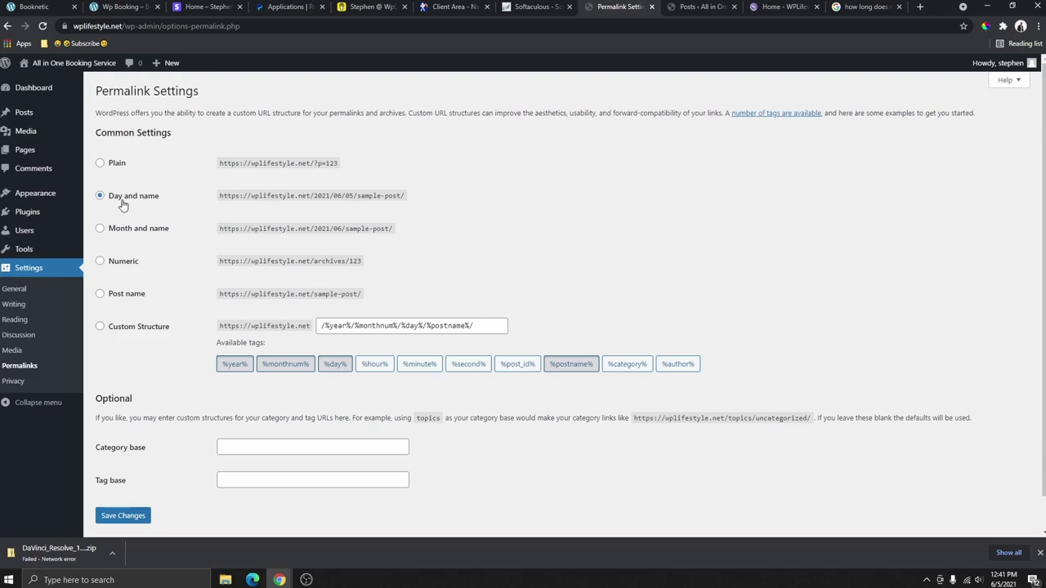
# Step: Try the Post name permalink option, then revert to the date-and-name structure
pyautogui.click(127, 292)
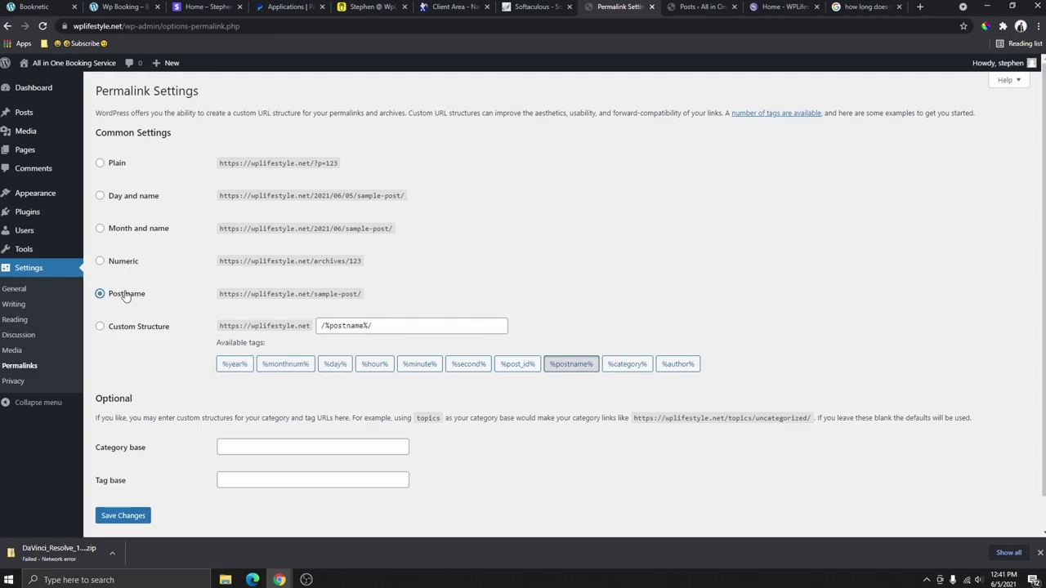
pyautogui.scroll(-1, 133, 294)
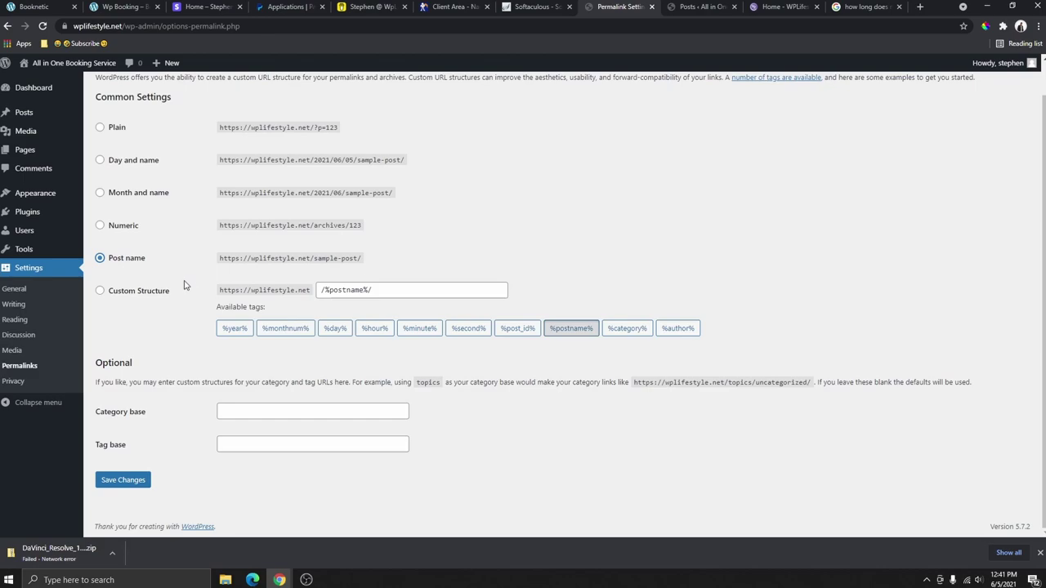
pyautogui.scroll(1, 184, 285)
pyautogui.scroll(-1, 137, 355)
pyautogui.scroll(1, 292, 306)
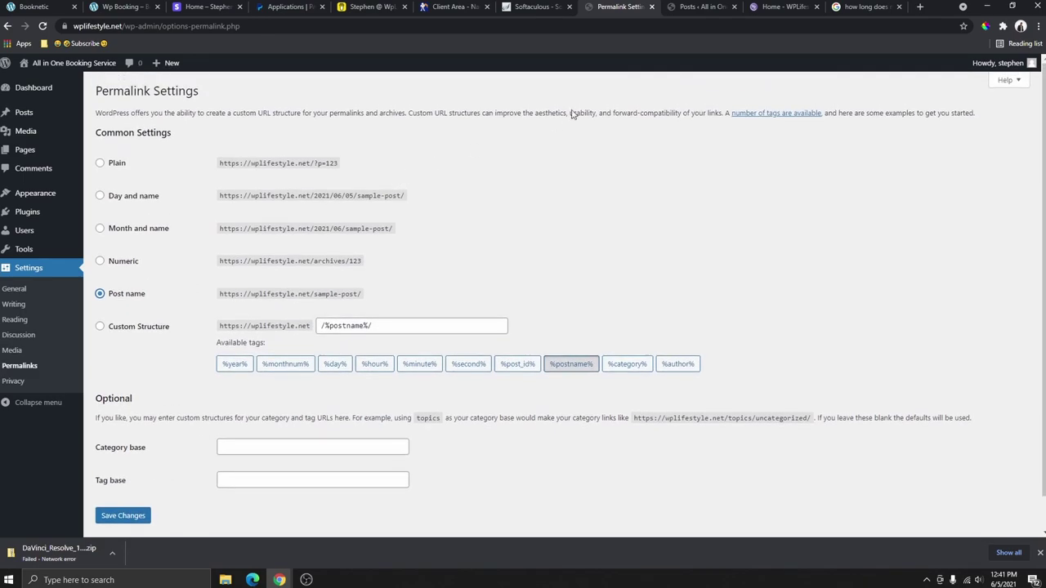
pyautogui.click(99, 196)
# Step: View the Hello world! post to inspect its dated address
pyautogui.hotkey('ctrl', 'Tab')
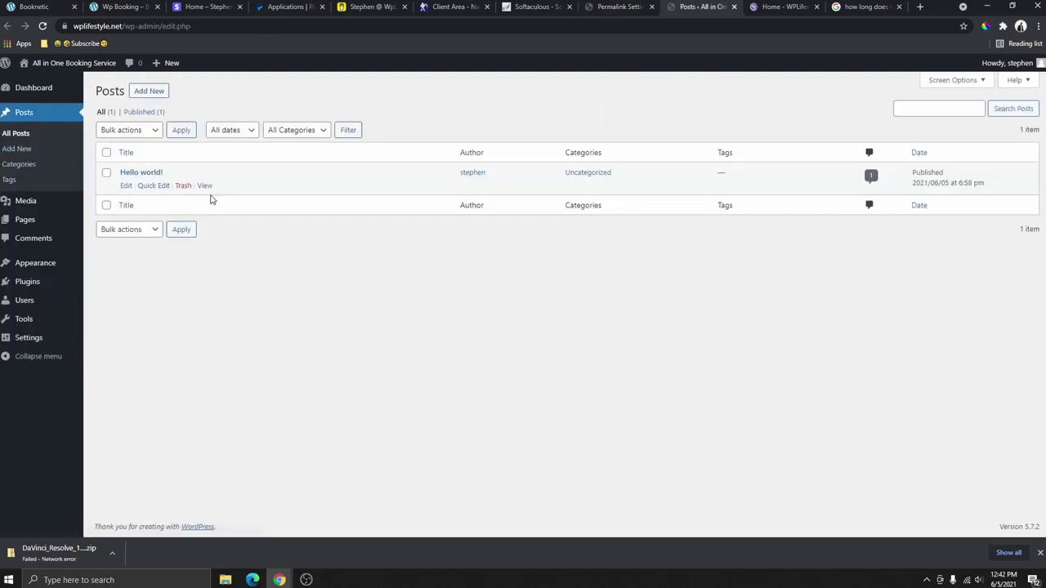
pyautogui.click(204, 186)
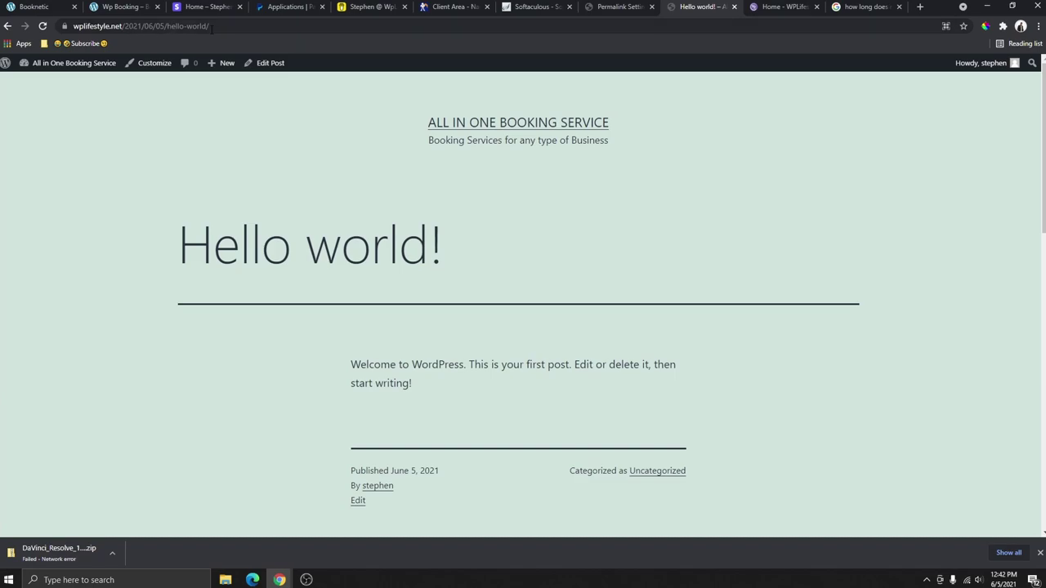
pyautogui.moveTo(148, 26); pyautogui.dragTo(233, 27)
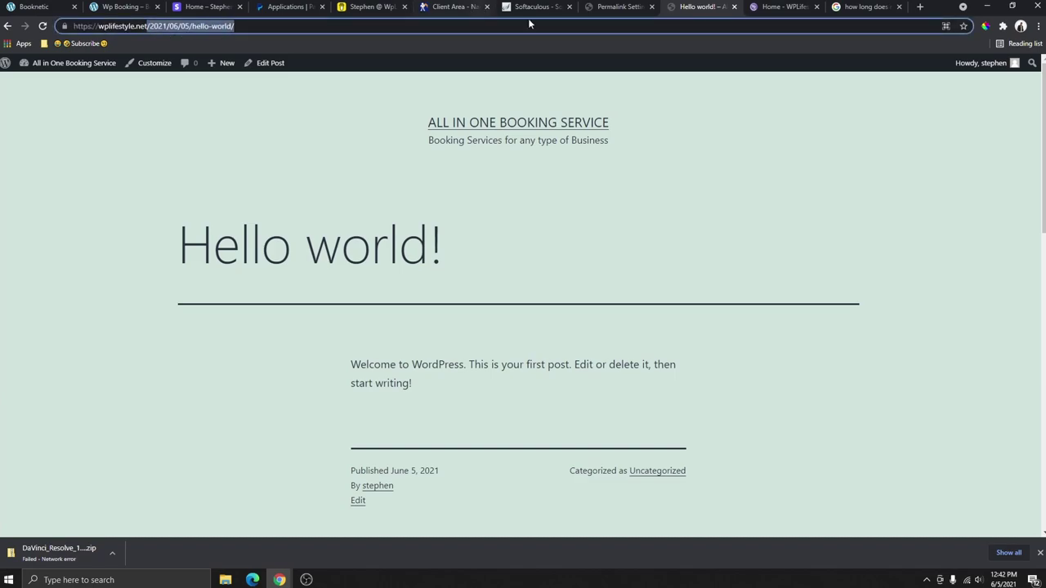
pyautogui.click(614, 7)
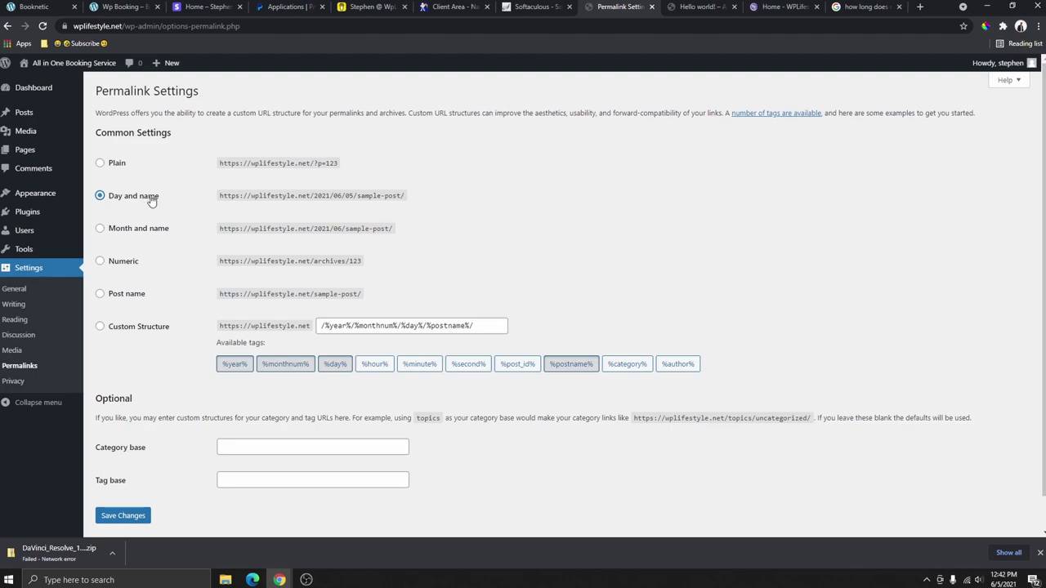
pyautogui.hotkey('ctrl', 'Tab')
pyautogui.click(604, 8)
# Step: Save Post name permalinks and confirm the post's new /hello-world/ address
pyautogui.click(100, 293)
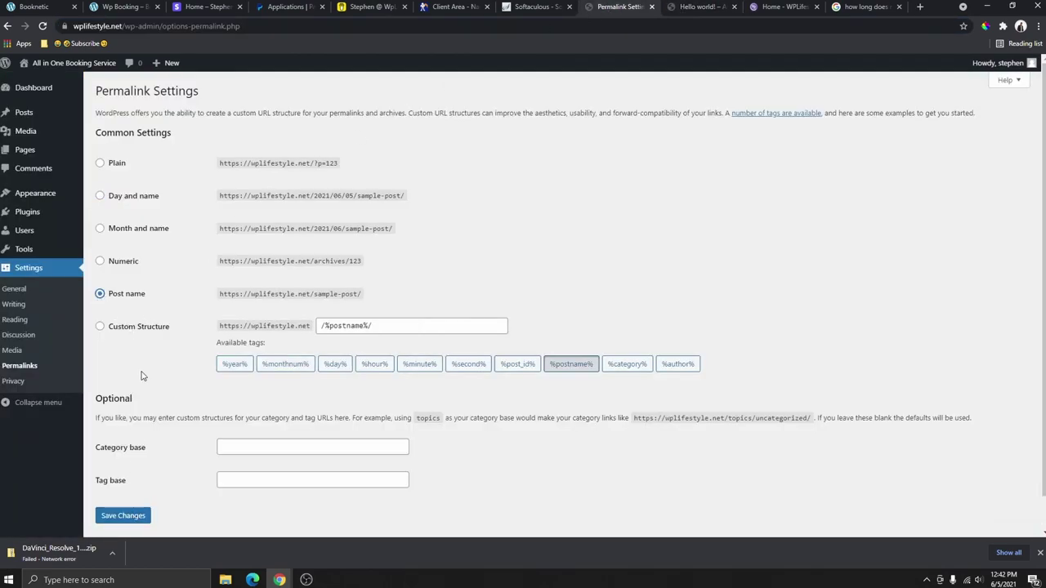
pyautogui.click(121, 514)
pyautogui.hotkey('ctrl', 'Tab')
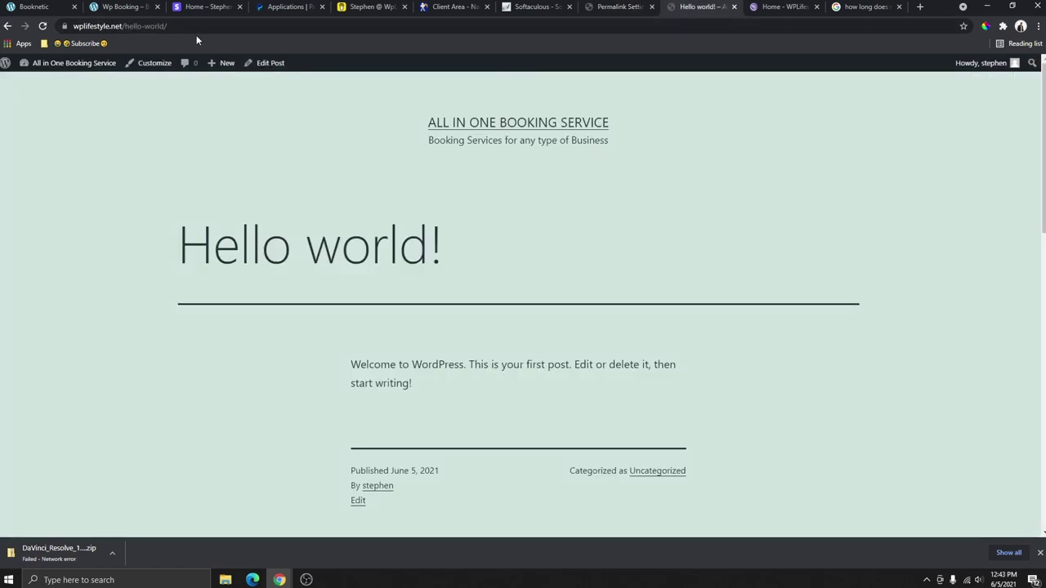
pyautogui.hotkey('ctrl', 'l')
pyautogui.moveTo(192, 26); pyautogui.dragTo(72, 27)
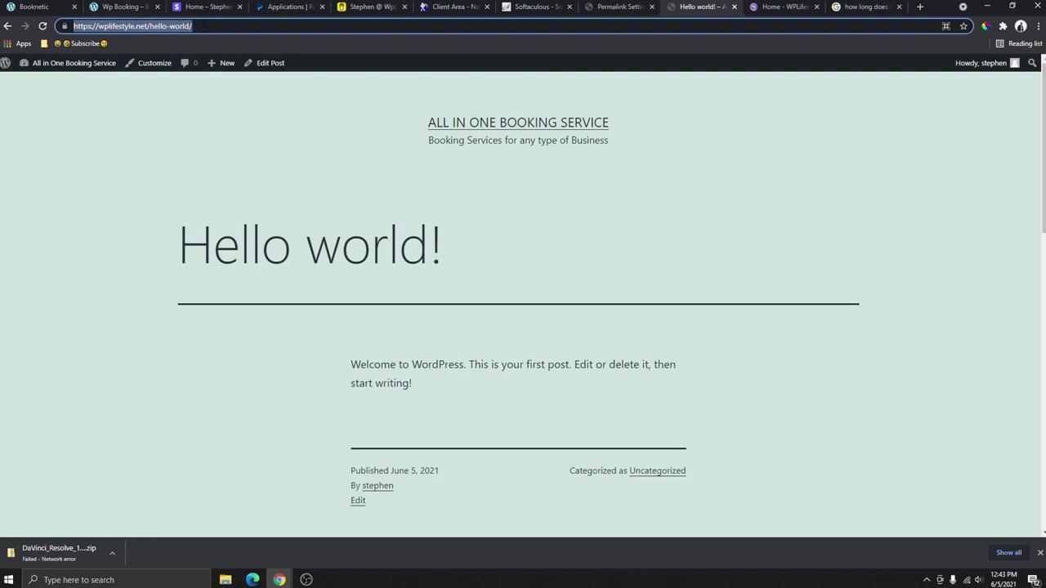
pyautogui.click(155, 46)
pyautogui.moveTo(197, 26); pyautogui.dragTo(76, 26)
pyautogui.hotkey('ctrl', 'w')
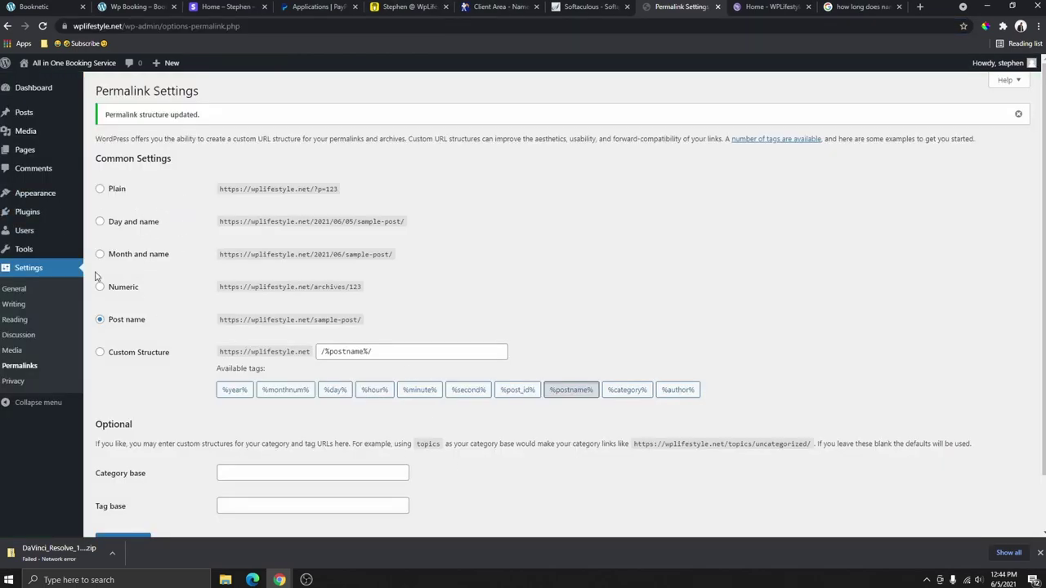
pyautogui.click(102, 232)
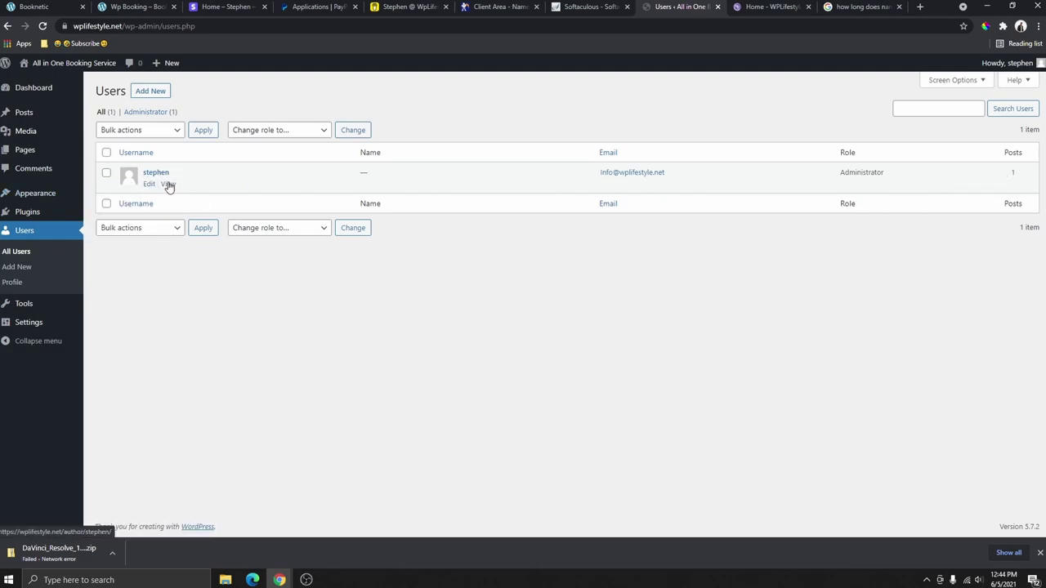
# Step: Review the Add New user form and its Role dropdown options
pyautogui.click(151, 92)
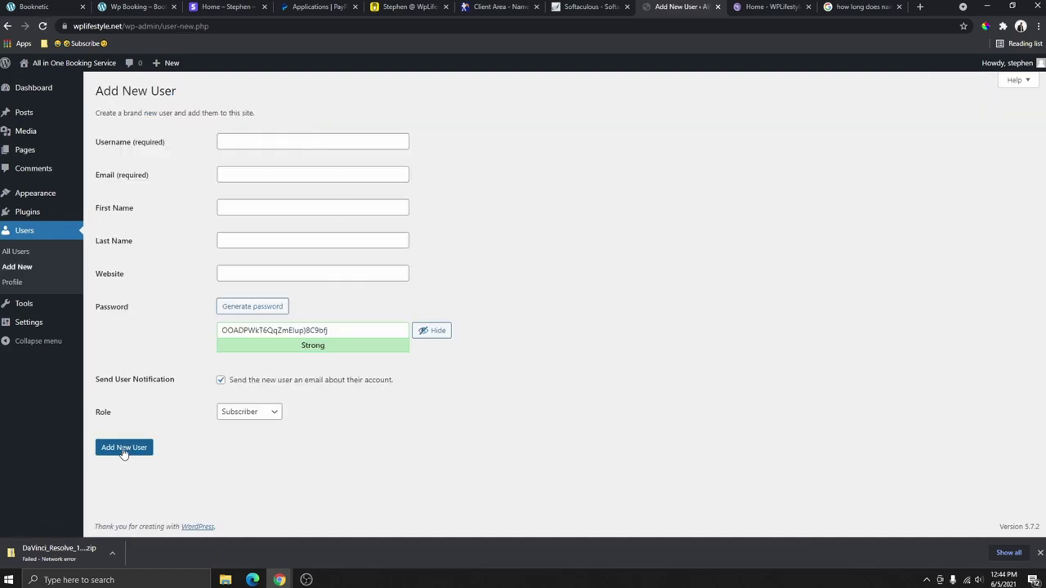
pyautogui.click(252, 415)
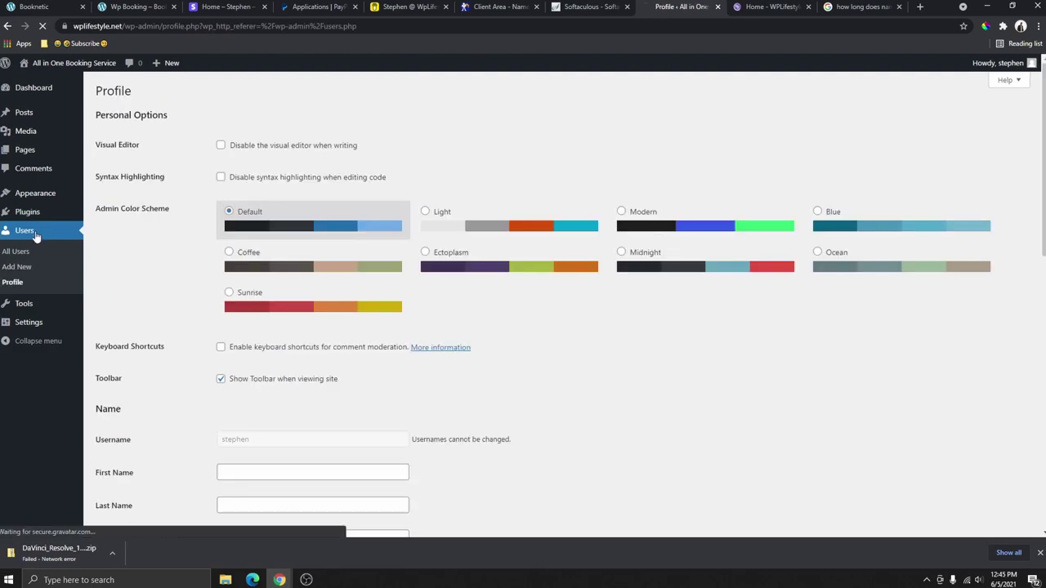
pyautogui.click(37, 236)
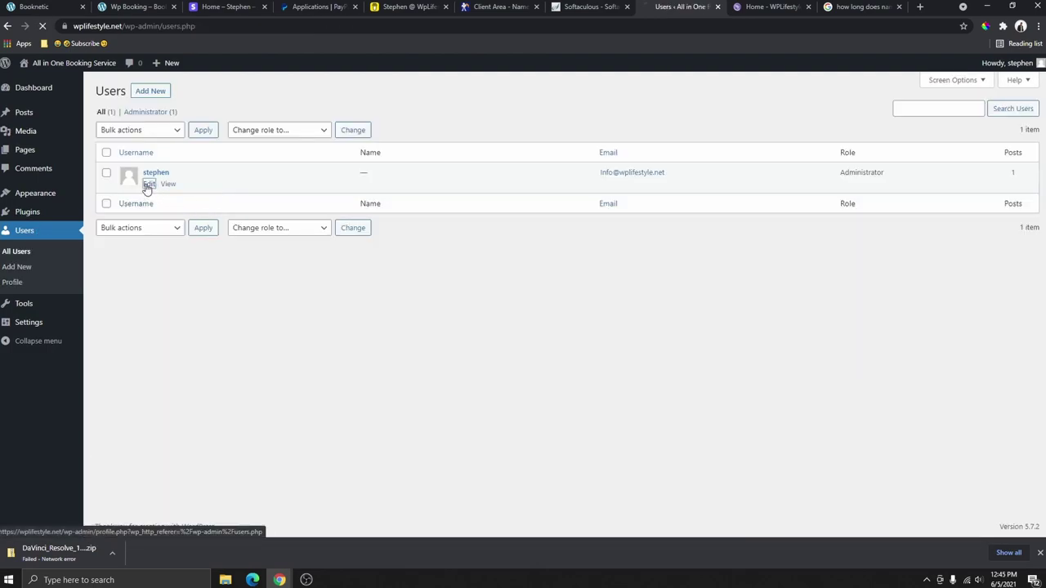
# Step: Edit the administrator's profile and generate a new strong password
pyautogui.click(148, 183)
pyautogui.scroll(-3, 294, 278)
pyautogui.scroll(-1, 294, 279)
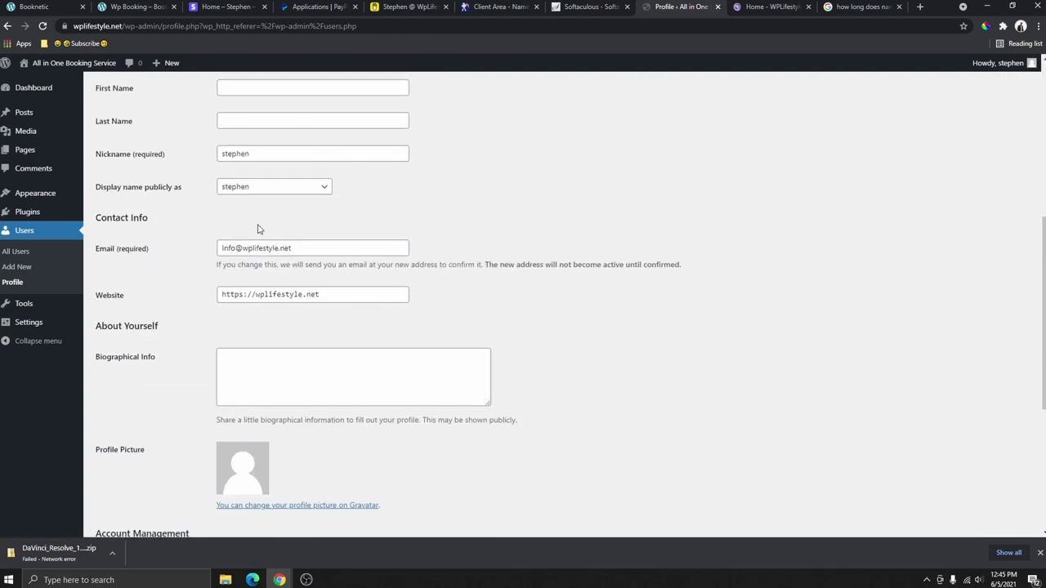
pyautogui.scroll(-3, 258, 228)
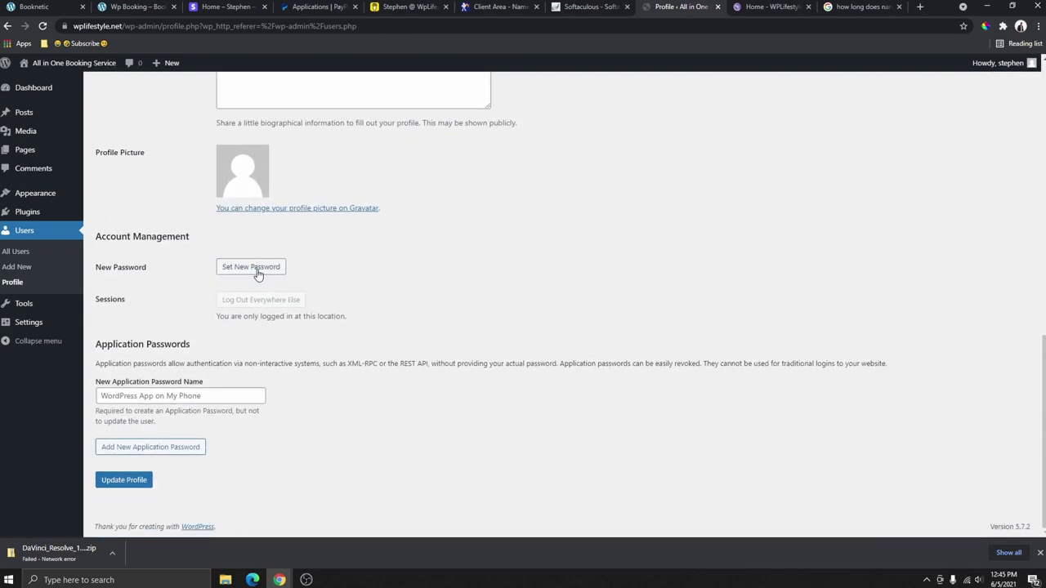
pyautogui.click(258, 269)
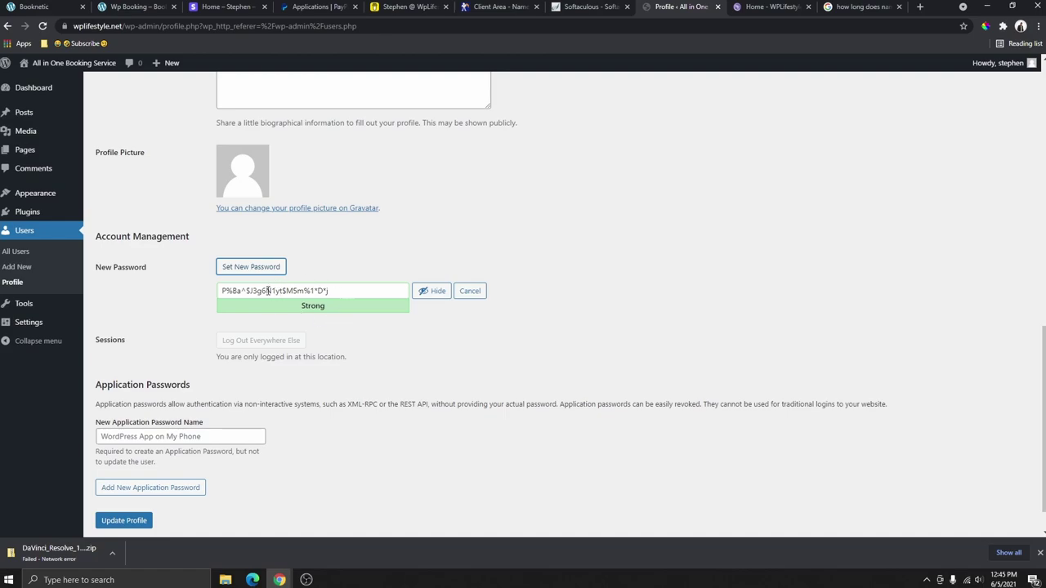
pyautogui.scroll(-1, 180, 408)
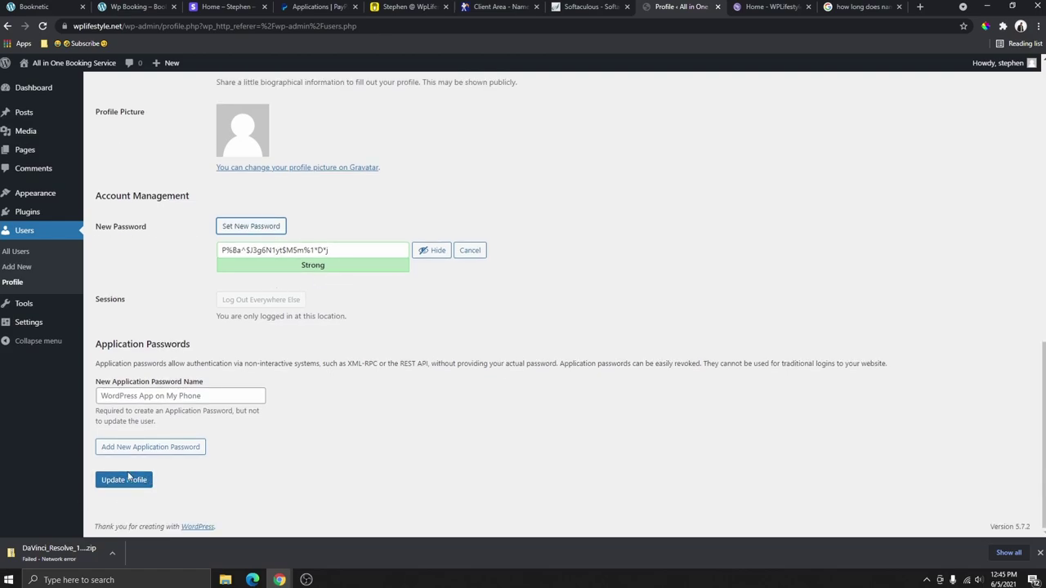
pyautogui.scroll(12, 303, 281)
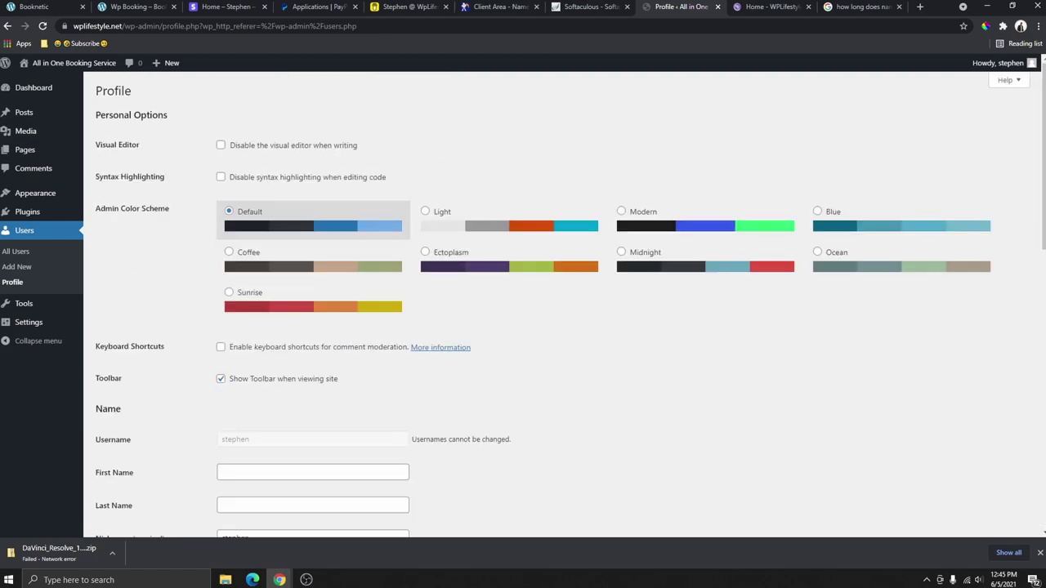
# Step: Select all plugins and bulk-delete Akismet Anti-Spam and Hello Dolly
pyautogui.click(27, 214)
pyautogui.press('Return')
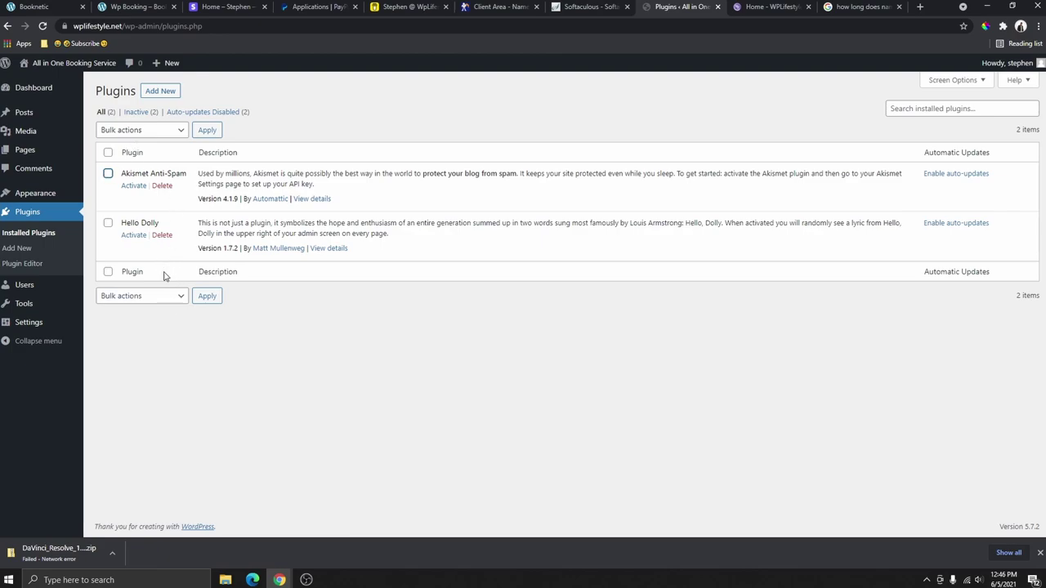
pyautogui.click(164, 131)
pyautogui.click(158, 141)
pyautogui.click(109, 153)
pyautogui.click(156, 134)
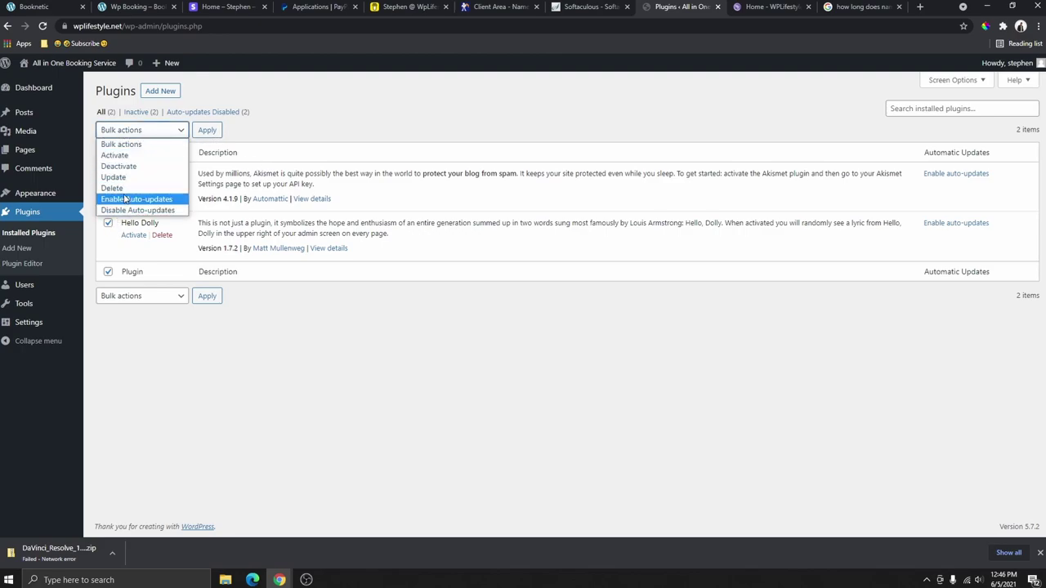
pyautogui.click(134, 187)
pyautogui.click(207, 130)
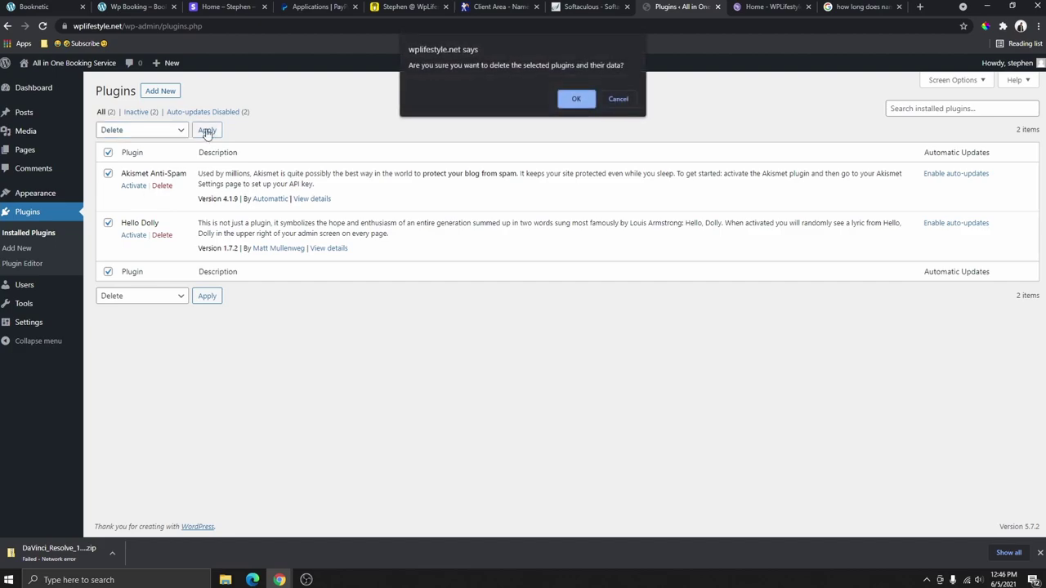
pyautogui.click(575, 100)
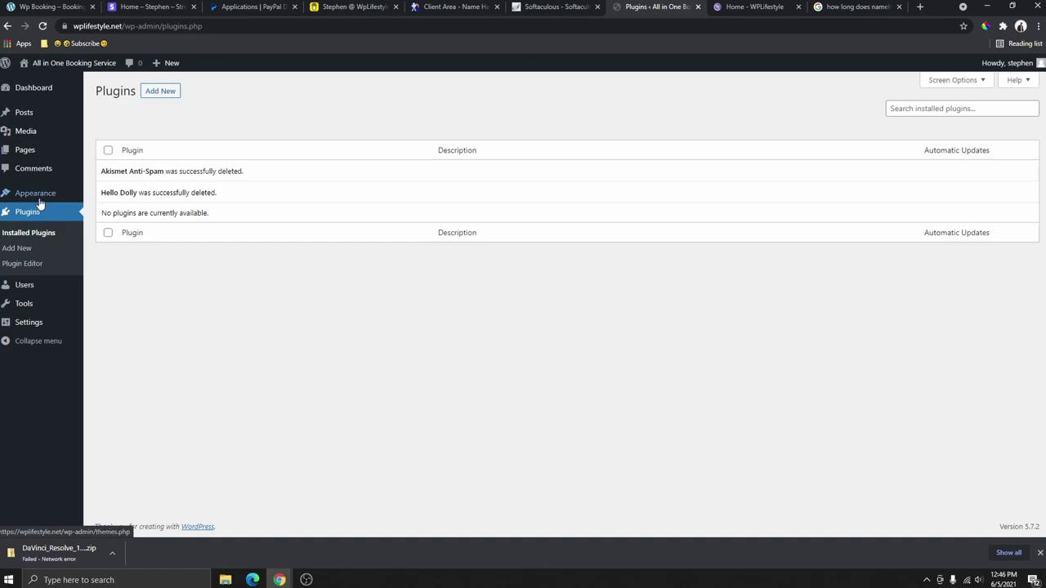
pyautogui.moveTo(38, 201)
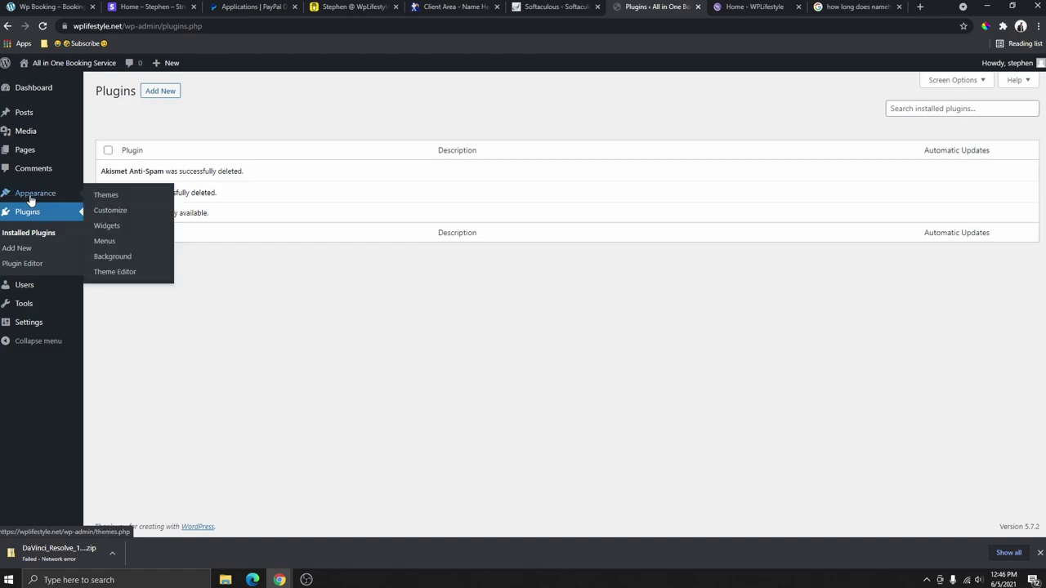
# Step: Preview the front site in a new tab, then return to the three-theme Themes list
pyautogui.click(107, 202)
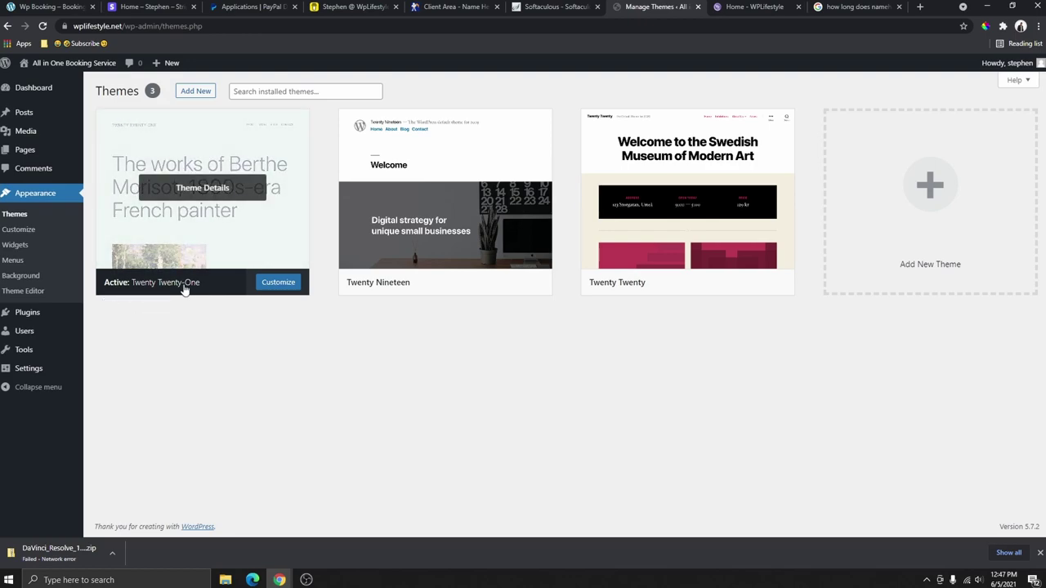
pyautogui.click(74, 63)
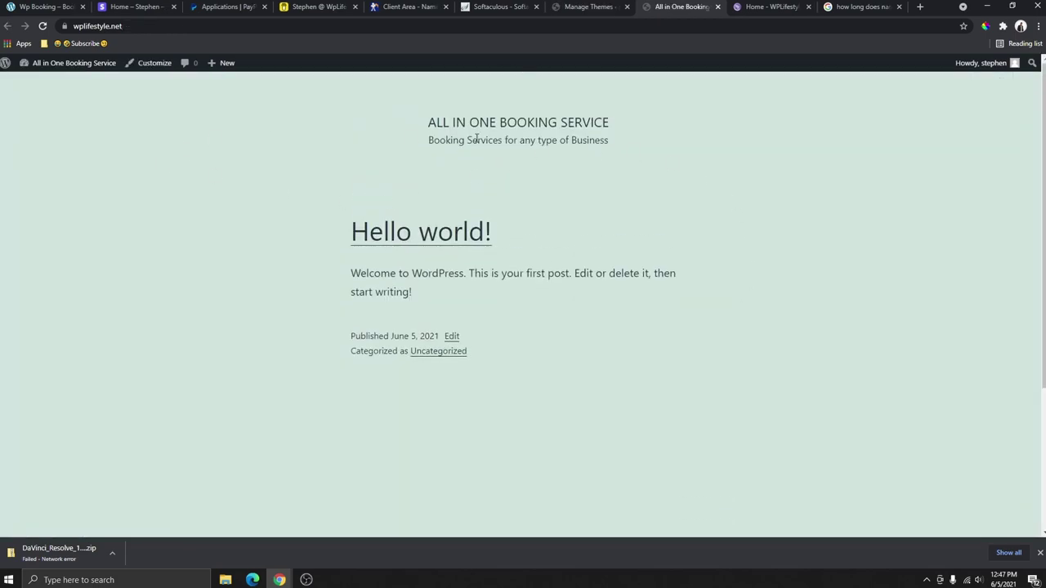
pyautogui.scroll(-3, 830, 319)
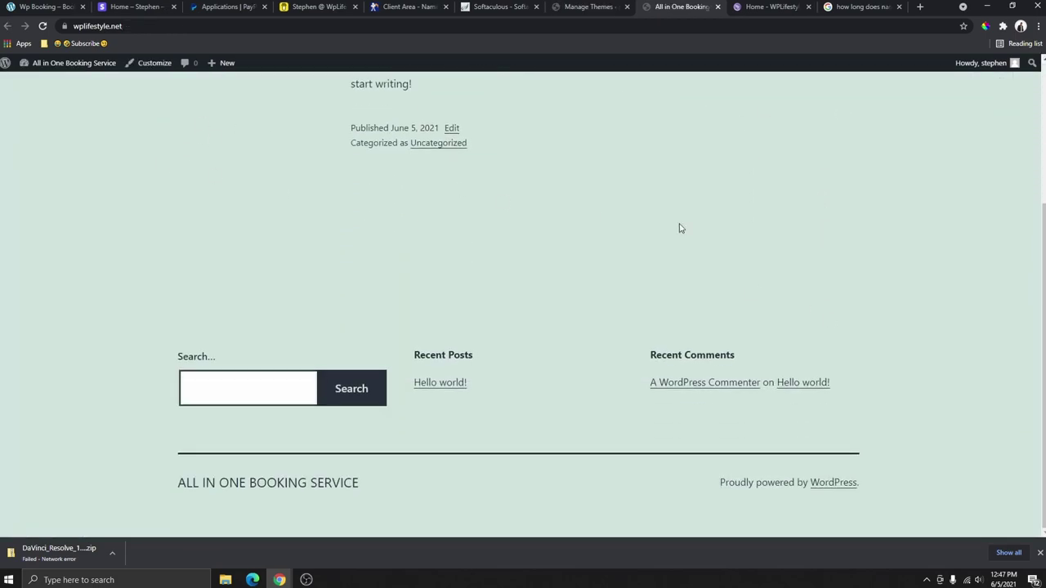
pyautogui.scroll(3, 679, 228)
pyautogui.click(599, 7)
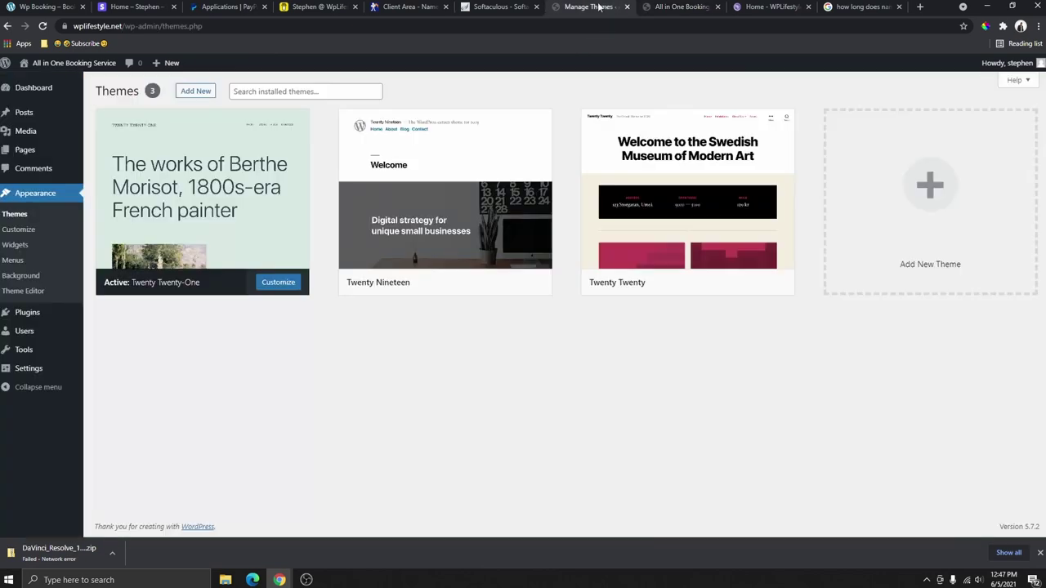
pyautogui.moveTo(506, 219)
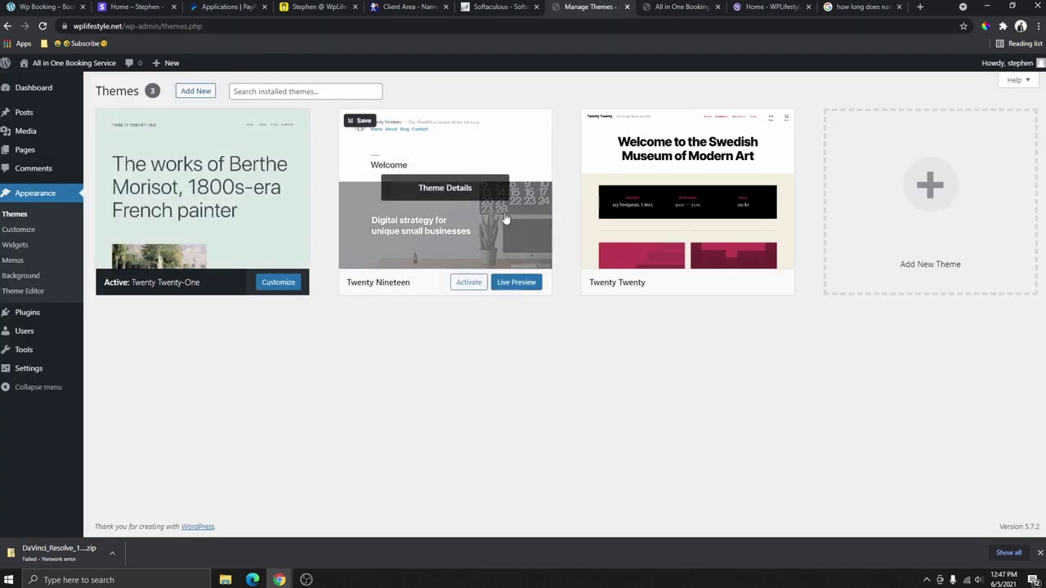
pyautogui.moveTo(642, 287)
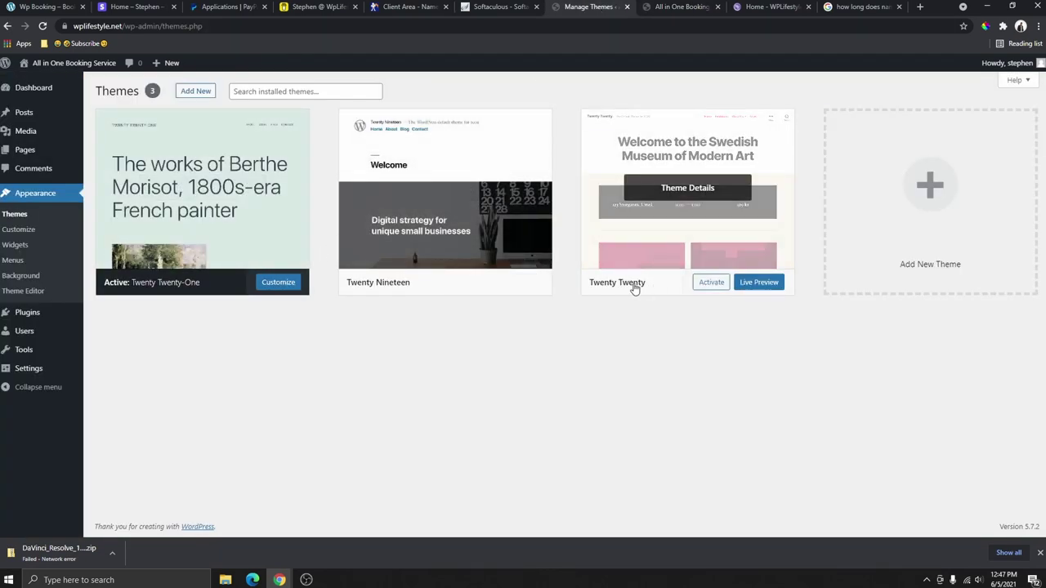
# Step: Find the Kadence theme via Popular themes and search, then install and activate it
pyautogui.click(184, 91)
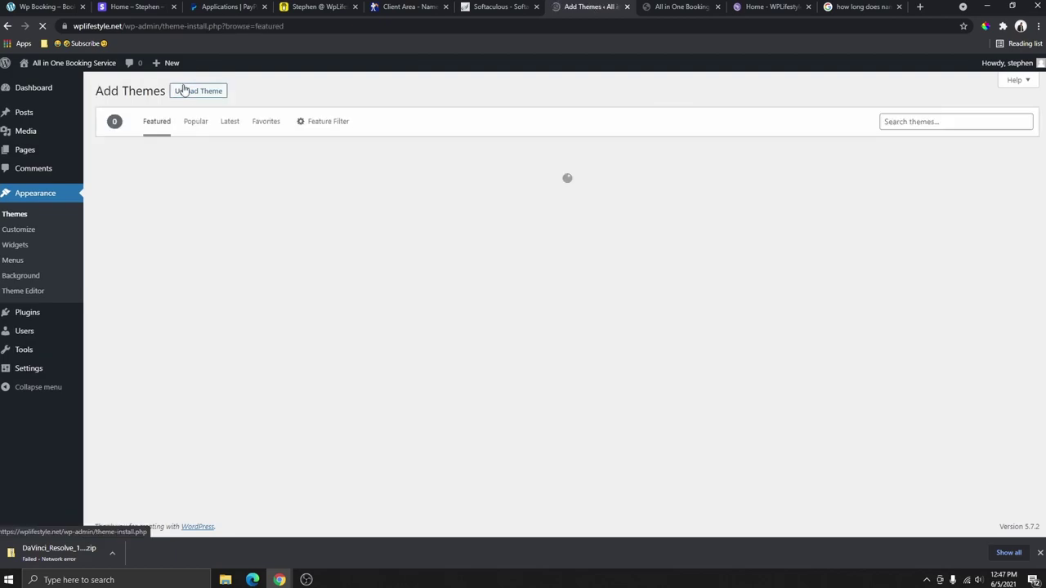
pyautogui.moveTo(277, 235)
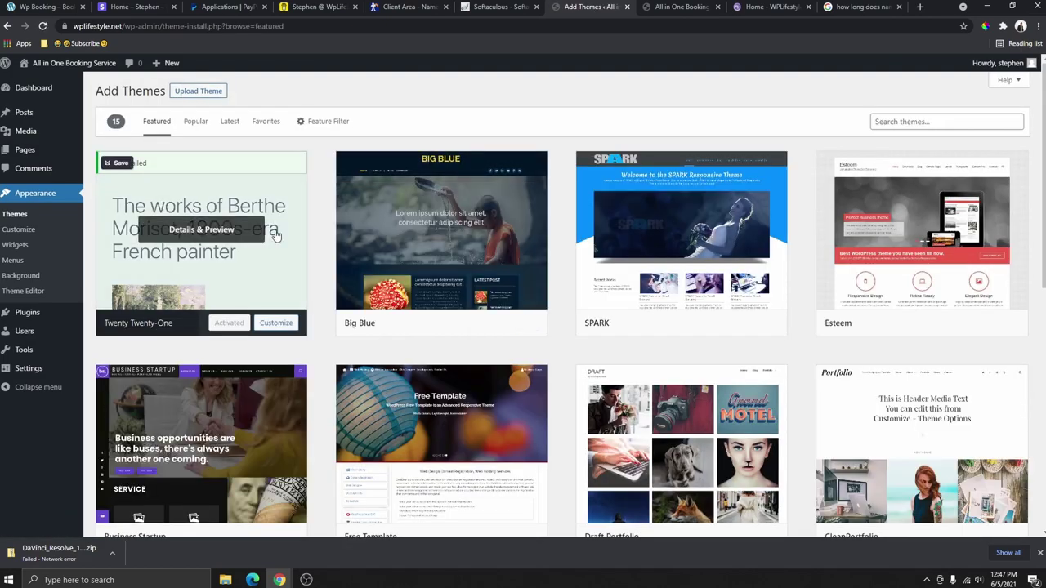
pyautogui.click(196, 121)
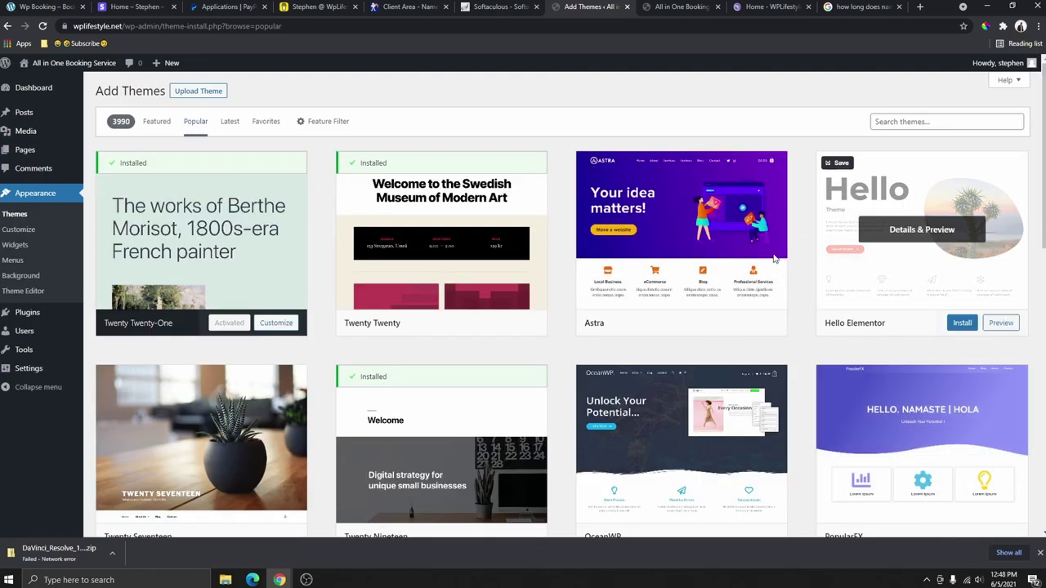
pyautogui.scroll(-4, 774, 258)
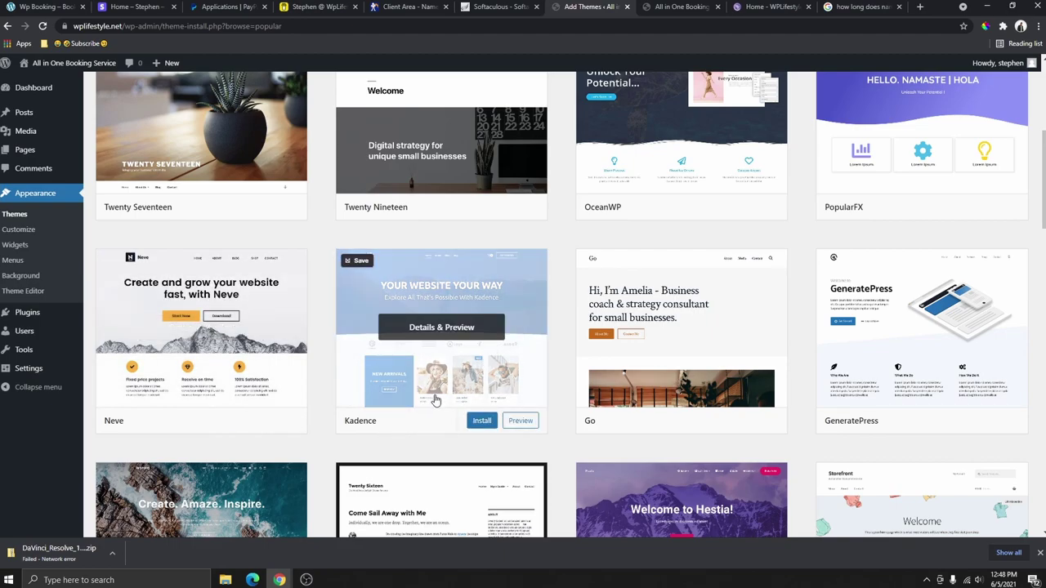
pyautogui.scroll(4, 435, 400)
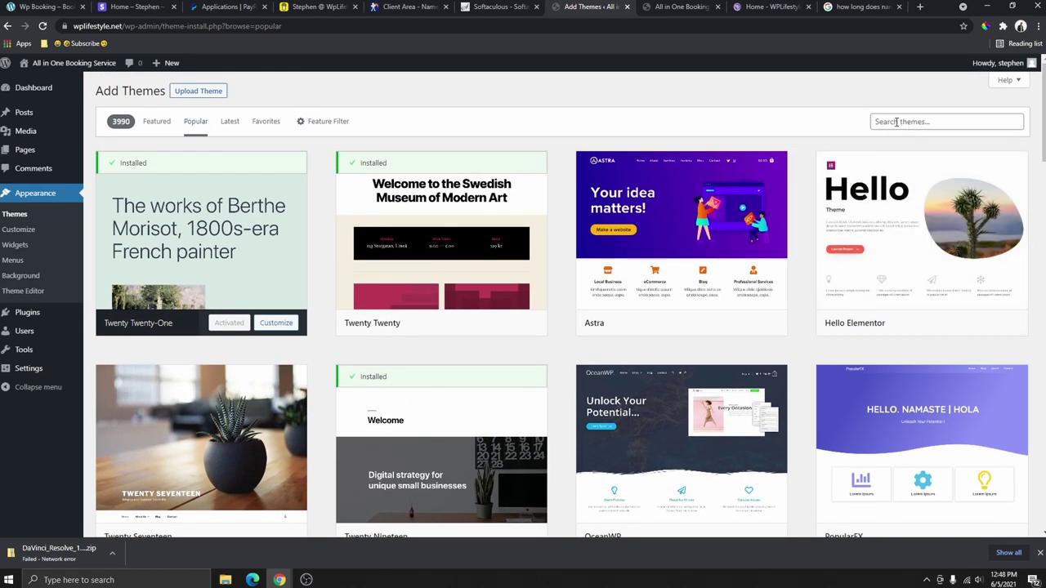
pyautogui.click(901, 122)
pyautogui.write('kadence')
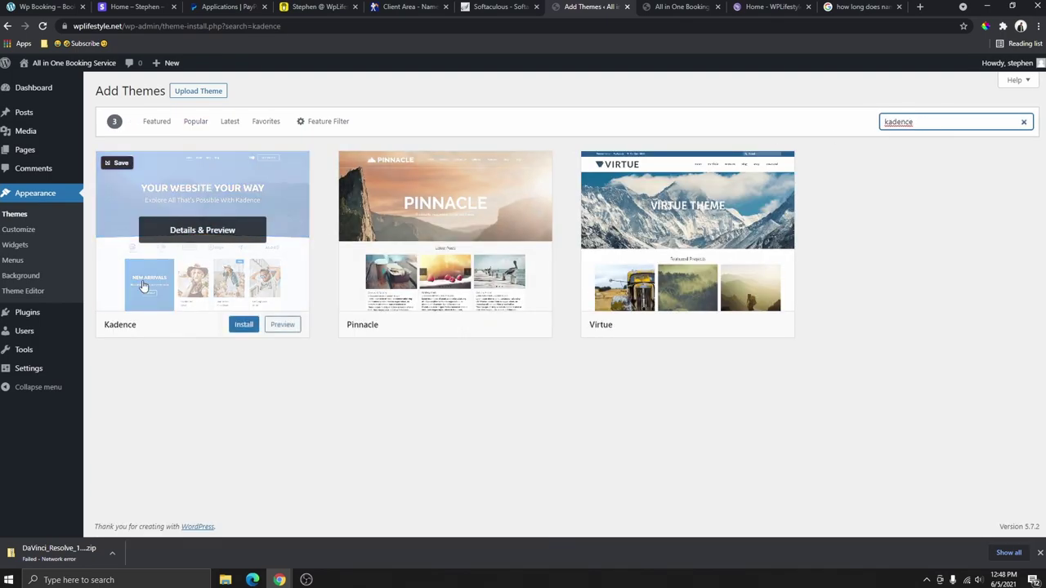
pyautogui.click(240, 327)
pyautogui.click(226, 331)
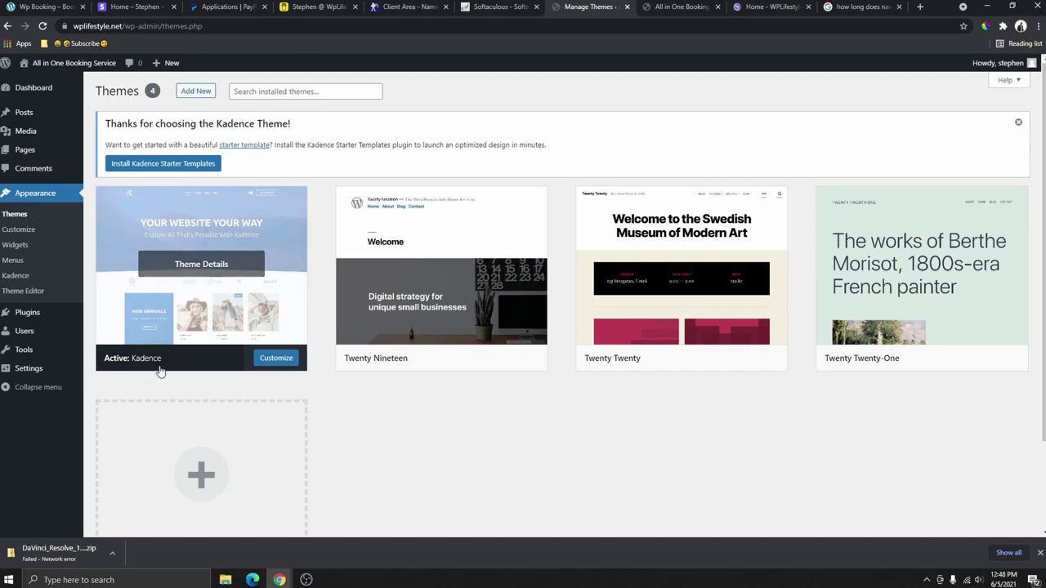
# Step: Delete the Twenty Nineteen and Twenty Twenty themes, confirming each deletion
pyautogui.click(497, 311)
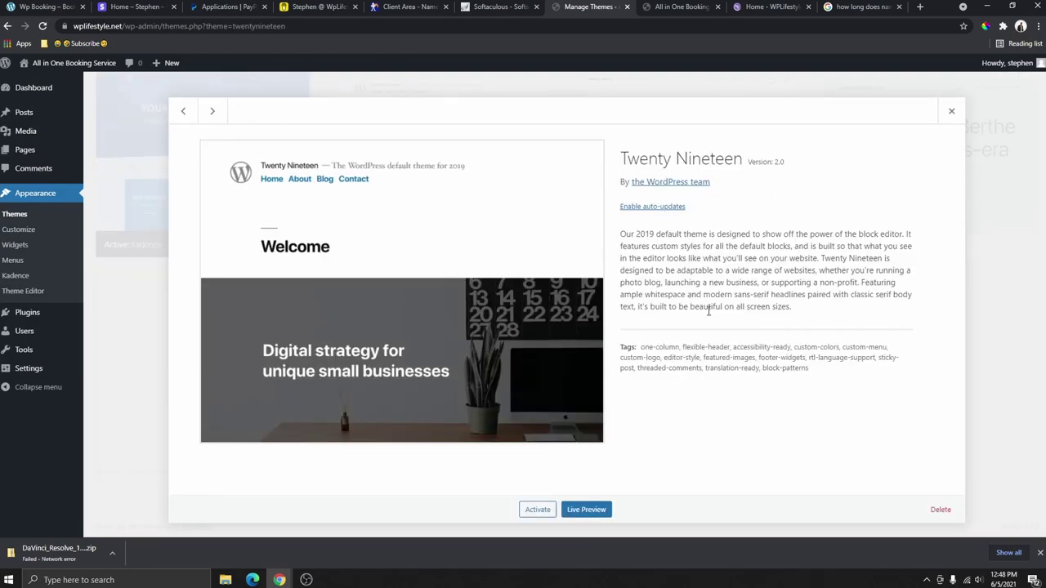
pyautogui.click(938, 510)
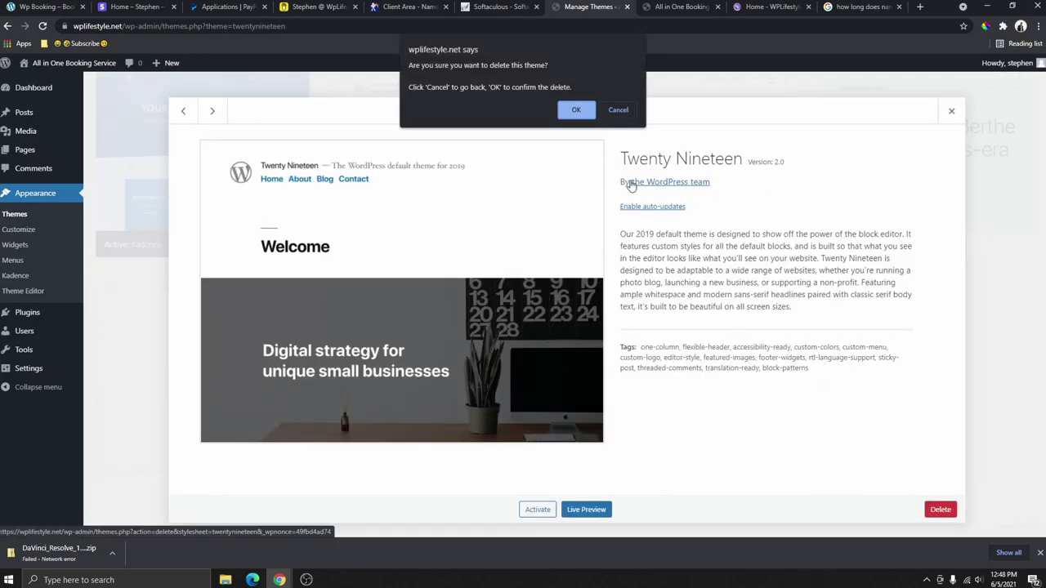
pyautogui.click(572, 110)
pyautogui.click(479, 260)
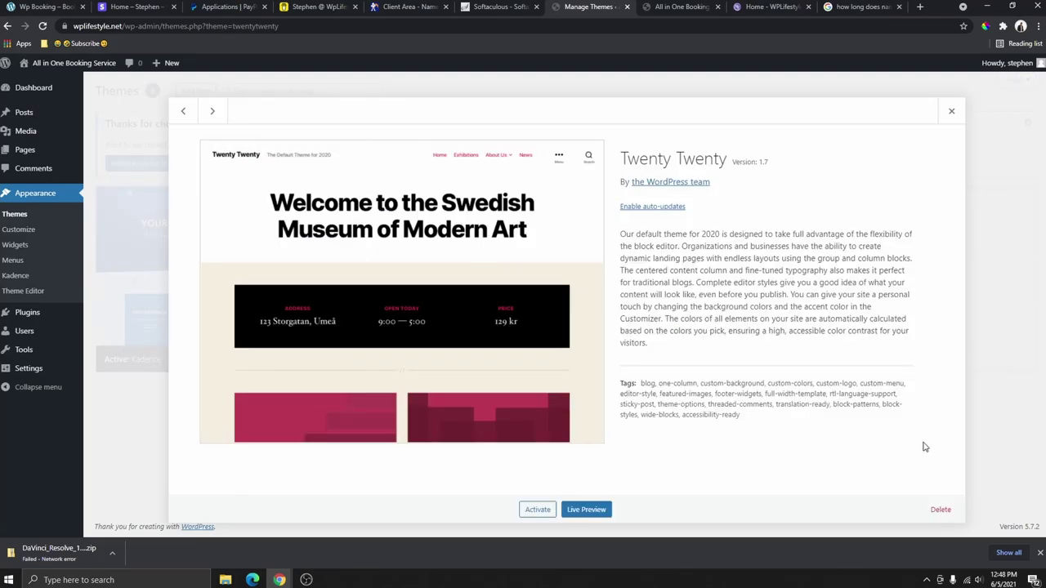
pyautogui.click(939, 509)
pyautogui.click(572, 110)
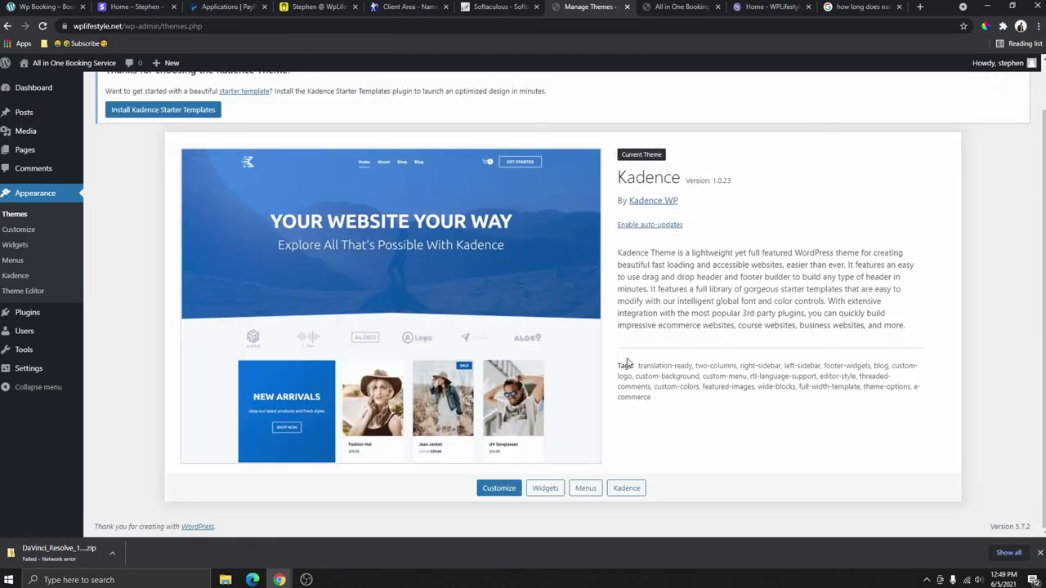
pyautogui.scroll(1, 628, 363)
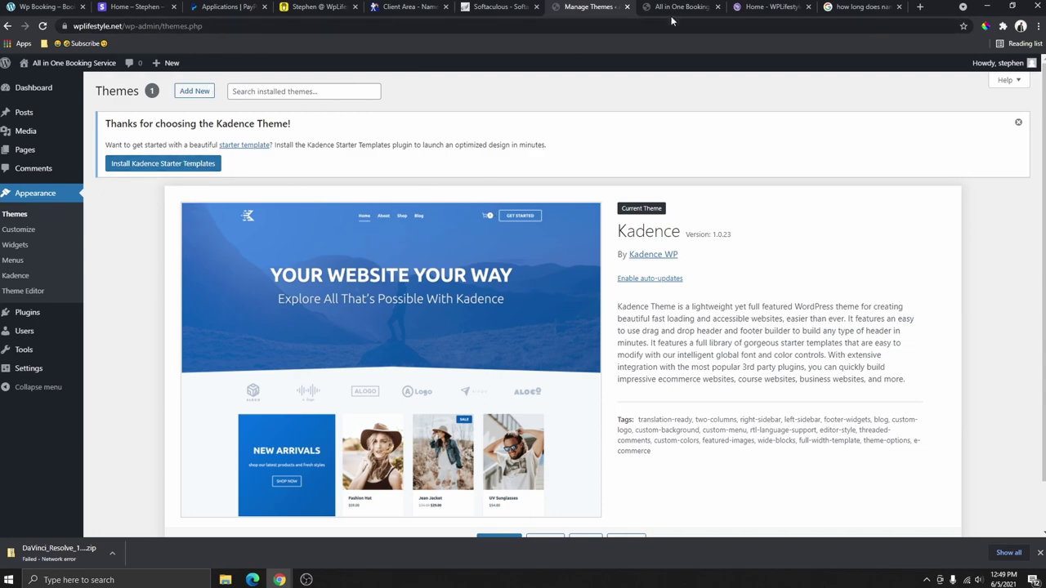
# Step: Scroll through the Wp Booking homepage for reference, then switch to the All in One Booking front page
pyautogui.click(32, 6)
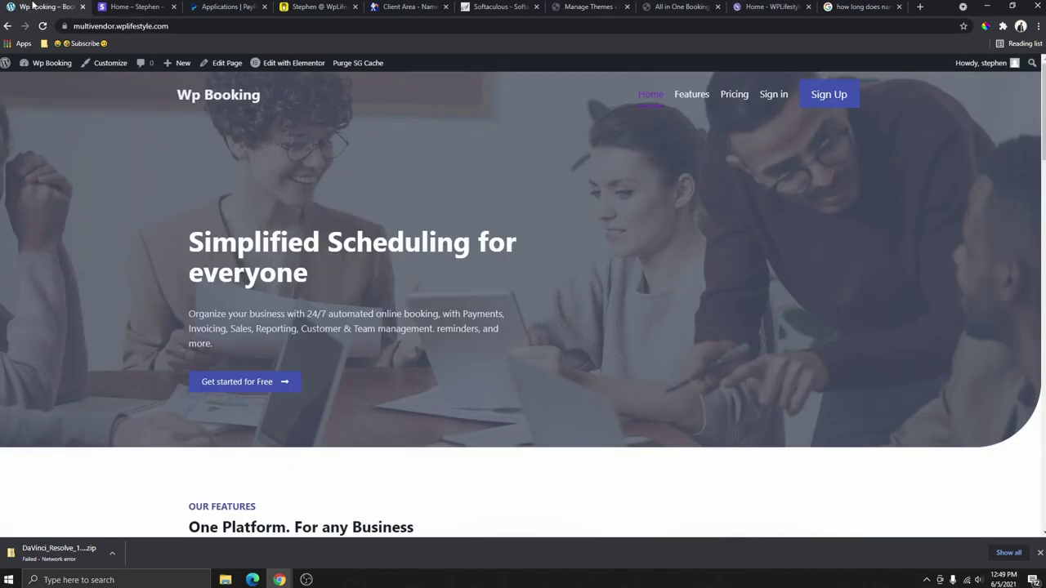
pyautogui.scroll(-5, 368, 149)
pyautogui.scroll(5, 376, 187)
pyautogui.scroll(-8, 818, 229)
pyautogui.scroll(7, 665, 296)
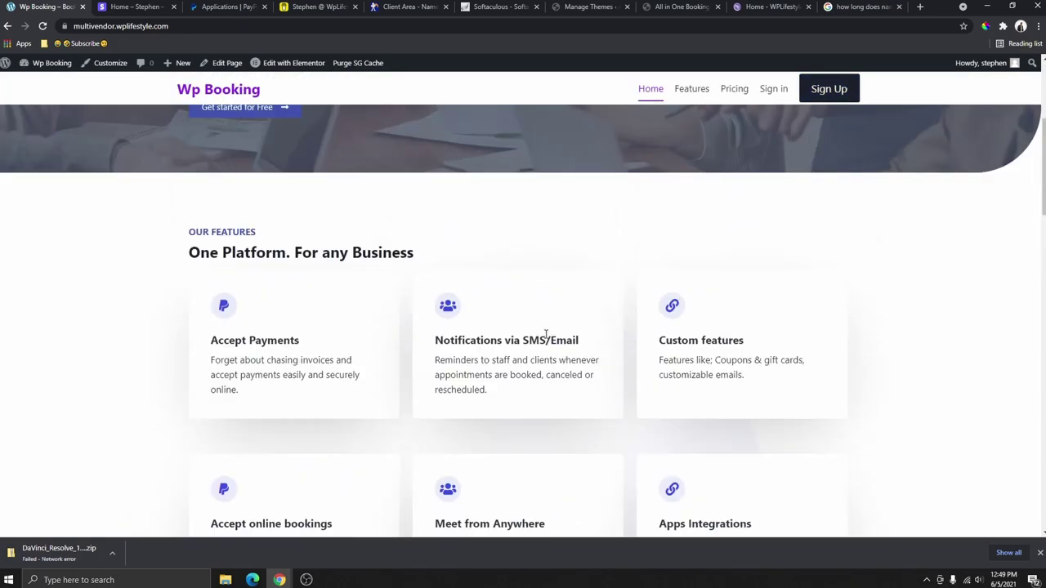
pyautogui.scroll(1, 354, 336)
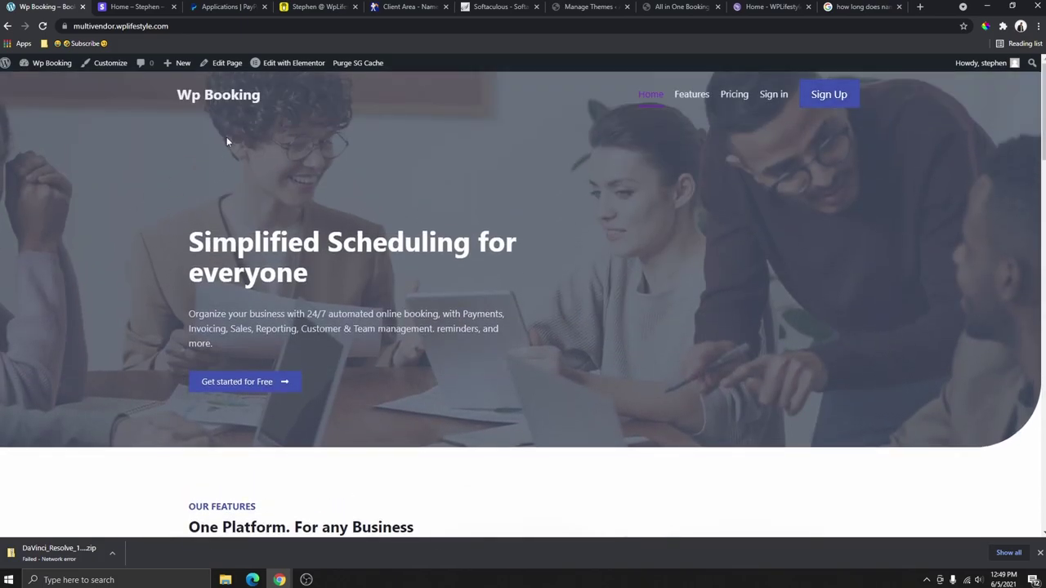
pyautogui.scroll(-4, 649, 189)
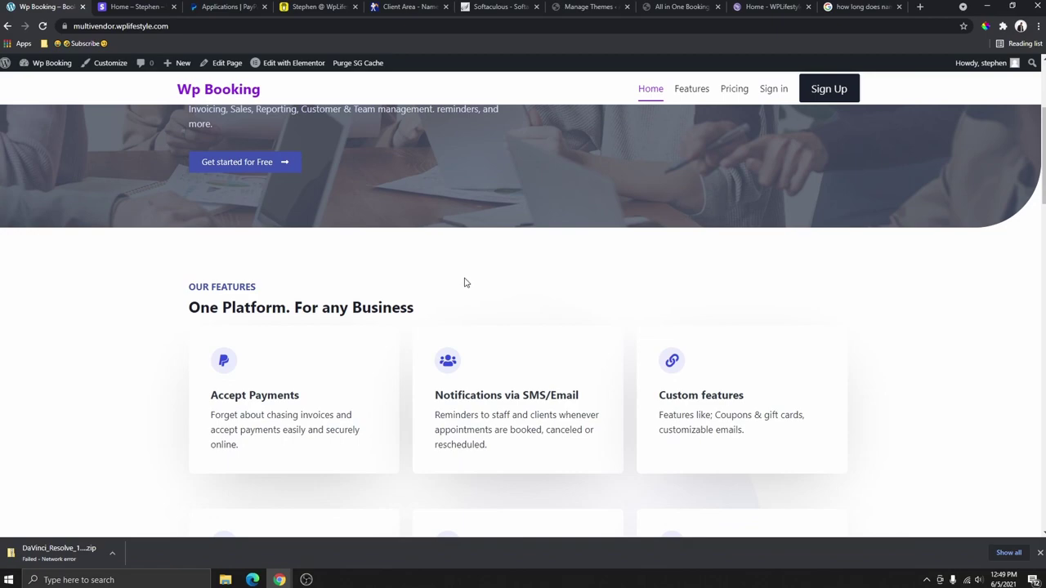
pyautogui.scroll(4, 490, 286)
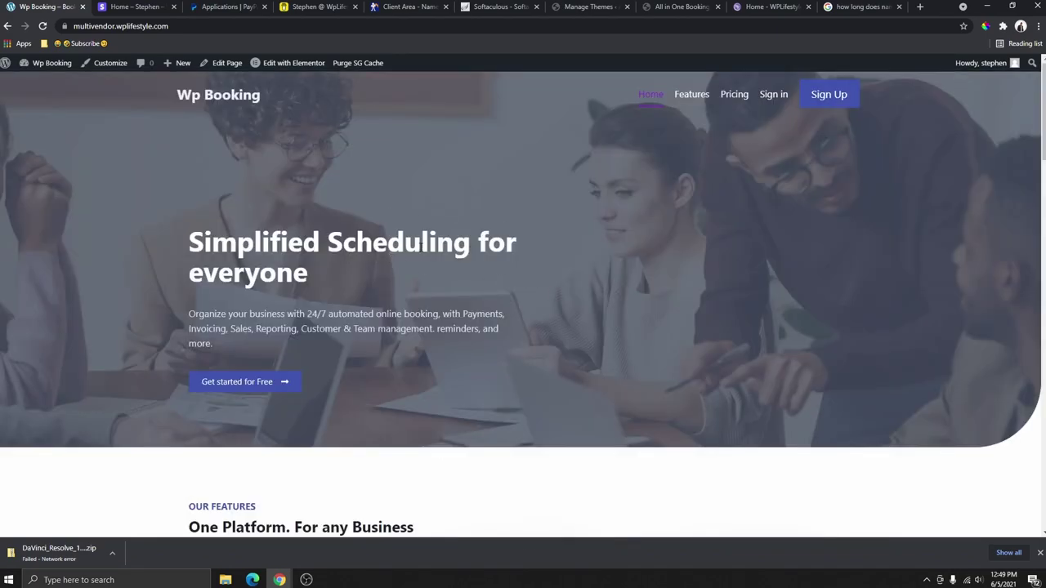
pyautogui.click(588, 6)
pyautogui.click(677, 7)
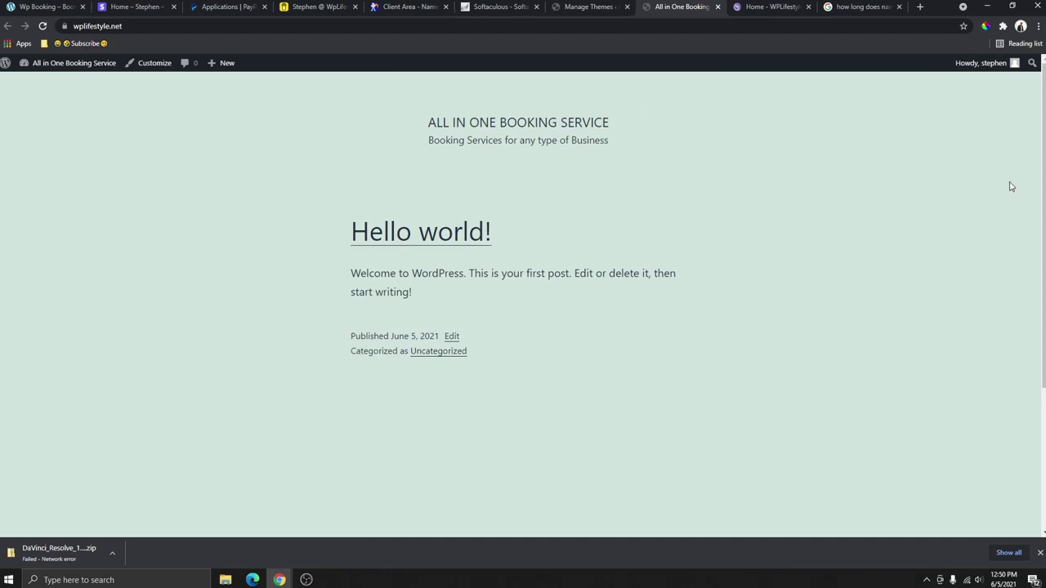
# Step: Reload the front page to see the Kadence layout, then go to the empty Plugins list
pyautogui.scroll(-3, 311, 477)
pyautogui.scroll(3, 87, 369)
pyautogui.click(43, 26)
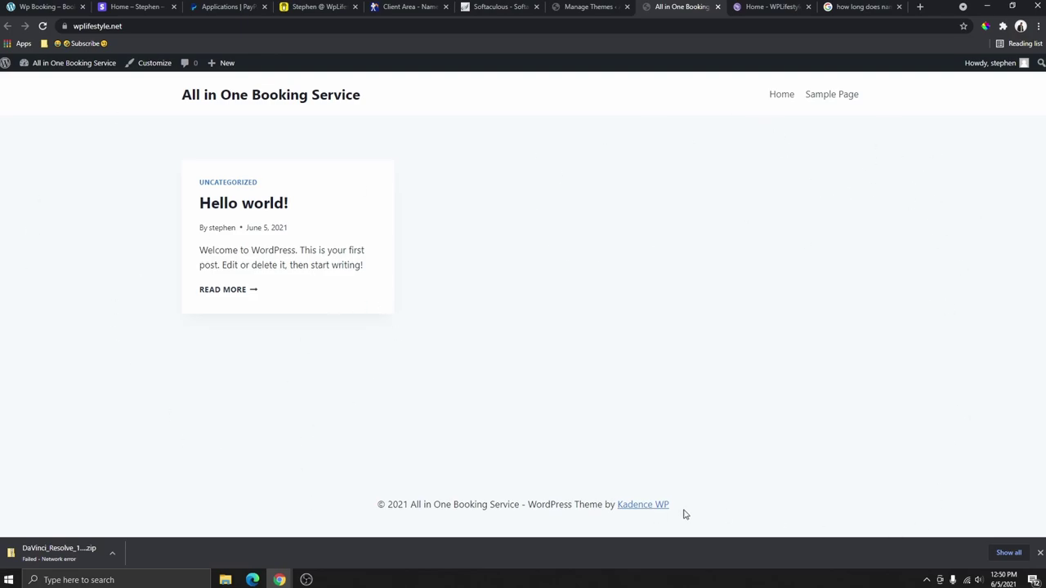
pyautogui.hotkey('ctrl', 'shift', 'Tab')
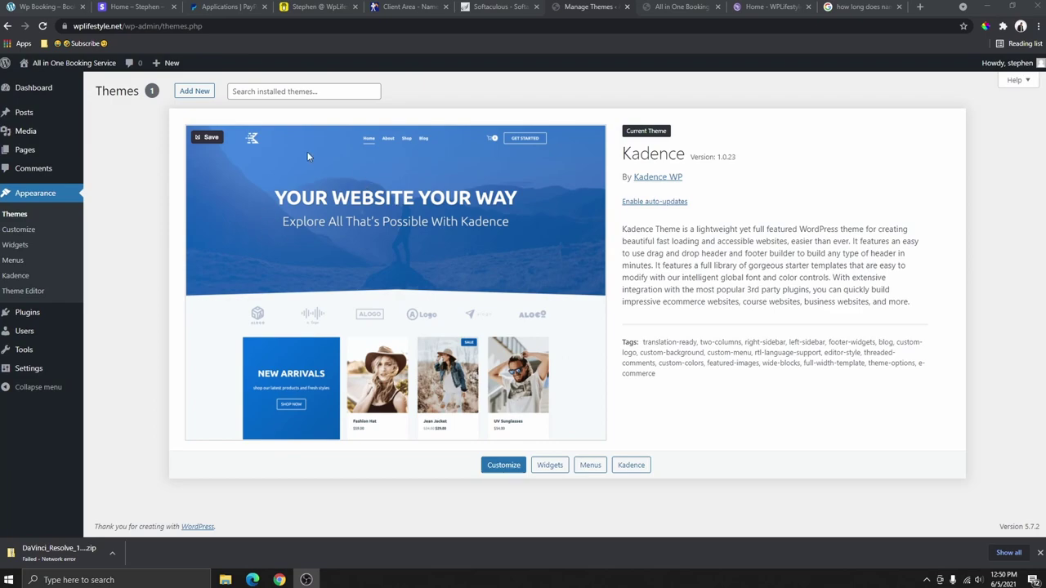
pyautogui.click(29, 313)
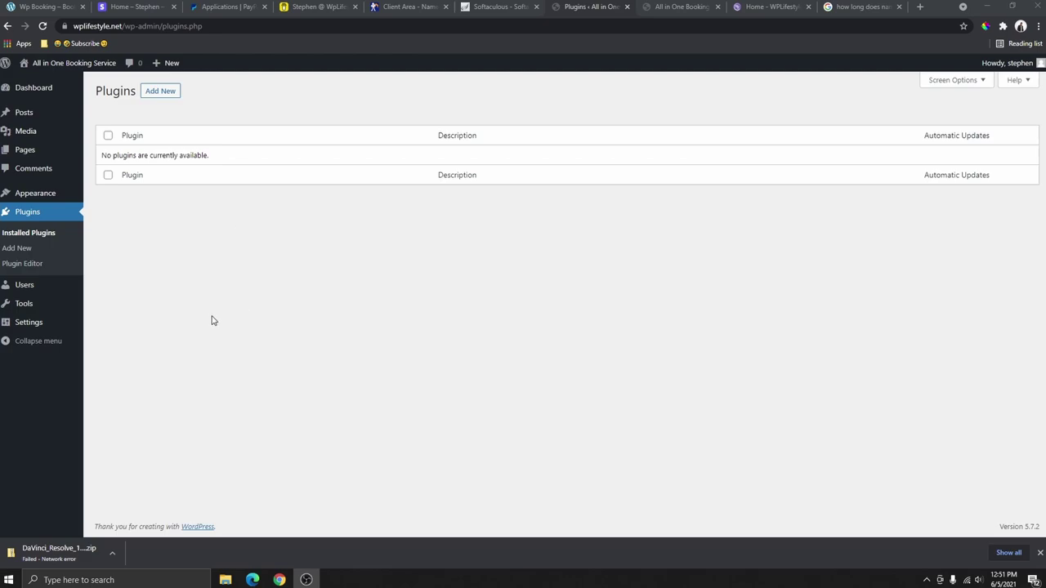
# Step: Search for and install the Duplicate Page and Elementor plugins
pyautogui.click(161, 92)
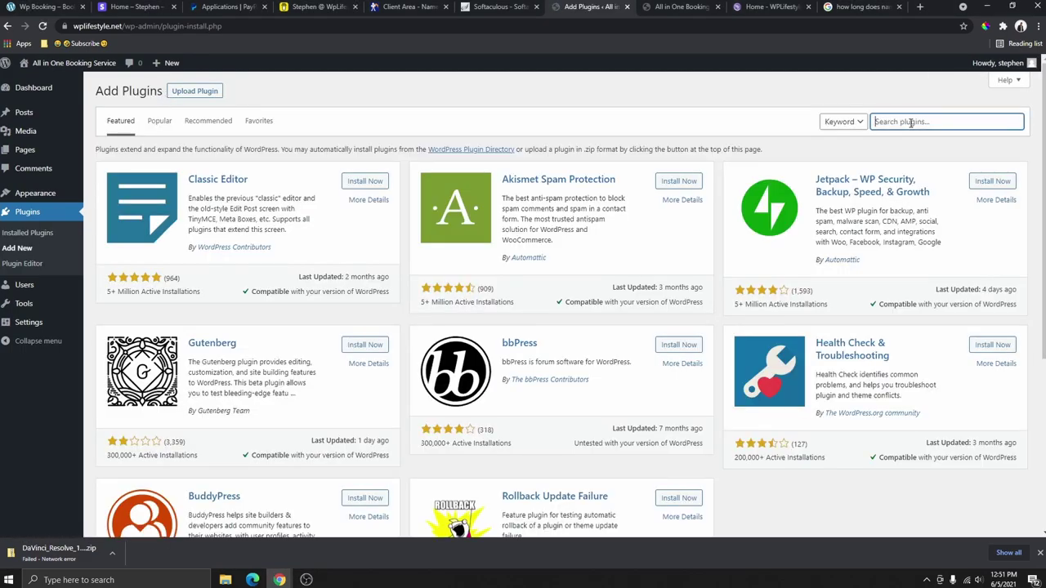
pyautogui.write('Duplicate page')
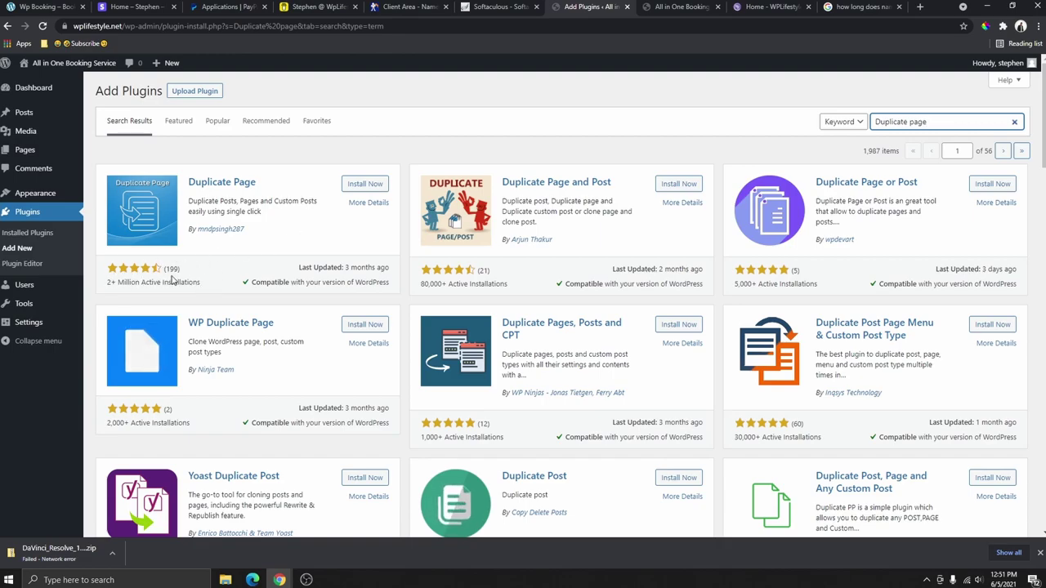
pyautogui.click(362, 185)
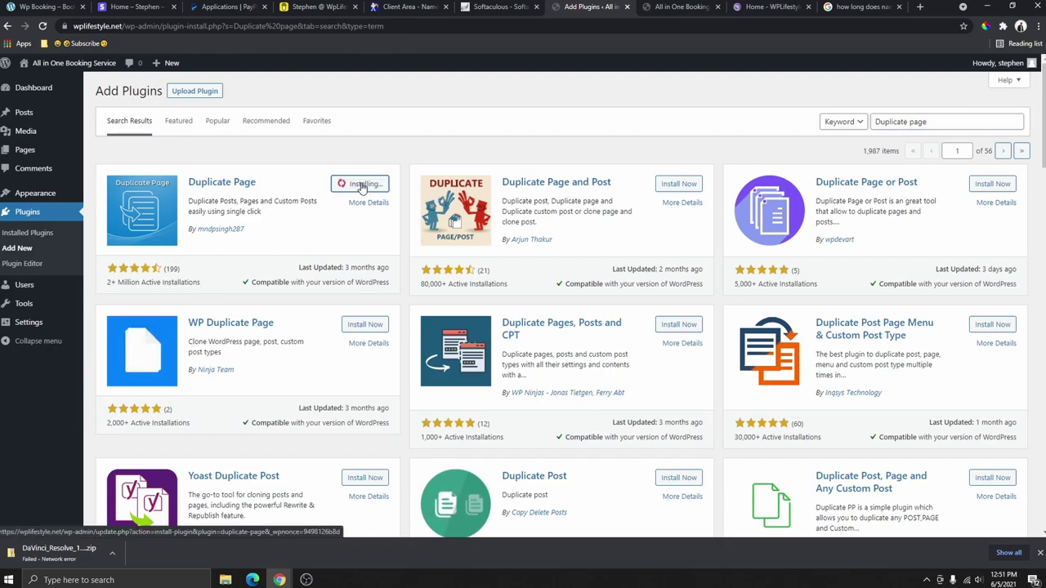
pyautogui.moveTo(935, 123); pyautogui.dragTo(866, 135)
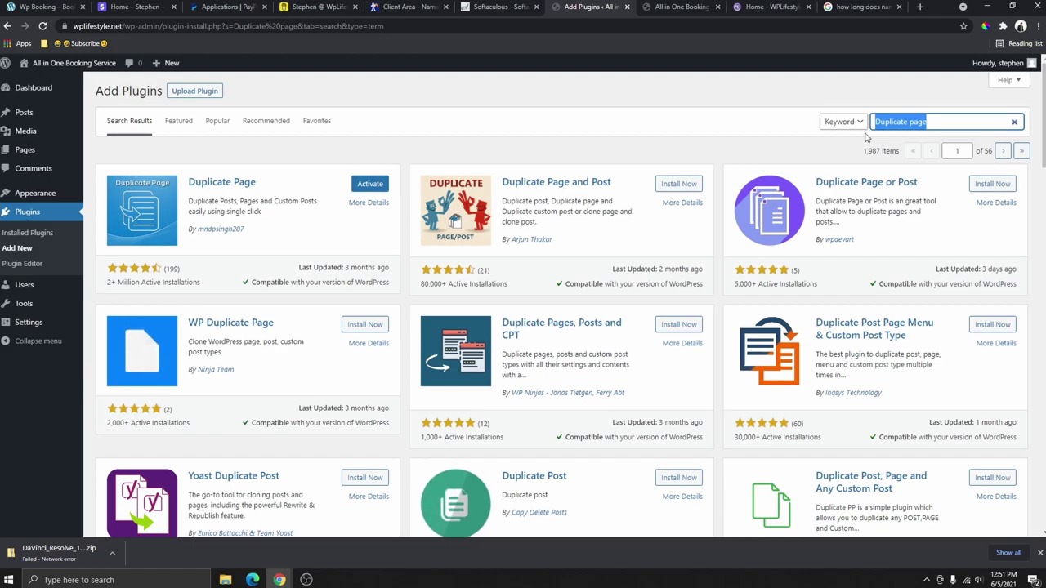
pyautogui.write('elementor')
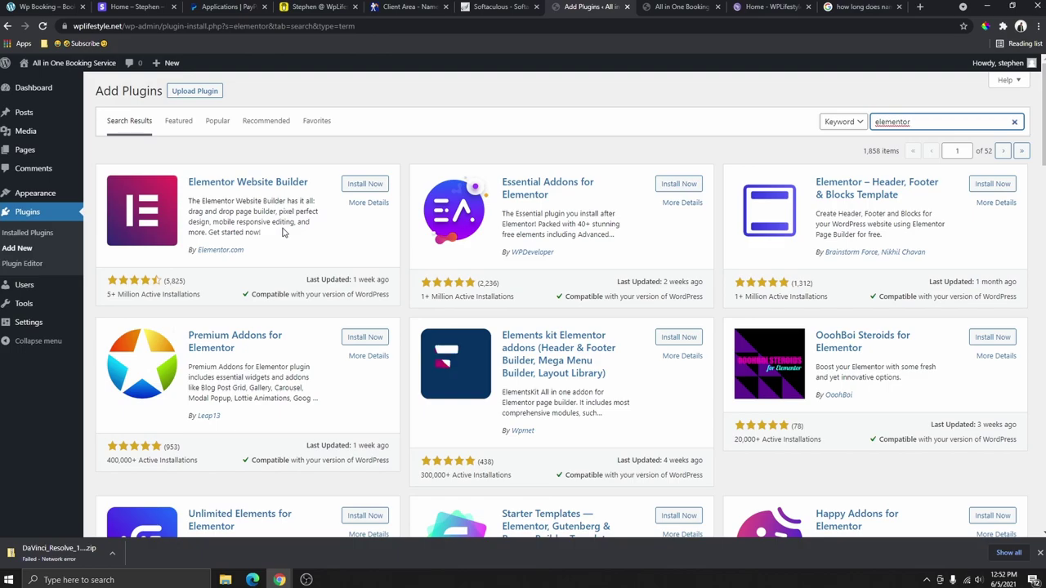
pyautogui.click(368, 186)
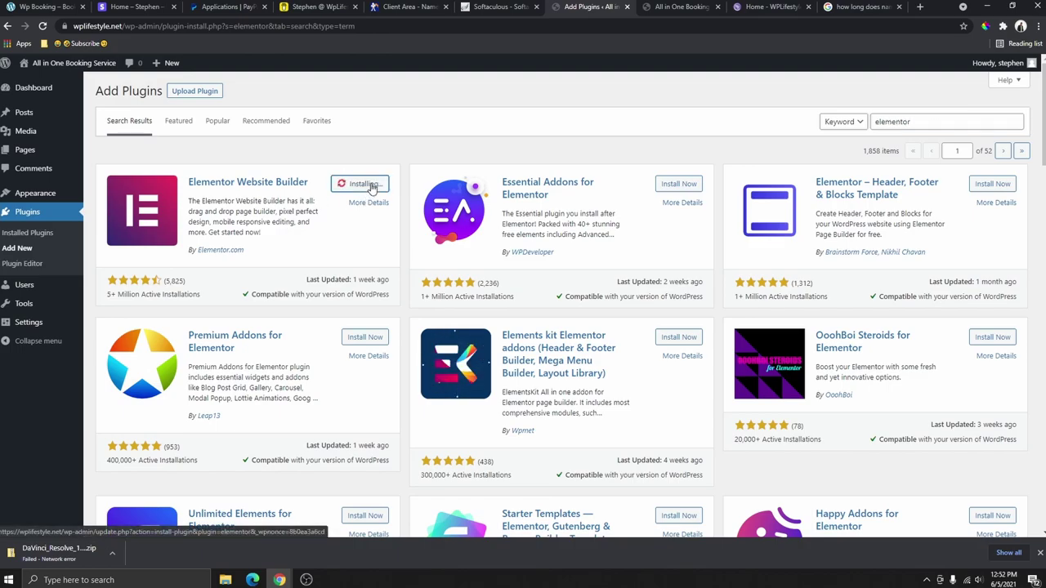
# Step: Search for and install Kadence Blocks and Elementor – Header, Footer & Blocks
pyautogui.doubleClick(872, 123)
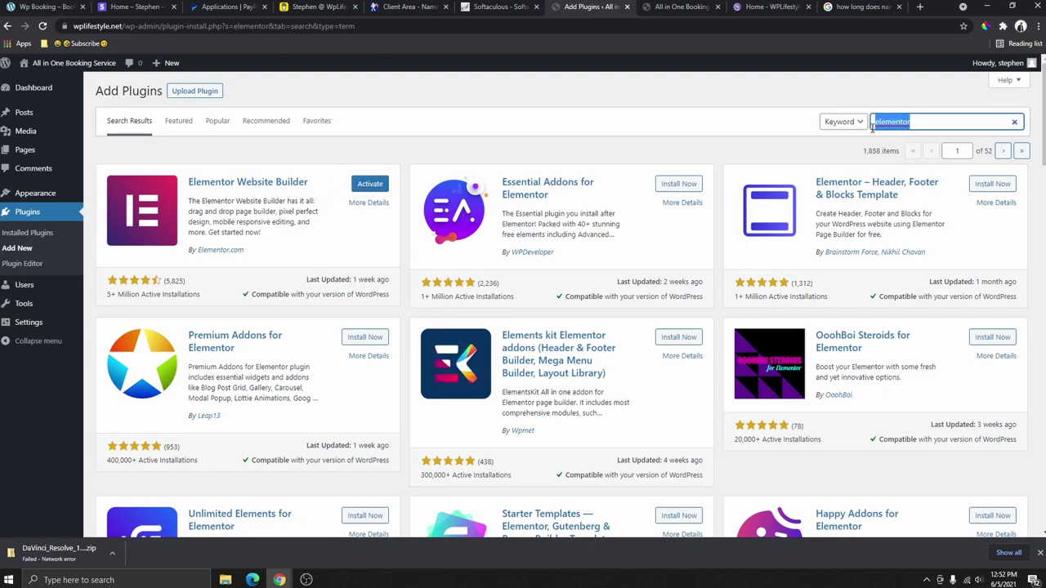
pyautogui.write('kadence block')
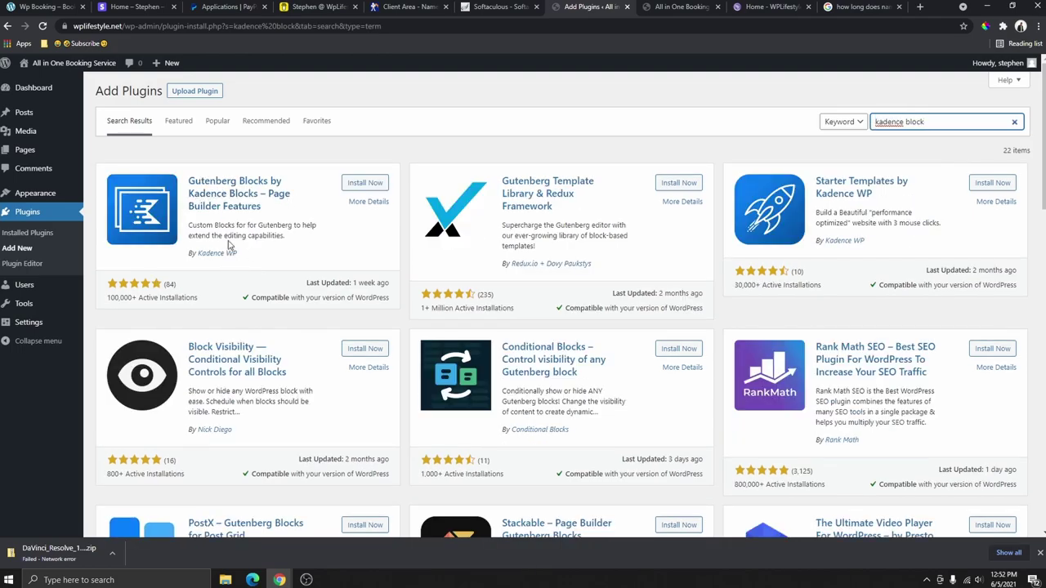
pyautogui.click(364, 187)
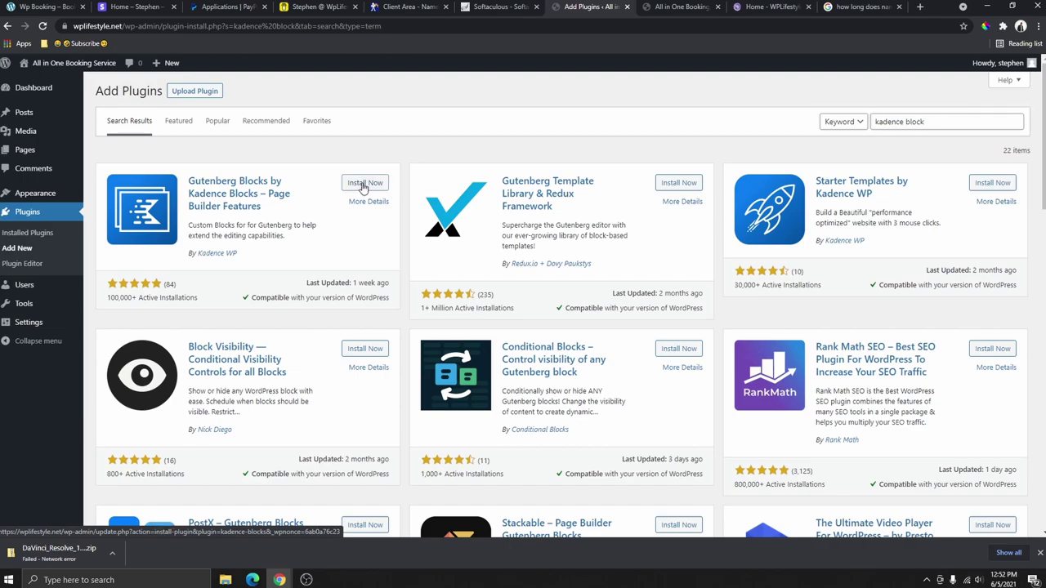
pyautogui.tripleClick(945, 128)
pyautogui.press('BackSpace')
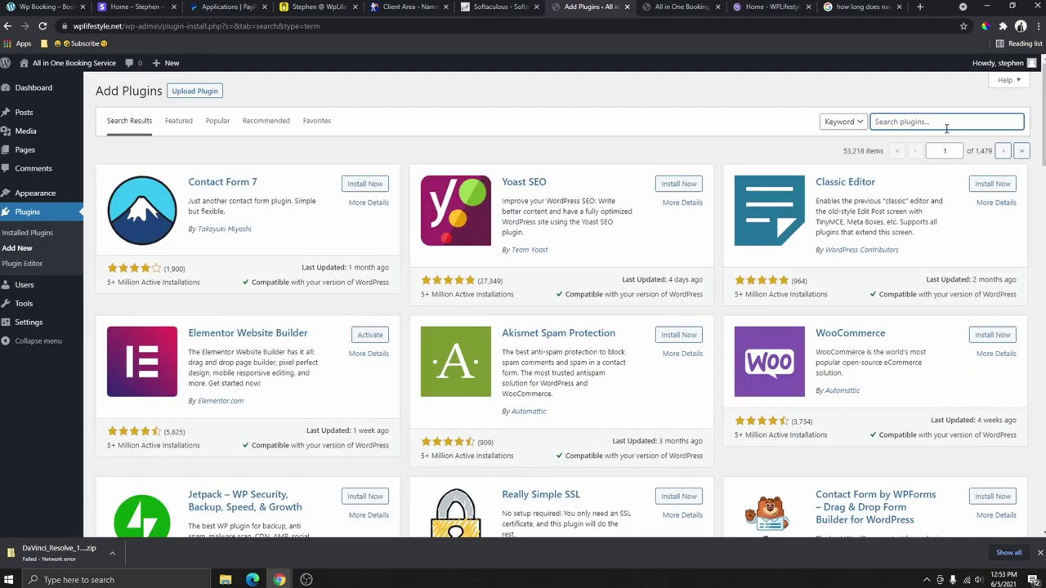
pyautogui.write('header footer')
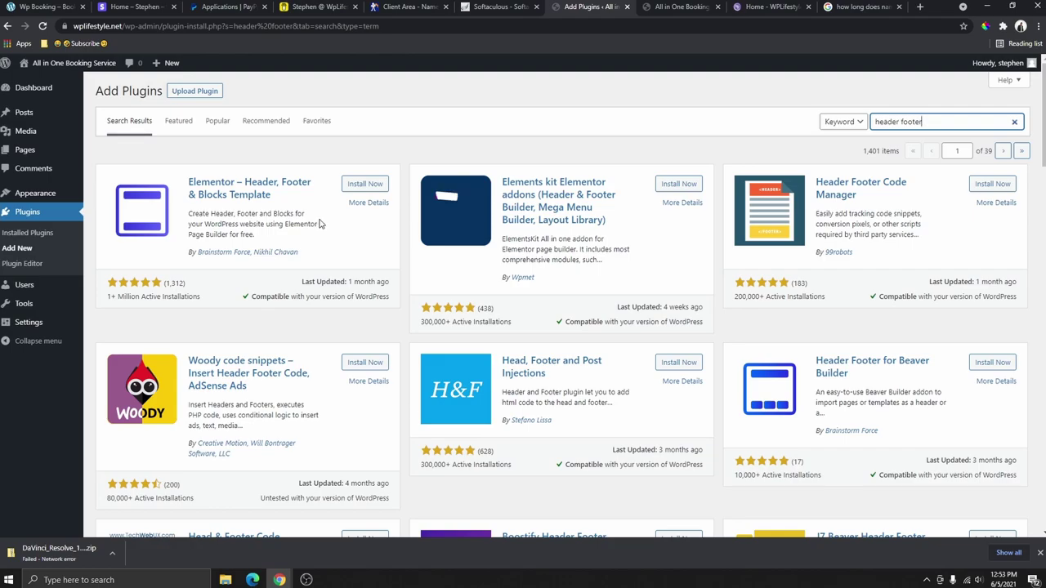
pyautogui.click(365, 185)
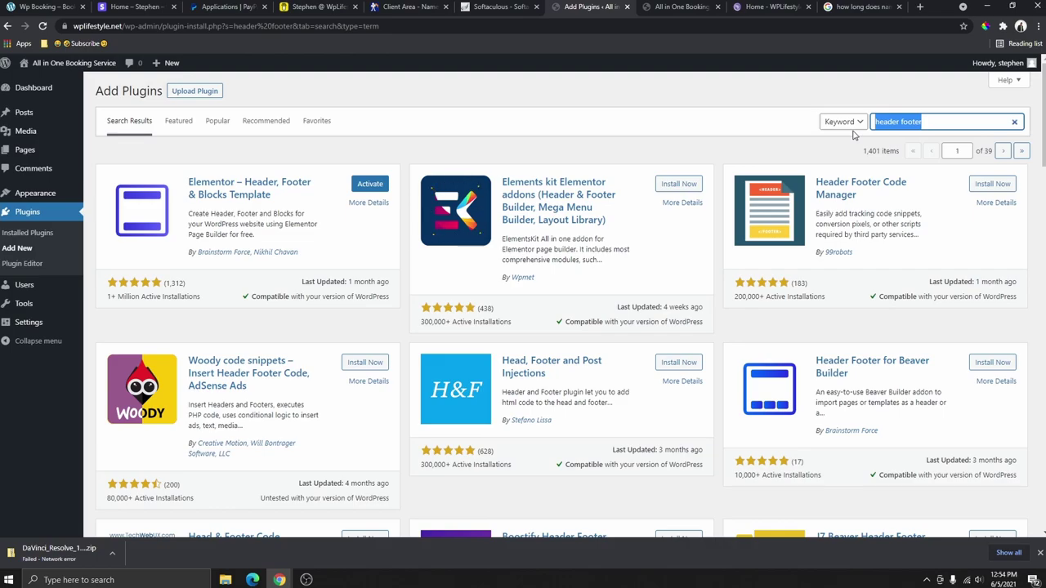
# Step: Install the FluentSMTP plugin and view the list of installed plugins
pyautogui.write('fluentsmtp')
pyautogui.press('Return')
pyautogui.moveTo(918, 121); pyautogui.dragTo(862, 131)
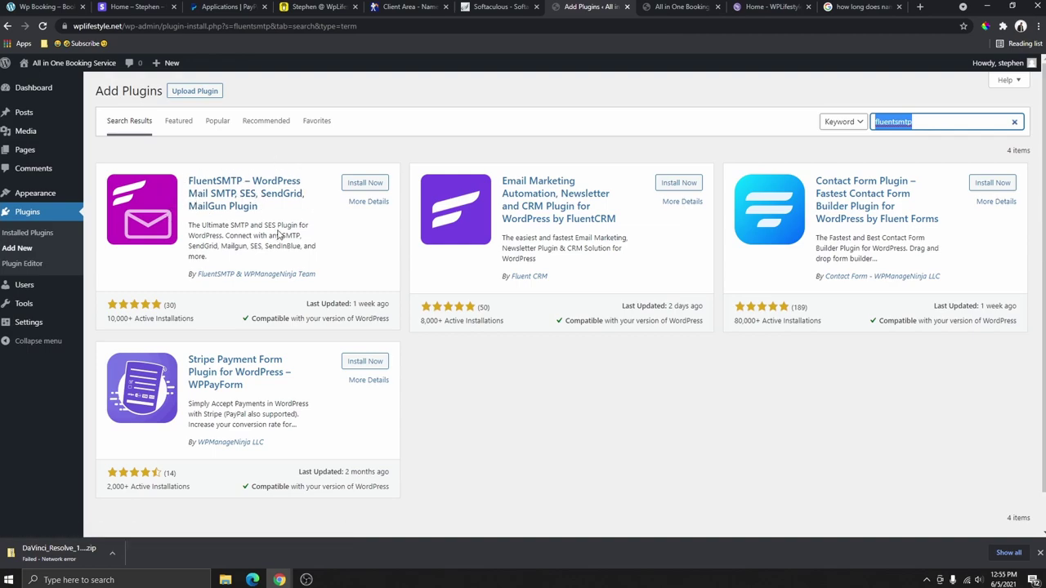
pyautogui.click(366, 185)
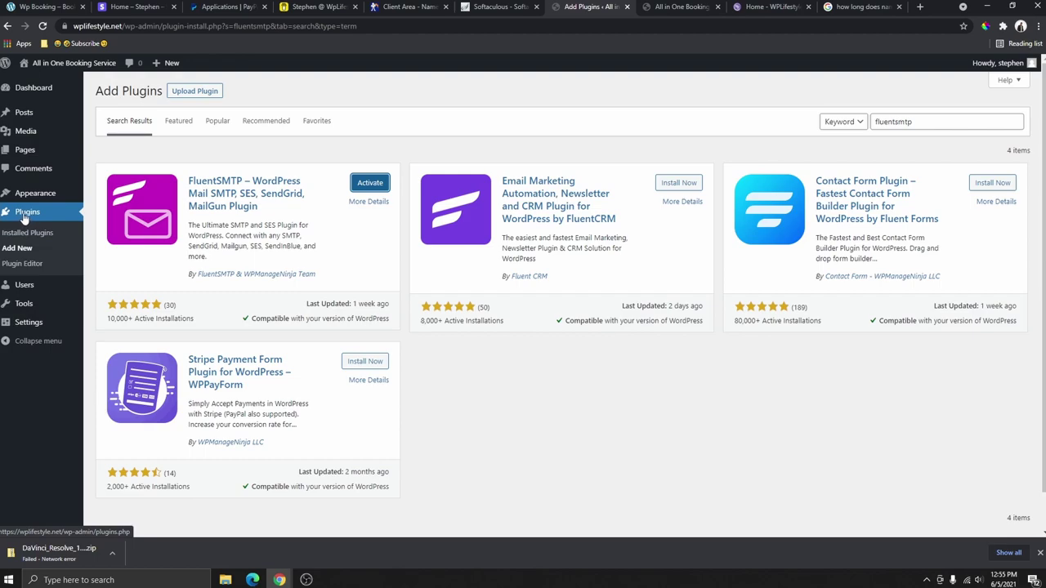
pyautogui.click(26, 215)
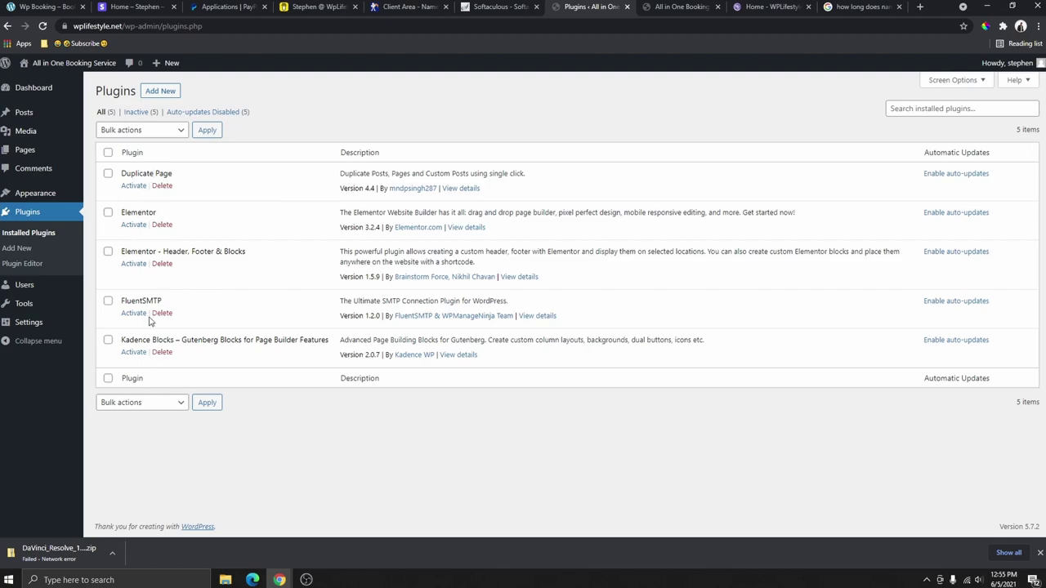
# Step: Bulk-activate all five installed plugins, then move to the blank new browser tab
pyautogui.click(108, 153)
pyautogui.click(140, 131)
pyautogui.click(128, 157)
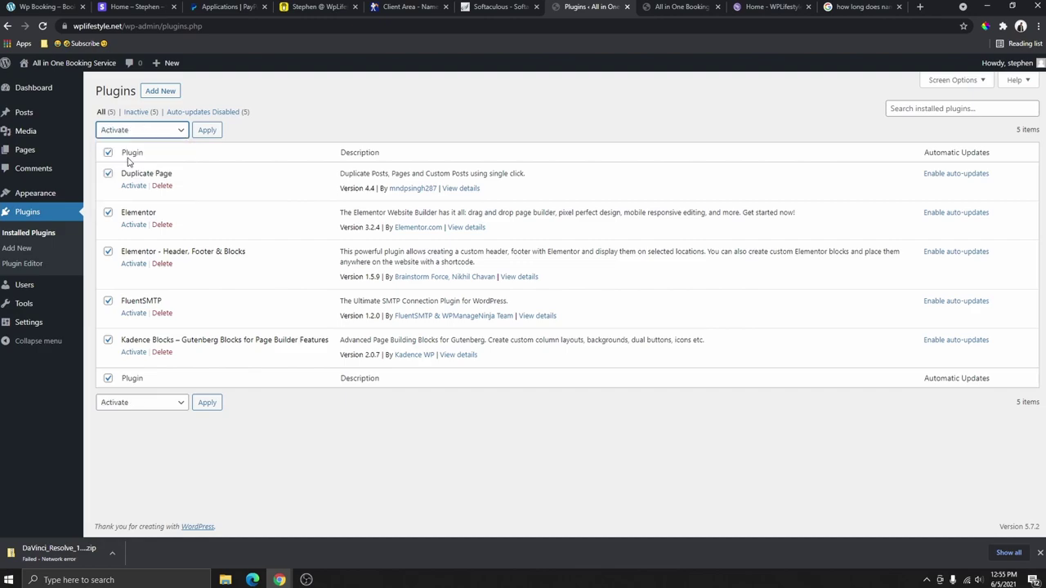
pyautogui.click(207, 131)
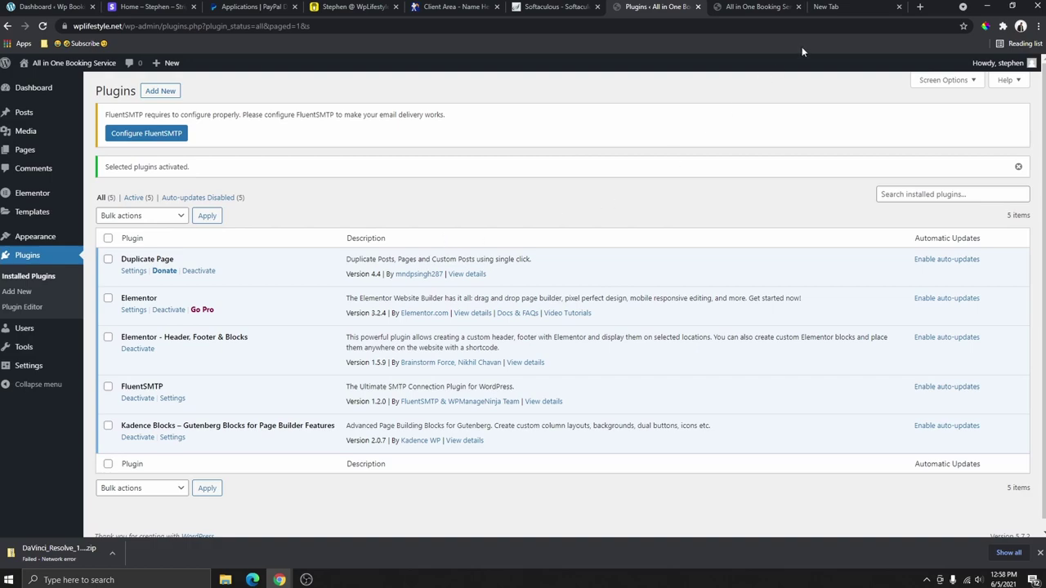
pyautogui.click(841, 7)
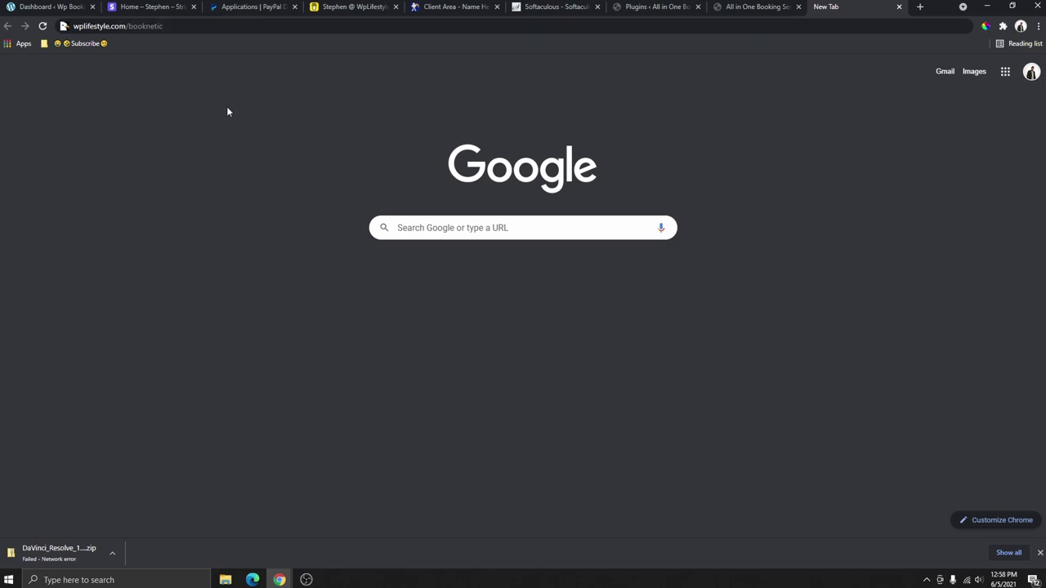
# Step: Load wplifestyle.com/booknetic, landing on the CodeCanyon Booknetic SaaS product page
pyautogui.click(84, 32)
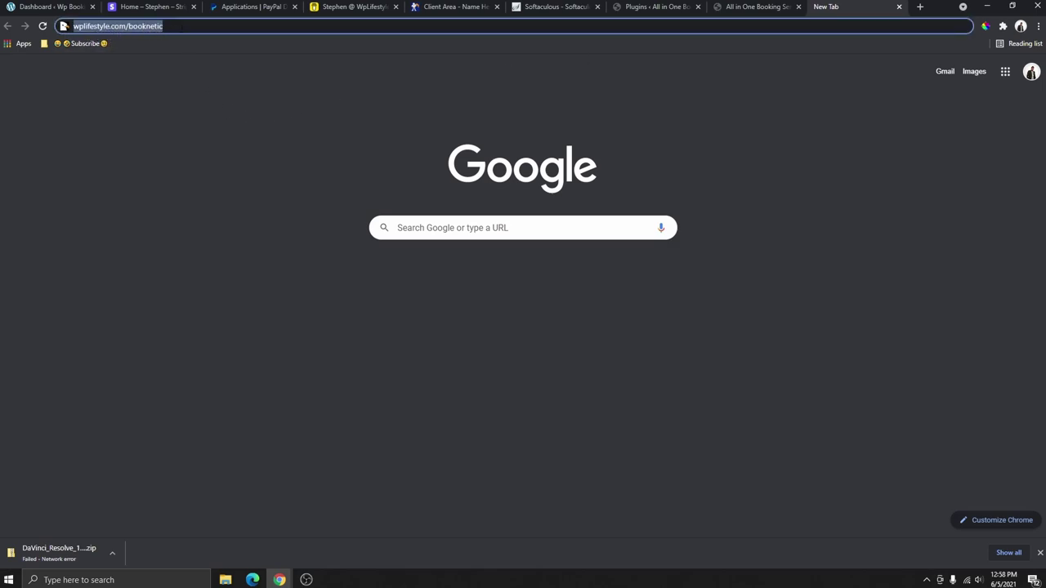
pyautogui.click(179, 26)
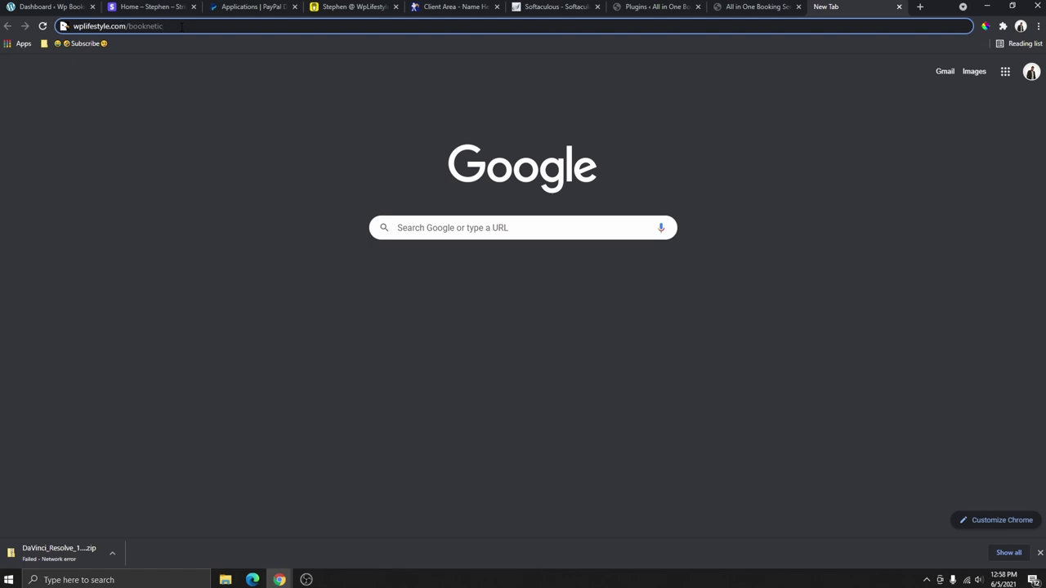
pyautogui.press('Return')
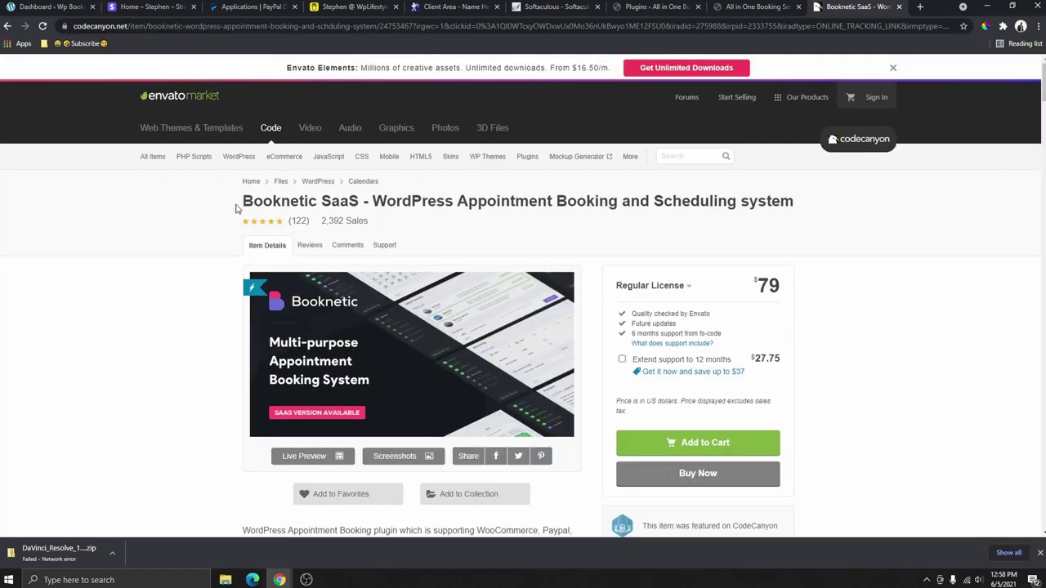
pyautogui.moveTo(242, 201); pyautogui.dragTo(364, 201)
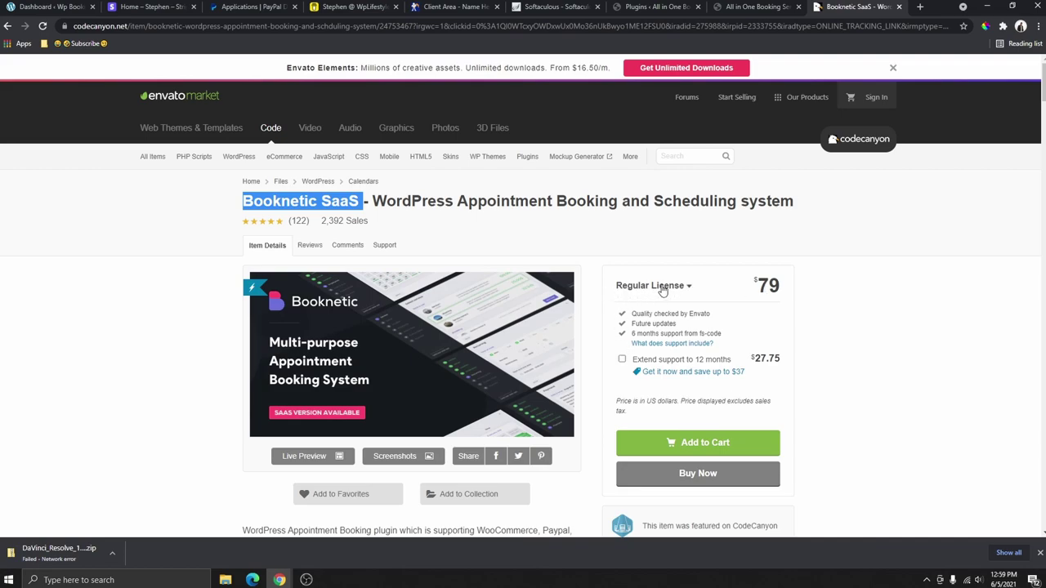
# Step: Add Booknetic SaaS with an Extended License (US$489.00) to the cart and go to checkout
pyautogui.click(688, 290)
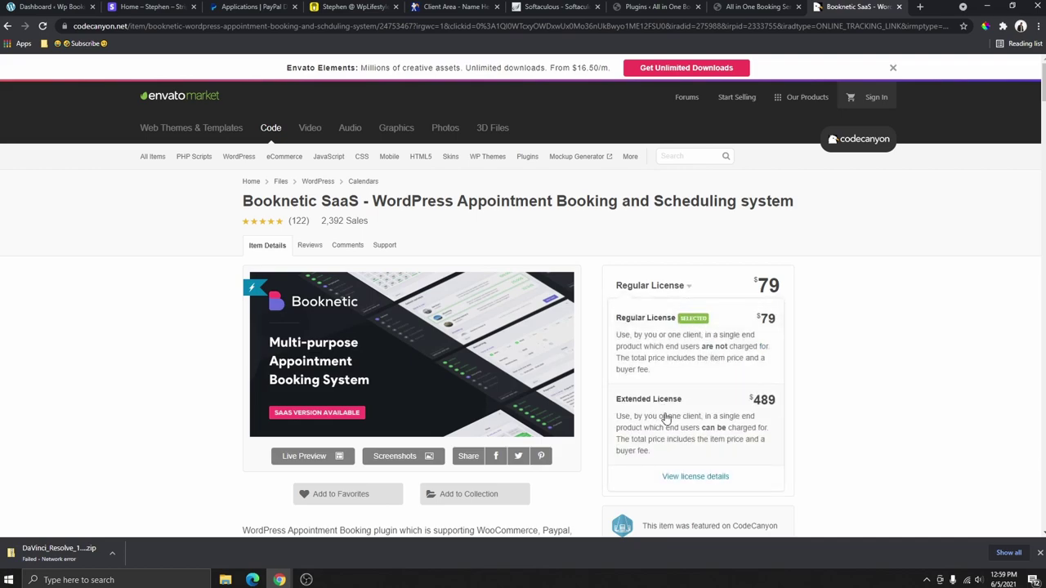
pyautogui.click(676, 419)
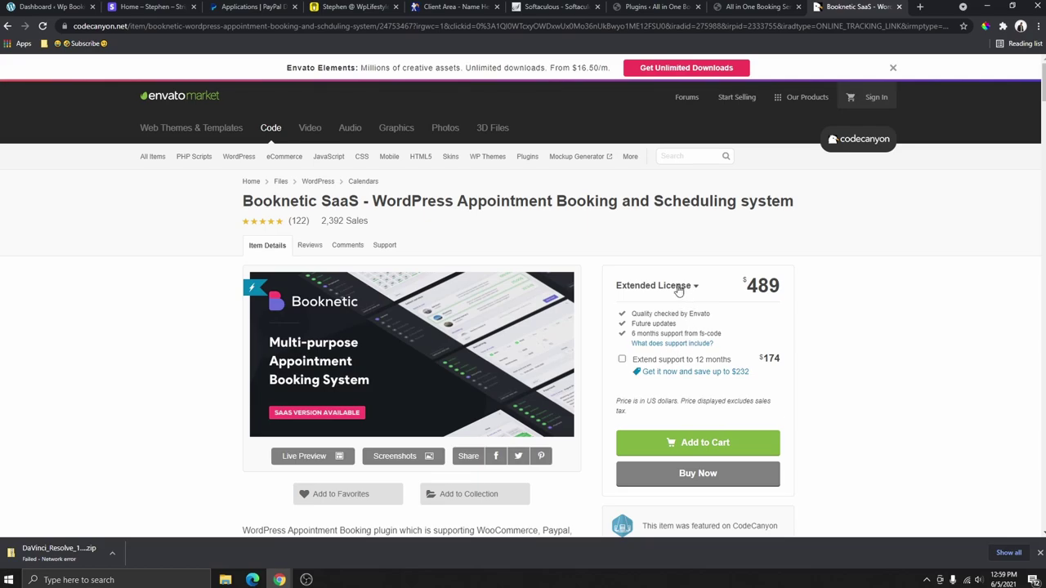
pyautogui.scroll(-2, 675, 288)
pyautogui.click(700, 333)
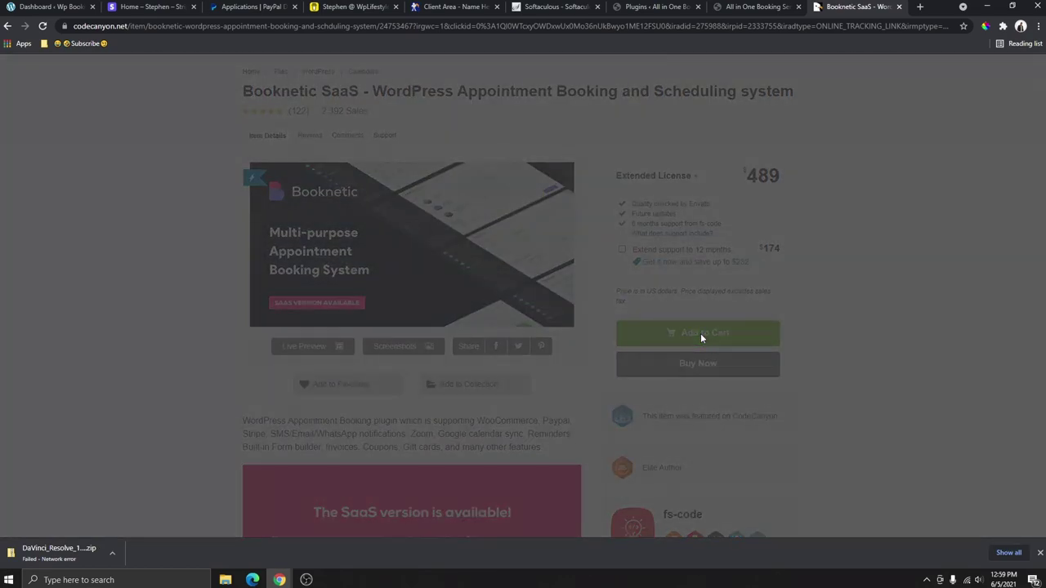
pyautogui.click(627, 418)
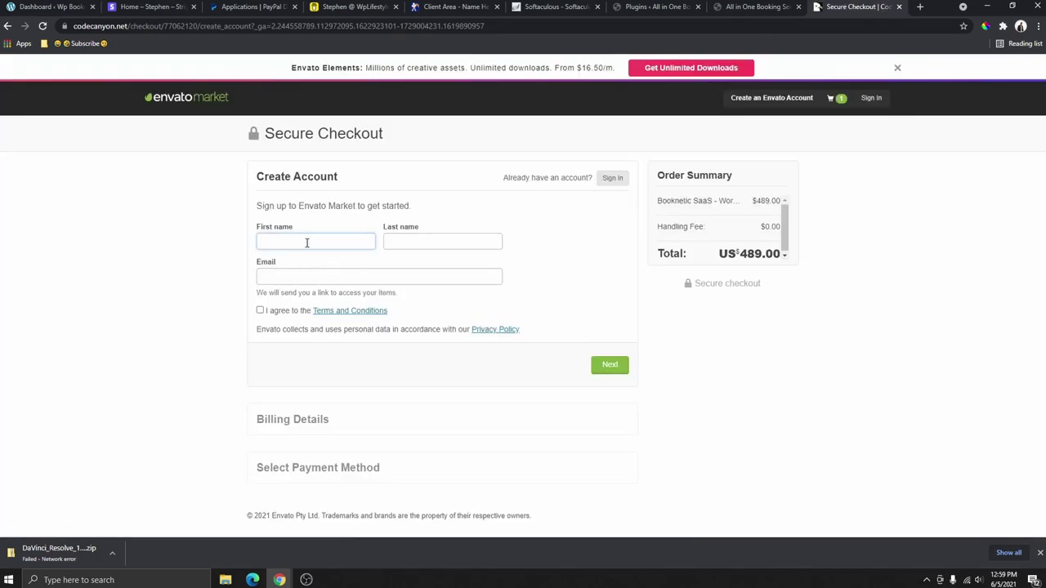
# Step: Sign in with the Envato account credentials and open the account's Downloads page
pyautogui.click(338, 280)
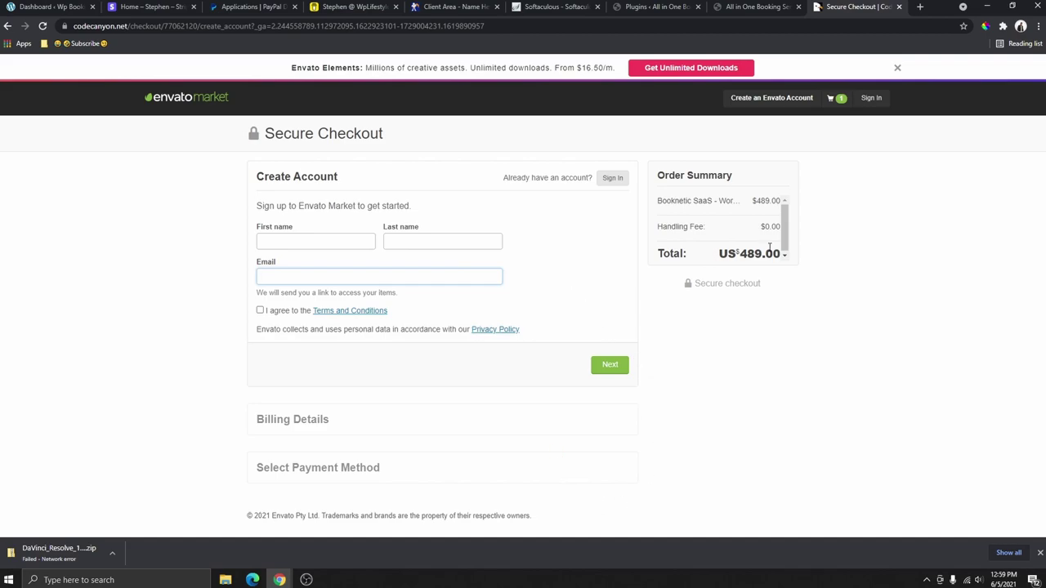
pyautogui.click(868, 99)
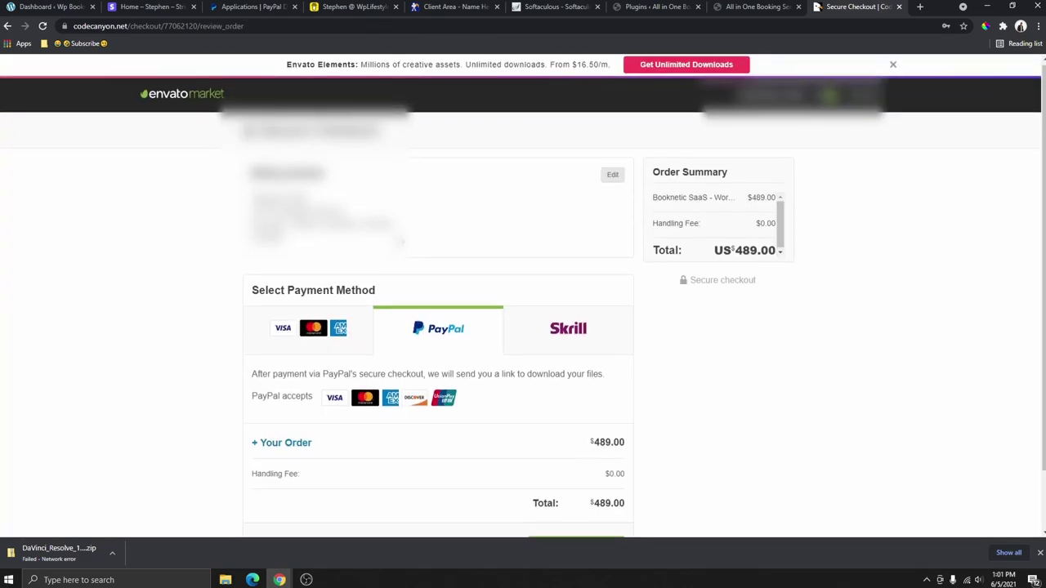
pyautogui.scroll(-1, 465, 217)
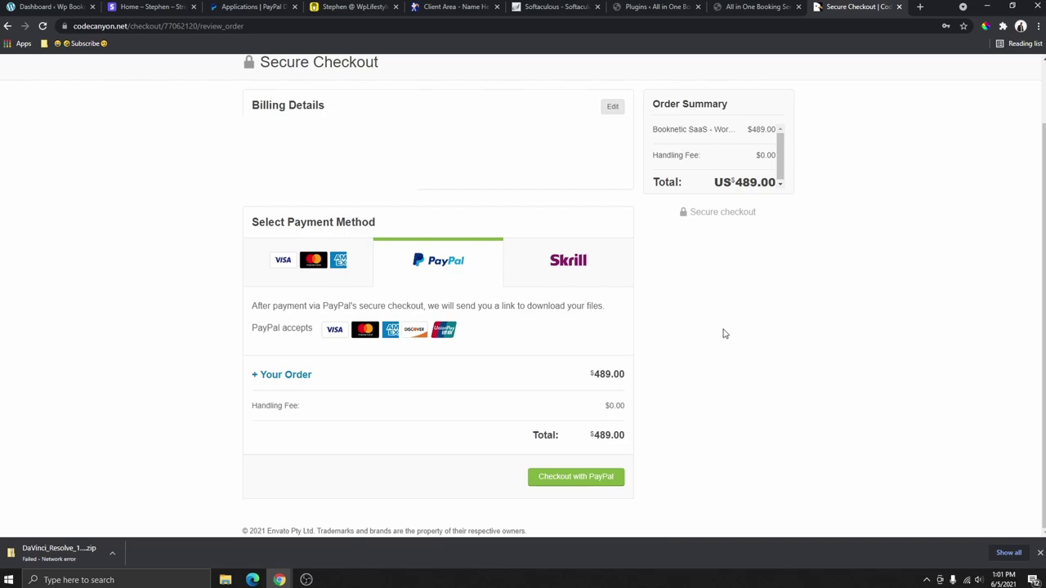
pyautogui.scroll(1, 713, 350)
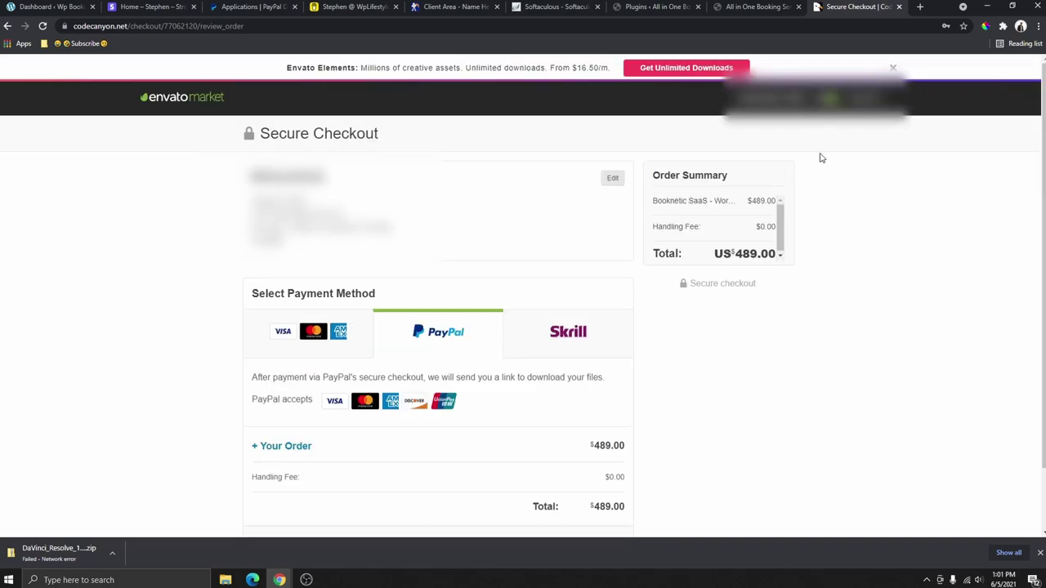
pyautogui.moveTo(788, 110)
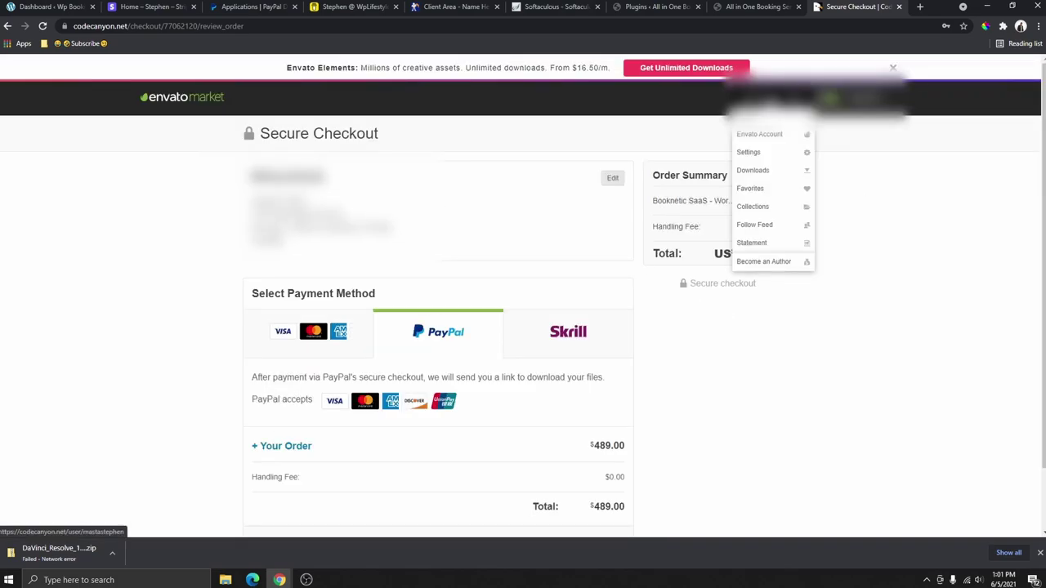
pyautogui.click(753, 170)
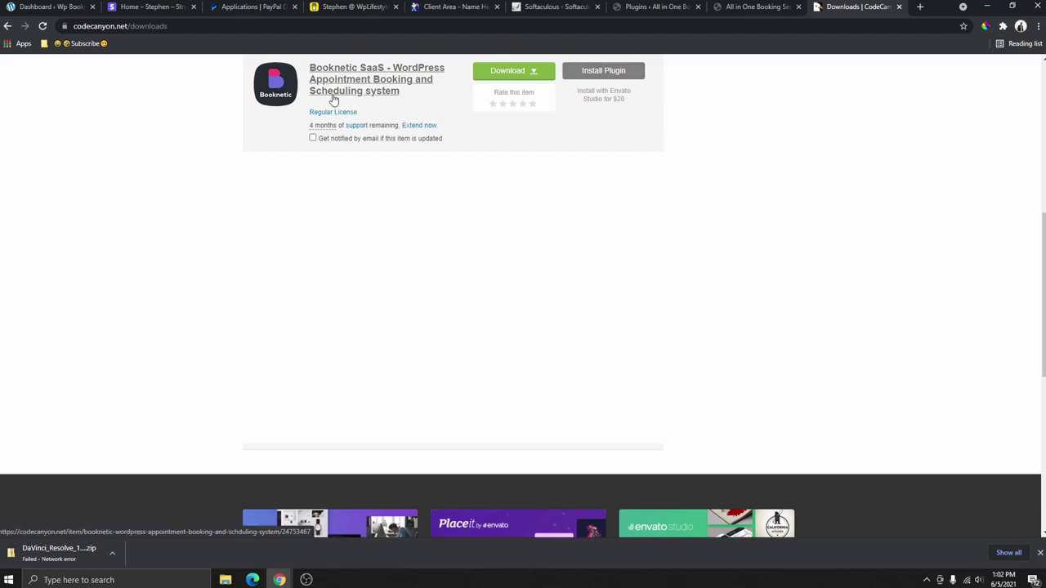
# Step: Download Booknetic SaaS's installable WordPress file and its license certificate PDF
pyautogui.click(505, 75)
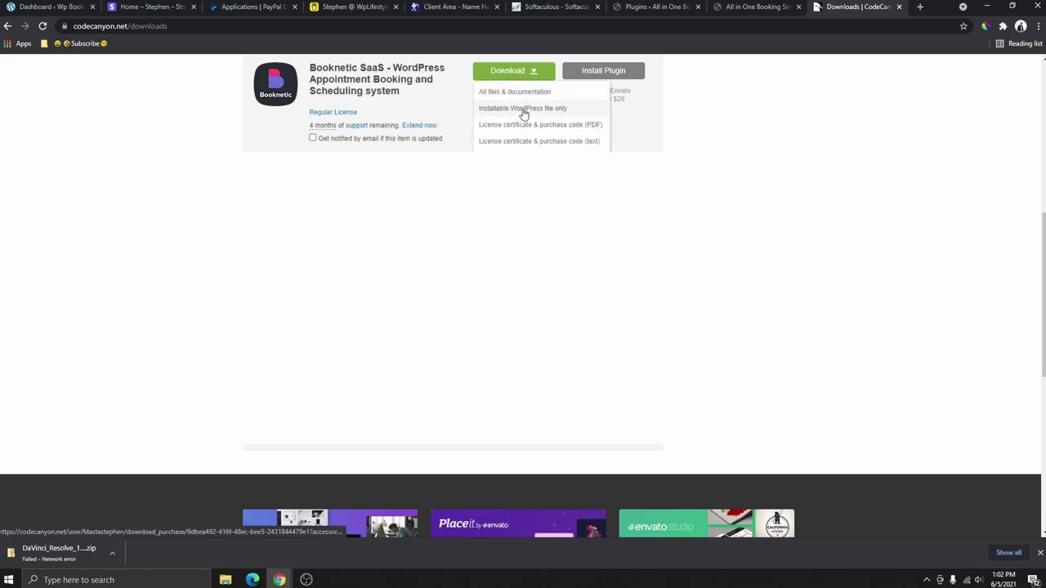
pyautogui.click(523, 113)
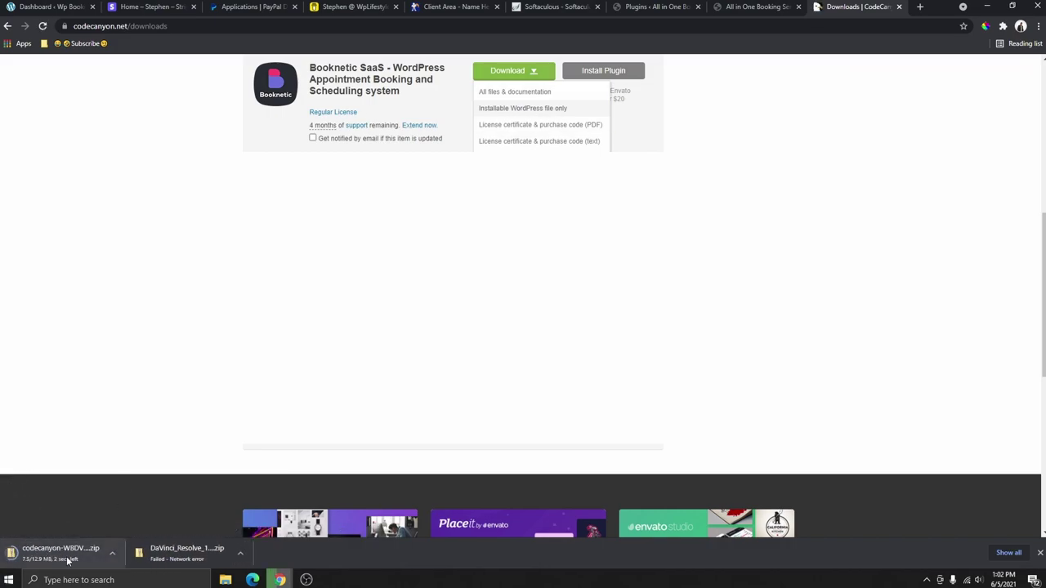
pyautogui.click(535, 128)
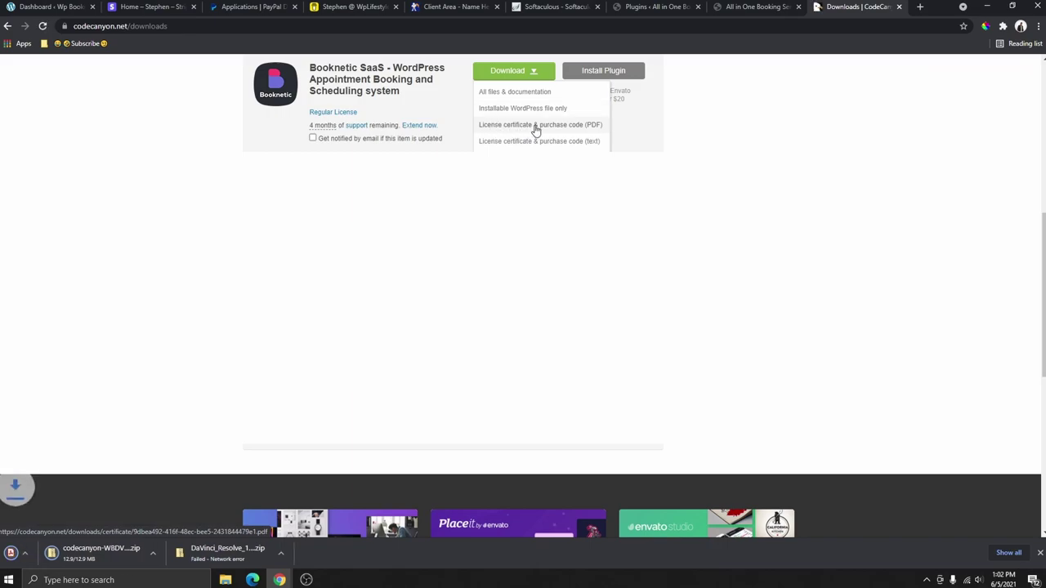
# Step: Copy the Item Purchase Code from the license PDF, then close it and return to Plugins
pyautogui.click(57, 554)
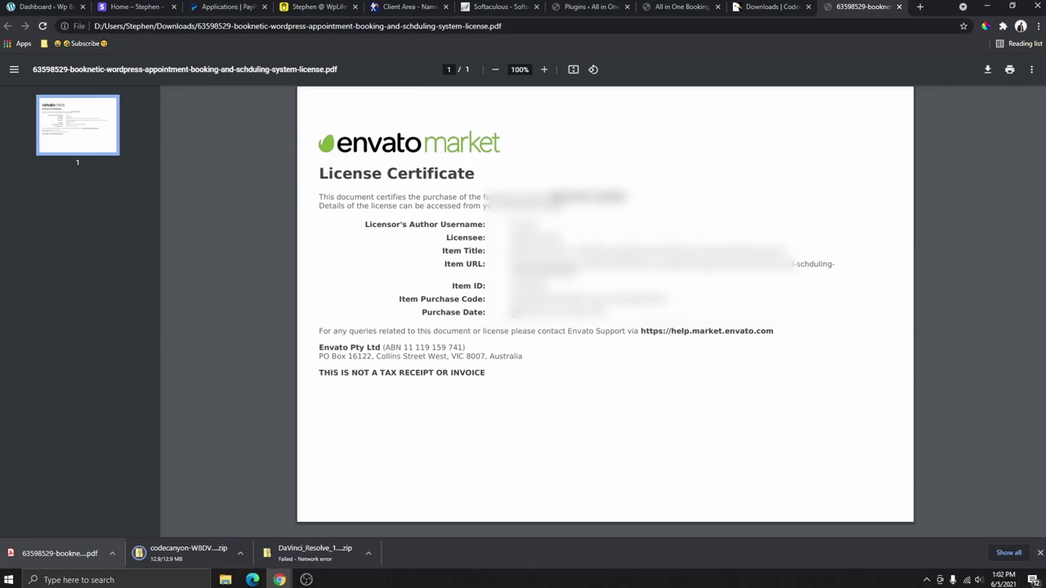
pyautogui.moveTo(510, 299); pyautogui.dragTo(668, 300)
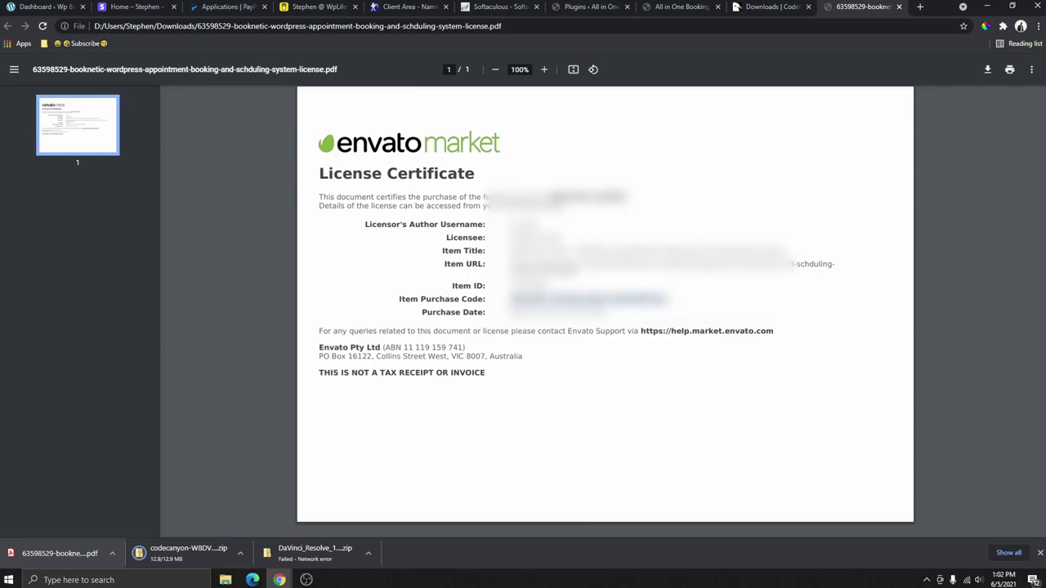
pyautogui.rightClick(599, 295)
pyautogui.press('Escape')
pyautogui.moveTo(511, 299); pyautogui.dragTo(668, 300)
pyautogui.rightClick(612, 290)
pyautogui.press('Escape')
pyautogui.click(899, 6)
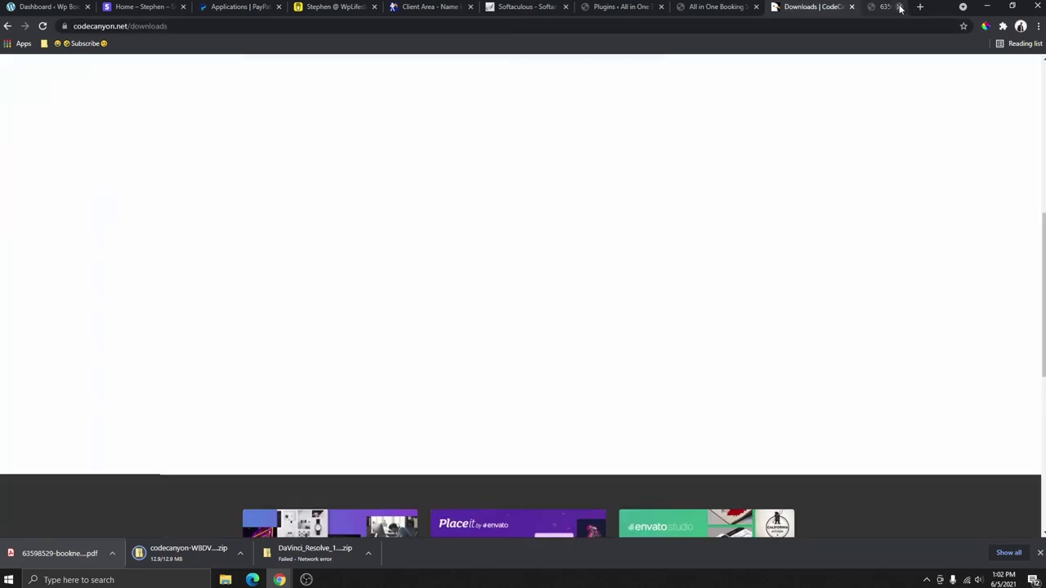
pyautogui.click(658, 7)
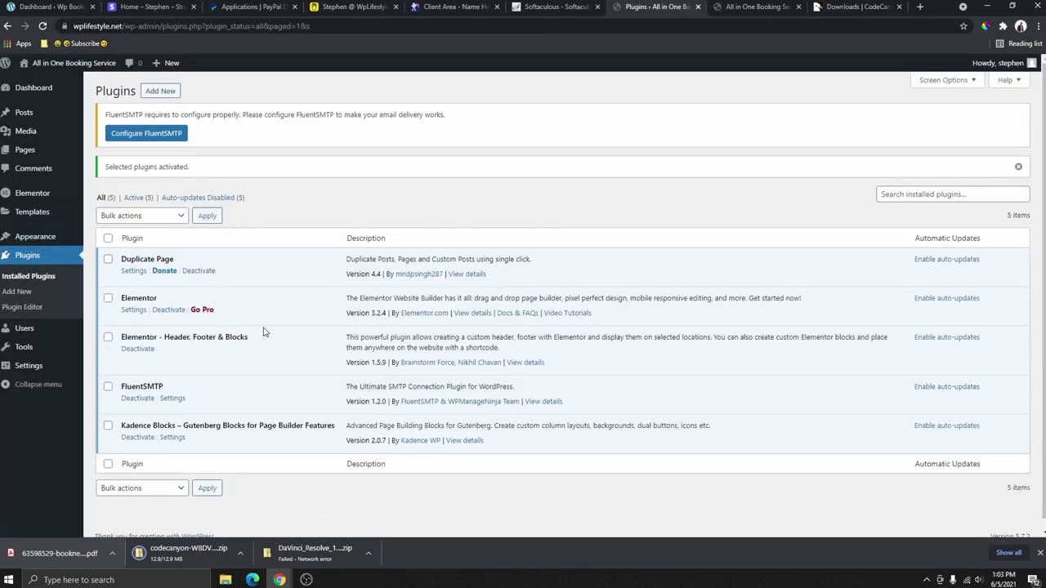
# Step: Upload and install the CodeCanyon plugin zip, then go back to retry after the expired-link error
pyautogui.click(160, 91)
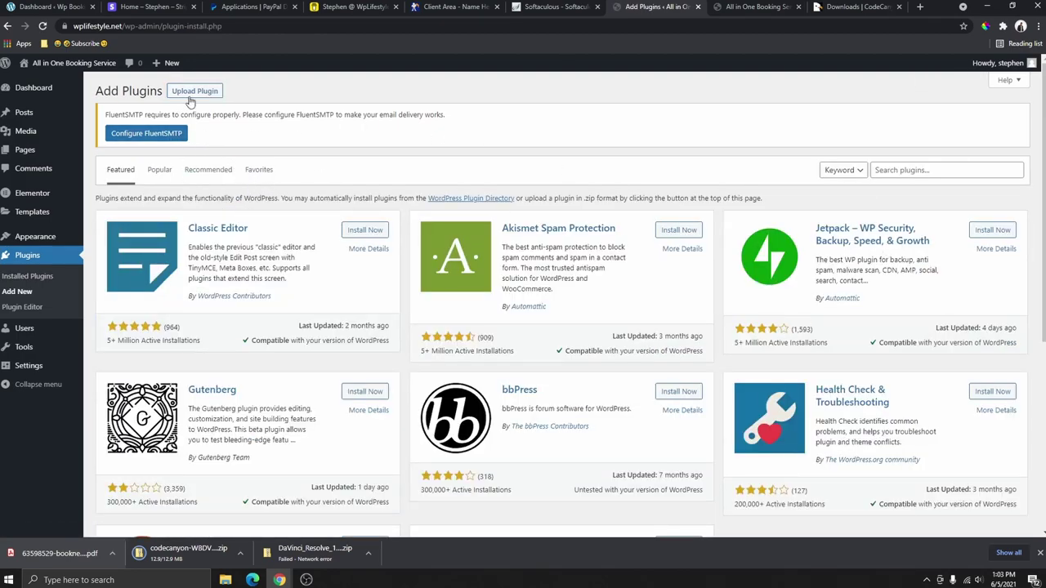
pyautogui.click(193, 92)
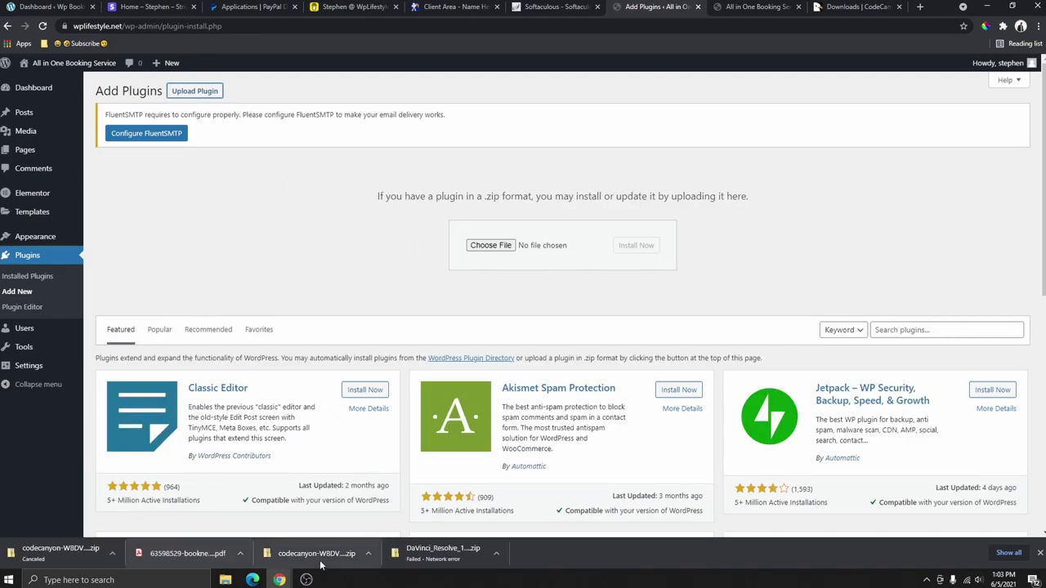
pyautogui.moveTo(317, 553); pyautogui.dragTo(491, 246)
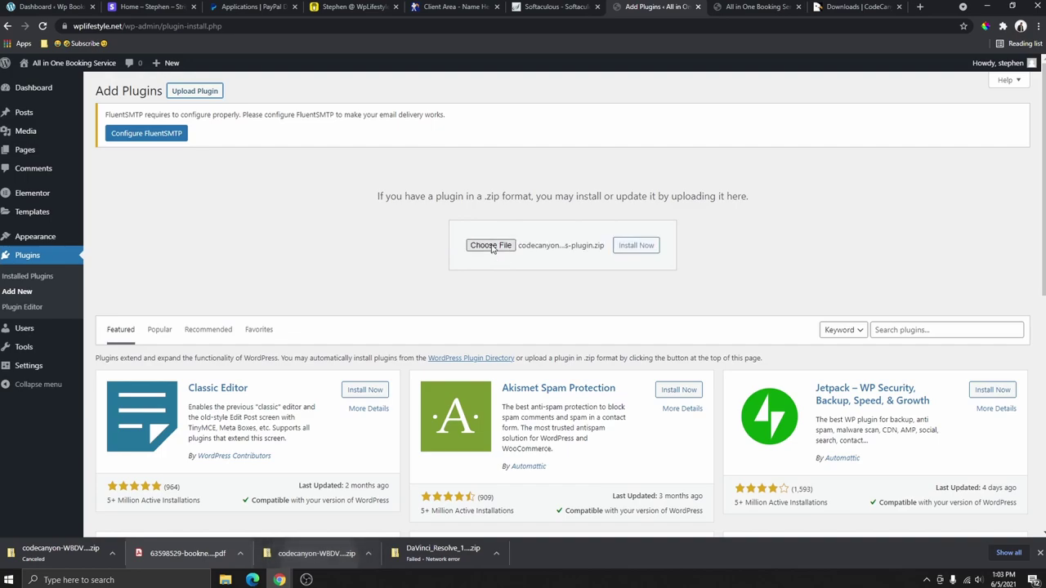
pyautogui.click(637, 246)
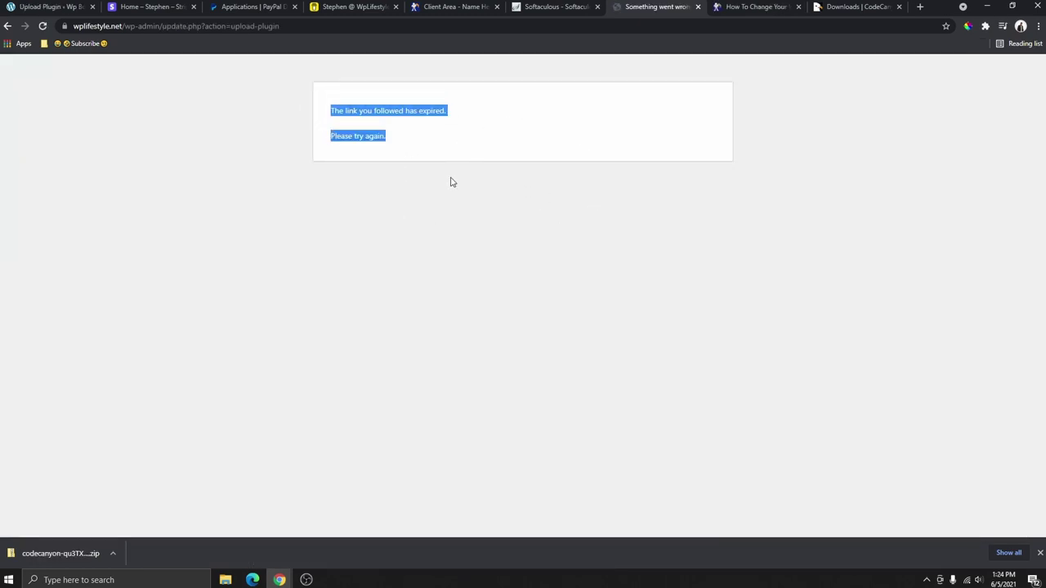
pyautogui.click(407, 157)
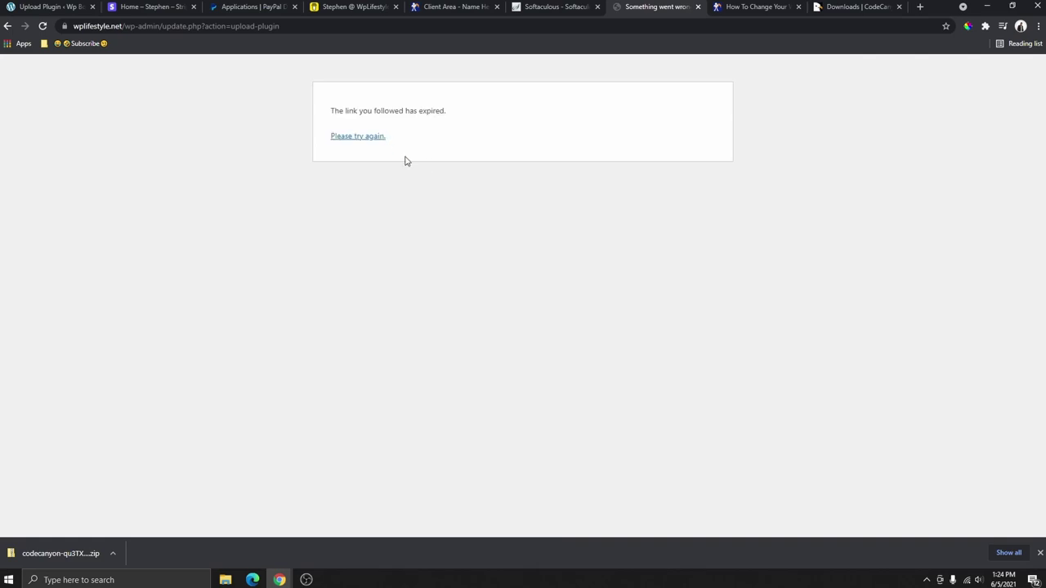
pyautogui.moveTo(400, 139); pyautogui.dragTo(319, 100)
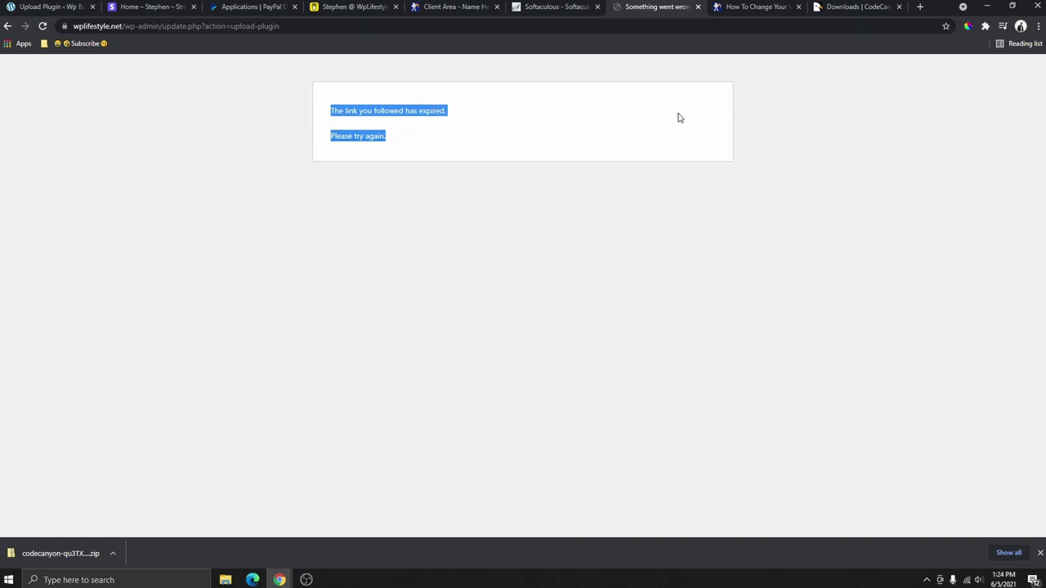
pyautogui.click(361, 138)
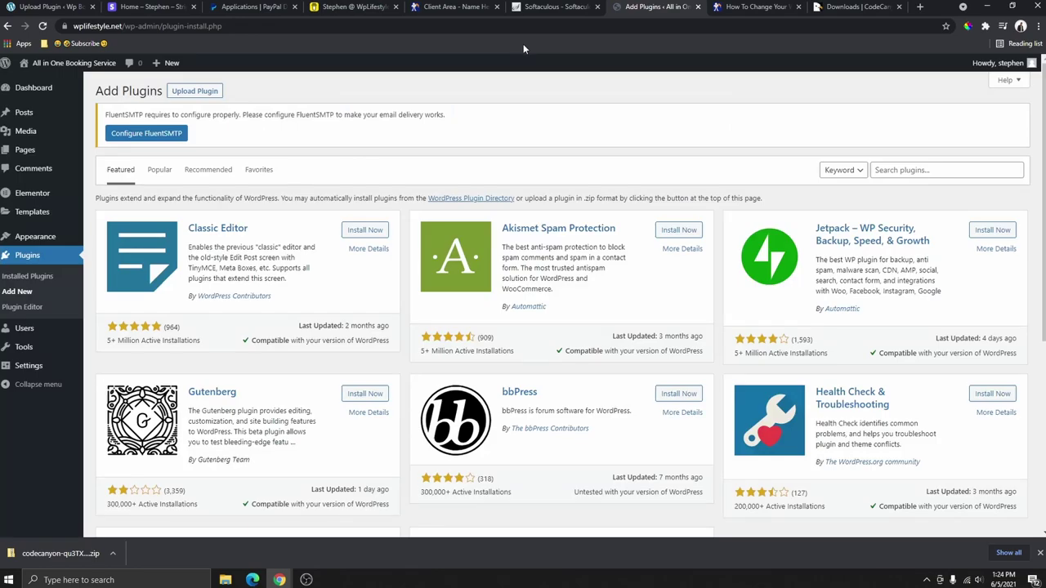
# Step: From NameHero's products and services, log into cPanel for the wplifestyle.net Turbo Cloud account
pyautogui.click(446, 8)
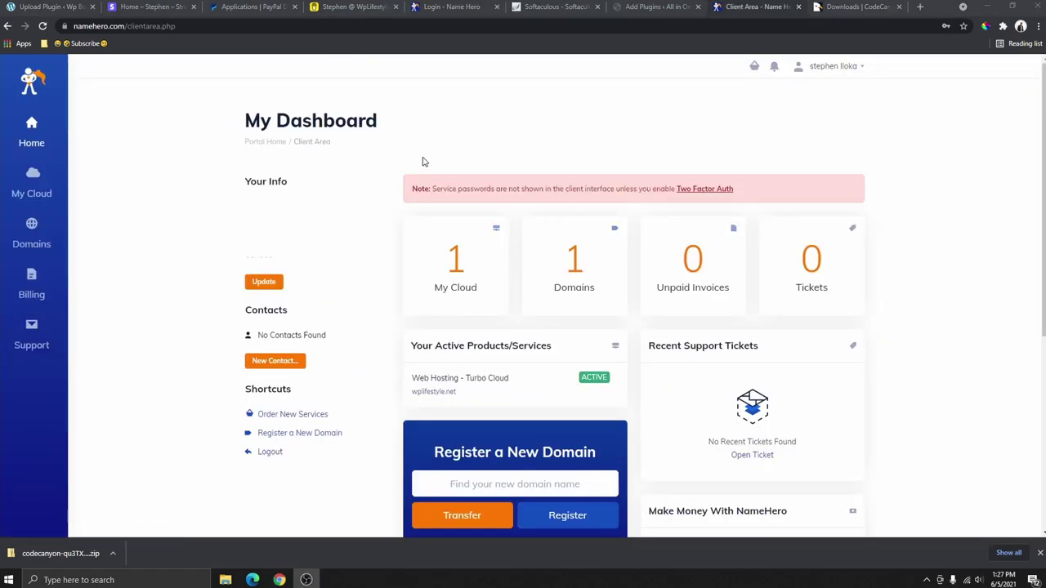
pyautogui.scroll(-3, 377, 185)
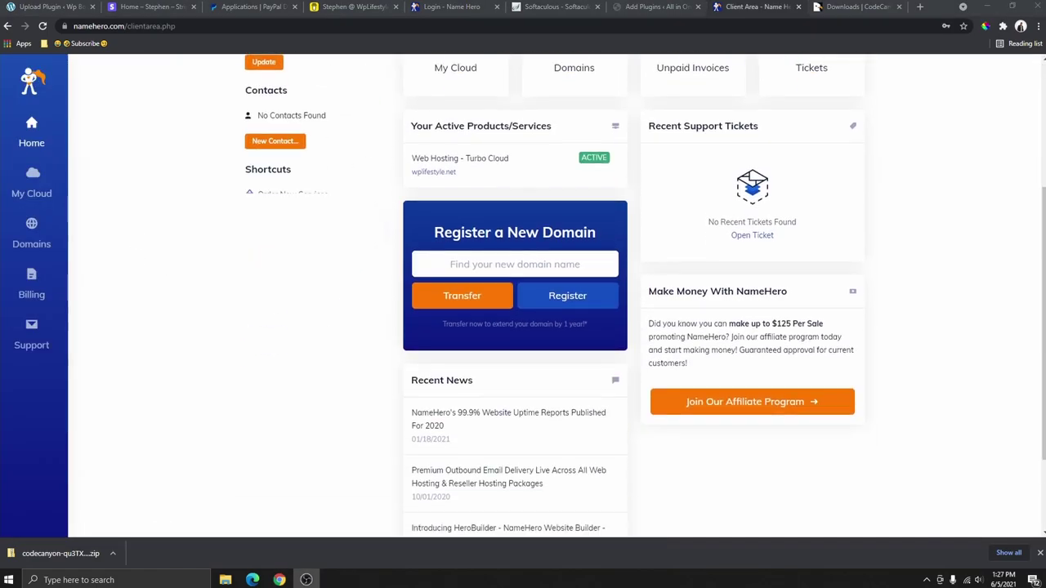
pyautogui.scroll(3, 519, 228)
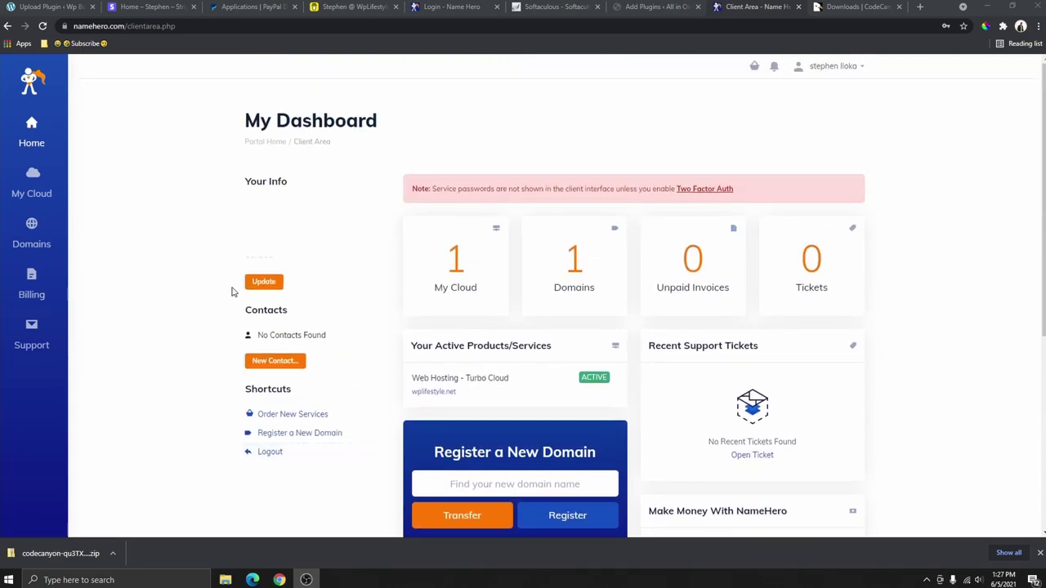
pyautogui.click(464, 281)
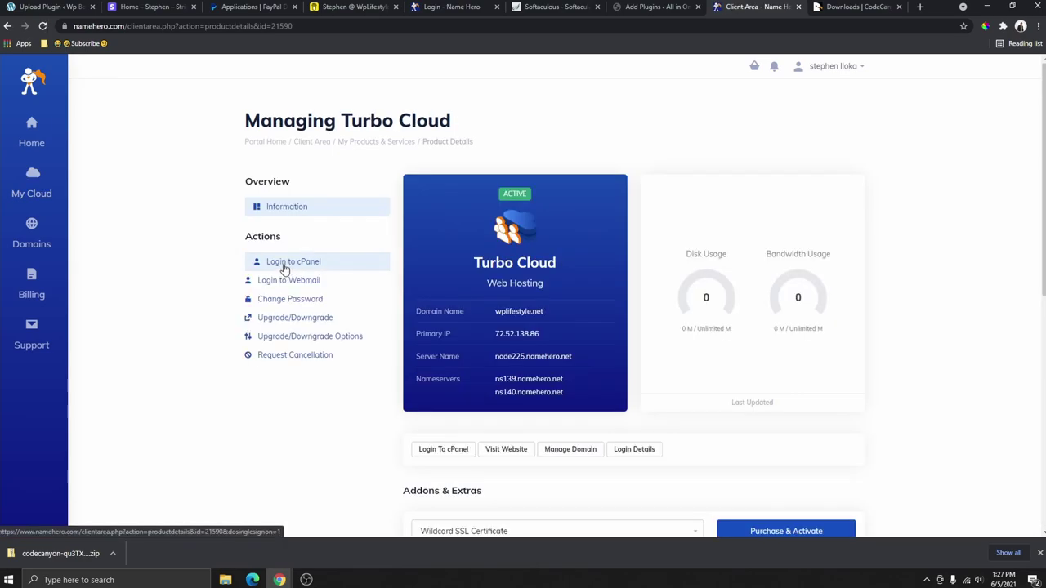
pyautogui.click(284, 268)
pyautogui.scroll(2, 219, 164)
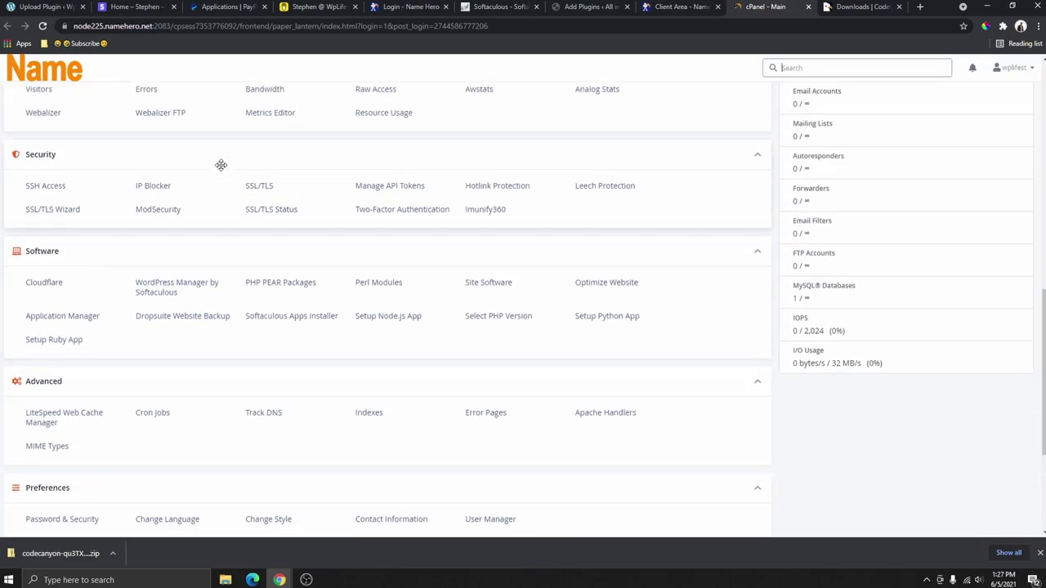
pyautogui.scroll(-2, 213, 182)
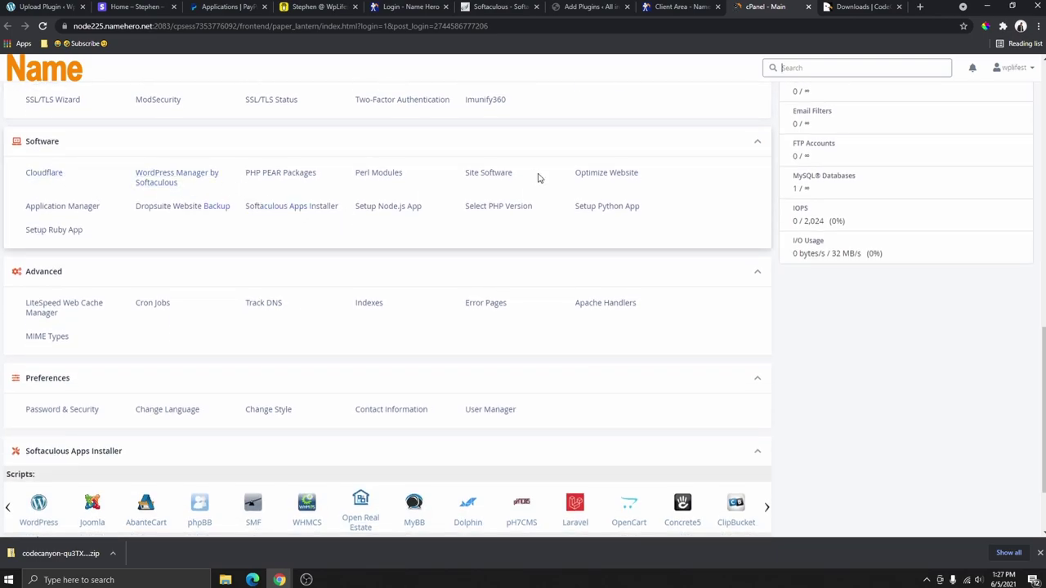
# Step: Open Select PHP Version in cPanel and keep PHP at version 7.3
pyautogui.click(490, 209)
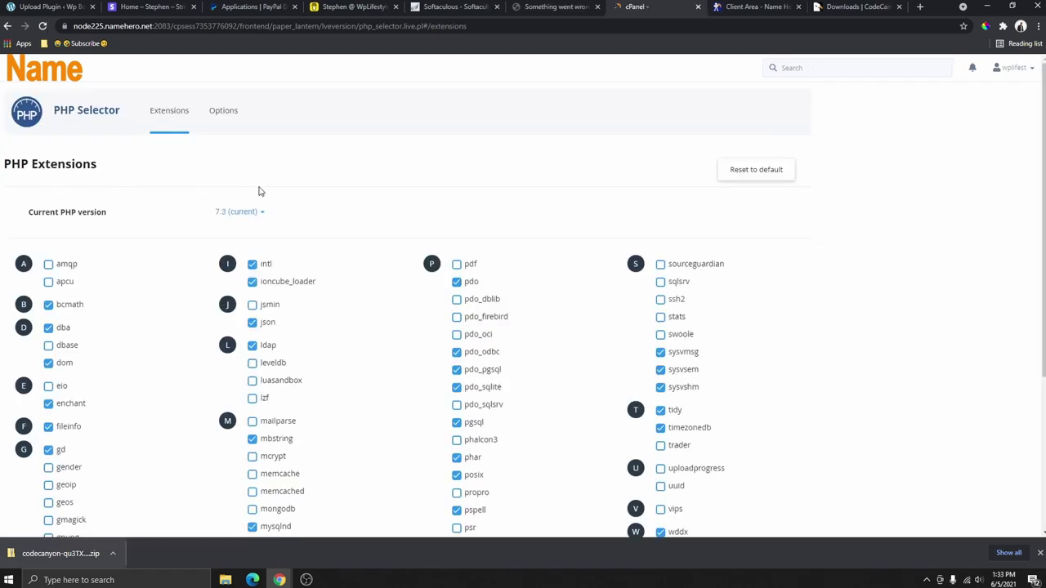
pyautogui.scroll(-4, 367, 397)
pyautogui.scroll(4, 317, 358)
pyautogui.click(239, 214)
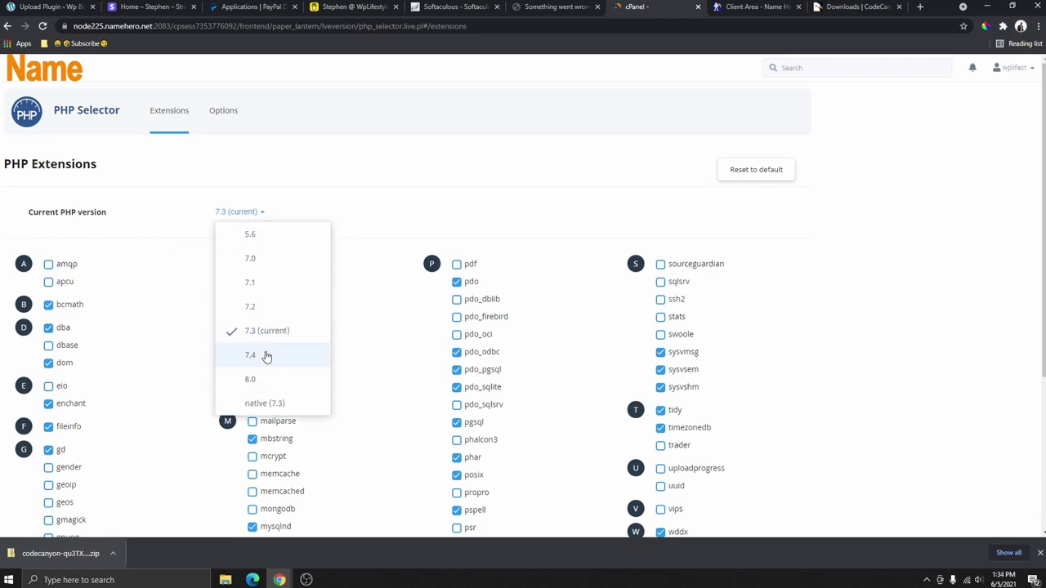
pyautogui.click(282, 212)
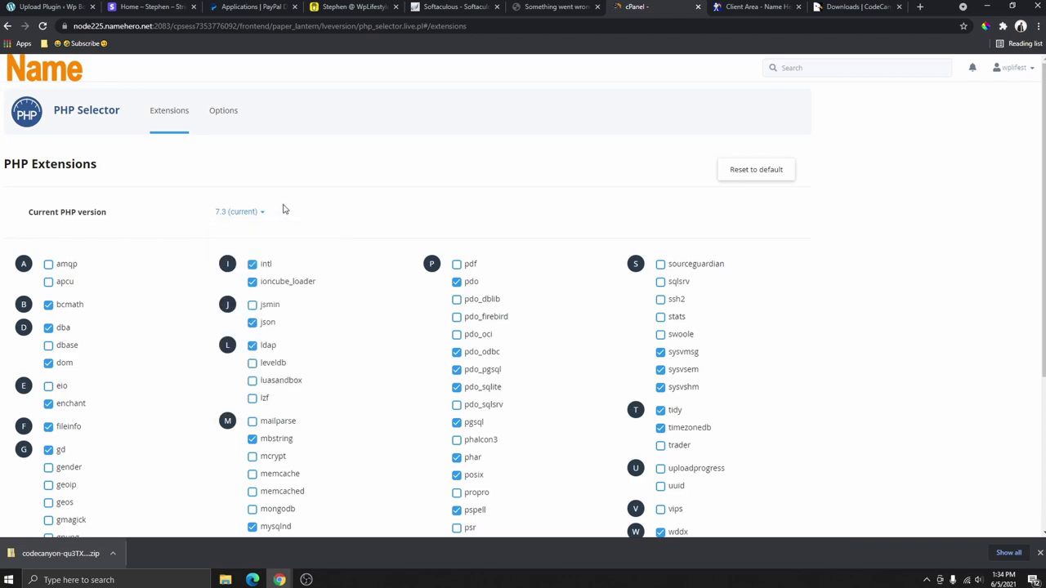
# Step: In PHP Options, set memory_limit 256M, post_max_size 128M and upload_max_filesize 256M
pyautogui.click(222, 114)
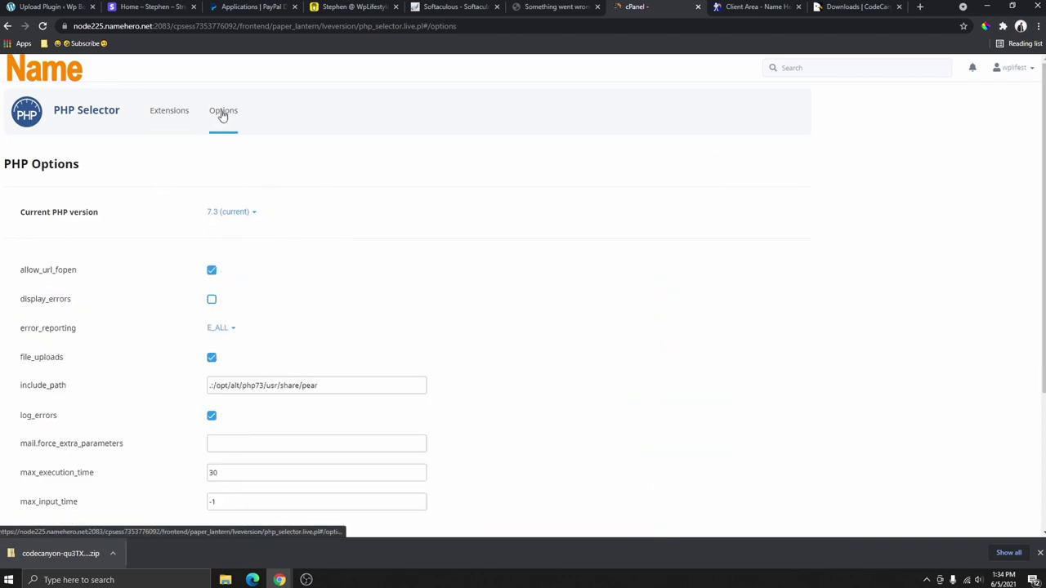
pyautogui.scroll(-3, 286, 205)
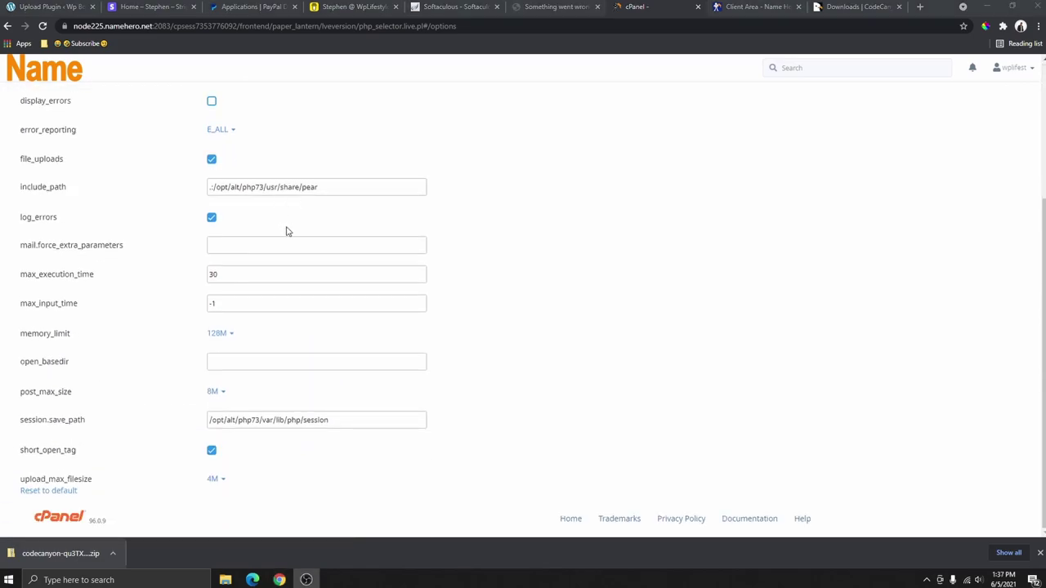
pyautogui.moveTo(232, 414)
pyautogui.scroll(2, 257, 338)
pyautogui.scroll(-2, 257, 351)
pyautogui.moveTo(153, 346)
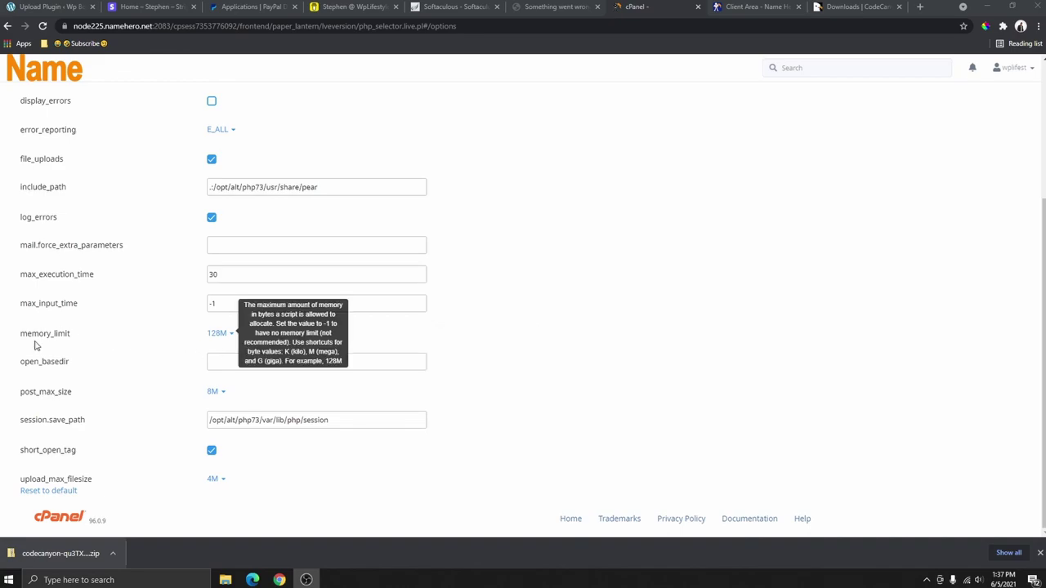
pyautogui.click(228, 335)
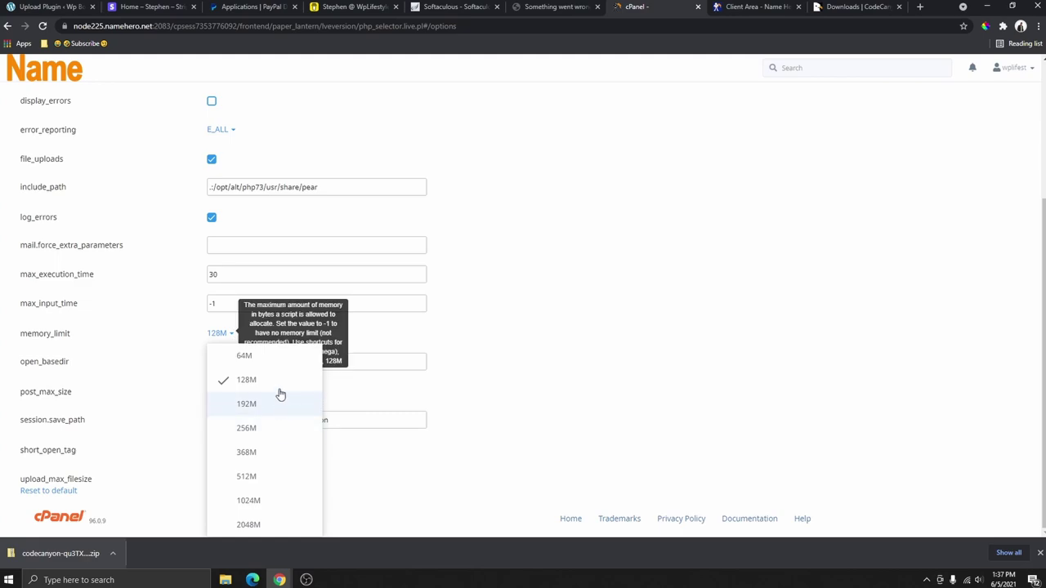
pyautogui.click(253, 429)
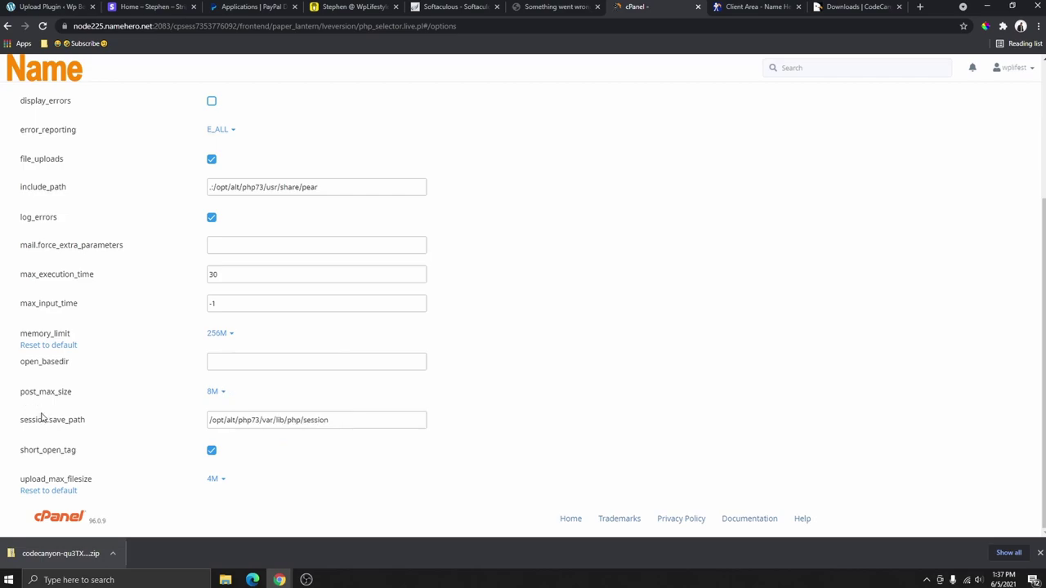
pyautogui.click(216, 393)
pyautogui.scroll(-2, 258, 460)
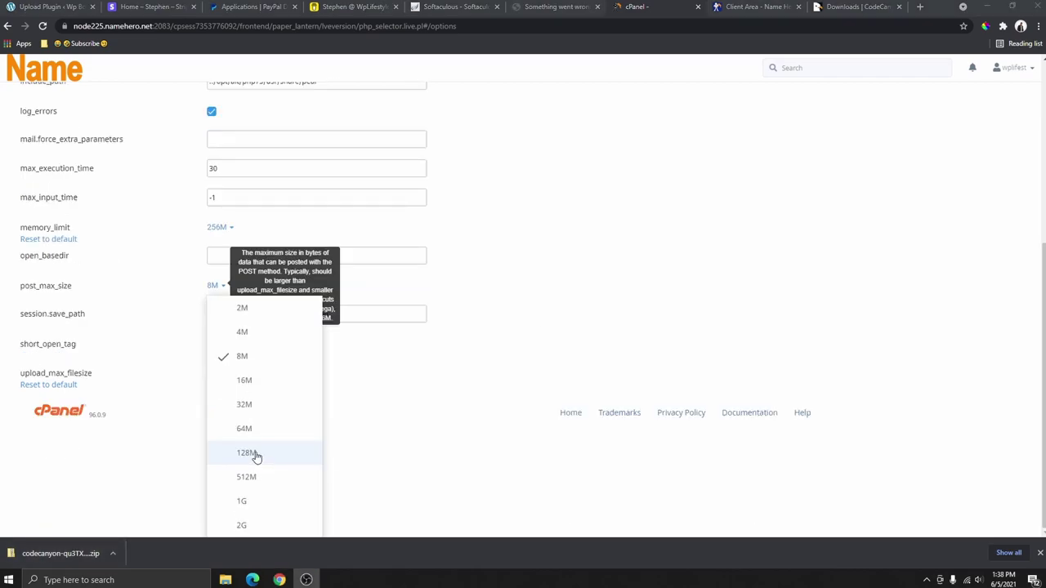
pyautogui.click(256, 456)
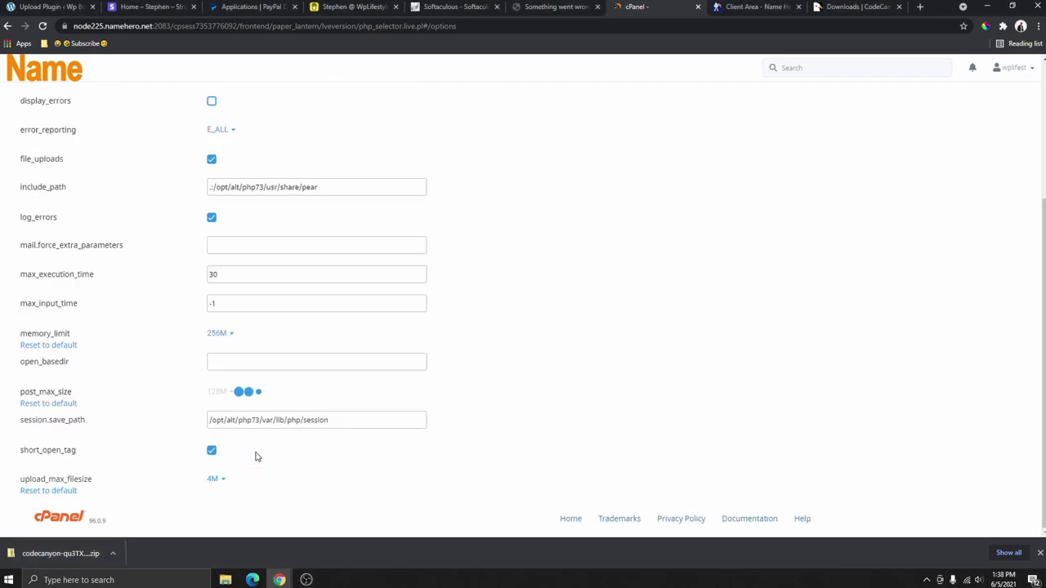
pyautogui.click(215, 479)
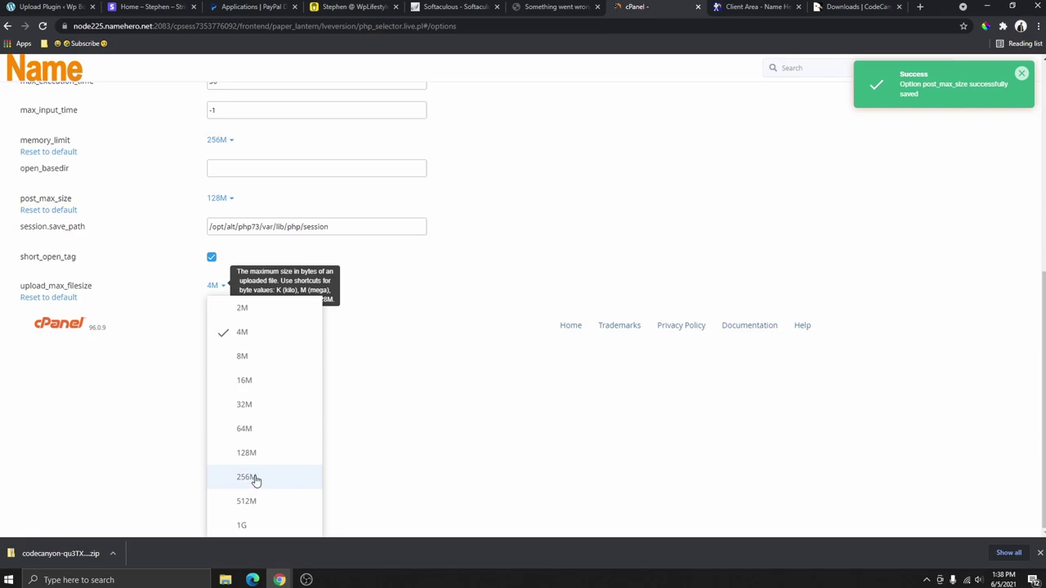
pyautogui.click(248, 481)
pyautogui.scroll(3, 275, 406)
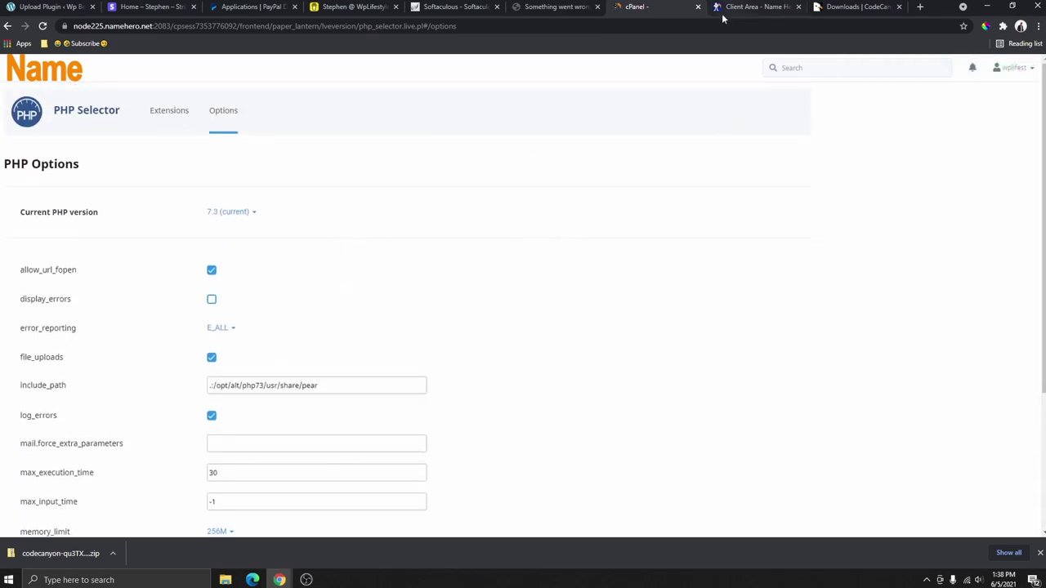
pyautogui.click(572, 9)
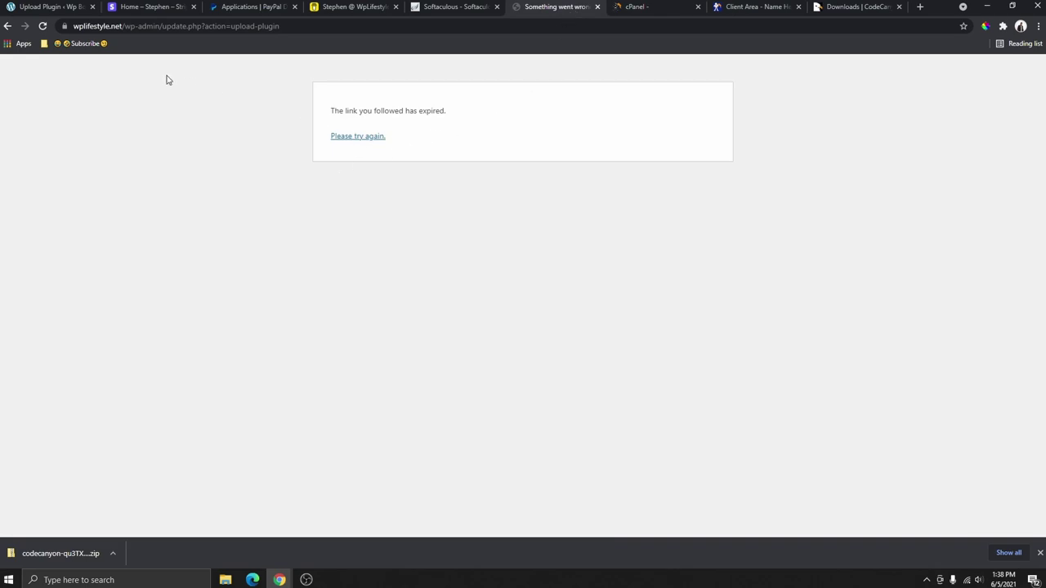
# Step: Re-upload the Booknetic plugin zip and install it, this time successfully
pyautogui.click(44, 26)
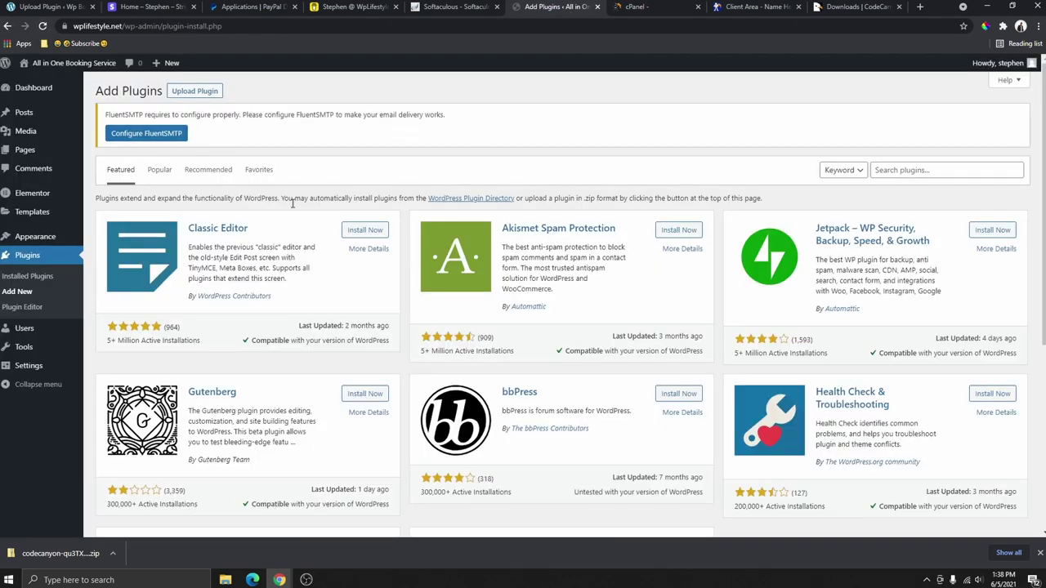
pyautogui.click(201, 90)
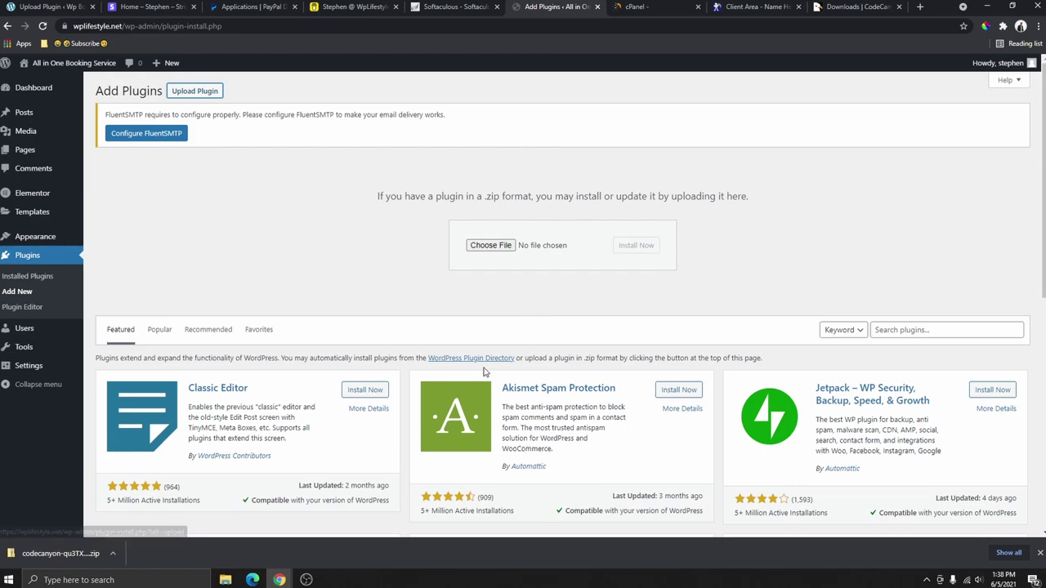
pyautogui.moveTo(73, 571); pyautogui.dragTo(501, 251)
pyautogui.click(632, 250)
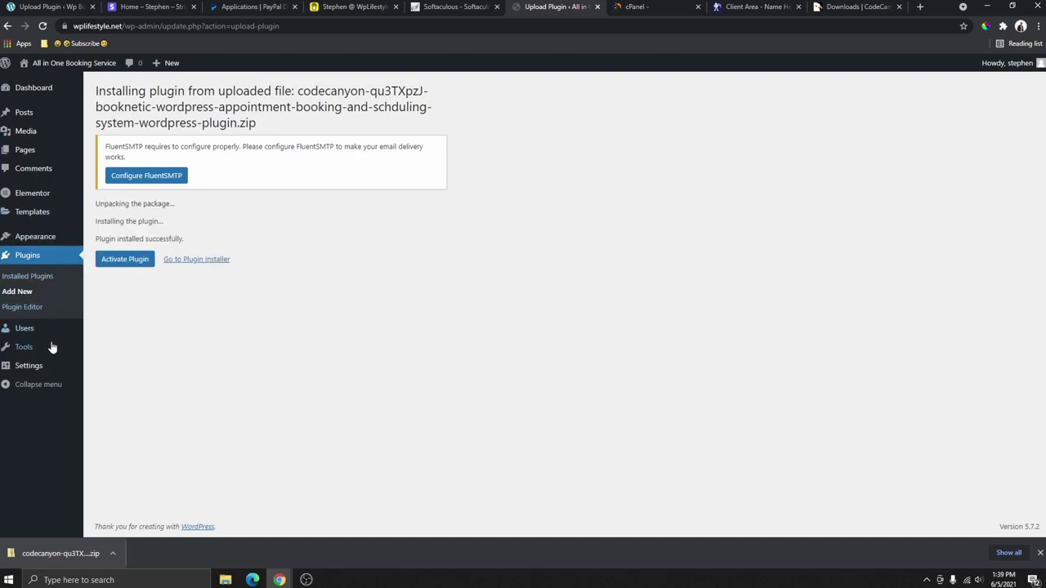
pyautogui.moveTo(56, 363)
pyautogui.click(637, 7)
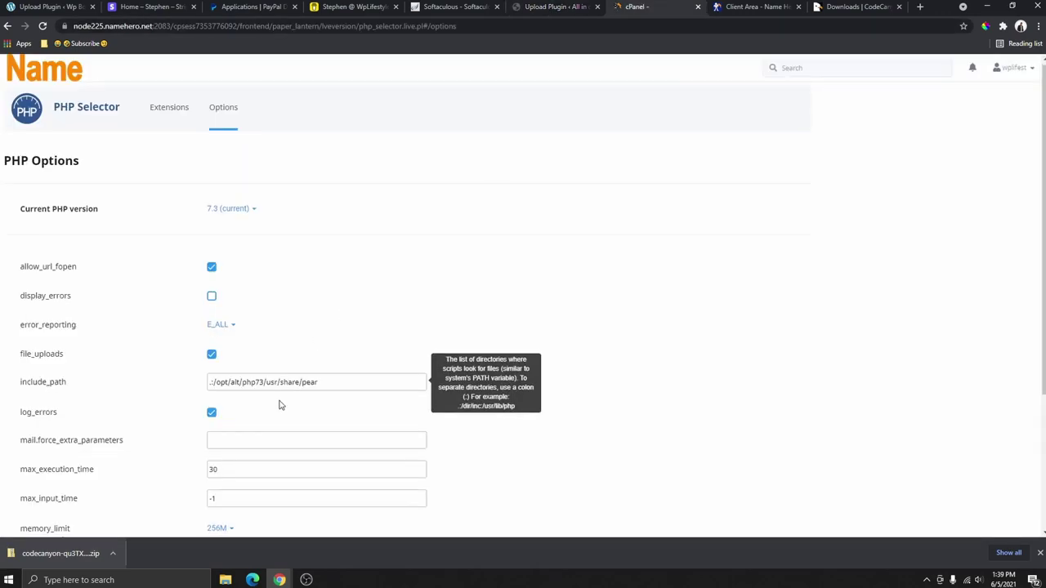
pyautogui.scroll(-3, 277, 392)
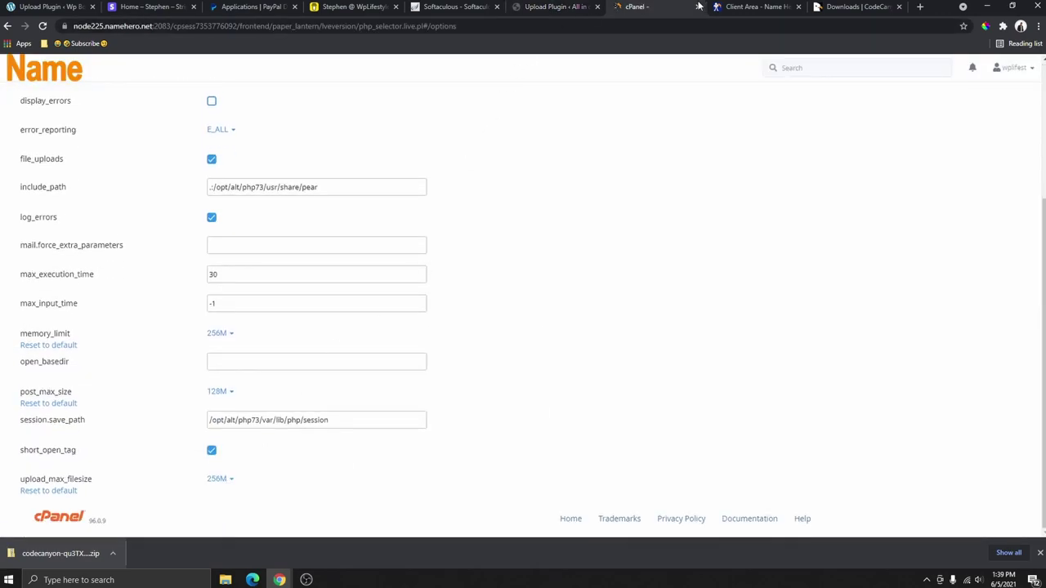
pyautogui.click(743, 7)
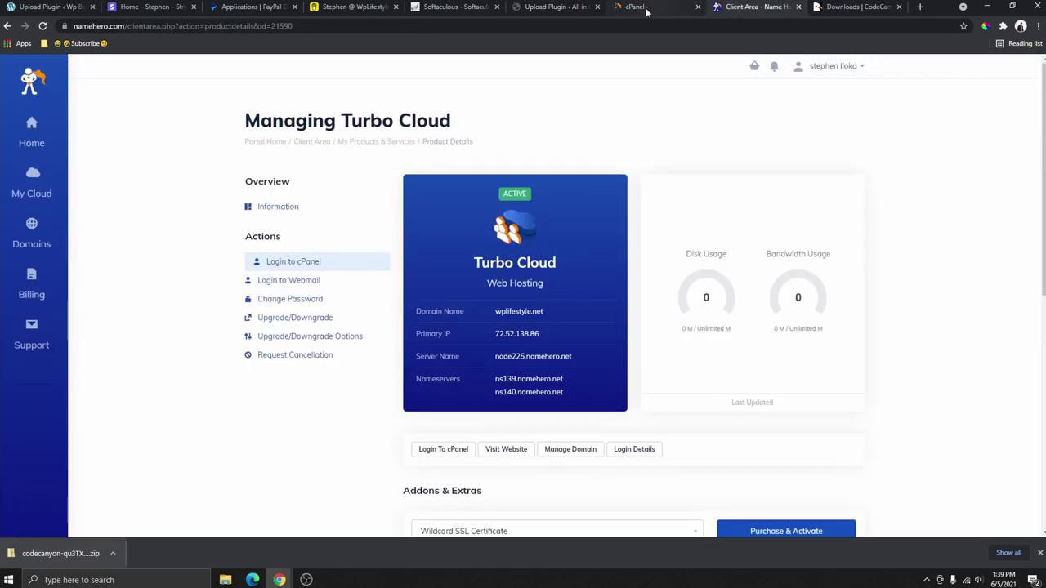
pyautogui.click(573, 8)
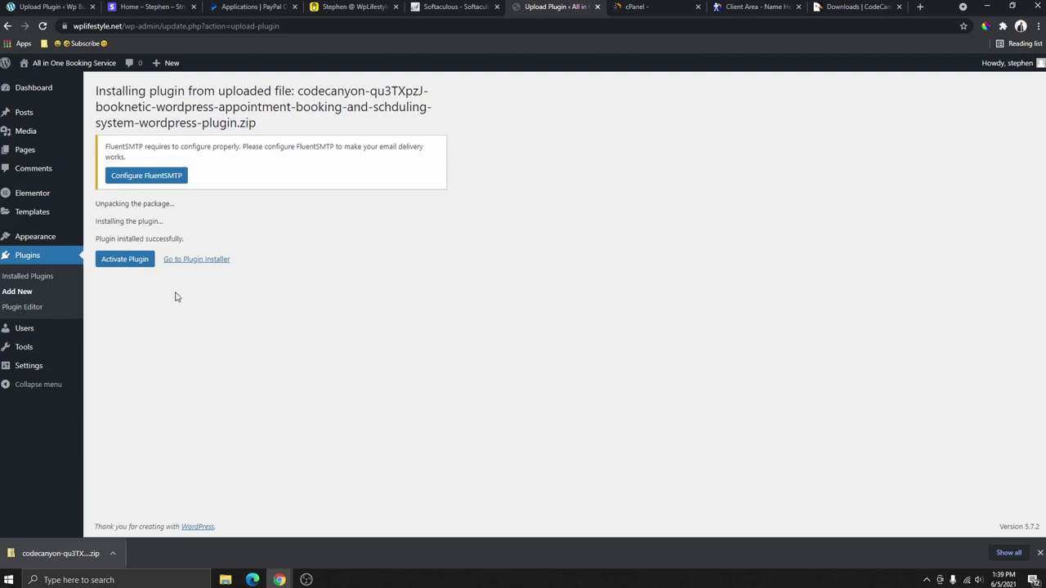
# Step: Activate Booknetic and run its installation with the pasted purchase code and 'From YouTube' as referral
pyautogui.click(125, 261)
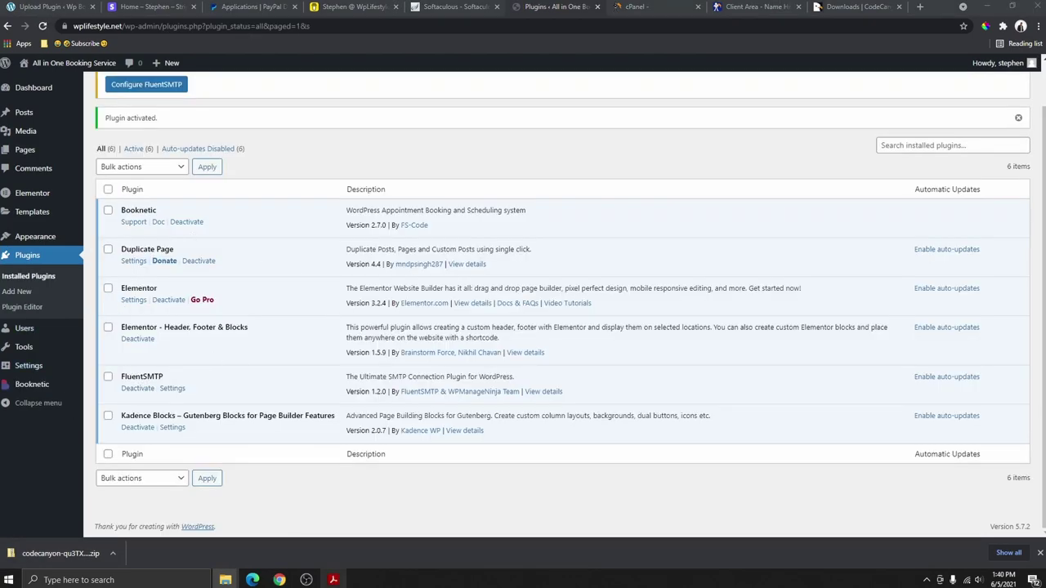
pyautogui.click(333, 580)
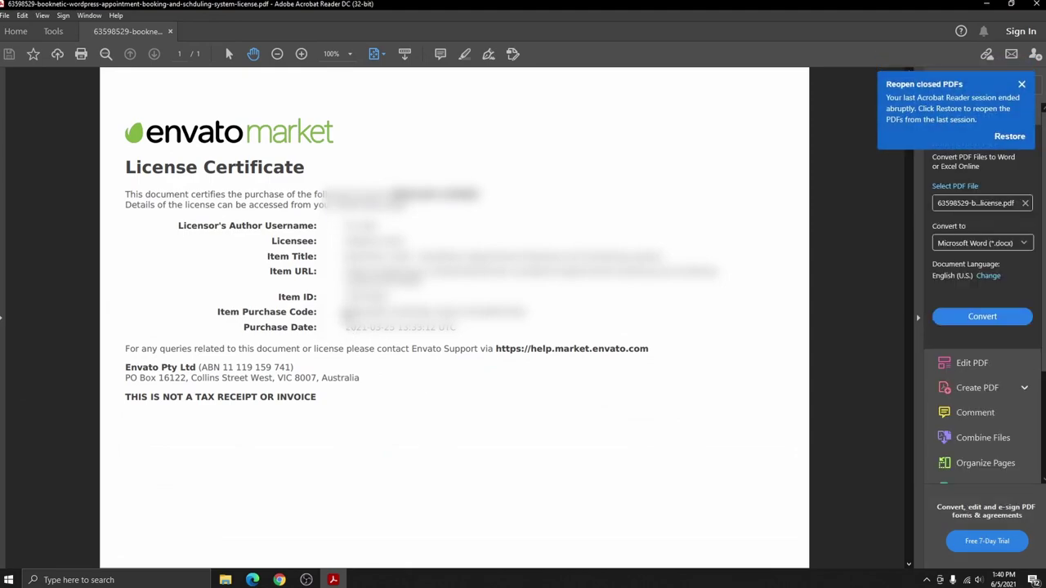
pyautogui.hotkey('alt', 'F4')
pyautogui.click(32, 381)
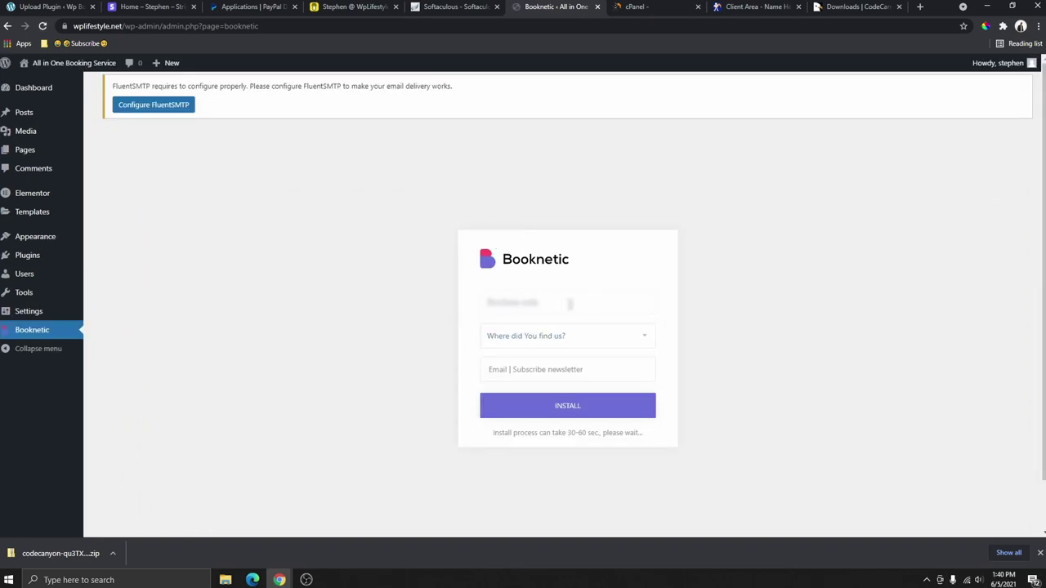
pyautogui.hotkey('ctrl', 'v')
pyautogui.click(581, 342)
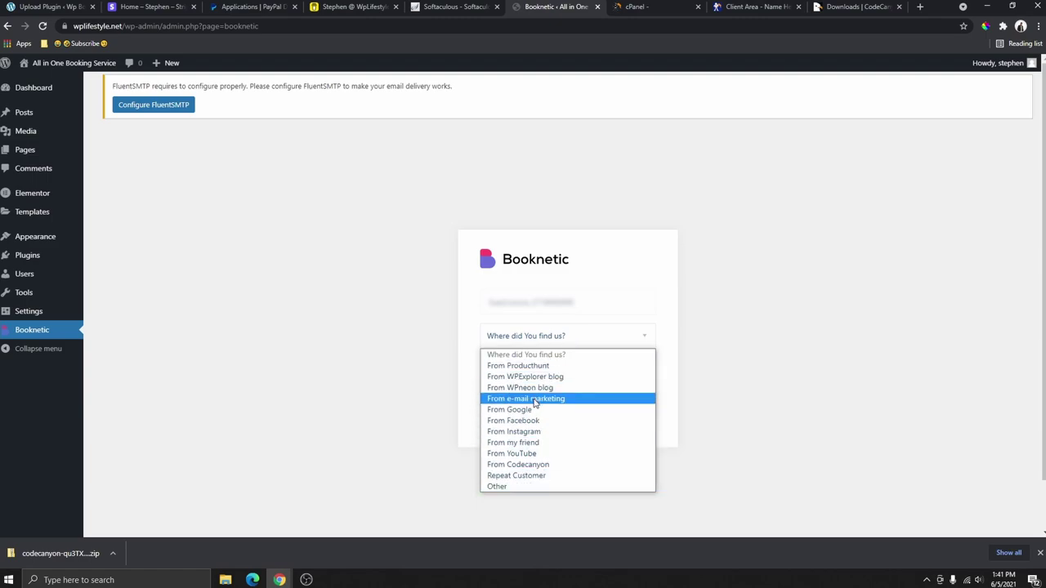
pyautogui.click(538, 455)
pyautogui.click(537, 372)
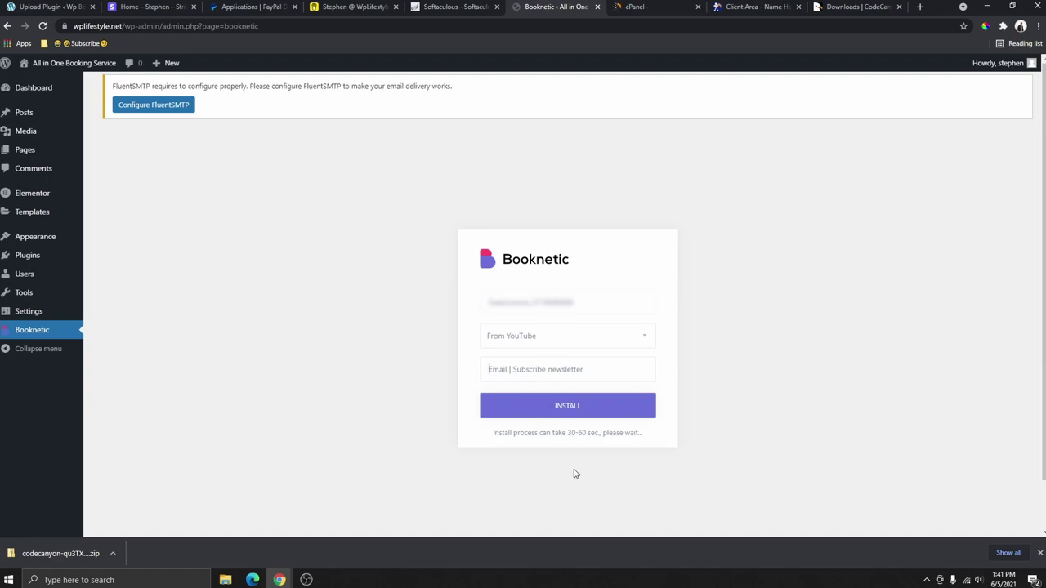
pyautogui.click(577, 409)
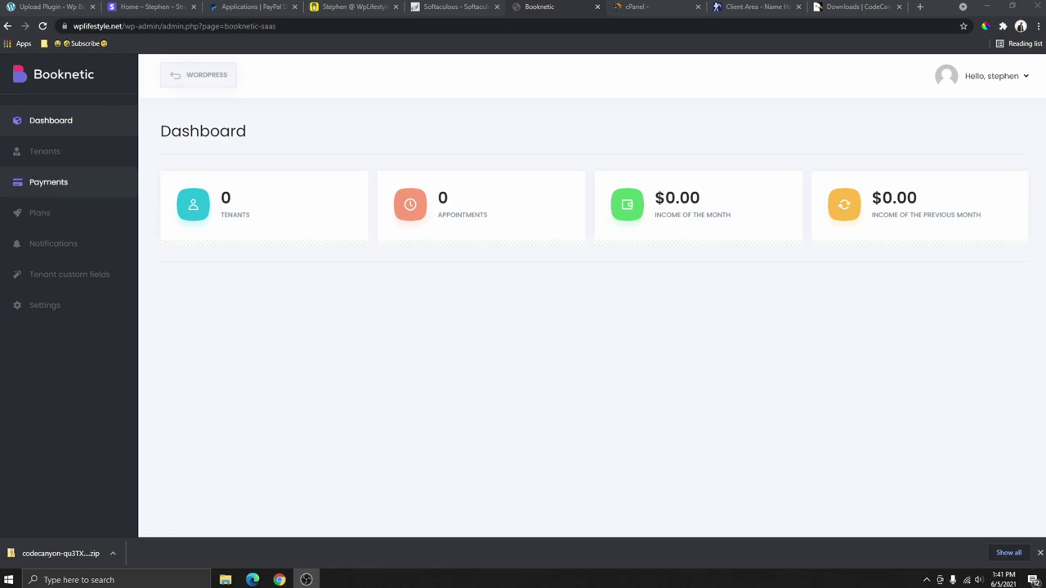
# Step: Open the live site from the admin dashboard in a new tab
pyautogui.click(188, 84)
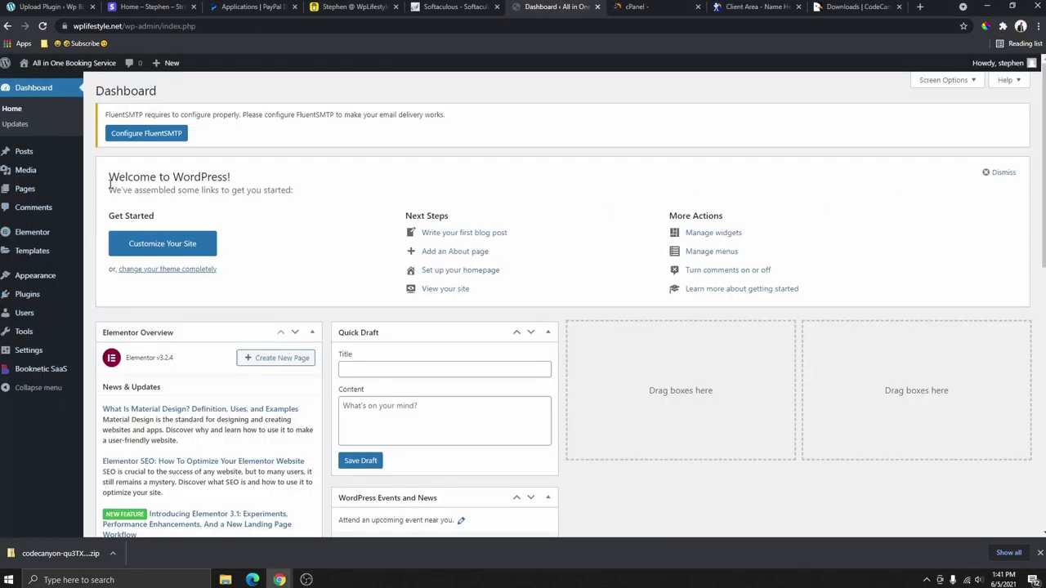
pyautogui.rightClick(43, 82)
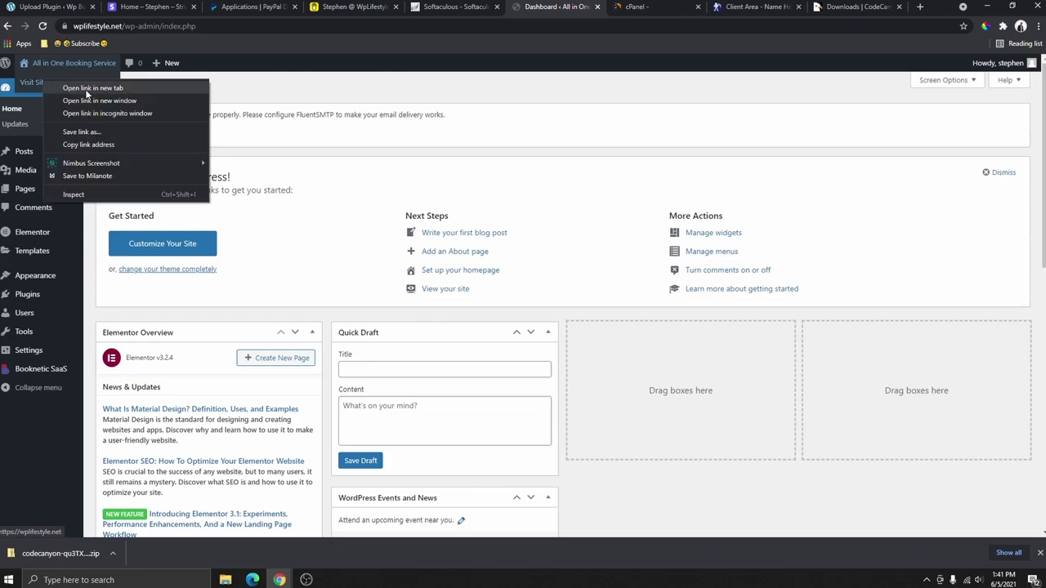
pyautogui.click(90, 90)
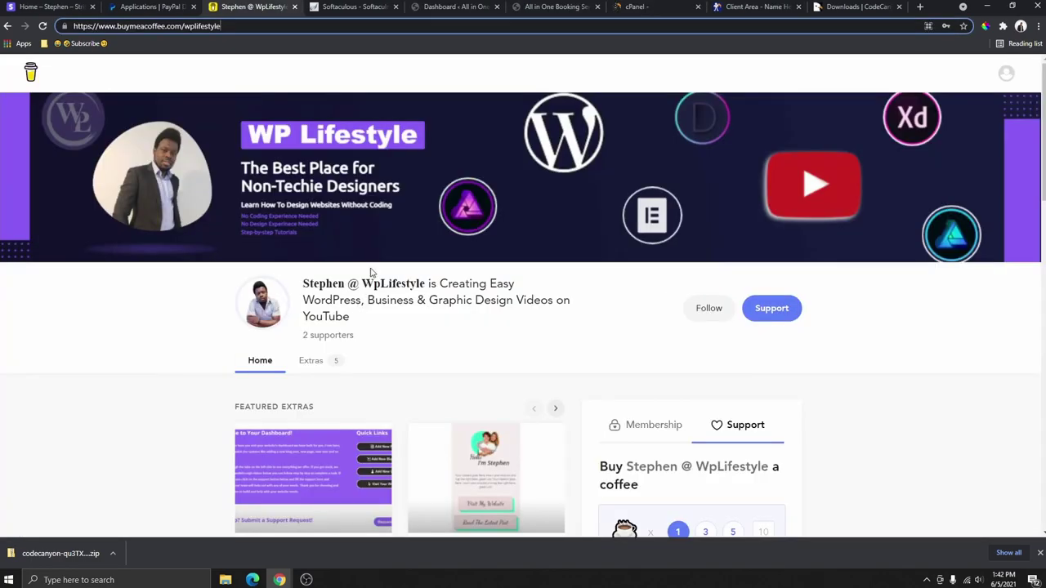
# Step: On the creator's Extras page, choose 'Get this!' for the Multi-Vendor Booking Website template
pyautogui.moveTo(236, 27); pyautogui.dragTo(77, 27)
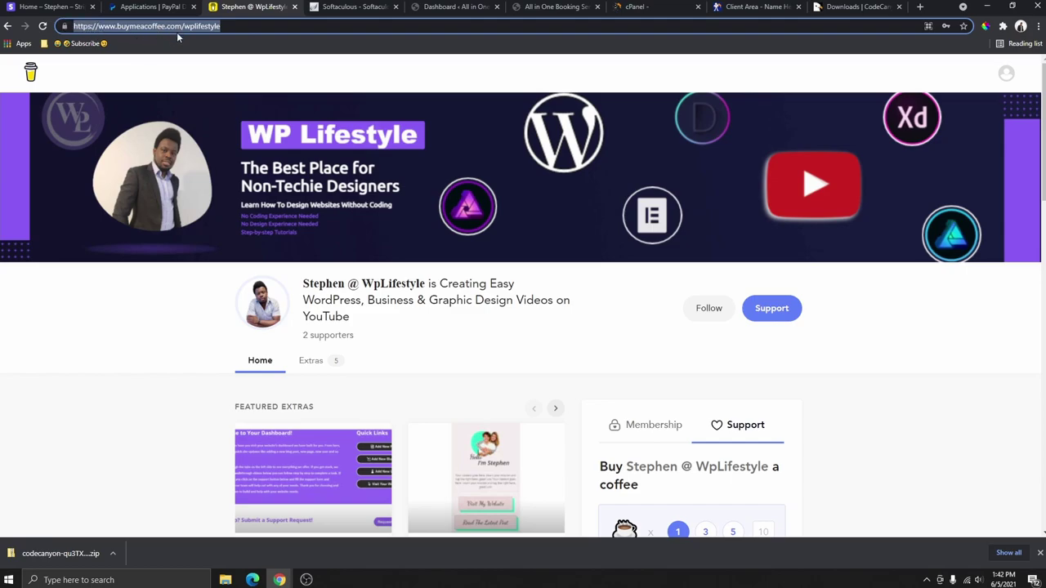
pyautogui.click(232, 26)
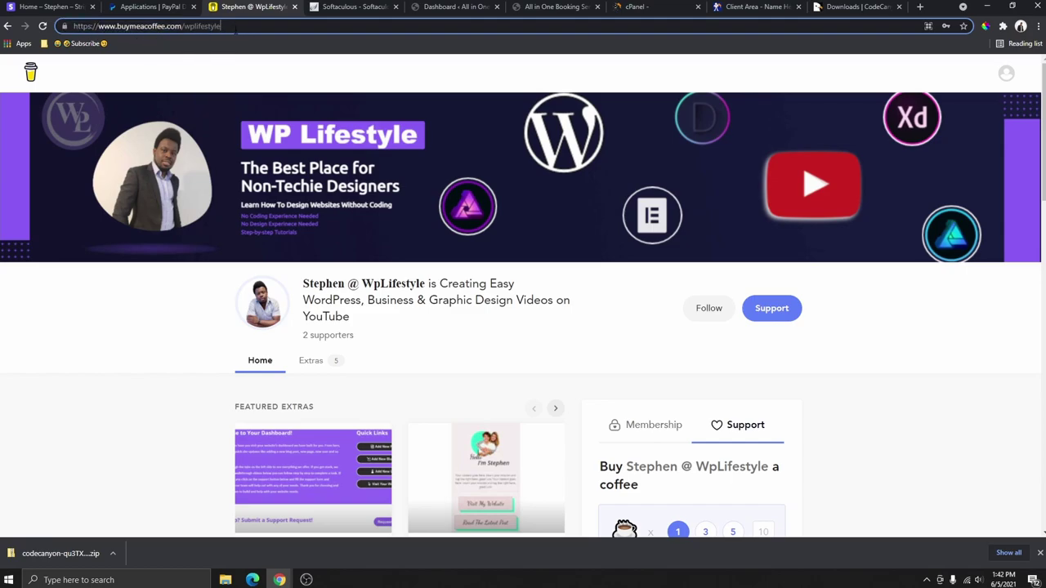
pyautogui.scroll(-3, 438, 270)
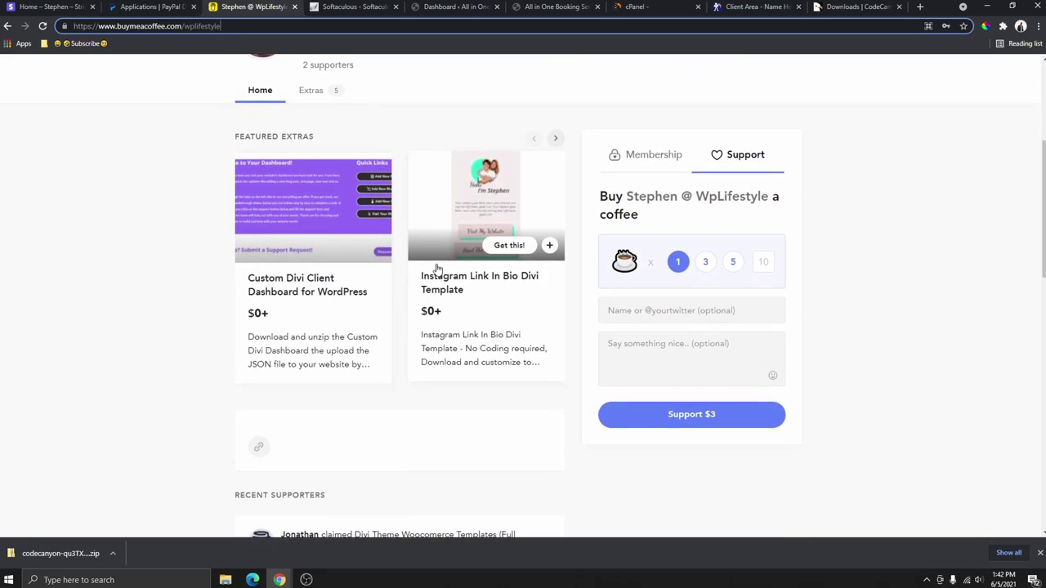
pyautogui.scroll(4, 437, 269)
pyautogui.scroll(-1, 523, 226)
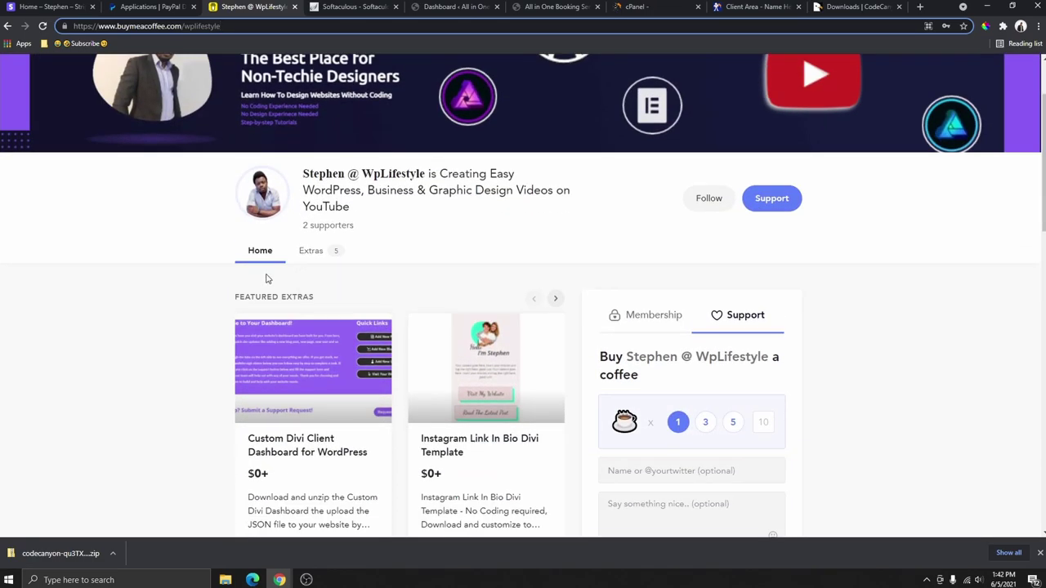
pyautogui.click(311, 251)
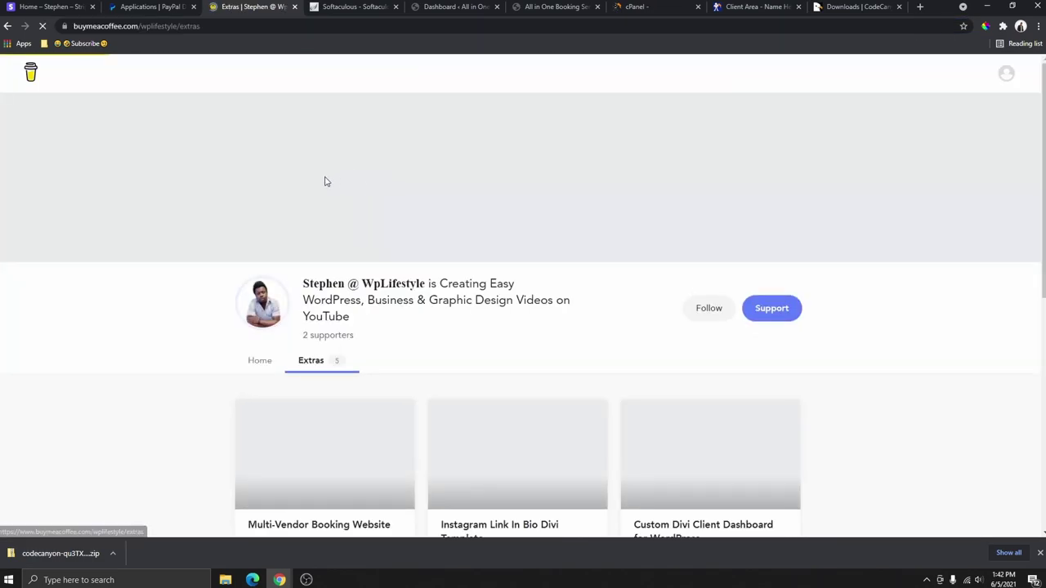
pyautogui.scroll(-4, 331, 319)
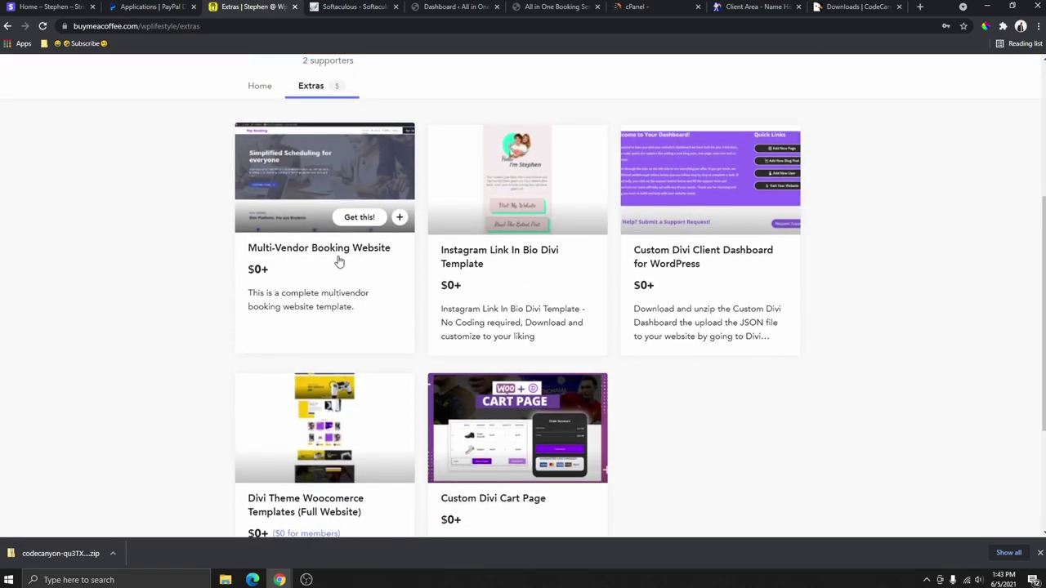
pyautogui.click(359, 218)
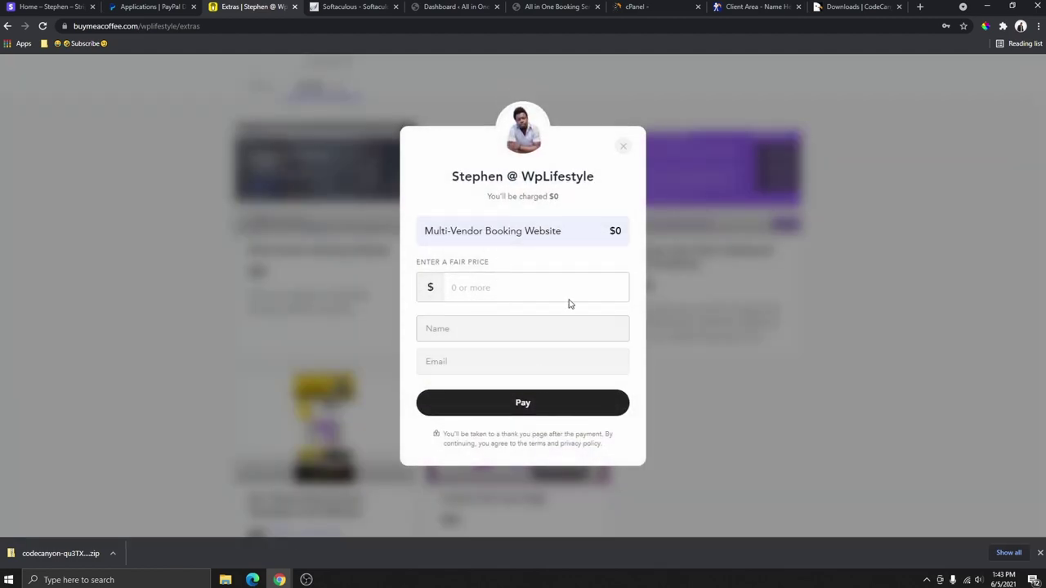
# Step: Claim the template at price 0 with autofilled buyer details and download the Multivendor_Template zip
pyautogui.click(499, 290)
pyautogui.write('50')
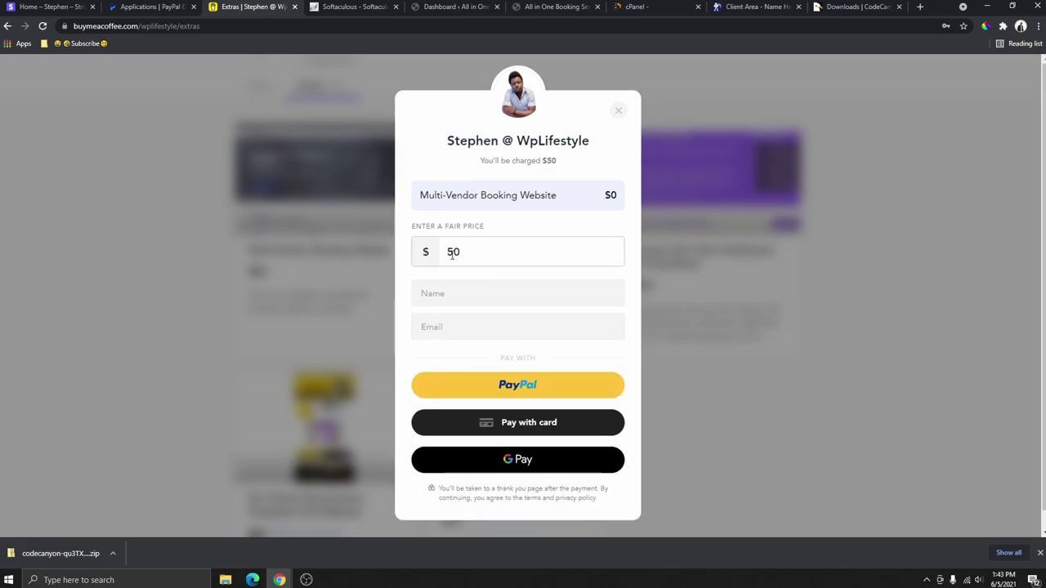
pyautogui.press('BackSpace')
pyautogui.press('BackSpace')
pyautogui.write('0')
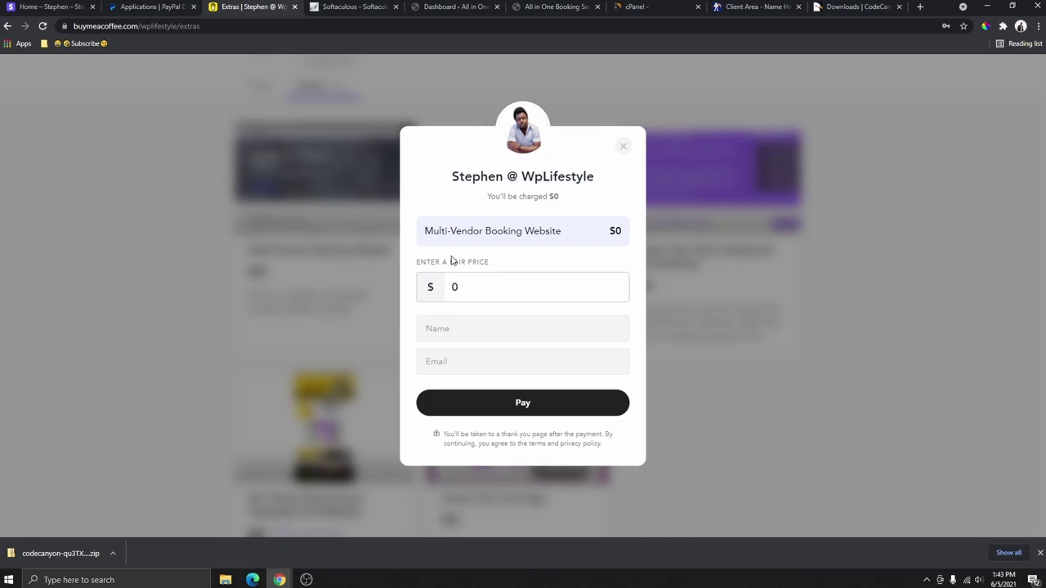
pyautogui.click(479, 328)
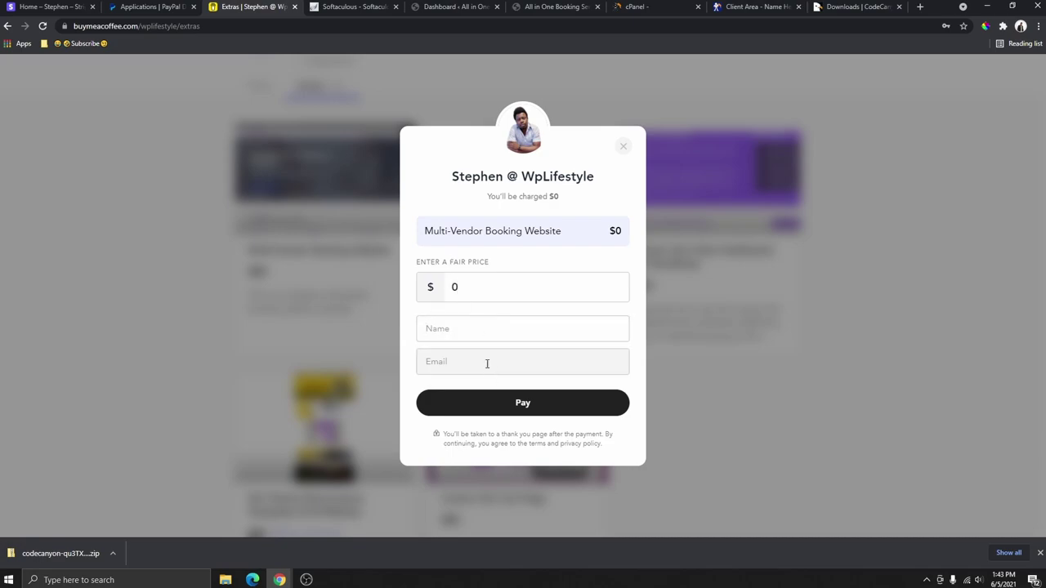
pyautogui.click(486, 361)
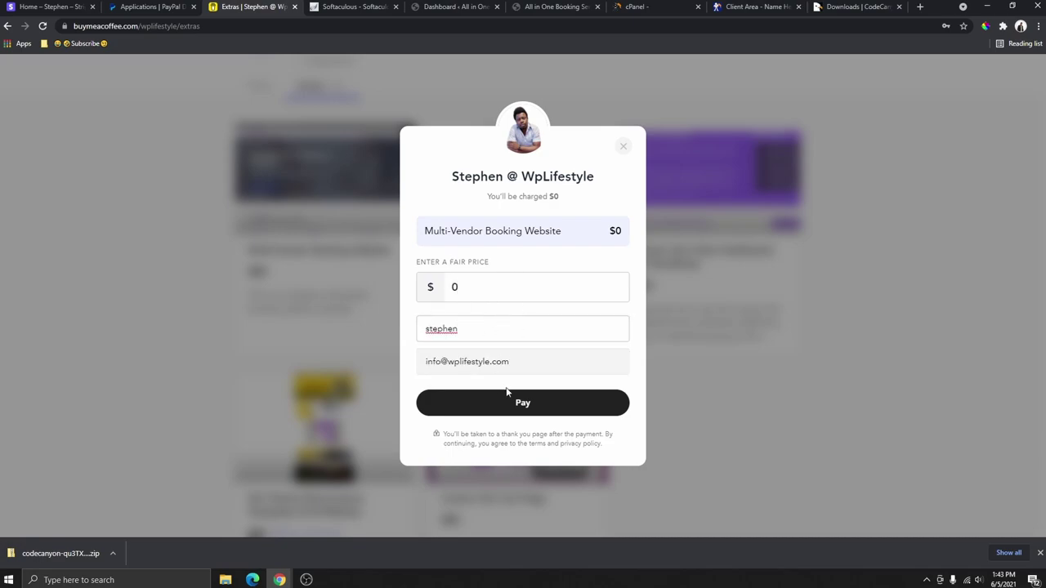
pyautogui.click(499, 339)
pyautogui.click(523, 403)
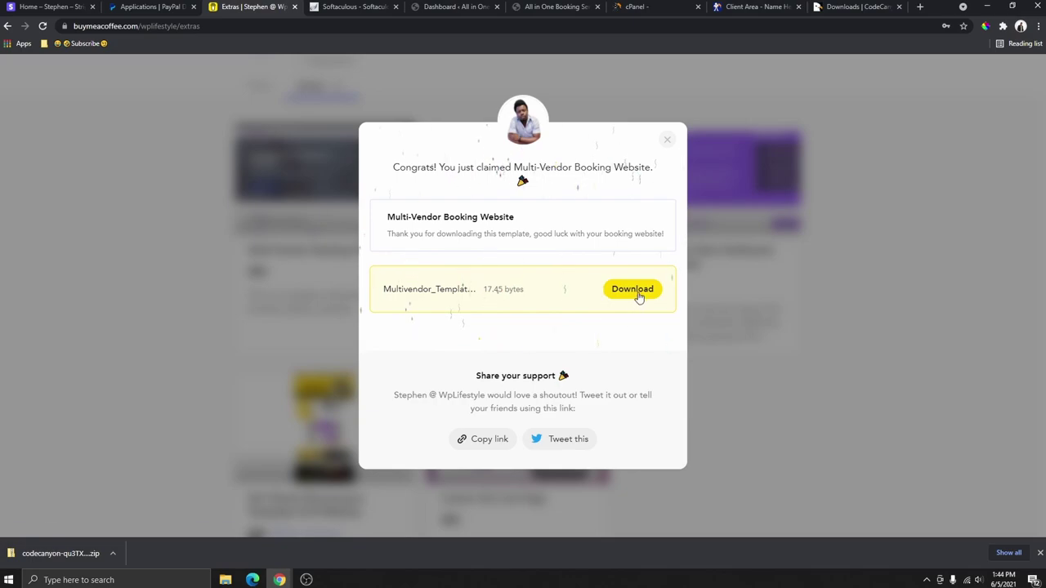
pyautogui.click(638, 296)
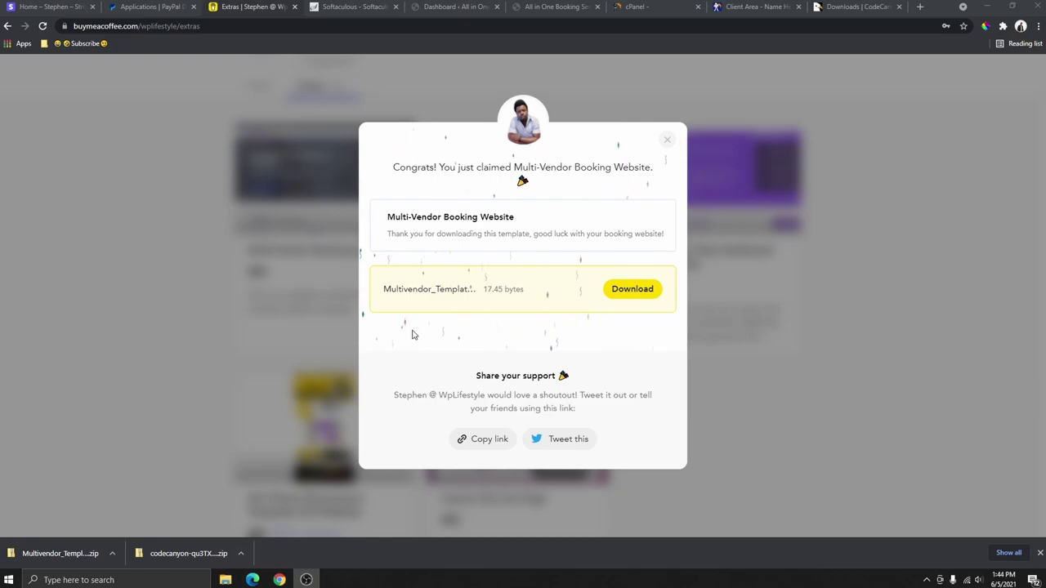
pyautogui.moveTo(228, 122); pyautogui.dragTo(303, 245)
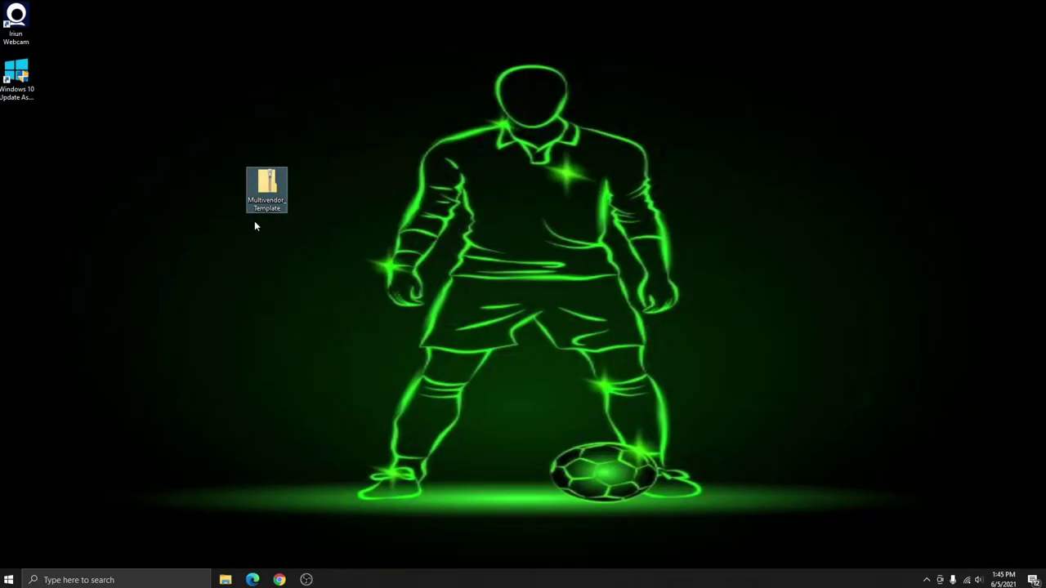
# Step: Extract All on the Multivendor_Template zip into a desktop folder of Elementor JSON files
pyautogui.rightClick(260, 189)
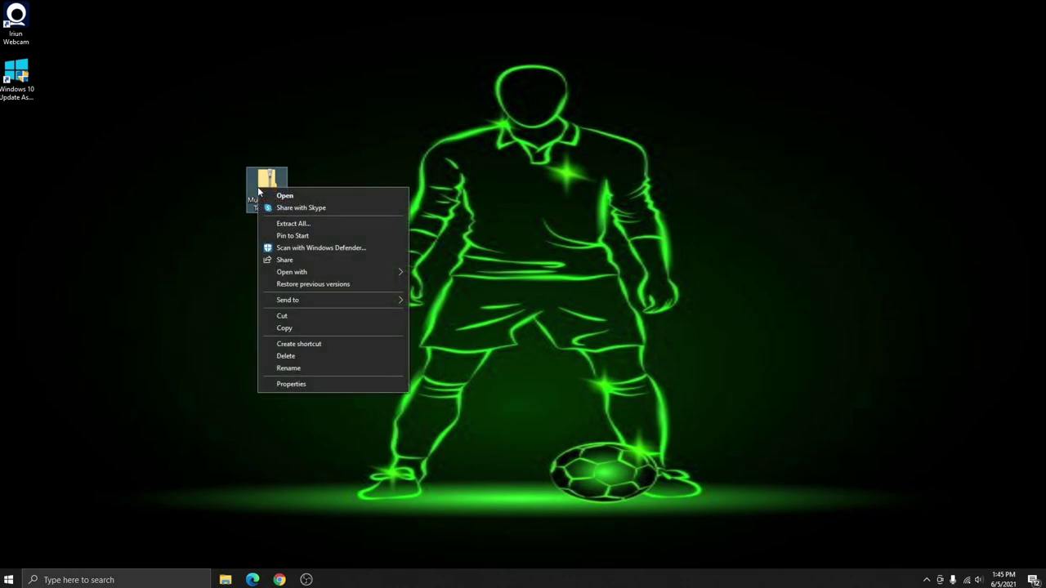
pyautogui.click(291, 224)
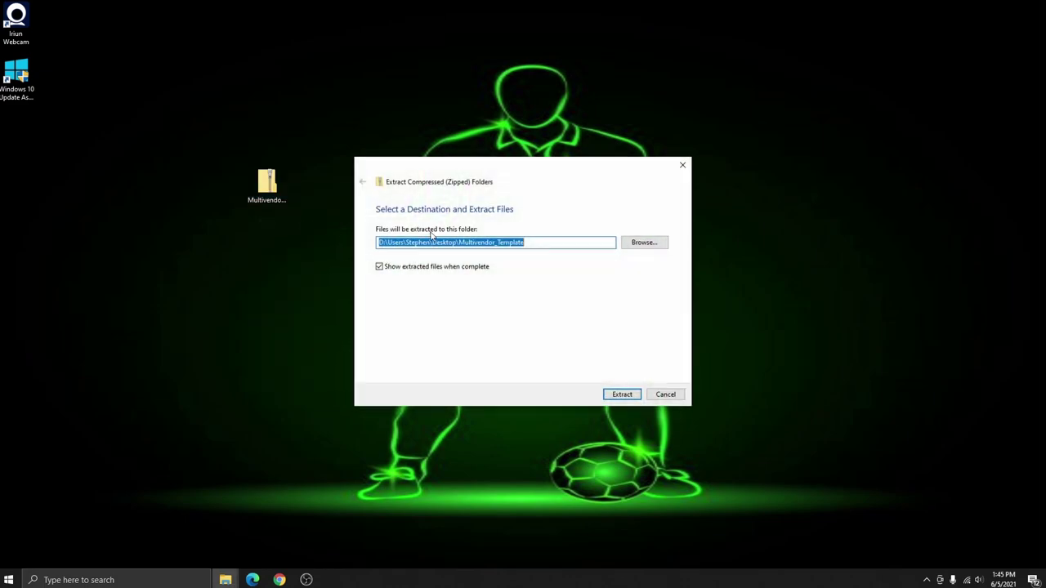
pyautogui.click(619, 394)
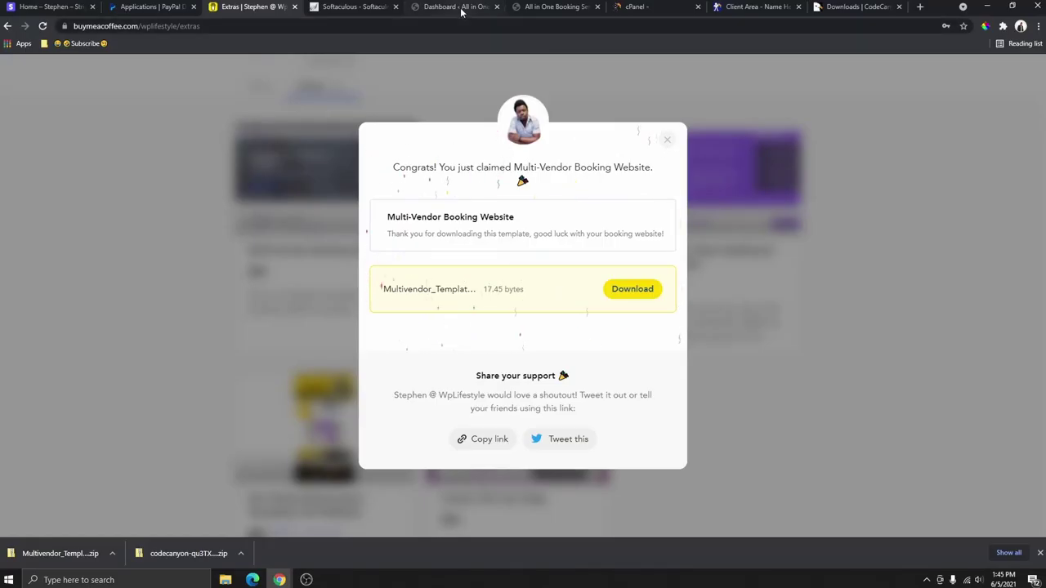
pyautogui.click(461, 8)
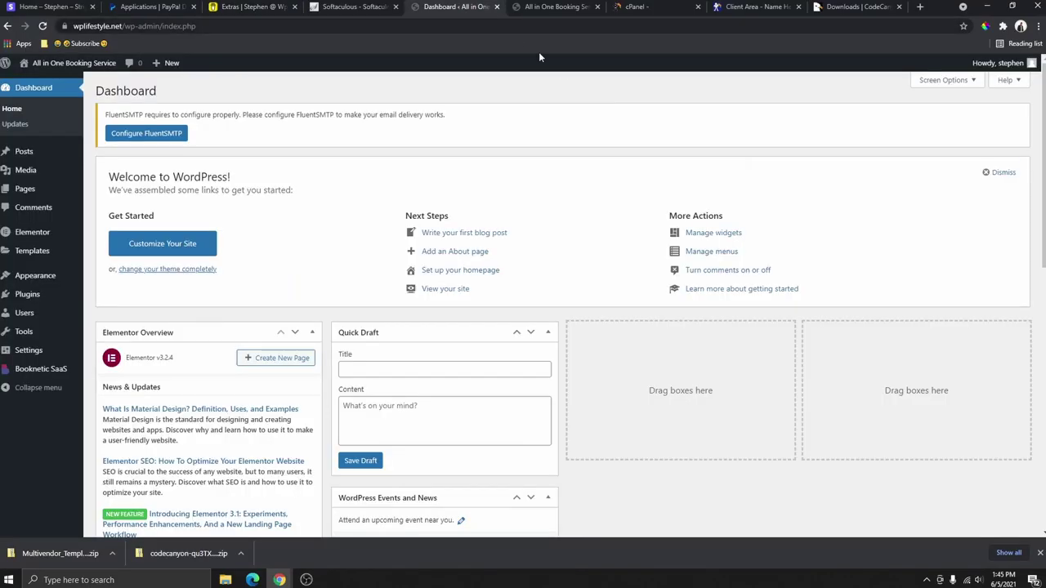
# Step: Open Elementor's template import panel and import the first template JSON file
pyautogui.moveTo(20, 248)
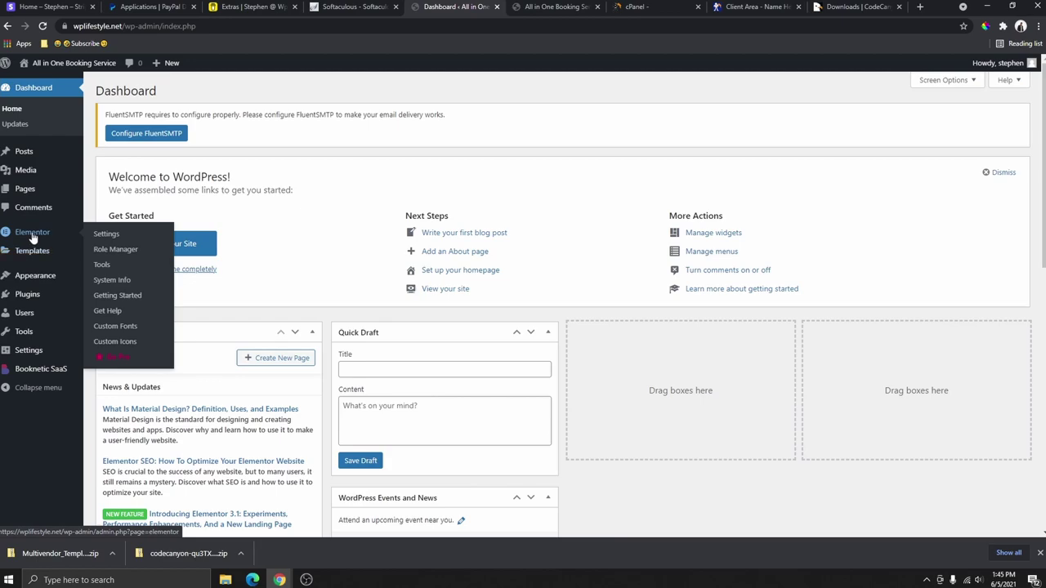
pyautogui.click(29, 245)
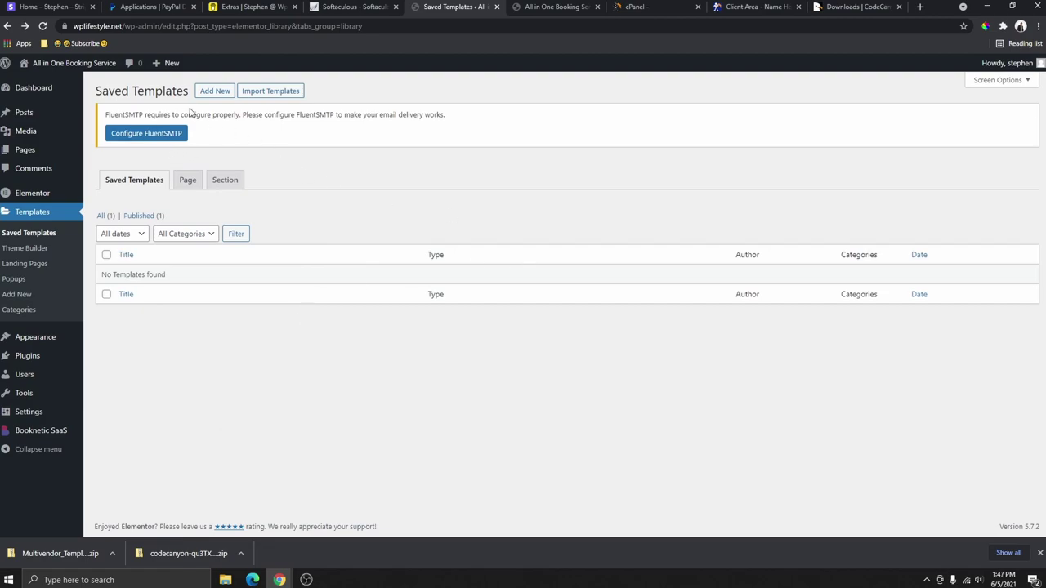
pyautogui.click(264, 91)
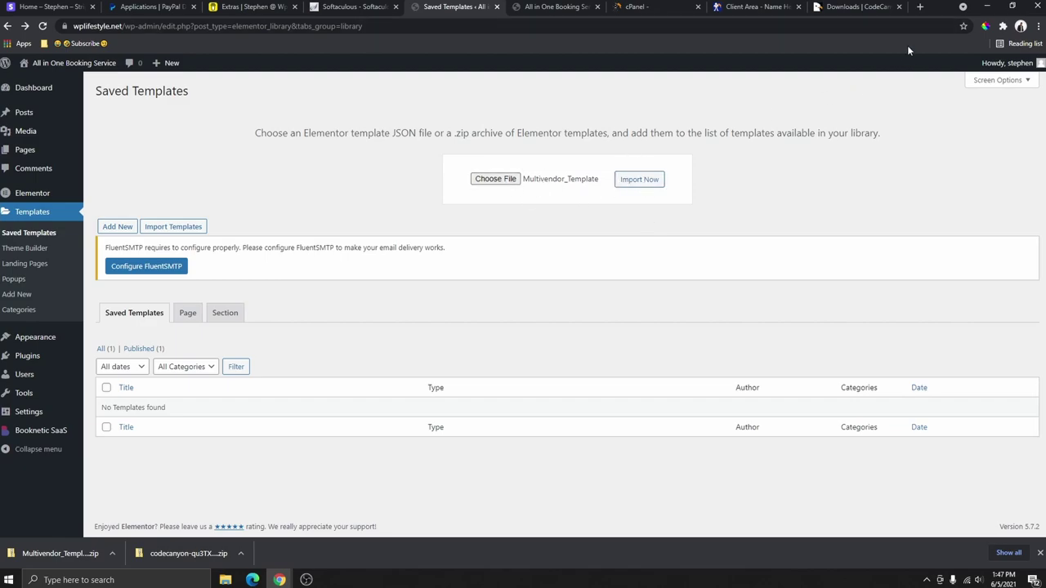
pyautogui.click(1011, 5)
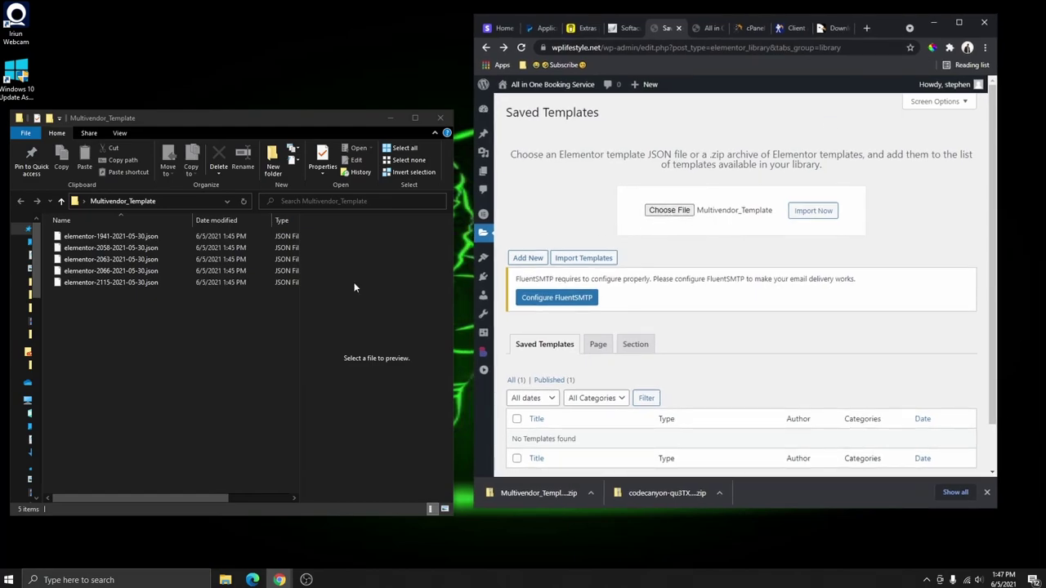
pyautogui.moveTo(107, 236); pyautogui.dragTo(662, 215)
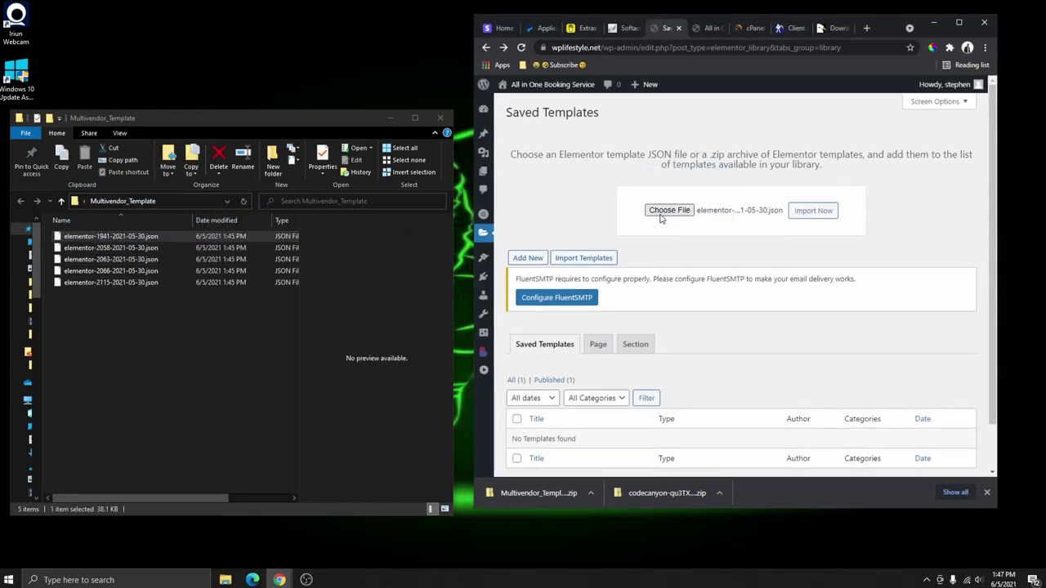
pyautogui.click(810, 213)
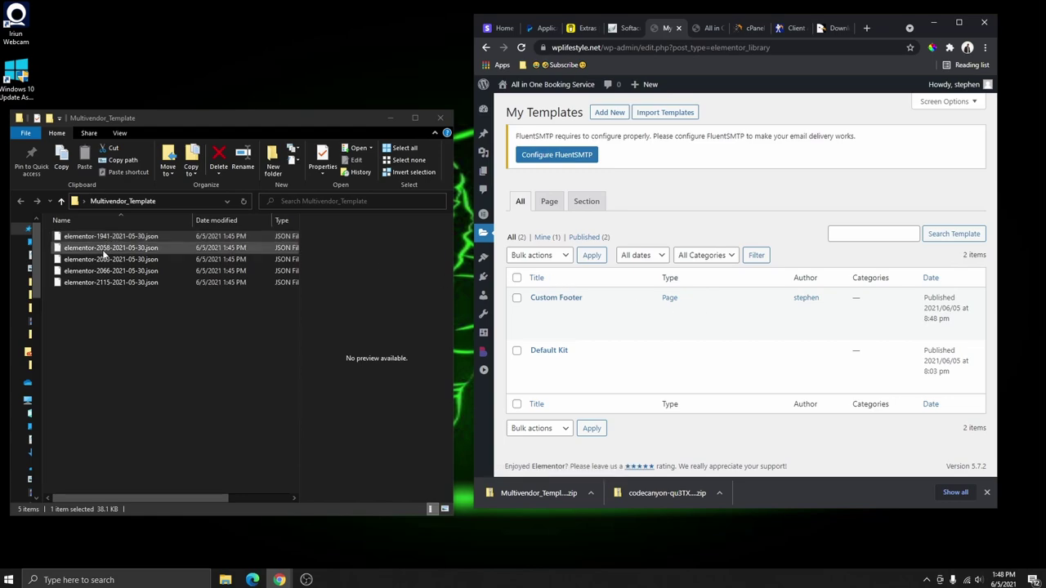
# Step: Import the remaining template JSON files, including elementor-2115, then close the folder and maximize Chrome
pyautogui.moveTo(80, 255); pyautogui.dragTo(666, 141)
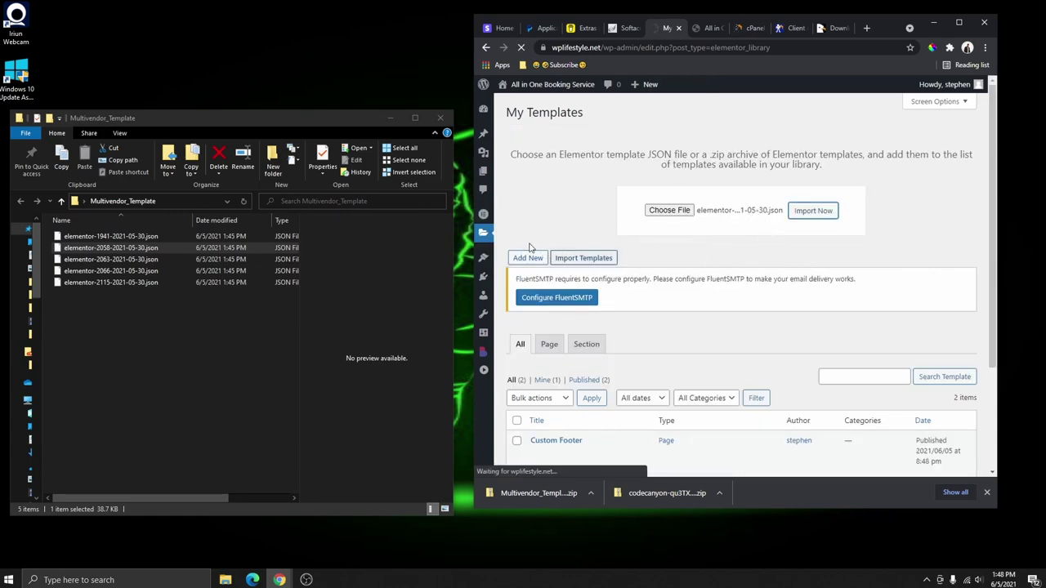
pyautogui.click(106, 271)
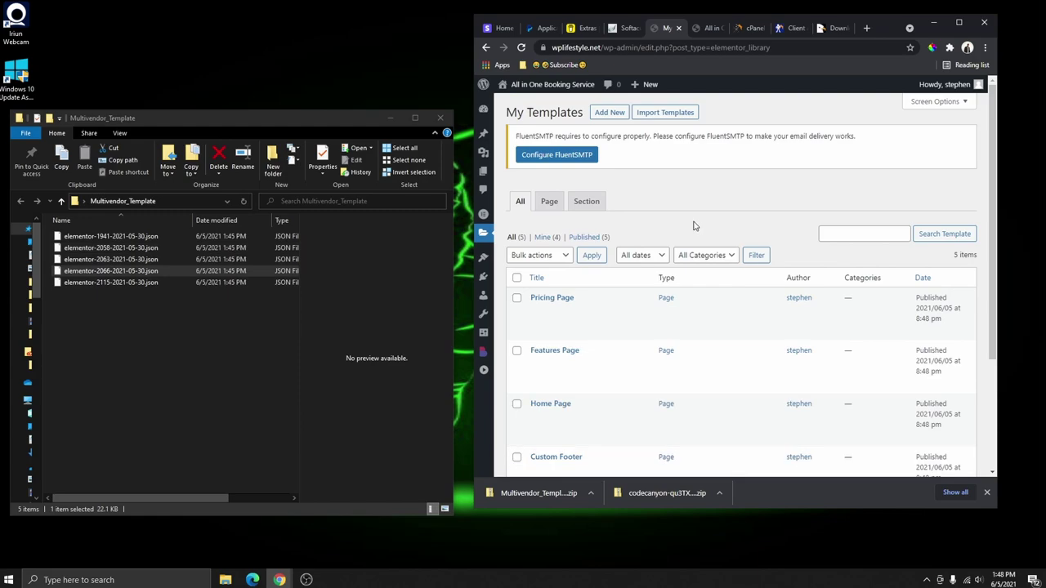
pyautogui.click(666, 115)
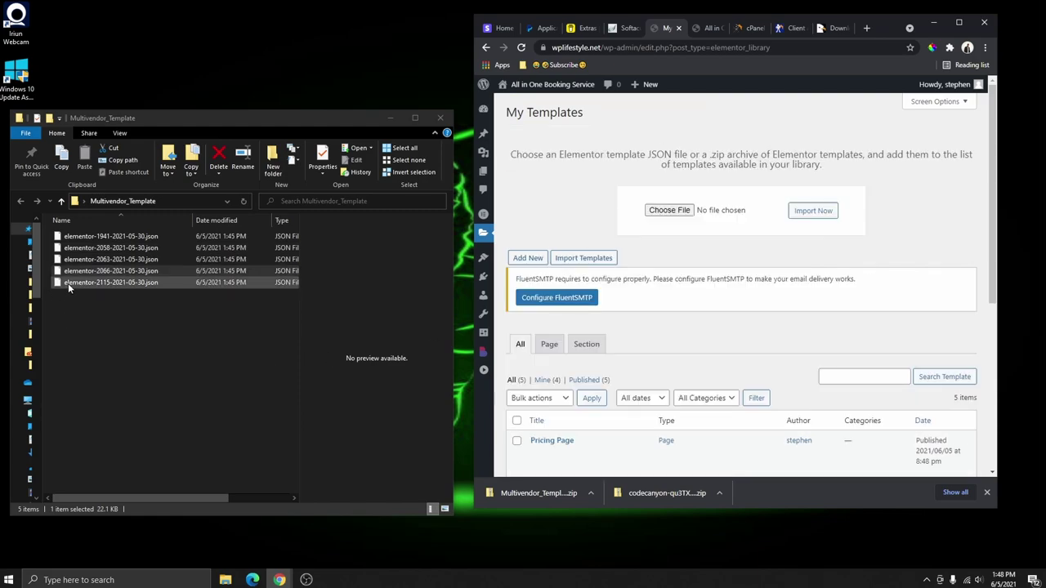
pyautogui.moveTo(68, 282); pyautogui.dragTo(675, 214)
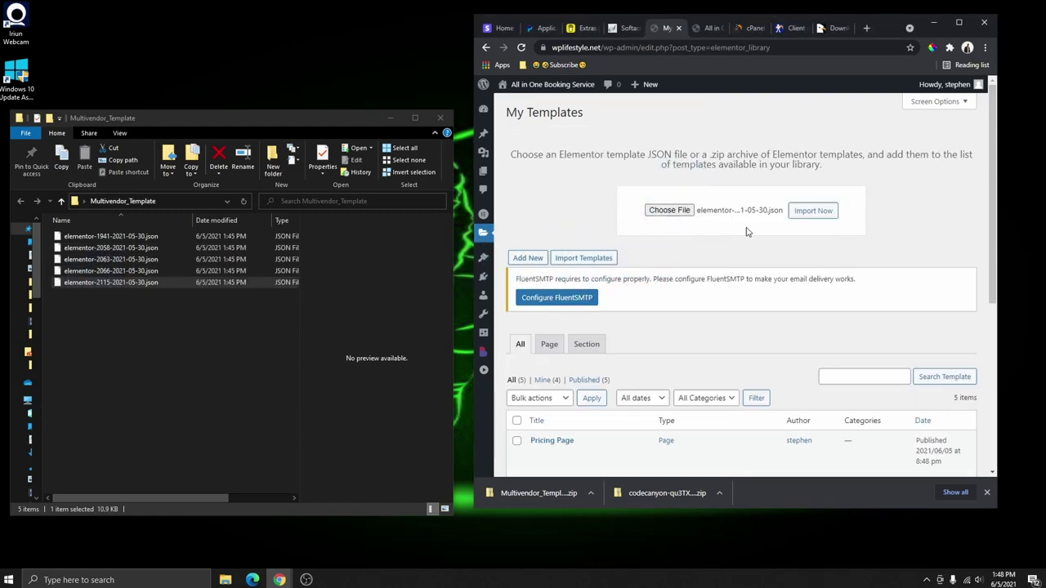
pyautogui.click(803, 213)
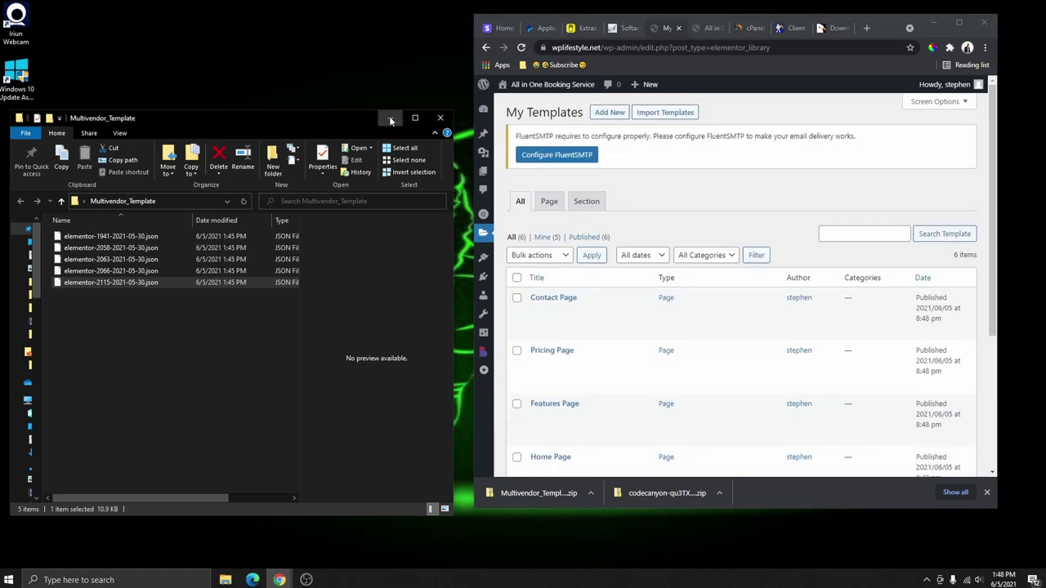
pyautogui.hotkey('alt', 'F4')
pyautogui.click(958, 25)
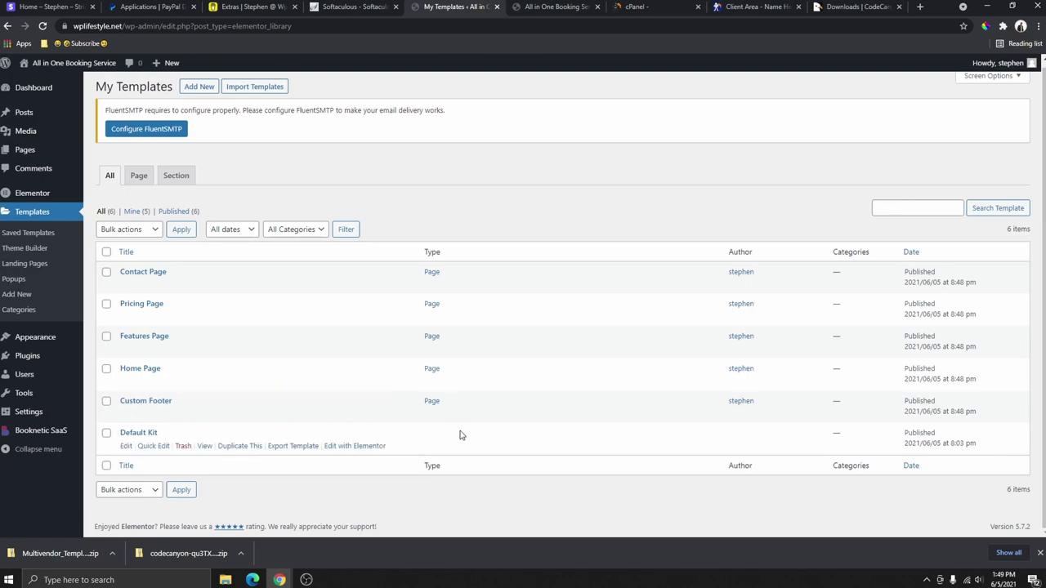
# Step: Bulk-trash the default Privacy Policy and Sample Page from the Pages list
pyautogui.scroll(1, 190, 458)
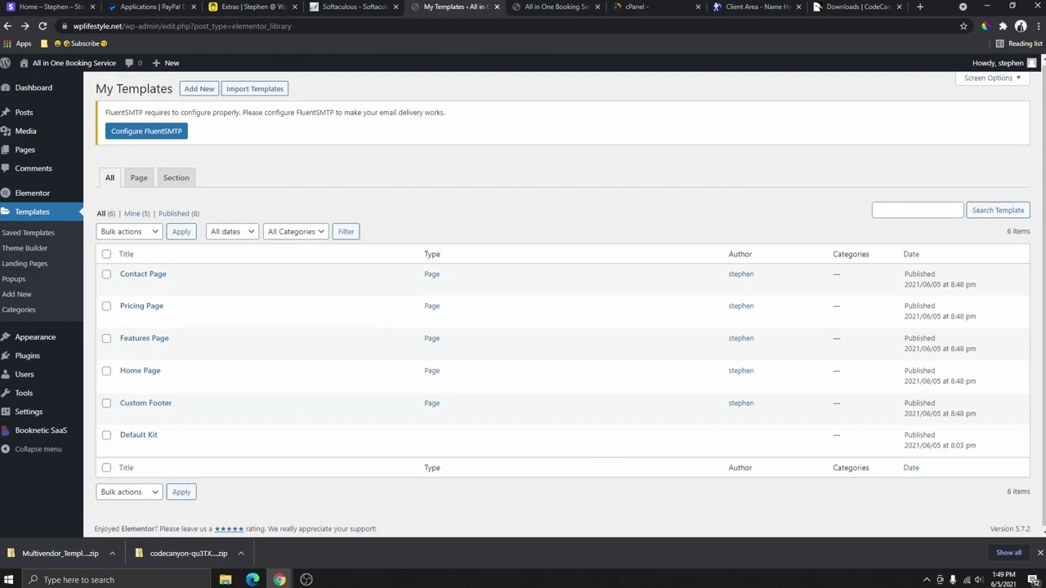
pyautogui.click(26, 150)
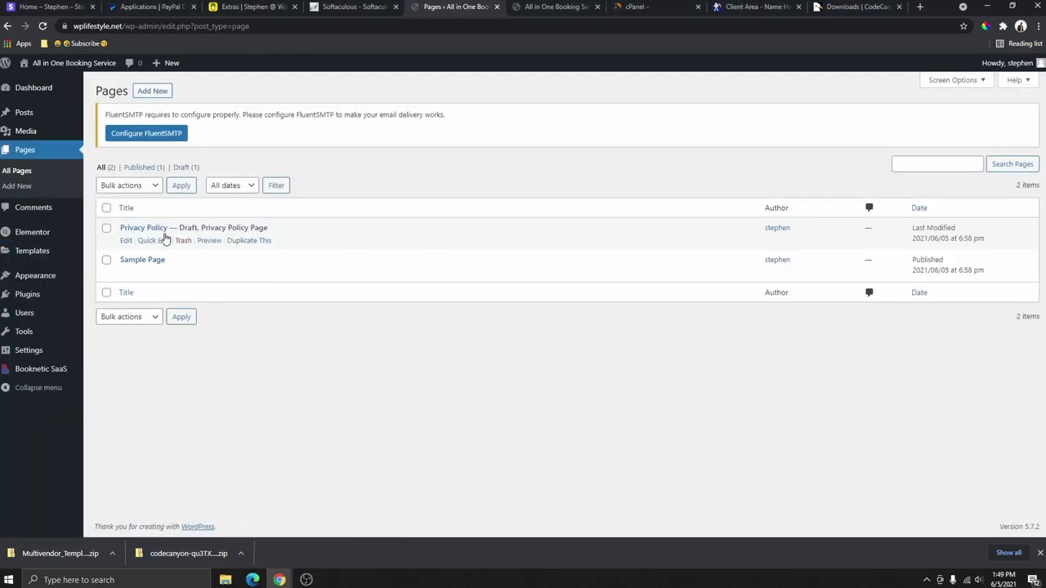
pyautogui.click(105, 232)
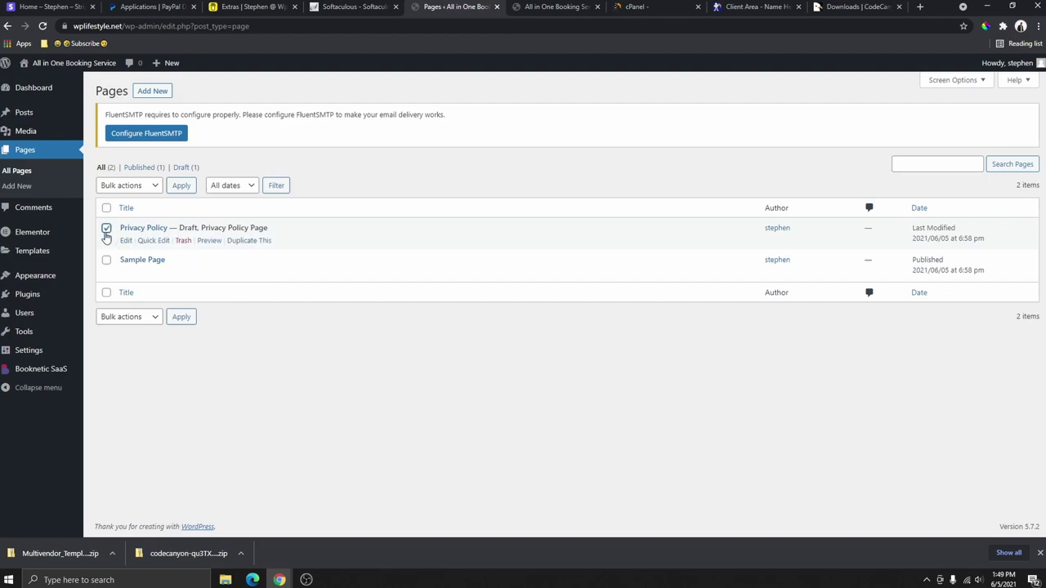
pyautogui.click(156, 184)
pyautogui.click(130, 219)
pyautogui.click(180, 186)
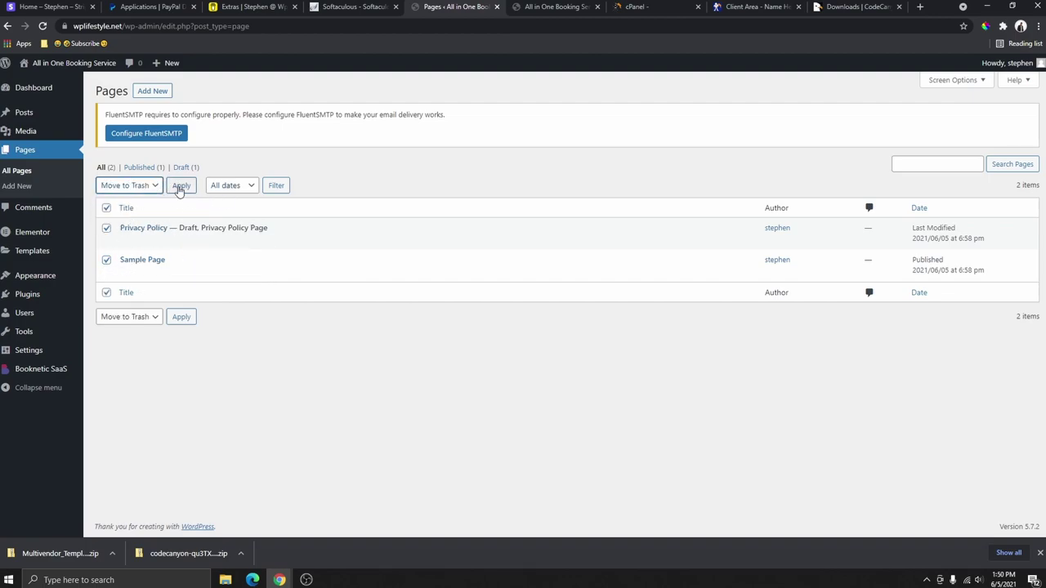
# Step: Create and publish new pages titled Home and Pricing, turning off pre-publish checks
pyautogui.click(149, 96)
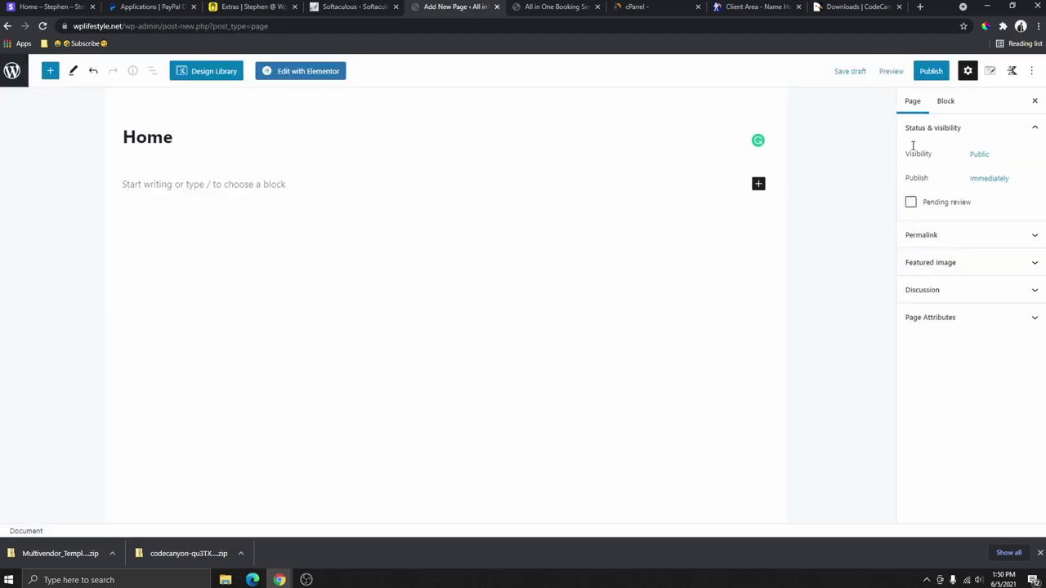
pyautogui.click(932, 71)
pyautogui.click(936, 71)
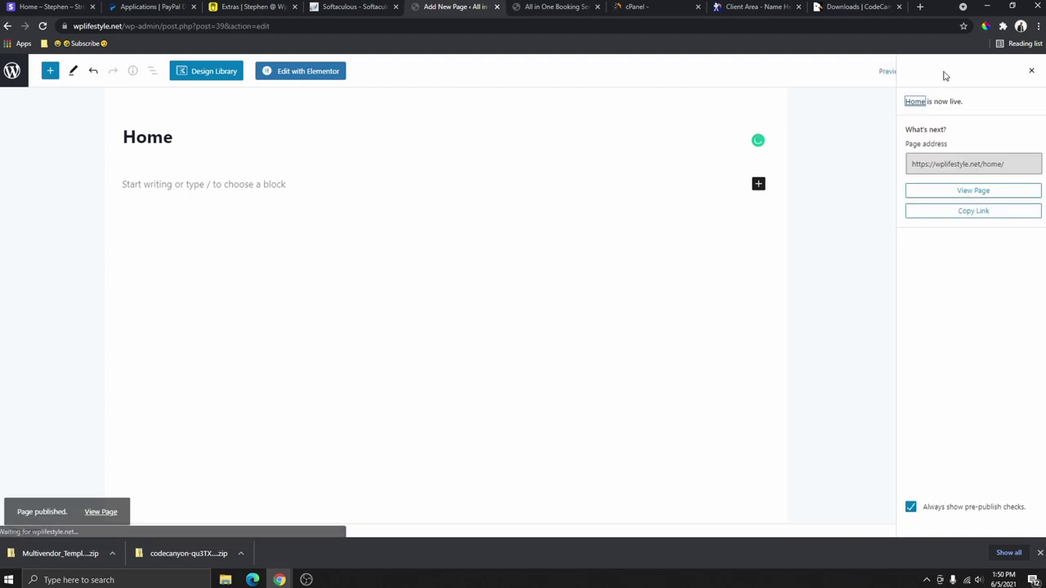
pyautogui.click(12, 71)
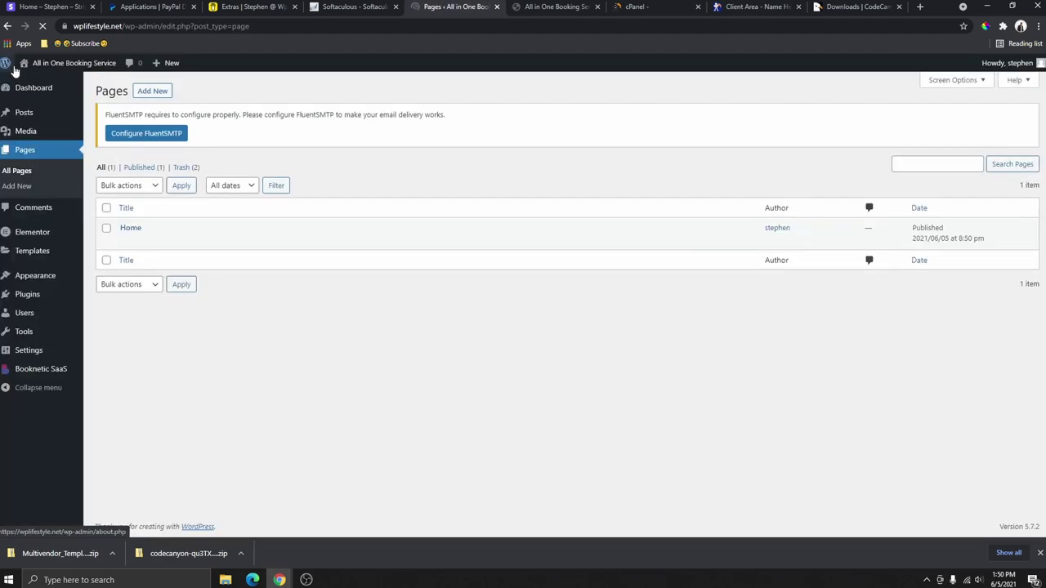
pyautogui.click(154, 95)
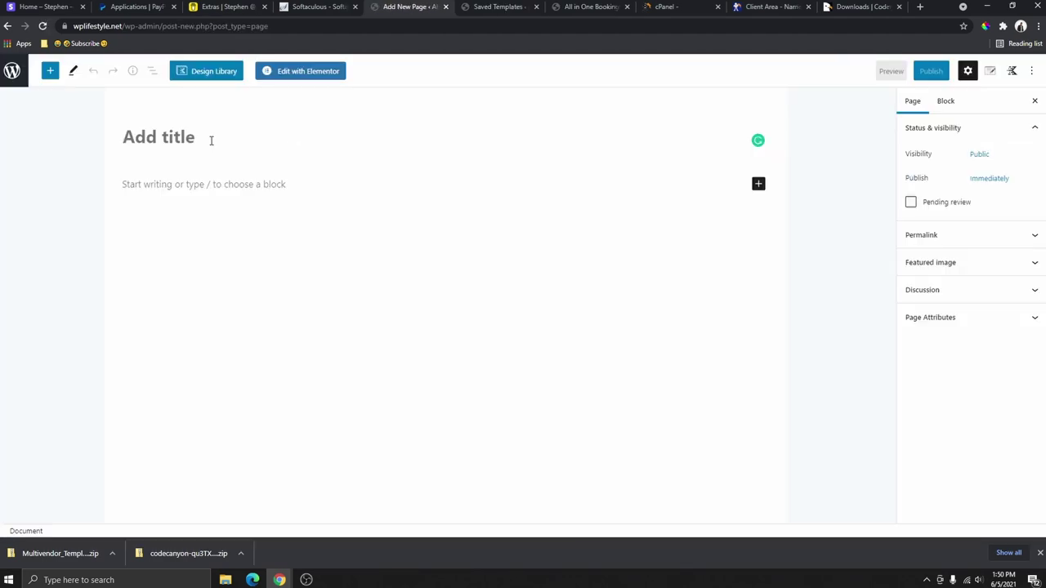
pyautogui.write('Pricing')
pyautogui.click(933, 71)
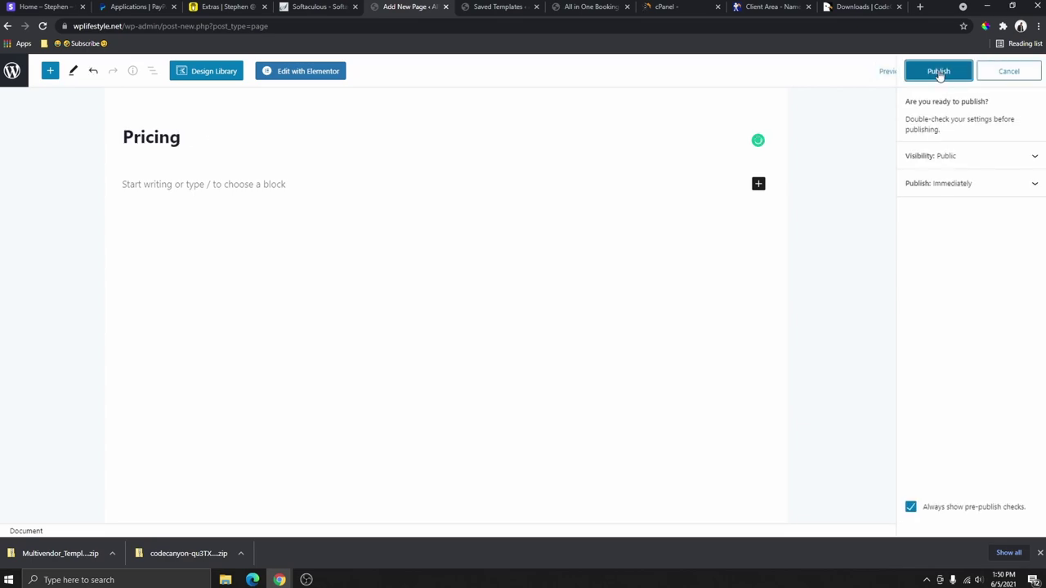
pyautogui.click(911, 510)
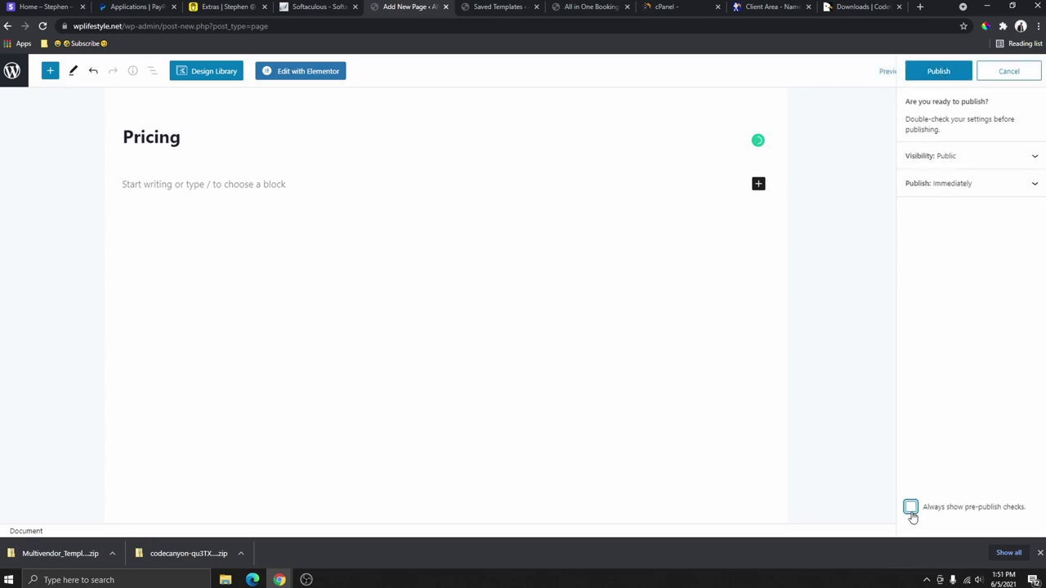
pyautogui.click(939, 71)
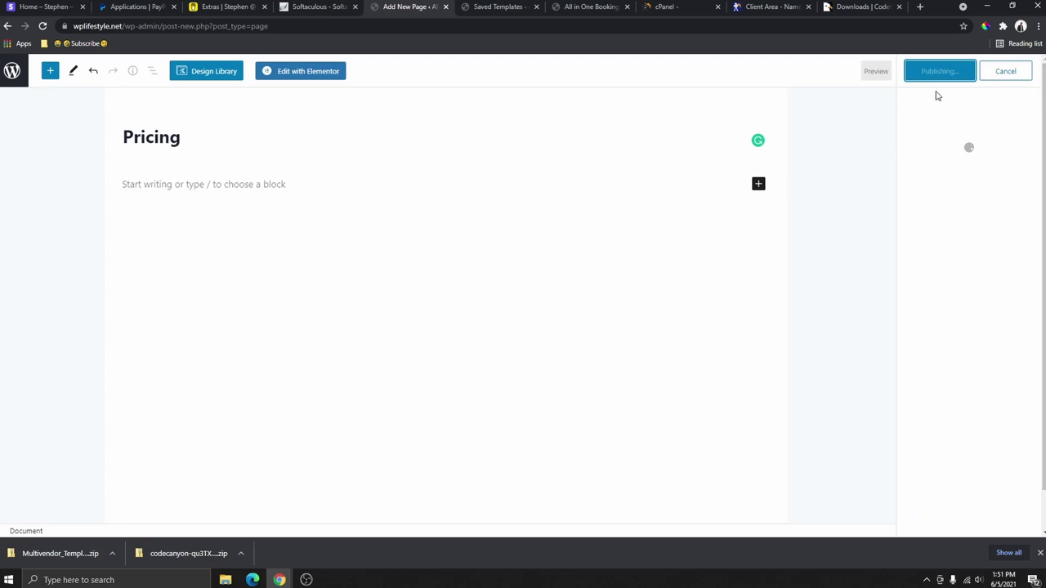
pyautogui.click(11, 72)
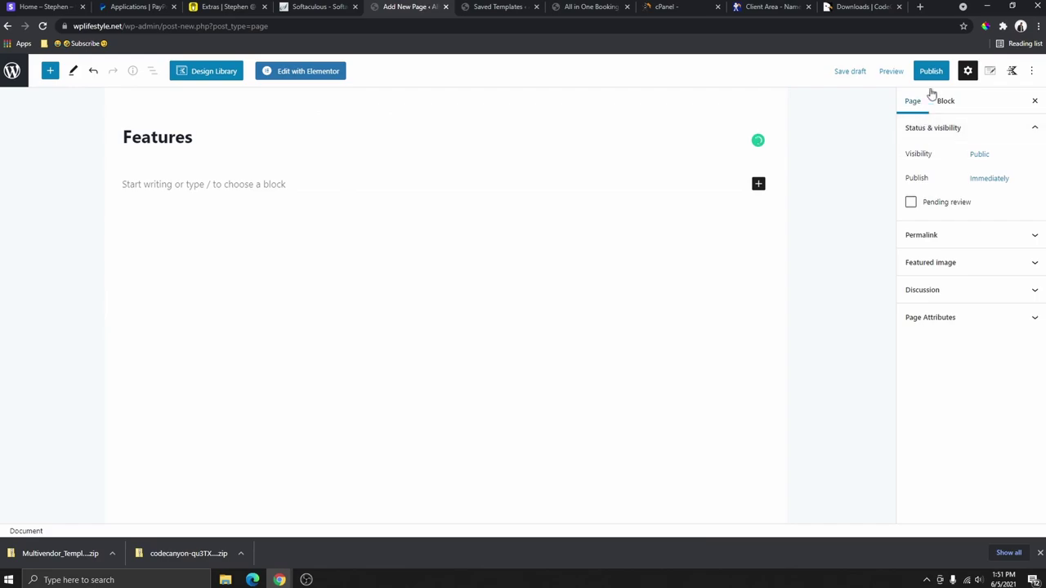
# Step: Publish the Features and Contact pages and return to the Pages list
pyautogui.click(933, 71)
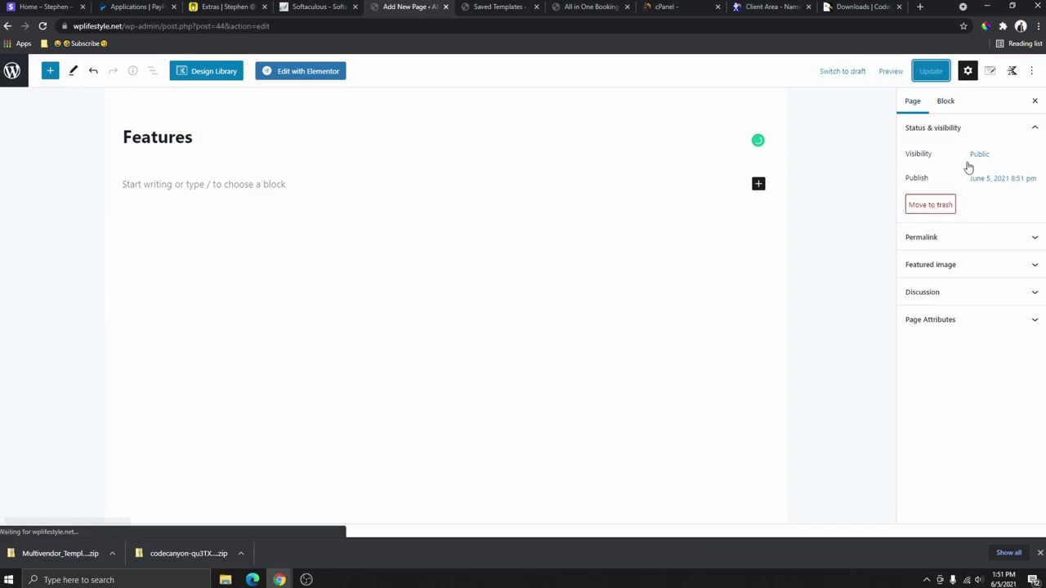
pyautogui.click(11, 72)
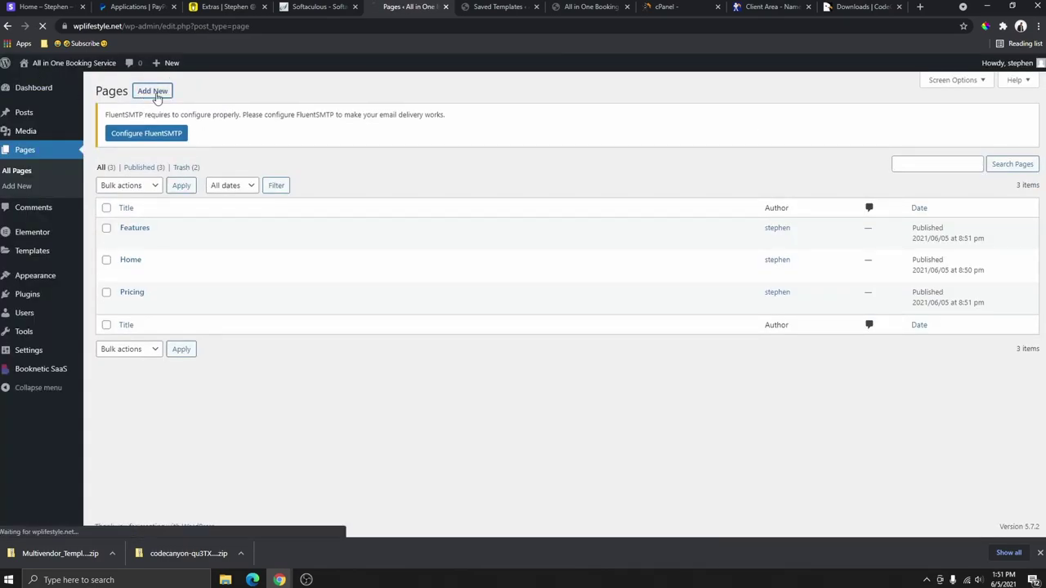
pyautogui.click(154, 91)
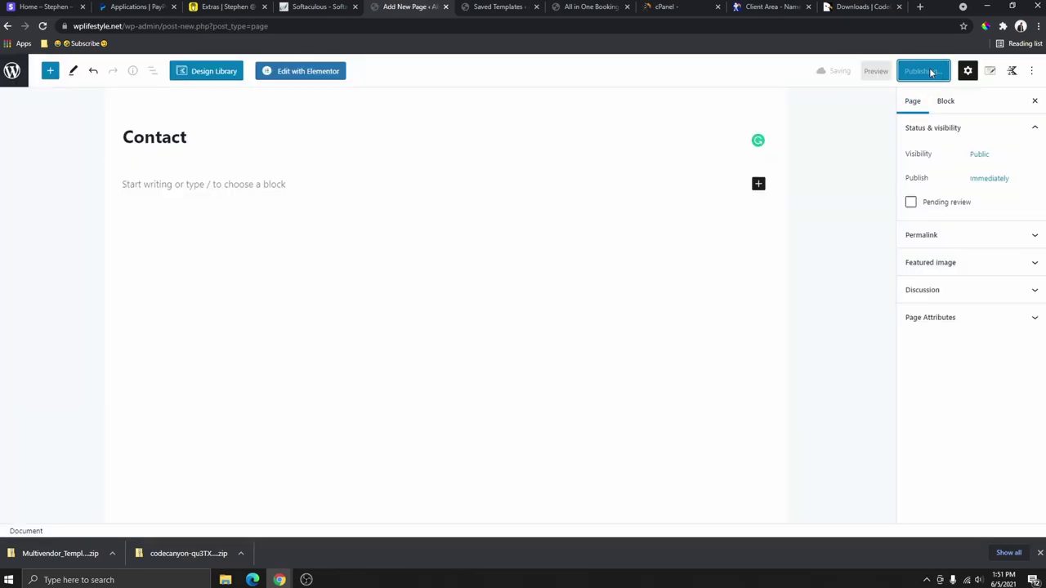
pyautogui.click(930, 72)
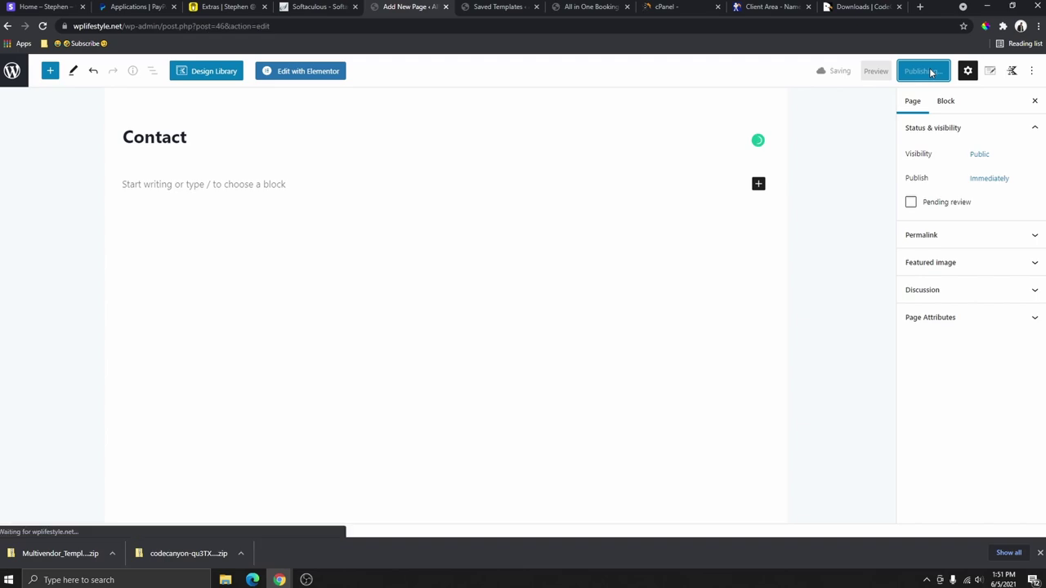
pyautogui.click(491, 7)
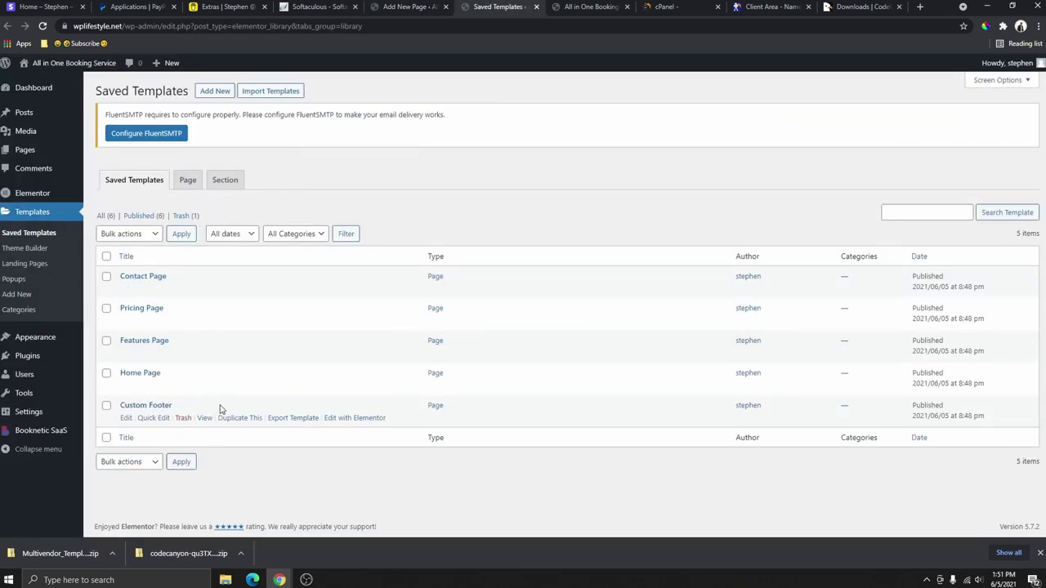
pyautogui.click(436, 7)
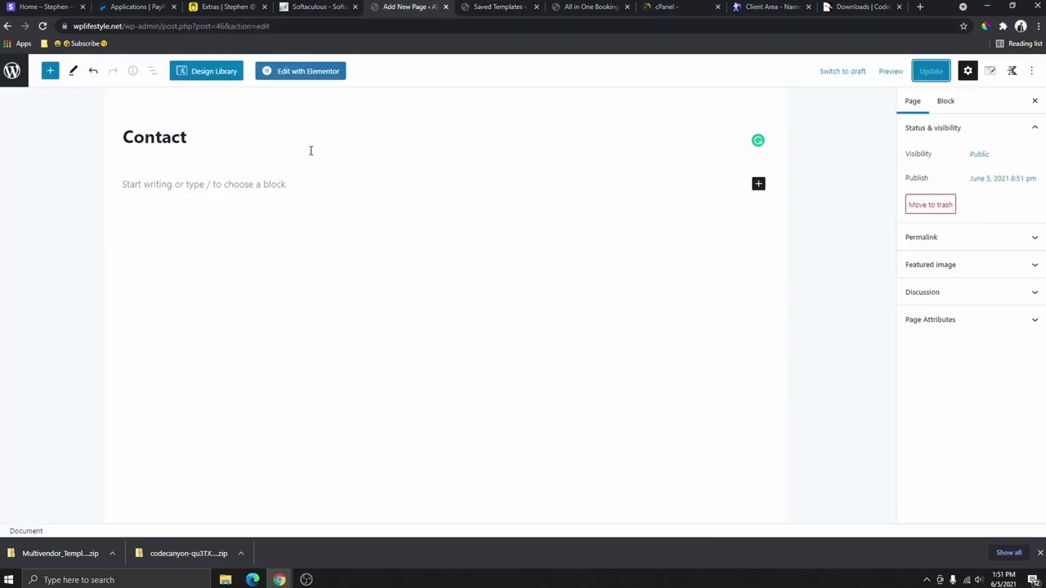
pyautogui.click(12, 72)
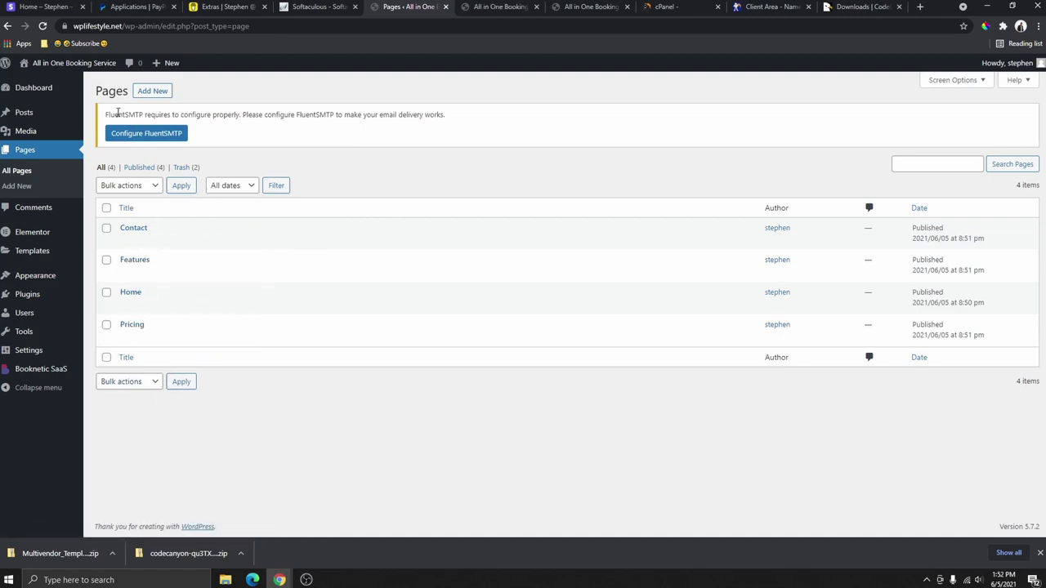
# Step: Create a new menu named 'Main Menu' assigned to the Primary and Mobile locations
pyautogui.moveTo(28, 282)
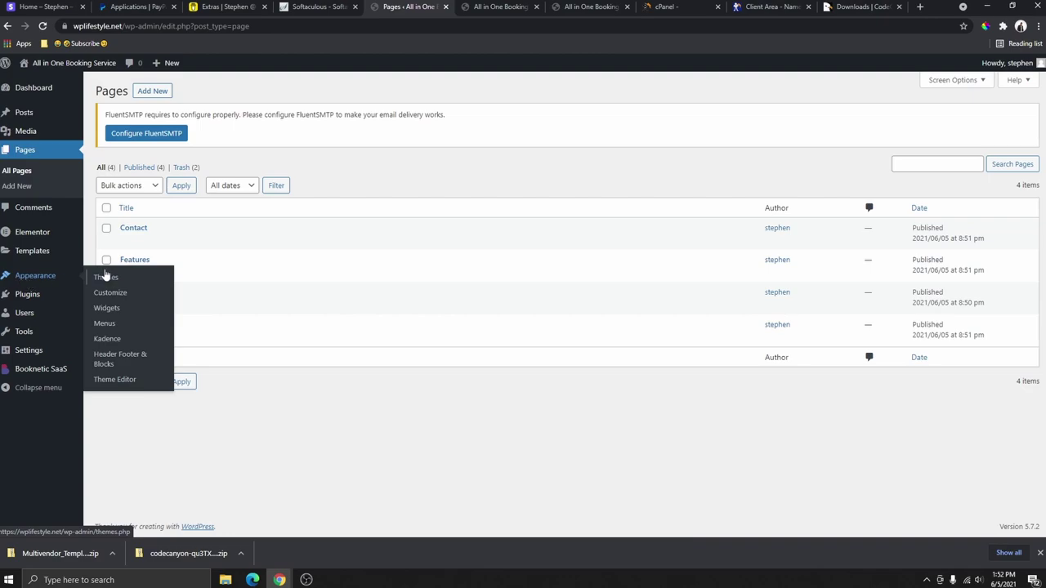
pyautogui.click(103, 325)
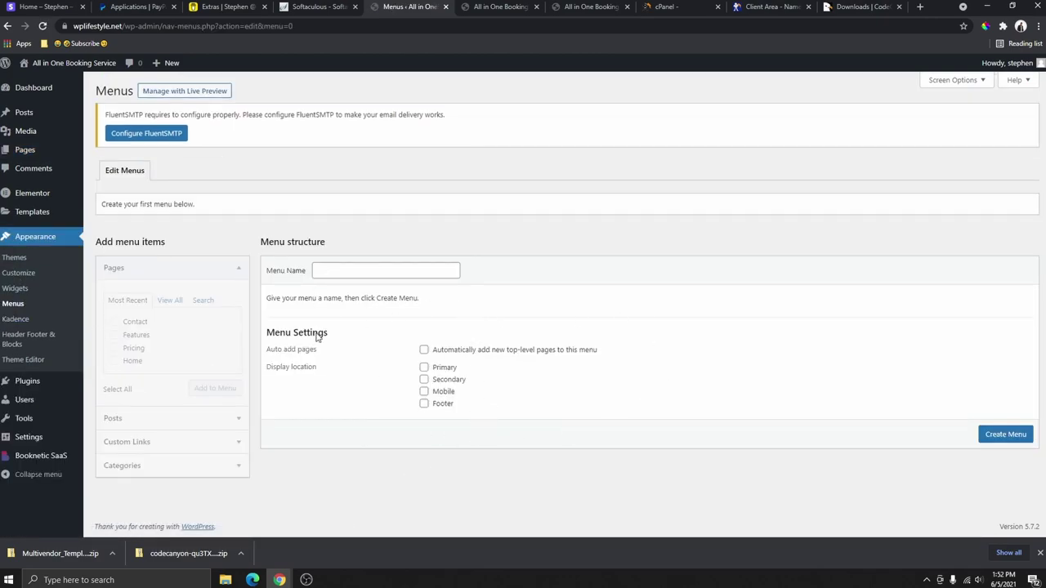
pyautogui.click(342, 270)
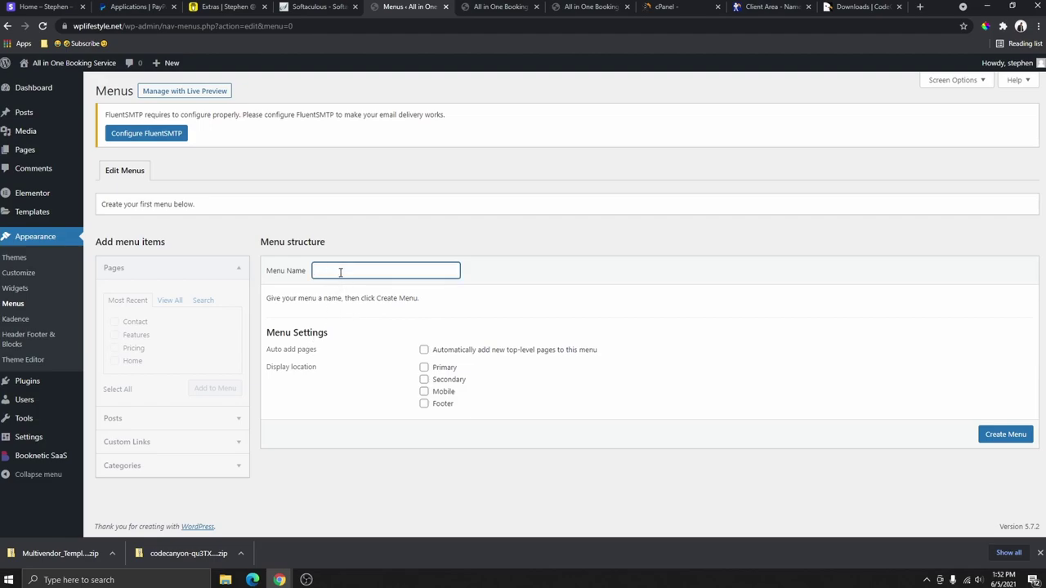
pyautogui.write('Main Menu')
pyautogui.click(424, 368)
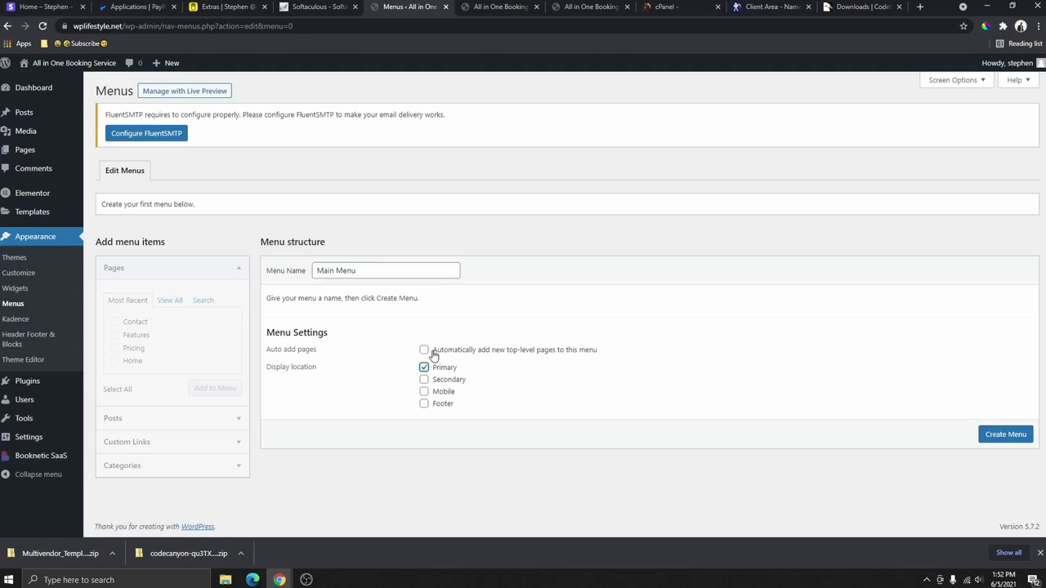
pyautogui.click(424, 392)
pyautogui.click(1010, 435)
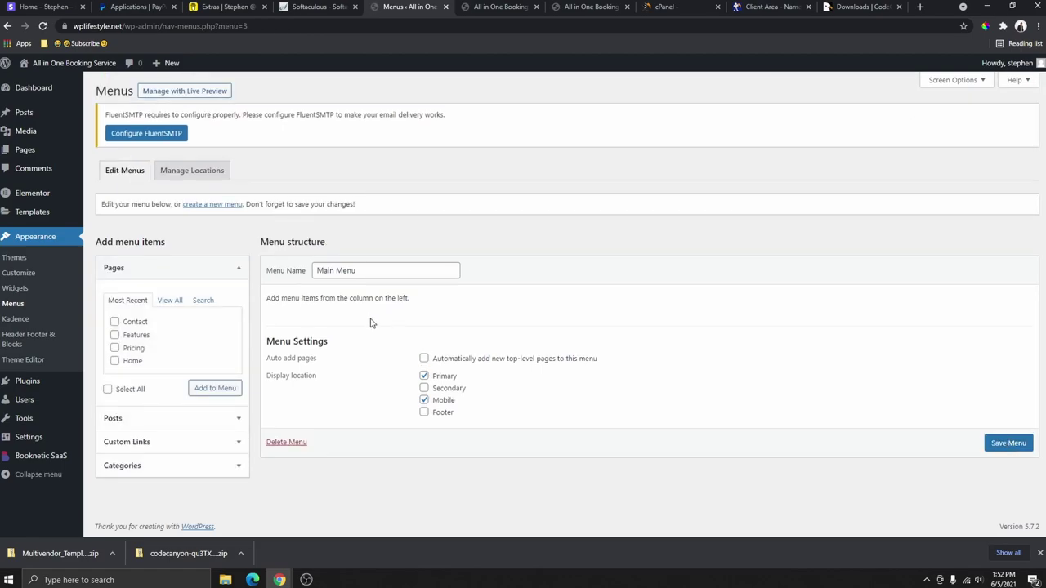
# Step: Add the Contact, Features, Pricing and Home pages to the Main Menu
pyautogui.click(115, 322)
pyautogui.click(115, 336)
pyautogui.click(114, 348)
pyautogui.click(115, 361)
pyautogui.click(217, 389)
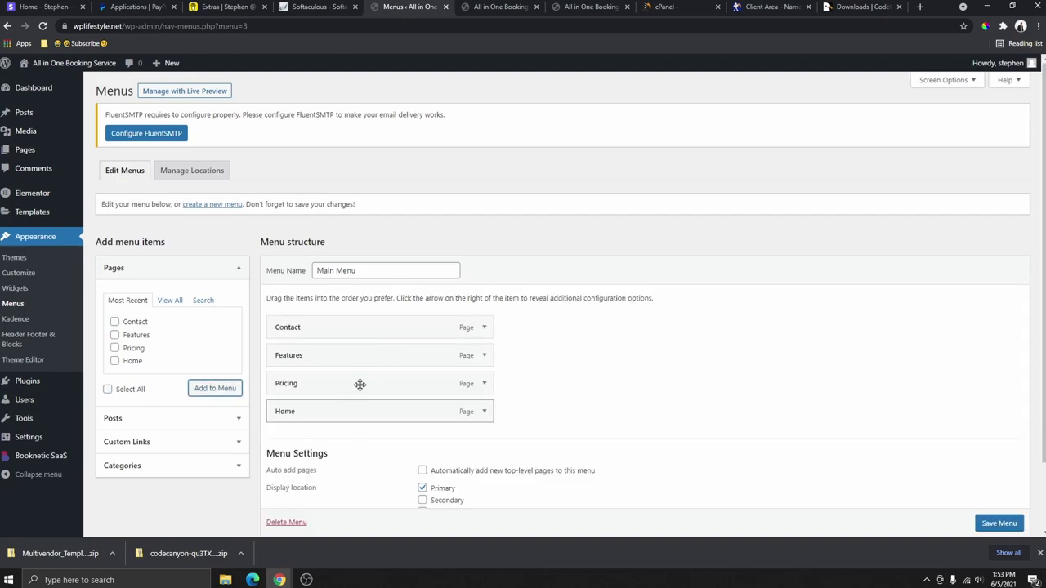
# Step: Save the Main Menu and preview it on the site's front page
pyautogui.scroll(-1, 999, 527)
pyautogui.click(998, 523)
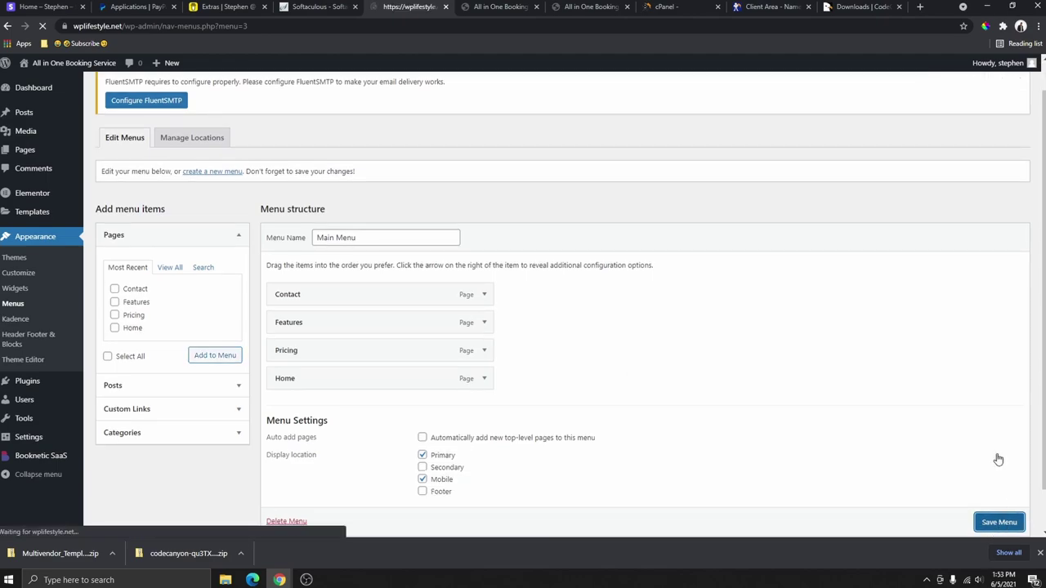
pyautogui.click(499, 8)
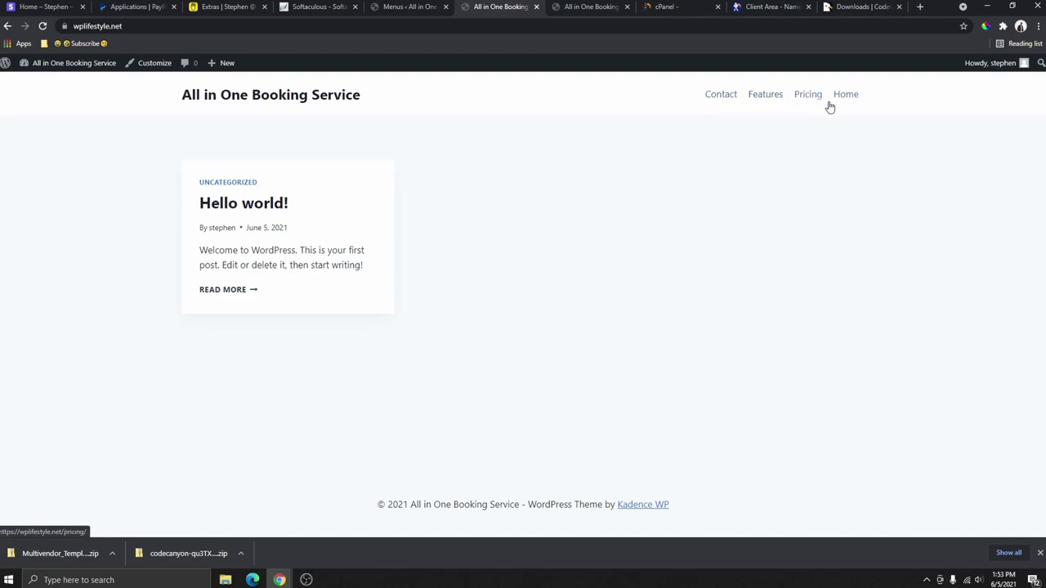
pyautogui.click(419, 6)
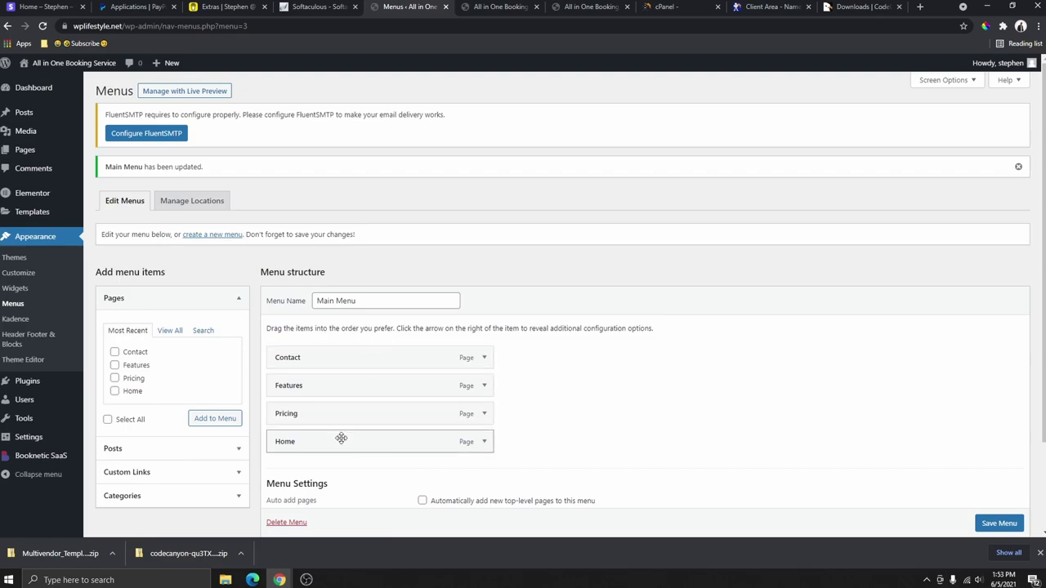
# Step: Move Home to the top and Features up, save, and check the new order on the site
pyautogui.moveTo(342, 447); pyautogui.dragTo(343, 359)
pyautogui.moveTo(328, 414); pyautogui.dragTo(322, 440)
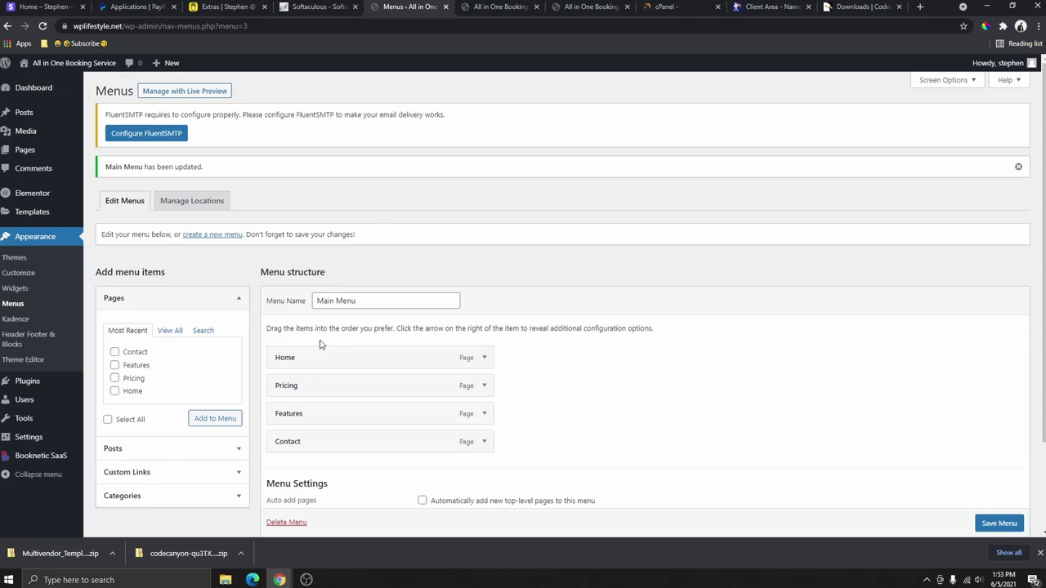
pyautogui.click(999, 524)
pyautogui.click(499, 7)
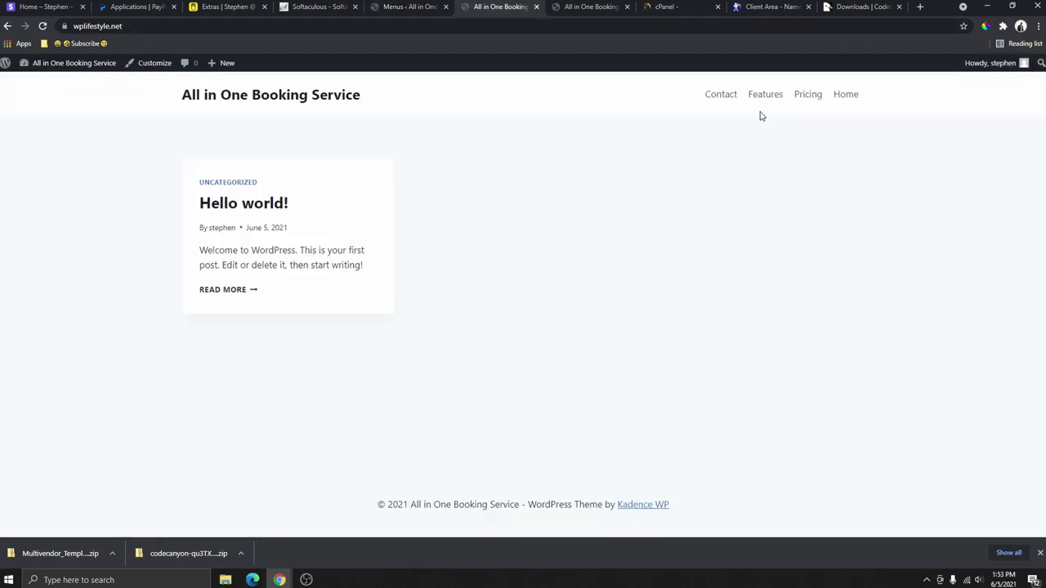
pyautogui.click(43, 26)
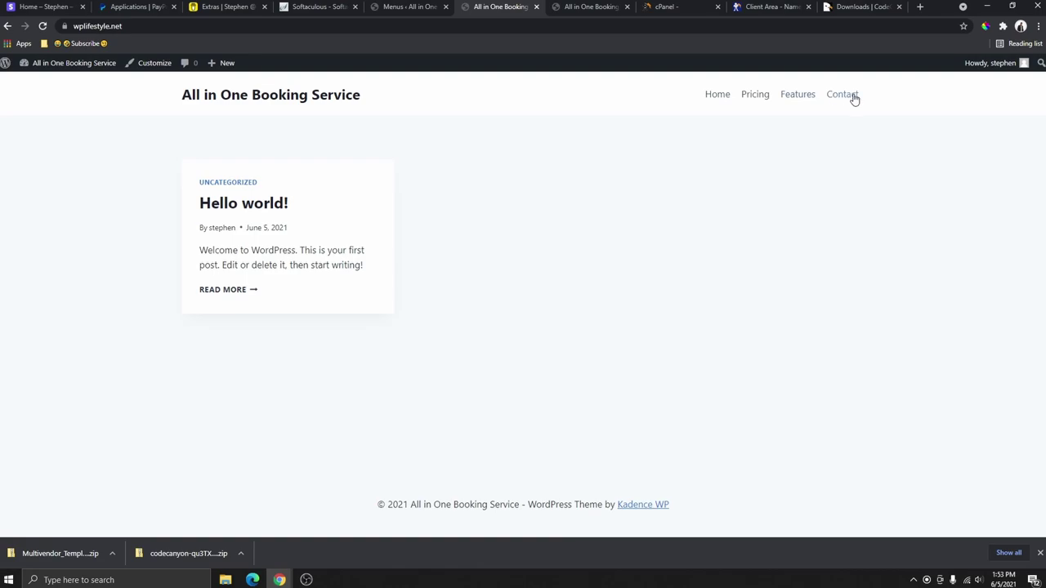
pyautogui.click(413, 6)
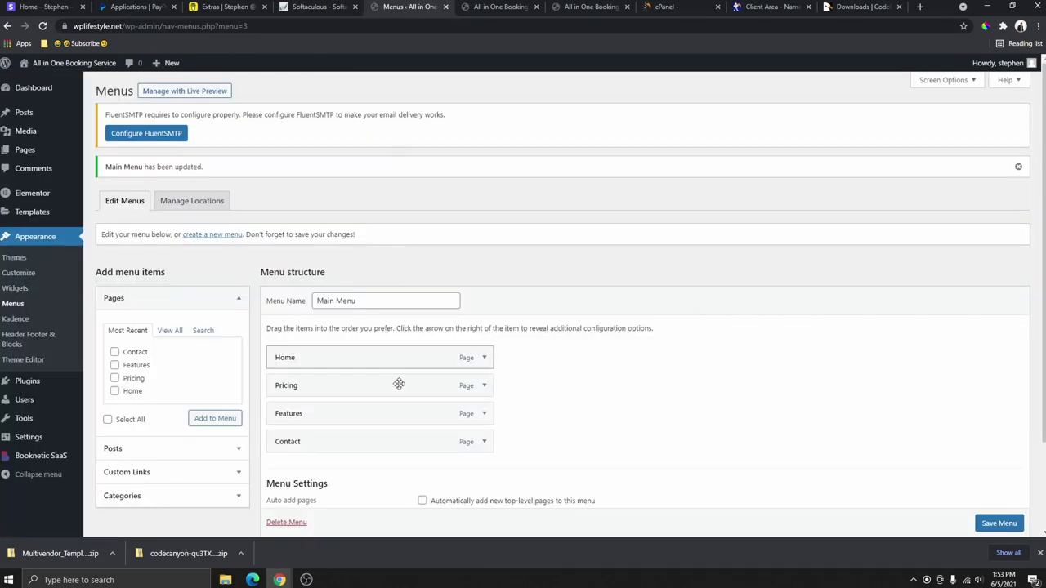
# Step: Nest Pricing under Features, check the submenu on the site, then return Pricing to top level
pyautogui.moveTo(311, 387); pyautogui.dragTo(308, 408)
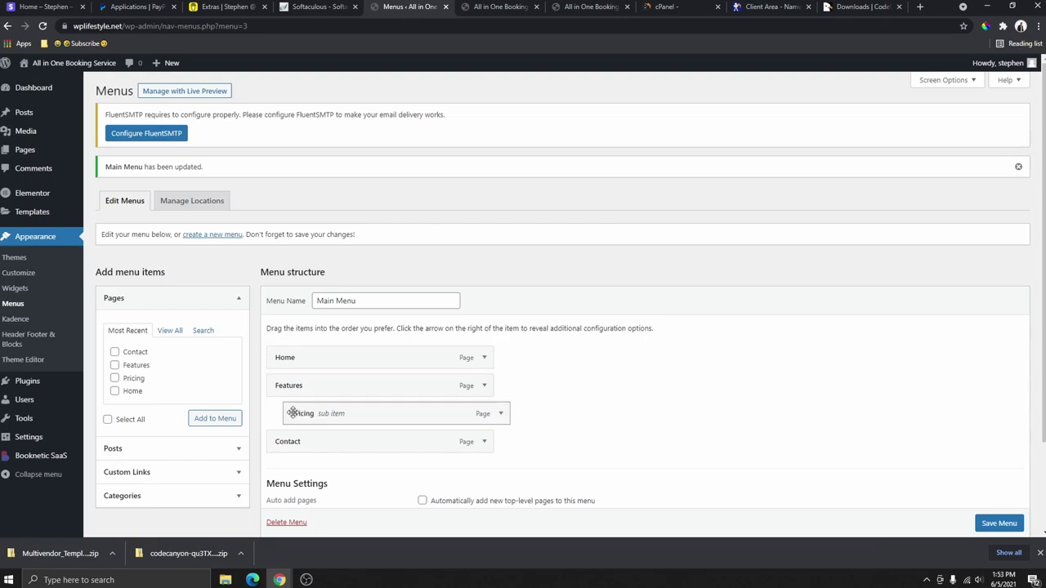
pyautogui.click(992, 524)
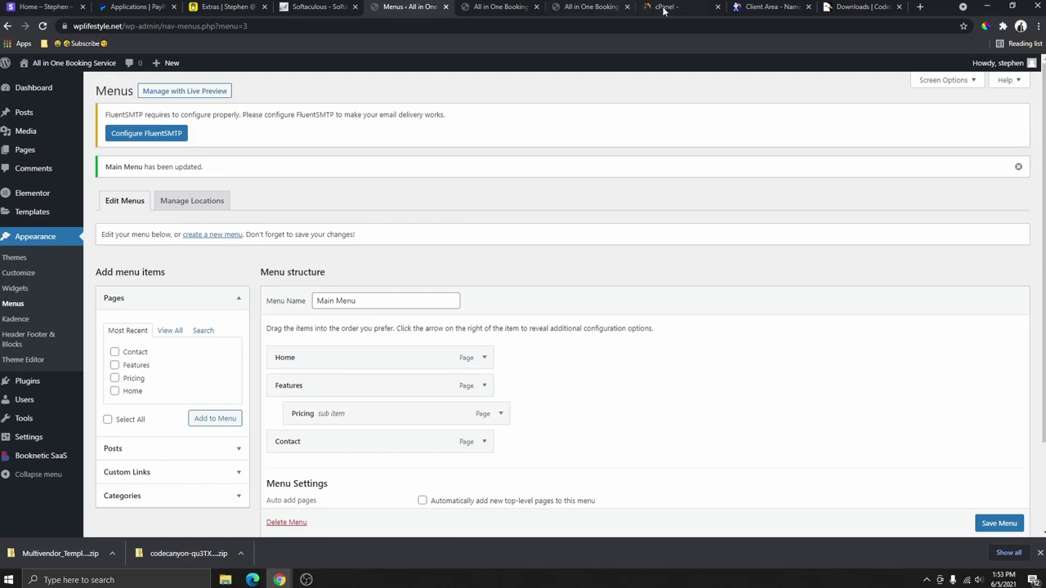
pyautogui.click(500, 6)
pyautogui.click(42, 26)
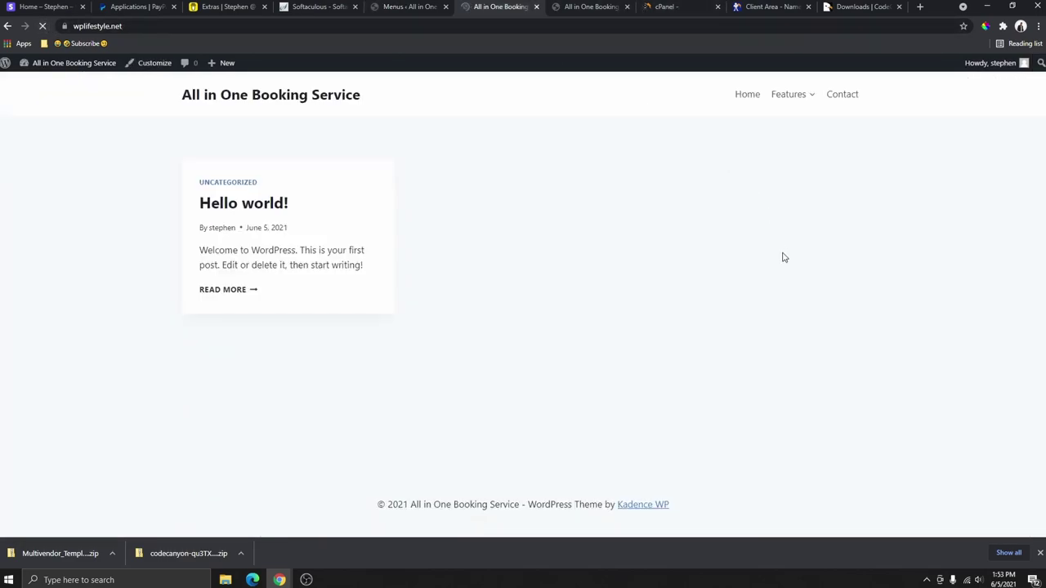
pyautogui.moveTo(796, 98)
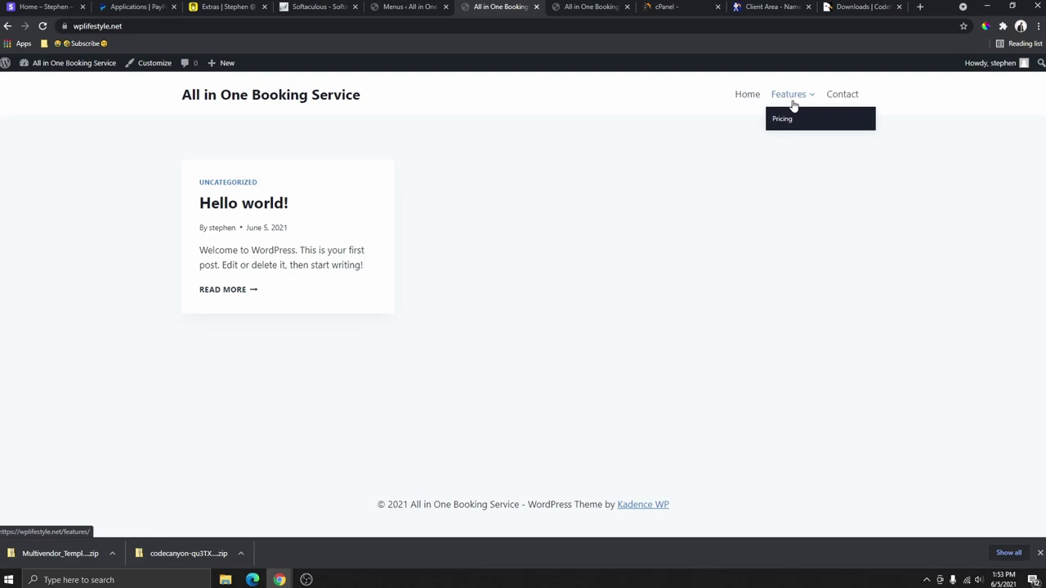
pyautogui.click(392, 7)
pyautogui.moveTo(357, 402); pyautogui.dragTo(330, 418)
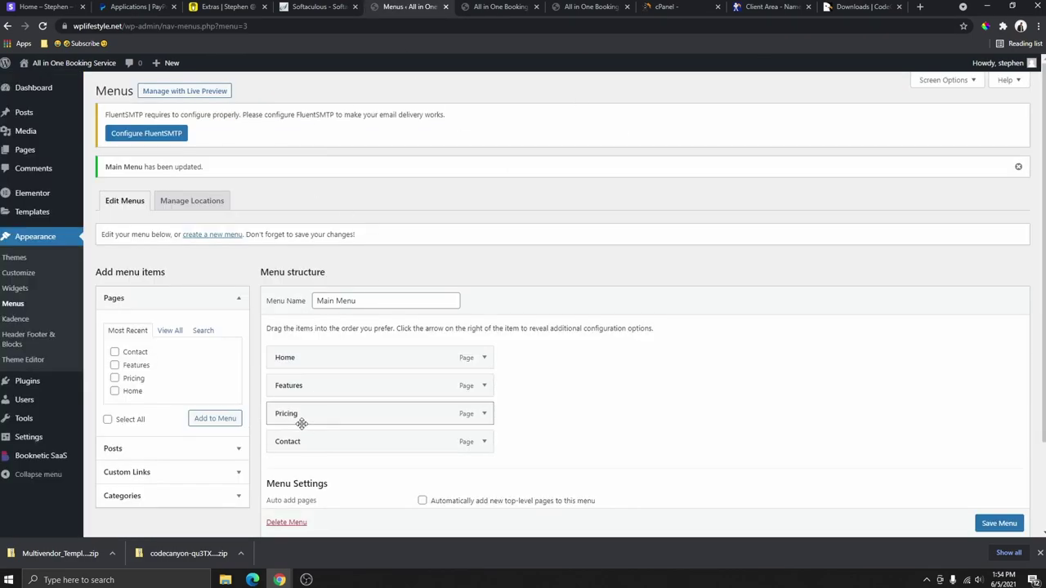
# Step: Save the flattened Main Menu and switch to the live site
pyautogui.click(998, 524)
pyautogui.scroll(-1, 999, 531)
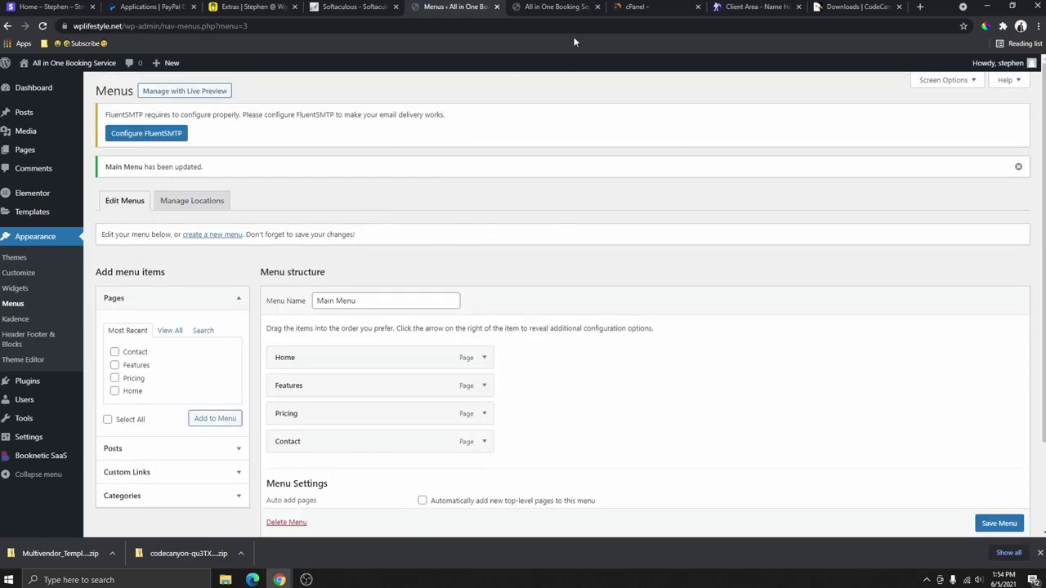
pyautogui.click(572, 6)
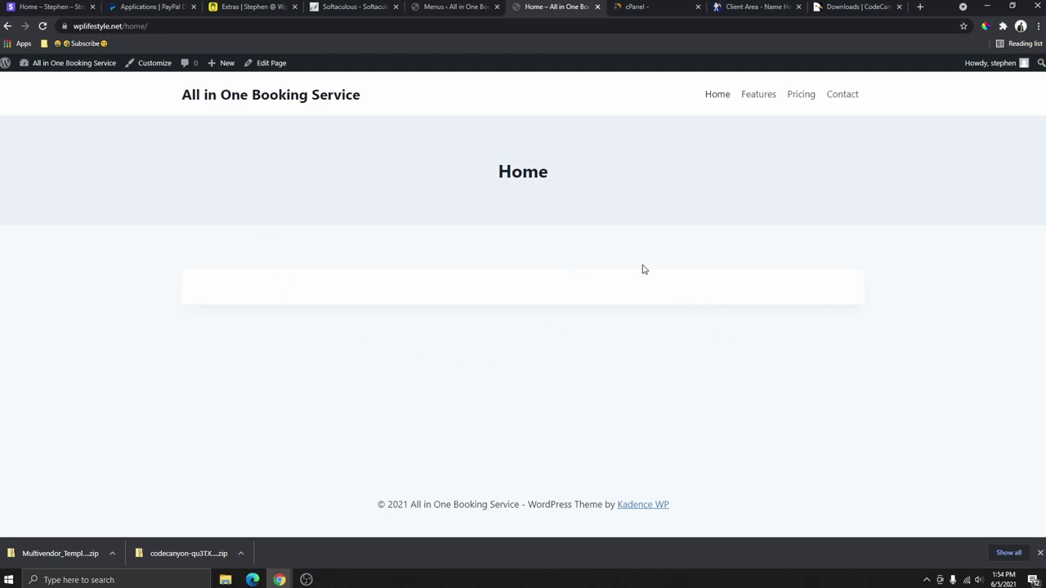
# Step: Open the Home page in Elementor and drop a Heading widget onto it
pyautogui.moveTo(266, 67)
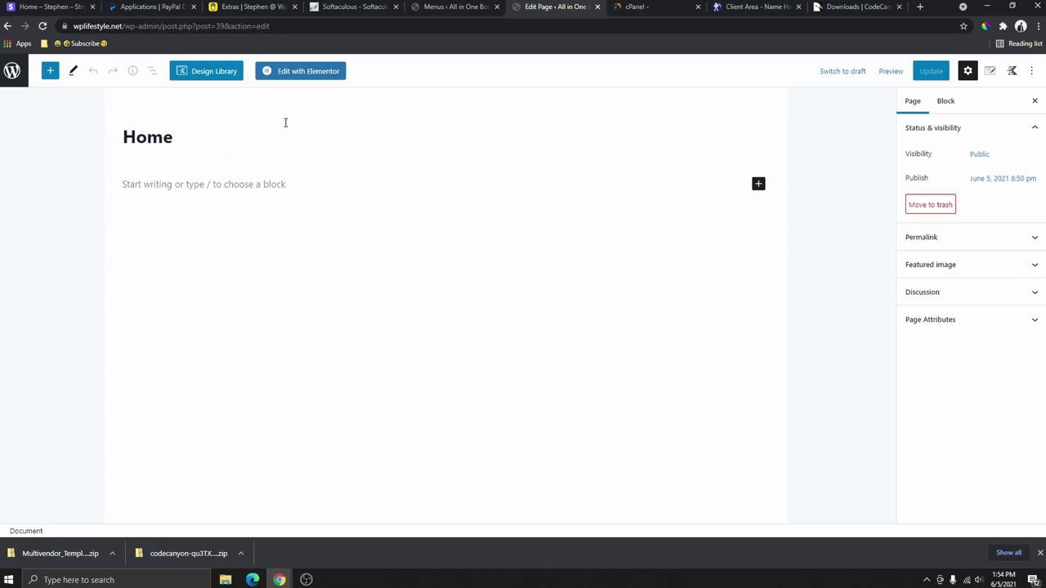
pyautogui.click(296, 72)
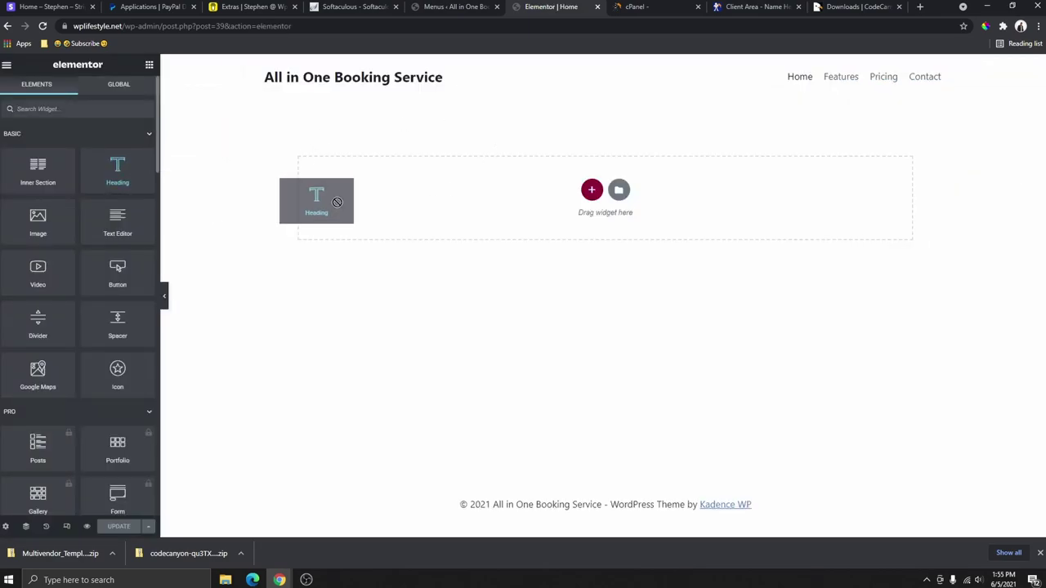
pyautogui.moveTo(337, 202); pyautogui.dragTo(582, 190)
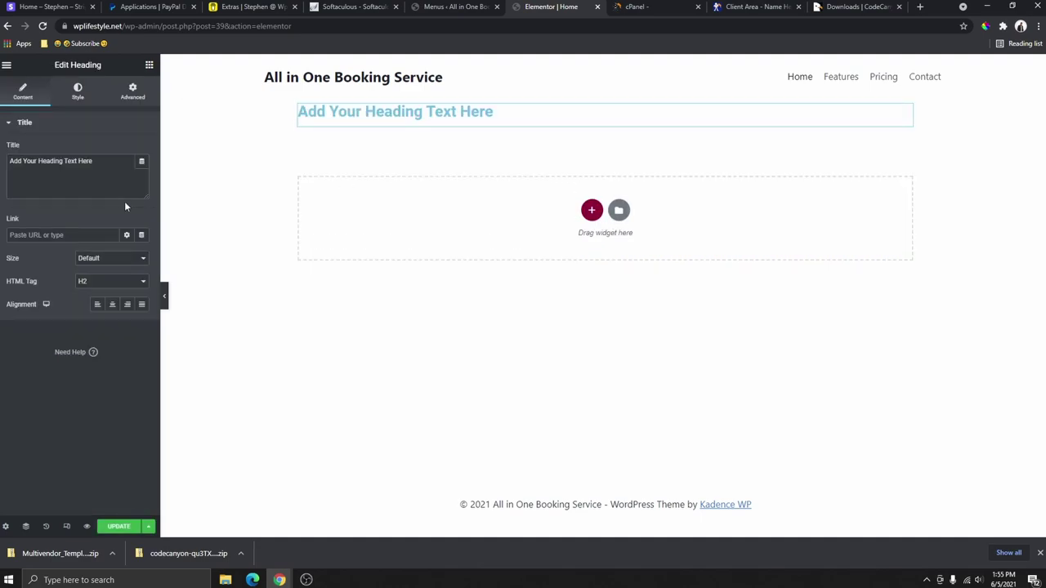
# Step: Add an Image widget below the heading and two three-column sections beneath it
pyautogui.click(149, 65)
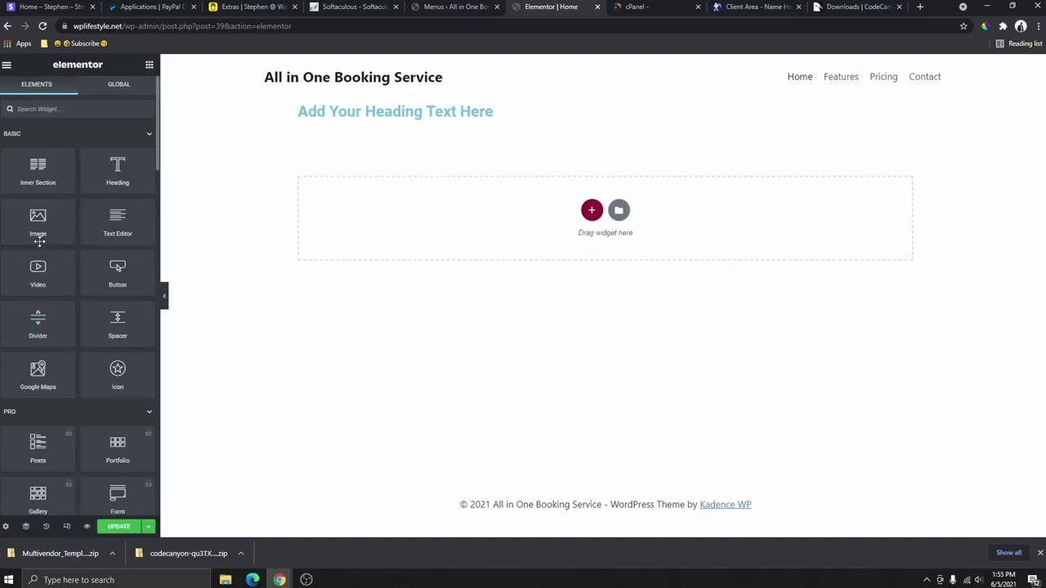
pyautogui.moveTo(39, 239); pyautogui.dragTo(516, 131)
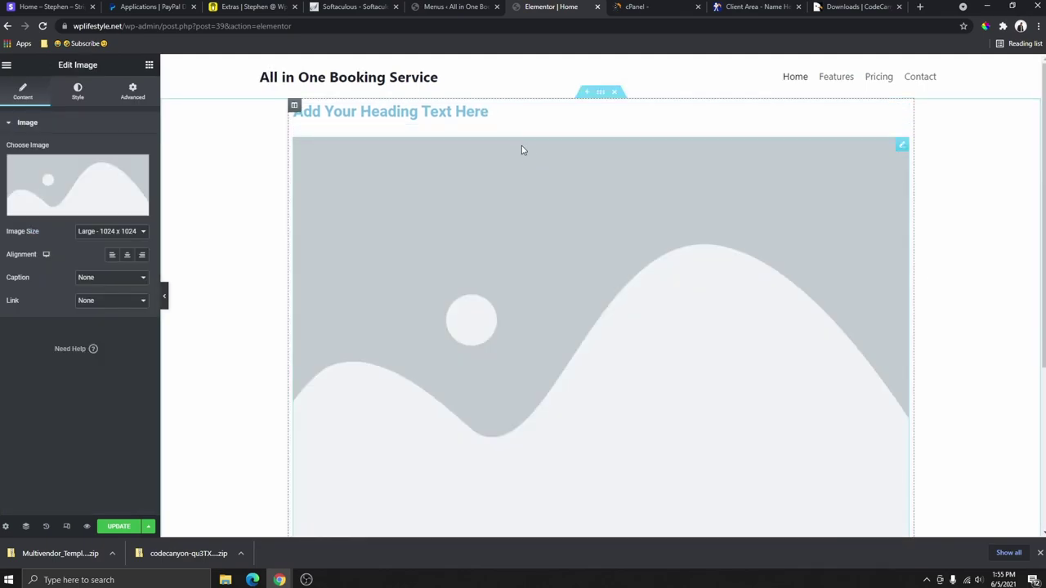
pyautogui.scroll(-3, 546, 183)
pyautogui.click(587, 377)
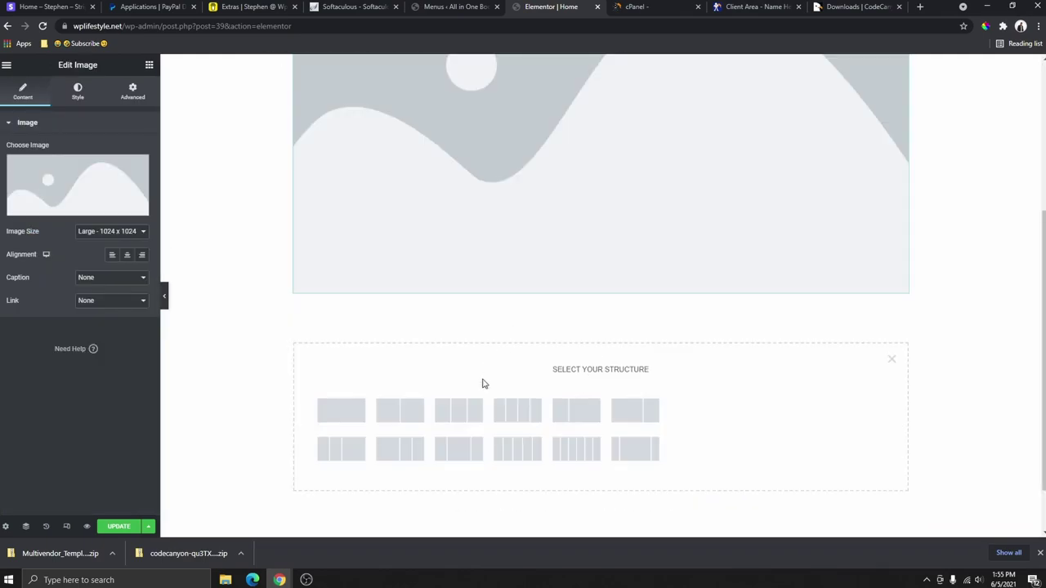
pyautogui.click(451, 417)
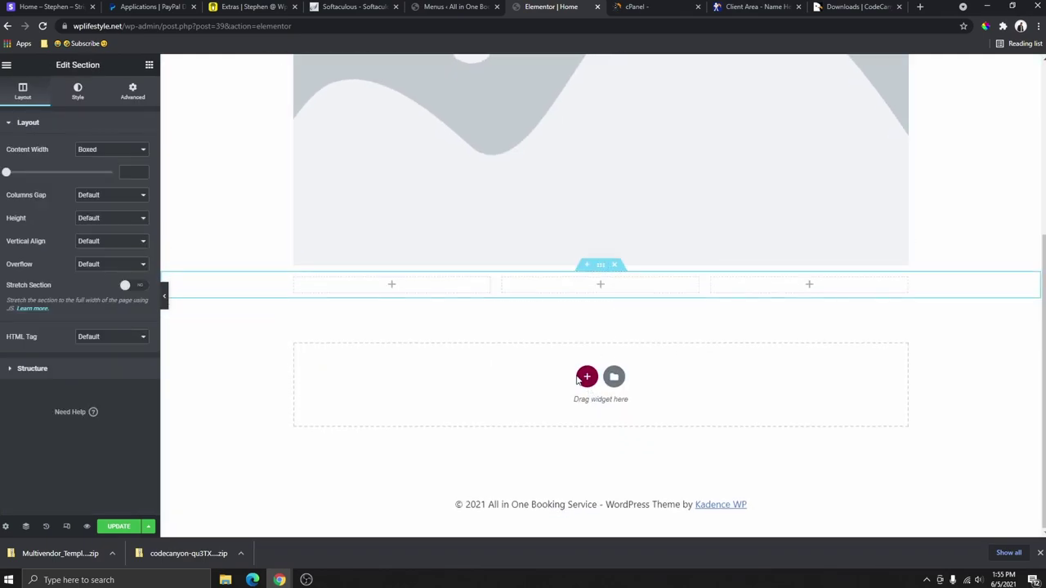
pyautogui.click(586, 377)
pyautogui.click(458, 411)
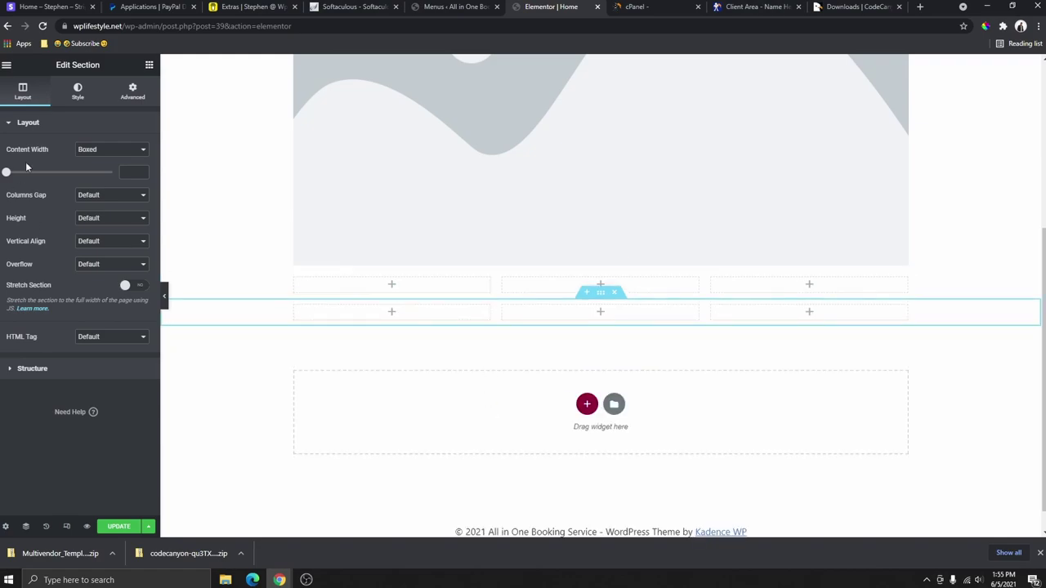
# Step: Place a Heading, a Video and a Button widget in the three columns
pyautogui.click(149, 65)
pyautogui.moveTo(38, 172); pyautogui.dragTo(405, 287)
pyautogui.click(147, 65)
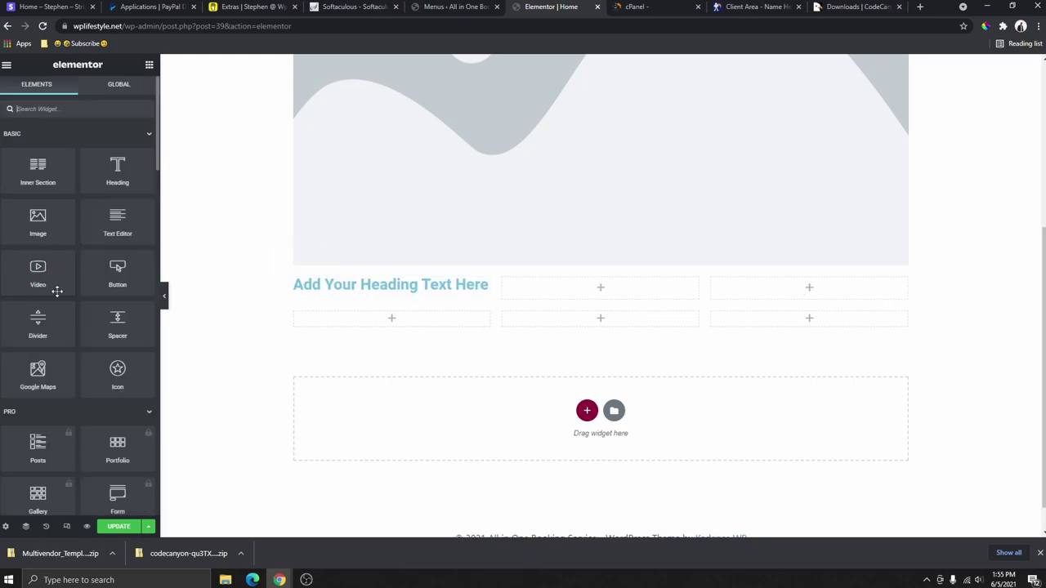
pyautogui.moveTo(38, 274); pyautogui.dragTo(654, 298)
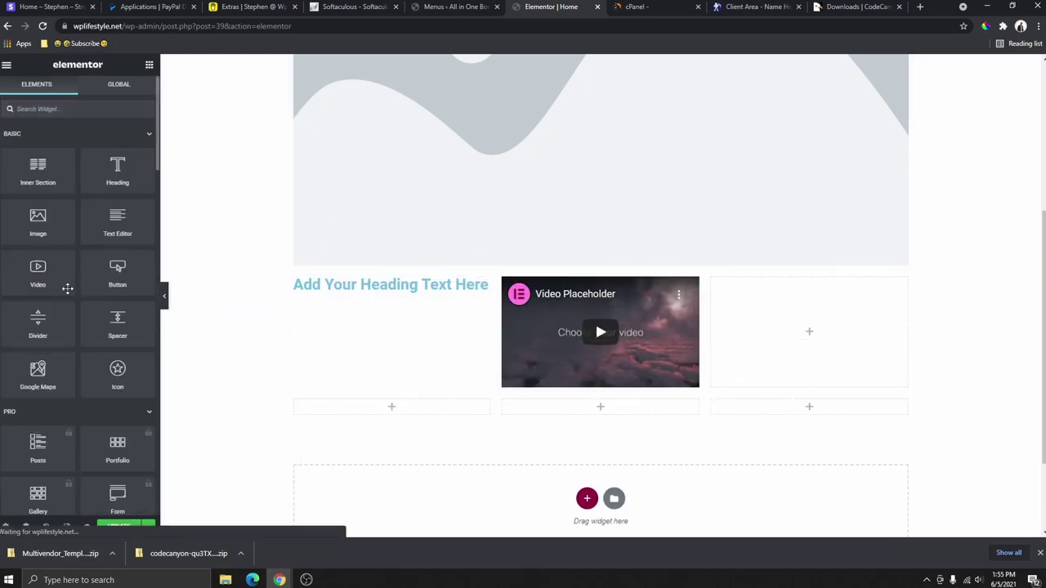
pyautogui.moveTo(121, 274); pyautogui.dragTo(834, 321)
pyautogui.scroll(5, 628, 313)
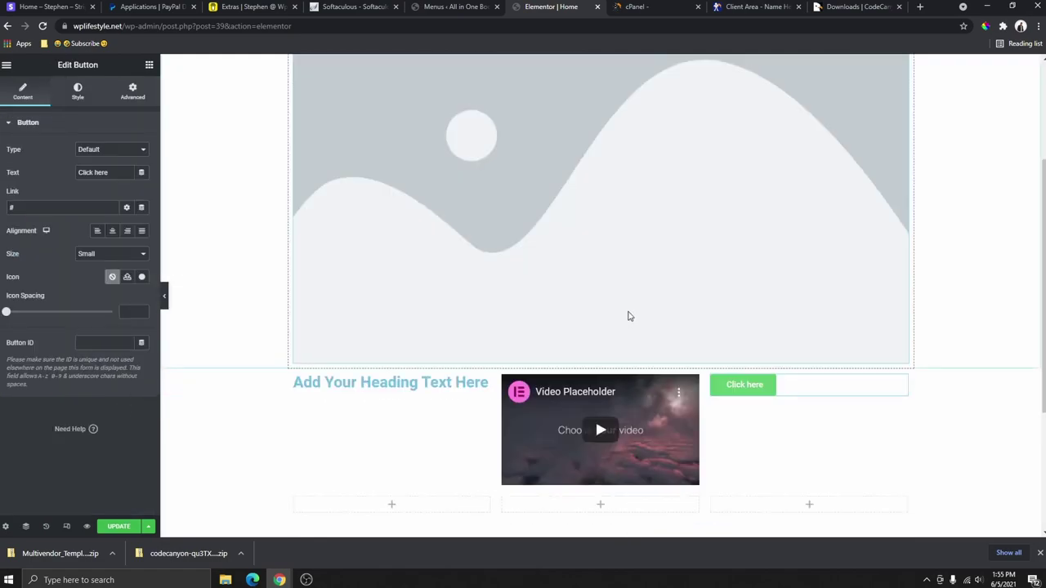
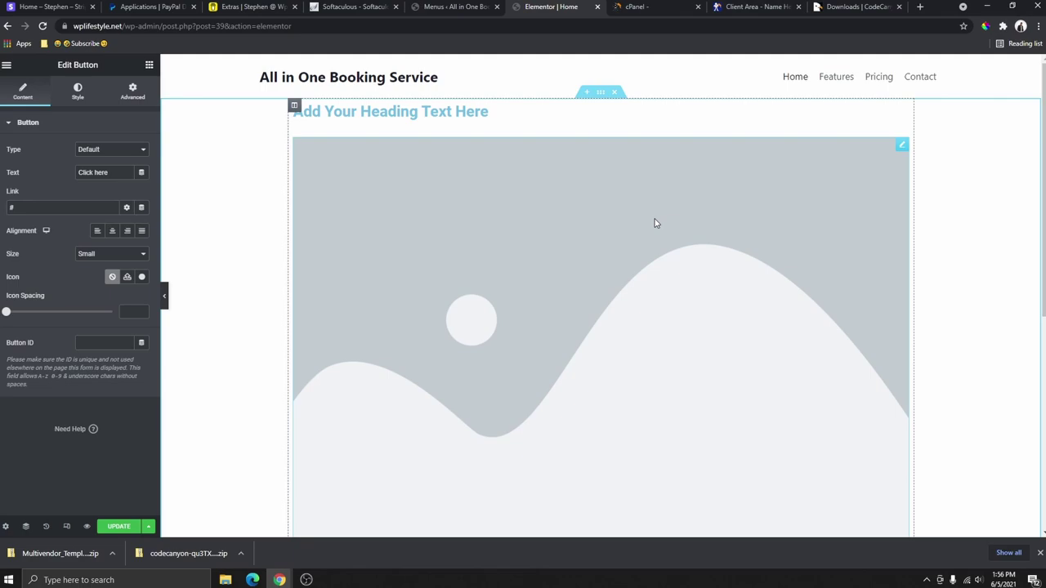
# Step: Delete the image placeholder, the video-and-button section and the empty three-column section
pyautogui.click(615, 92)
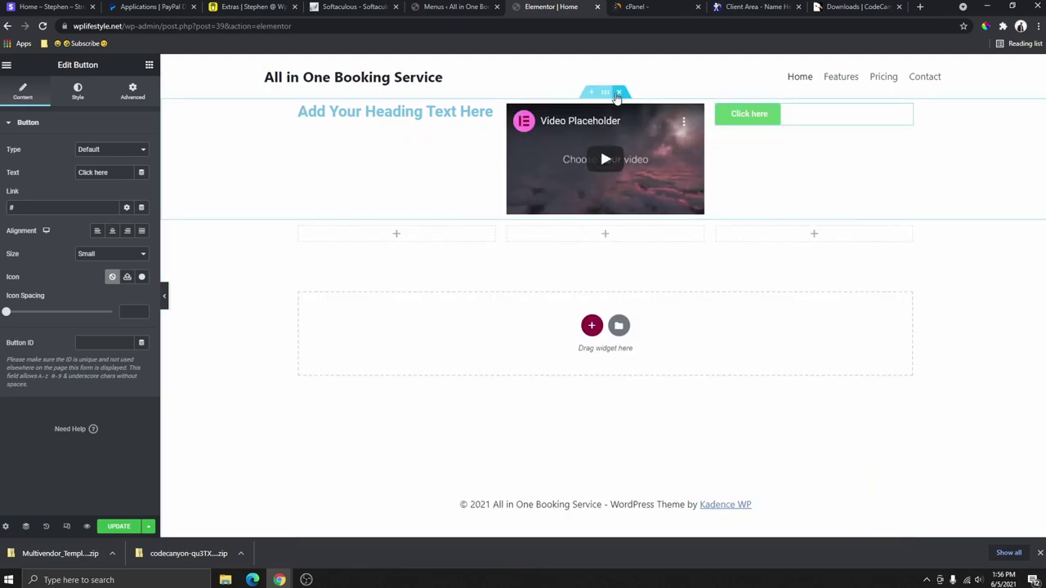
pyautogui.click(617, 96)
pyautogui.click(619, 92)
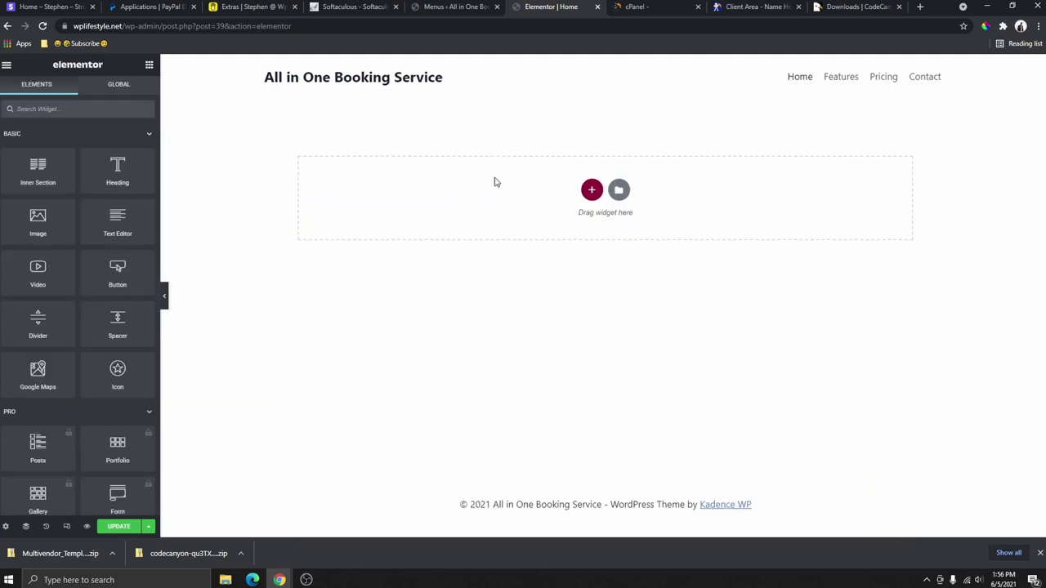
# Step: Insert the saved Home Page template from My Templates, importing its document settings
pyautogui.click(619, 191)
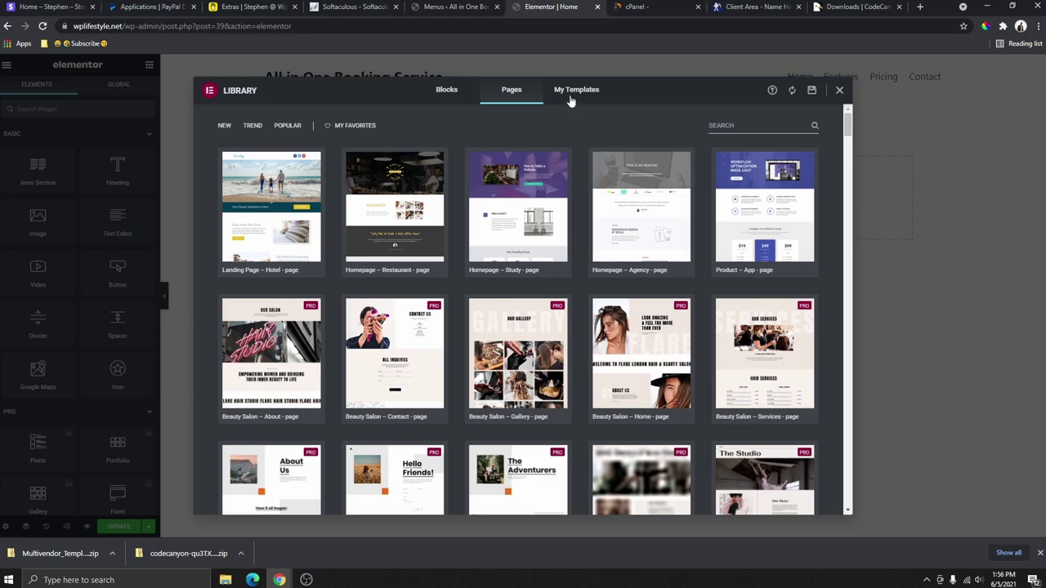
pyautogui.click(574, 93)
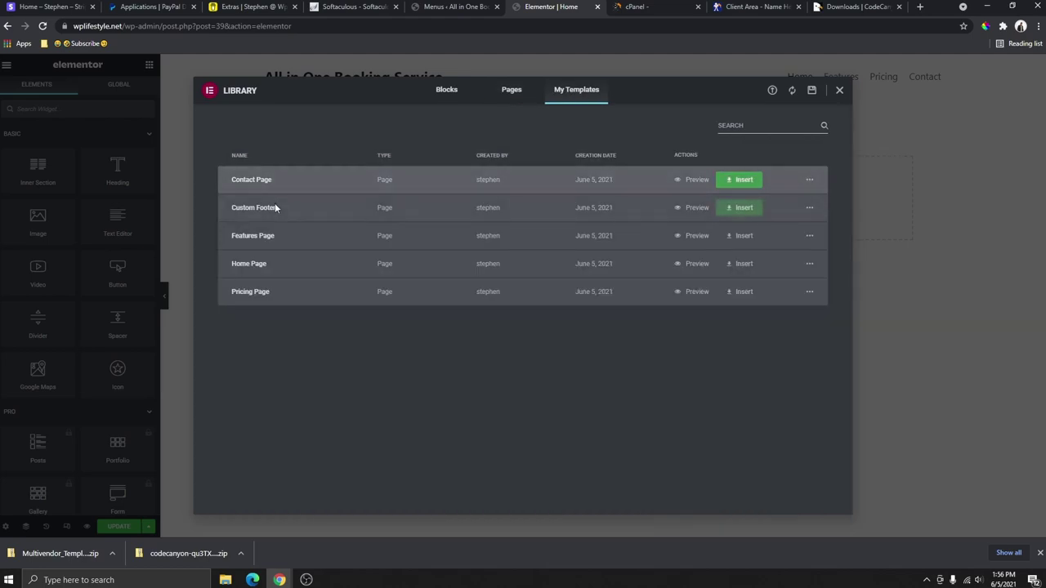
pyautogui.click(744, 270)
pyautogui.click(578, 338)
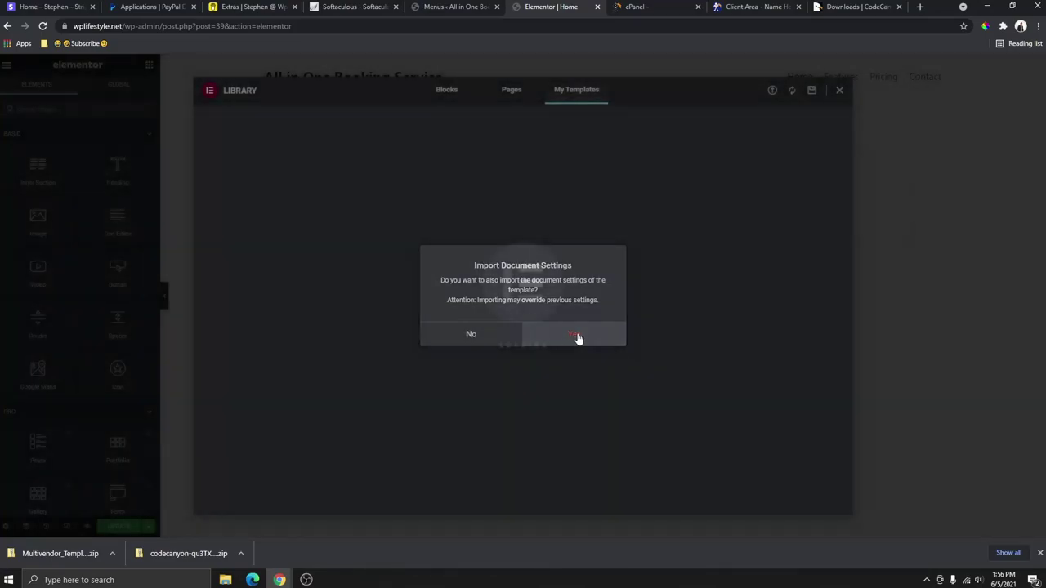
pyautogui.scroll(-7, 630, 228)
pyautogui.scroll(-7, 591, 341)
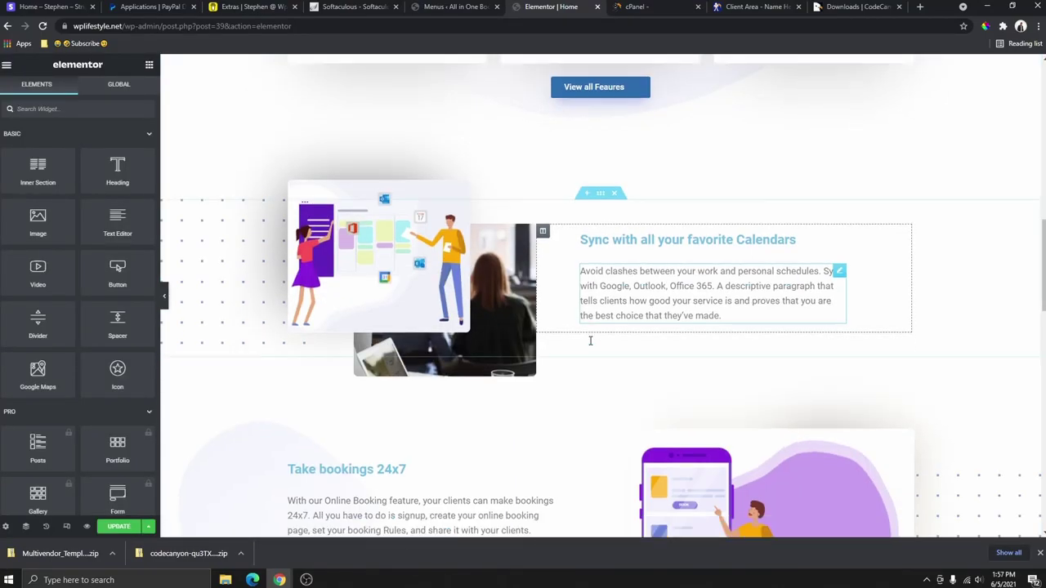
# Step: Undo an accidental move of the payments illustration into a new section
pyautogui.scroll(8, 570, 360)
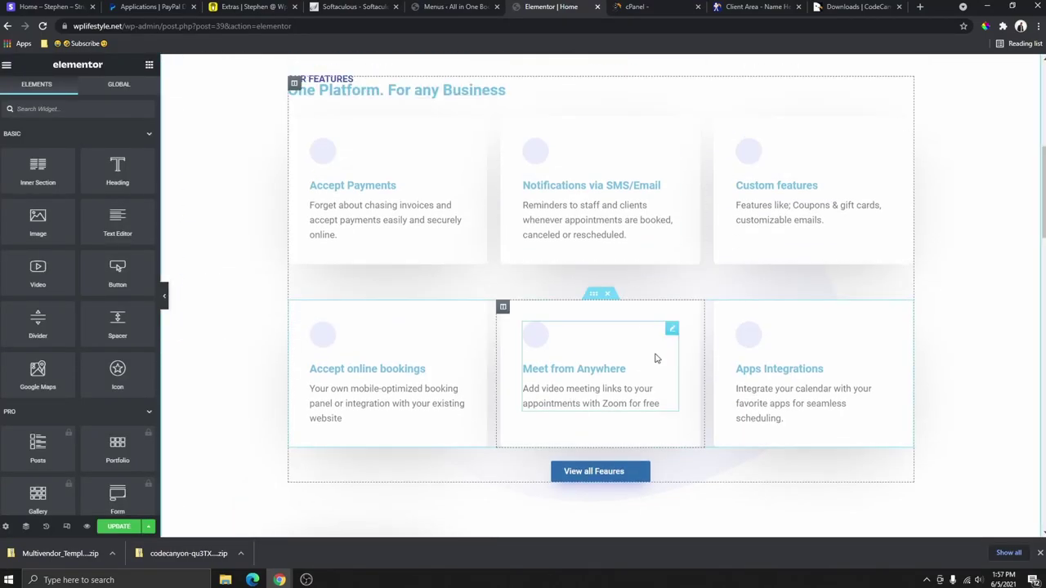
pyautogui.scroll(5, 654, 353)
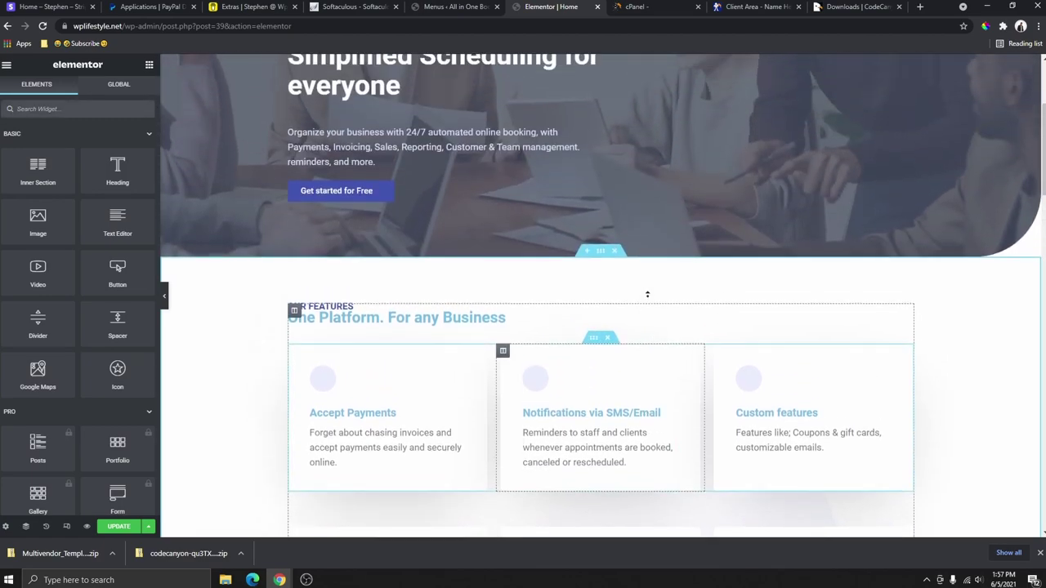
pyautogui.scroll(-10, 663, 341)
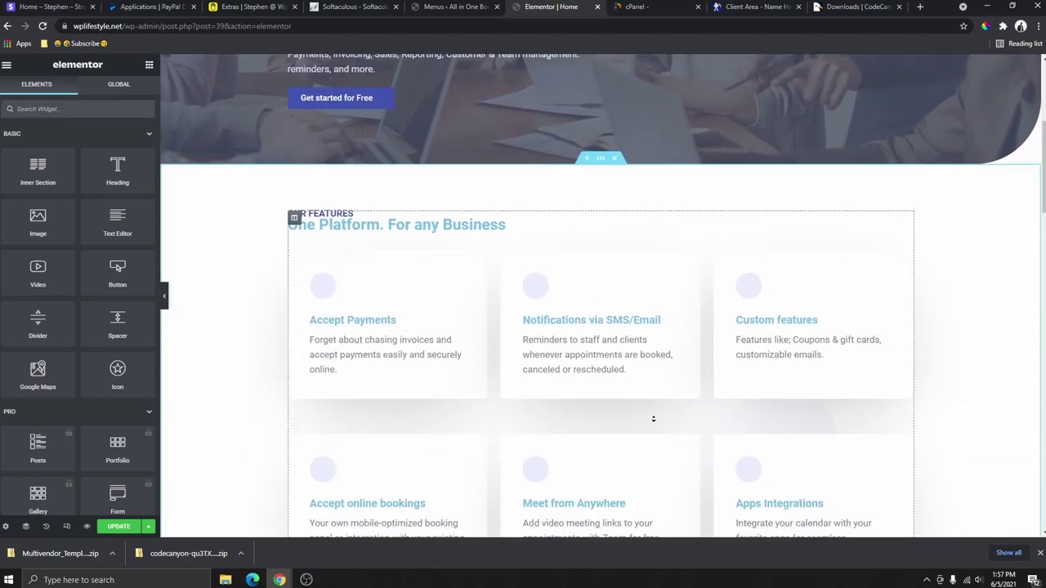
pyautogui.moveTo(567, 243); pyautogui.dragTo(592, 227)
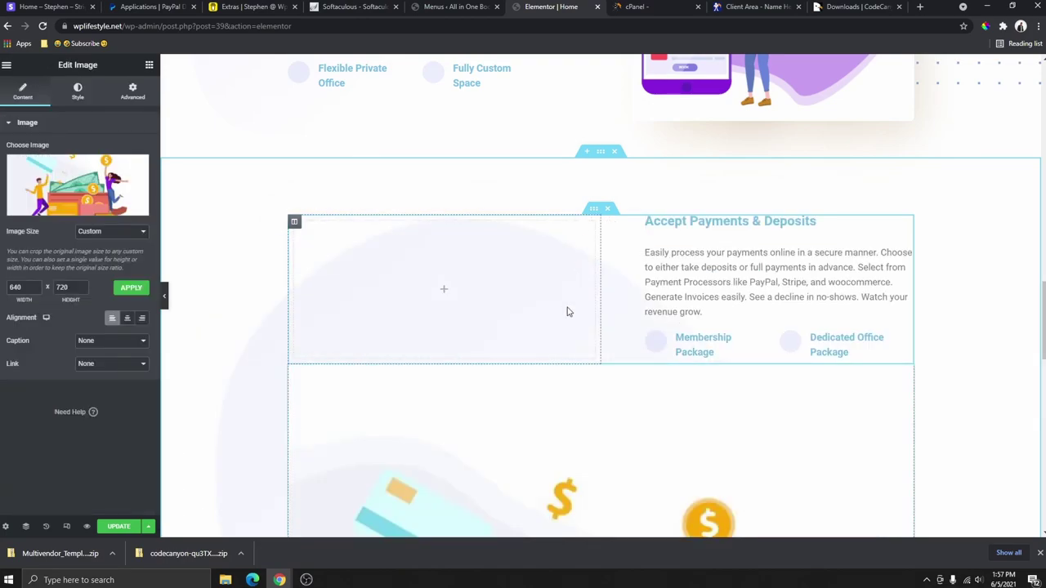
pyautogui.hotkey('ctrl', 'z')
# Step: Swap the phone illustration for the affordable-pricing.jpg photo
pyautogui.scroll(5, 409, 199)
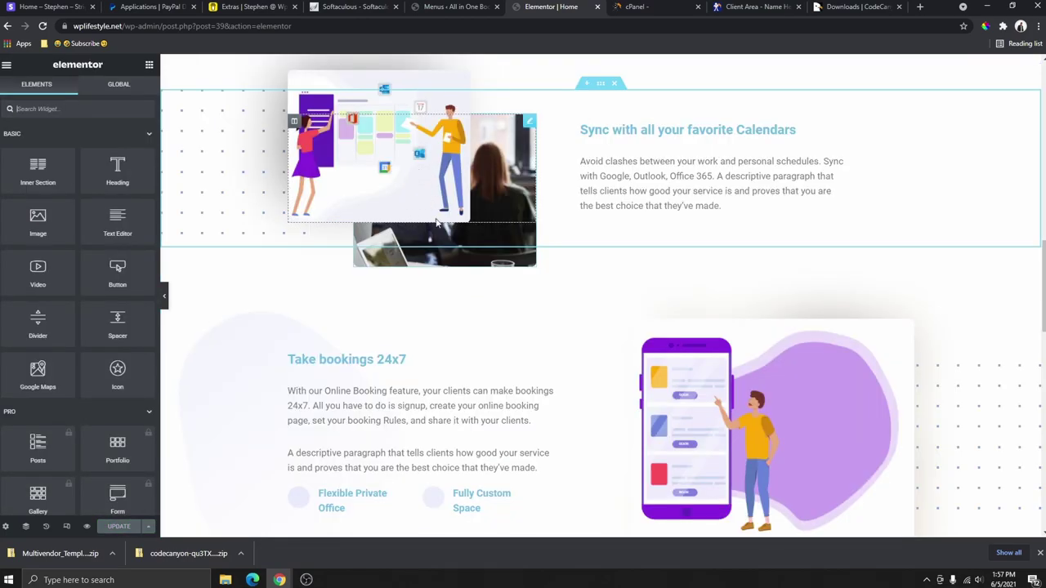
pyautogui.scroll(2, 437, 223)
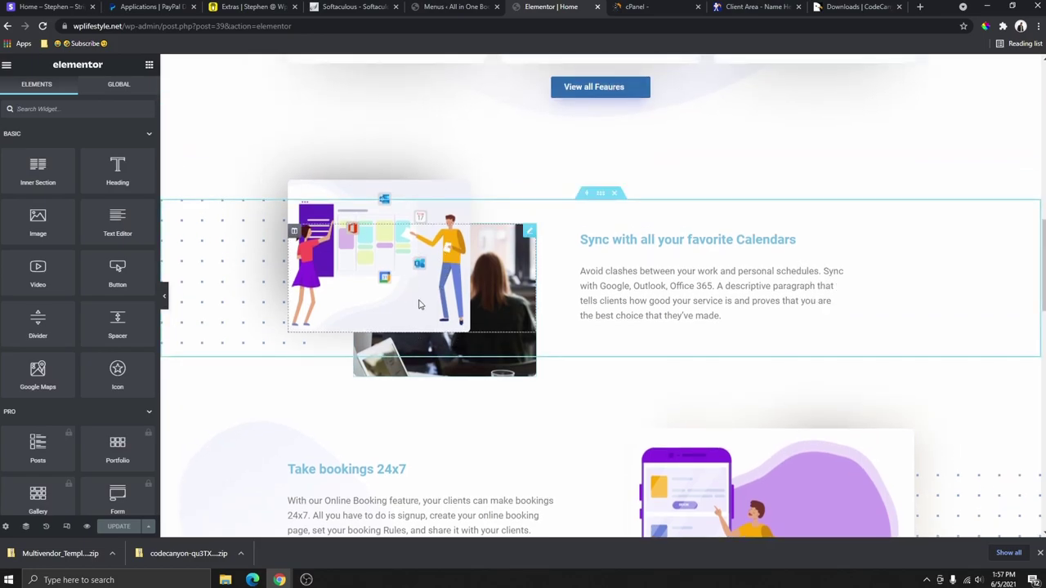
pyautogui.scroll(-8, 464, 261)
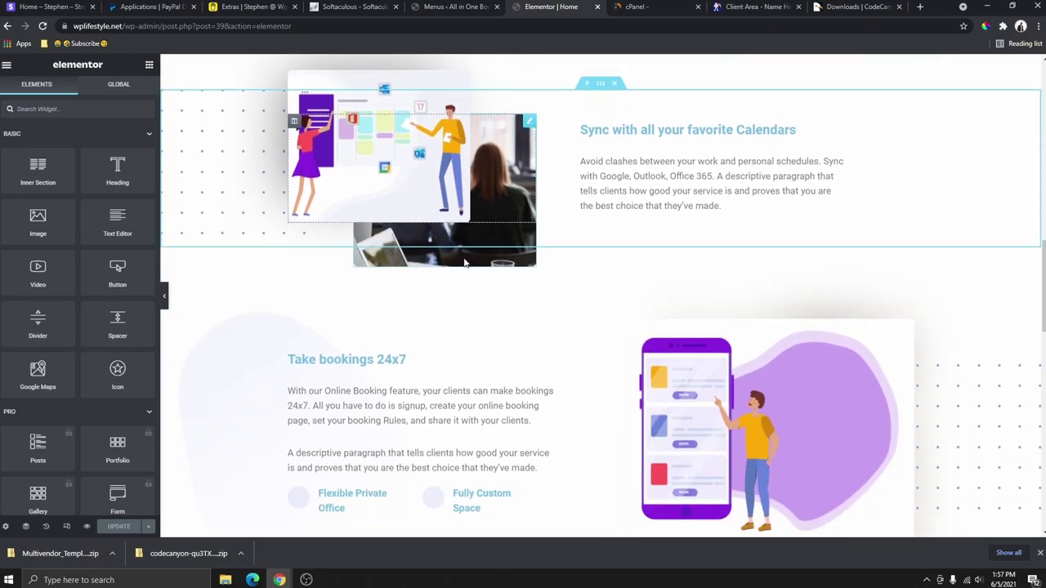
pyautogui.scroll(1, 800, 287)
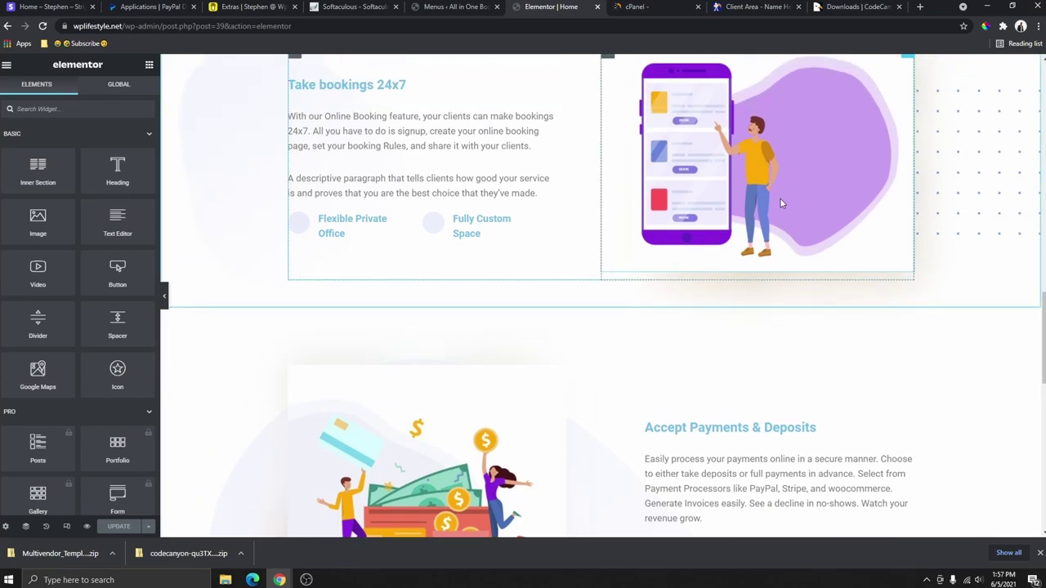
pyautogui.click(780, 198)
pyautogui.click(84, 192)
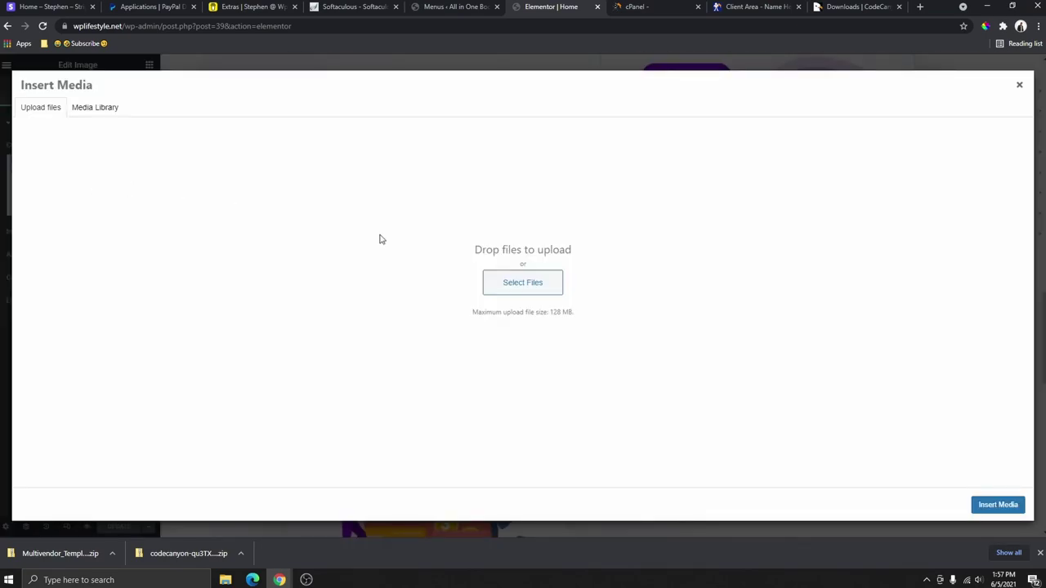
pyautogui.click(109, 110)
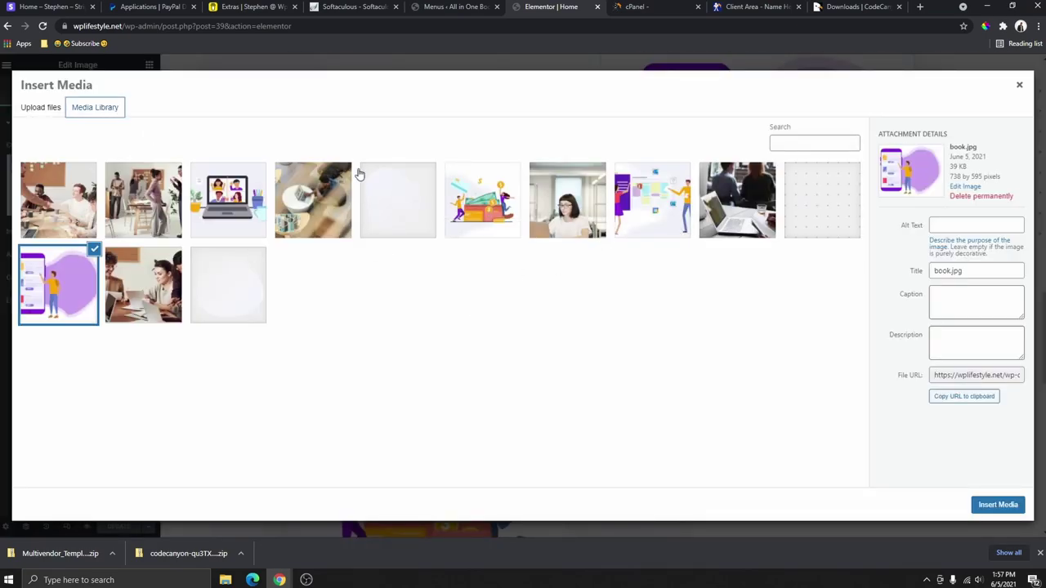
pyautogui.click(160, 210)
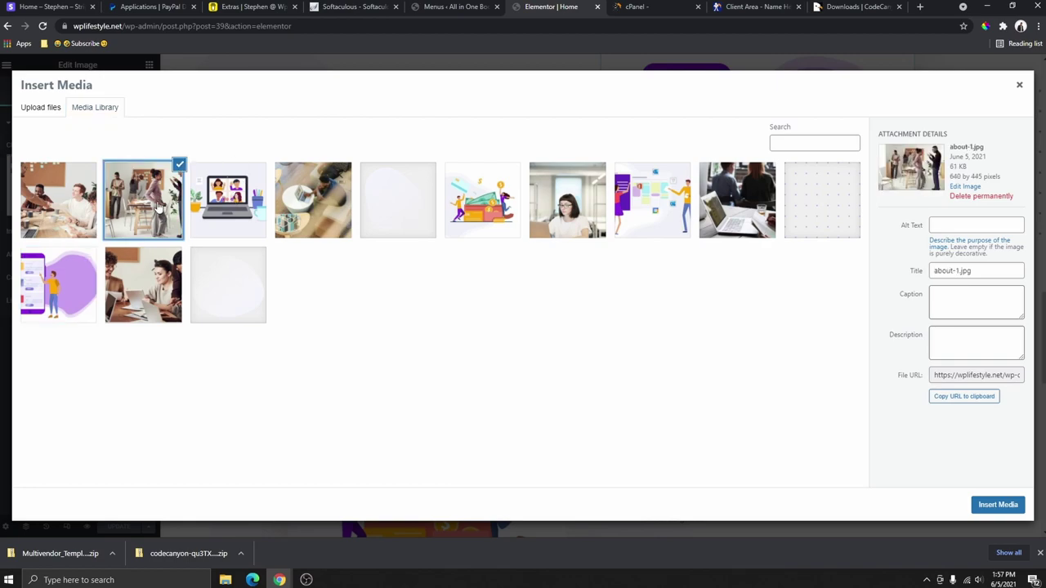
pyautogui.click(575, 228)
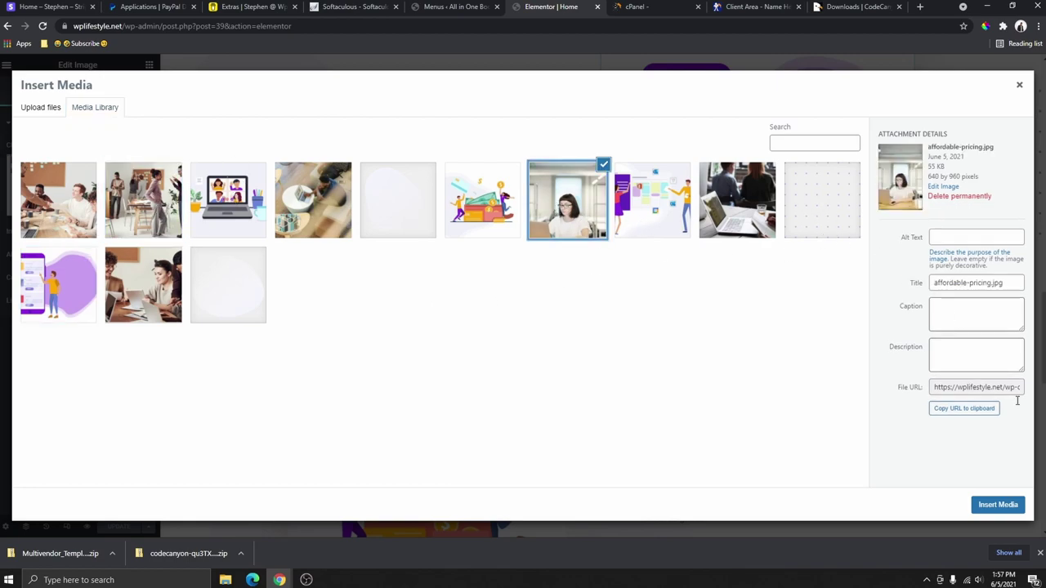
pyautogui.click(1013, 505)
# Step: Restore the book.jpg phone illustration in place of that photo
pyautogui.scroll(3, 466, 308)
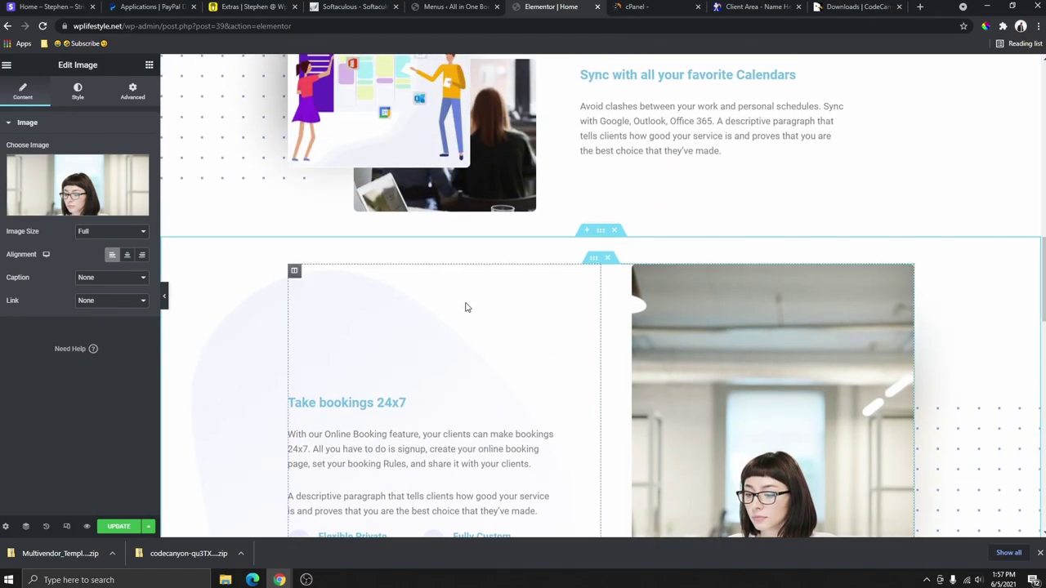
pyautogui.scroll(-2, 729, 333)
pyautogui.click(65, 200)
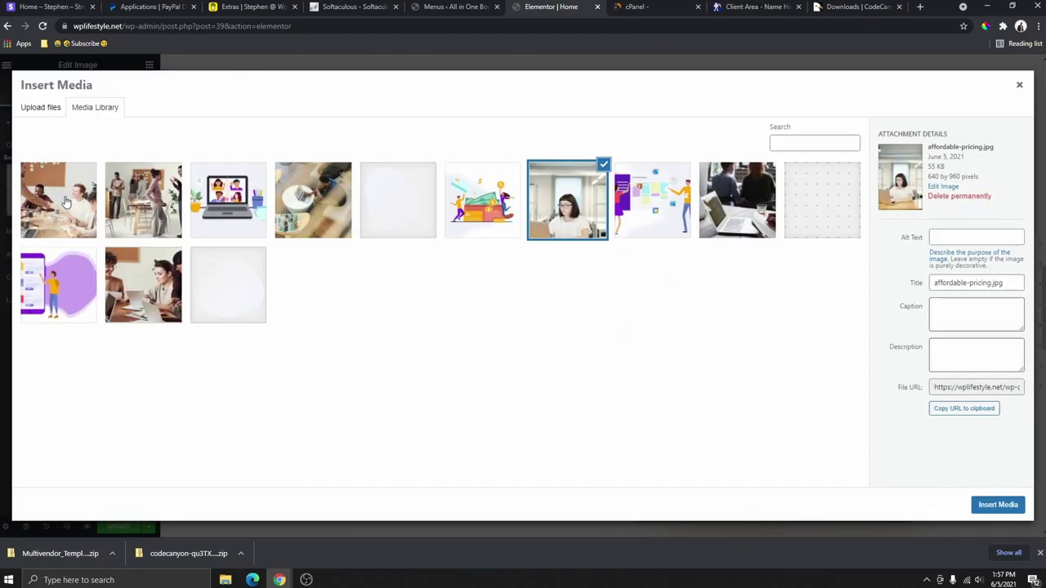
pyautogui.click(93, 301)
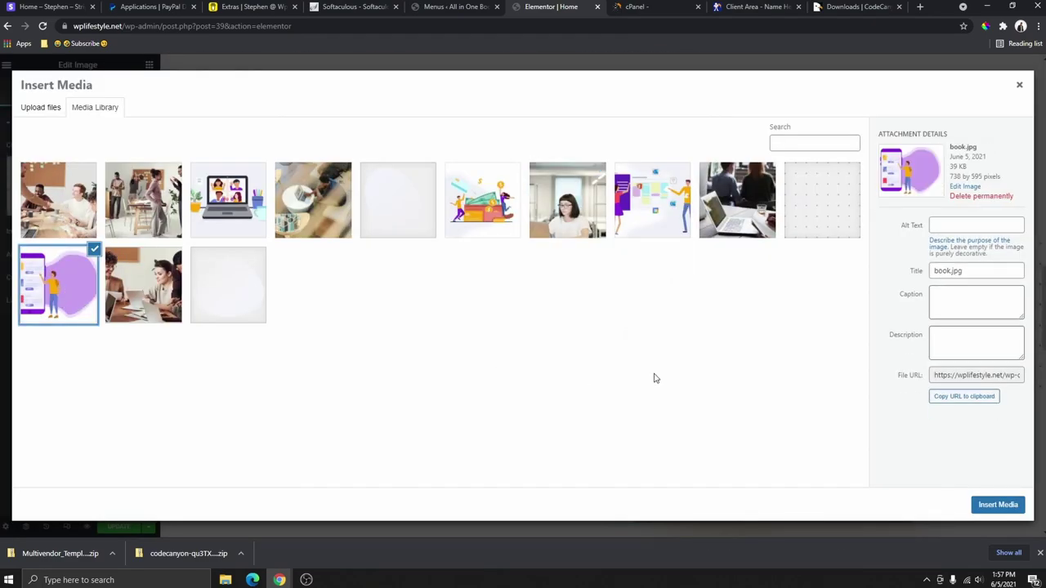
pyautogui.click(998, 504)
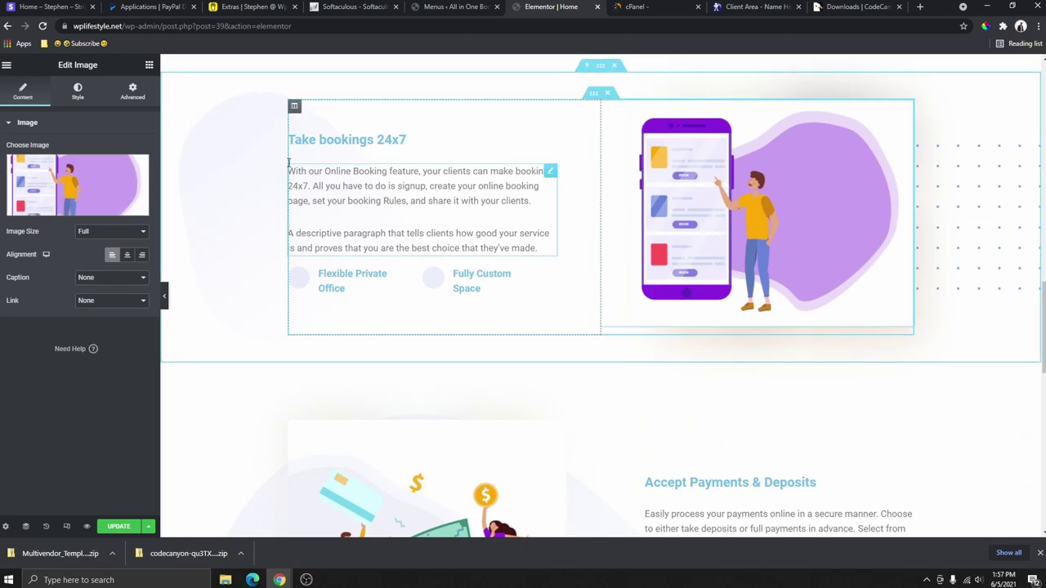
# Step: Inspect book.jpg's file details (738 by 595 pixels) and leave the image unchanged
pyautogui.click(91, 194)
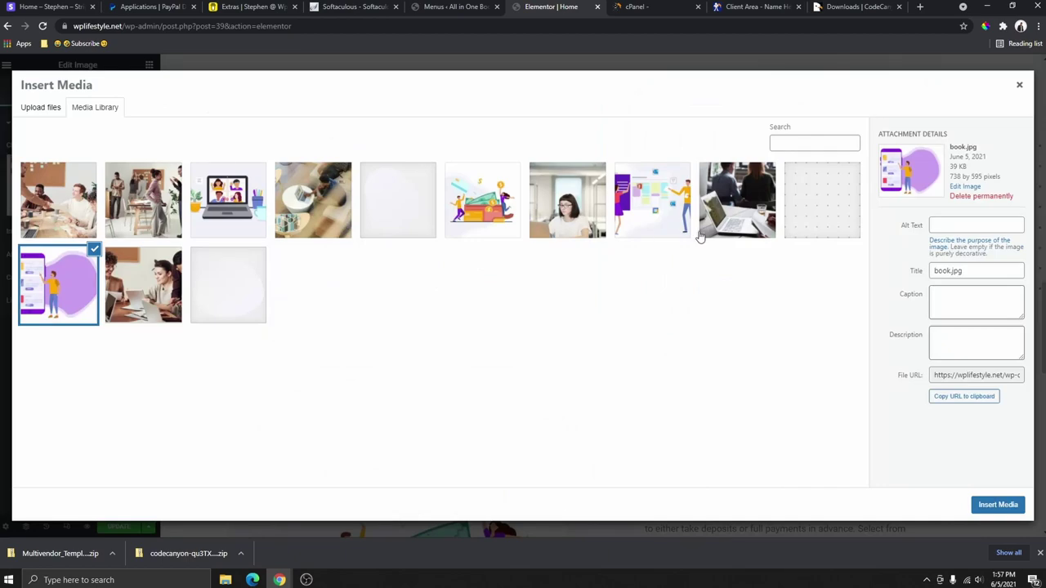
pyautogui.moveTo(950, 182); pyautogui.dragTo(984, 180)
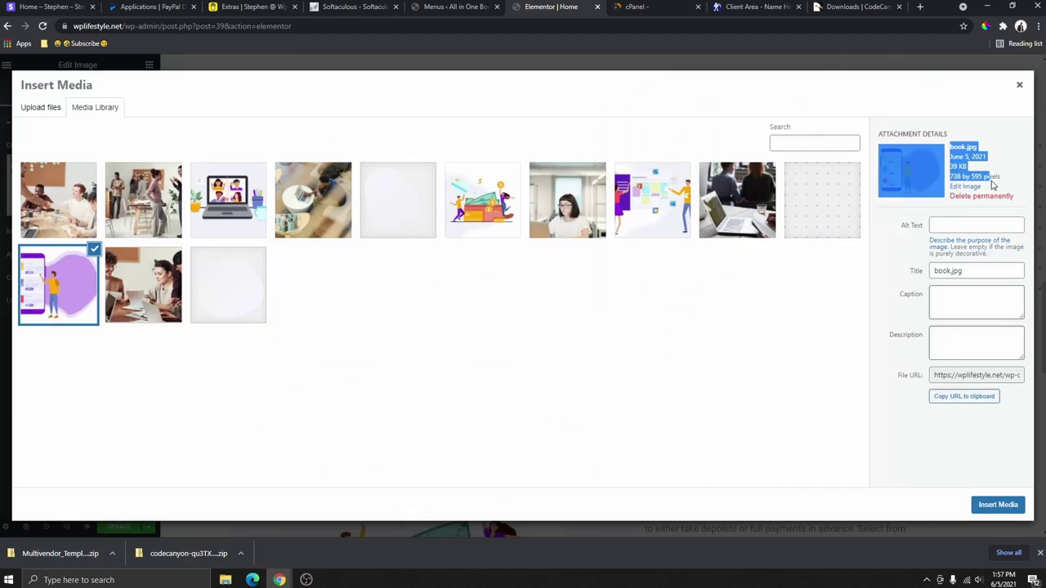
pyautogui.click(995, 185)
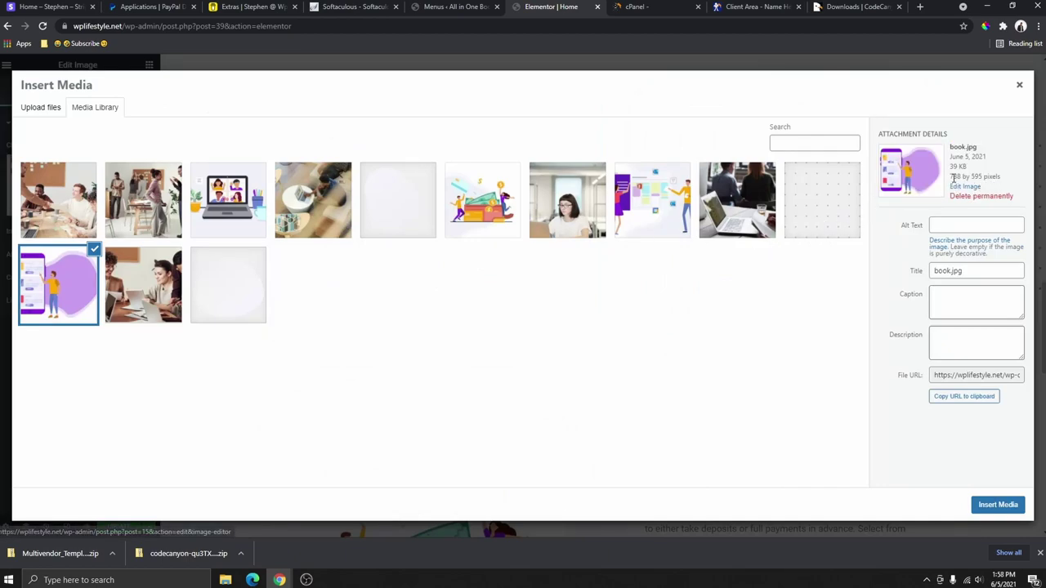
pyautogui.tripleClick(953, 177)
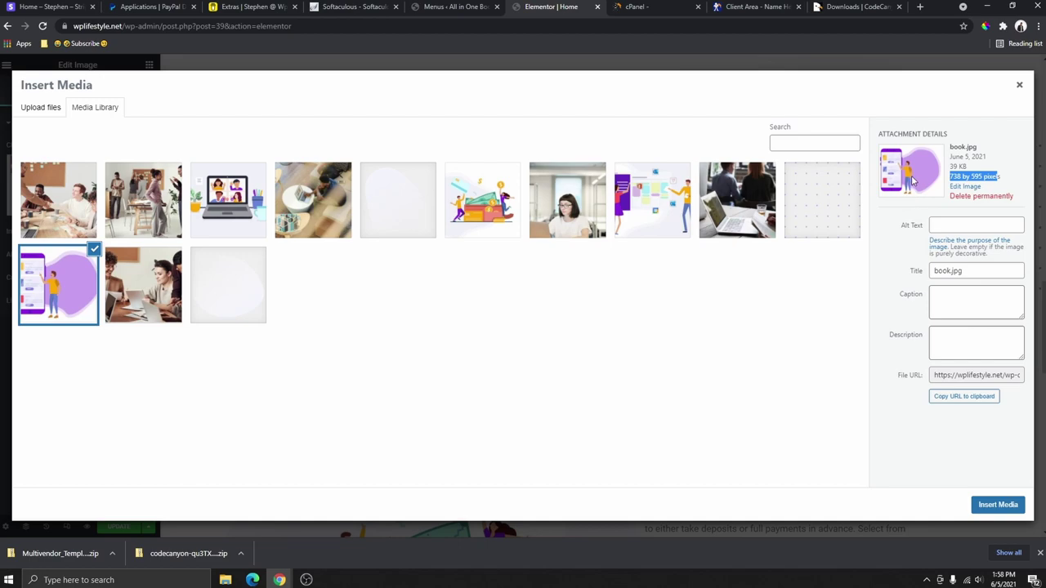
pyautogui.click(1014, 88)
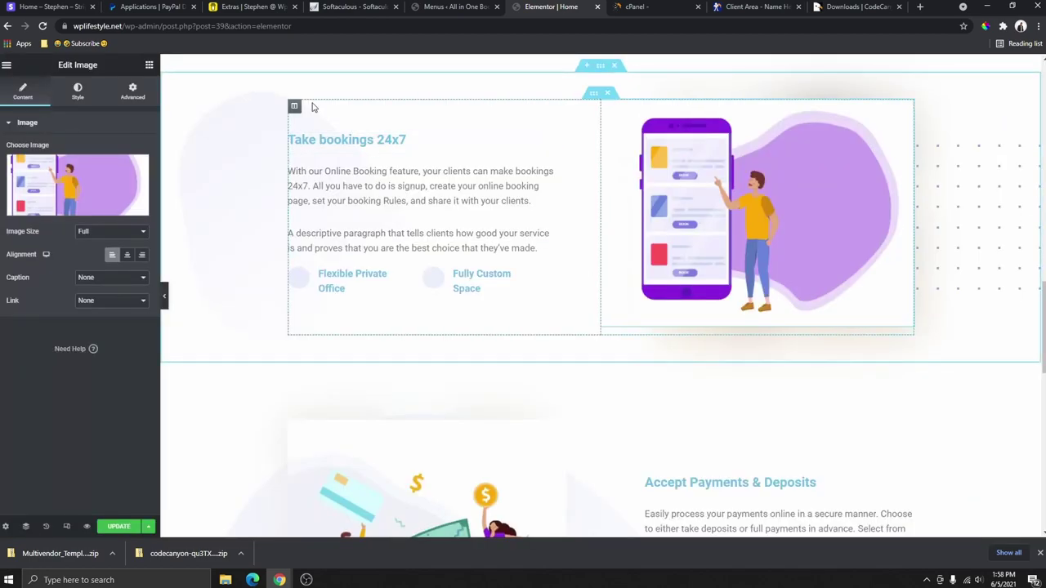
# Step: Replace the phone illustration with the about-1.jpg team photo
pyautogui.click(80, 191)
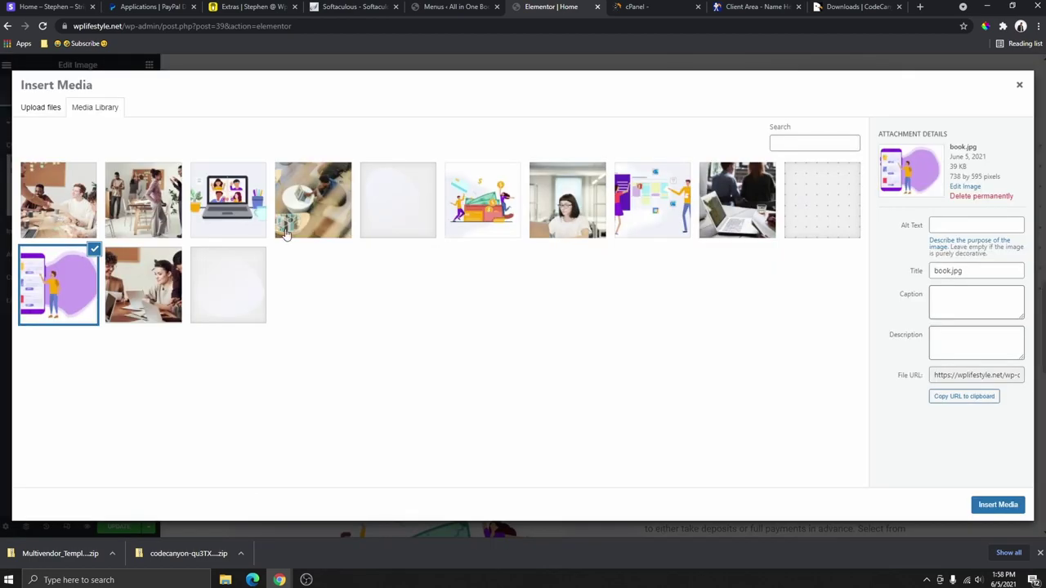
pyautogui.click(143, 225)
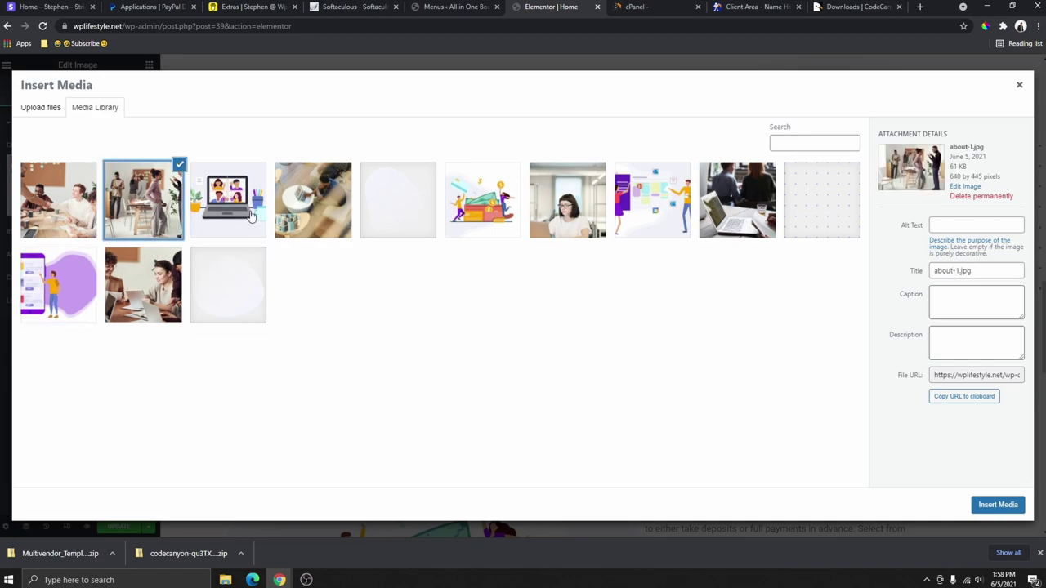
pyautogui.click(998, 505)
pyautogui.scroll(2, 895, 183)
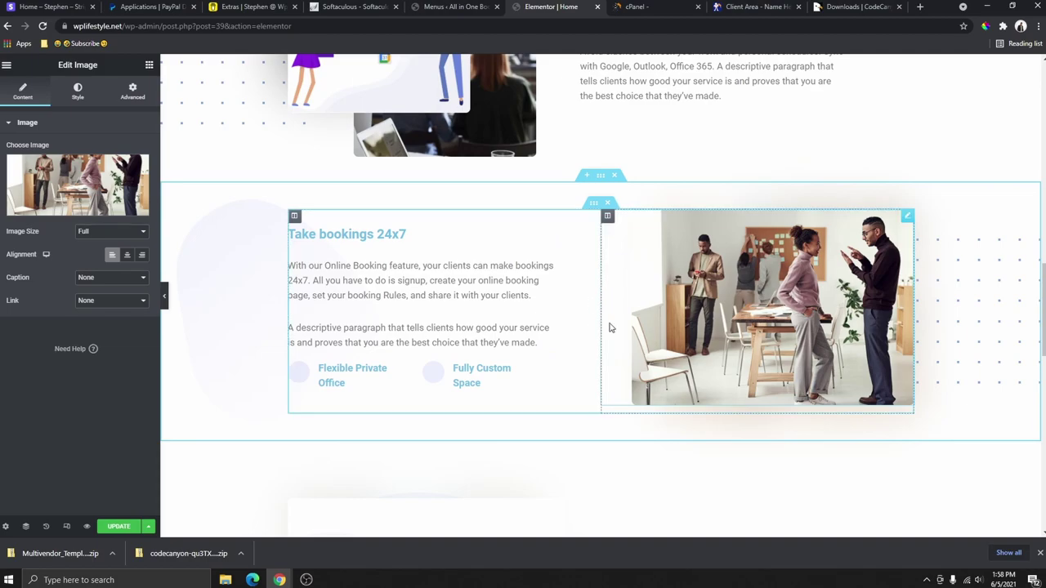
pyautogui.scroll(3, 608, 327)
pyautogui.scroll(-8, 539, 122)
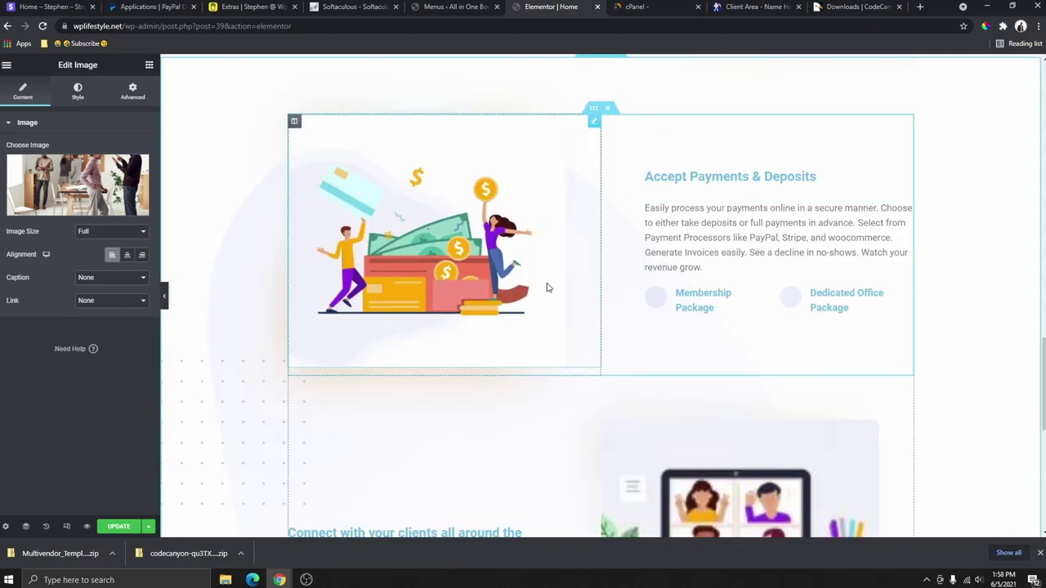
pyautogui.scroll(4, 547, 287)
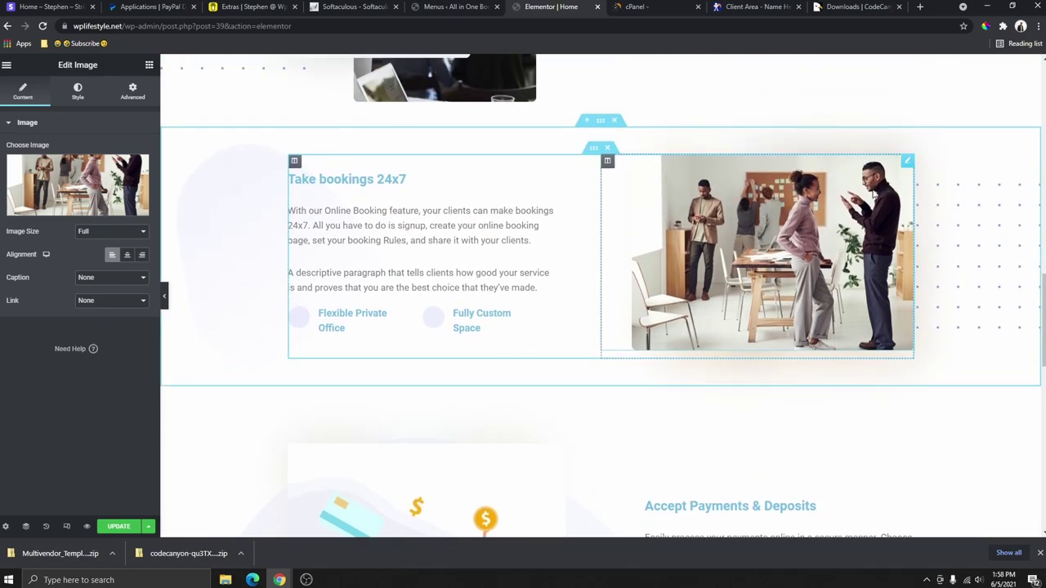
# Step: View the Take bookings 24x7 heading's style settings and save the page
pyautogui.click(364, 180)
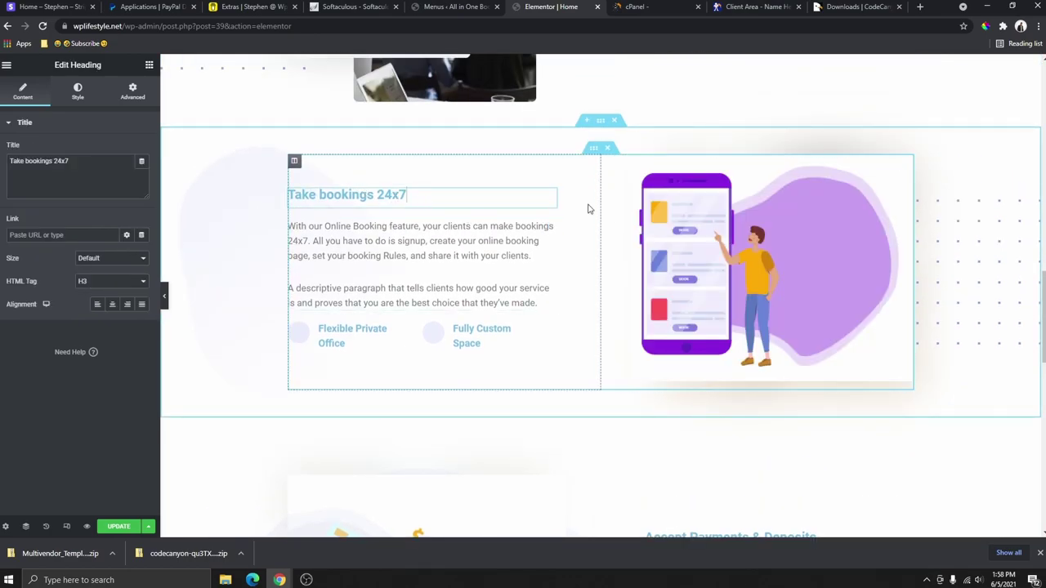
pyautogui.click(82, 93)
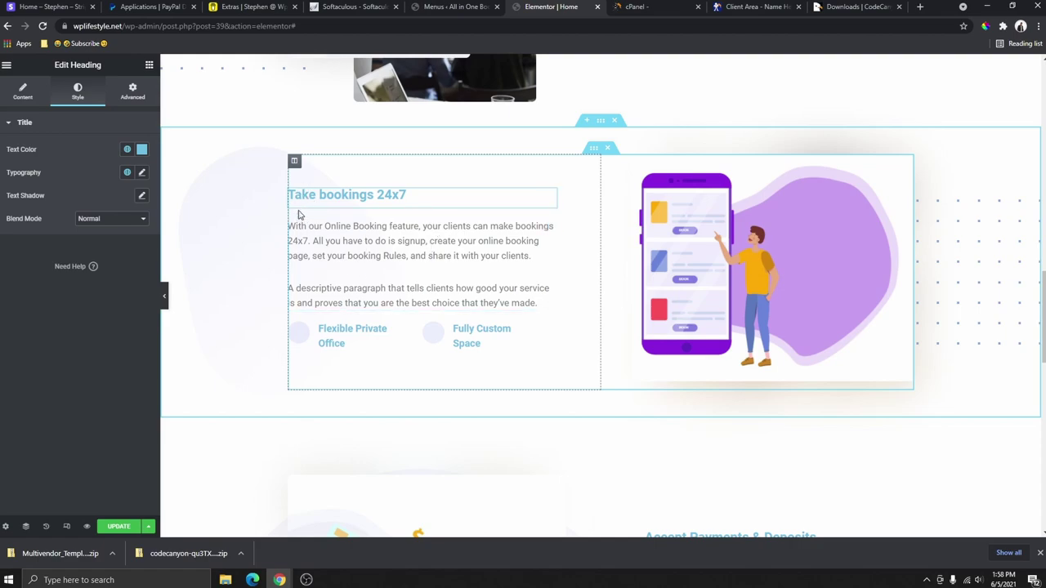
pyautogui.scroll(10, 455, 284)
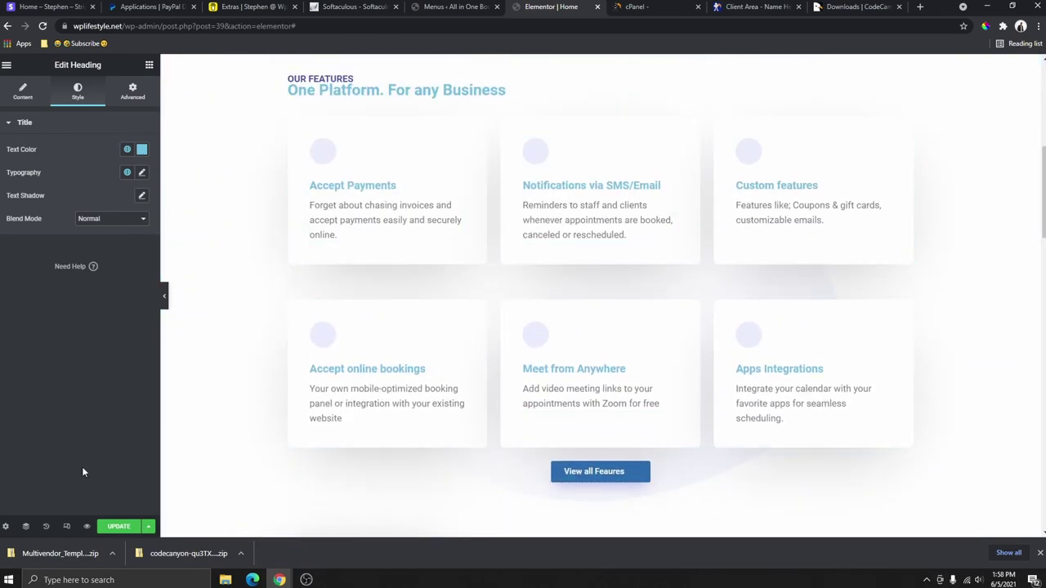
pyautogui.click(119, 526)
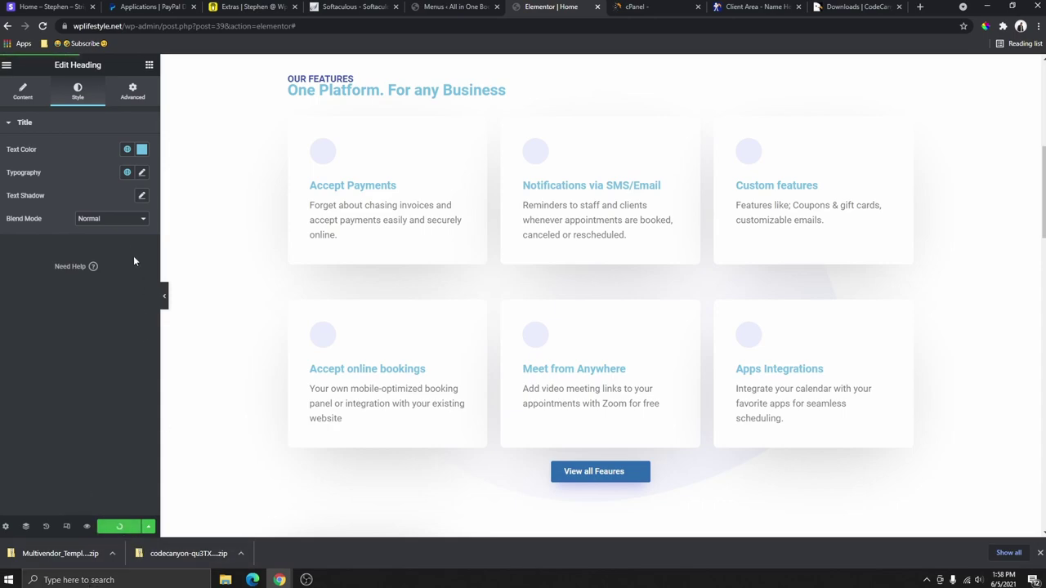
# Step: In Site Settings > Global Colors, change Primary from #6EC1E4 to #344CDE
pyautogui.click(149, 65)
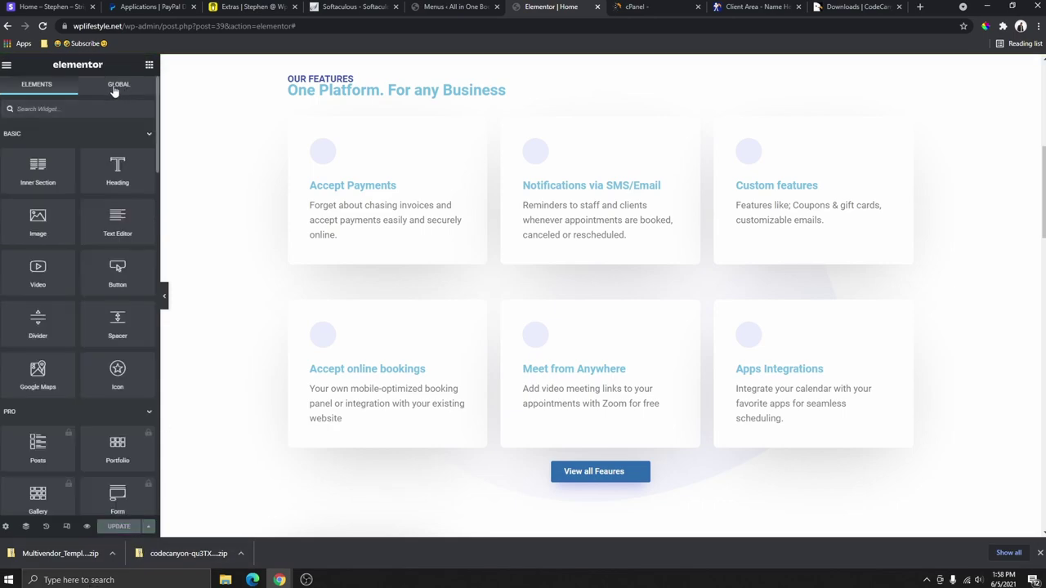
pyautogui.click(8, 65)
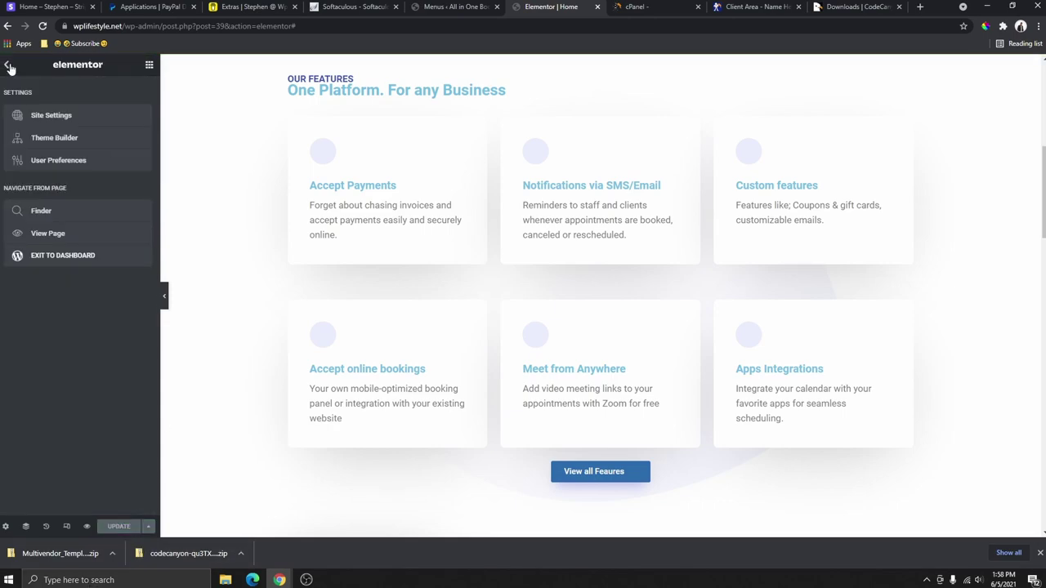
pyautogui.click(51, 120)
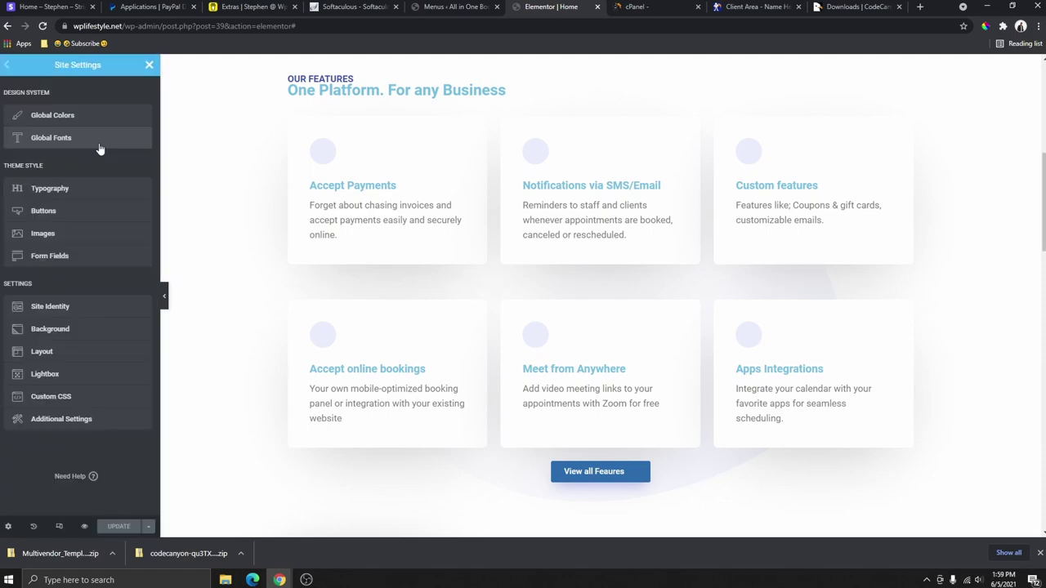
pyautogui.click(61, 117)
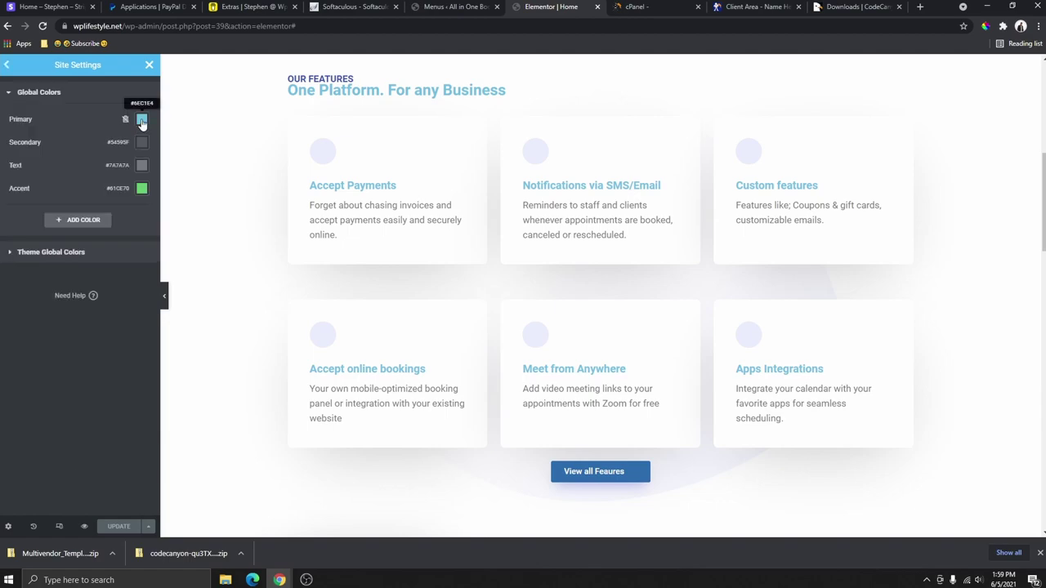
pyautogui.click(142, 122)
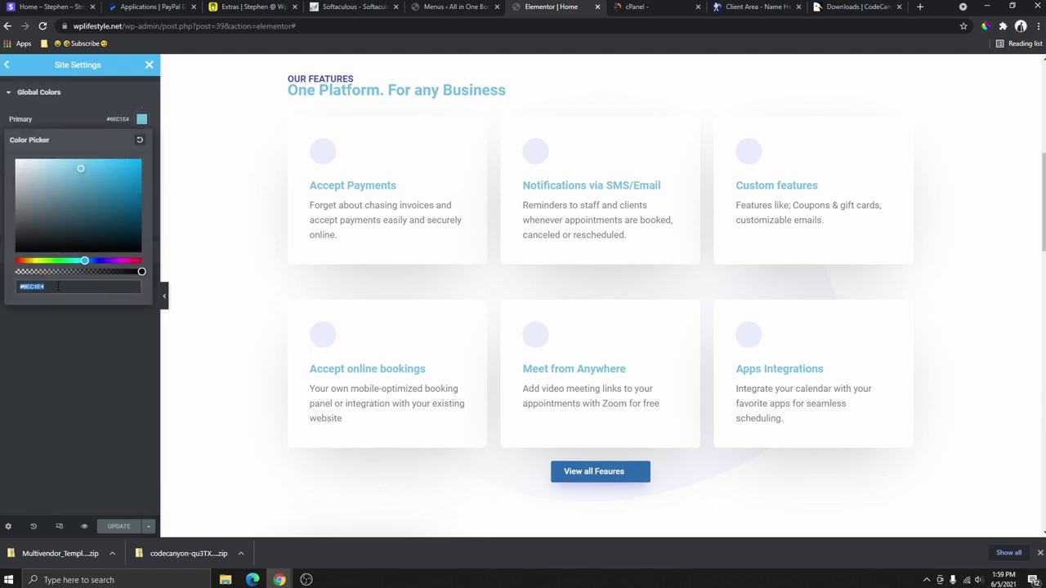
pyautogui.moveTo(59, 263); pyautogui.dragTo(44, 264)
pyautogui.scroll(4, 490, 295)
pyautogui.scroll(-6, 542, 309)
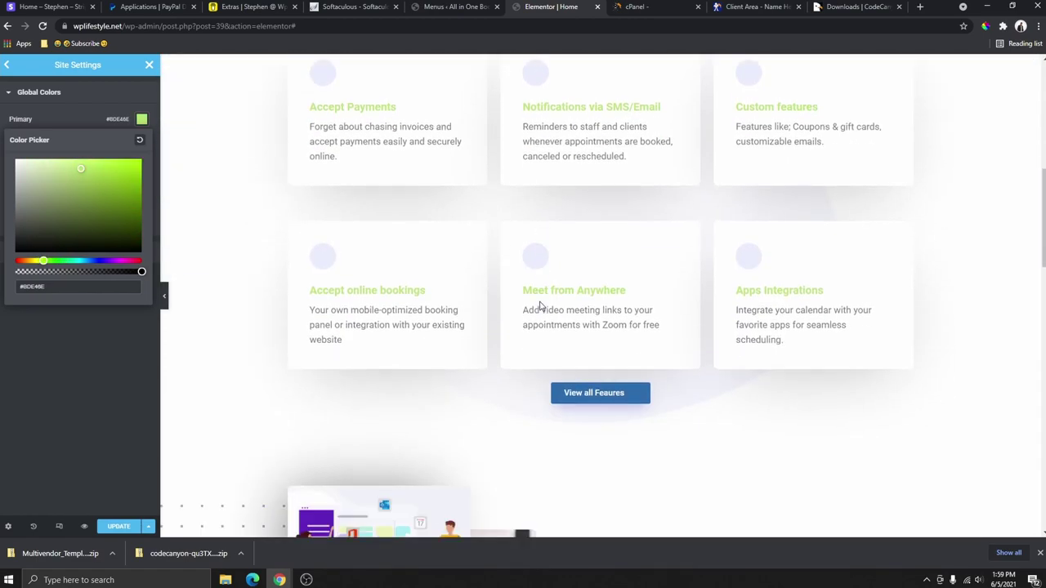
pyautogui.scroll(-5, 548, 270)
pyautogui.hotkey('ctrl', 'z')
pyautogui.scroll(-5, 625, 344)
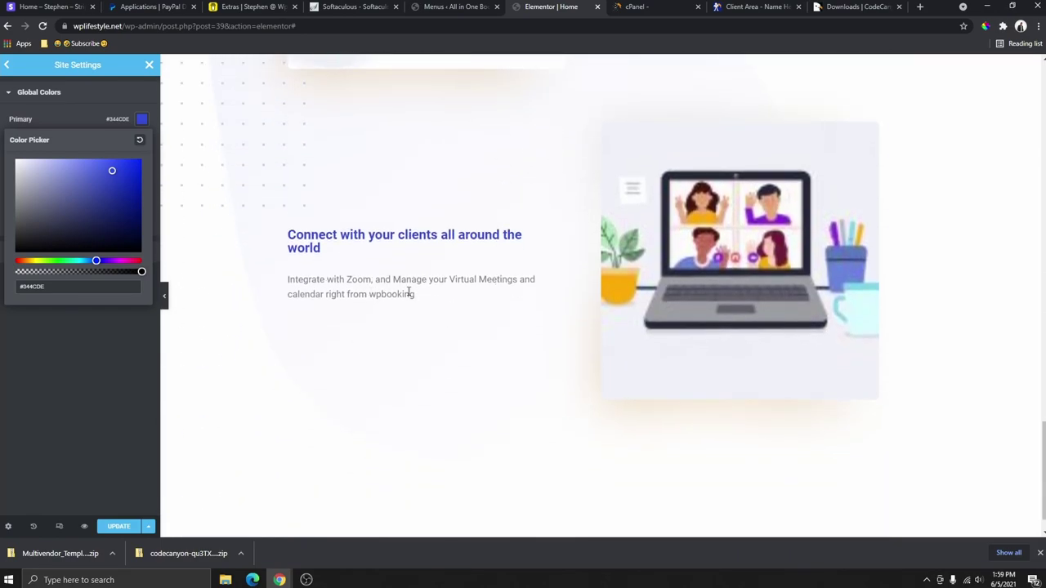
pyautogui.scroll(-1, 479, 490)
pyautogui.scroll(9, 460, 397)
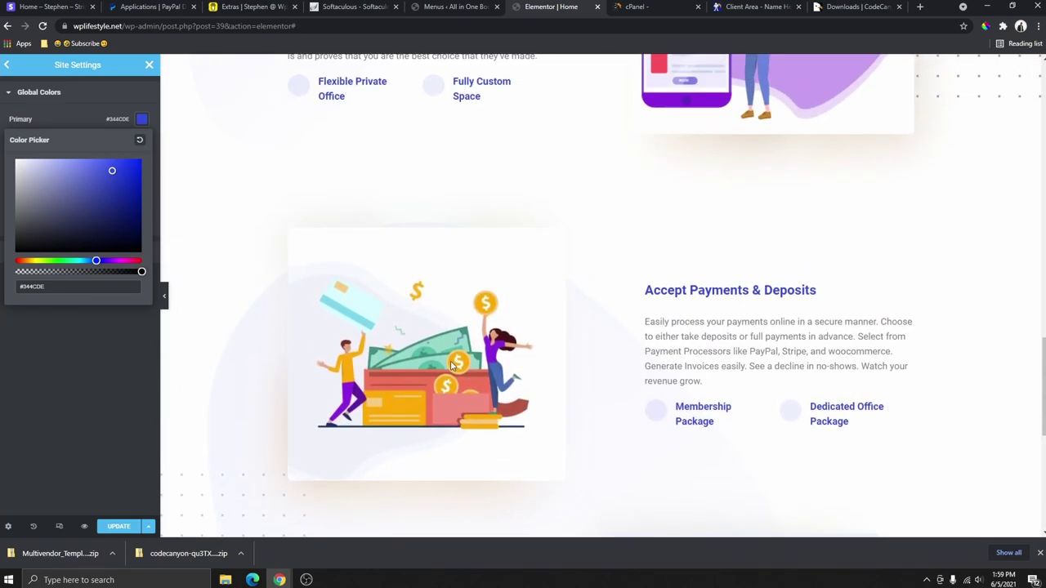
pyautogui.scroll(2, 536, 284)
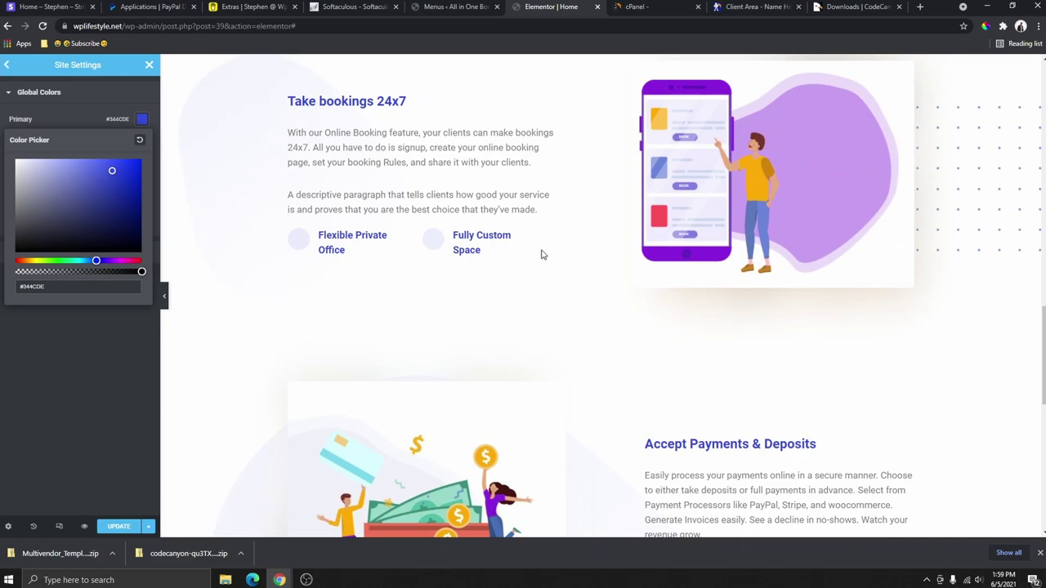
pyautogui.click(135, 120)
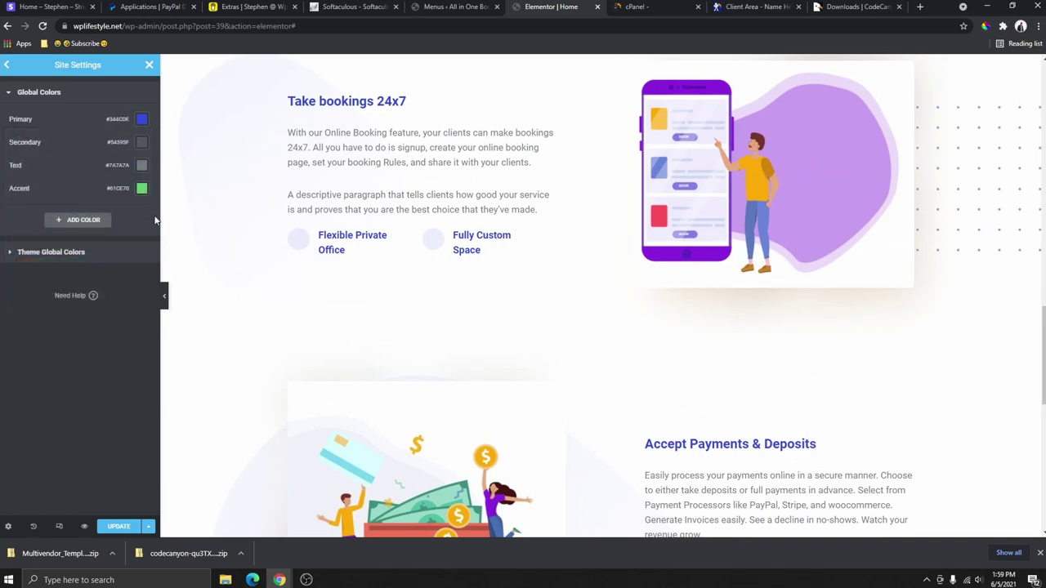
# Step: Save the updated global colours and exit Site Settings back to page editing
pyautogui.click(123, 526)
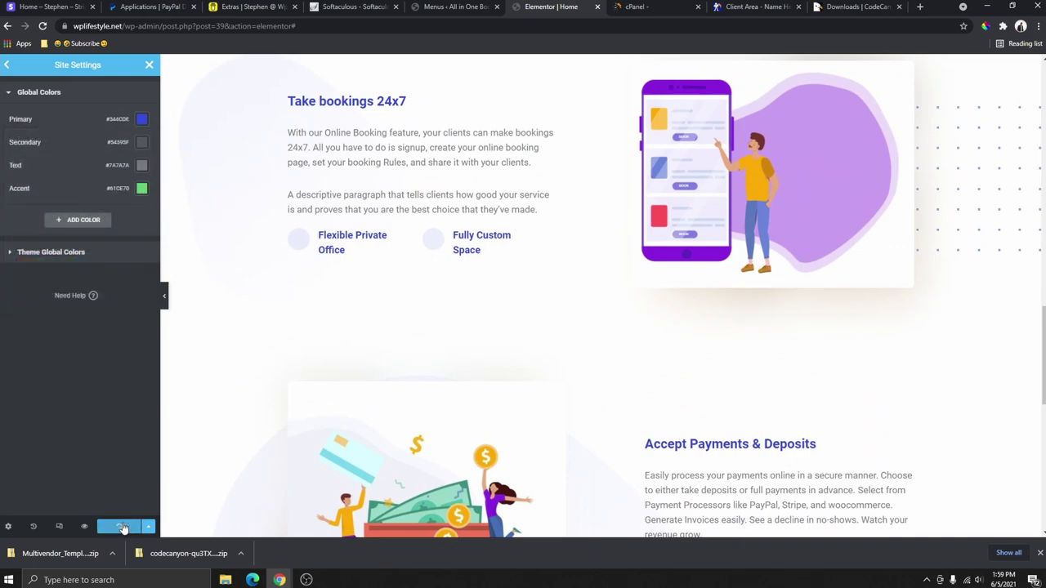
pyautogui.scroll(3, 708, 364)
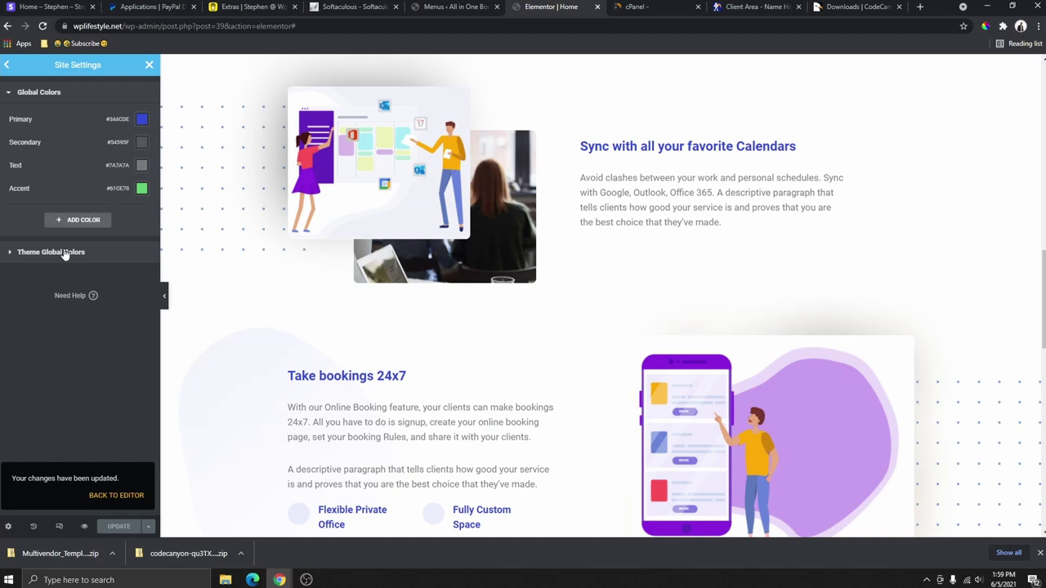
pyautogui.click(147, 67)
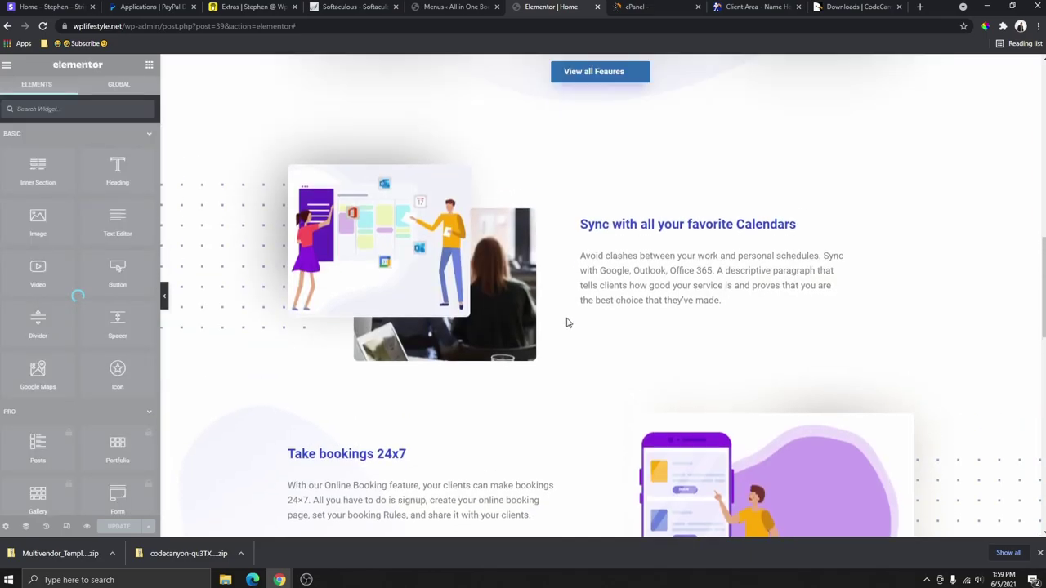
pyautogui.scroll(10, 564, 322)
pyautogui.scroll(-6, 593, 339)
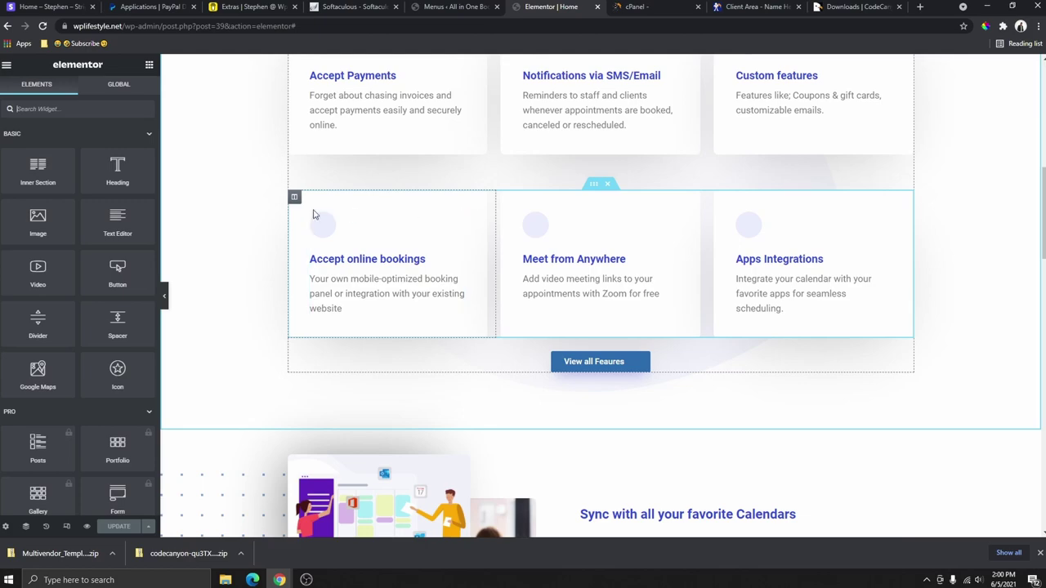
# Step: Set the Accept online bookings column background to Strong Text, then Subtle Background
pyautogui.click(294, 197)
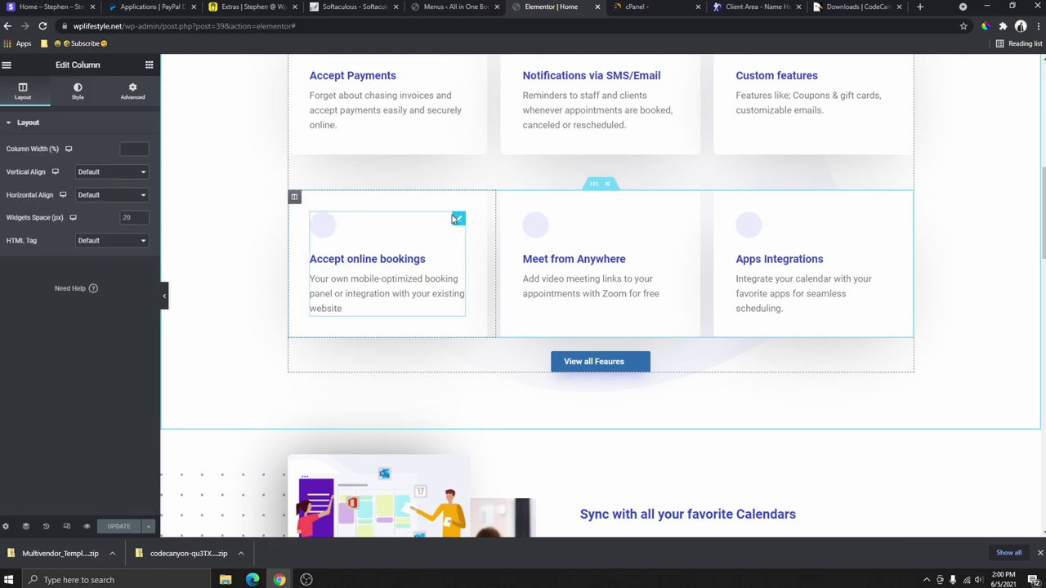
pyautogui.click(77, 91)
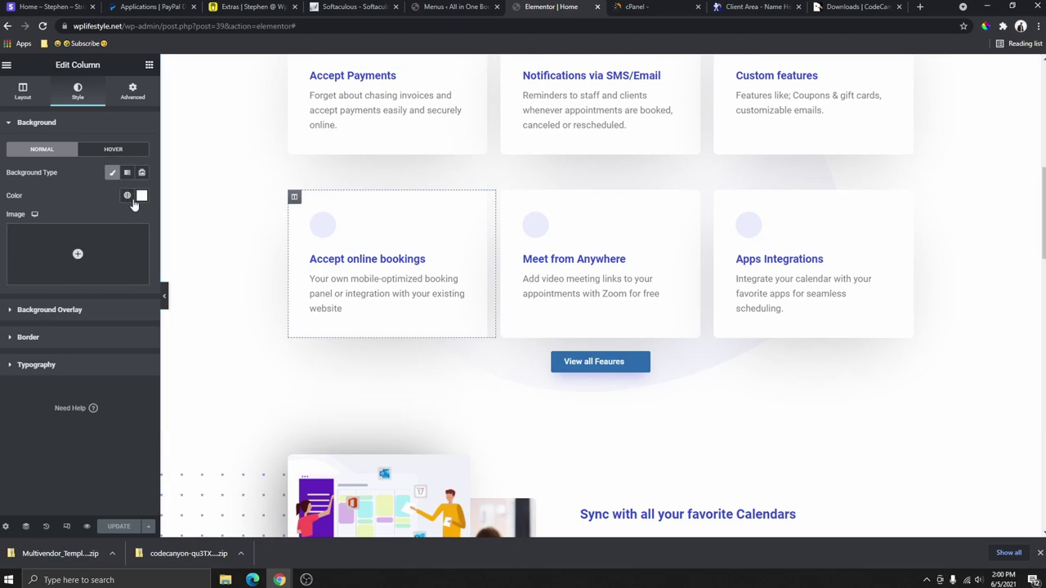
pyautogui.click(126, 195)
pyautogui.scroll(-5, 74, 262)
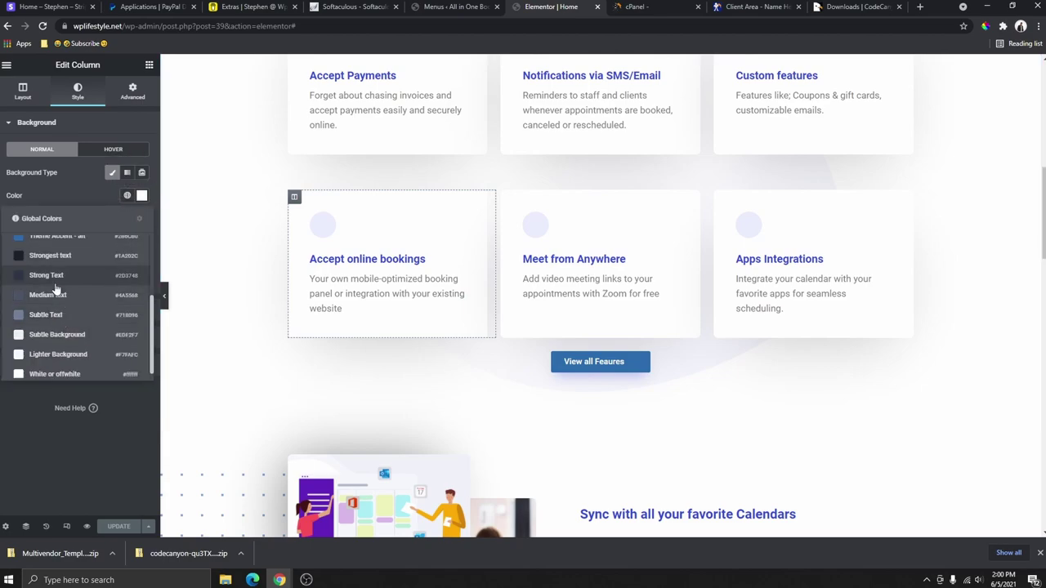
pyautogui.click(46, 268)
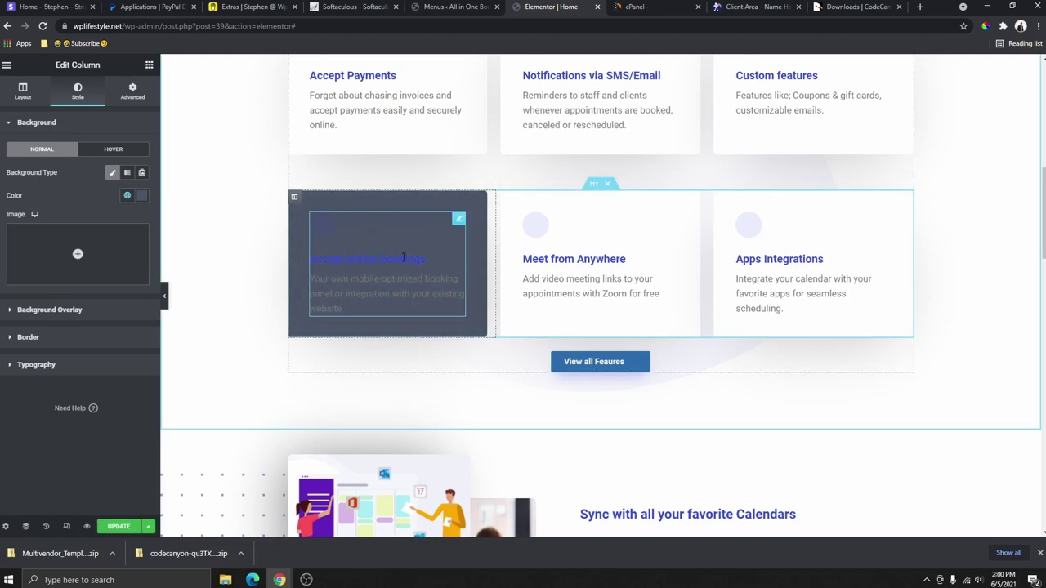
pyautogui.click(127, 196)
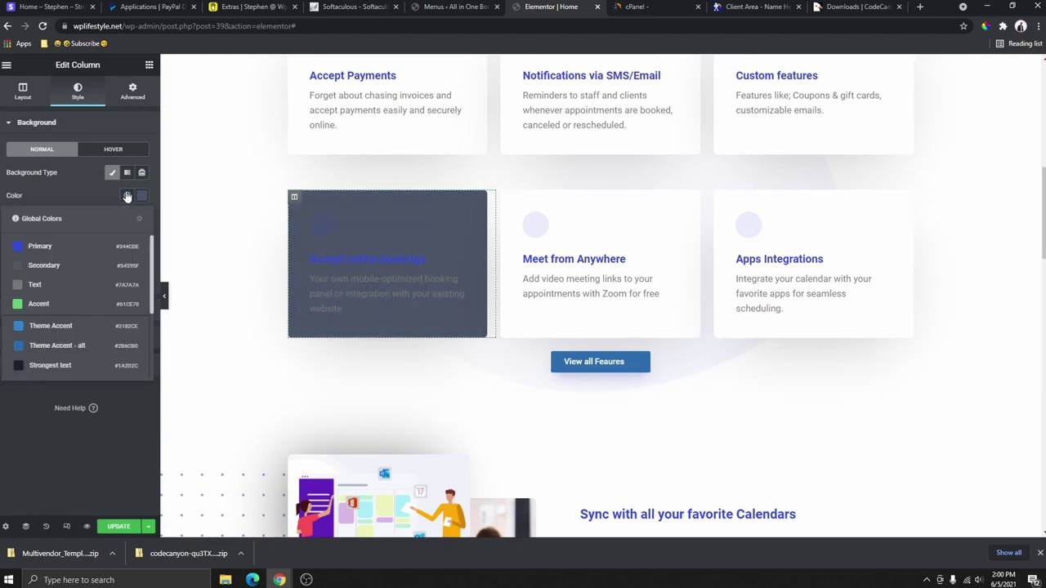
pyautogui.scroll(-5, 86, 306)
pyautogui.click(76, 328)
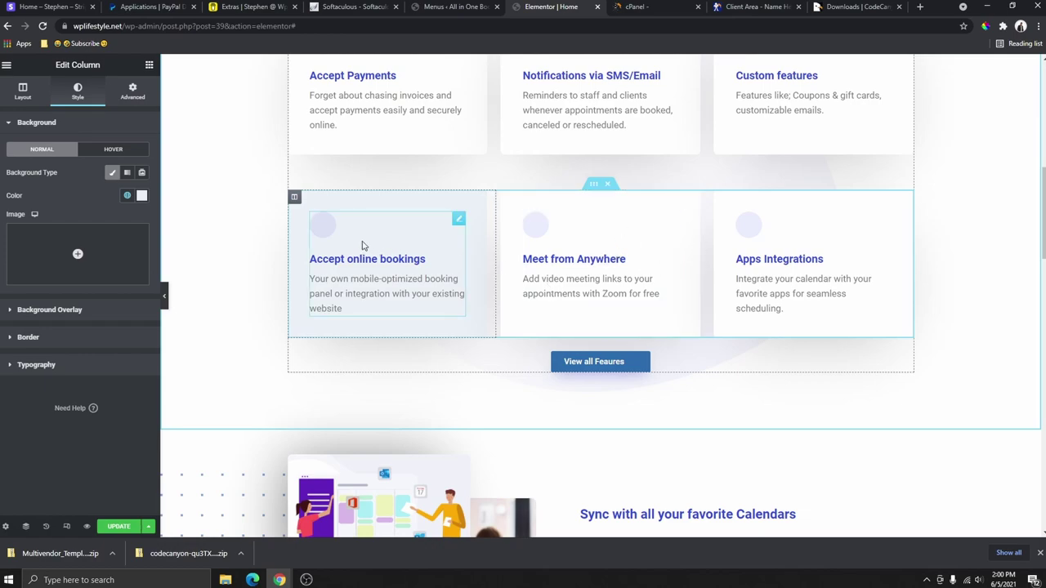
# Step: Copy the left column's style and paste it onto the middle column
pyautogui.rightClick(295, 198)
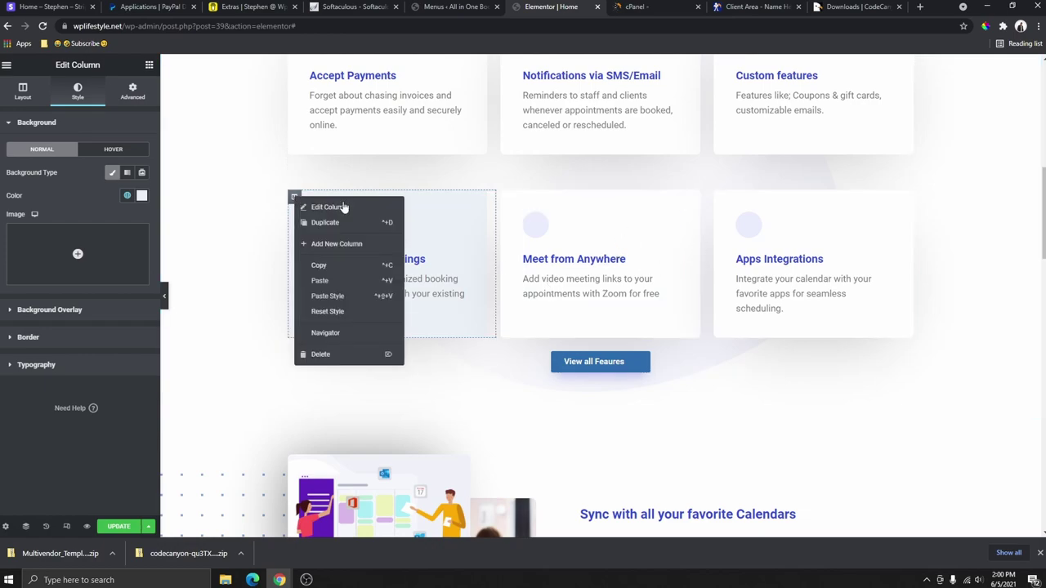
pyautogui.click(338, 298)
pyautogui.rightClick(502, 198)
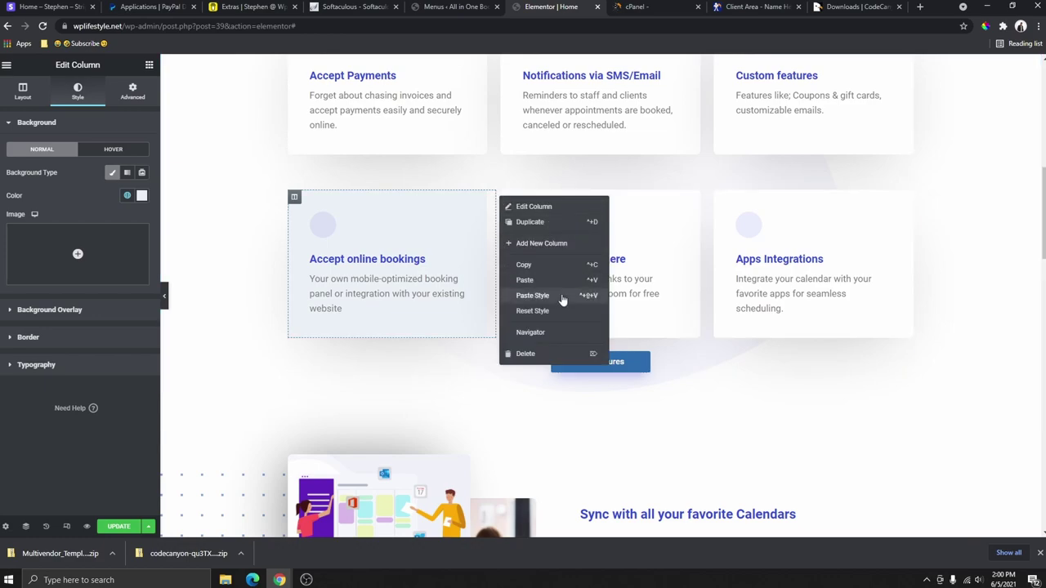
pyautogui.click(533, 297)
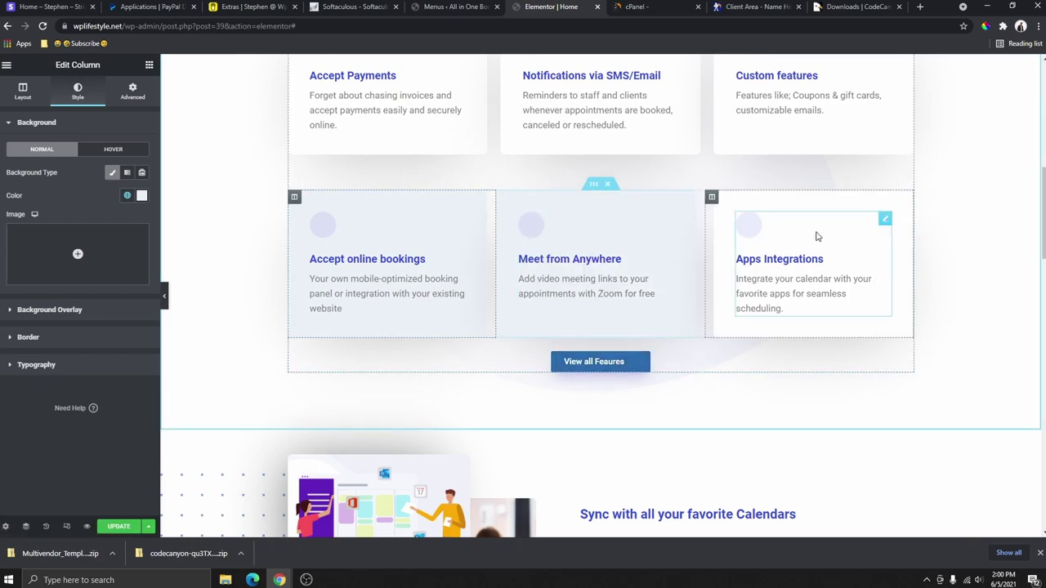
# Step: Undo the pasted and changed column backgrounds and bring up the History list
pyautogui.hotkey('ctrl', 'z')
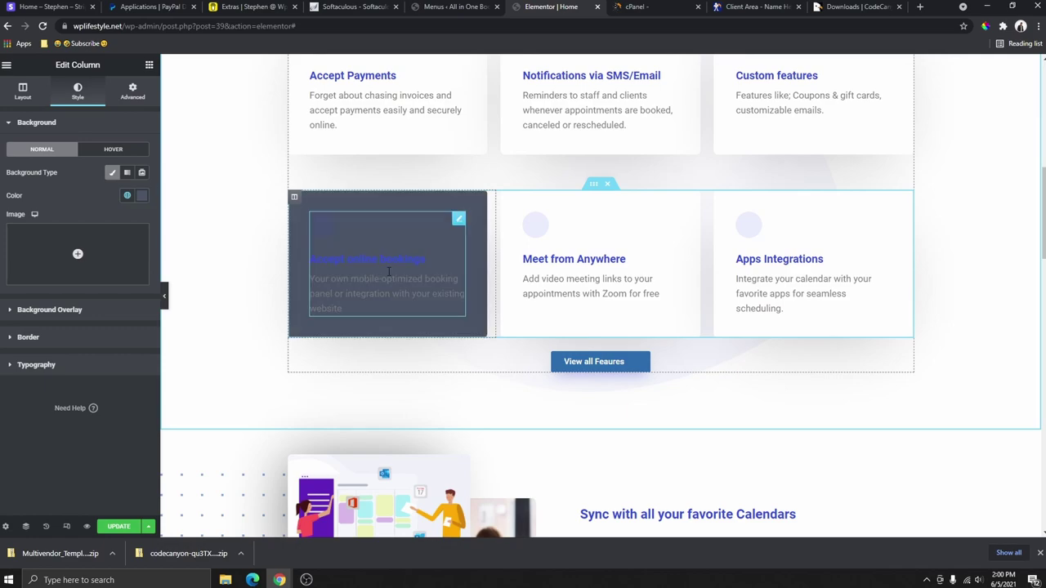
pyautogui.hotkey('ctrl', 'shift', 'v')
pyautogui.hotkey('ctrl', 'z')
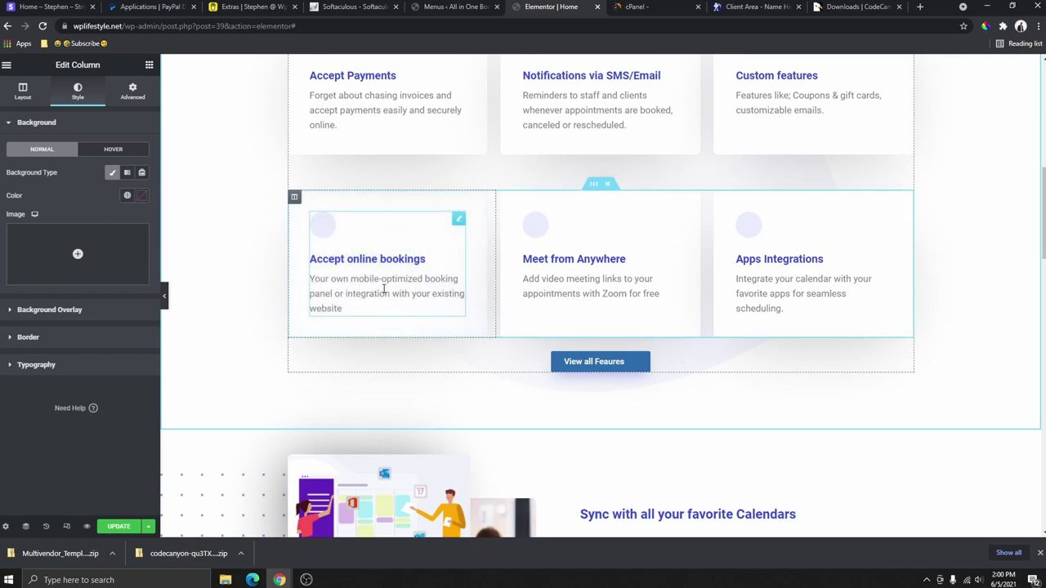
pyautogui.click(46, 526)
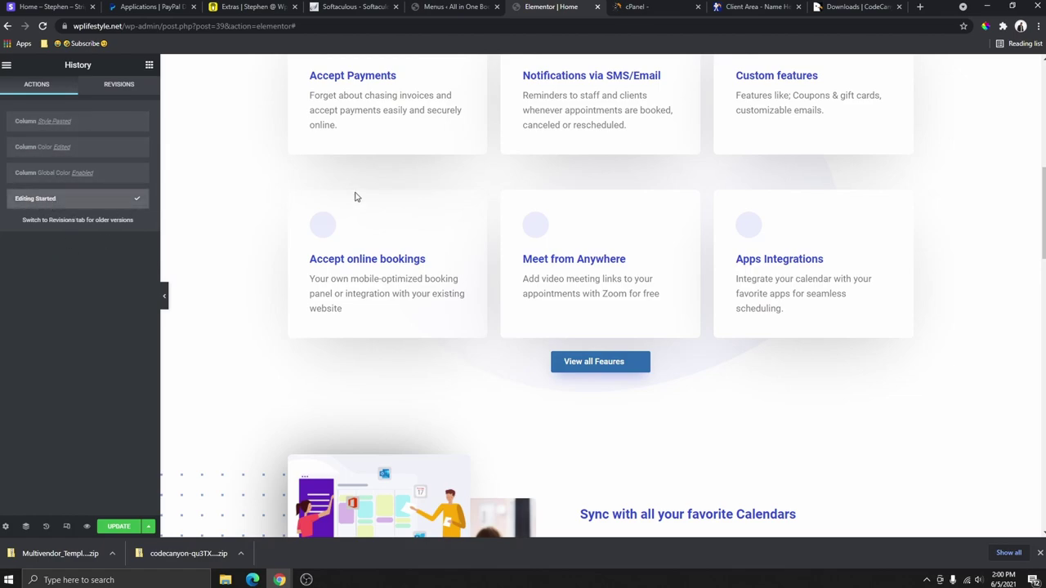
# Step: Save the Home page edits with UPDATE and view the live page
pyautogui.scroll(10, 355, 197)
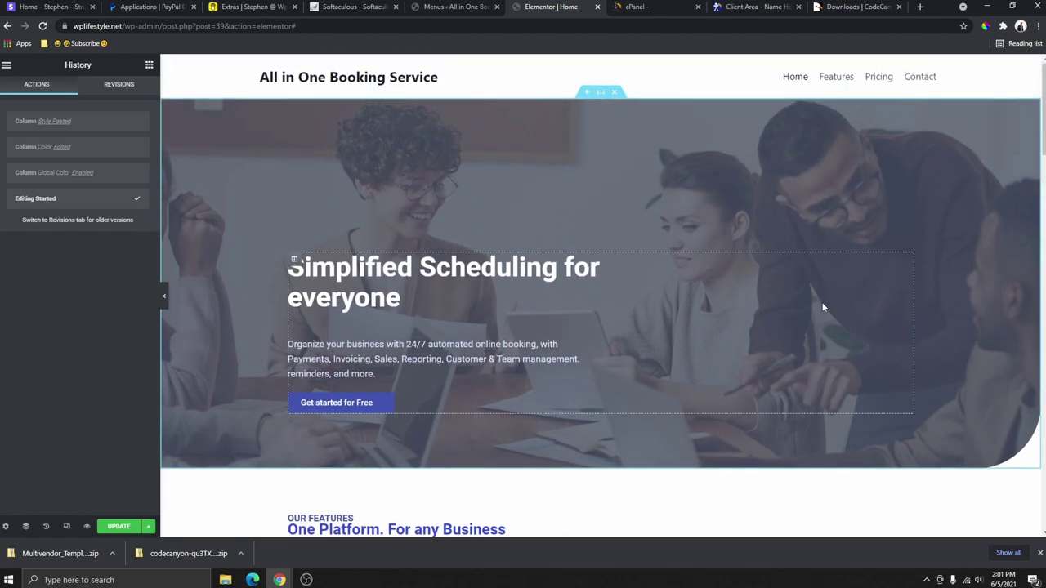
pyautogui.click(351, 262)
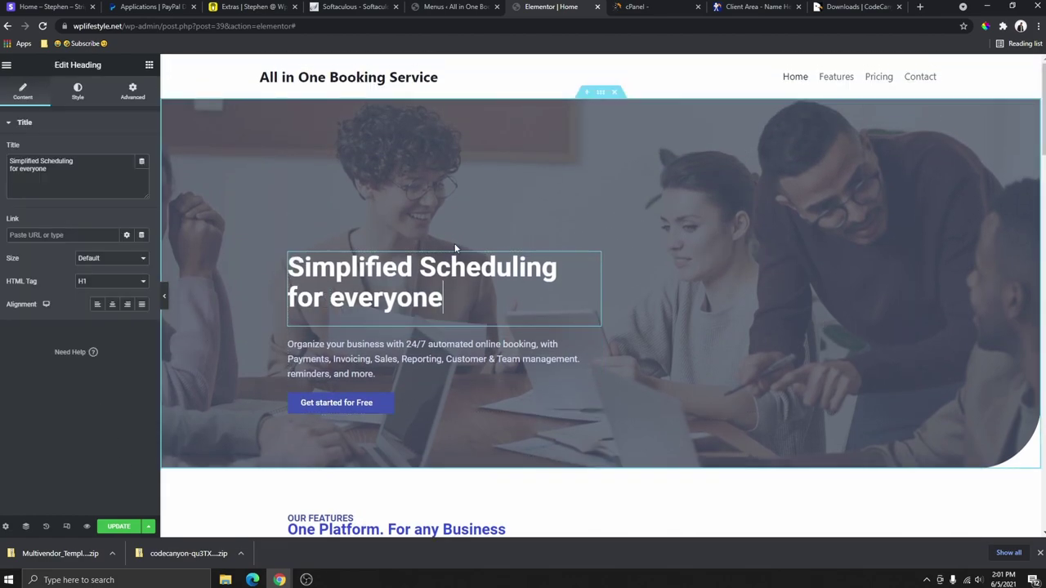
pyautogui.scroll(-1, 454, 242)
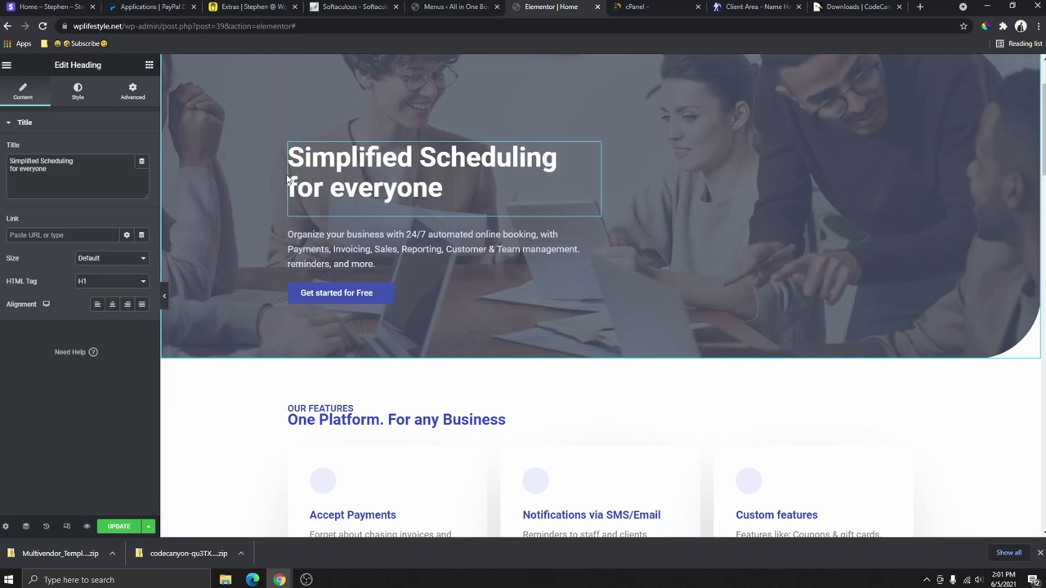
pyautogui.scroll(-5, 409, 210)
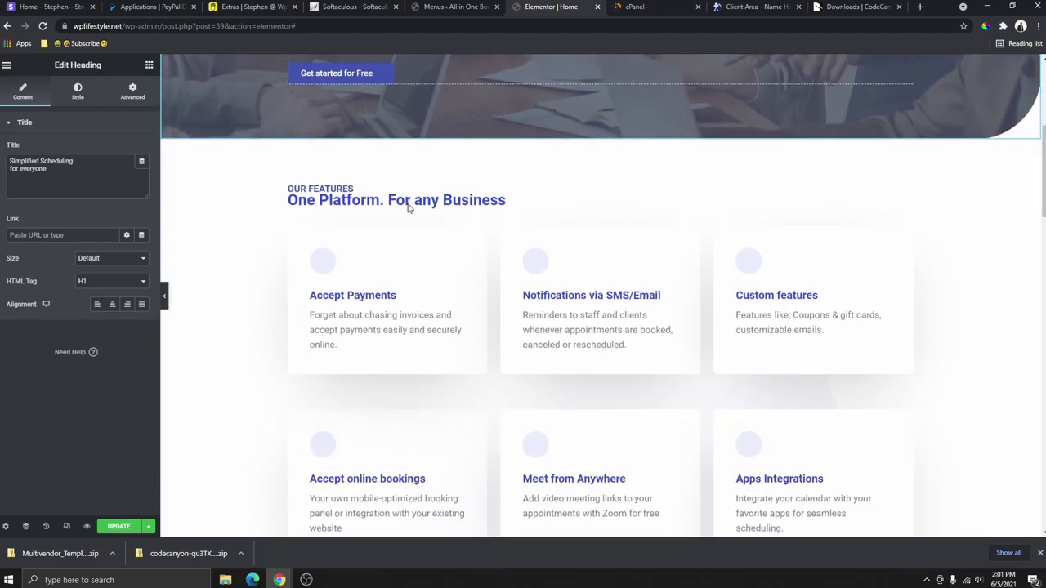
pyautogui.scroll(-15, 387, 300)
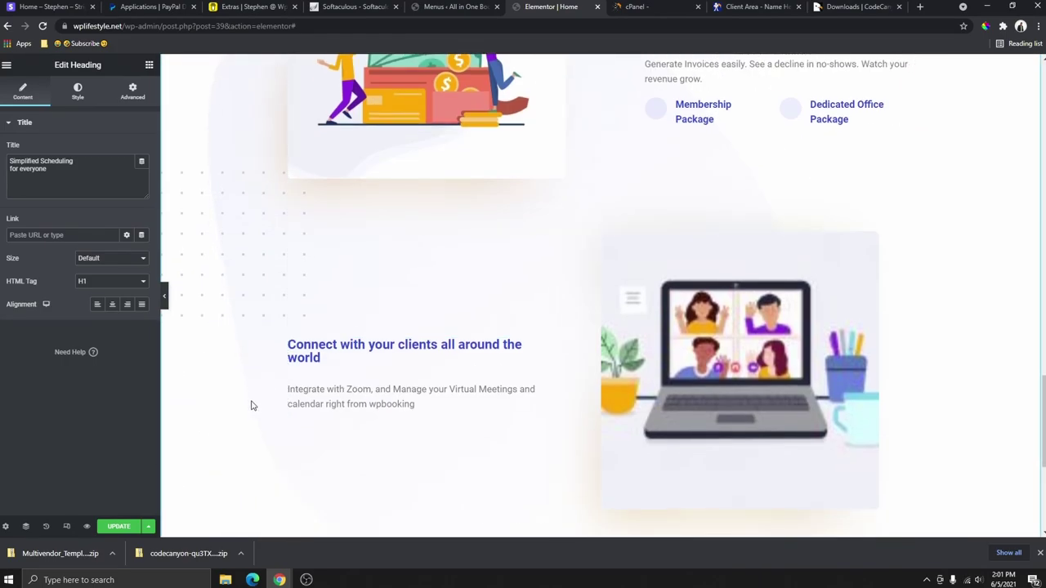
pyautogui.click(120, 527)
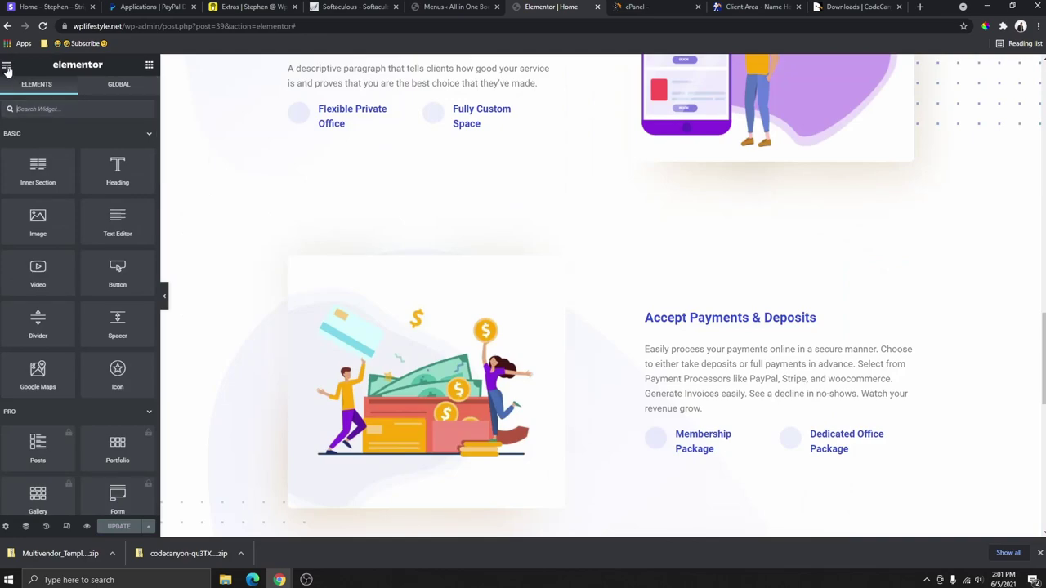
pyautogui.click(6, 65)
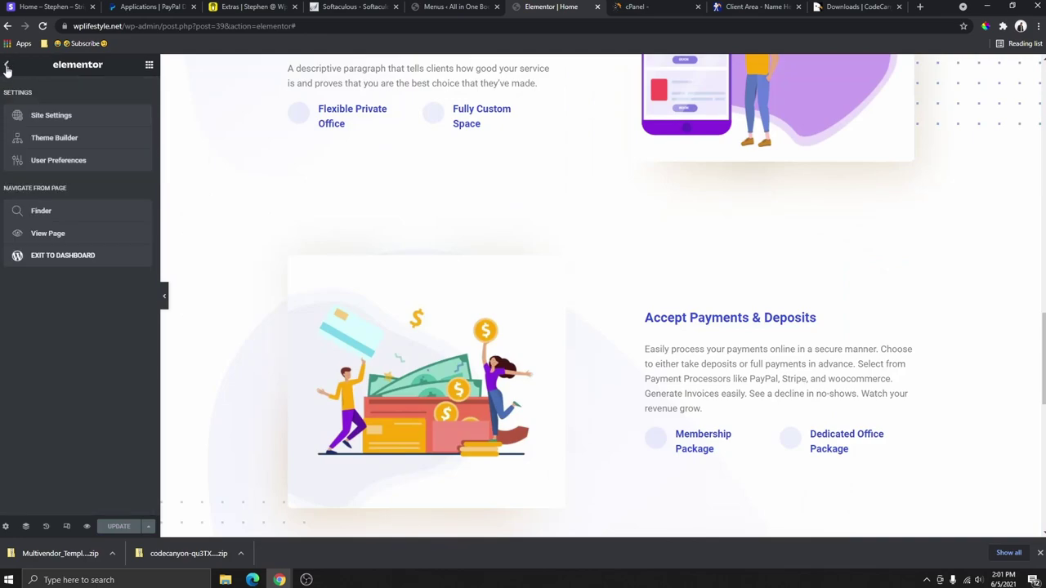
pyautogui.click(62, 235)
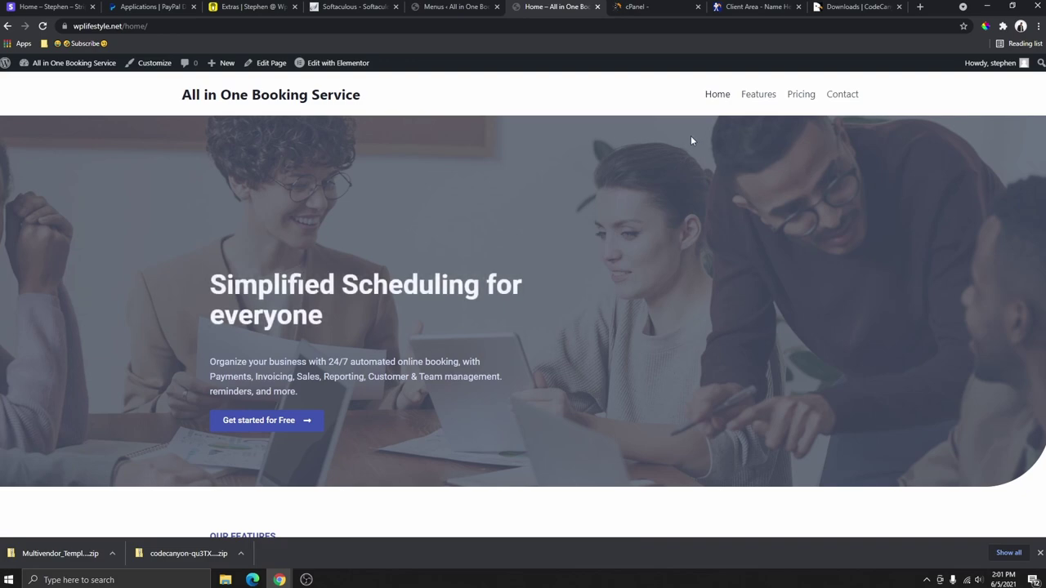
# Step: Scroll through the live Home page of the All in One Booking Service site
pyautogui.scroll(-3, 668, 240)
pyautogui.scroll(3, 556, 239)
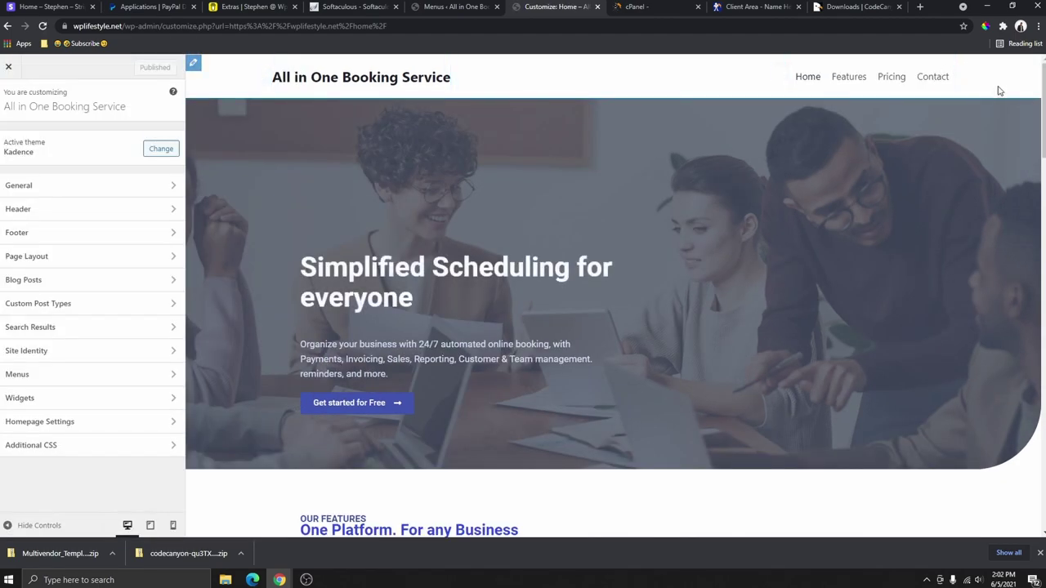
# Step: Switch on Enable Transparent Header under Header > Transparent Header
pyautogui.click(57, 212)
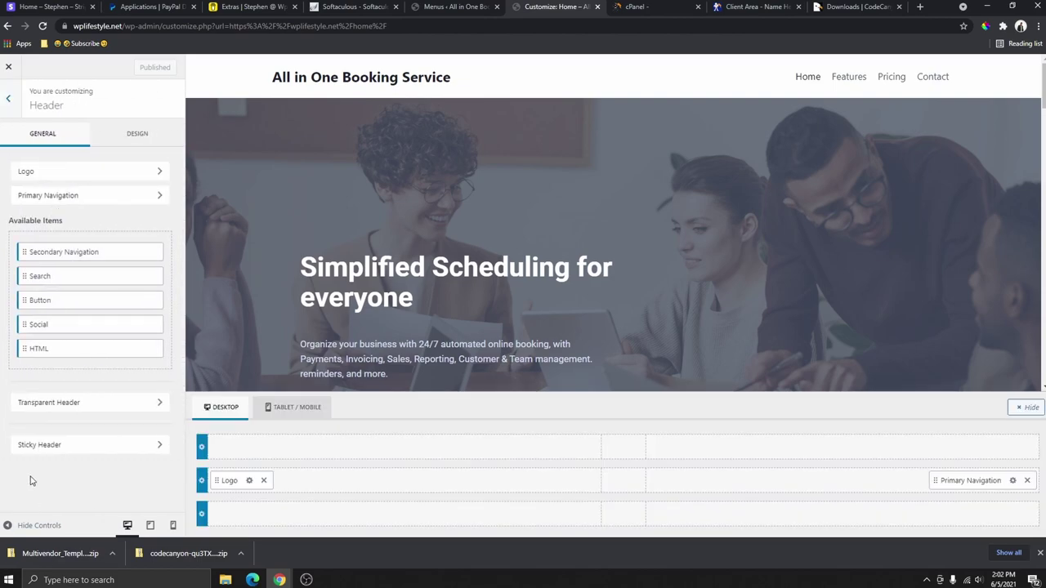
pyautogui.click(79, 409)
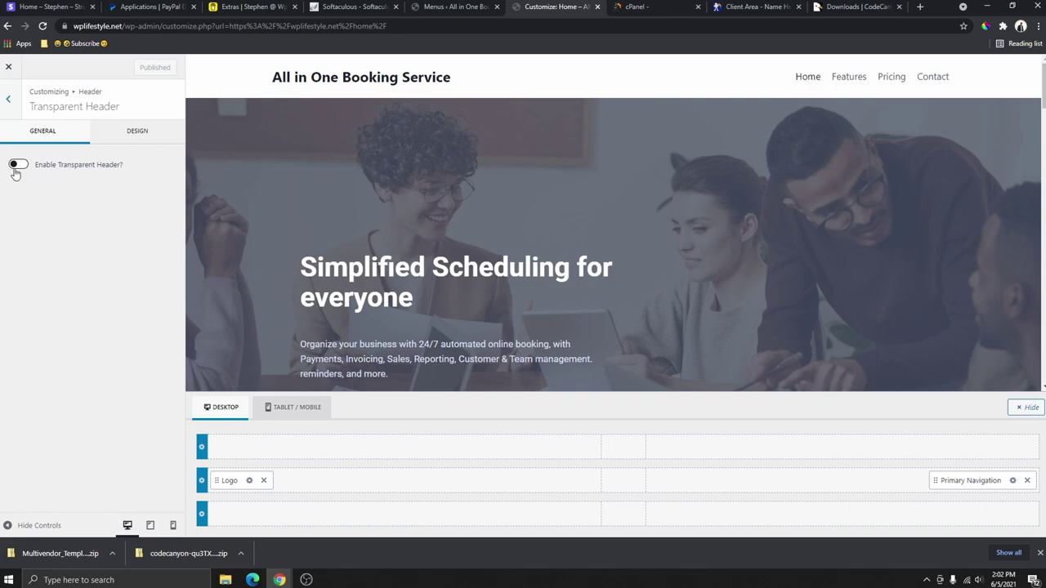
pyautogui.click(20, 164)
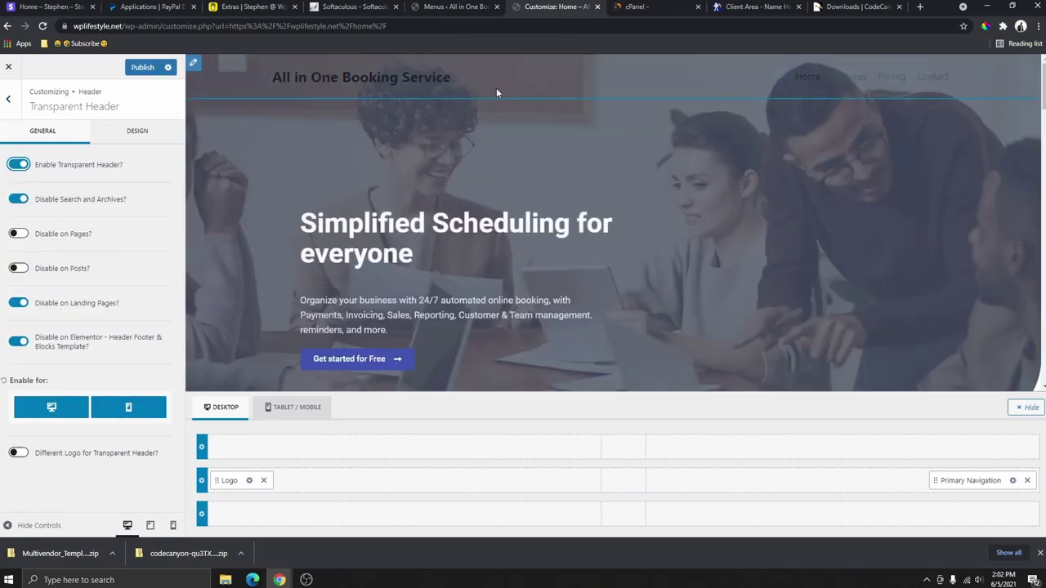
pyautogui.scroll(-3, 789, 147)
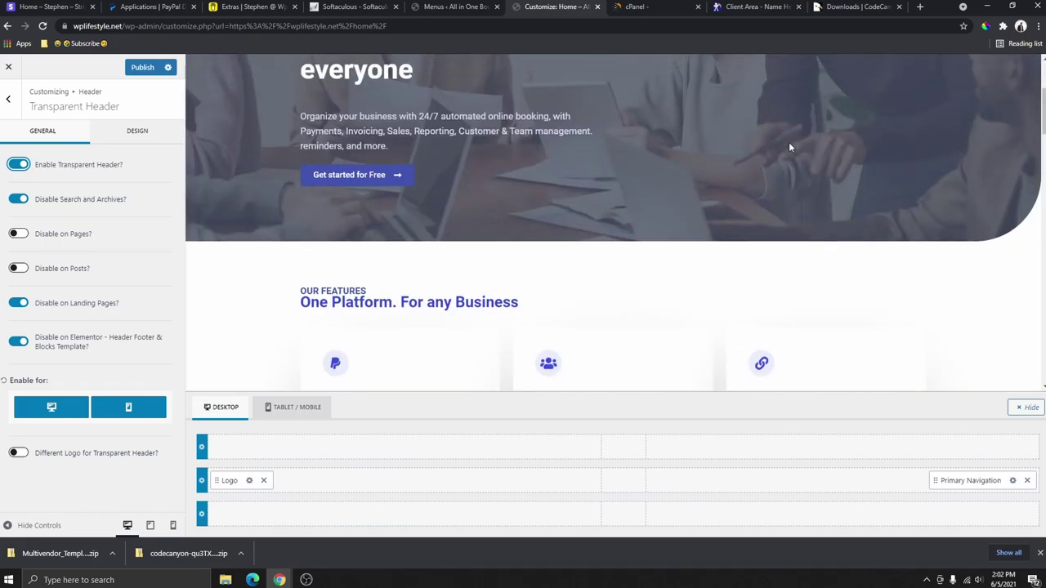
pyautogui.scroll(1, 768, 131)
pyautogui.scroll(-4, 739, 127)
pyautogui.scroll(7, 731, 143)
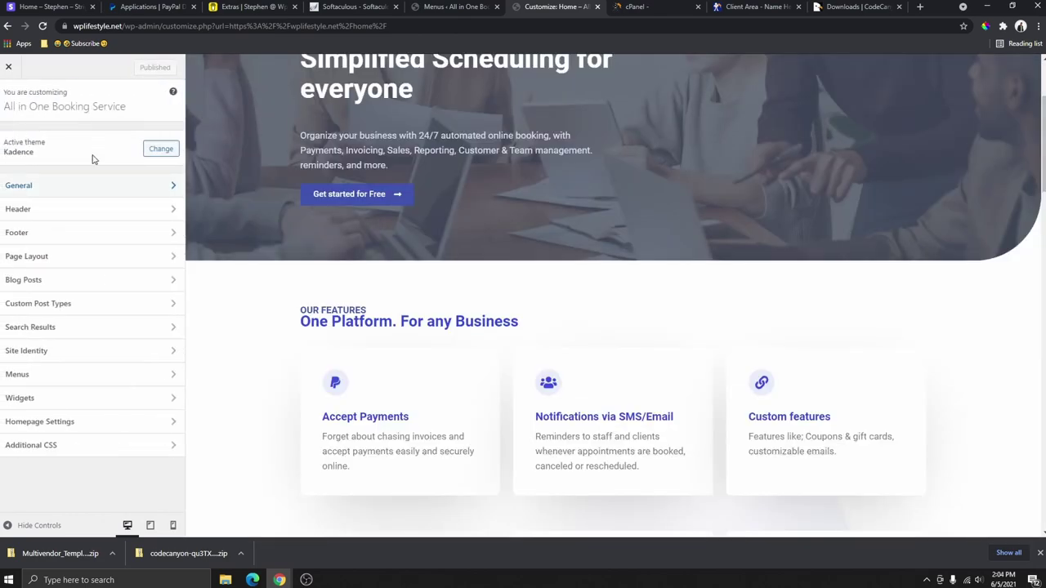
# Step: Set both Enable Sticky Header and Sticky for Mobile to Yes - Whole Header
pyautogui.click(18, 209)
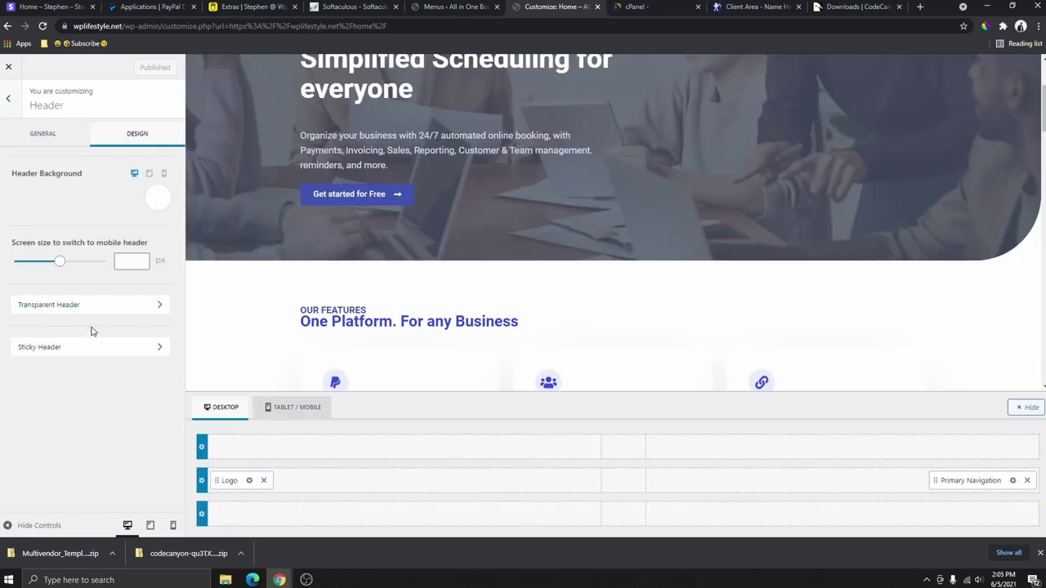
pyautogui.click(102, 349)
pyautogui.scroll(2, 630, 221)
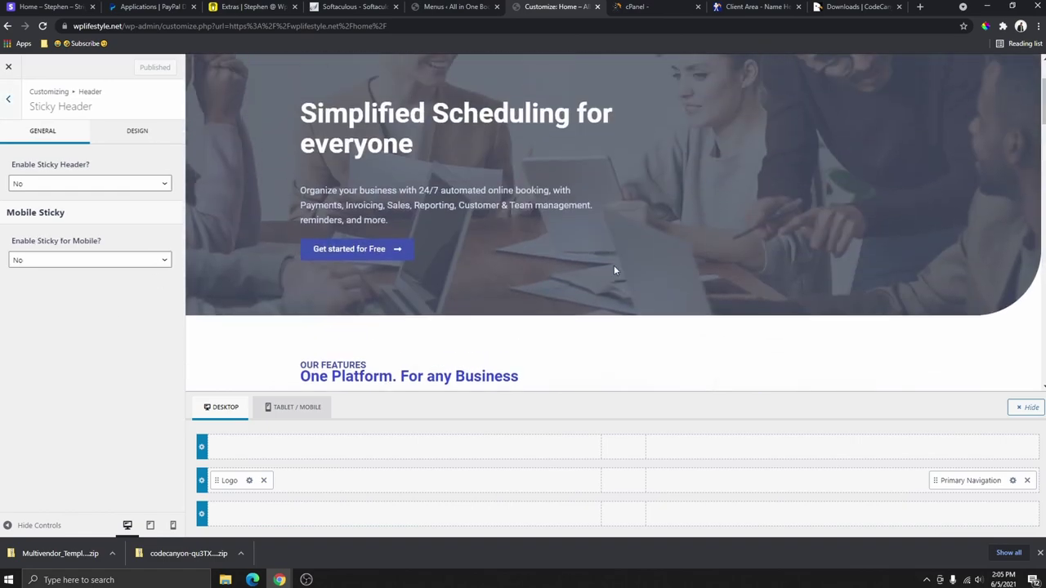
pyautogui.scroll(-3, 668, 206)
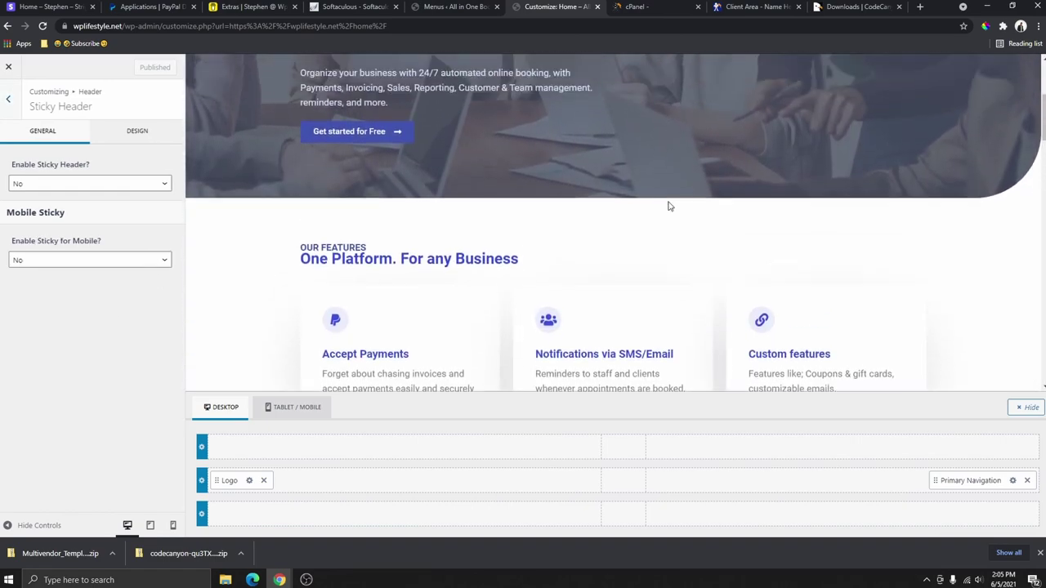
pyautogui.scroll(3, 667, 206)
pyautogui.click(56, 184)
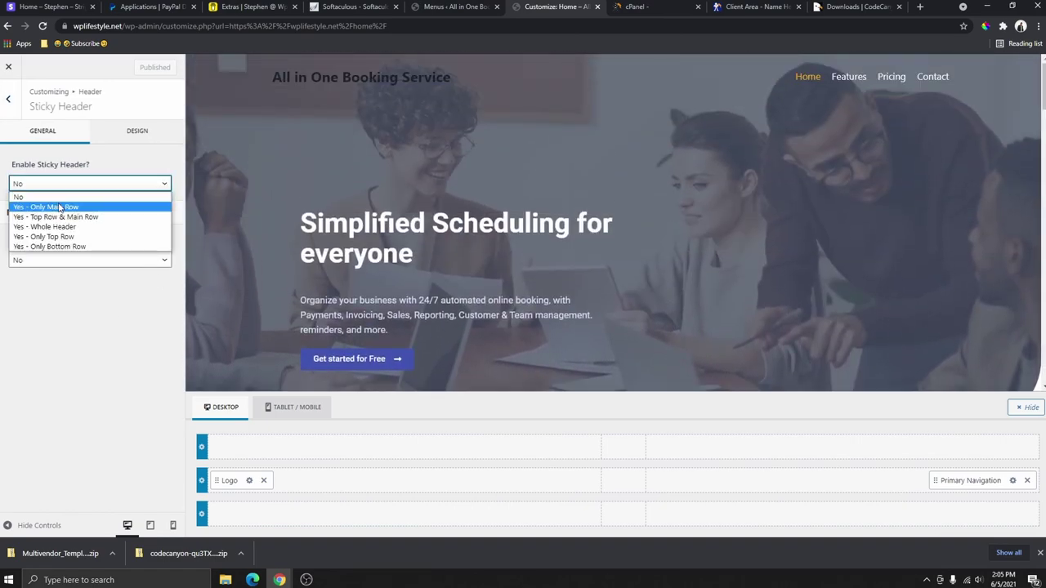
pyautogui.click(71, 226)
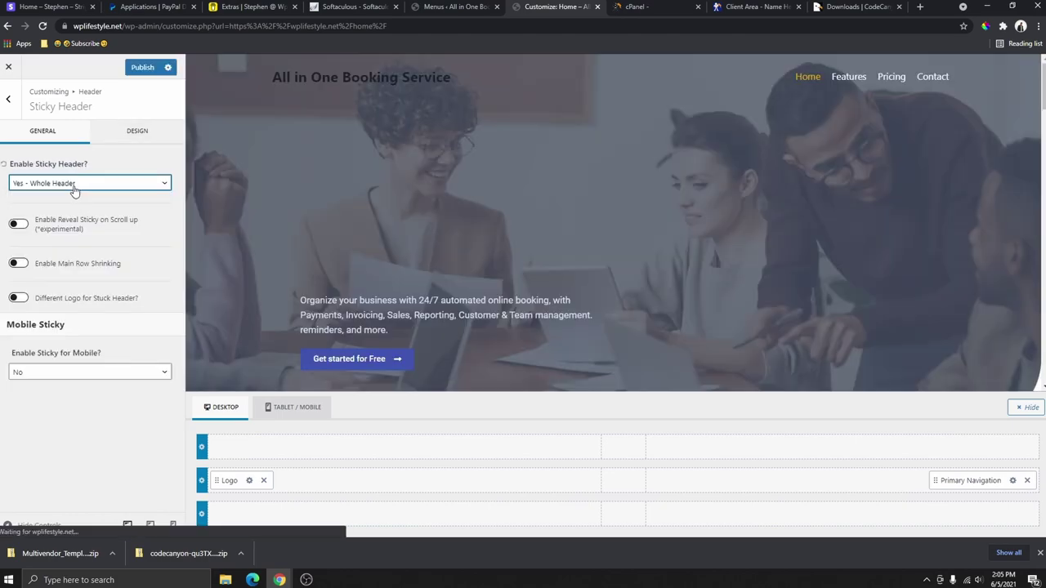
pyautogui.scroll(-5, 623, 308)
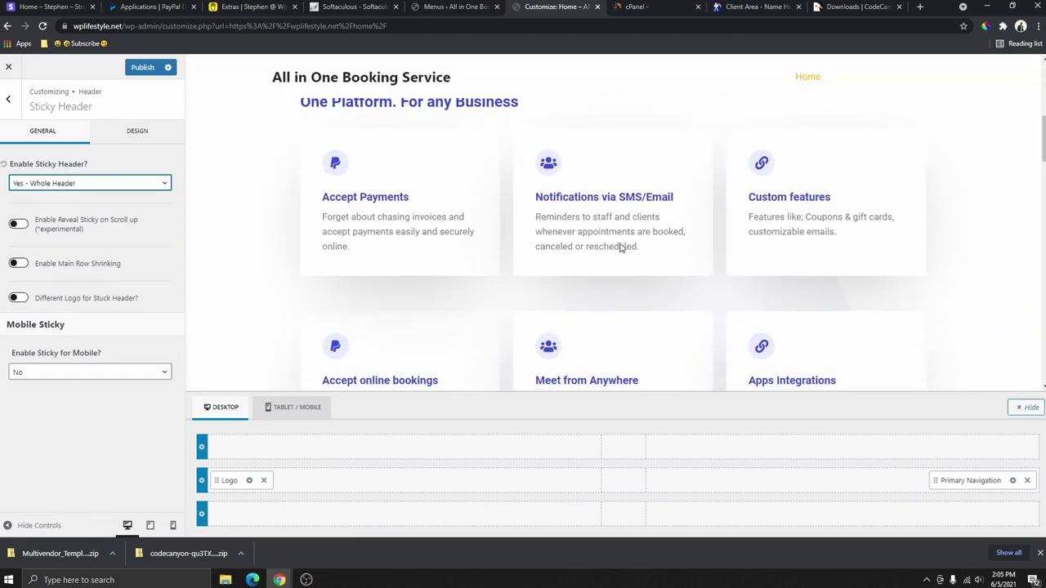
pyautogui.scroll(3, 610, 182)
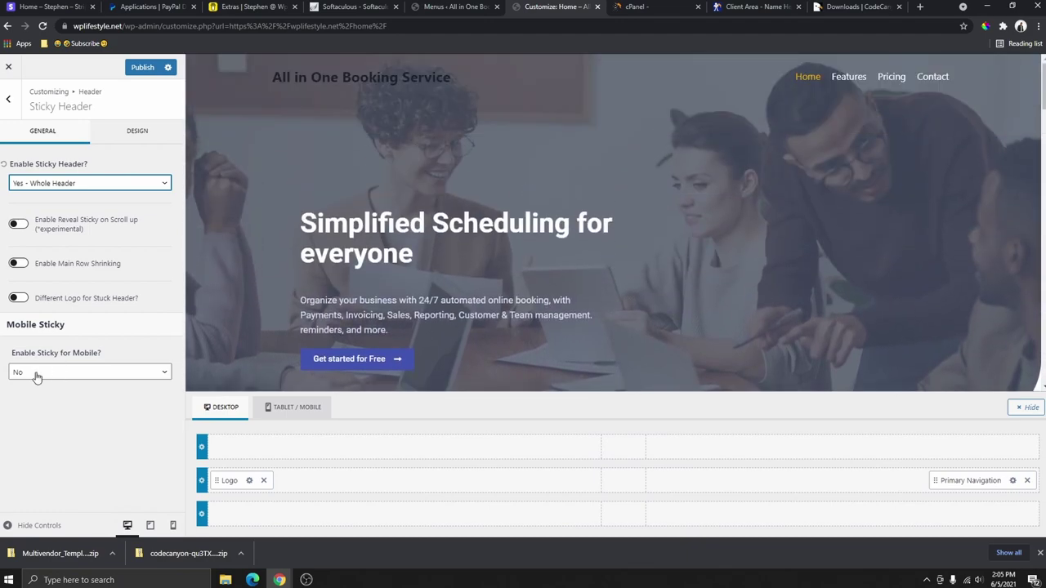
pyautogui.click(36, 374)
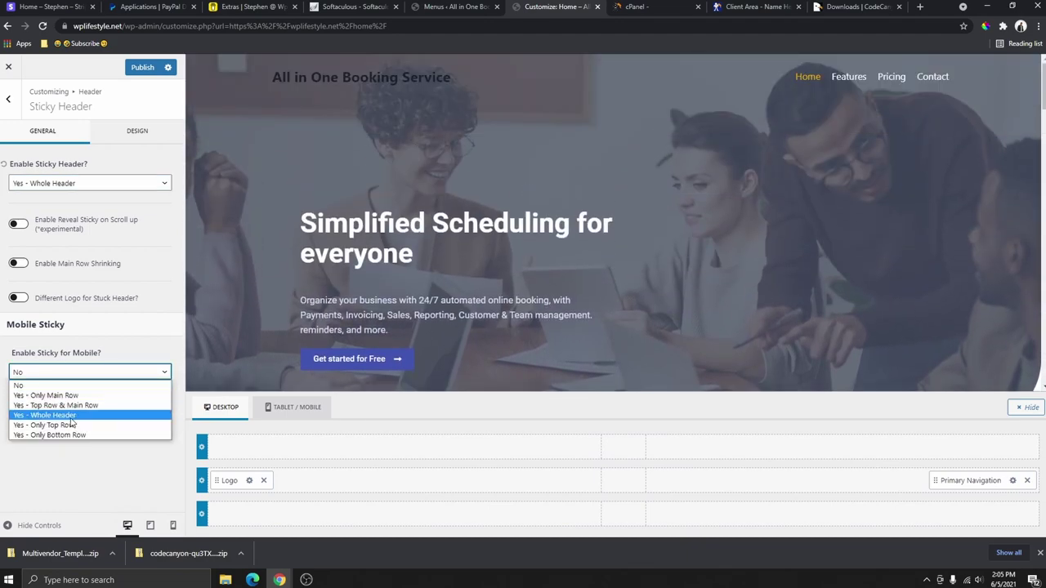
pyautogui.click(69, 417)
# Step: Preview at mobile size and enable Main Row Shrinking to 60 px
pyautogui.click(172, 526)
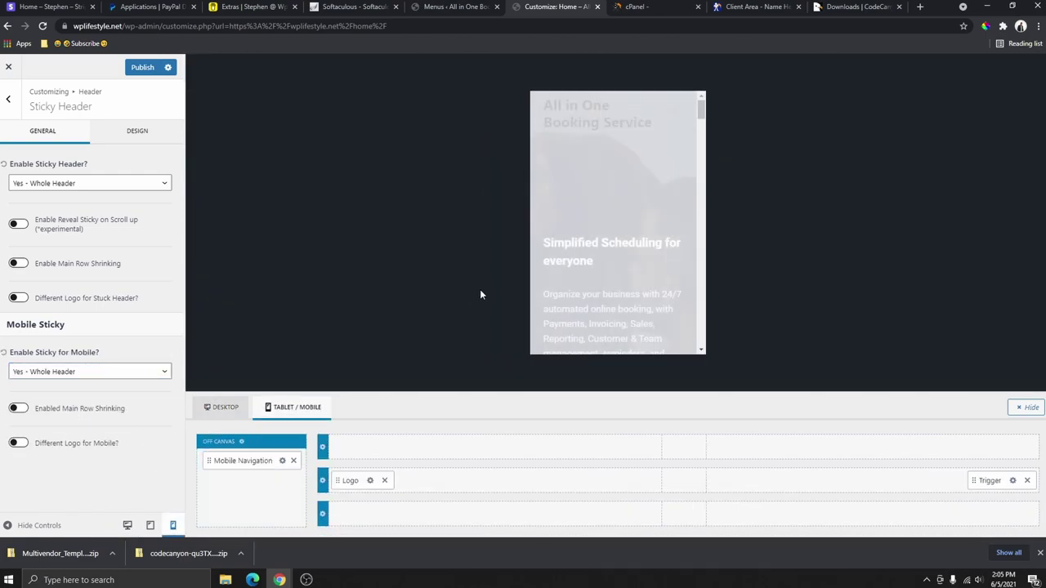
pyautogui.scroll(-2, 641, 129)
pyautogui.scroll(3, 640, 155)
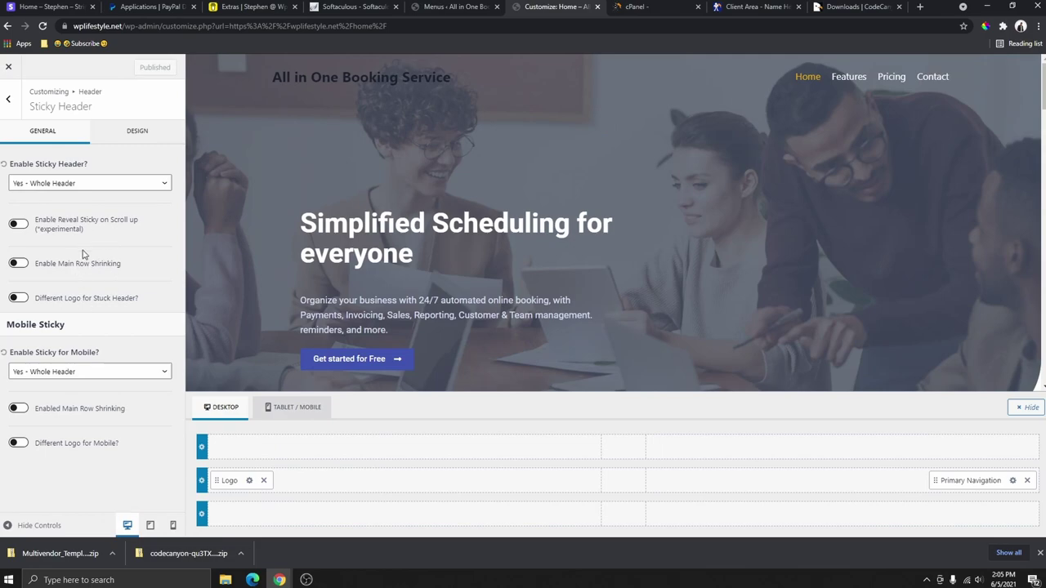
pyautogui.scroll(-3, 590, 209)
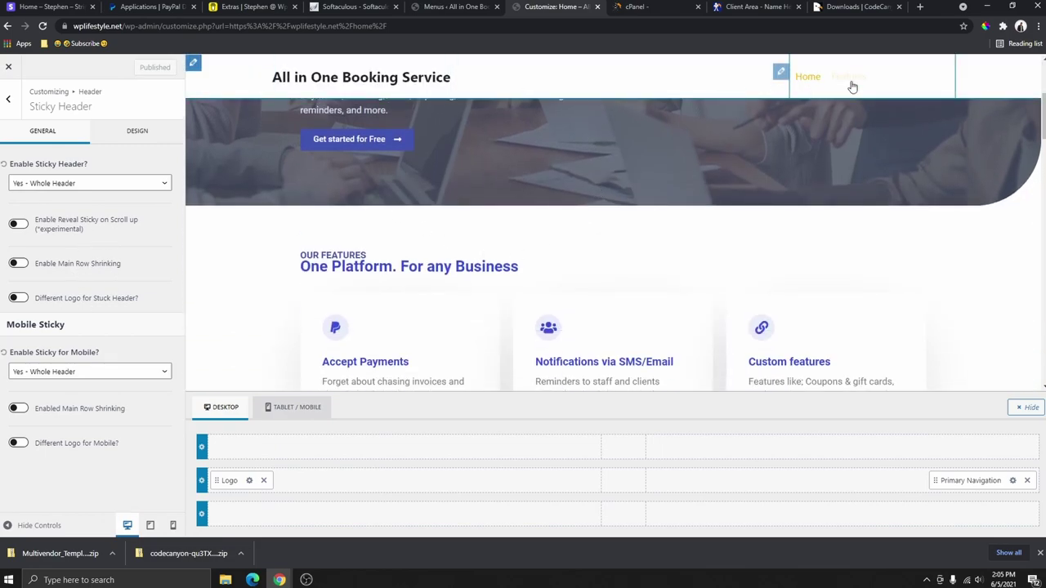
pyautogui.click(18, 264)
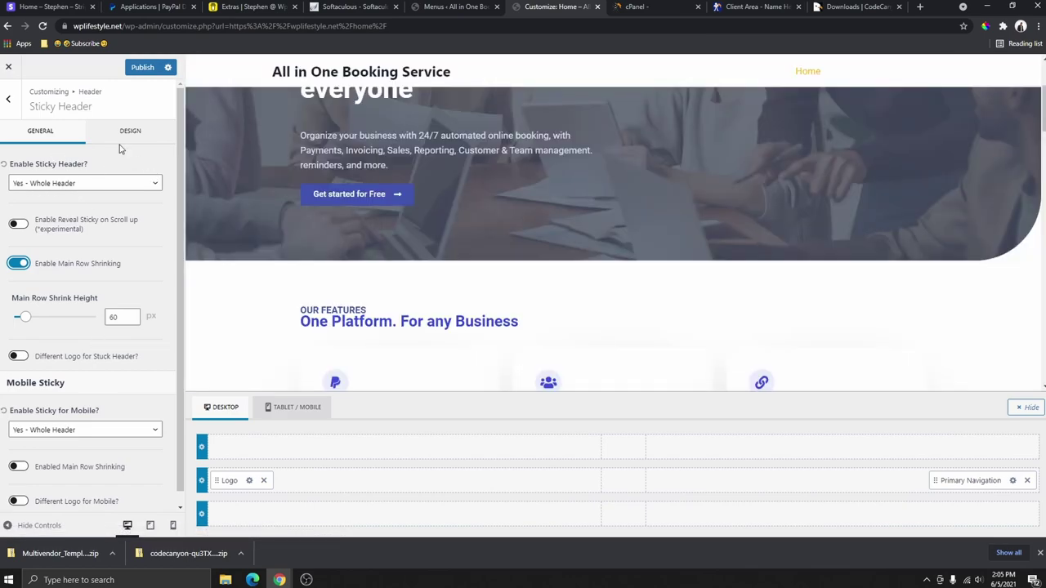
pyautogui.click(128, 135)
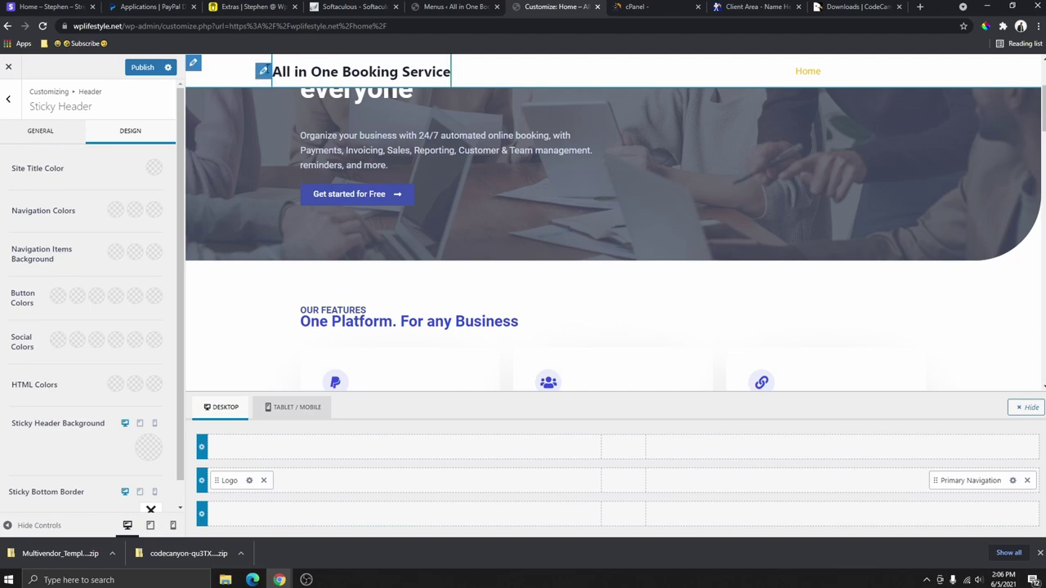
# Step: Publish the header changes and set Site Identity's Logo Layout to LOGO only
pyautogui.click(142, 67)
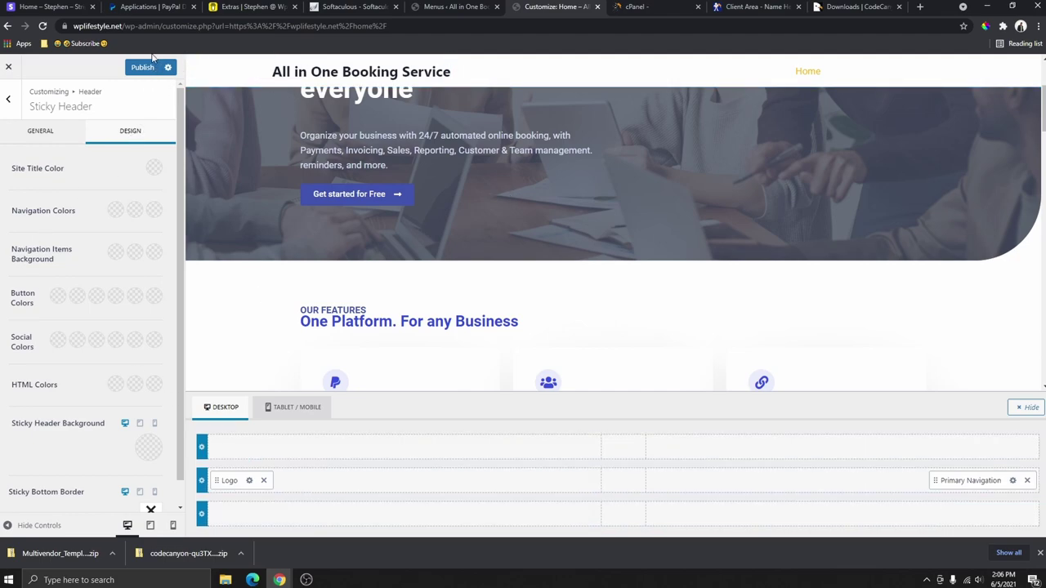
pyautogui.click(263, 72)
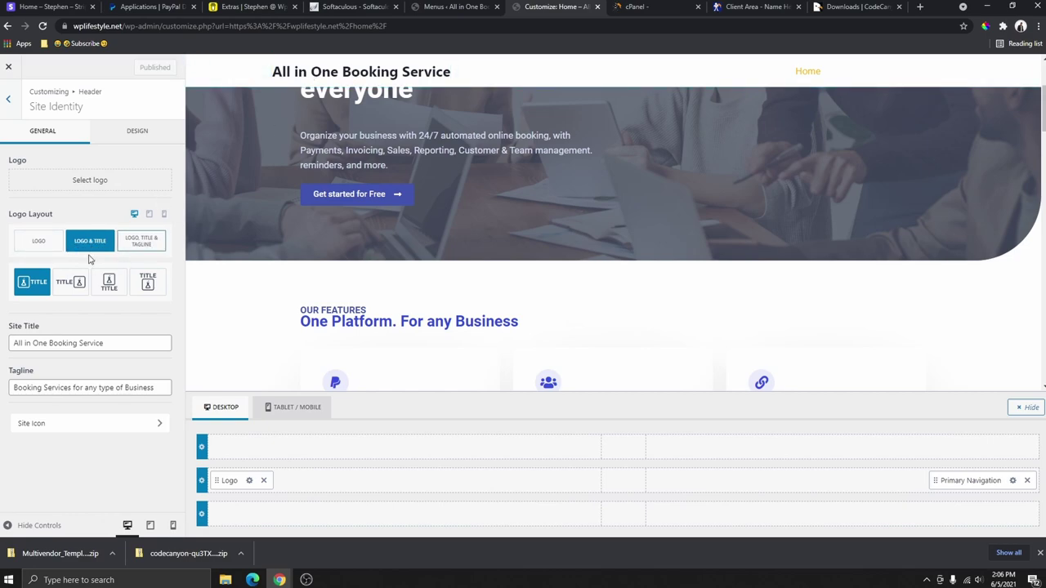
pyautogui.click(40, 245)
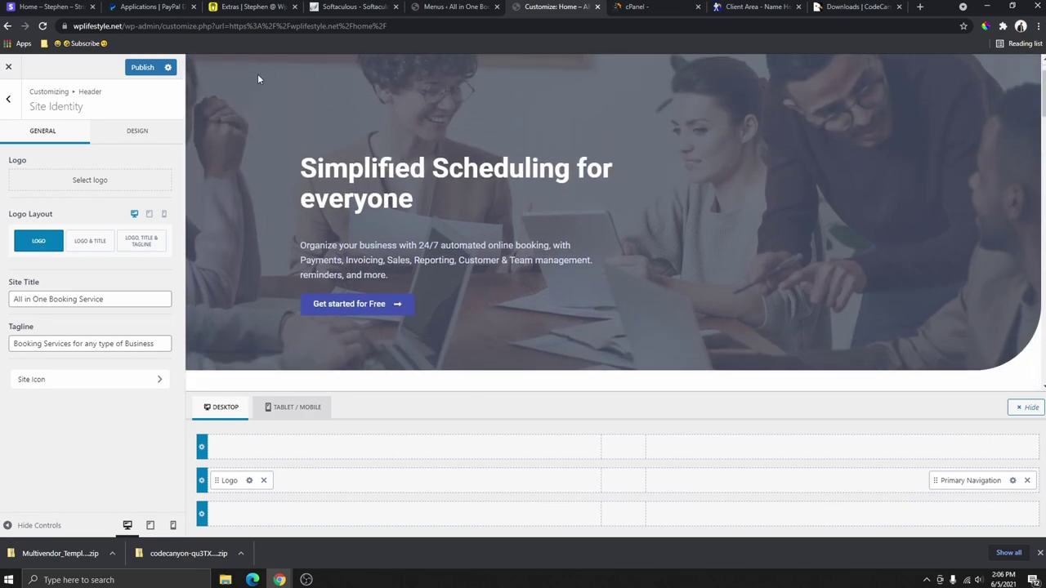
pyautogui.click(85, 255)
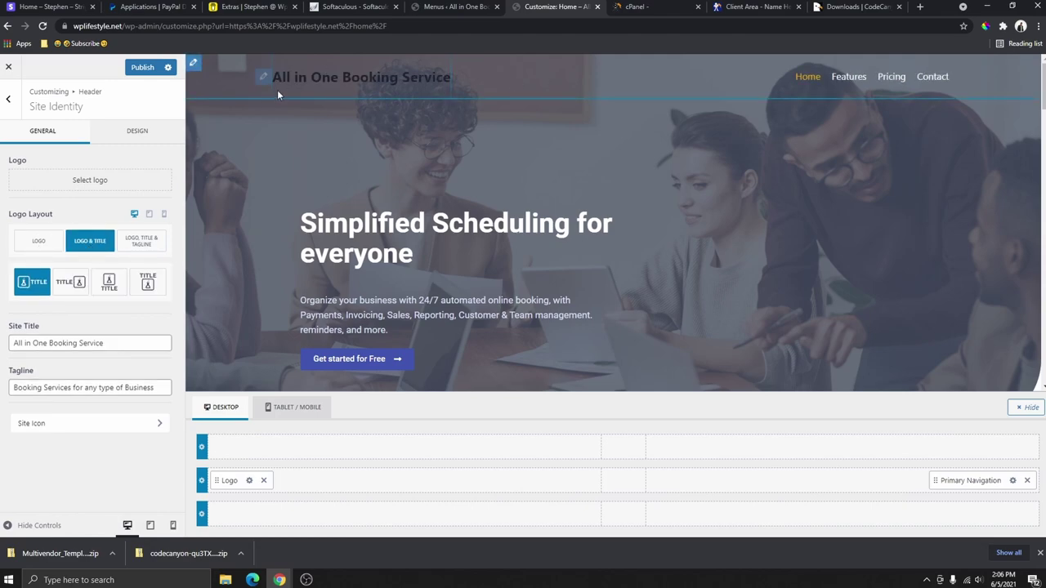
pyautogui.click(38, 241)
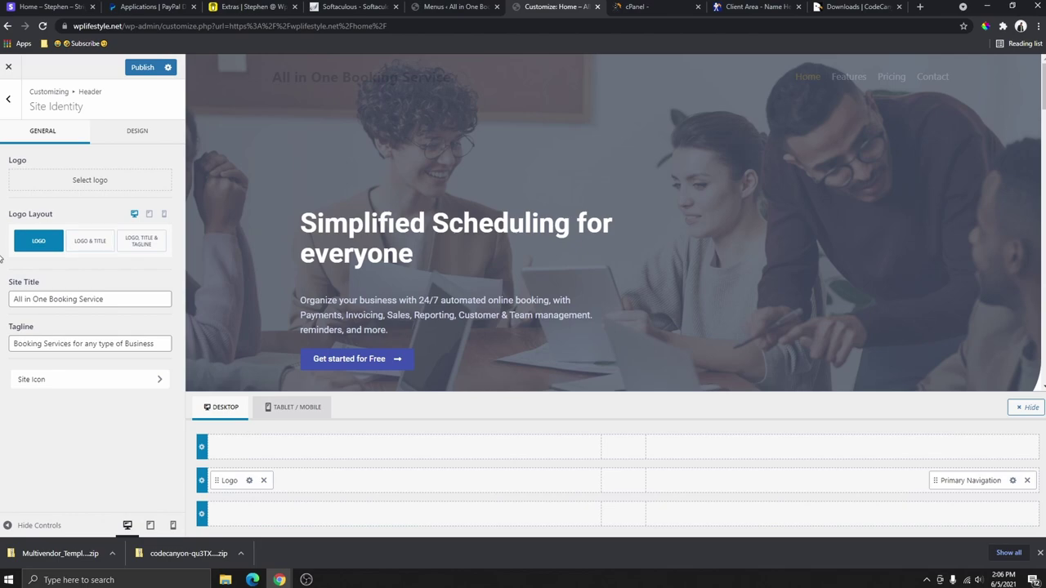
# Step: Set the WPL Lifestyle image from the Media Library as the logo, skipping cropping
pyautogui.click(96, 181)
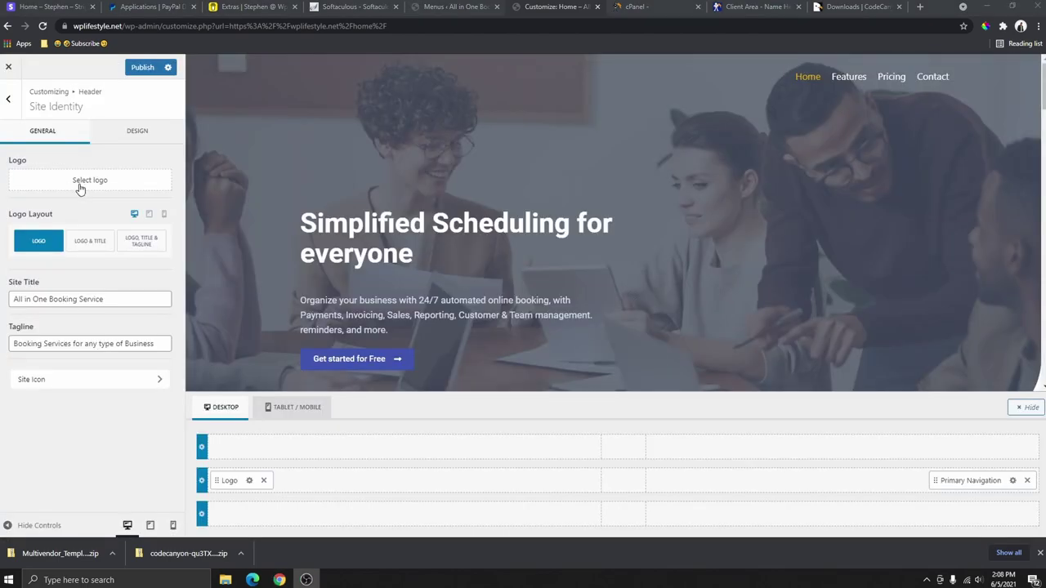
pyautogui.click(81, 189)
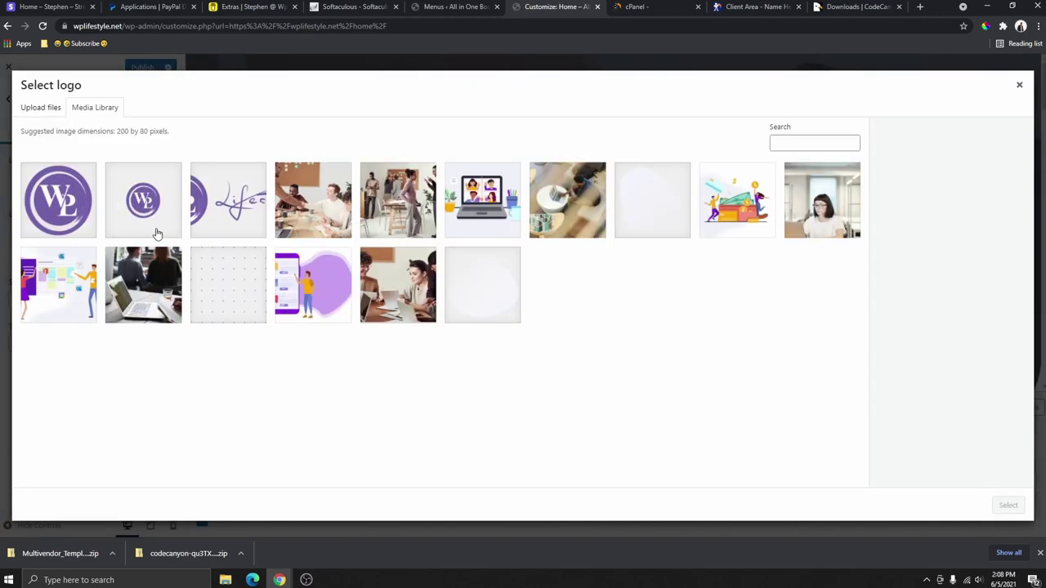
pyautogui.click(227, 206)
pyautogui.click(1008, 505)
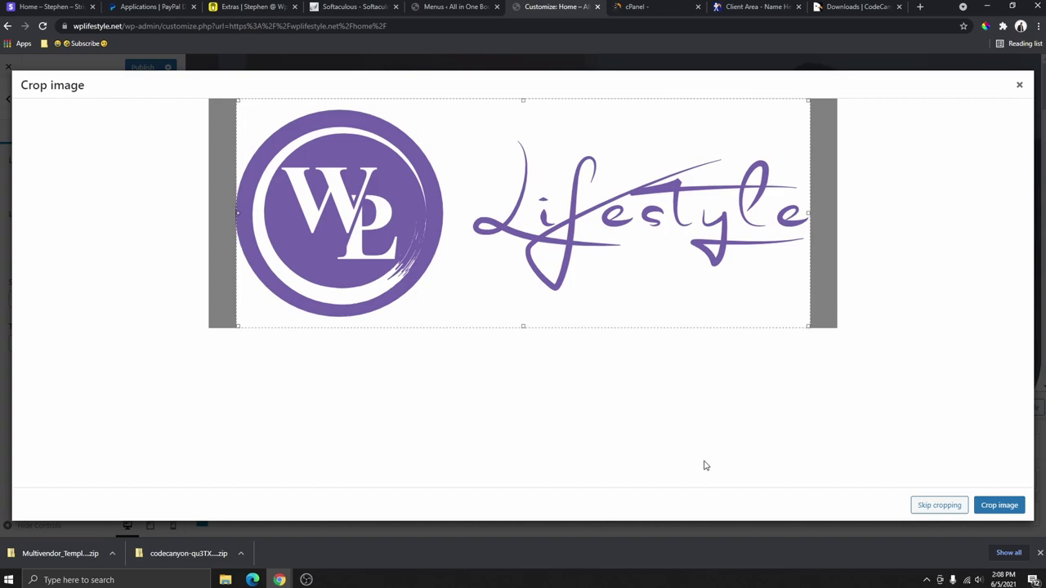
pyautogui.rightClick(915, 209)
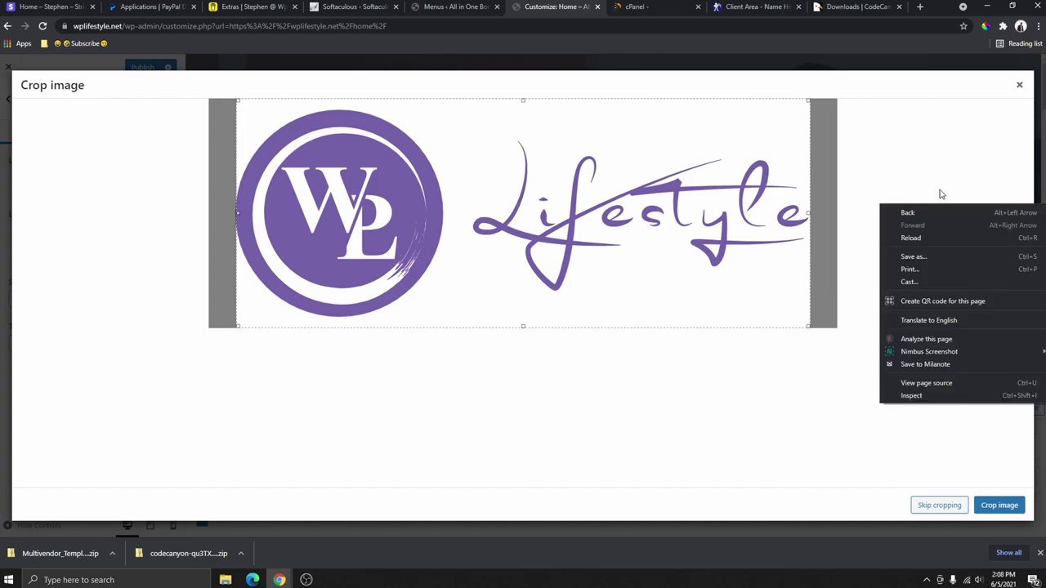
pyautogui.click(941, 515)
pyautogui.click(939, 505)
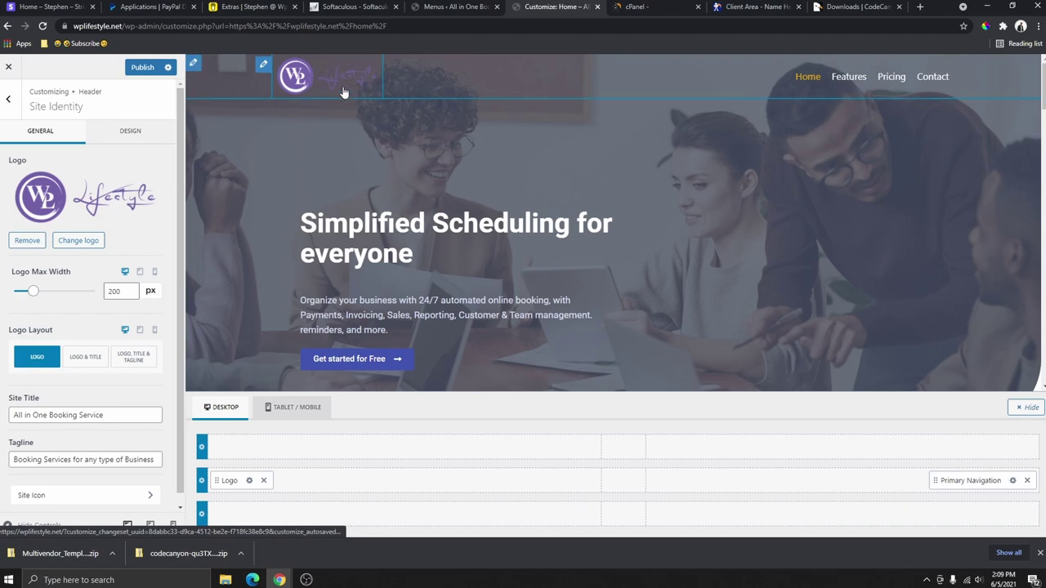
# Step: Replace the header logo with WPL-Logo-Icon.png, uncropped, and shrink its max width to 73 px
pyautogui.click(84, 196)
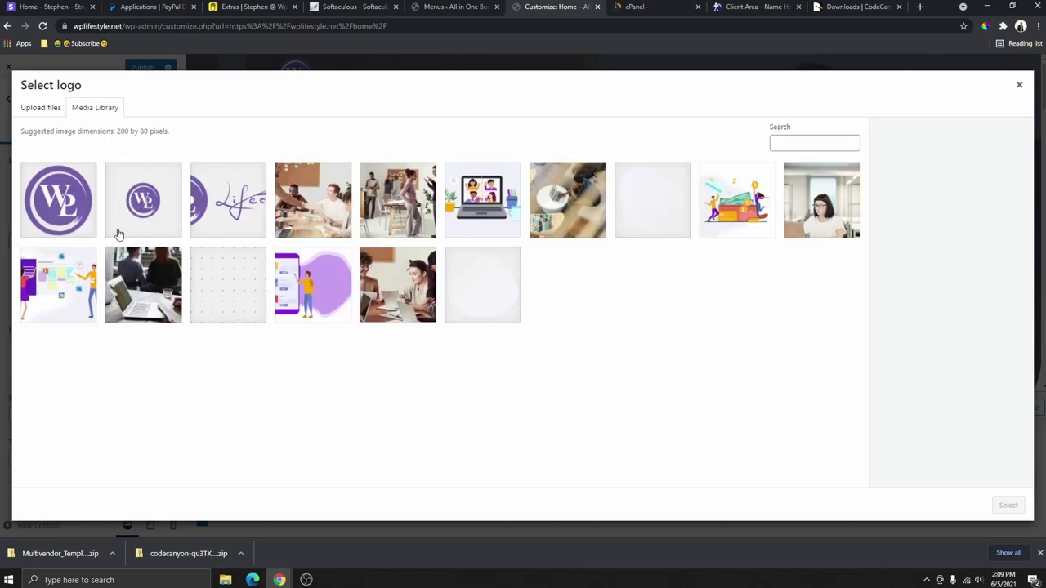
pyautogui.click(86, 219)
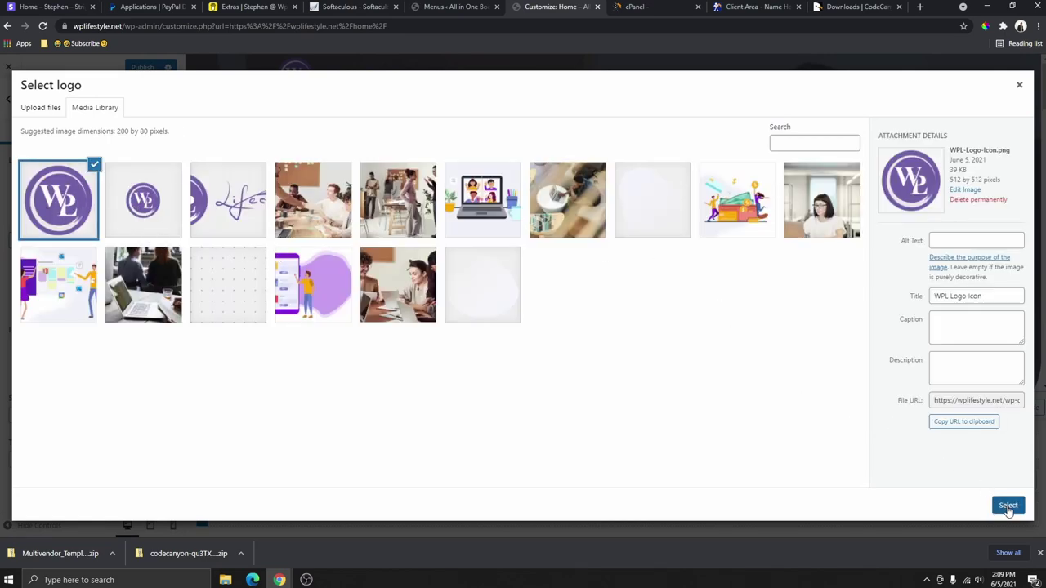
pyautogui.click(1008, 505)
pyautogui.click(938, 505)
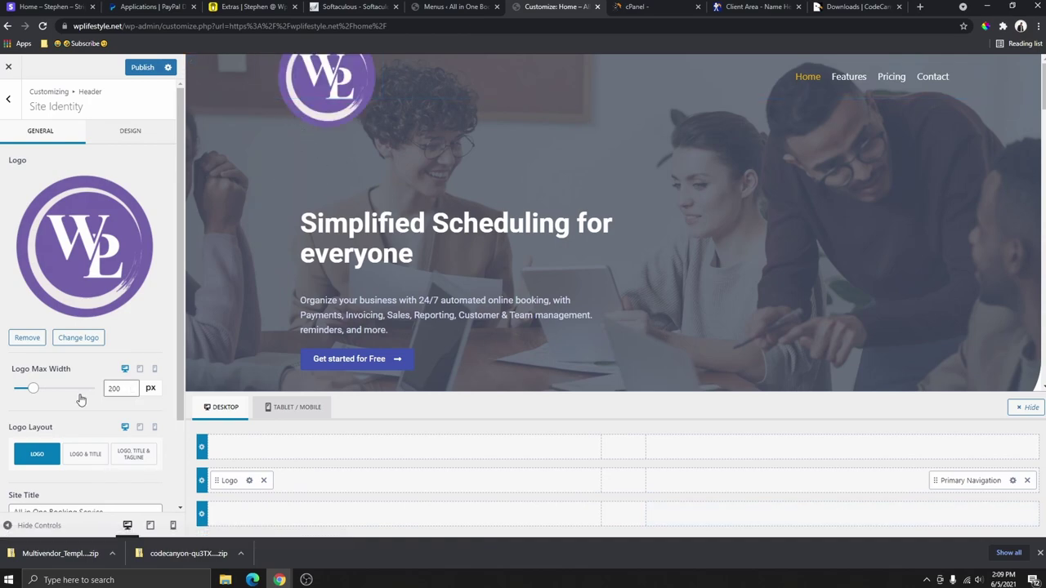
pyautogui.moveTo(33, 396); pyautogui.dragTo(20, 397)
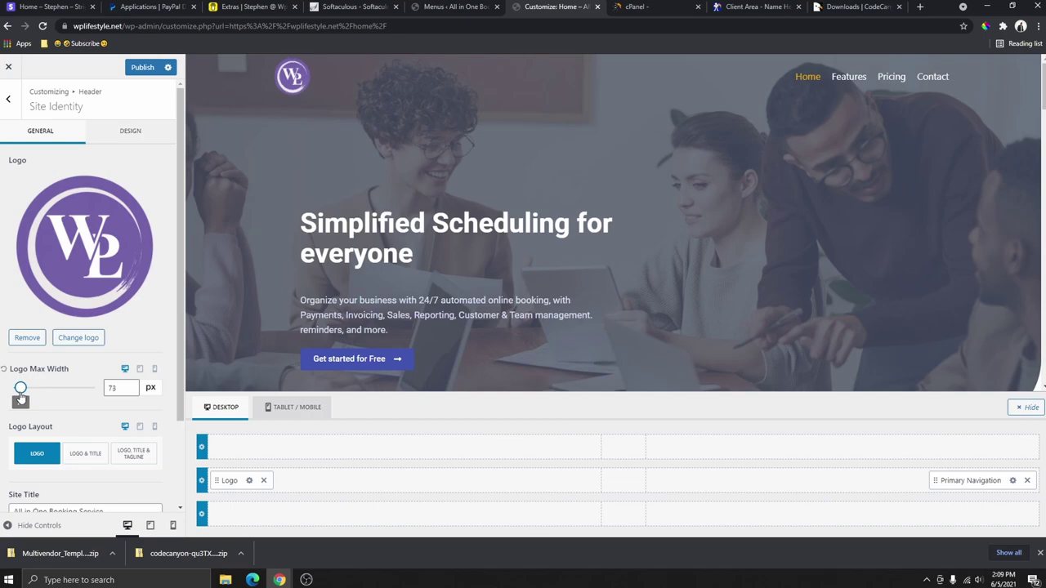
pyautogui.scroll(-2, 804, 175)
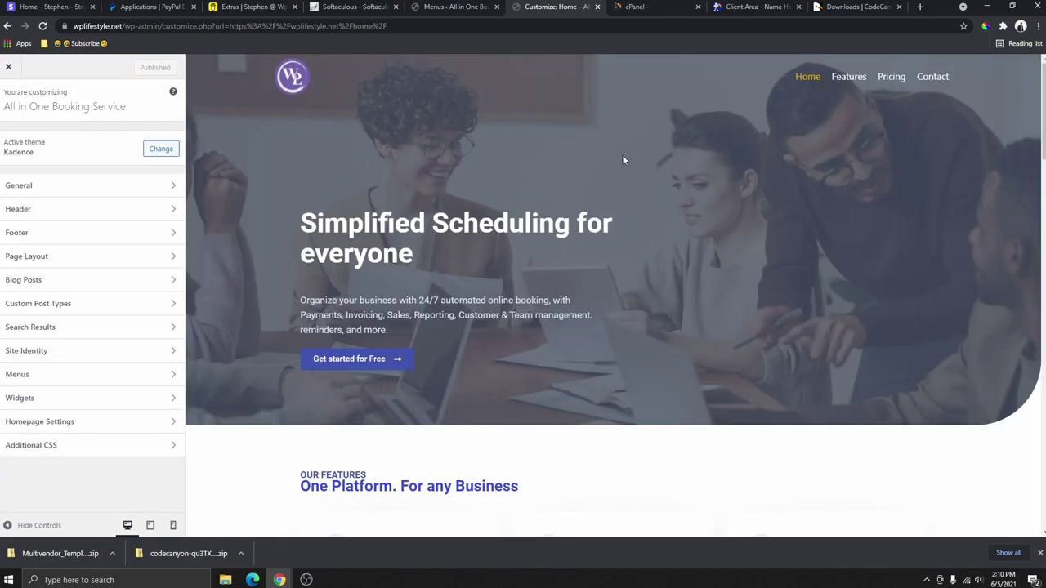
pyautogui.scroll(-3, 623, 160)
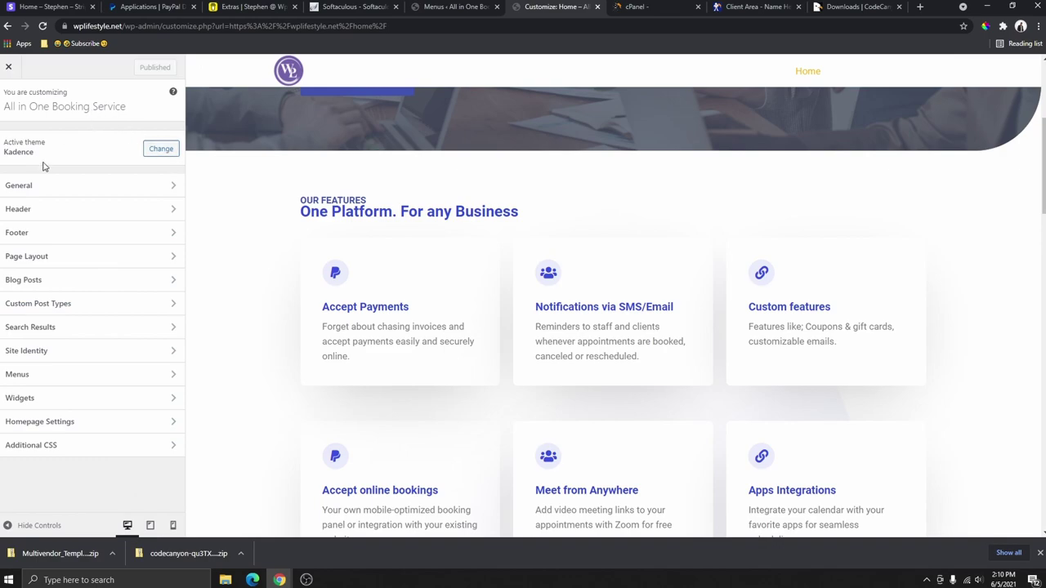
# Step: In the Transparent Header design, try dark, yellow and blue navigation link colours
pyautogui.click(54, 215)
pyautogui.click(99, 306)
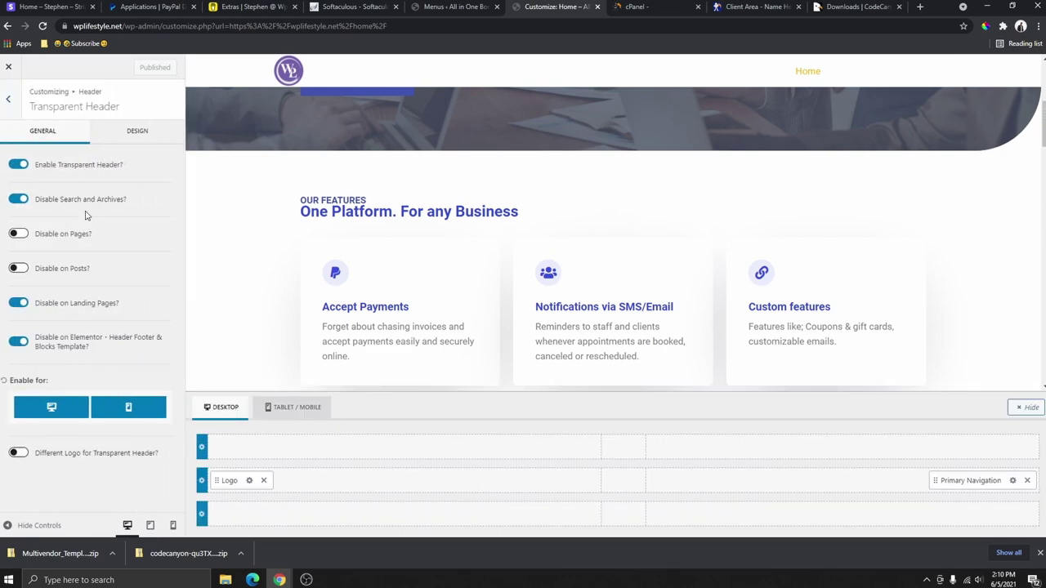
pyautogui.click(148, 133)
pyautogui.scroll(-1, 69, 200)
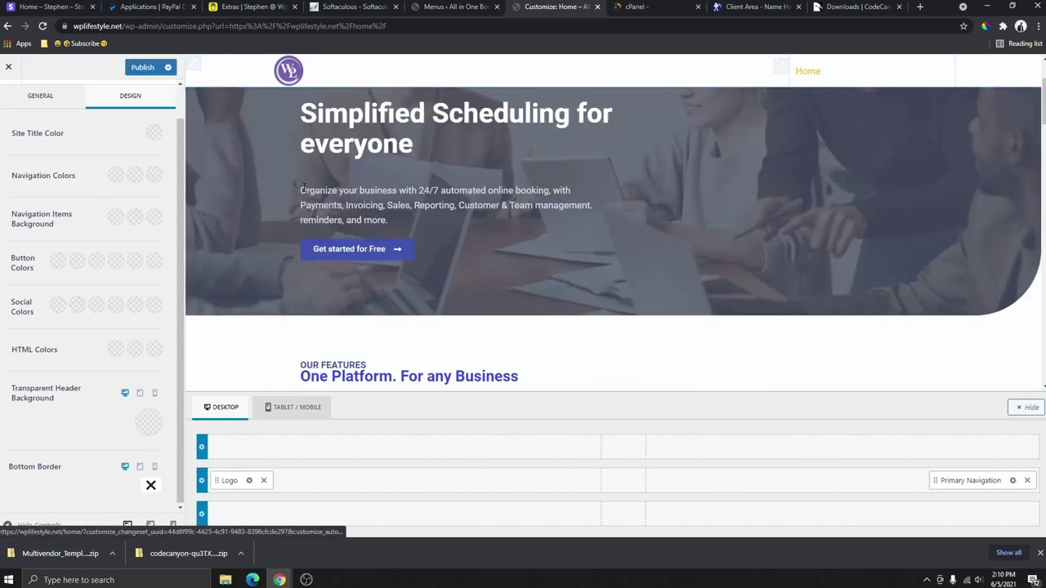
pyautogui.click(116, 175)
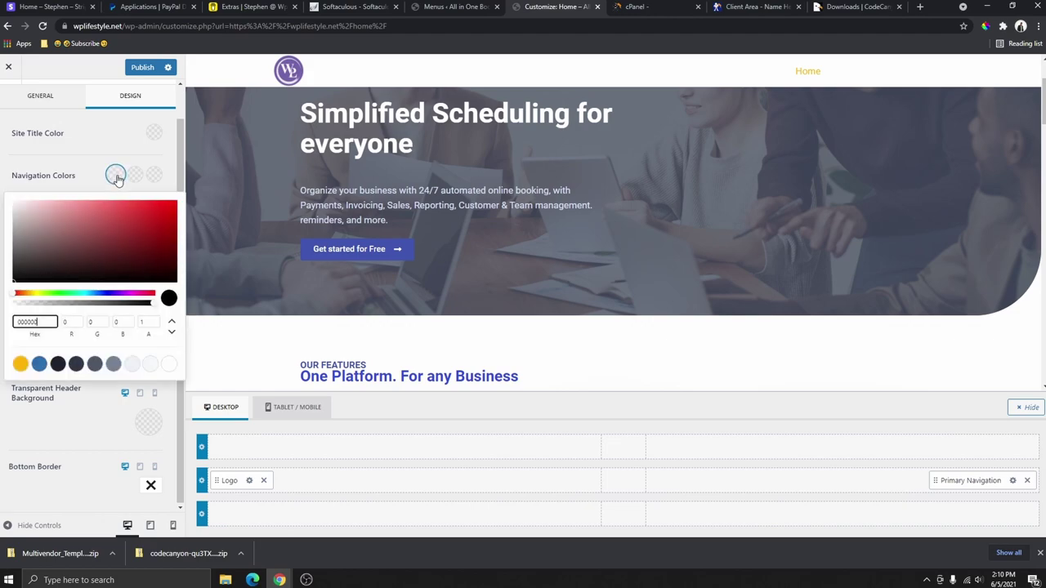
pyautogui.click(57, 364)
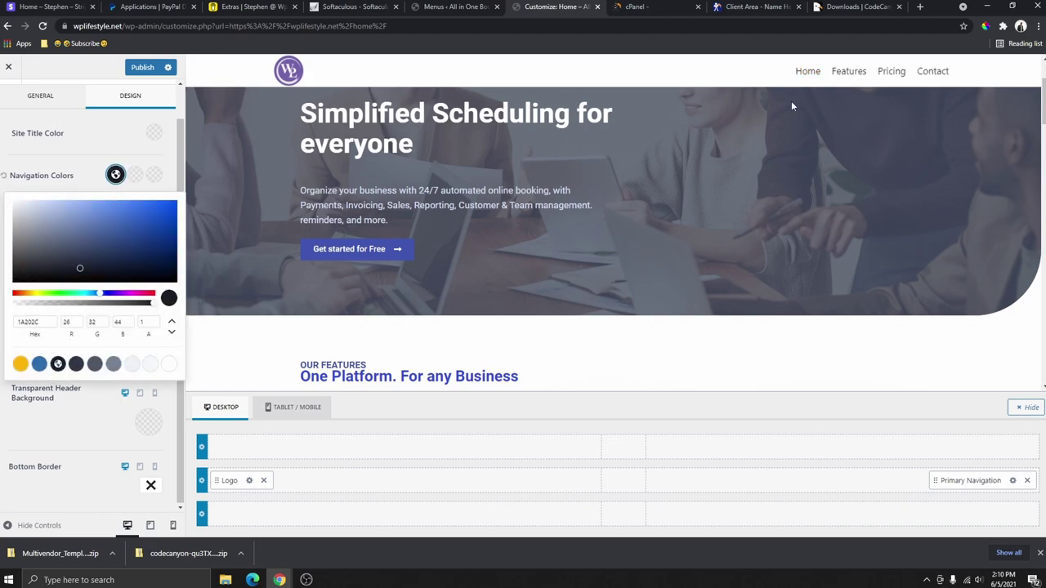
pyautogui.click(20, 364)
pyautogui.click(39, 363)
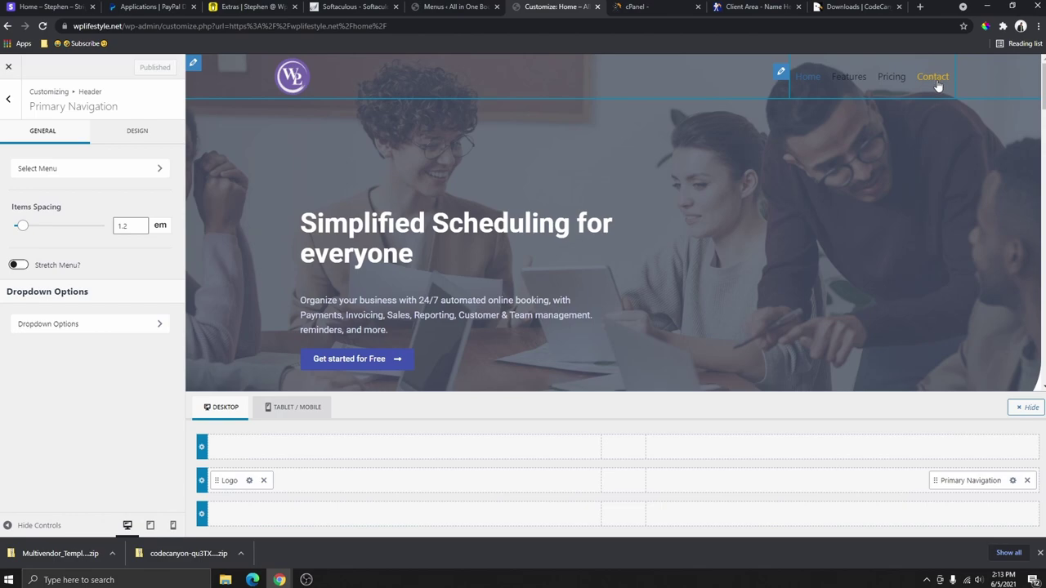
# Step: Set transparent header navigation links to white FFFFFF and the current-page link to yellow FFB300
pyautogui.click(10, 98)
pyautogui.click(71, 403)
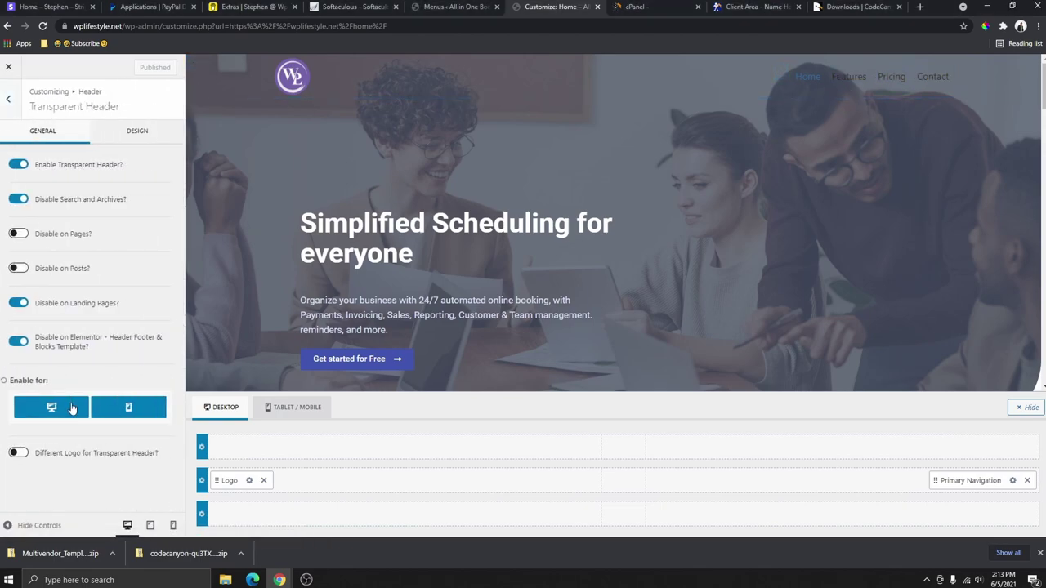
pyautogui.click(135, 132)
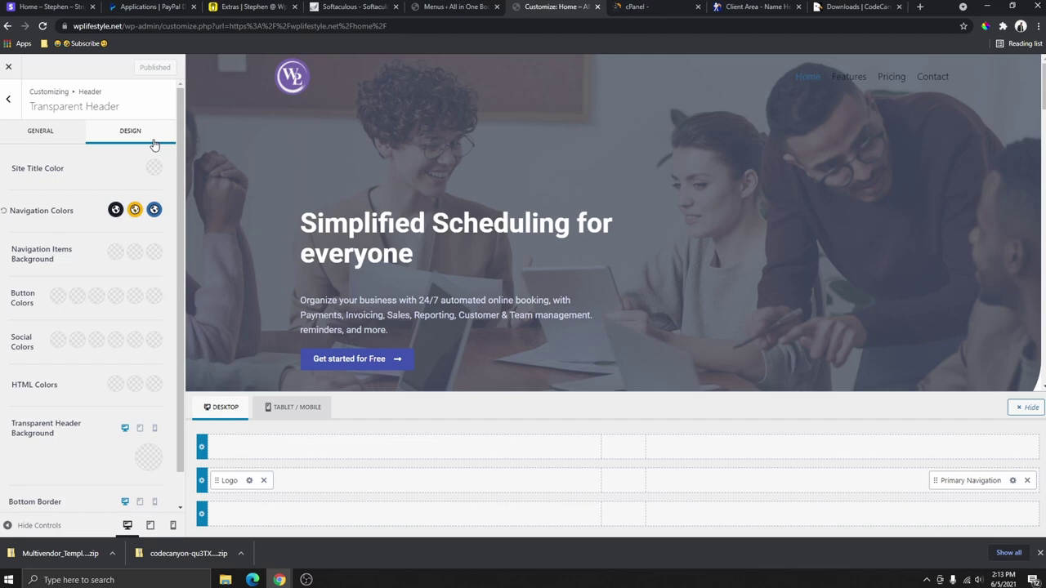
pyautogui.click(115, 210)
pyautogui.click(166, 400)
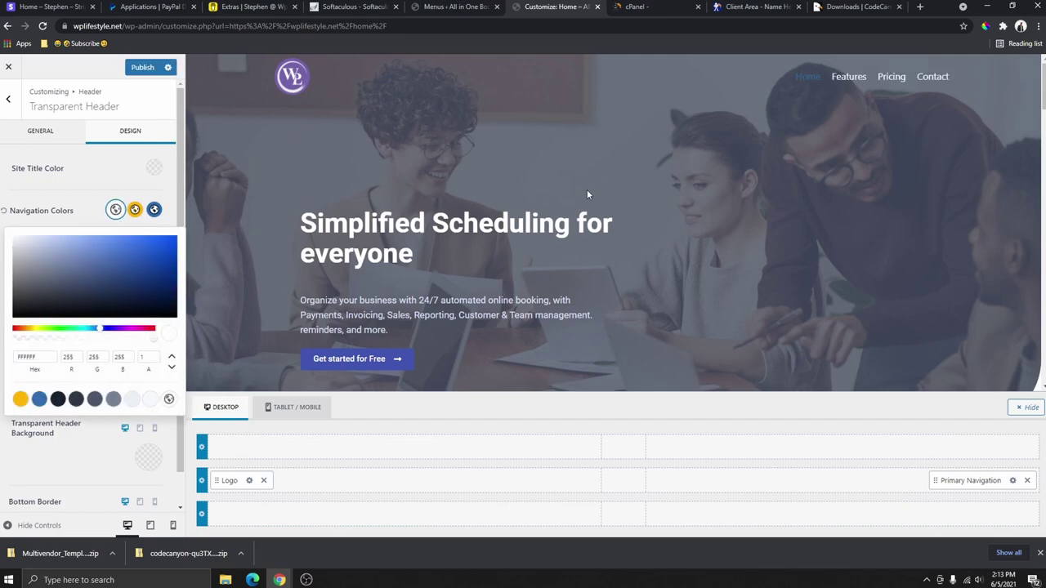
pyautogui.click(154, 210)
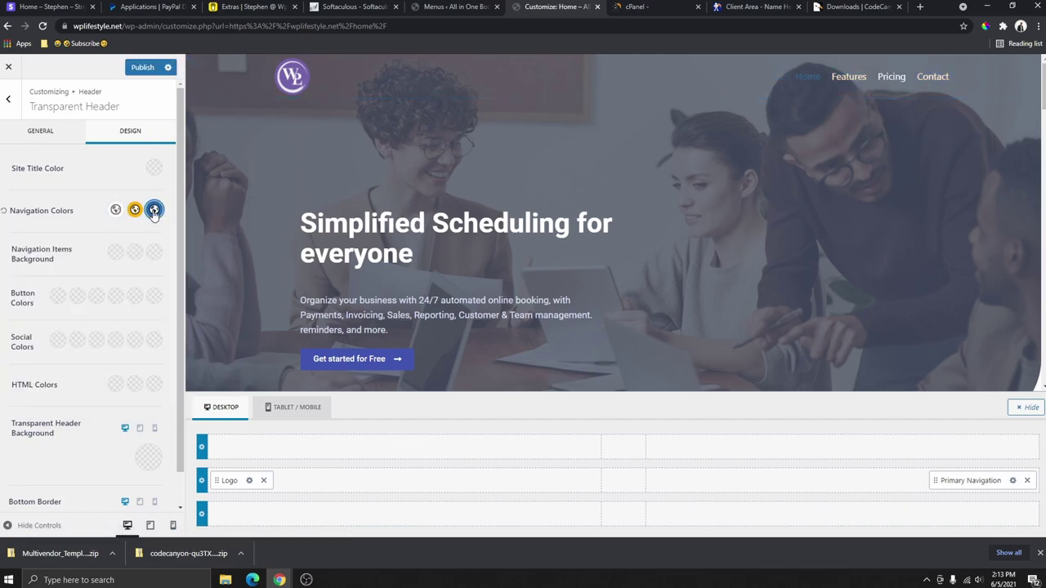
pyautogui.click(20, 398)
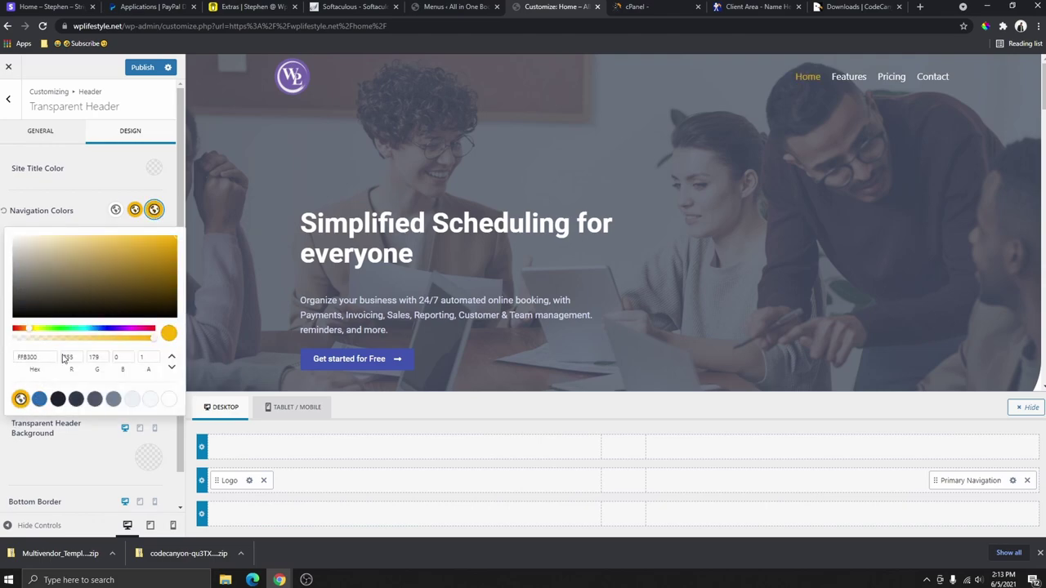
pyautogui.click(238, 194)
pyautogui.scroll(-3, 748, 180)
pyautogui.scroll(2, 749, 173)
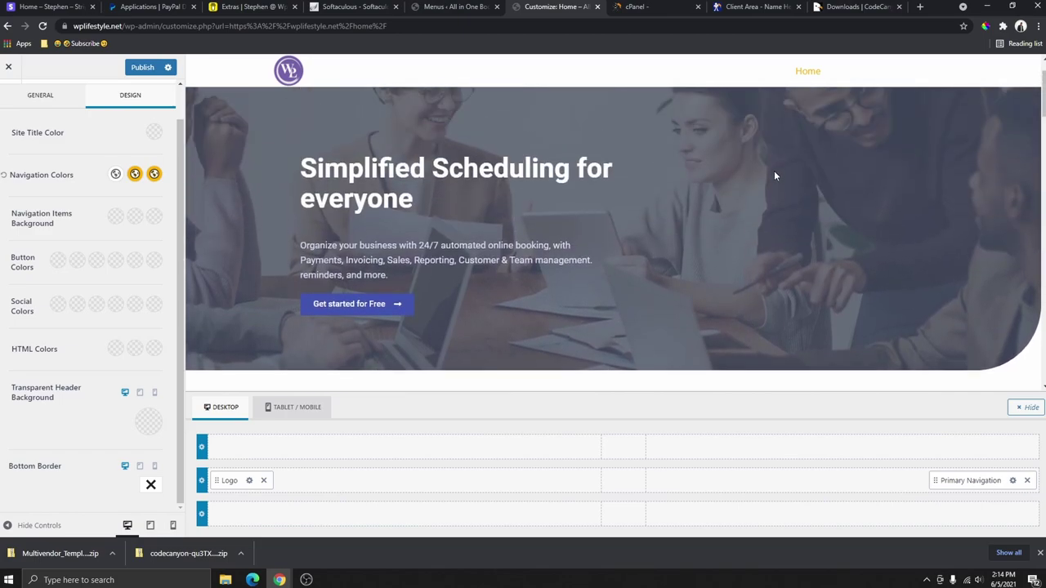
pyautogui.scroll(1, 814, 113)
pyautogui.scroll(-3, 813, 120)
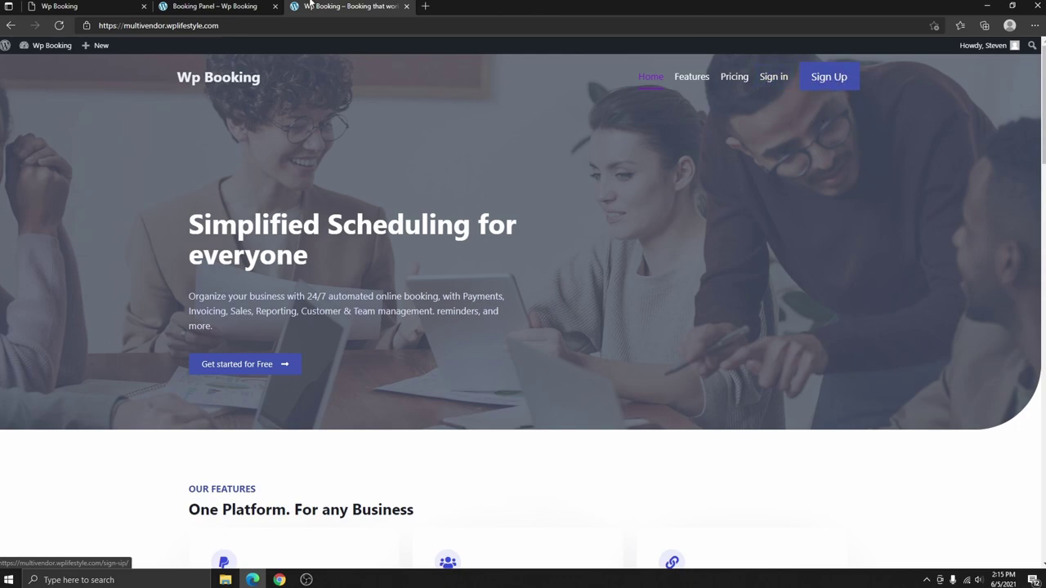
# Step: Drag a Button into the header's main row and place it right after Primary Navigation
pyautogui.click(987, 5)
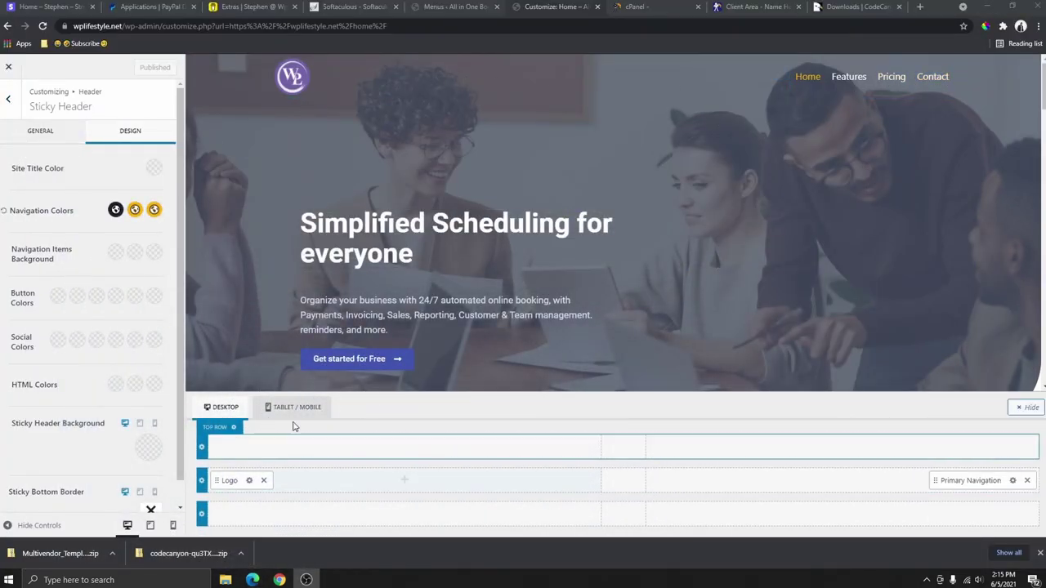
pyautogui.click(9, 98)
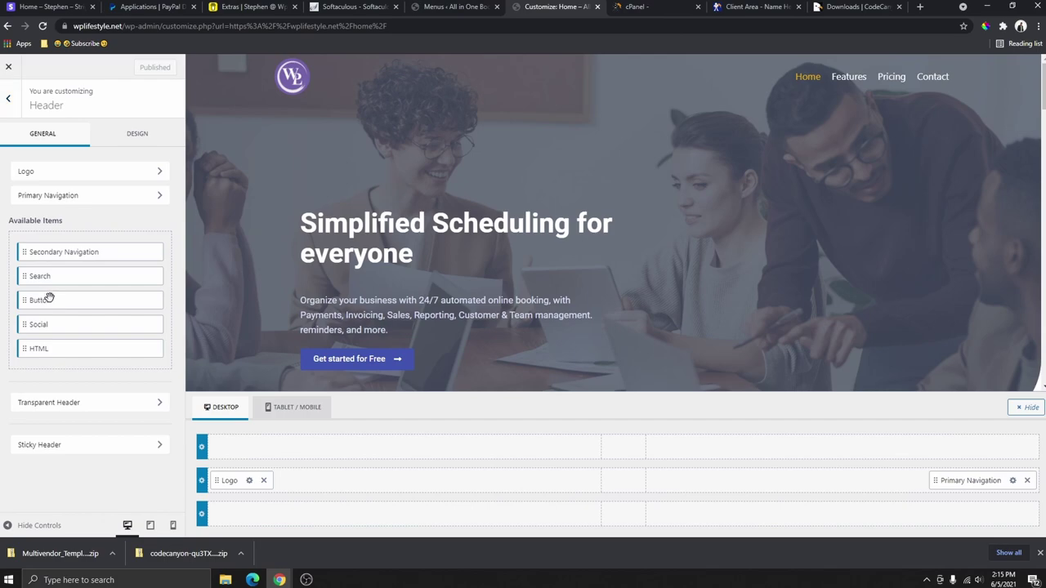
pyautogui.moveTo(49, 299); pyautogui.dragTo(915, 480)
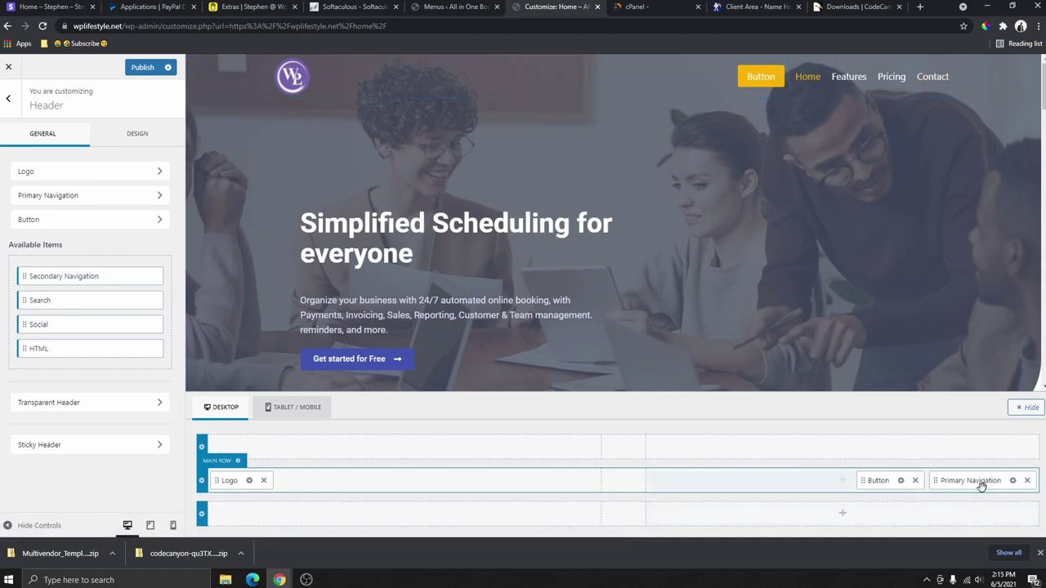
pyautogui.moveTo(979, 482); pyautogui.dragTo(934, 494)
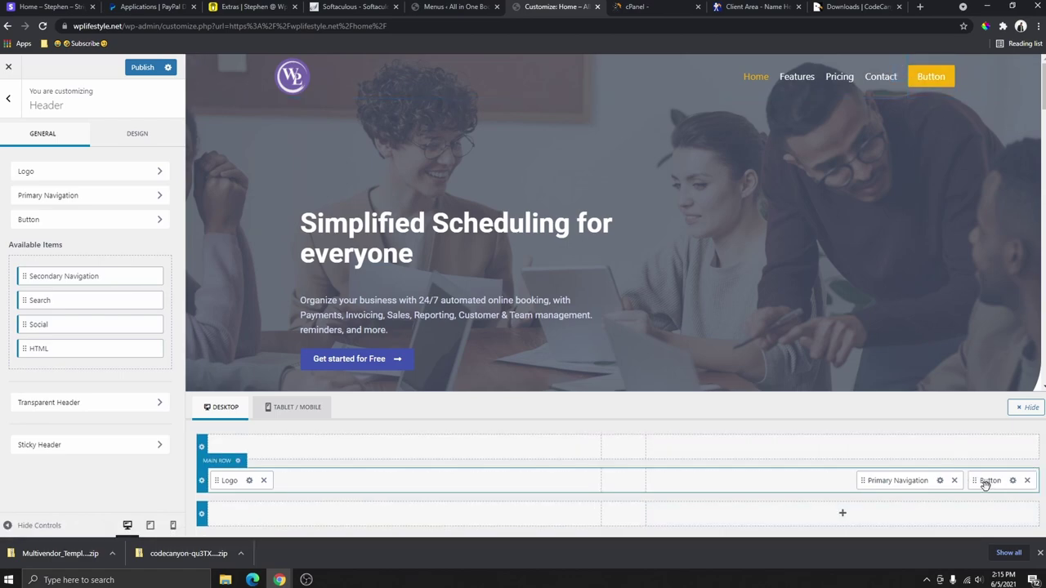
# Step: Relabel the header button 'Sign Up', leaving the new-tab and nofollow options off
pyautogui.click(1014, 483)
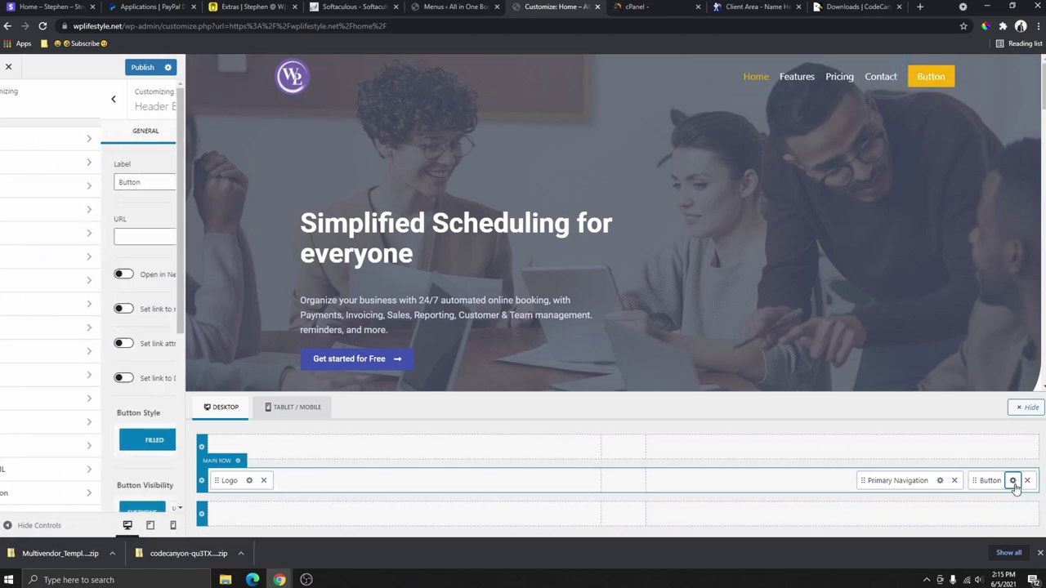
pyautogui.moveTo(52, 178); pyautogui.dragTo(8, 196)
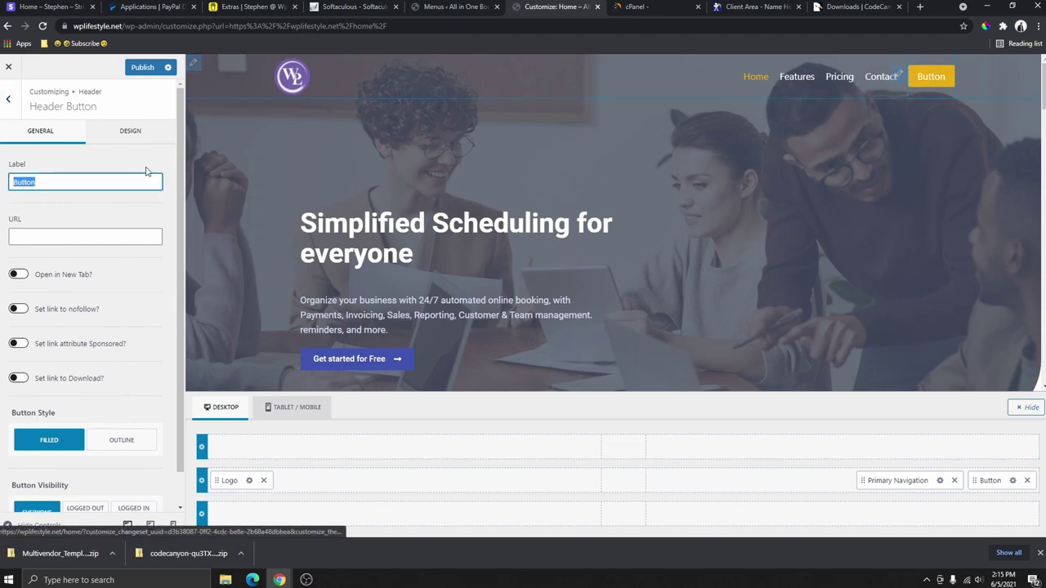
pyautogui.write('Sign Up')
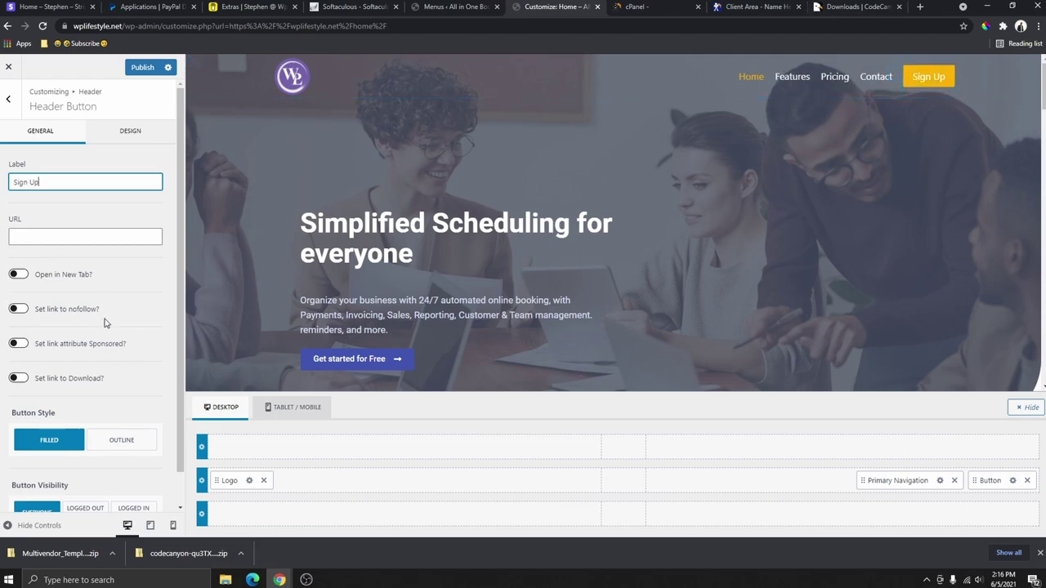
pyautogui.click(19, 276)
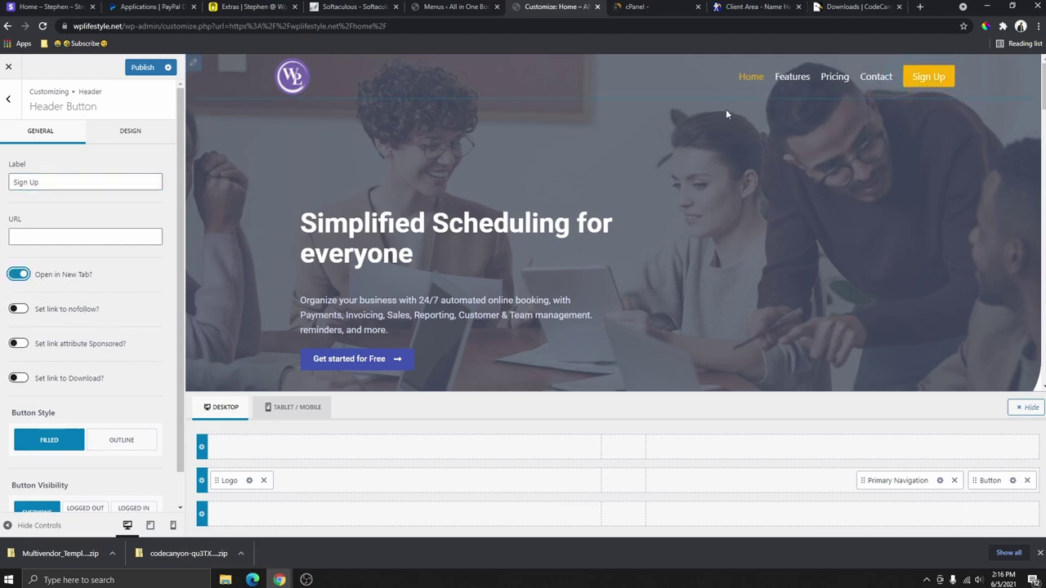
pyautogui.click(18, 310)
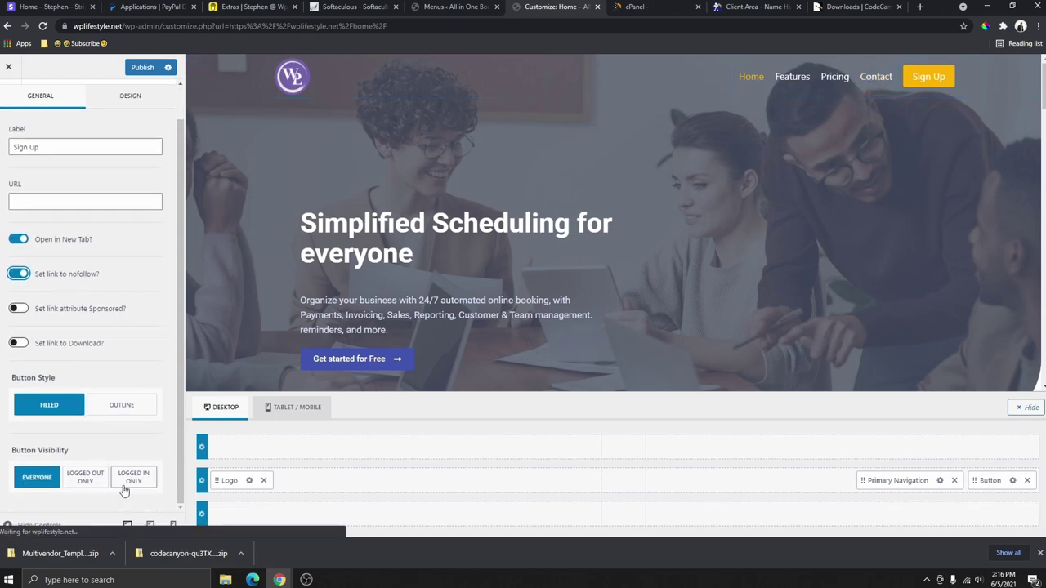
pyautogui.click(20, 275)
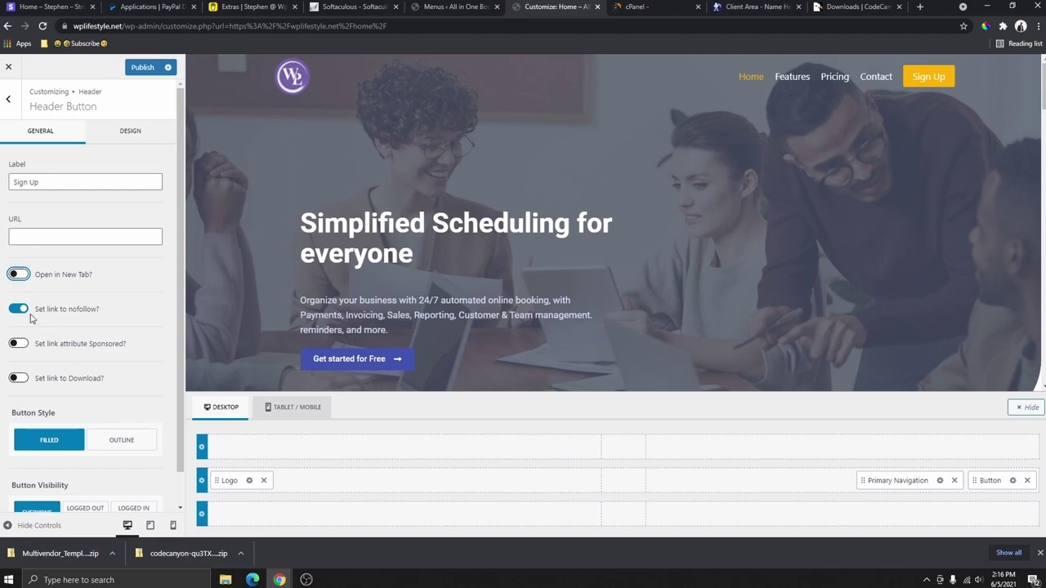
pyautogui.click(18, 309)
pyautogui.scroll(-1, 49, 310)
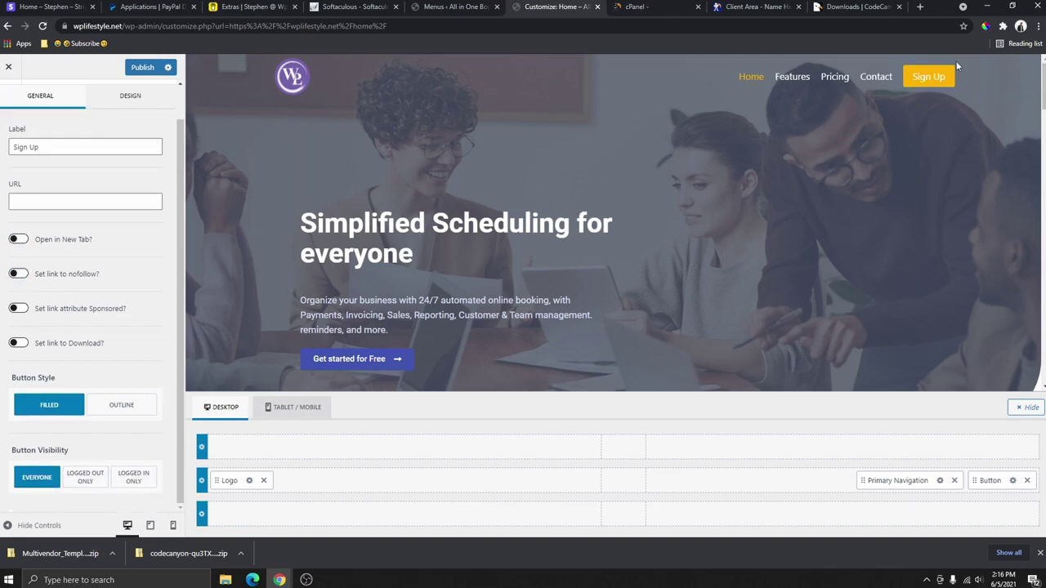
# Step: Set the Sign Up button's visibility to Everyone after trying the logged-in and logged-out options
pyautogui.click(83, 482)
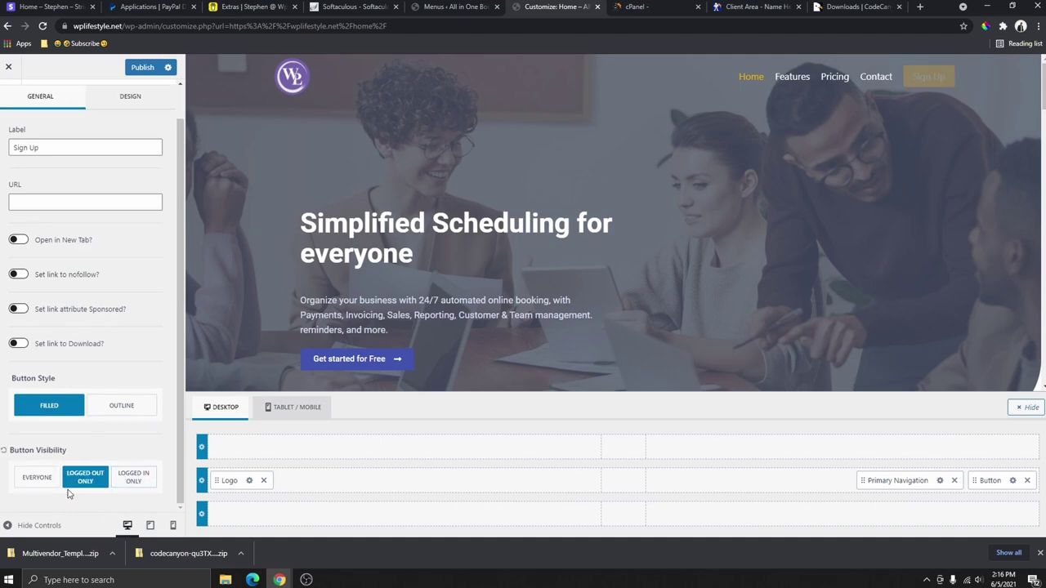
pyautogui.click(132, 479)
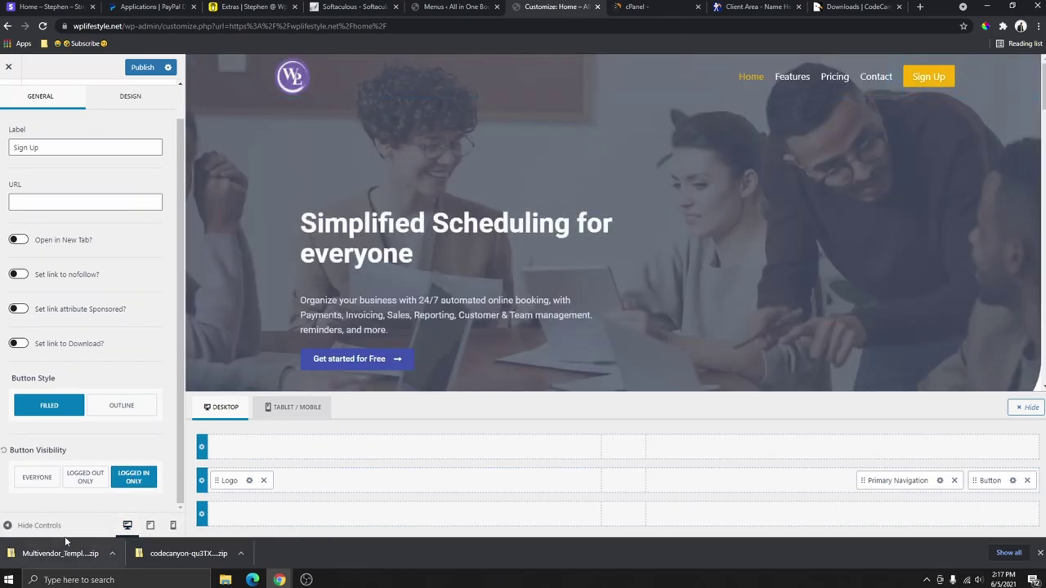
pyautogui.click(85, 479)
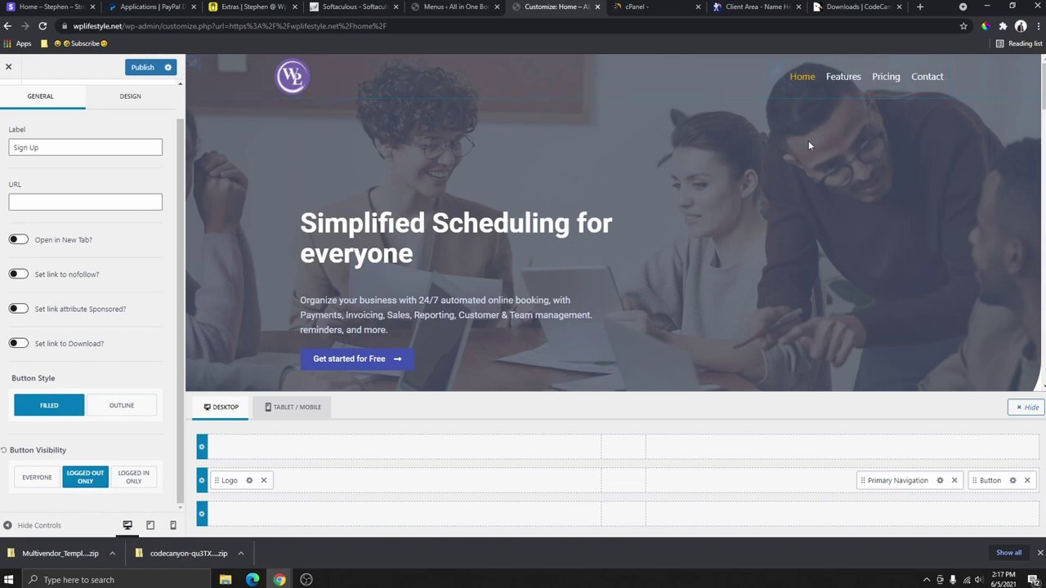
pyautogui.click(37, 477)
pyautogui.click(45, 202)
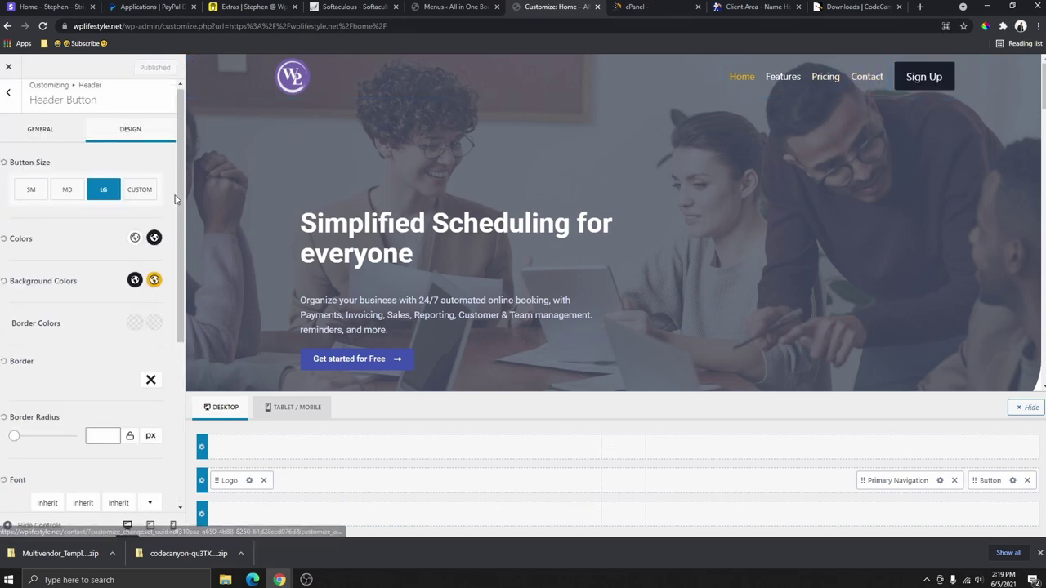
pyautogui.scroll(-2, 139, 189)
# Step: In the mobile preview, add a Button below the navigation in the off-canvas menu
pyautogui.click(174, 525)
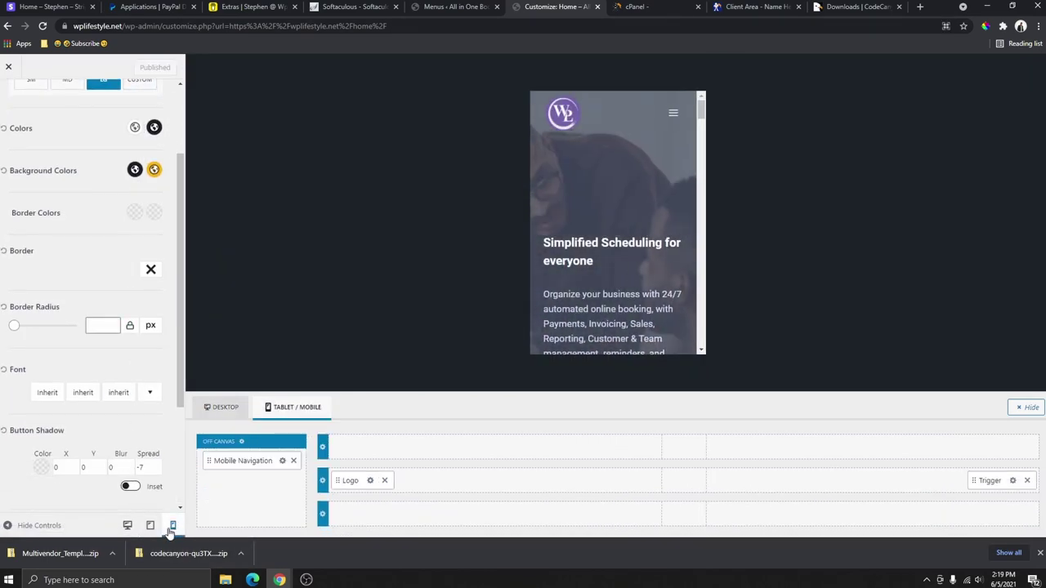
pyautogui.click(674, 114)
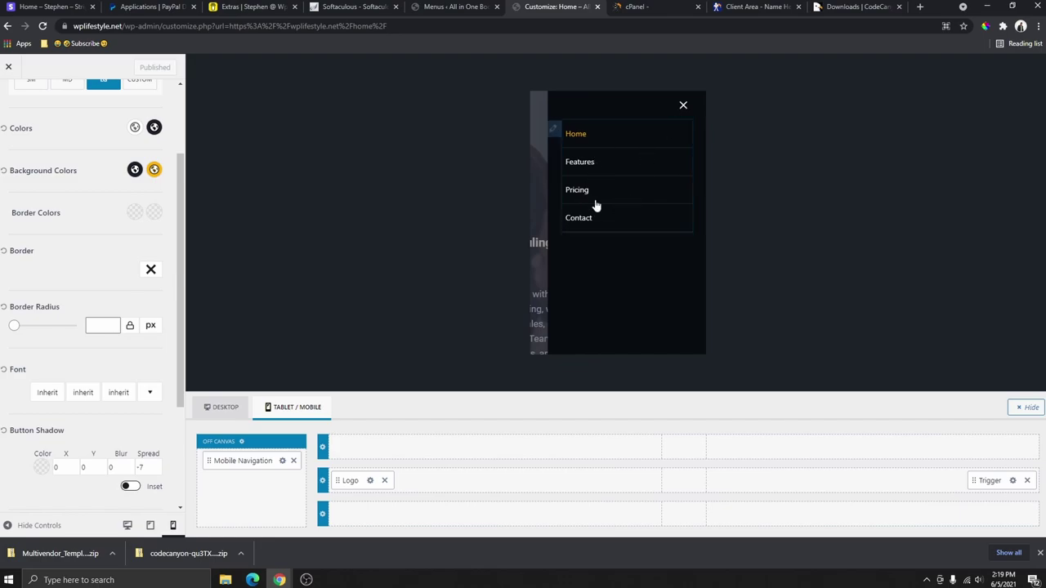
pyautogui.click(683, 106)
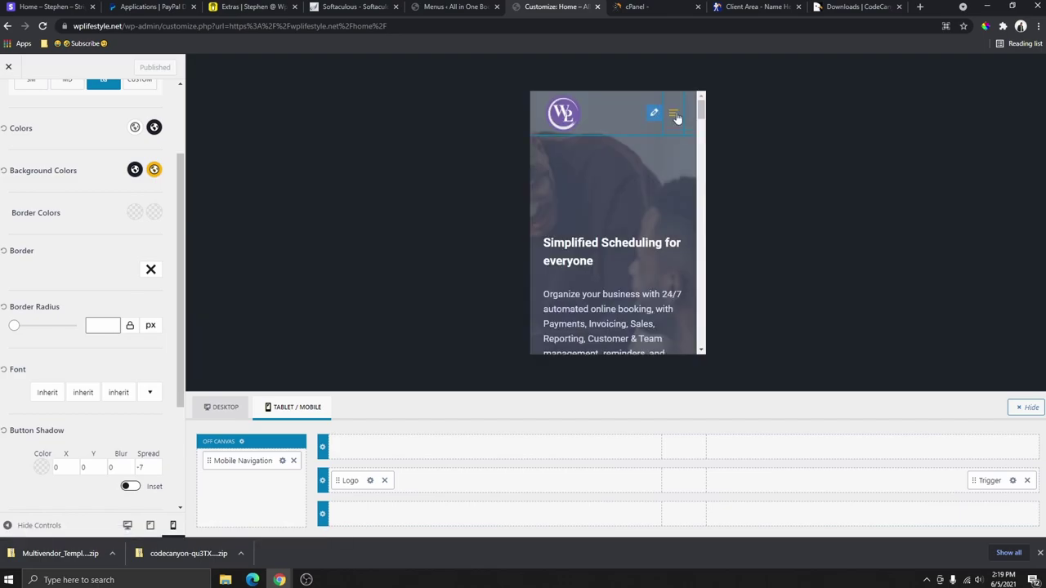
pyautogui.click(676, 114)
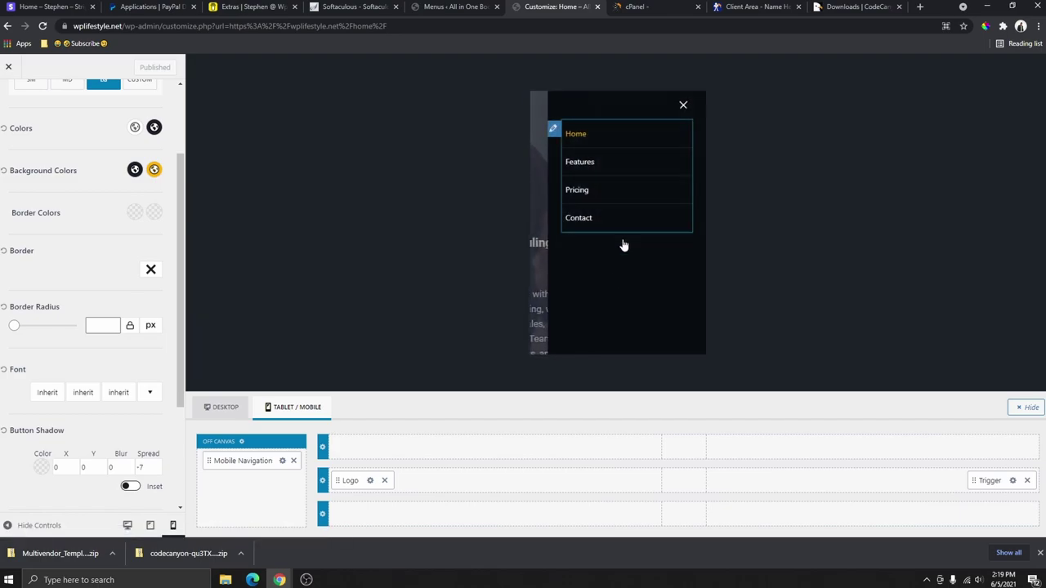
pyautogui.click(252, 489)
pyautogui.click(331, 414)
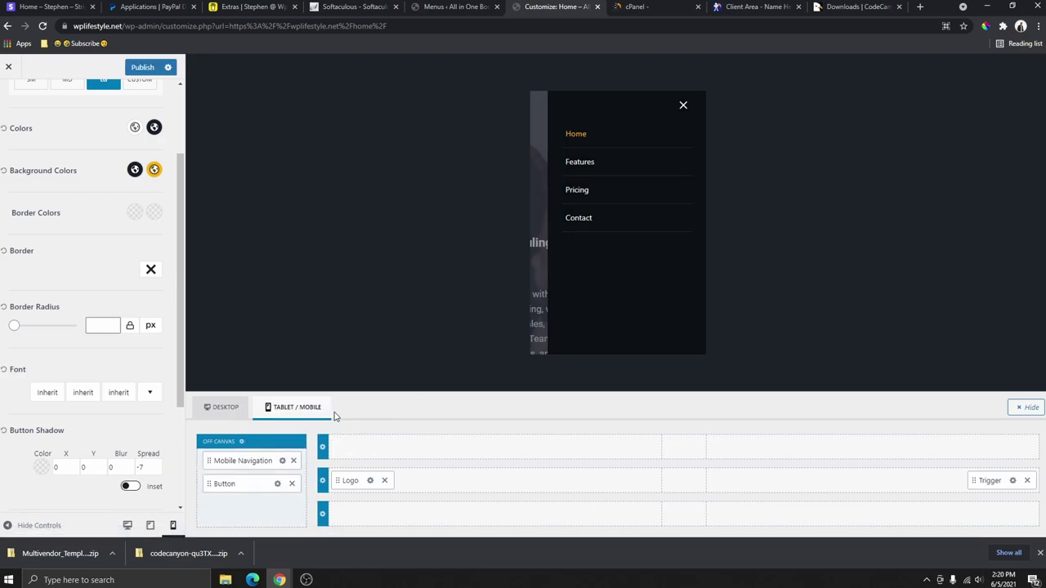
pyautogui.click(677, 117)
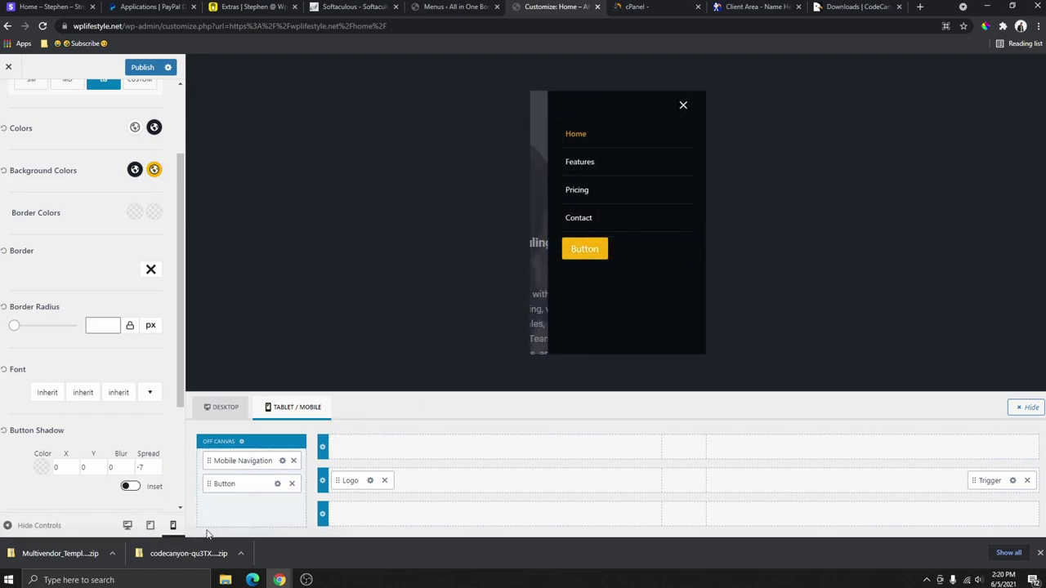
# Step: Label the mobile button 'Sign Up' and set its size to Medium
pyautogui.click(277, 485)
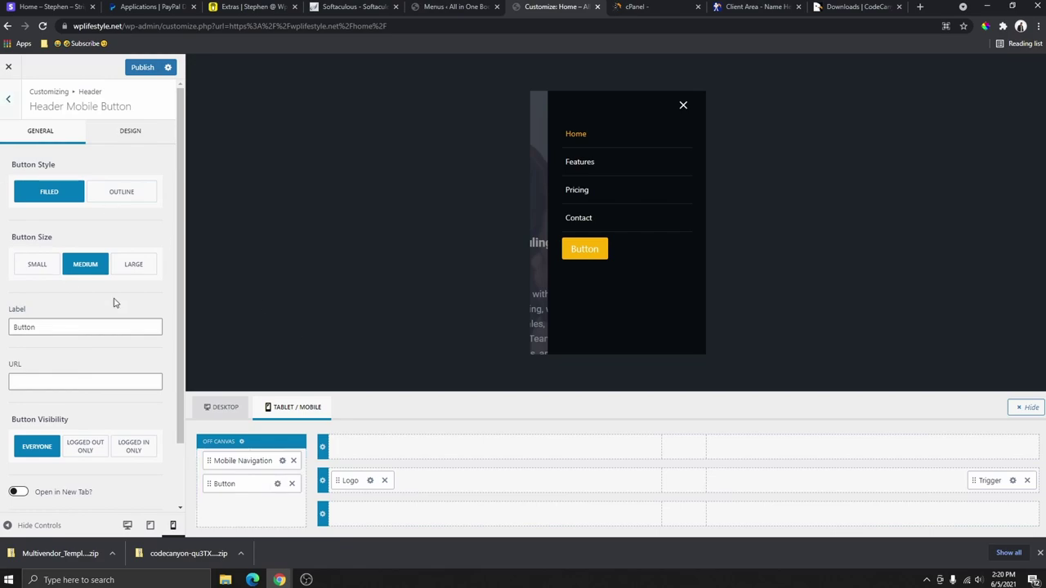
pyautogui.doubleClick(41, 328)
pyautogui.write('Sign Up')
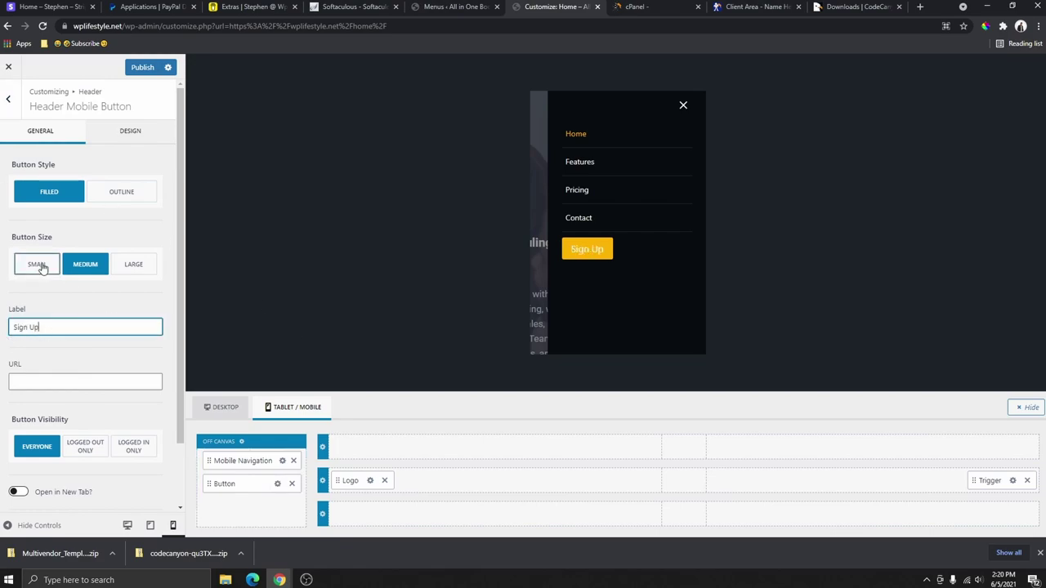
pyautogui.click(39, 263)
pyautogui.click(90, 265)
pyautogui.click(133, 269)
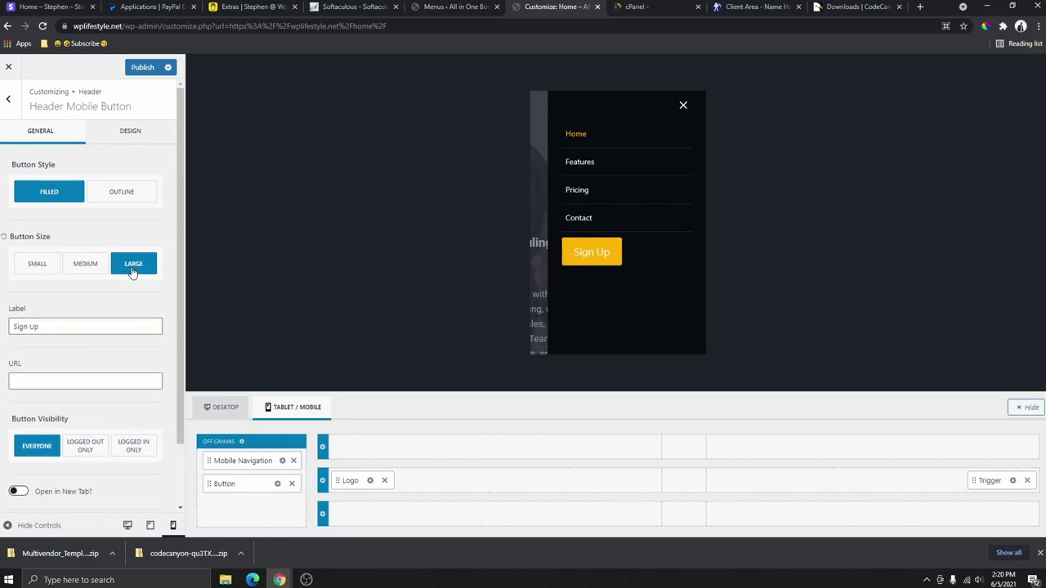
pyautogui.click(86, 264)
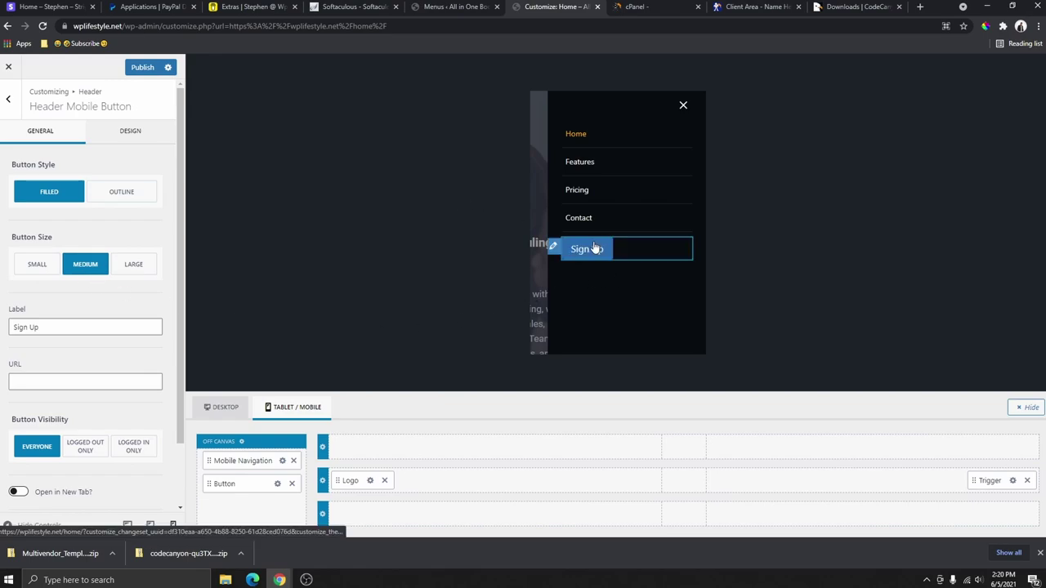
# Step: Style the mobile button with a yellow background, blue hover background, dark text and white hover text
pyautogui.click(145, 132)
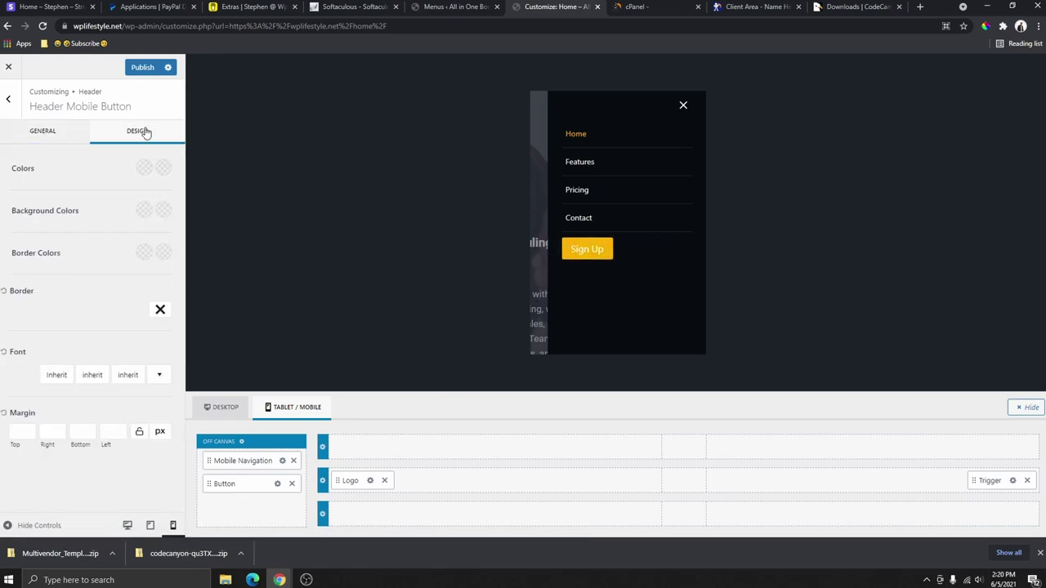
pyautogui.click(144, 212)
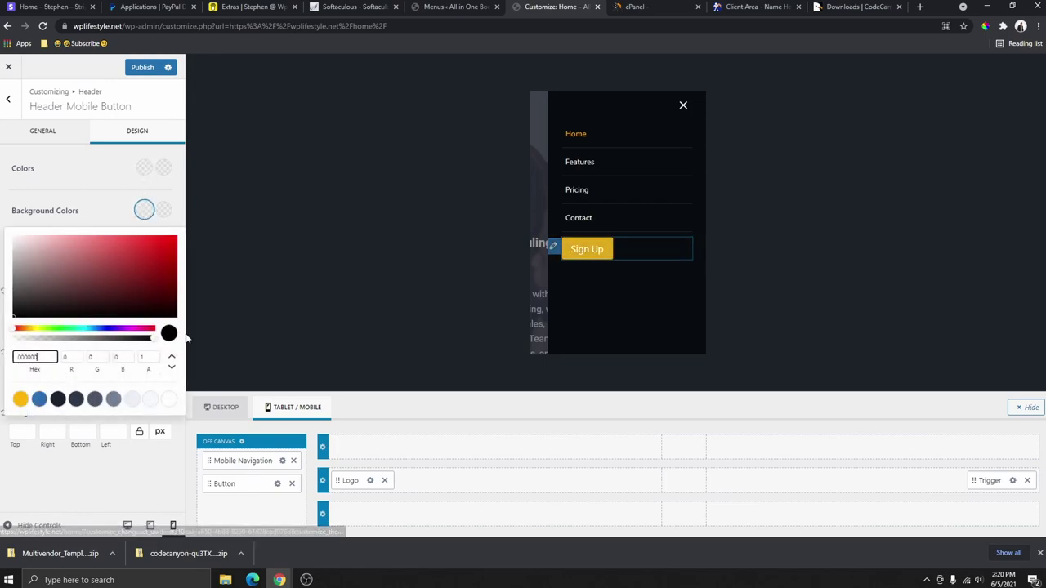
pyautogui.click(108, 220)
pyautogui.click(146, 210)
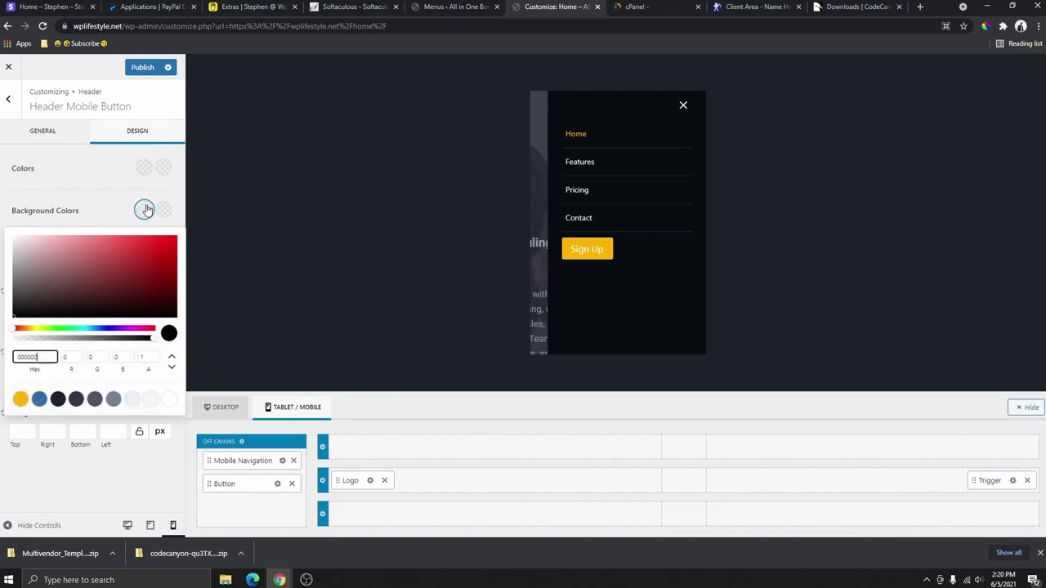
pyautogui.click(19, 398)
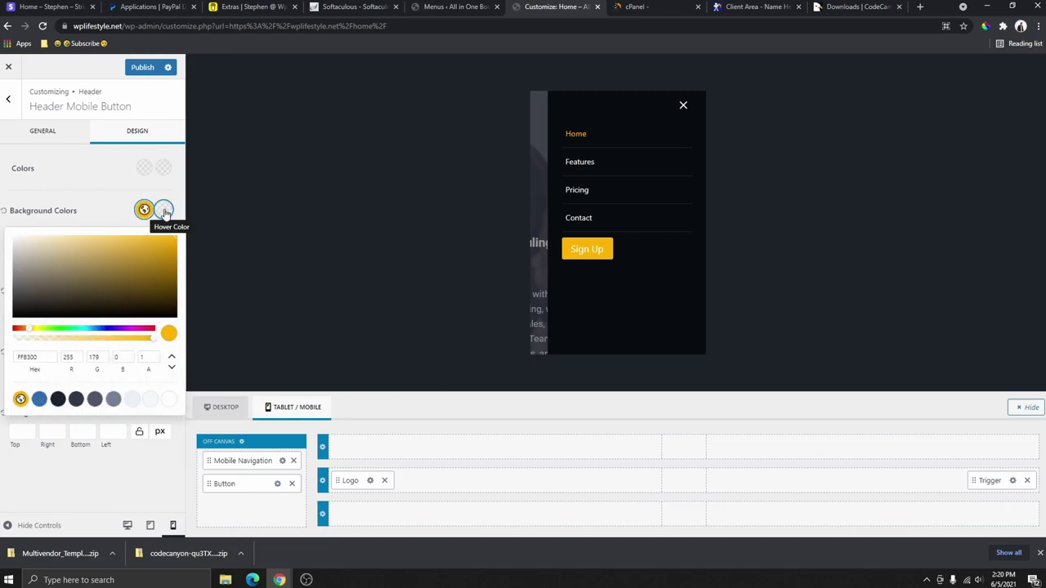
pyautogui.click(163, 211)
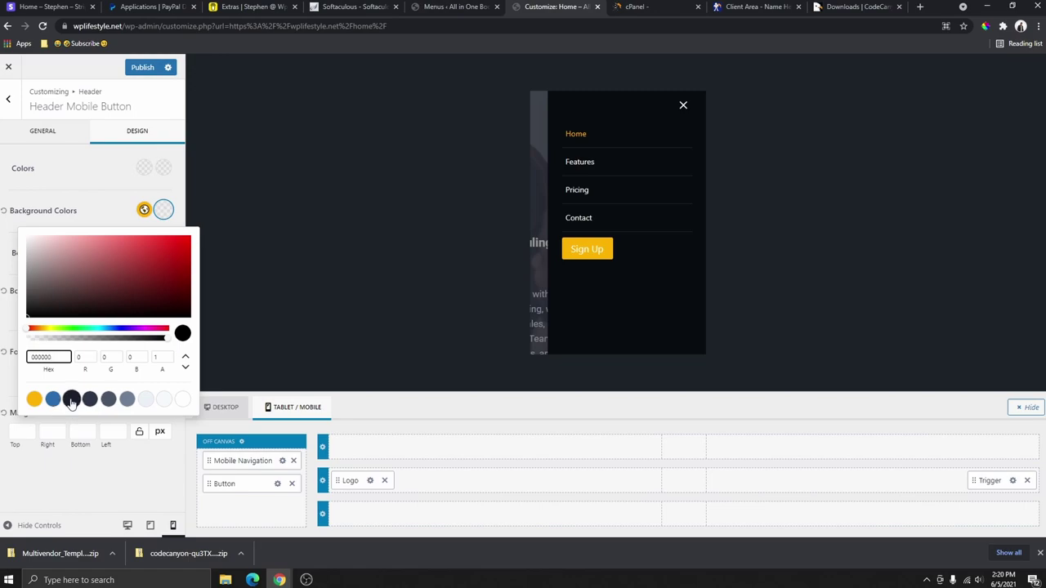
pyautogui.click(125, 210)
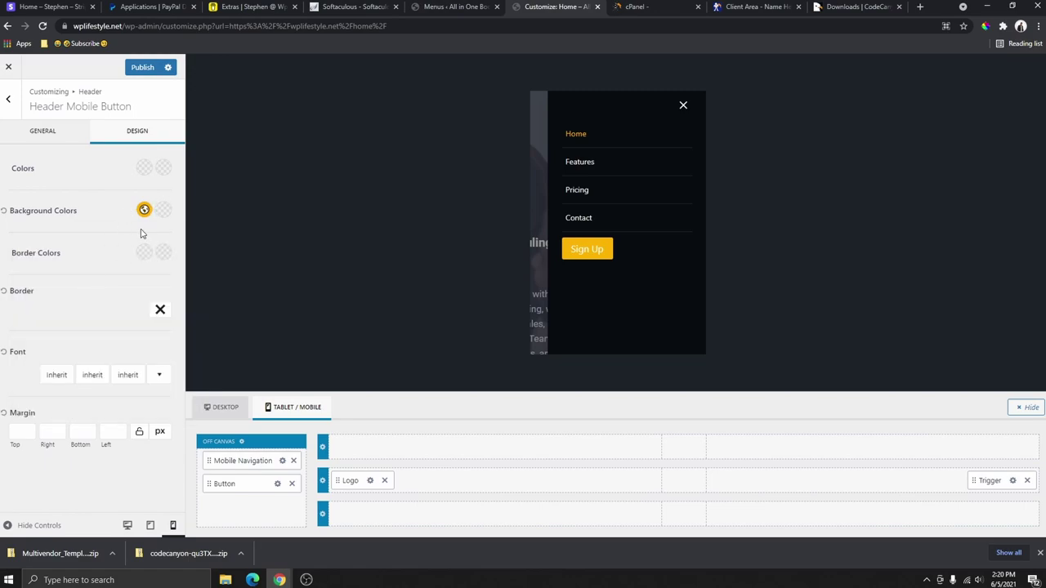
pyautogui.click(164, 211)
pyautogui.click(52, 398)
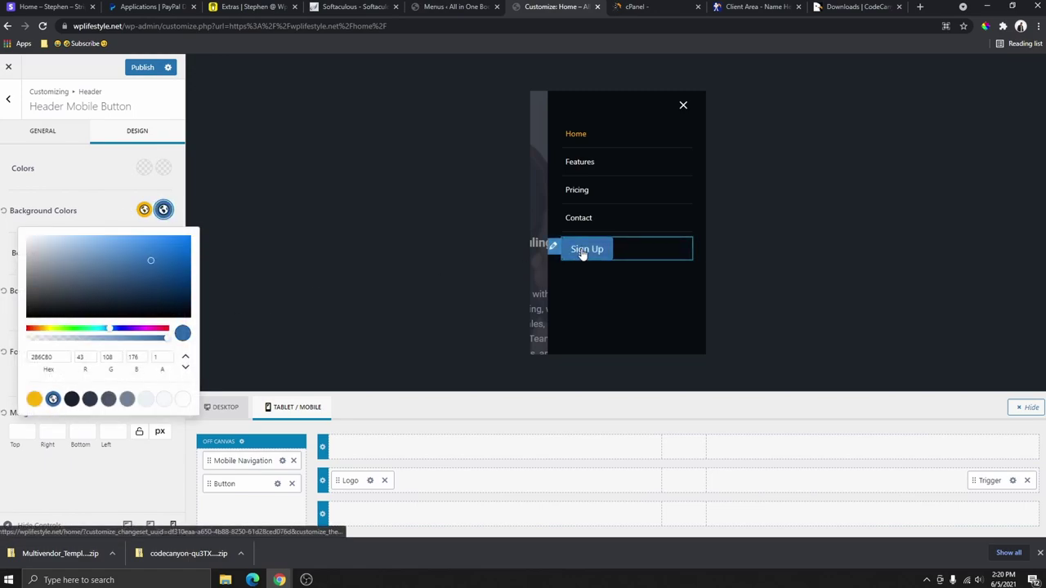
pyautogui.click(144, 167)
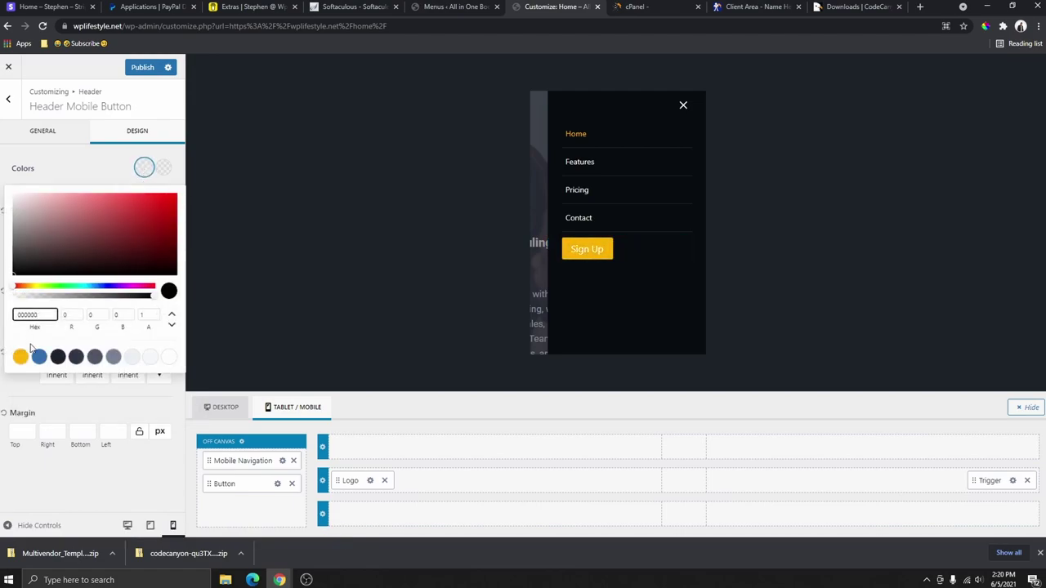
pyautogui.click(57, 357)
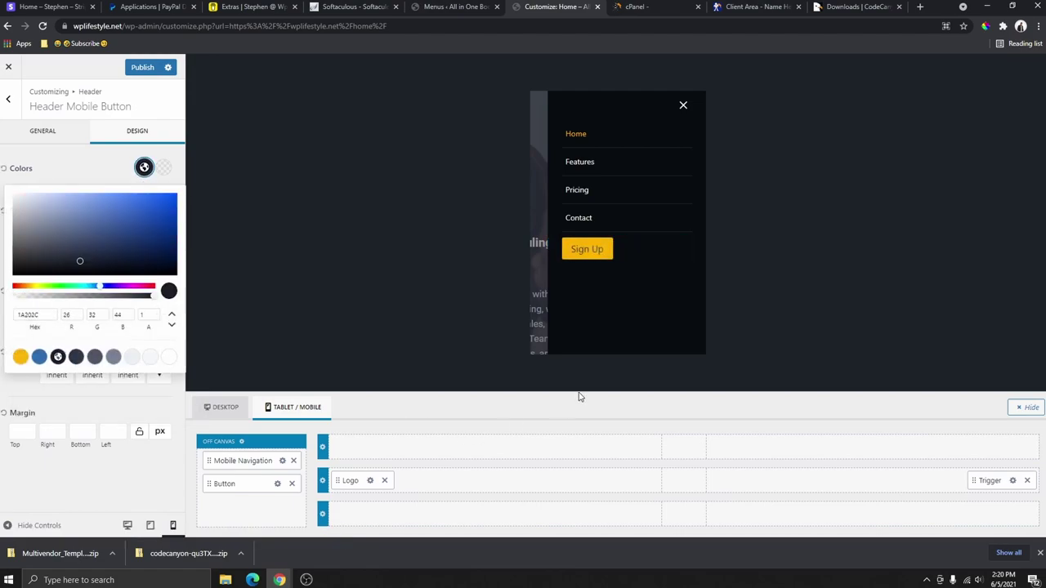
pyautogui.click(164, 168)
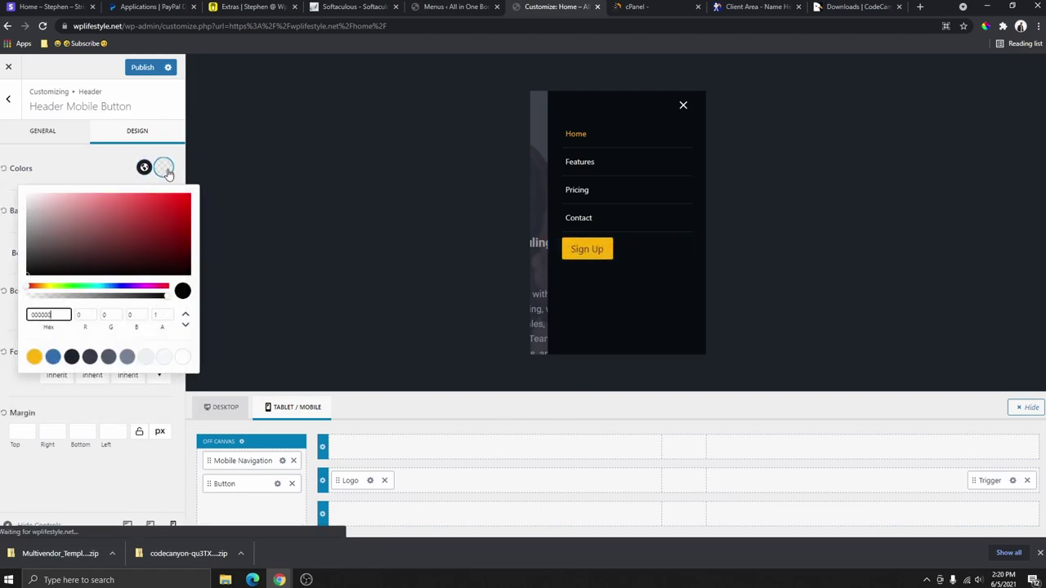
pyautogui.click(182, 356)
pyautogui.click(597, 269)
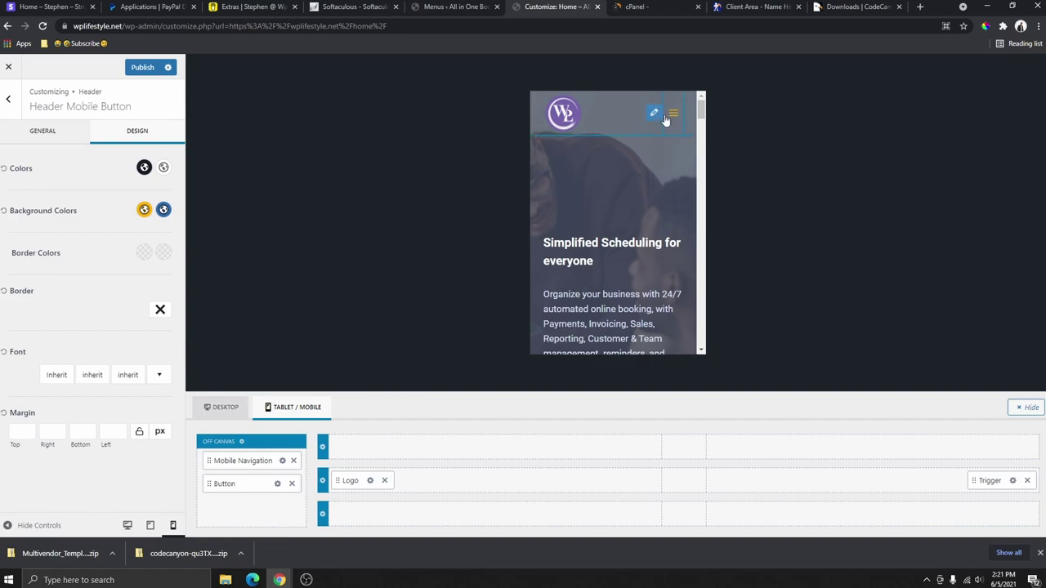
# Step: Choose the second mobile menu icon and keep drawer items left-aligned after testing center and right
pyautogui.click(664, 124)
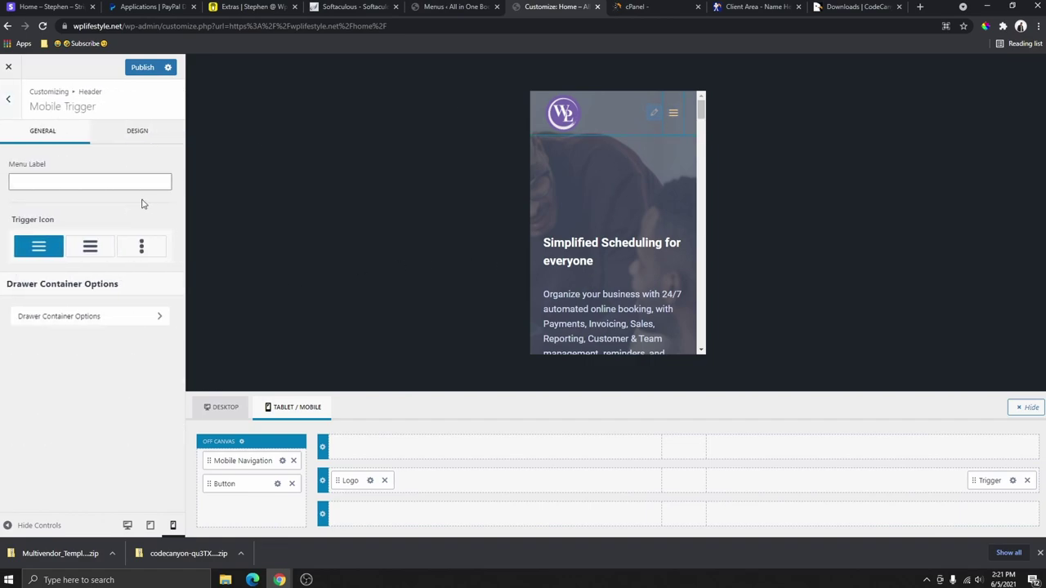
pyautogui.click(91, 247)
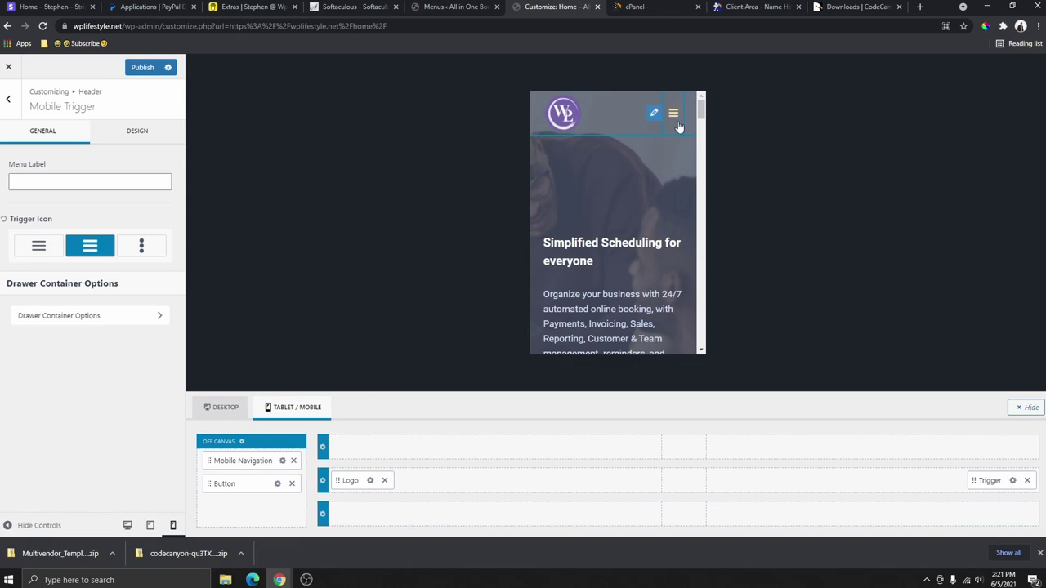
pyautogui.click(74, 315)
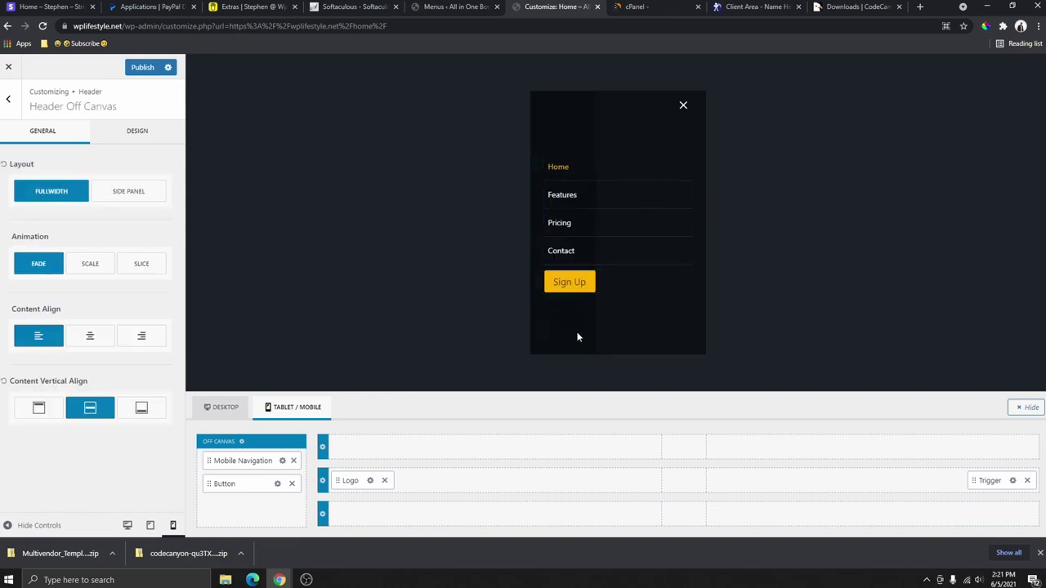
pyautogui.click(91, 336)
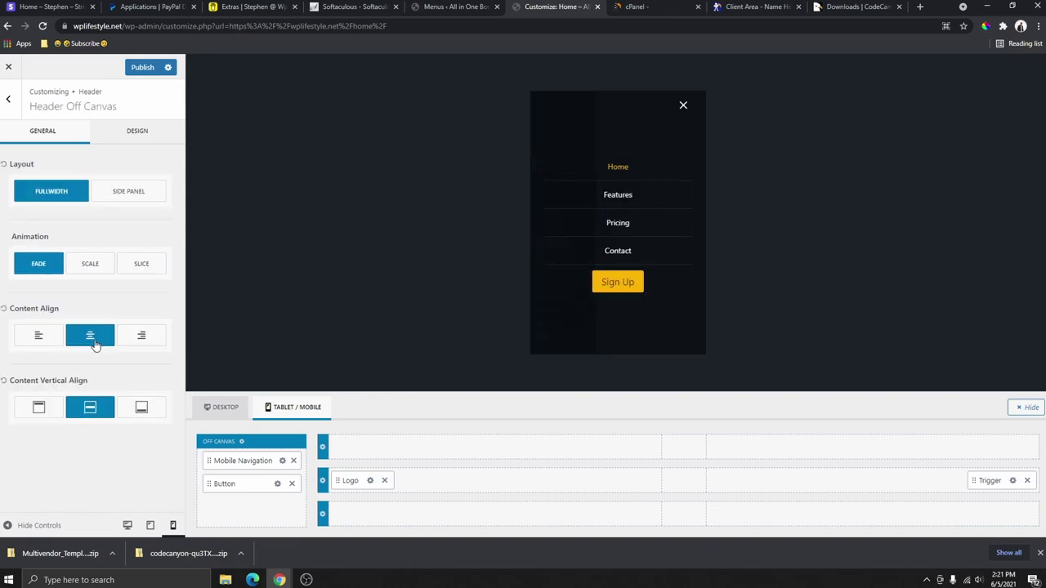
pyautogui.click(150, 341)
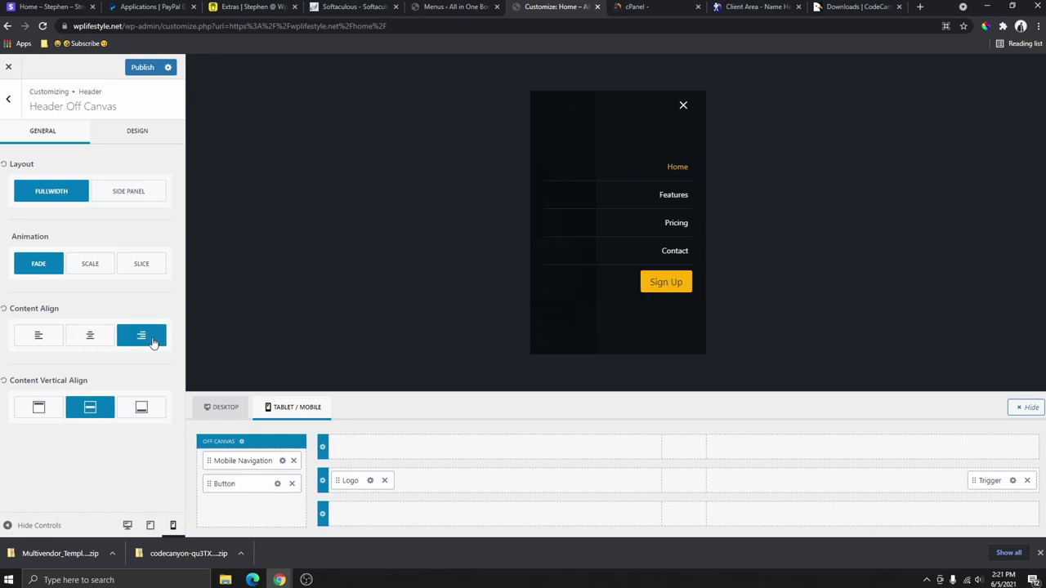
pyautogui.click(38, 336)
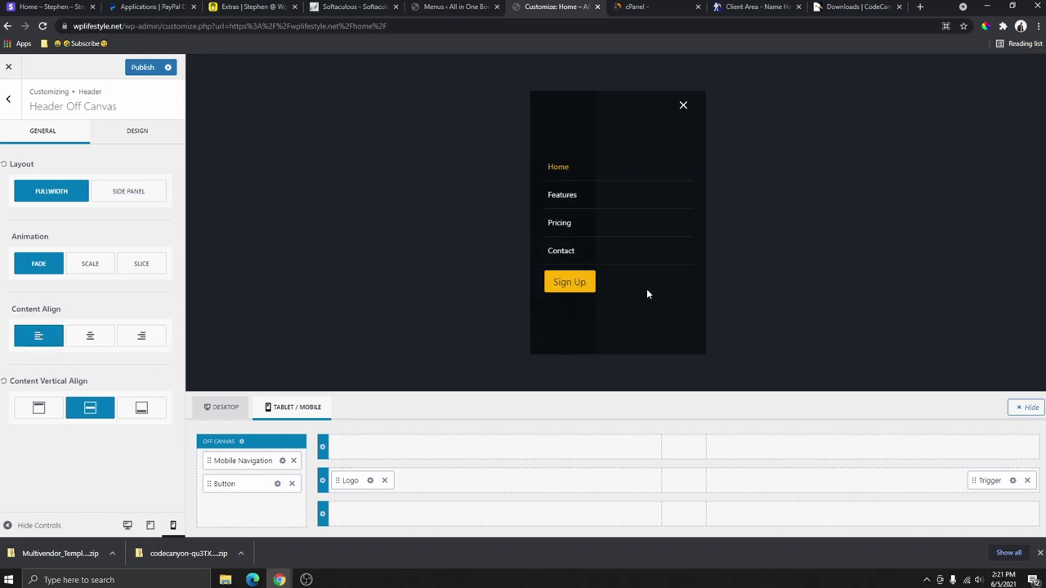
# Step: Keep drawer items top-aligned with a Fullwidth layout, then close the drawer preview
pyautogui.click(147, 412)
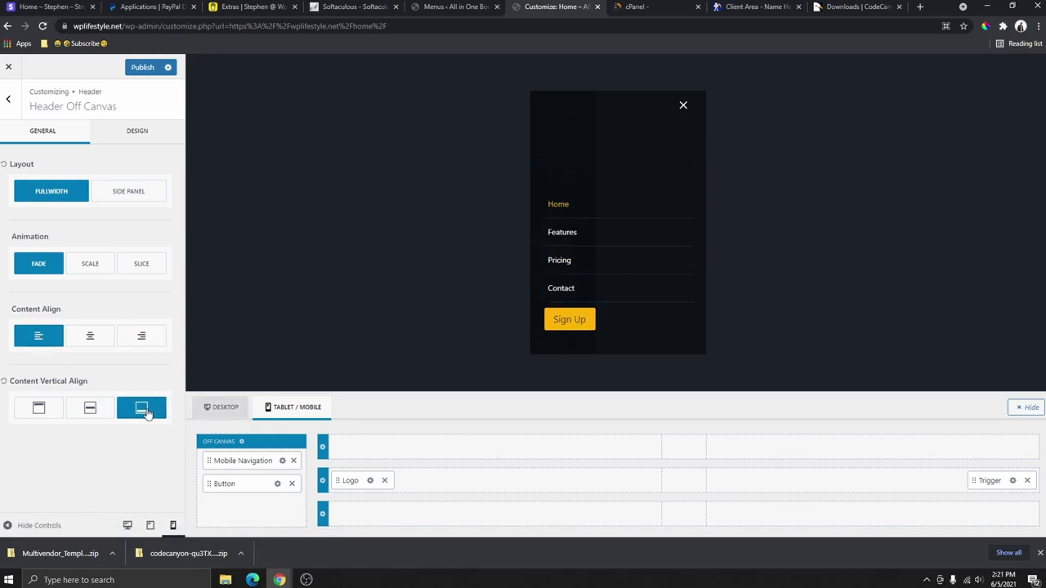
pyautogui.click(38, 408)
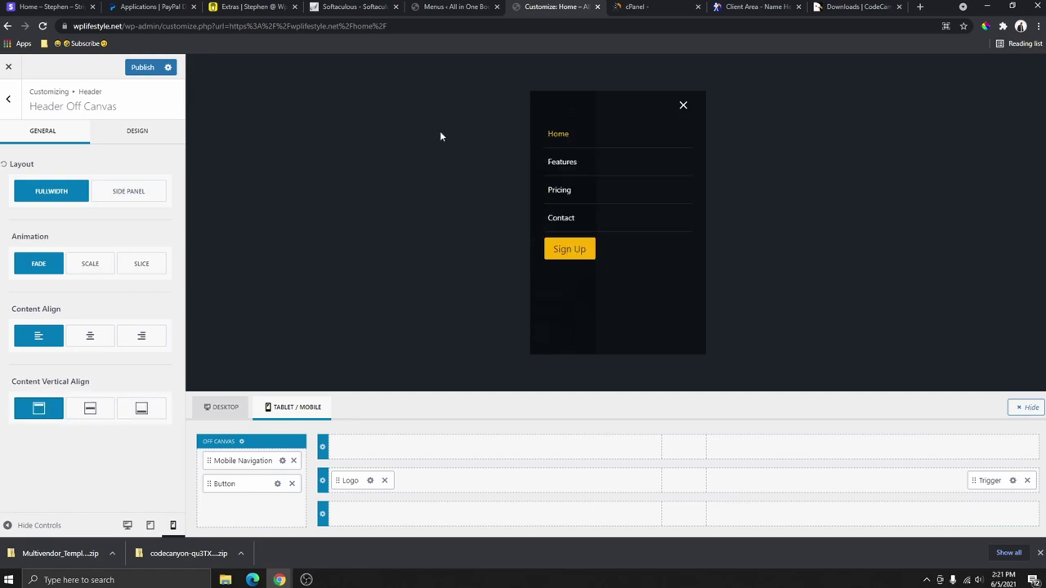
pyautogui.click(130, 194)
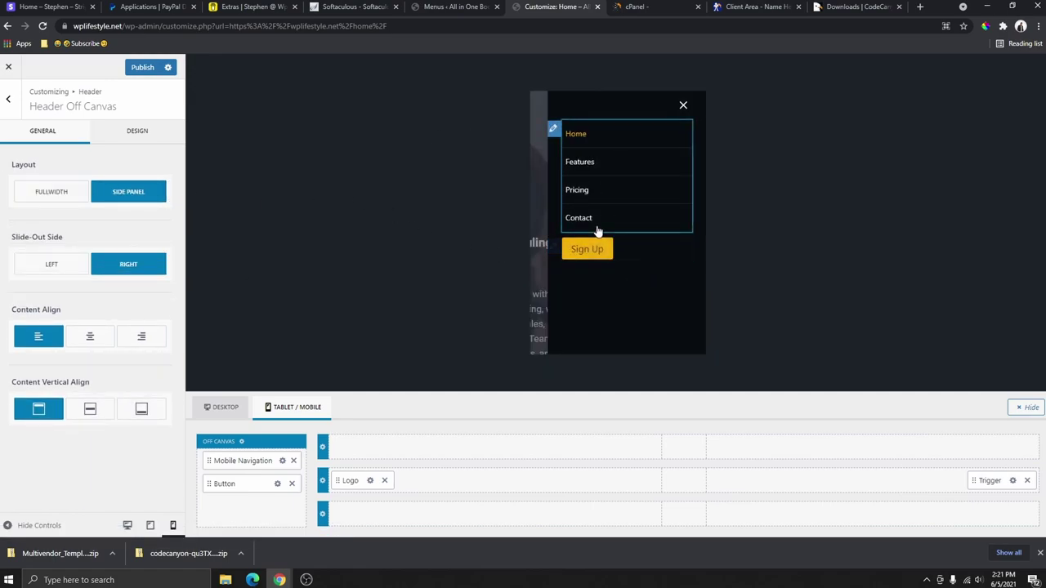
pyautogui.click(48, 195)
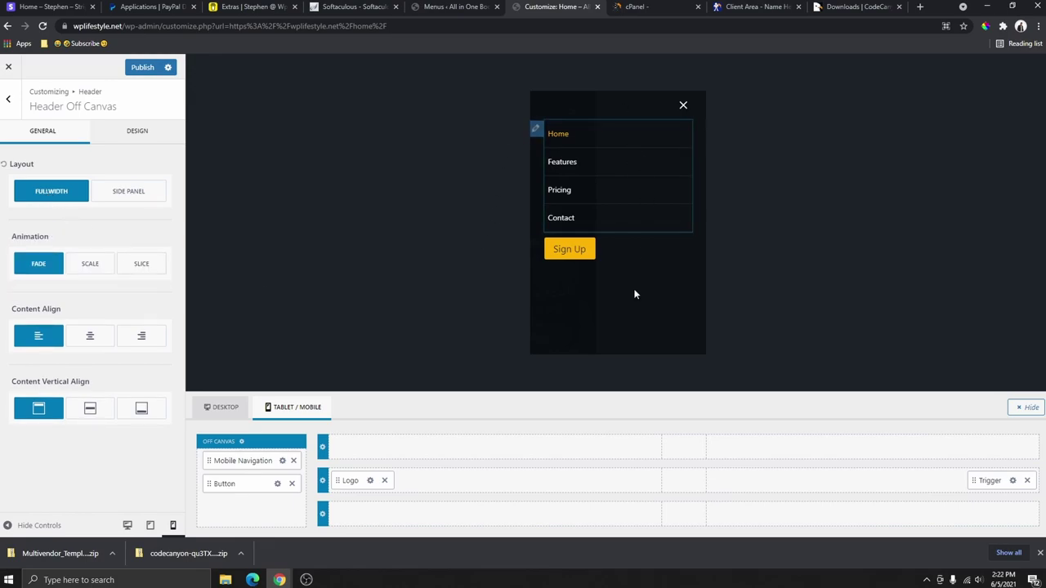
pyautogui.click(684, 108)
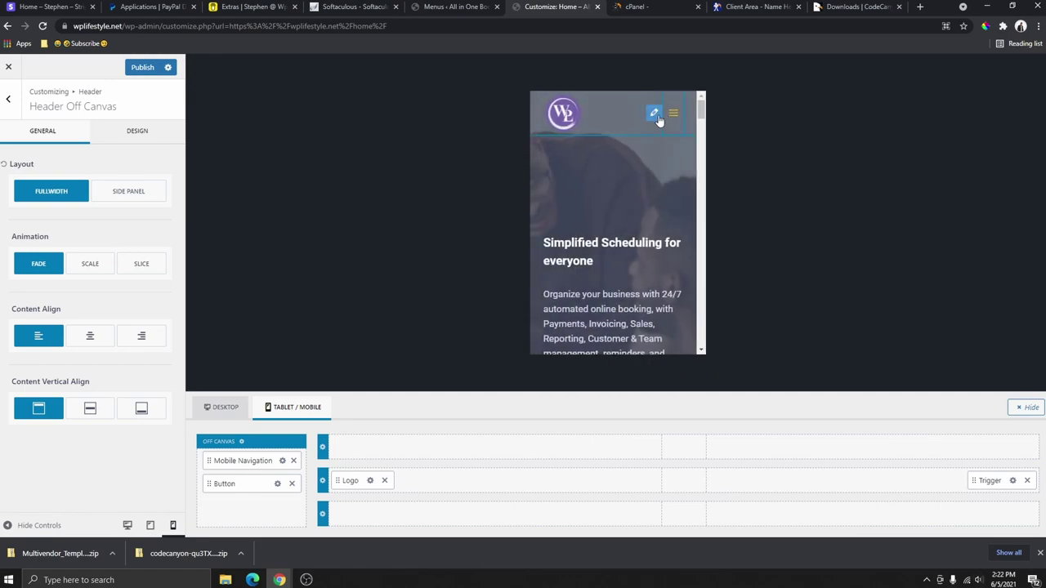
# Step: Set the mobile trigger to the second hamburger icon after trying the other styles
pyautogui.click(655, 112)
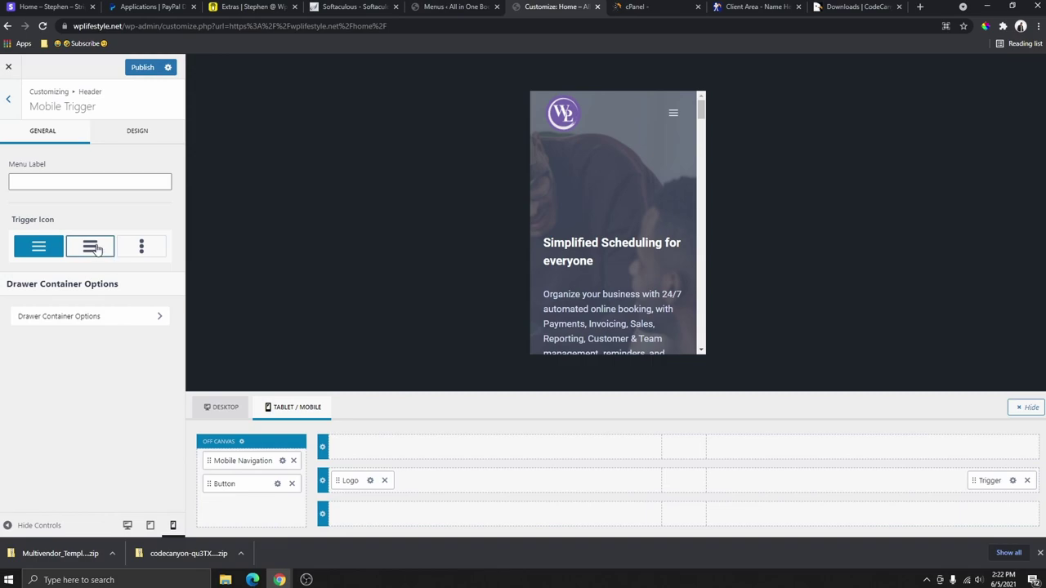
pyautogui.click(95, 249)
pyautogui.click(149, 248)
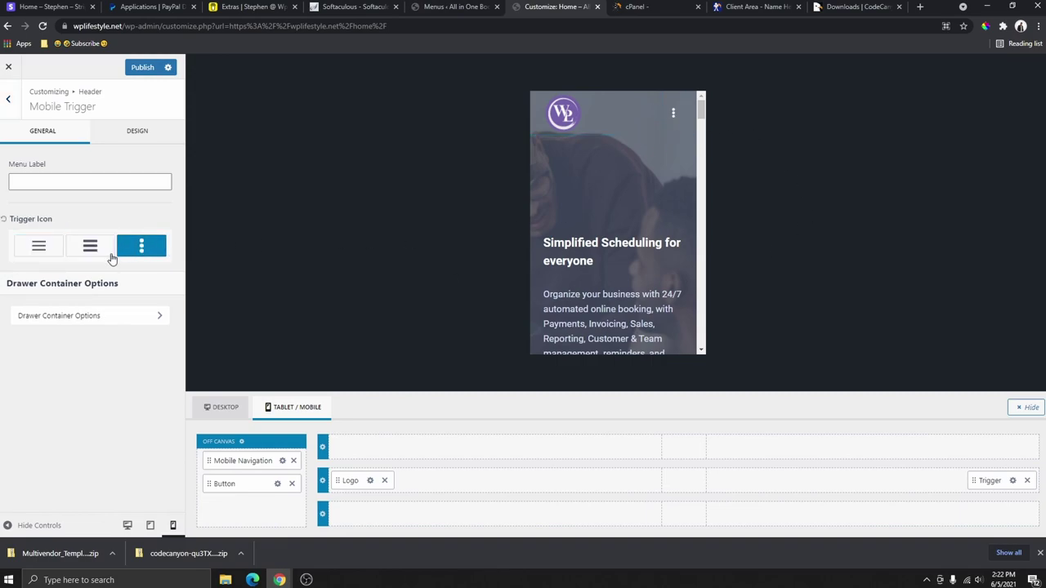
pyautogui.click(47, 252)
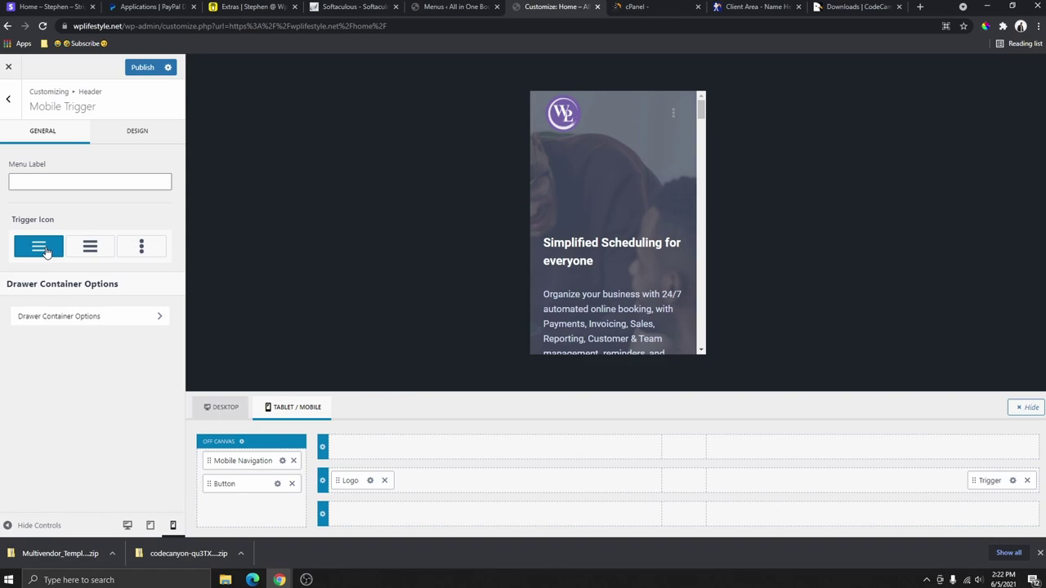
pyautogui.click(90, 247)
# Step: Give the trigger a Bordered style with a 2px border and white colour, then publish
pyautogui.click(147, 133)
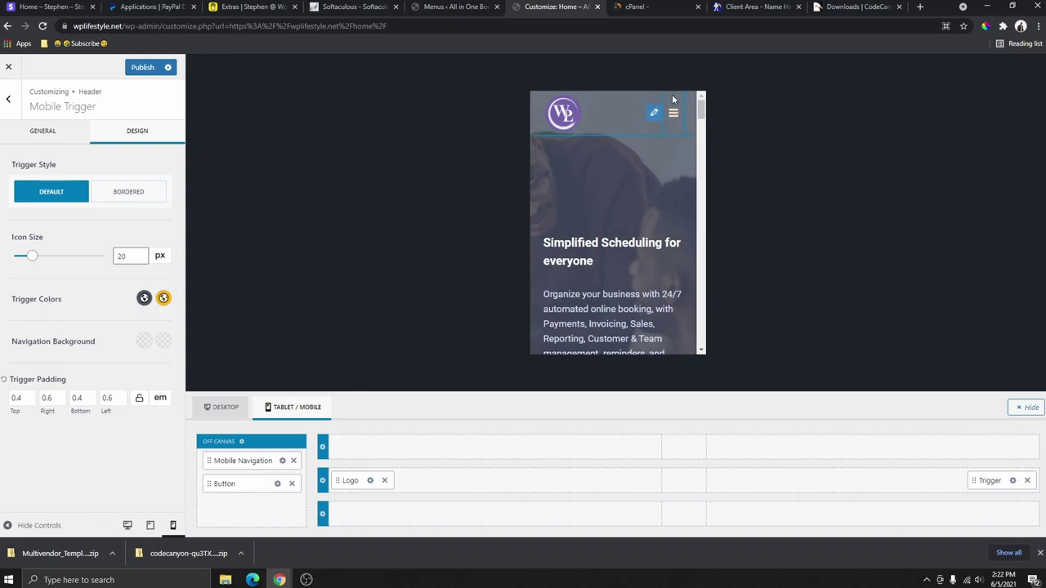
pyautogui.click(131, 193)
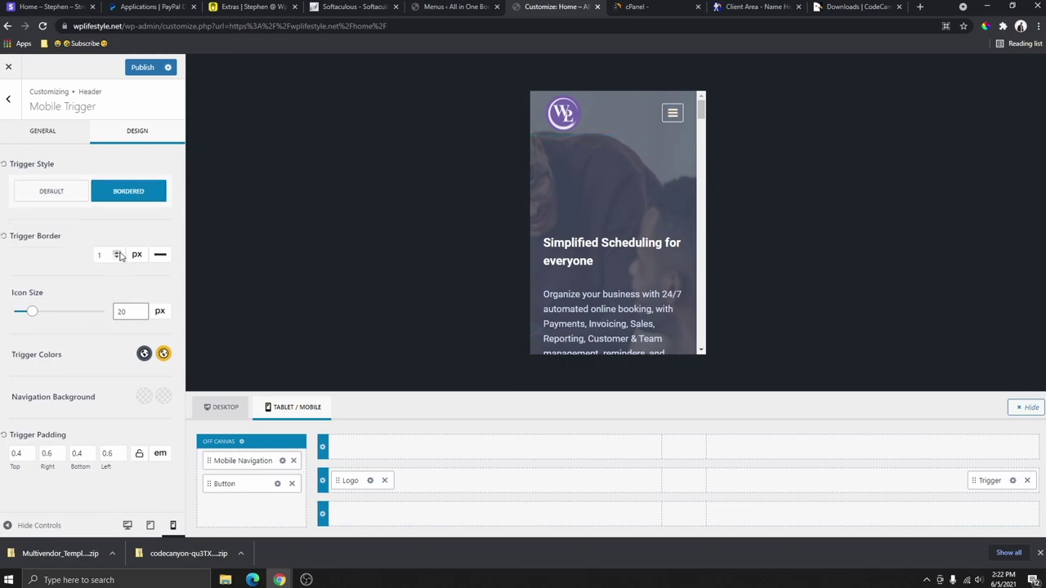
pyautogui.click(118, 252)
pyautogui.click(144, 360)
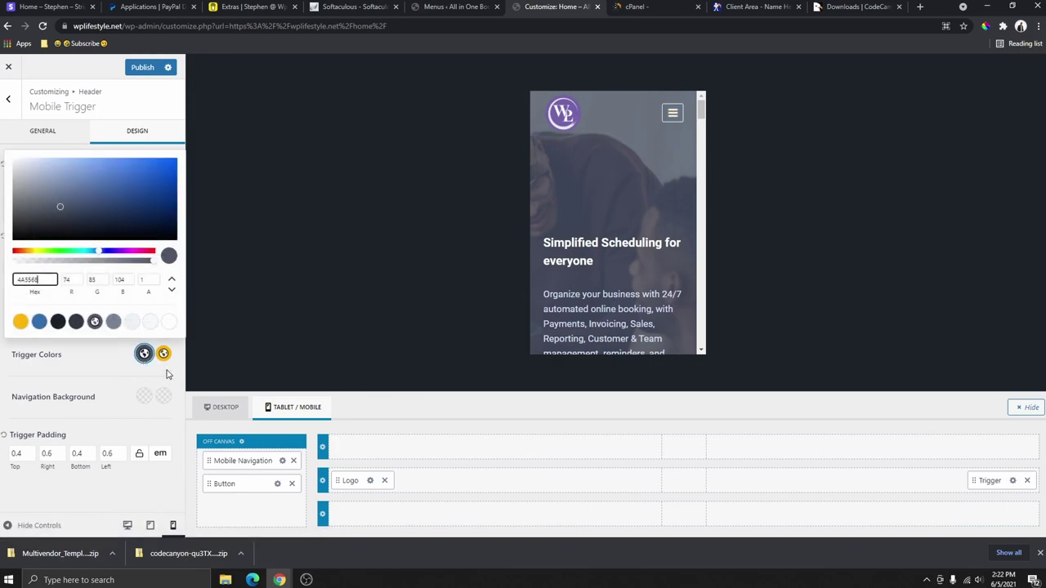
pyautogui.click(169, 324)
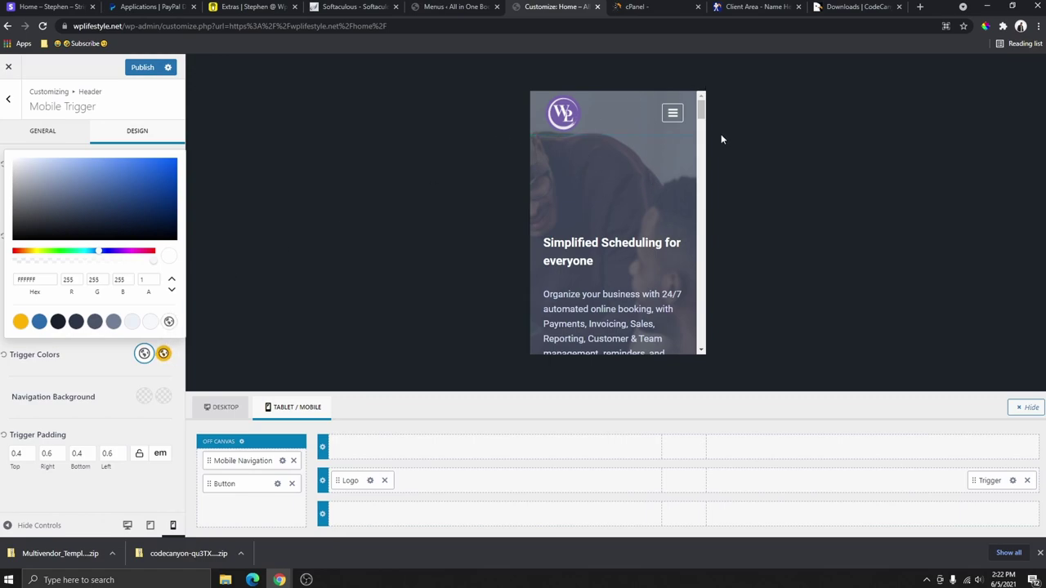
pyautogui.click(142, 67)
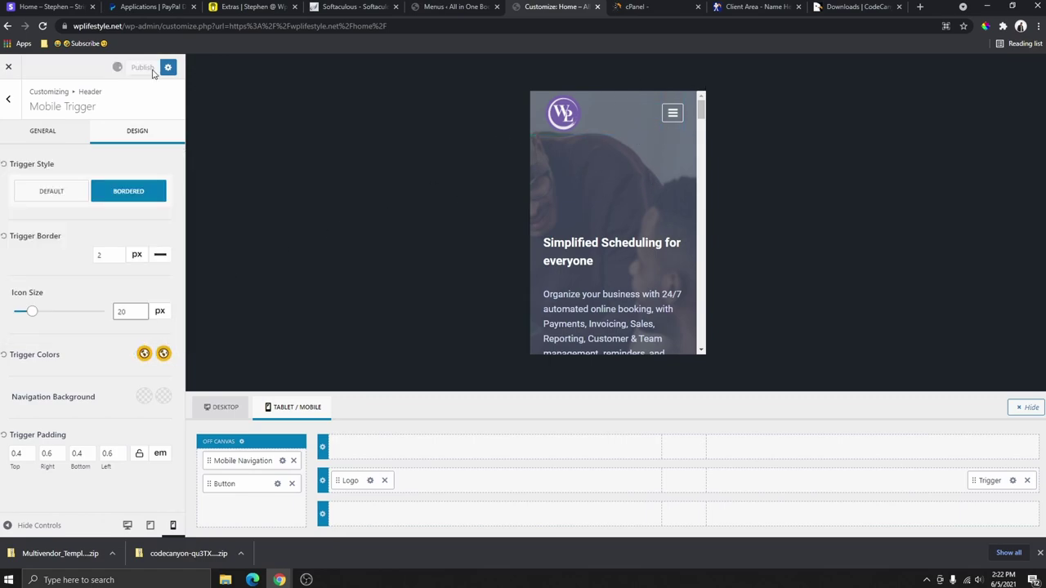
# Step: Preview the site at tablet width and open and close the hamburger drawer
pyautogui.click(672, 114)
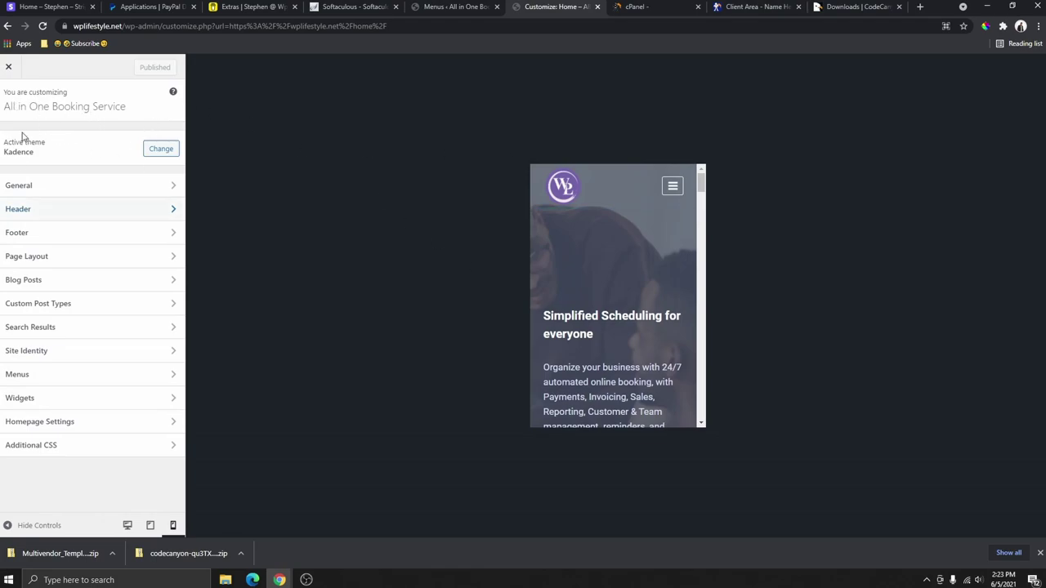
pyautogui.click(149, 526)
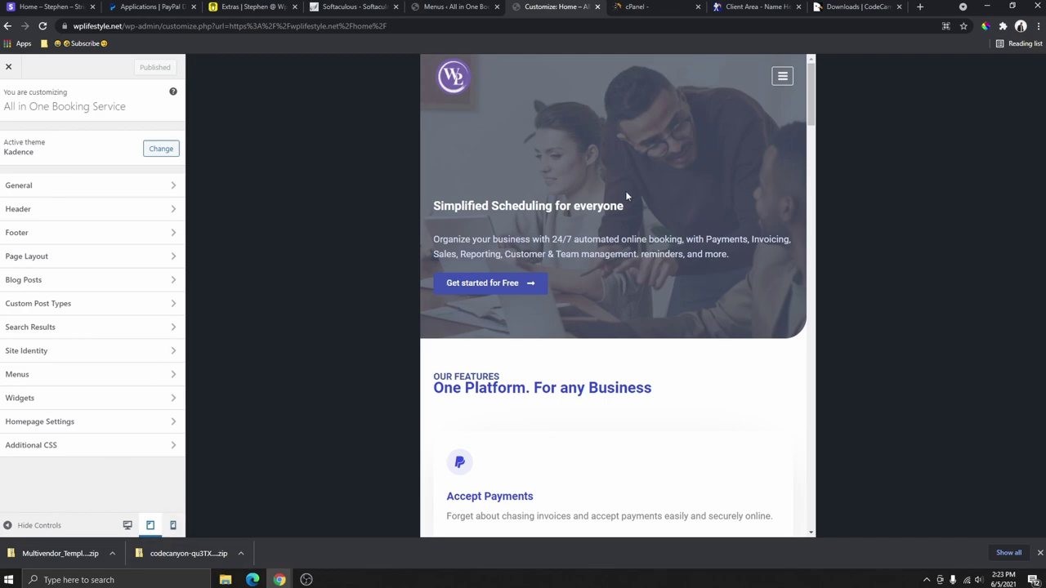
pyautogui.scroll(-1, 642, 180)
pyautogui.click(778, 82)
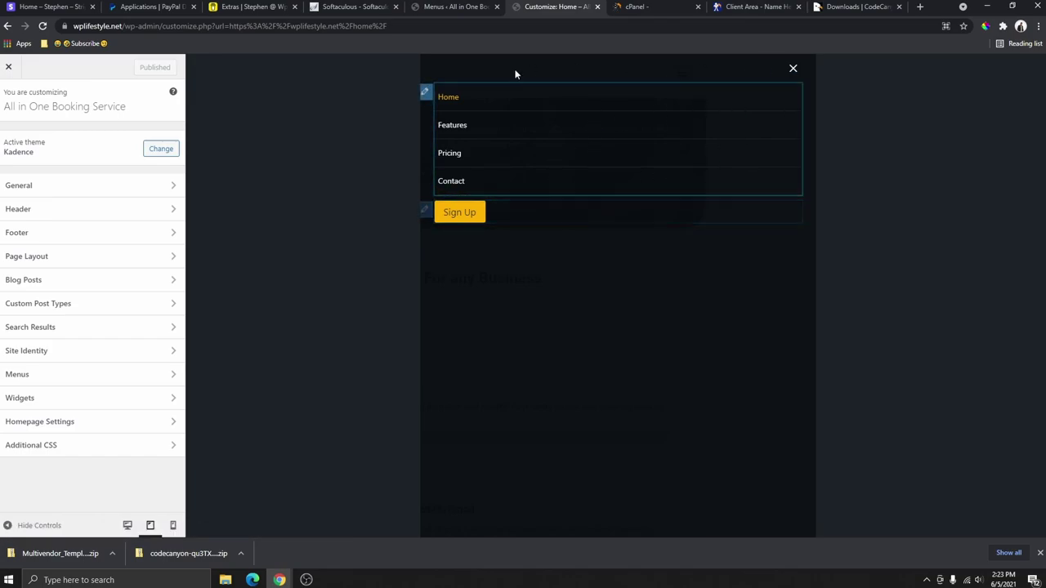
pyautogui.click(791, 69)
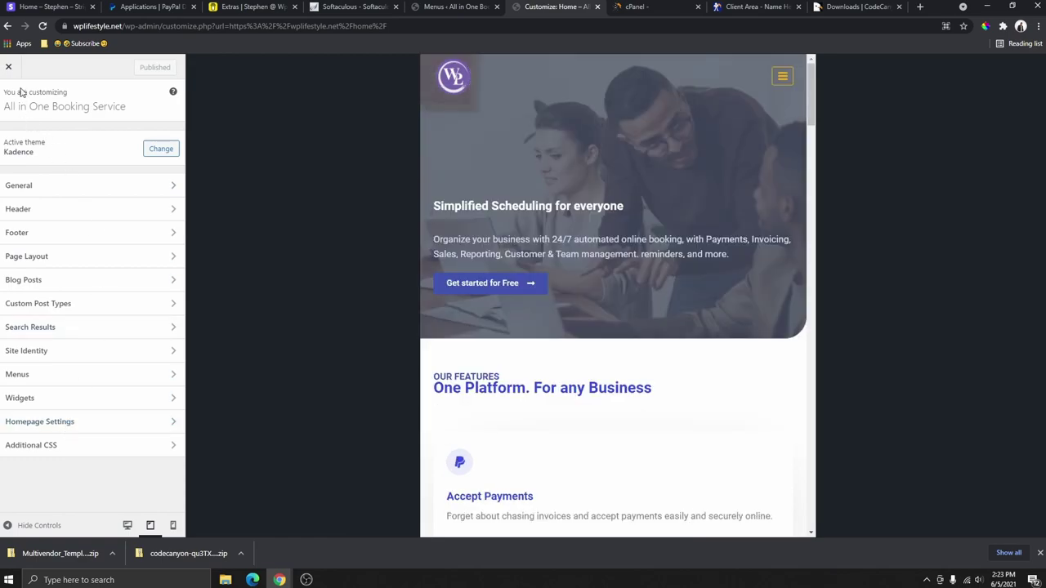
# Step: Check the desktop preview, then close the Customizer to view the live home page
pyautogui.click(126, 525)
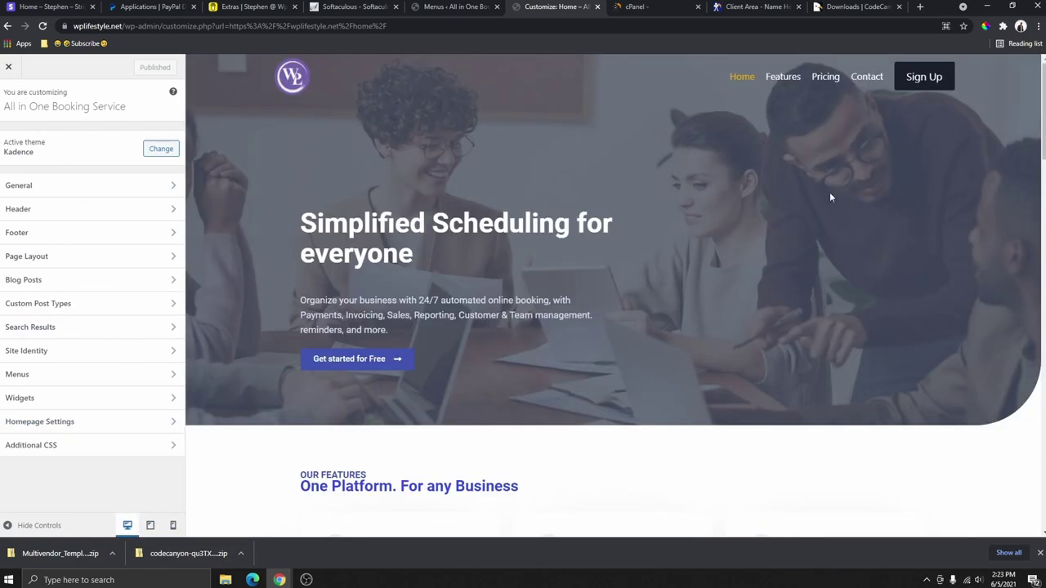
pyautogui.scroll(-7, 506, 262)
pyautogui.scroll(4, 514, 285)
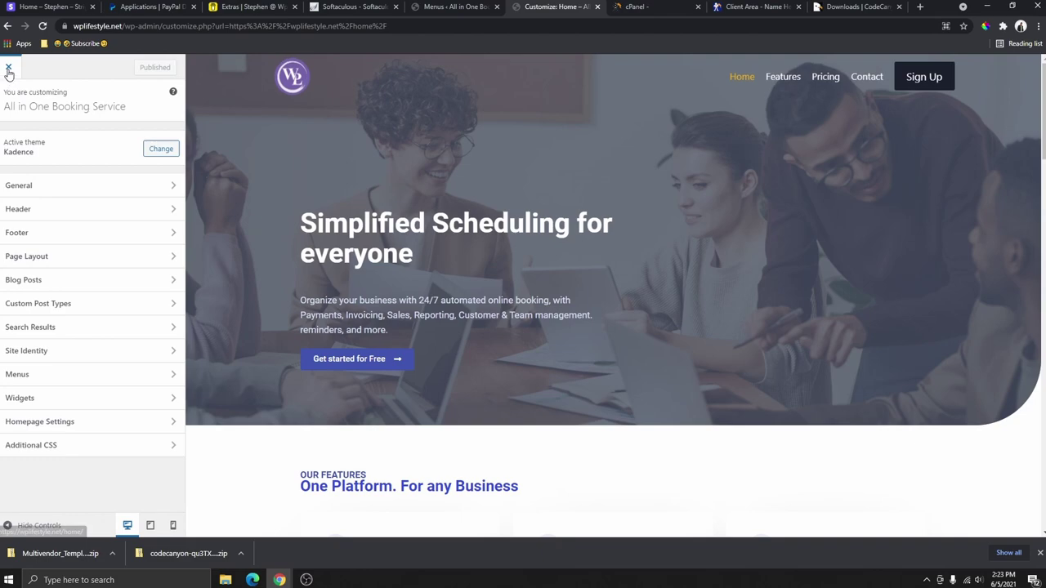
pyautogui.click(8, 70)
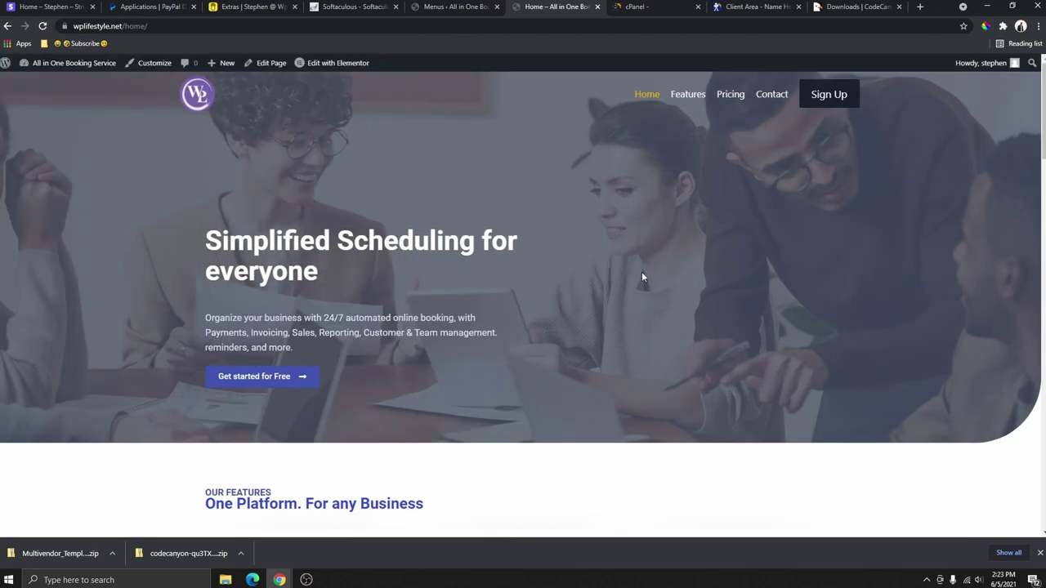
# Step: Open the Features page in Elementor and launch the template library
pyautogui.click(686, 94)
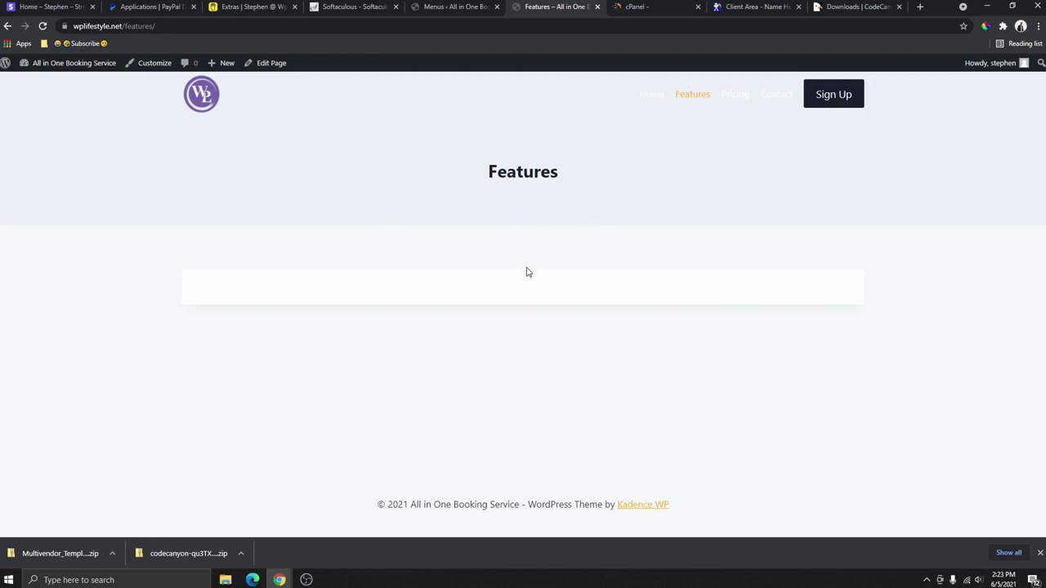
pyautogui.click(271, 69)
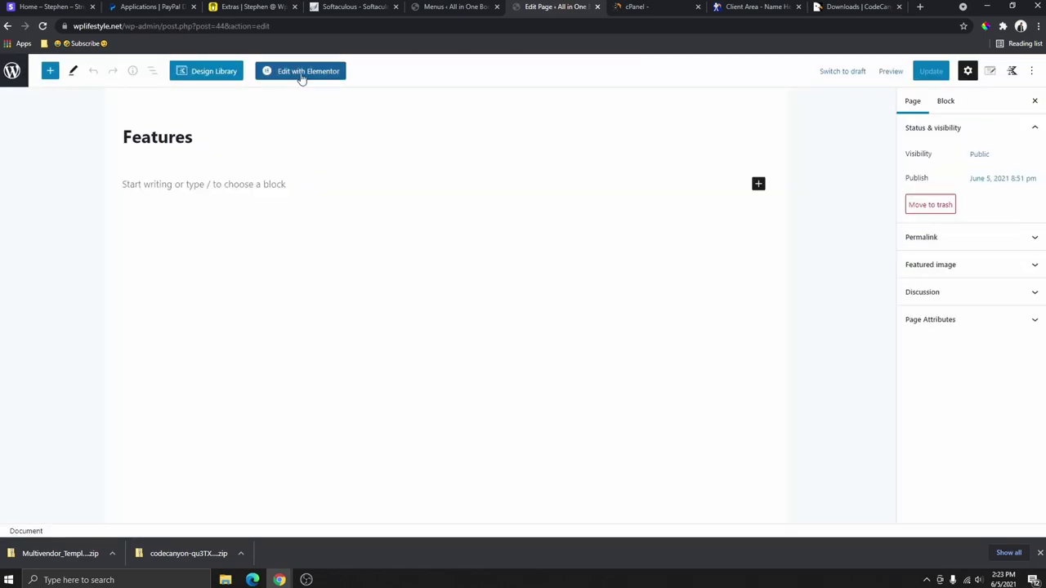
pyautogui.click(299, 71)
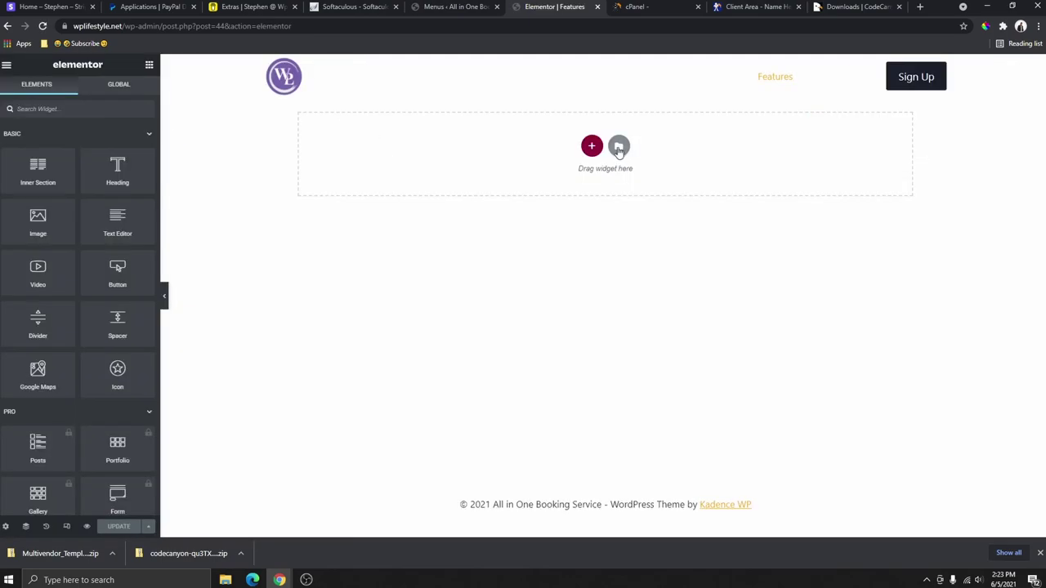
pyautogui.click(618, 148)
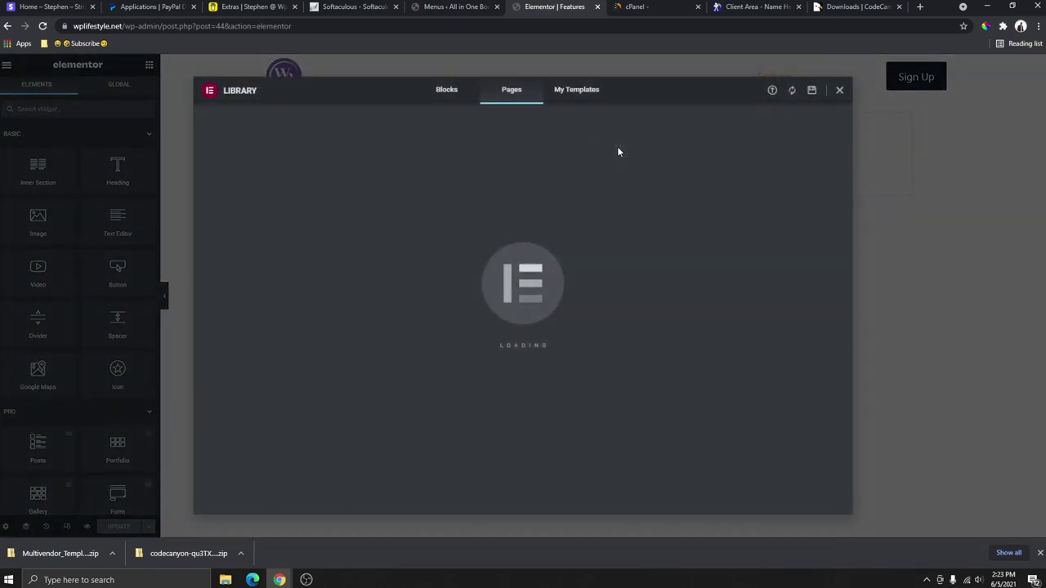
# Step: Insert the saved Features Page template, importing its document settings
pyautogui.click(579, 93)
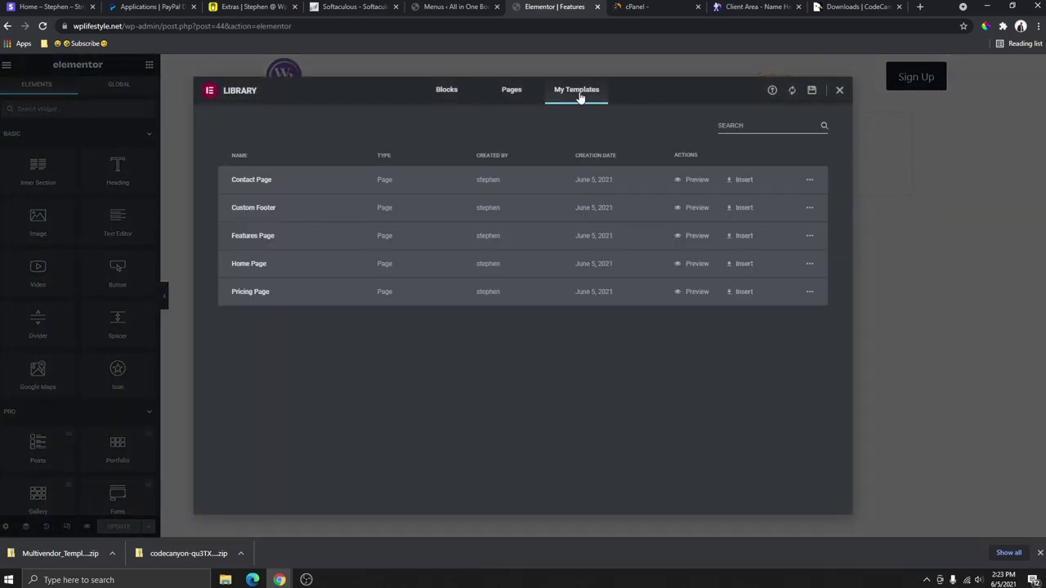
pyautogui.click(741, 235)
pyautogui.click(571, 338)
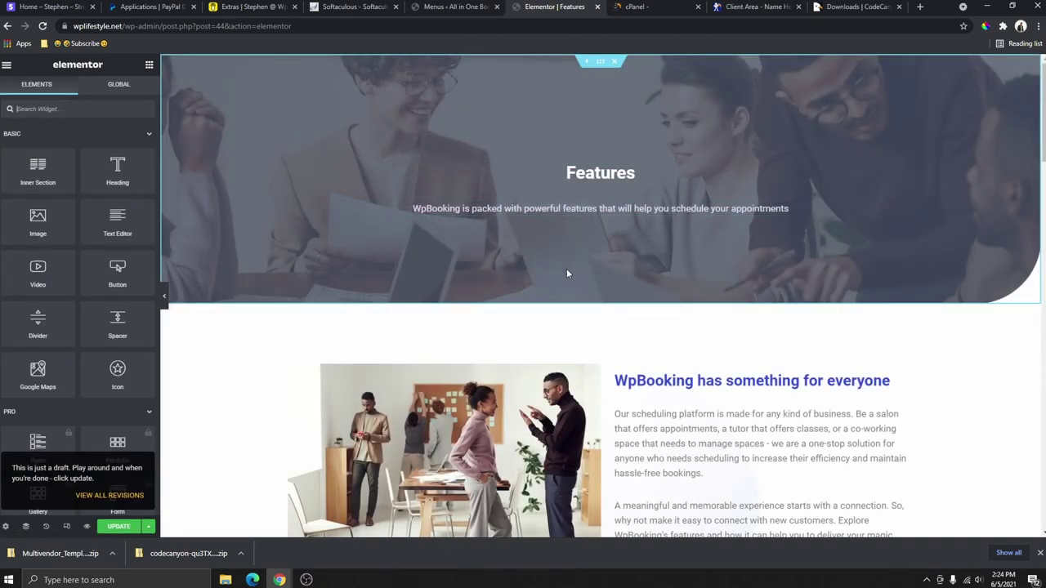
pyautogui.scroll(-4, 595, 465)
pyautogui.scroll(4, 572, 285)
# Step: Give the Features hero section a dark global-colour background overlay at 0.85 opacity
pyautogui.click(601, 61)
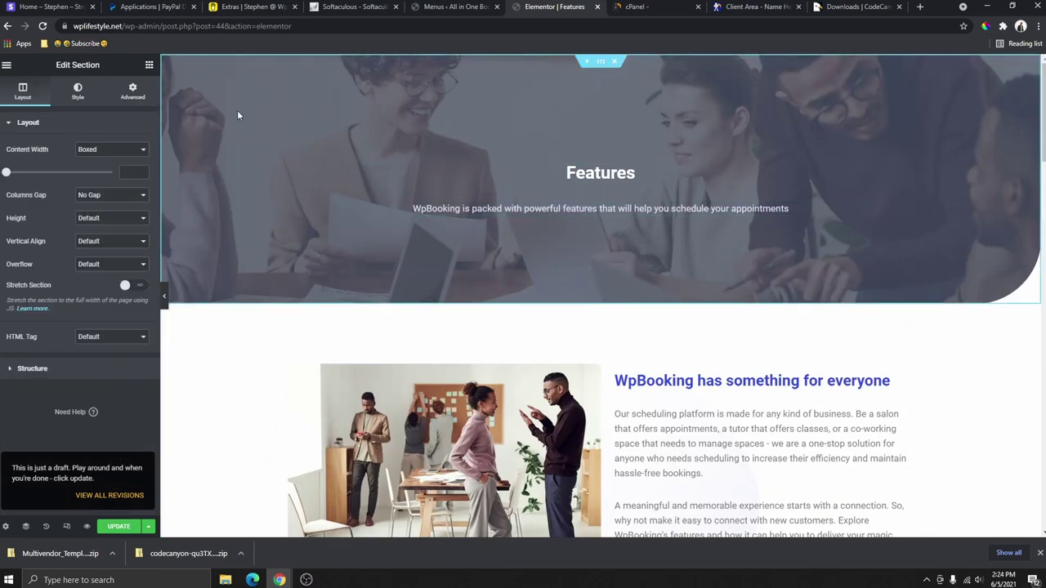
pyautogui.click(77, 92)
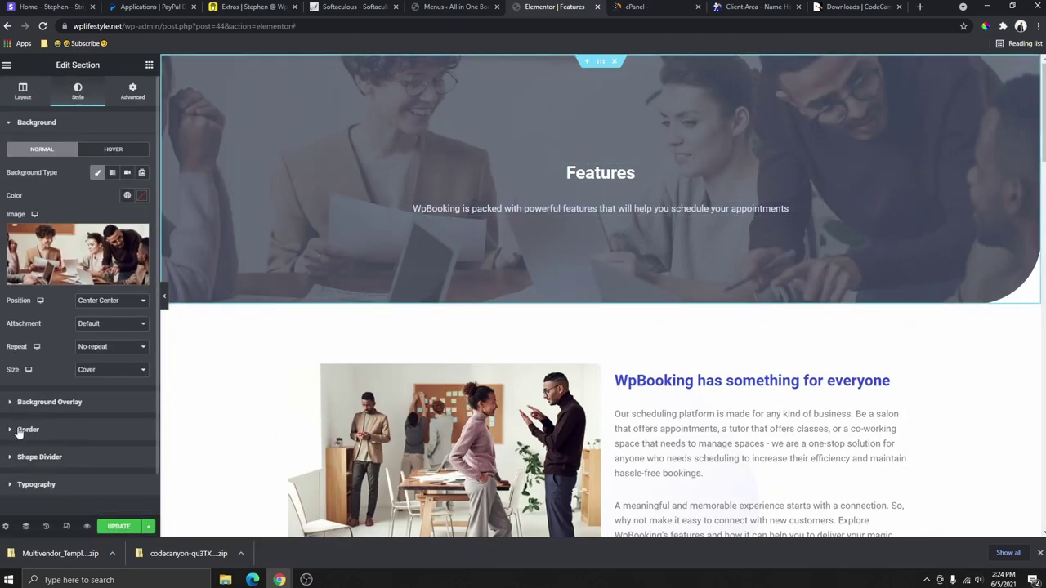
pyautogui.click(45, 401)
pyautogui.click(127, 222)
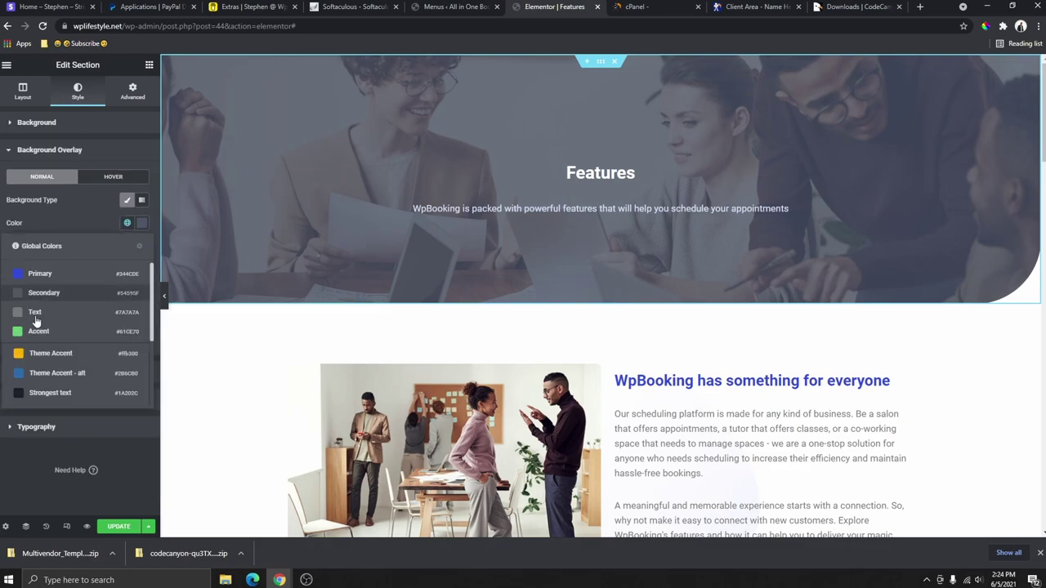
pyautogui.scroll(-3, 36, 321)
pyautogui.click(41, 329)
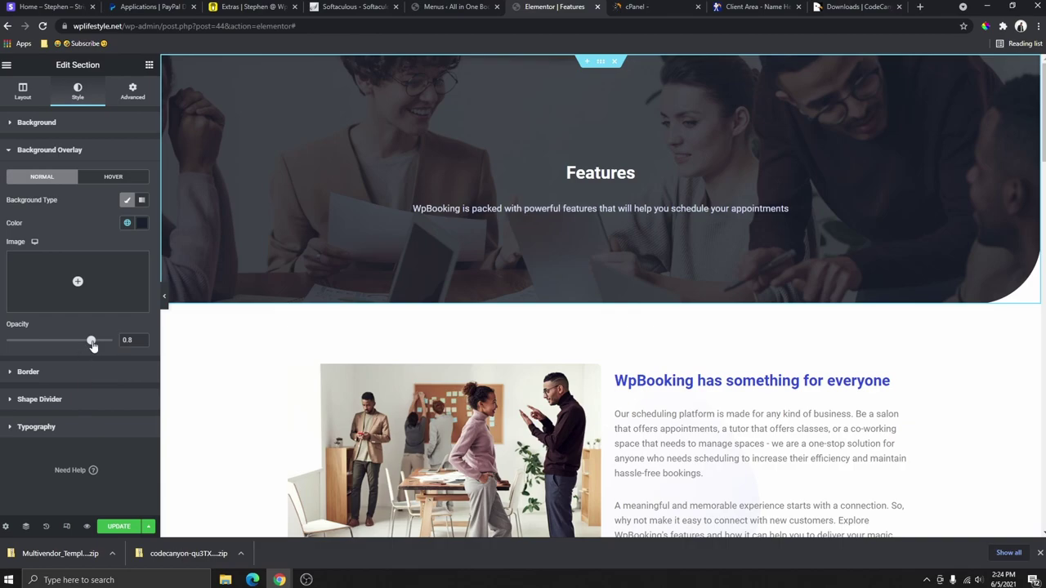
pyautogui.moveTo(93, 345)
pyautogui.mouseDown()
pyautogui.moveTo(34, 343)
pyautogui.moveTo(96, 343)
pyautogui.moveTo(34, 344)
pyautogui.moveTo(98, 354)
pyautogui.mouseUp()
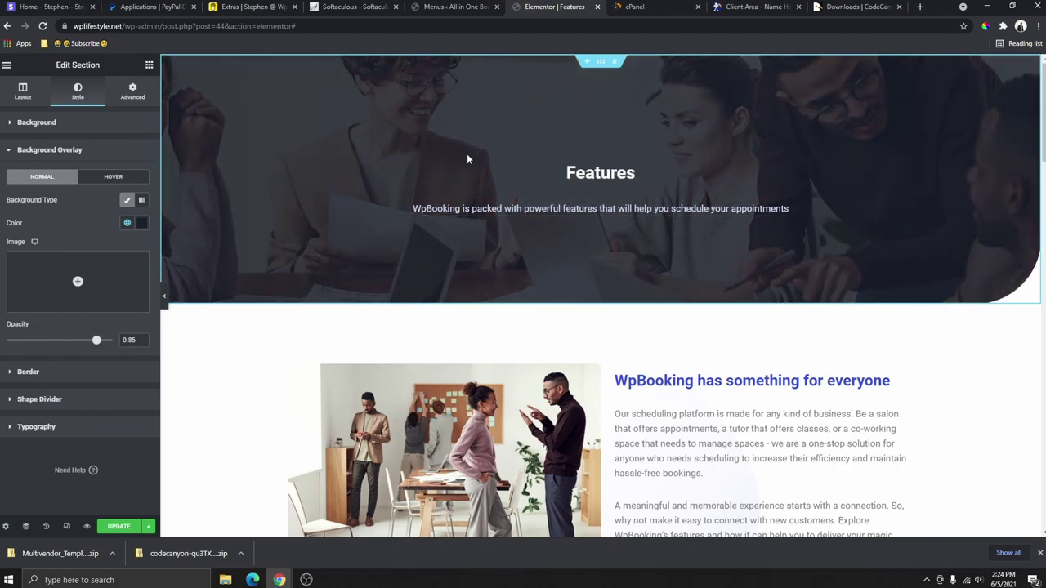
pyautogui.scroll(-1, 644, 179)
pyautogui.scroll(-2, 699, 251)
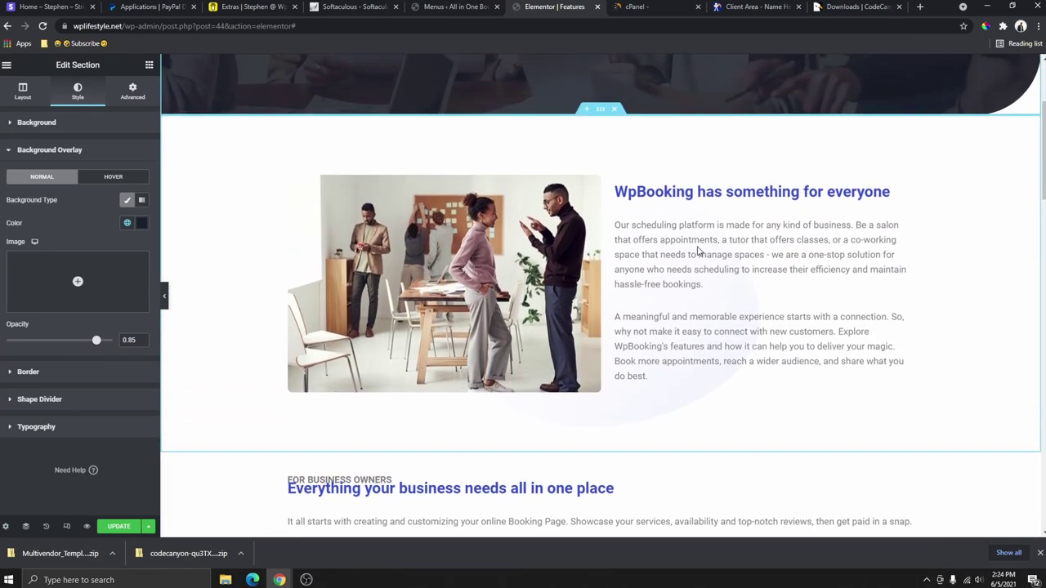
pyautogui.scroll(1, 699, 250)
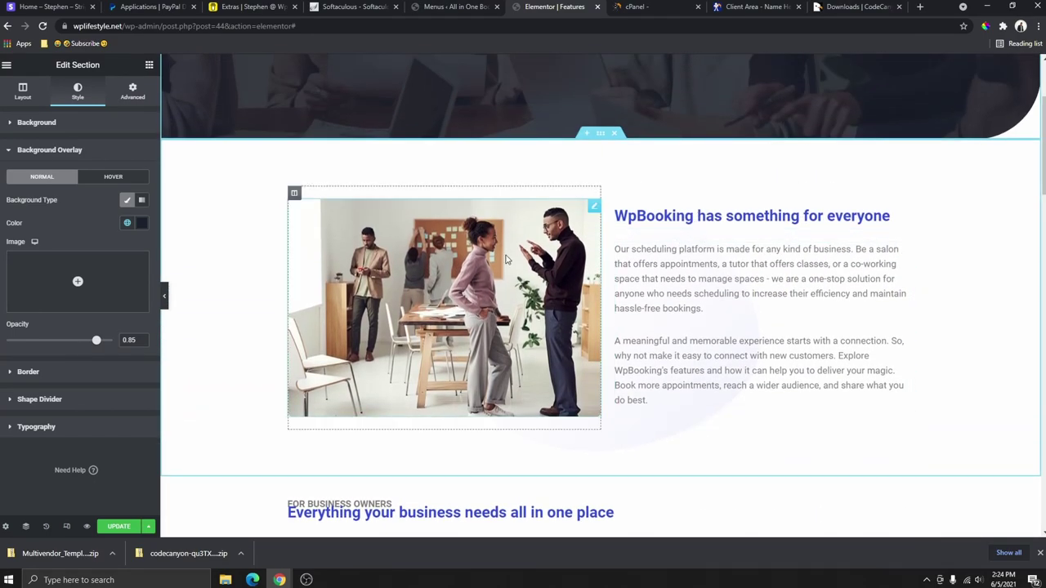
pyautogui.scroll(-3, 506, 260)
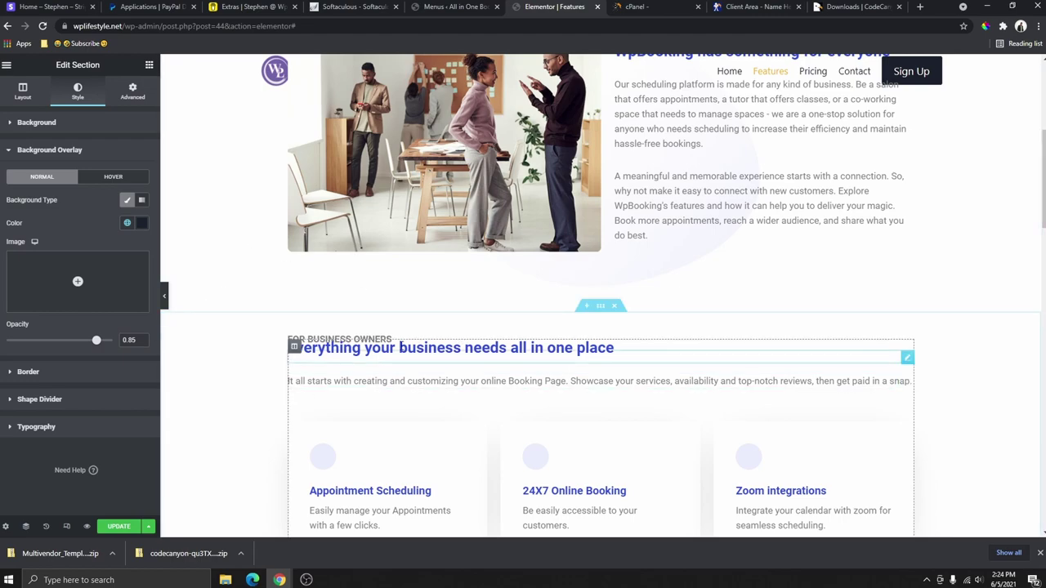
pyautogui.click(292, 348)
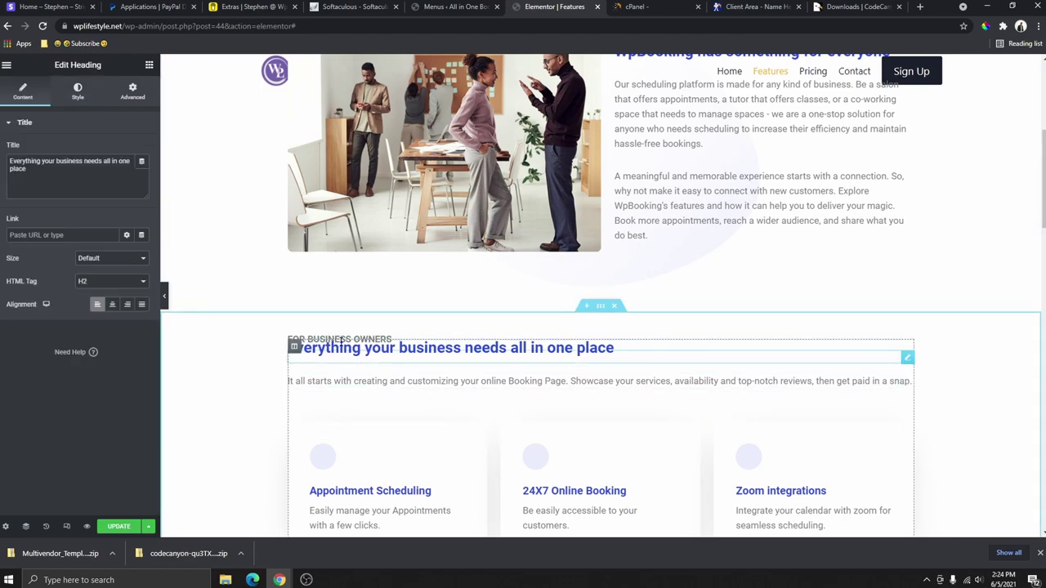
# Step: Change the heading's top margin from -20 to 0 and save the Features page
pyautogui.click(133, 92)
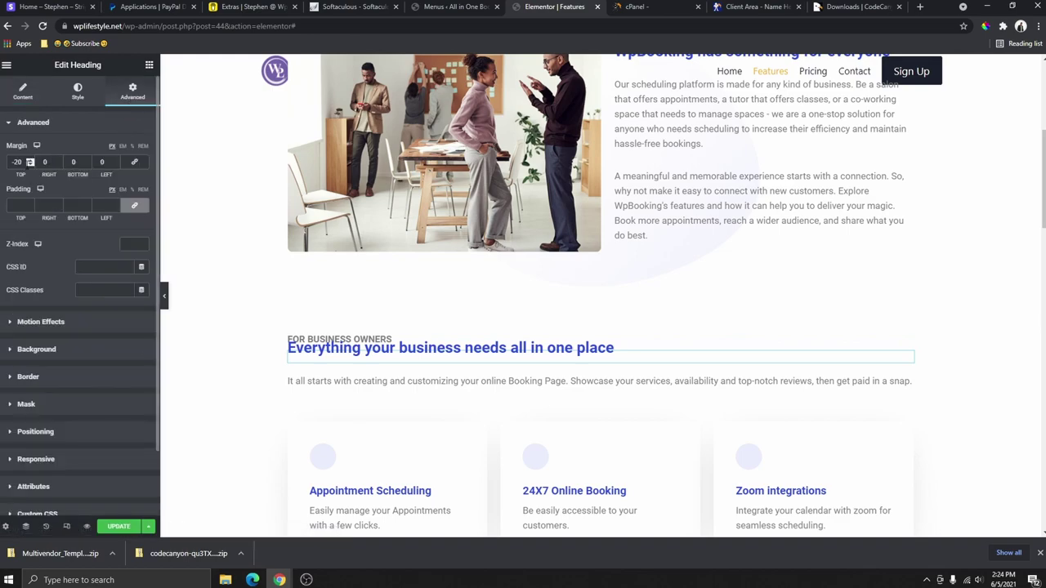
pyautogui.click(31, 165)
pyautogui.click(30, 160)
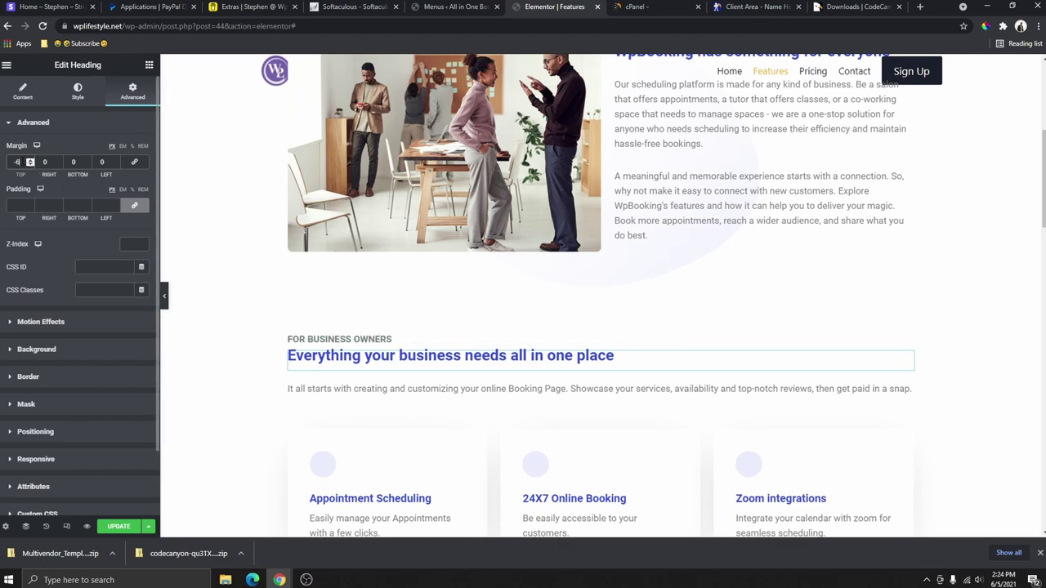
pyautogui.press('Up')
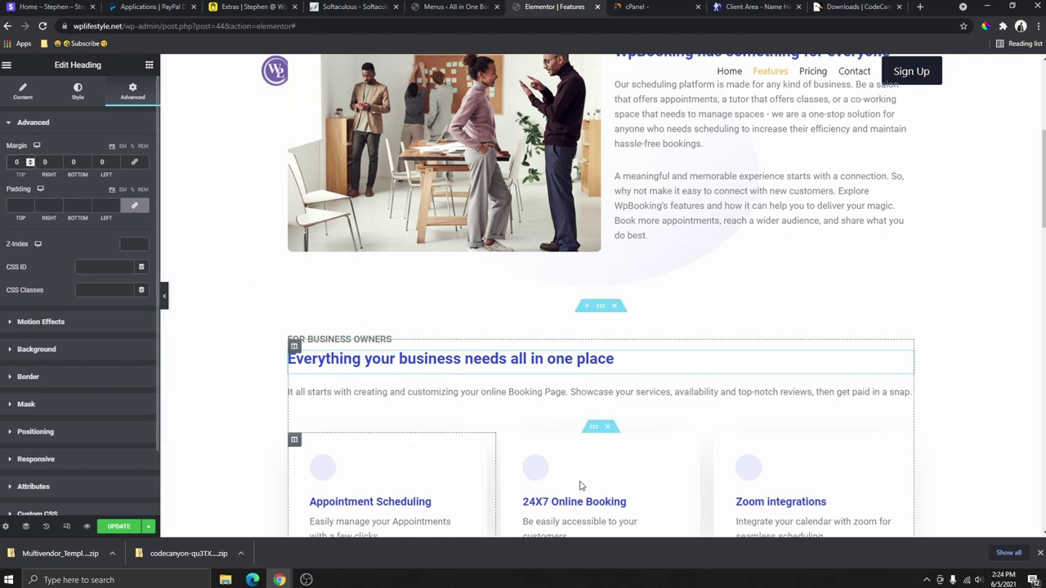
pyautogui.click(119, 527)
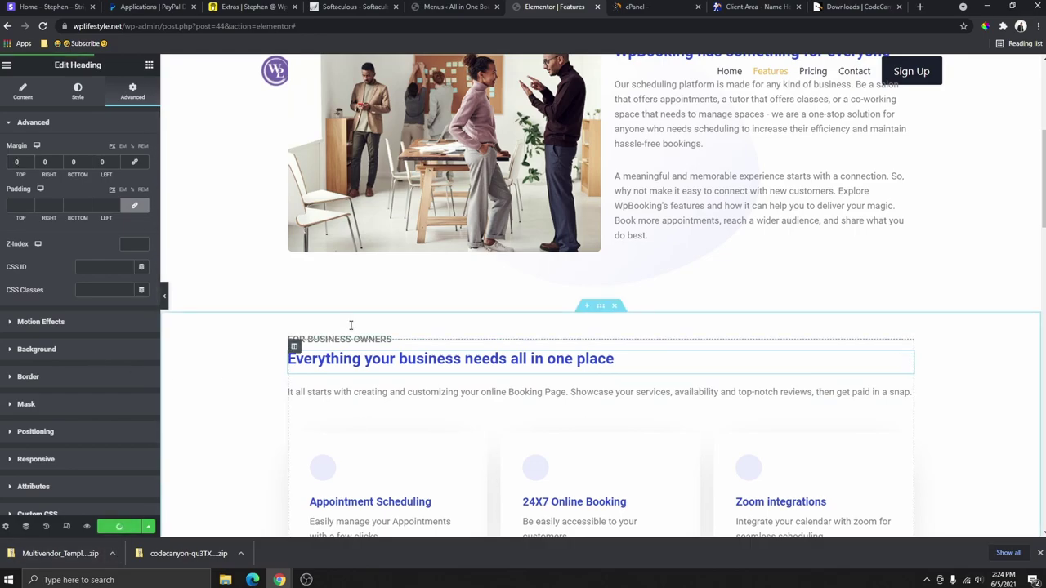
# Step: Select the Appointment Scheduling feature box, then bring up the editor's main menu
pyautogui.scroll(-4, 474, 348)
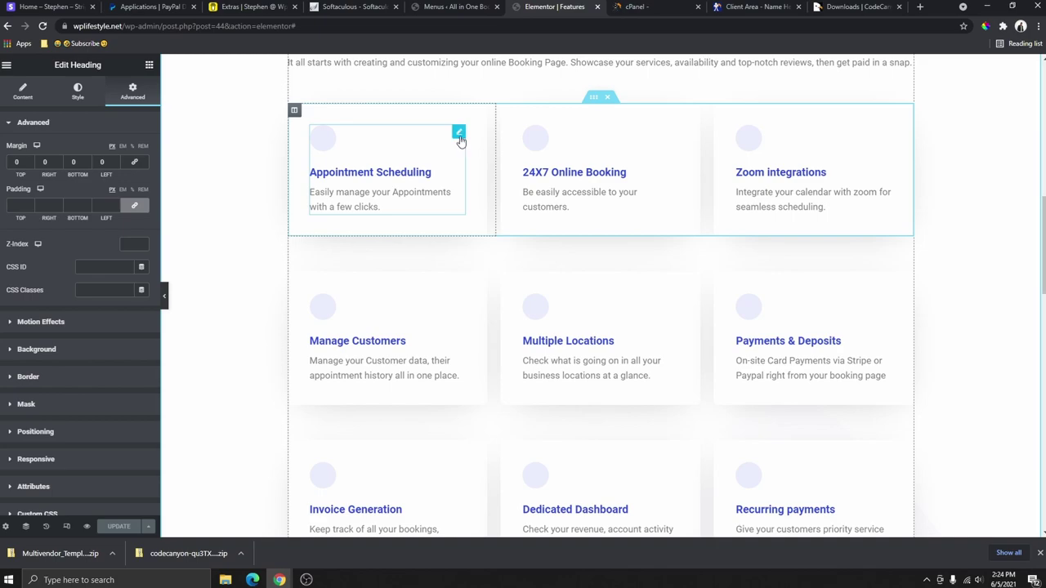
pyautogui.click(459, 133)
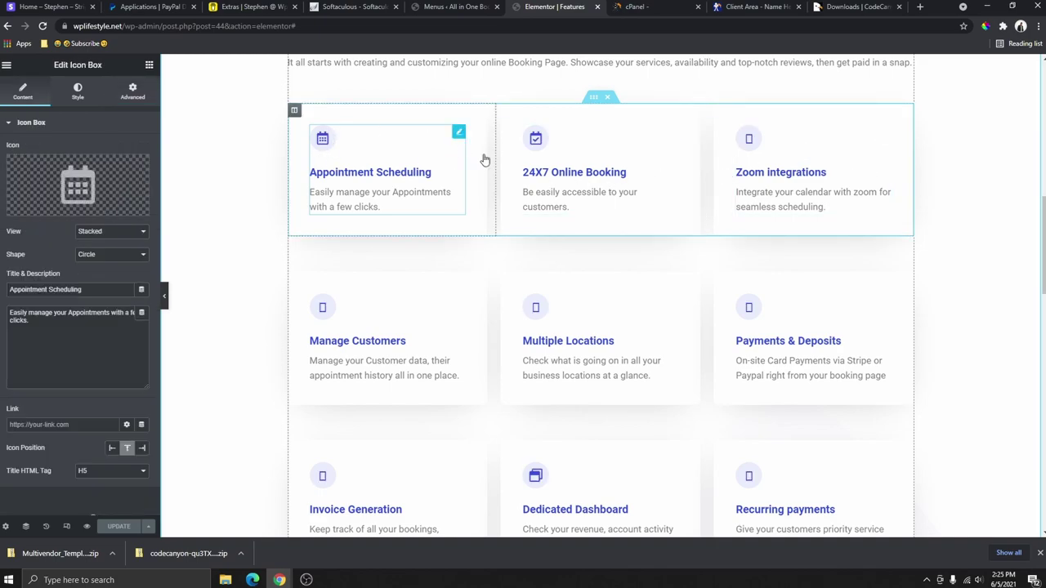
pyautogui.scroll(-1, 100, 148)
pyautogui.scroll(1, 100, 147)
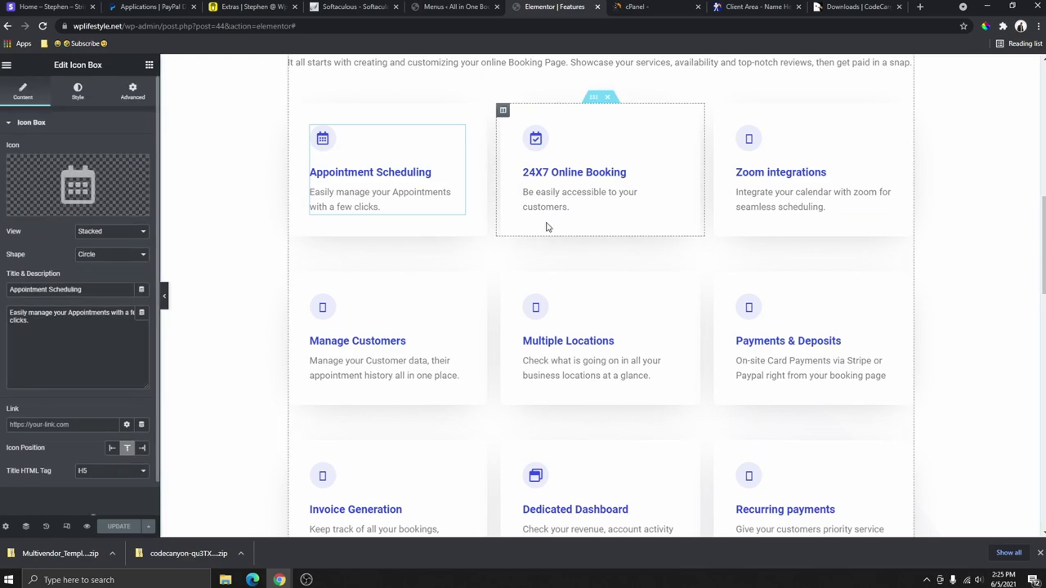
pyautogui.scroll(10, 546, 226)
pyautogui.click(7, 64)
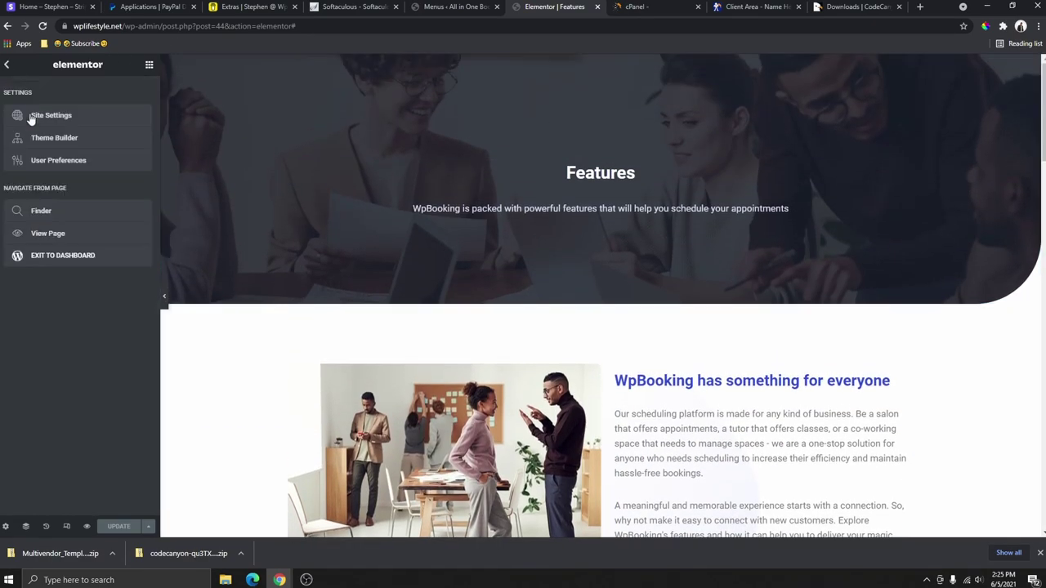
# Step: View the published Features page, then open the Pricing page in Elementor
pyautogui.click(54, 235)
pyautogui.scroll(-15, 523, 368)
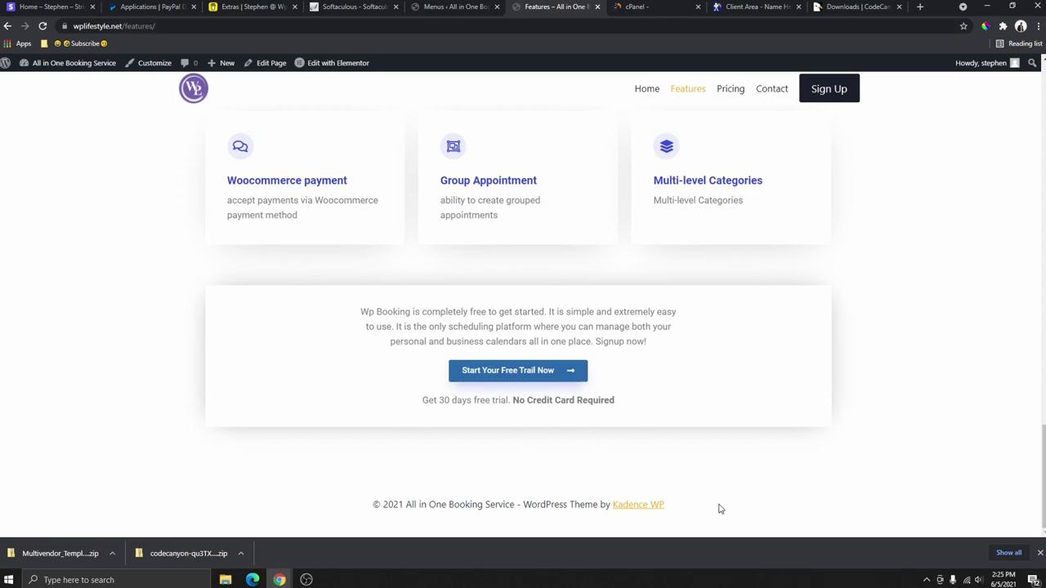
pyautogui.scroll(15, 719, 509)
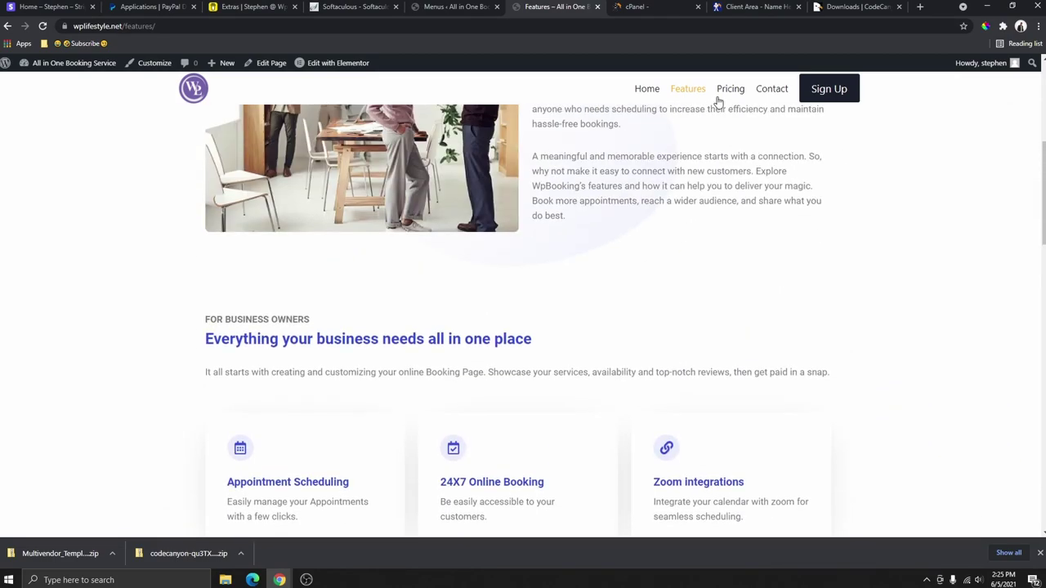
pyautogui.click(727, 89)
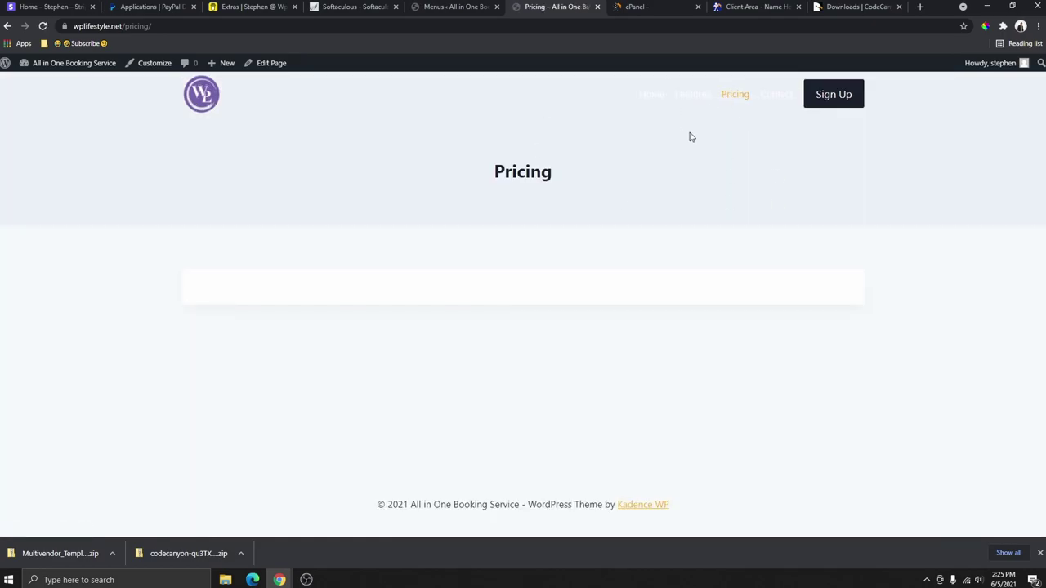
pyautogui.click(271, 63)
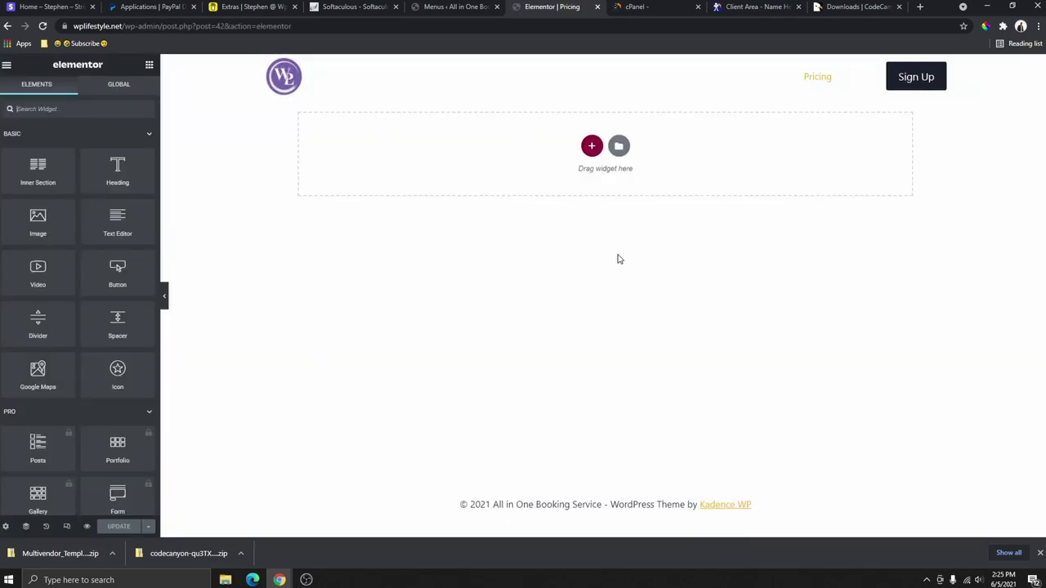
# Step: Insert the saved 'Pricing Page' template from My Templates, importing its document settings
pyautogui.click(627, 147)
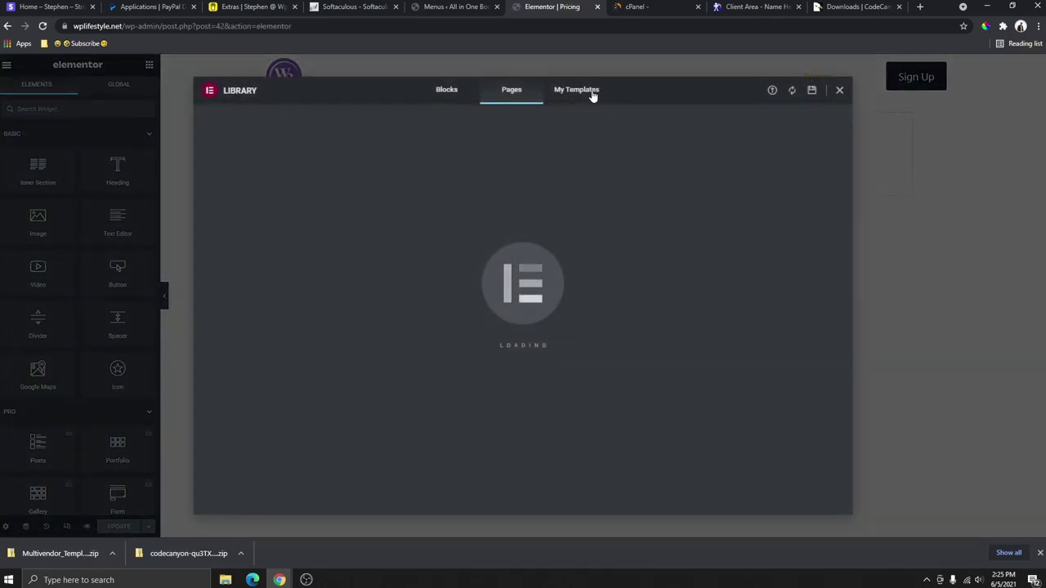
pyautogui.click(590, 93)
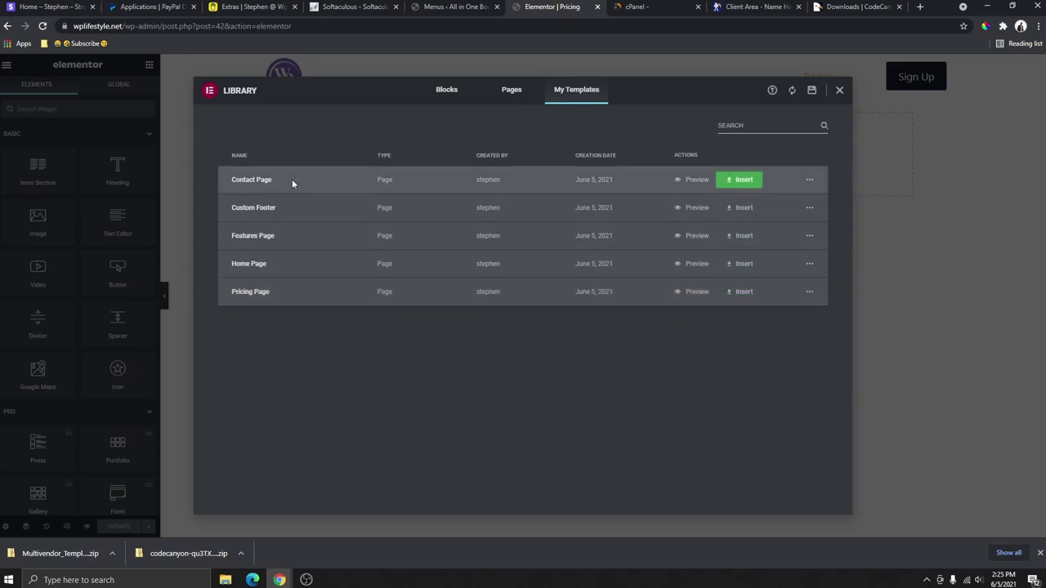
pyautogui.click(743, 296)
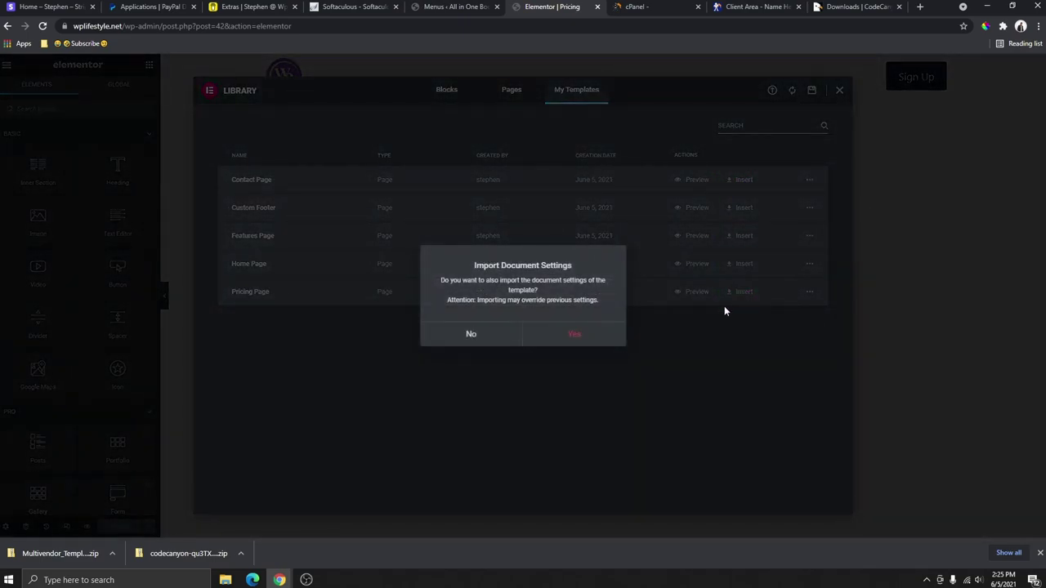
pyautogui.click(573, 335)
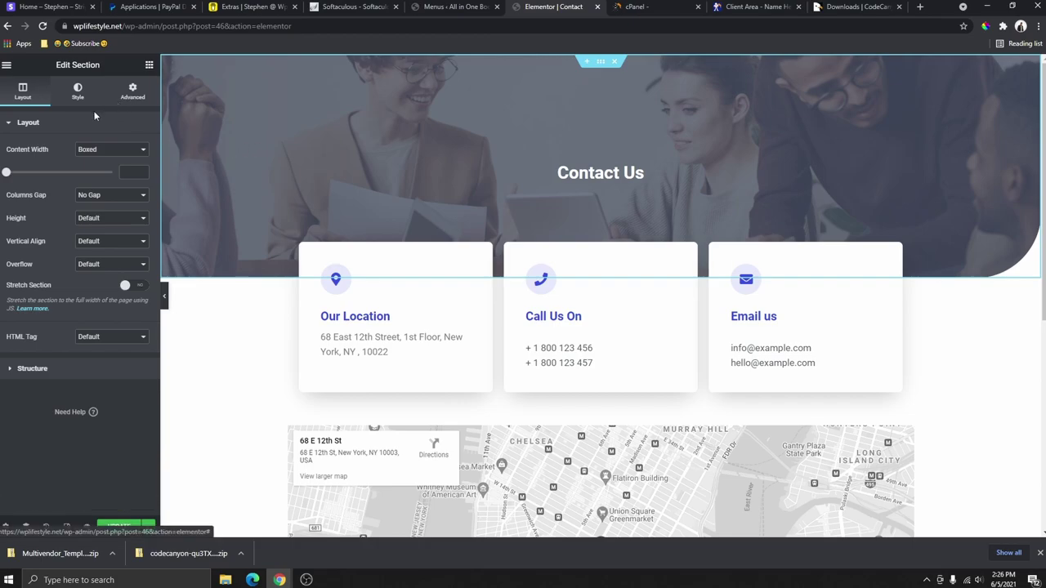
# Step: Review the Contact header section's Style settings
pyautogui.click(78, 92)
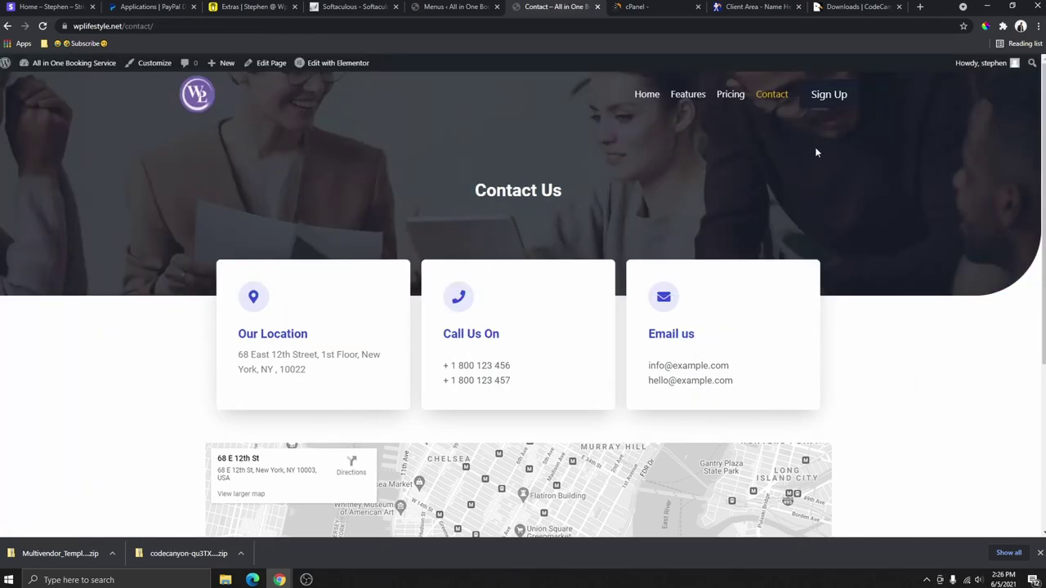
pyautogui.scroll(-4, 857, 413)
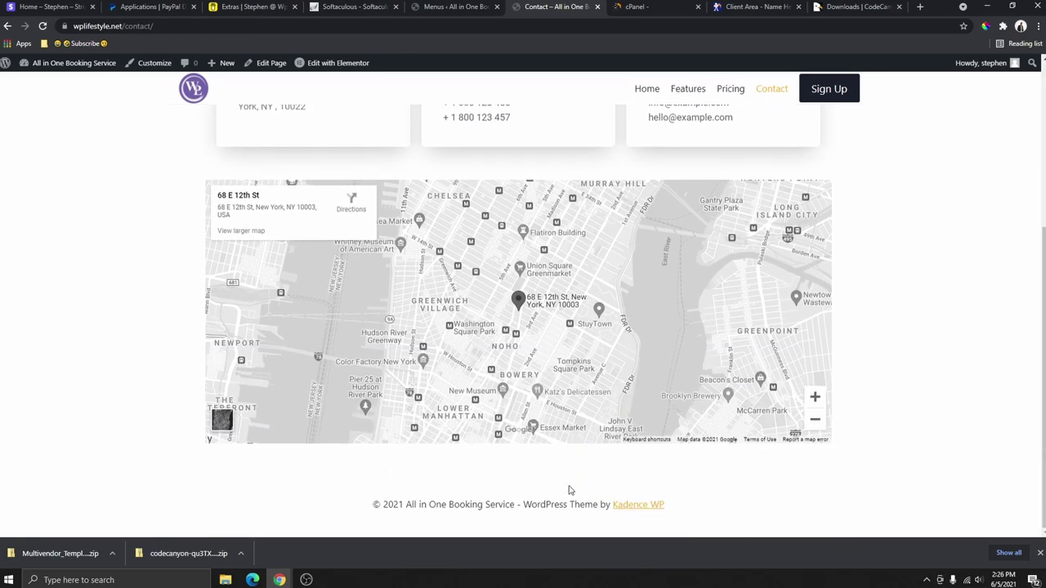
pyautogui.scroll(5, 567, 491)
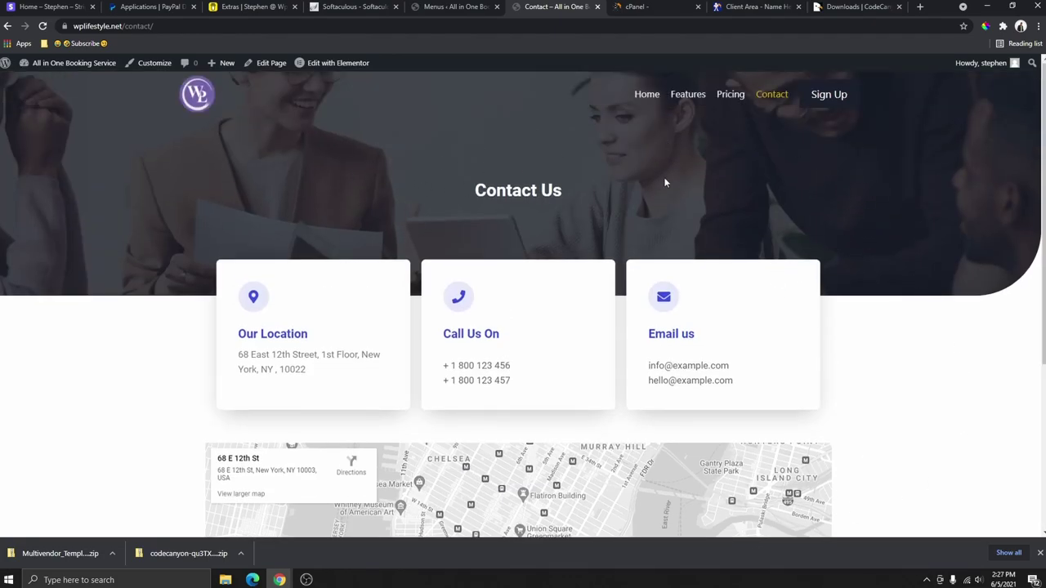
# Step: Follow the live page's Sign Up link, then switch to the Wp Booking reference window
pyautogui.click(825, 95)
pyautogui.moveTo(280, 579)
pyautogui.click(218, 531)
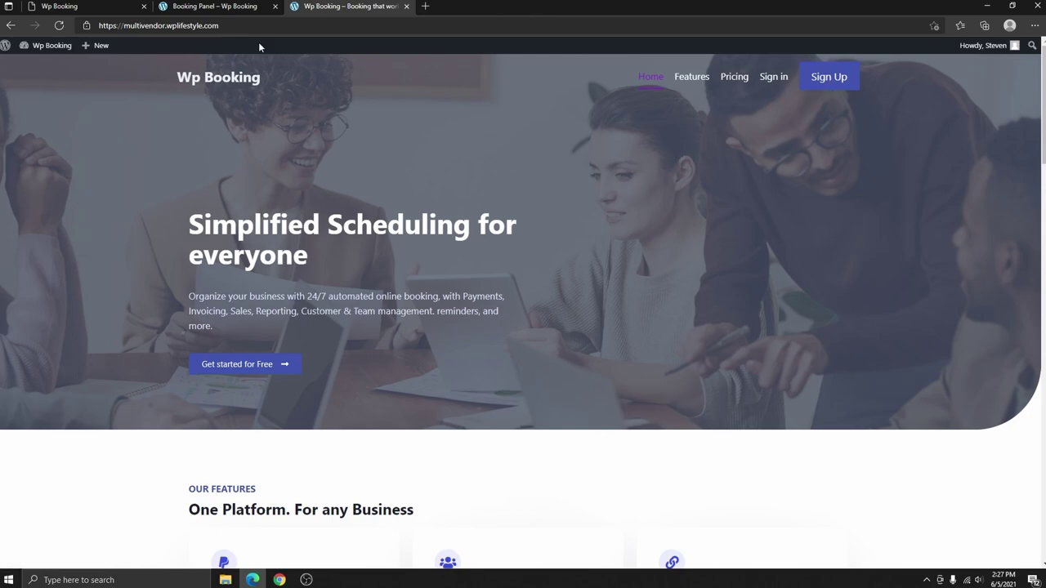
# Step: Switch to the 'Booking Panel – Wp Booking' tab to review its Confirm Details dialog
pyautogui.click(243, 7)
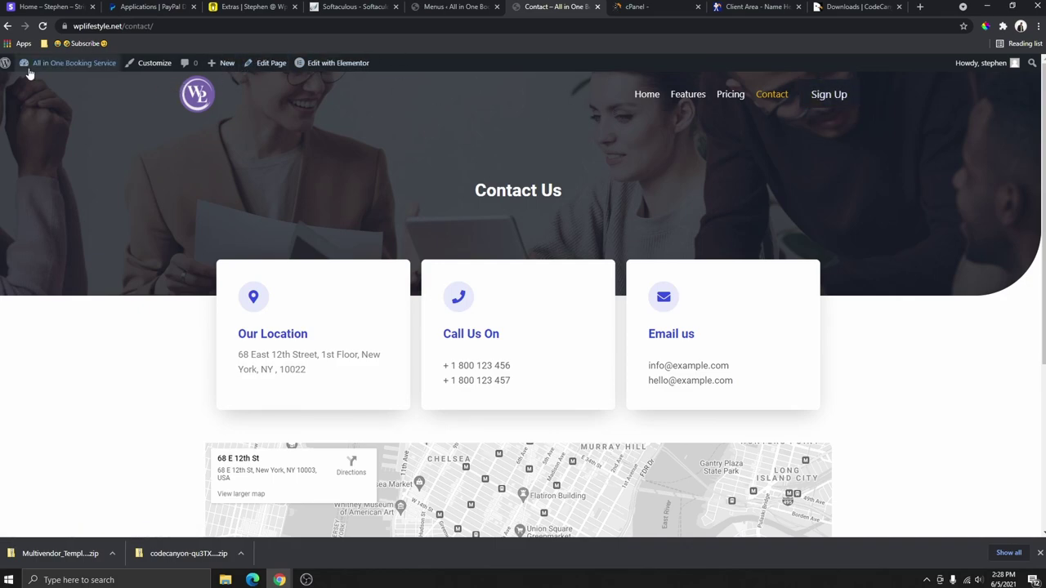
# Step: Create a new page titled 'Sign Up' and publish it
pyautogui.click(454, 6)
pyautogui.moveTo(27, 155)
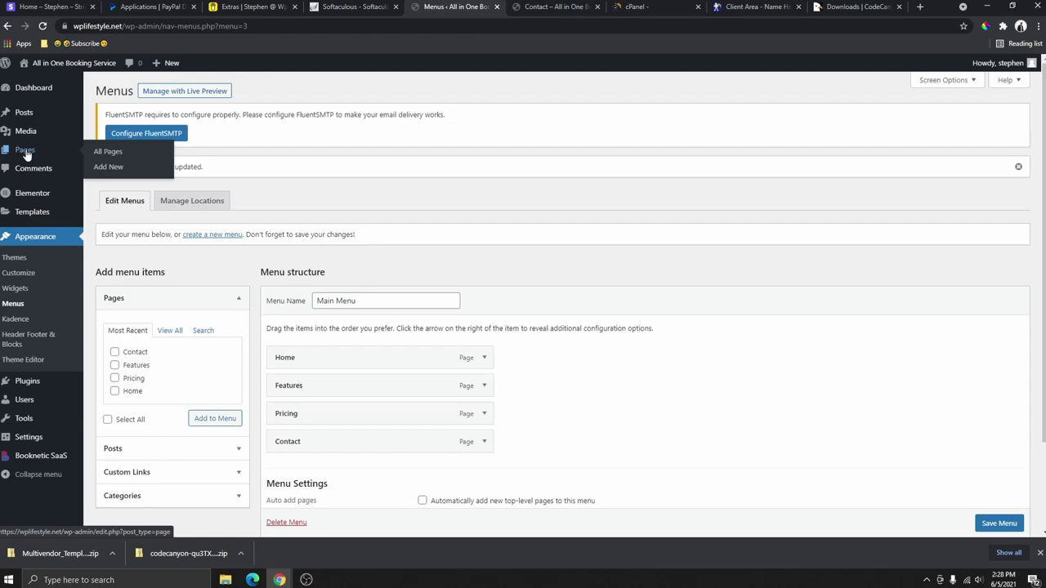
pyautogui.click(107, 152)
pyautogui.click(152, 90)
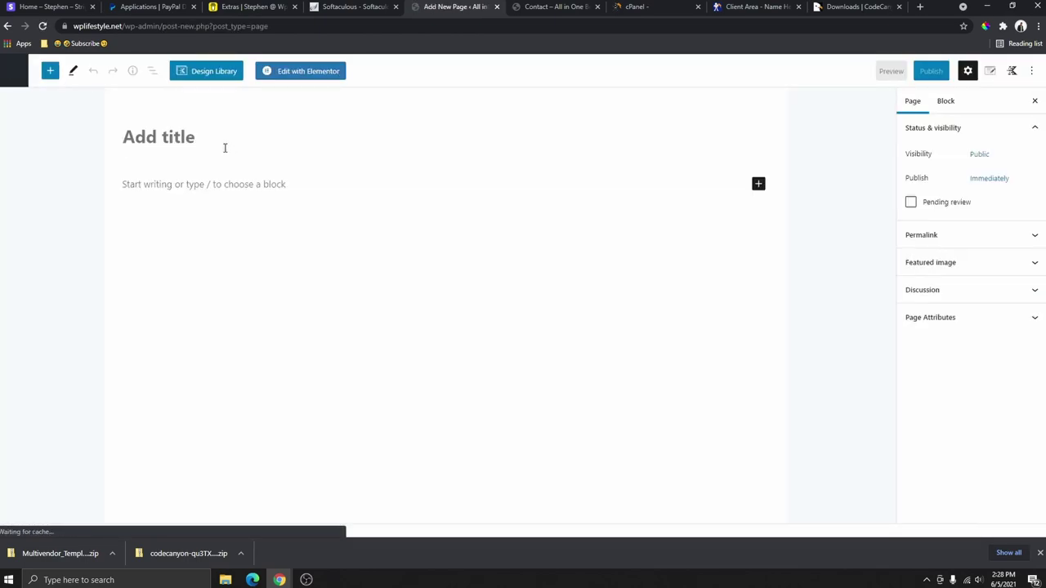
pyautogui.write('Sign Up')
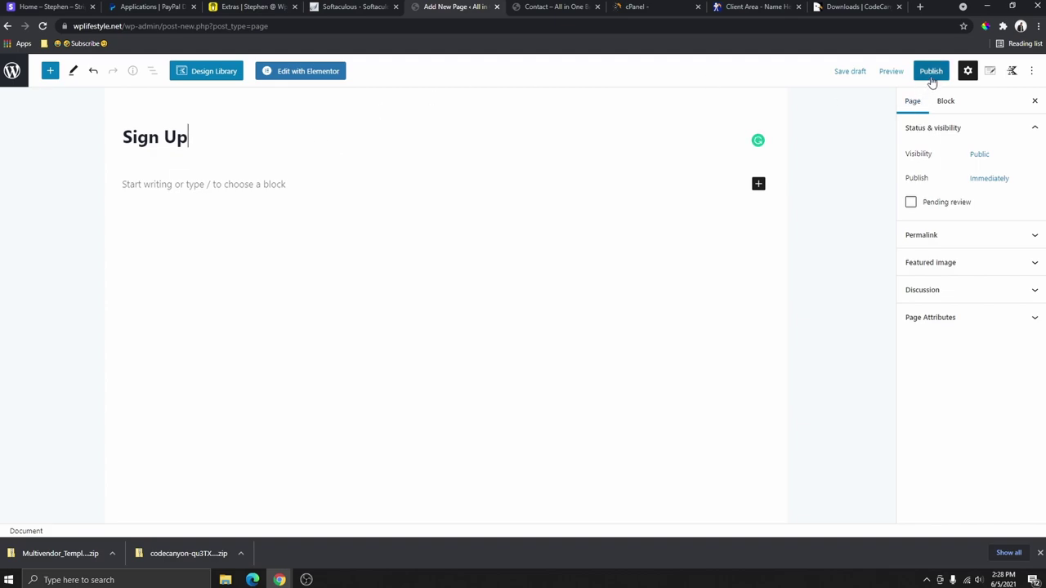
pyautogui.click(931, 73)
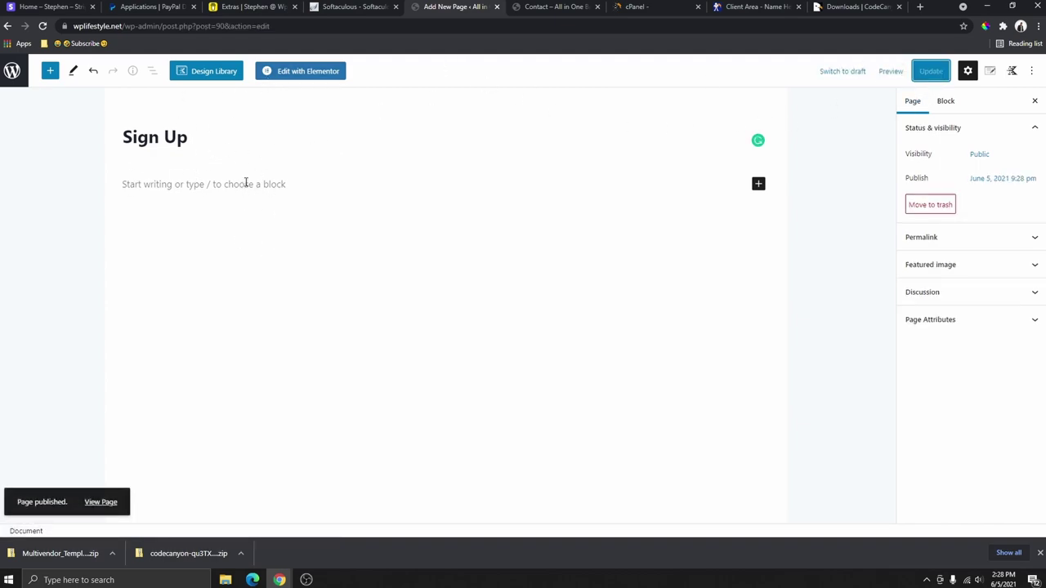
# Step: Browse the block inserter list, then close it without adding a block
pyautogui.click(758, 183)
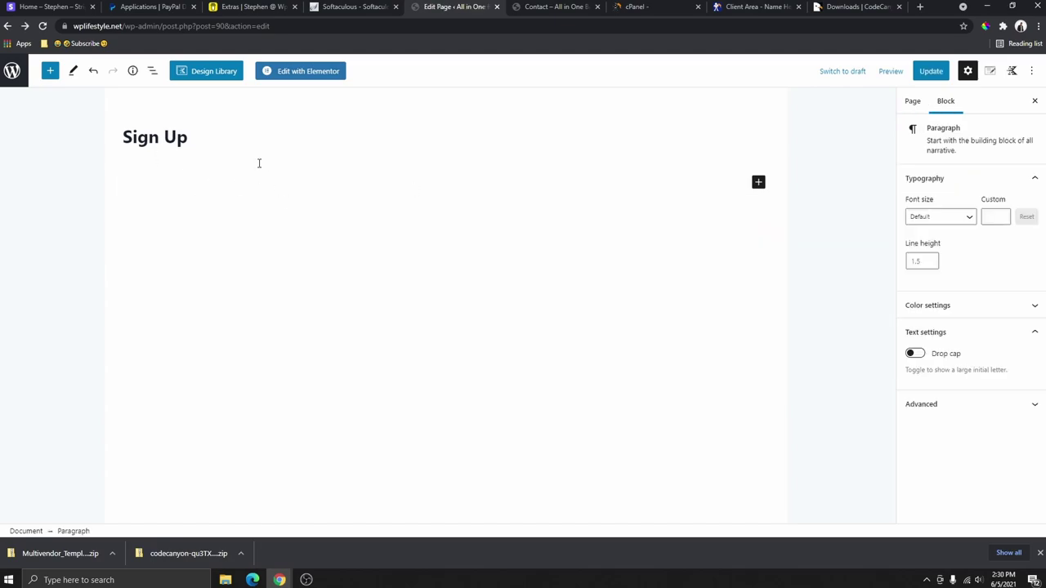
pyautogui.click(758, 182)
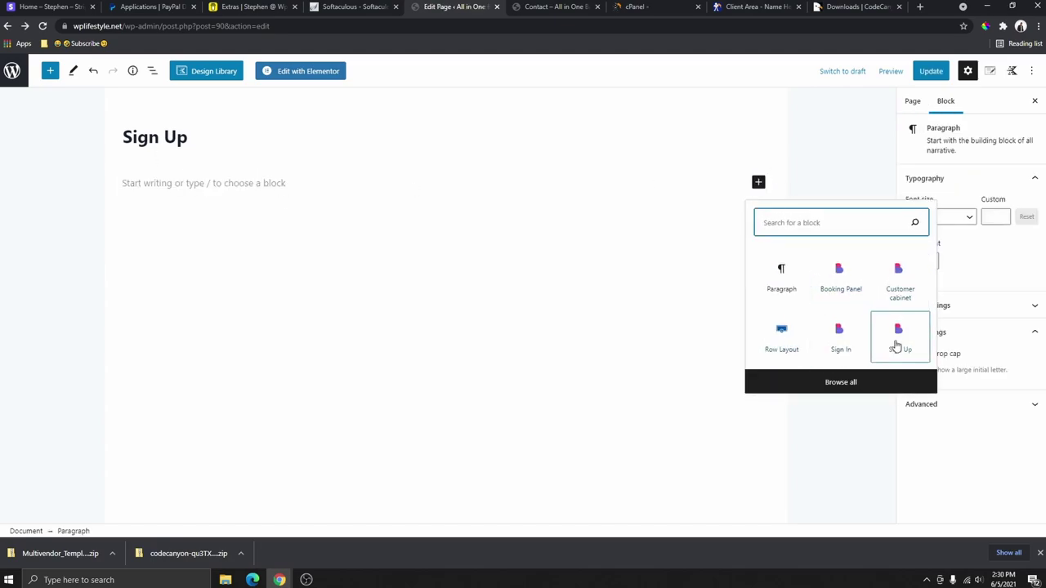
pyautogui.click(900, 336)
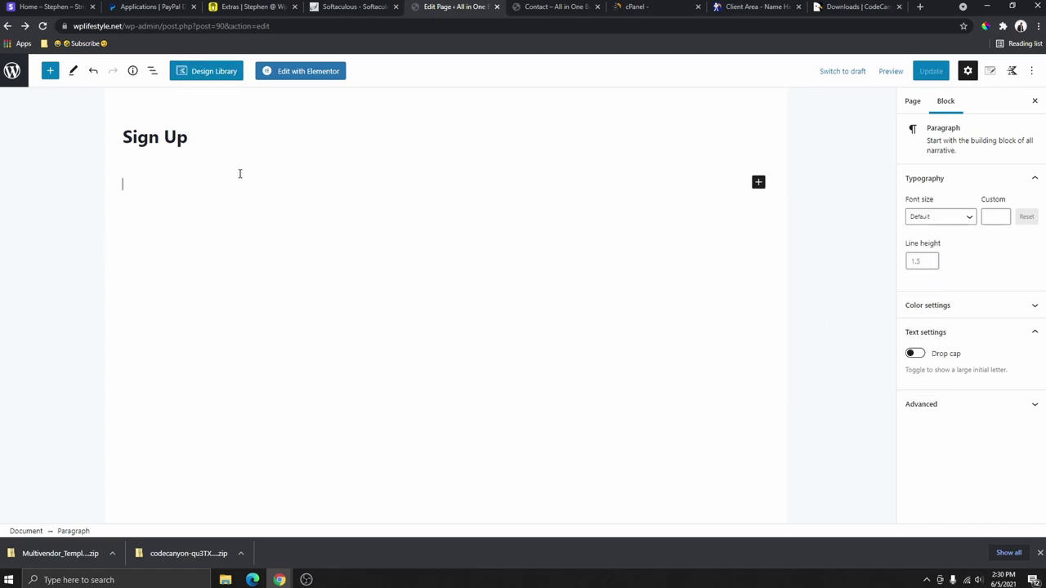
# Step: Insert the Pricing section from the Design Library's Sections list
pyautogui.click(204, 72)
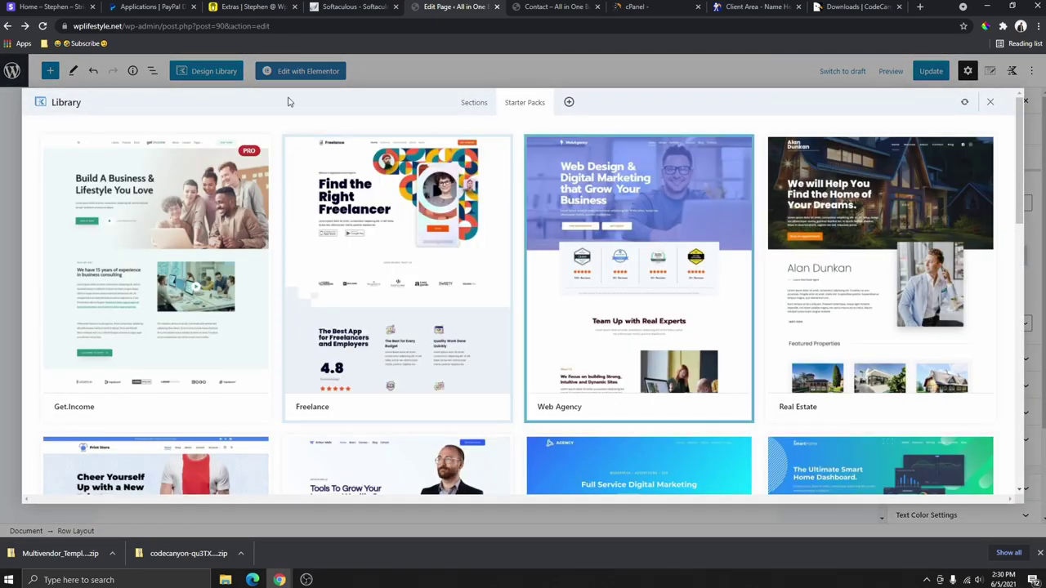
pyautogui.scroll(-2, 695, 286)
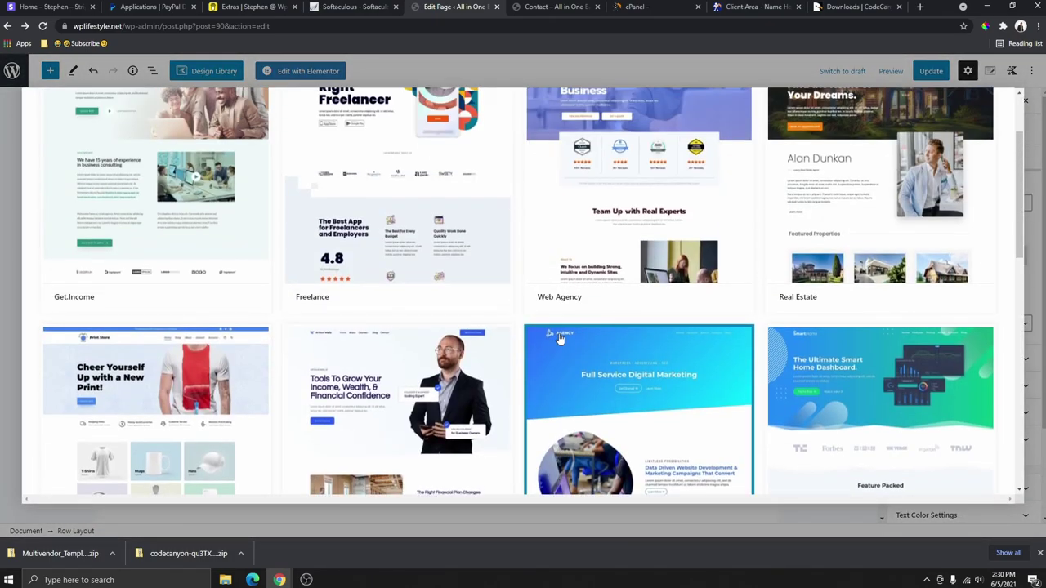
pyautogui.scroll(2, 572, 338)
pyautogui.click(474, 102)
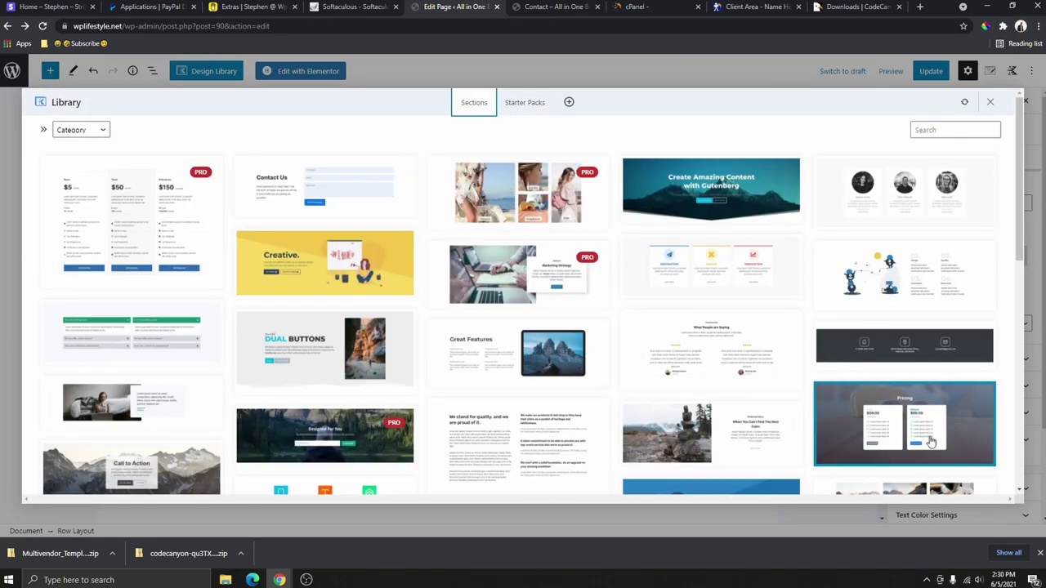
pyautogui.scroll(-2, 963, 243)
pyautogui.click(963, 242)
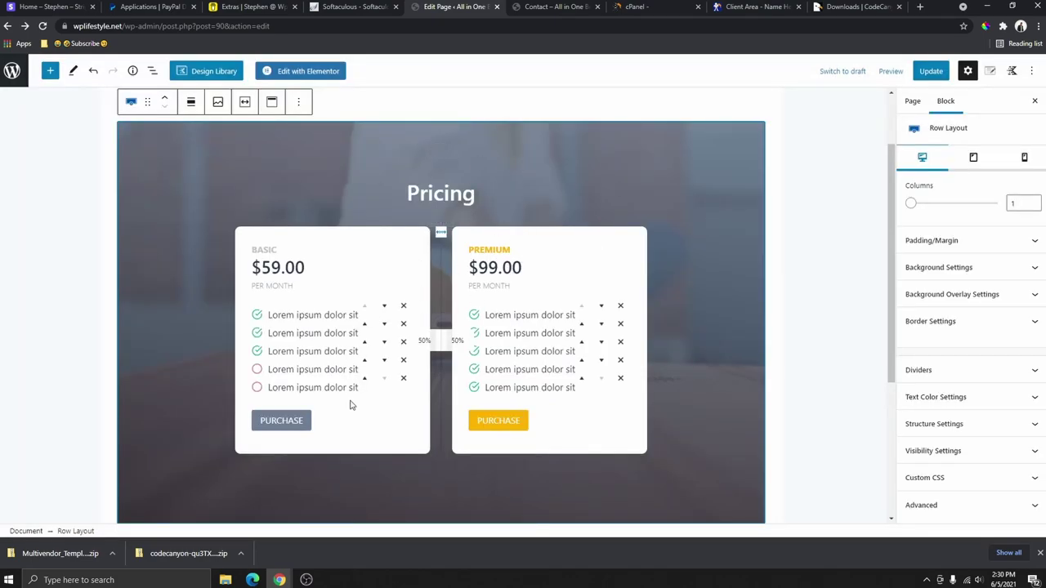
# Step: Remove the BASIC heading, the pricing cards row and the Pricing heading
pyautogui.click(368, 271)
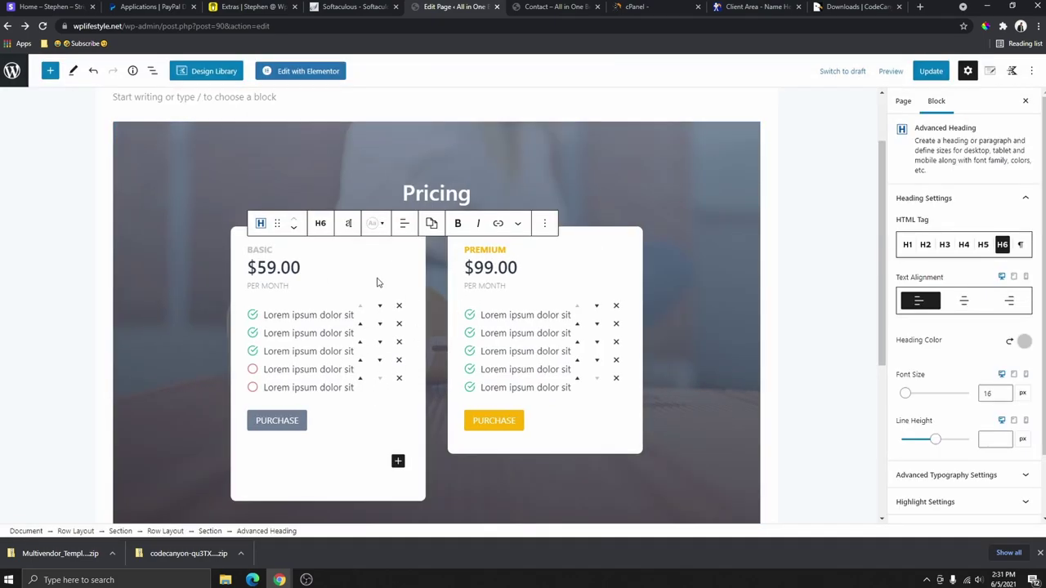
pyautogui.click(548, 226)
pyautogui.click(565, 463)
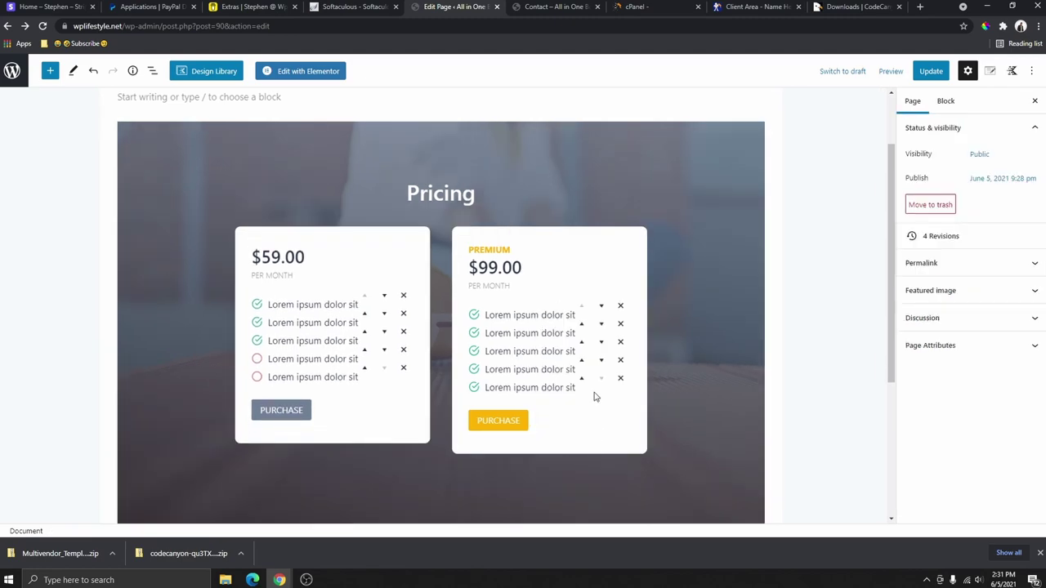
pyautogui.click(411, 247)
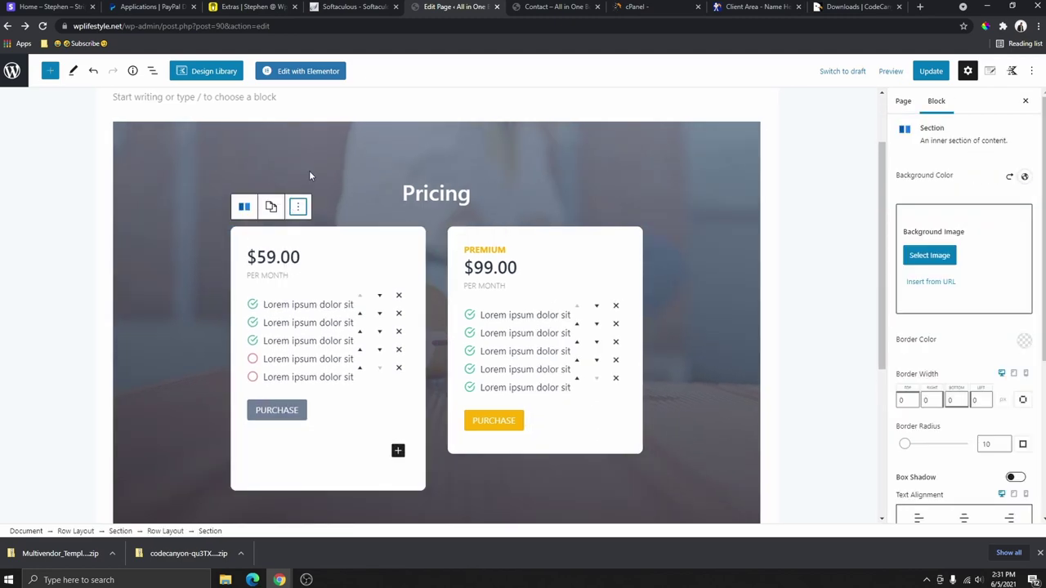
pyautogui.click(300, 207)
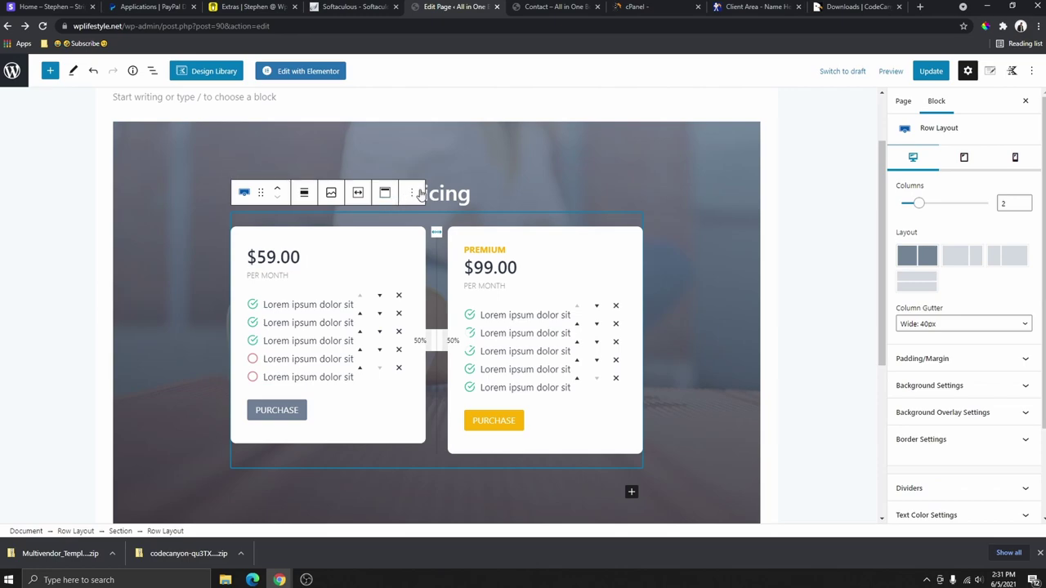
pyautogui.click(415, 193)
pyautogui.click(467, 435)
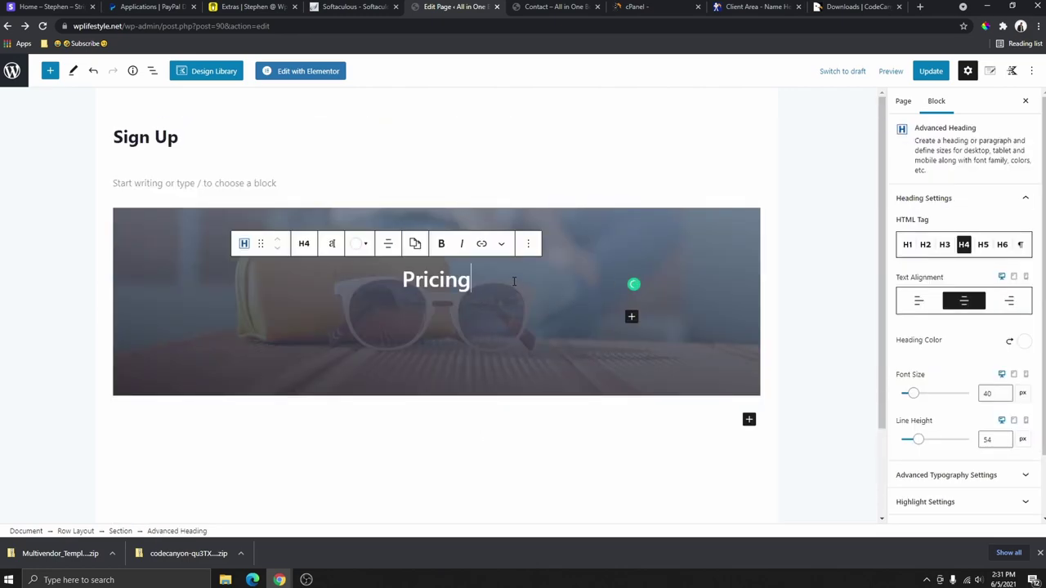
pyautogui.click(528, 243)
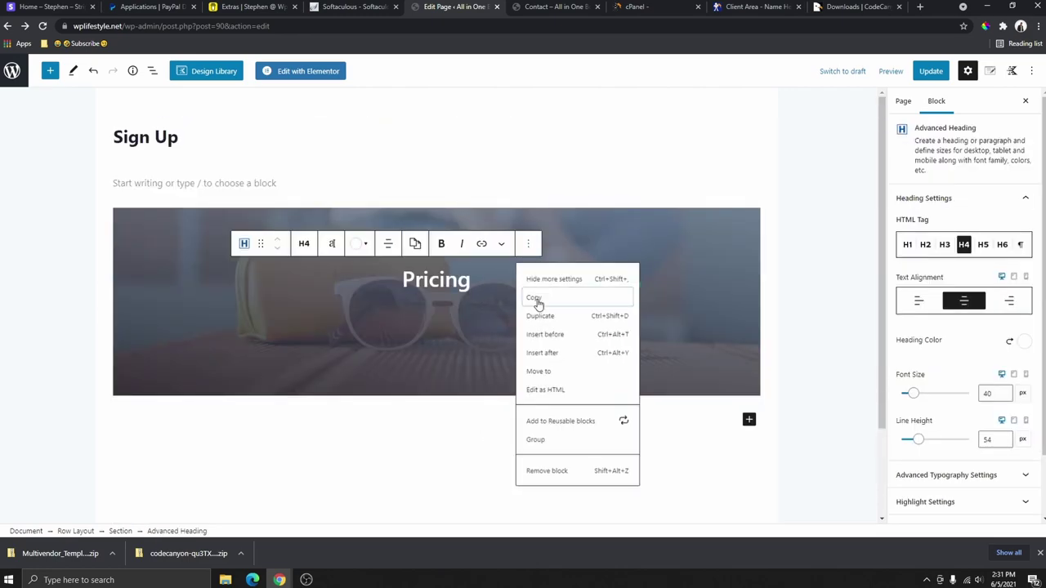
pyautogui.click(571, 490)
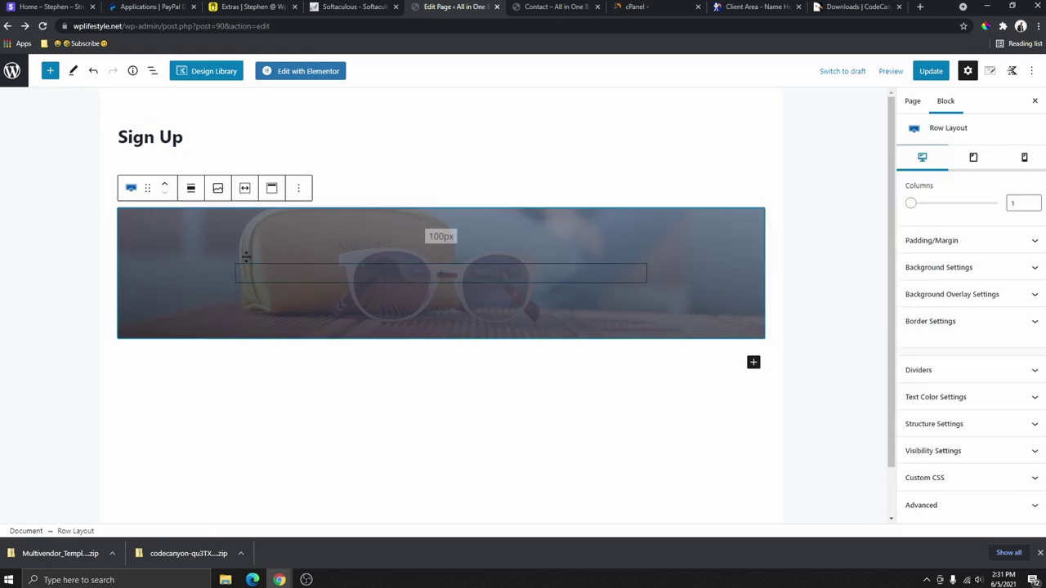
# Step: Add the Booknetic Sign Up block inside the row's empty inner section
pyautogui.click(439, 279)
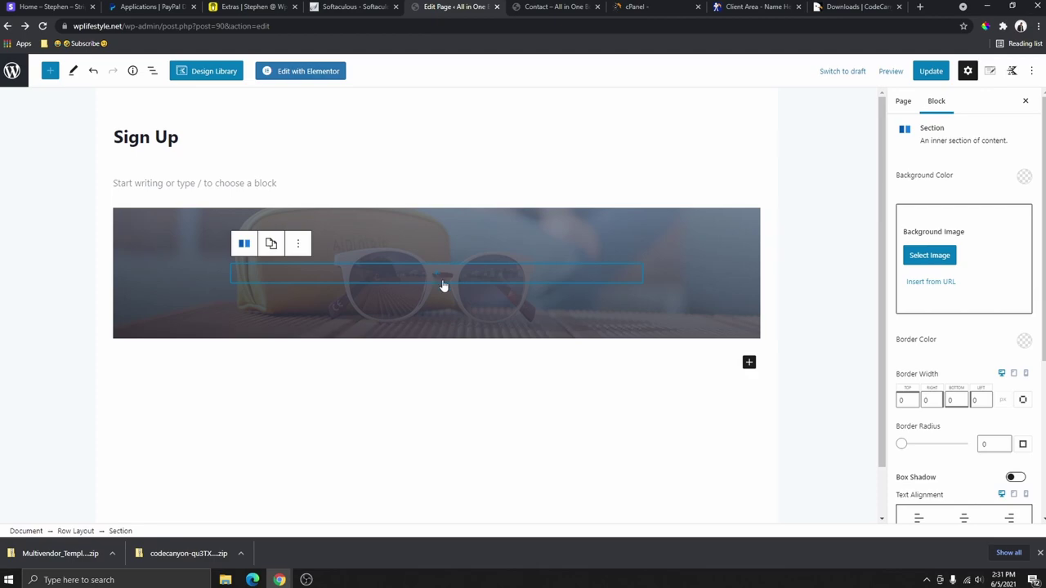
pyautogui.click(438, 281)
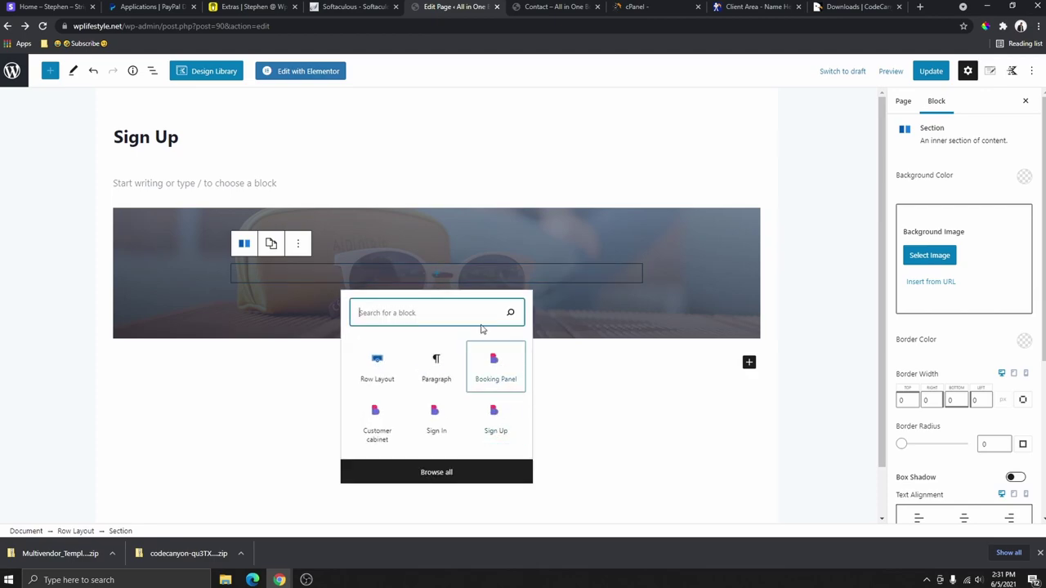
pyautogui.click(448, 437)
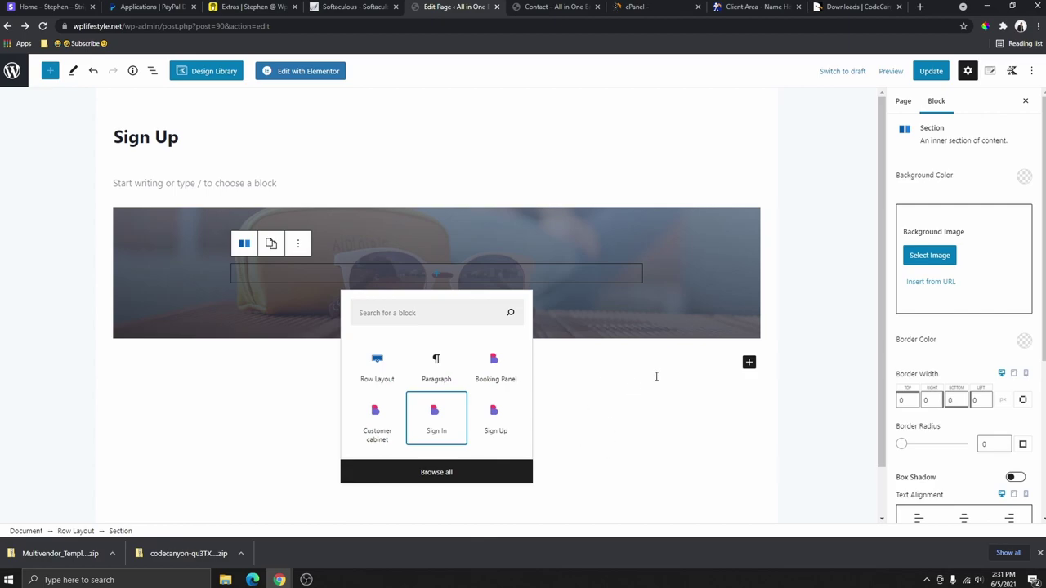
pyautogui.click(496, 425)
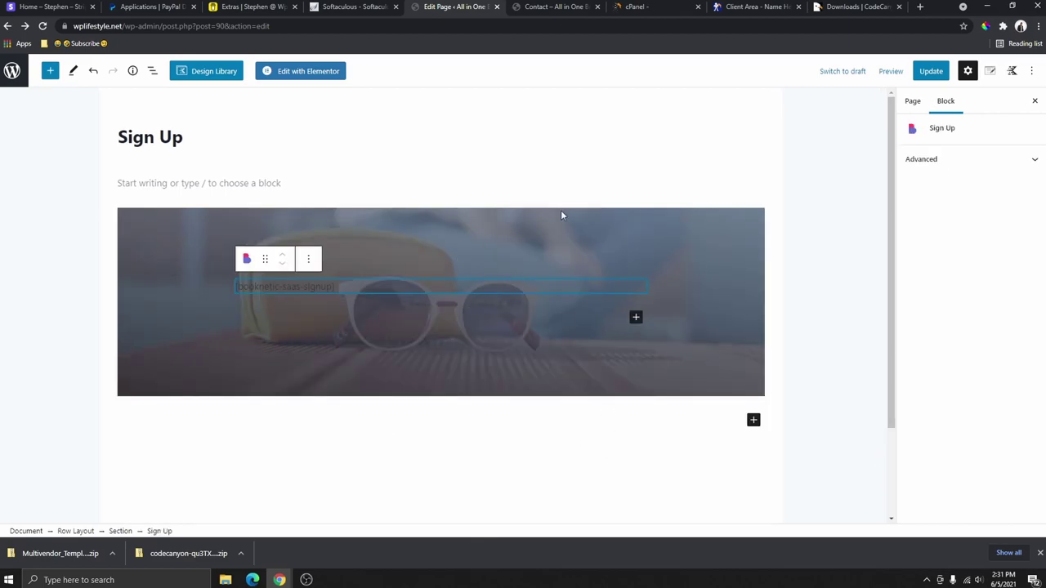
# Step: Select the surrounding Row Layout and expand its Background Settings
pyautogui.click(201, 138)
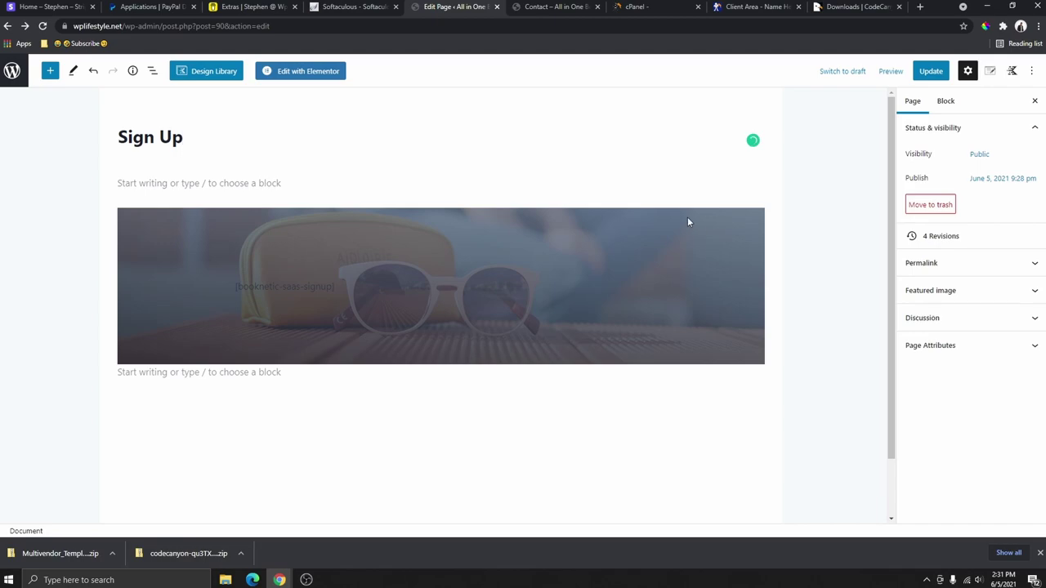
pyautogui.click(687, 217)
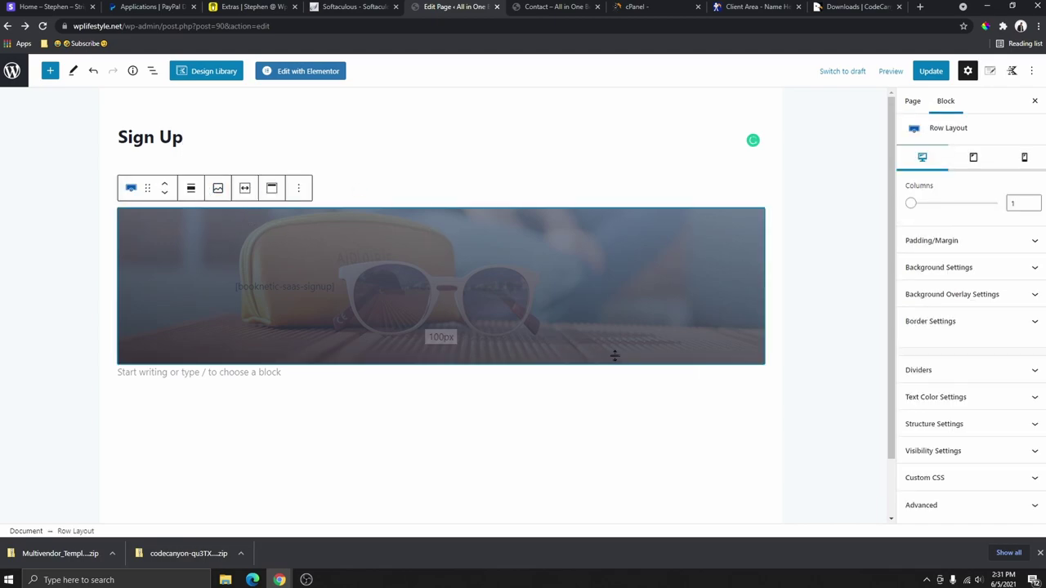
pyautogui.click(938, 268)
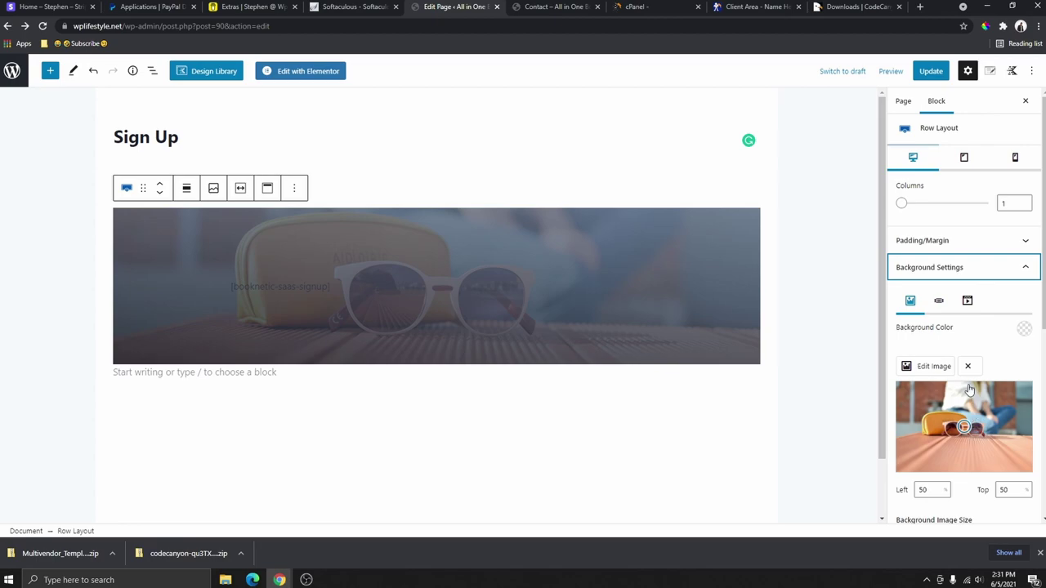
# Step: Replace the sunglasses background with about-bg.jpg, keeping the row at a single column
pyautogui.click(968, 367)
pyautogui.click(929, 407)
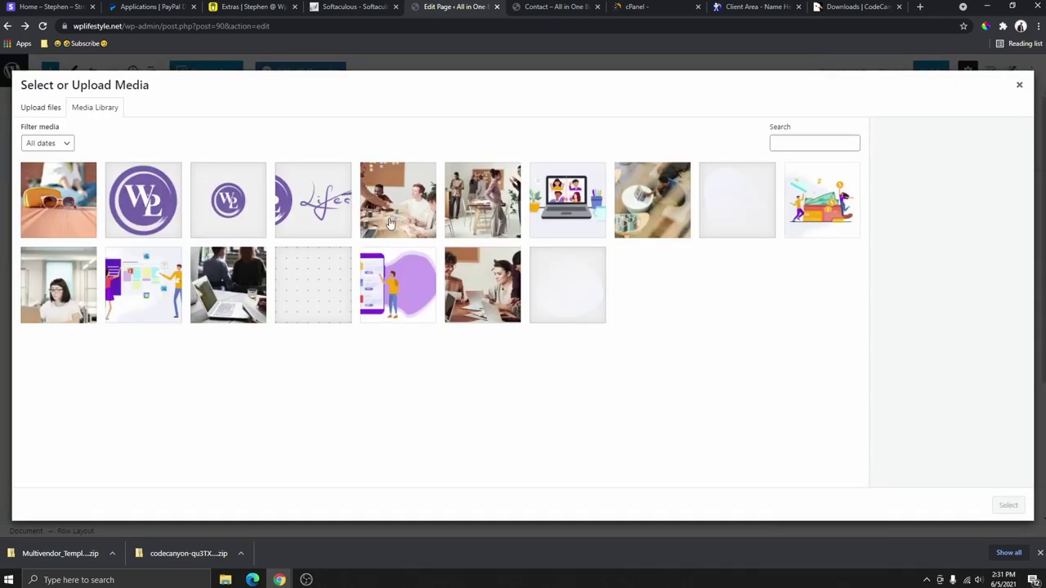
pyautogui.click(494, 291)
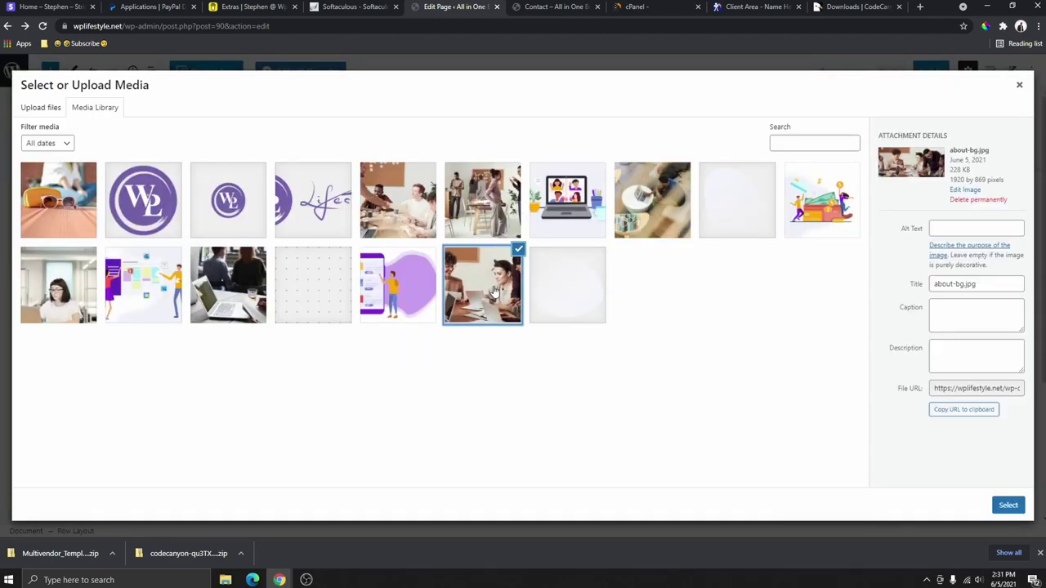
pyautogui.click(1007, 505)
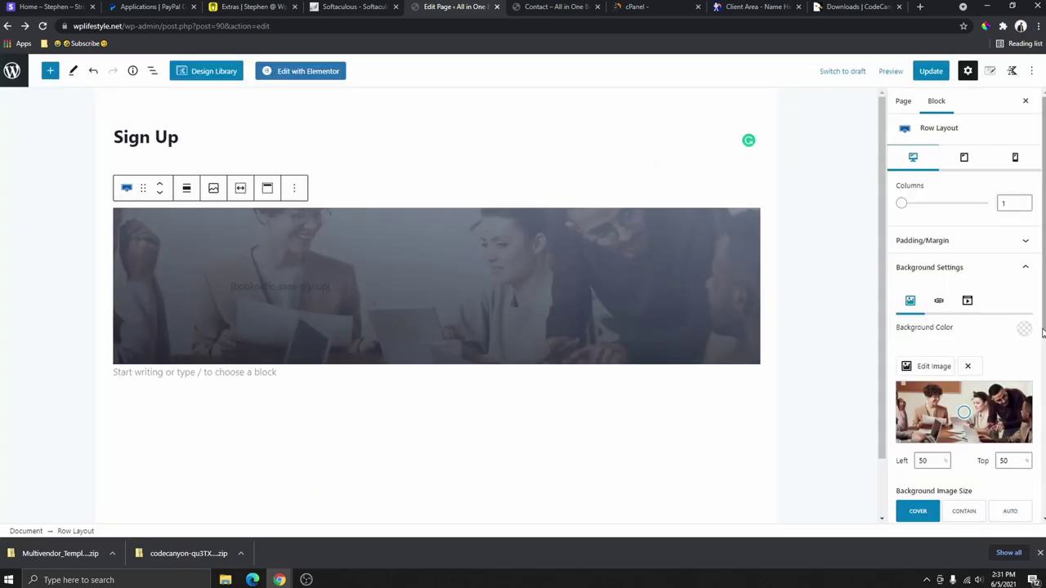
pyautogui.click(952, 203)
pyautogui.moveTo(949, 219); pyautogui.dragTo(885, 222)
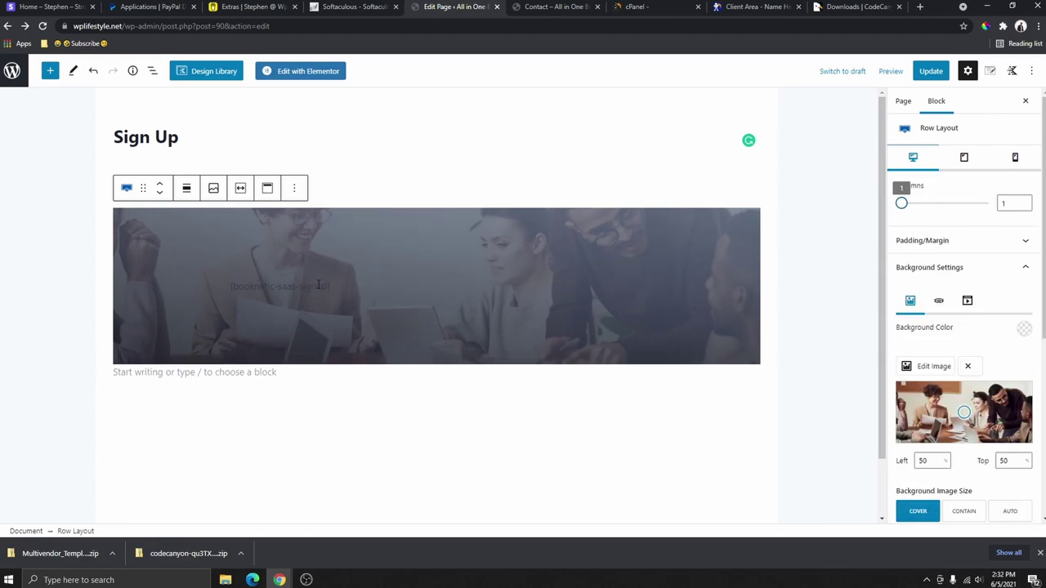
pyautogui.click(979, 267)
# Step: Set the row's top and bottom padding to 250 px
pyautogui.click(983, 240)
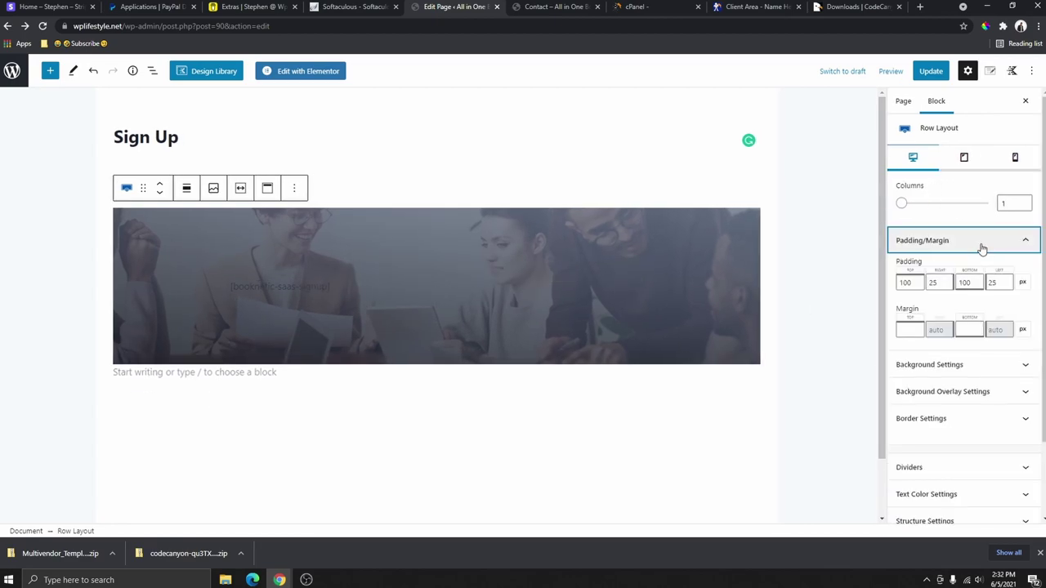
pyautogui.doubleClick(959, 284)
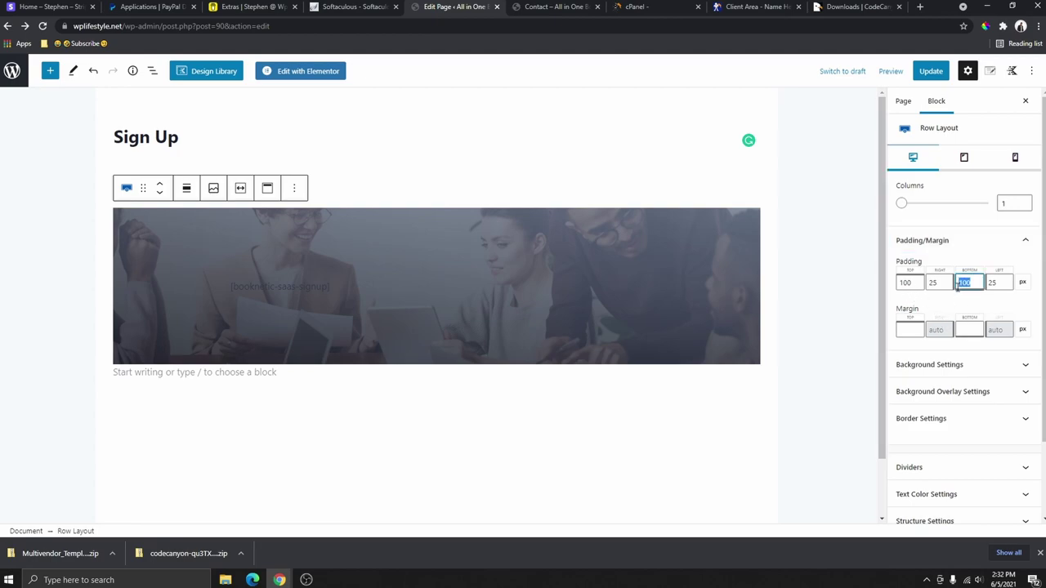
pyautogui.write('500')
pyautogui.doubleClick(953, 284)
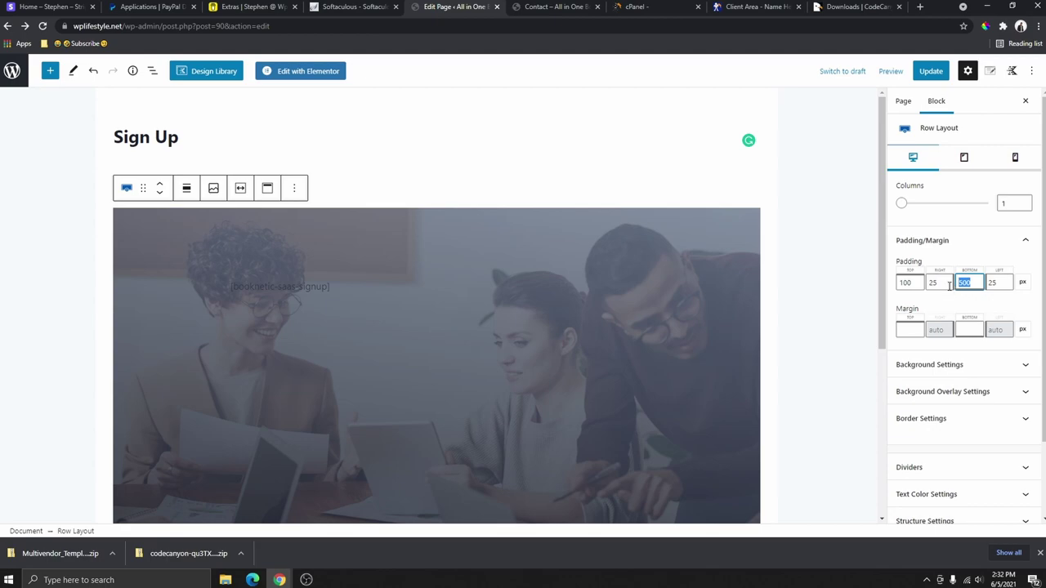
pyautogui.write('250')
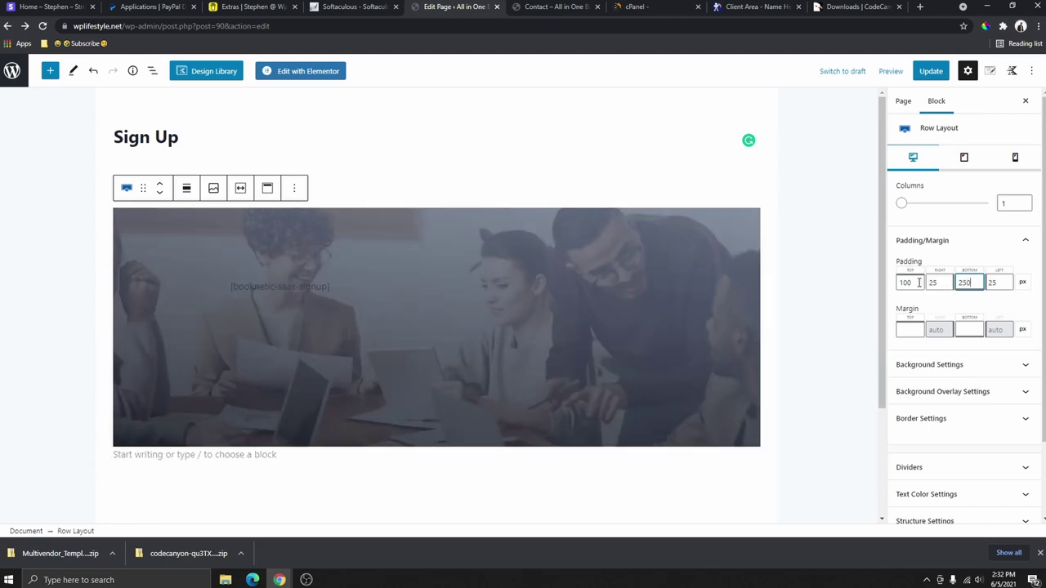
pyautogui.doubleClick(905, 284)
pyautogui.write('250')
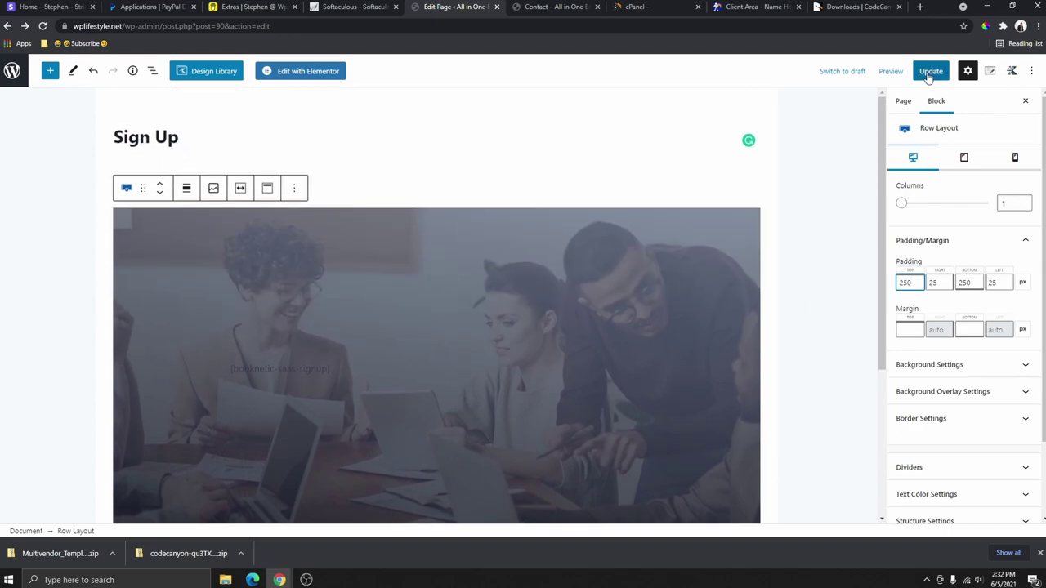
# Step: Save the padding changes and give the row a curved bottom divider
pyautogui.click(930, 71)
pyautogui.click(932, 377)
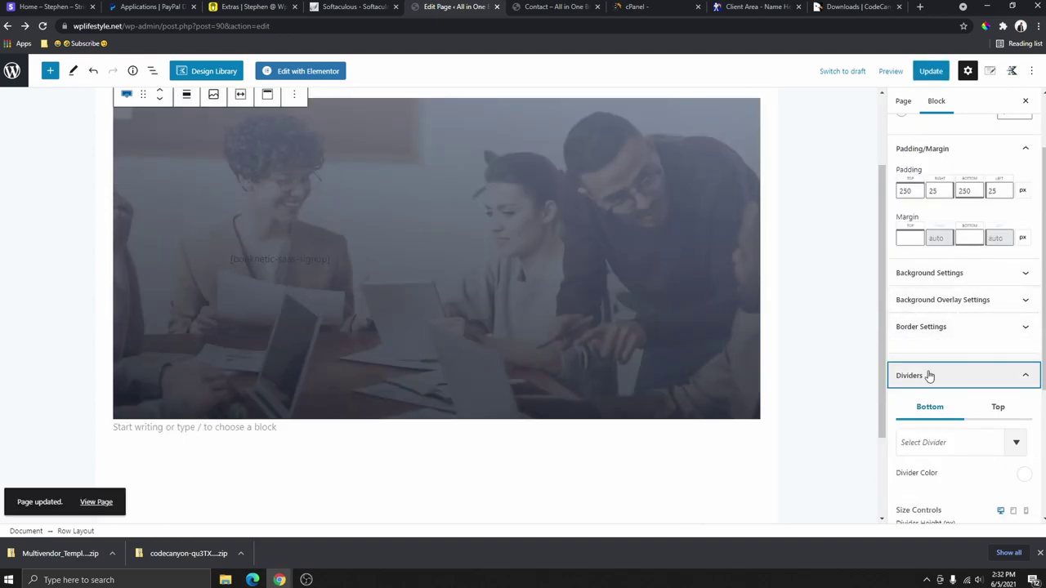
pyautogui.scroll(-1, 965, 393)
pyautogui.click(972, 394)
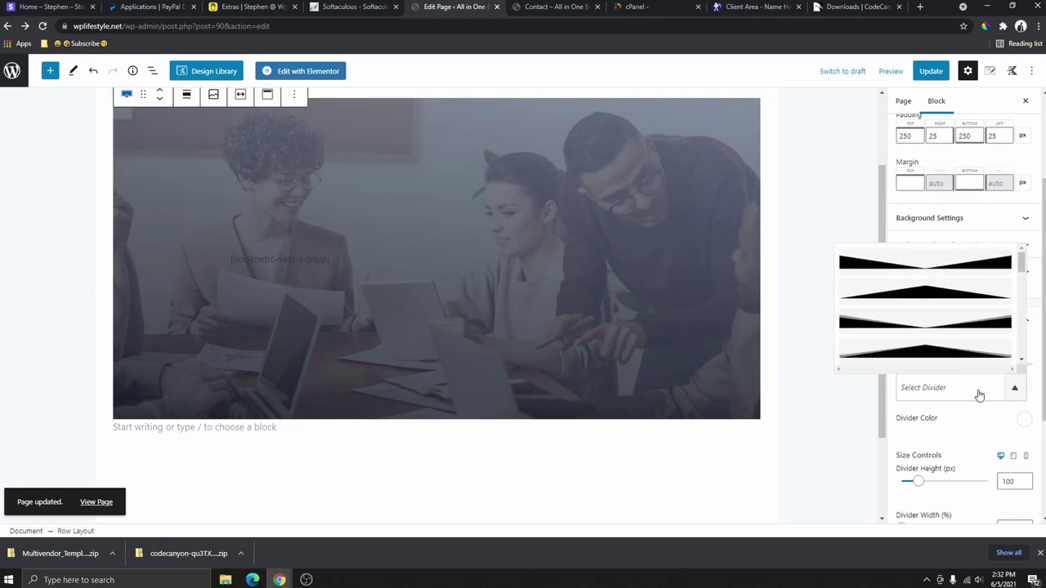
pyautogui.click(940, 355)
pyautogui.scroll(-2, 925, 319)
pyautogui.click(925, 334)
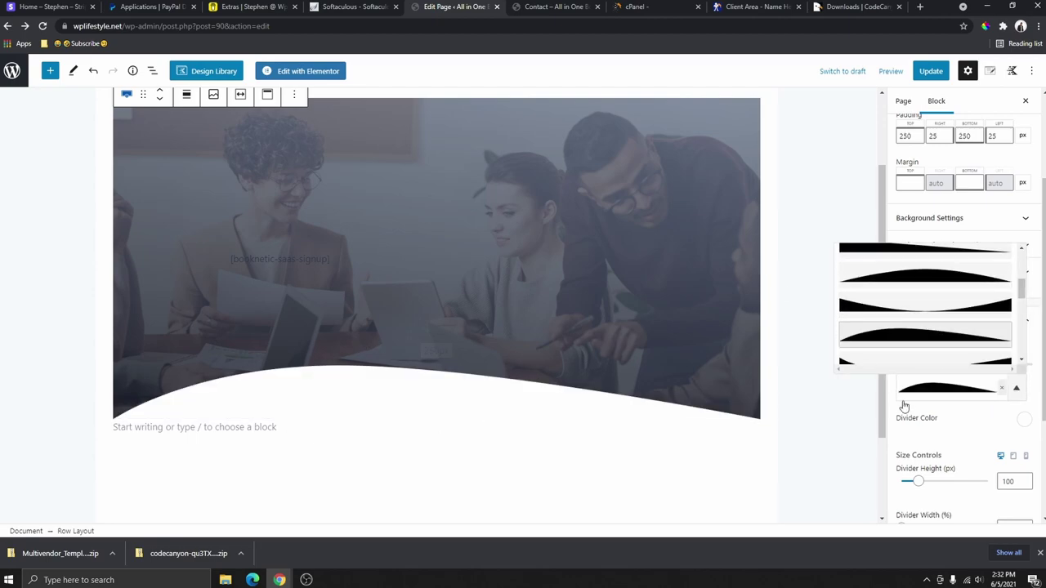
pyautogui.scroll(-2, 987, 424)
pyautogui.scroll(1, 972, 448)
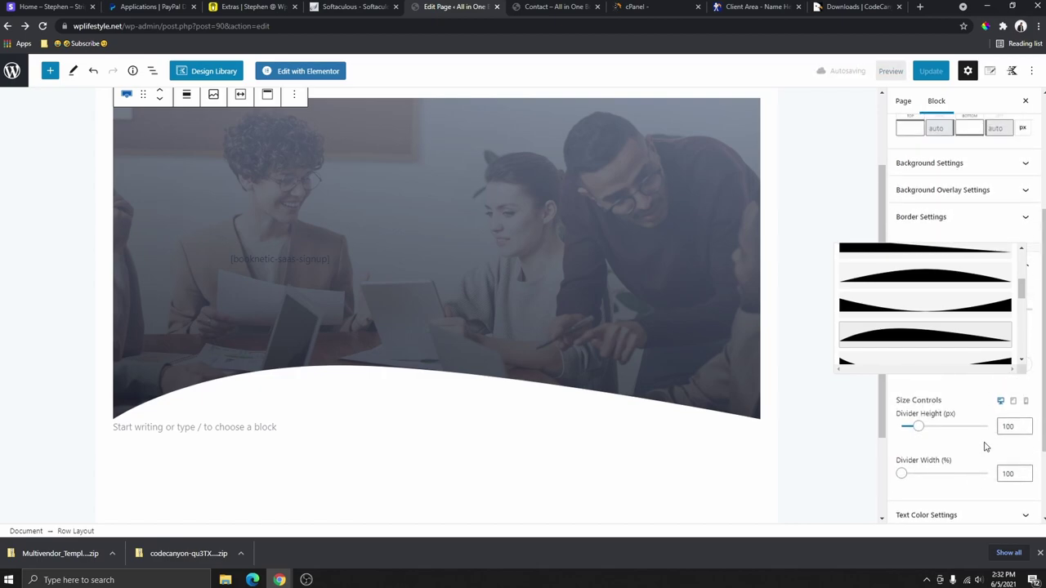
pyautogui.scroll(1, 988, 367)
pyautogui.scroll(-2, 1013, 270)
# Step: Make the curved divider yellow, 34 px high, and update the page
pyautogui.click(1024, 252)
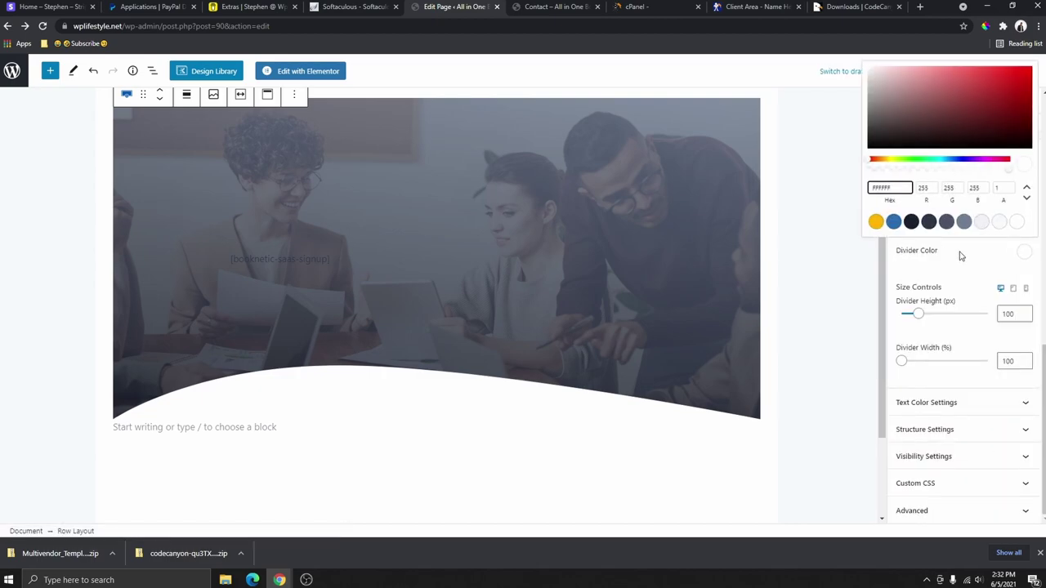
pyautogui.click(894, 222)
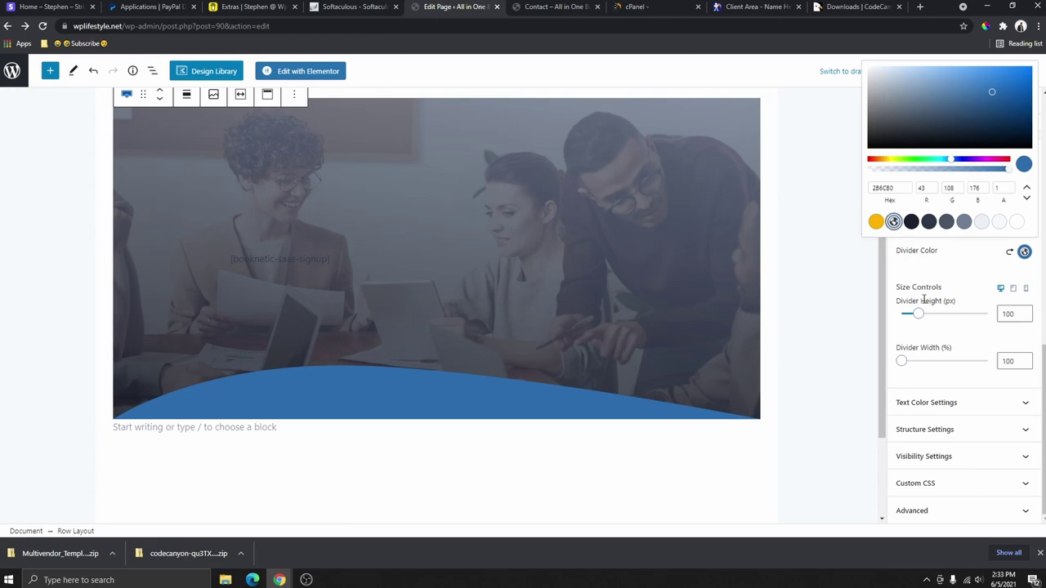
pyautogui.click(963, 224)
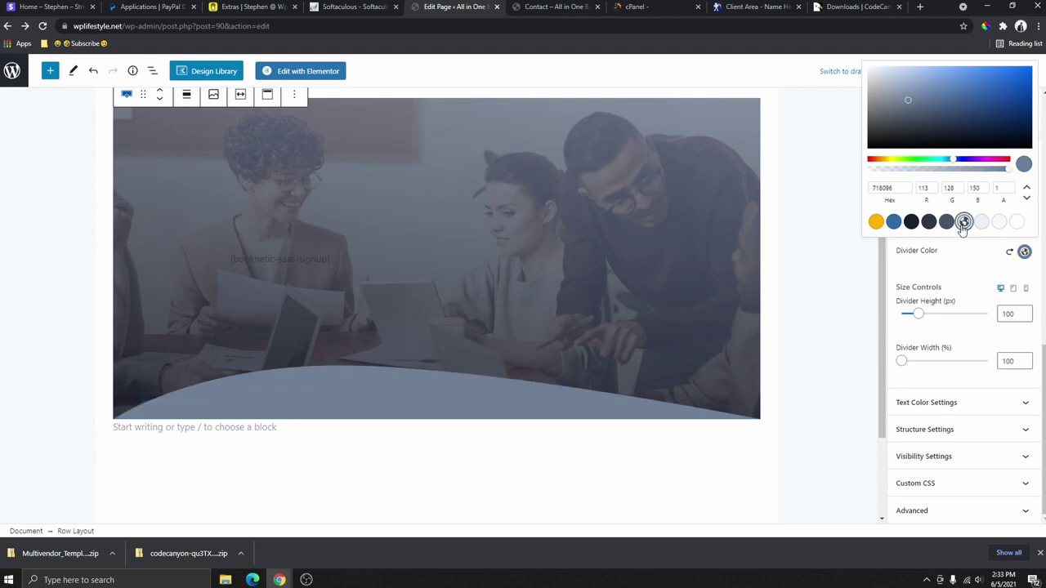
pyautogui.click(875, 221)
pyautogui.moveTo(917, 314); pyautogui.dragTo(907, 318)
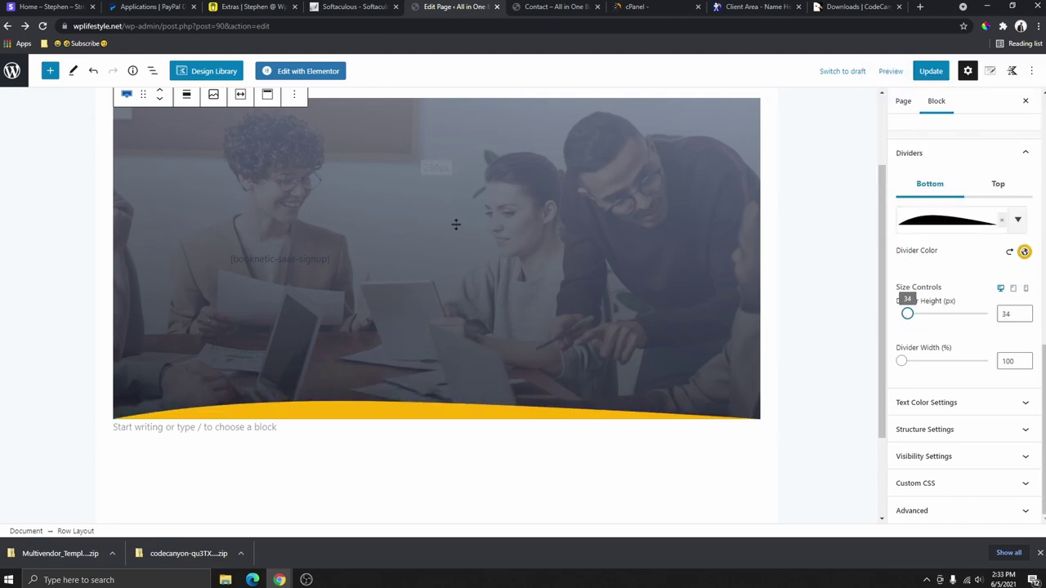
pyautogui.click(924, 71)
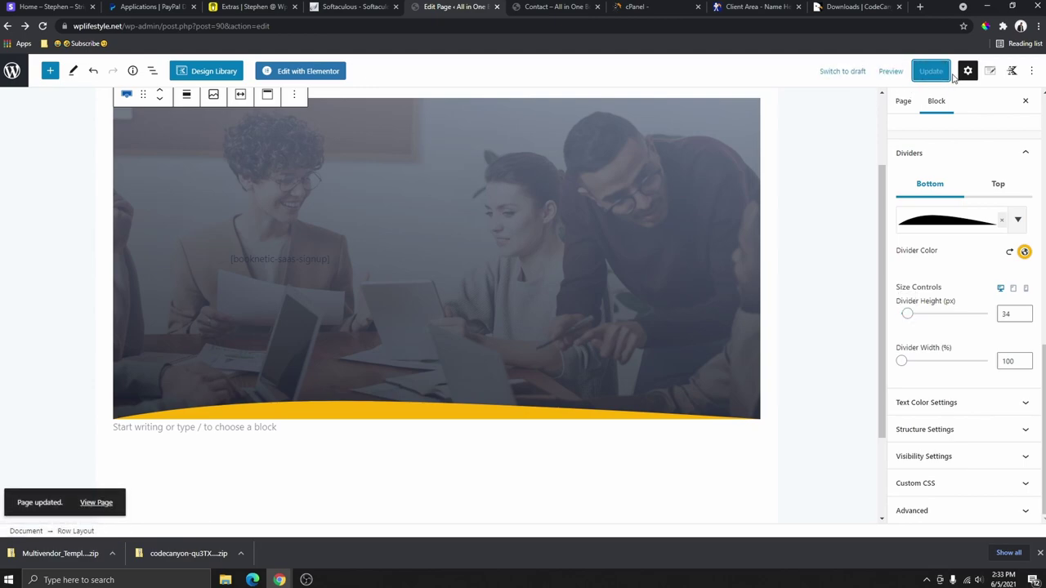
# Step: Open the live Sign Up page in a new tab, then close that tab
pyautogui.rightClick(98, 504)
pyautogui.click(161, 389)
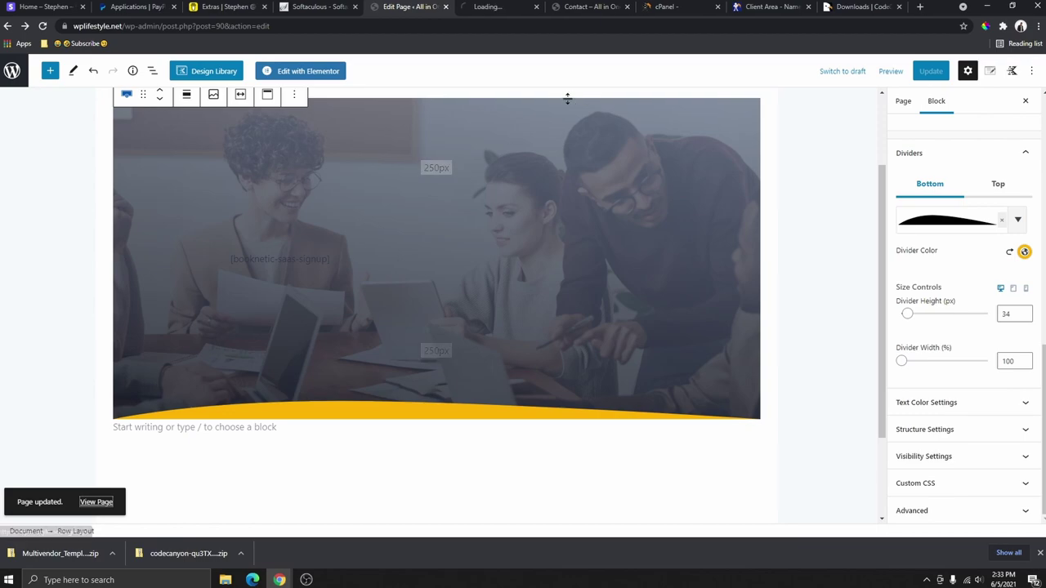
pyautogui.click(494, 7)
pyautogui.click(269, 84)
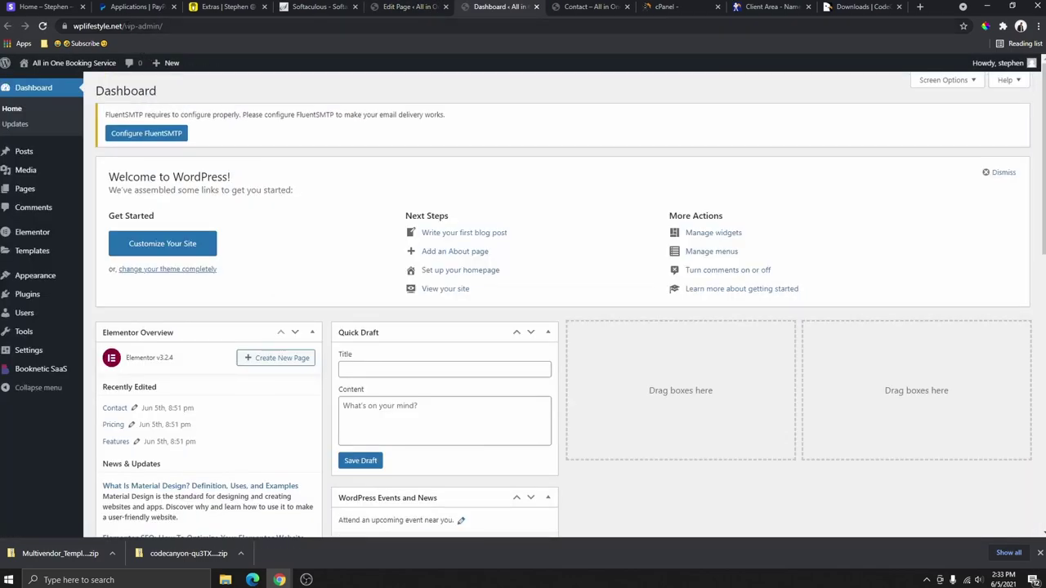
pyautogui.hotkey('ctrl', 'w')
# Step: Copy the Sign Up page's public link and open a new Chrome incognito window
pyautogui.moveTo(904, 370); pyautogui.dragTo(997, 372)
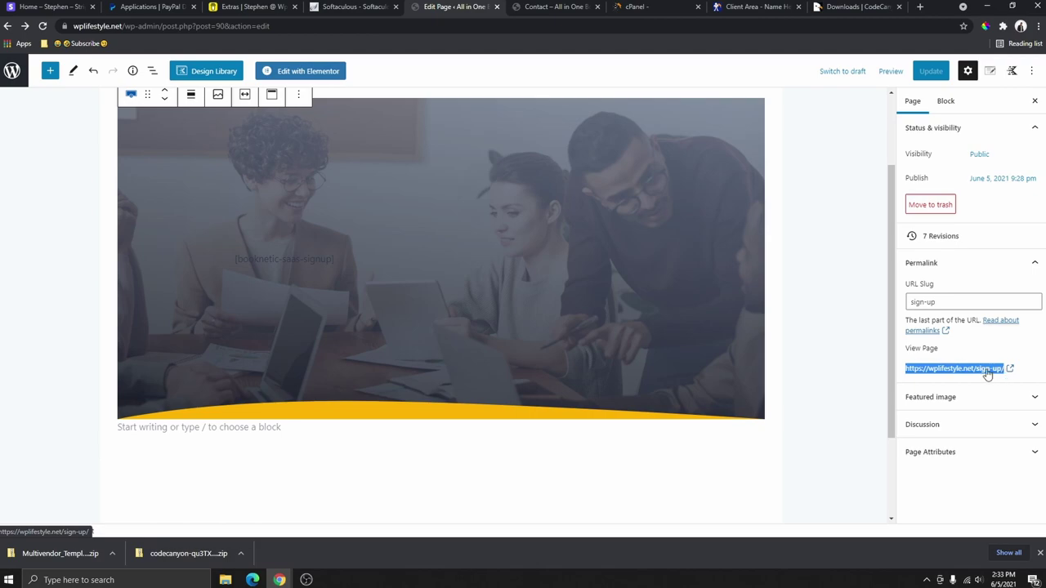
pyautogui.click(1031, 71)
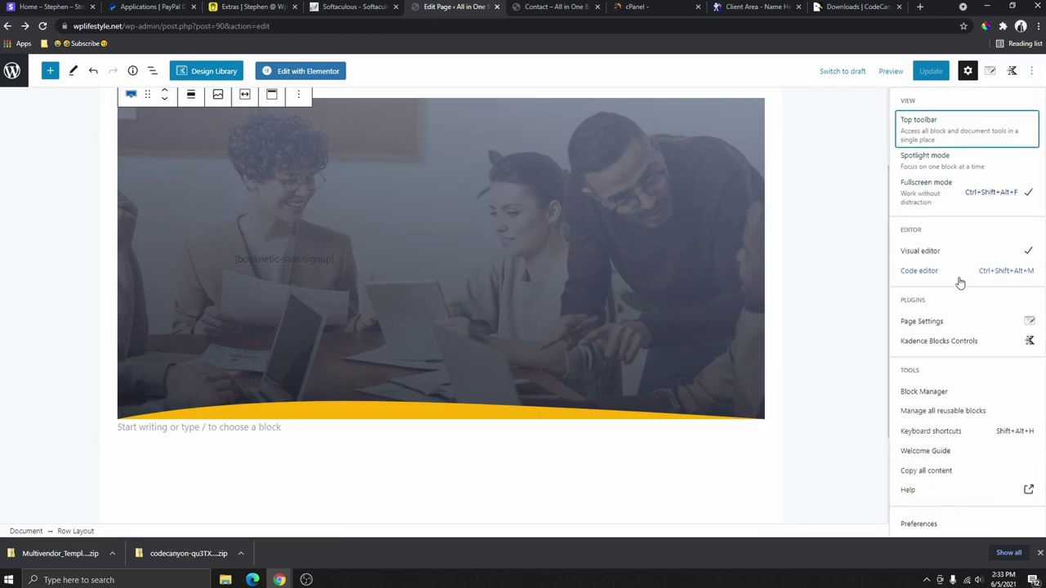
pyautogui.click(1038, 25)
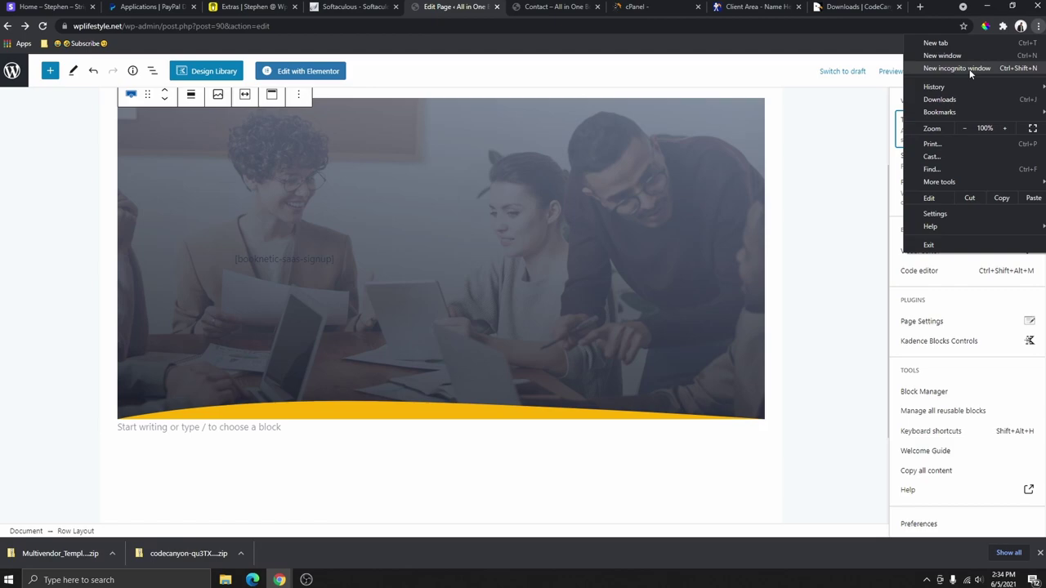
pyautogui.click(969, 71)
# Step: Load the copied Sign Up page address, trimmed of stray text, in the incognito window
pyautogui.rightClick(175, 25)
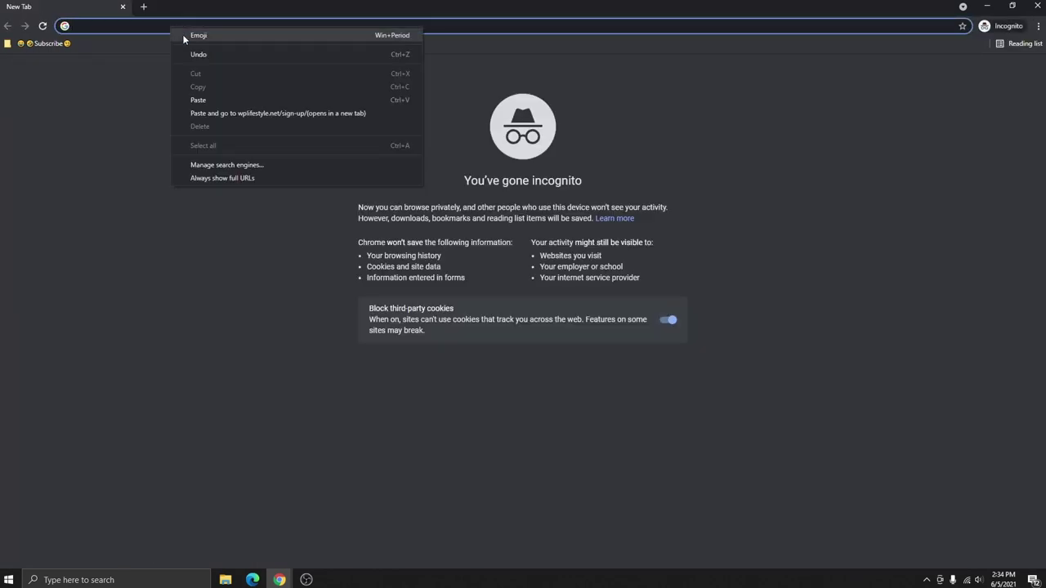
pyautogui.click(219, 99)
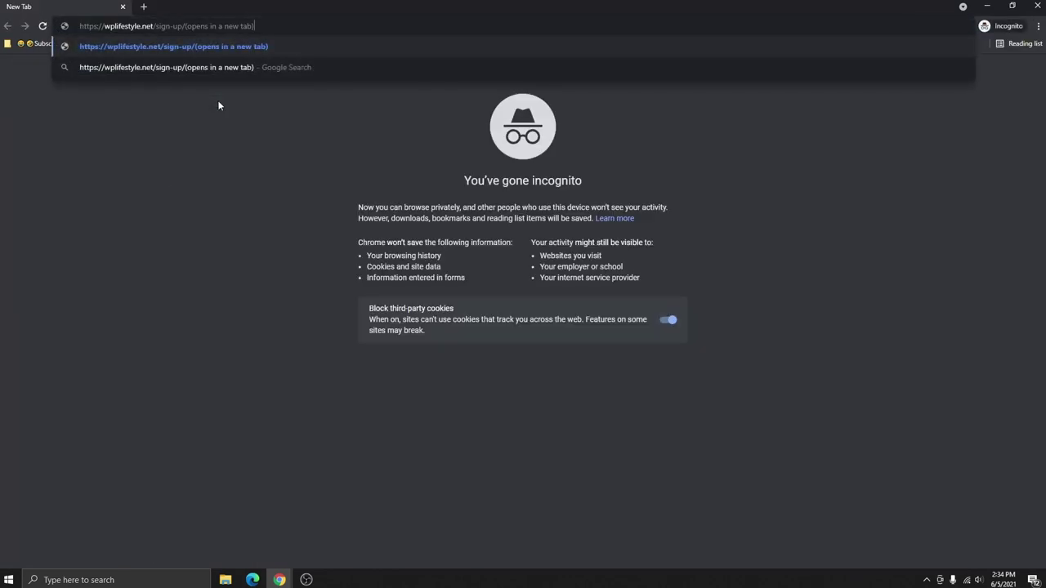
pyautogui.moveTo(257, 27); pyautogui.dragTo(188, 26)
pyautogui.press('BackSpace')
pyautogui.press('Return')
# Step: Scroll through the live signup form and yellow wave, then close the incognito window
pyautogui.scroll(-3, 589, 290)
pyautogui.scroll(3, 579, 278)
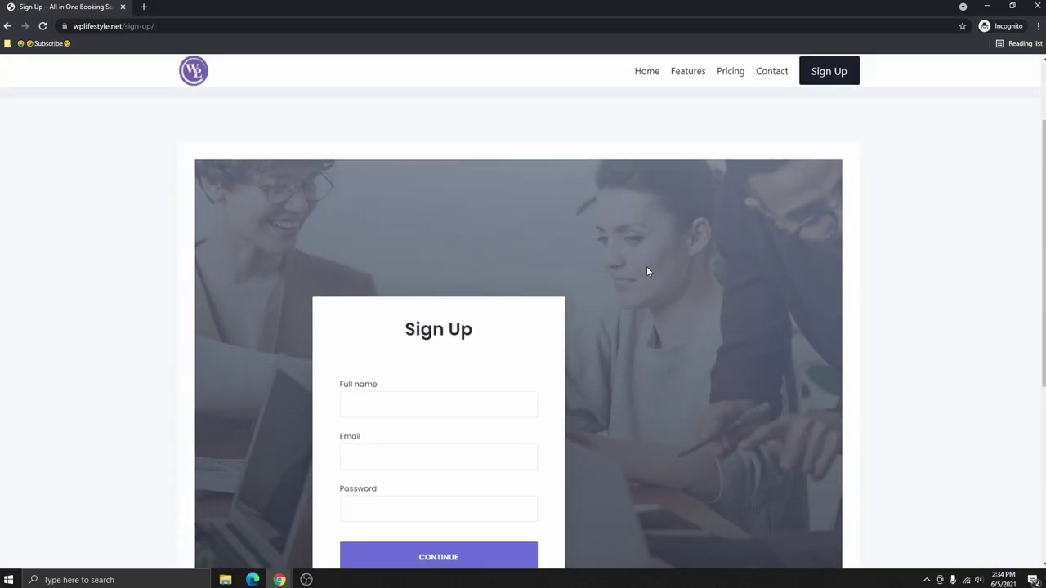
pyautogui.scroll(2, 646, 270)
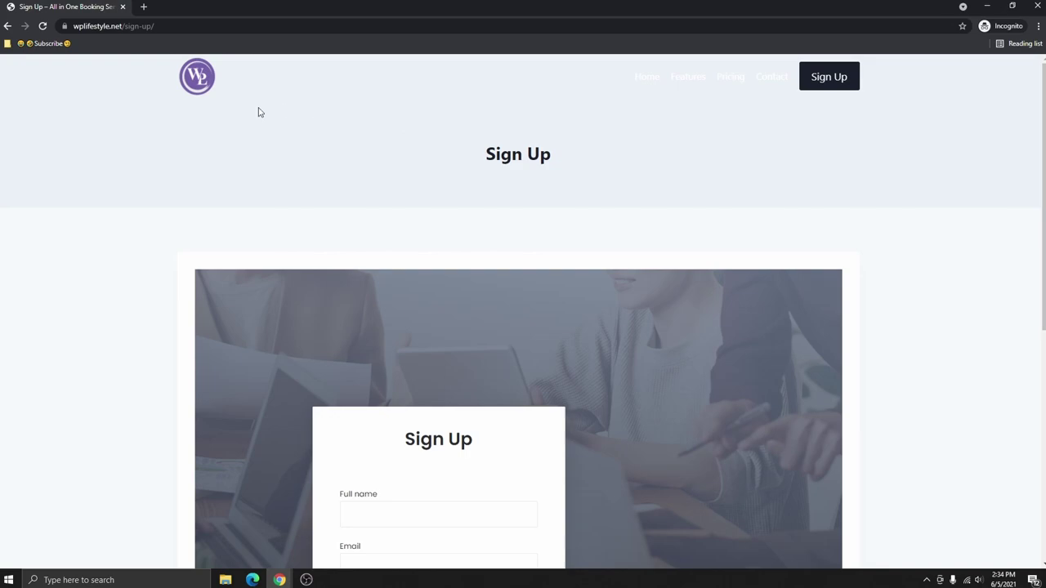
pyautogui.scroll(-5, 400, 451)
pyautogui.scroll(1, 318, 319)
pyautogui.scroll(-1, 695, 346)
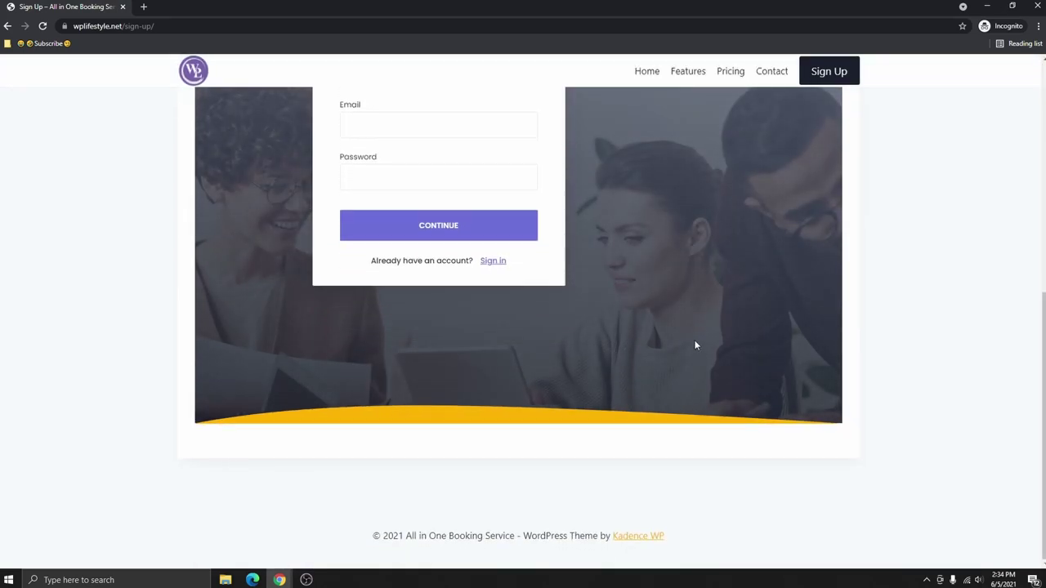
pyautogui.scroll(3, 579, 438)
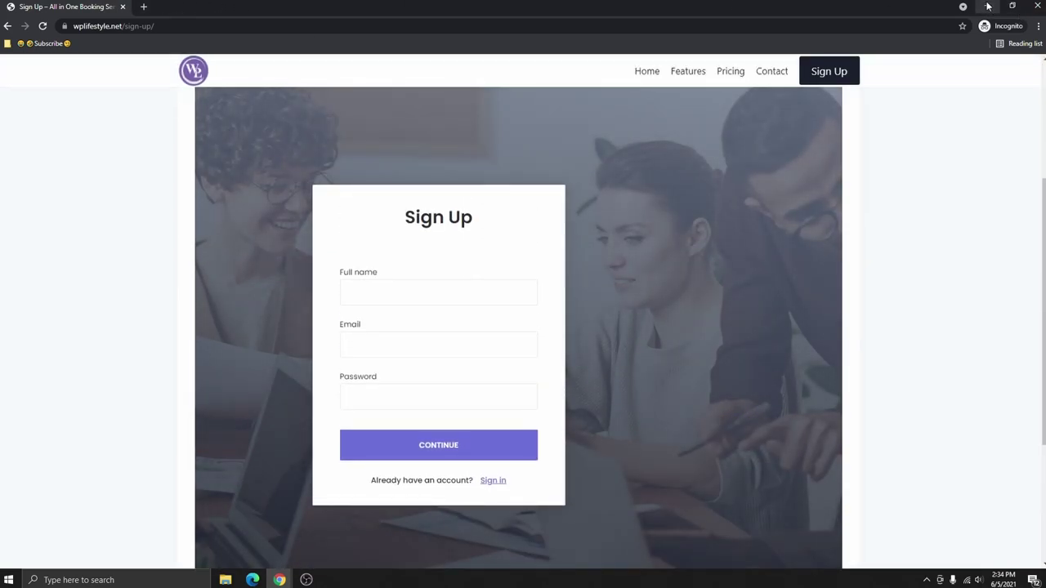
pyautogui.click(1036, 7)
pyautogui.scroll(2, 868, 248)
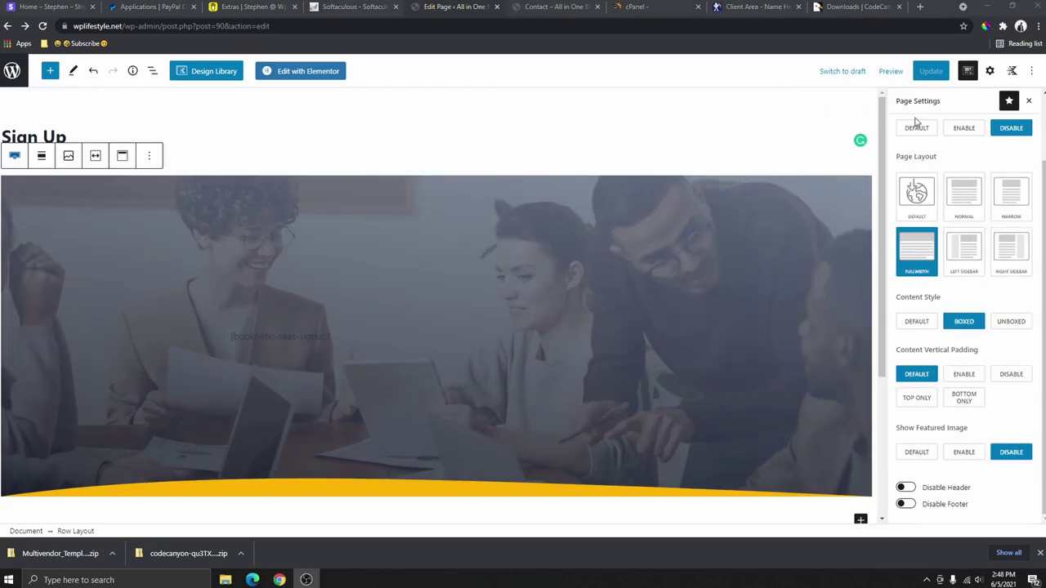
# Step: In the Kadence page layout settings, switch the Sign Up page's Content Style to Unboxed
pyautogui.scroll(2, 948, 176)
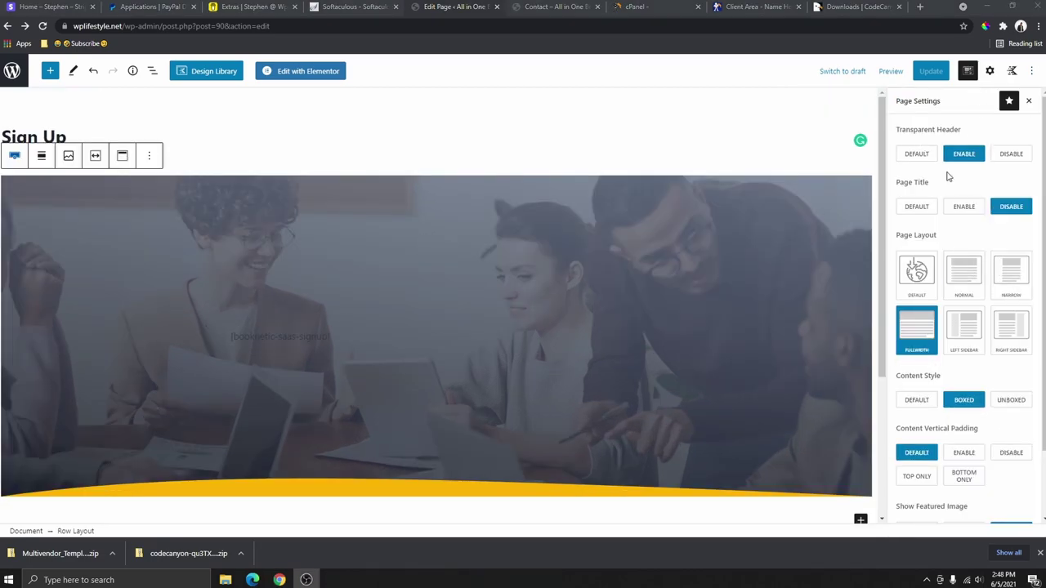
pyautogui.click(989, 71)
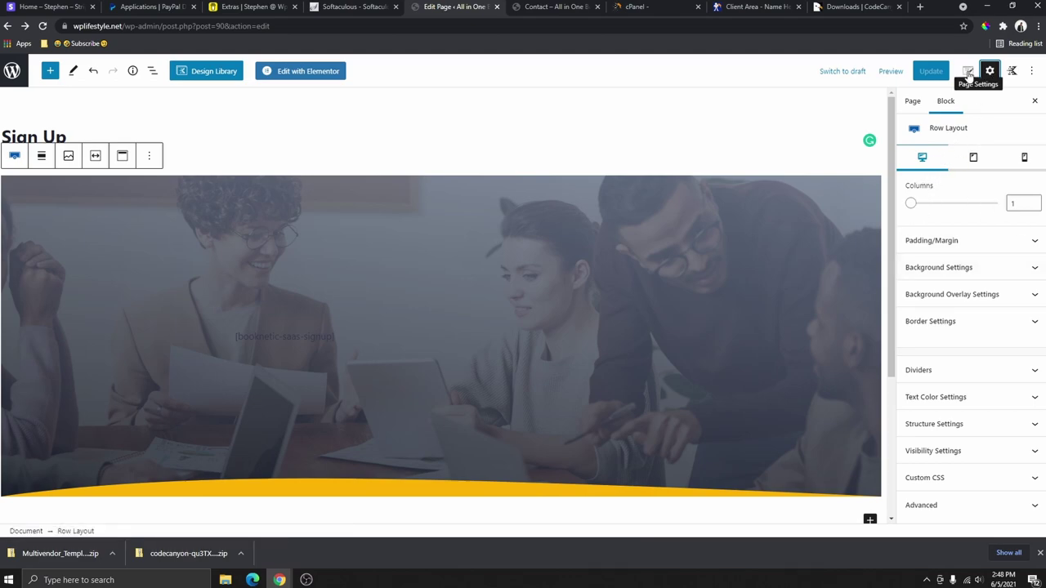
pyautogui.click(969, 72)
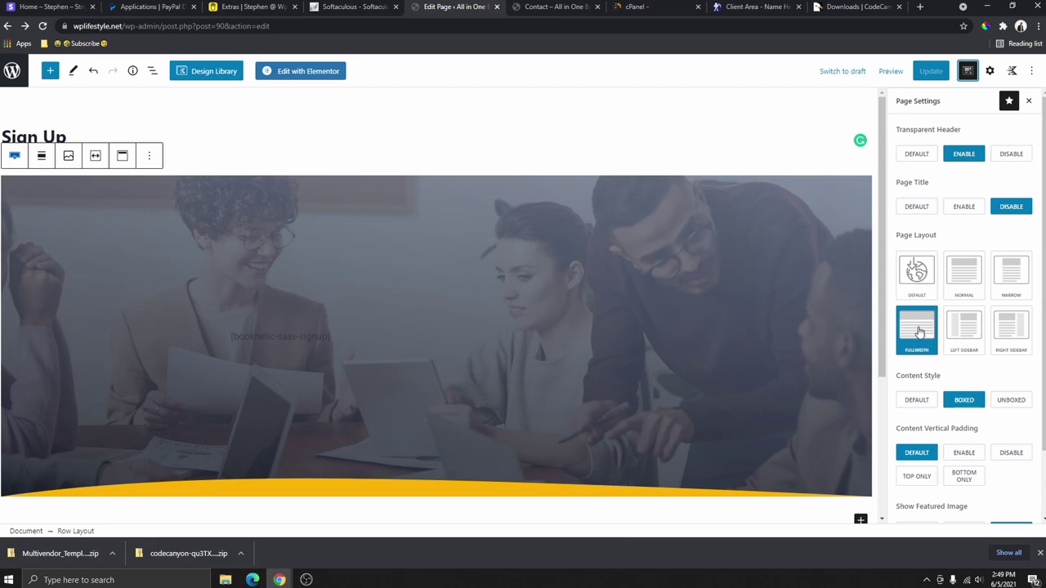
pyautogui.scroll(-1, 920, 322)
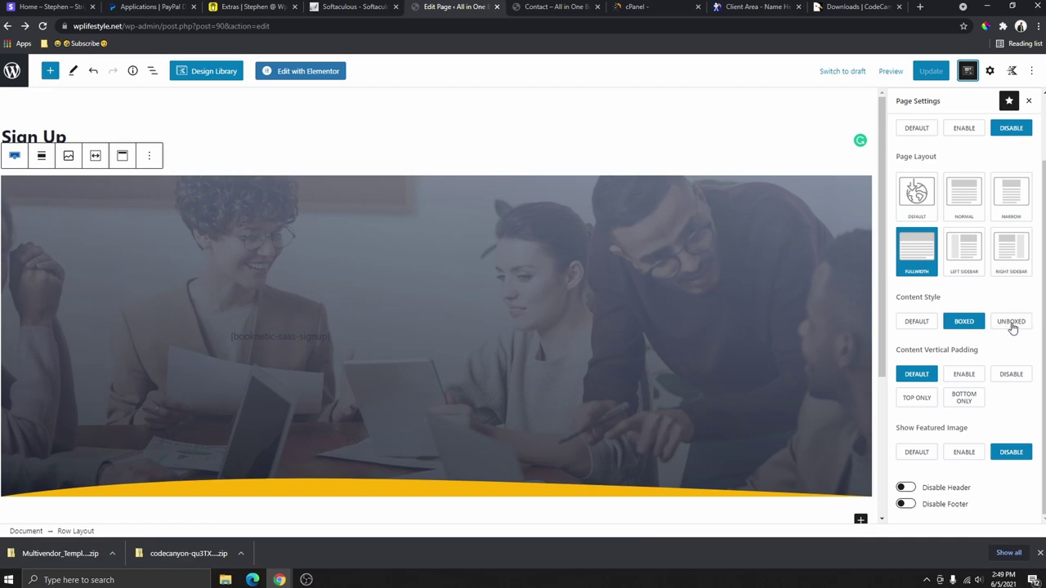
pyautogui.click(1012, 325)
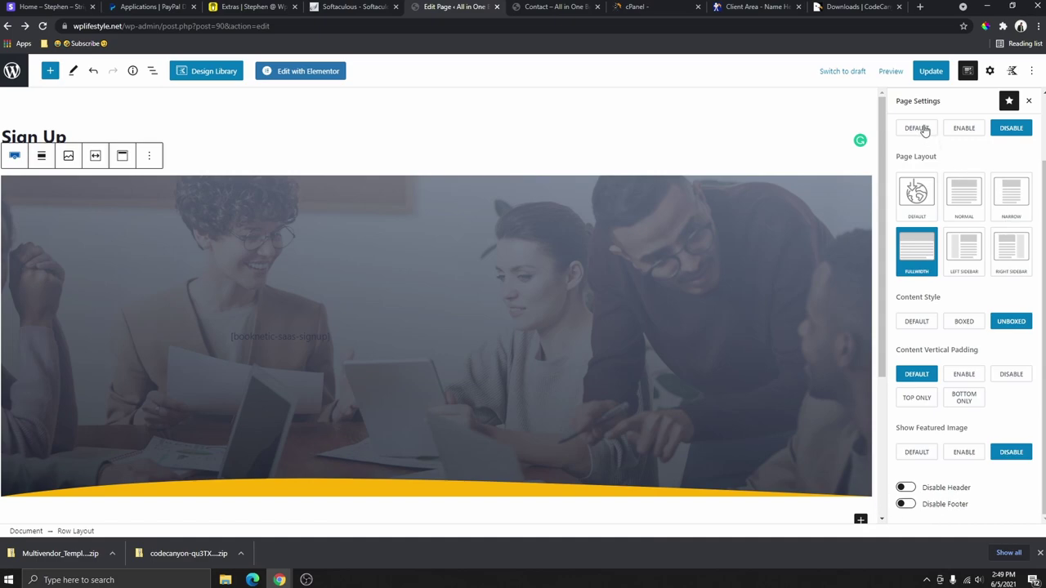
# Step: Save the Sign Up page layout and review the reloaded live page
pyautogui.click(928, 72)
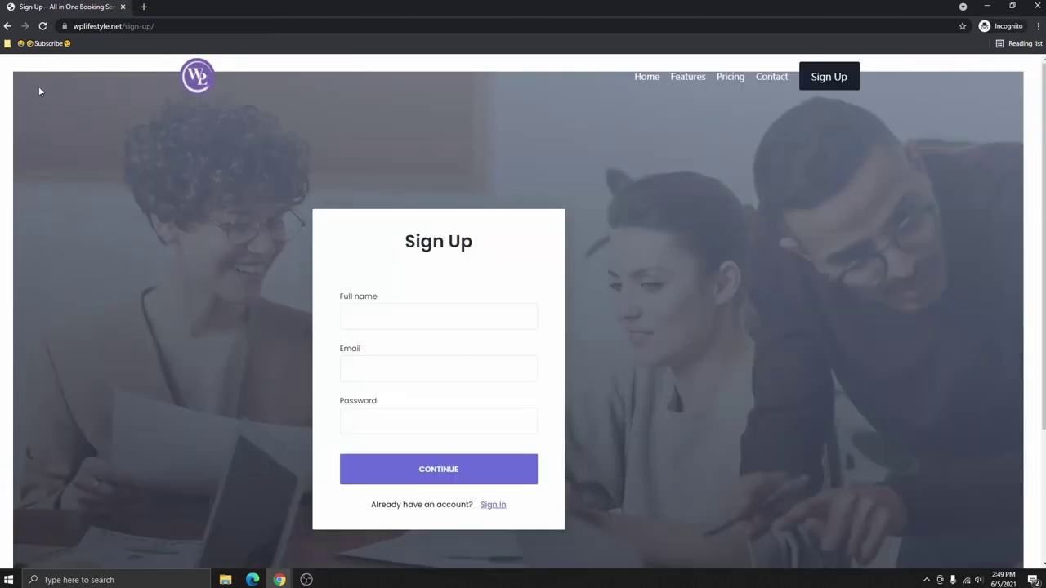
pyautogui.click(44, 26)
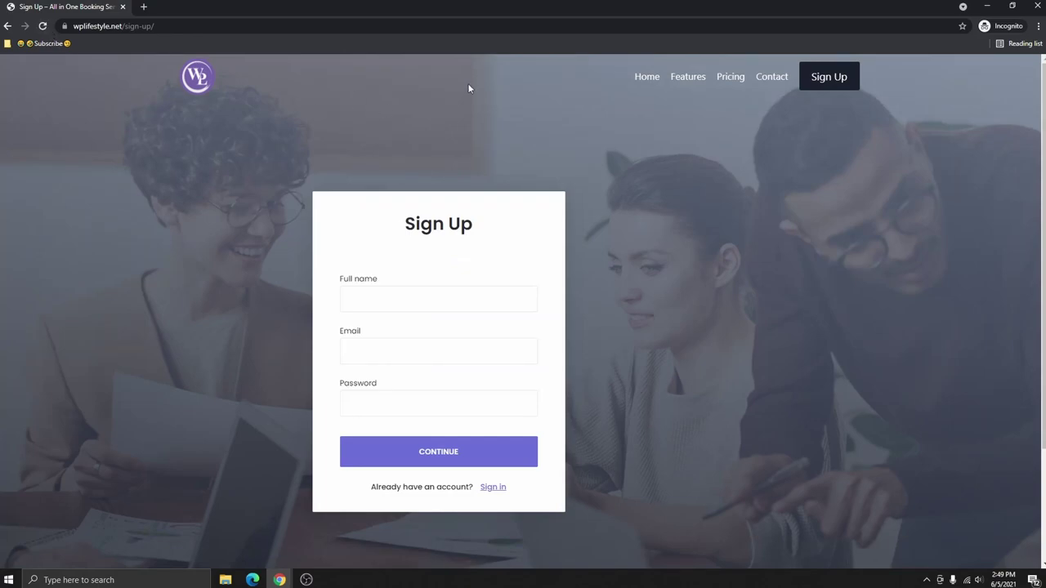
pyautogui.scroll(-3, 798, 318)
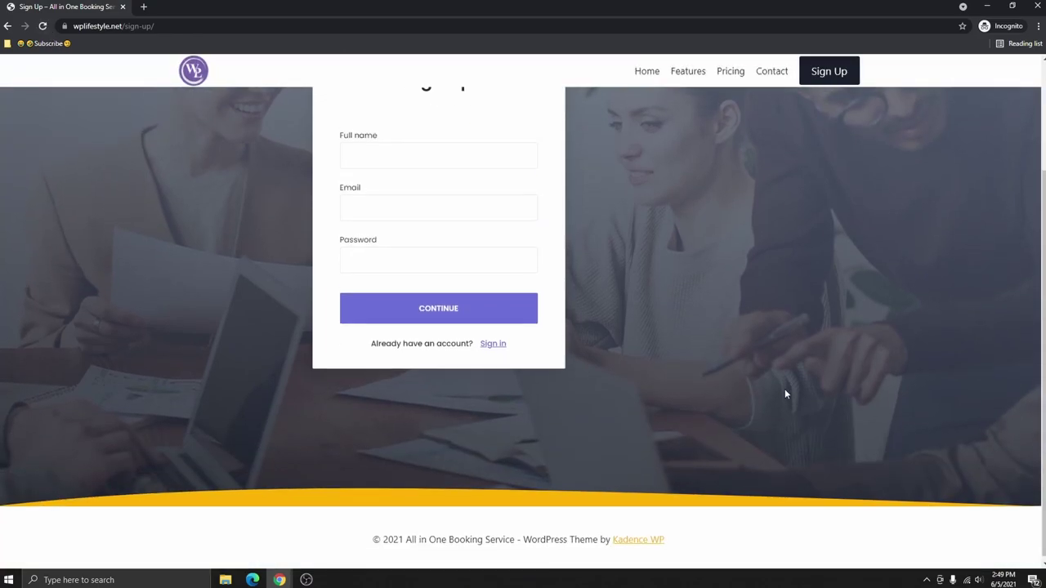
pyautogui.scroll(3, 785, 389)
pyautogui.scroll(-3, 773, 281)
pyautogui.scroll(3, 773, 280)
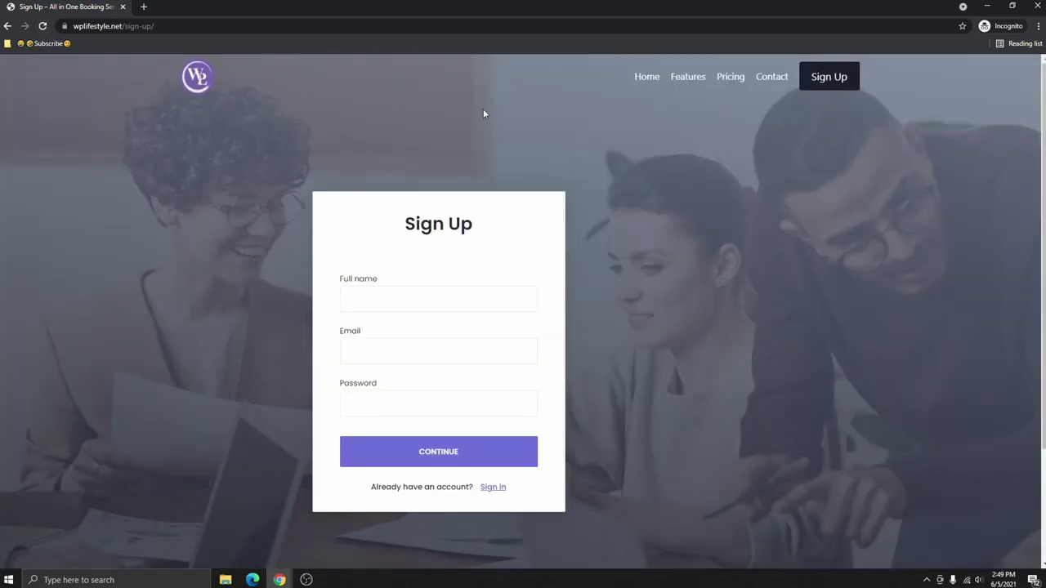
pyautogui.scroll(-3, 716, 225)
pyautogui.scroll(3, 724, 227)
pyautogui.scroll(-3, 864, 373)
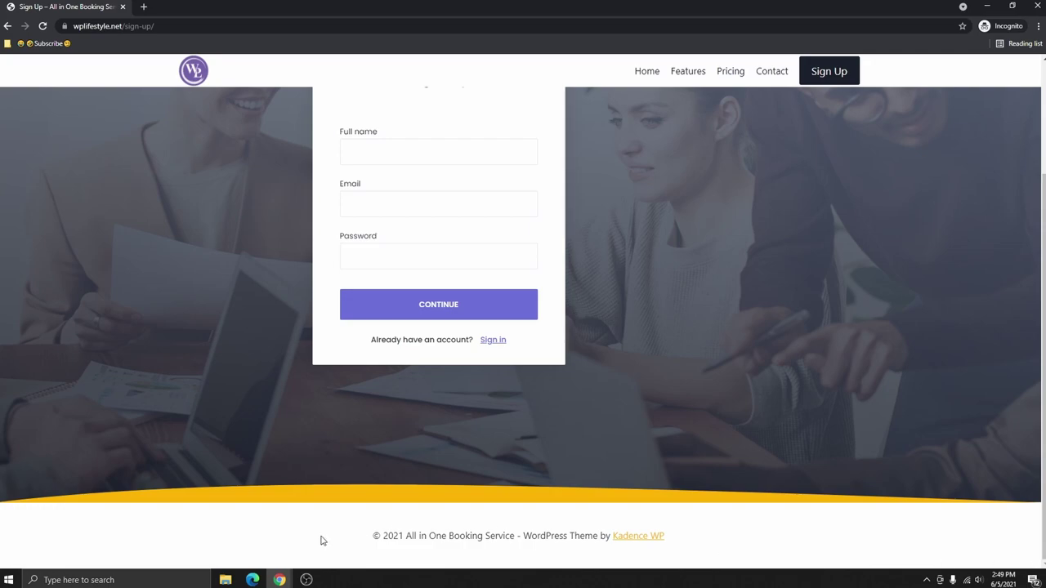
pyautogui.scroll(3, 585, 484)
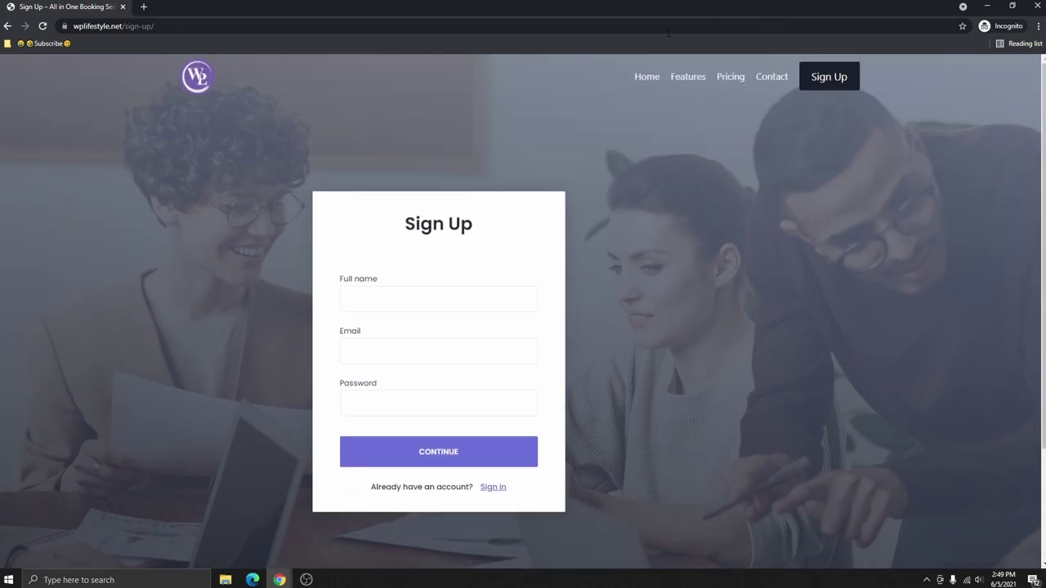
# Step: Turn on Disable Footer, update Sign Up, confirm on the live page, and return to Pages
pyautogui.click(986, 6)
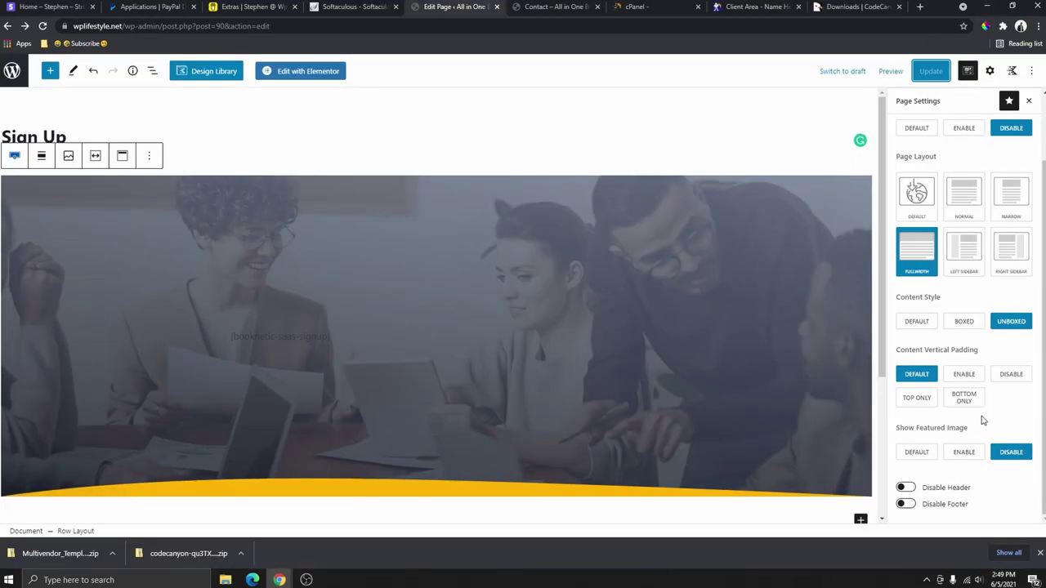
pyautogui.click(909, 504)
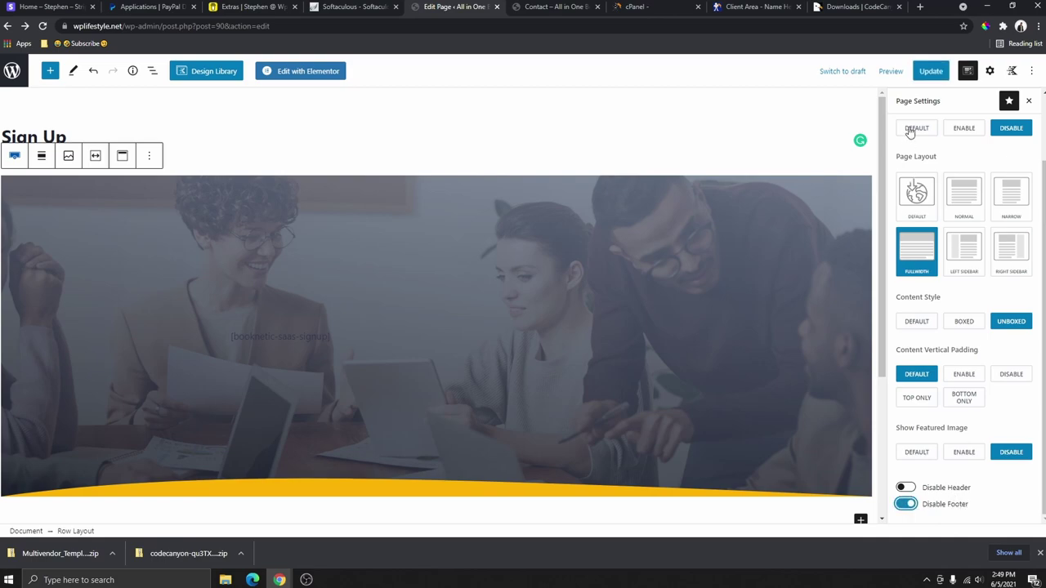
pyautogui.click(930, 71)
pyautogui.moveTo(279, 579)
pyautogui.click(401, 532)
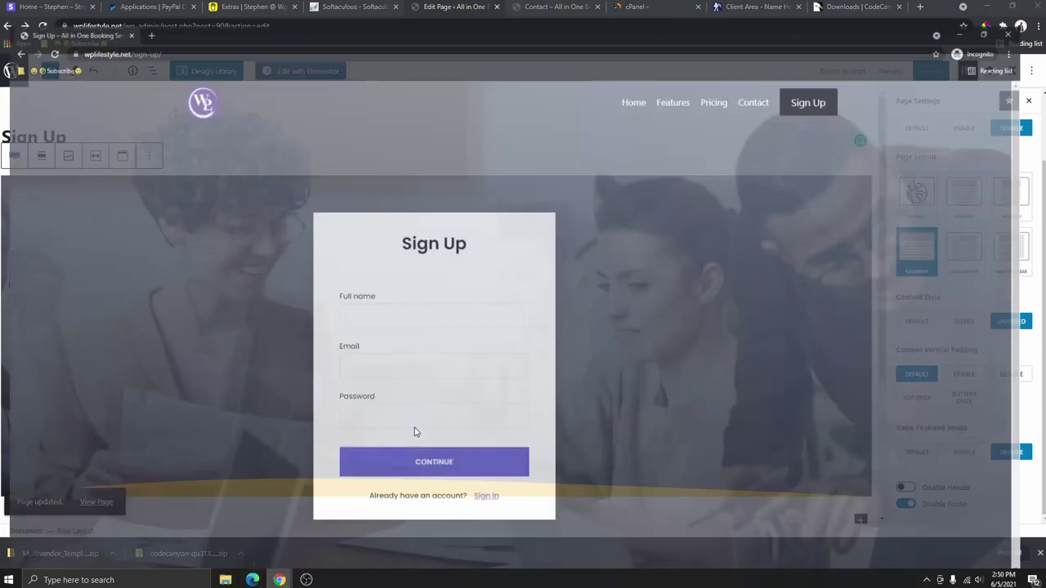
pyautogui.click(43, 25)
pyautogui.scroll(-1, 739, 544)
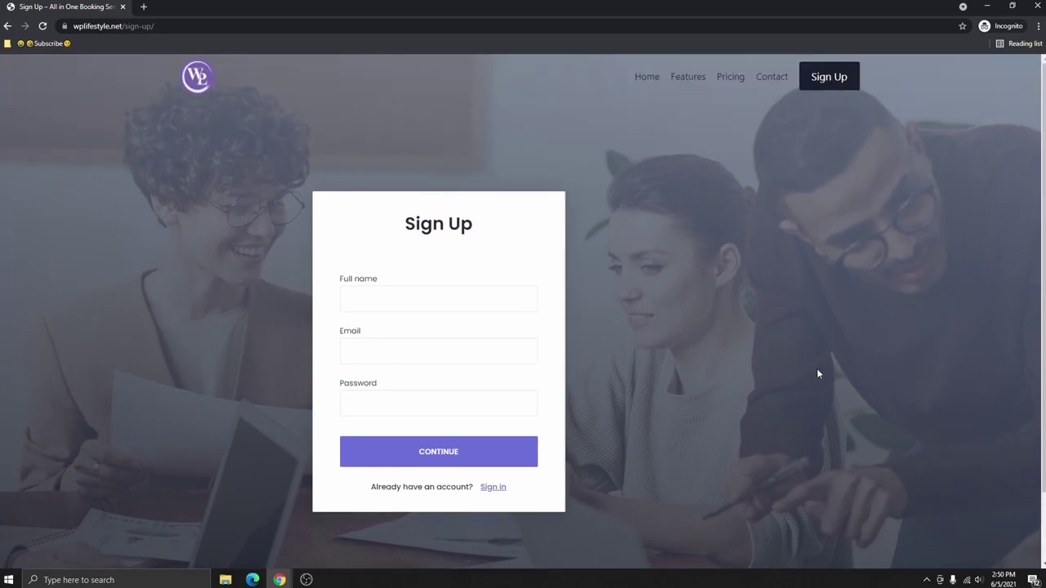
pyautogui.hotkey('alt', 'Tab')
pyautogui.scroll(1, 264, 139)
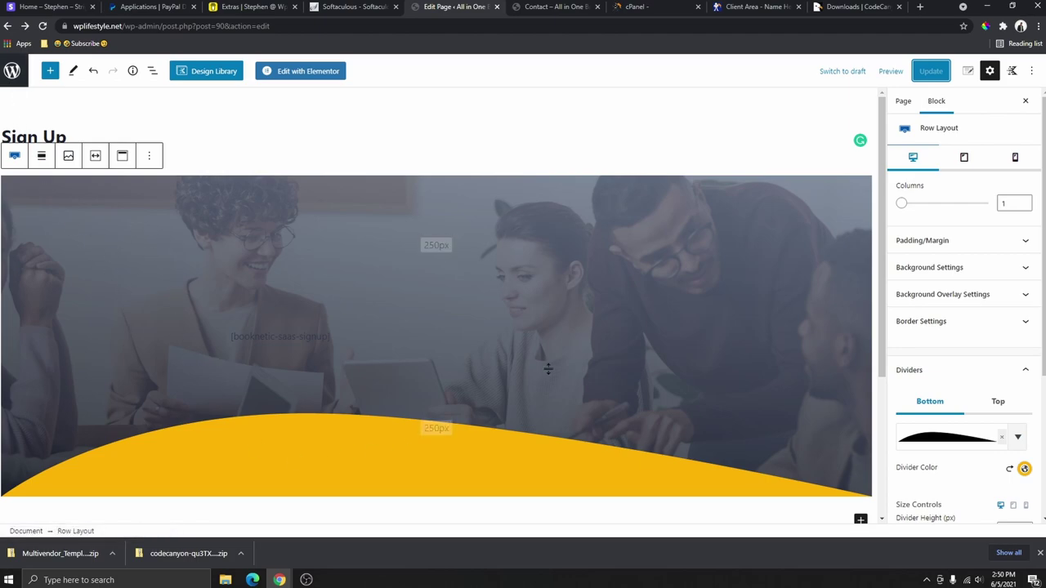
pyautogui.click(13, 75)
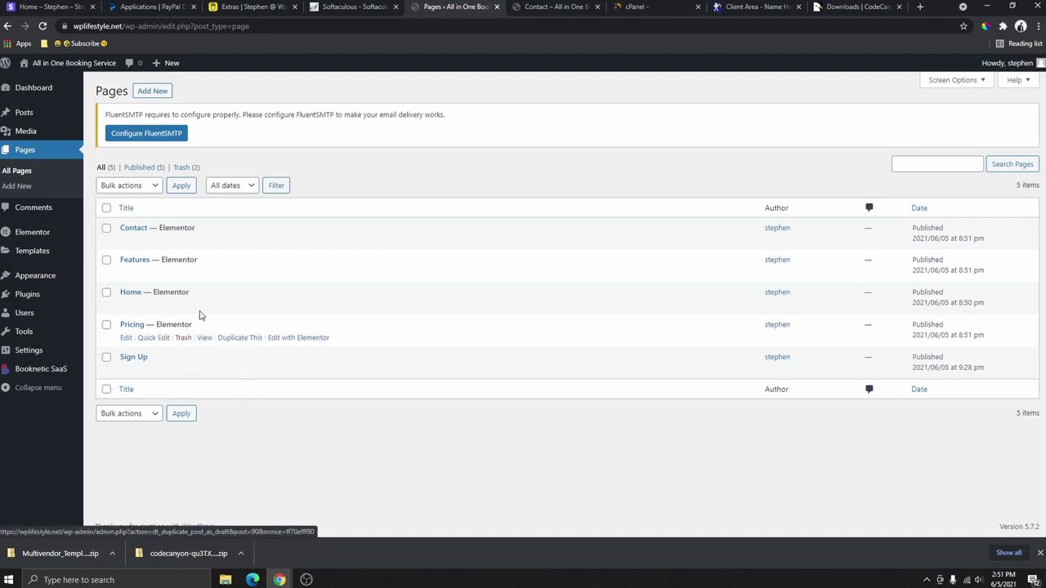
# Step: Duplicate the Sign Up page as a draft and open the copy for editing
pyautogui.click(33, 294)
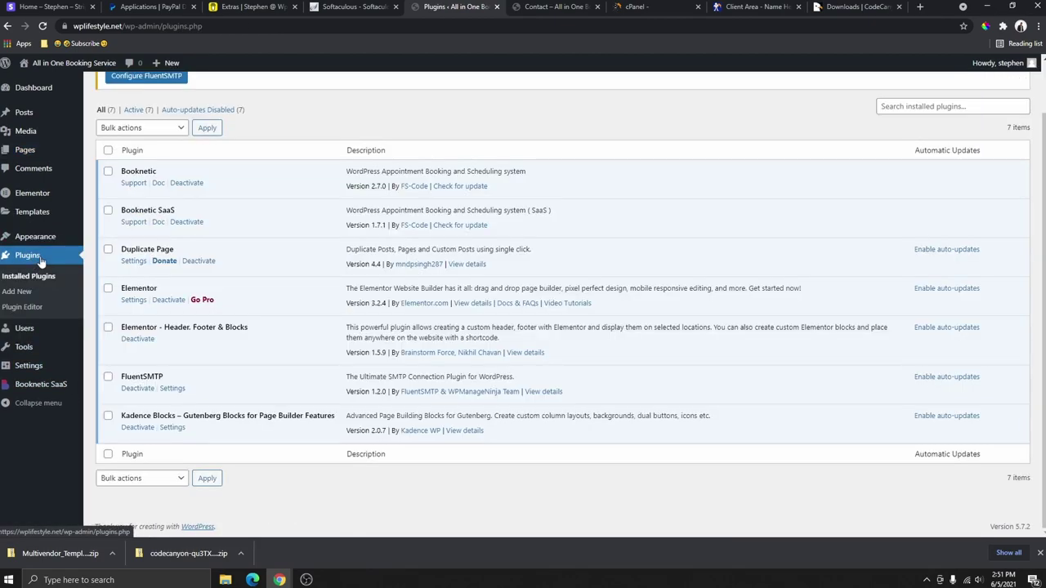
pyautogui.moveTo(28, 155)
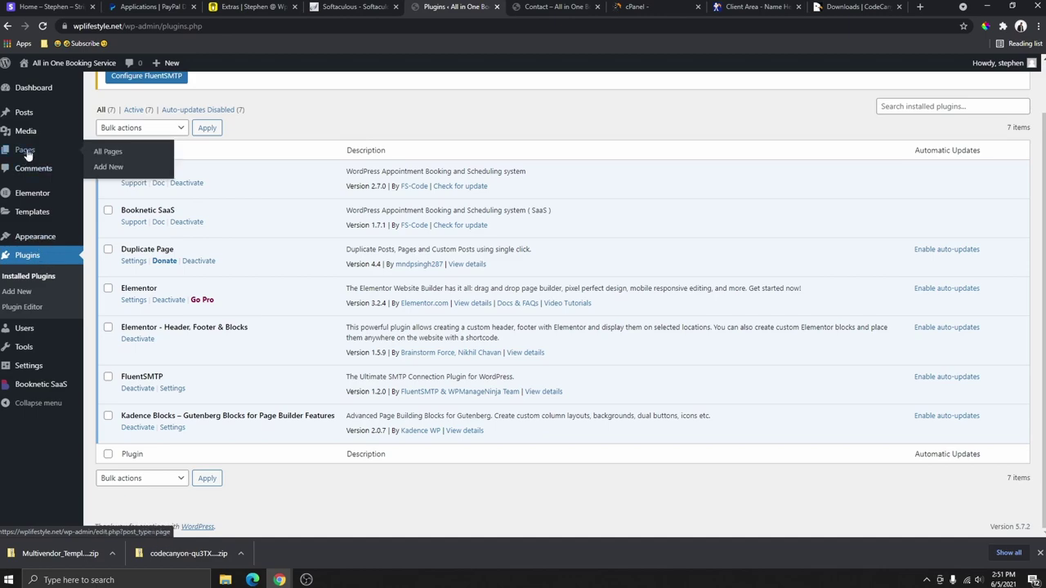
pyautogui.click(109, 152)
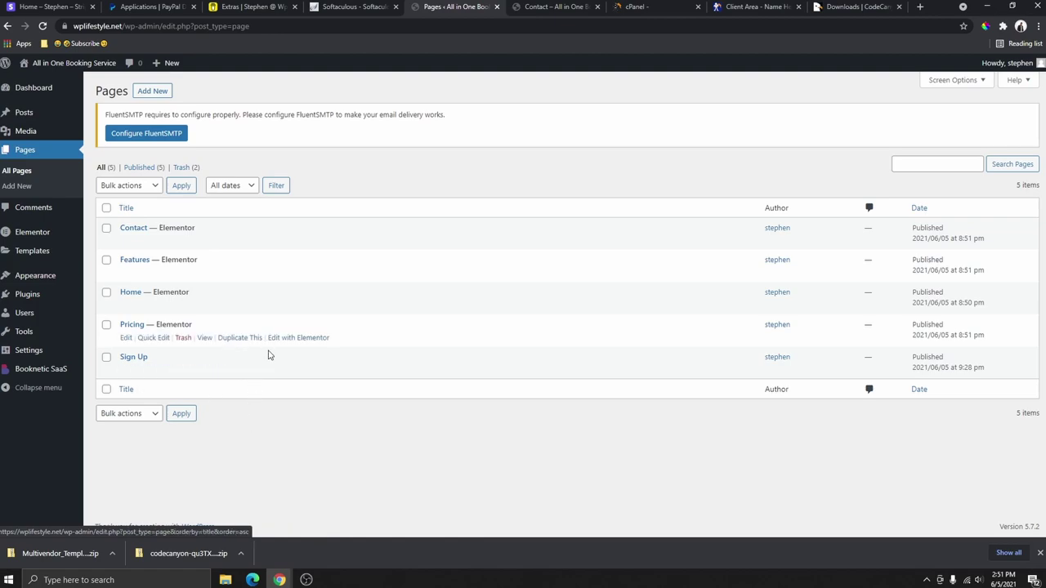
pyautogui.moveTo(256, 380)
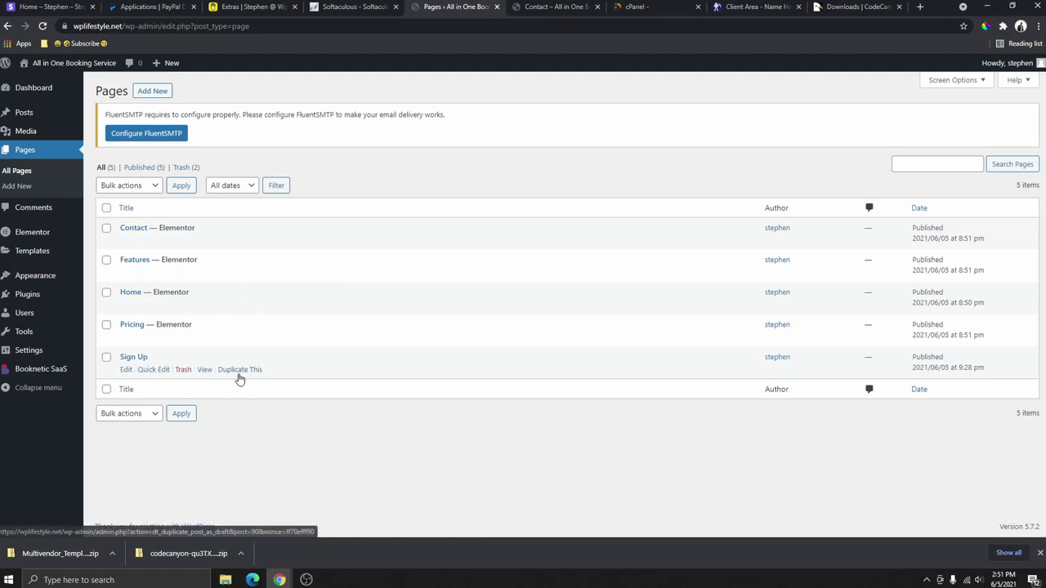
pyautogui.click(238, 370)
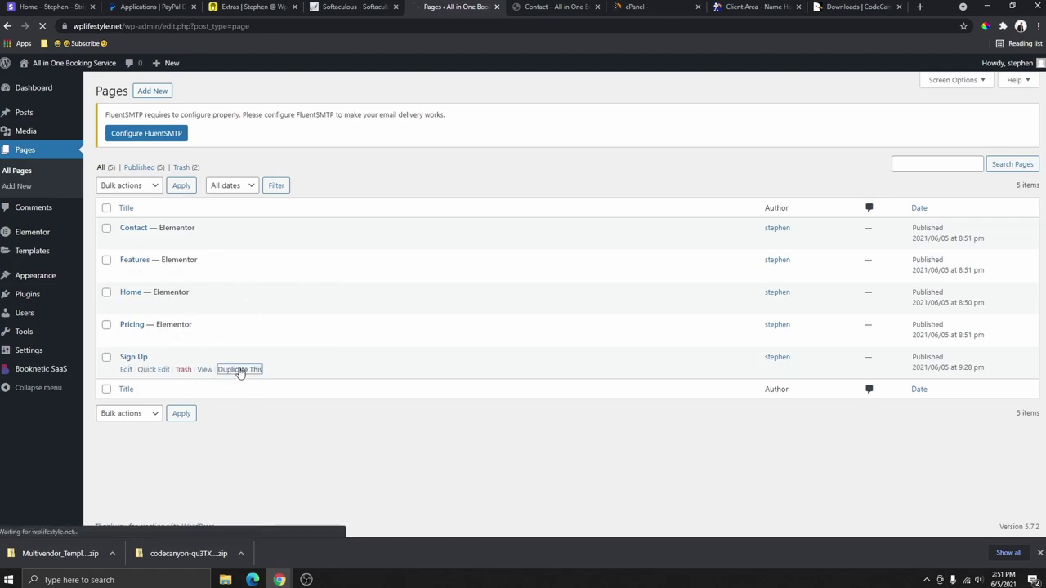
pyautogui.moveTo(144, 398)
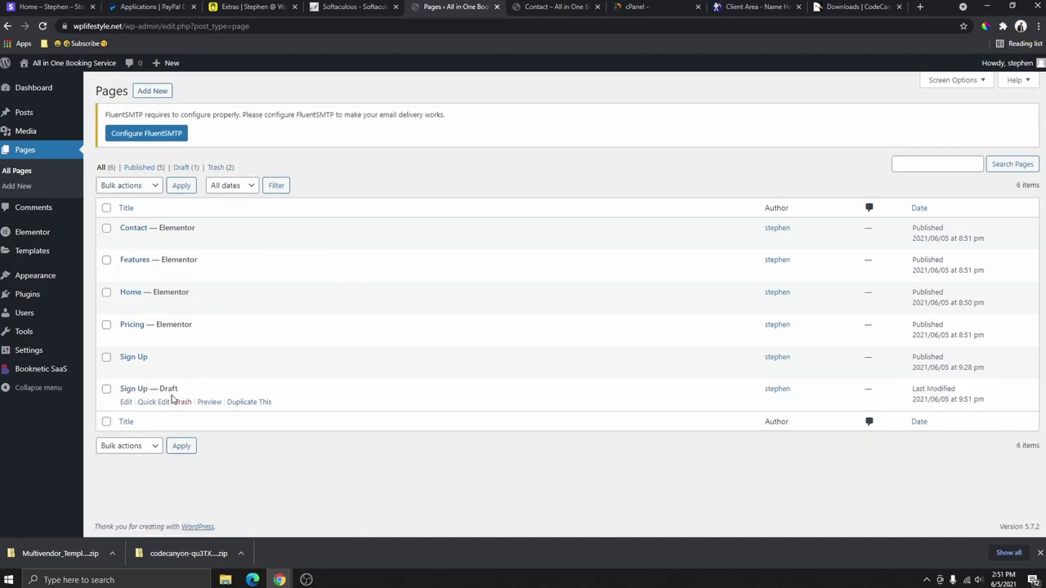
pyautogui.click(126, 402)
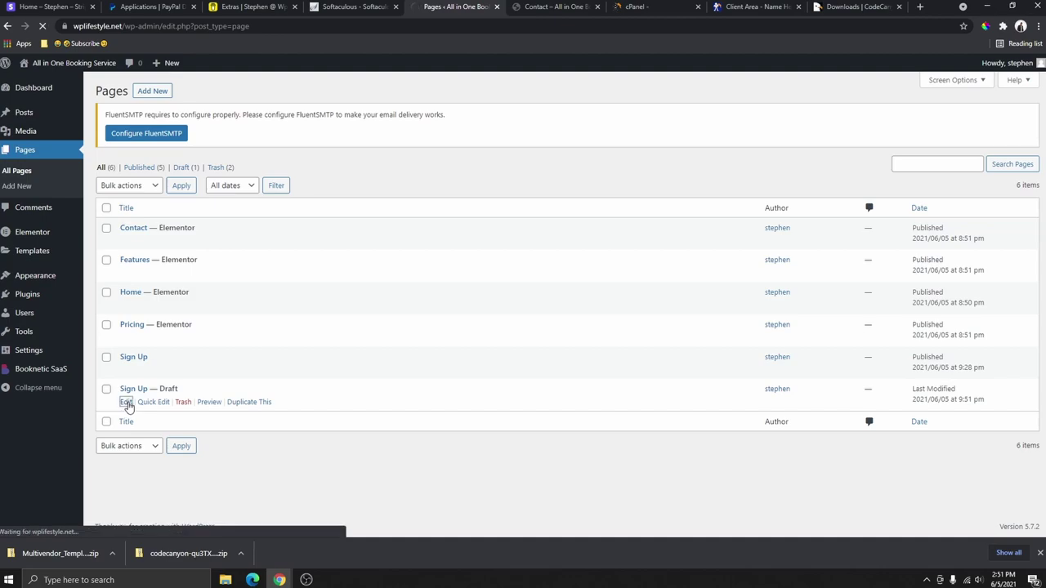
# Step: Replace the copy's sign-up form block with the Booknetic Sign In form block
pyautogui.click(71, 140)
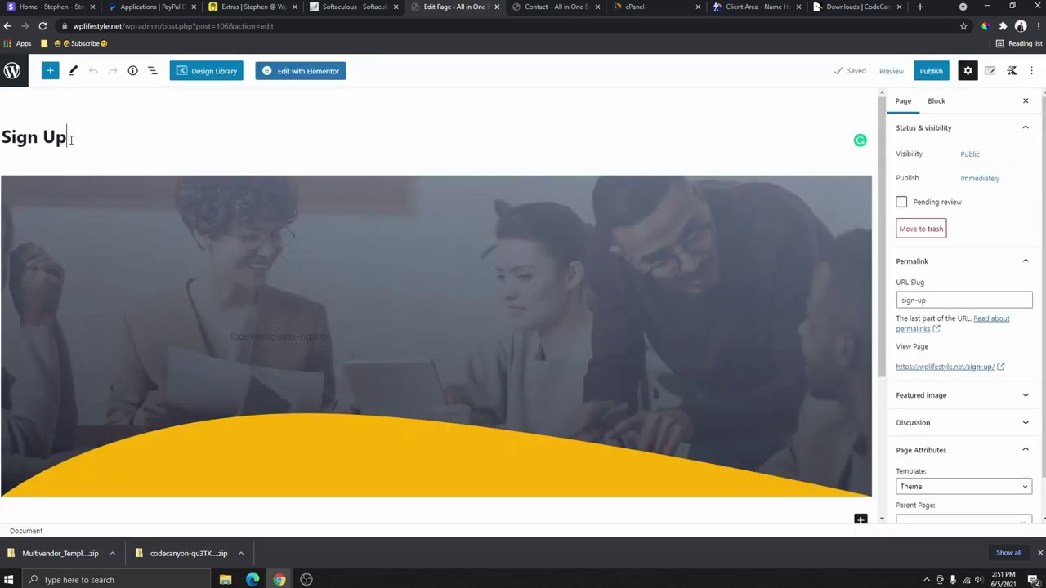
pyautogui.scroll(-2, 338, 242)
pyautogui.click(311, 244)
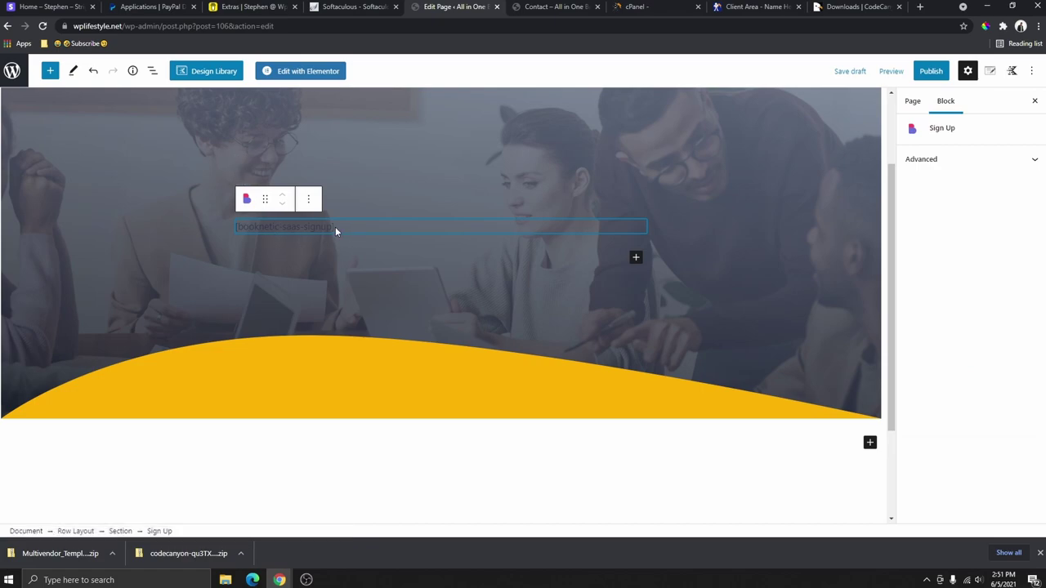
pyautogui.click(308, 198)
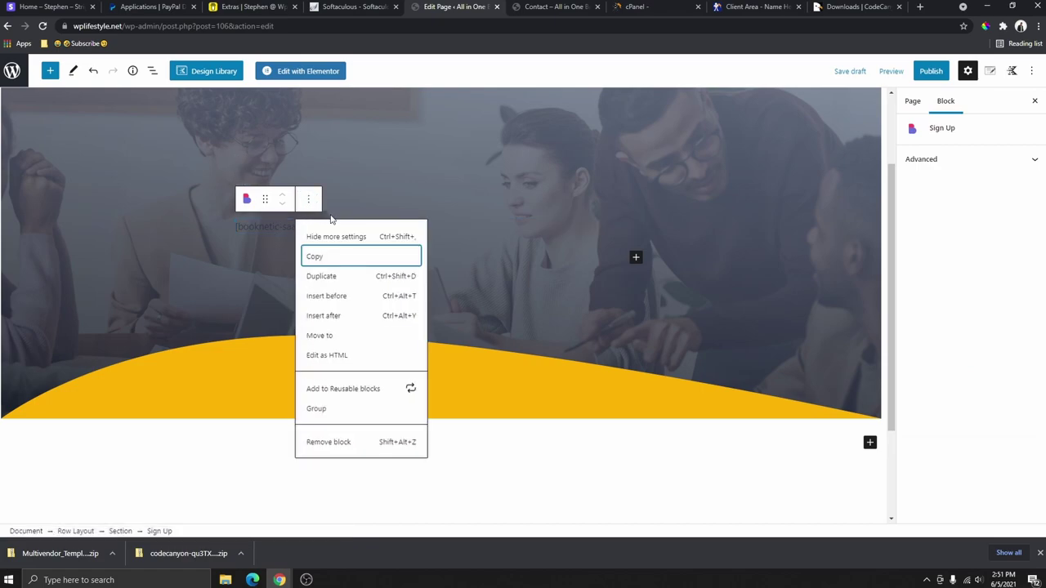
pyautogui.click(362, 442)
pyautogui.click(368, 217)
pyautogui.scroll(1, 424, 213)
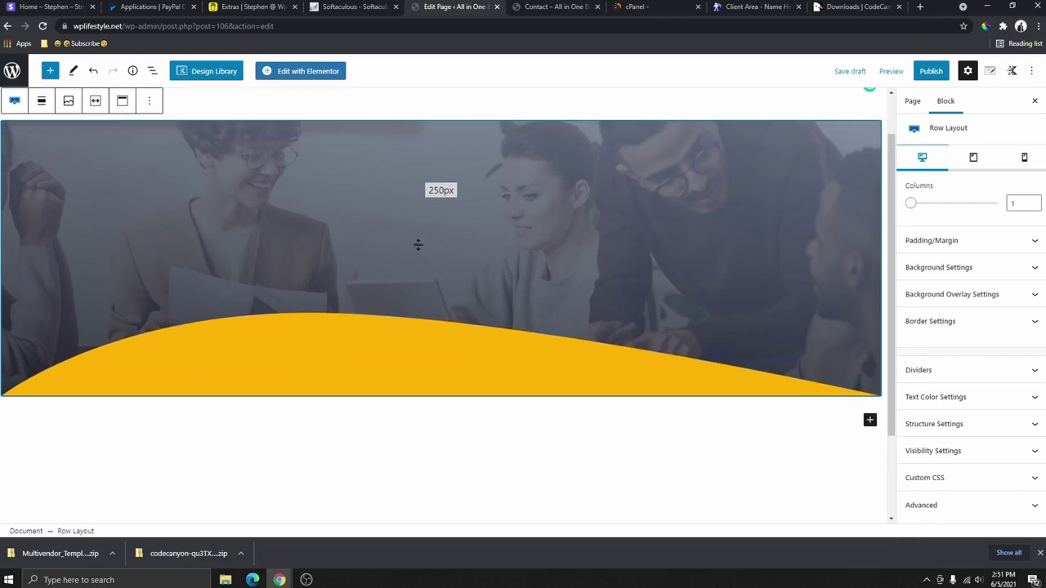
pyautogui.click(446, 276)
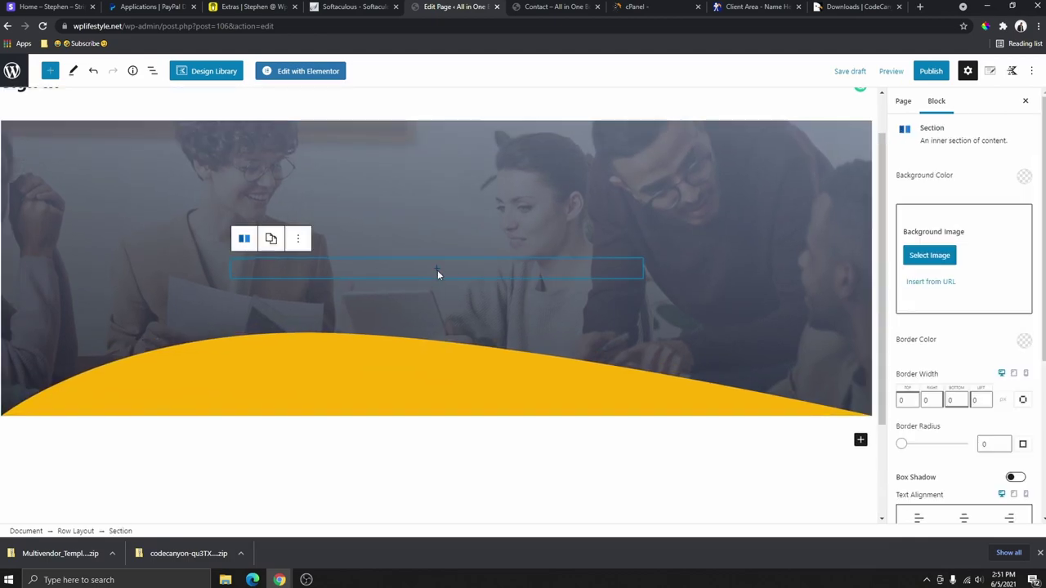
pyautogui.click(437, 269)
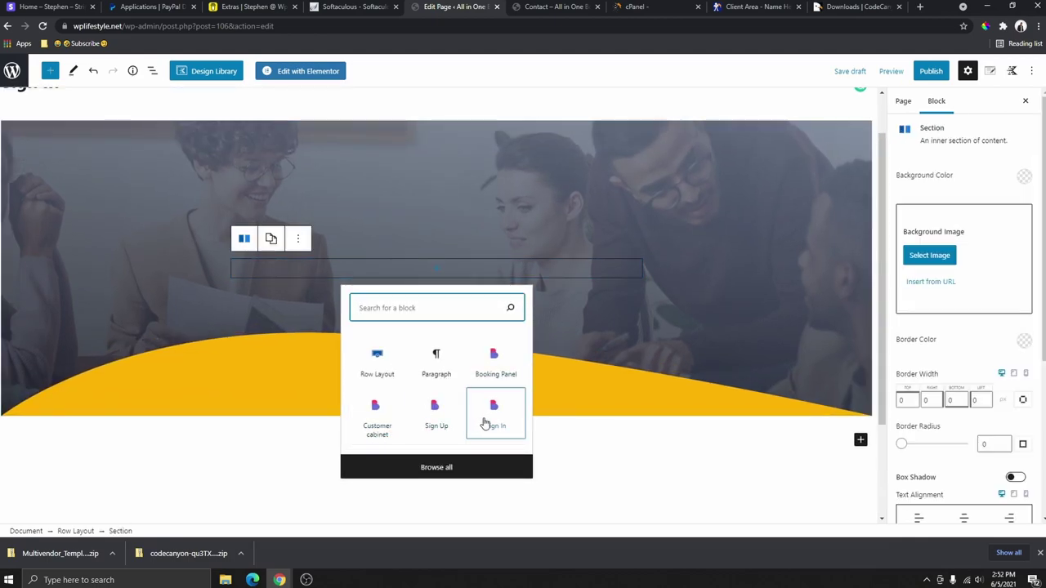
pyautogui.click(494, 414)
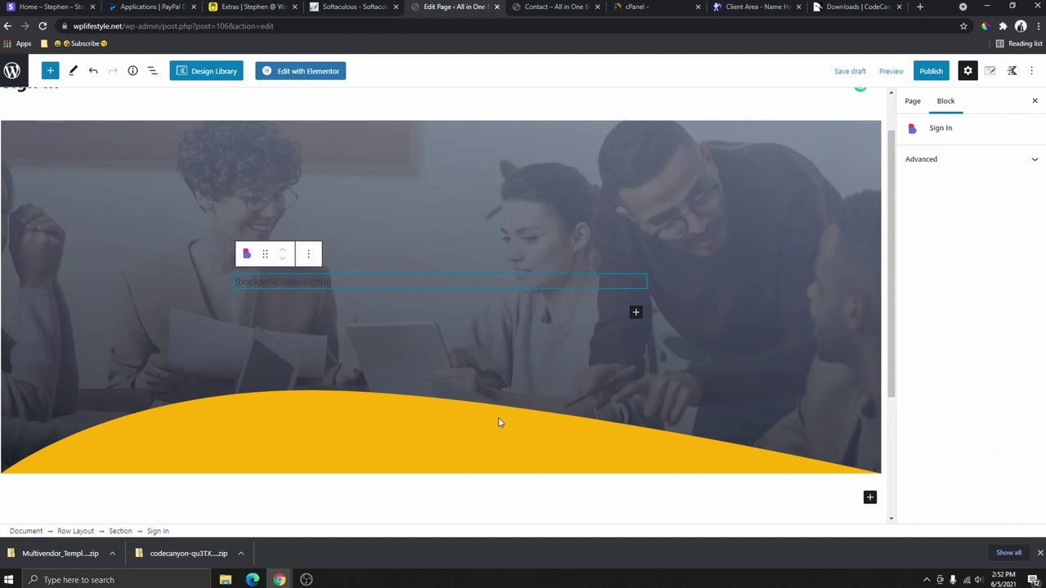
# Step: Publish the Sign In page and go back to the Pages list
pyautogui.click(932, 71)
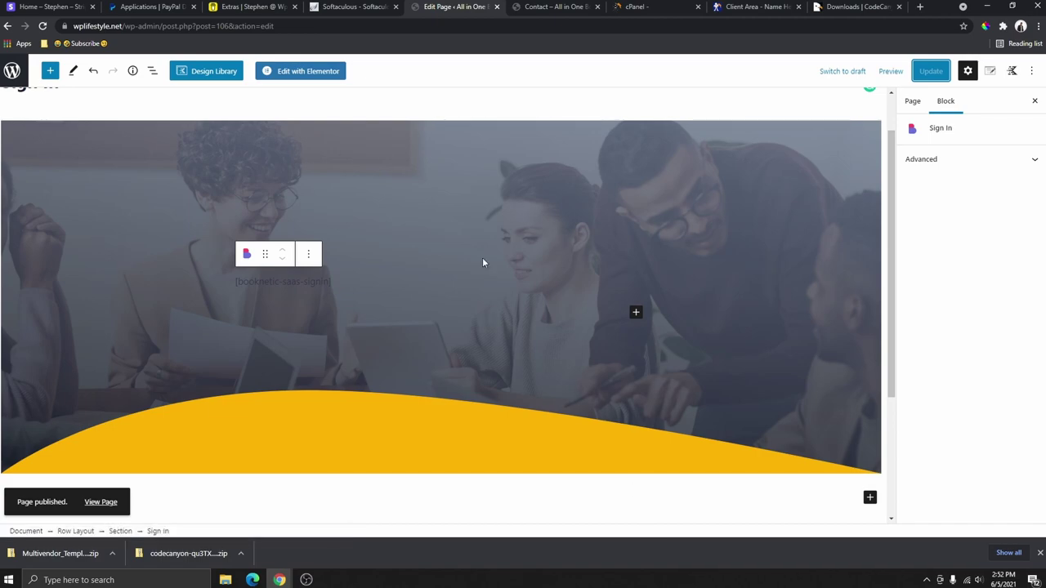
pyautogui.scroll(-3, 483, 261)
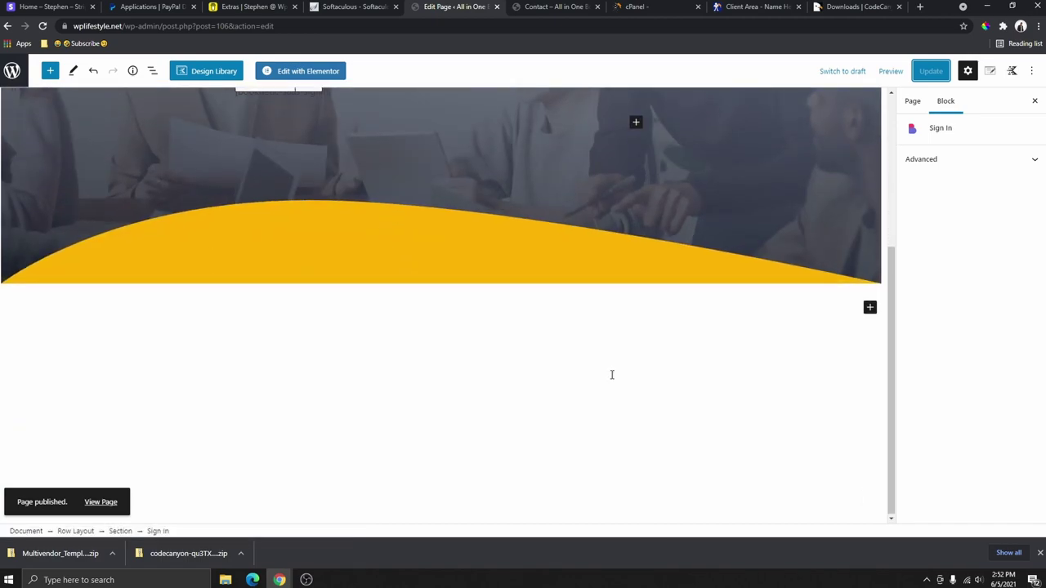
pyautogui.scroll(3, 612, 374)
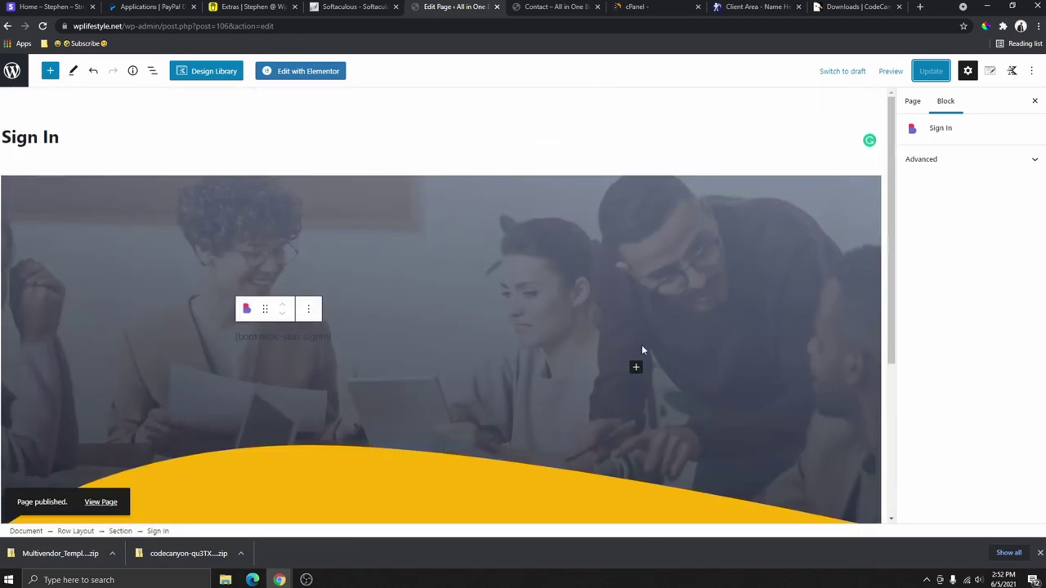
pyautogui.click(13, 71)
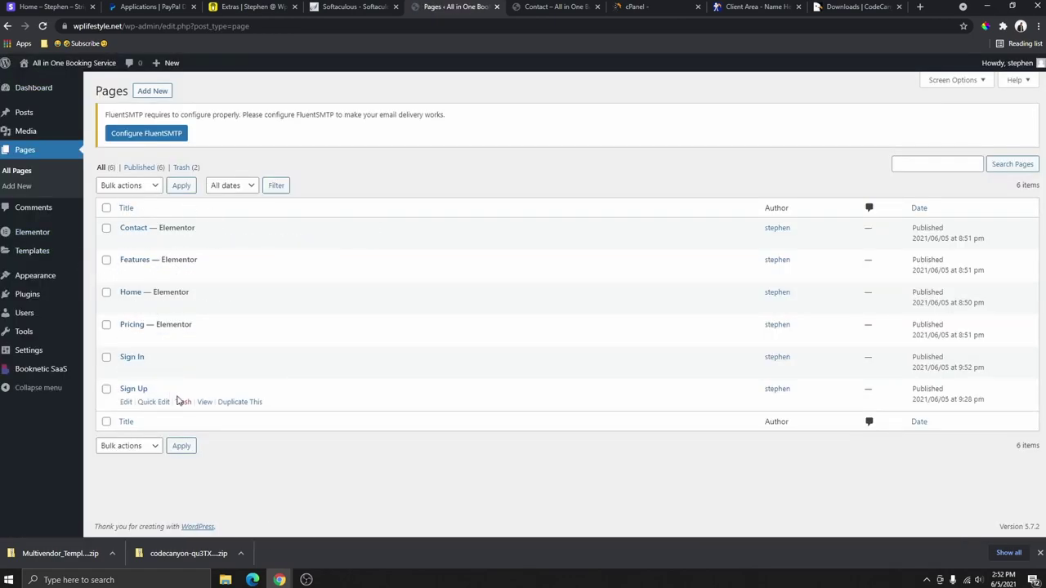
# Step: Duplicate Sign Up and publish the copy renamed Customer Panel
pyautogui.click(239, 406)
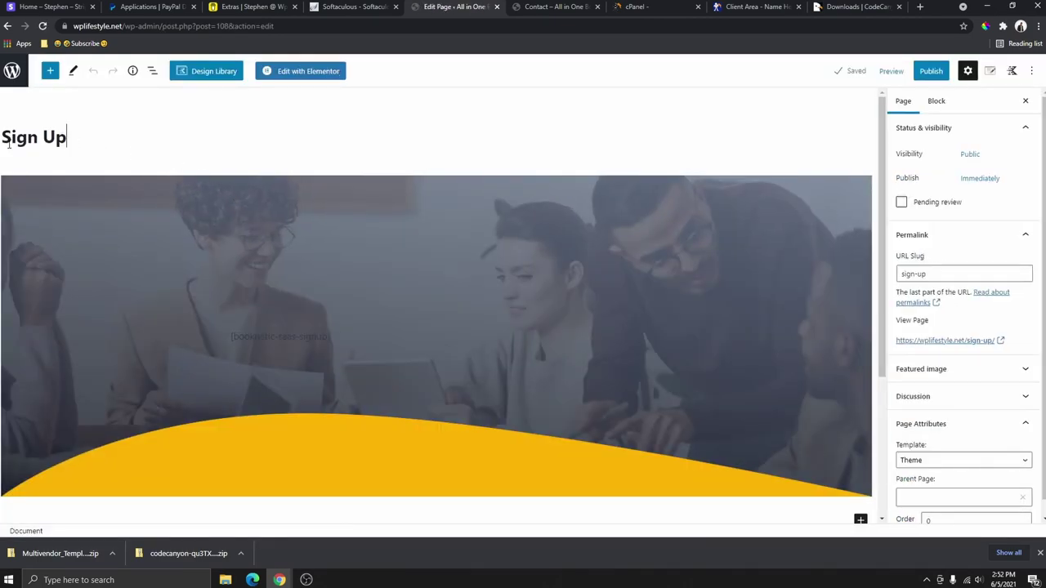
pyautogui.tripleClick(9, 144)
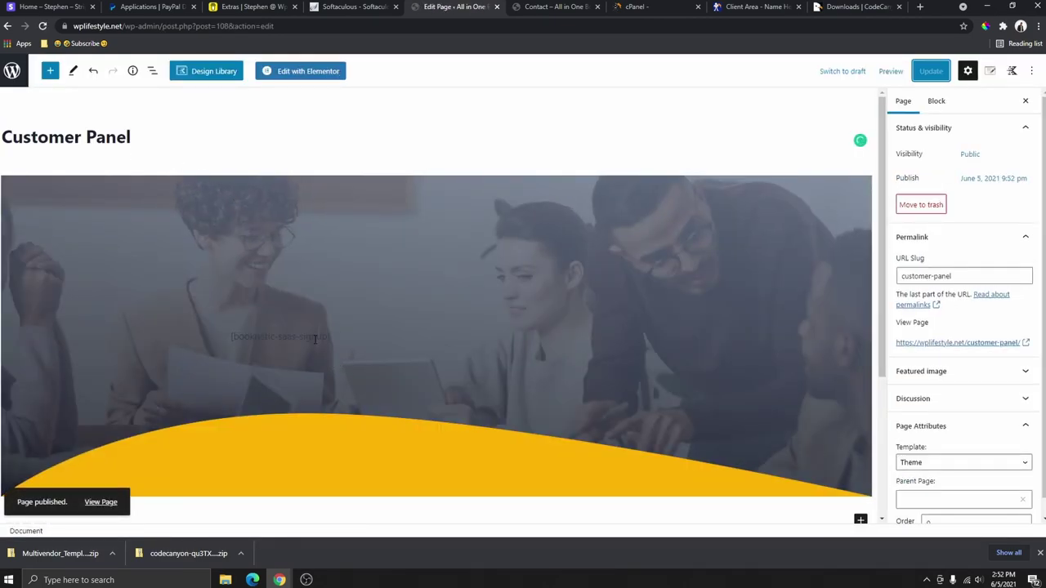
pyautogui.click(356, 340)
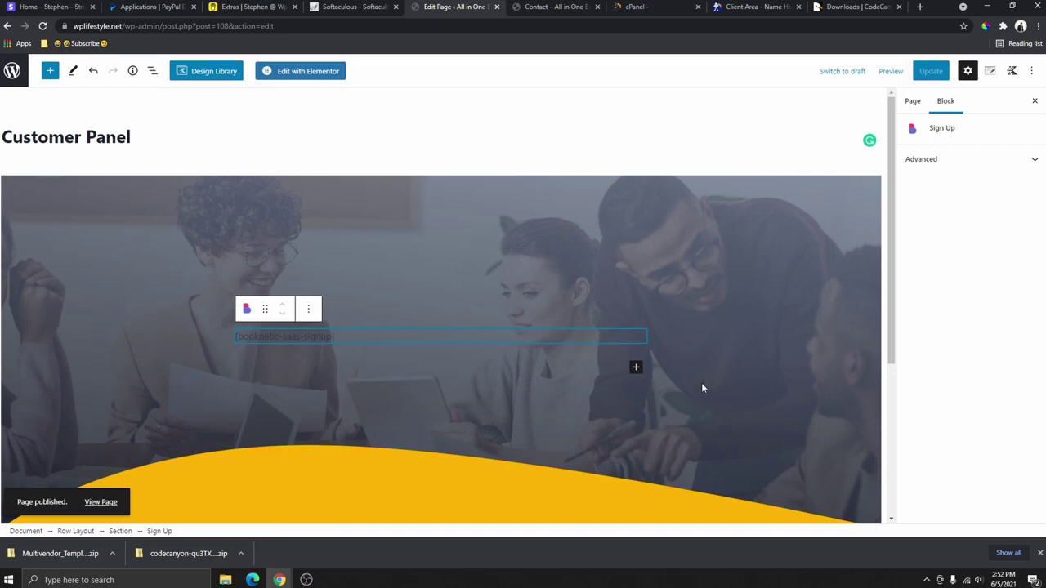
# Step: Insert a Booking Panel block into the section, update, and test the live Sign in link
pyautogui.click(728, 332)
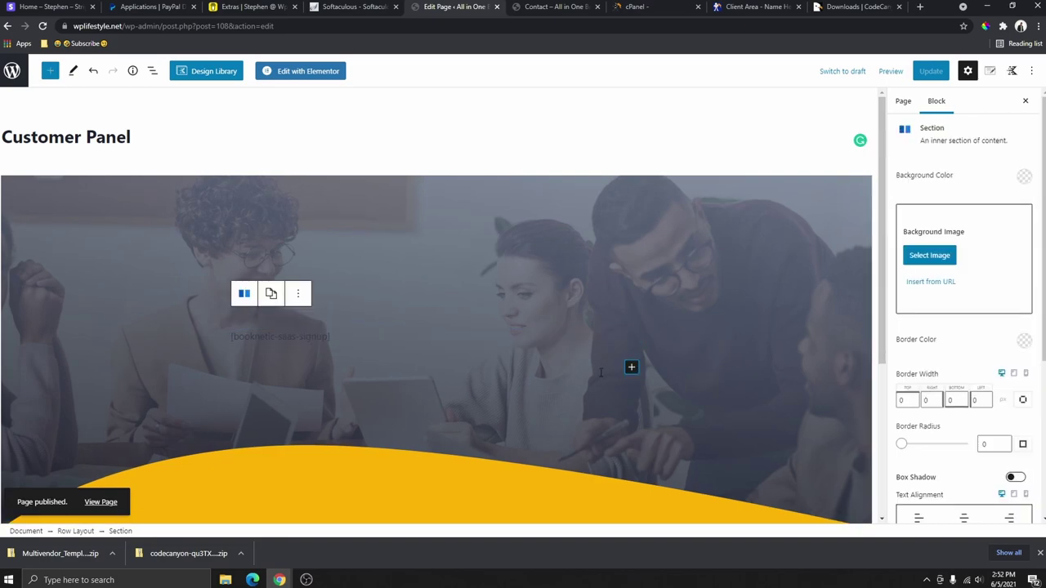
pyautogui.click(631, 367)
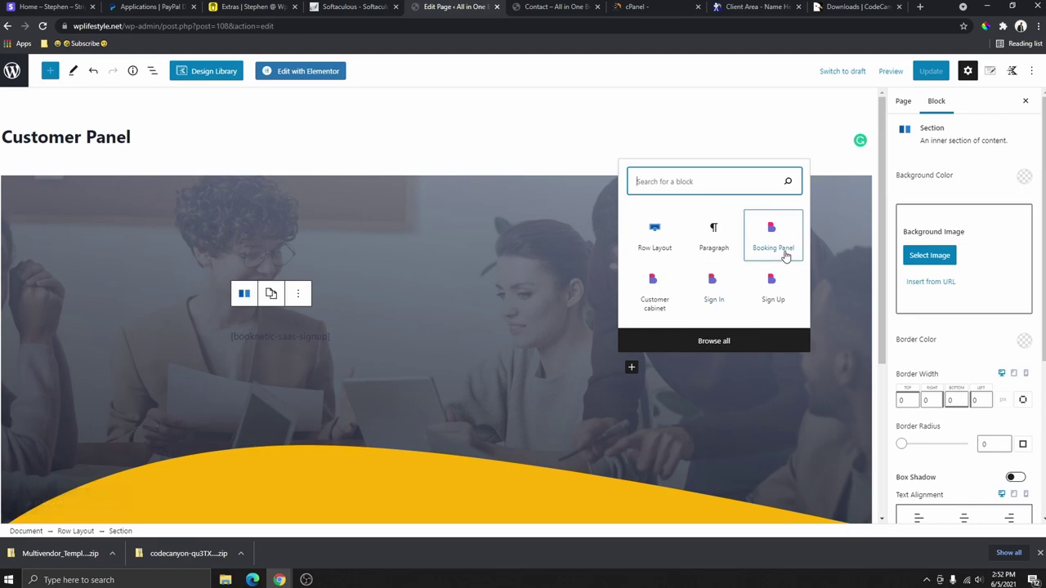
pyautogui.click(783, 255)
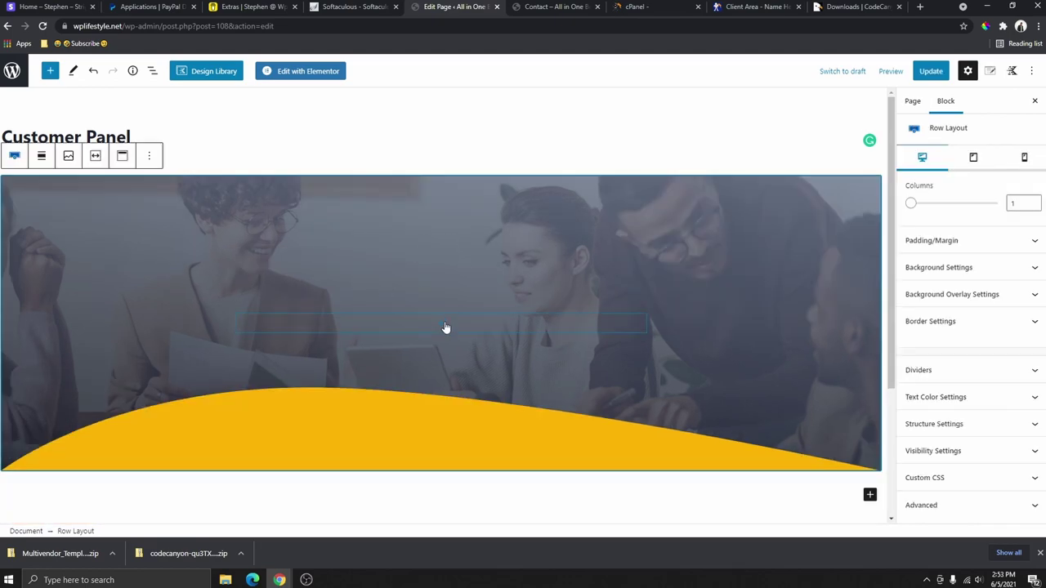
pyautogui.click(433, 326)
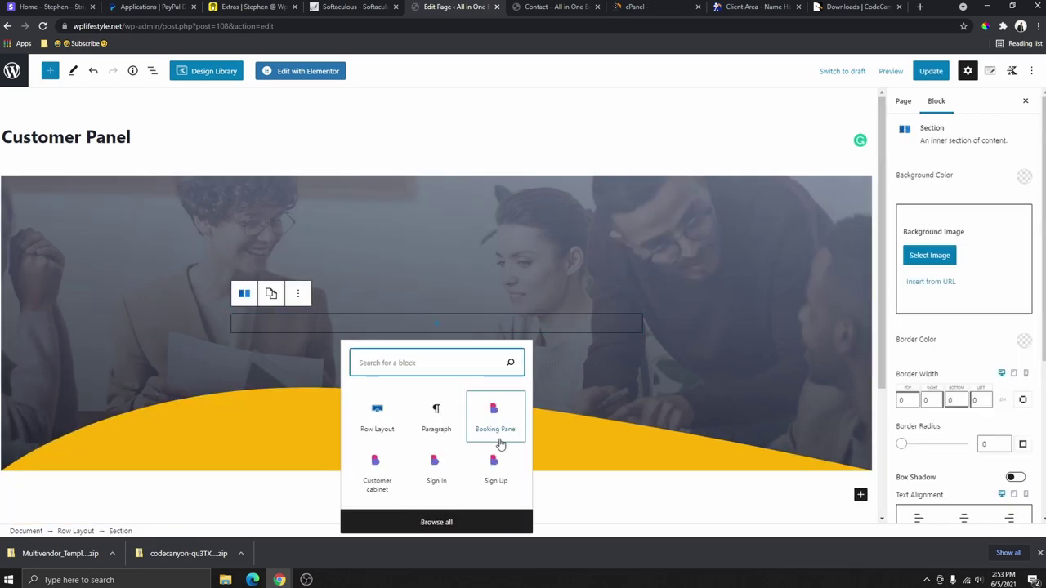
pyautogui.click(496, 418)
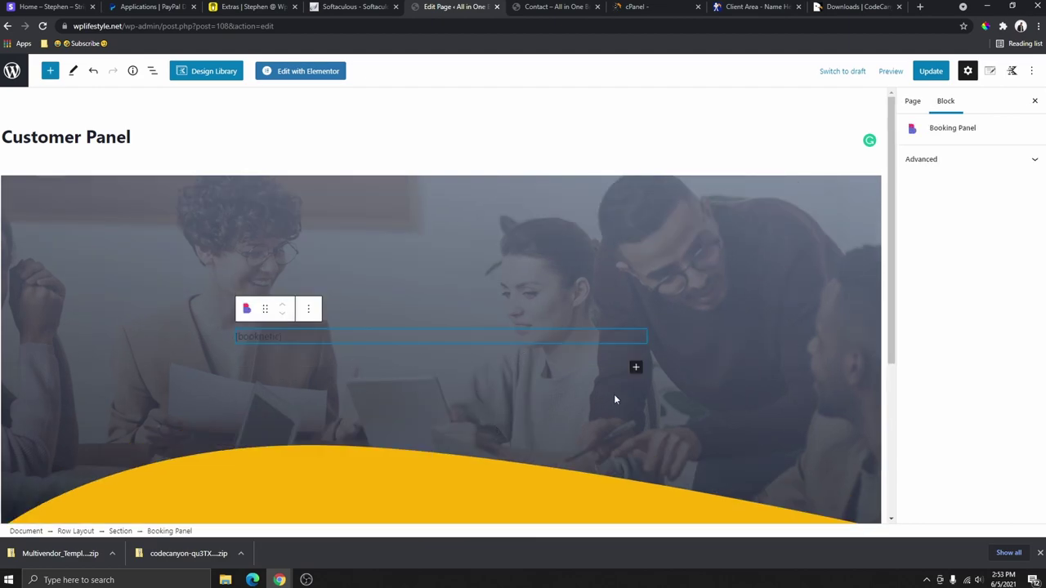
pyautogui.click(931, 72)
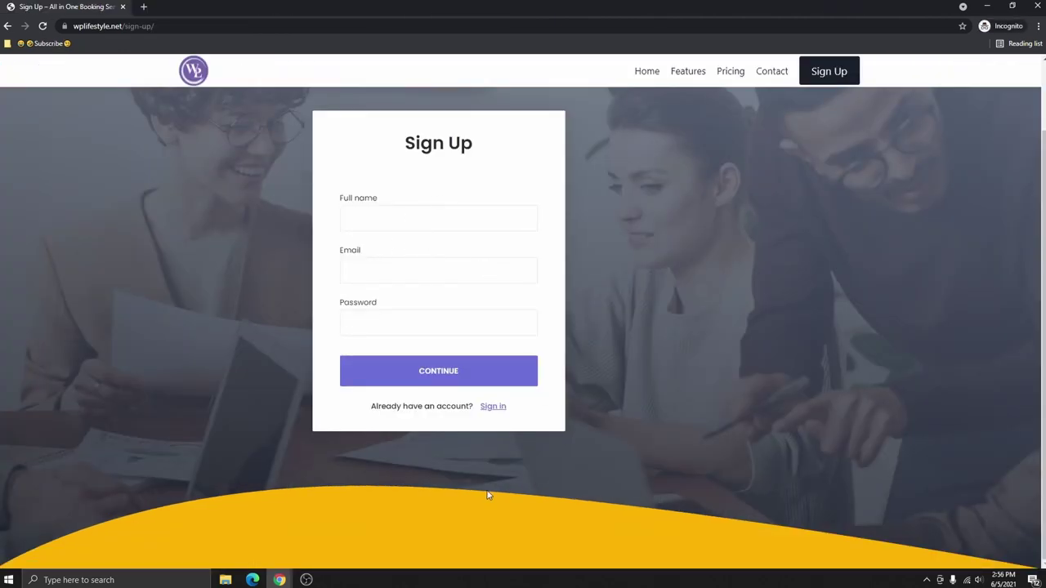
pyautogui.click(490, 412)
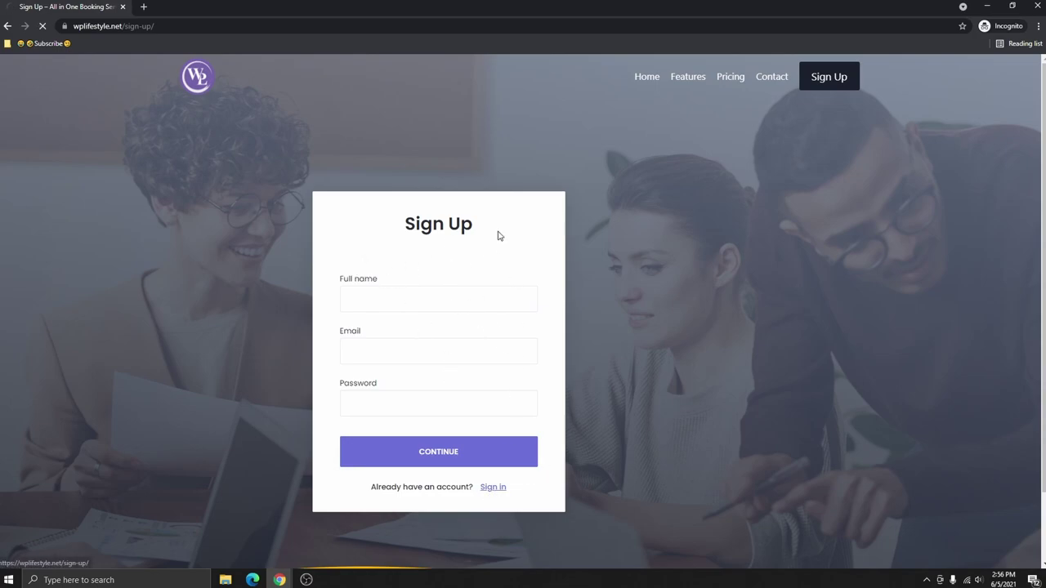
pyautogui.hotkey('alt', 'Tab')
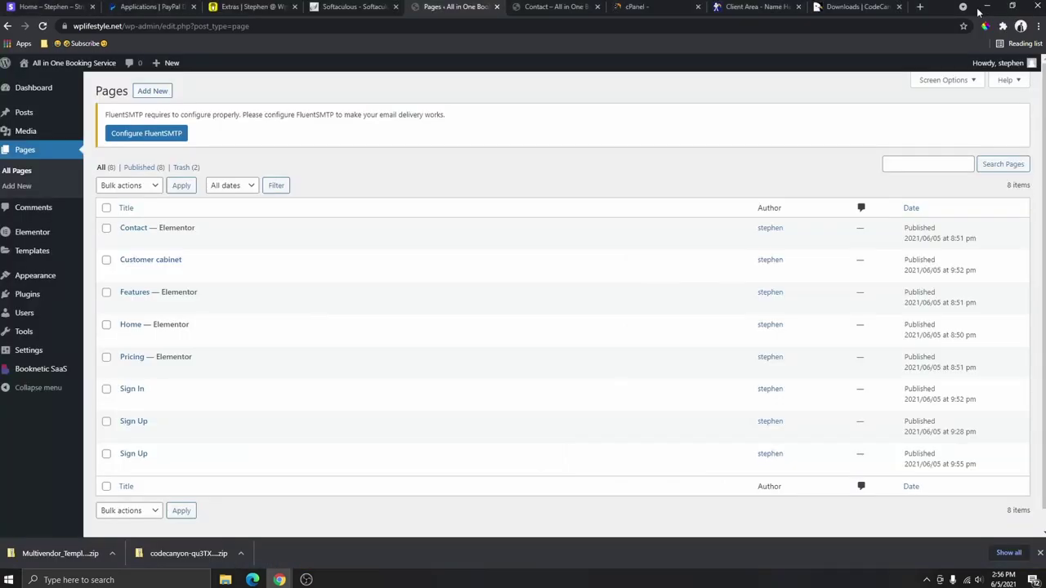
# Step: In Booknetic General settings, set Sign-in and Sign-Up pages to Sign In (ID: 106)
pyautogui.click(35, 373)
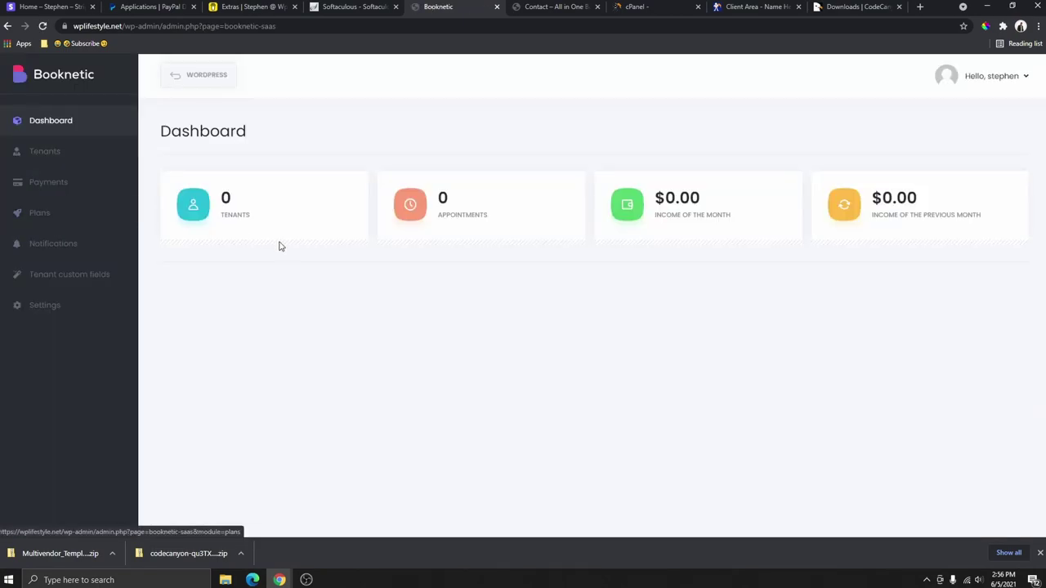
pyautogui.click(48, 308)
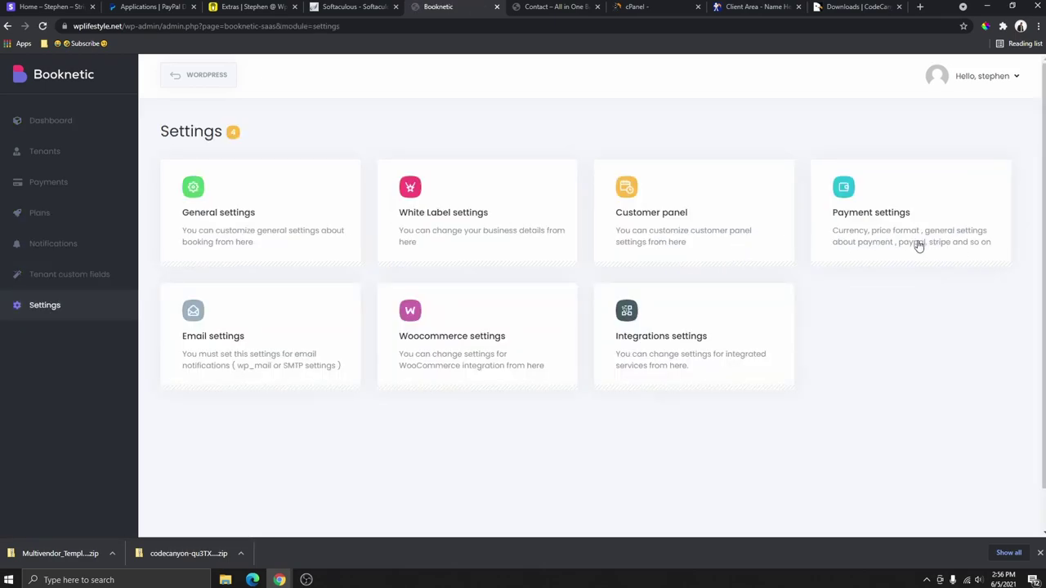
pyautogui.click(217, 226)
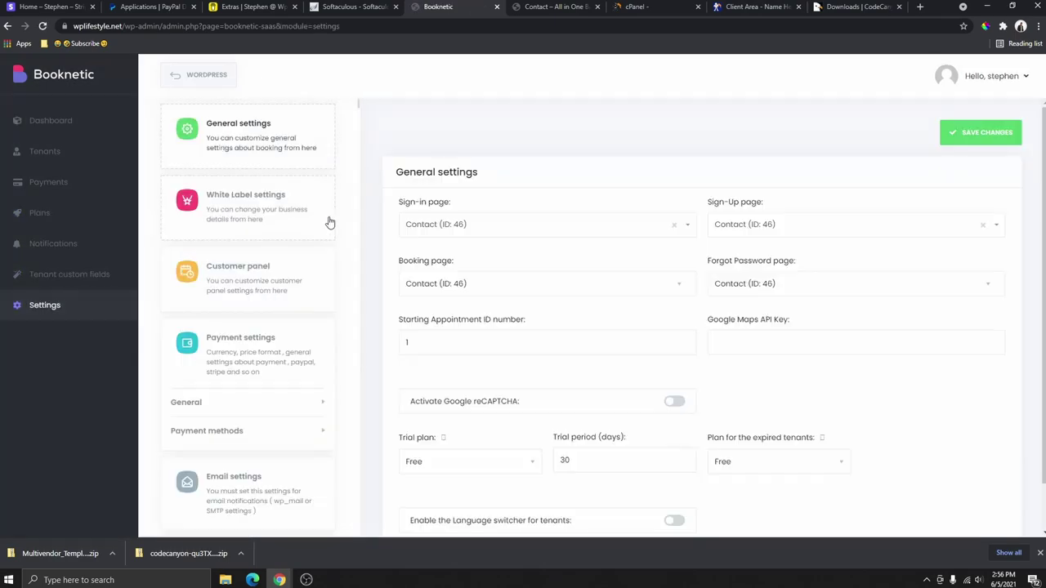
pyautogui.click(436, 228)
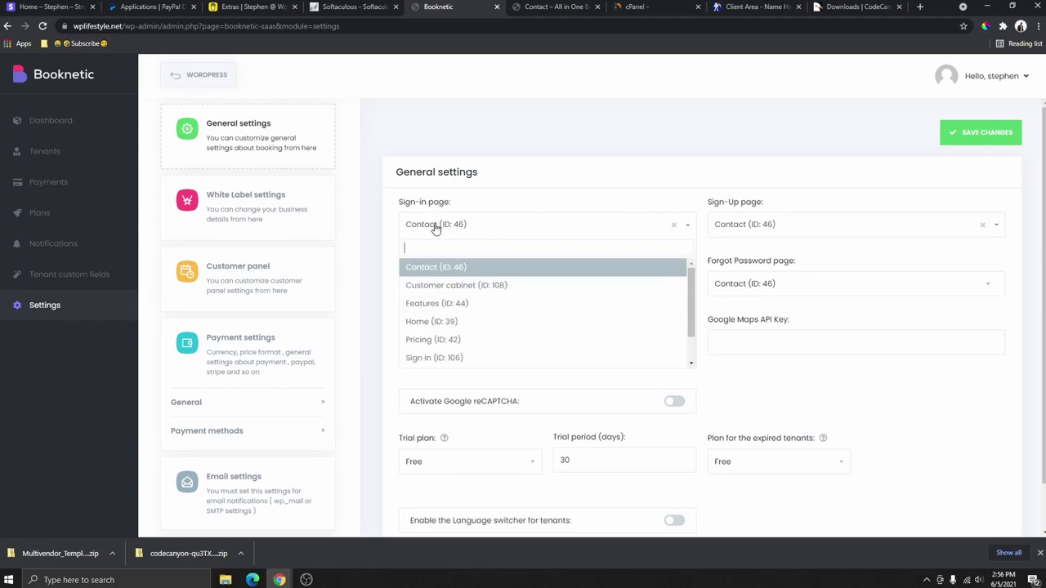
pyautogui.scroll(-2, 458, 344)
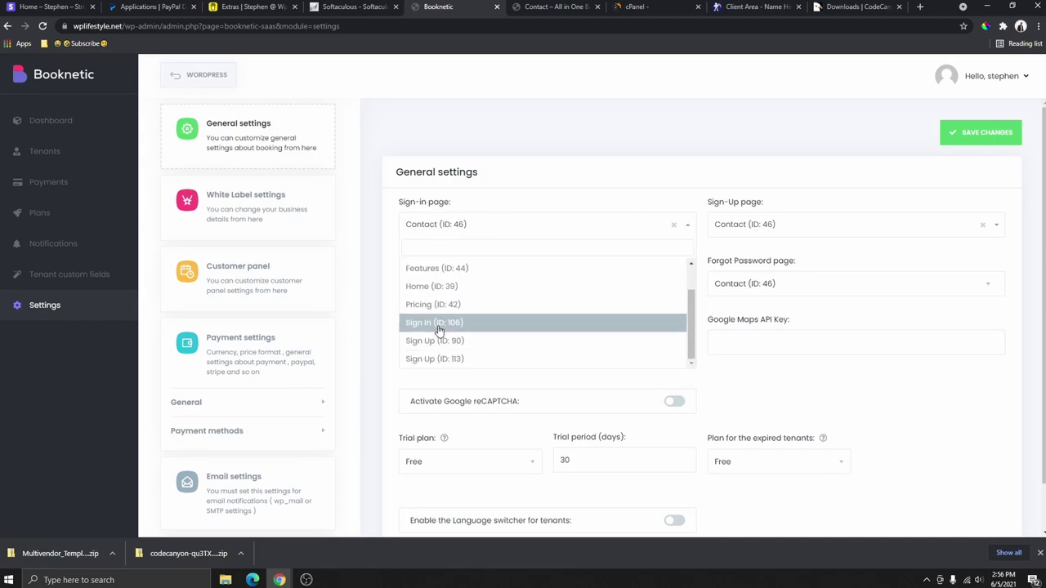
pyautogui.click(439, 324)
pyautogui.click(762, 227)
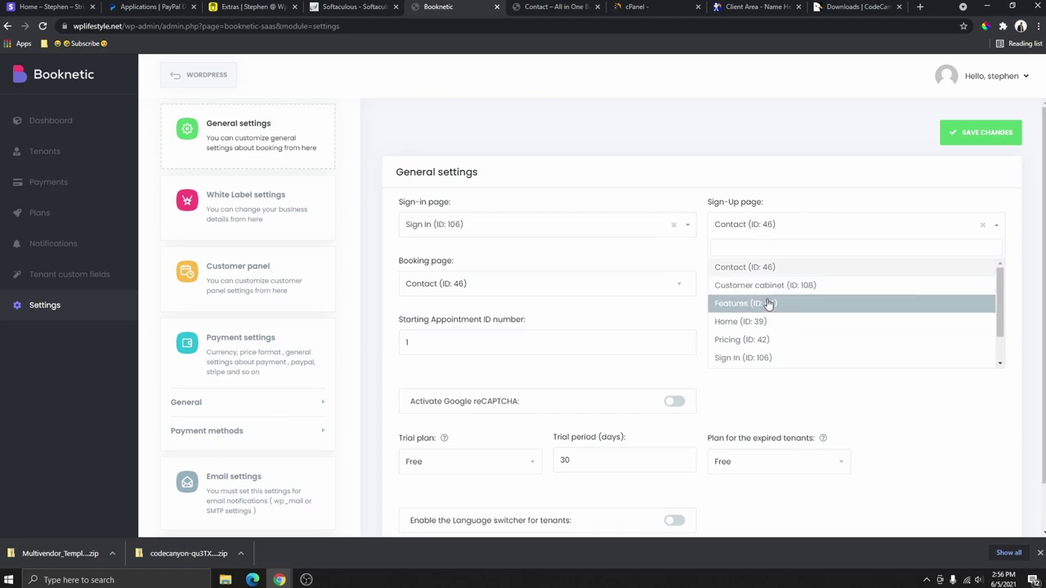
pyautogui.click(764, 358)
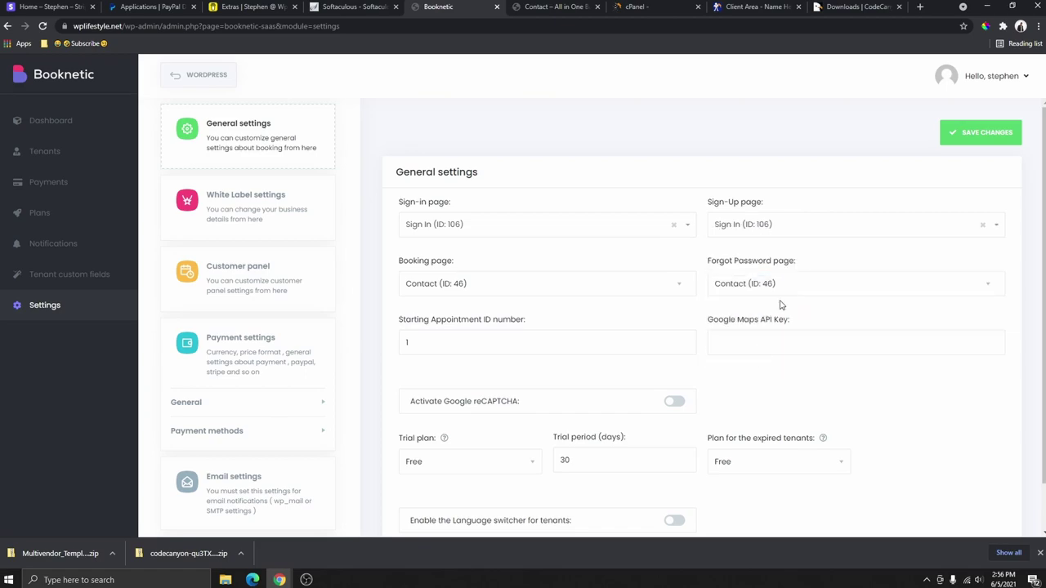
pyautogui.click(438, 290)
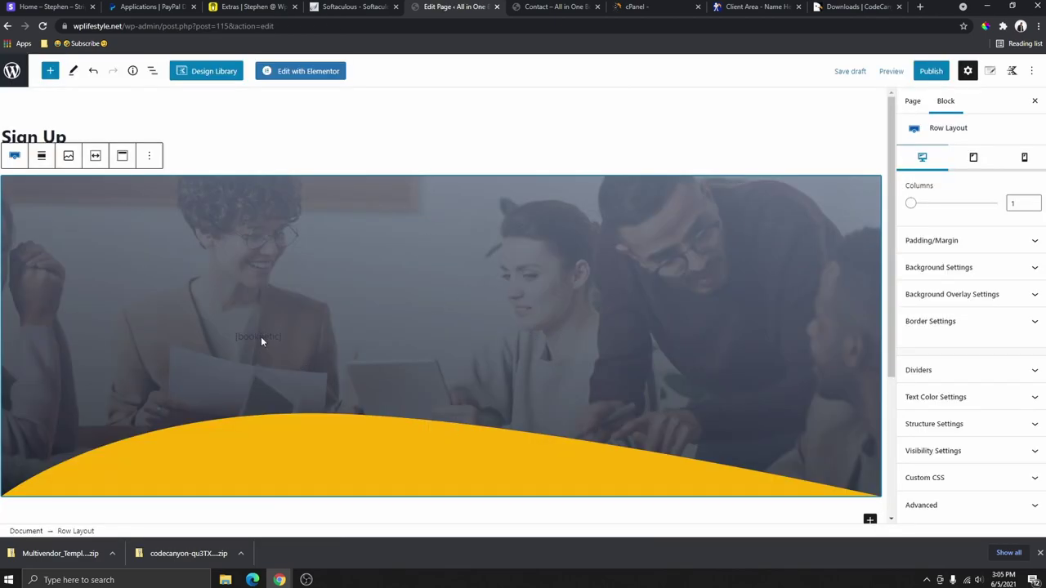
# Step: Inspect the Booking Panel section in the Sign Up editor, then leave without saving
pyautogui.click(325, 337)
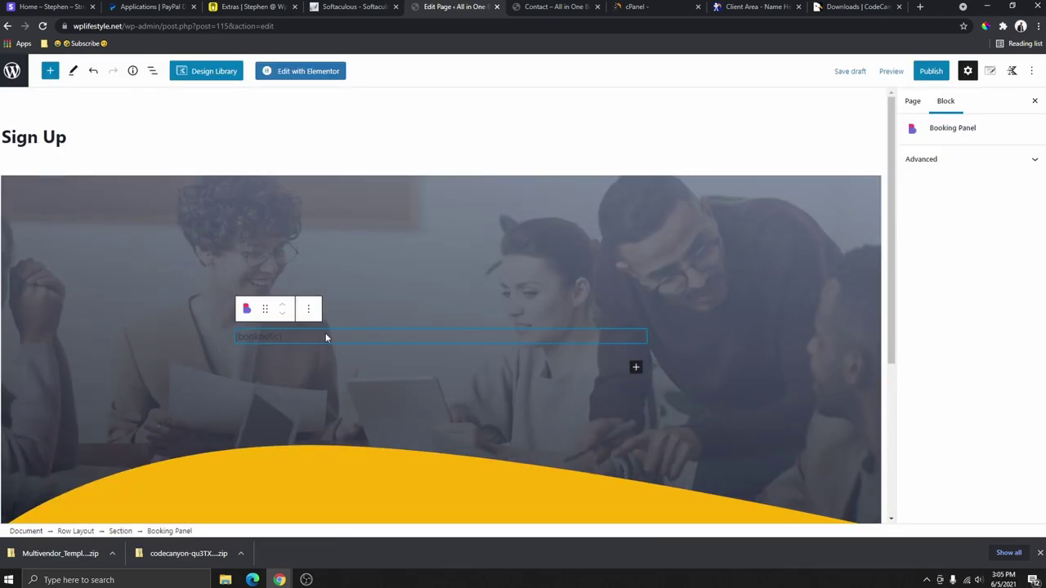
pyautogui.click(649, 386)
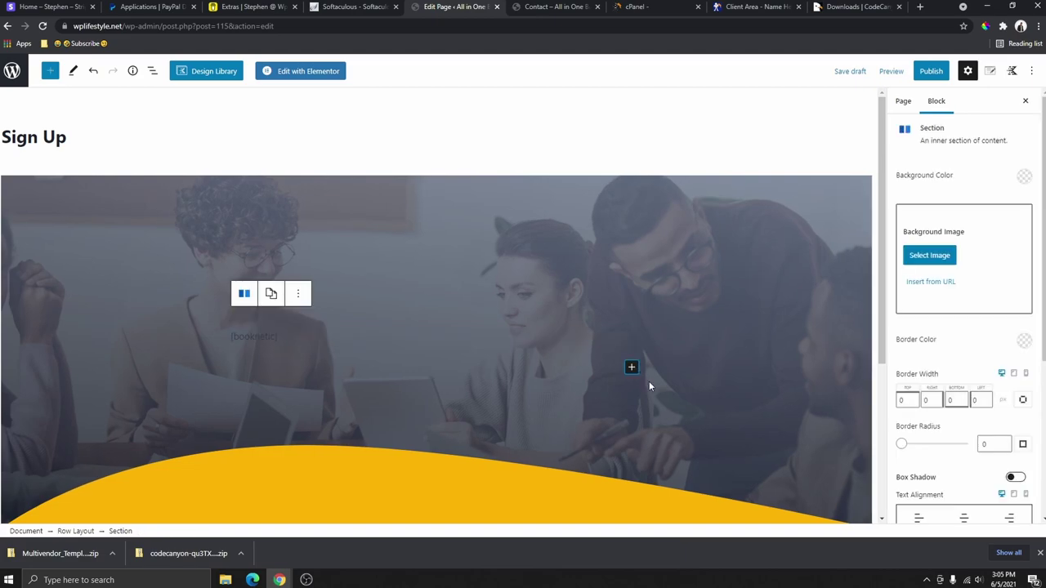
pyautogui.click(630, 367)
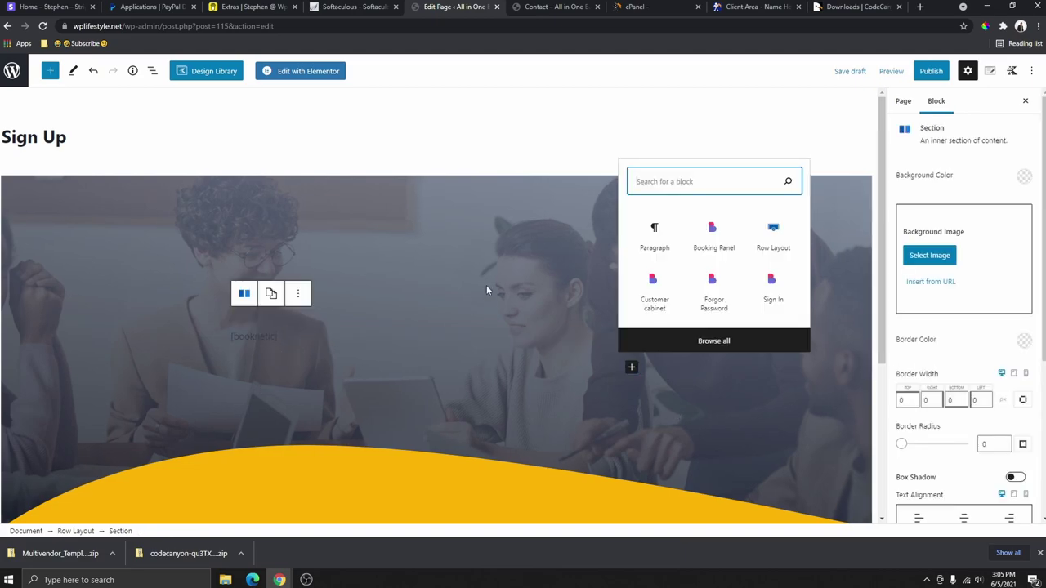
pyautogui.click(400, 298)
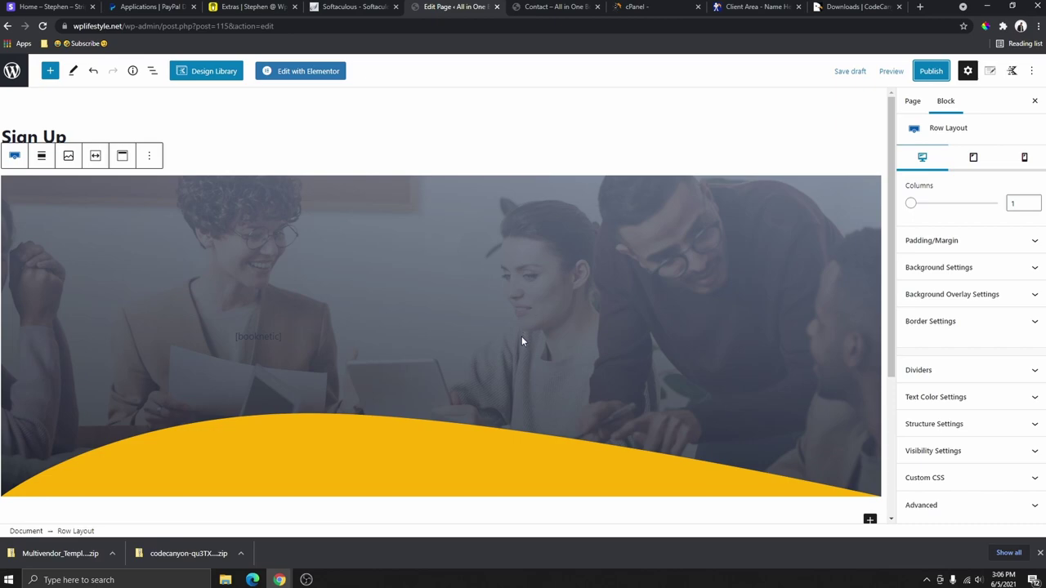
pyautogui.scroll(-2, 489, 324)
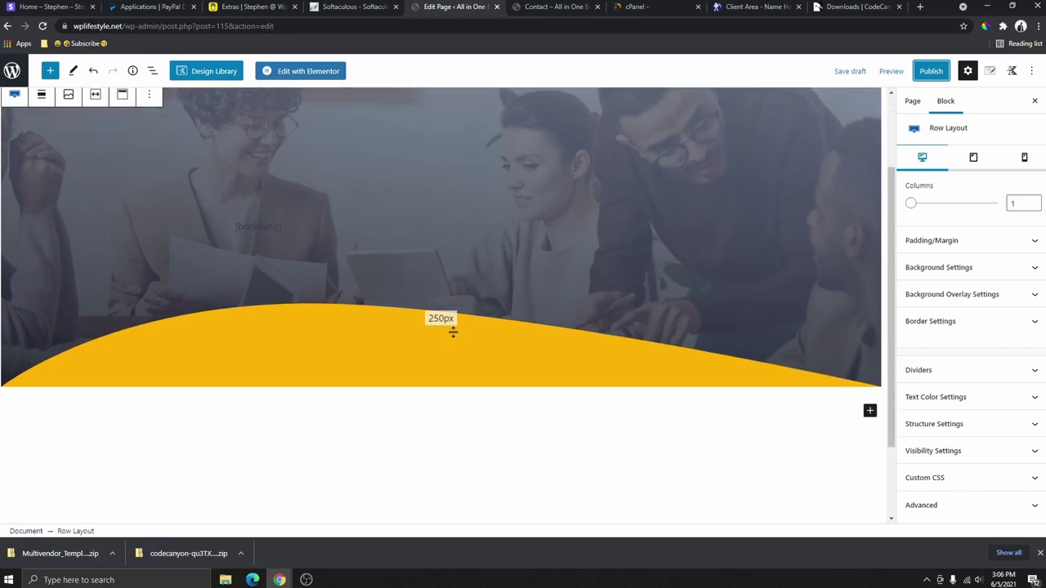
pyautogui.scroll(2, 494, 339)
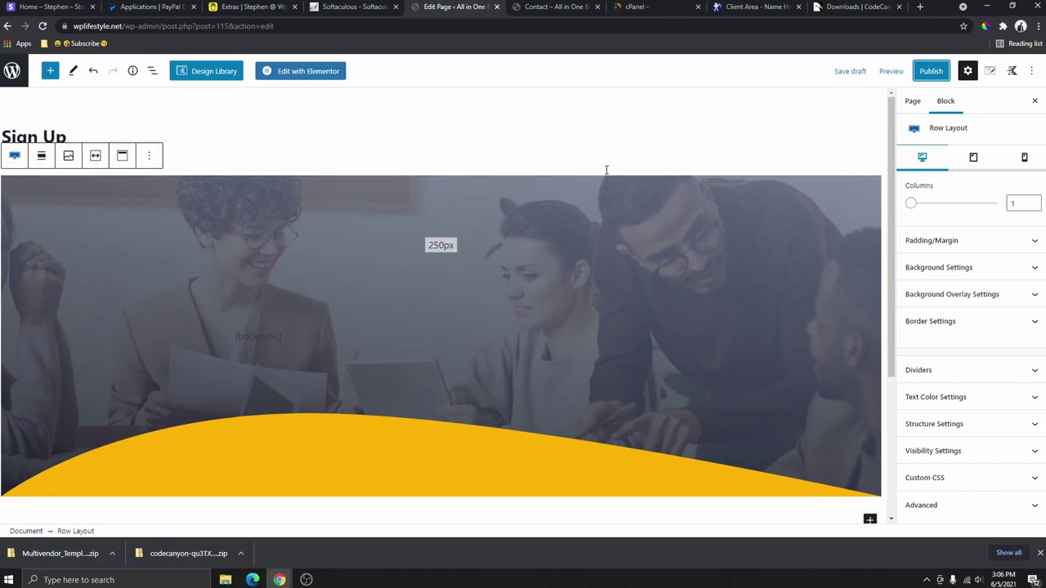
pyautogui.click(13, 71)
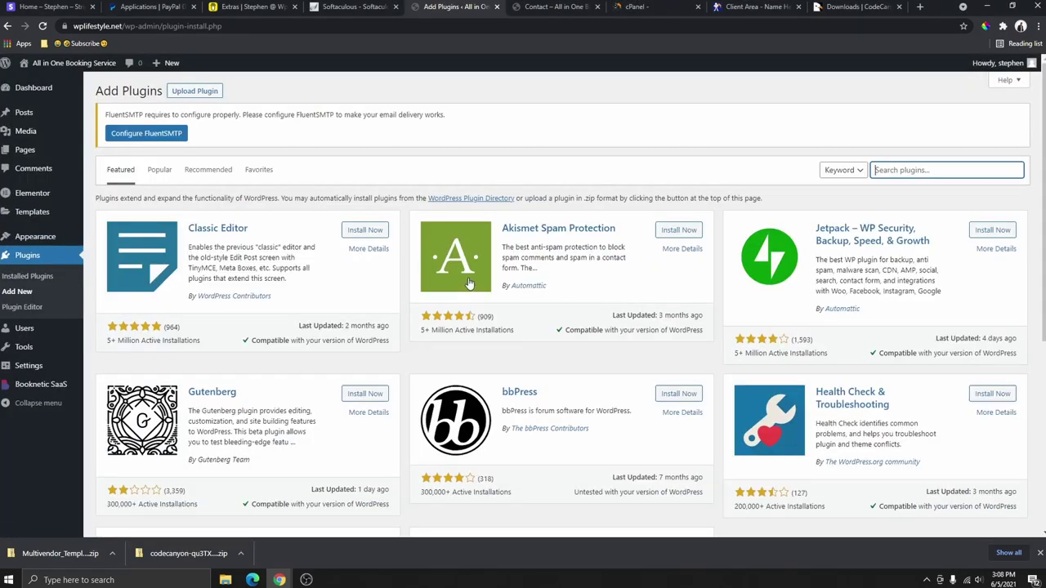
# Step: Install and activate the Classic Editor plugin, then open the Pages list
pyautogui.click(353, 232)
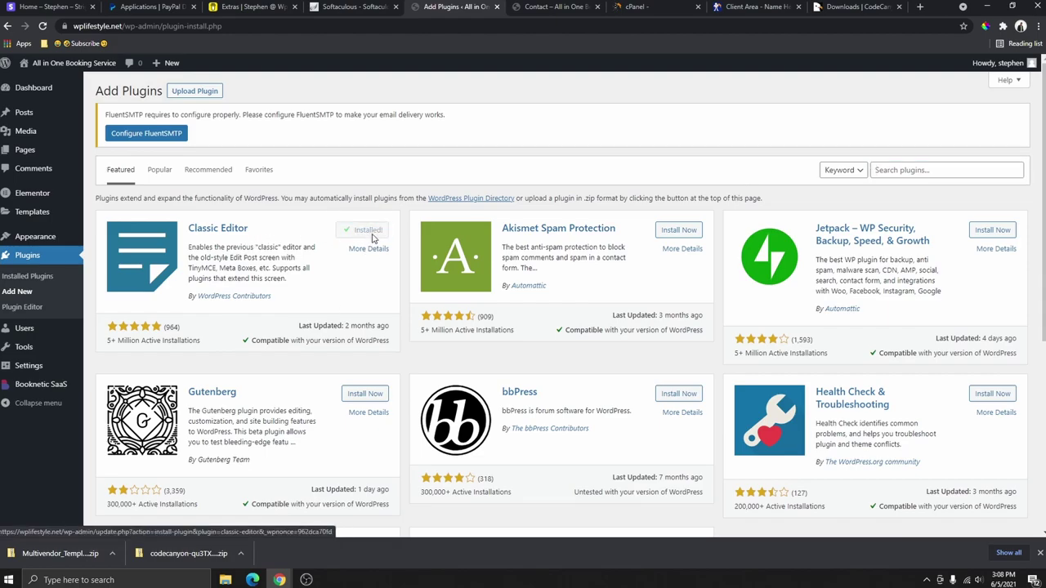
pyautogui.click(367, 231)
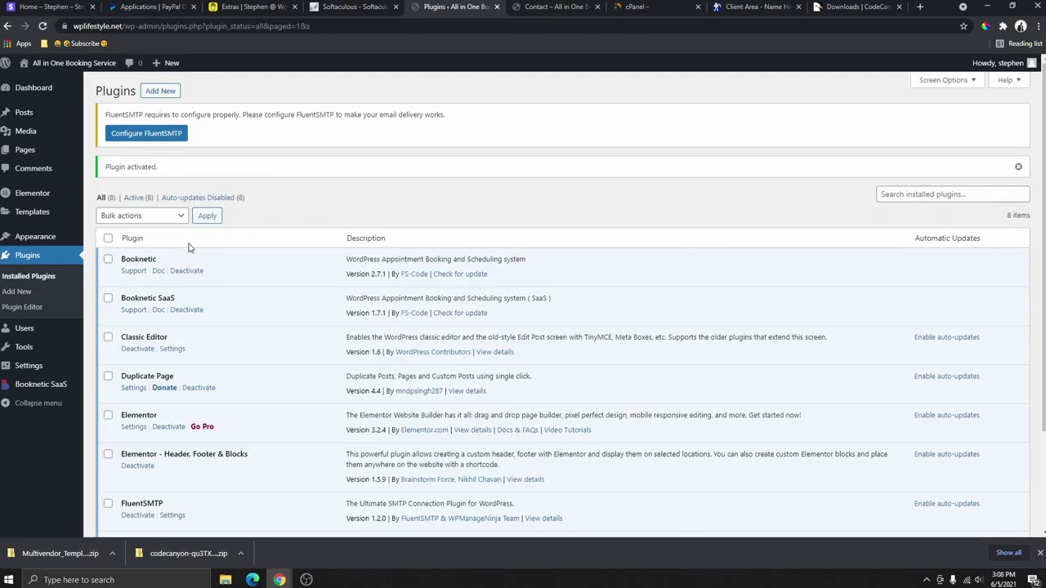
pyautogui.click(33, 155)
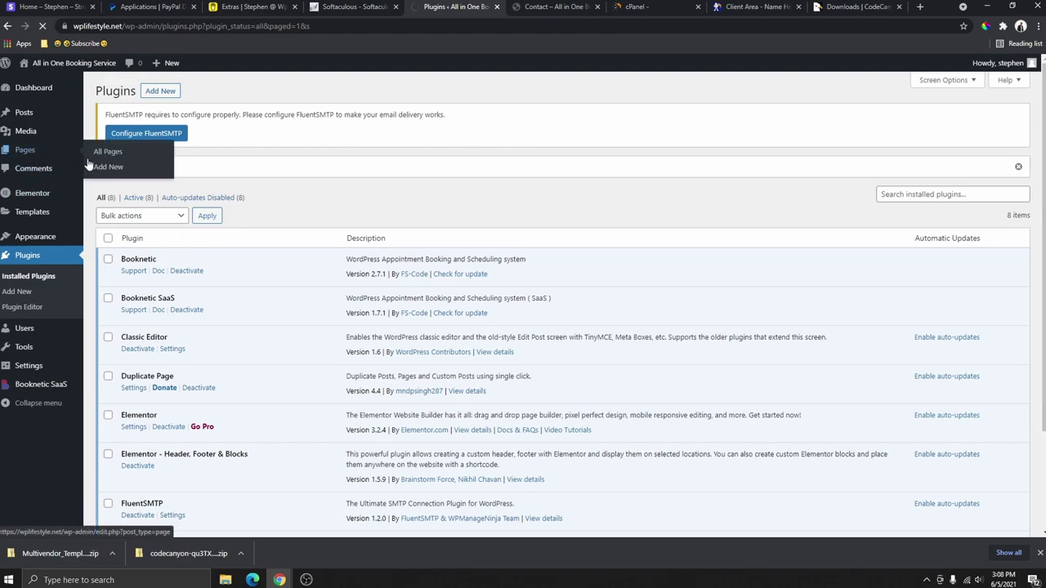
pyautogui.scroll(-1, 193, 457)
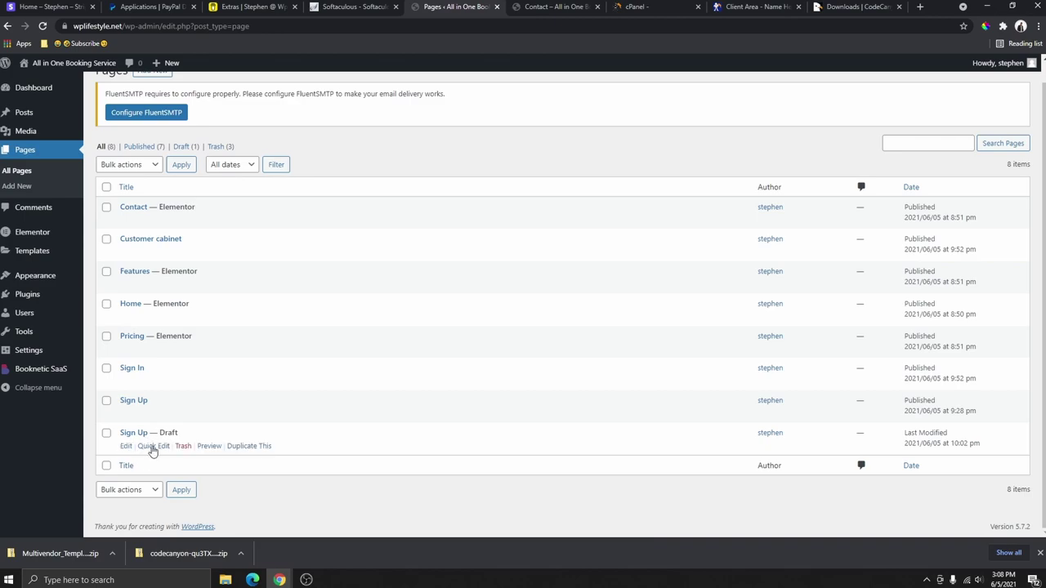
# Step: Retitle the Sign Up draft to 'Password' and publish it
pyautogui.scroll(-2, 540, 408)
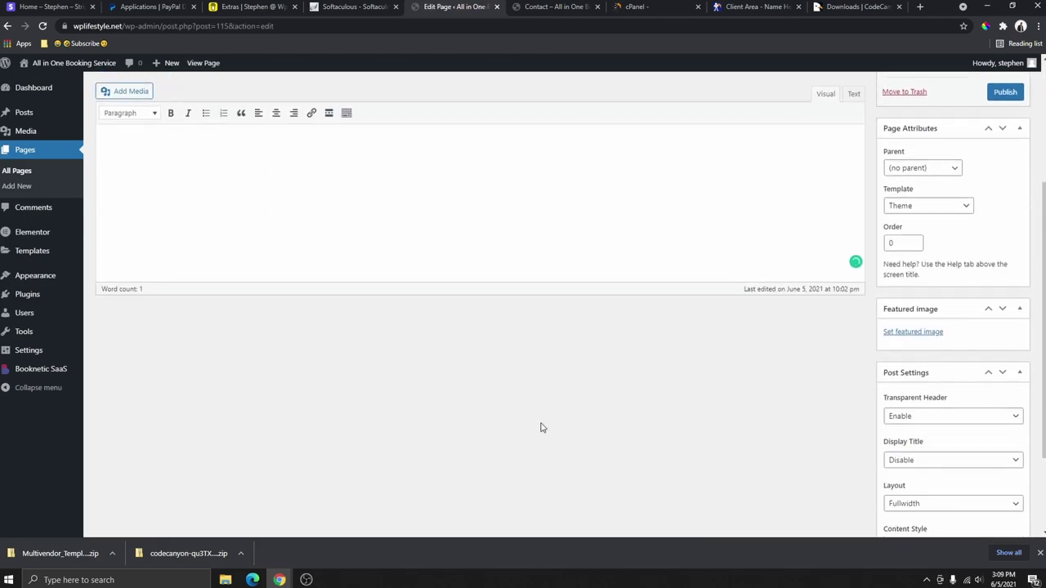
pyautogui.scroll(2, 527, 384)
pyautogui.moveTo(146, 172); pyautogui.dragTo(95, 180)
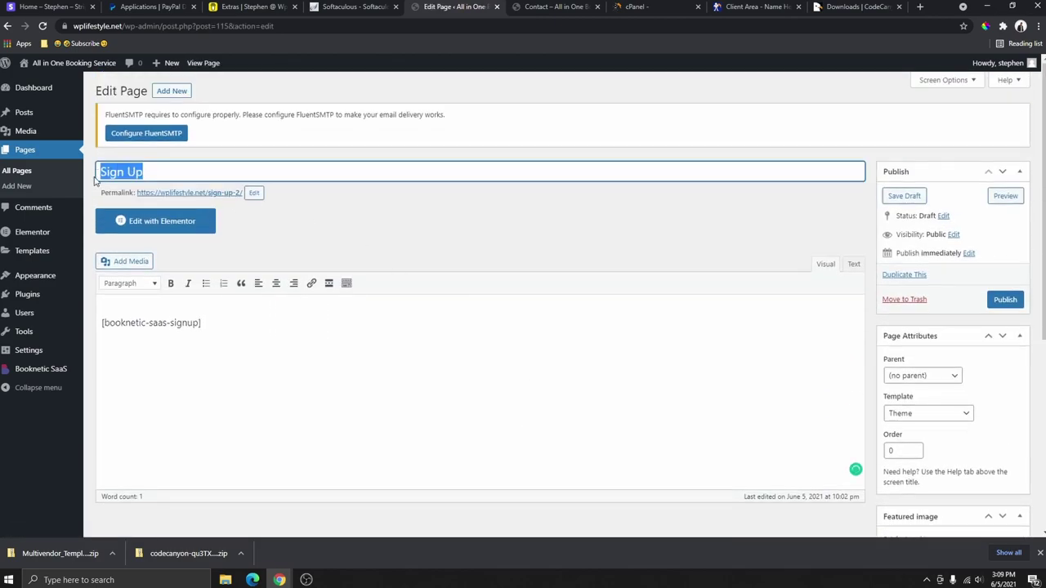
pyautogui.write('Password')
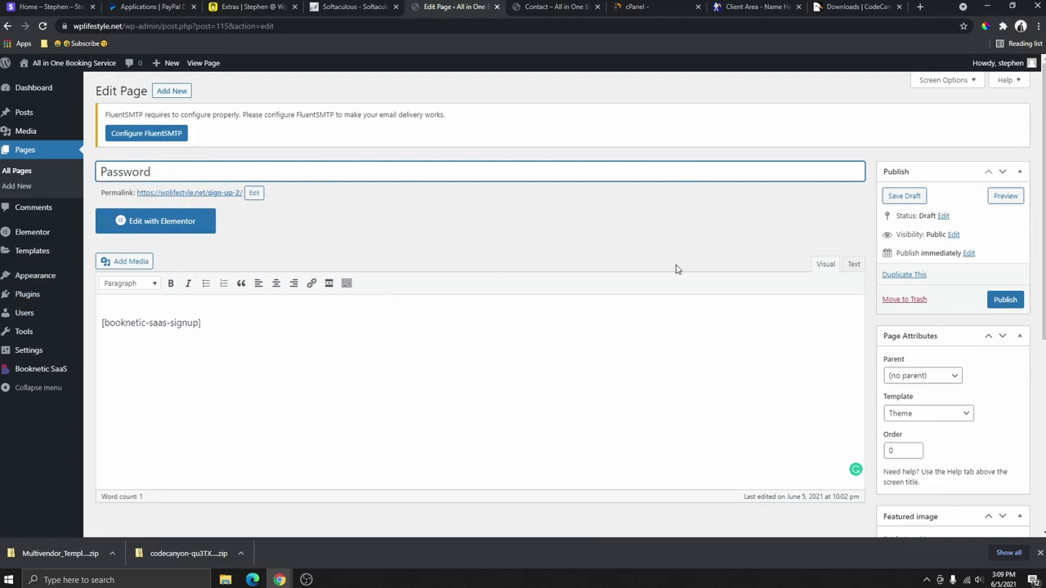
pyautogui.click(1004, 300)
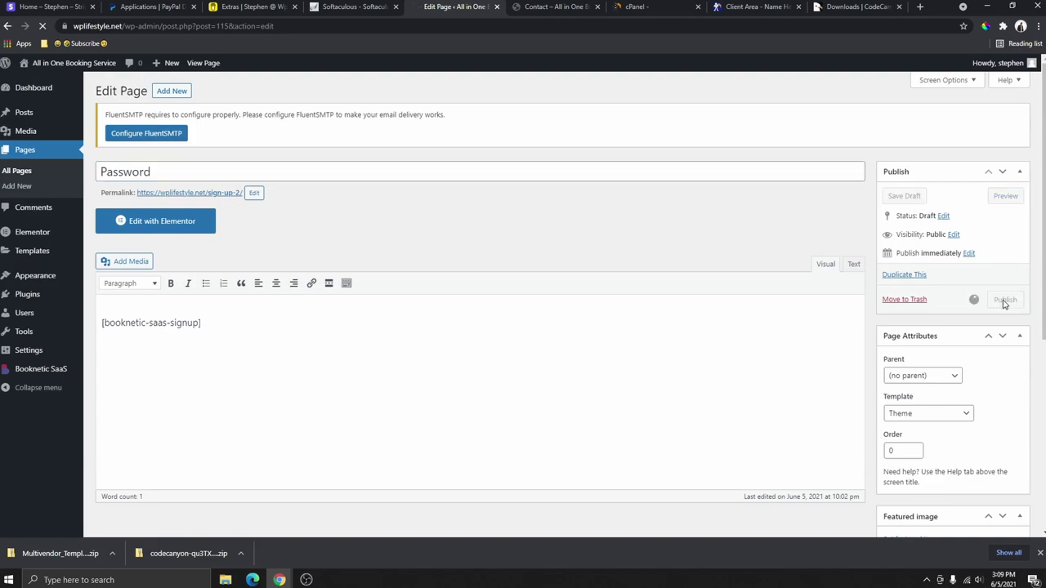
# Step: Replace the body shortcode with [booknetic-saas-forgot-password], update, and return to All Pages
pyautogui.moveTo(213, 353); pyautogui.dragTo(101, 353)
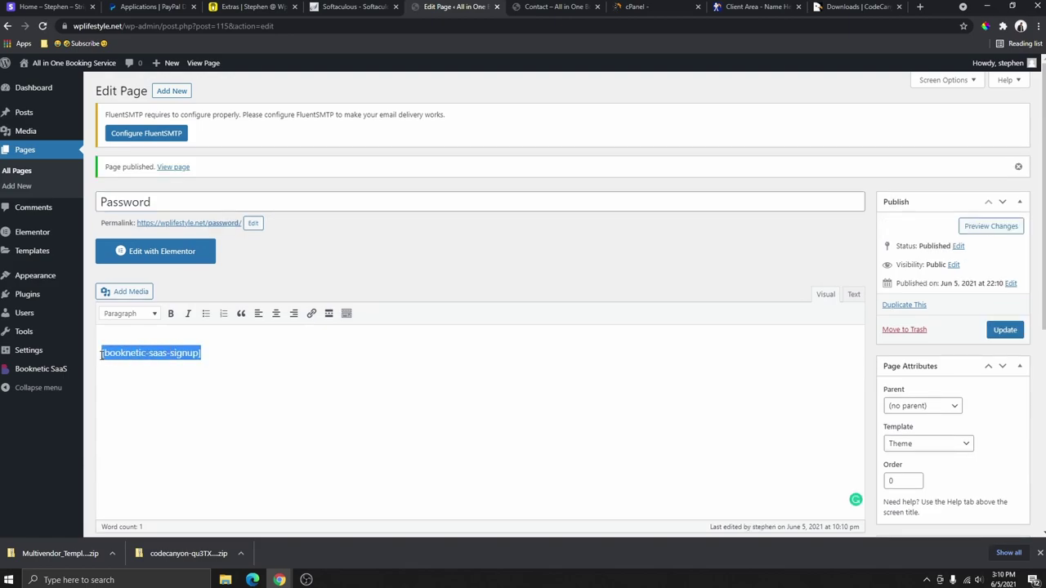
pyautogui.press('BackSpace')
pyautogui.hotkey('ctrl', 'v')
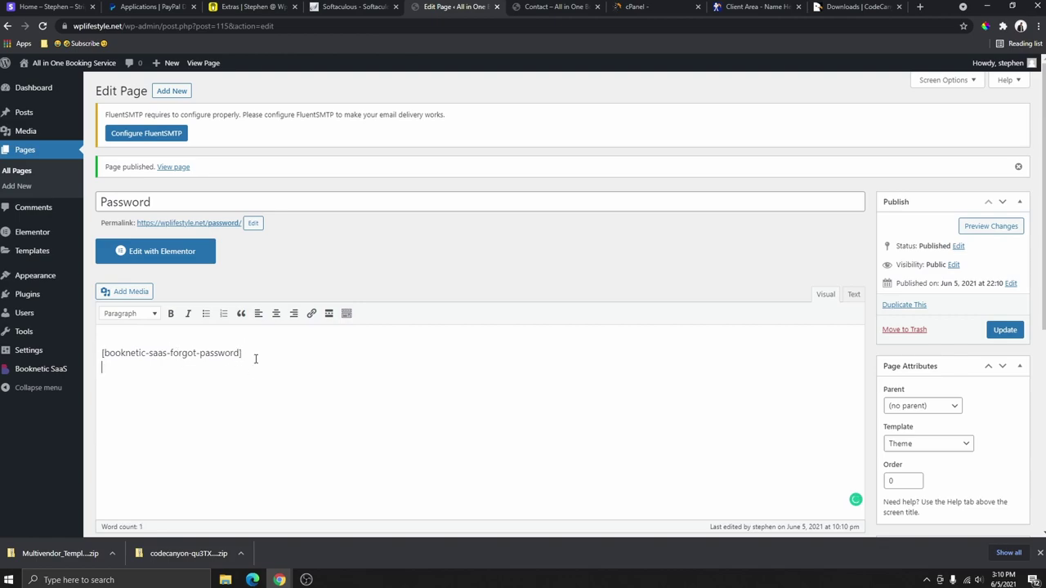
pyautogui.click(1006, 331)
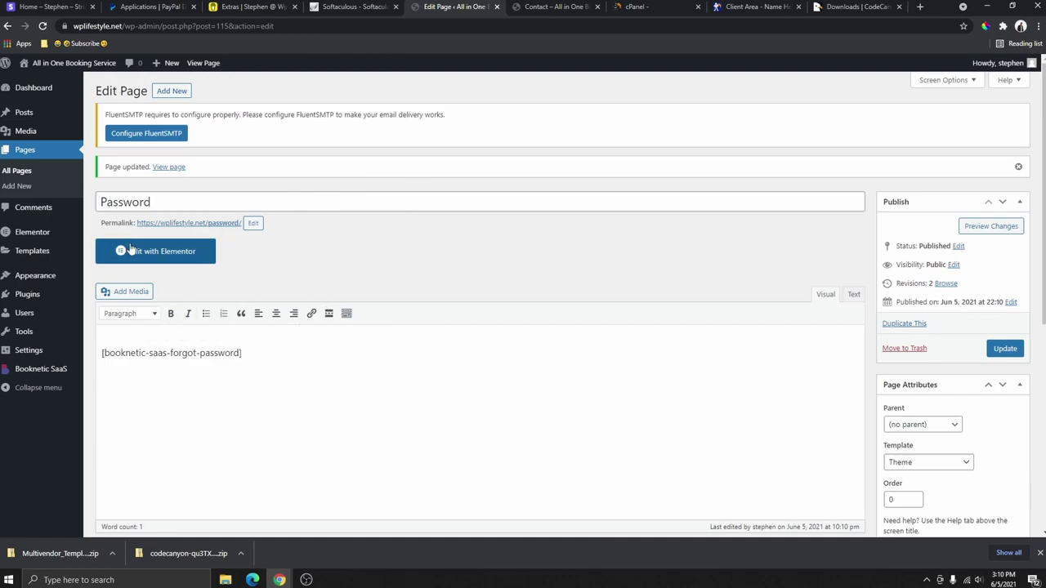
pyautogui.click(36, 169)
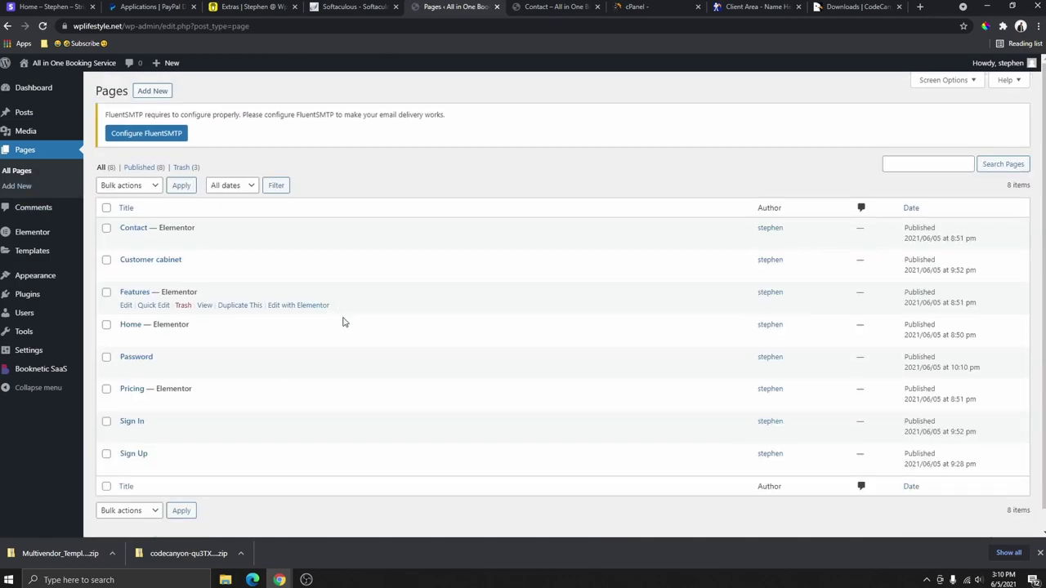
# Step: Trim the page's shortcode to [booknetic] and publish it as the Booking Panel page
pyautogui.scroll(-1, 304, 357)
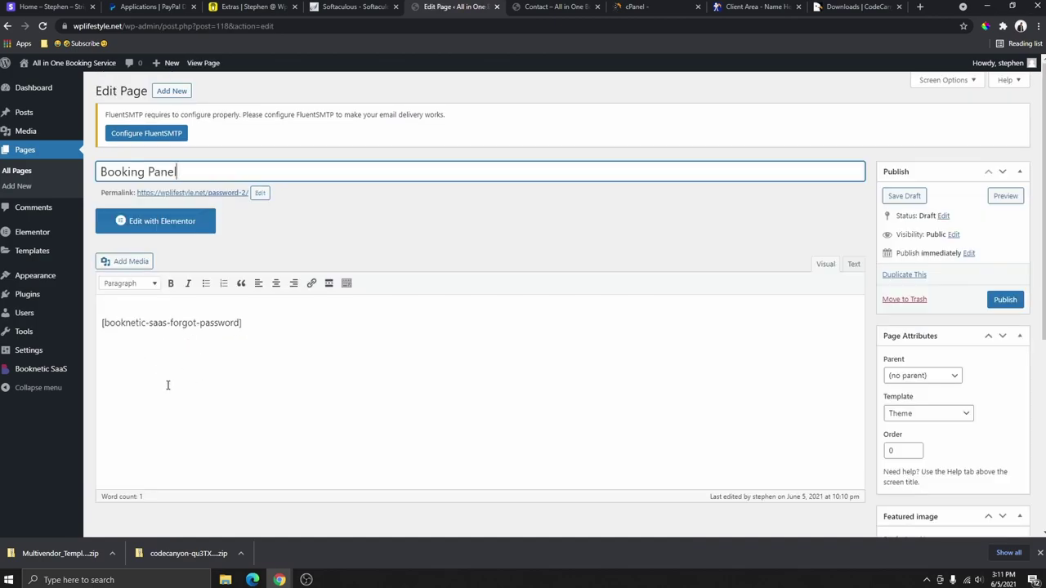
pyautogui.click(240, 323)
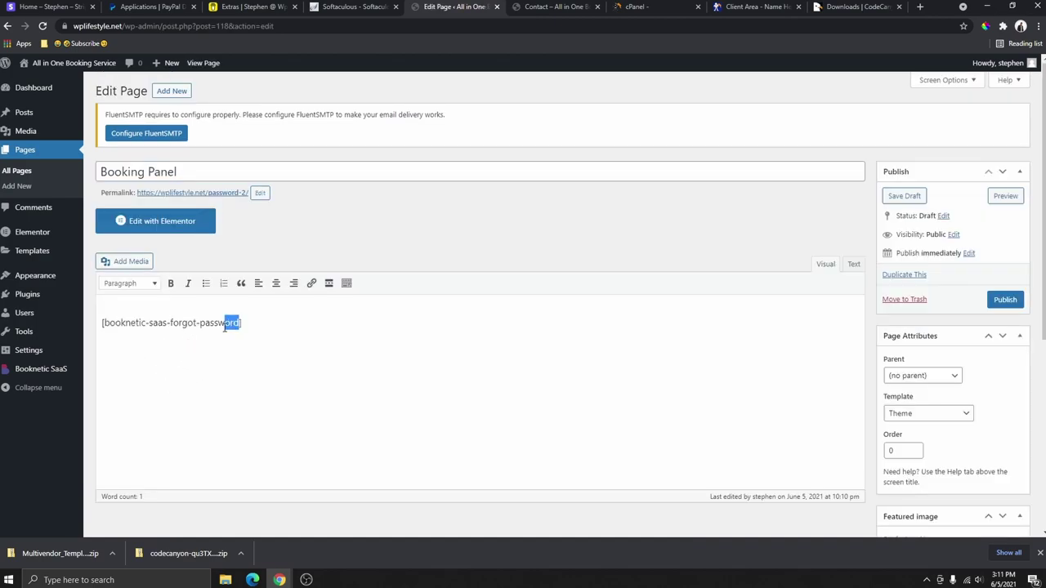
pyautogui.keyDown('shift'); pyautogui.click(147, 322); pyautogui.keyUp('shift')
pyautogui.press('BackSpace')
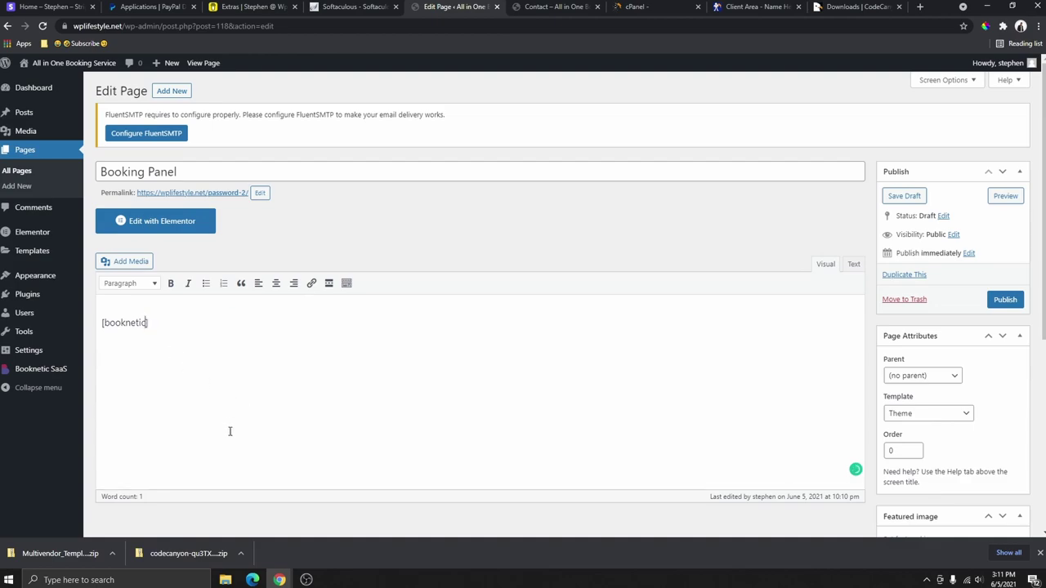
pyautogui.moveTo(151, 324); pyautogui.dragTo(94, 329)
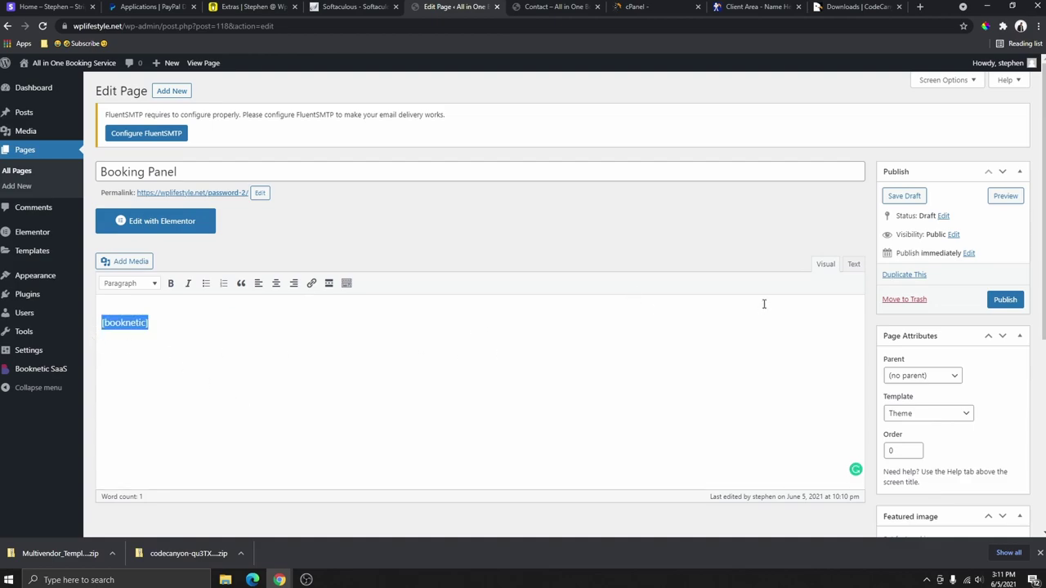
pyautogui.click(1005, 300)
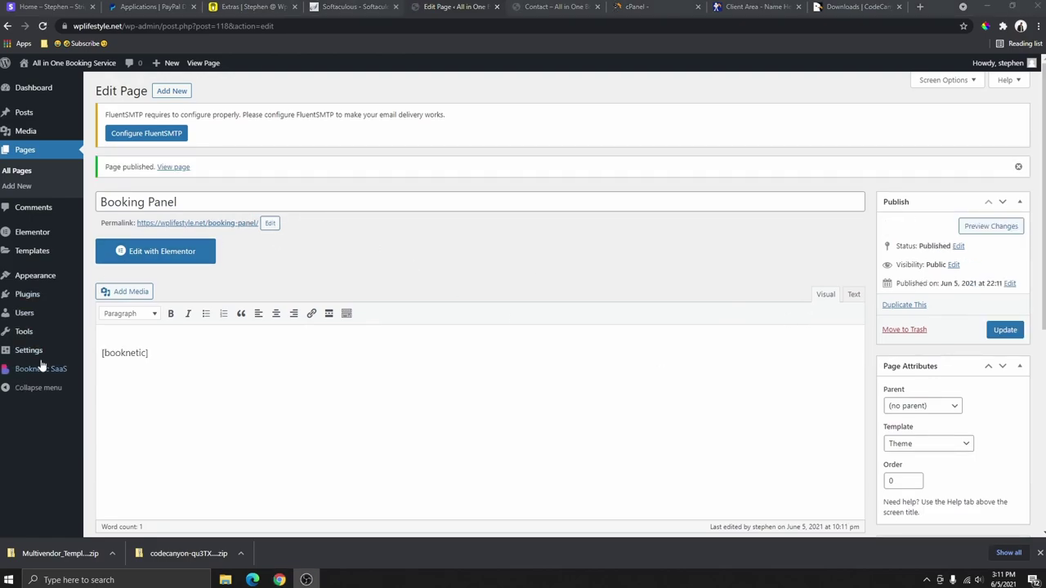
pyautogui.click(41, 369)
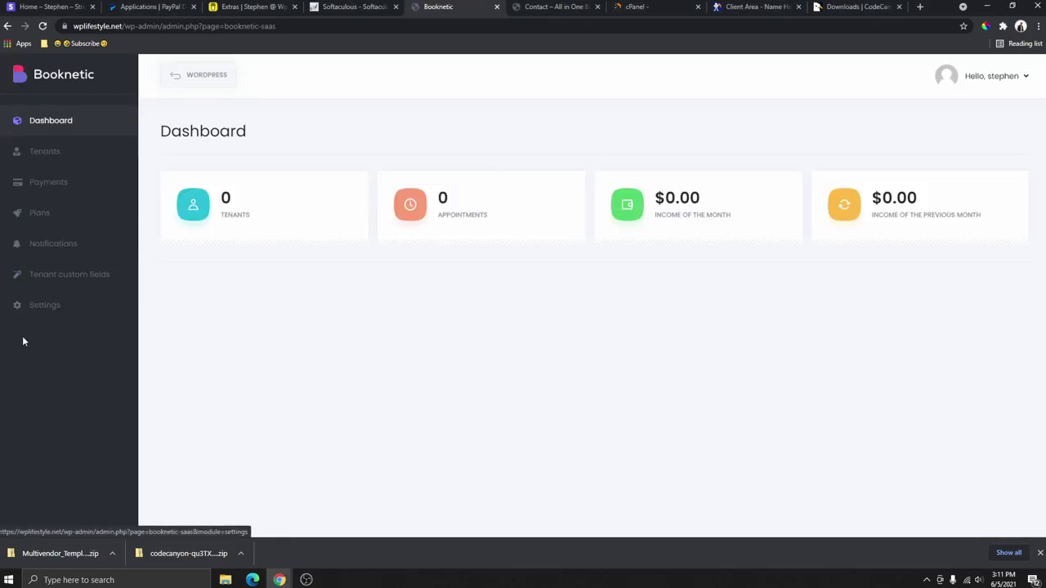
# Step: Set Booking page to Booking Panel (ID: 118) and Forgot Password to Password (ID: 115), then save
pyautogui.click(110, 312)
pyautogui.click(243, 229)
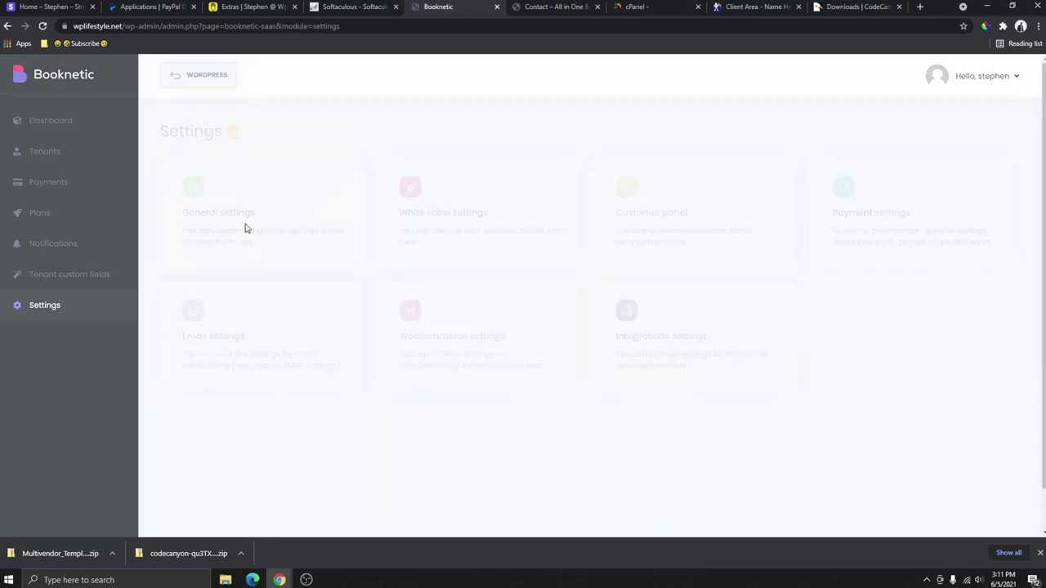
pyautogui.scroll(-1, 438, 256)
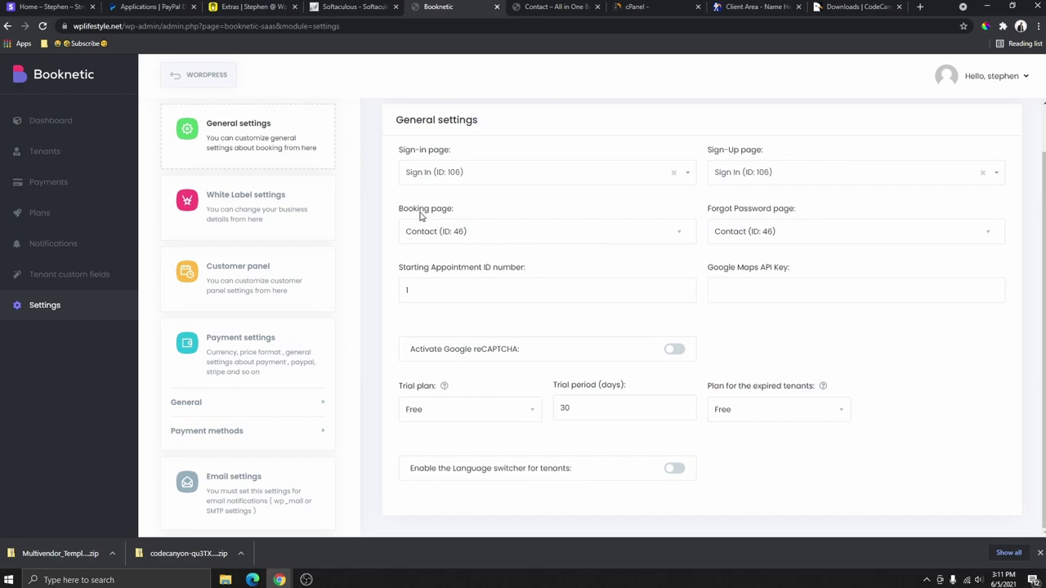
pyautogui.click(456, 236)
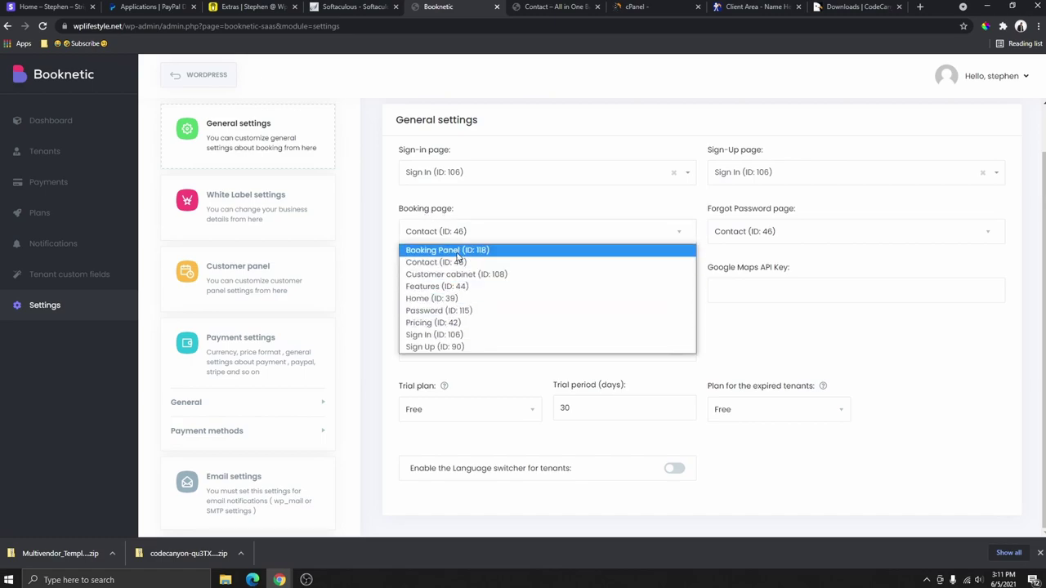
pyautogui.click(458, 250)
pyautogui.click(760, 235)
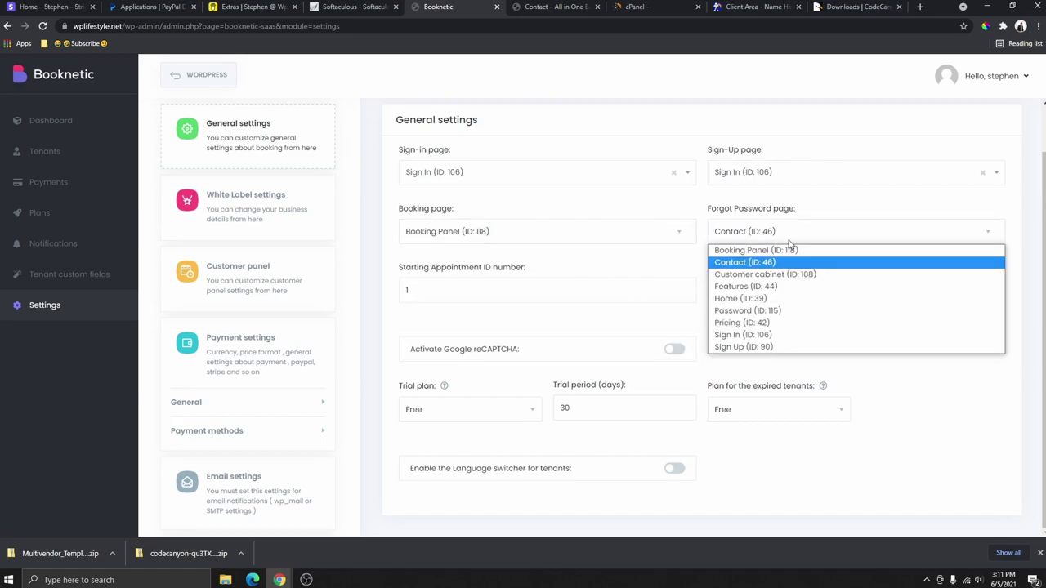
pyautogui.click(768, 314)
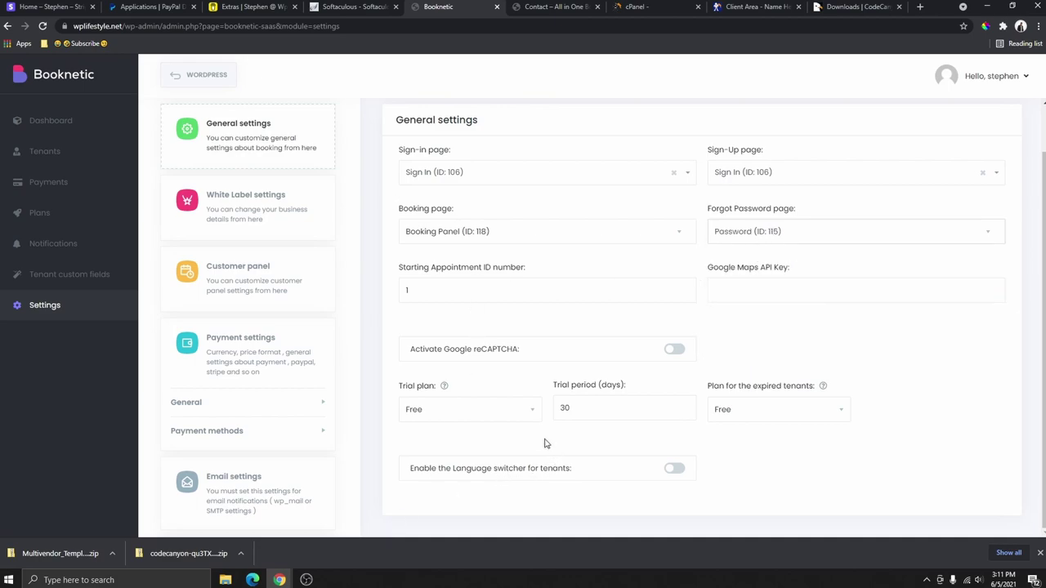
pyautogui.scroll(1, 948, 180)
pyautogui.click(977, 131)
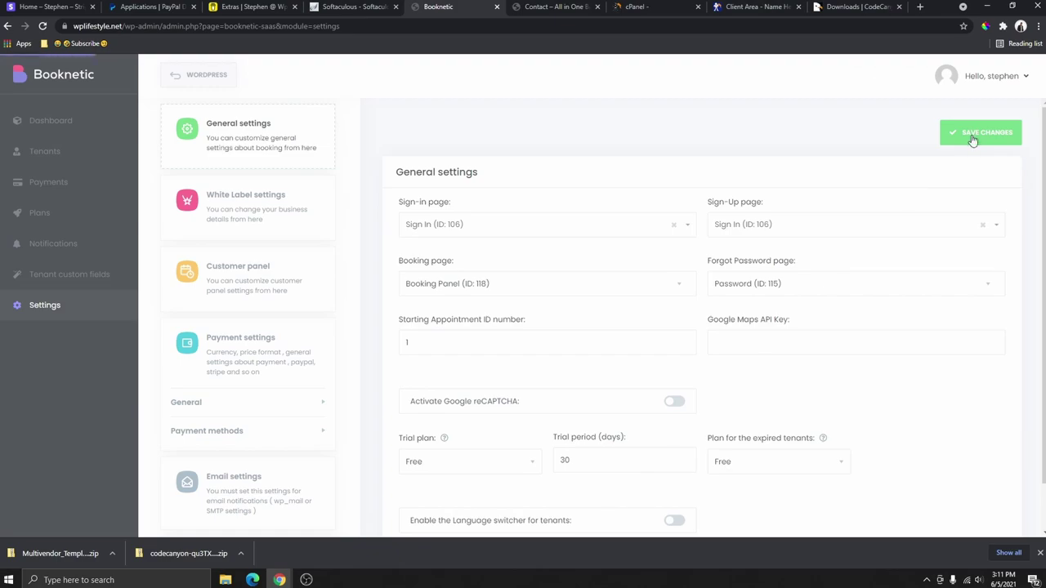
# Step: Change the trial period to 7 days, enable Google reCAPTCHA, and save the settings again
pyautogui.scroll(-1, 420, 416)
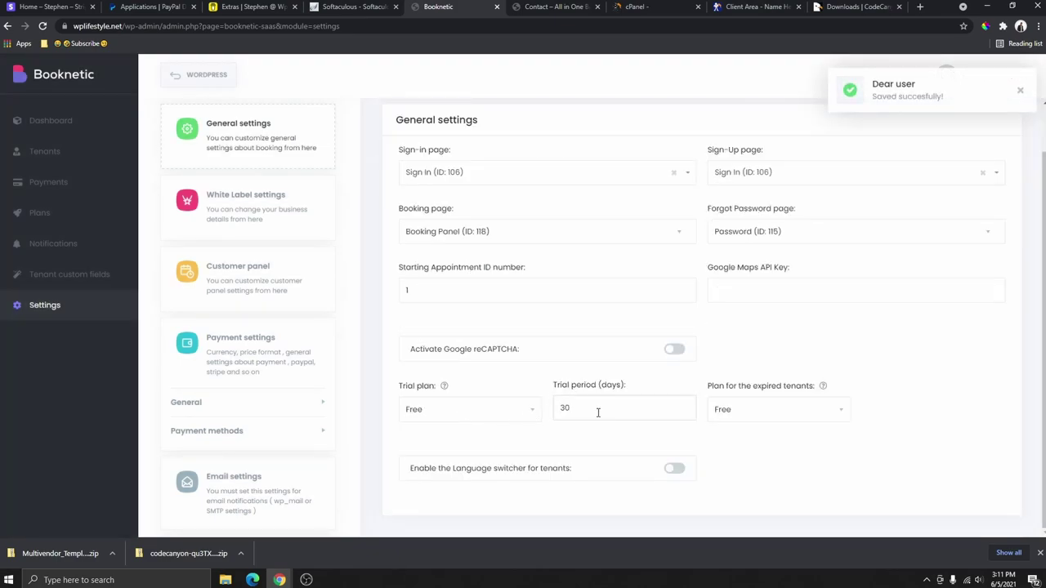
pyautogui.moveTo(591, 414); pyautogui.dragTo(558, 418)
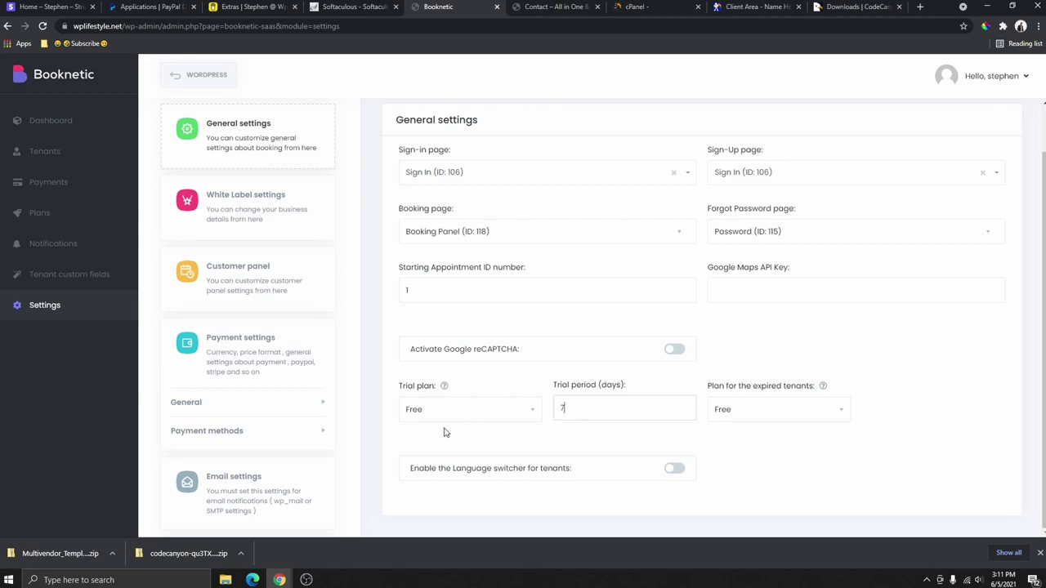
pyautogui.click(674, 349)
pyautogui.click(674, 468)
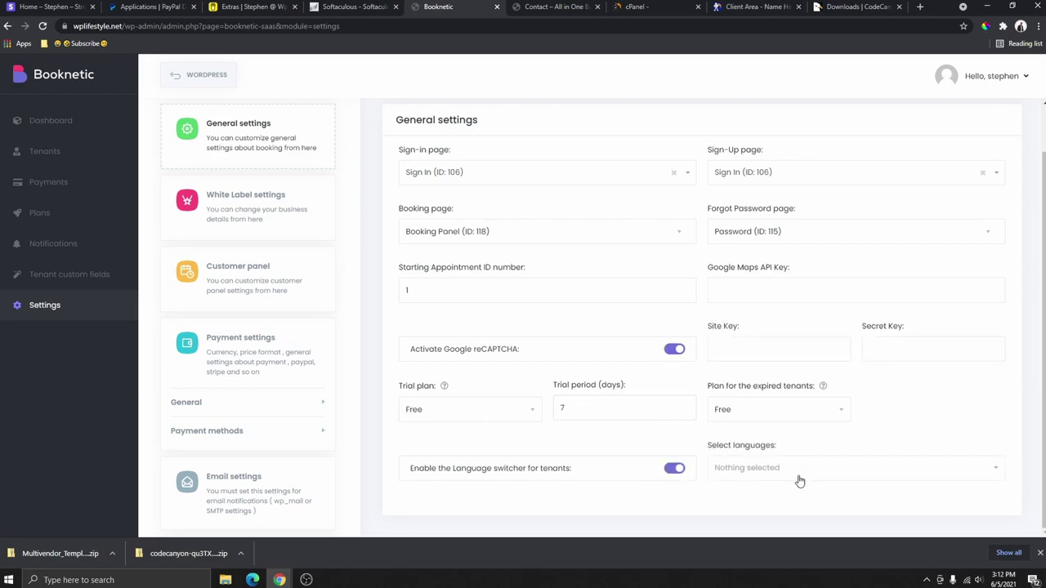
pyautogui.click(779, 473)
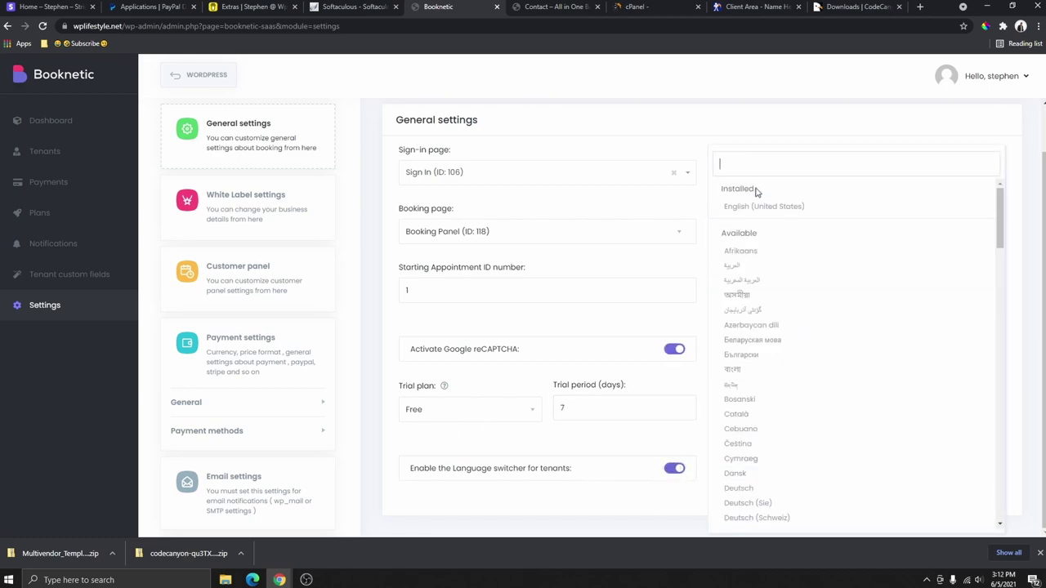
pyautogui.click(674, 468)
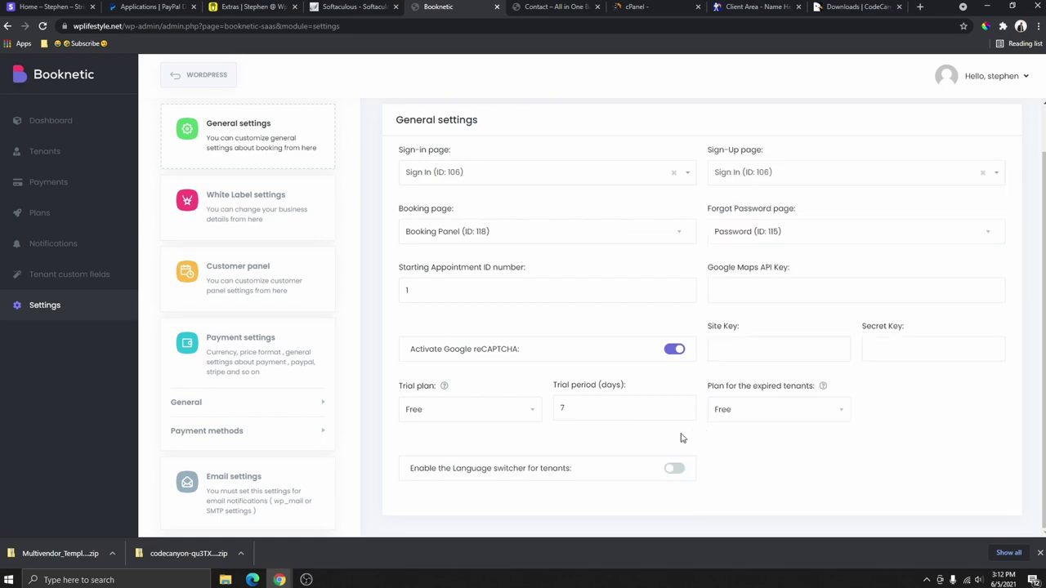
pyautogui.scroll(1, 638, 315)
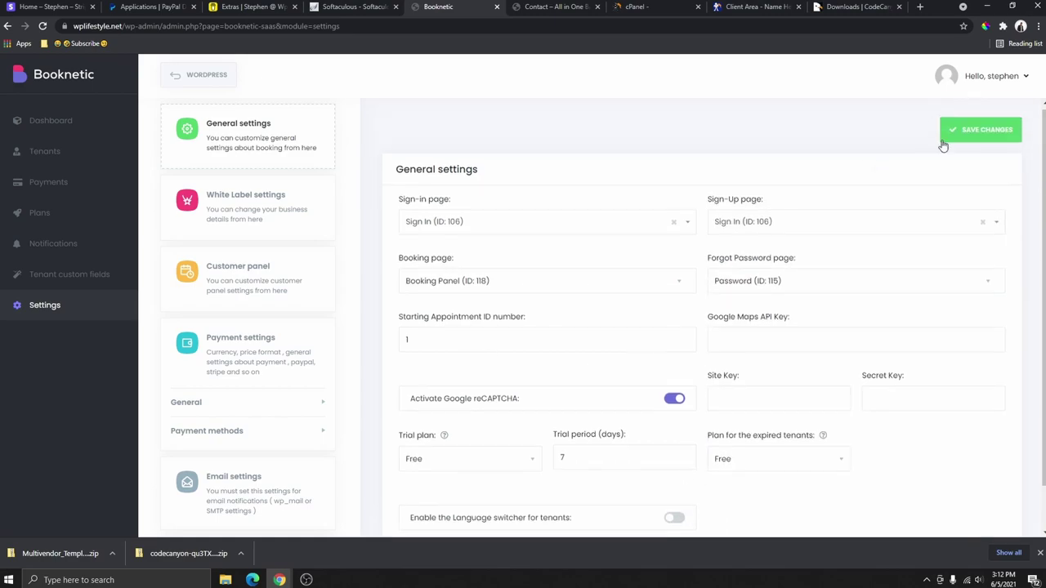
pyautogui.click(977, 133)
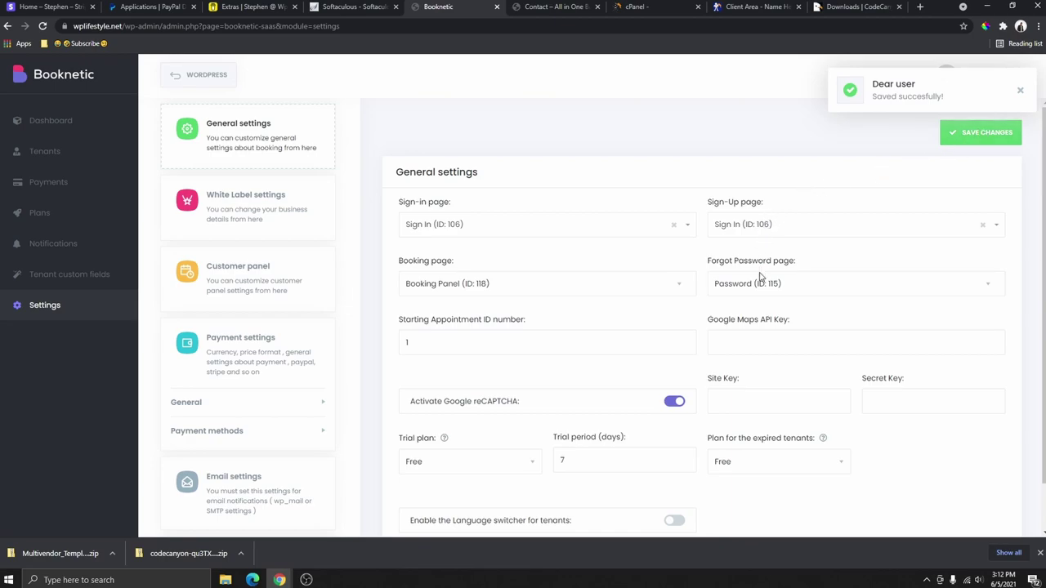
# Step: Step through the live Sign Up, Sign In and Forgot Password pages in incognito
pyautogui.moveTo(279, 581)
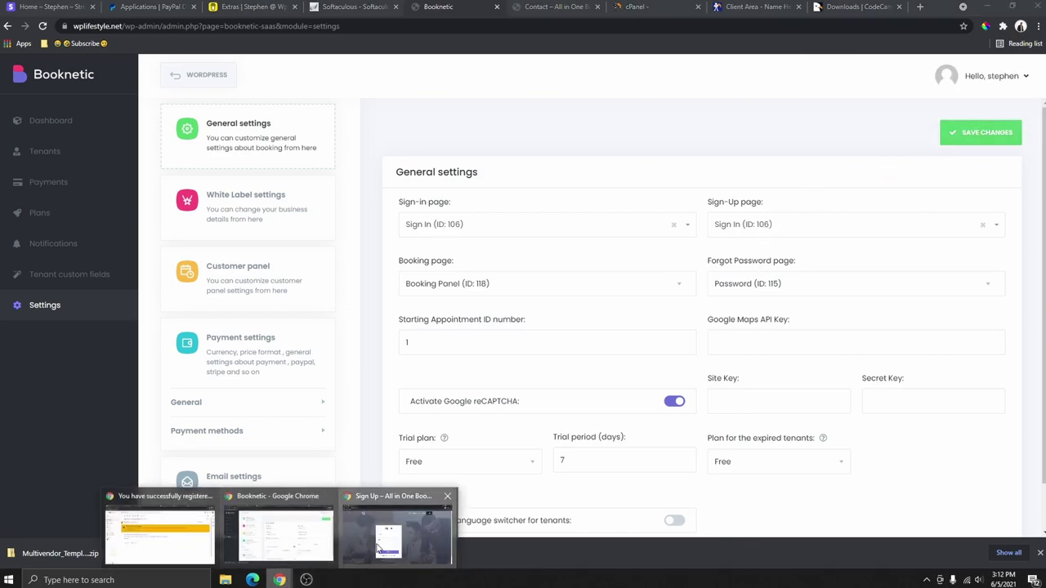
pyautogui.click(346, 515)
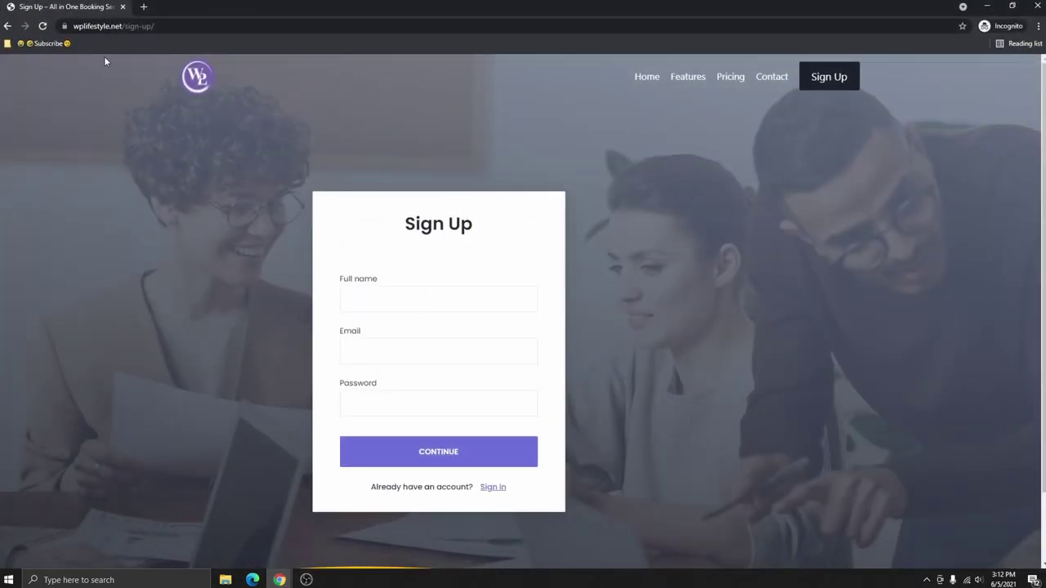
pyautogui.click(45, 27)
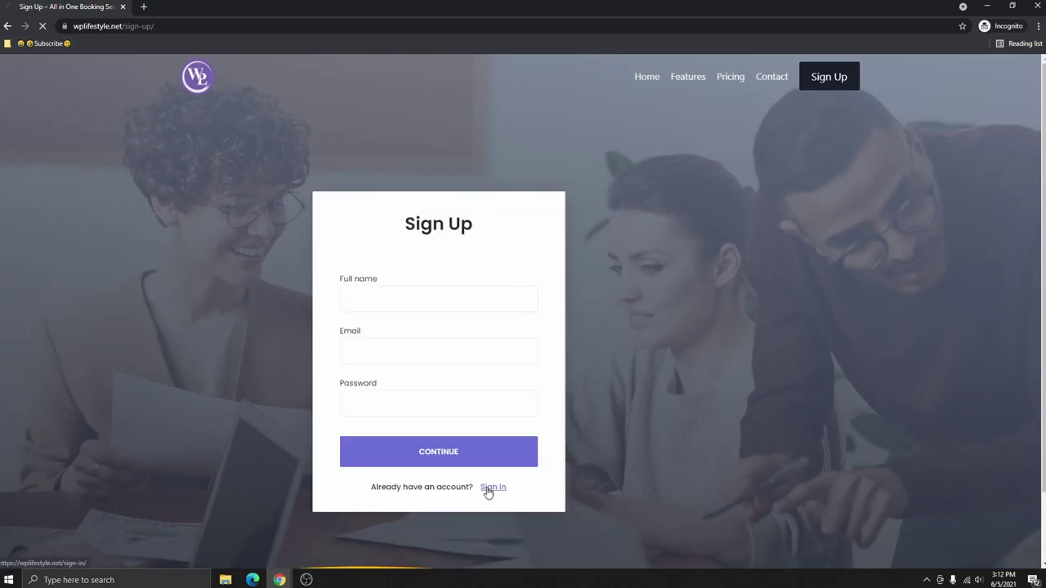
pyautogui.click(493, 487)
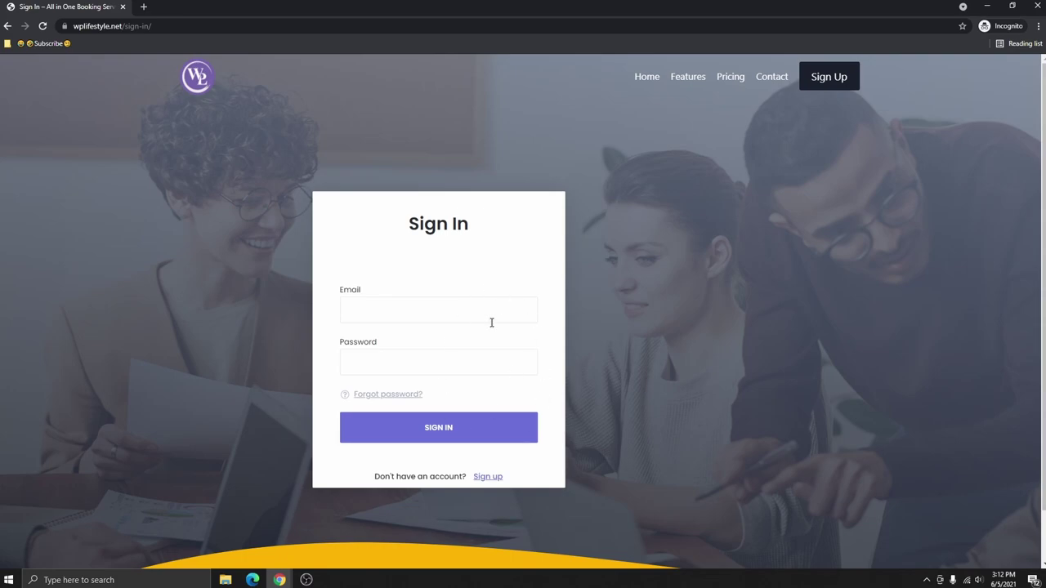
pyautogui.click(388, 396)
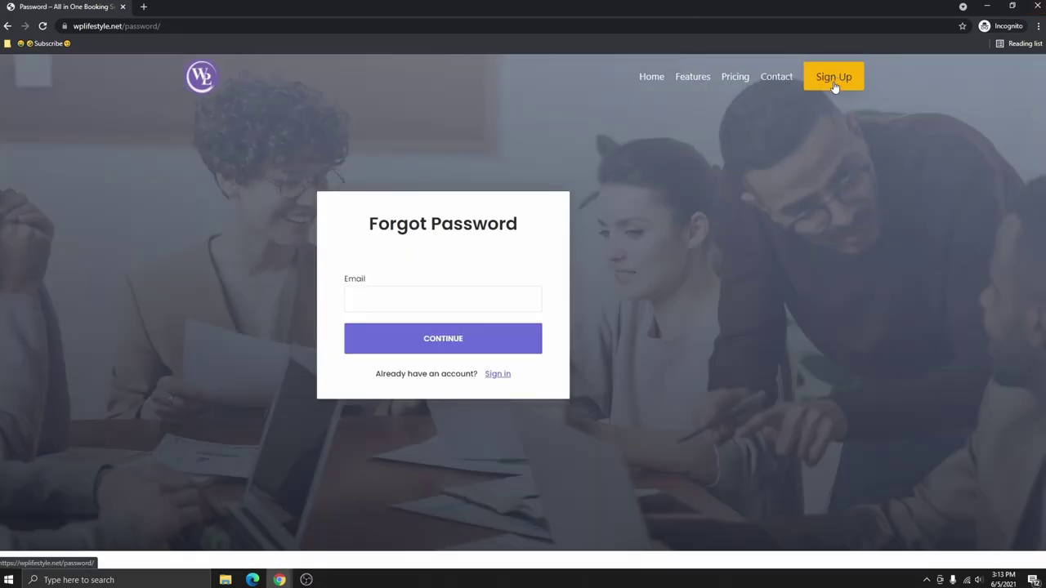
pyautogui.click(832, 86)
pyautogui.click(501, 376)
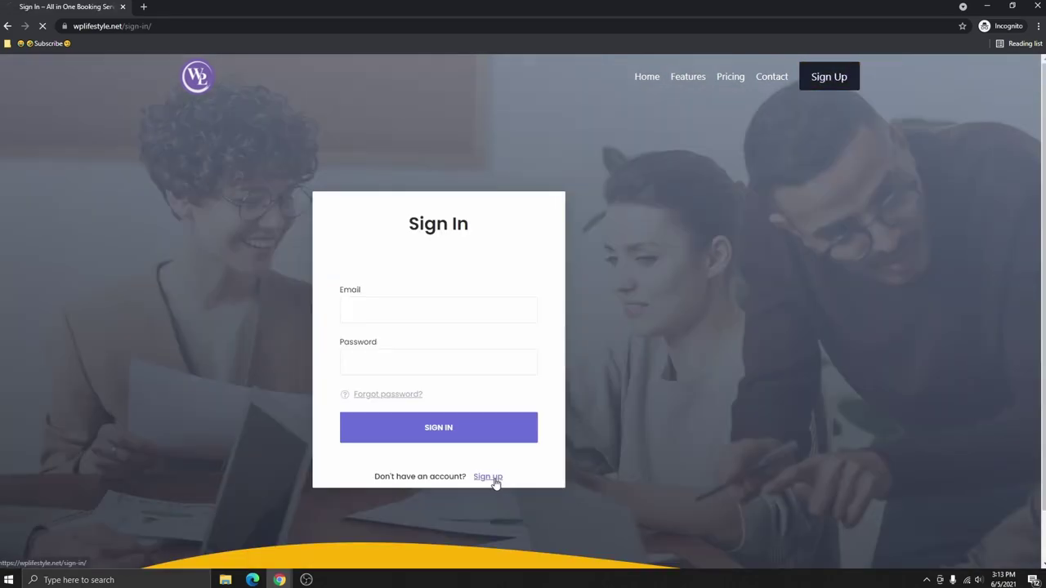
# Step: Copy the Sign In page's URL and return to the Booknetic settings window
pyautogui.click(117, 26)
pyautogui.rightClick(112, 29)
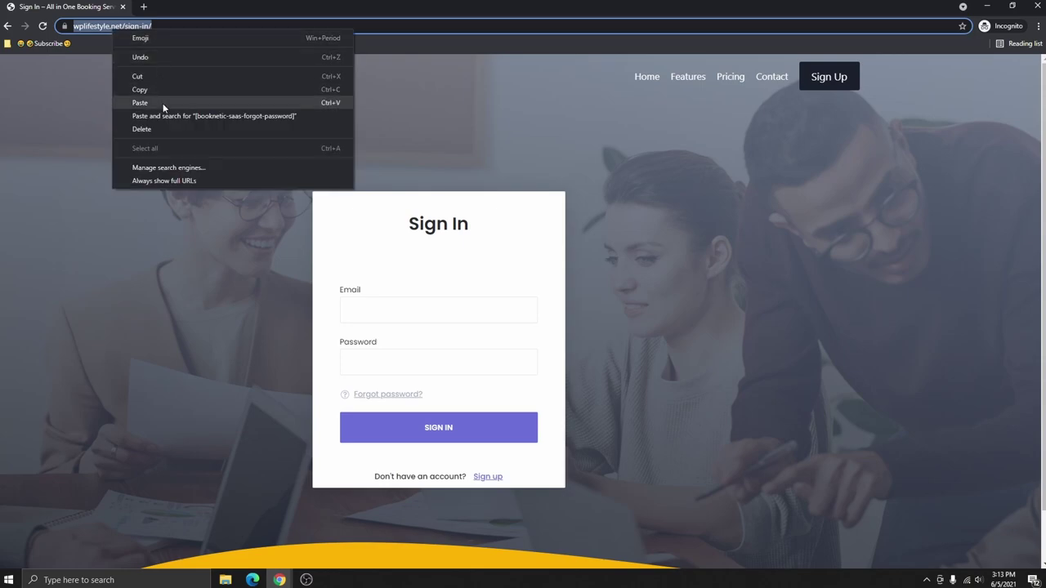
pyautogui.click(163, 100)
pyautogui.hotkey('alt', 'Tab')
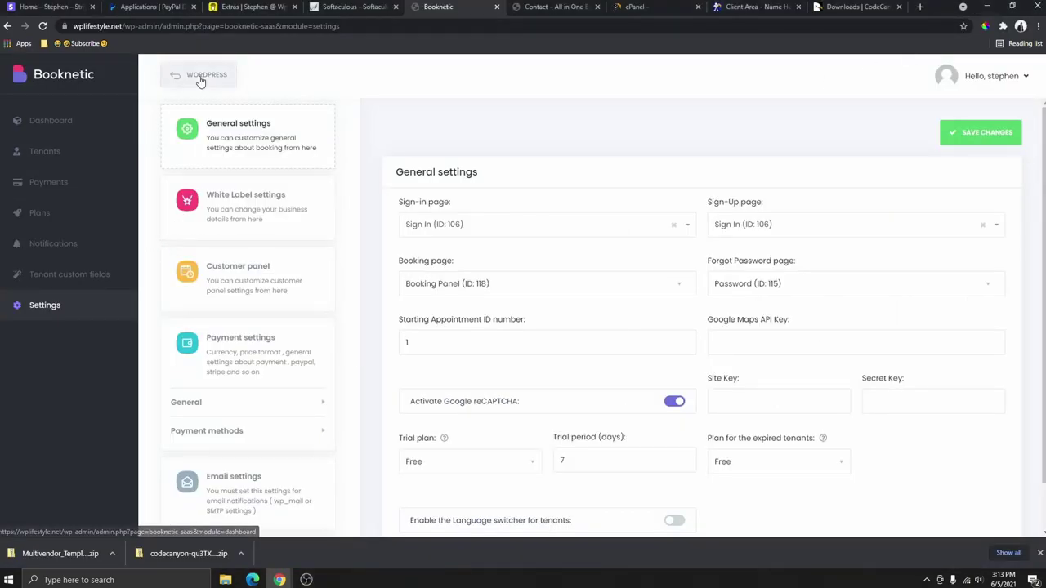
# Step: Add the Sign In page to the WordPress Main Menu after Contact and save the menu
pyautogui.click(205, 79)
pyautogui.moveTo(32, 286)
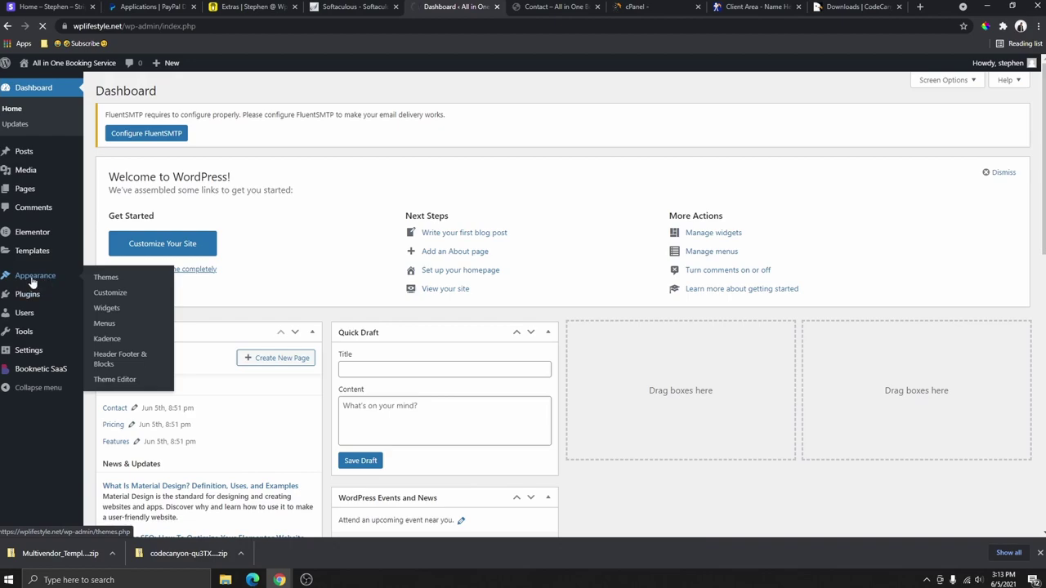
pyautogui.click(103, 323)
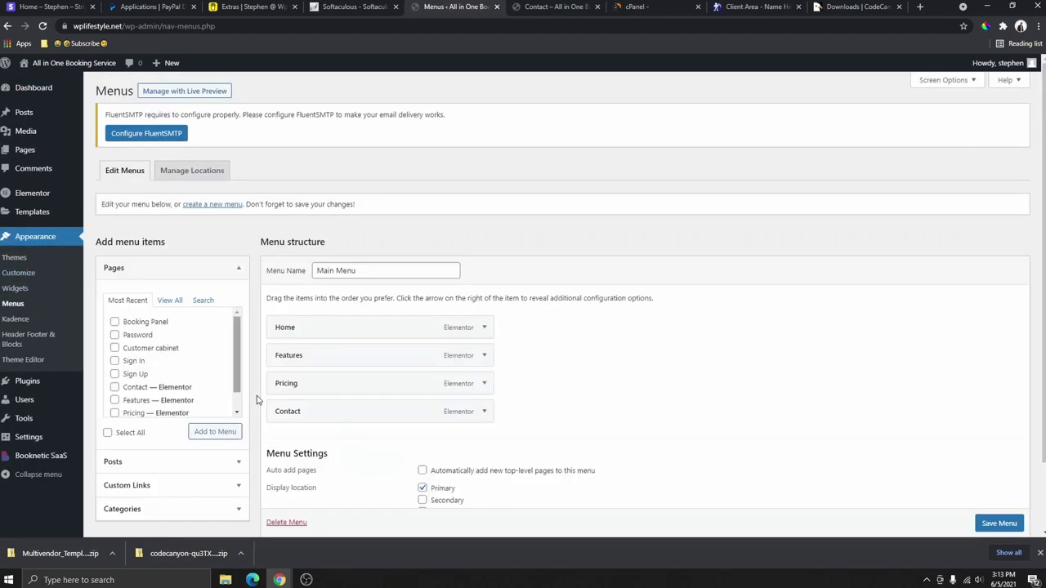
pyautogui.click(114, 361)
pyautogui.click(216, 432)
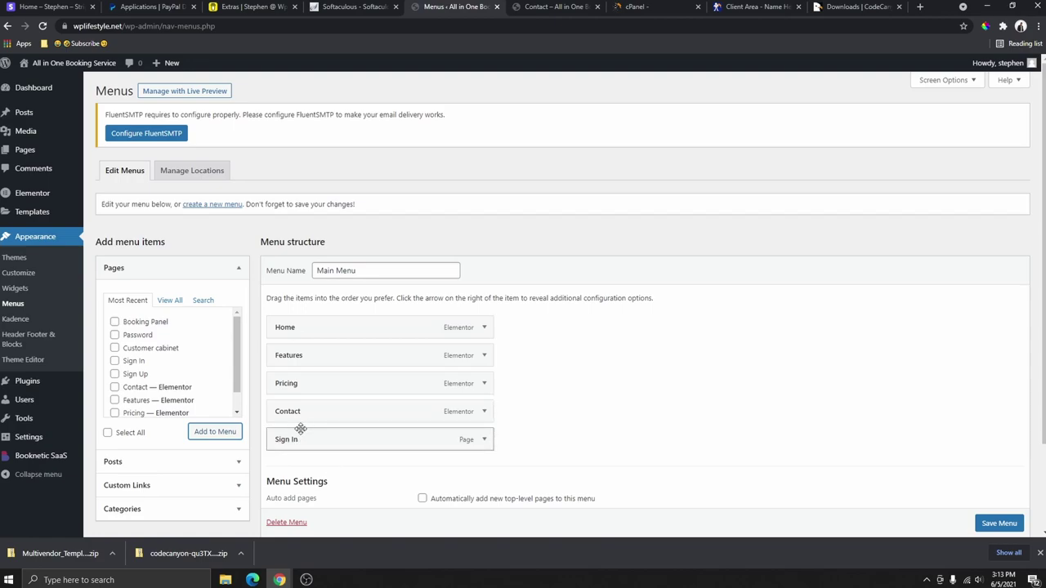
pyautogui.click(998, 523)
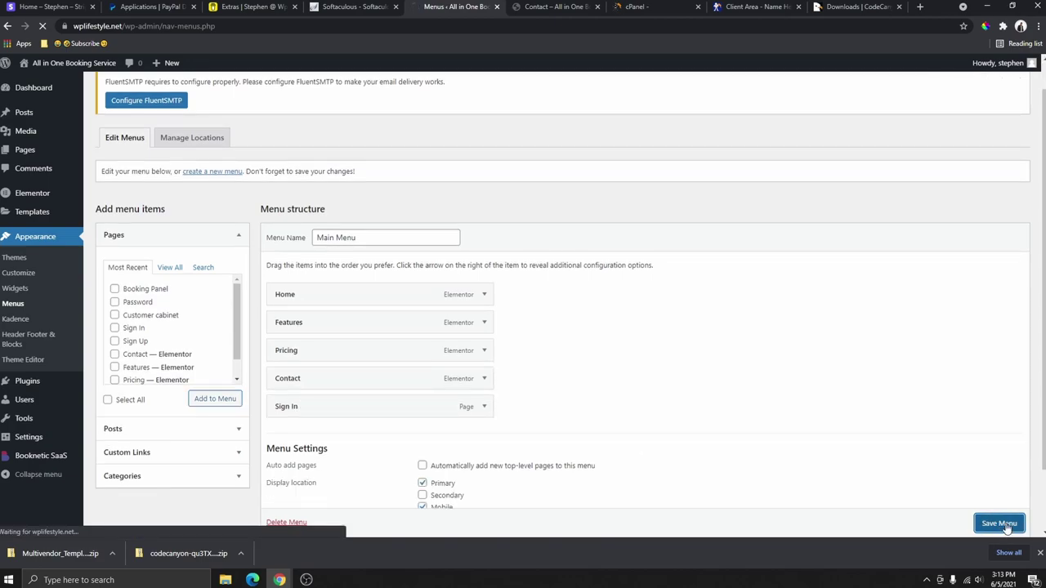
# Step: Reload the Contact page to check the new menu, then go to the Home page
pyautogui.hotkey('ctrl', 'Tab')
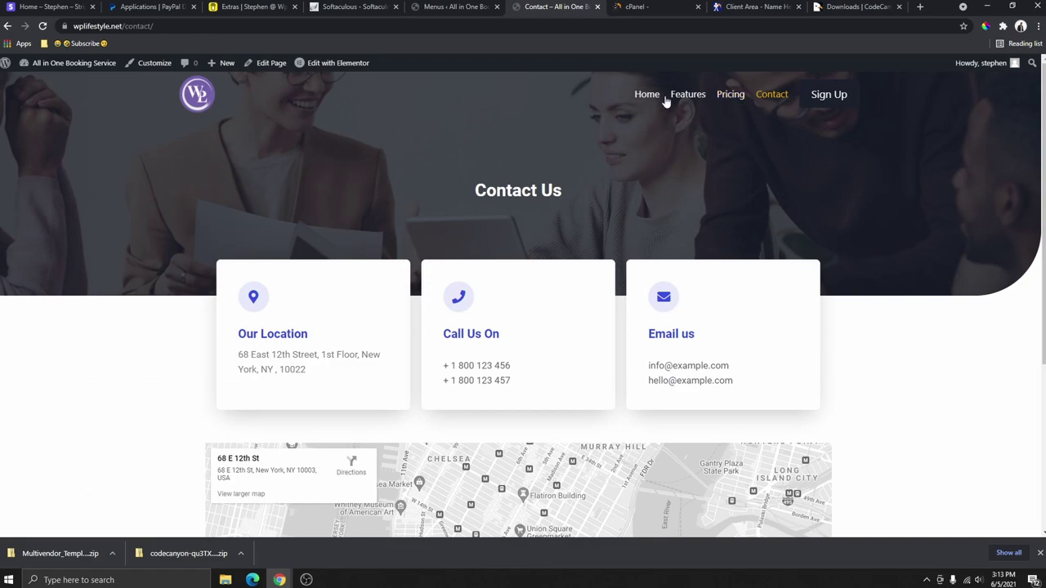
pyautogui.click(42, 26)
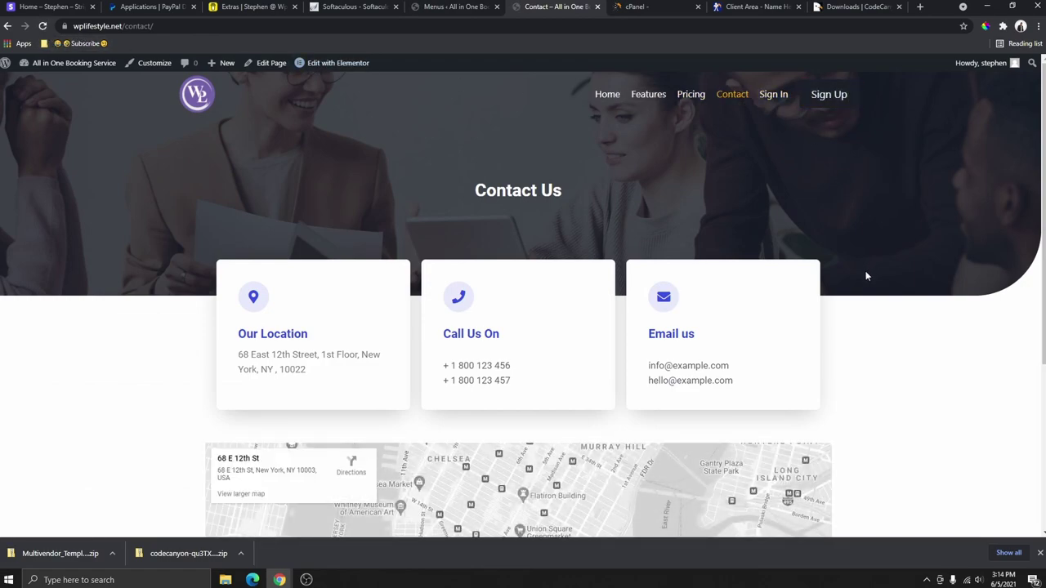
pyautogui.click(606, 97)
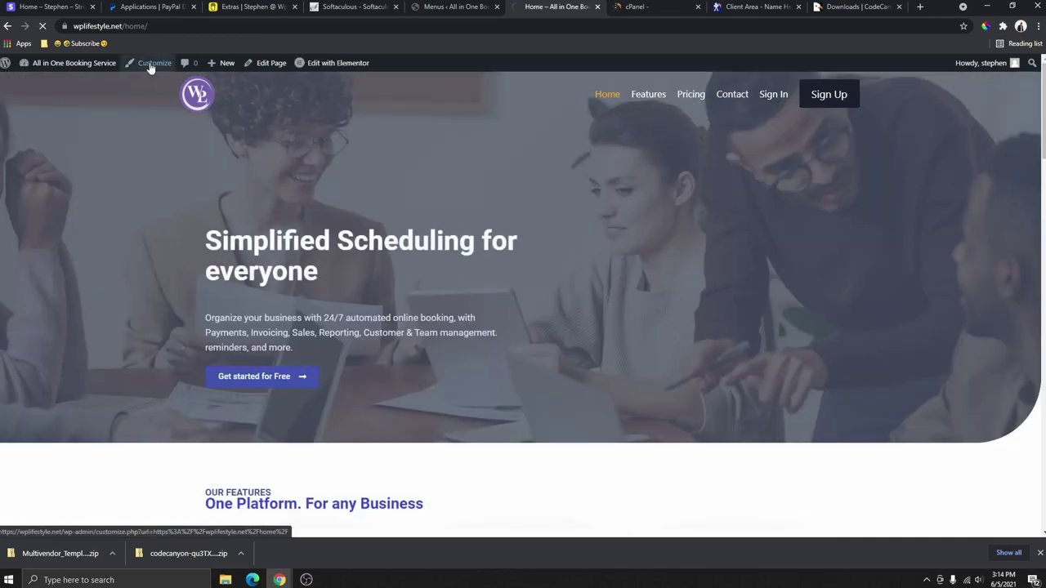
pyautogui.click(149, 65)
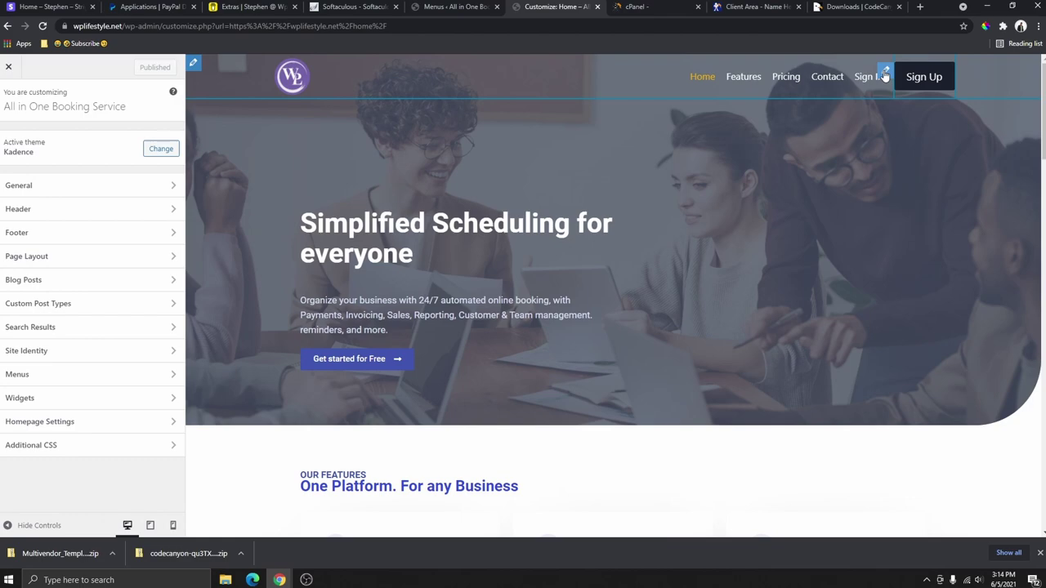
pyautogui.click(884, 74)
pyautogui.rightClick(31, 238)
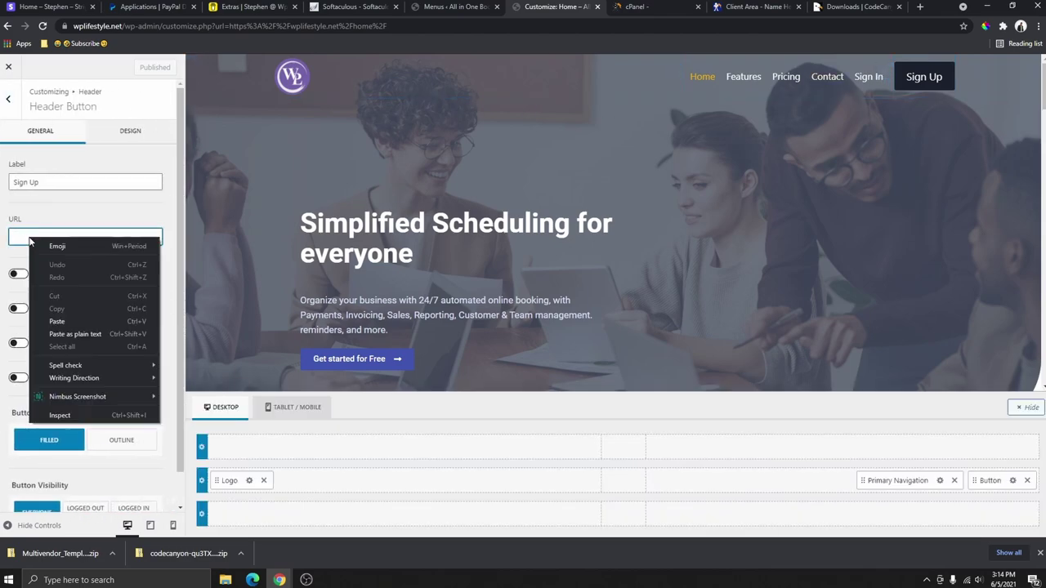
pyautogui.click(70, 322)
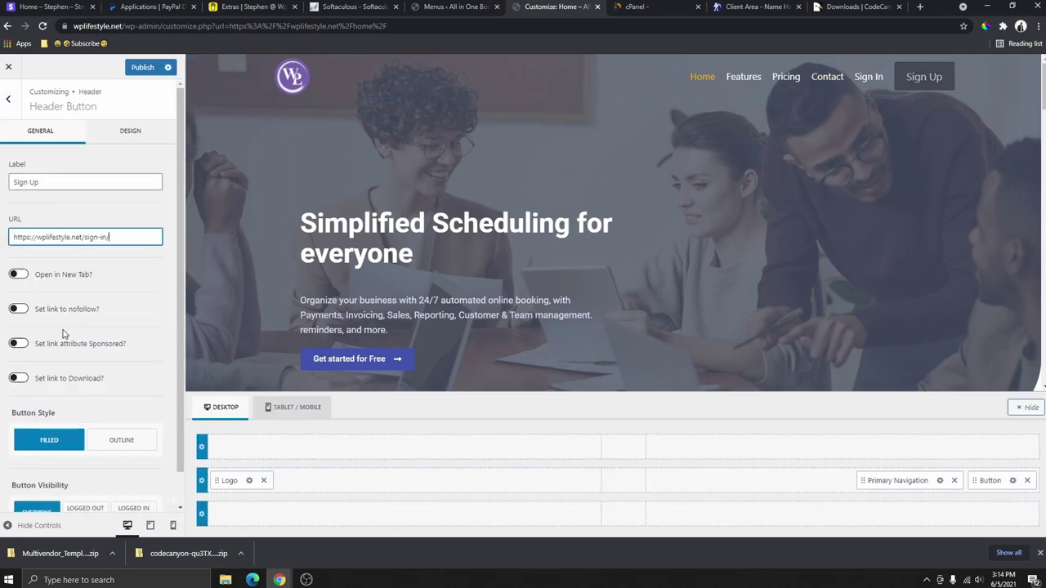
pyautogui.doubleClick(102, 237)
pyautogui.write('up')
pyautogui.click(144, 68)
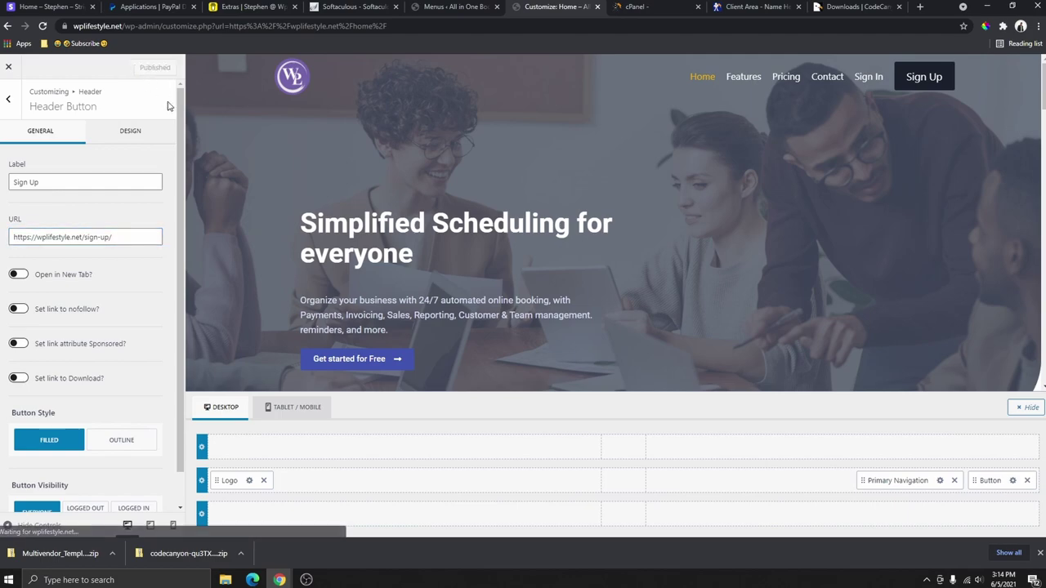
pyautogui.click(467, 9)
pyautogui.click(36, 461)
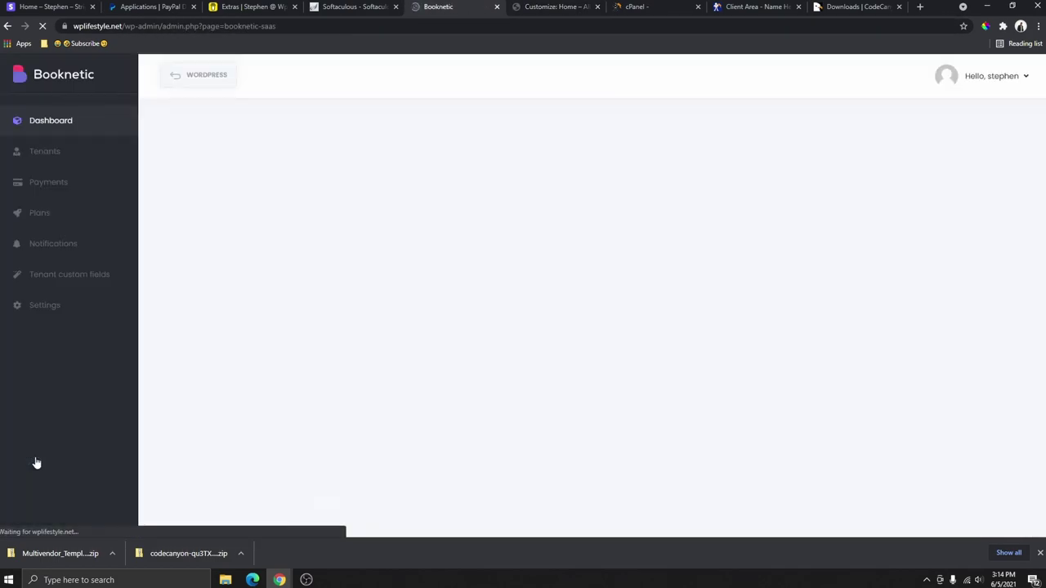
# Step: Choose Sign Up (ID: 90) as Booknetic's Sign-Up page in Settings and save the change
pyautogui.click(52, 312)
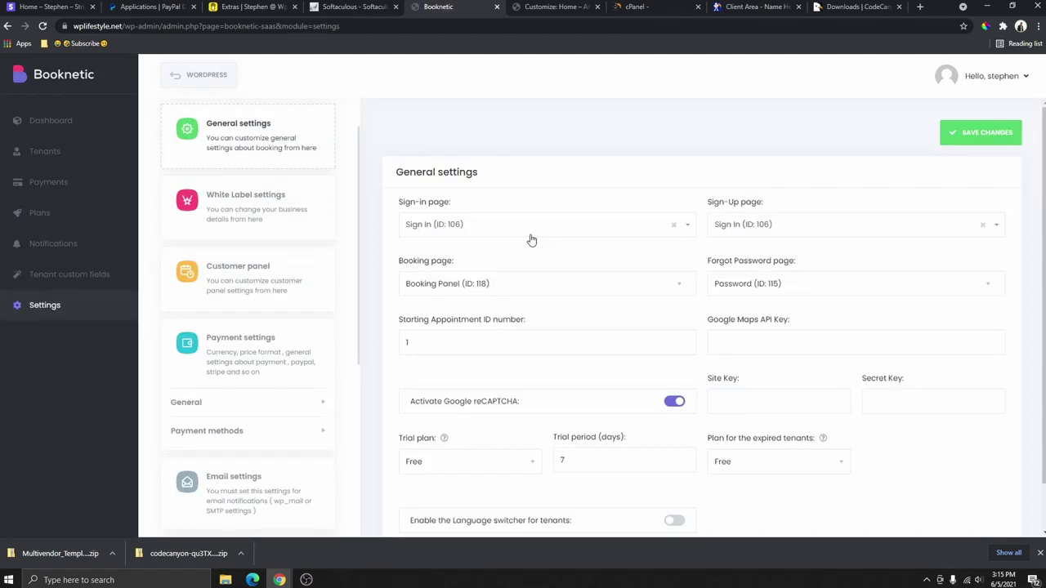
pyautogui.click(748, 225)
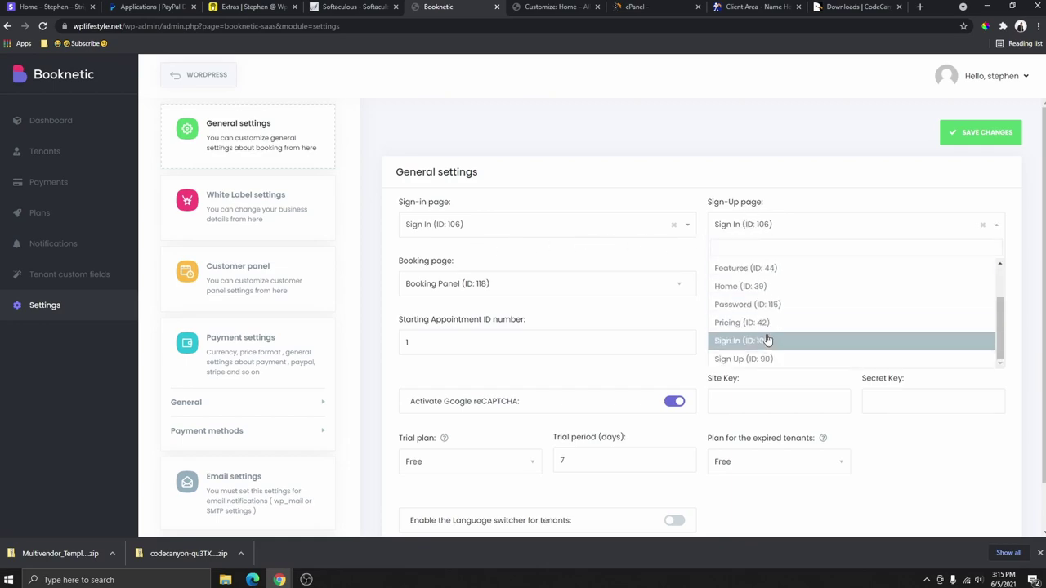
pyautogui.click(751, 358)
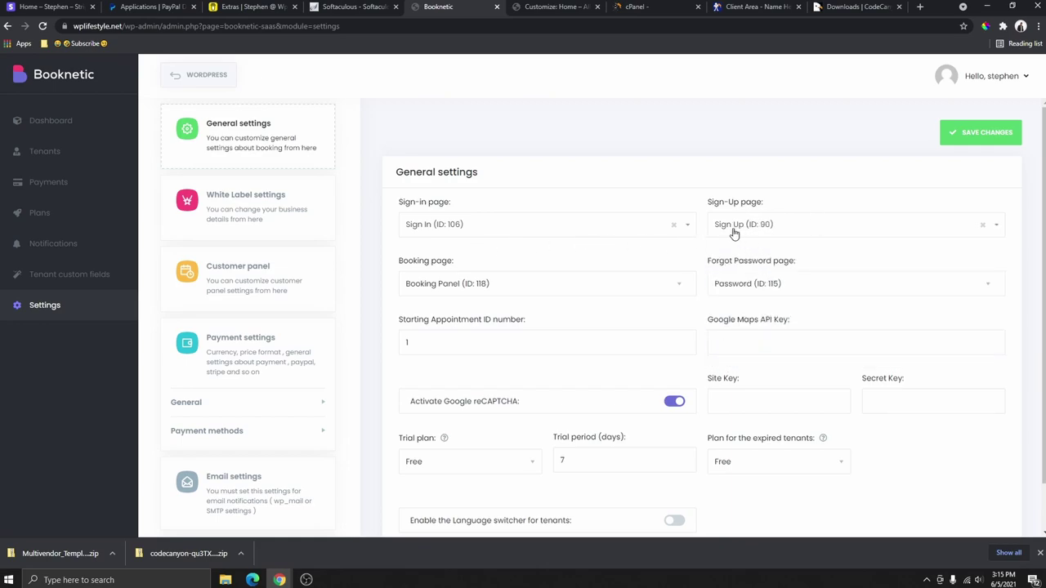
pyautogui.click(992, 133)
pyautogui.moveTo(279, 579)
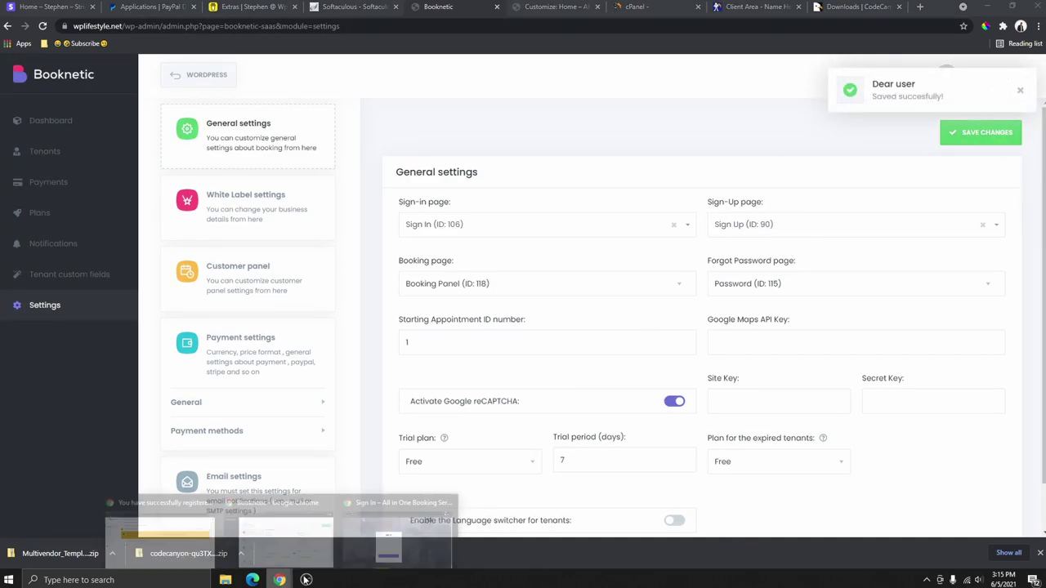
pyautogui.click(394, 539)
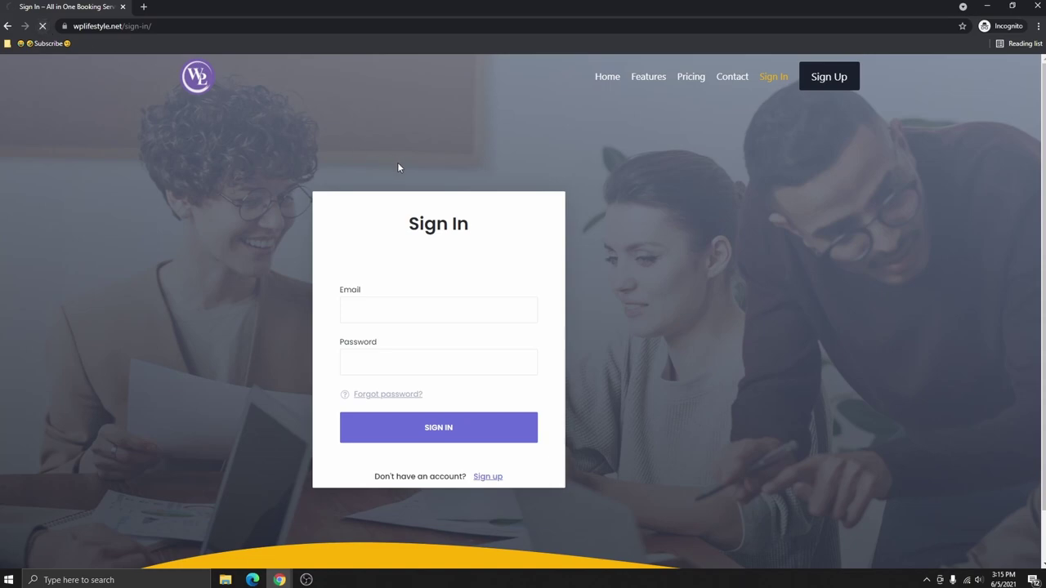
# Step: Test the live Sign In page's links to Sign Up and back, then return to the Booknetic dashboard
pyautogui.click(488, 477)
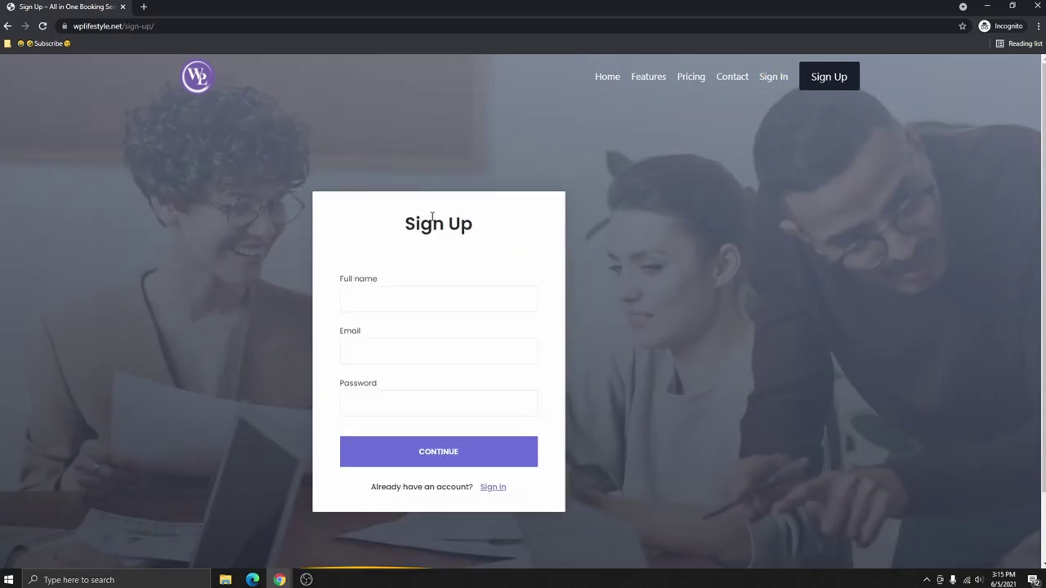
pyautogui.click(492, 488)
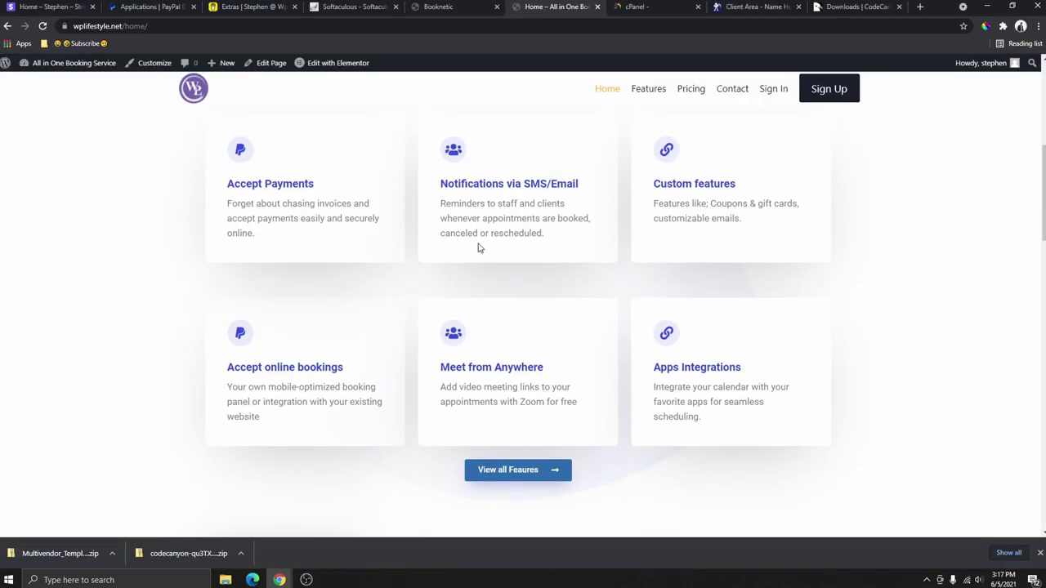
pyautogui.scroll(-6, 478, 245)
pyautogui.scroll(7, 490, 204)
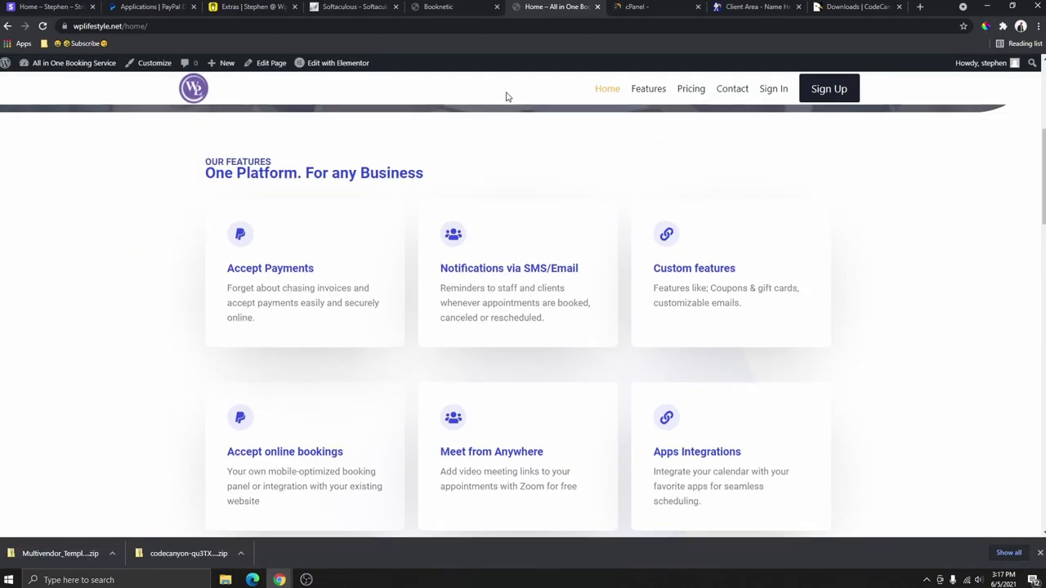
pyautogui.click(438, 6)
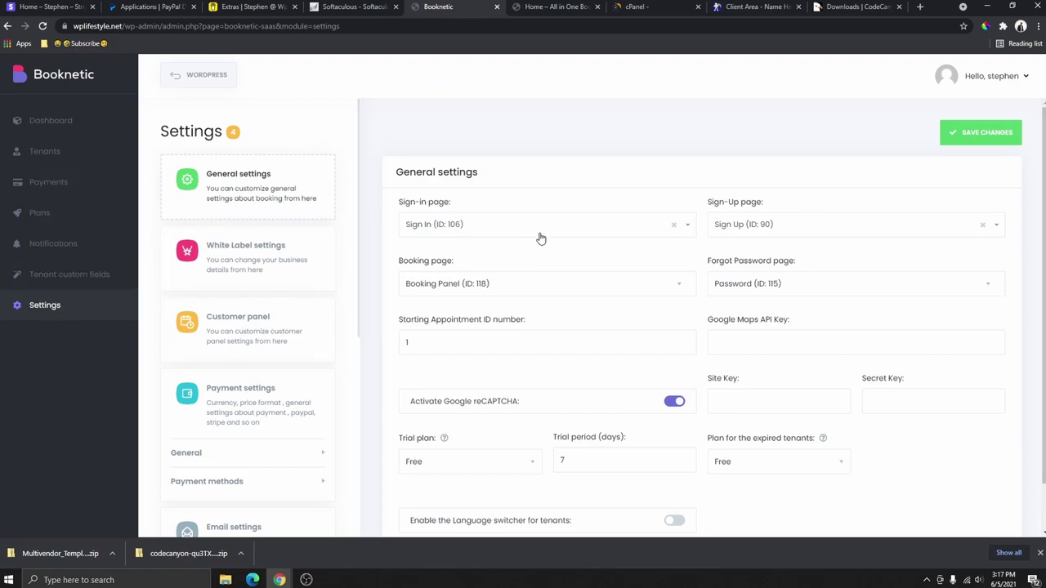
pyautogui.click(53, 125)
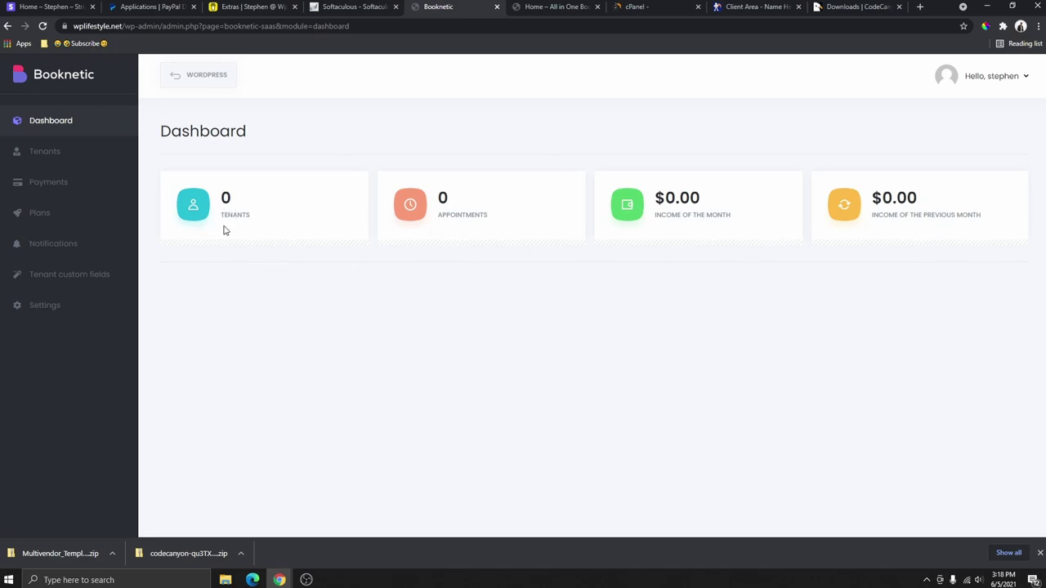
# Step: Browse Tenants and Payments, then open the Free plan for editing from the Plans list
pyautogui.click(52, 155)
pyautogui.click(87, 179)
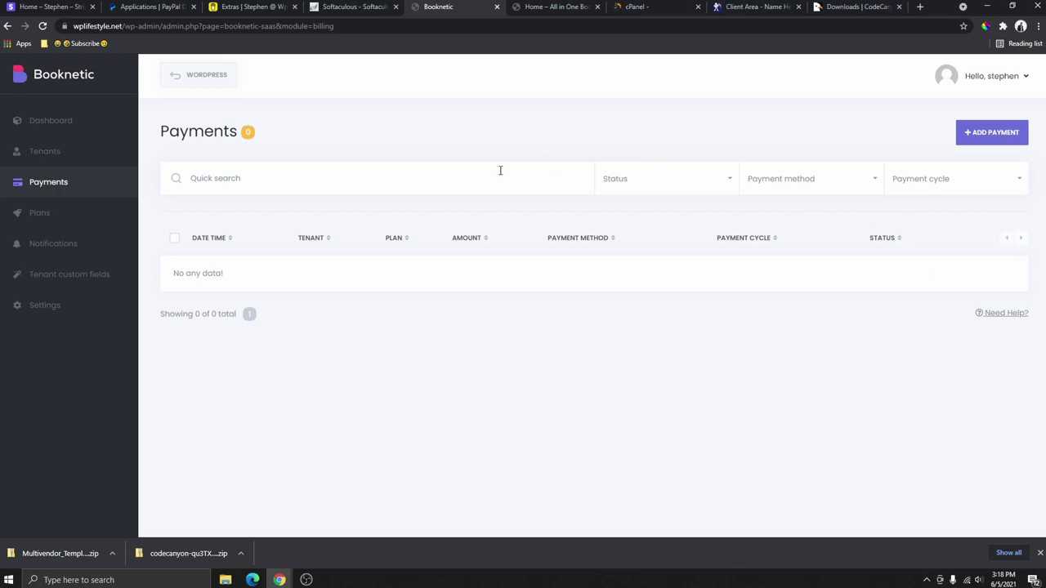
pyautogui.click(38, 212)
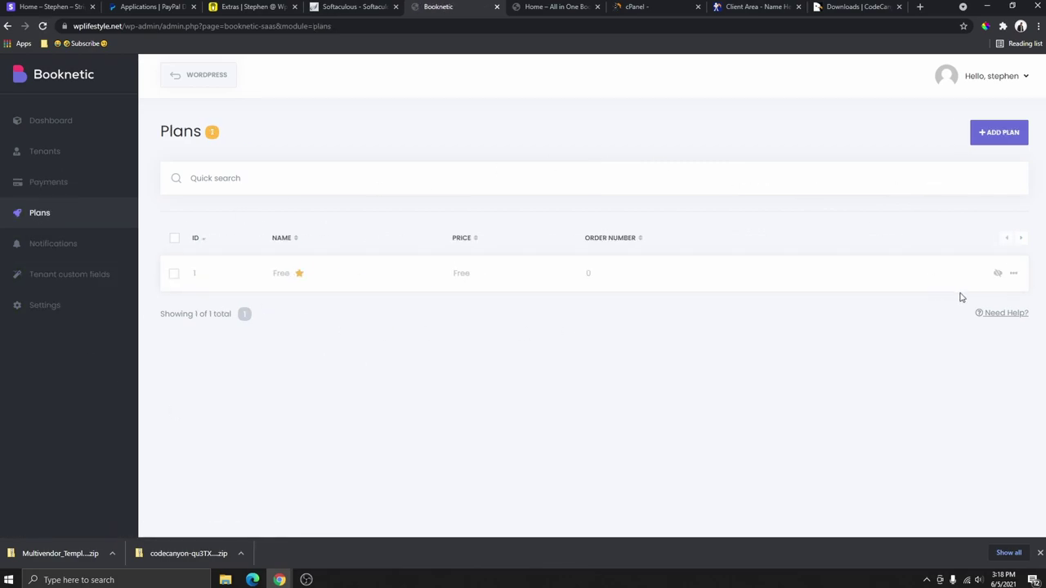
pyautogui.click(1013, 273)
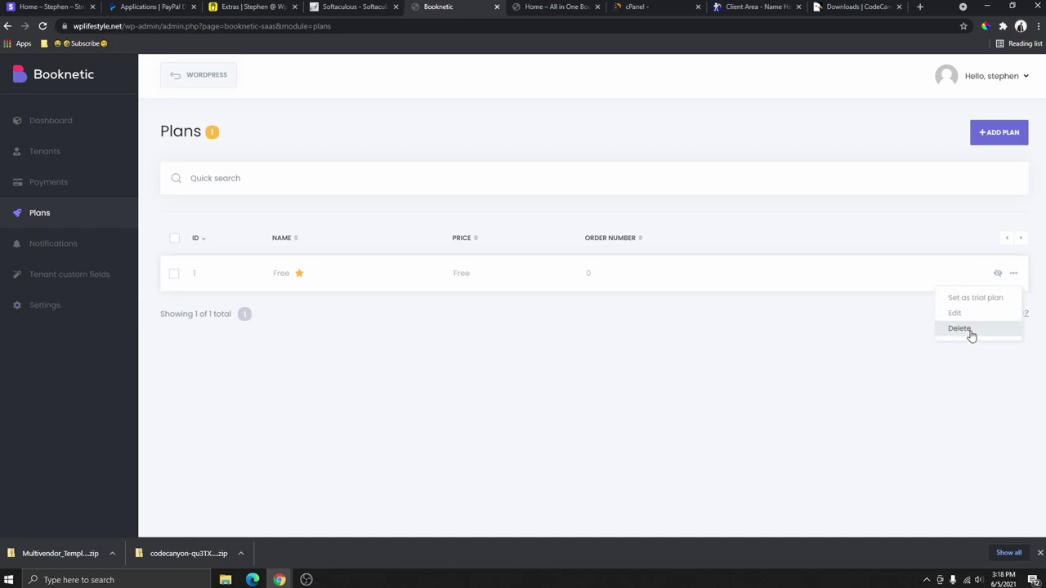
pyautogui.click(971, 316)
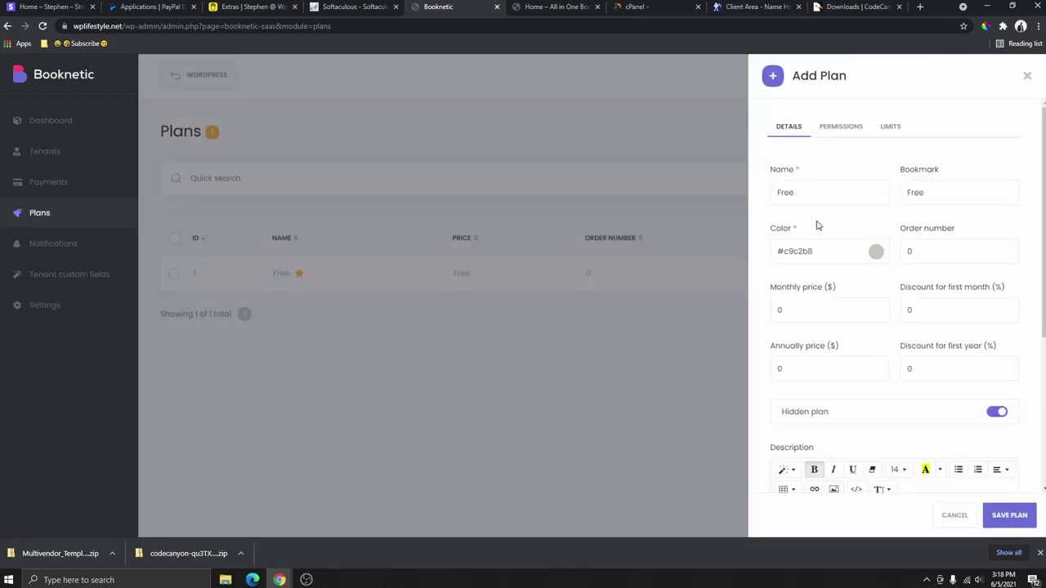
# Step: Check the Free plan's $0 Monthly price and keep Hidden plan switched on
pyautogui.click(841, 313)
pyautogui.scroll(-3, 985, 388)
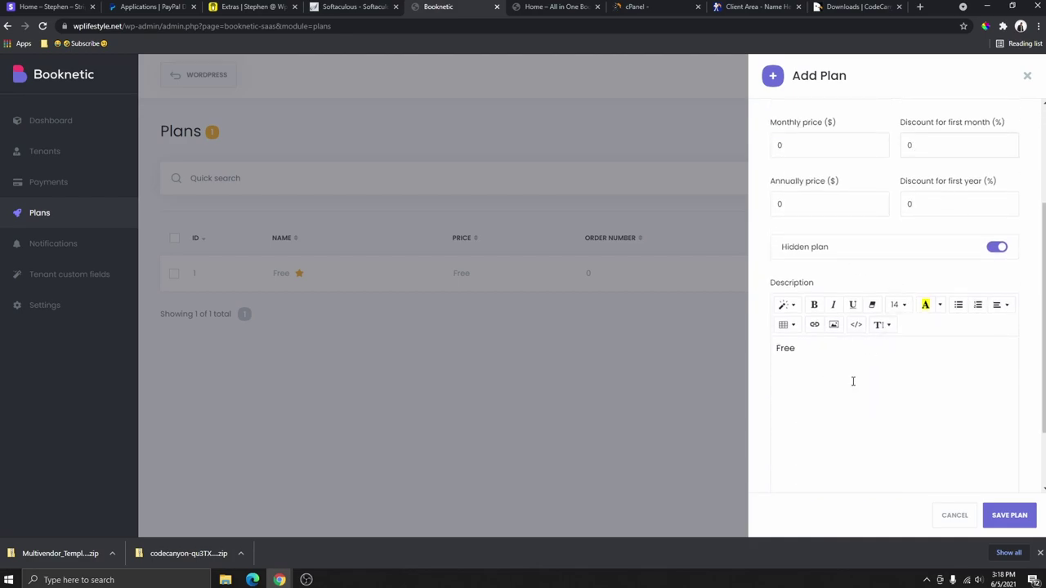
pyautogui.click(824, 250)
pyautogui.click(997, 250)
pyautogui.scroll(3, 855, 270)
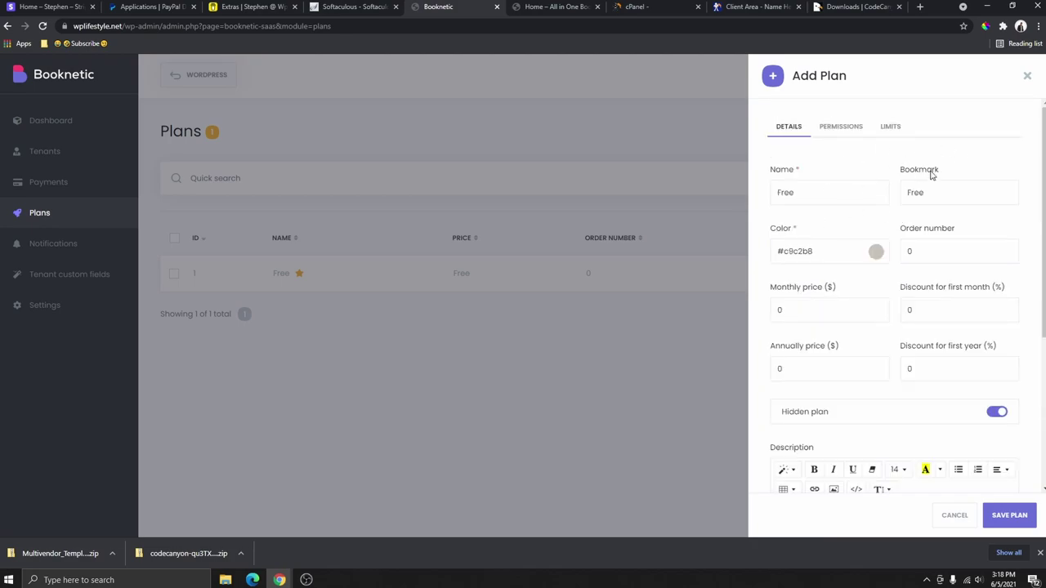
# Step: On the Free plan's Permissions tab, allow the Staff, Locations and Settings modules
pyautogui.click(848, 132)
pyautogui.scroll(-6, 986, 205)
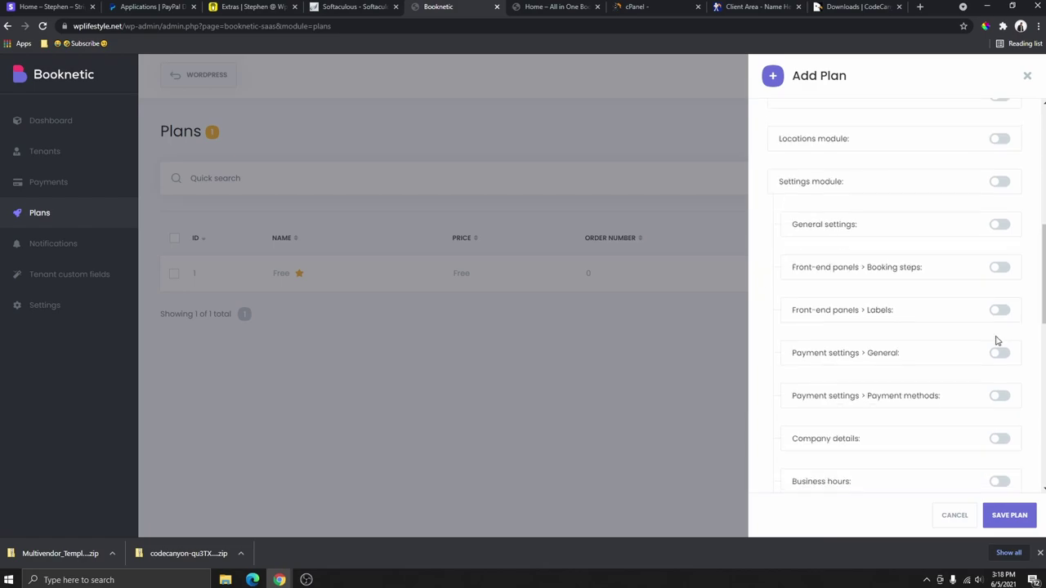
pyautogui.scroll(3, 995, 339)
pyautogui.scroll(-1, 999, 359)
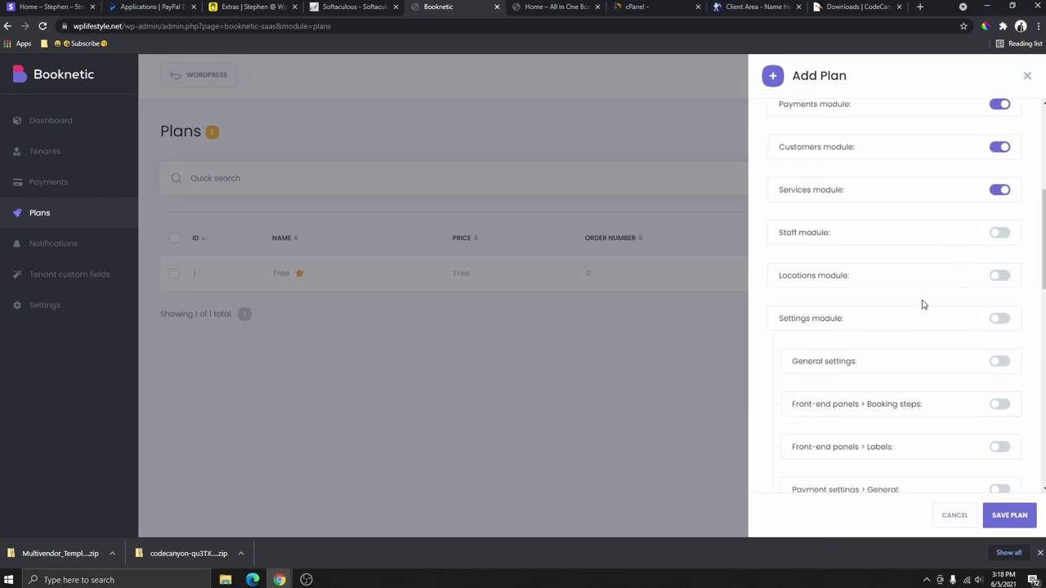
pyautogui.scroll(3, 941, 344)
pyautogui.scroll(-3, 964, 321)
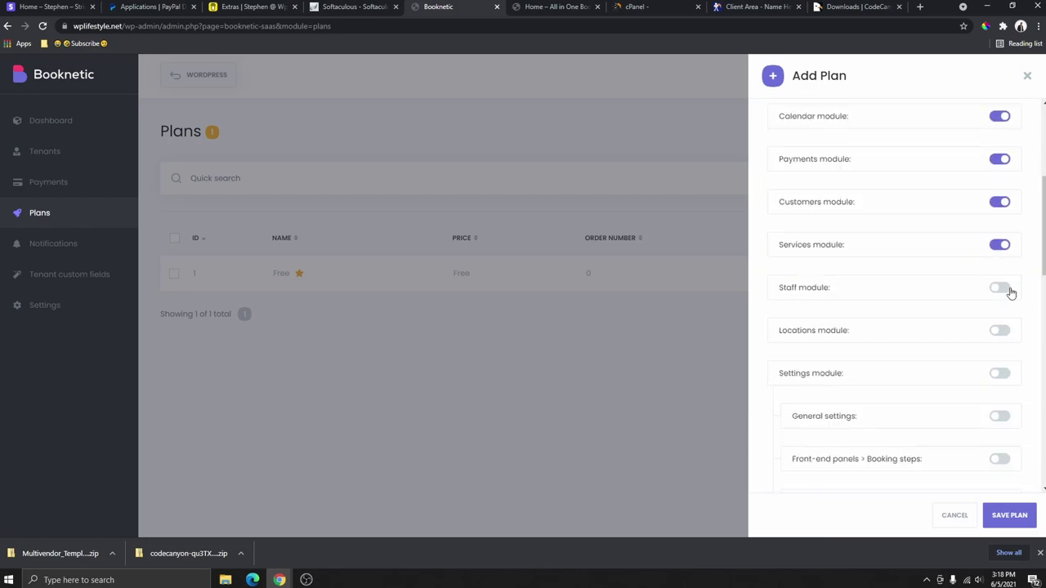
pyautogui.click(1010, 292)
pyautogui.click(1000, 330)
pyautogui.click(1001, 372)
# Step: Allow General settings, Labels, payment, payment methods, Company details, Business hours, Email settings and Holidays
pyautogui.scroll(-2, 999, 300)
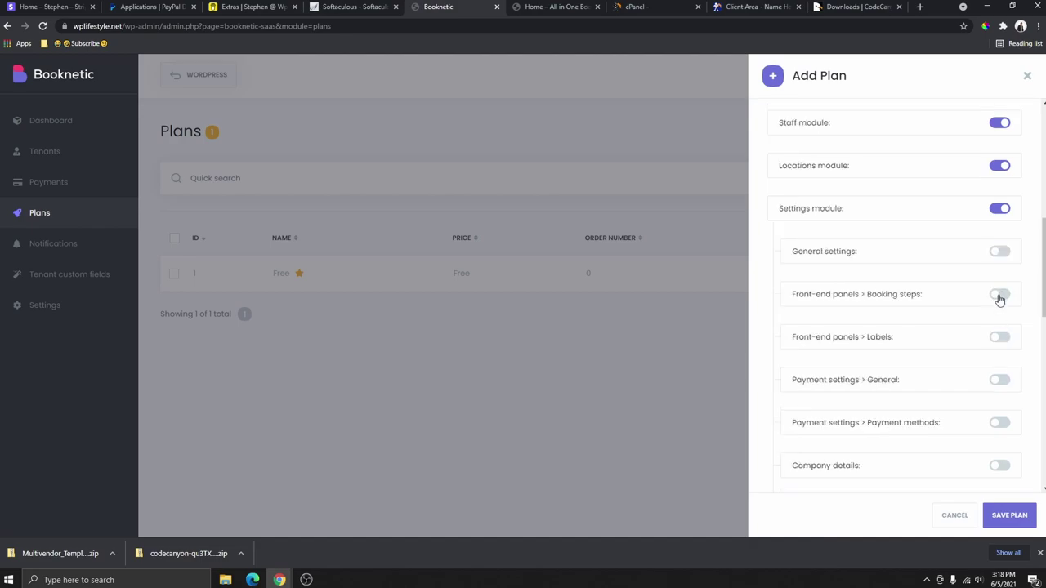
pyautogui.click(1000, 296)
pyautogui.click(1000, 337)
pyautogui.click(1000, 379)
pyautogui.scroll(-2, 1006, 336)
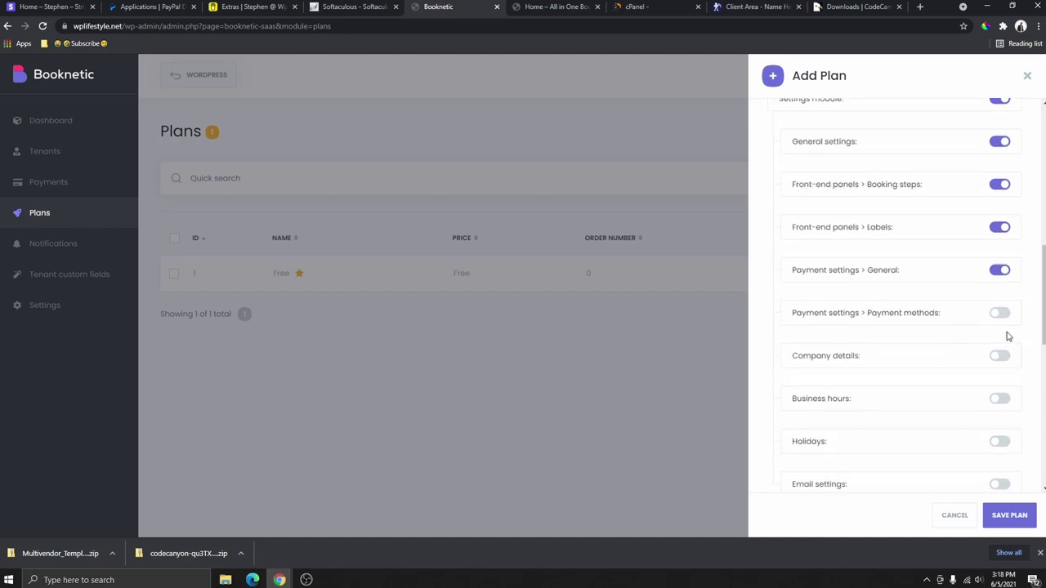
pyautogui.click(1001, 315)
pyautogui.click(1000, 359)
pyautogui.click(999, 400)
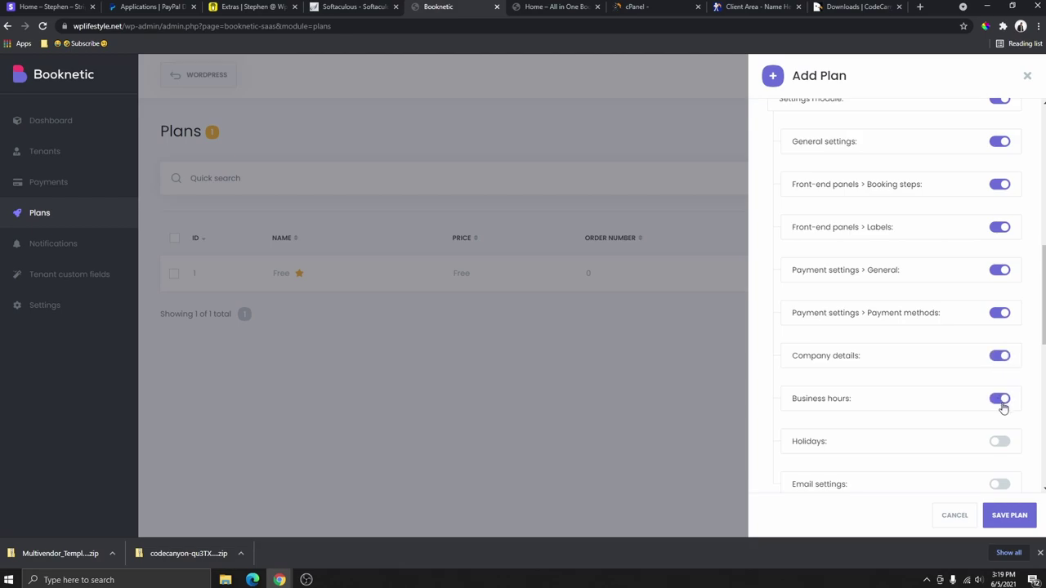
pyautogui.scroll(-1, 1009, 421)
pyautogui.click(1002, 430)
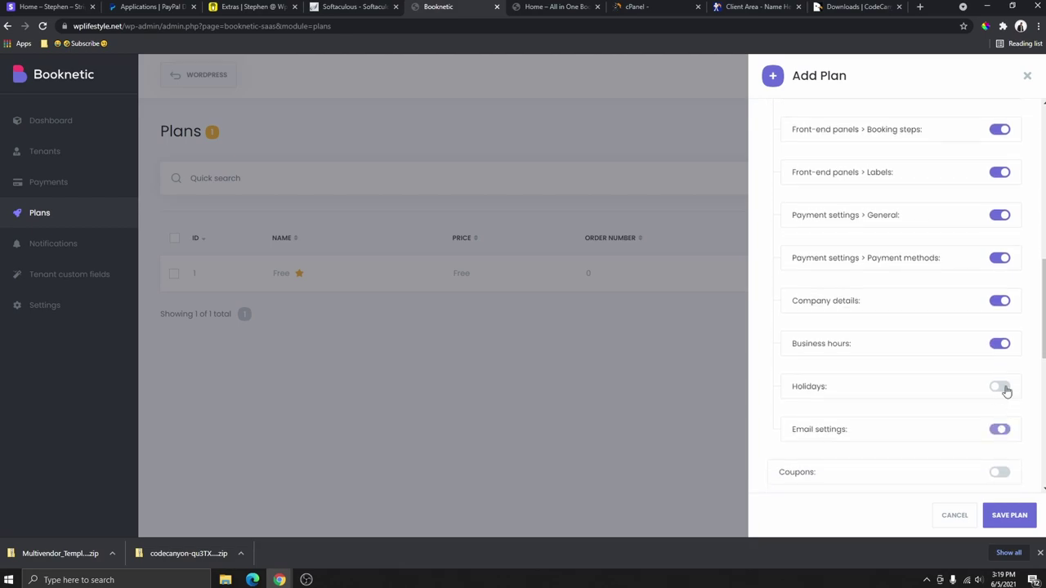
pyautogui.click(1002, 387)
pyautogui.scroll(-3, 999, 392)
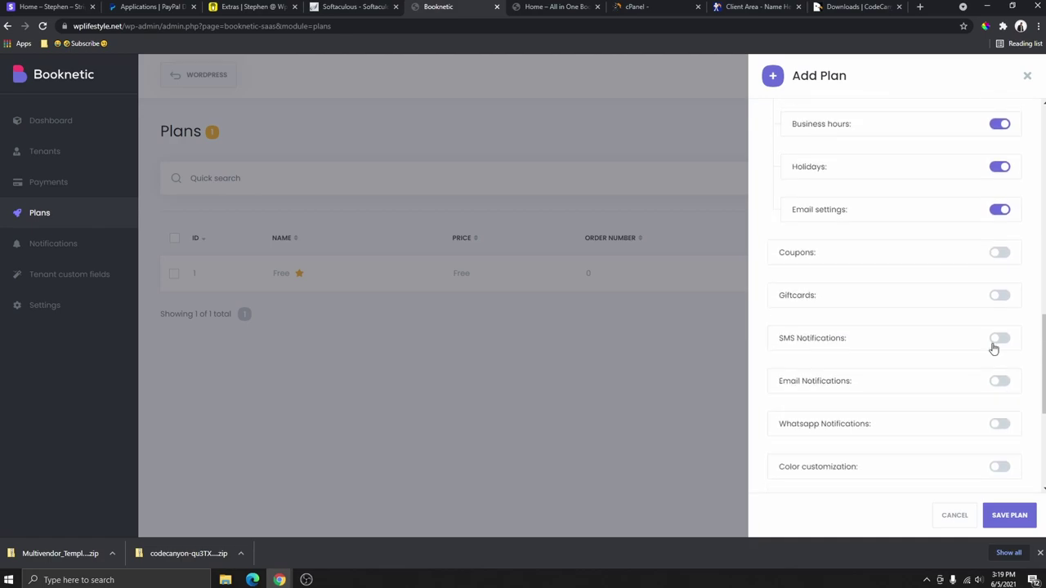
# Step: Allow Coupons, Giftcards, SMS, Email and WhatsApp notifications and Color customization, then save the permissions
pyautogui.click(1000, 253)
pyautogui.click(1001, 296)
pyautogui.click(1000, 339)
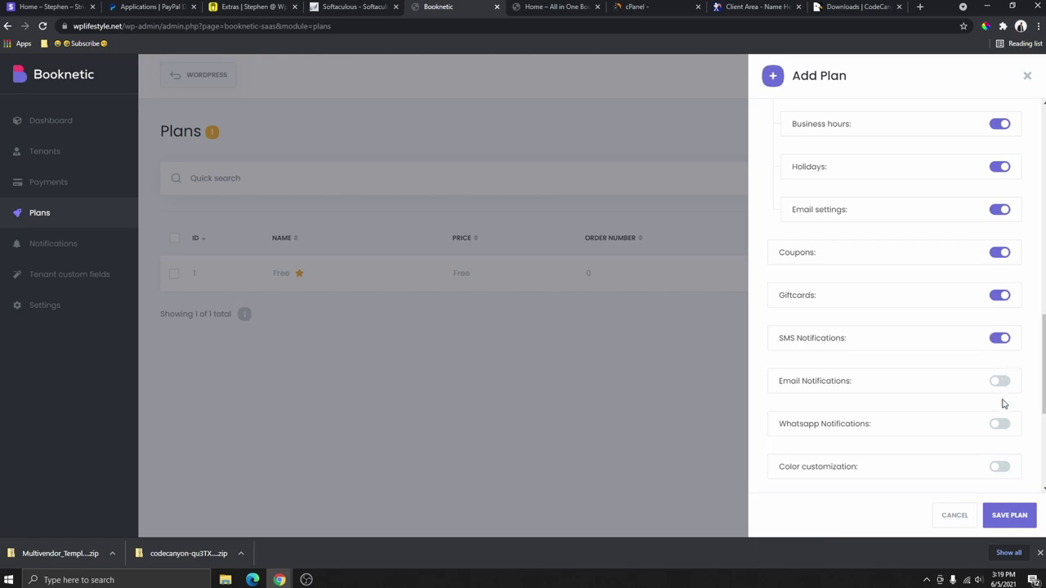
pyautogui.click(1000, 382)
pyautogui.click(999, 424)
pyautogui.click(1001, 466)
pyautogui.scroll(5, 960, 402)
pyautogui.scroll(3, 960, 401)
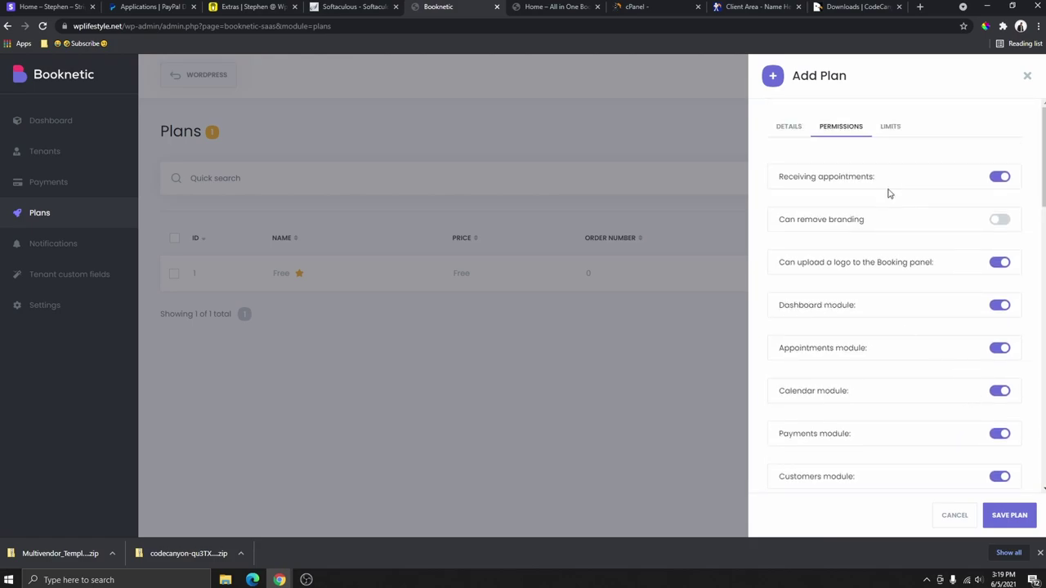
pyautogui.scroll(-1, 944, 226)
pyautogui.scroll(-10, 964, 345)
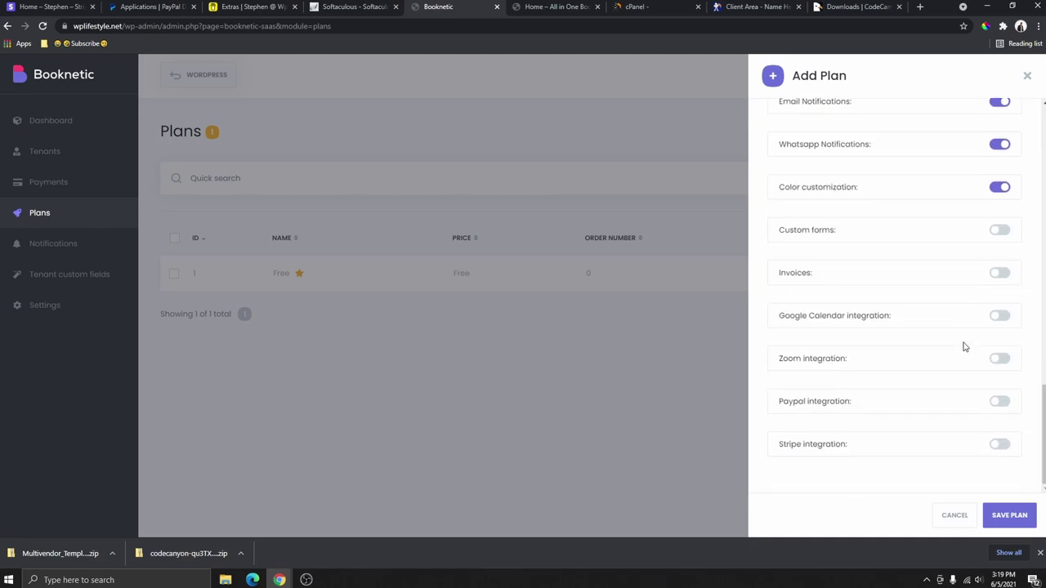
pyautogui.click(1013, 522)
pyautogui.scroll(12, 841, 297)
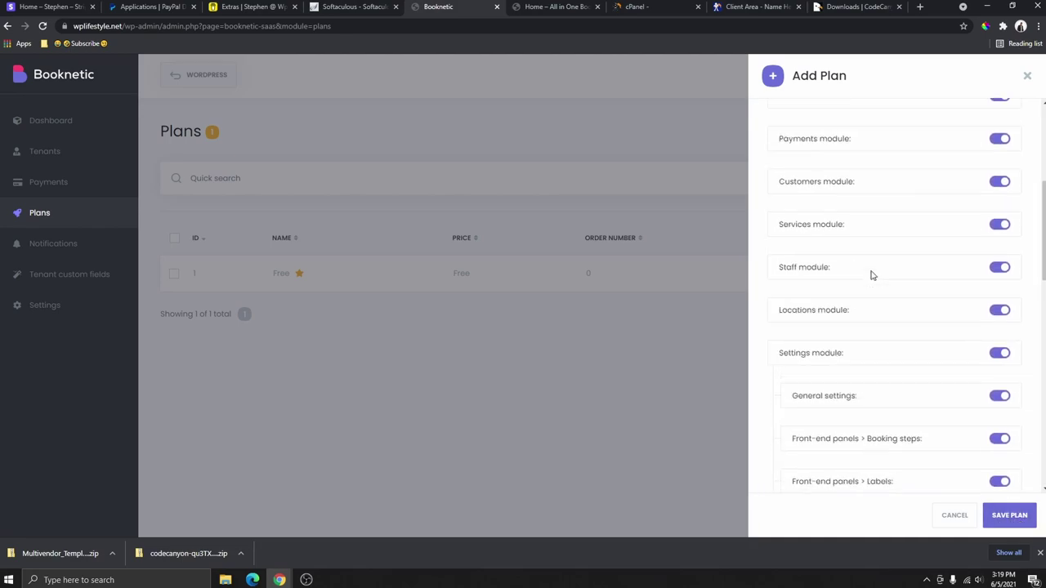
pyautogui.click(890, 127)
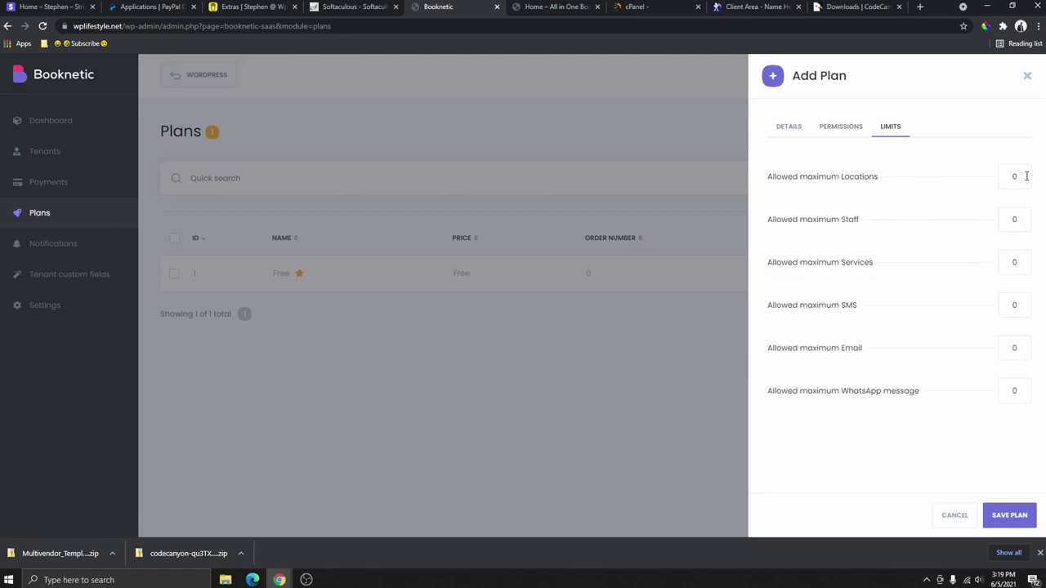
# Step: Set the Free plan's limits to 1 location, 5 staff and 500 services
pyautogui.moveTo(1024, 176); pyautogui.dragTo(1010, 177)
pyautogui.write('1')
pyautogui.moveTo(1020, 220); pyautogui.dragTo(1014, 219)
pyautogui.moveTo(1032, 220); pyautogui.dragTo(1005, 223)
pyautogui.doubleClick(1021, 263)
pyautogui.doubleClick(1023, 264)
pyautogui.write('500')
# Step: Set the SMS, email and WhatsApp limits to 1000 each and save the Free plan
pyautogui.moveTo(1015, 308); pyautogui.dragTo(1005, 311)
pyautogui.write('100')
pyautogui.moveTo(1027, 350); pyautogui.dragTo(1003, 350)
pyautogui.write('1000')
pyautogui.click(1024, 392)
pyautogui.moveTo(1024, 392); pyautogui.dragTo(1005, 394)
pyautogui.write('10000')
pyautogui.click(1007, 521)
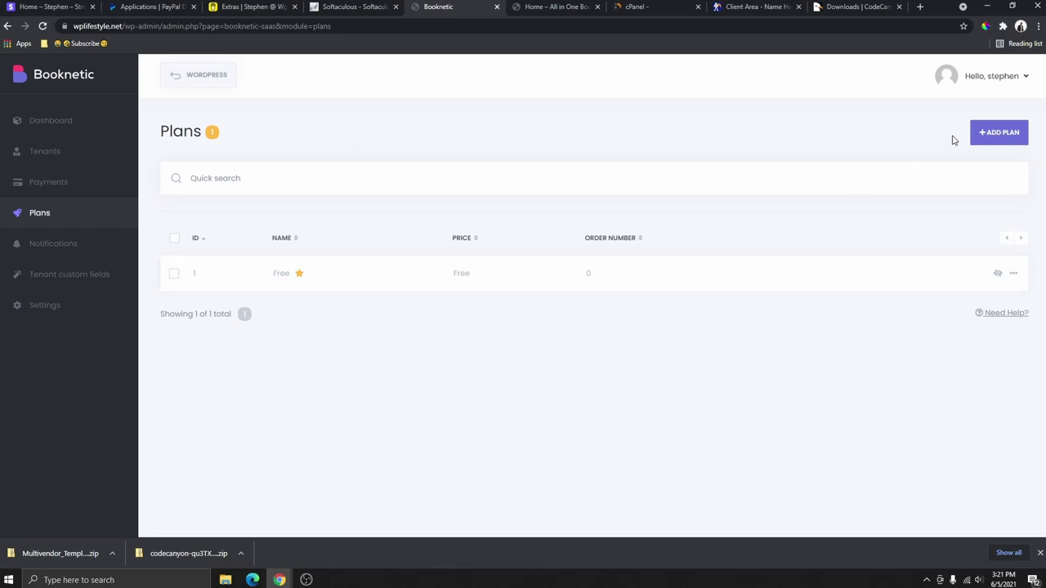
# Step: Start a new green Basic plan, order 1, priced 9.99 monthly with a 20% first-month discount
pyautogui.click(997, 139)
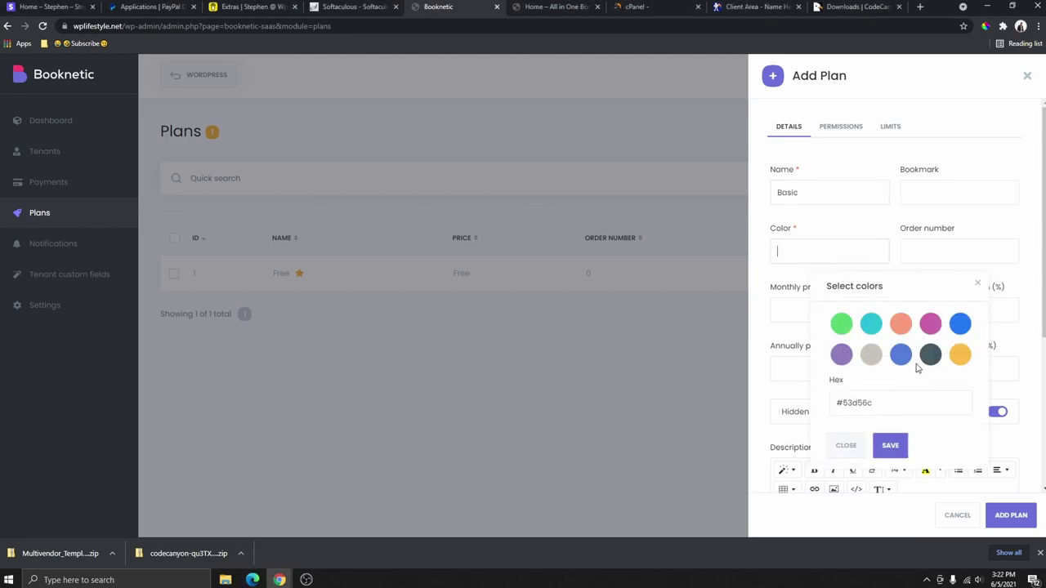
pyautogui.click(843, 330)
pyautogui.click(890, 445)
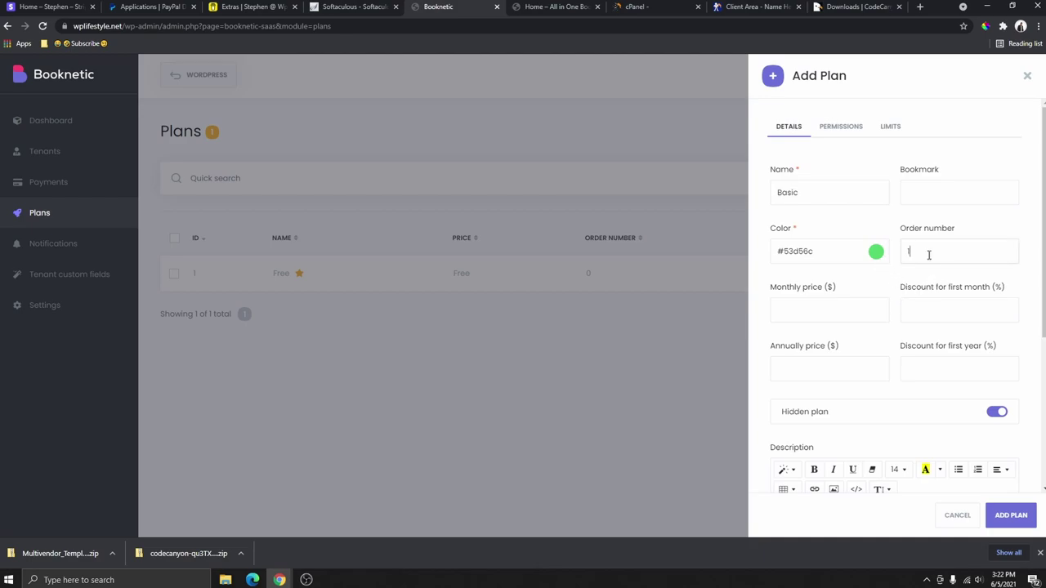
pyautogui.click(827, 310)
pyautogui.click(937, 319)
# Step: Set the Basic plan's annual price to 99.9 with a 20% first-year discount
pyautogui.click(822, 378)
pyautogui.write('99.9')
pyautogui.doubleClick(801, 313)
pyautogui.click(809, 386)
pyautogui.click(808, 370)
pyautogui.click(969, 371)
# Step: Turn off Hidden plan for Basic and place the caret in its description
pyautogui.scroll(-2, 959, 336)
pyautogui.scroll(1, 868, 234)
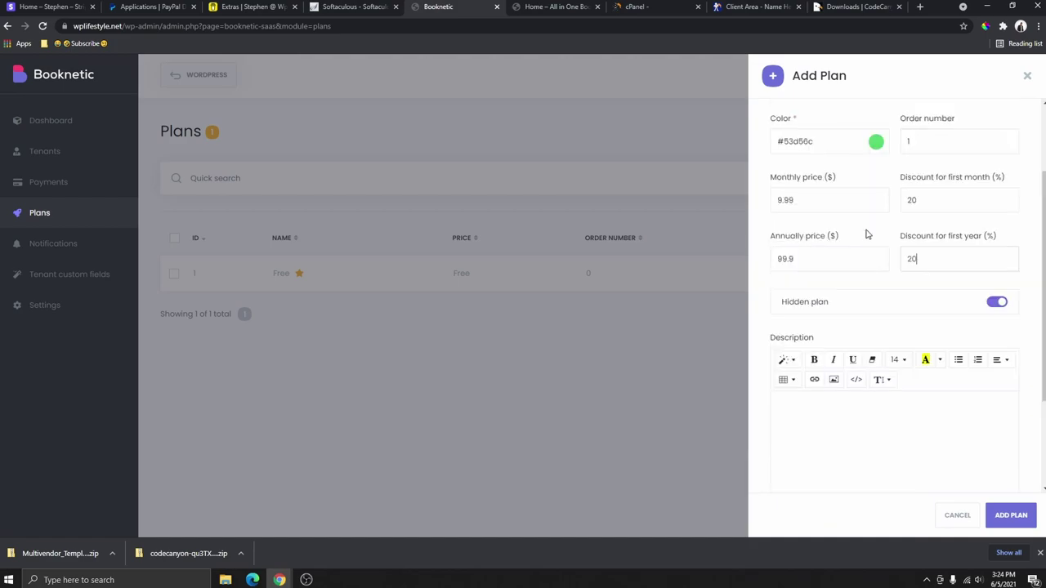
pyautogui.click(990, 307)
pyautogui.scroll(-3, 918, 341)
pyautogui.click(791, 285)
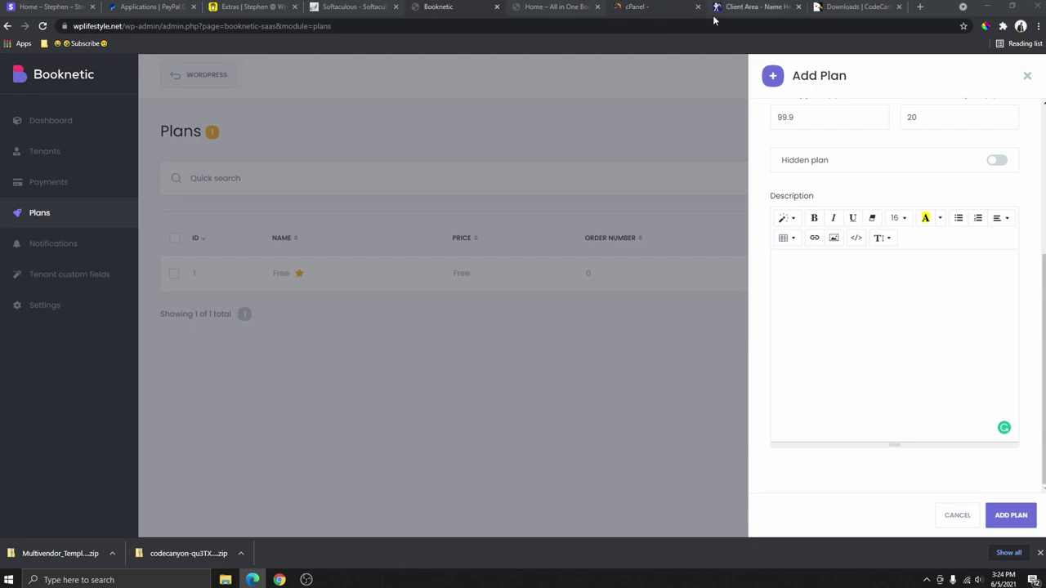
pyautogui.click(564, 8)
# Step: Copy the Basic card's first five feature lines from the site's pricing page
pyautogui.click(688, 97)
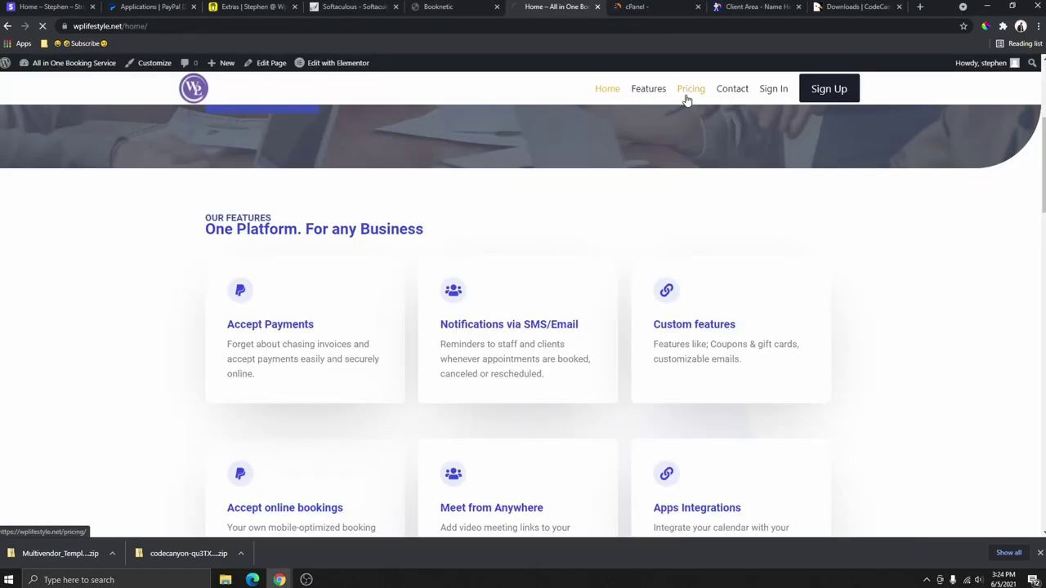
pyautogui.scroll(-2, 282, 325)
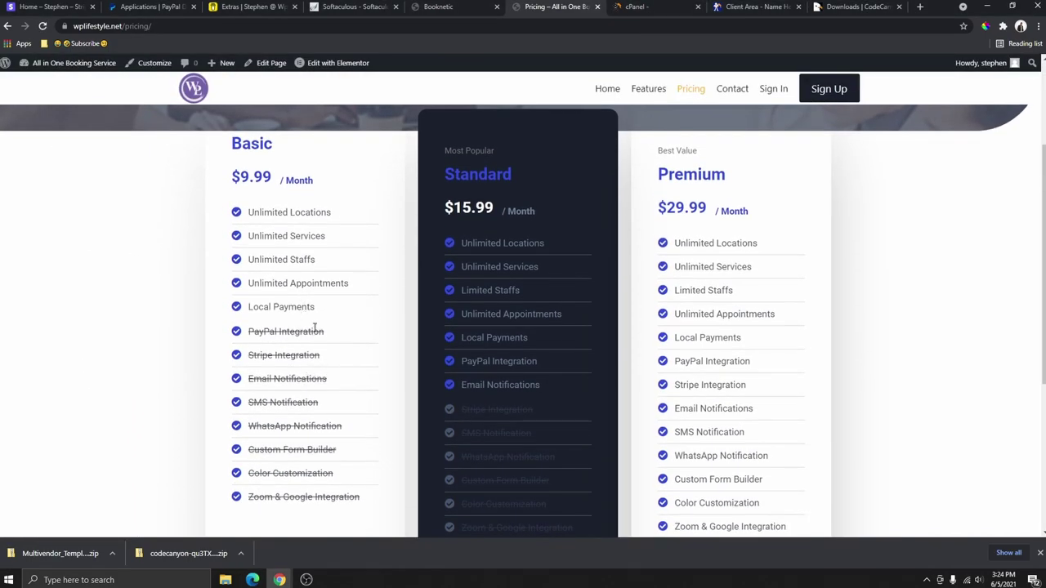
pyautogui.moveTo(322, 314); pyautogui.dragTo(247, 221)
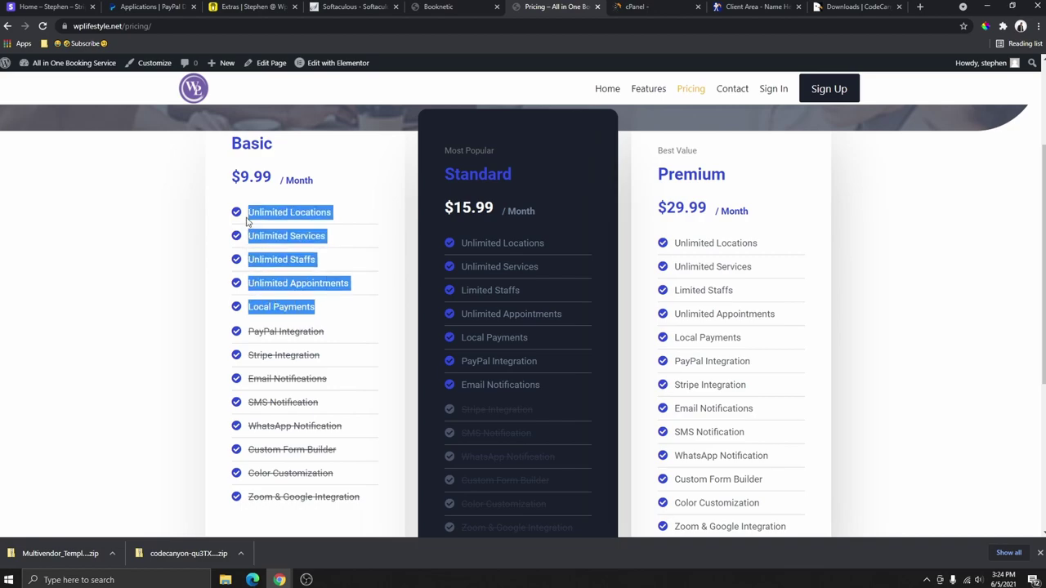
pyautogui.rightClick(250, 213)
pyautogui.click(274, 218)
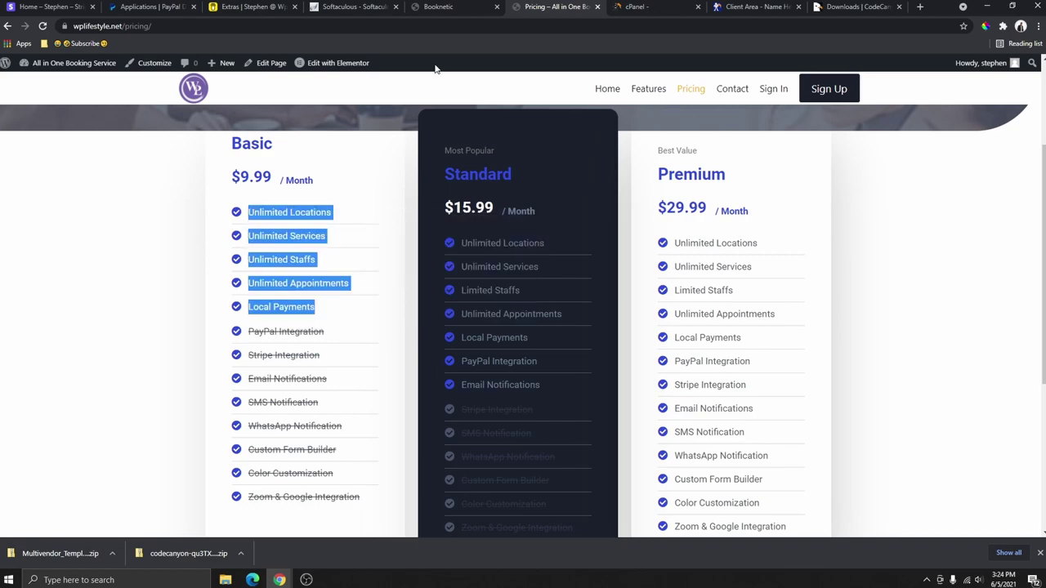
# Step: Paste Unlimited Locations, Services, Staffs, Appointments and Local Payments into the Basic plan's description
pyautogui.click(450, 10)
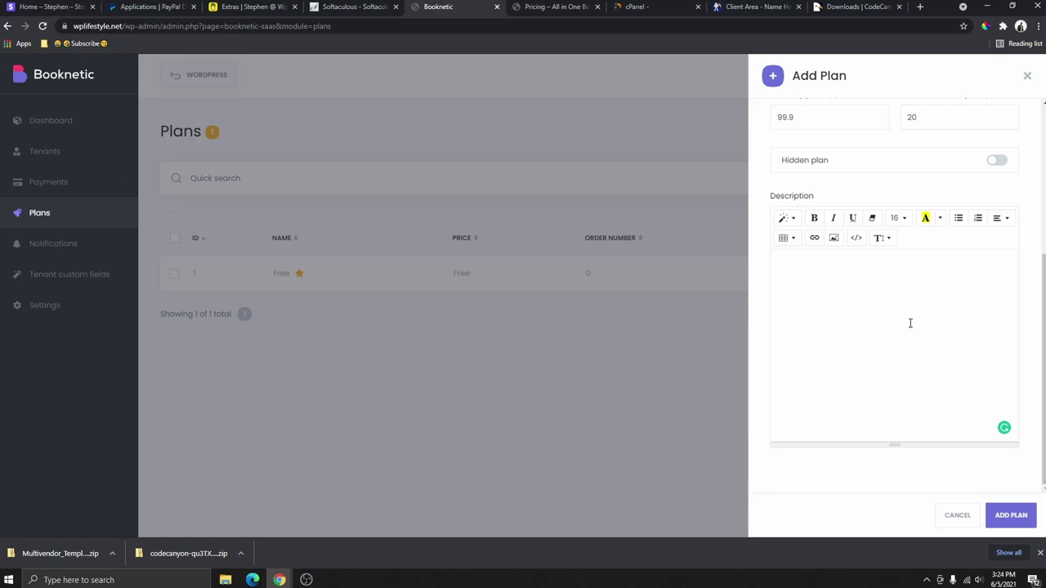
pyautogui.rightClick(806, 270)
pyautogui.click(849, 353)
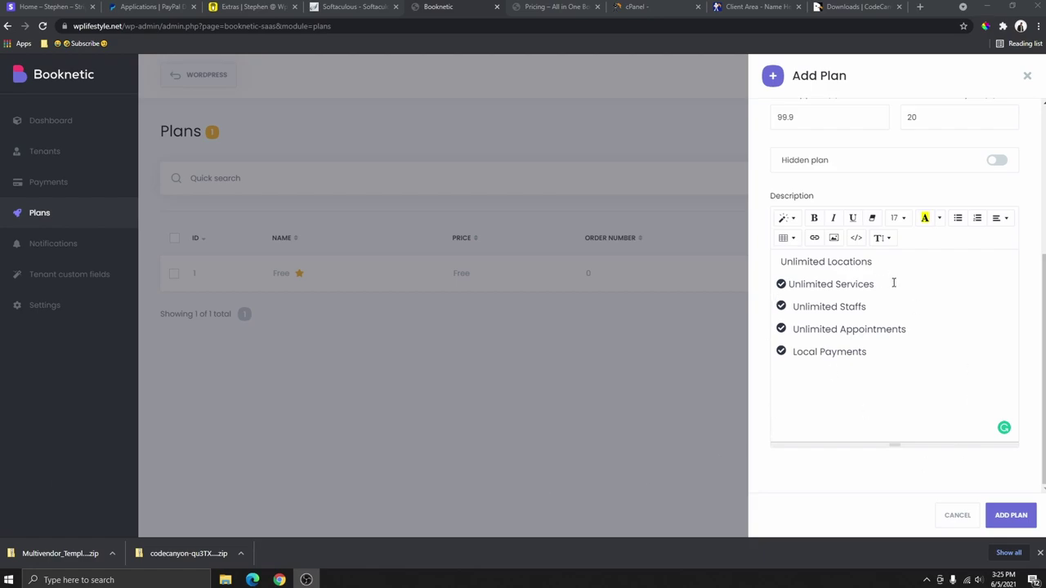
pyautogui.scroll(3, 855, 359)
pyautogui.scroll(-1, 861, 372)
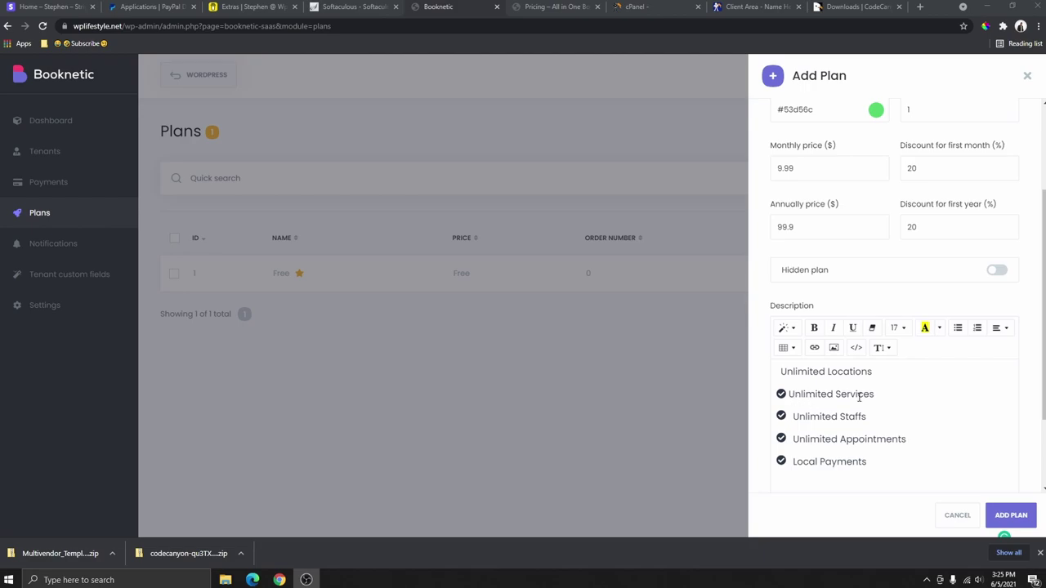
pyautogui.scroll(3, 880, 367)
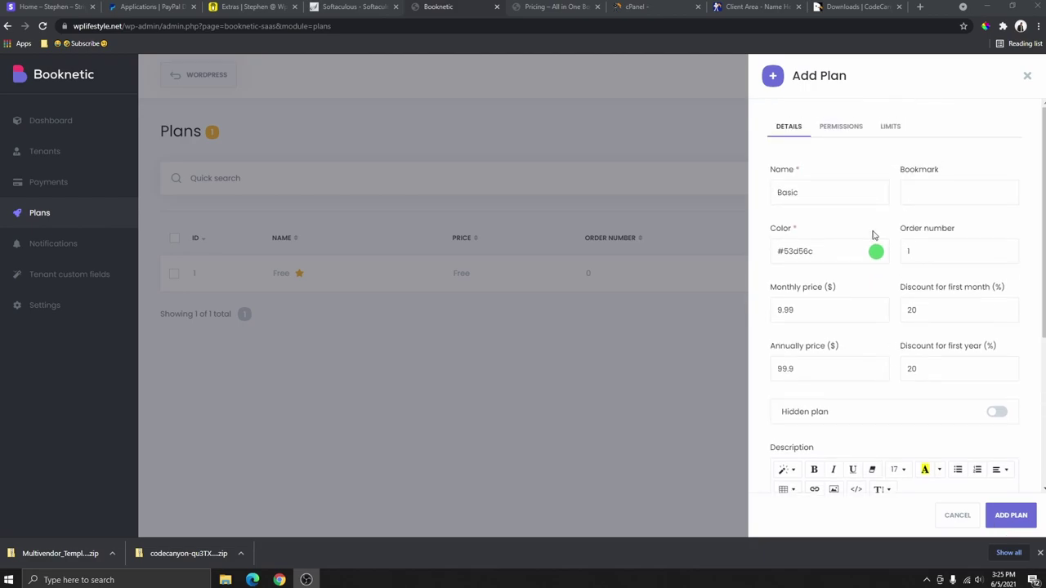
# Step: On the Basic plan's Permissions tab, turn on the Staff and Locations modules
pyautogui.click(848, 134)
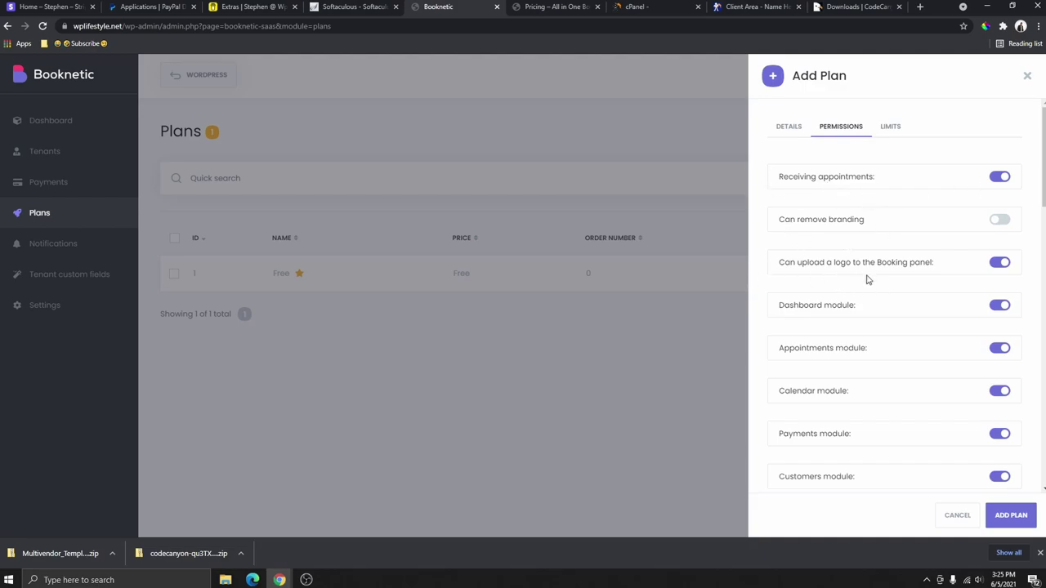
pyautogui.scroll(-1, 1004, 273)
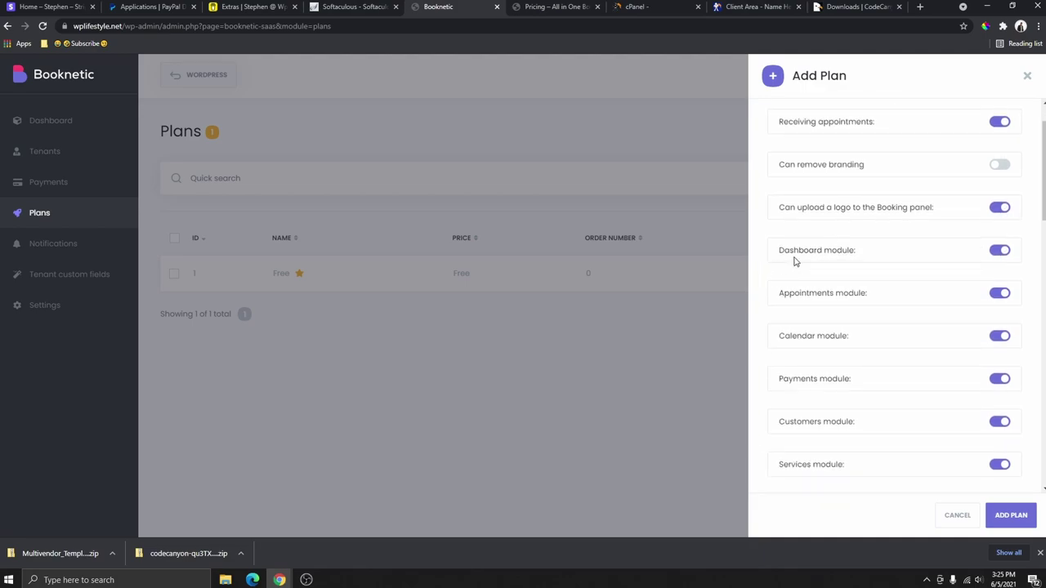
pyautogui.scroll(-1, 902, 254)
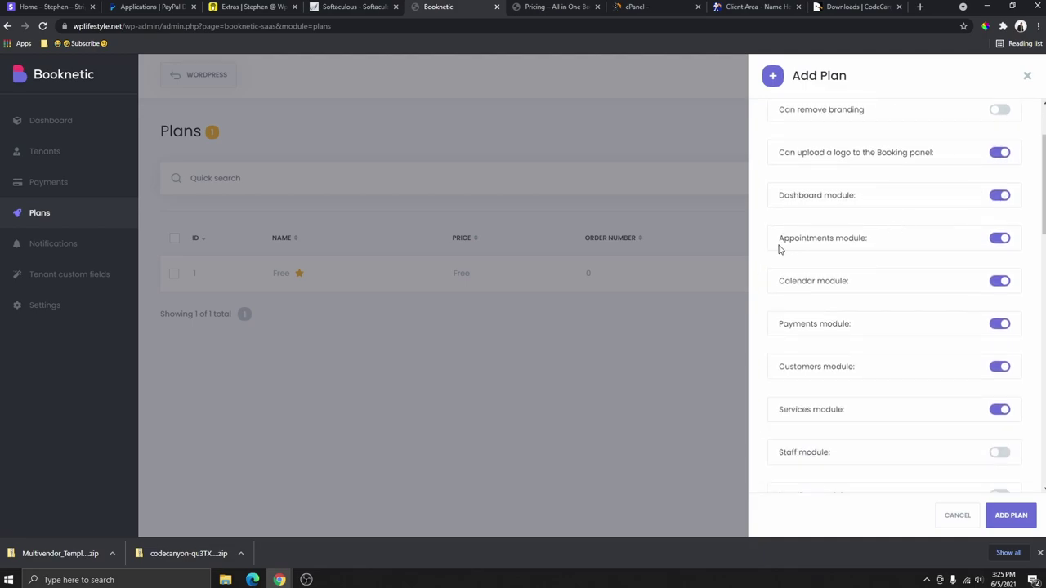
pyautogui.scroll(-2, 871, 295)
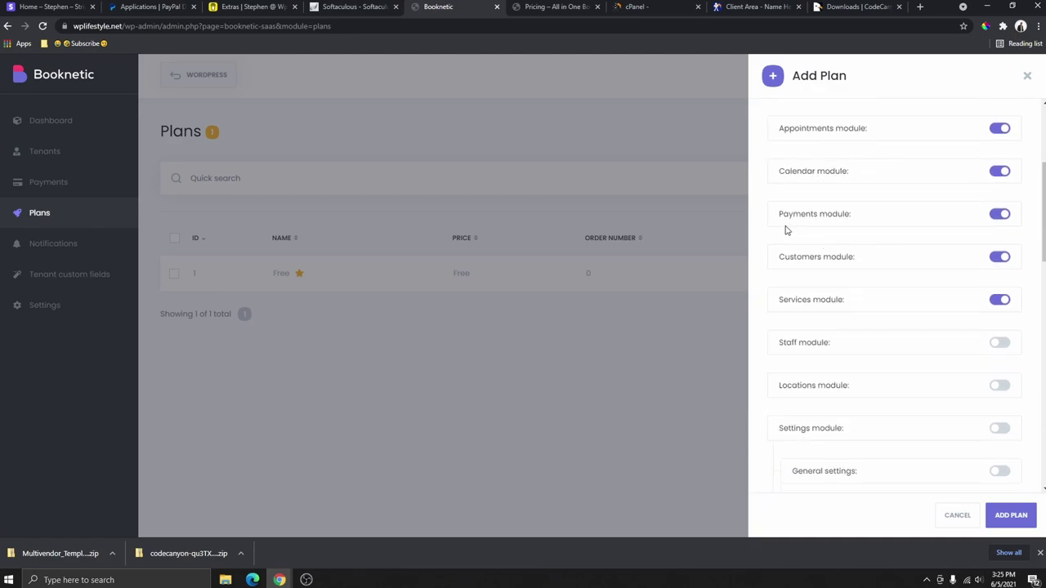
pyautogui.scroll(-1, 899, 235)
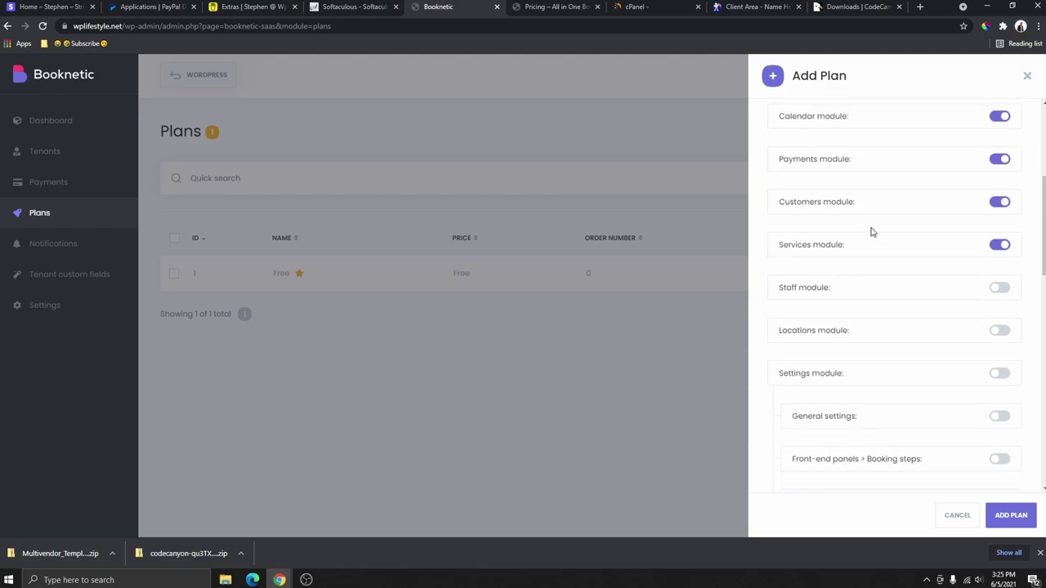
pyautogui.scroll(-1, 971, 251)
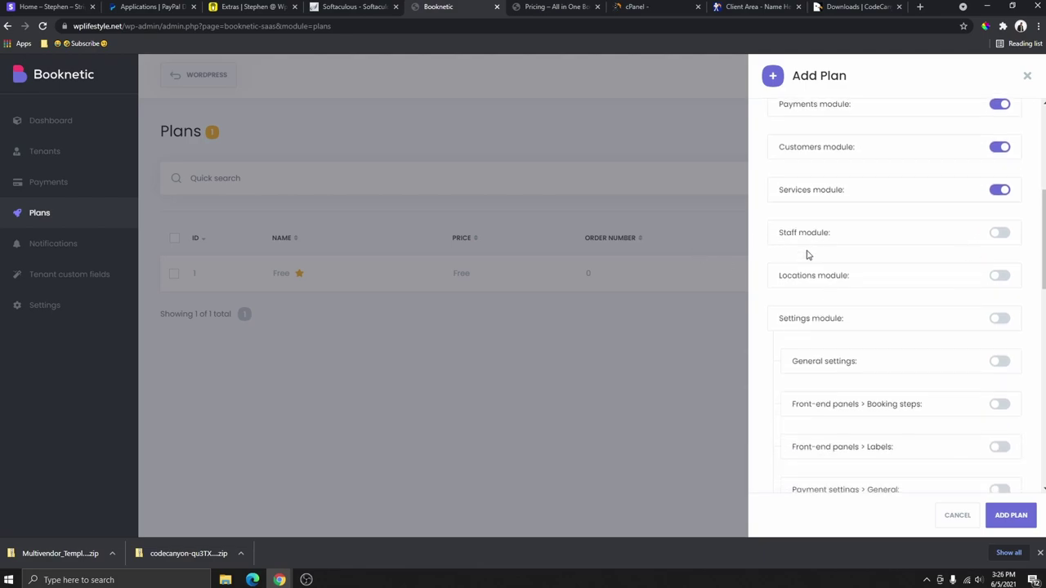
pyautogui.click(1000, 235)
pyautogui.click(1000, 276)
# Step: Allow the Basic plan to manage payment methods under Payment settings
pyautogui.scroll(-1, 891, 318)
pyautogui.scroll(-9, 1011, 264)
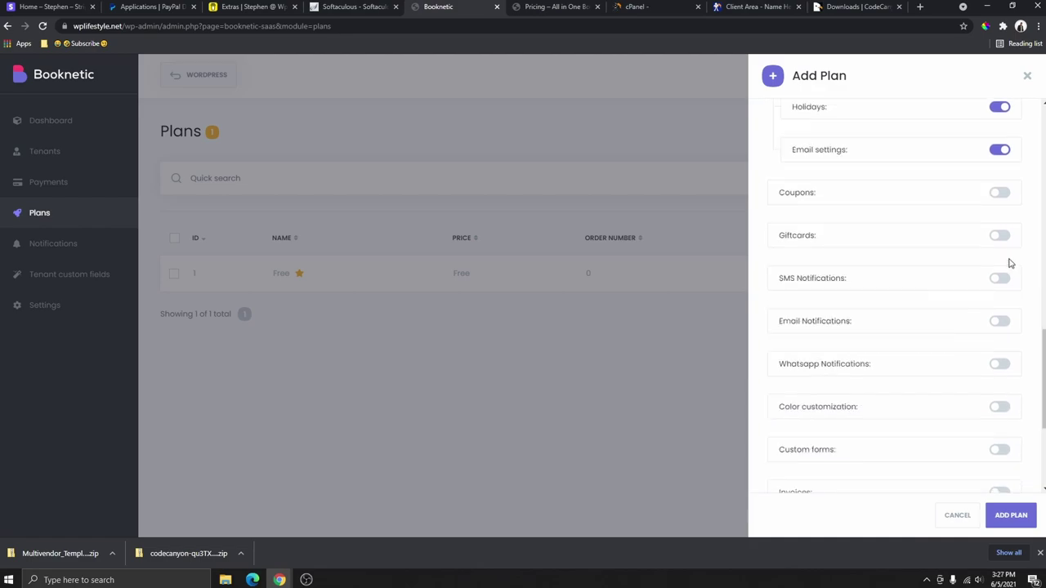
pyautogui.scroll(1, 992, 286)
pyautogui.scroll(3, 1000, 286)
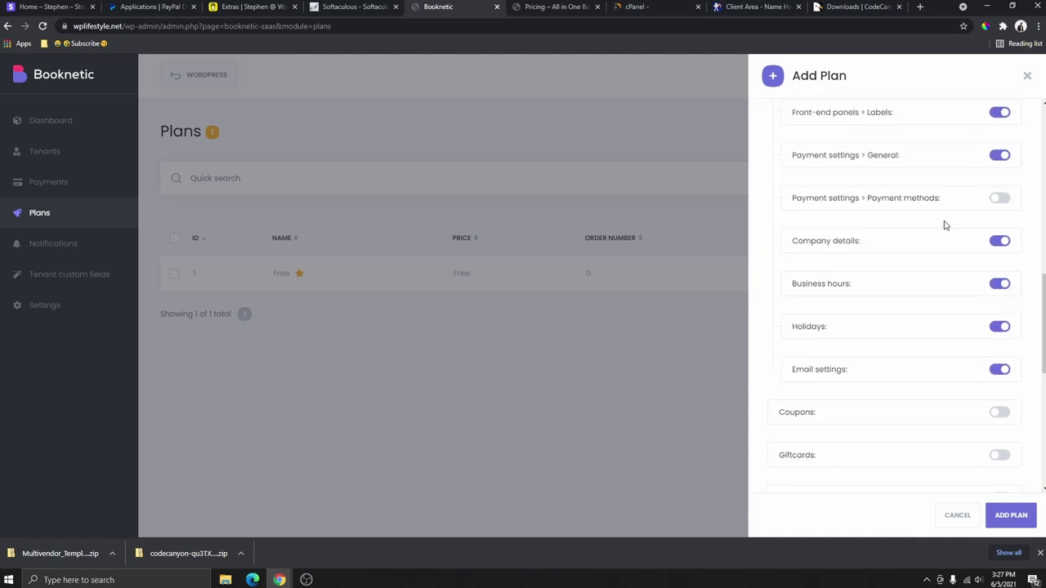
pyautogui.click(992, 199)
pyautogui.scroll(-8, 972, 283)
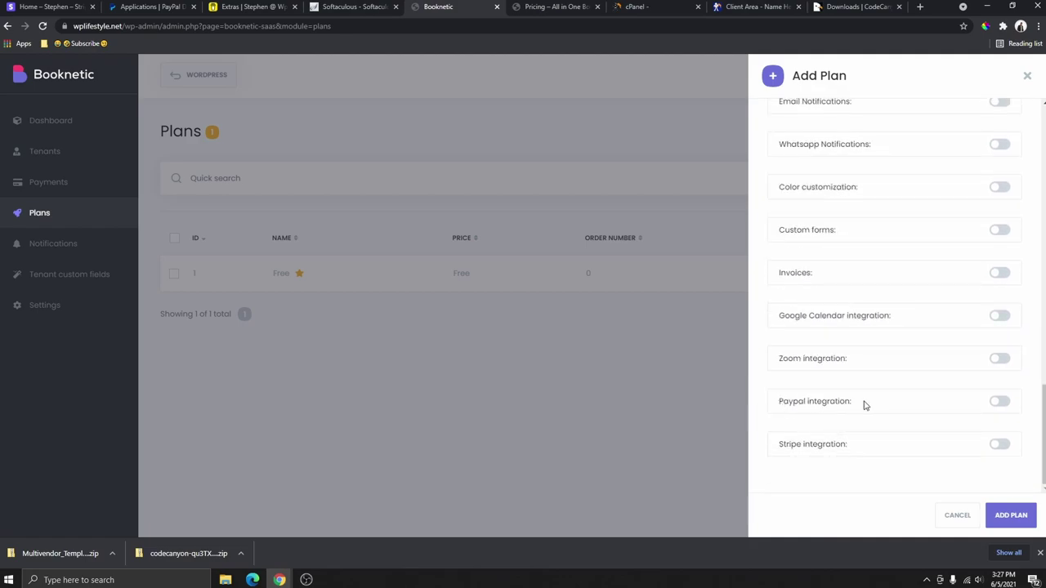
pyautogui.scroll(10, 945, 393)
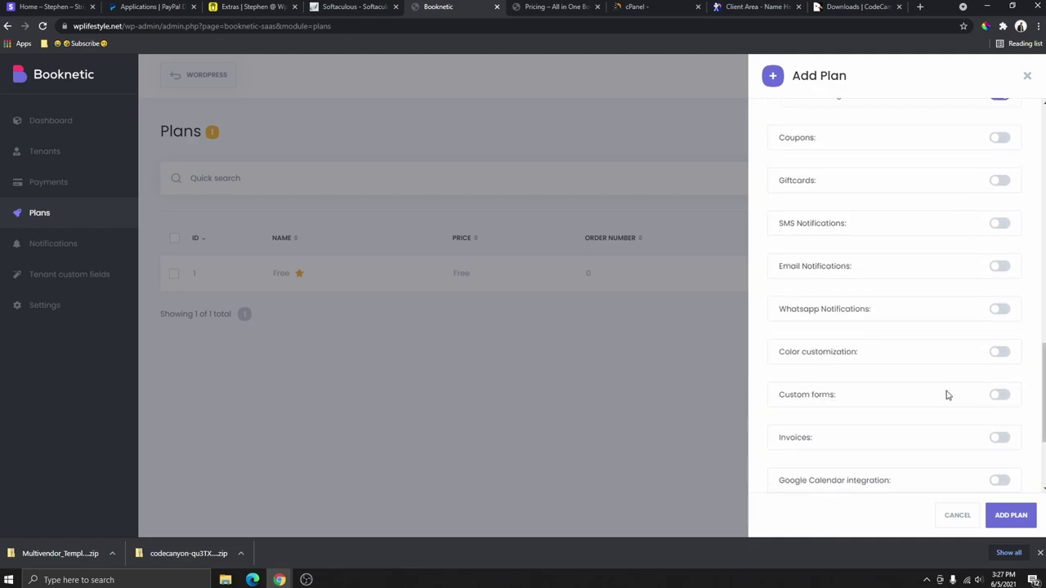
pyautogui.scroll(5, 970, 321)
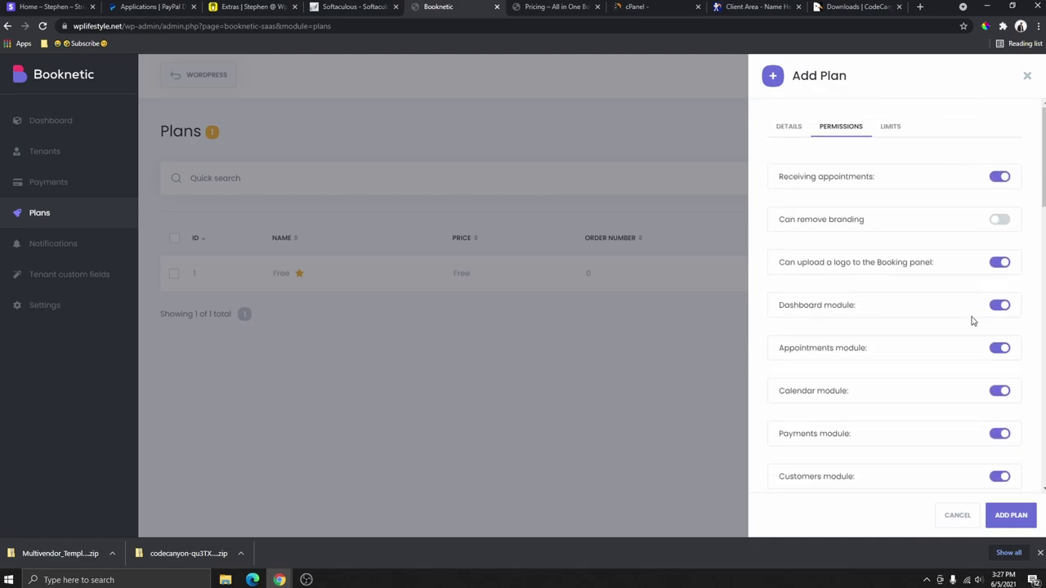
pyautogui.click(889, 127)
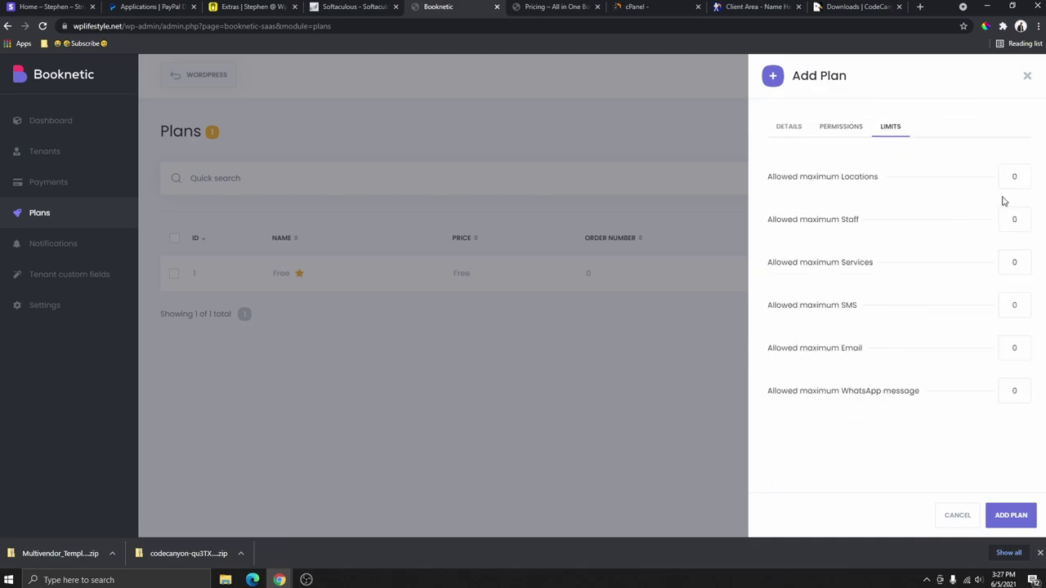
# Step: Set the Basic plan's Locations limit to 100
pyautogui.moveTo(1018, 177); pyautogui.dragTo(1006, 176)
pyautogui.moveTo(1022, 223); pyautogui.dragTo(1007, 221)
pyautogui.click(791, 128)
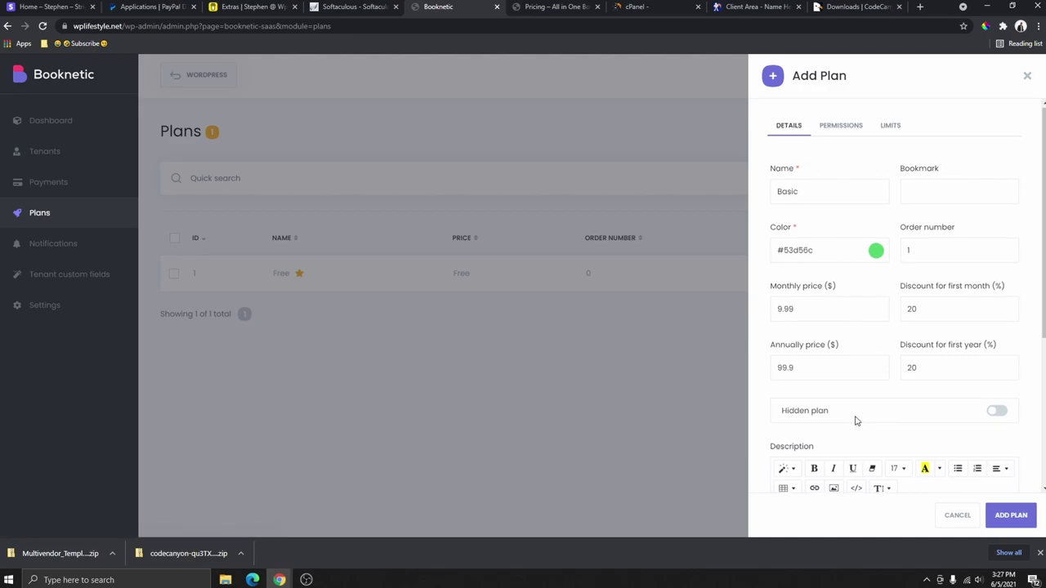
pyautogui.scroll(-2, 850, 425)
pyautogui.scroll(2, 857, 452)
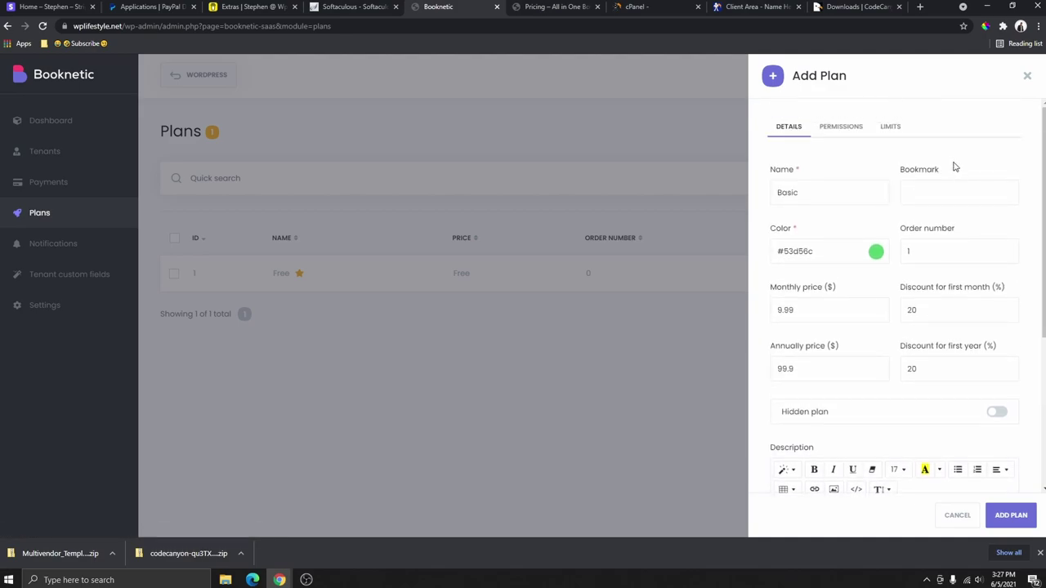
pyautogui.click(891, 129)
# Step: Set Staff to 100 and Services to 1000, then save the Basic plan
pyautogui.doubleClick(1014, 219)
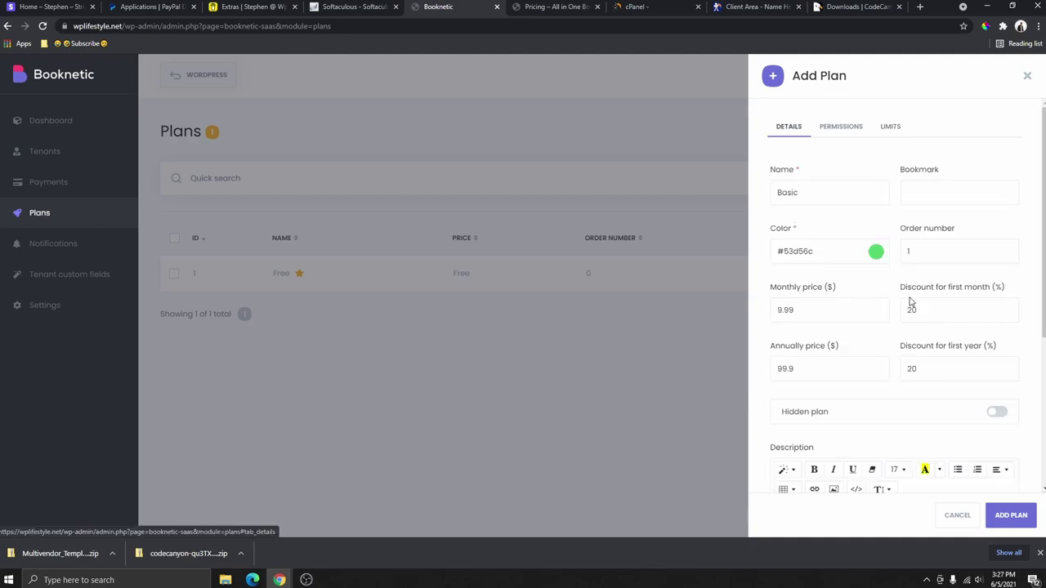
pyautogui.scroll(-5, 898, 326)
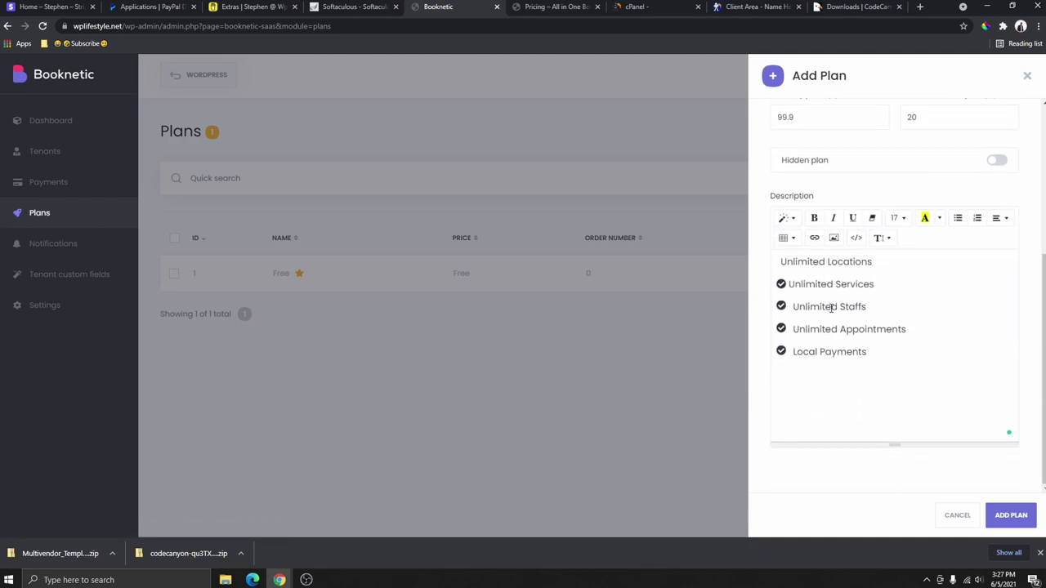
pyautogui.scroll(5, 874, 309)
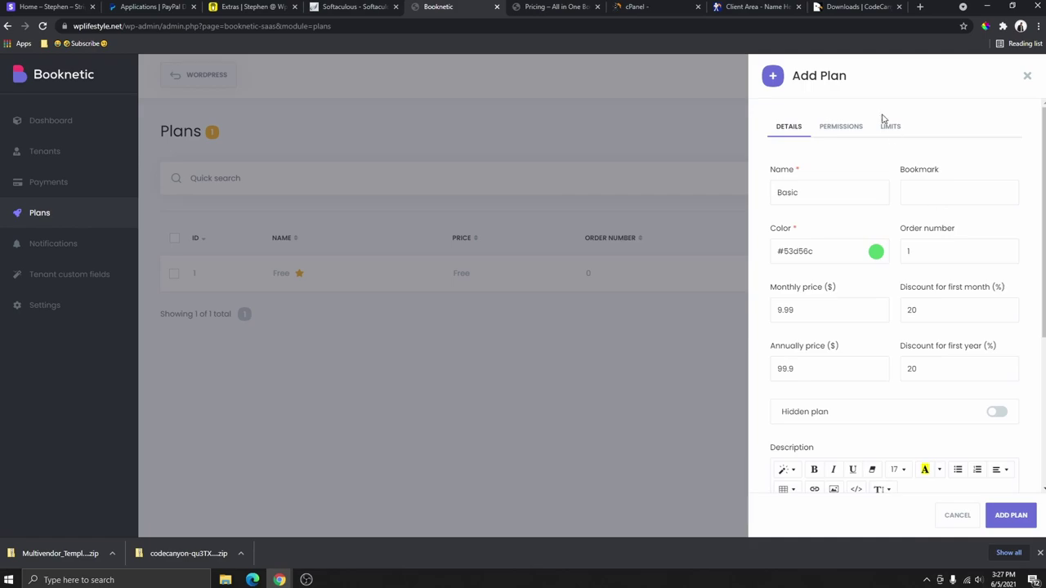
pyautogui.click(890, 131)
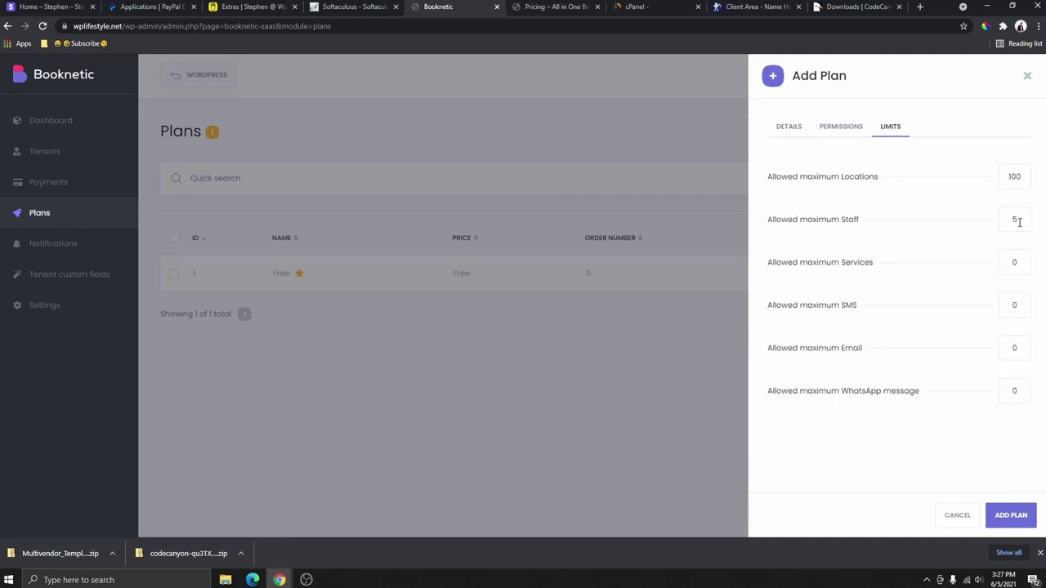
pyautogui.moveTo(1019, 221); pyautogui.dragTo(995, 224)
pyautogui.write('100')
pyautogui.moveTo(1024, 262); pyautogui.dragTo(990, 262)
pyautogui.write('000')
pyautogui.click(1010, 516)
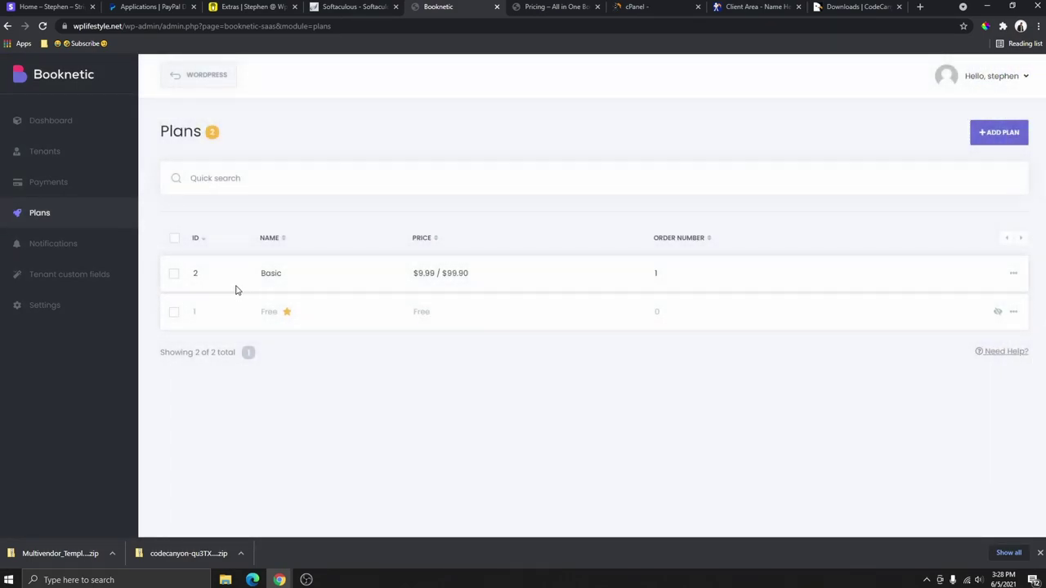
# Step: Start a new plan named 'Standard' with a blue colour and order 2
pyautogui.click(993, 130)
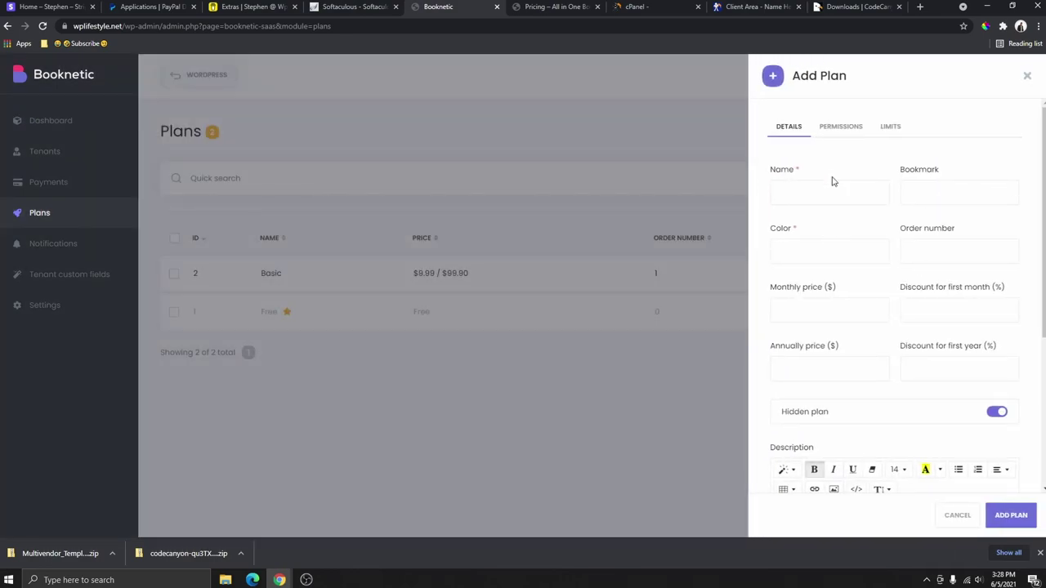
pyautogui.click(823, 195)
pyautogui.write('Standard')
pyautogui.click(824, 251)
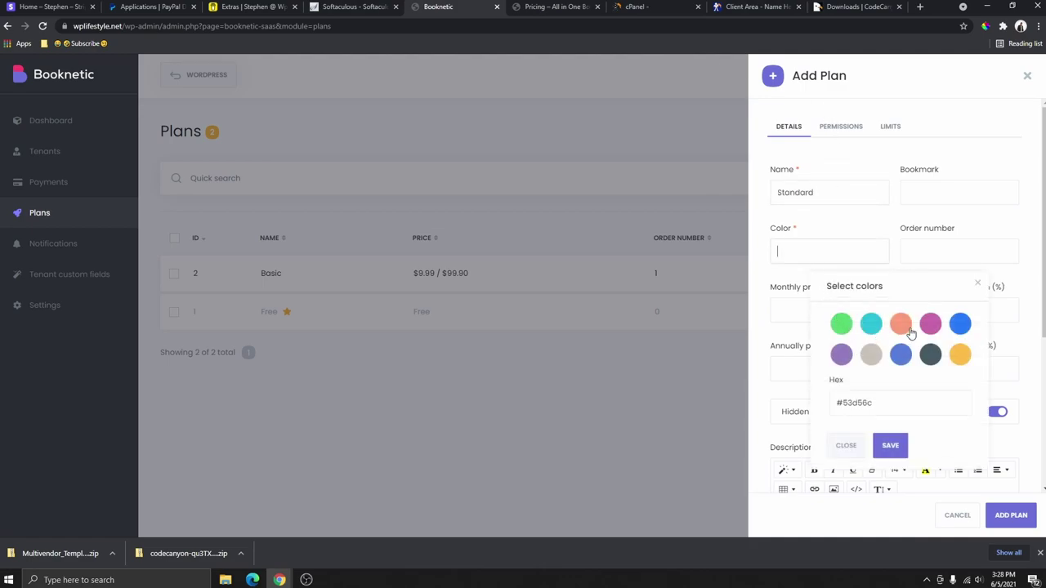
pyautogui.click(959, 325)
pyautogui.click(893, 446)
pyautogui.click(932, 253)
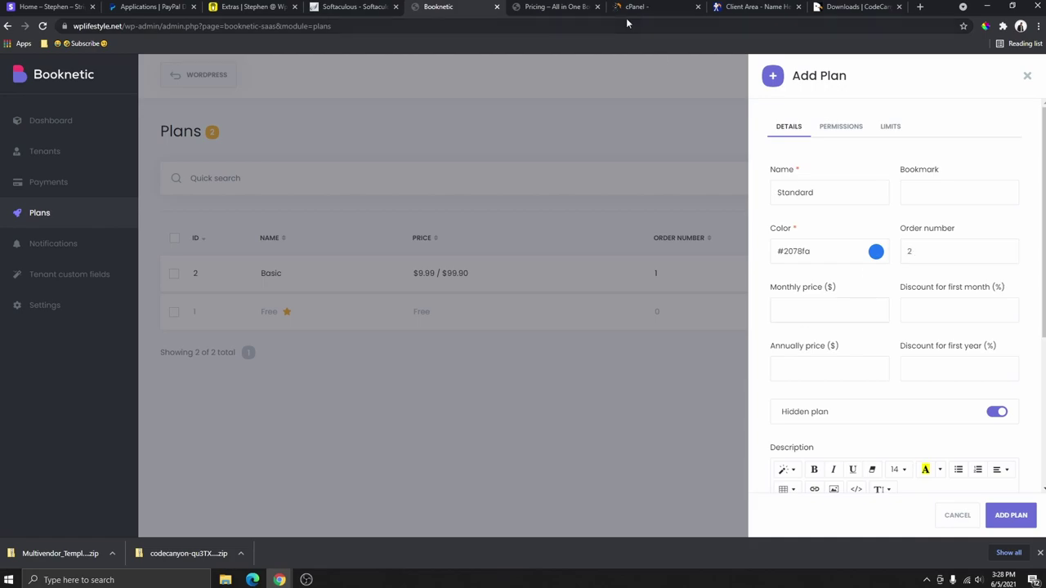
# Step: Price the Standard plan at 15.99 monthly and 180 yearly, both discounts 20%
pyautogui.click(549, 14)
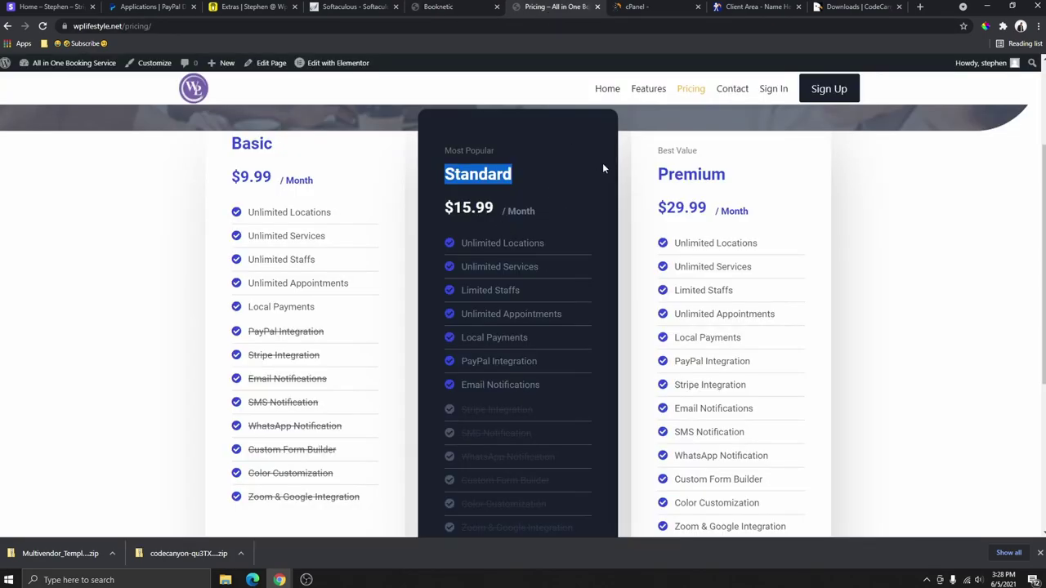
pyautogui.click(445, 6)
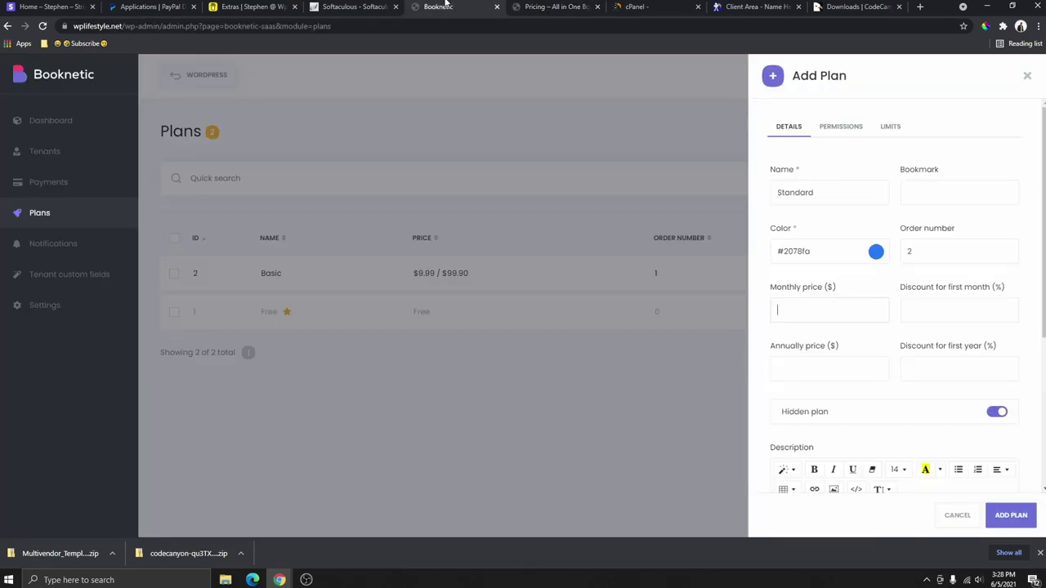
pyautogui.click(833, 308)
pyautogui.write('15.99')
pyautogui.click(937, 312)
pyautogui.click(825, 368)
pyautogui.click(928, 368)
# Step: Switch off Hidden plan so the Standard plan is visible
pyautogui.scroll(-2, 926, 377)
pyautogui.click(999, 249)
pyautogui.click(999, 248)
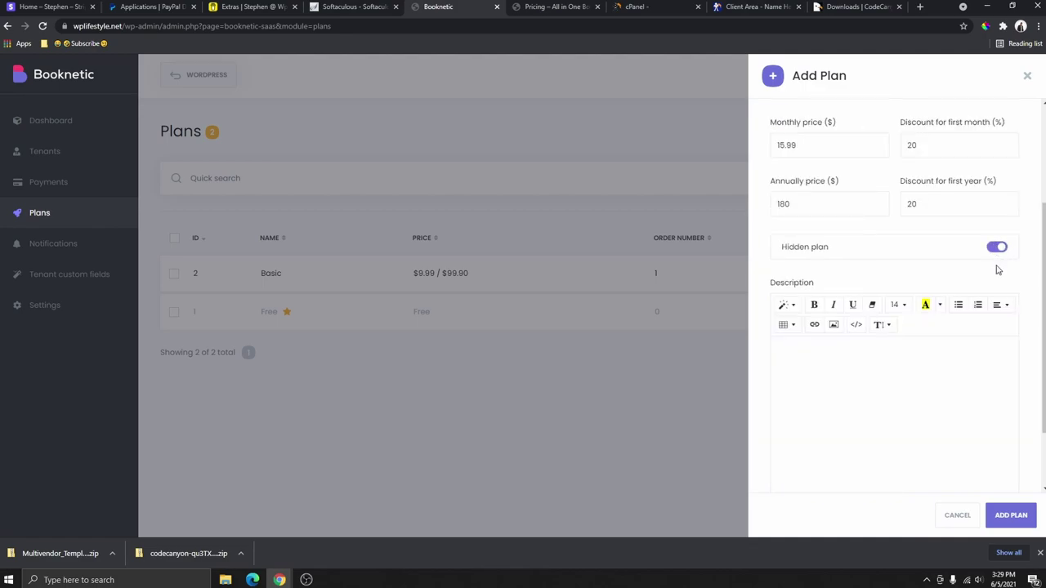
pyautogui.click(997, 247)
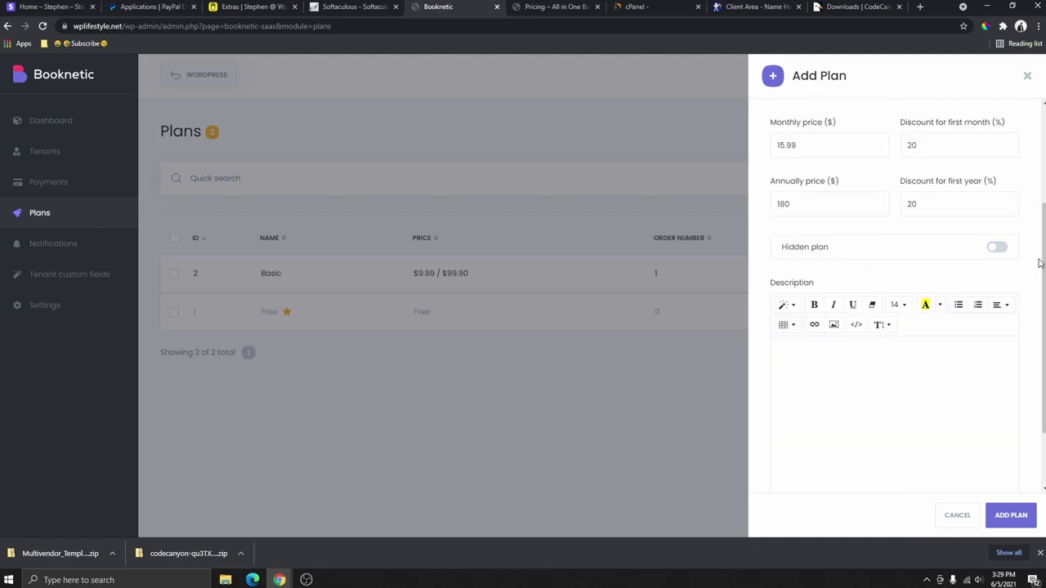
pyautogui.click(570, 8)
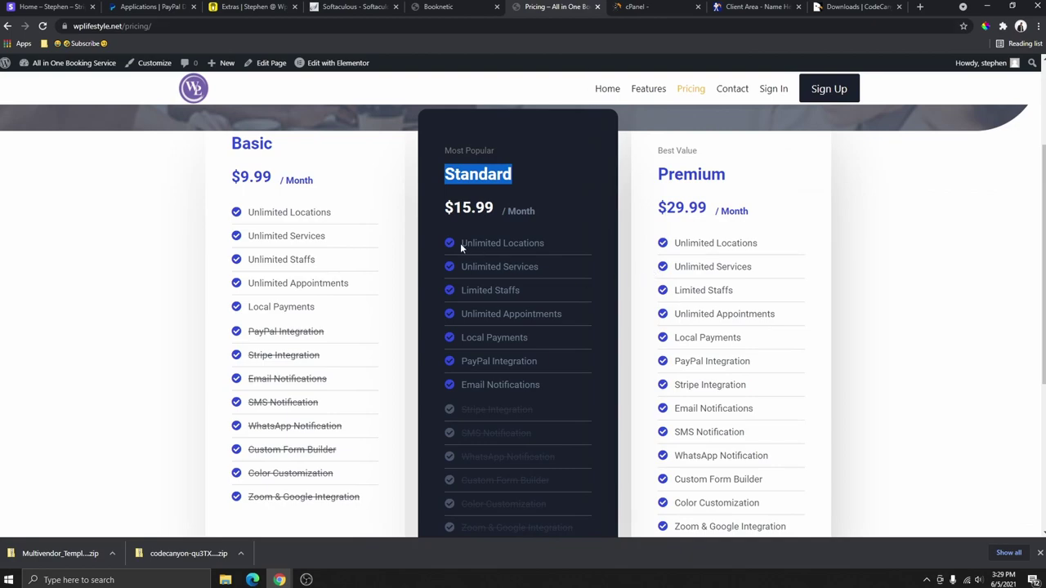
# Step: Copy the seven Standard features from the pricing page into the plan's Description
pyautogui.moveTo(461, 248); pyautogui.dragTo(553, 378)
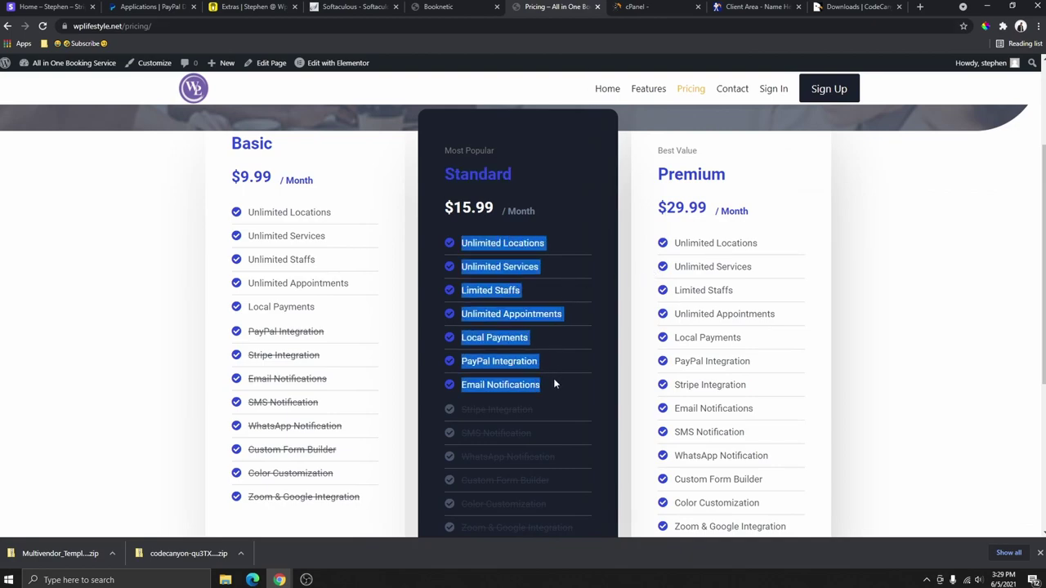
pyautogui.rightClick(505, 324)
pyautogui.click(531, 330)
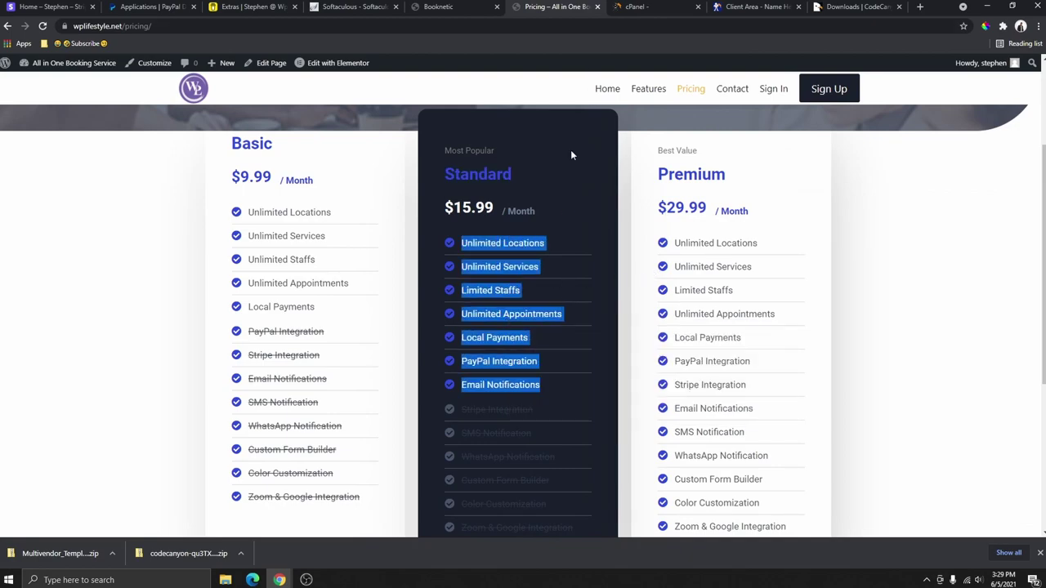
pyautogui.click(460, 6)
pyautogui.hotkey('ctrl', 'v')
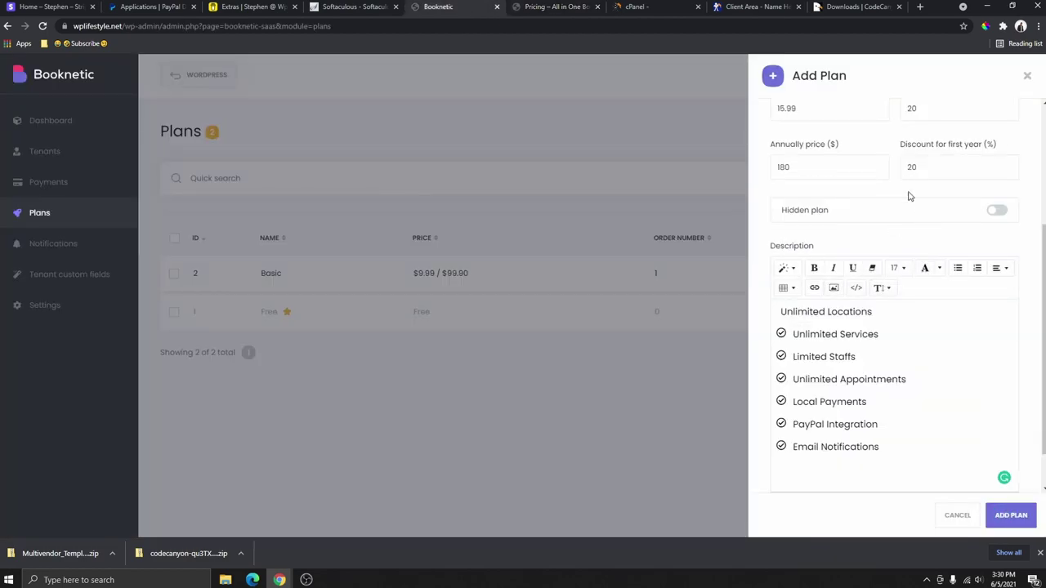
pyautogui.scroll(-1, 934, 453)
pyautogui.scroll(5, 931, 359)
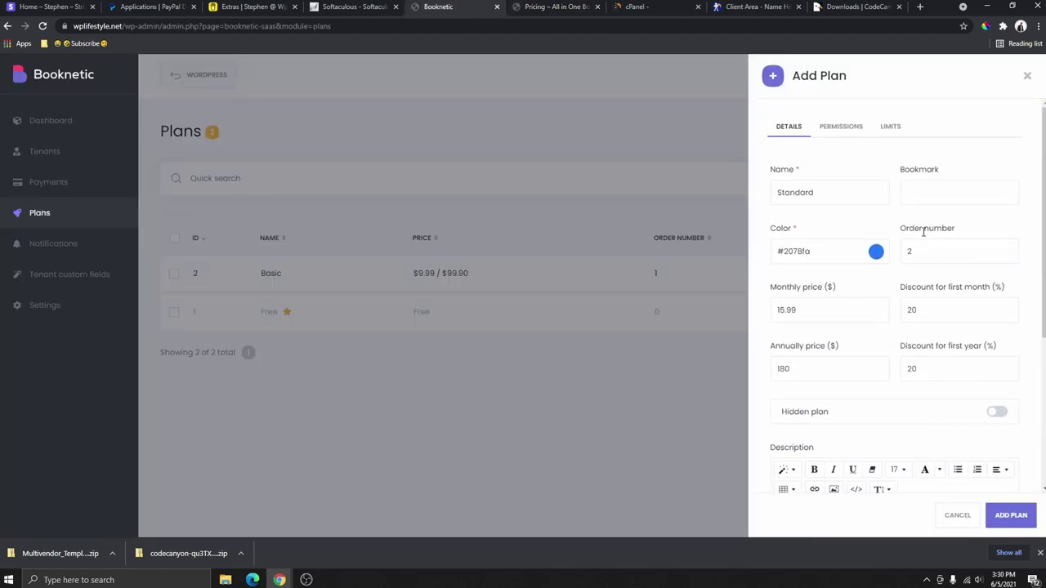
pyautogui.click(842, 136)
pyautogui.scroll(-4, 953, 364)
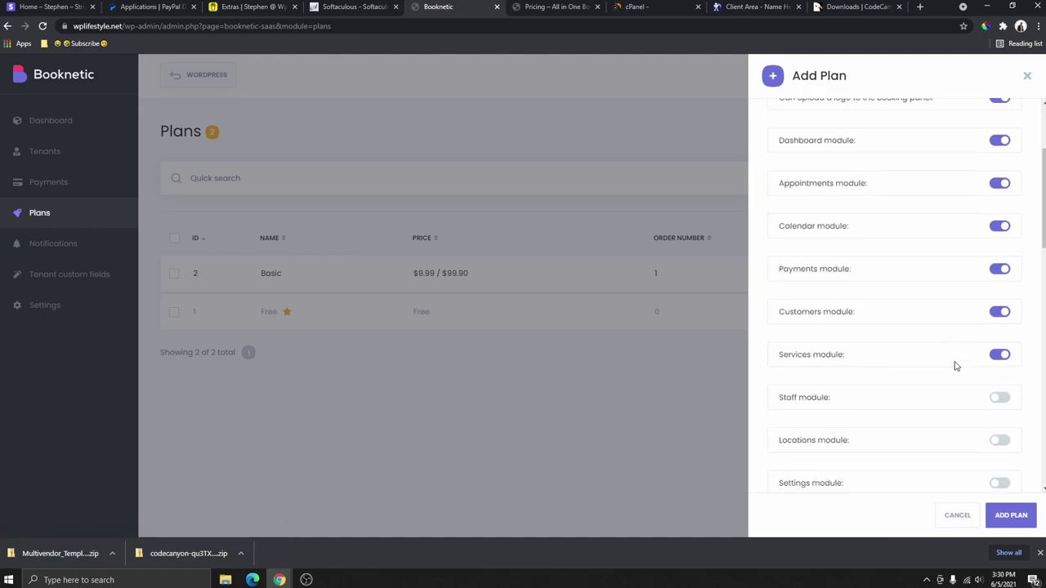
# Step: Review the end of the pasted Standard plan description
pyautogui.scroll(4, 818, 135)
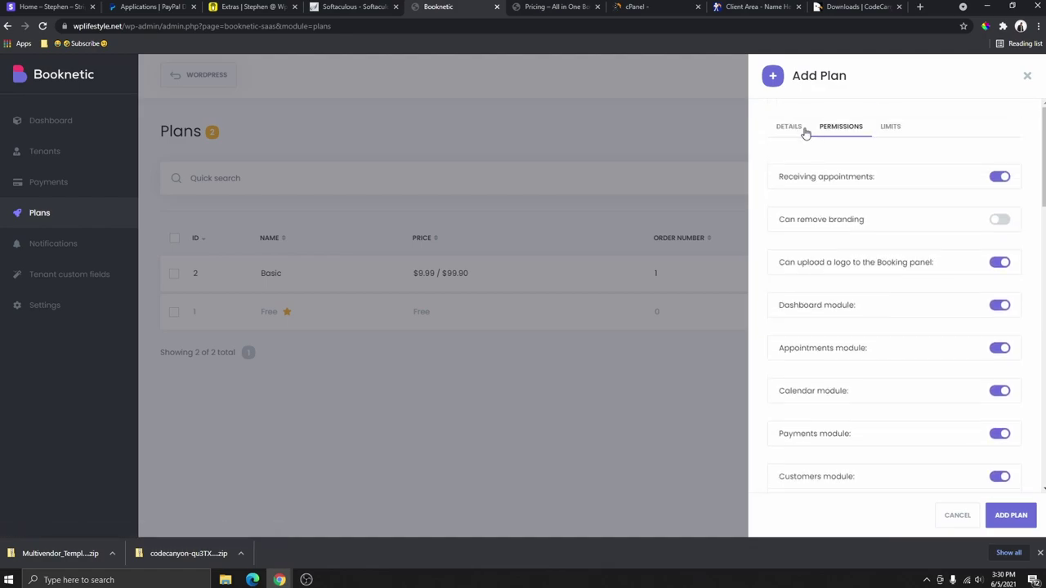
pyautogui.click(787, 129)
pyautogui.scroll(-3, 852, 311)
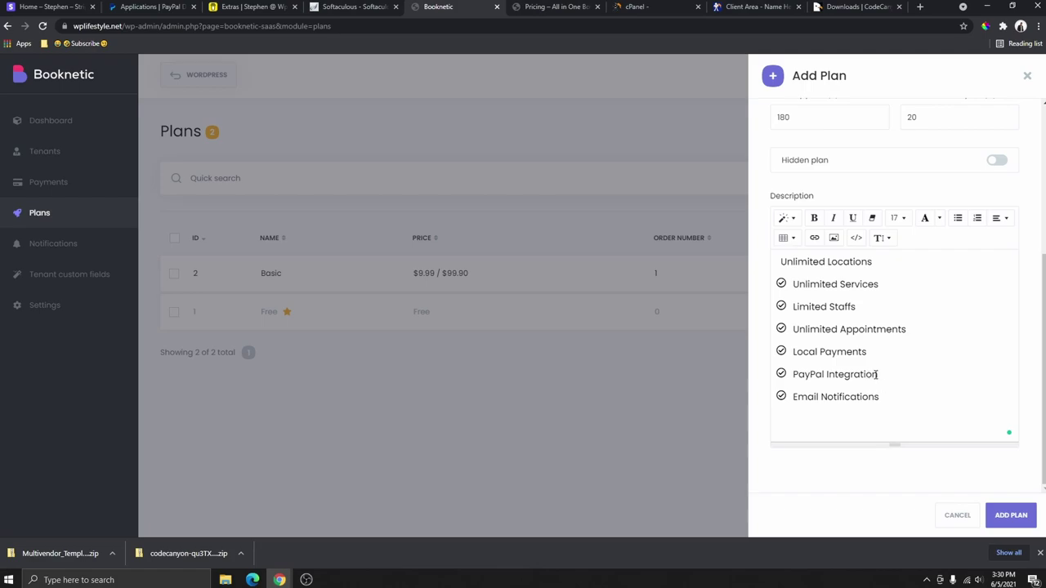
pyautogui.click(889, 398)
pyautogui.scroll(2, 940, 269)
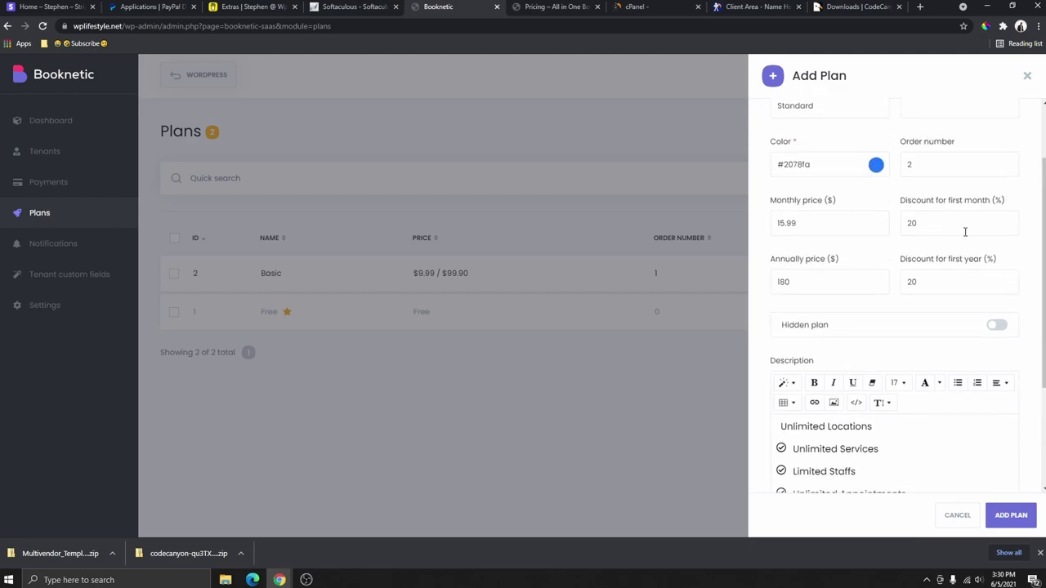
pyautogui.scroll(1, 895, 138)
pyautogui.click(839, 127)
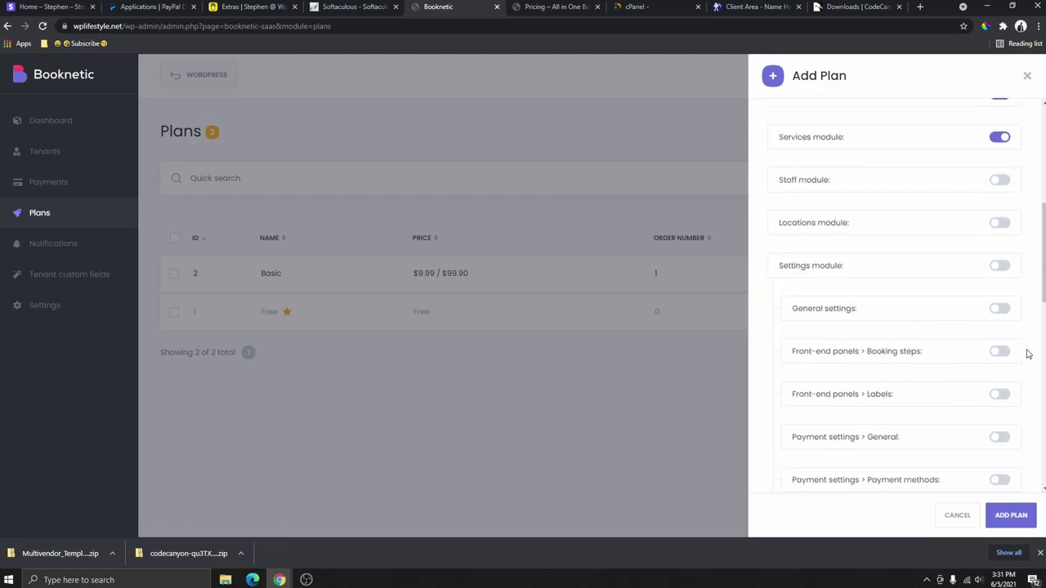
# Step: Enable the Staff, Locations and Settings modules, email settings and Email Notifications, leaving coupons off
pyautogui.click(999, 175)
pyautogui.click(999, 219)
pyautogui.click(1000, 262)
pyautogui.scroll(-3, 1006, 402)
pyautogui.click(1000, 375)
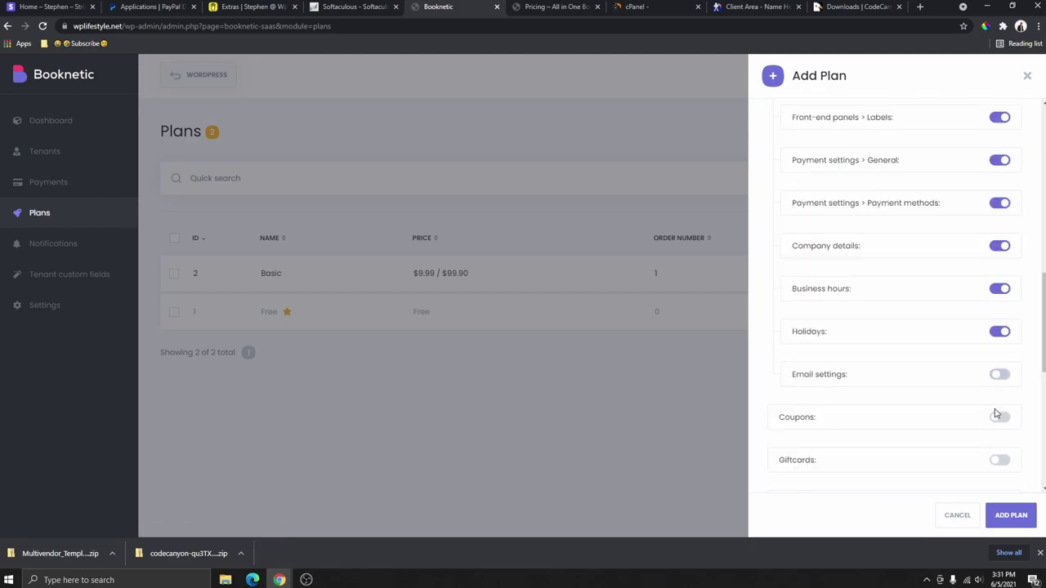
pyautogui.click(999, 417)
pyautogui.scroll(-1, 1003, 393)
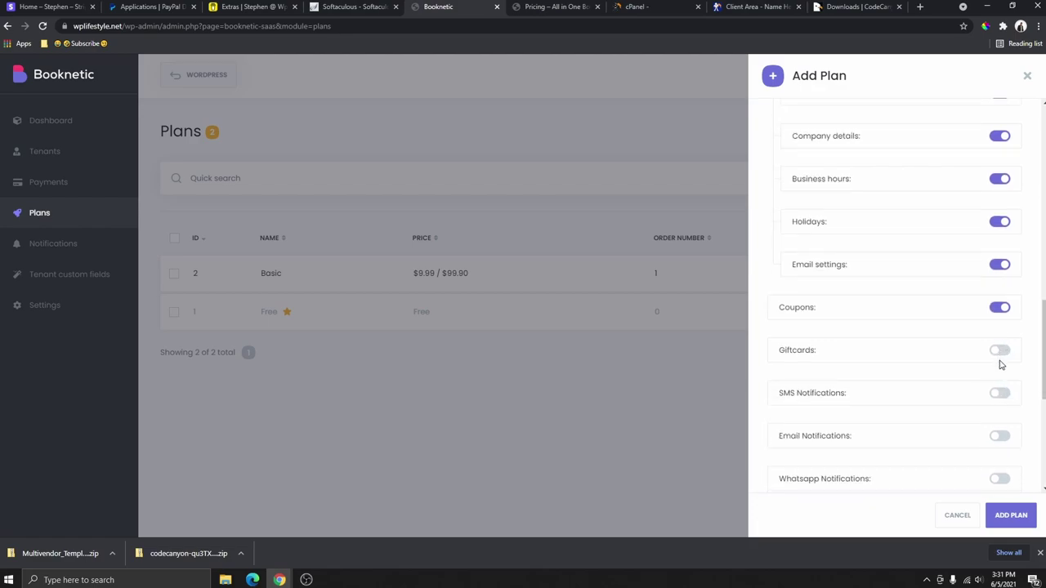
pyautogui.click(997, 309)
pyautogui.scroll(-2, 996, 309)
pyautogui.click(998, 271)
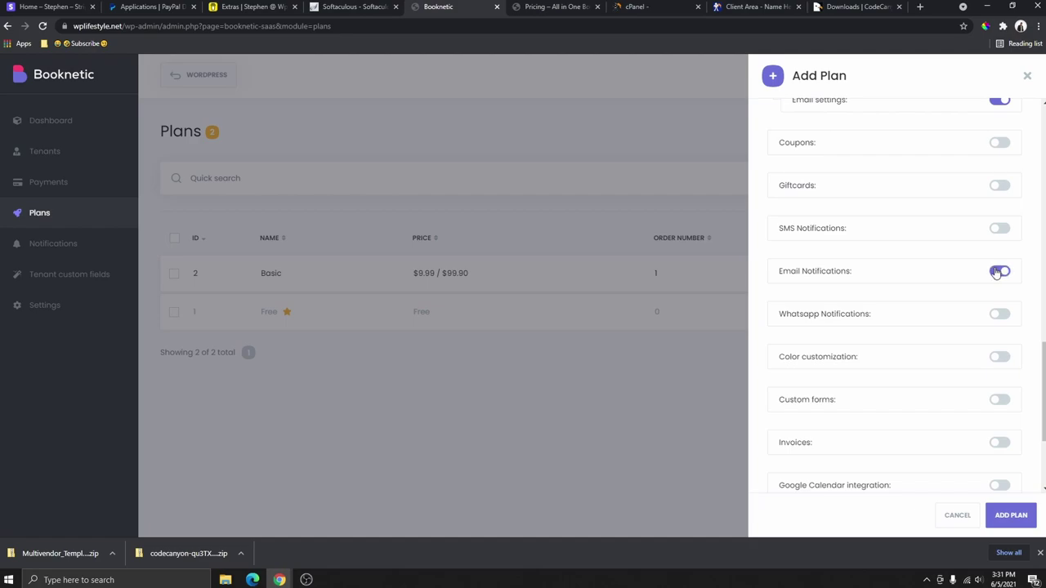
# Step: Enable Color customization, Custom forms and PayPal integration for the Standard plan
pyautogui.scroll(-2, 988, 308)
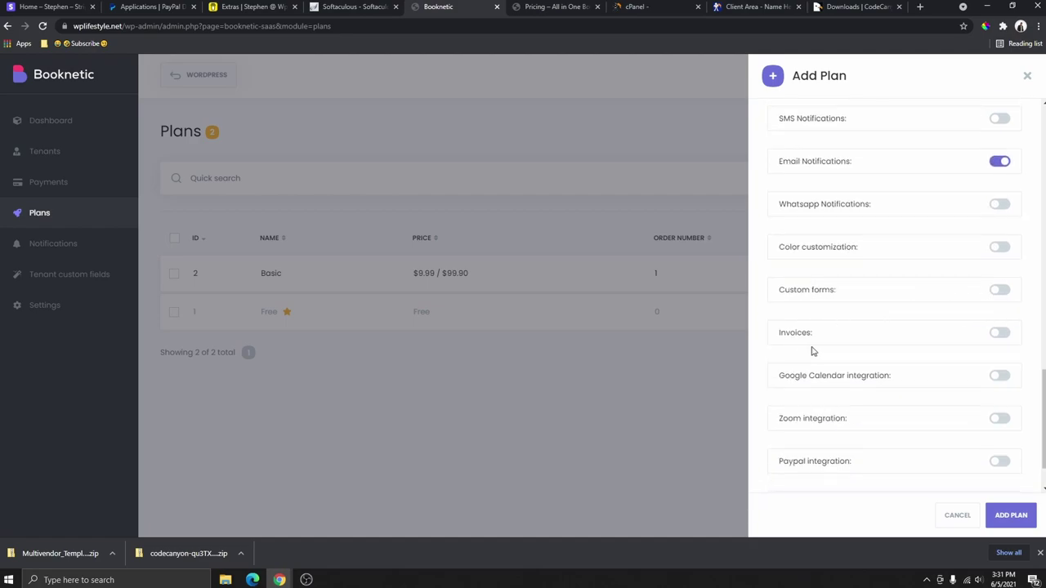
pyautogui.scroll(2, 956, 272)
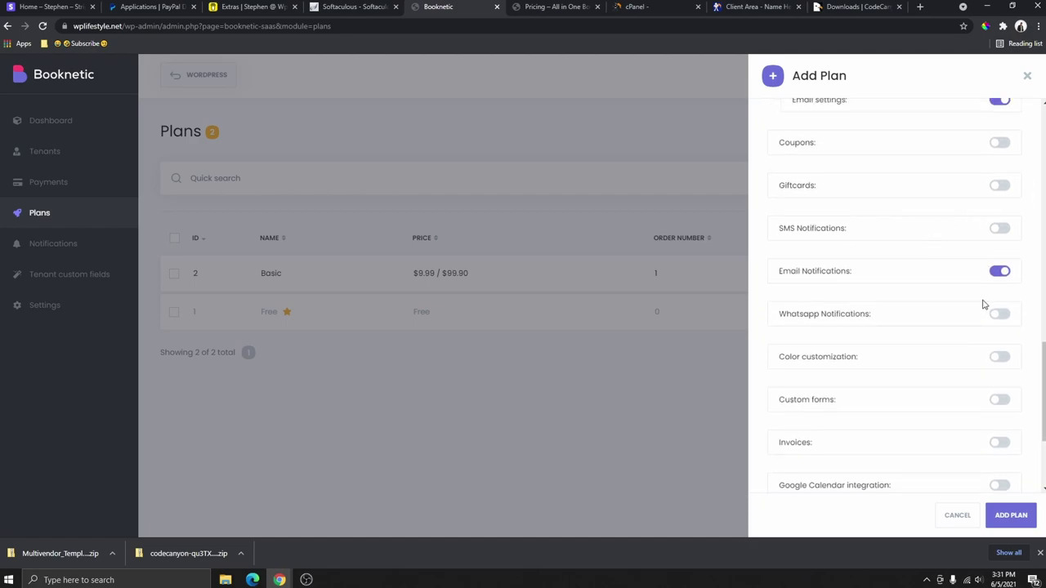
pyautogui.scroll(1, 984, 304)
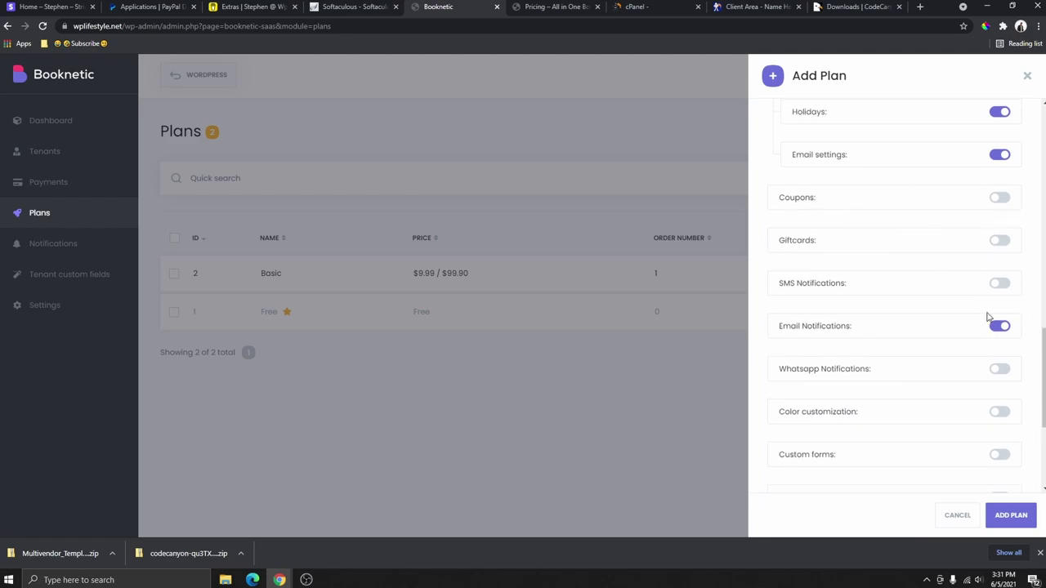
pyautogui.scroll(-2, 931, 306)
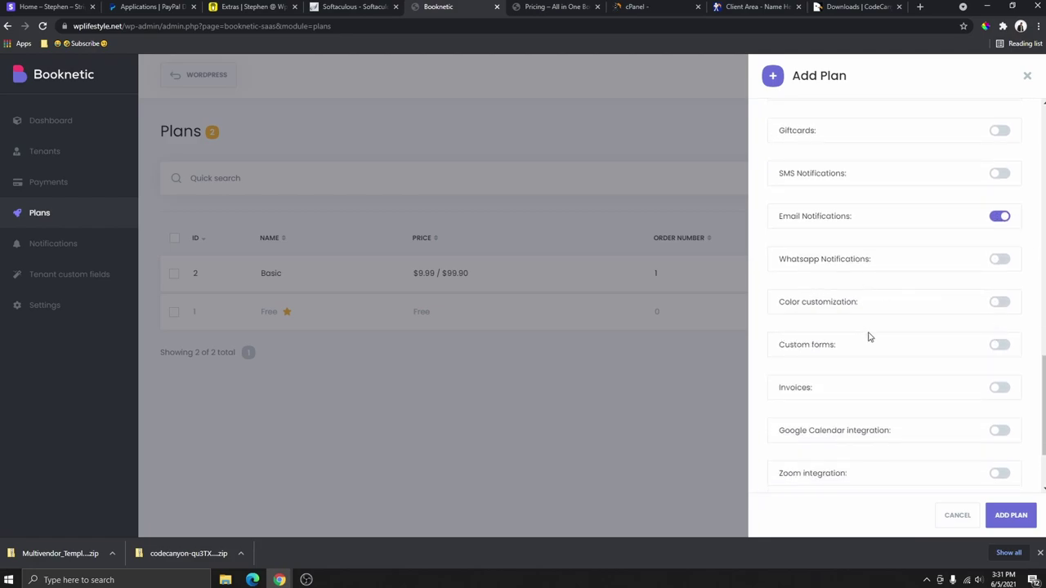
pyautogui.click(999, 302)
pyautogui.scroll(-1, 996, 330)
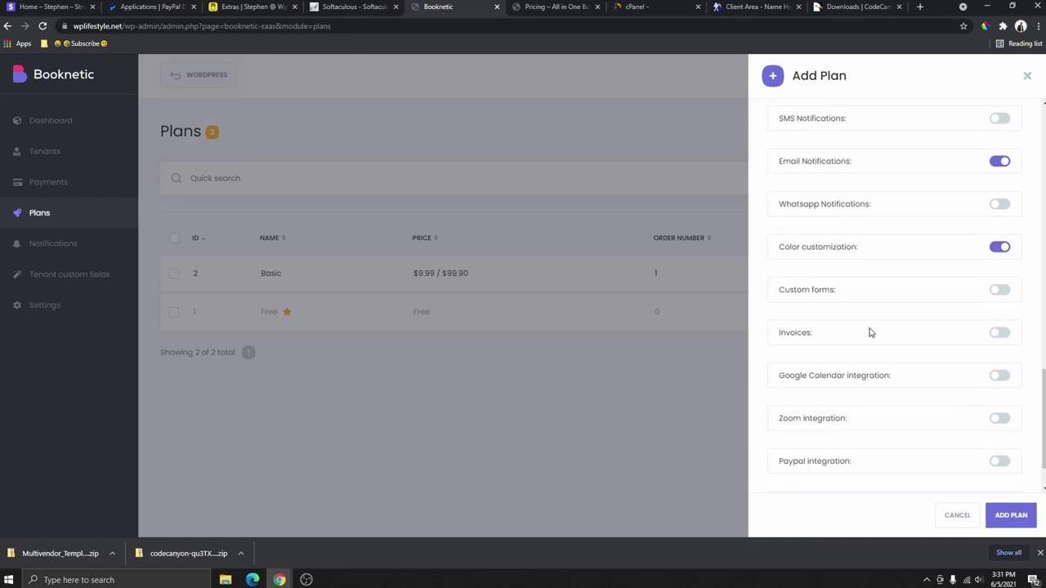
pyautogui.click(999, 291)
pyautogui.scroll(-1, 948, 335)
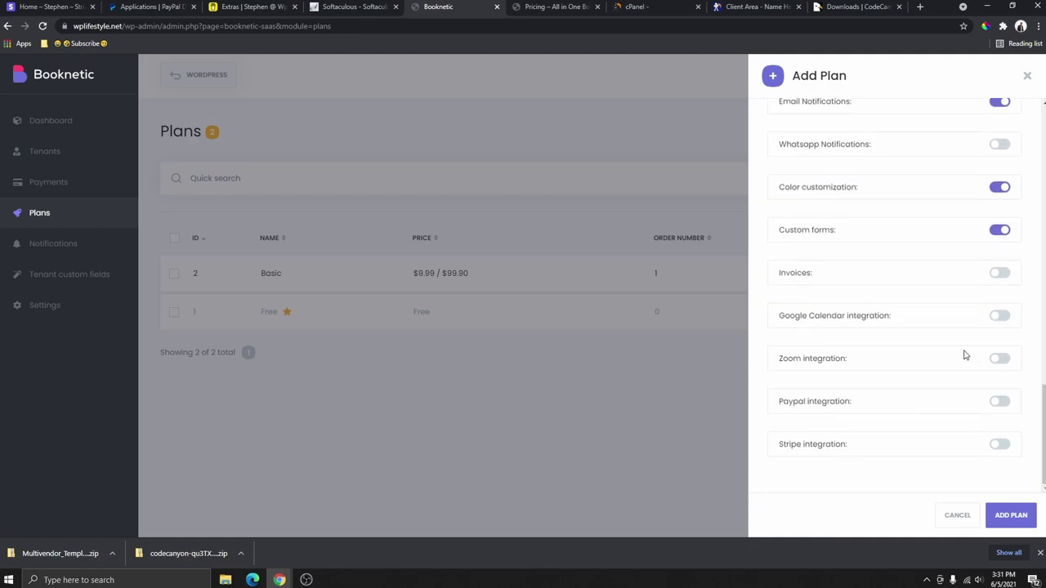
pyautogui.click(999, 401)
pyautogui.scroll(5, 981, 344)
# Step: Limit Standard to 1000 locations, staff and services and 10000 emails, and save it
pyautogui.click(890, 128)
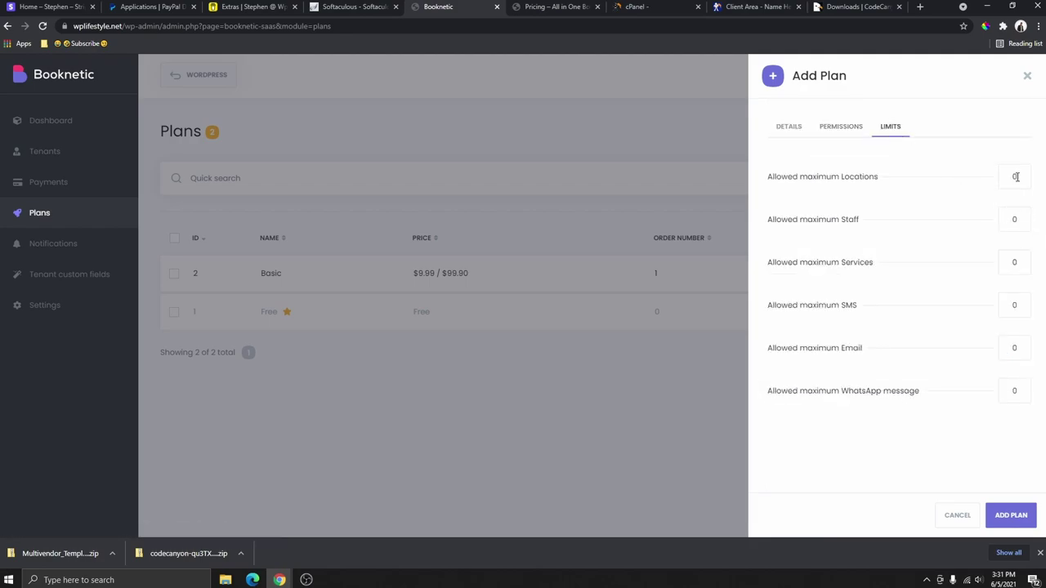
pyautogui.moveTo(1020, 178); pyautogui.dragTo(1002, 177)
pyautogui.write('1000')
pyautogui.press('Tab')
pyautogui.write('1000')
pyautogui.press('Tab')
pyautogui.write('1000')
pyautogui.press('Tab')
pyautogui.moveTo(1021, 348); pyautogui.dragTo(996, 361)
pyautogui.write('10000')
pyautogui.click(1013, 515)
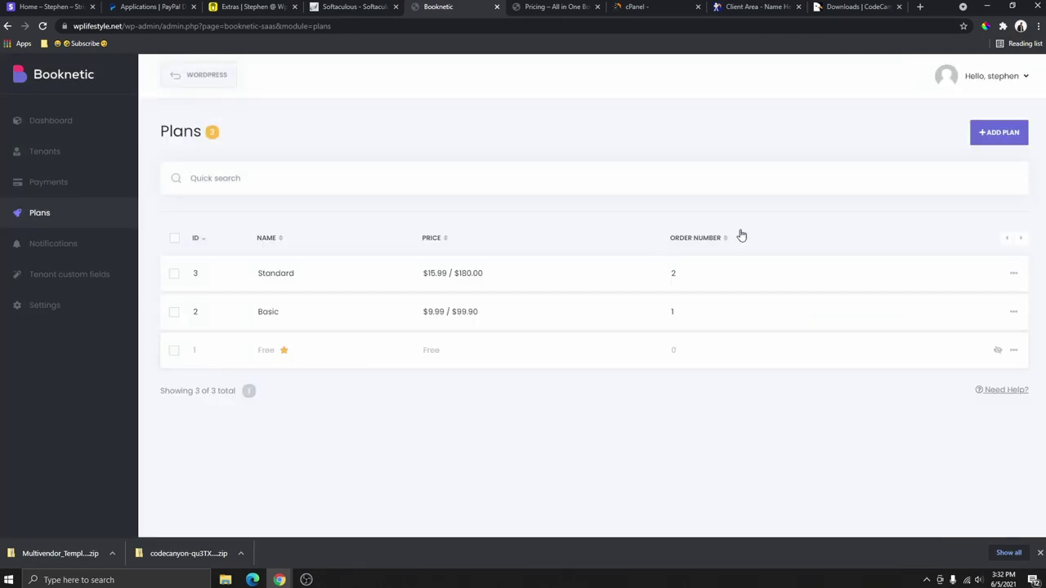
pyautogui.click(999, 132)
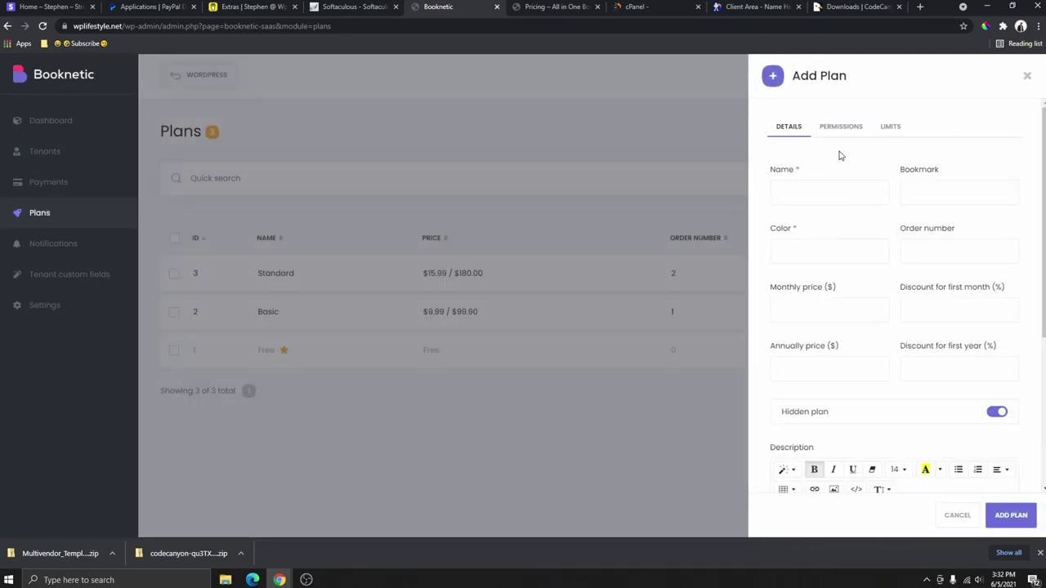
# Step: Name the new plan 'Premium', copying the heading from the pricing page
pyautogui.click(527, 15)
pyautogui.doubleClick(675, 180)
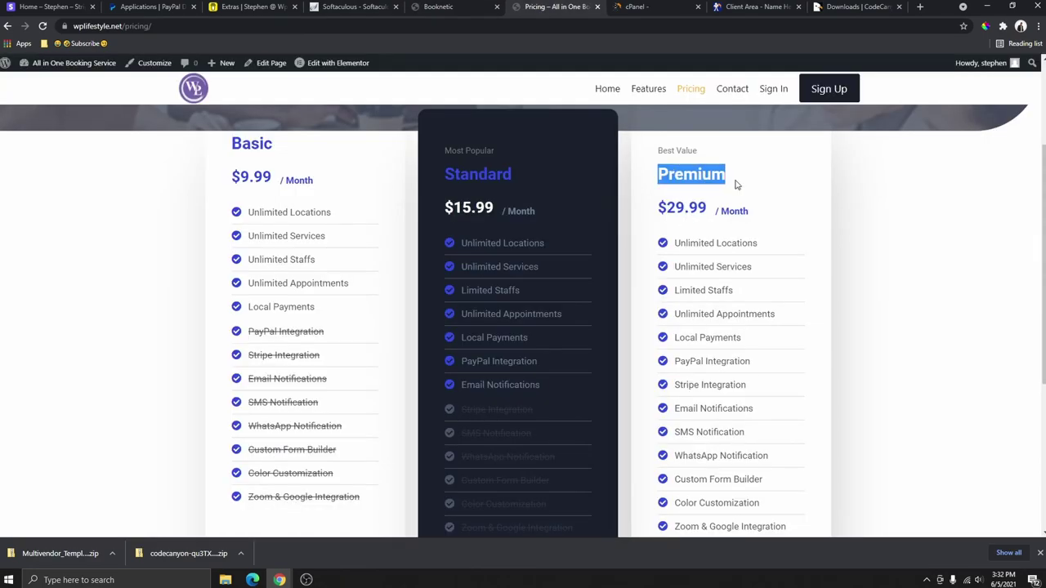
pyautogui.rightClick(725, 182)
pyautogui.click(749, 188)
pyautogui.click(448, 7)
pyautogui.click(801, 197)
pyautogui.hotkey('ctrl', 'v')
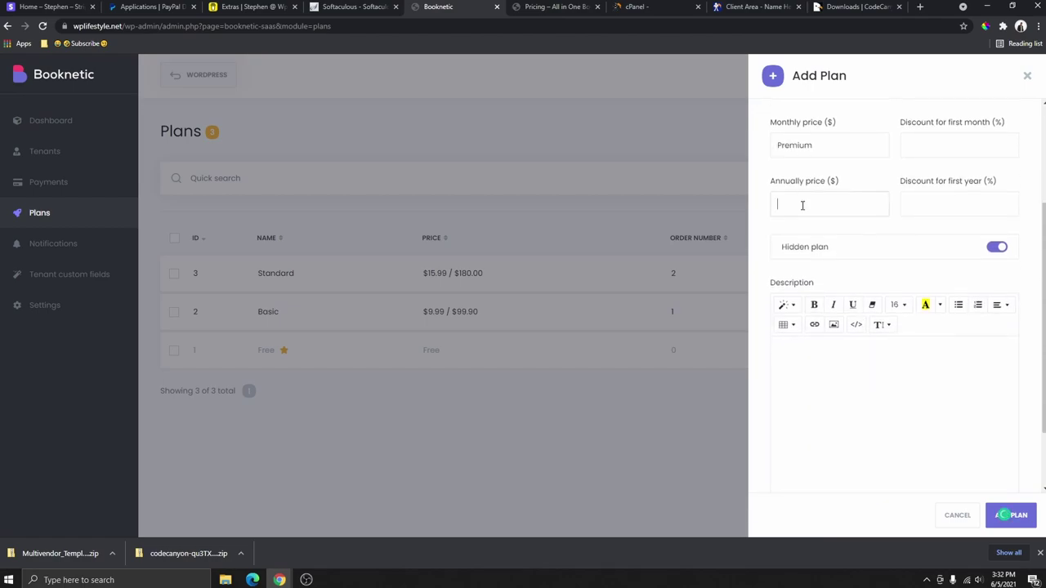
pyautogui.scroll(1, 802, 205)
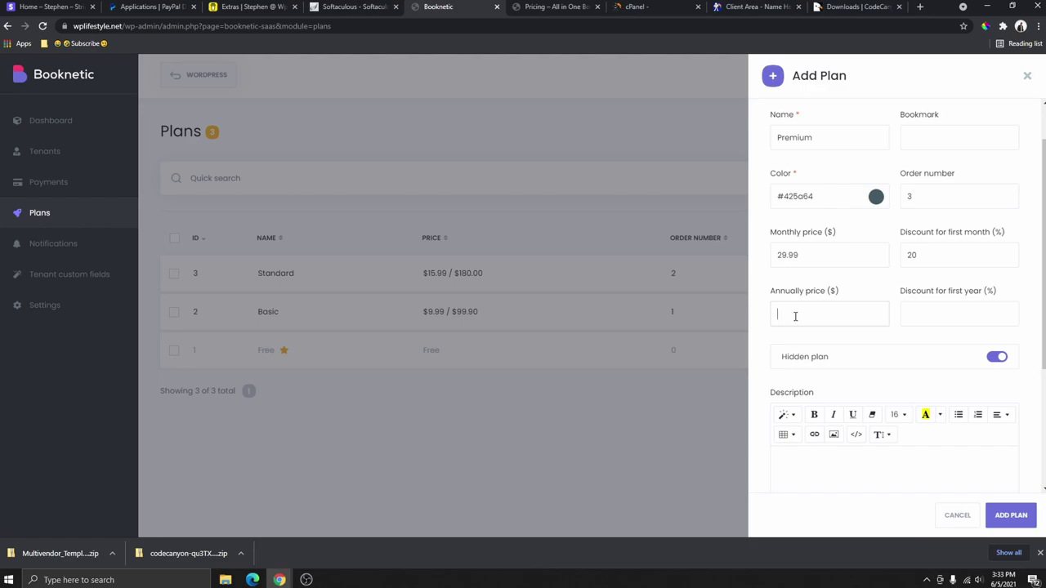
# Step: Set the Premium annual price to 320 and switch off Hidden plan
pyautogui.write('320')
pyautogui.click(964, 326)
pyautogui.press('Return')
pyautogui.scroll(-2, 841, 365)
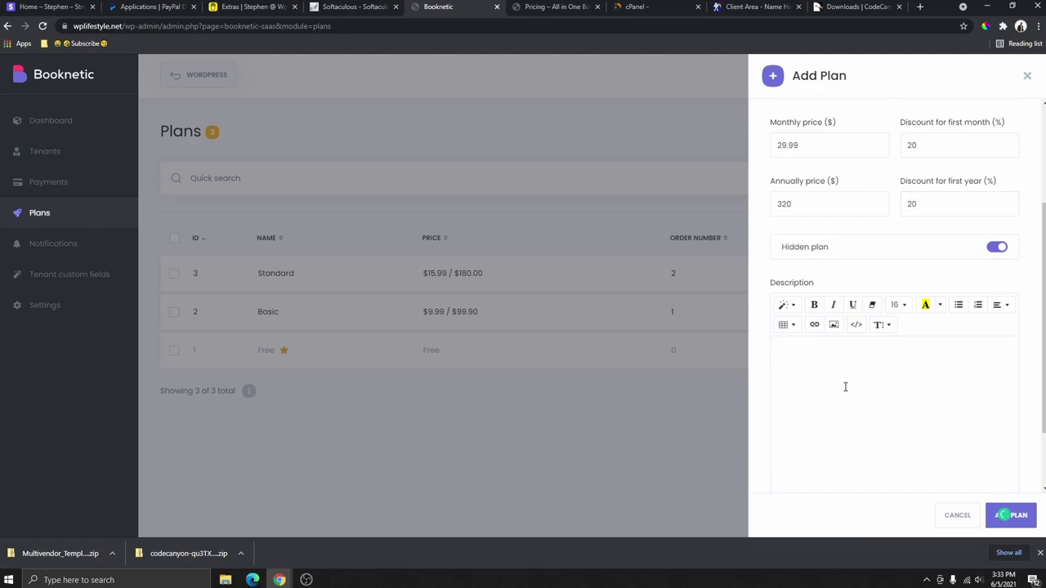
pyautogui.click(991, 248)
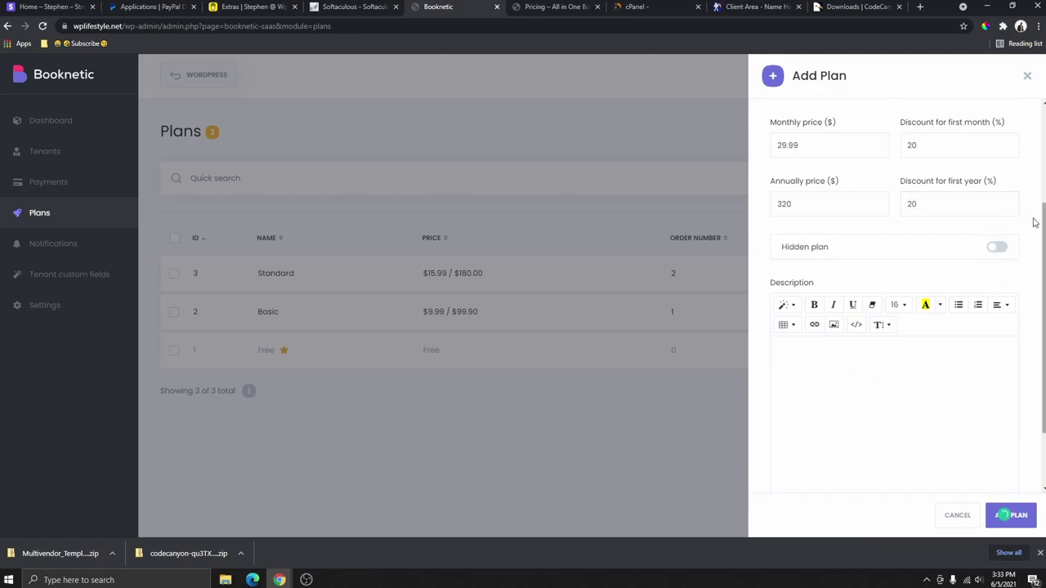
# Step: Paste the Premium feature list from the pricing page into the Description
pyautogui.click(576, 7)
pyautogui.scroll(-2, 703, 282)
pyautogui.scroll(1, 798, 397)
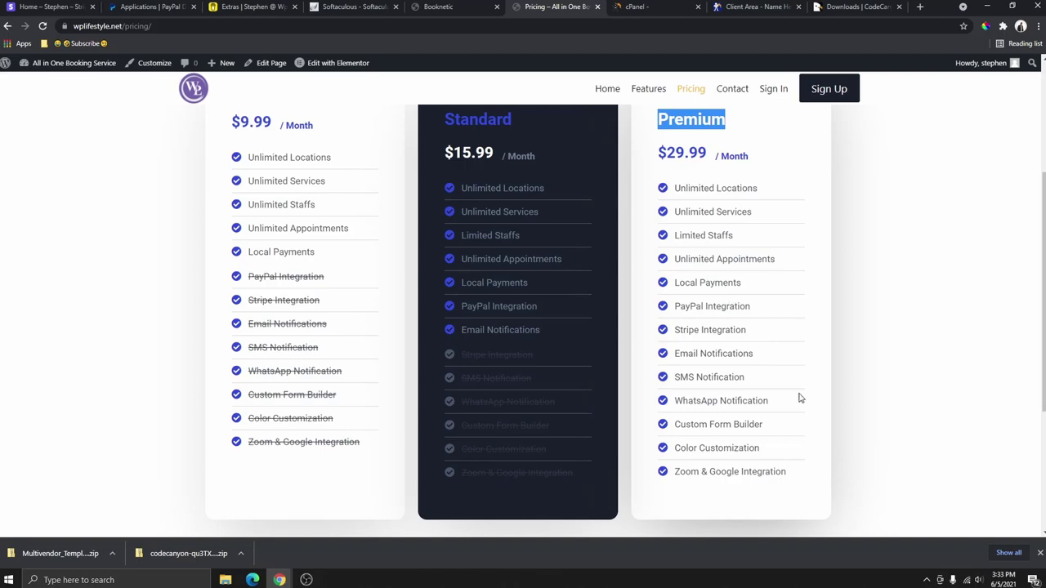
pyautogui.moveTo(788, 325); pyautogui.dragTo(642, 275)
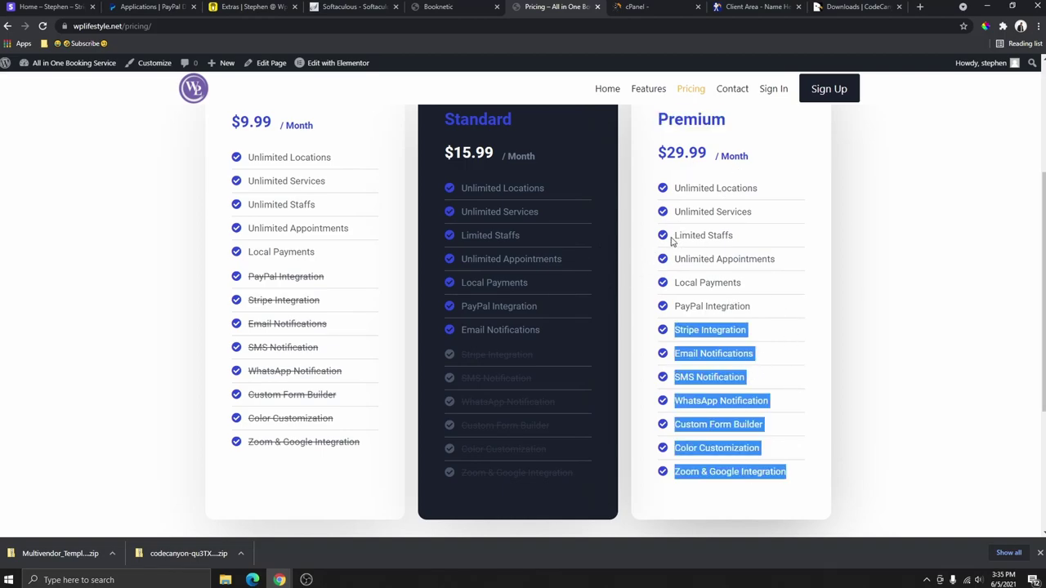
pyautogui.rightClick(703, 333)
pyautogui.click(446, 7)
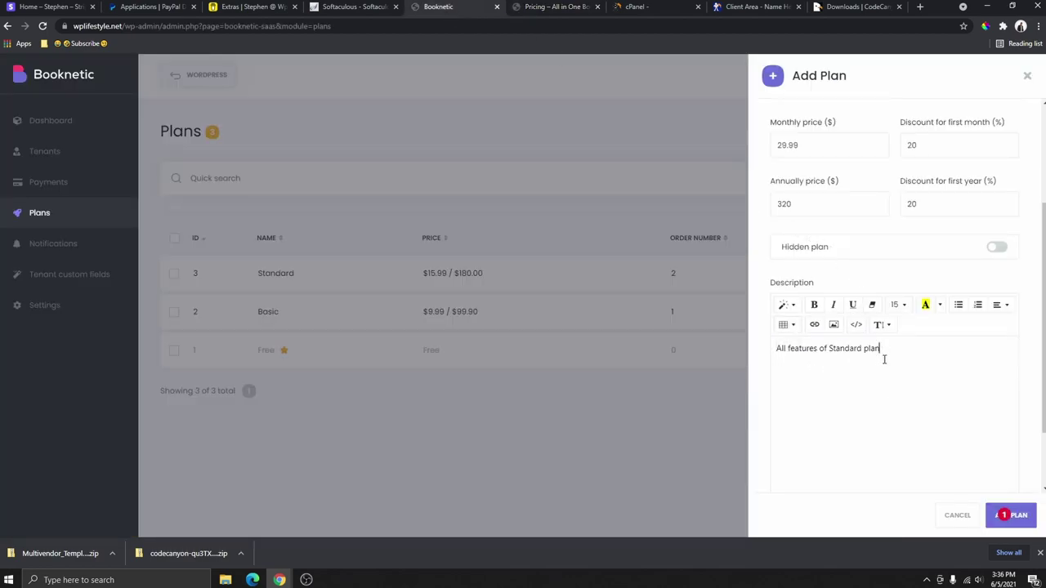
pyautogui.rightClick(794, 366)
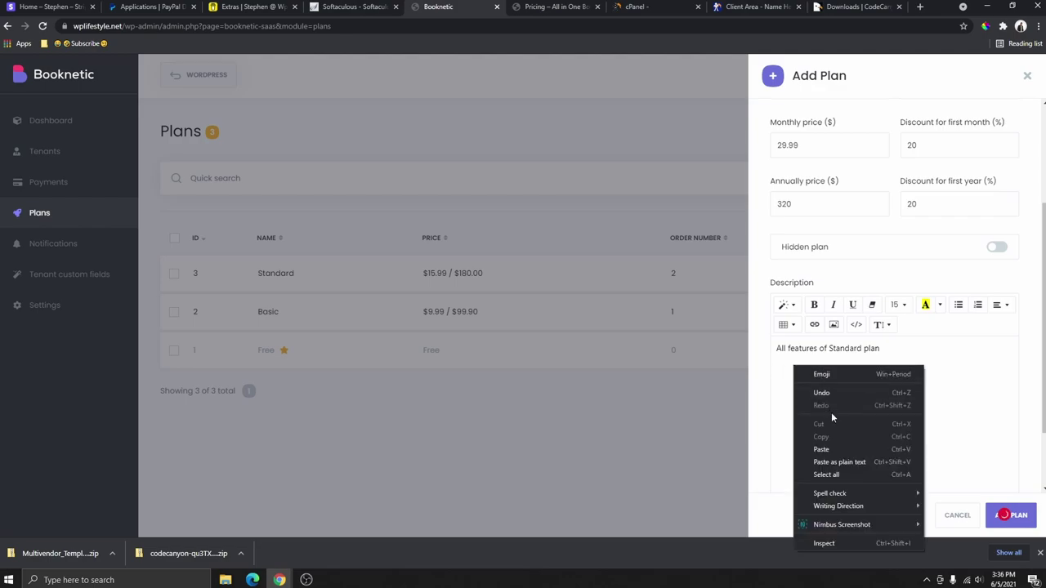
pyautogui.click(834, 444)
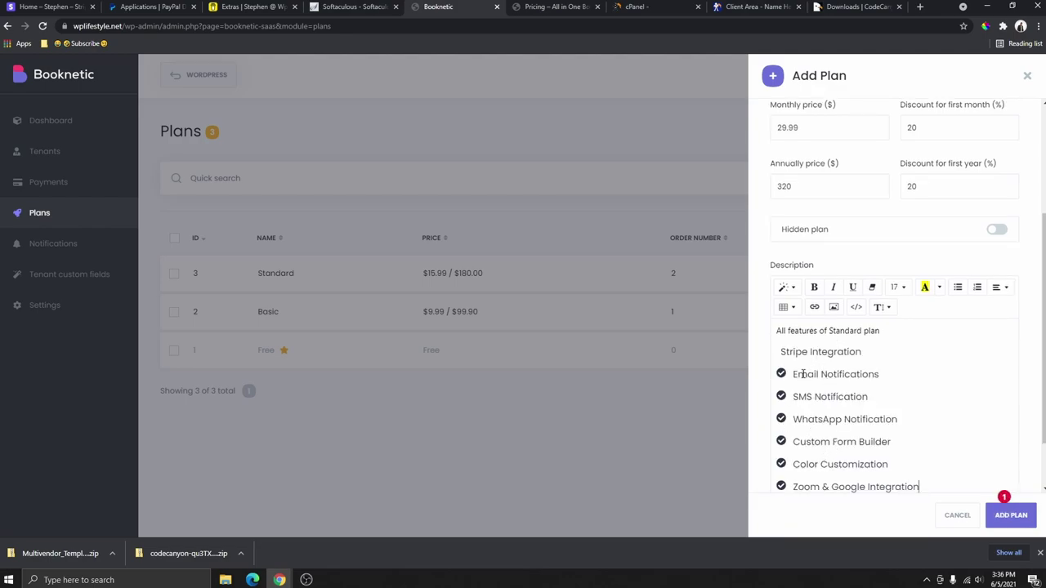
# Step: Make the 'All features of Standard plan' line bold
pyautogui.moveTo(879, 341); pyautogui.dragTo(776, 333)
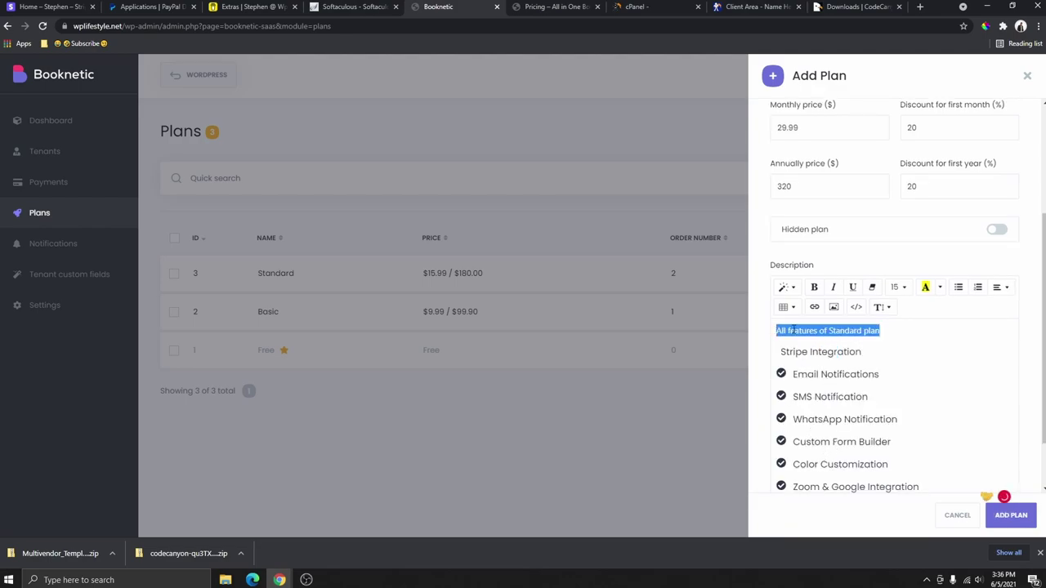
pyautogui.click(814, 287)
pyautogui.scroll(-1, 868, 362)
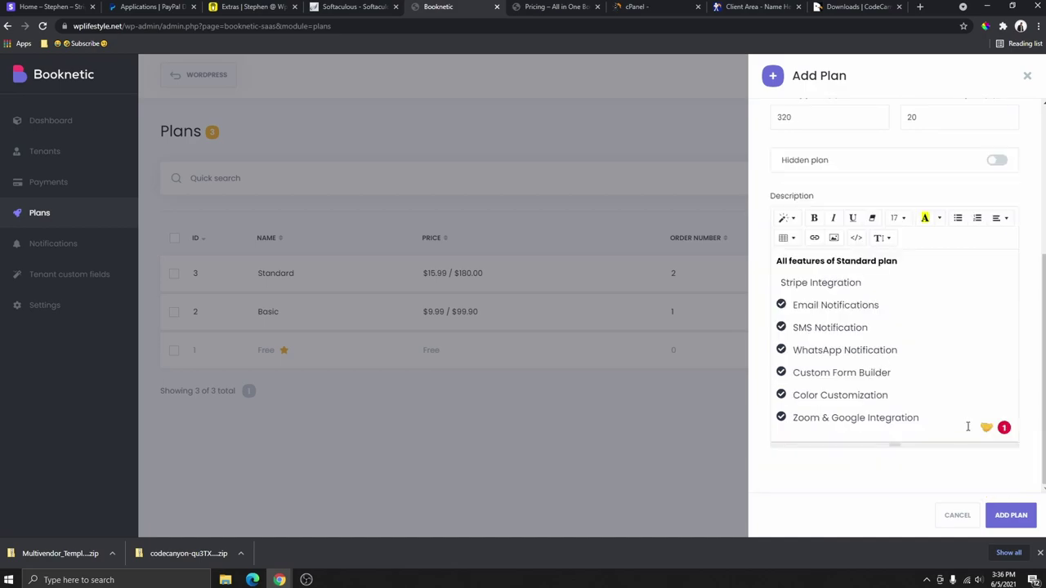
pyautogui.scroll(4, 960, 421)
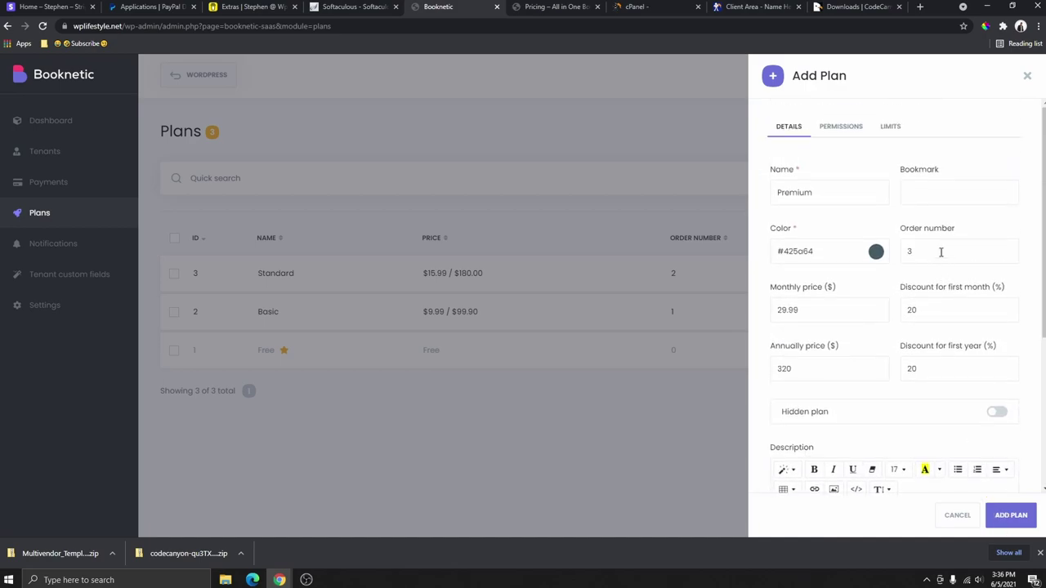
# Step: Turn off branding removal and enable the Staff, Locations and Settings modules
pyautogui.click(841, 126)
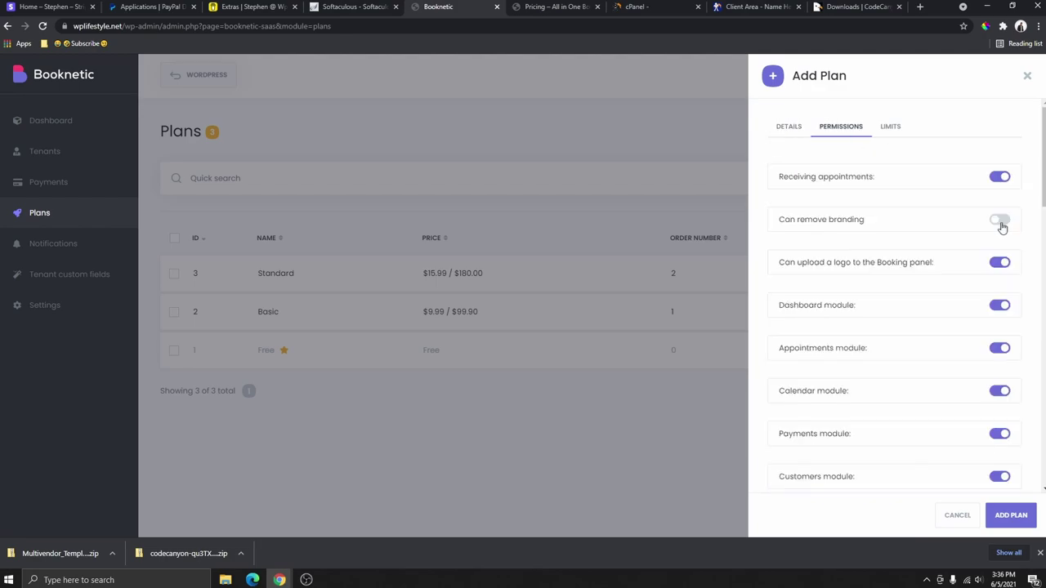
pyautogui.click(999, 218)
pyautogui.scroll(-4, 987, 254)
pyautogui.click(1000, 233)
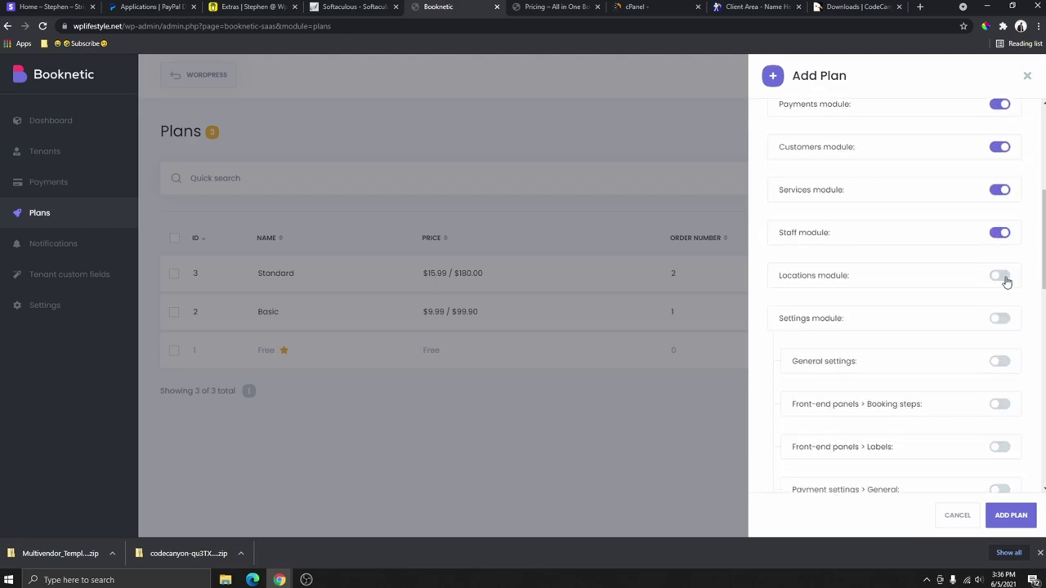
pyautogui.click(1002, 277)
pyautogui.click(999, 318)
pyautogui.scroll(-2, 997, 313)
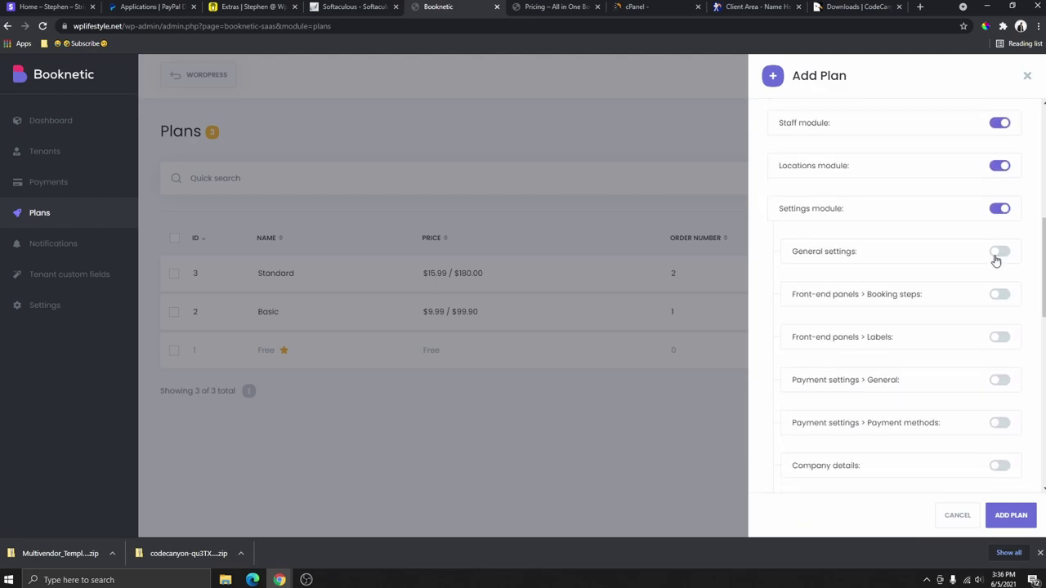
# Step: Allow General settings, Booking steps, Labels, general payment settings and payment methods
pyautogui.click(997, 252)
pyautogui.click(1000, 294)
pyautogui.click(1001, 337)
pyautogui.click(1000, 380)
pyautogui.scroll(-3, 1003, 343)
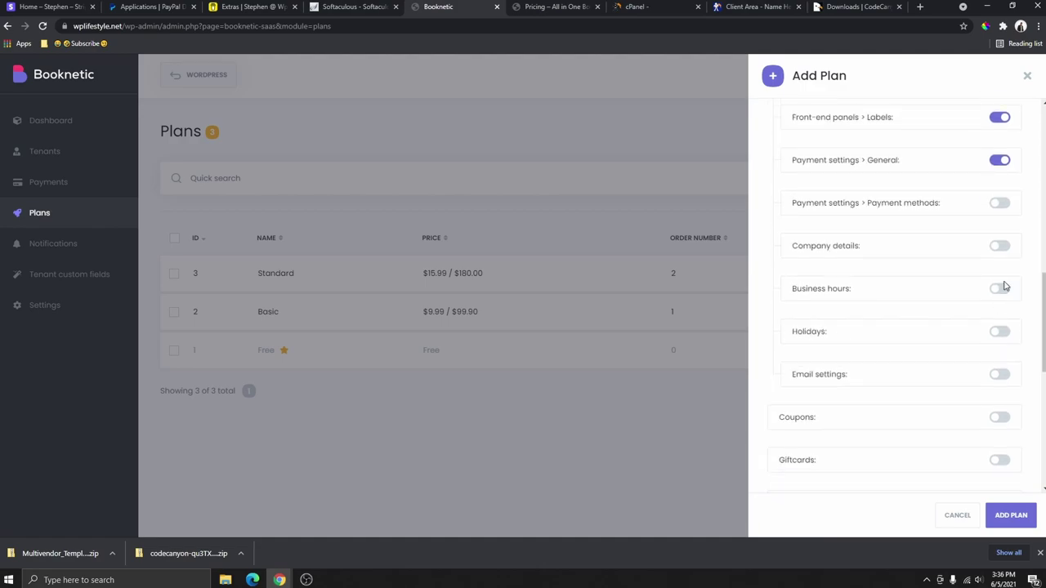
pyautogui.click(999, 205)
pyautogui.scroll(6, 913, 245)
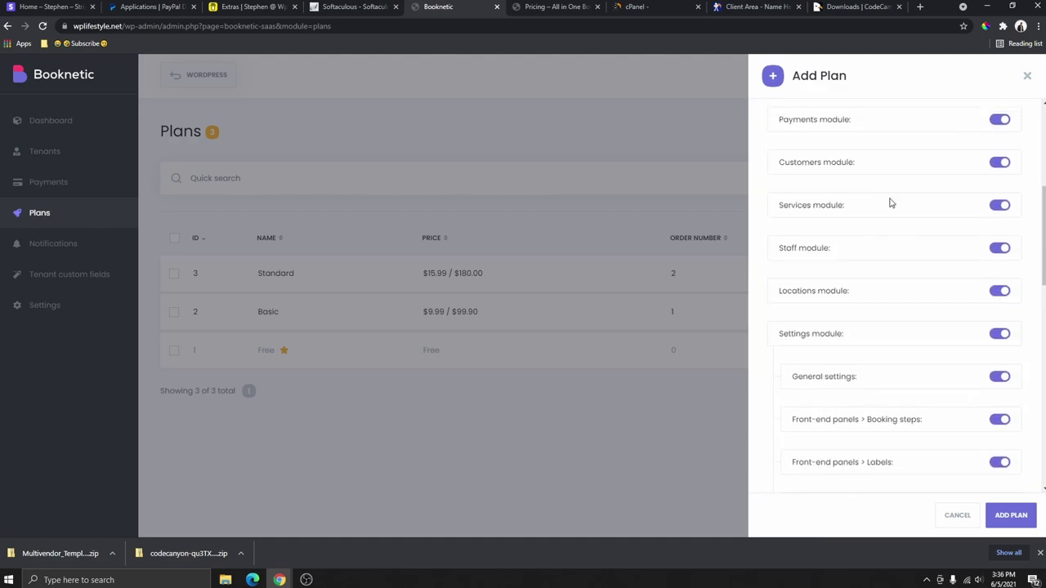
# Step: Limit Premium to 1000 locations and staff and 10000 for other limits, then save it
pyautogui.click(891, 129)
pyautogui.doubleClick(998, 178)
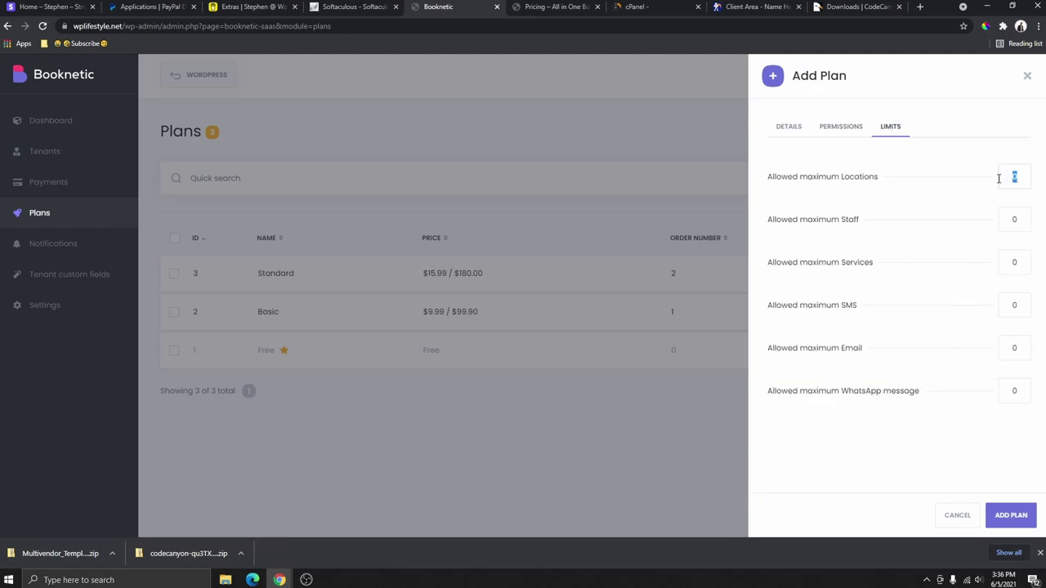
pyautogui.write('1000')
pyautogui.press('Tab')
pyautogui.write('1000')
pyautogui.press('Tab')
pyautogui.write('1000')
pyautogui.press('Tab')
pyautogui.write('10000')
pyautogui.press('Tab')
pyautogui.write('10000')
pyautogui.doubleClick(1011, 391)
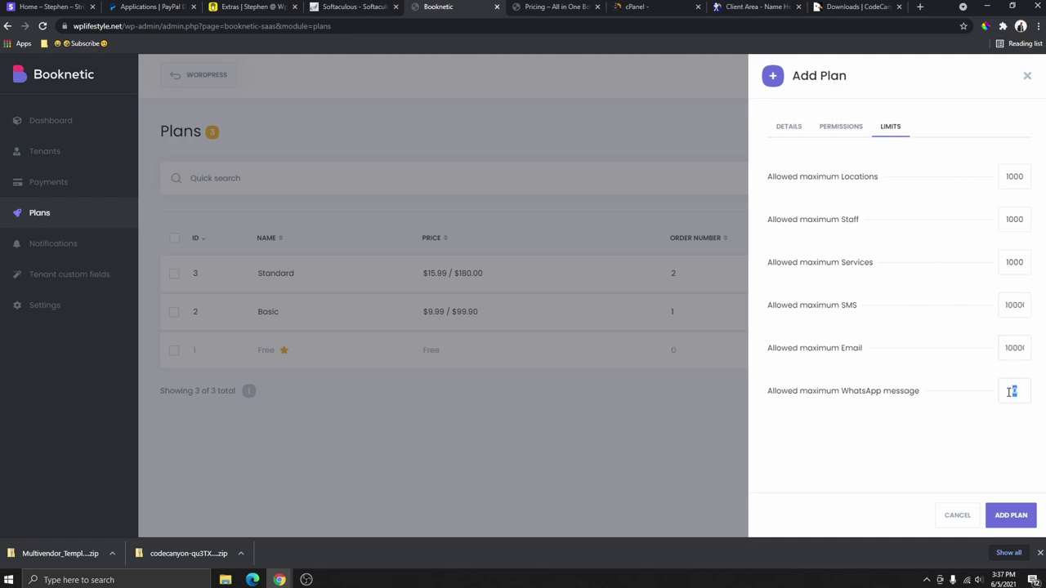
pyautogui.write('10000')
pyautogui.click(1010, 514)
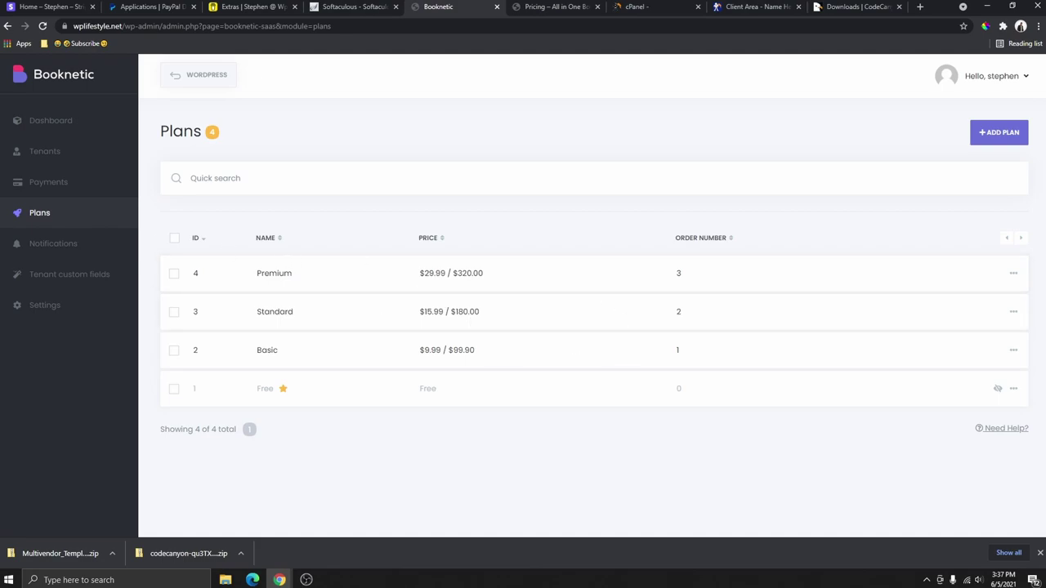
# Step: Open the email notifications and look through each template, ending on Sign-up completed
pyautogui.click(66, 243)
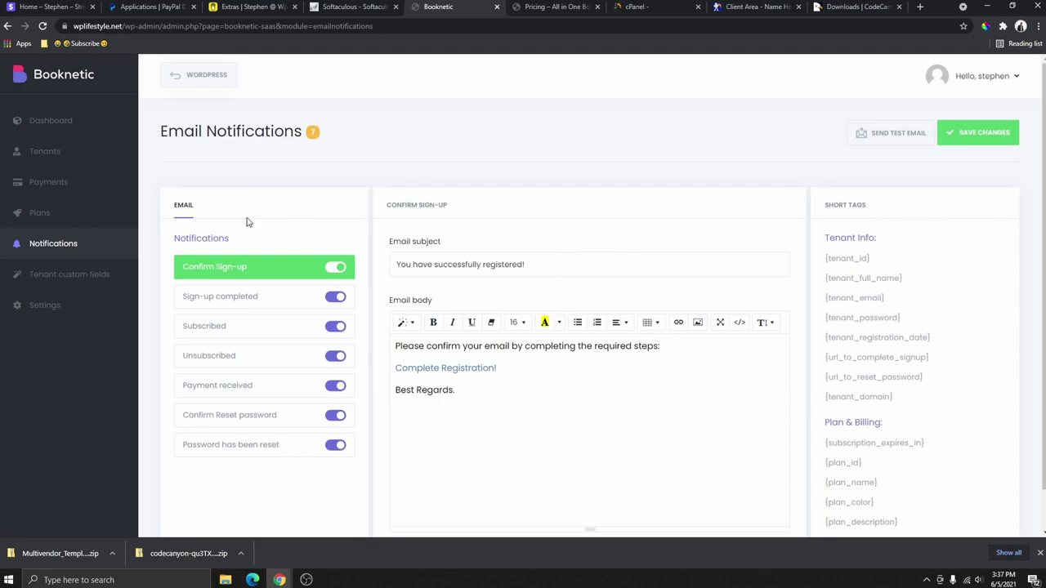
pyautogui.click(234, 299)
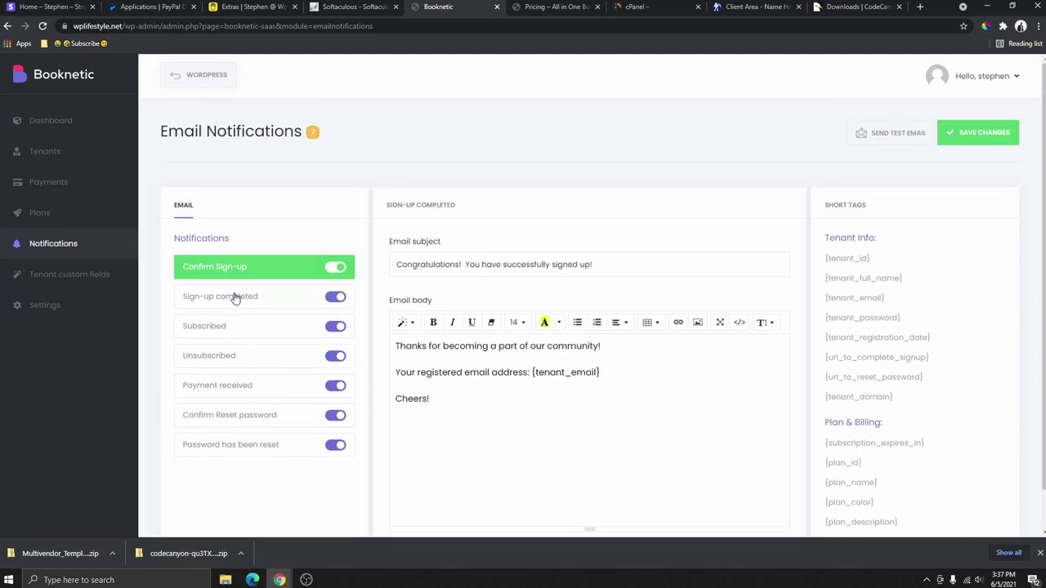
pyautogui.click(217, 327)
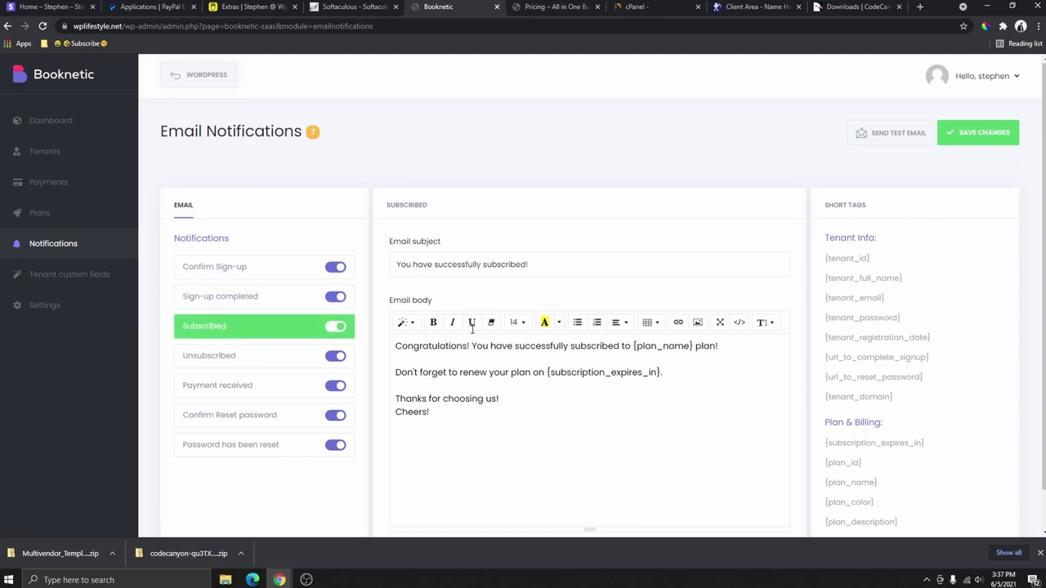
pyautogui.click(226, 358)
pyautogui.click(234, 386)
pyautogui.click(240, 415)
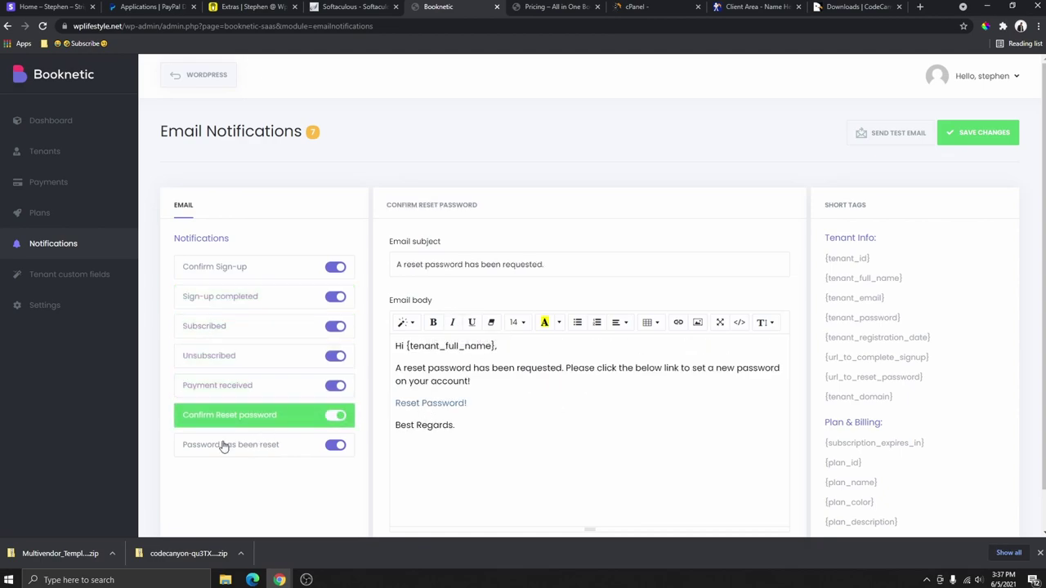
pyautogui.click(225, 446)
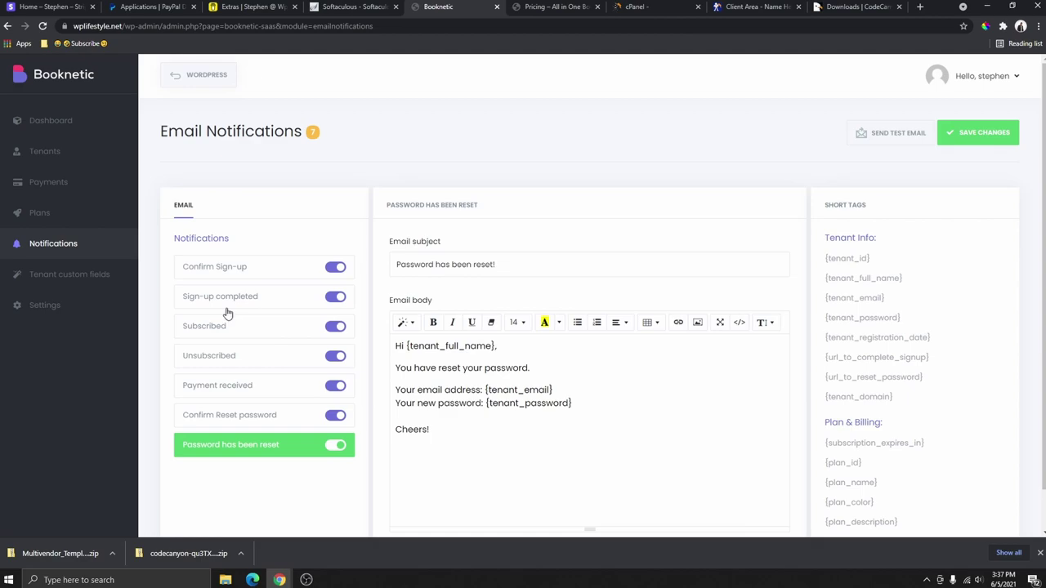
pyautogui.click(229, 270)
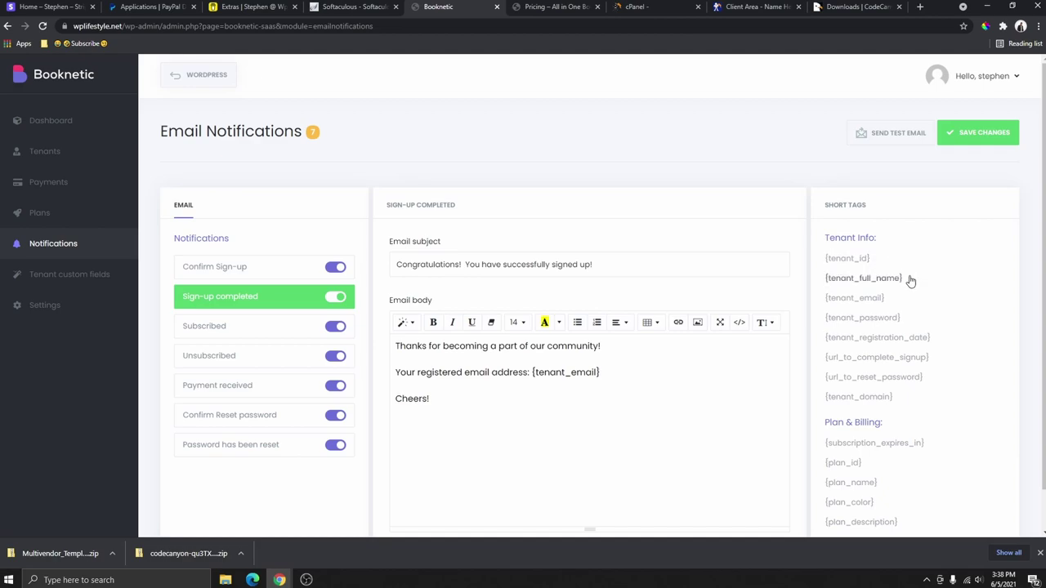
# Step: Copy the {tenant_full_name} short tag and insert 'Hello {tenant_full_name}' as the body's new first line
pyautogui.moveTo(905, 278); pyautogui.dragTo(827, 282)
pyautogui.rightClick(840, 278)
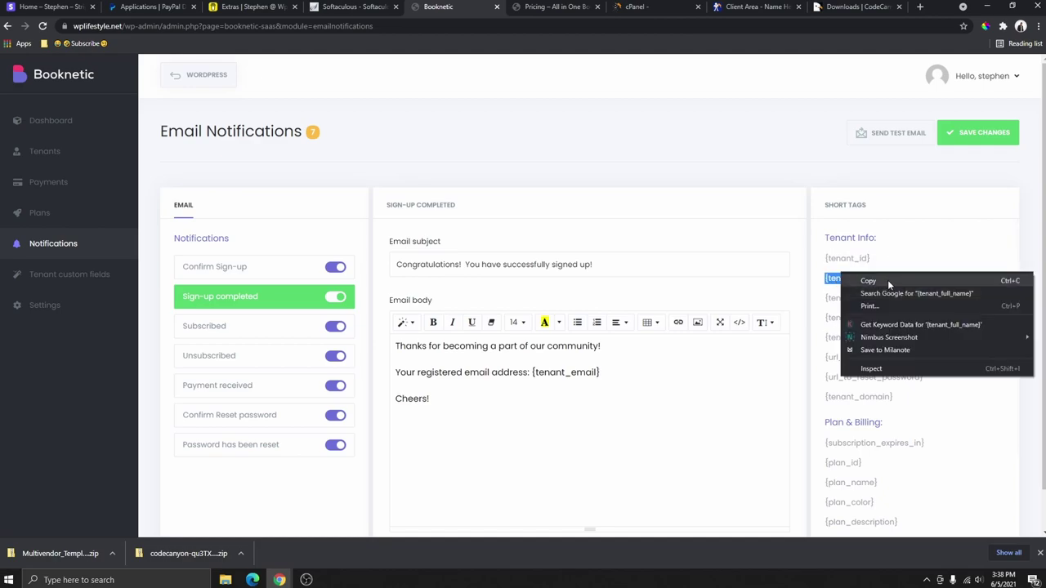
pyautogui.click(887, 280)
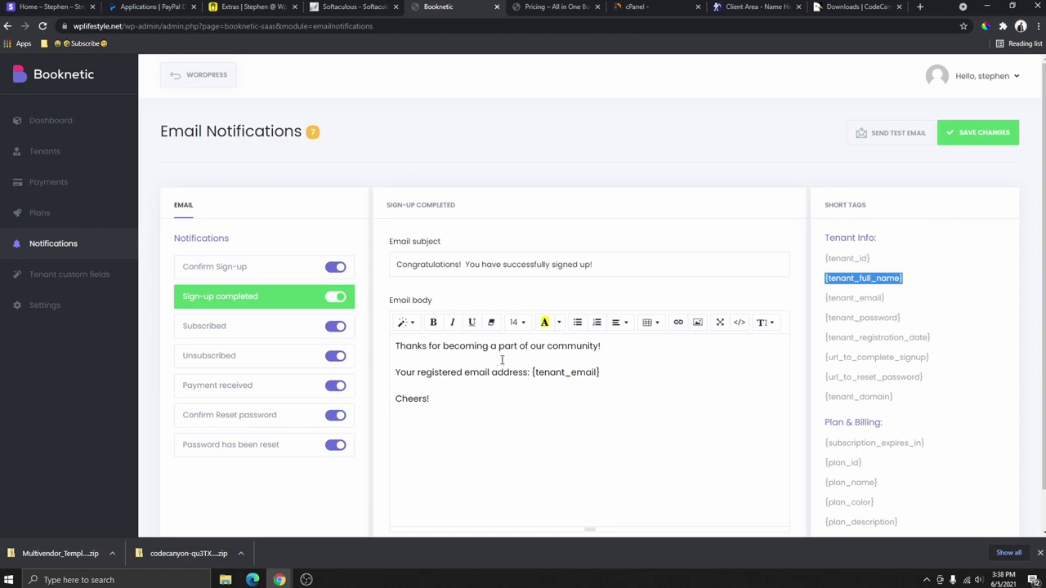
pyautogui.click(396, 345)
pyautogui.press('Return')
pyautogui.press('Up')
pyautogui.write('Hello')
pyautogui.hotkey('ctrl', 'v')
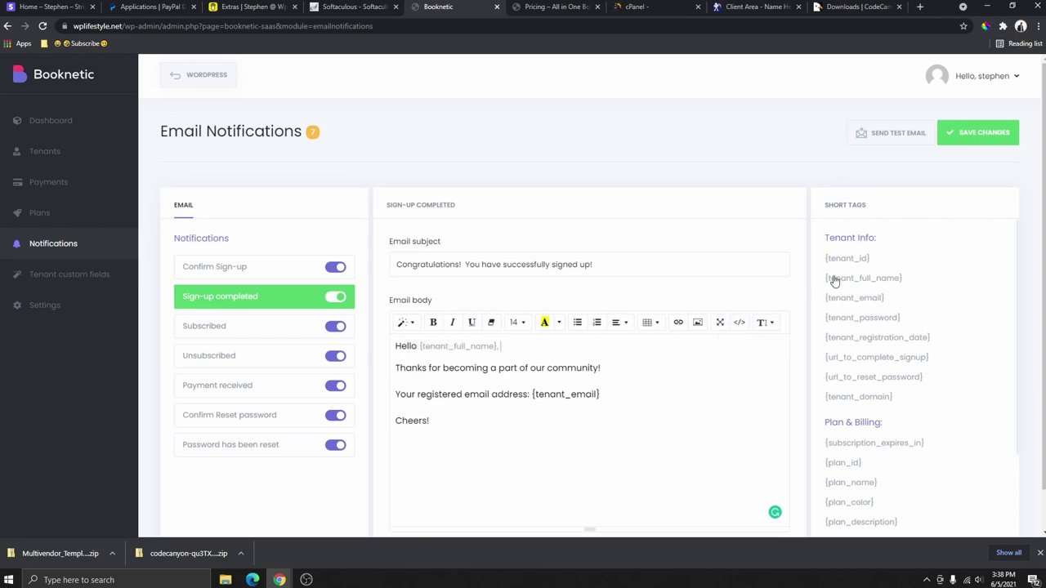
# Step: Scroll through the Short Tags list for the Sign-up completed email notification
pyautogui.scroll(-1, 873, 304)
pyautogui.scroll(1, 873, 304)
pyautogui.scroll(-3, 883, 400)
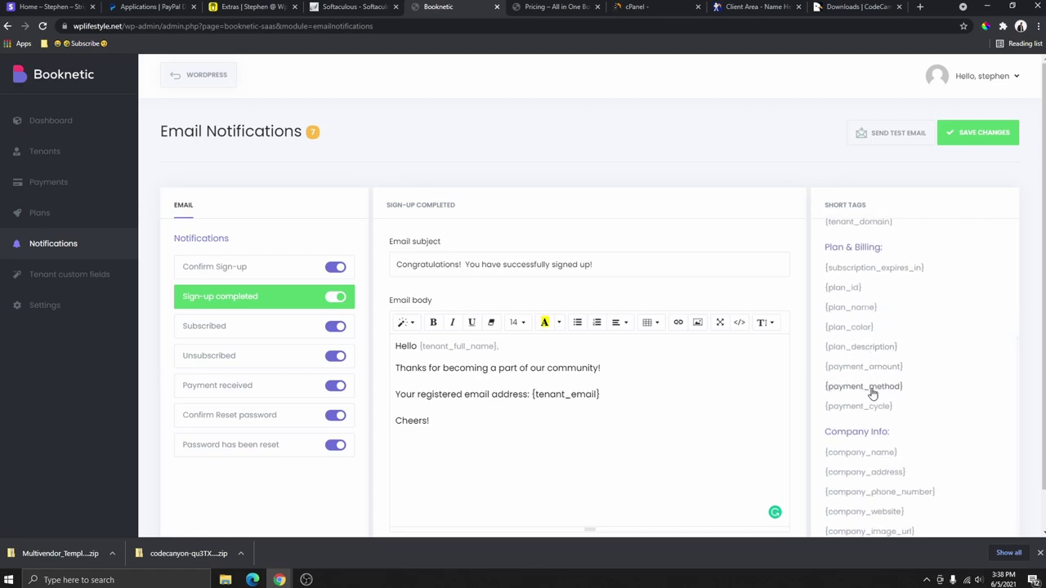
pyautogui.scroll(-1, 873, 394)
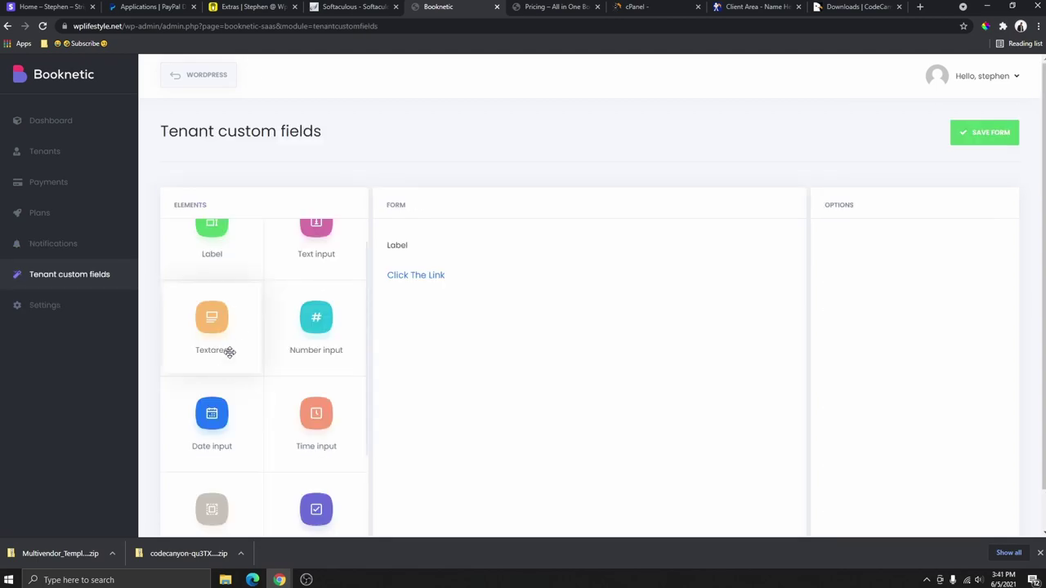
pyautogui.scroll(1, 228, 351)
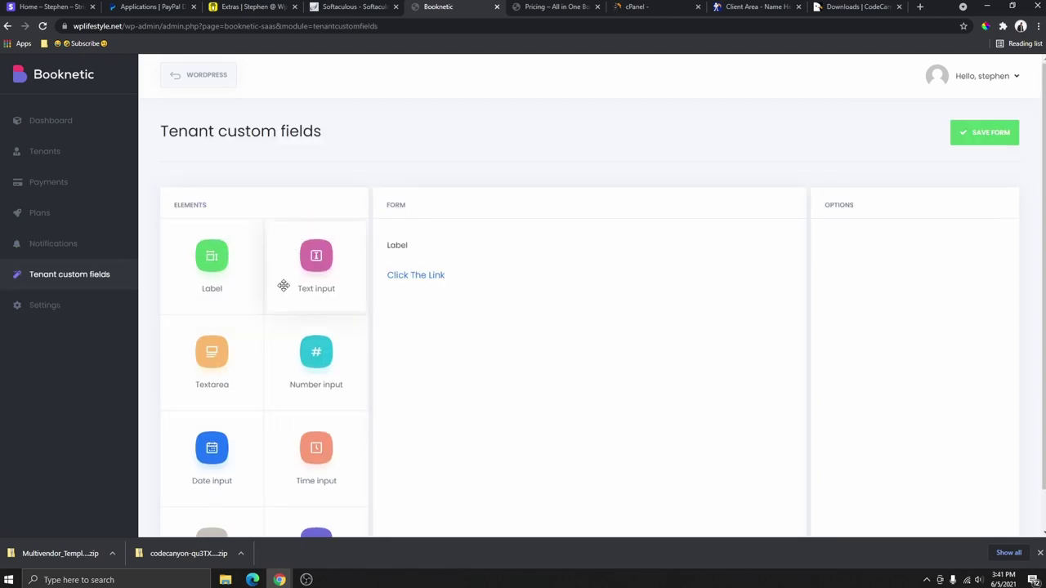
# Step: Drag a trial Label element into the tenant custom fields form
pyautogui.scroll(-3, 283, 286)
pyautogui.scroll(3, 245, 384)
pyautogui.moveTo(256, 292); pyautogui.dragTo(465, 259)
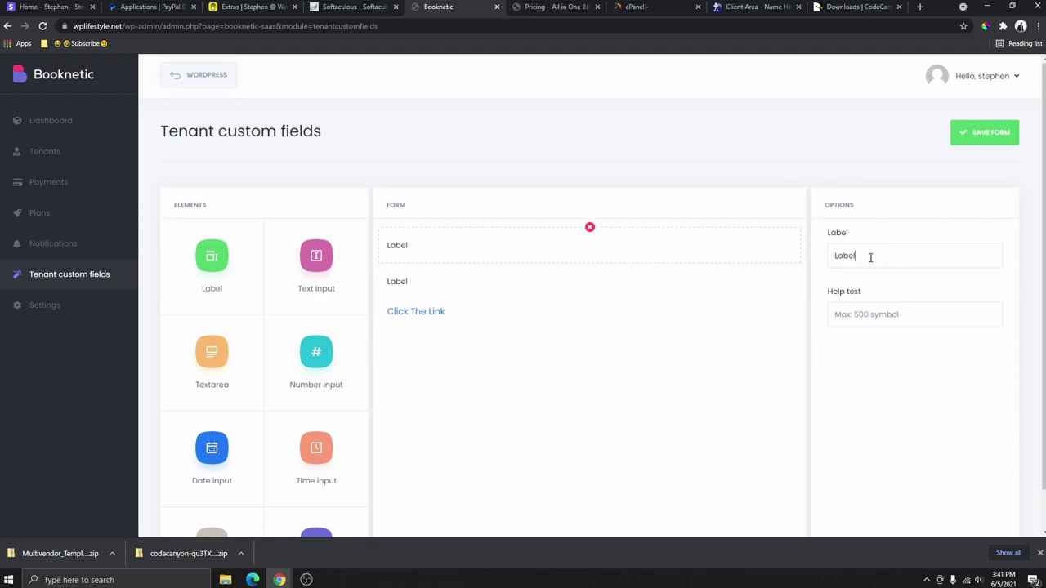
pyautogui.scroll(-1, 236, 371)
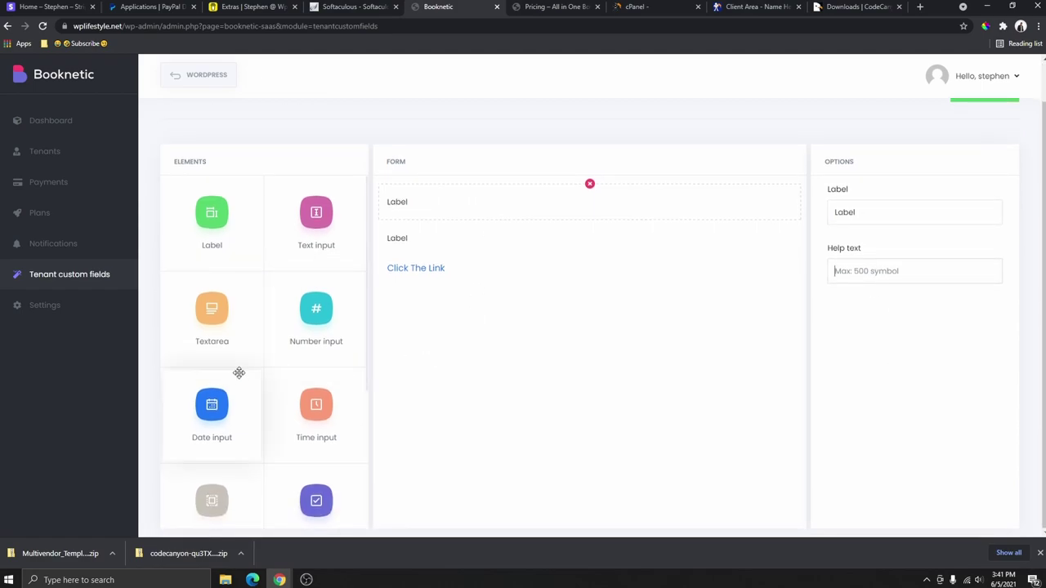
pyautogui.scroll(-3, 319, 384)
pyautogui.scroll(1, 640, 273)
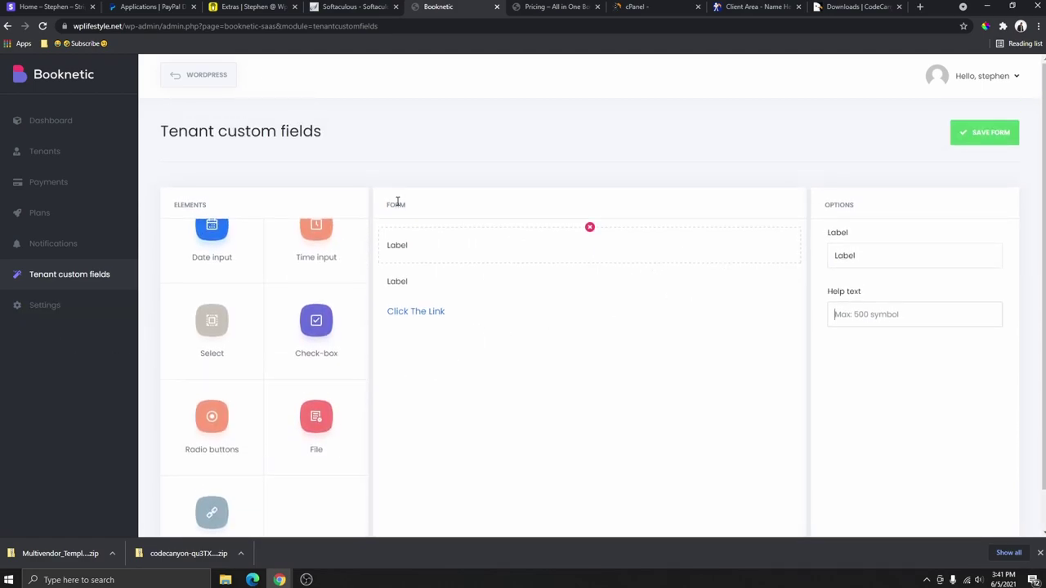
pyautogui.scroll(-1, 268, 338)
# Step: Reload Tenant custom fields to discard the unsaved label, then go to Settings
pyautogui.click(45, 305)
pyautogui.click(64, 279)
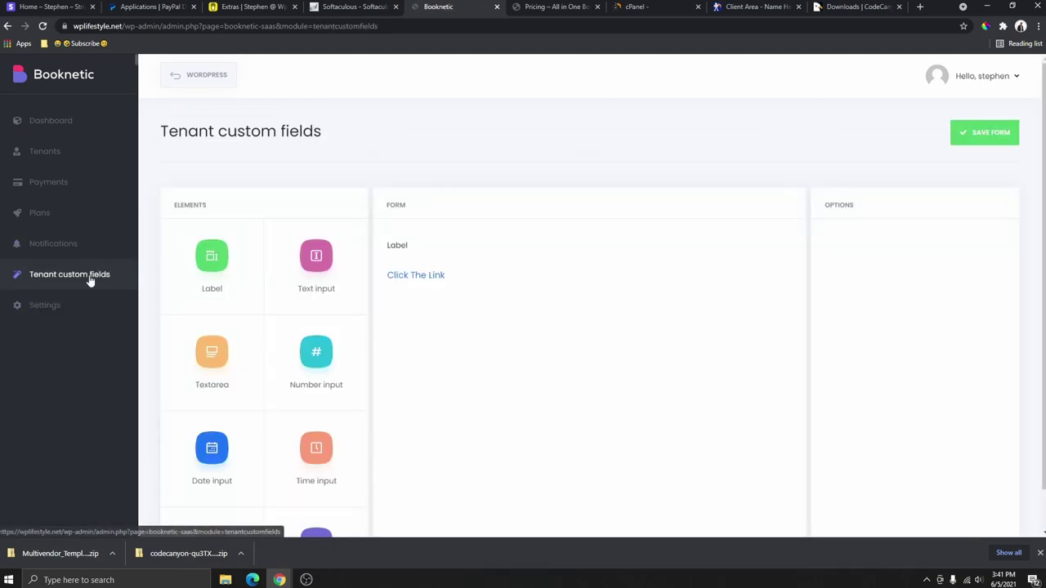
pyautogui.click(51, 306)
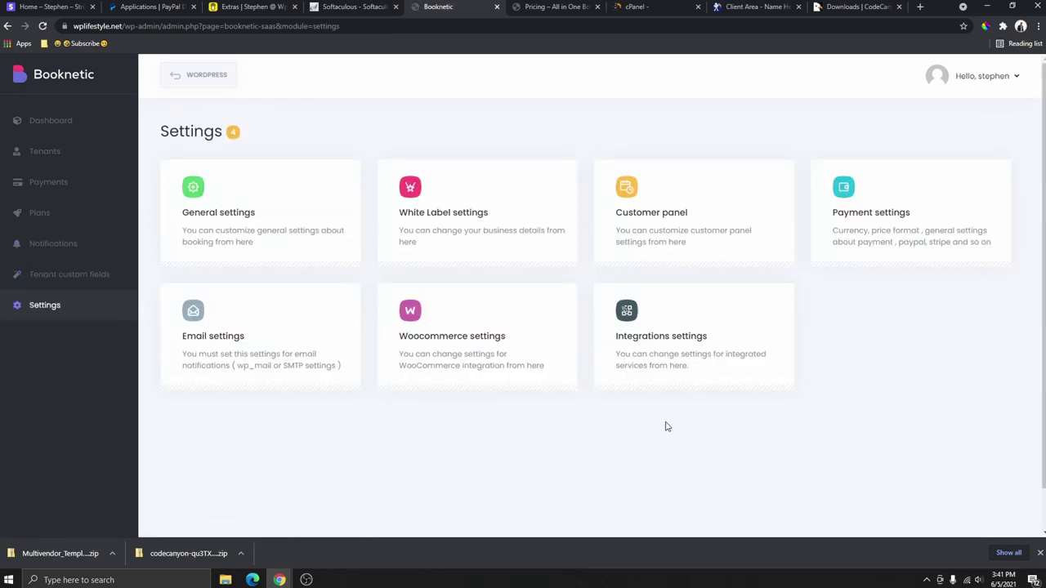
# Step: Look over the General settings form, then move to the White Label settings
pyautogui.click(219, 245)
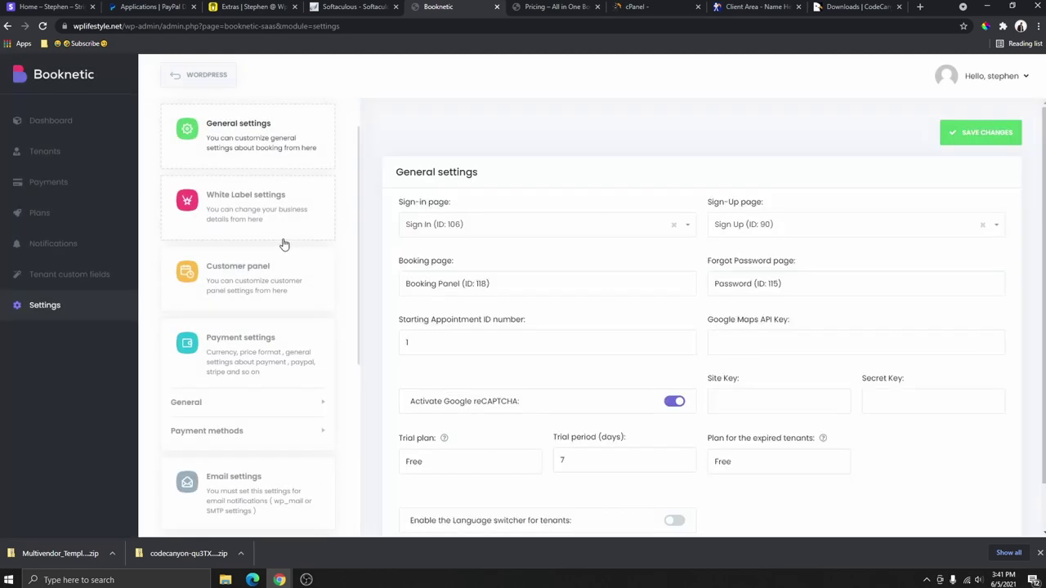
pyautogui.scroll(-1, 474, 322)
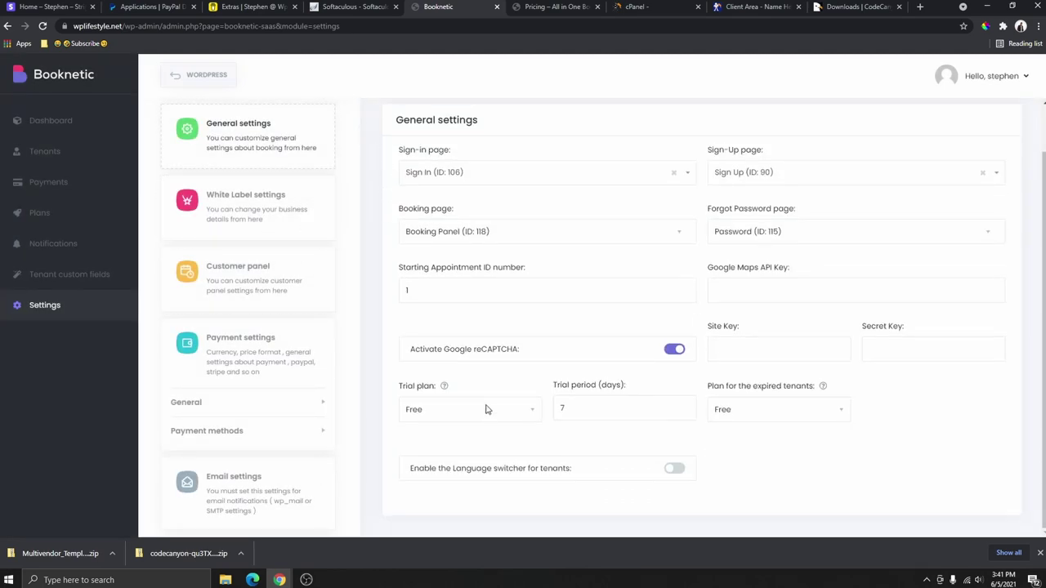
pyautogui.click(253, 206)
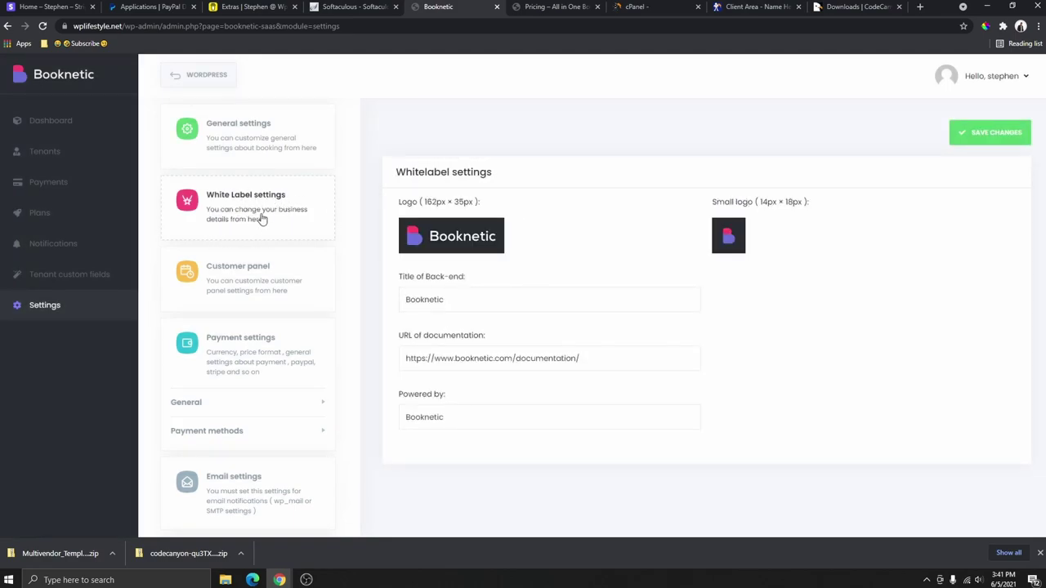
# Step: Replace the logo with the purple WP logo and retitle the back-end 'Ultimate Booking LTD'
pyautogui.click(456, 241)
pyautogui.press('Escape')
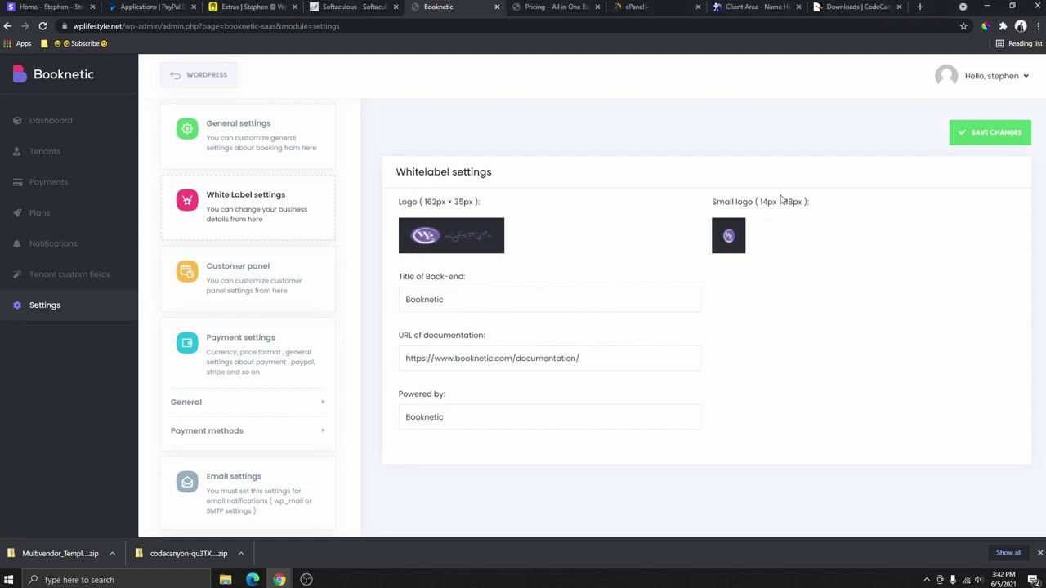
pyautogui.moveTo(457, 303); pyautogui.dragTo(401, 307)
pyautogui.press('BackSpace')
pyautogui.write('Ultimate Booking LTD')
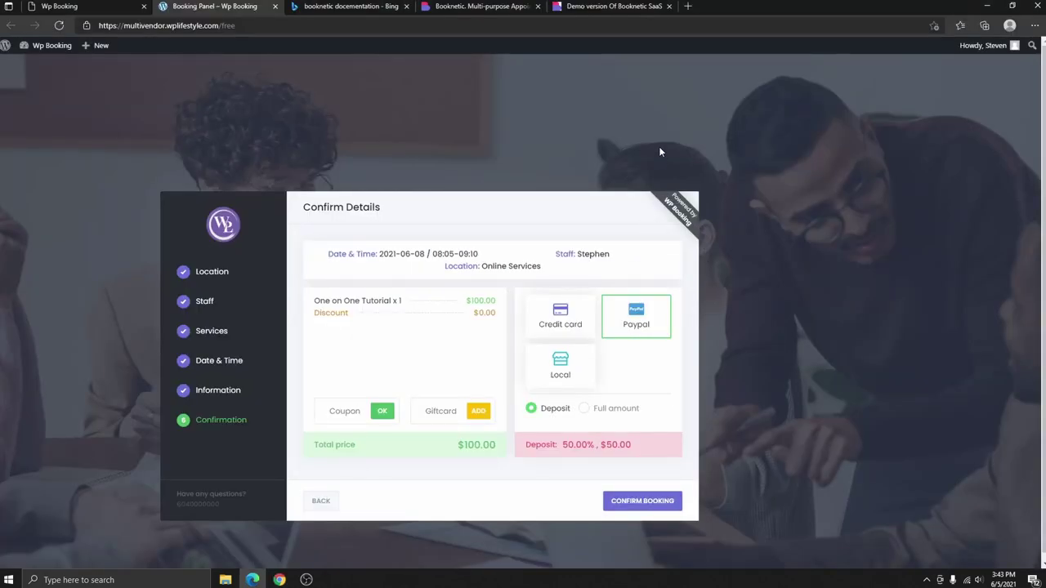
pyautogui.hotkey('ctrl', 'a')
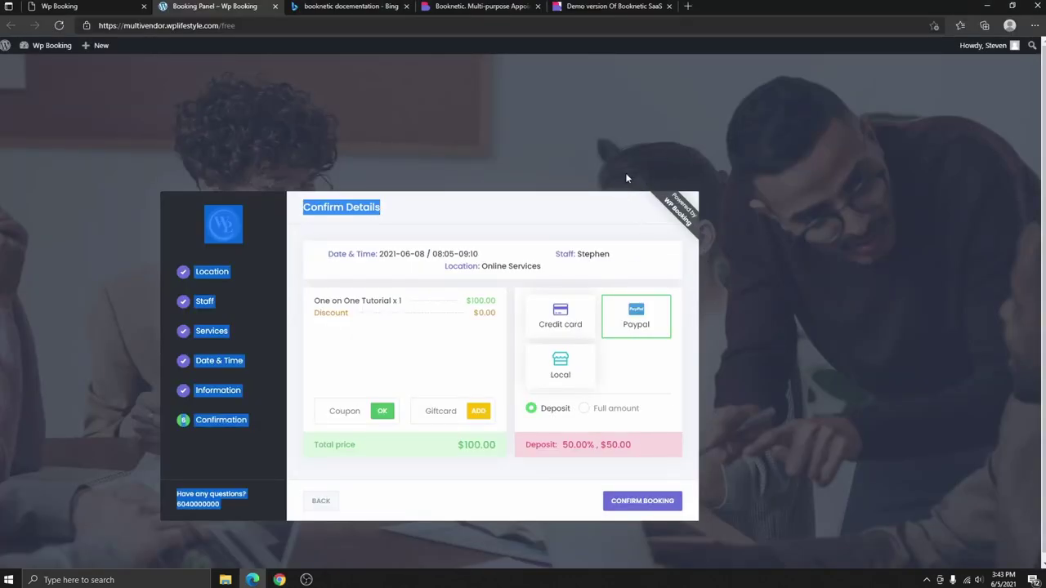
pyautogui.click(627, 178)
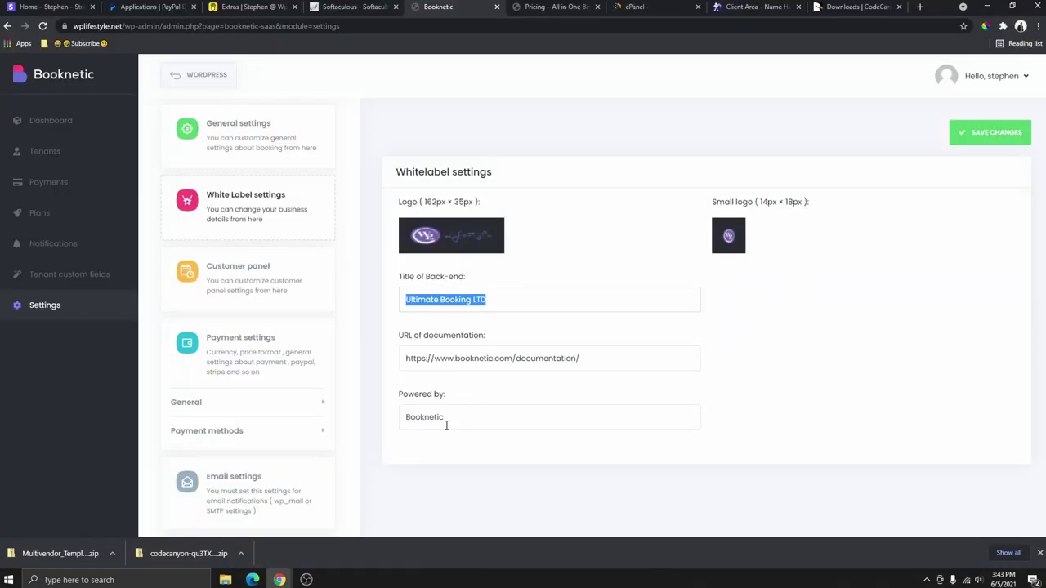
pyautogui.click(446, 425)
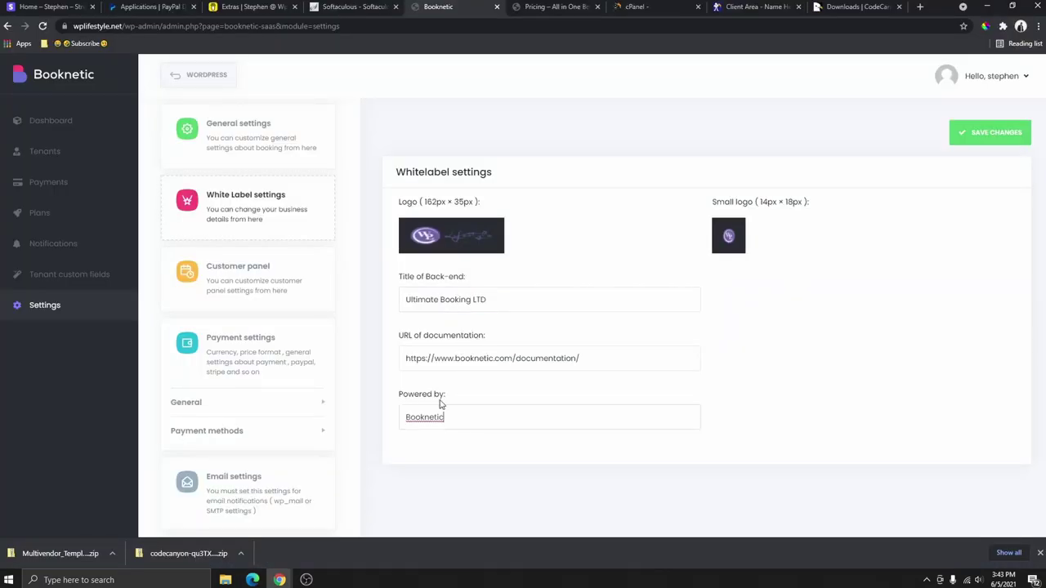
# Step: Copy 'Ultimate Booking LTD' from the back-end title into Powered by, then select the documentation URL
pyautogui.moveTo(446, 417); pyautogui.dragTo(390, 420)
pyautogui.moveTo(485, 299); pyautogui.dragTo(411, 294)
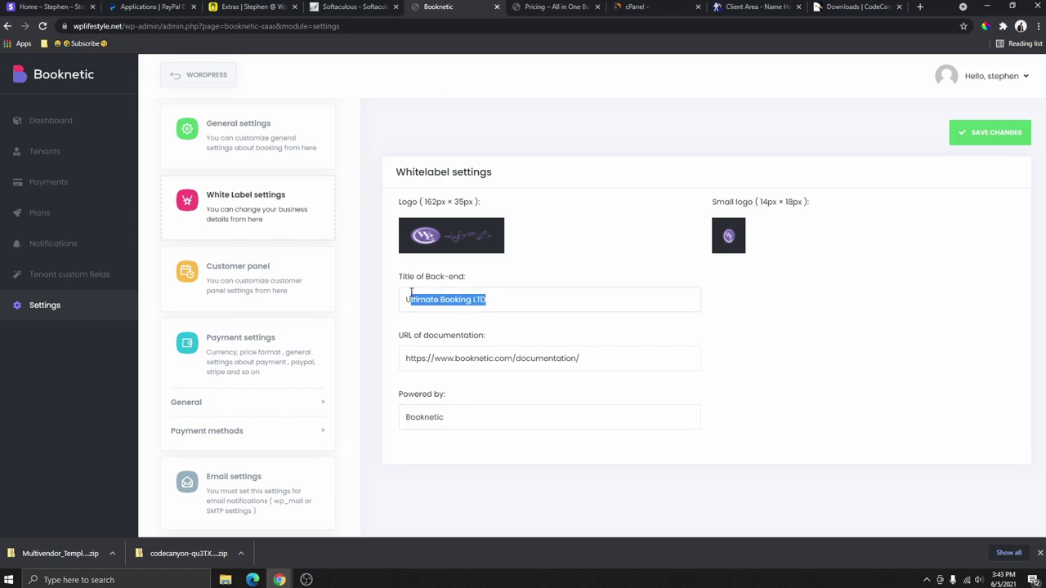
pyautogui.rightClick(414, 309)
pyautogui.click(456, 350)
pyautogui.moveTo(452, 424); pyautogui.dragTo(402, 440)
pyautogui.rightClick(408, 423)
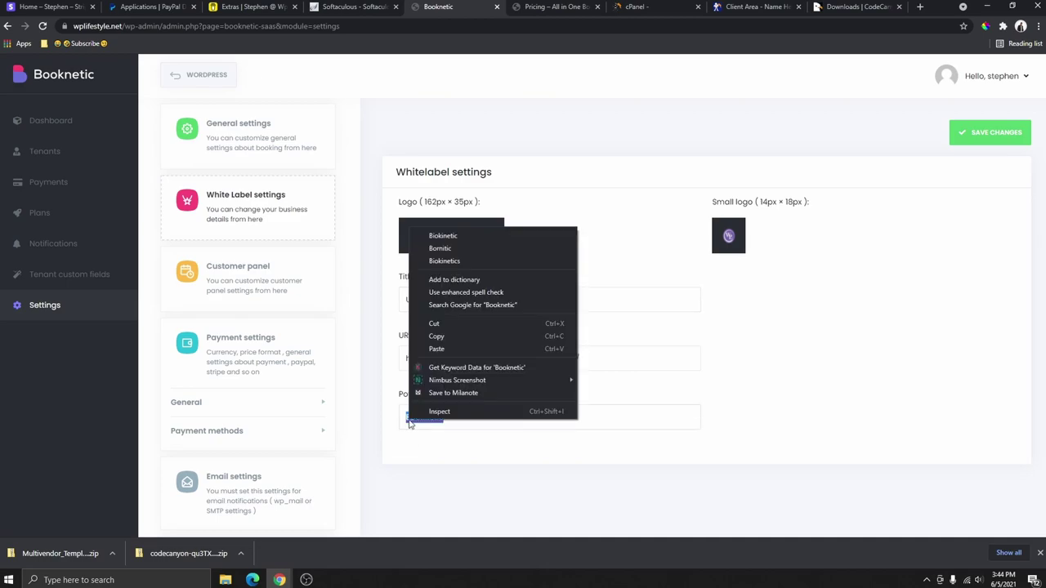
pyautogui.click(451, 351)
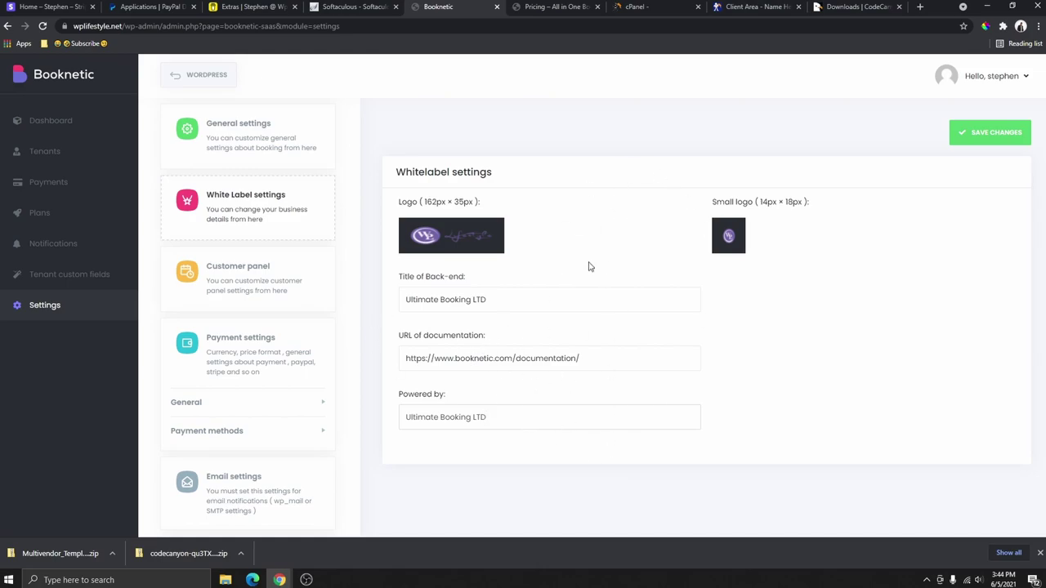
pyautogui.moveTo(588, 363); pyautogui.dragTo(395, 360)
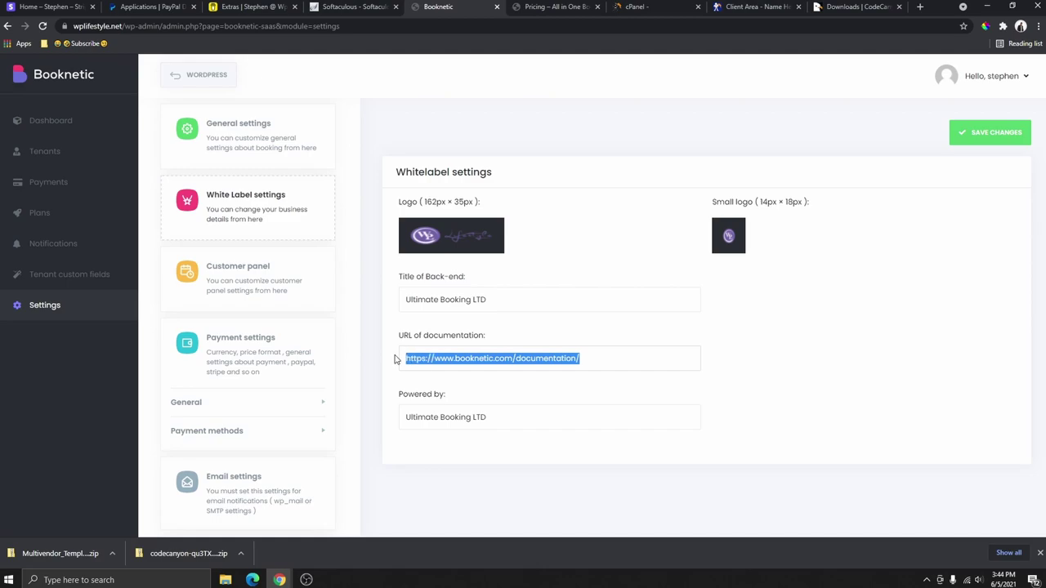
pyautogui.rightClick(494, 365)
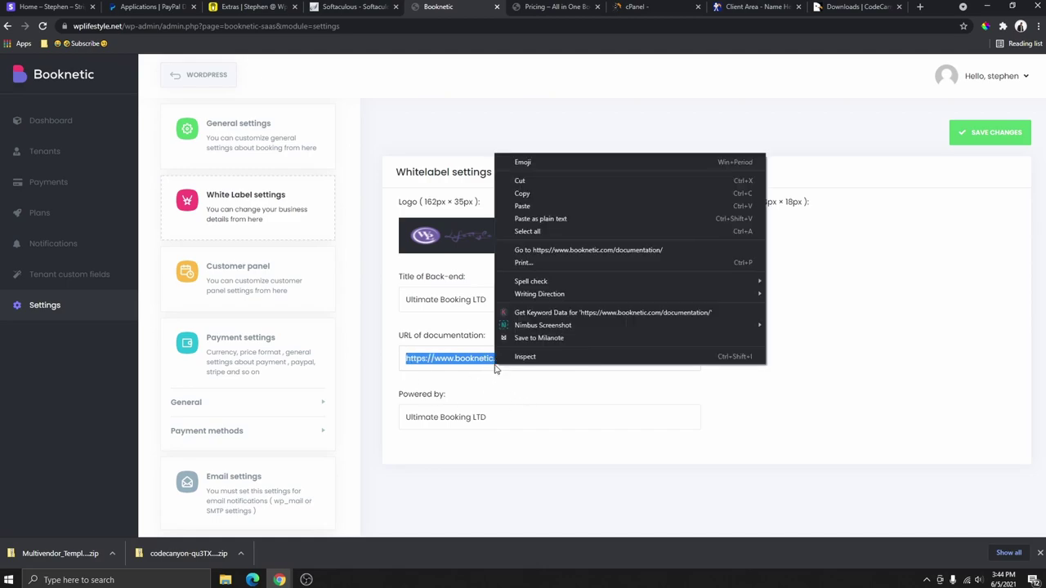
# Step: Open the documentation URL, read the Installing, Requirements and Updating Booknetic pages, then return to settings
pyautogui.click(580, 251)
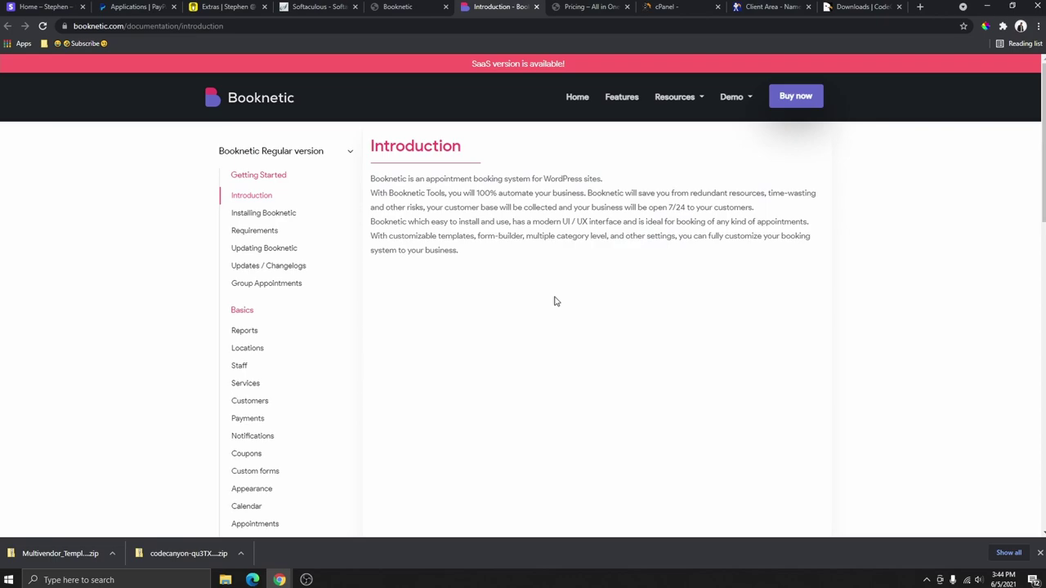
pyautogui.click(259, 214)
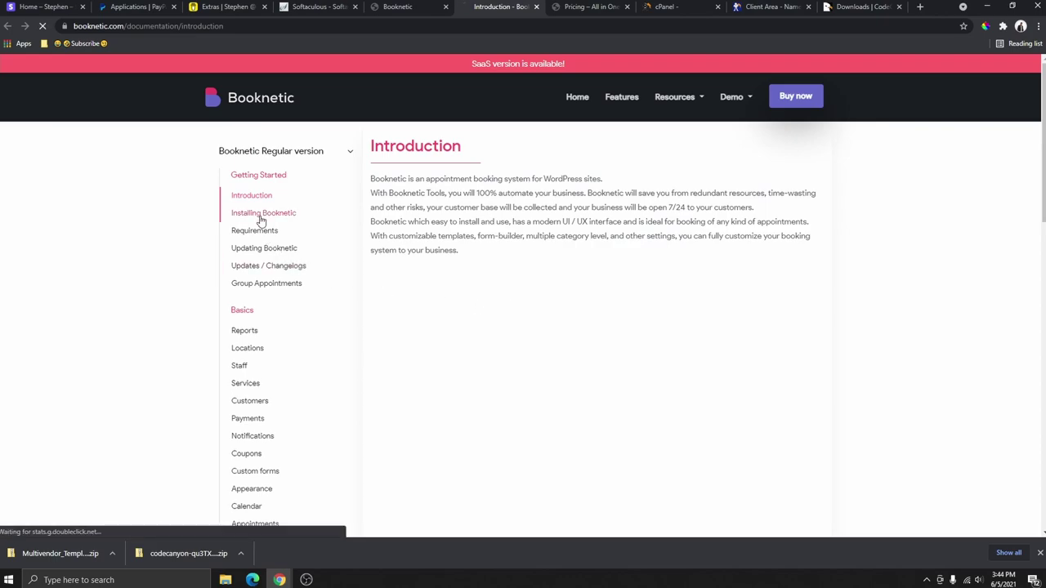
pyautogui.click(263, 232)
pyautogui.click(283, 254)
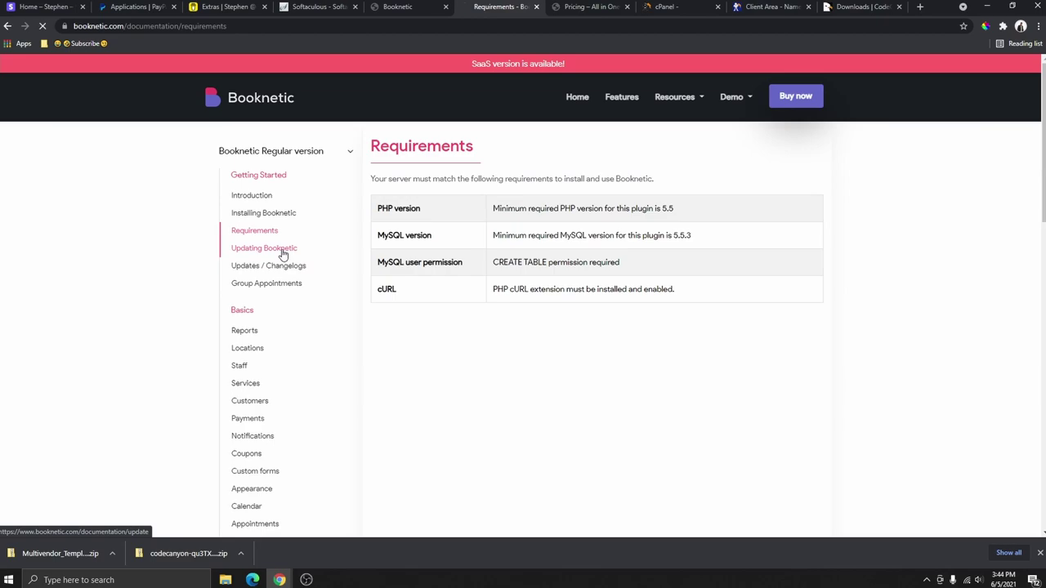
pyautogui.scroll(-10, 448, 315)
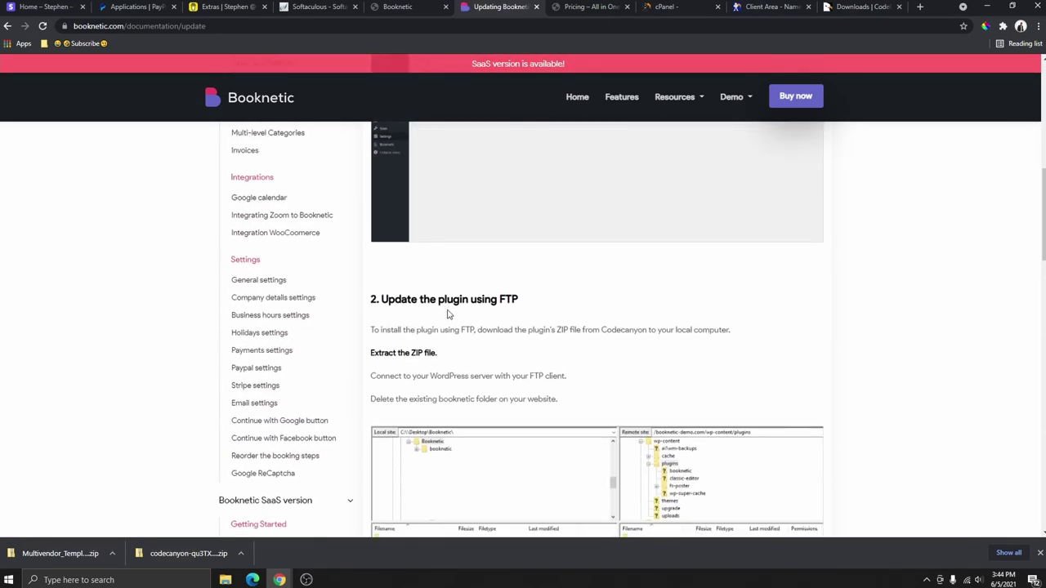
pyautogui.scroll(-3, 448, 314)
pyautogui.scroll(-4, 443, 327)
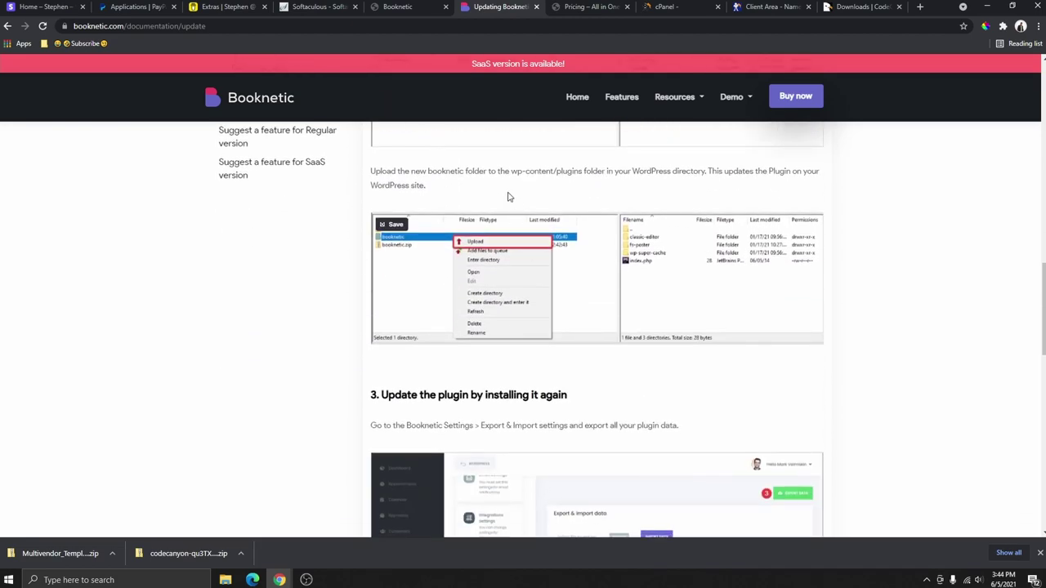
pyautogui.scroll(8, 443, 299)
pyautogui.scroll(1, 473, 350)
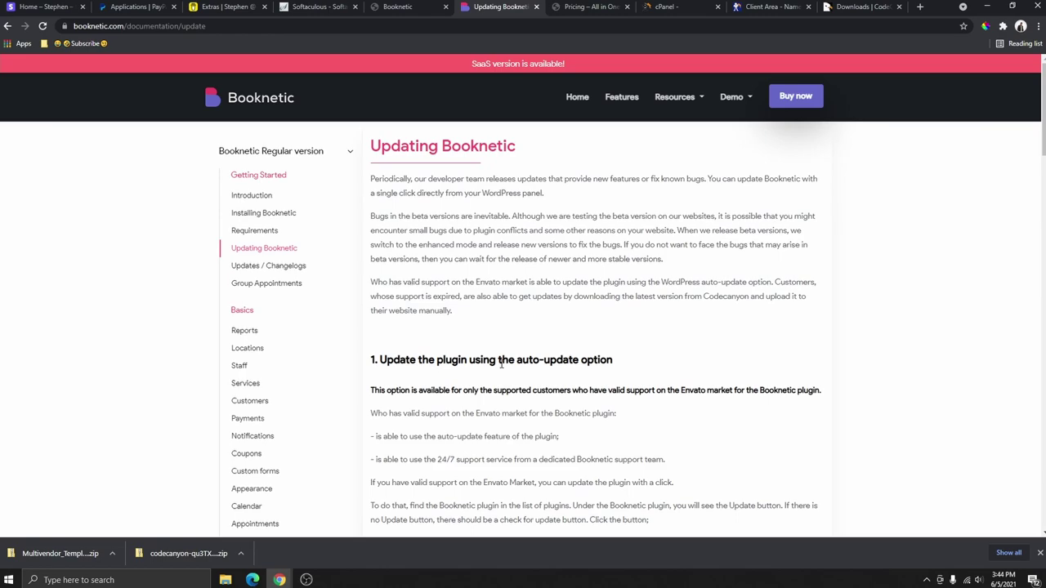
pyautogui.hotkey('ctrl', 'shift', 'Tab')
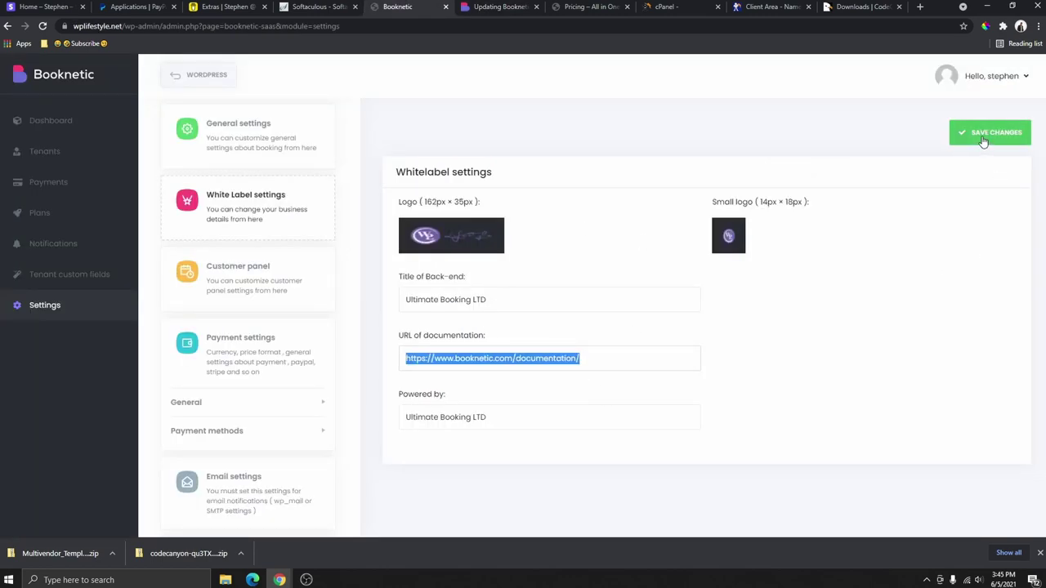
# Step: Save the white label changes, then enable the customer panel with Booking Panel as its page
pyautogui.click(983, 133)
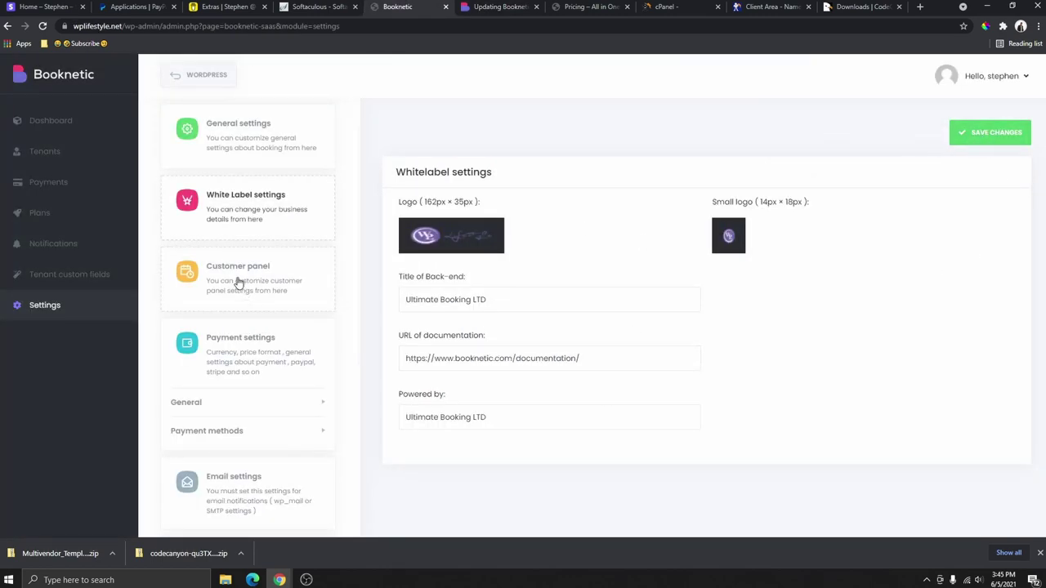
pyautogui.click(243, 275)
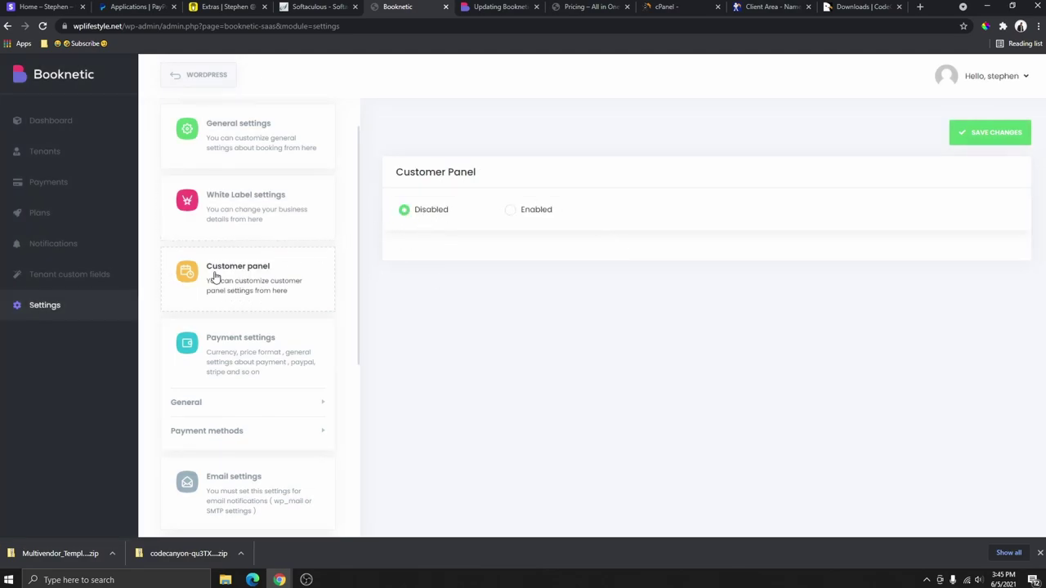
pyautogui.click(510, 212)
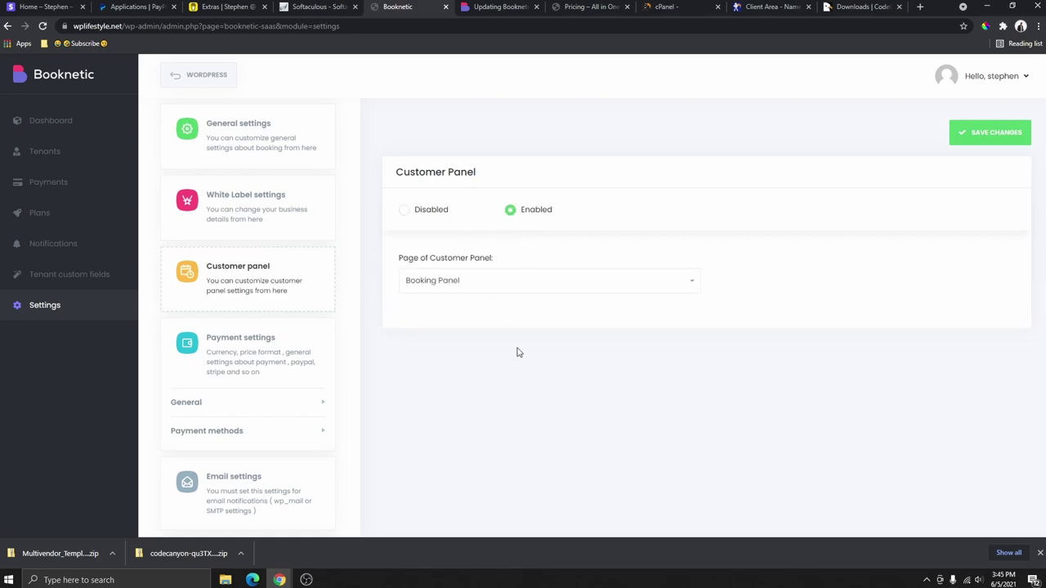
pyautogui.click(539, 284)
pyautogui.scroll(-2, 505, 375)
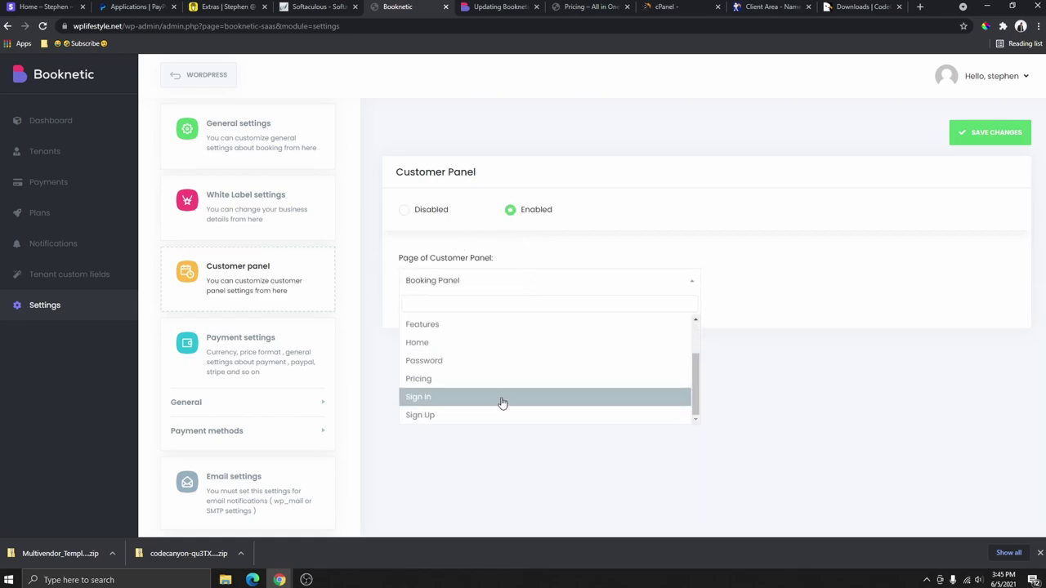
pyautogui.scroll(2, 500, 413)
pyautogui.click(477, 327)
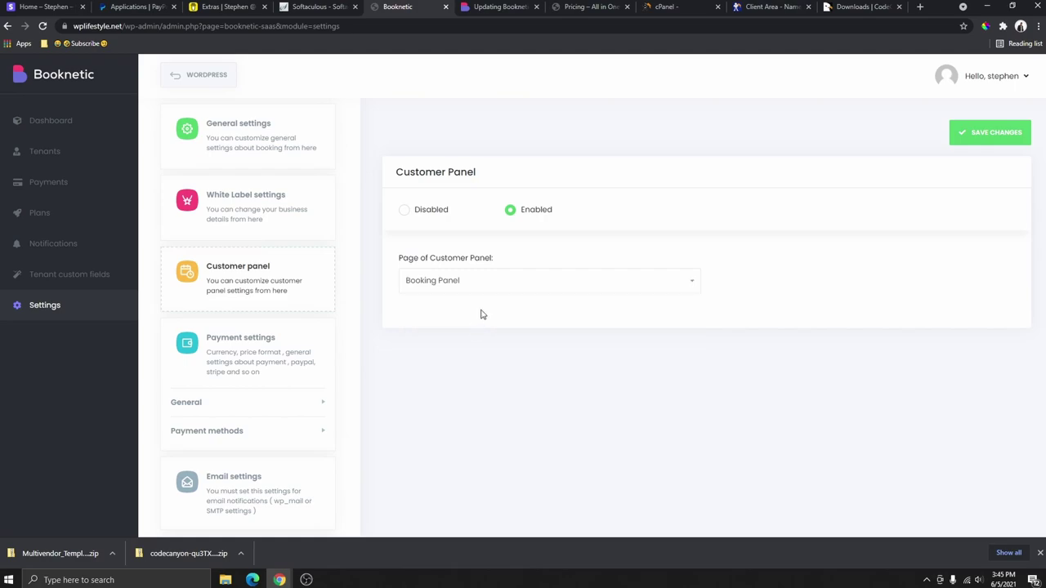
# Step: Keep Booking Panel as the page, toggle the customer panel off and on, and save
pyautogui.click(484, 292)
pyautogui.scroll(-2, 477, 372)
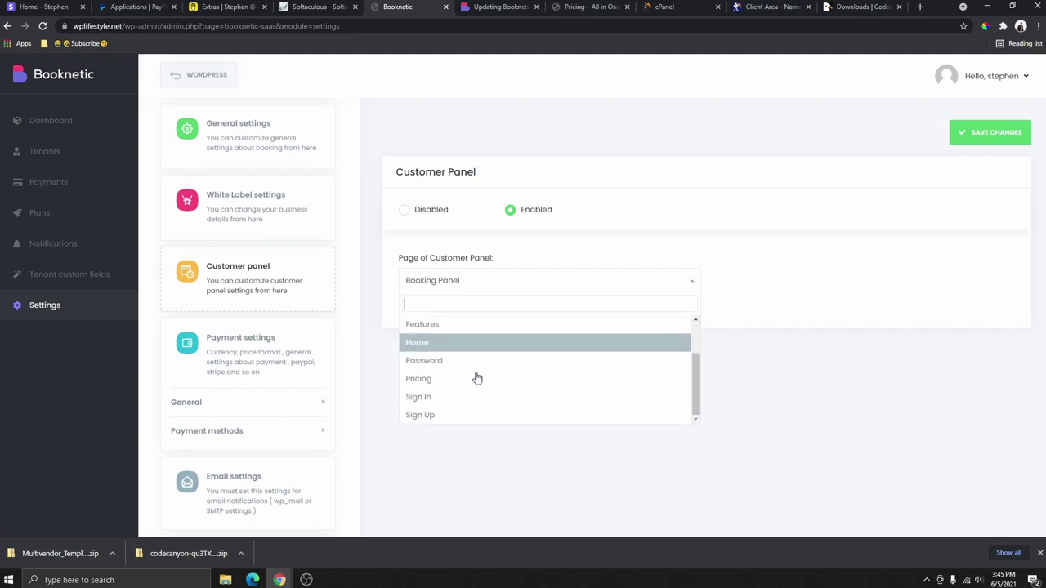
pyautogui.scroll(1, 467, 402)
pyautogui.click(487, 262)
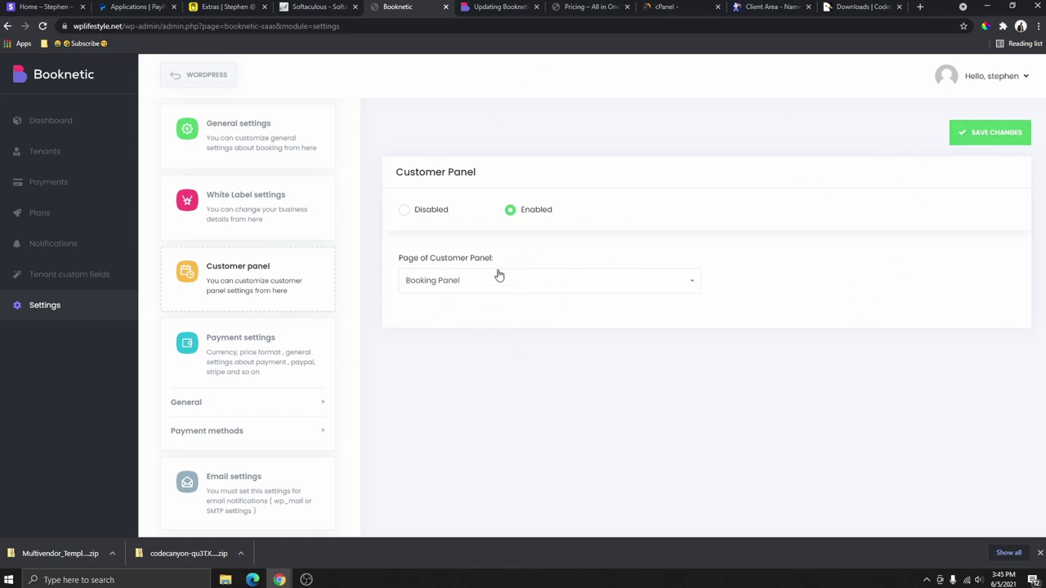
pyautogui.click(404, 211)
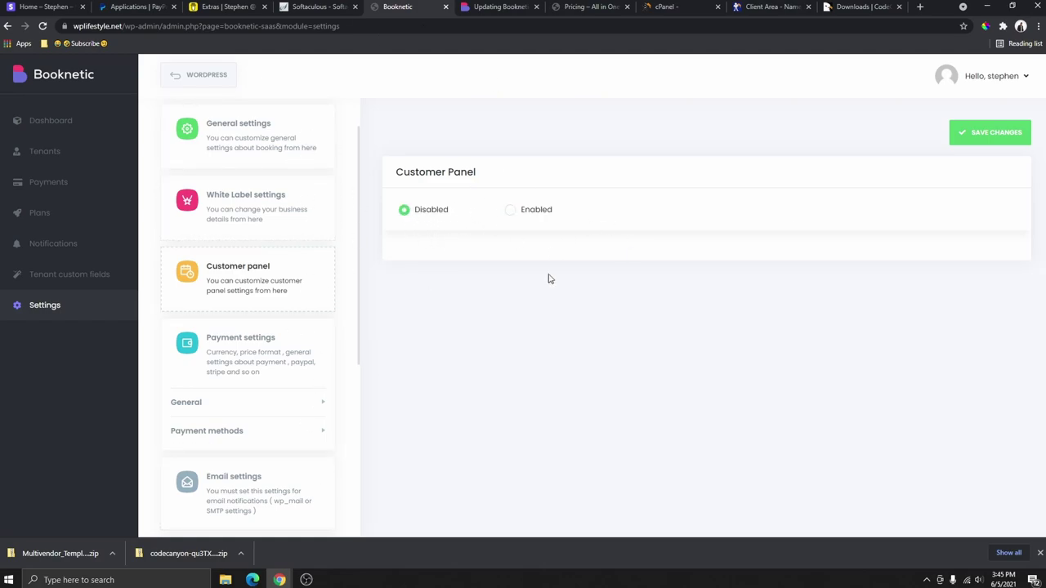
pyautogui.click(510, 213)
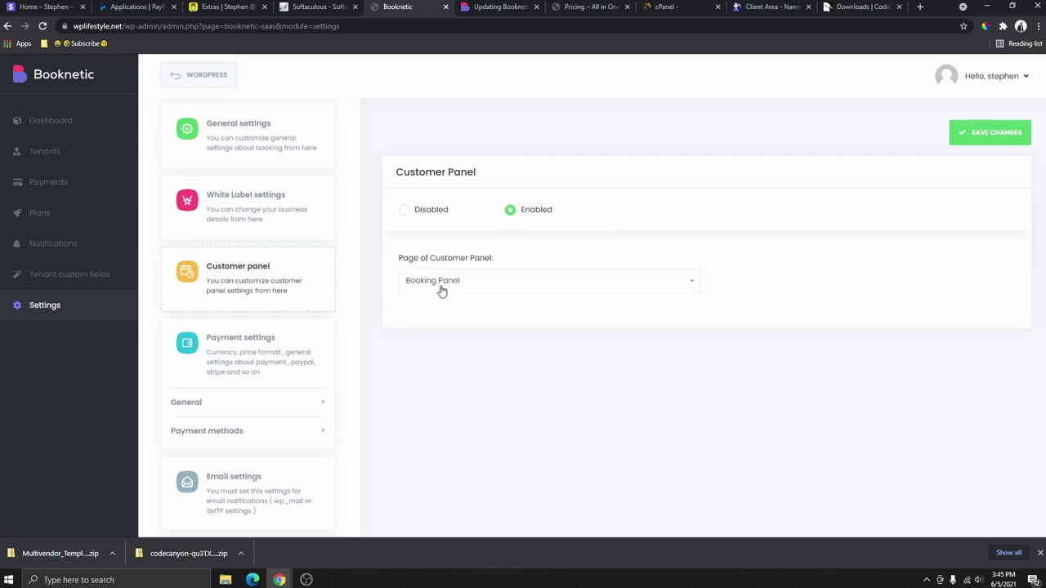
pyautogui.click(993, 132)
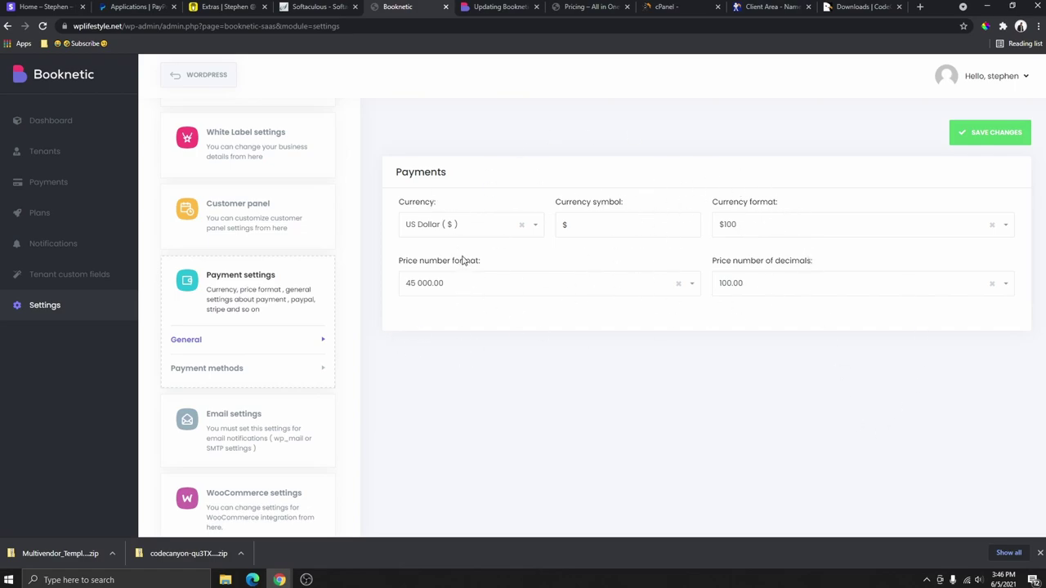
# Step: Keep US Dollar currency with the $ symbol and $100 currency format
pyautogui.click(463, 229)
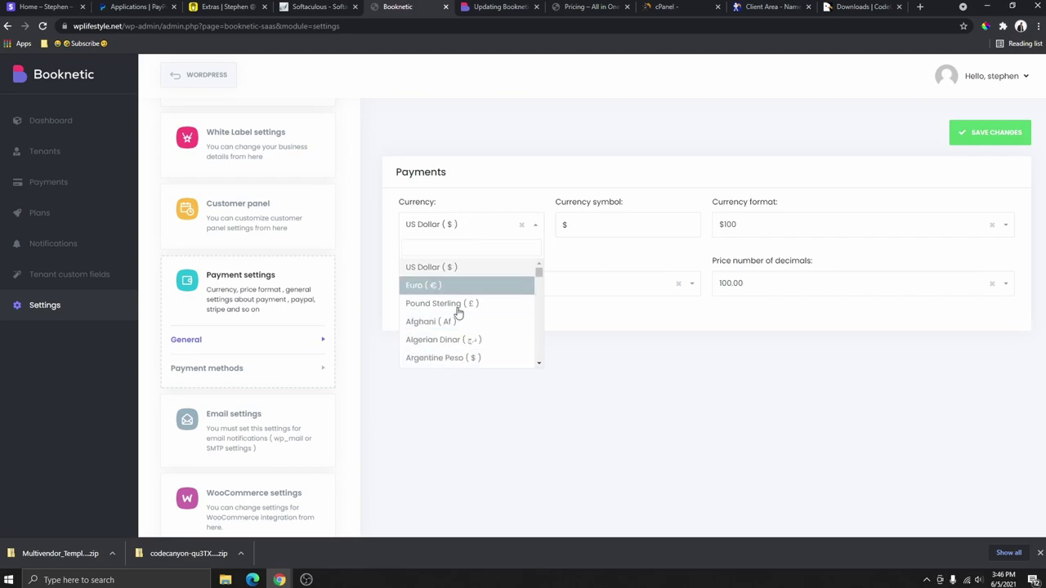
pyautogui.click(460, 272)
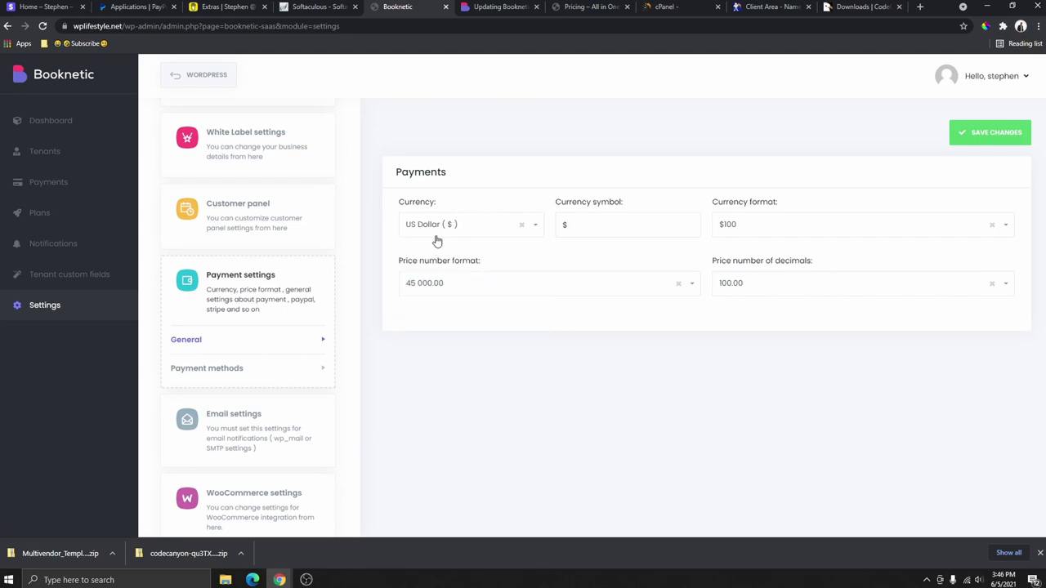
pyautogui.click(601, 228)
pyautogui.click(755, 226)
pyautogui.click(758, 303)
pyautogui.click(753, 231)
pyautogui.click(745, 268)
# Step: Set the price format to 45,000.00 with 100.00 decimals and save the payment settings
pyautogui.click(467, 291)
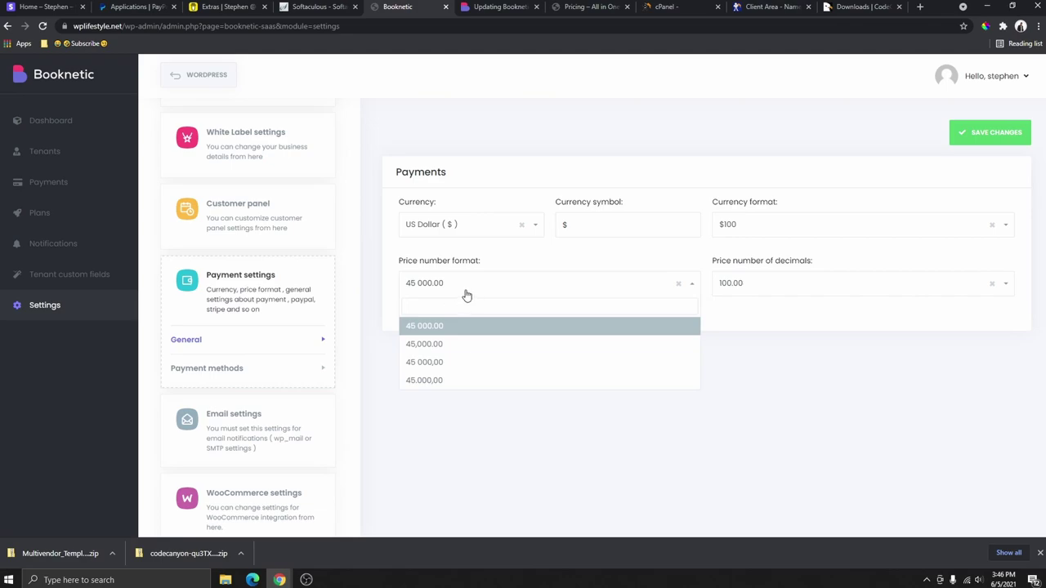
pyautogui.click(425, 344)
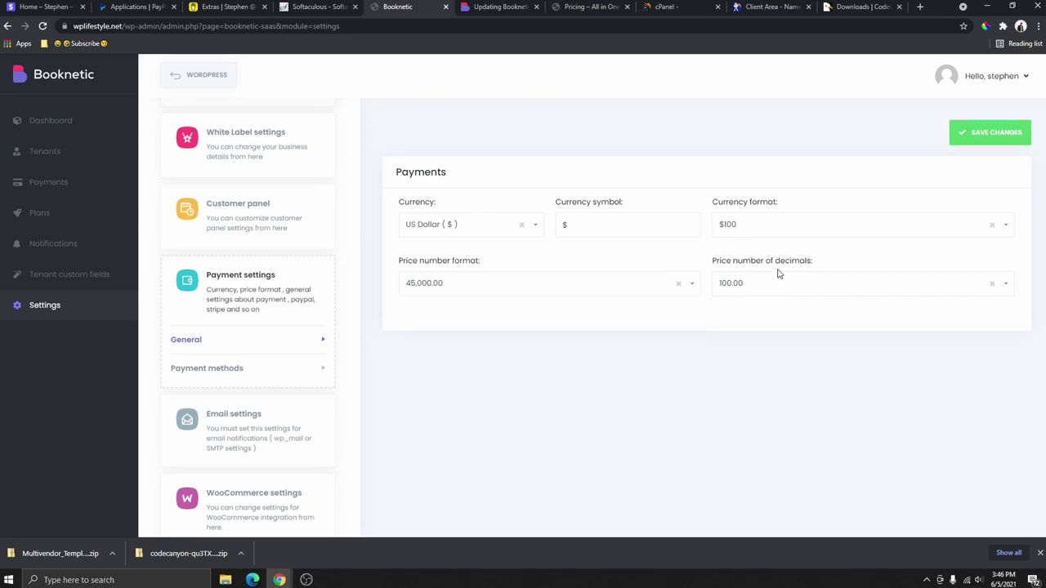
pyautogui.click(783, 286)
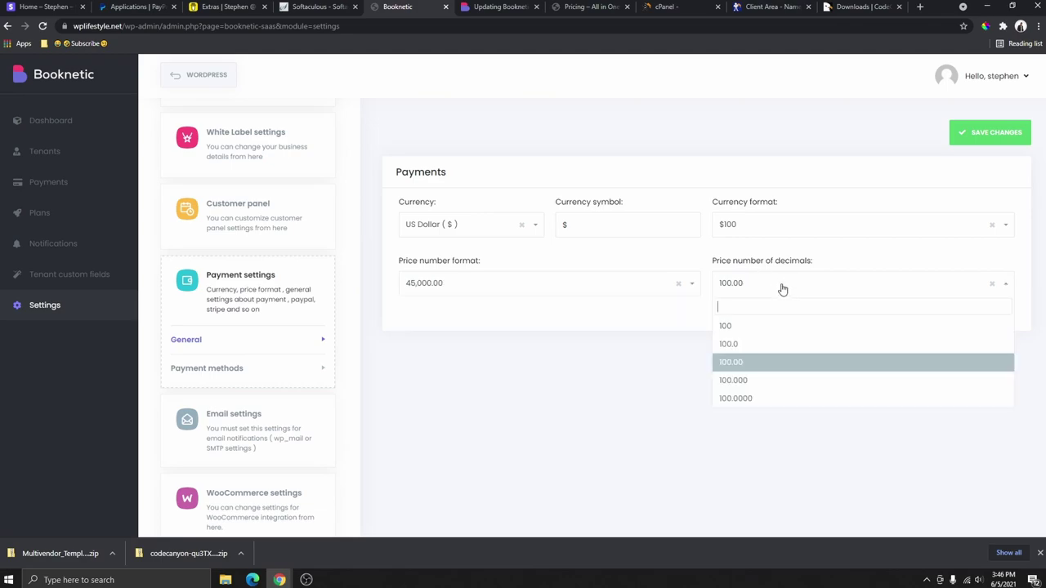
pyautogui.click(746, 364)
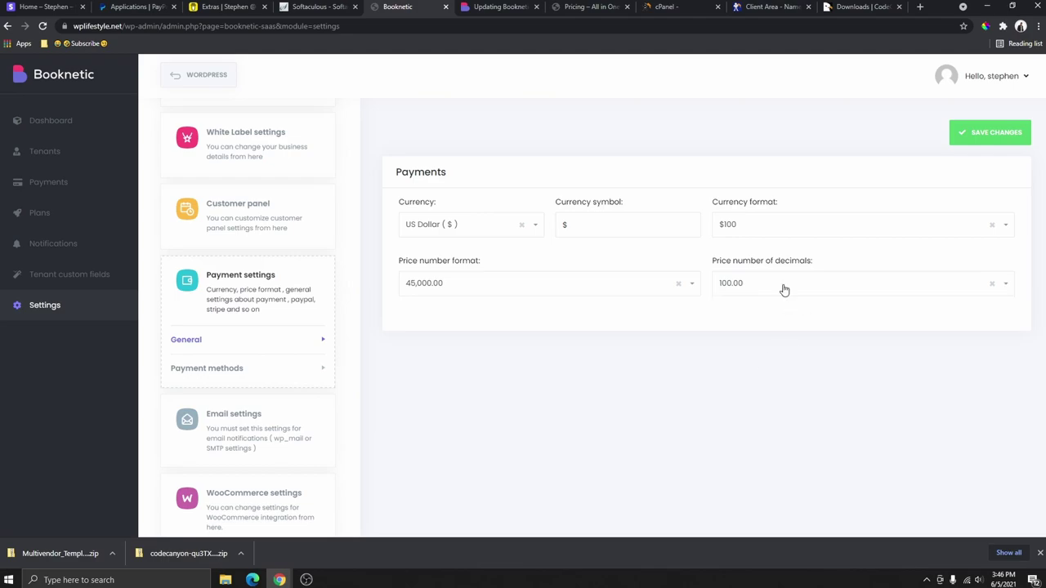
pyautogui.click(981, 136)
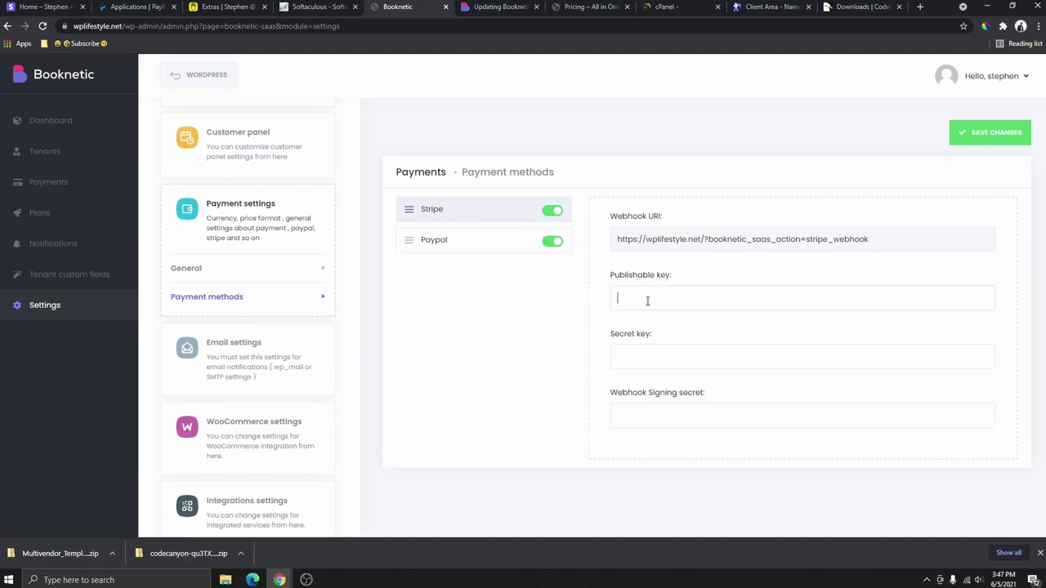
# Step: Focus the empty Stripe Publishable key field, then switch to the Stripe dashboard
pyautogui.click(618, 292)
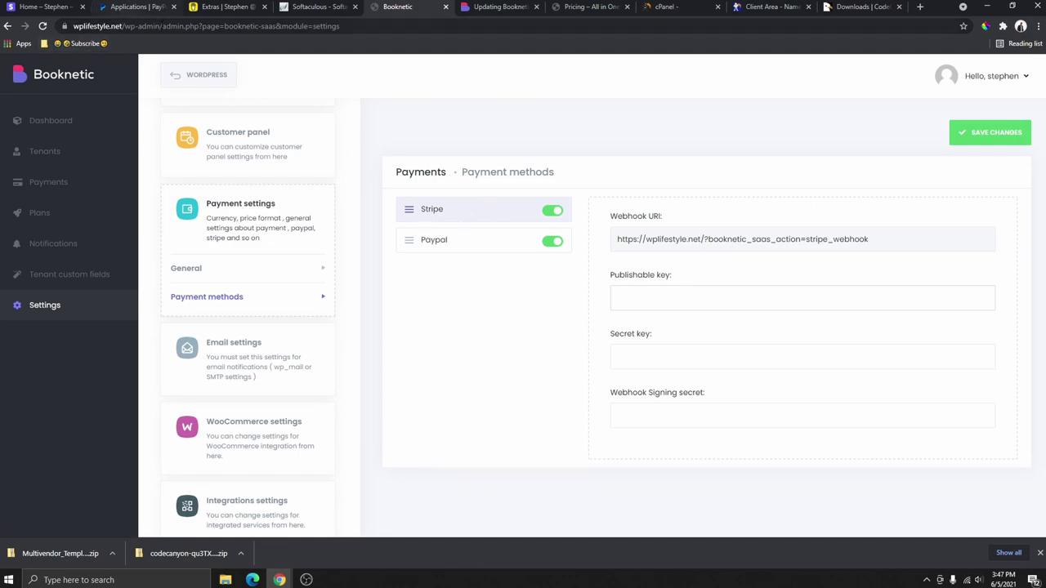
pyautogui.click(55, 7)
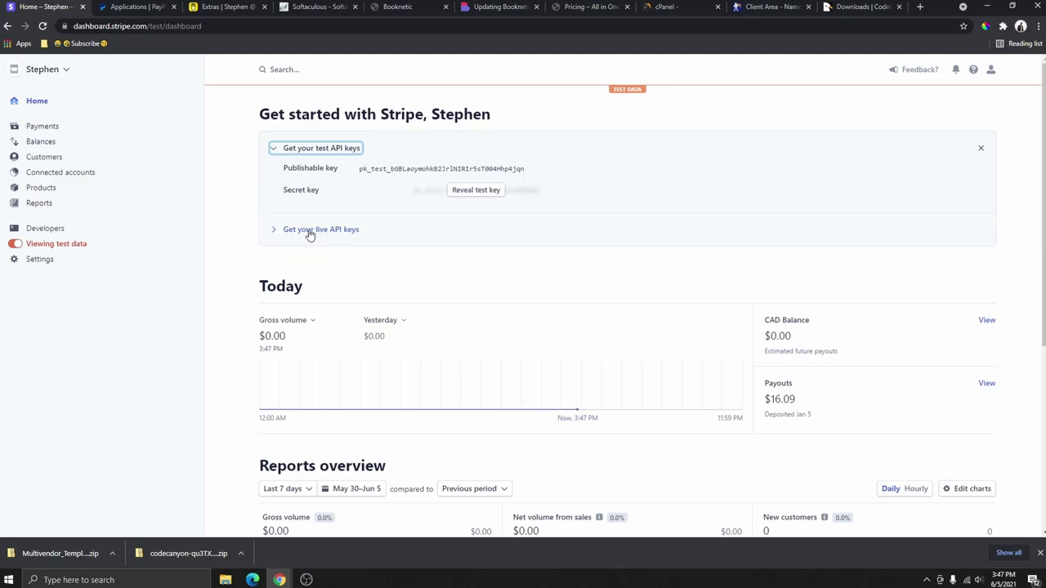
# Step: Copy the Stripe test publishable key into Booknetic's Publishable key field
pyautogui.click(282, 154)
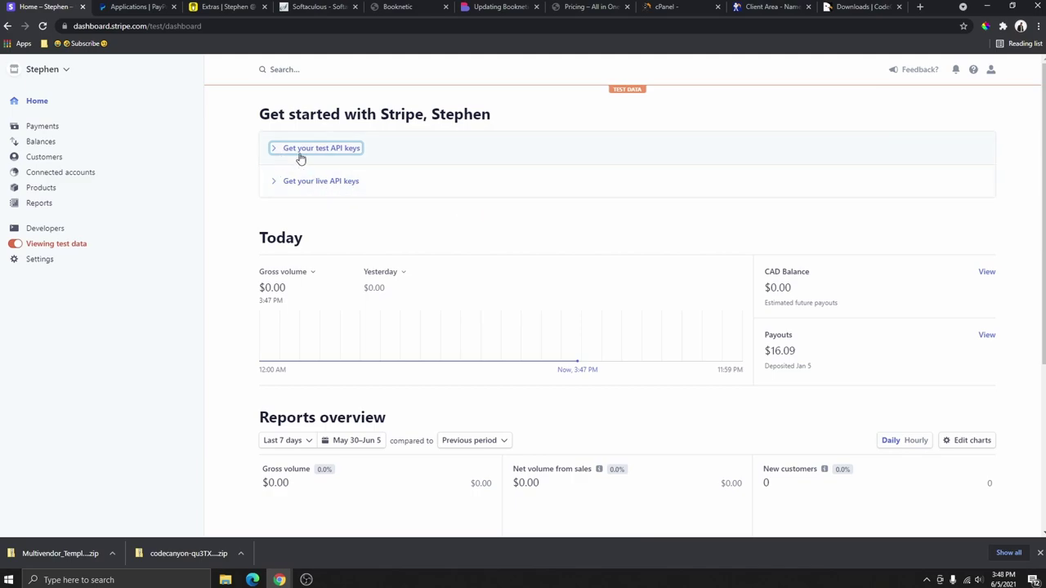
pyautogui.click(298, 153)
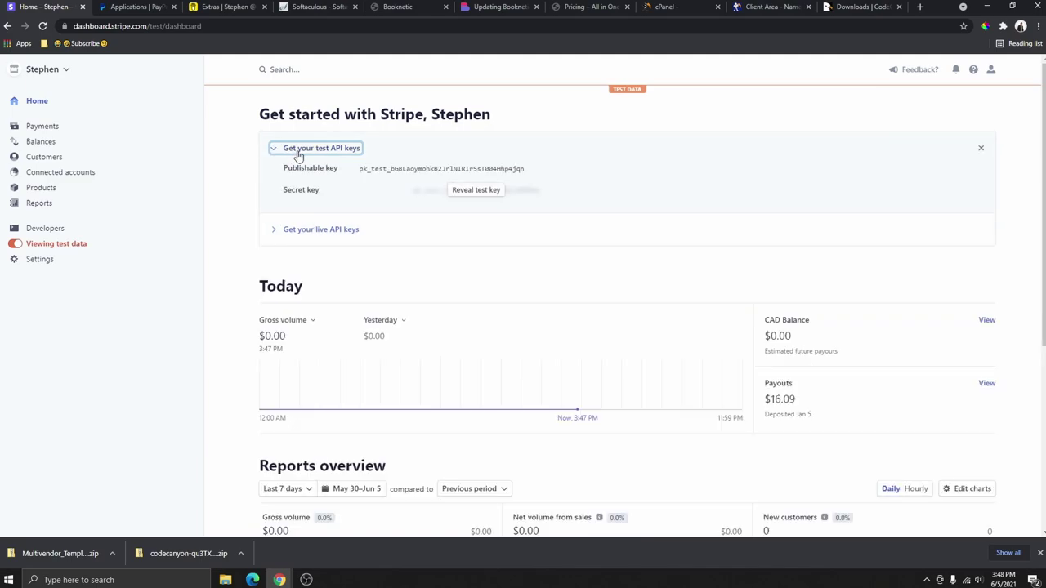
pyautogui.click(394, 170)
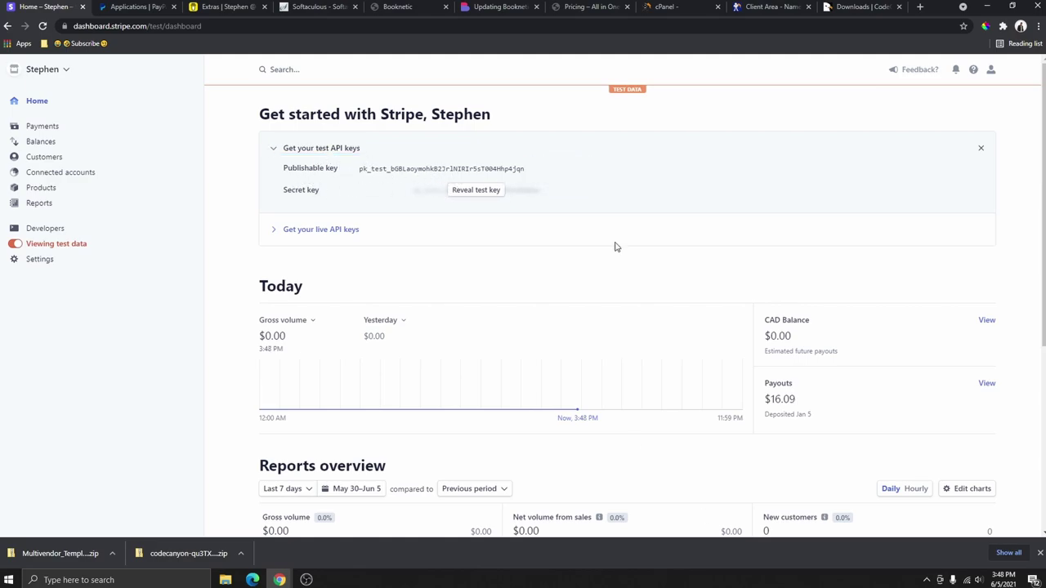
pyautogui.click(413, 7)
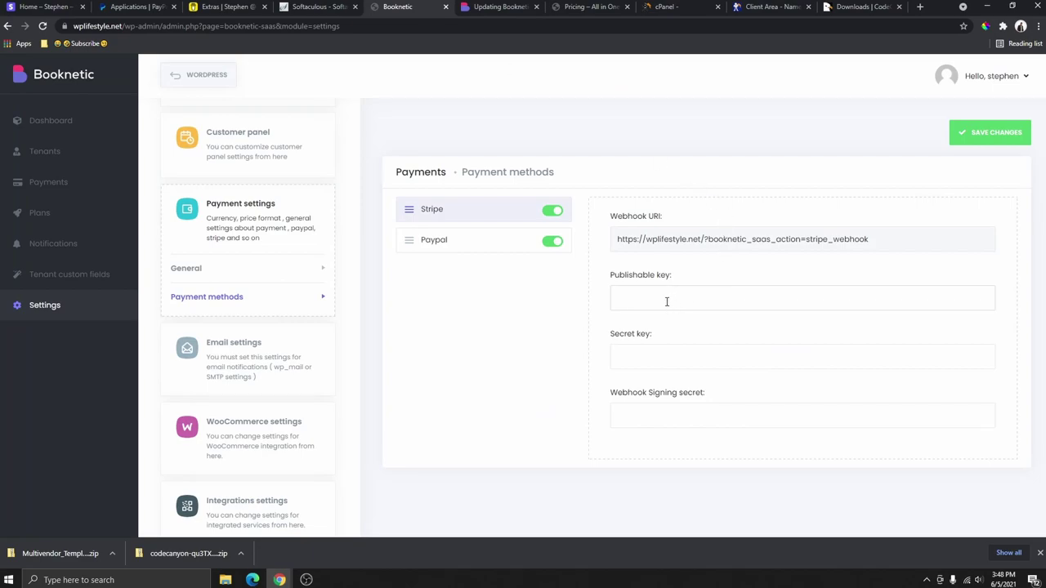
pyautogui.rightClick(667, 302)
pyautogui.click(714, 385)
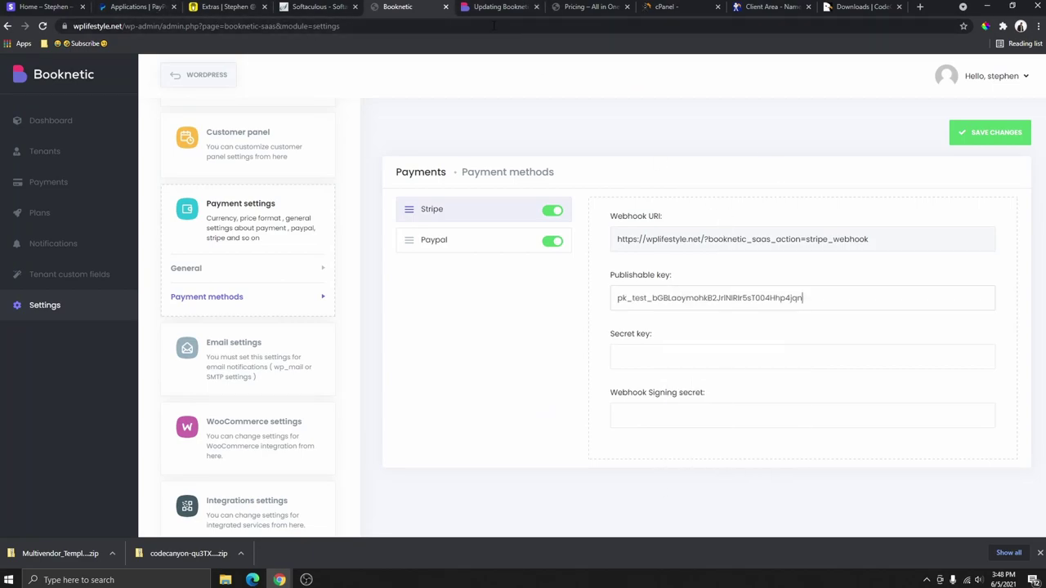
# Step: Paste the Stripe test secret key into the Secret key field and select the Webhook URI
pyautogui.hotkey('ctrl', '1')
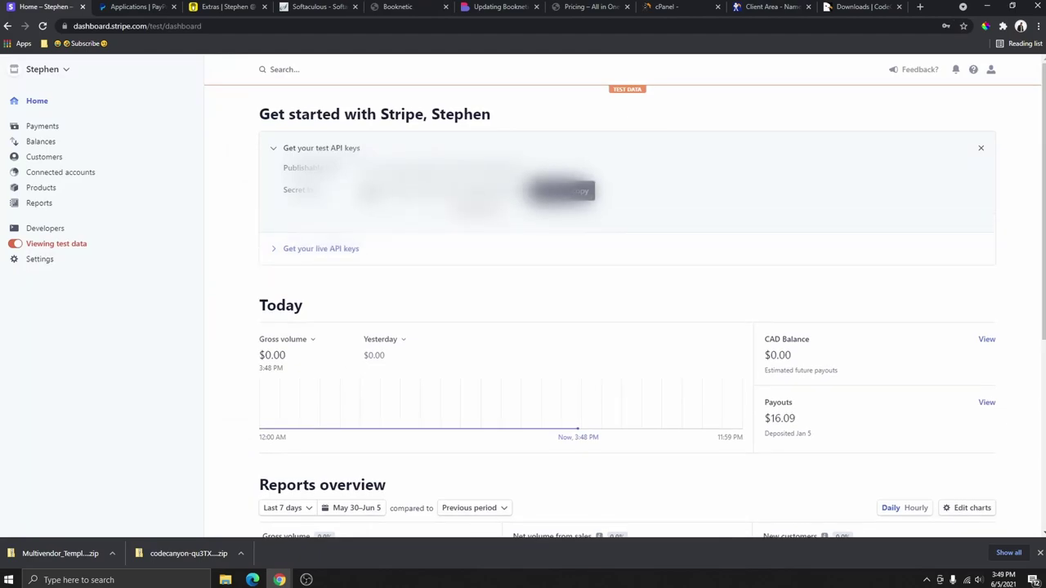
pyautogui.hotkey('ctrl', '5')
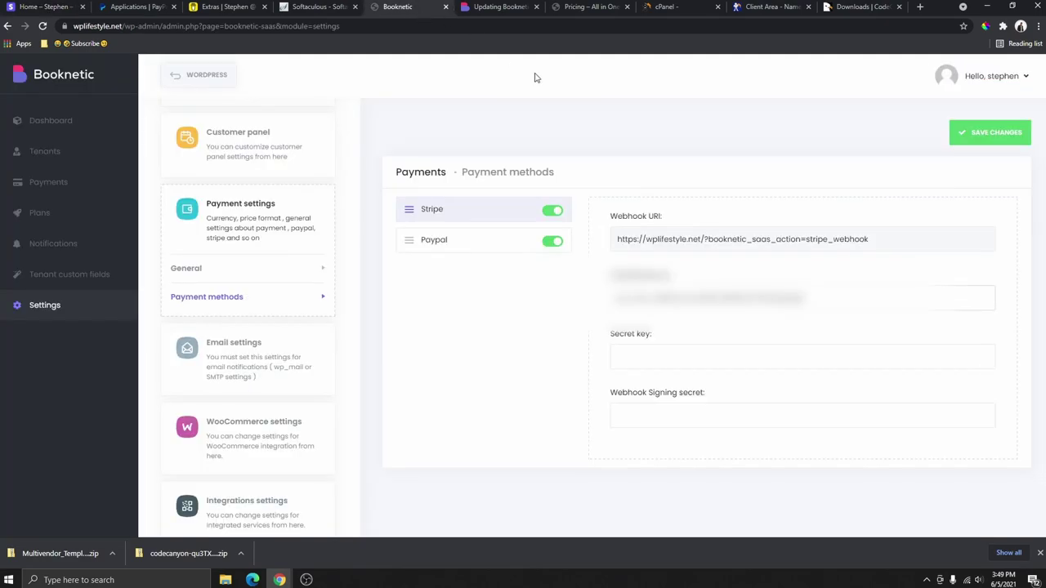
pyautogui.rightClick(678, 359)
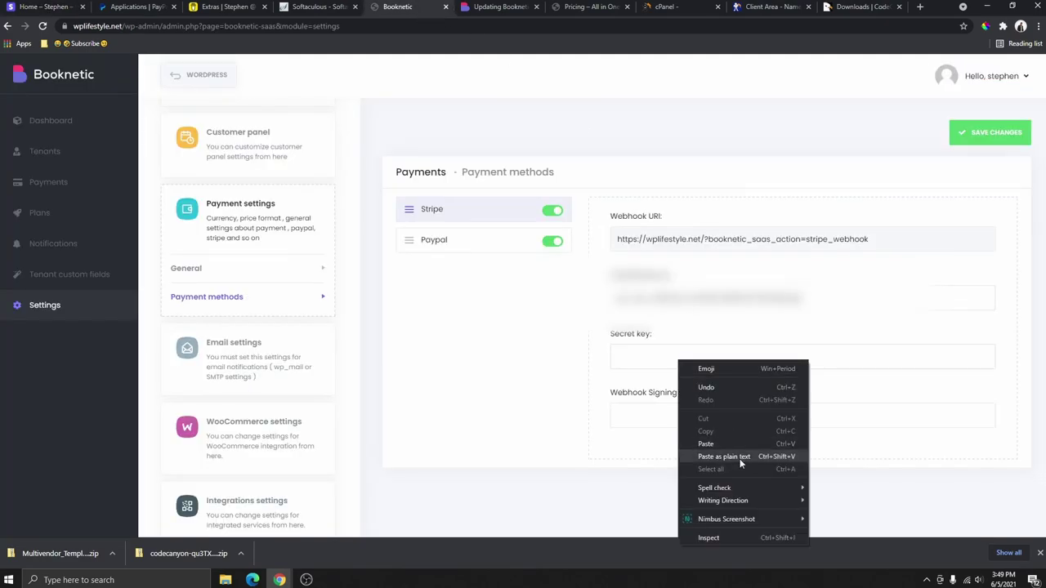
pyautogui.click(742, 459)
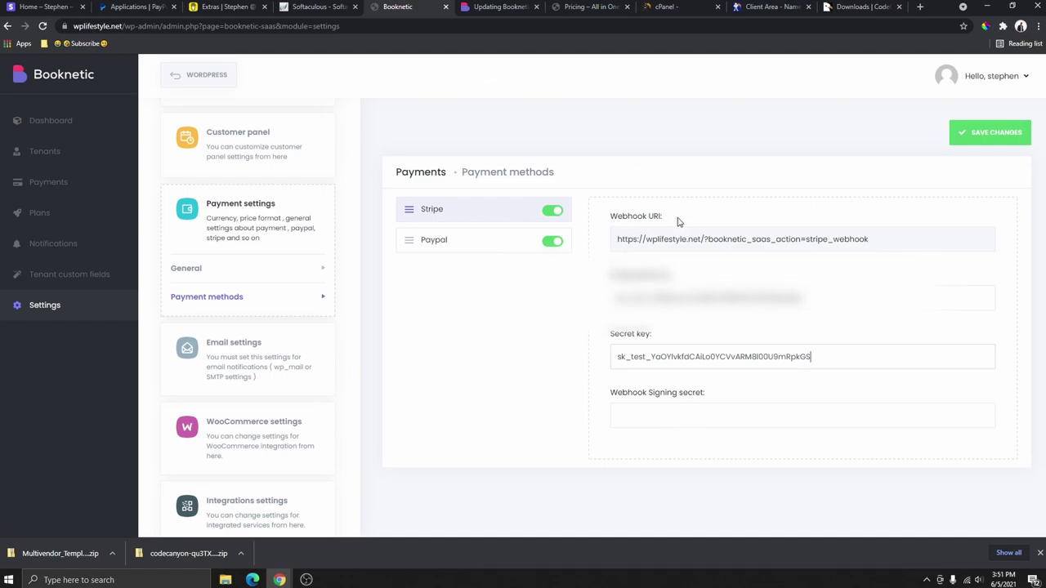
pyautogui.moveTo(619, 240); pyautogui.dragTo(872, 243)
pyautogui.hotkey('ctrl', 'c')
pyautogui.click(45, 6)
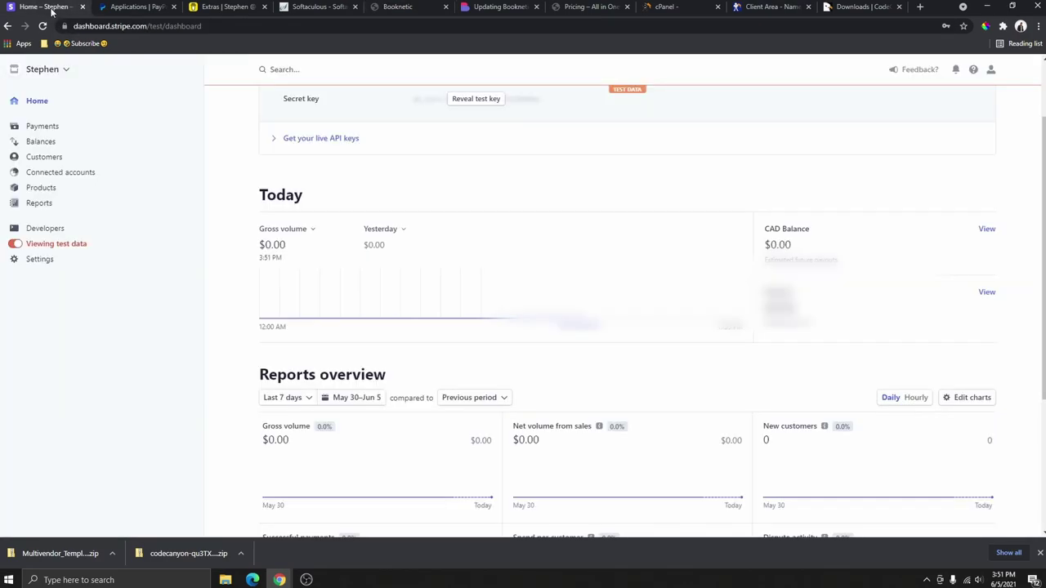
# Step: Start a new Stripe webhook endpoint with the Booknetic webhook URL and a pasted description
pyautogui.click(34, 230)
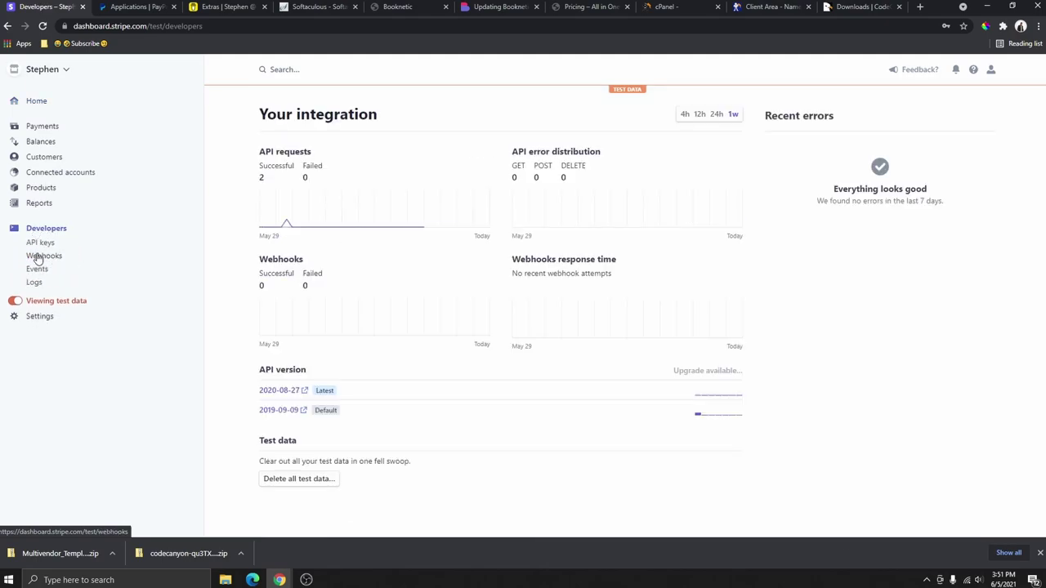
pyautogui.click(42, 257)
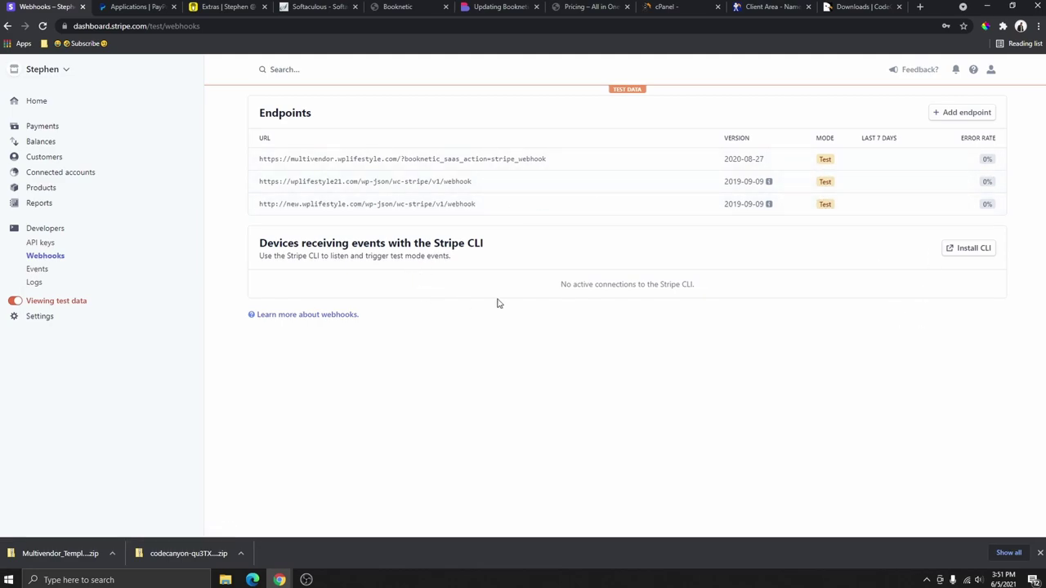
pyautogui.click(970, 119)
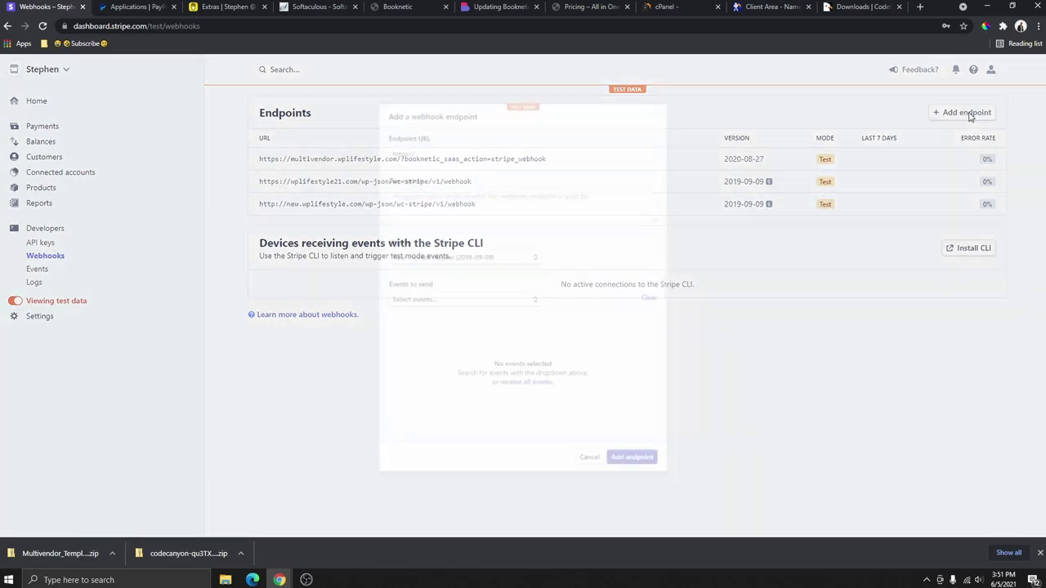
pyautogui.click(404, 135)
pyautogui.rightClick(406, 136)
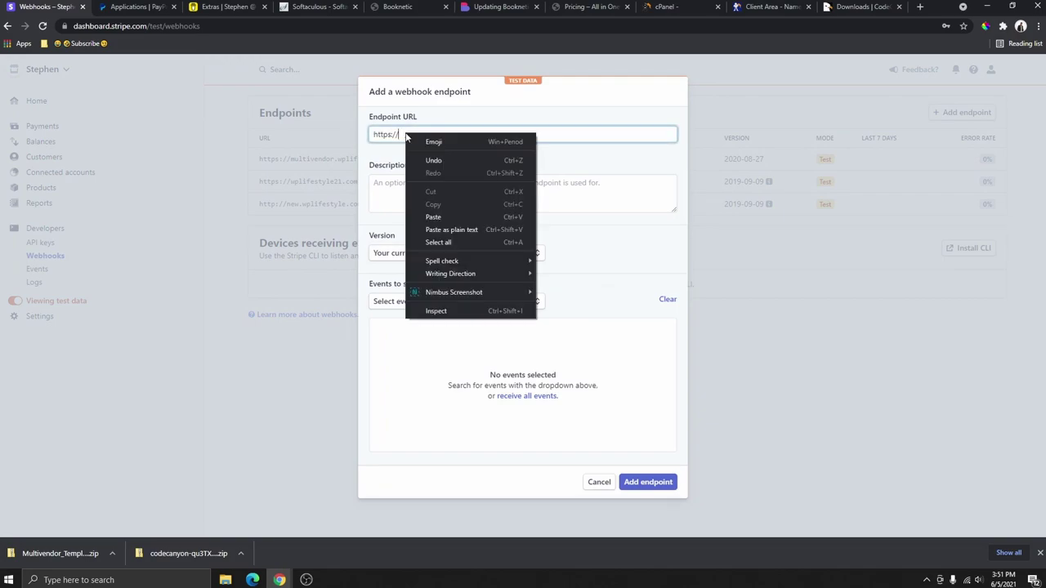
pyautogui.click(449, 215)
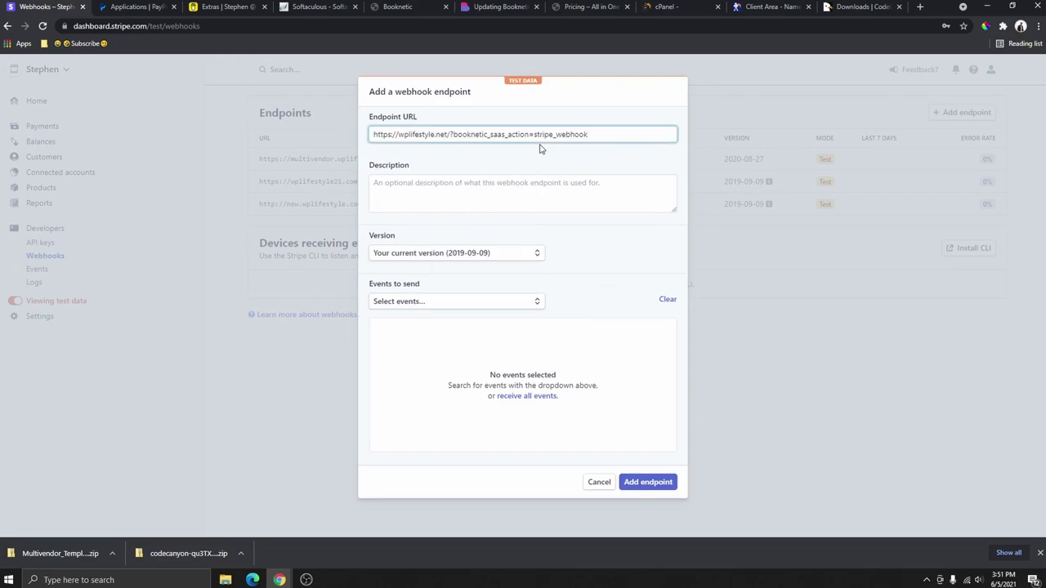
pyautogui.click(446, 204)
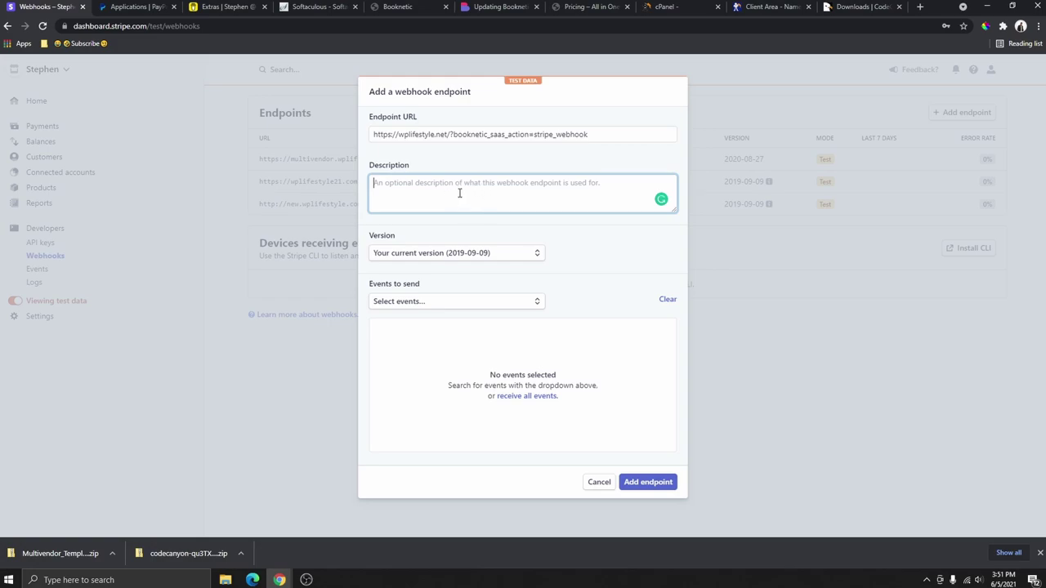
pyautogui.write('Booknectic Multi Site')
pyautogui.moveTo(459, 192); pyautogui.dragTo(365, 196)
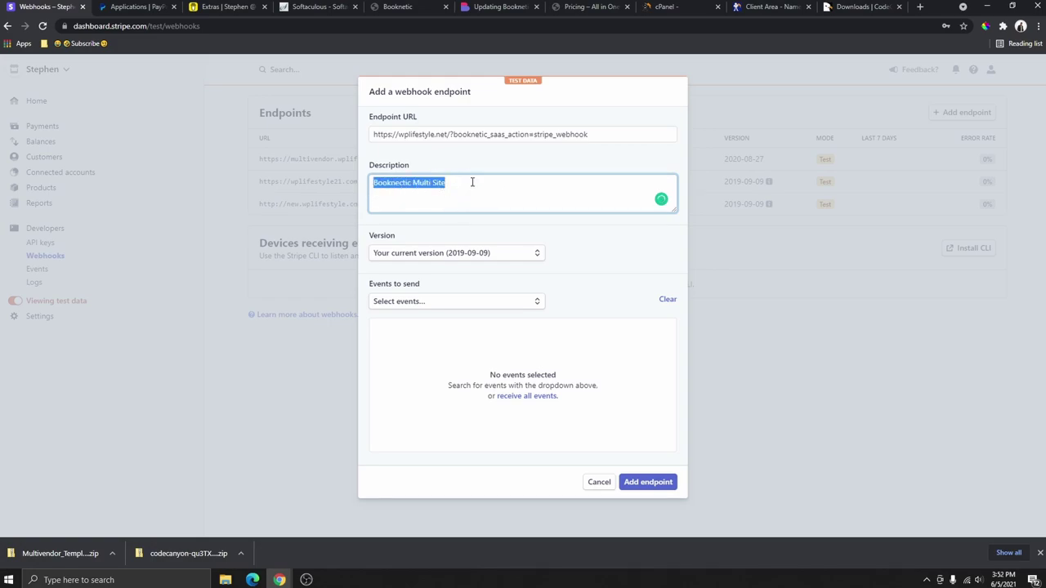
pyautogui.click(452, 184)
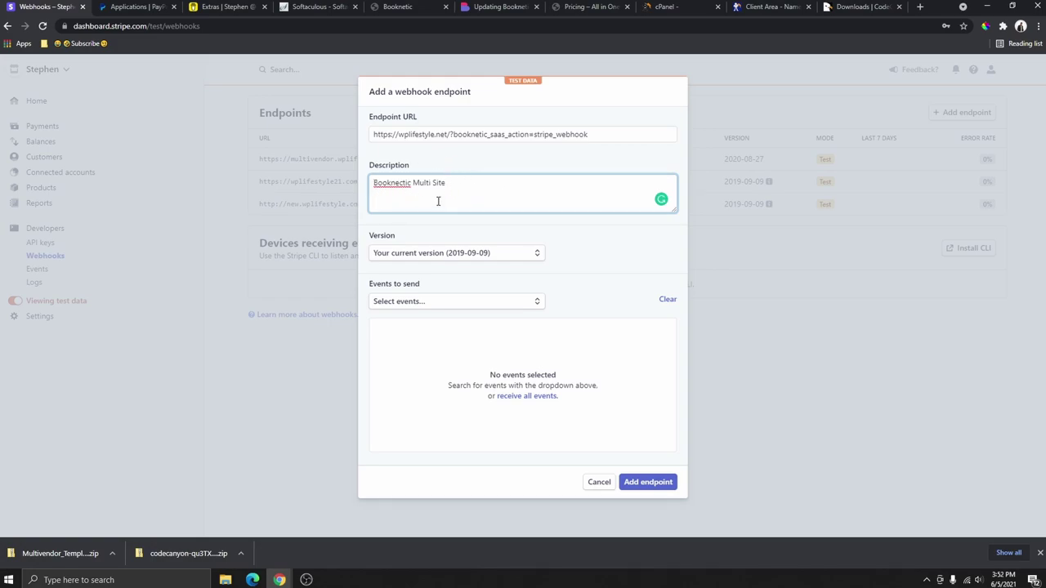
# Step: Choose API version 2020-08-27, add invoice.paid and customer.subscription.deleted events, and create the endpoint
pyautogui.click(482, 254)
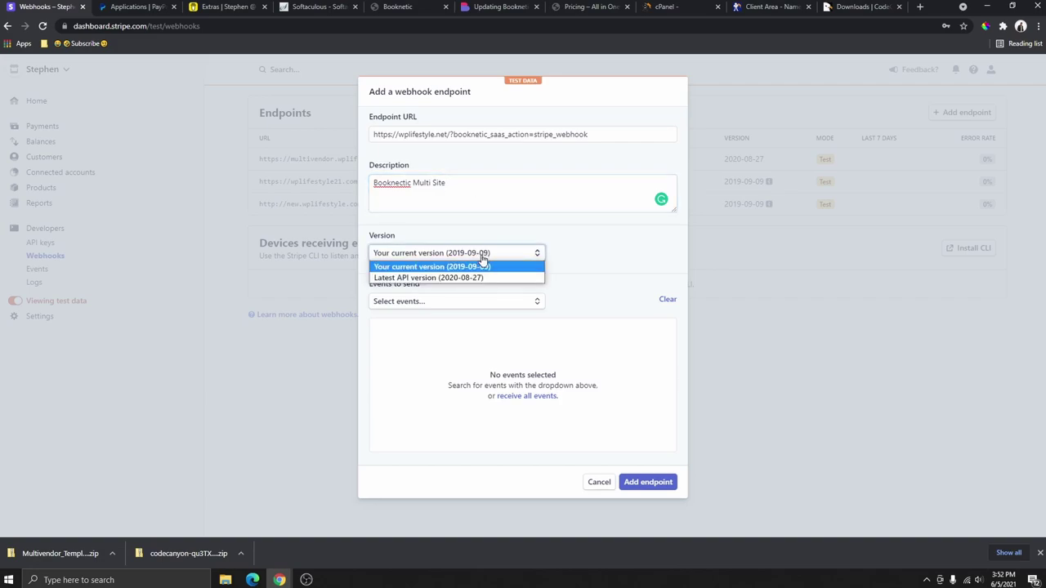
pyautogui.click(425, 280)
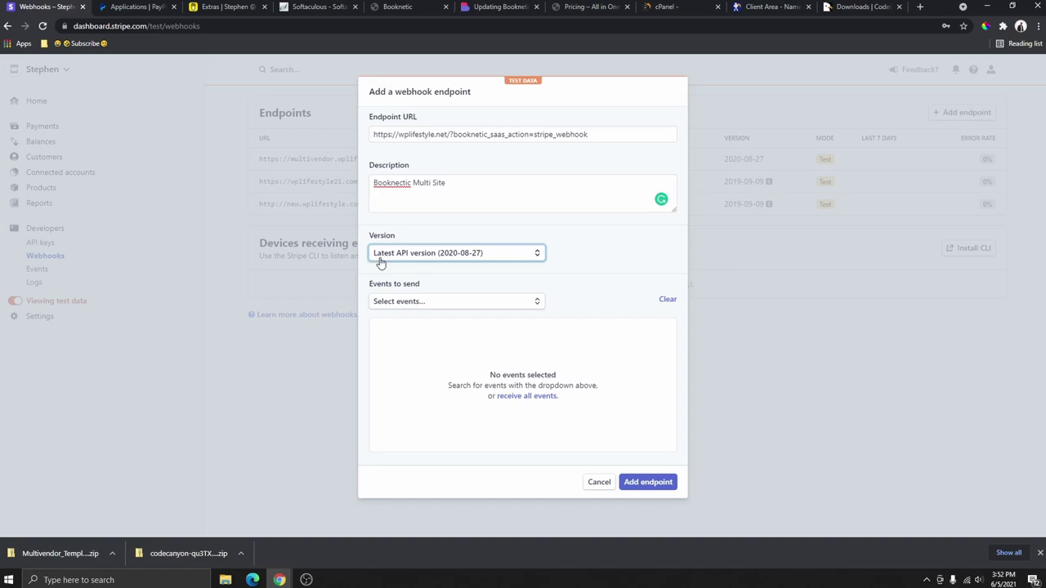
pyautogui.click(540, 301)
pyautogui.write('invoice')
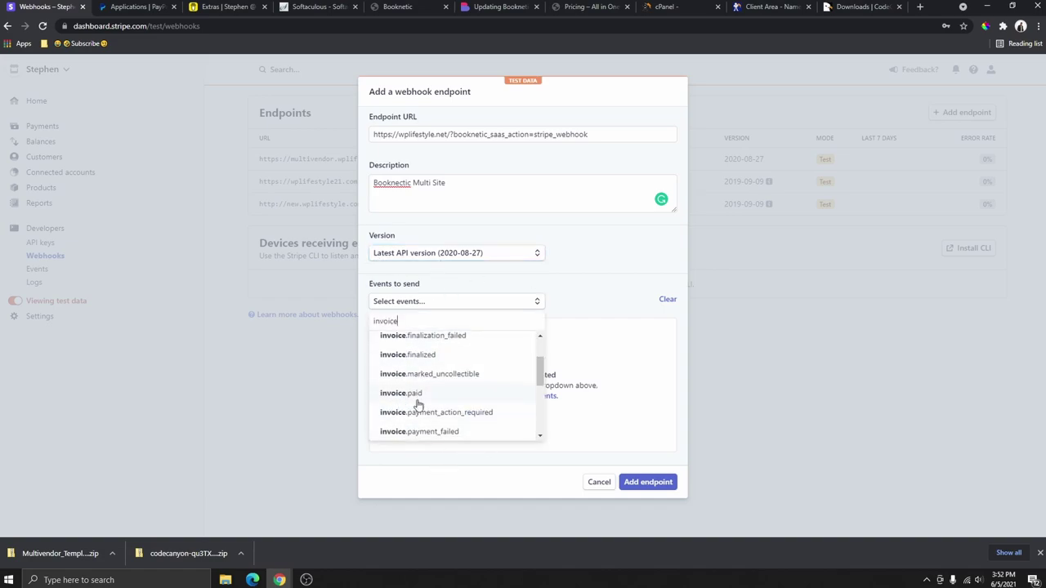
pyautogui.click(417, 397)
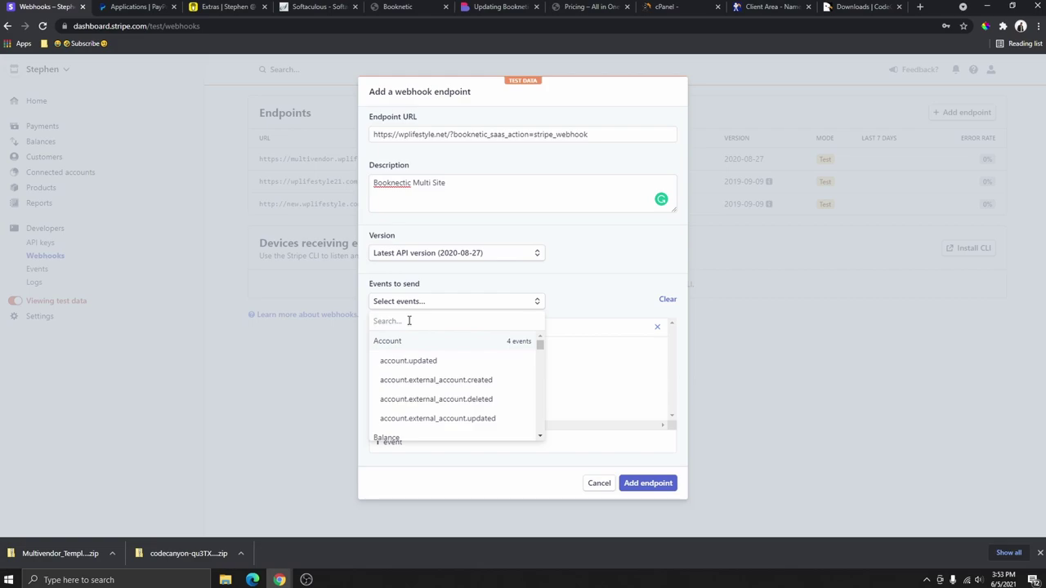
pyautogui.write('cus')
pyautogui.scroll(-5, 381, 415)
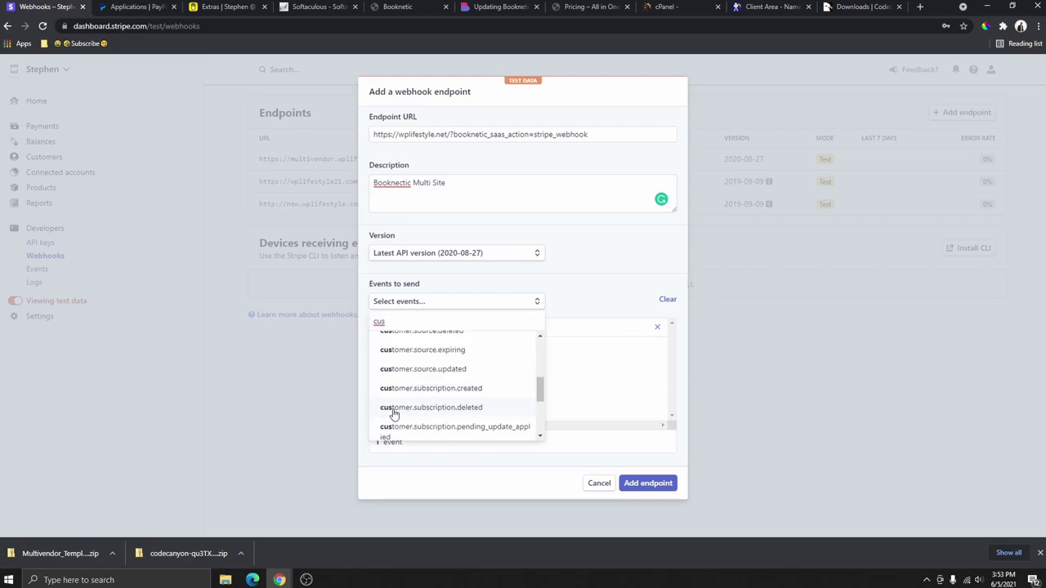
pyautogui.click(467, 407)
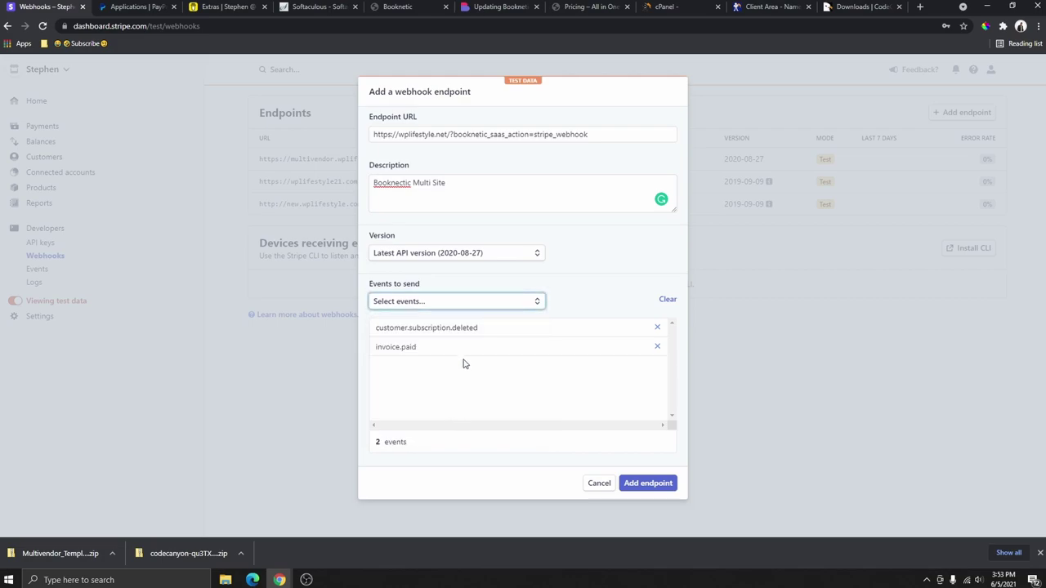
pyautogui.click(645, 484)
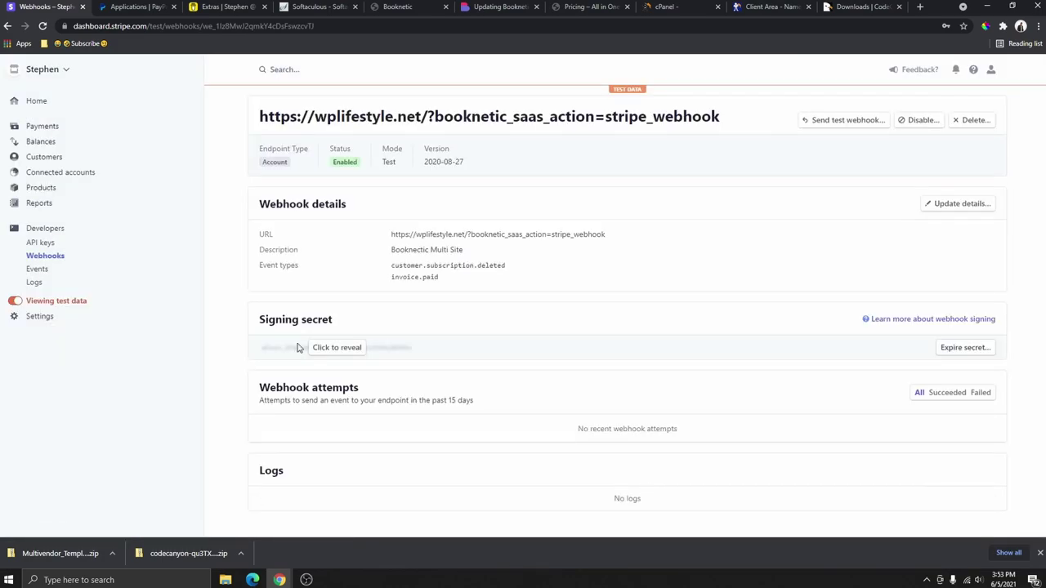
# Step: Reveal and copy the new endpoint's signing secret
pyautogui.click(347, 349)
pyautogui.doubleClick(389, 348)
pyautogui.rightClick(309, 348)
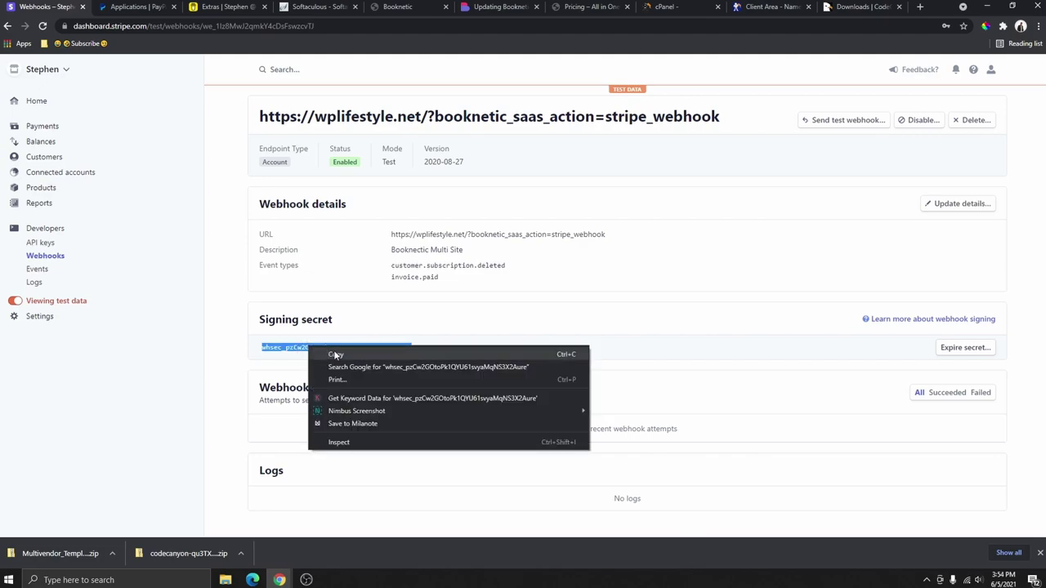
pyautogui.click(344, 354)
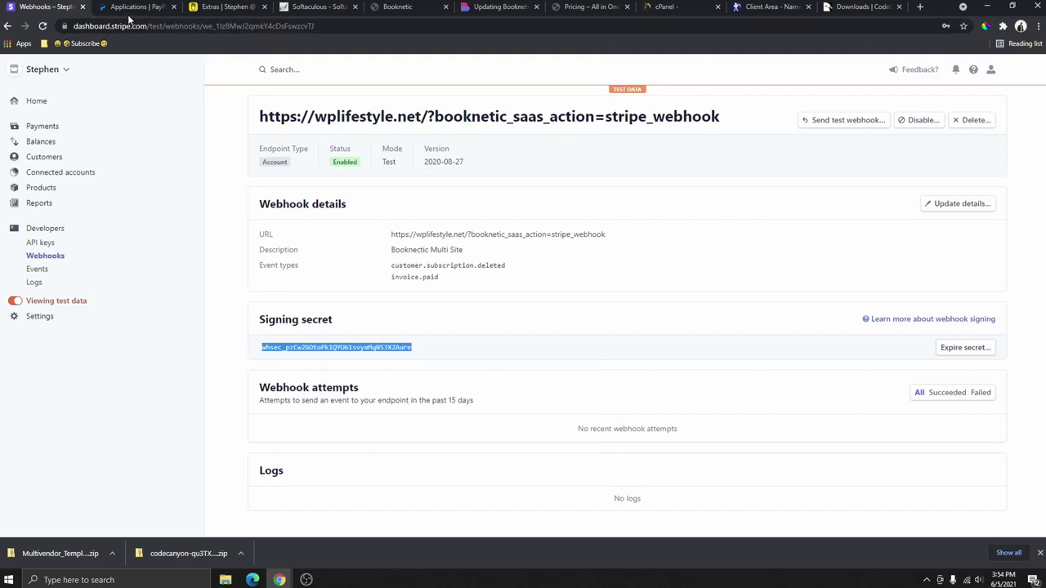
pyautogui.click(404, 7)
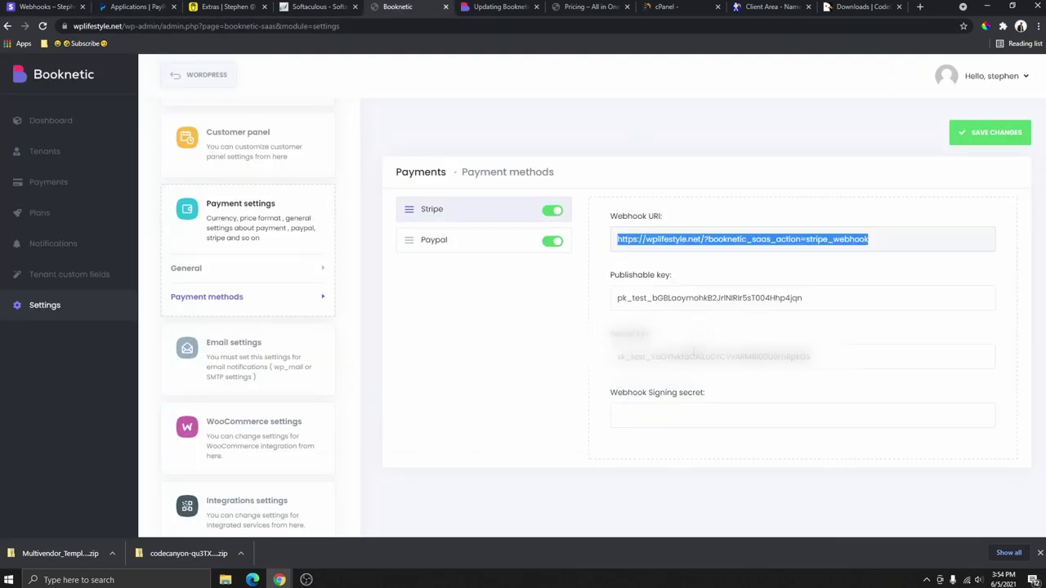
# Step: Paste the Stripe signing secret into Booknetic's Webhook Signing secret field and save
pyautogui.rightClick(668, 417)
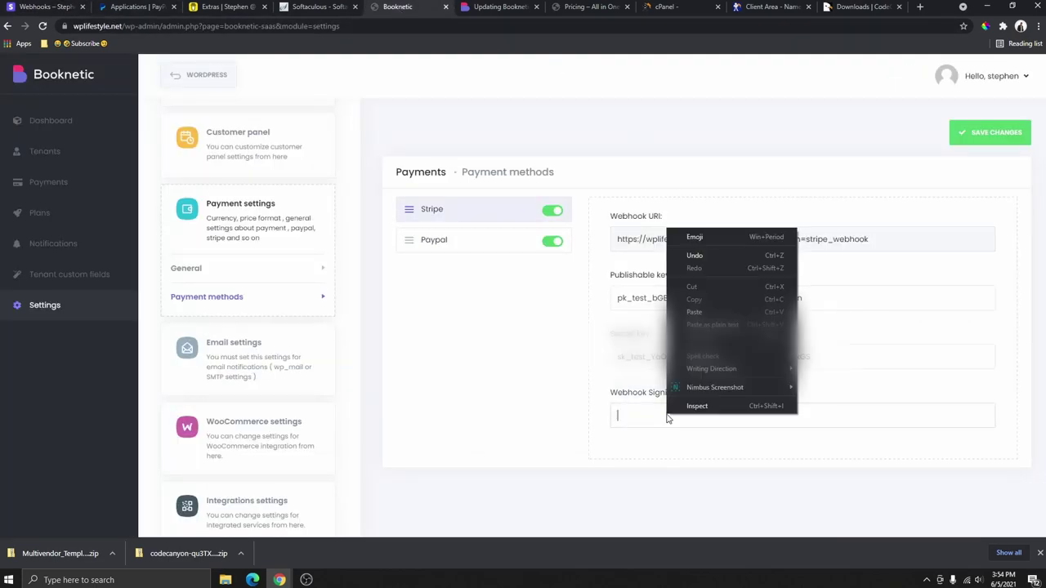
pyautogui.click(703, 313)
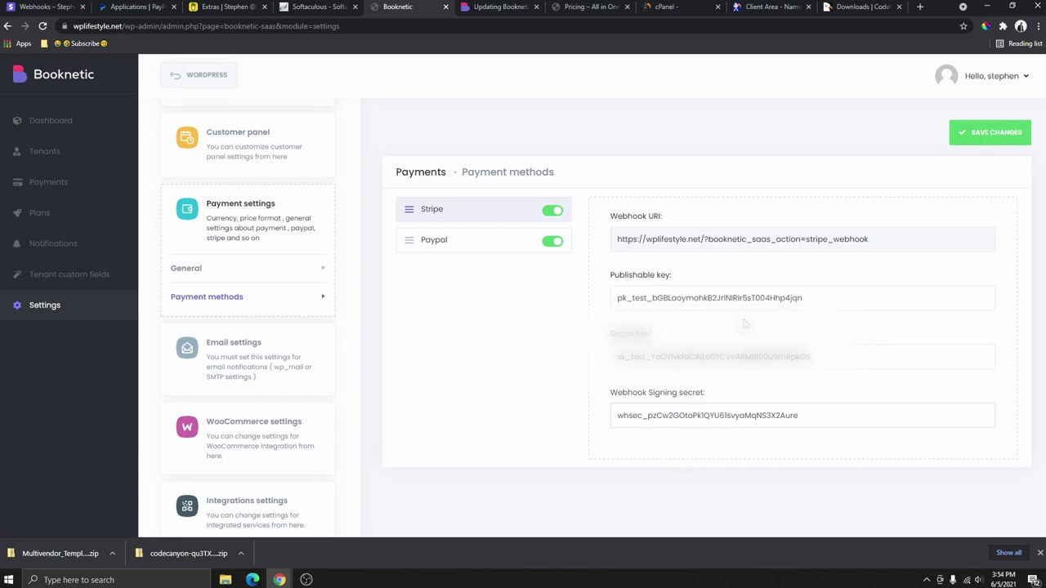
pyautogui.click(979, 136)
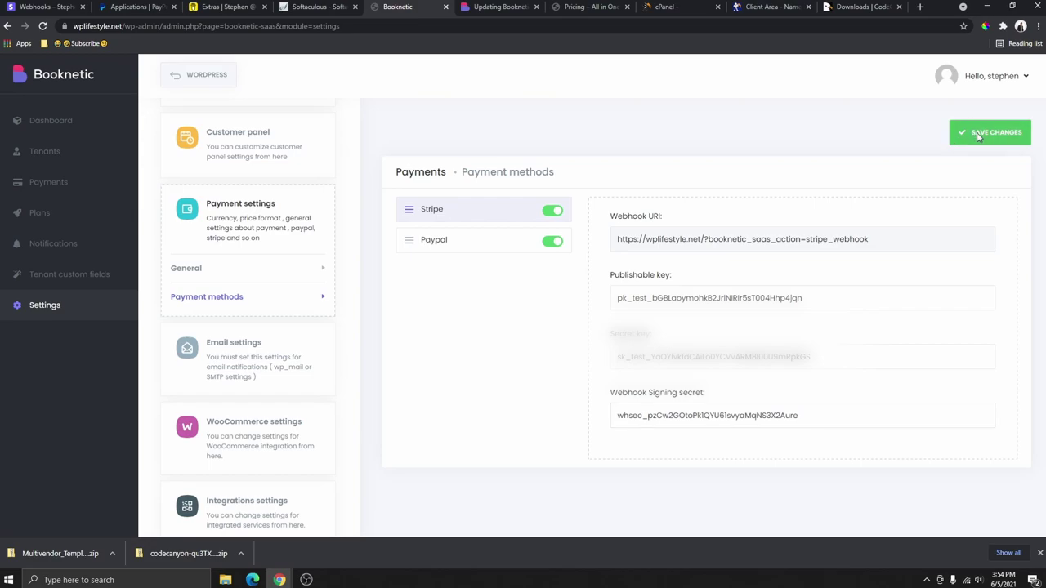
# Step: Show the PayPal payment settings, keep PayPal enabled, and set its Mode to Sandbox
pyautogui.click(463, 245)
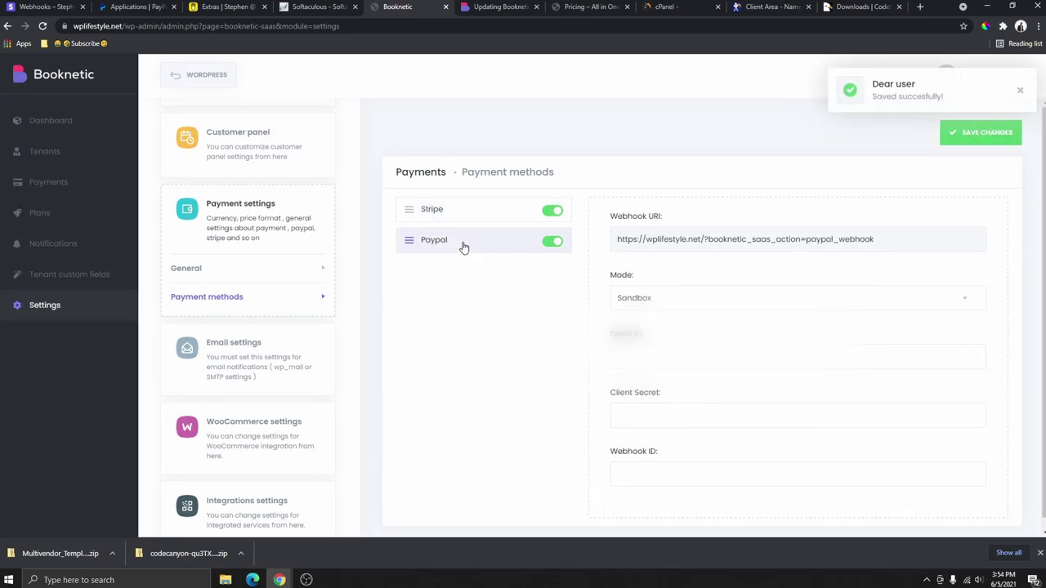
pyautogui.click(550, 244)
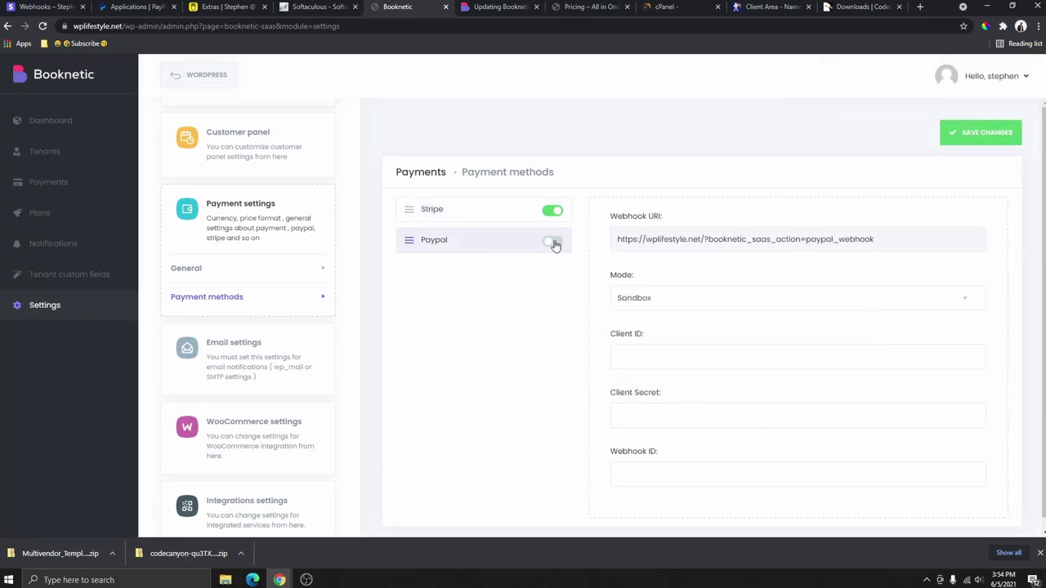
pyautogui.click(554, 243)
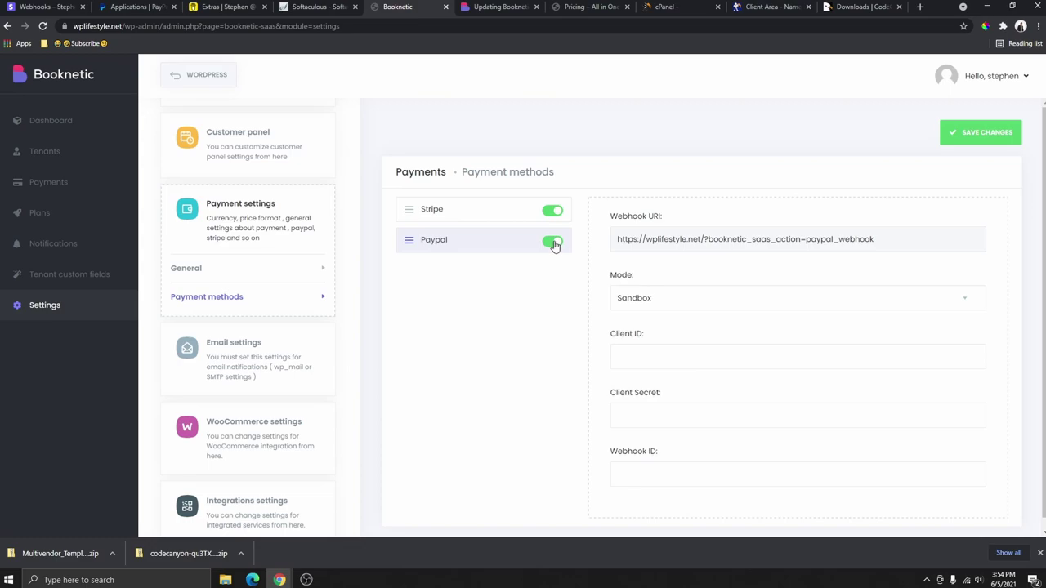
pyautogui.click(700, 301)
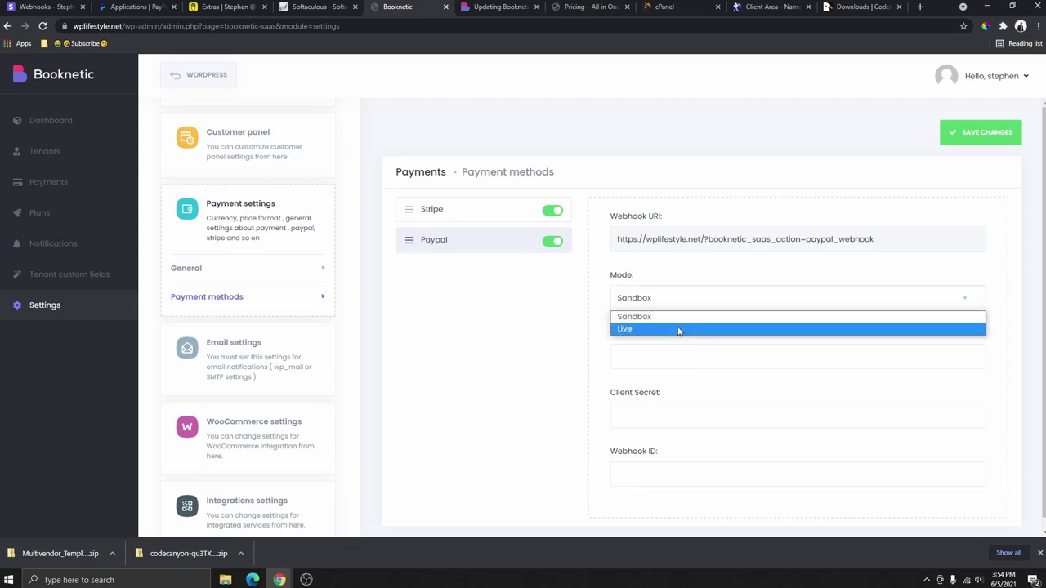
pyautogui.click(658, 331)
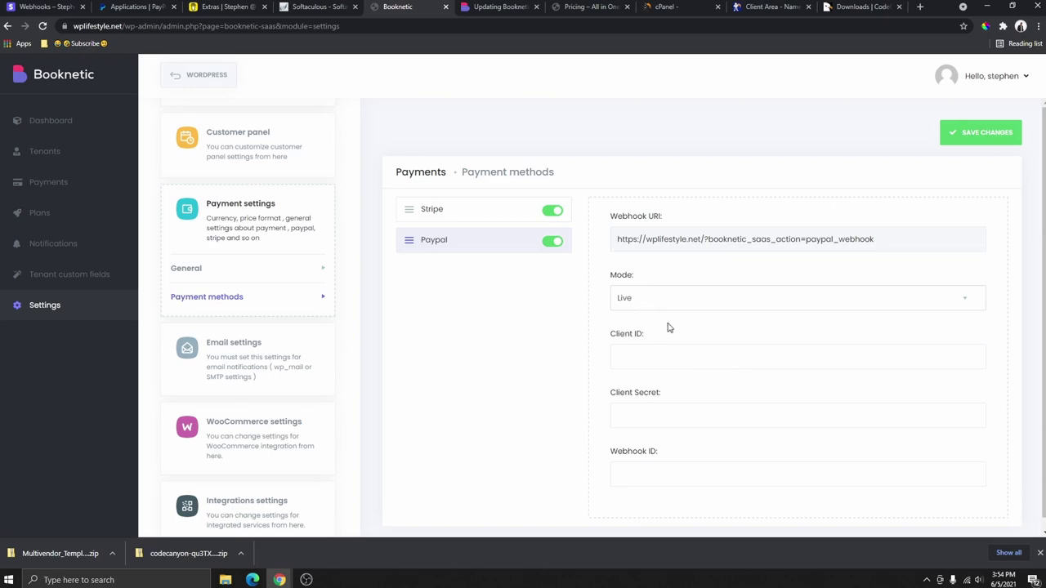
pyautogui.click(664, 302)
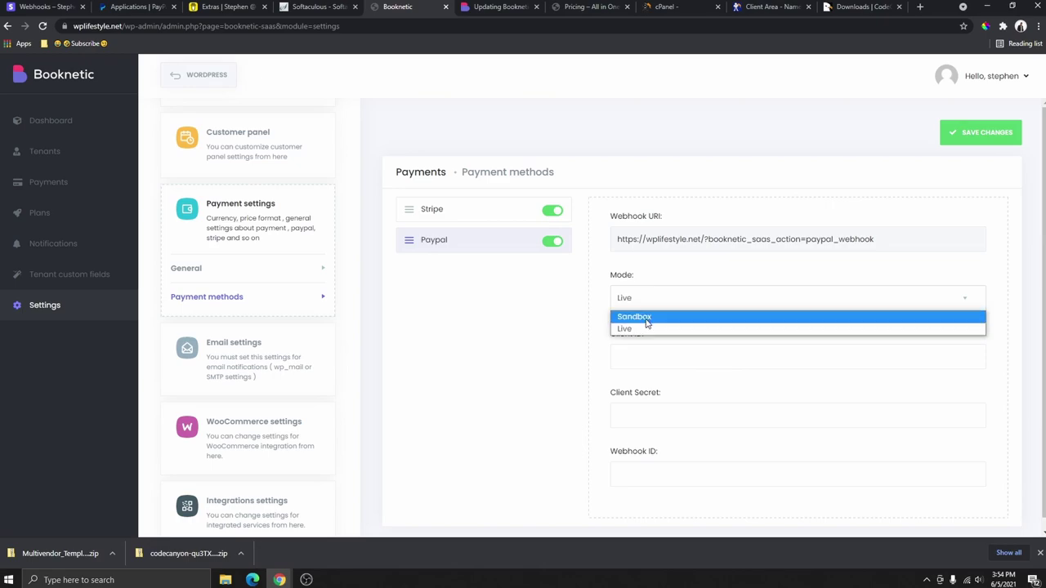
pyautogui.click(663, 319)
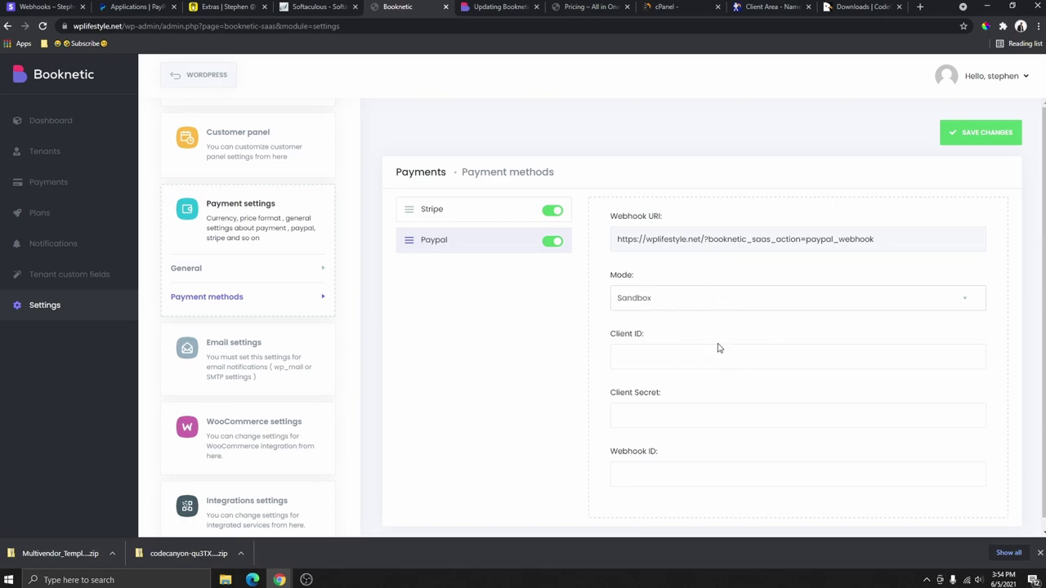
pyautogui.scroll(-1, 727, 335)
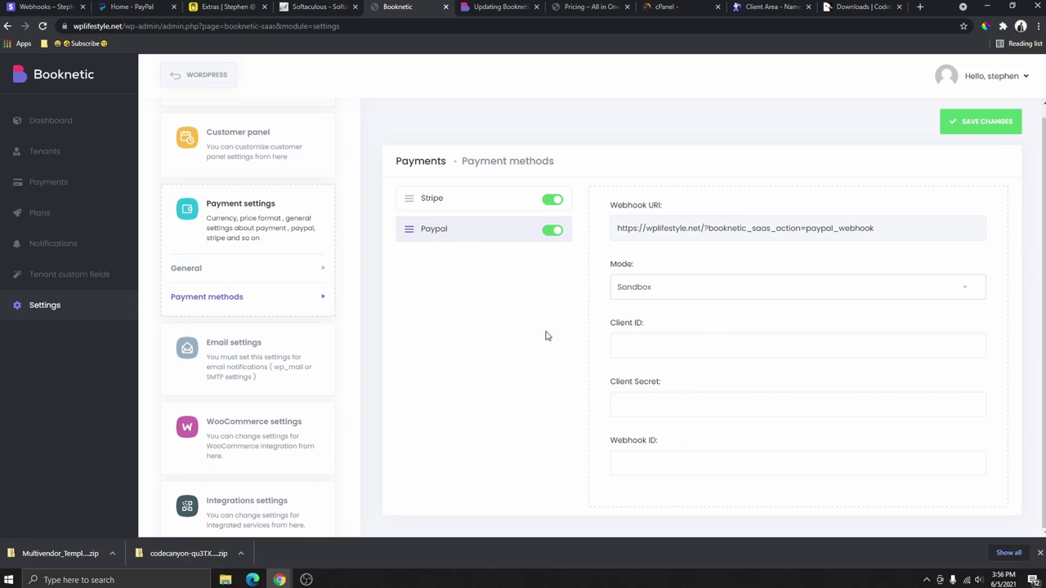
# Step: Go from the PayPal account home to the developer site's Apps & Credentials page
pyautogui.click(142, 9)
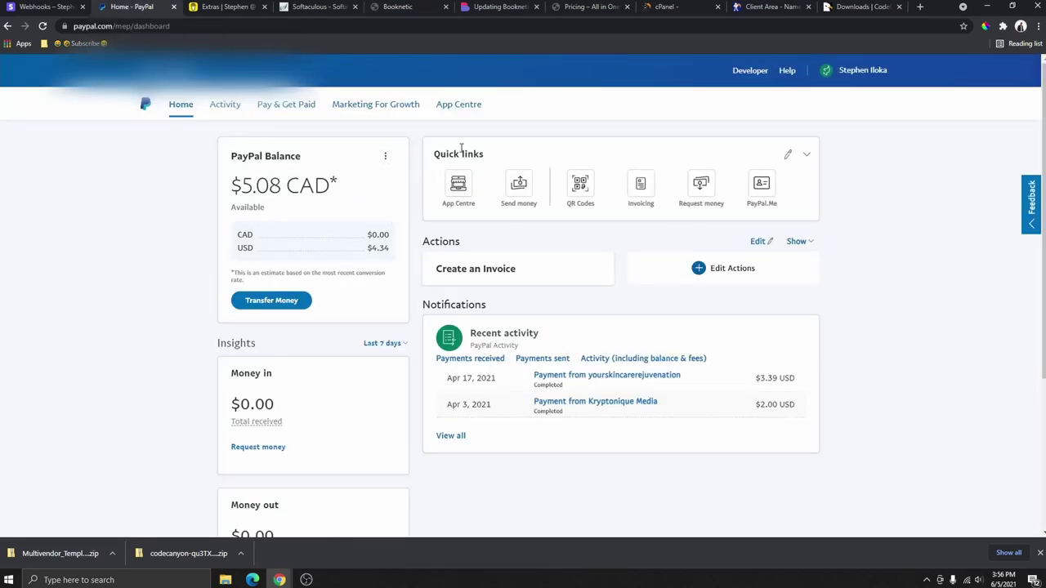
pyautogui.scroll(-2, 534, 345)
pyautogui.scroll(2, 540, 346)
pyautogui.click(751, 71)
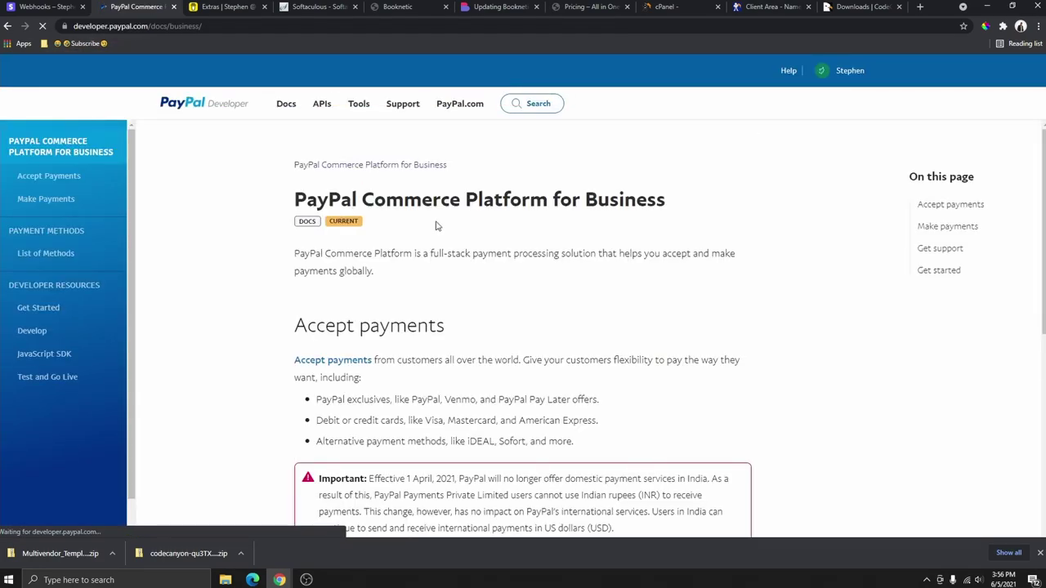
pyautogui.moveTo(848, 80)
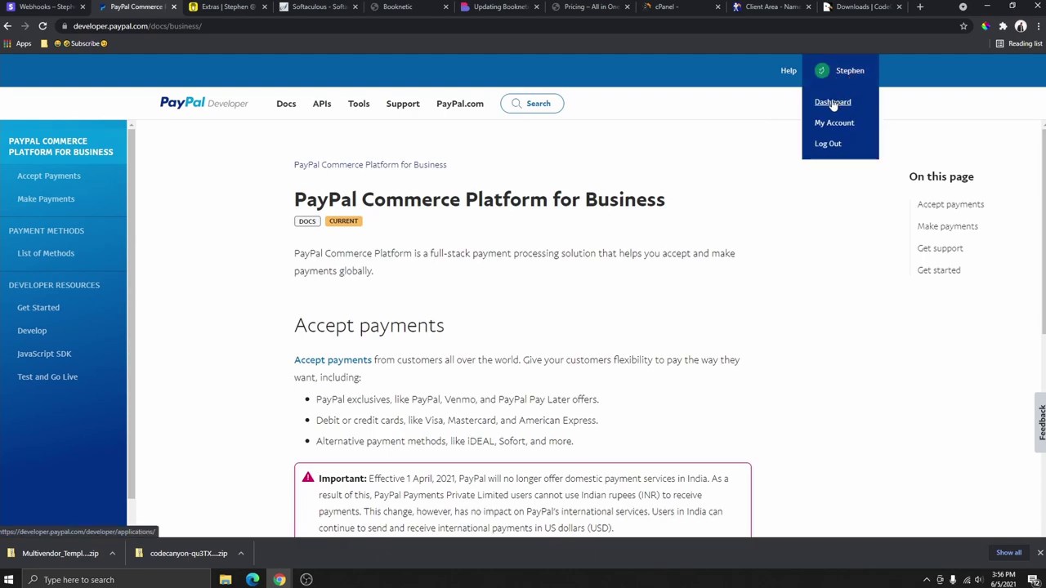
pyautogui.click(833, 103)
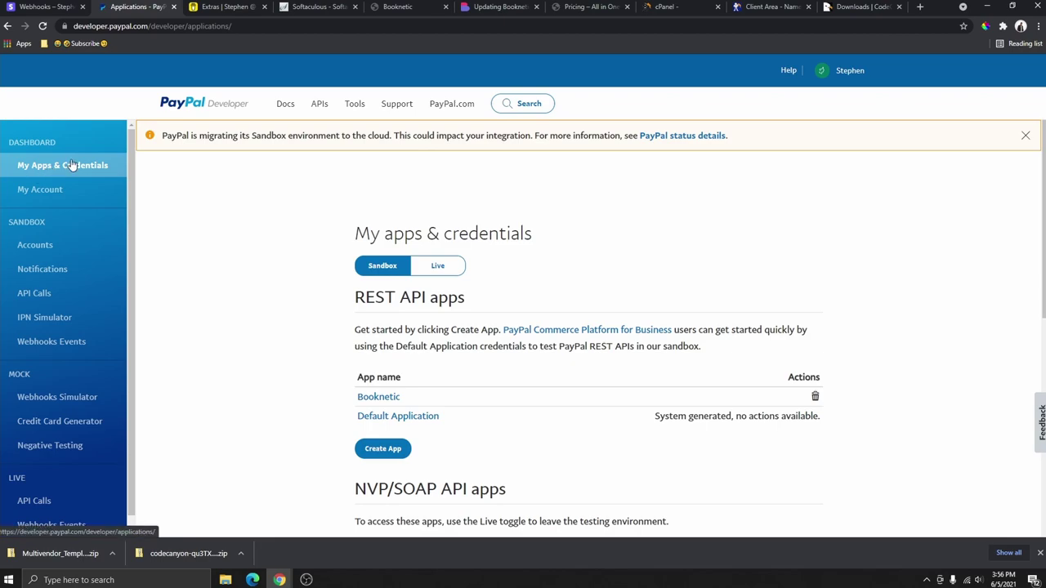
pyautogui.scroll(-1, 439, 235)
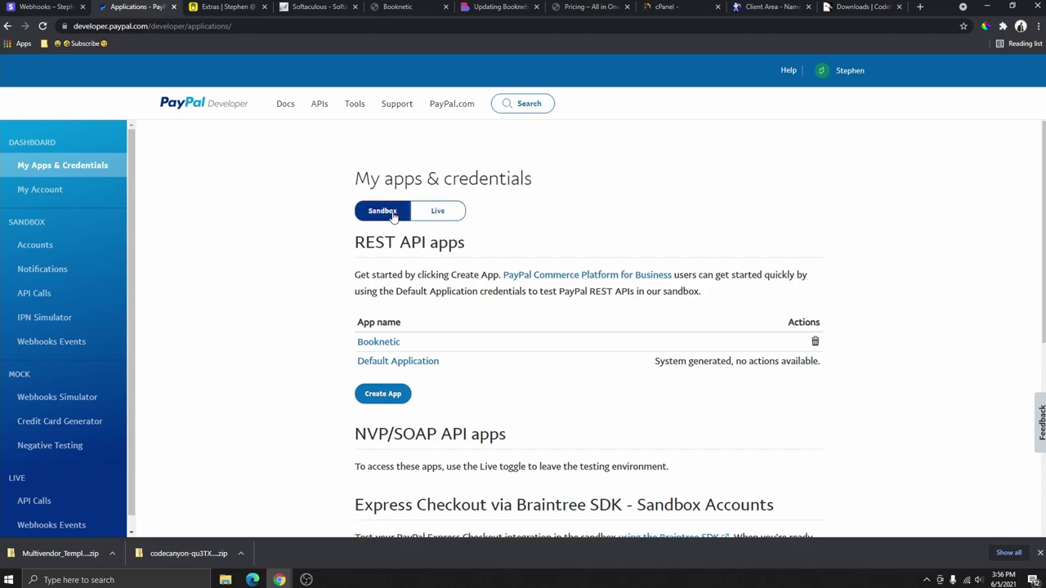
pyautogui.scroll(-4, 442, 270)
pyautogui.scroll(4, 456, 295)
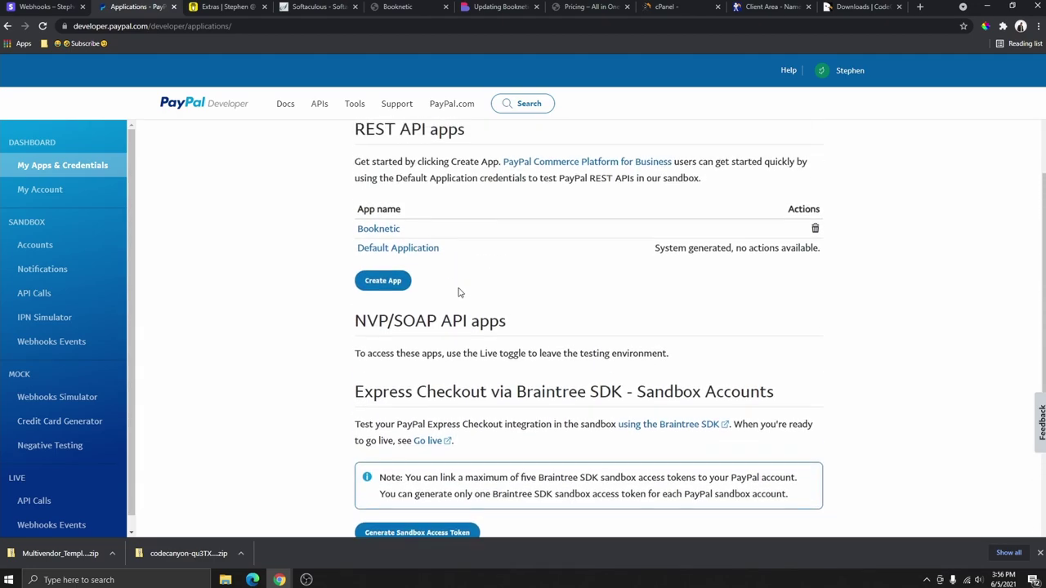
pyautogui.scroll(-1, 441, 278)
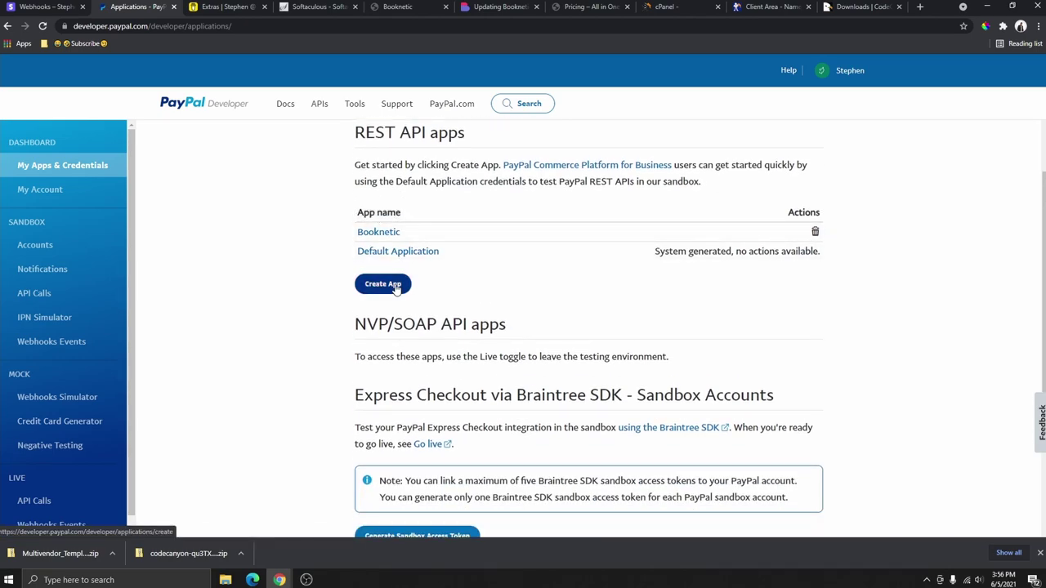
# Step: Abandon creating a new sandbox app and open the existing Booknetic app's credentials instead
pyautogui.click(397, 287)
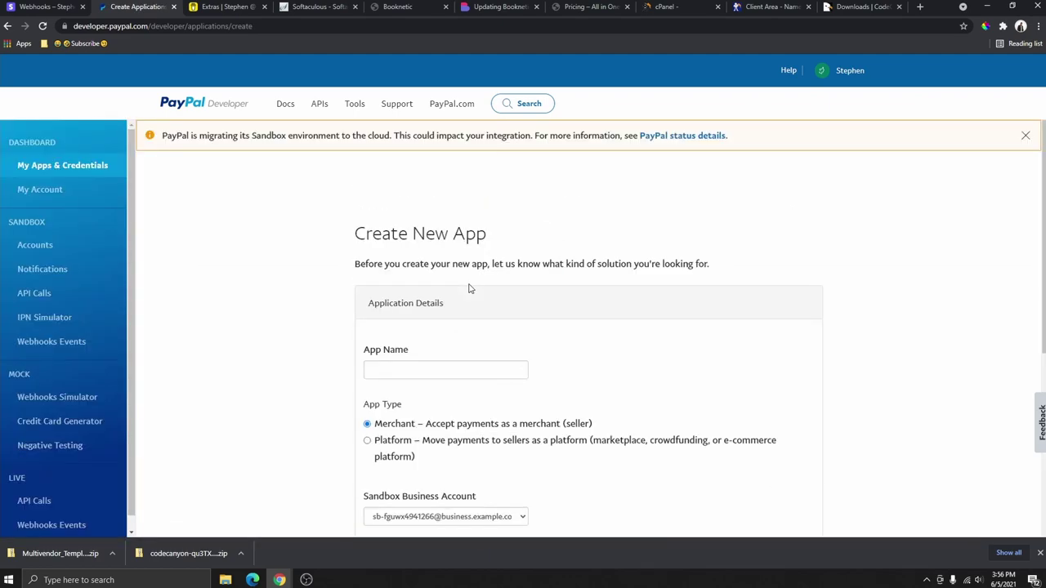
pyautogui.scroll(-3, 550, 321)
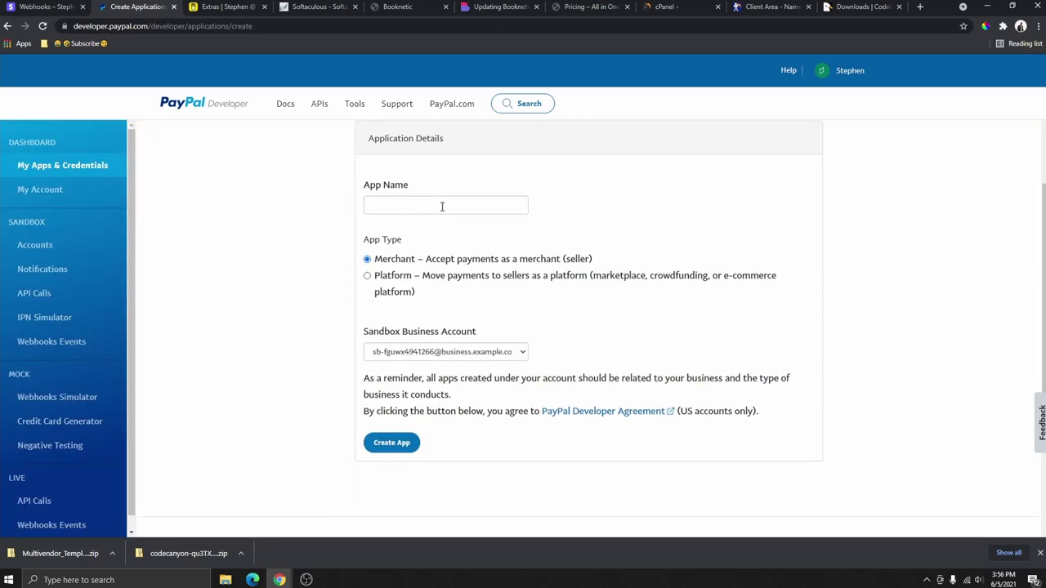
pyautogui.scroll(-1, 472, 258)
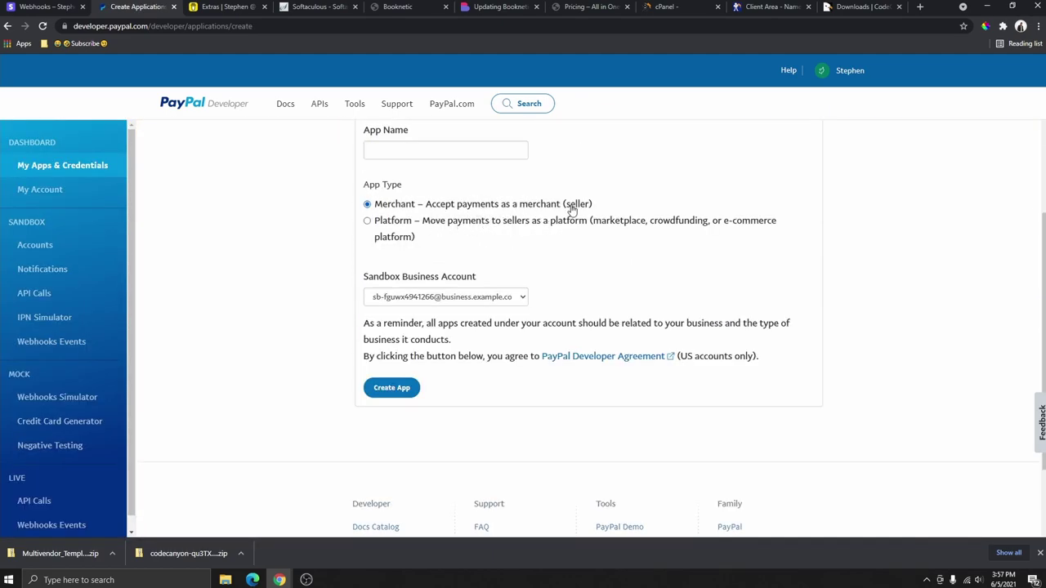
pyautogui.click(415, 394)
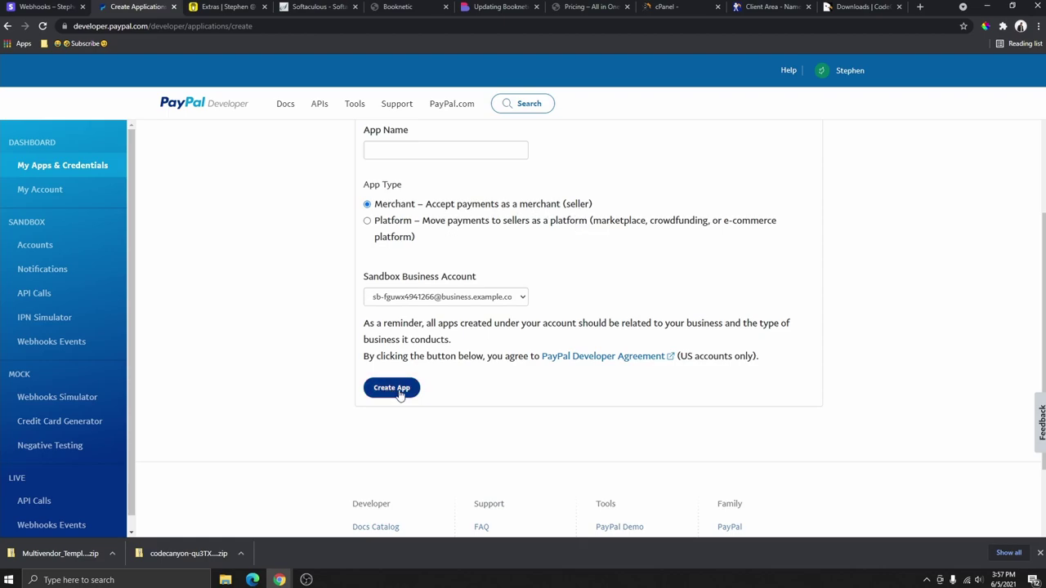
pyautogui.click(65, 164)
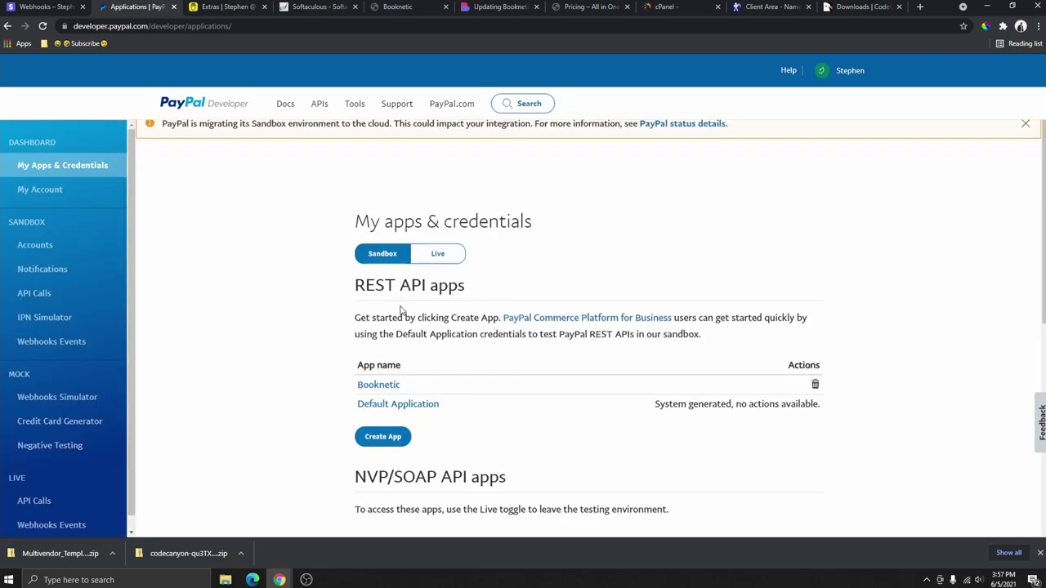
pyautogui.scroll(-1, 402, 311)
pyautogui.click(378, 288)
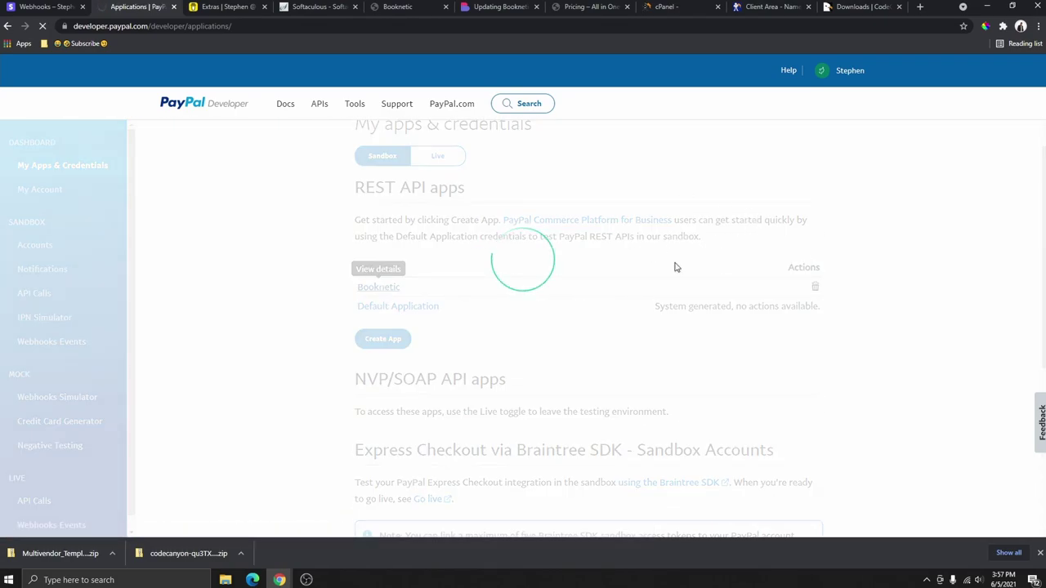
pyautogui.scroll(-1, 465, 239)
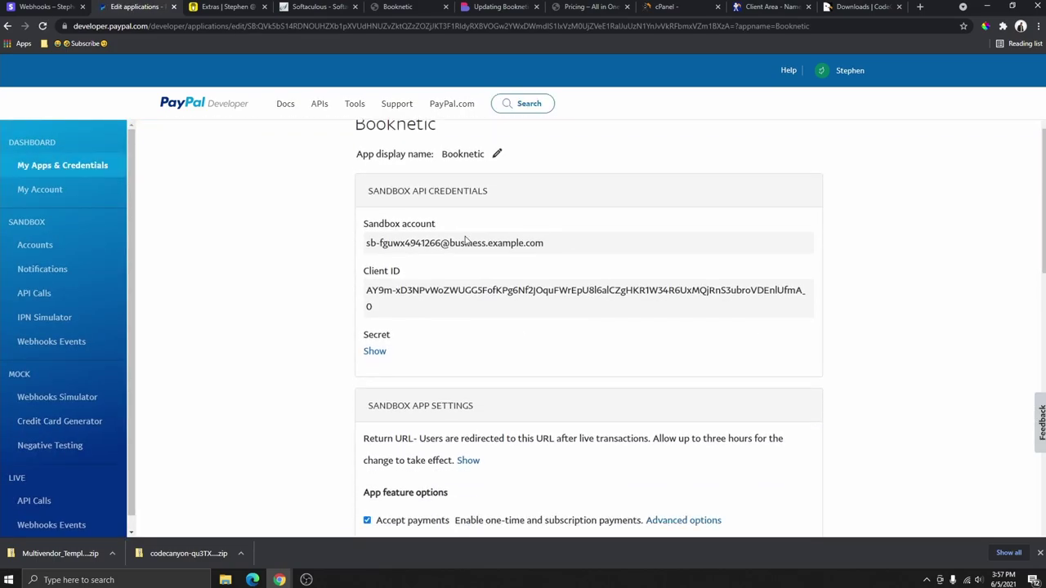
# Step: Copy the sandbox Client ID into Booknetic's PayPal Client ID field
pyautogui.tripleClick(425, 290)
pyautogui.click(406, 6)
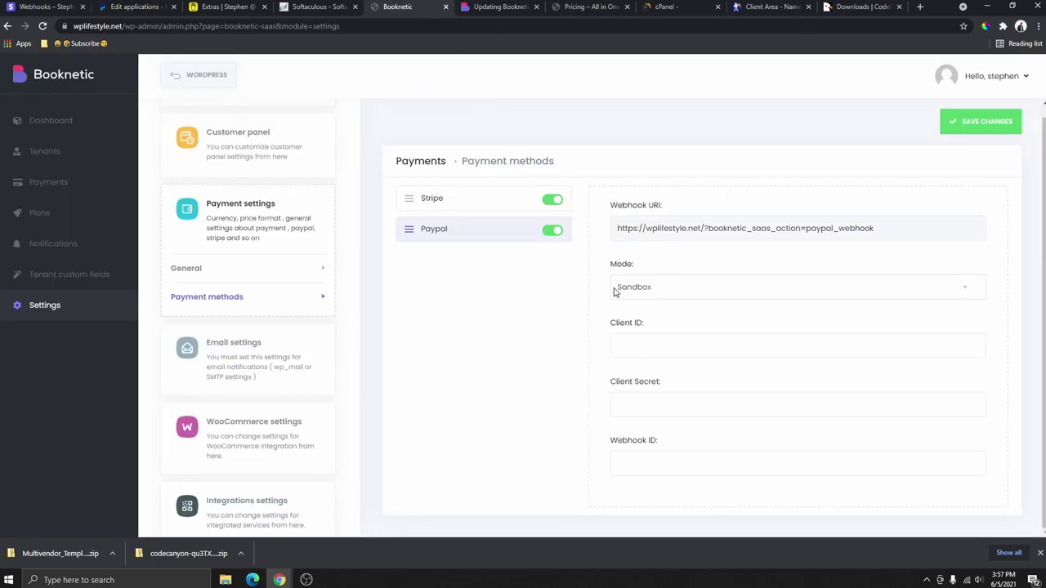
pyautogui.rightClick(665, 347)
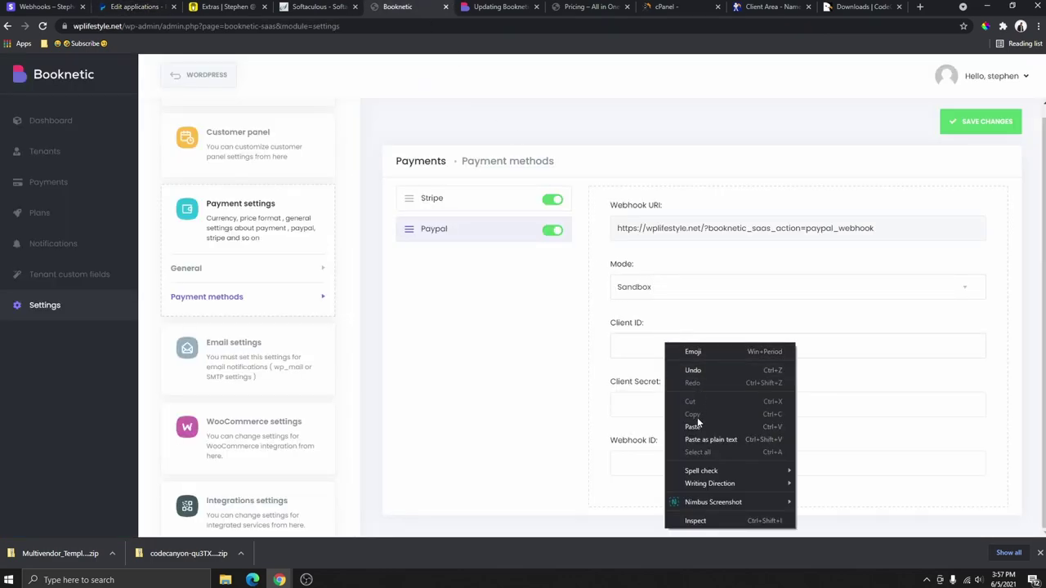
pyautogui.click(134, 7)
# Step: Copy the sandbox secret into Booknetic's PayPal Client Secret field
pyautogui.tripleClick(490, 339)
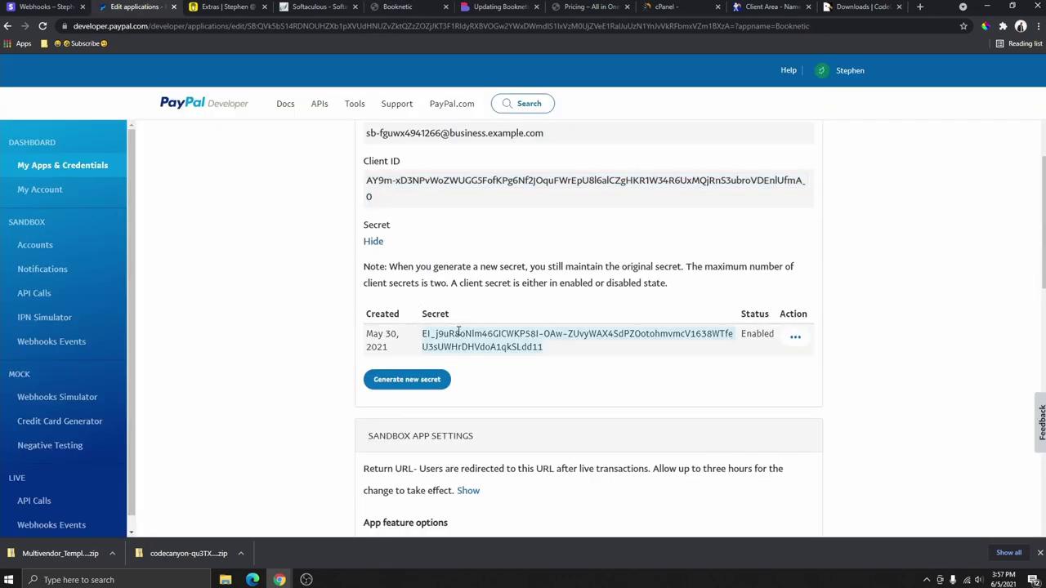
pyautogui.rightClick(483, 333)
pyautogui.click(507, 341)
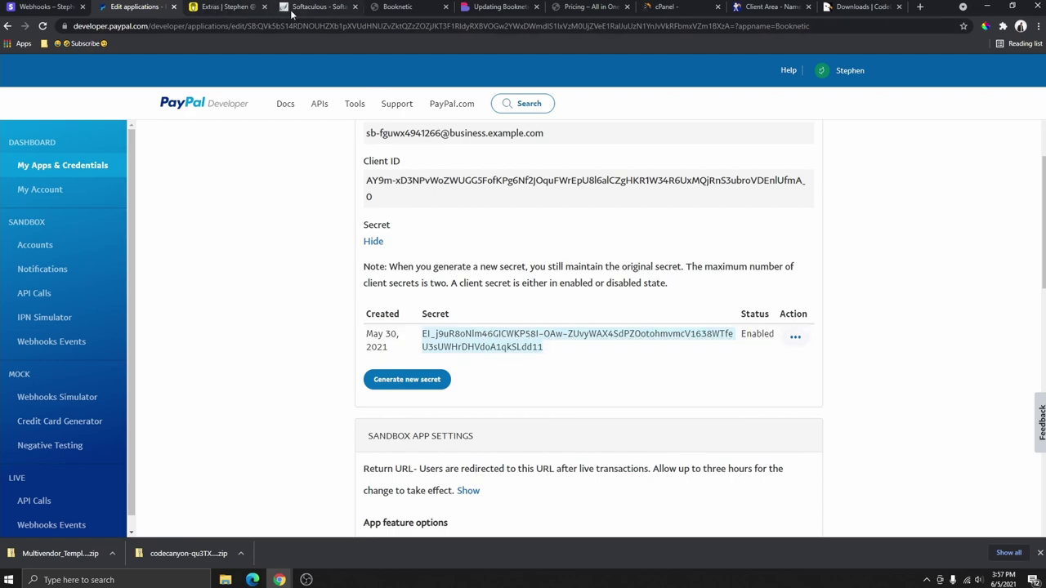
pyautogui.click(392, 7)
pyautogui.rightClick(673, 409)
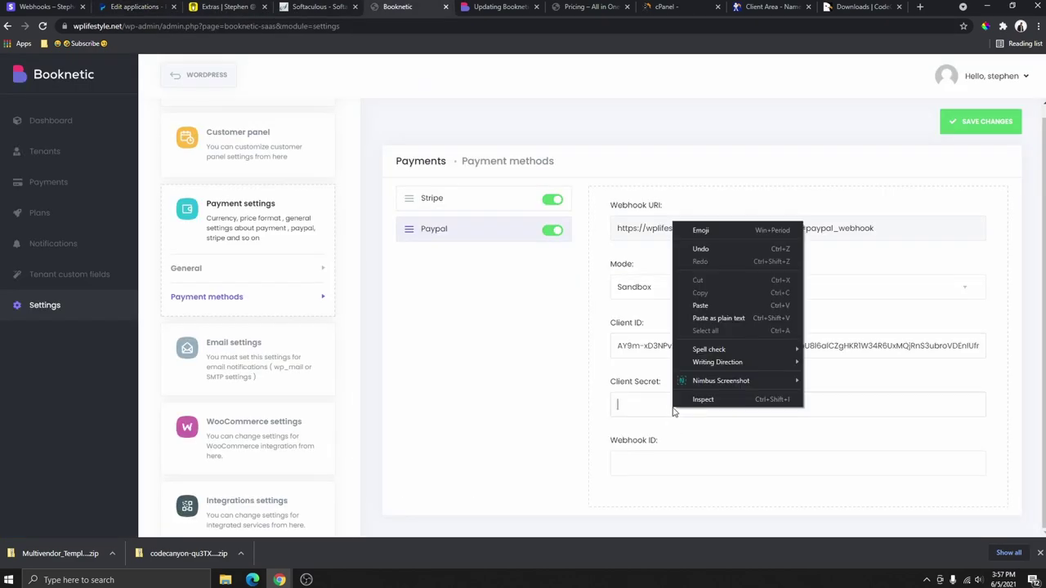
pyautogui.click(713, 309)
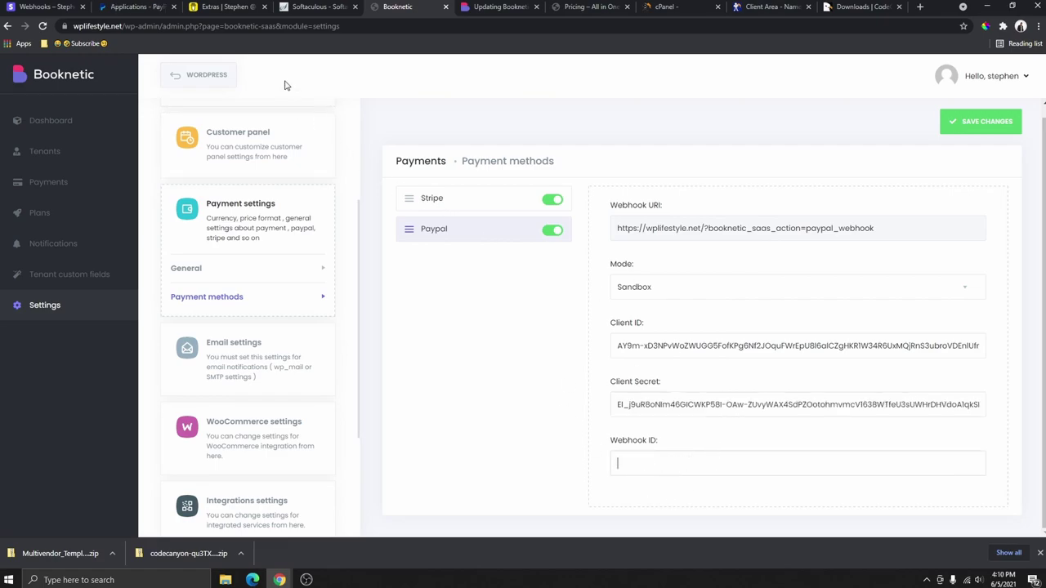
# Step: Return to the PayPal apps list and open the Booknetic app's settings page
pyautogui.click(137, 7)
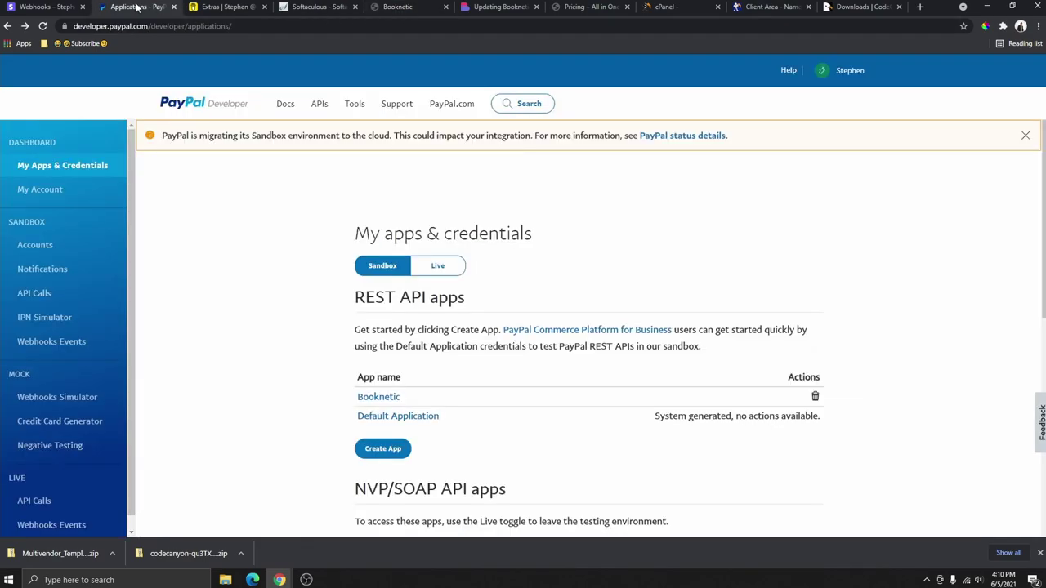
pyautogui.scroll(-2, 415, 258)
pyautogui.click(380, 235)
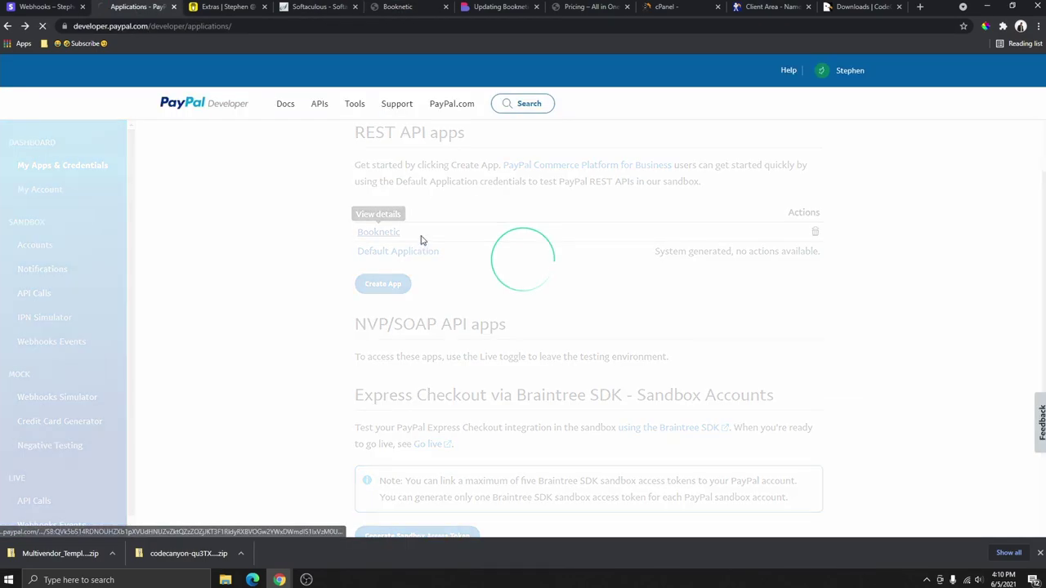
pyautogui.scroll(-10, 518, 270)
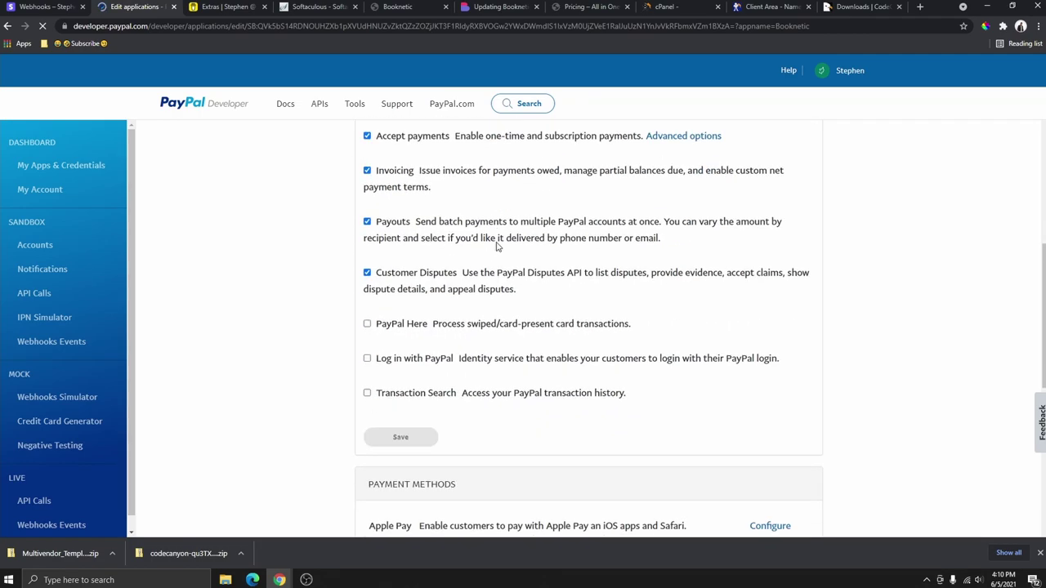
pyautogui.scroll(-3, 508, 279)
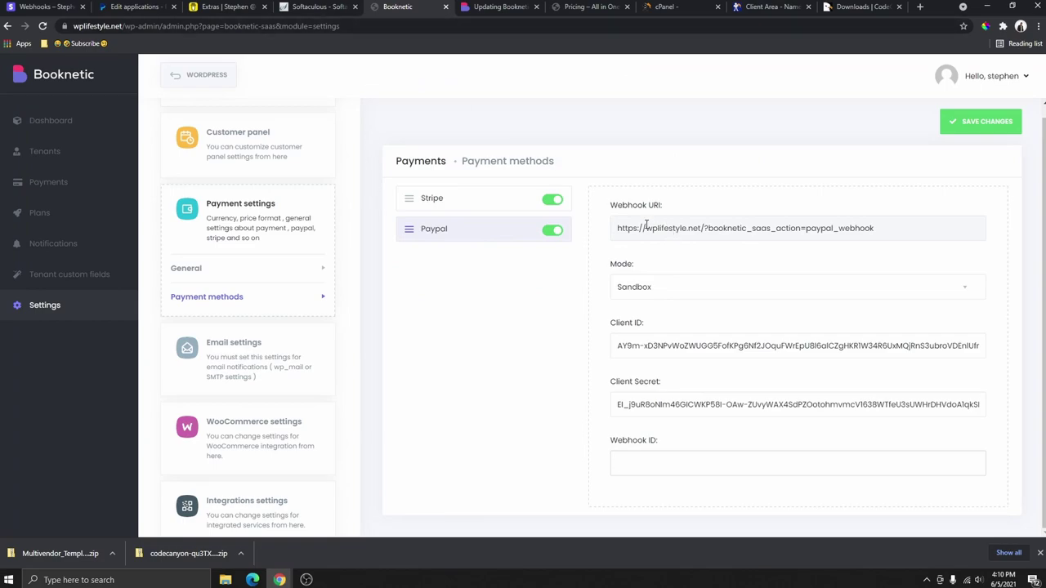
# Step: Copy Booknetic's PayPal webhook URI into the PayPal app's Webhook URL field
pyautogui.moveTo(618, 229); pyautogui.dragTo(895, 230)
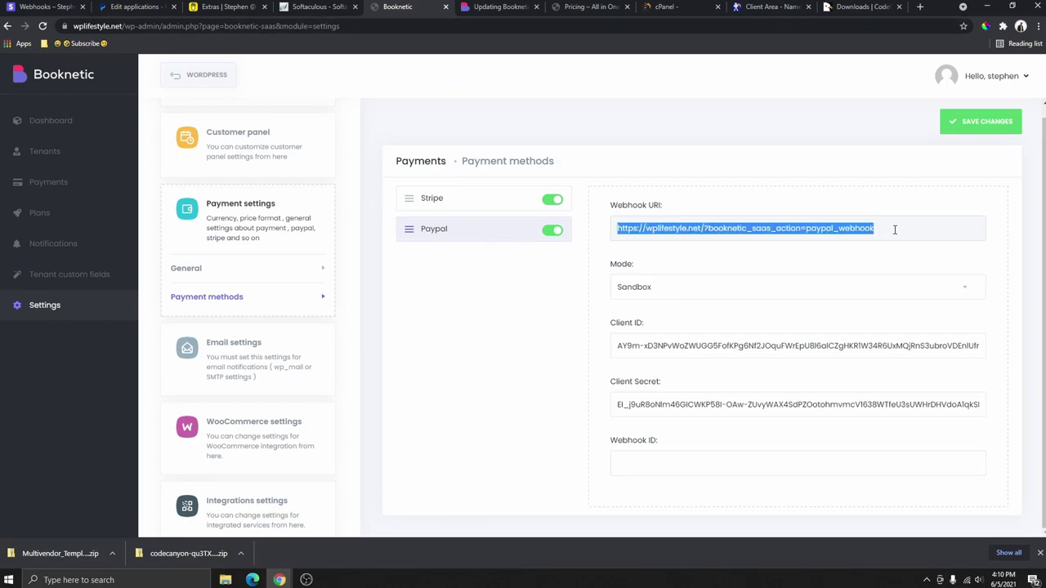
pyautogui.rightClick(867, 228)
pyautogui.click(864, 238)
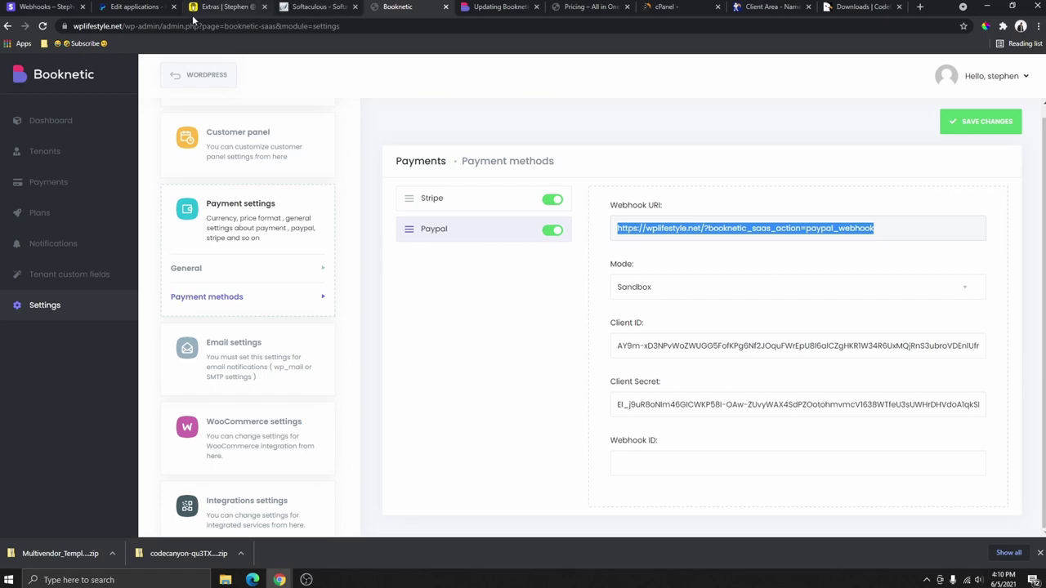
pyautogui.click(149, 8)
pyautogui.rightClick(422, 228)
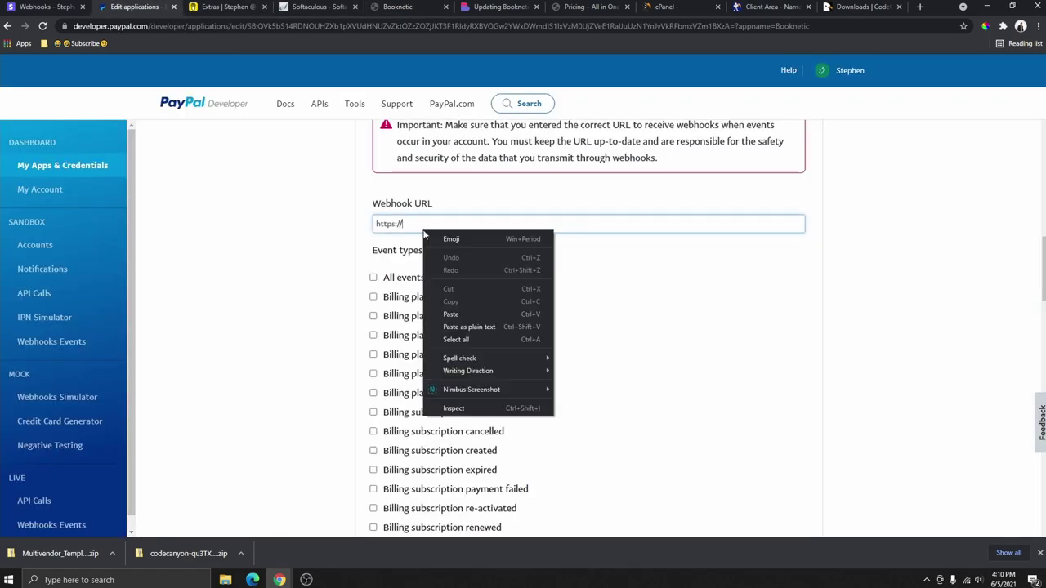
pyautogui.click(445, 312)
# Step: Save the new sandbox webhook in PayPal Developer
pyautogui.scroll(-1, 398, 251)
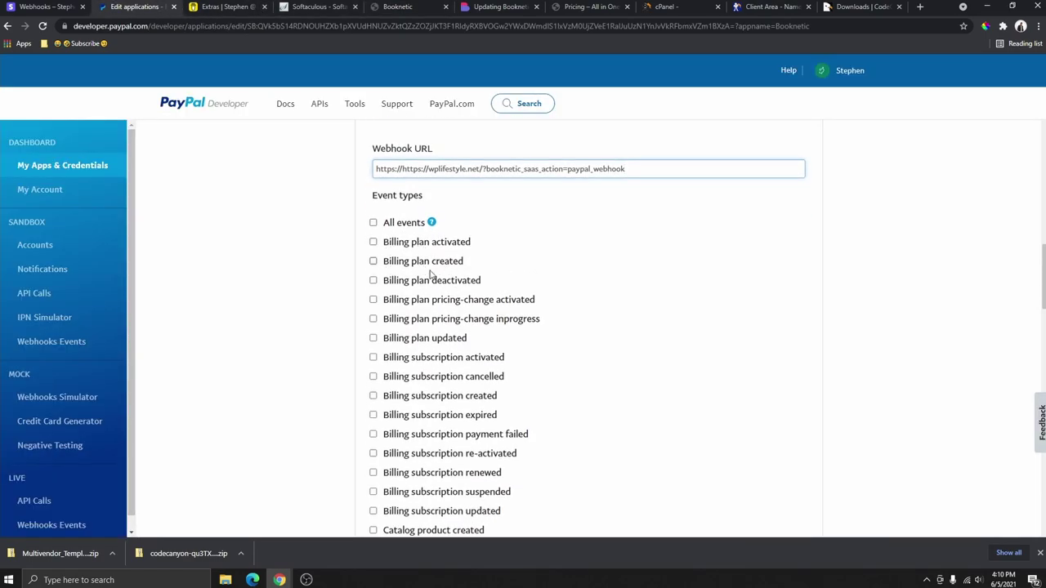
pyautogui.scroll(-6, 468, 396)
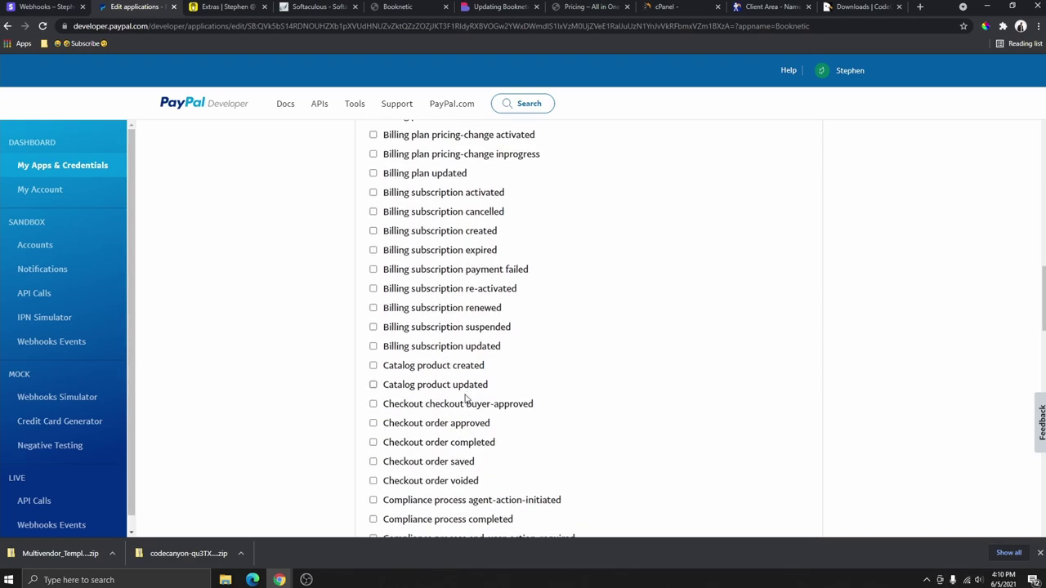
pyautogui.scroll(-2, 454, 441)
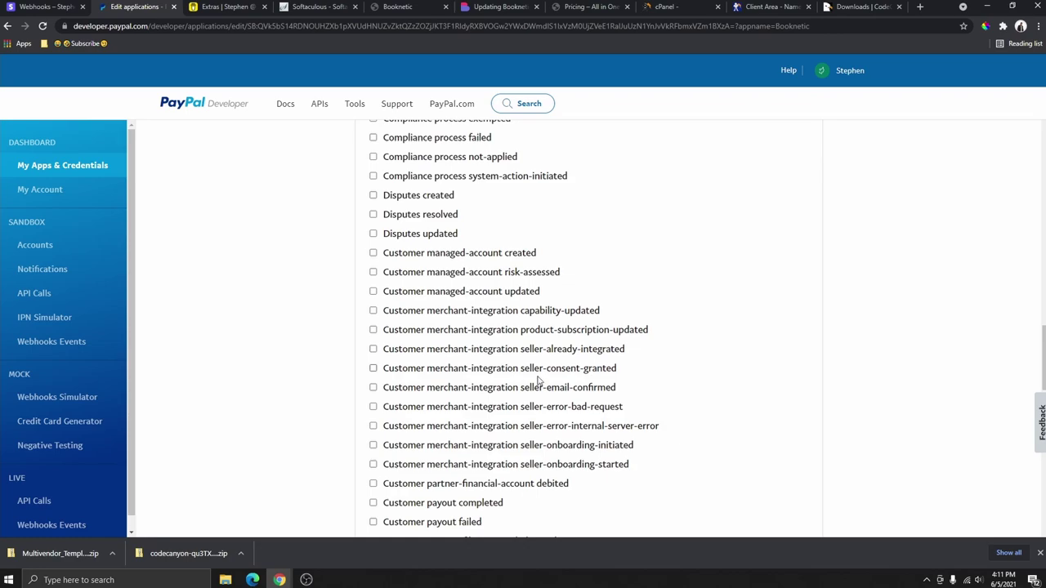
pyautogui.scroll(10, 470, 436)
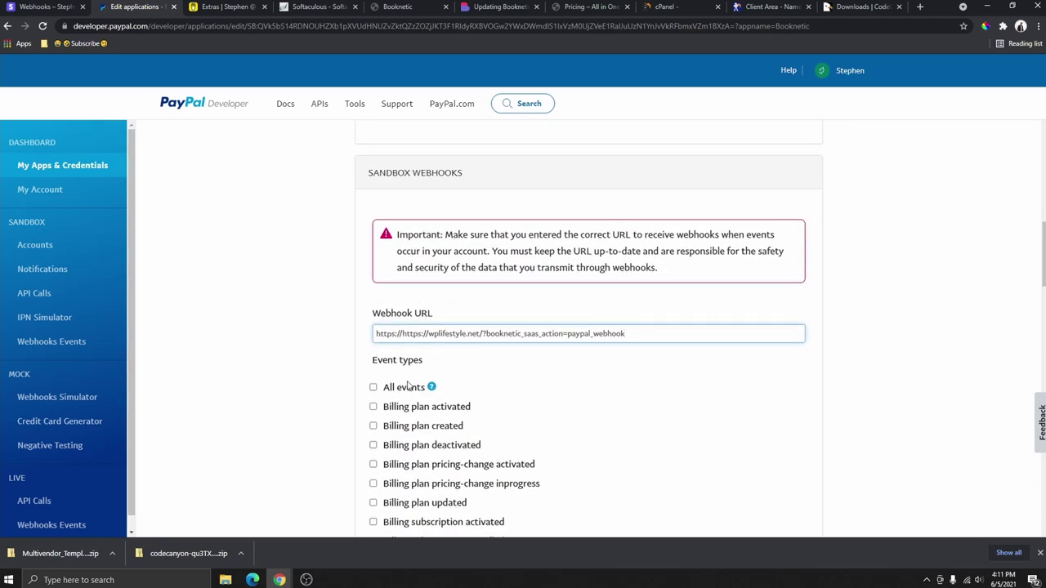
pyautogui.scroll(-10, 438, 393)
pyautogui.scroll(1, 433, 335)
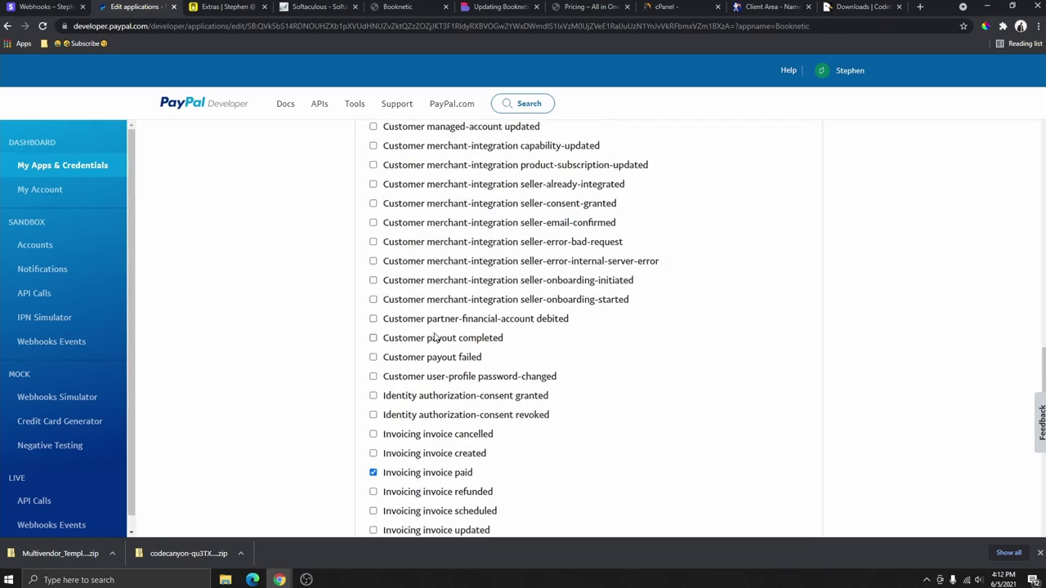
pyautogui.scroll(1, 419, 466)
pyautogui.scroll(10, 418, 466)
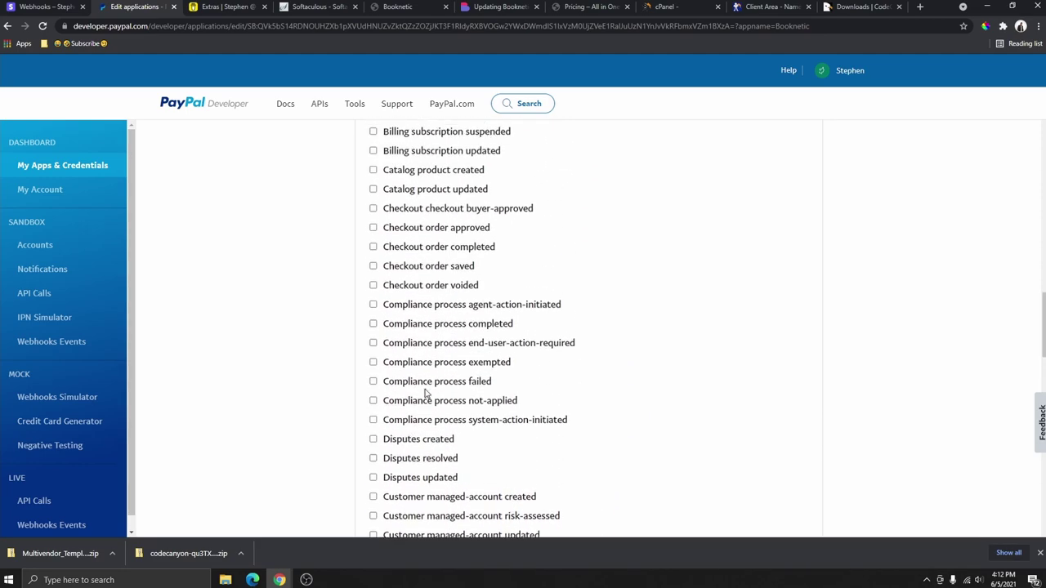
pyautogui.scroll(-2, 443, 393)
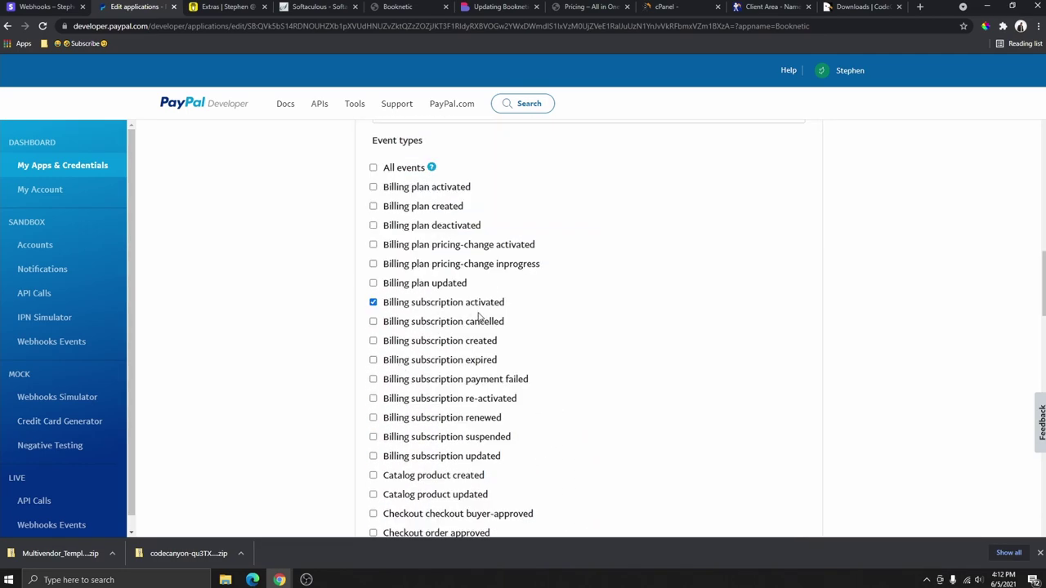
pyautogui.scroll(-3, 466, 343)
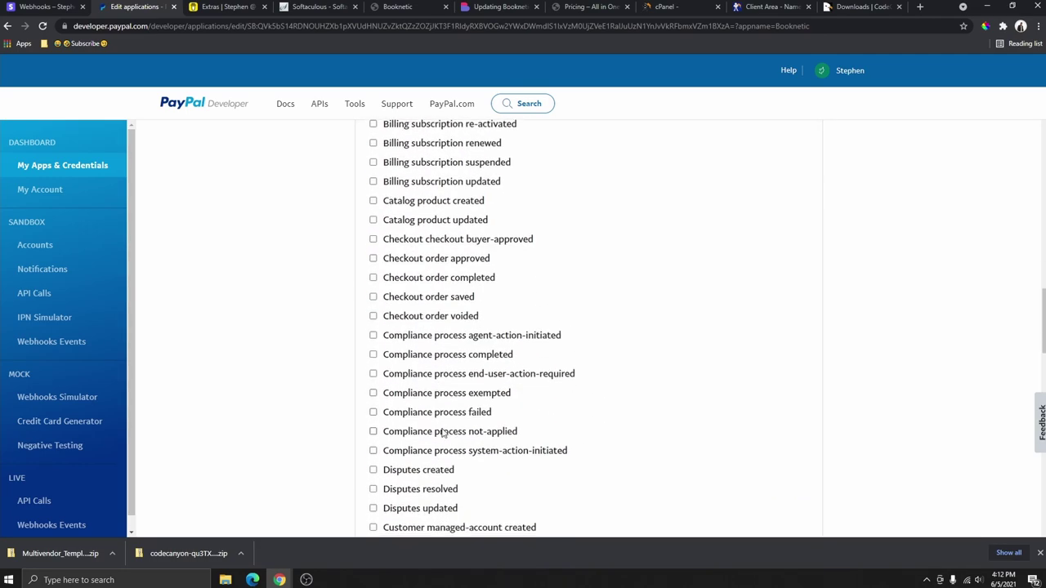
pyautogui.scroll(2, 438, 384)
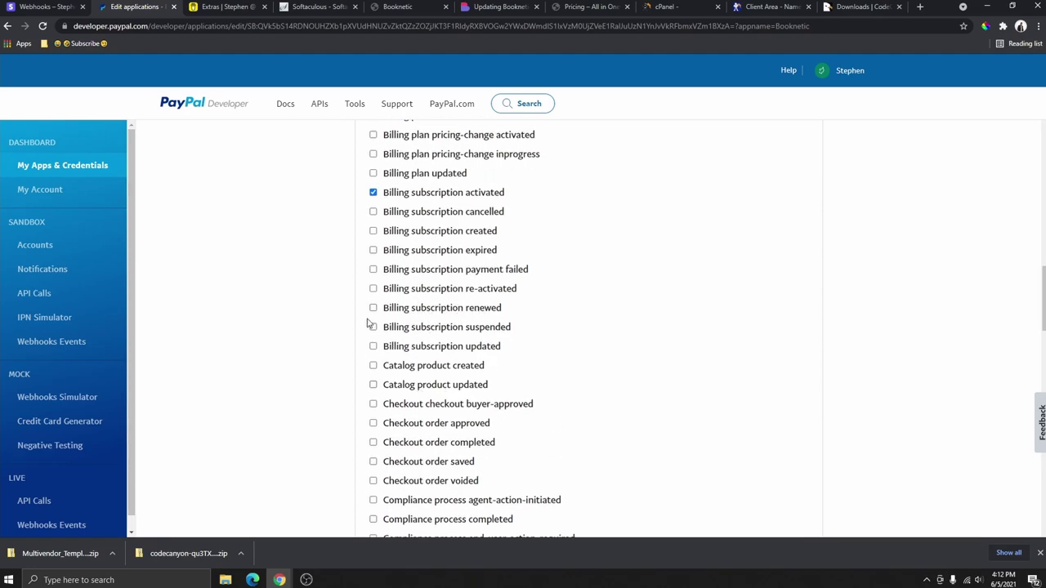
pyautogui.scroll(3, 450, 299)
pyautogui.scroll(-7, 456, 338)
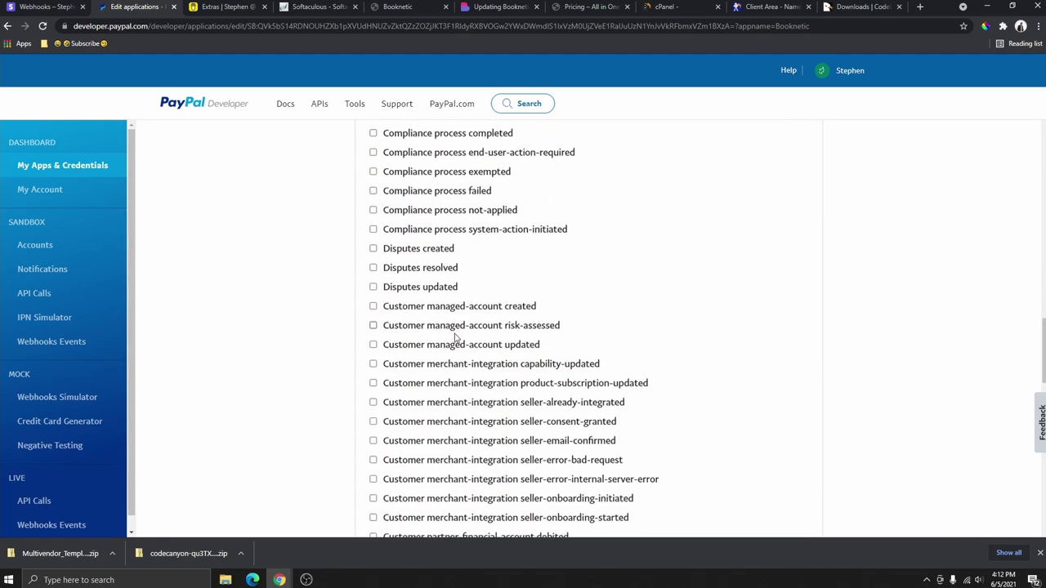
pyautogui.scroll(-15, 455, 343)
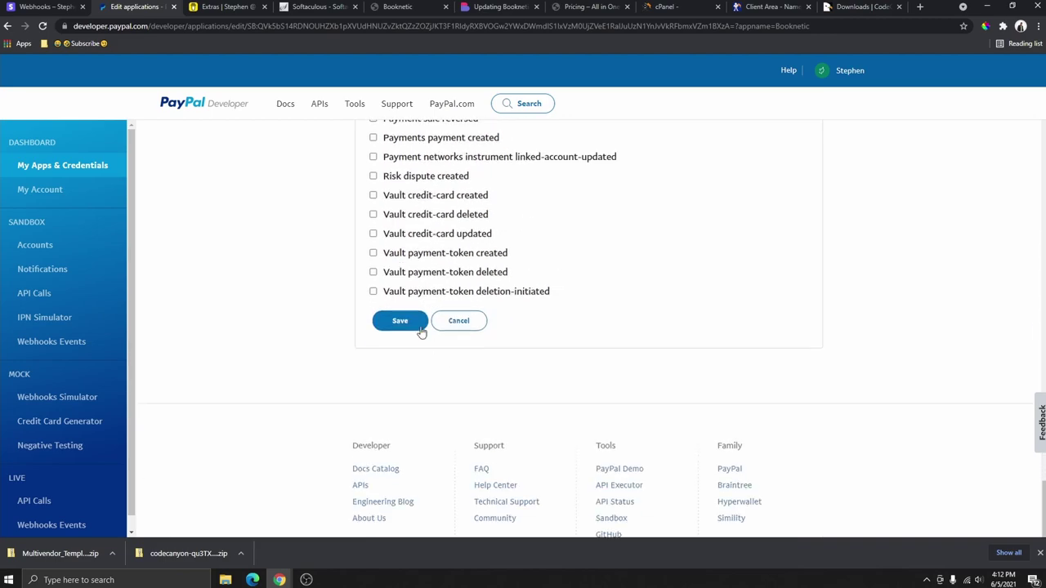
pyautogui.scroll(1, 421, 331)
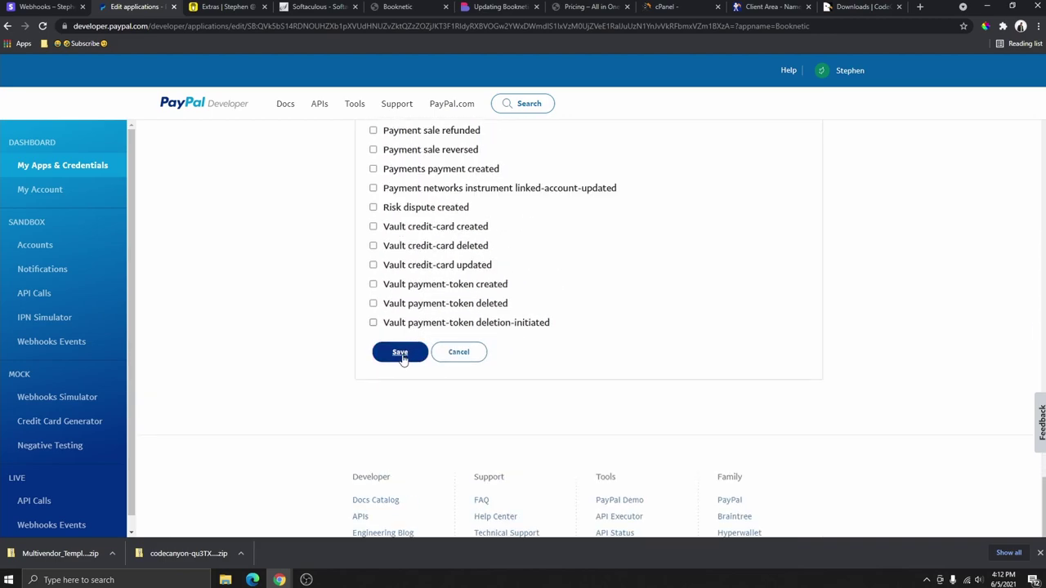
pyautogui.click(400, 353)
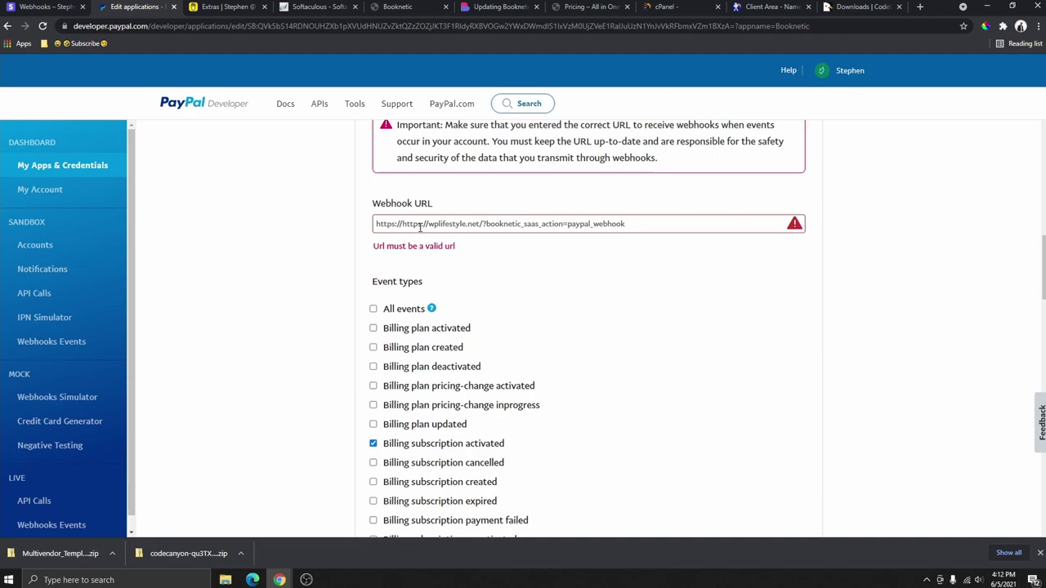
pyautogui.click(429, 225)
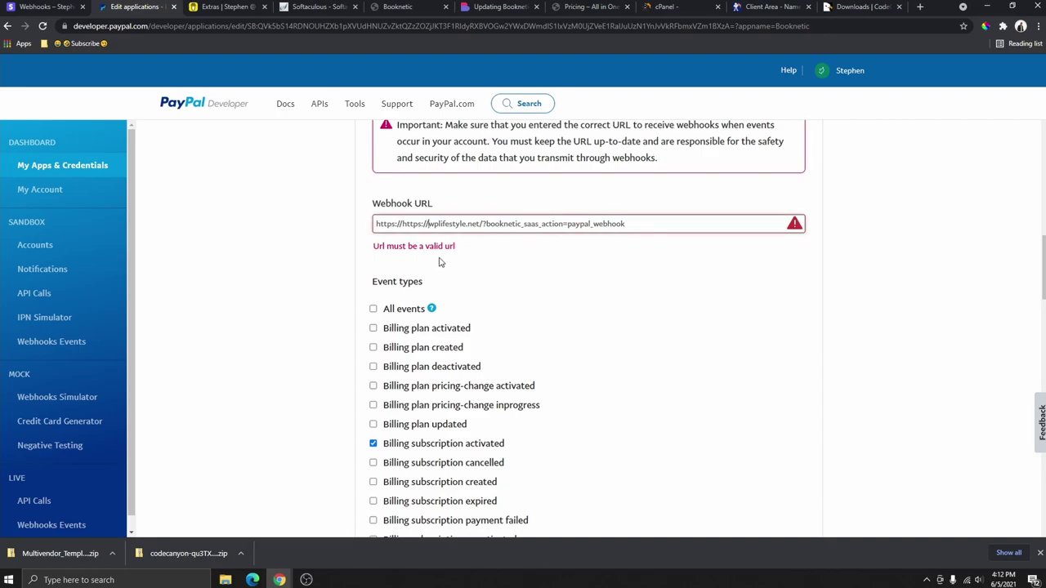
pyautogui.press('BackSpace')
pyautogui.press('BackSpace')
pyautogui.press('BackSpace')
pyautogui.press('BackSpace')
pyautogui.press('BackSpace')
pyautogui.press('BackSpace')
pyautogui.press('BackSpace')
pyautogui.press('BackSpace')
pyautogui.scroll(-15, 428, 326)
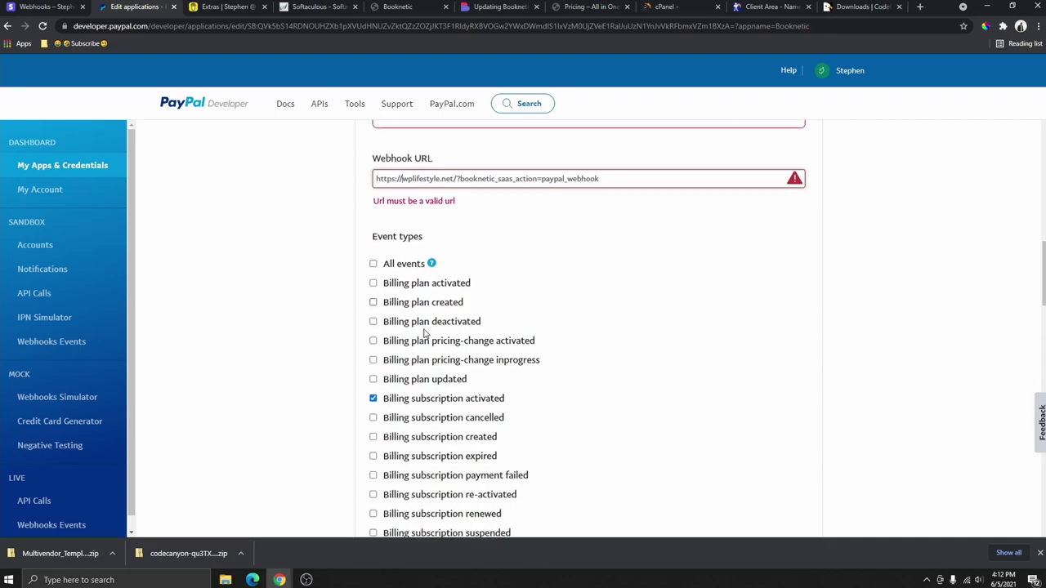
pyautogui.scroll(-10, 452, 384)
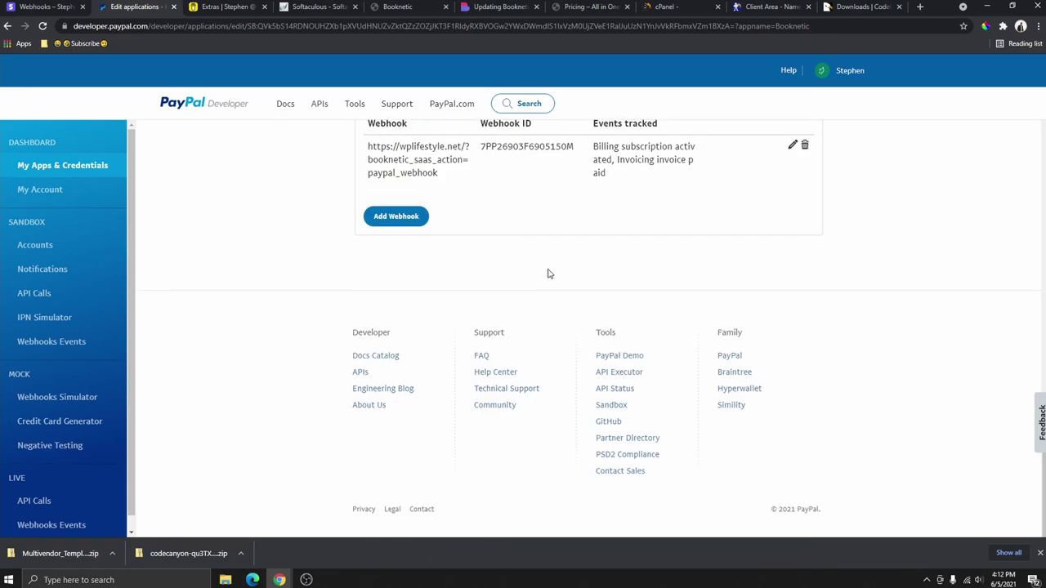
pyautogui.scroll(2, 621, 286)
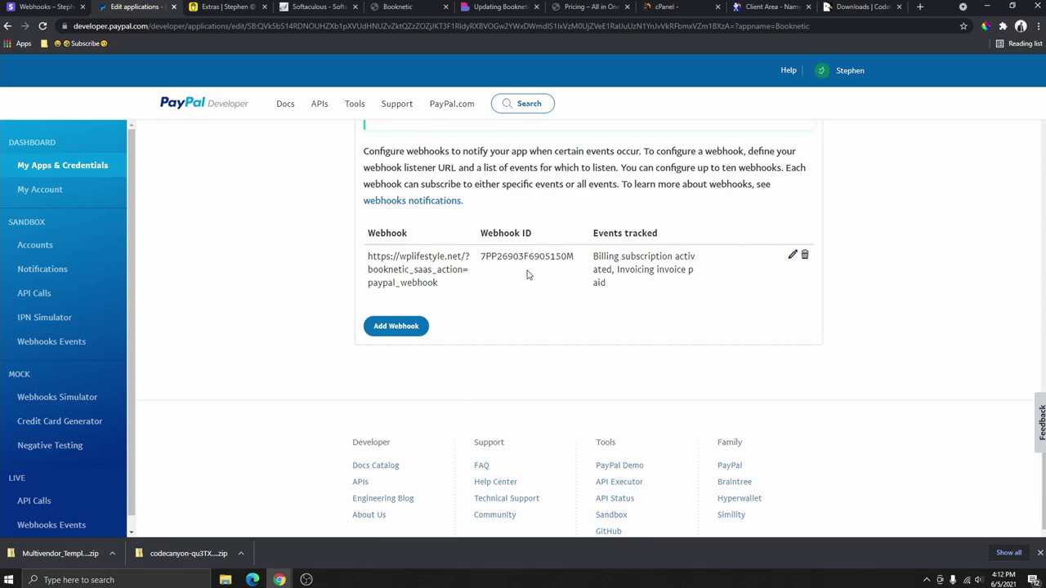
# Step: Paste the new webhook ID into Booknetic's PayPal Webhook ID field and save
pyautogui.moveTo(576, 260); pyautogui.dragTo(482, 258)
pyautogui.rightClick(487, 256)
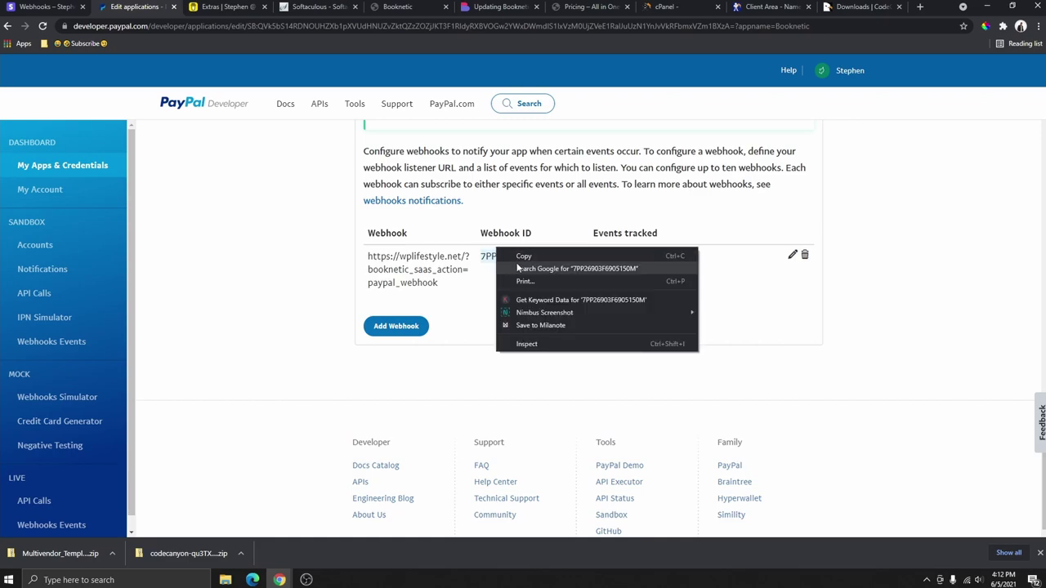
pyautogui.click(521, 260)
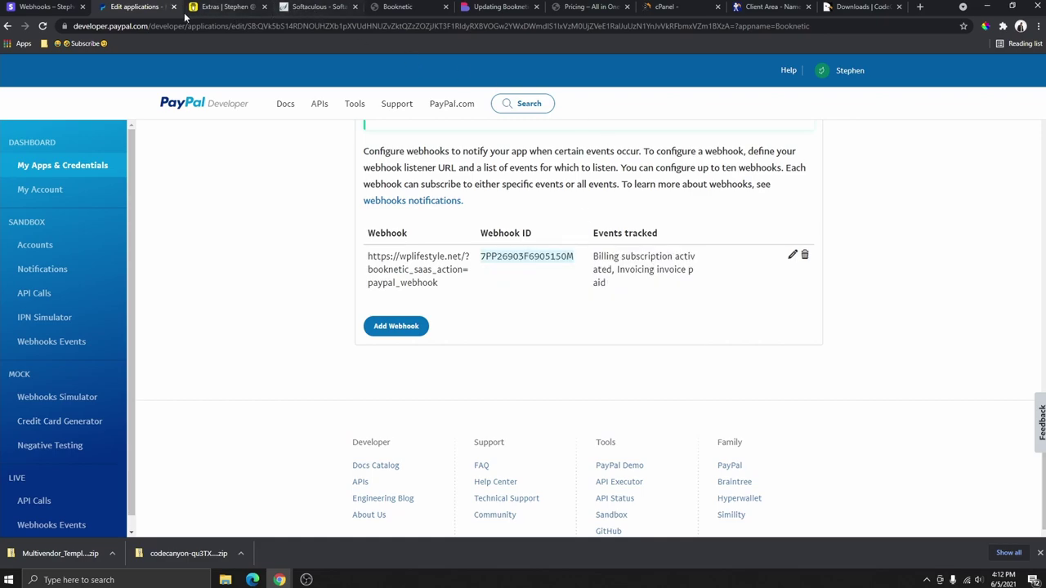
pyautogui.click(398, 6)
pyautogui.click(655, 462)
pyautogui.rightClick(654, 462)
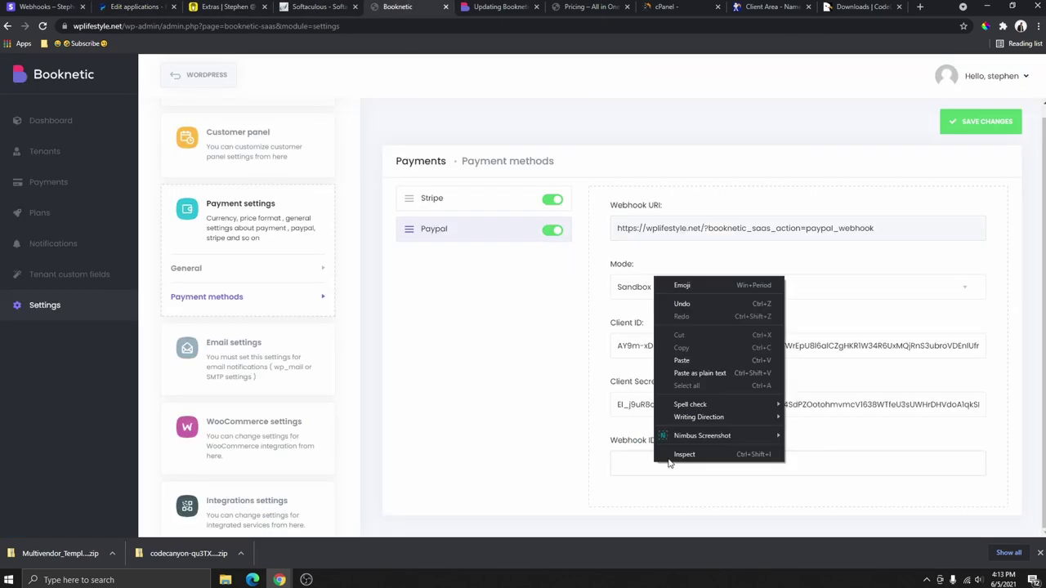
pyautogui.click(691, 360)
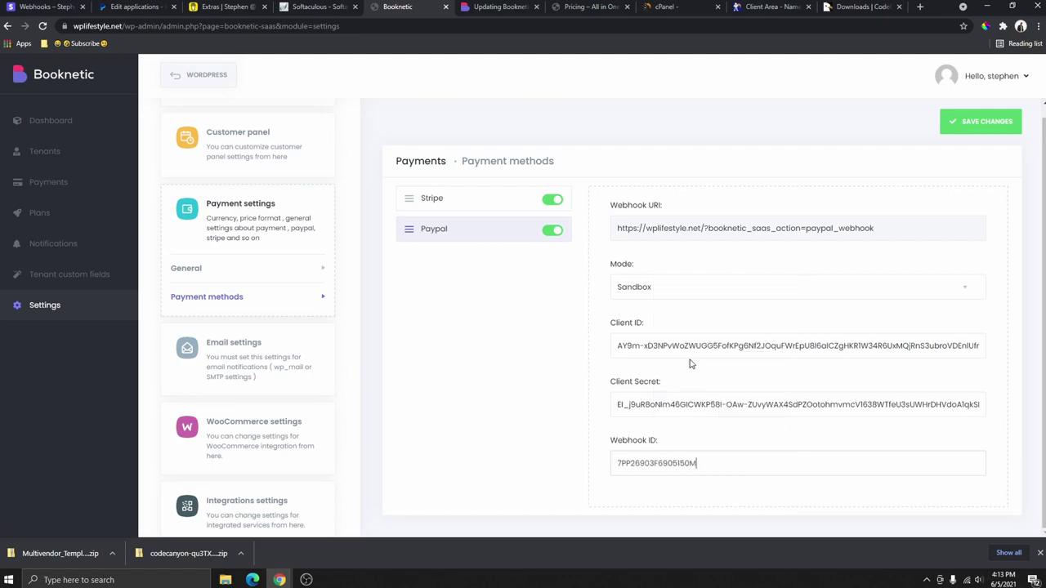
pyautogui.click(979, 124)
# Step: In Email settings, try the SMTP gateway, then settle on WordPress Mail
pyautogui.scroll(-2, 258, 352)
pyautogui.scroll(1, 277, 293)
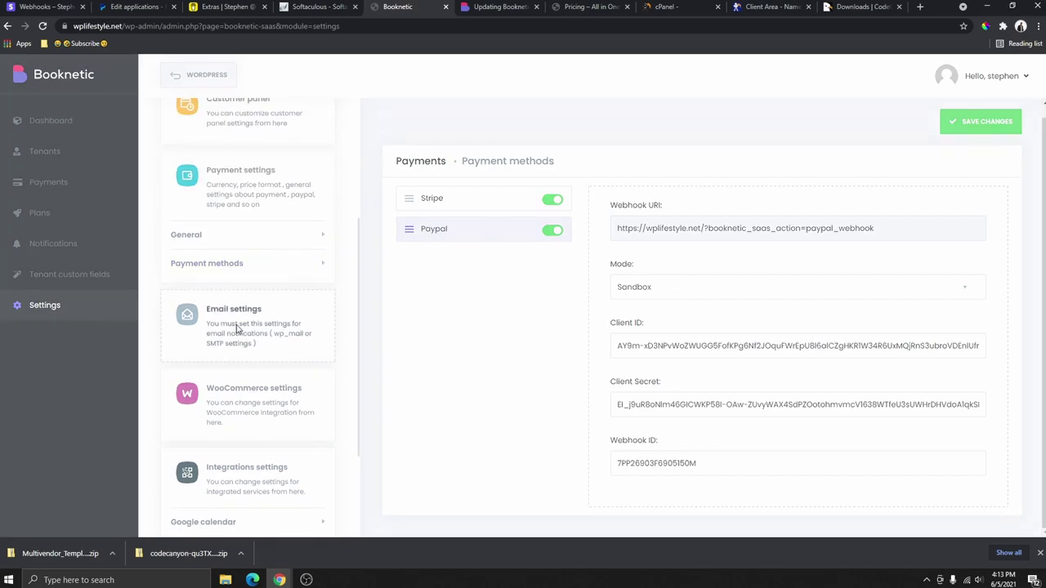
pyautogui.click(236, 328)
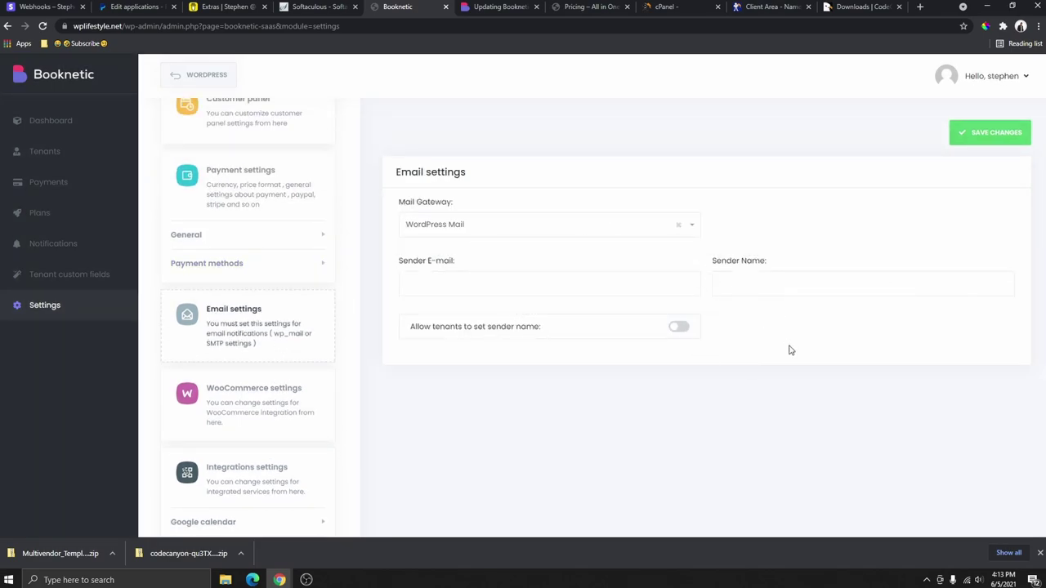
pyautogui.click(515, 234)
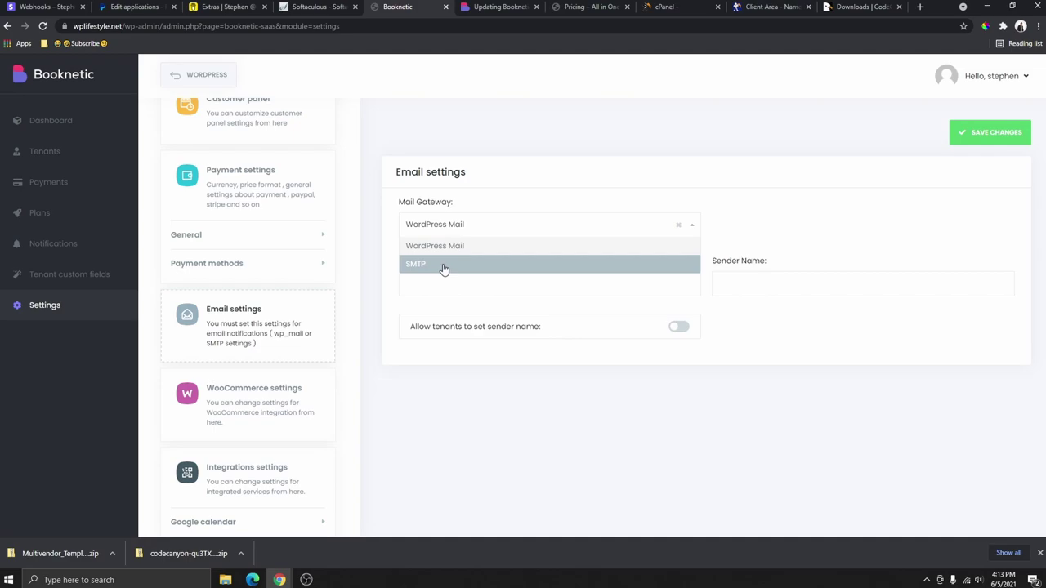
pyautogui.click(450, 269)
pyautogui.click(441, 229)
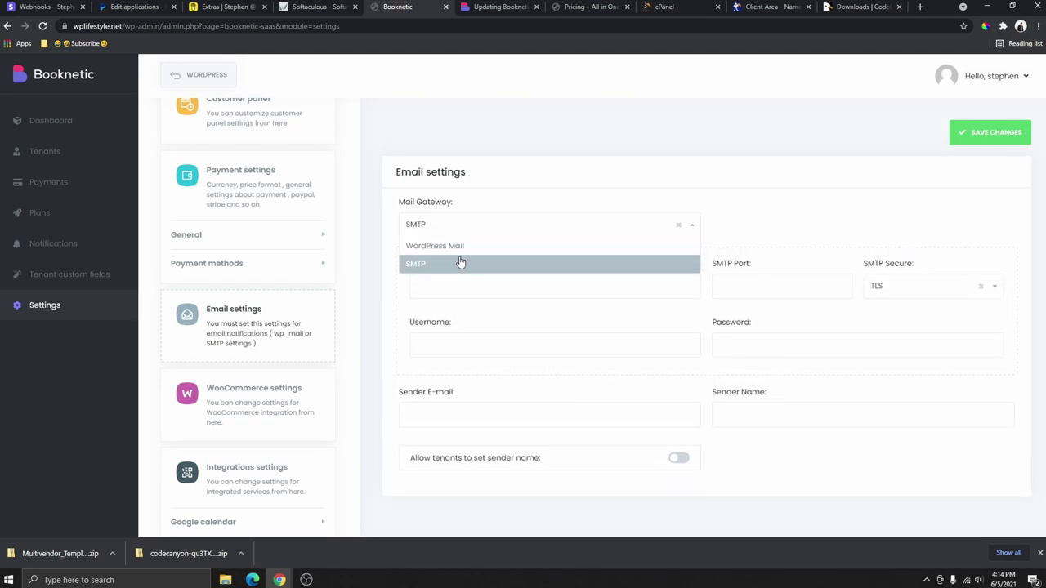
pyautogui.click(464, 245)
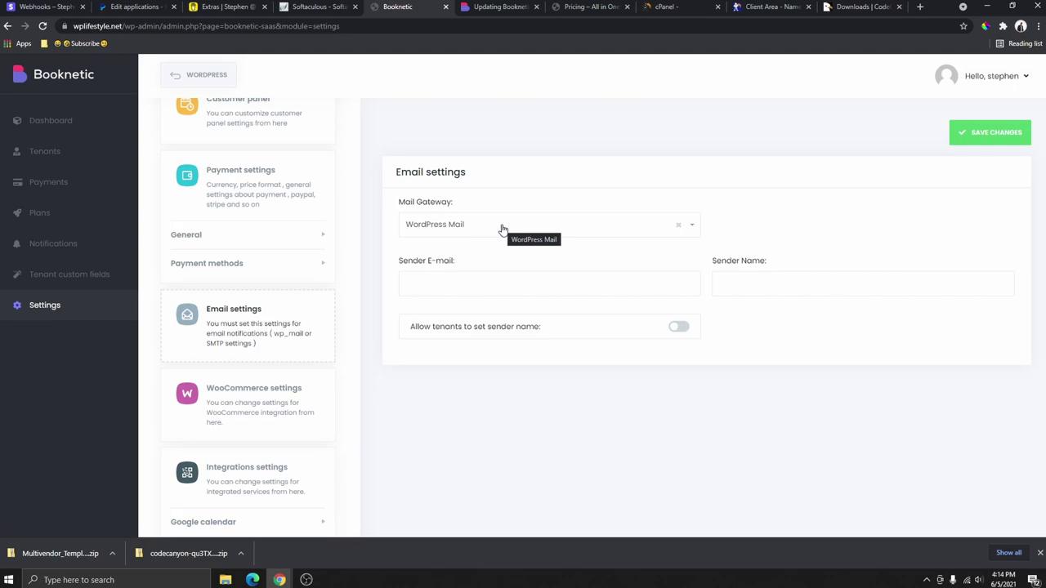
pyautogui.click(502, 230)
pyautogui.click(479, 271)
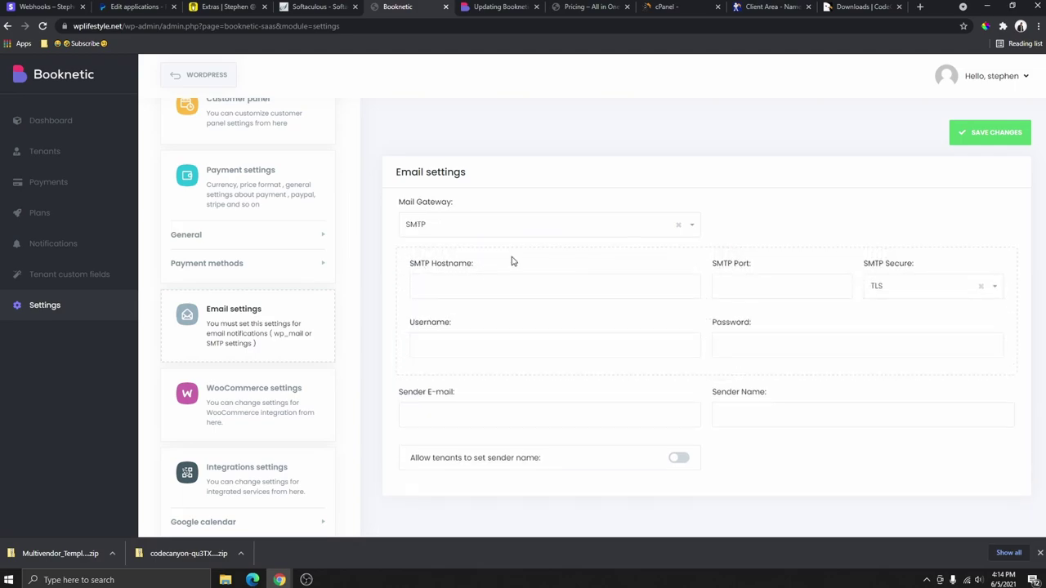
pyautogui.click(496, 225)
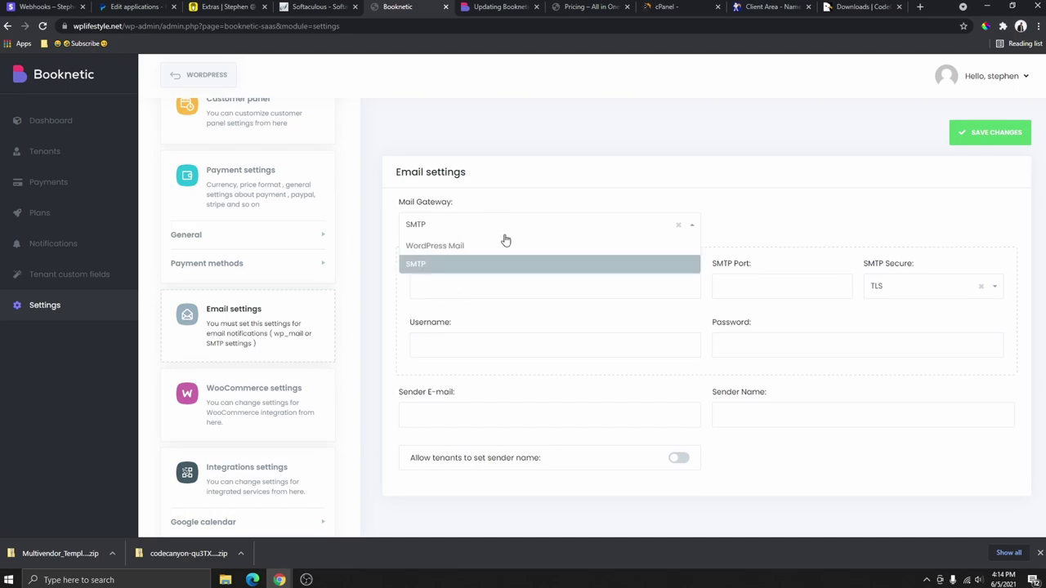
pyautogui.click(502, 244)
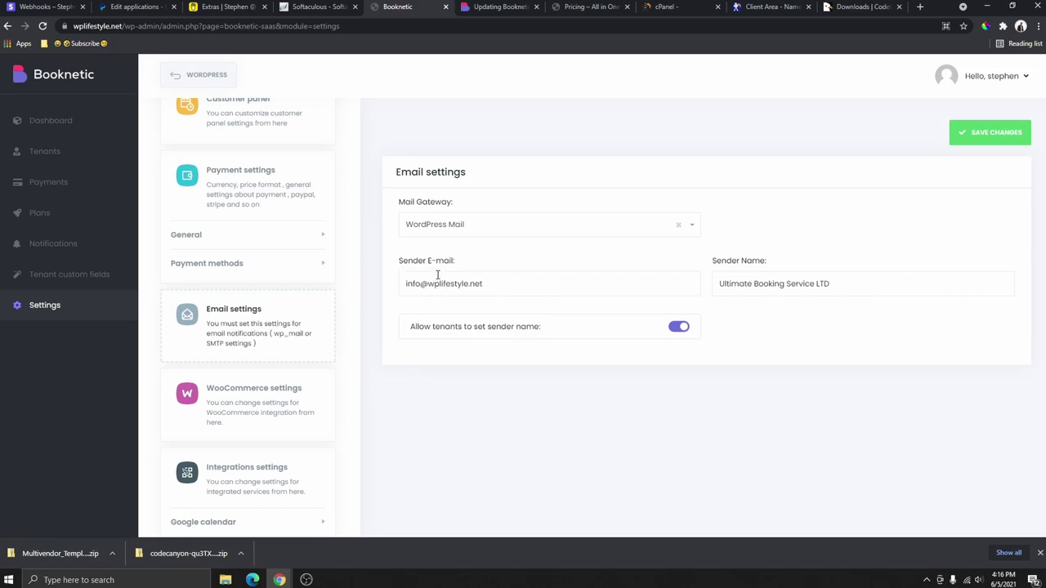
# Step: Check the sender e-mail and sender name Ultimate Booking Service LTD, then save the email settings
pyautogui.moveTo(495, 285); pyautogui.dragTo(384, 297)
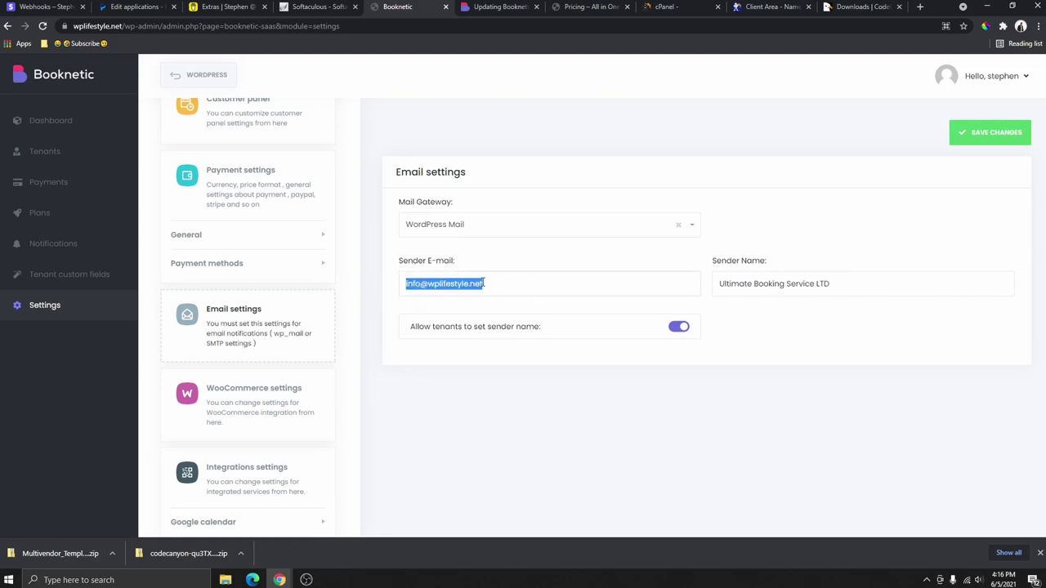
pyautogui.click(776, 286)
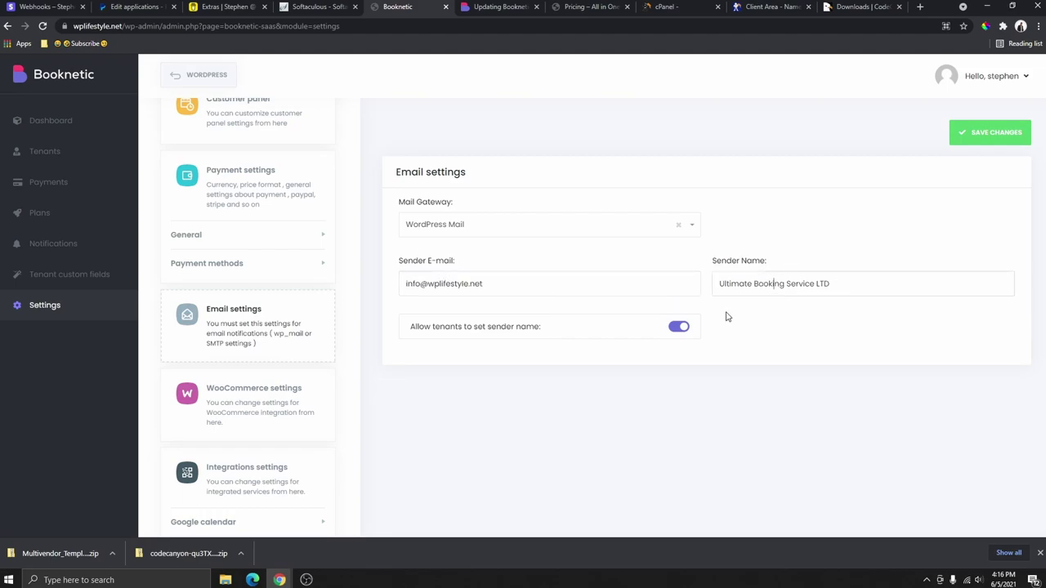
pyautogui.moveTo(838, 285); pyautogui.dragTo(714, 302)
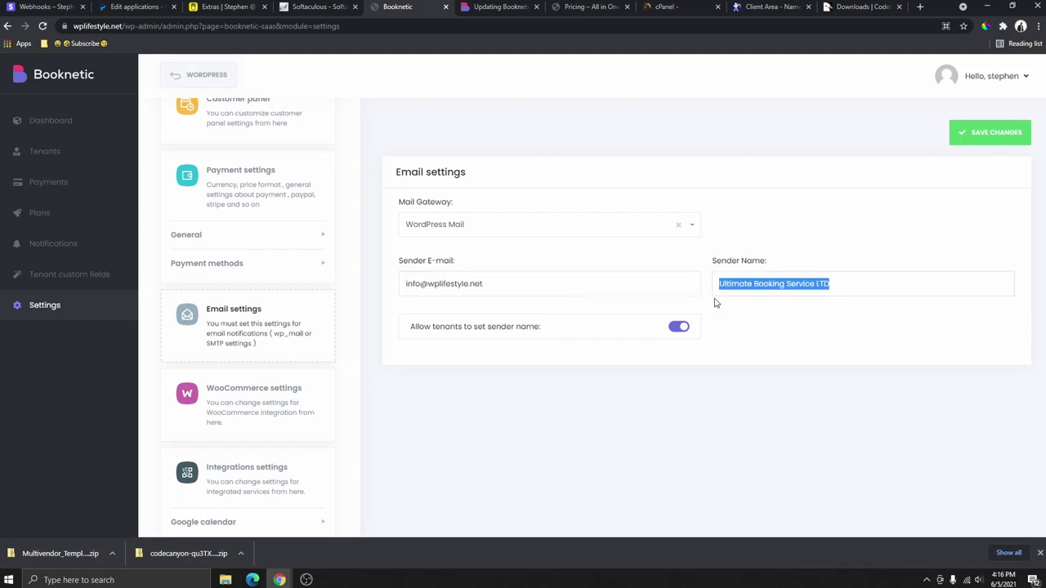
pyautogui.click(848, 287)
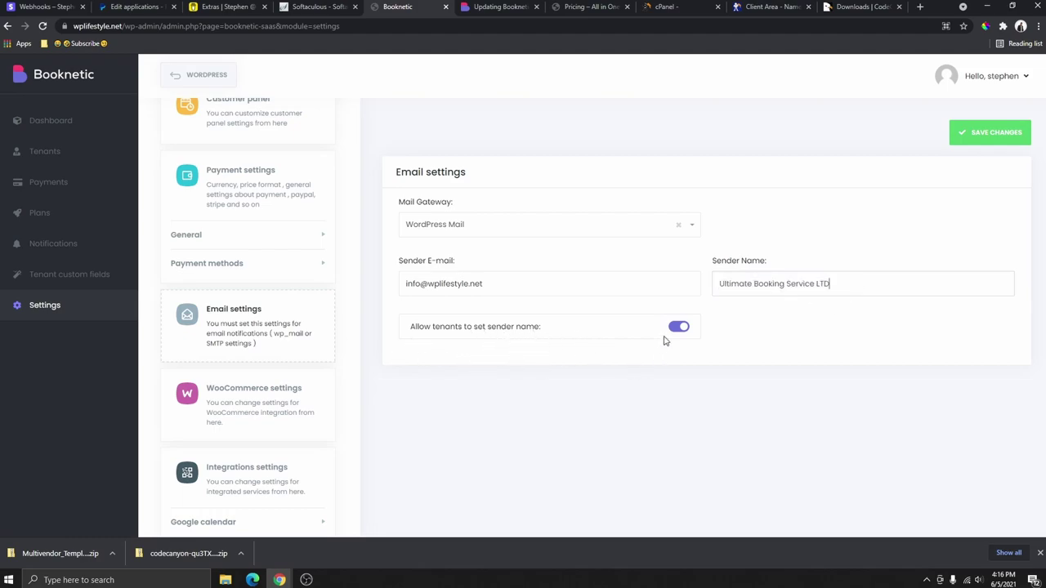
pyautogui.click(987, 136)
pyautogui.scroll(-1, 253, 311)
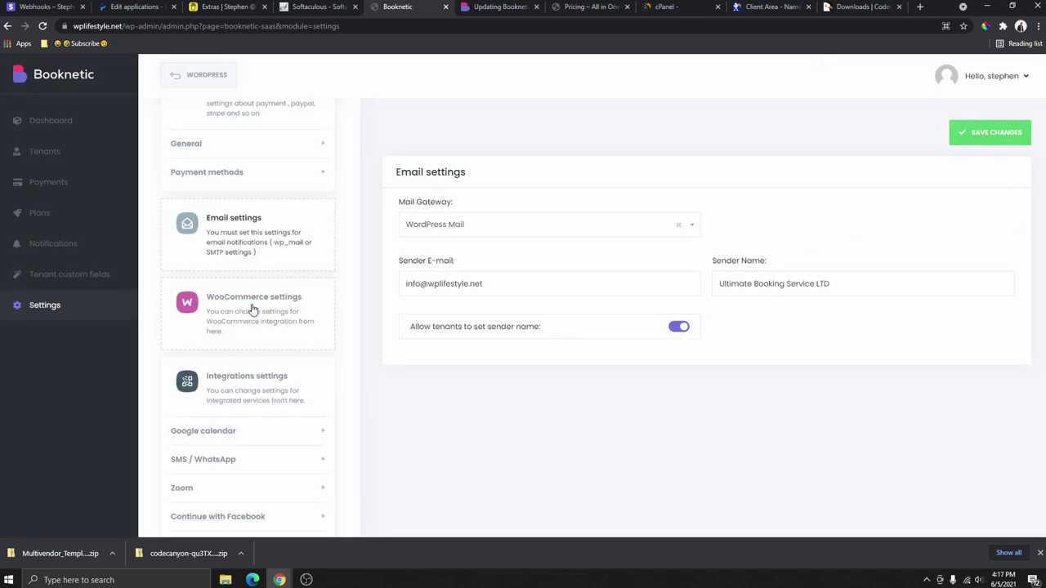
# Step: Leave WooCommerce disabled with the Cart page redirect, save it, and go to Google calendar settings
pyautogui.click(252, 310)
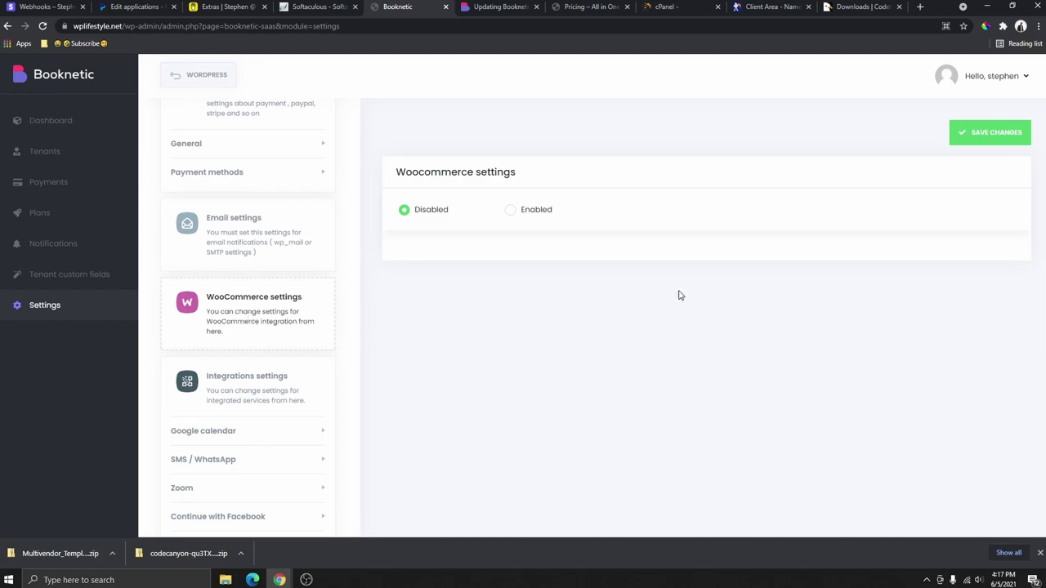
pyautogui.click(510, 210)
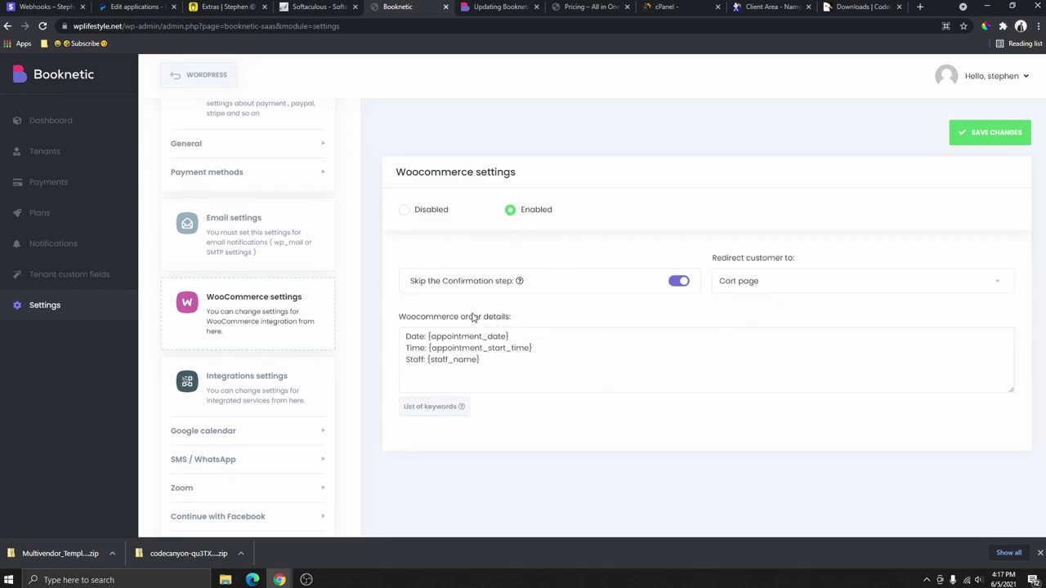
pyautogui.click(744, 286)
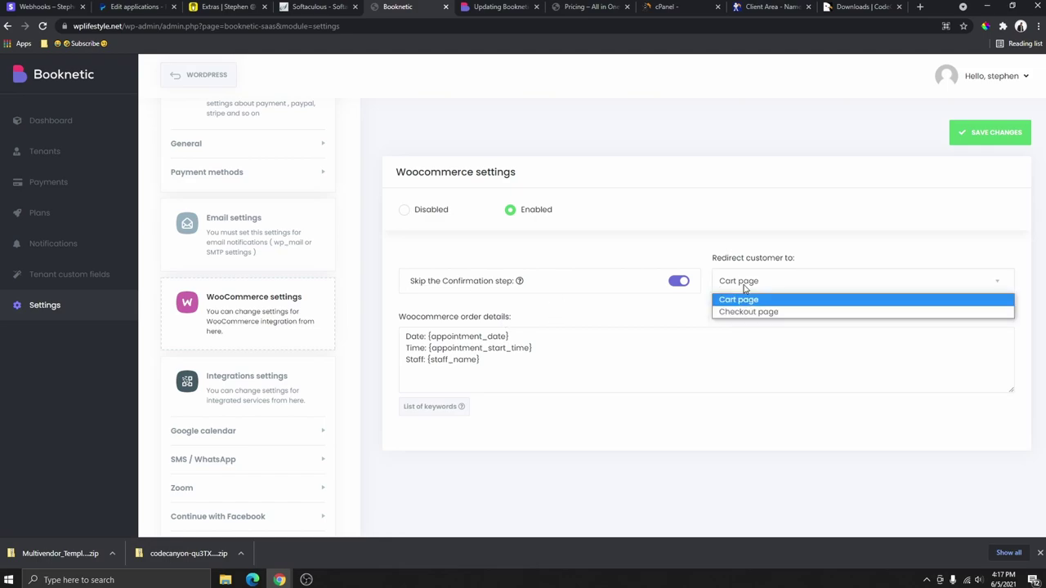
pyautogui.click(763, 335)
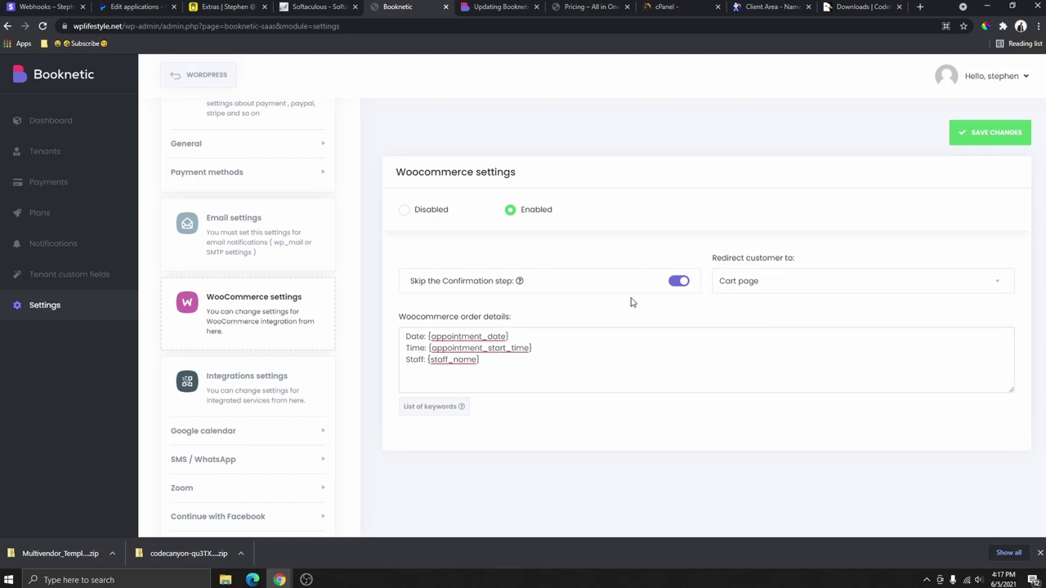
pyautogui.click(415, 210)
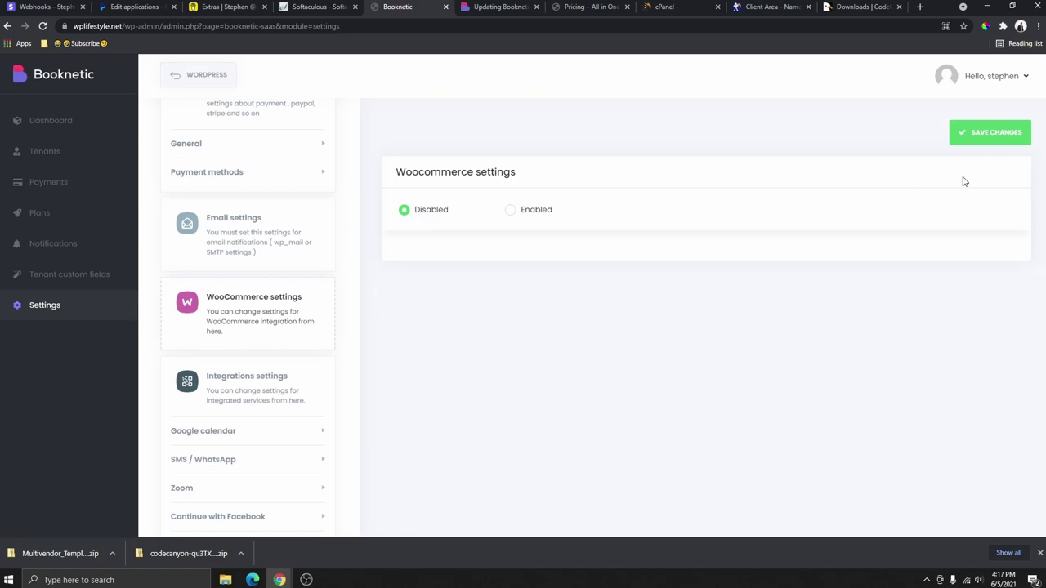
pyautogui.click(983, 137)
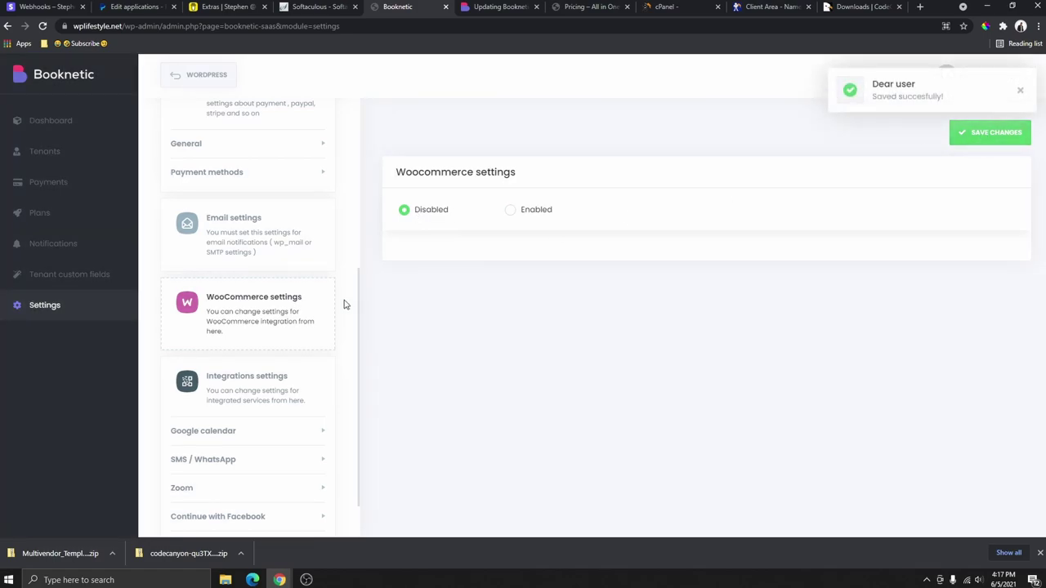
pyautogui.scroll(-1, 343, 304)
pyautogui.click(203, 375)
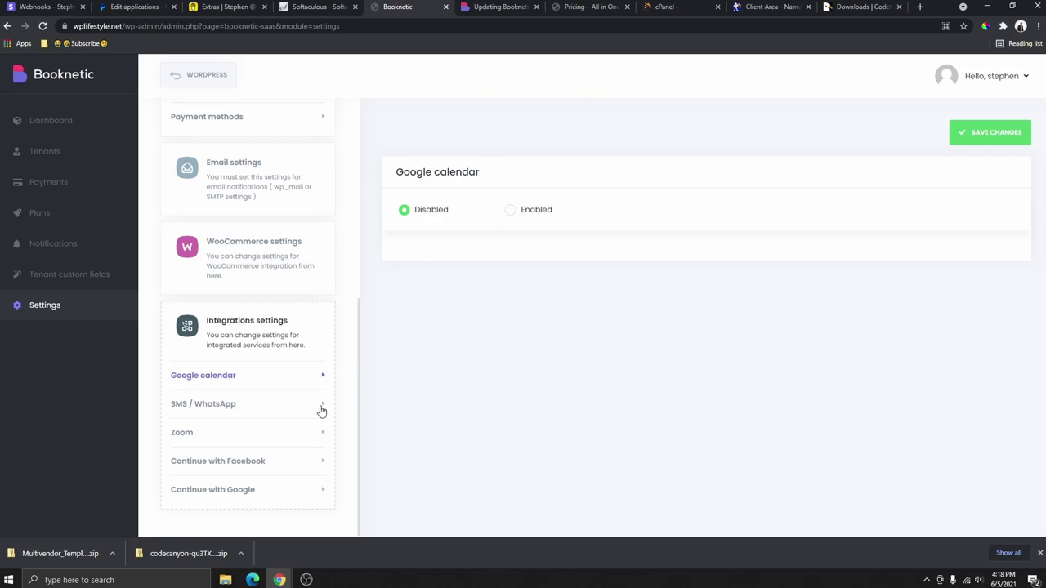
# Step: Look over the SMS/WhatsApp and Zoom integration settings, leaving Zoom disabled
pyautogui.click(212, 410)
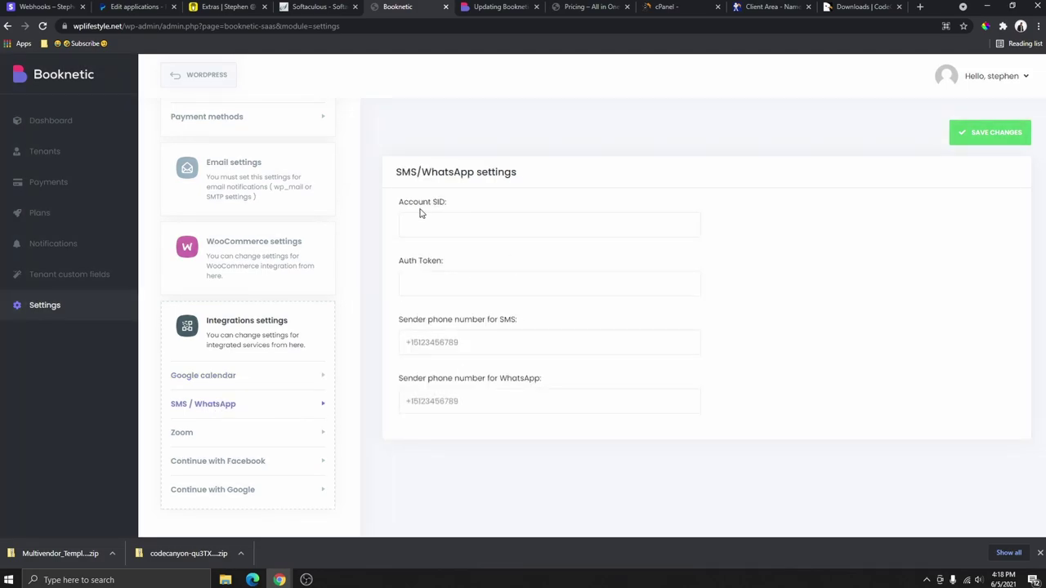
pyautogui.click(238, 432)
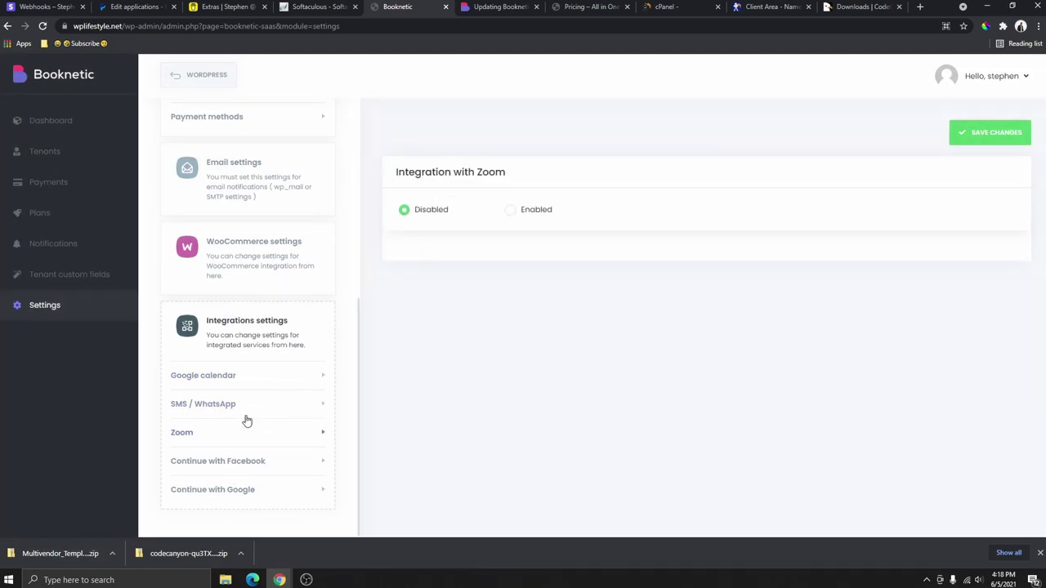
pyautogui.click(510, 210)
pyautogui.click(407, 210)
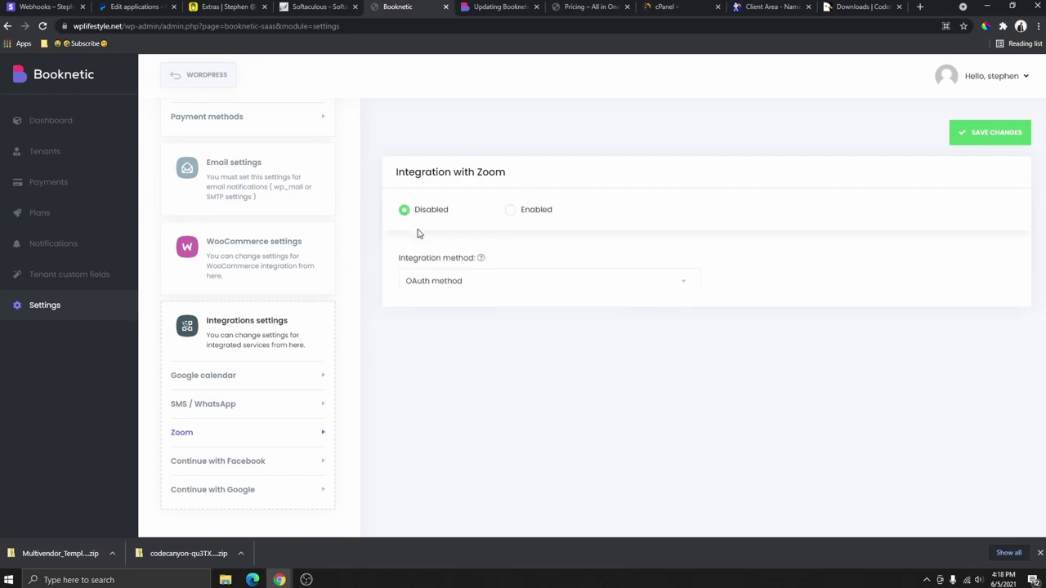
# Step: Enable Continue with Facebook, preview the Sign Up page, then disable it again
pyautogui.click(249, 463)
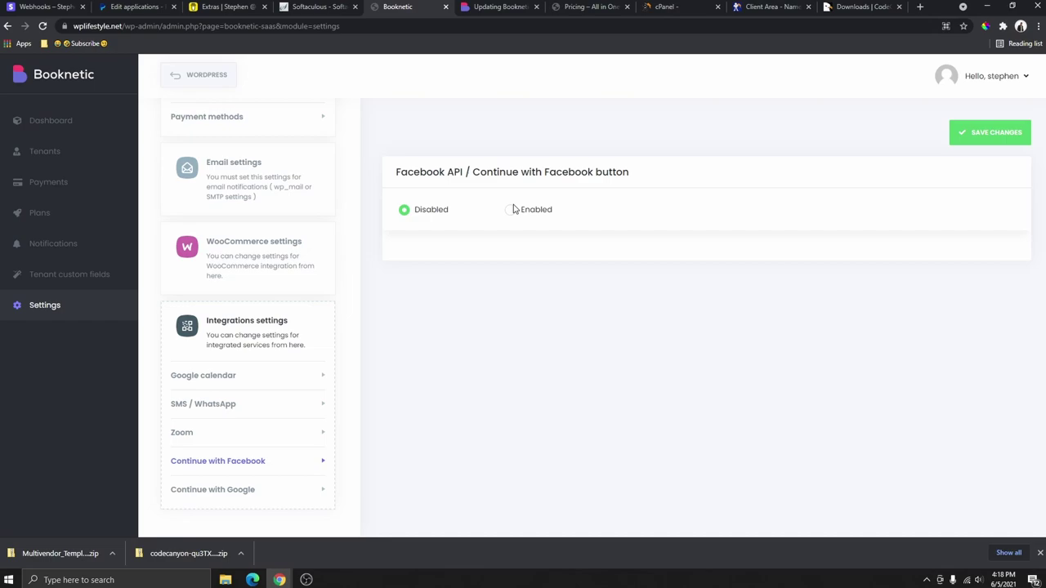
pyautogui.click(511, 211)
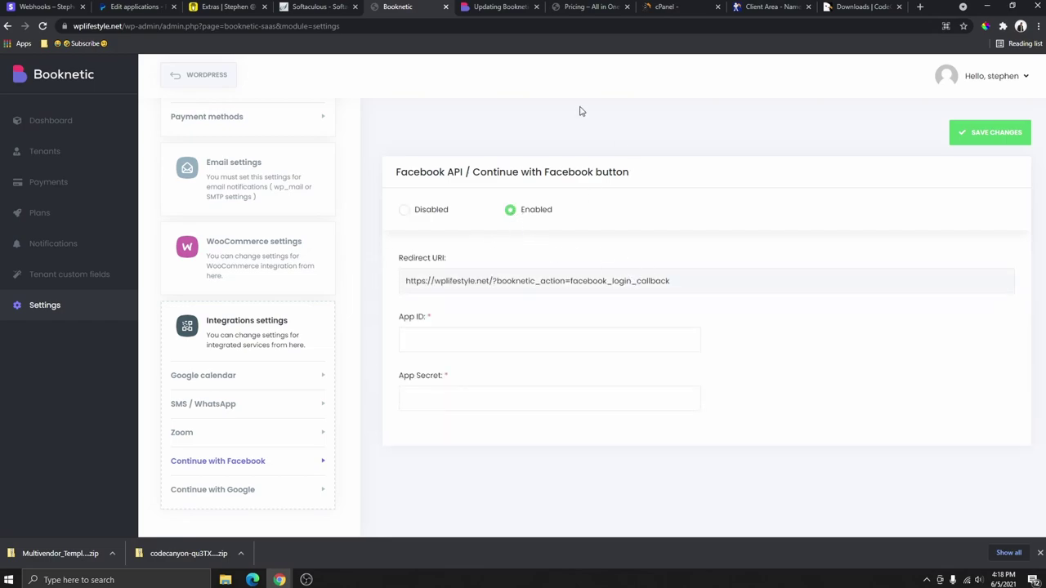
pyautogui.moveTo(280, 580)
pyautogui.click(384, 548)
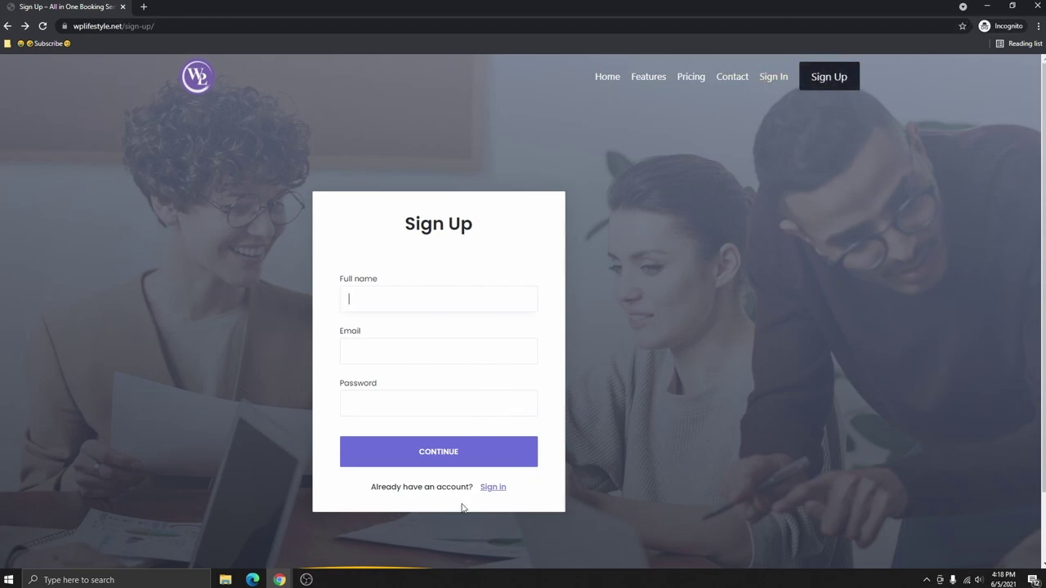
pyautogui.click(988, 8)
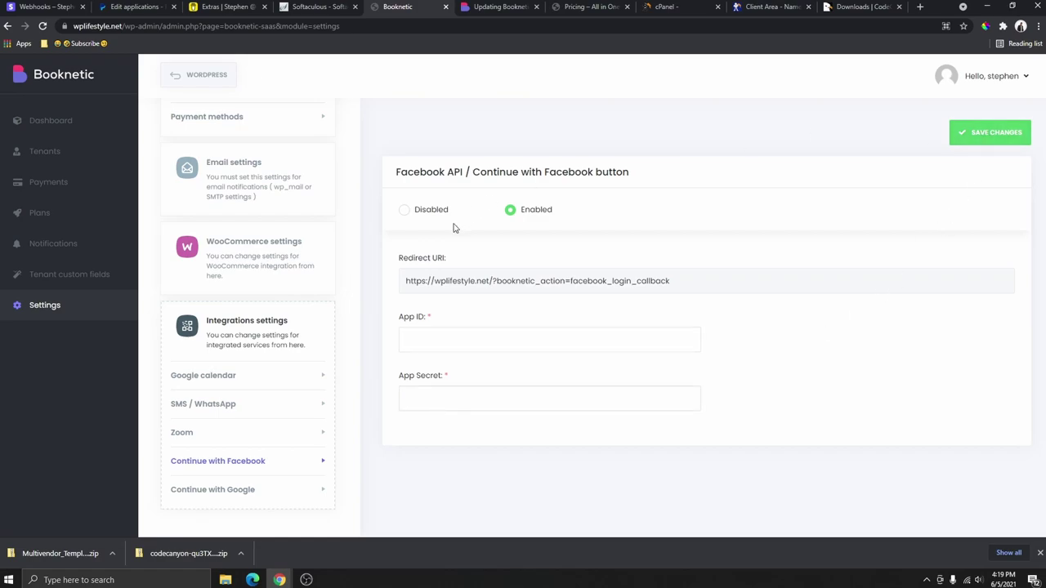
pyautogui.click(406, 213)
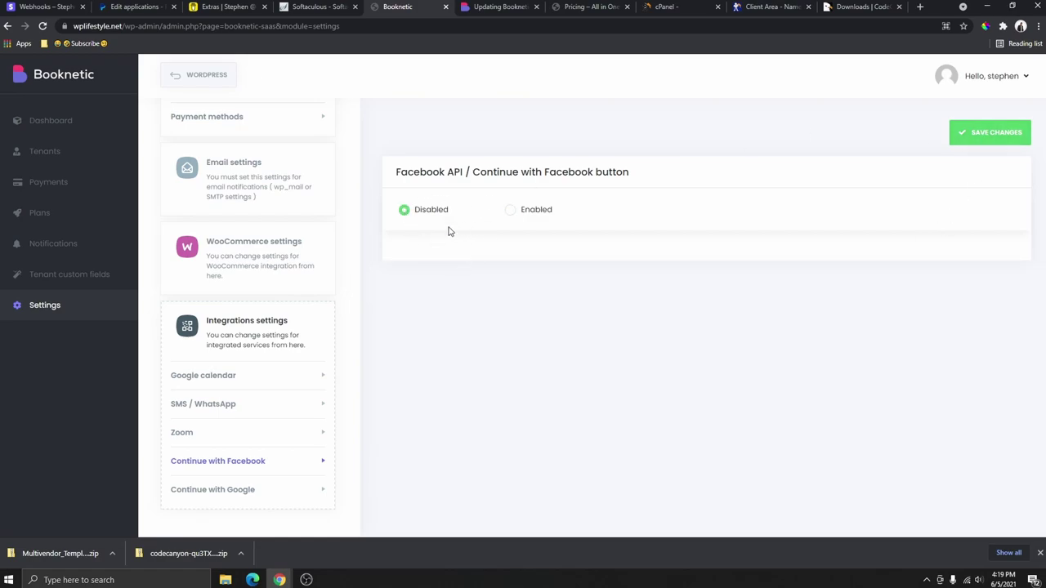
# Step: Set Continue with Google to Disabled and save the integration settings
pyautogui.click(201, 502)
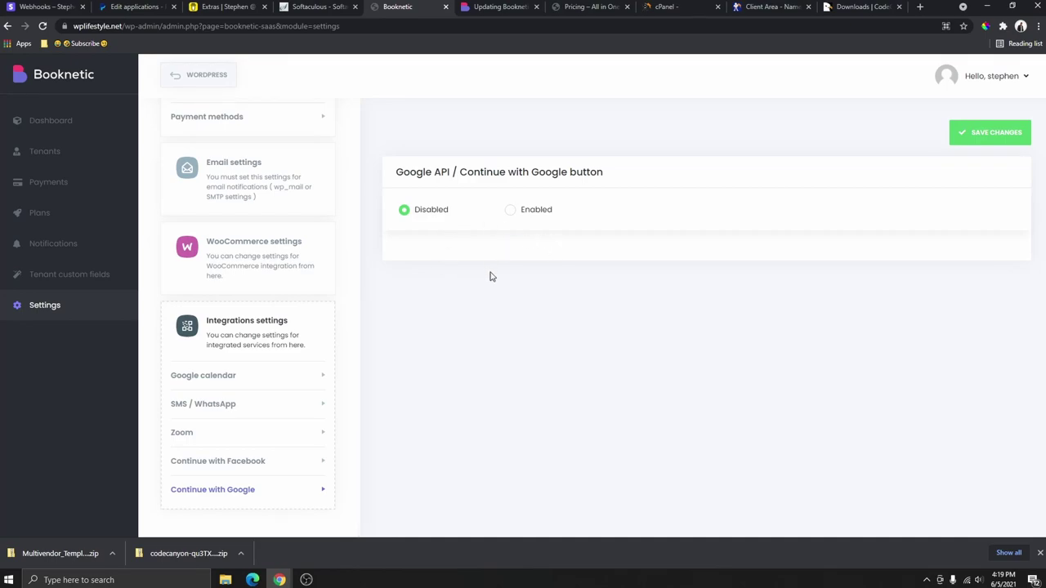
pyautogui.click(511, 211)
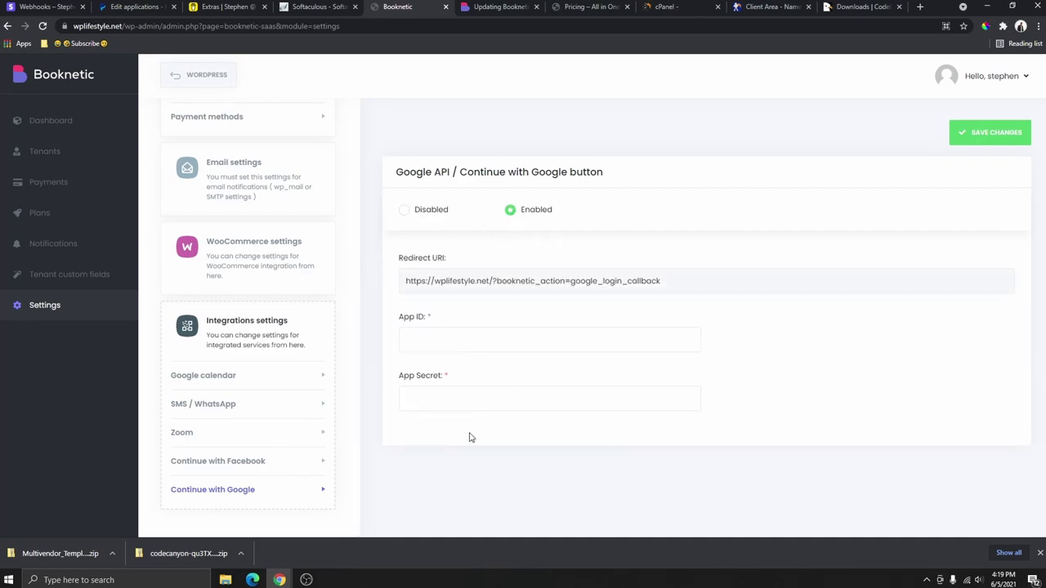
pyautogui.click(984, 144)
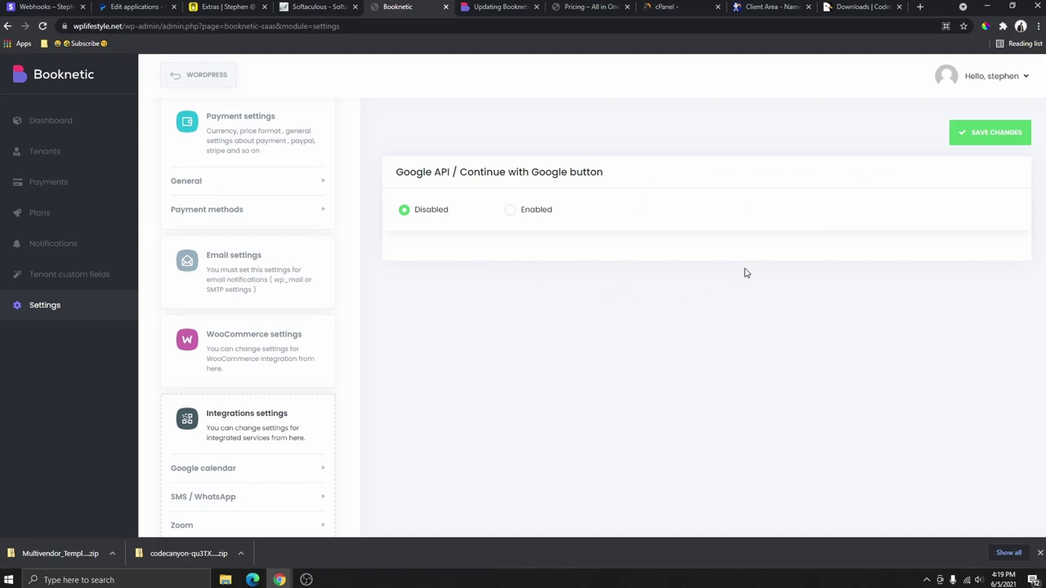
pyautogui.click(980, 137)
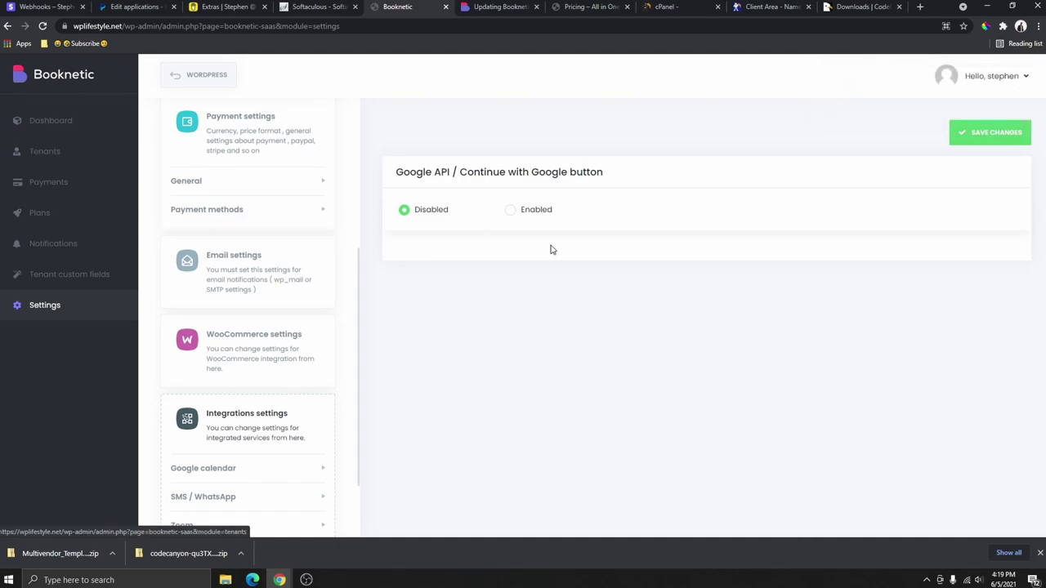
pyautogui.scroll(-2, 278, 359)
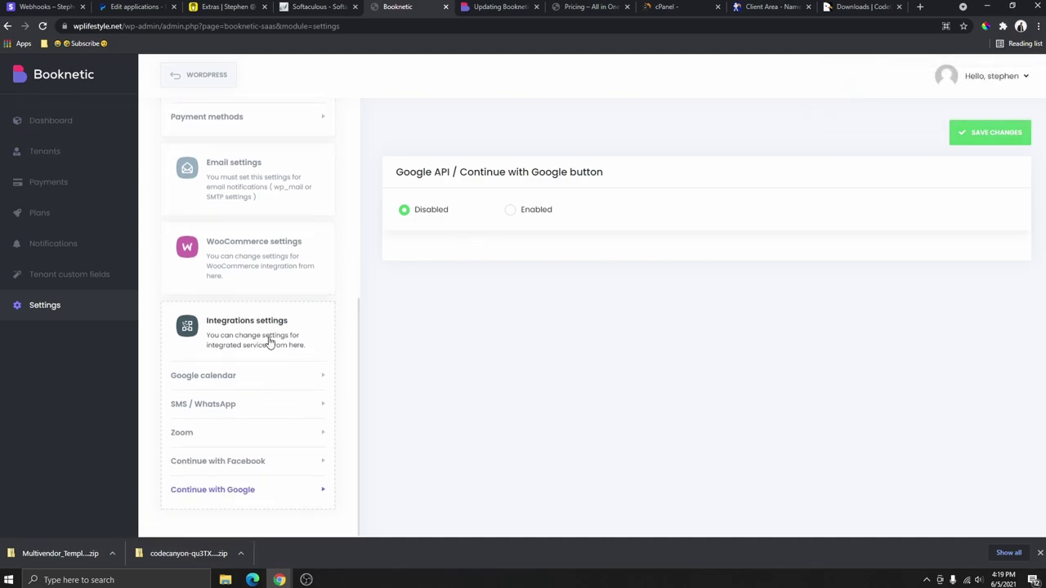
pyautogui.scroll(1, 265, 311)
# Step: Check Booknetic's mail gateway options, then open FluentSMTP's settings from Installed Plugins
pyautogui.click(259, 254)
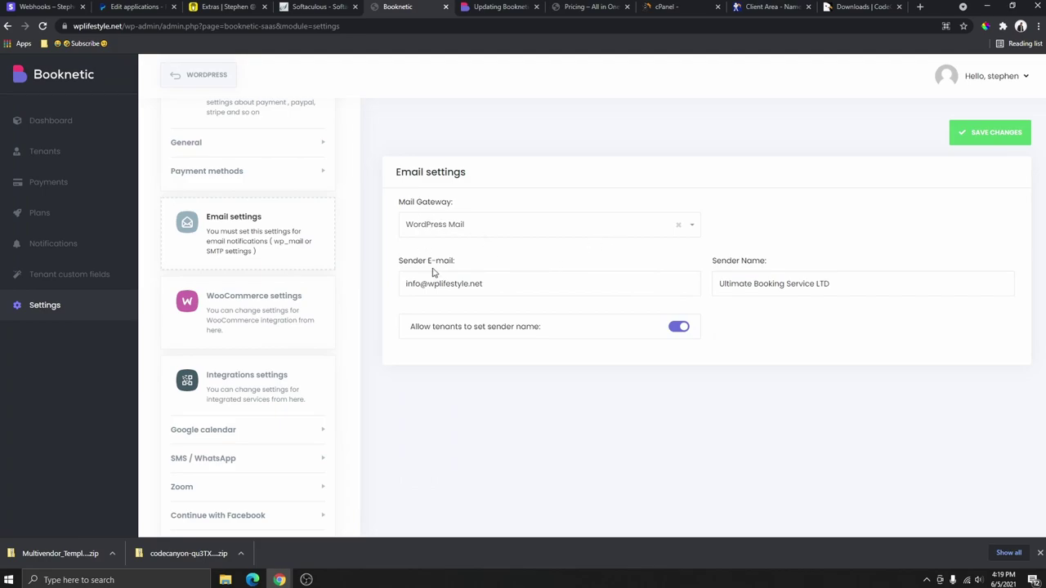
pyautogui.click(456, 227)
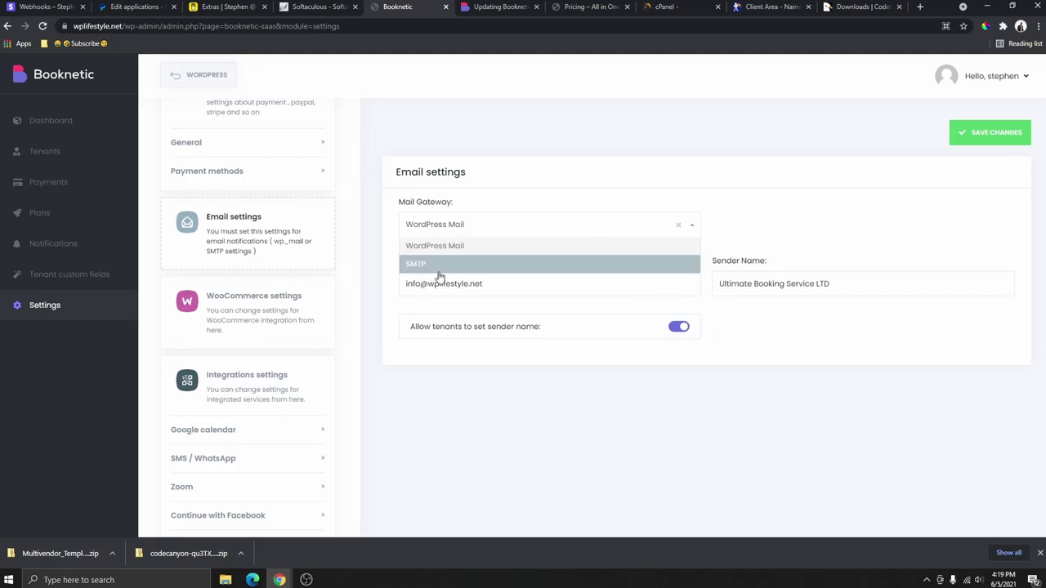
pyautogui.click(190, 79)
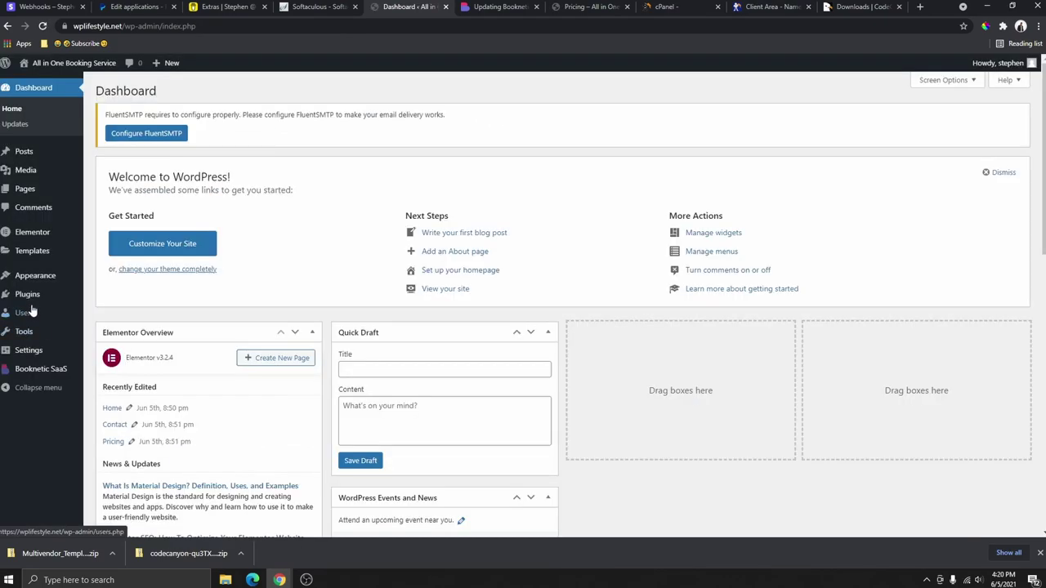
pyautogui.click(30, 304)
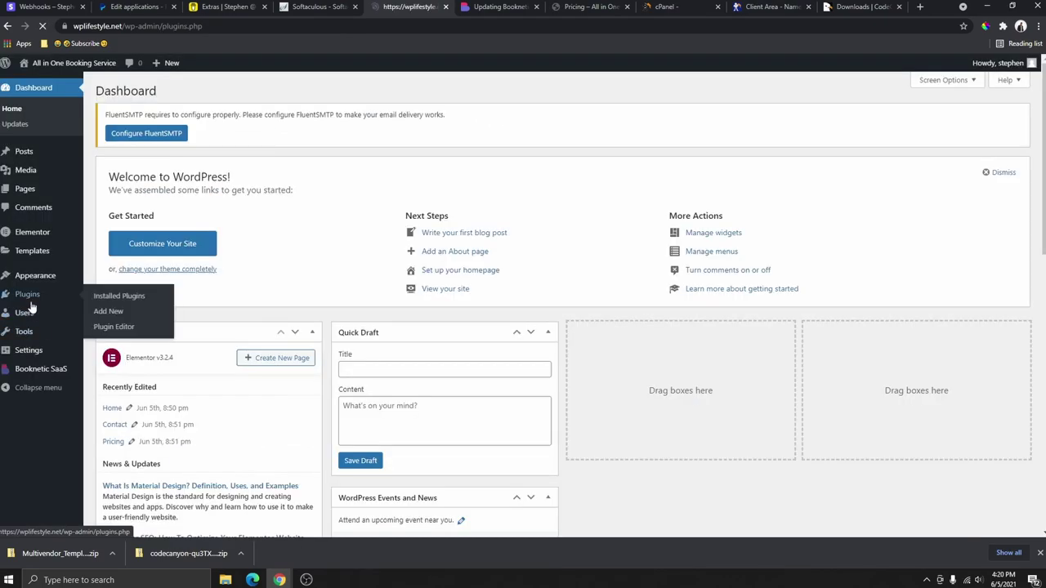
pyautogui.scroll(-2, 273, 228)
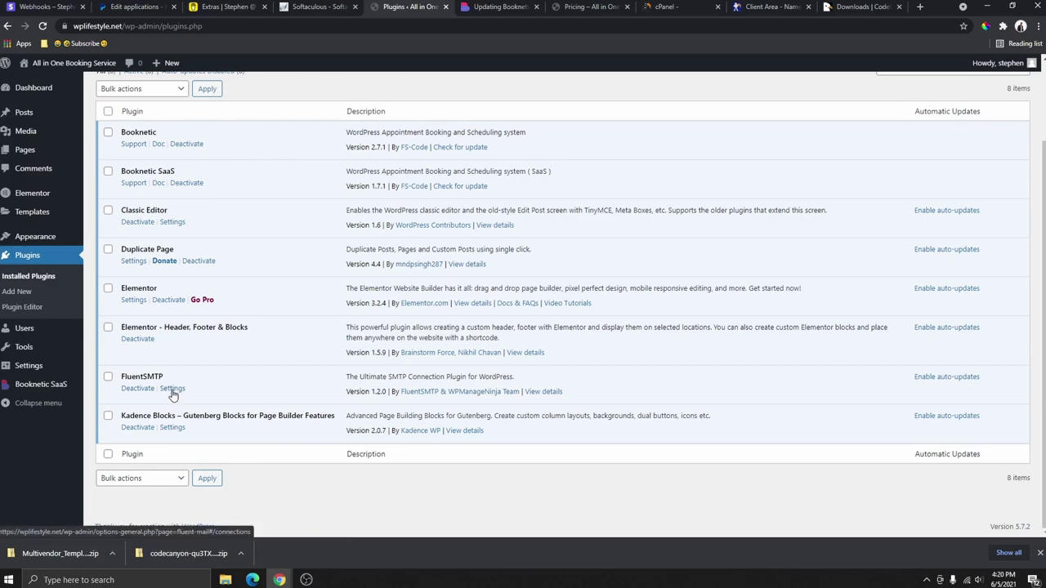
pyautogui.click(172, 389)
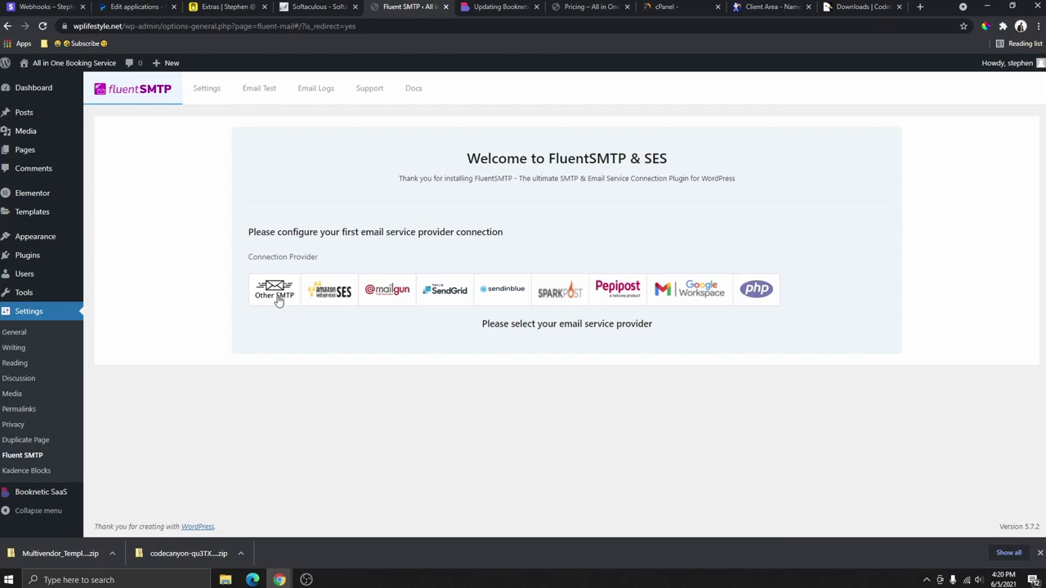
# Step: Pick Other SMTP with From Name 'Ultimate Booking Service LTD', then go to the NameHero client area
pyautogui.click(278, 299)
pyautogui.scroll(-2, 572, 327)
pyautogui.rightClick(649, 233)
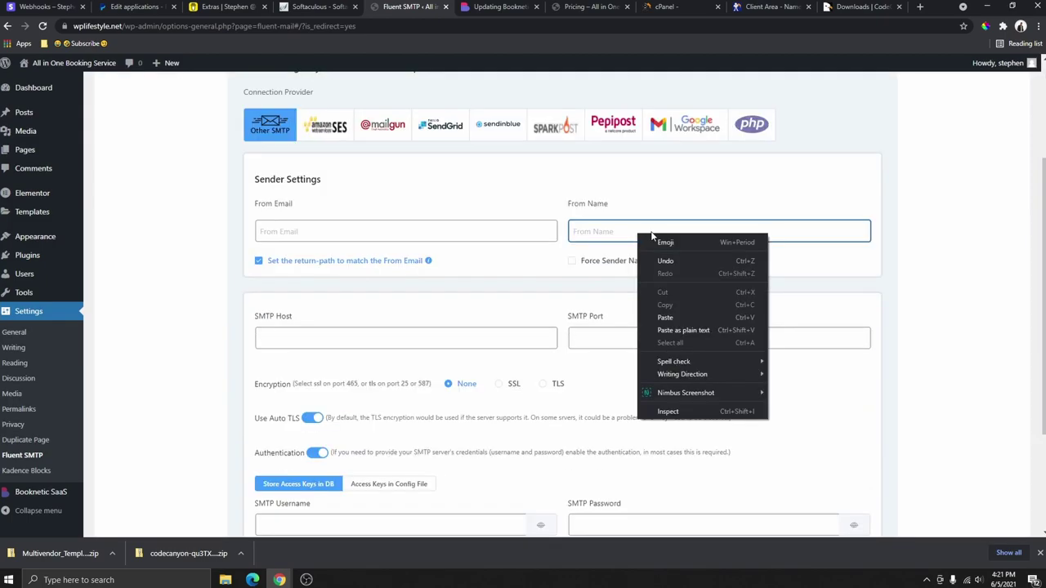
pyautogui.click(678, 314)
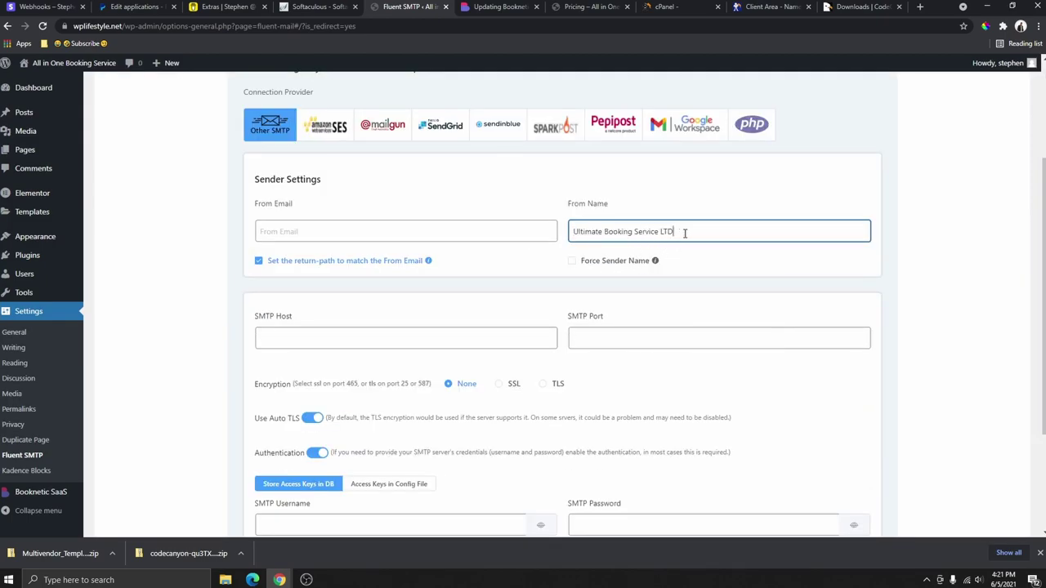
pyautogui.click(317, 233)
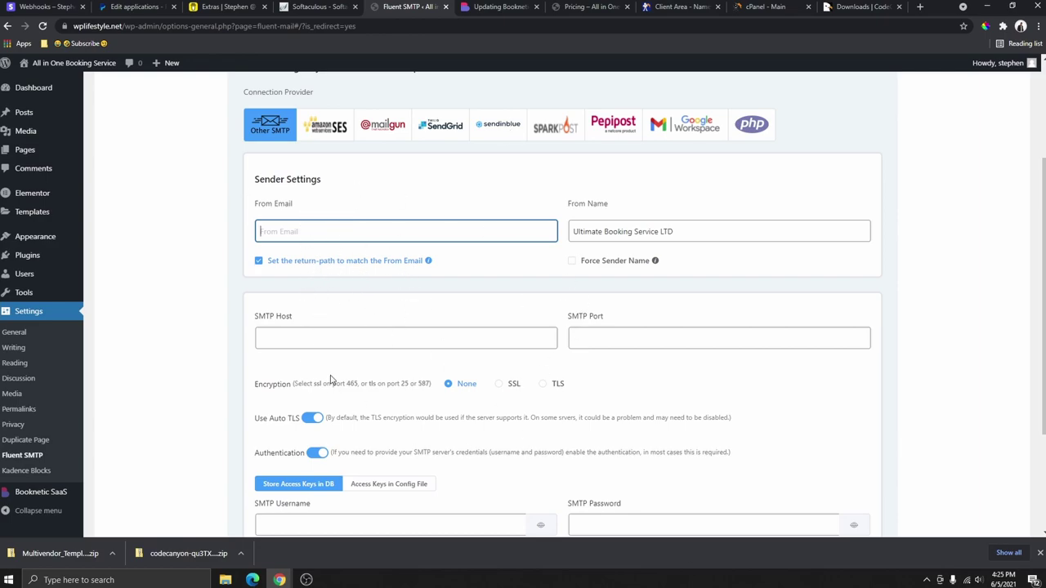
pyautogui.click(601, 8)
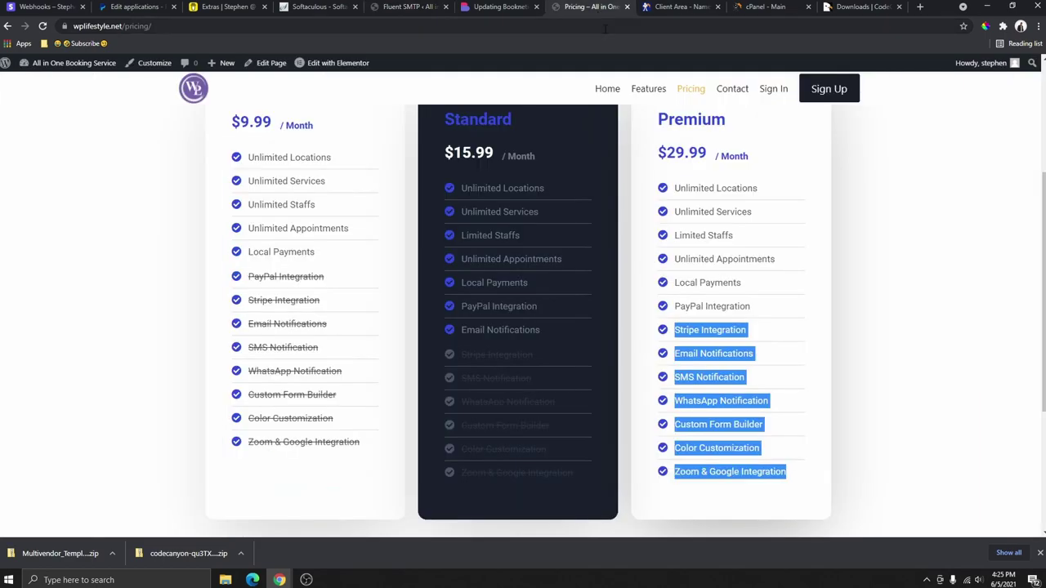
pyautogui.click(668, 8)
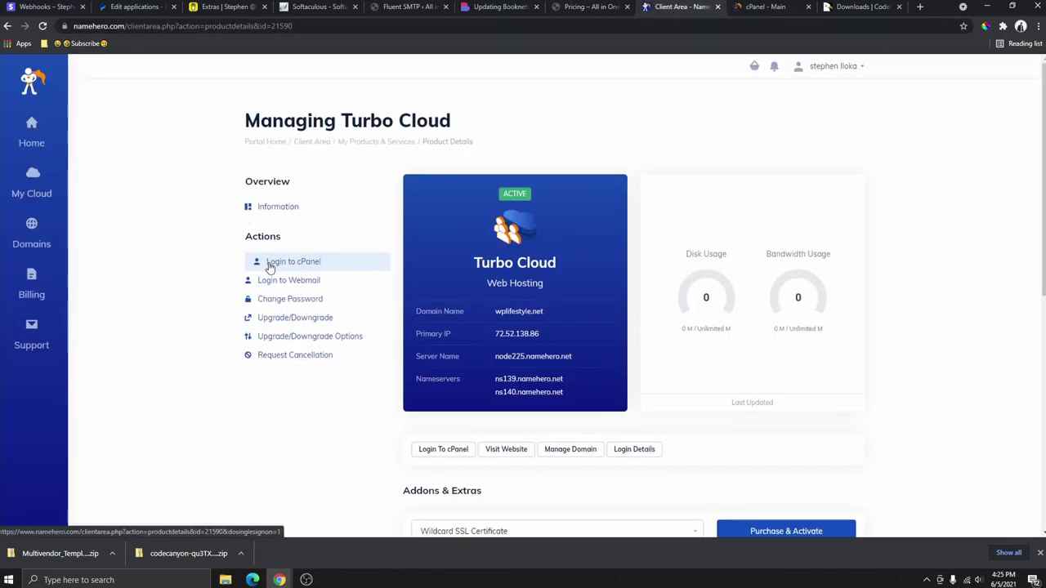
# Step: Log in to cPanel and open the Create an Email Account form, then return to FluentSMTP
pyautogui.click(296, 263)
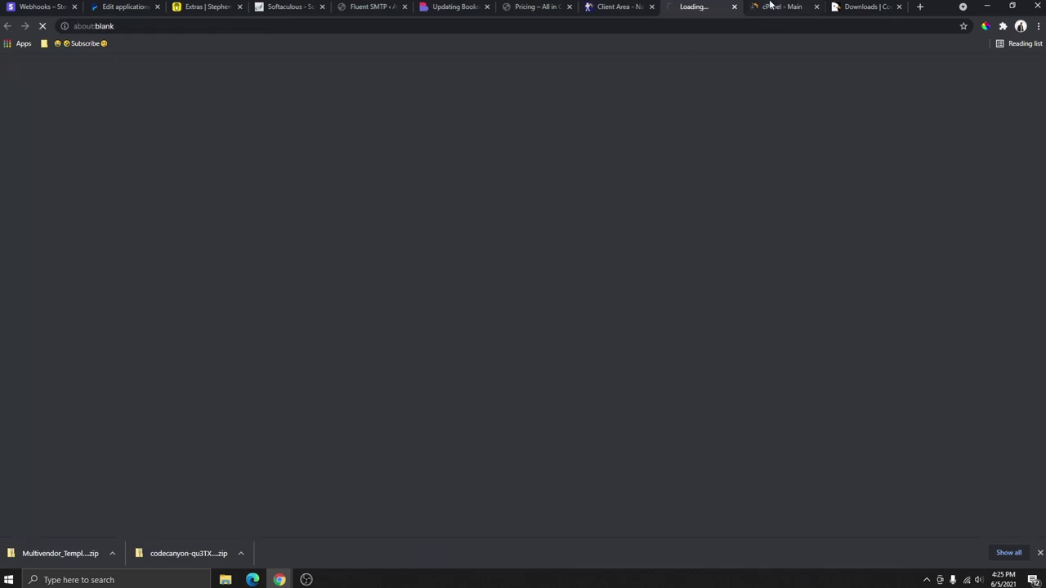
pyautogui.click(815, 7)
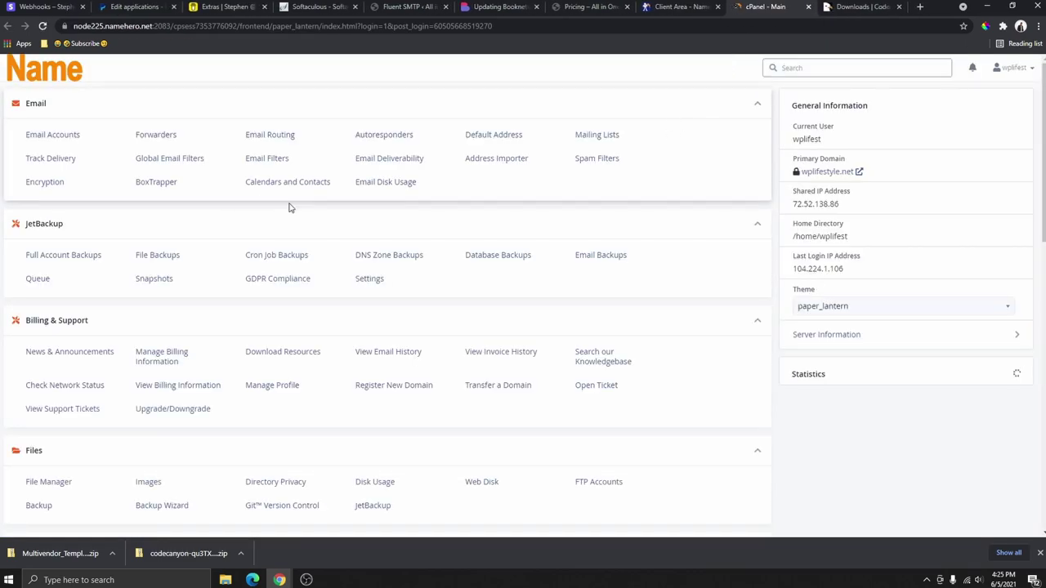
pyautogui.click(55, 137)
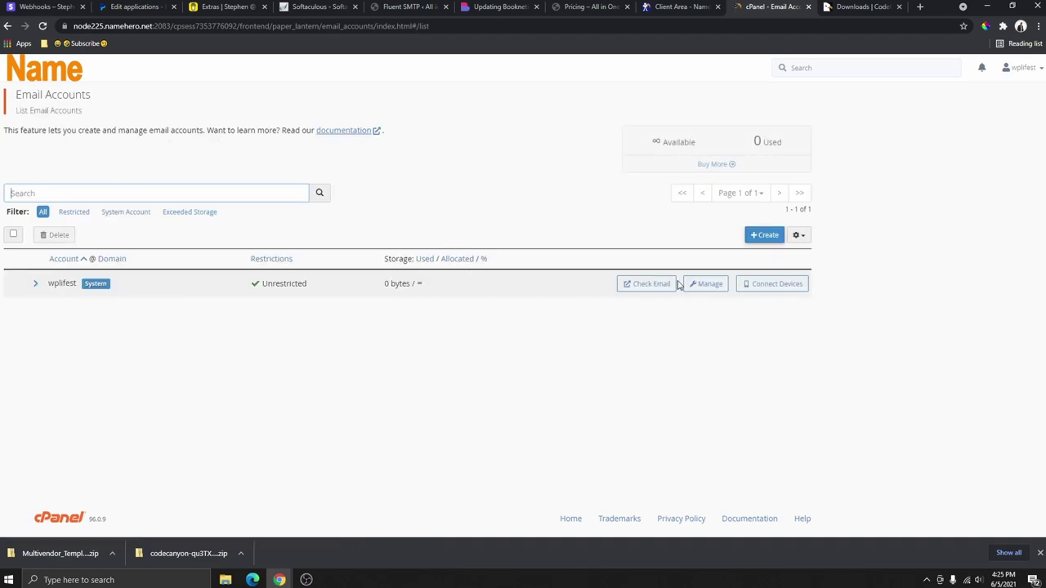
pyautogui.click(758, 238)
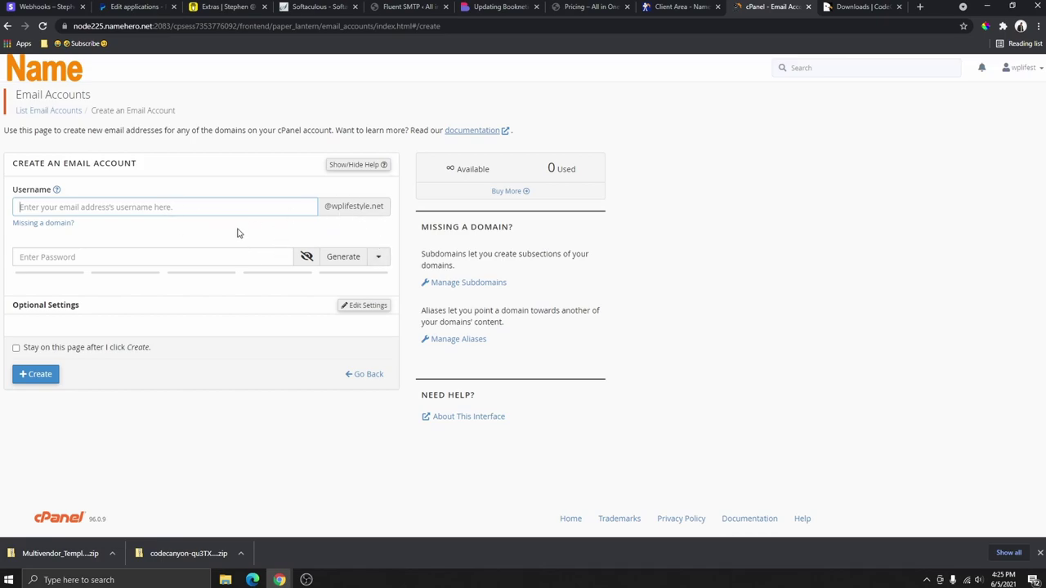
pyautogui.click(411, 7)
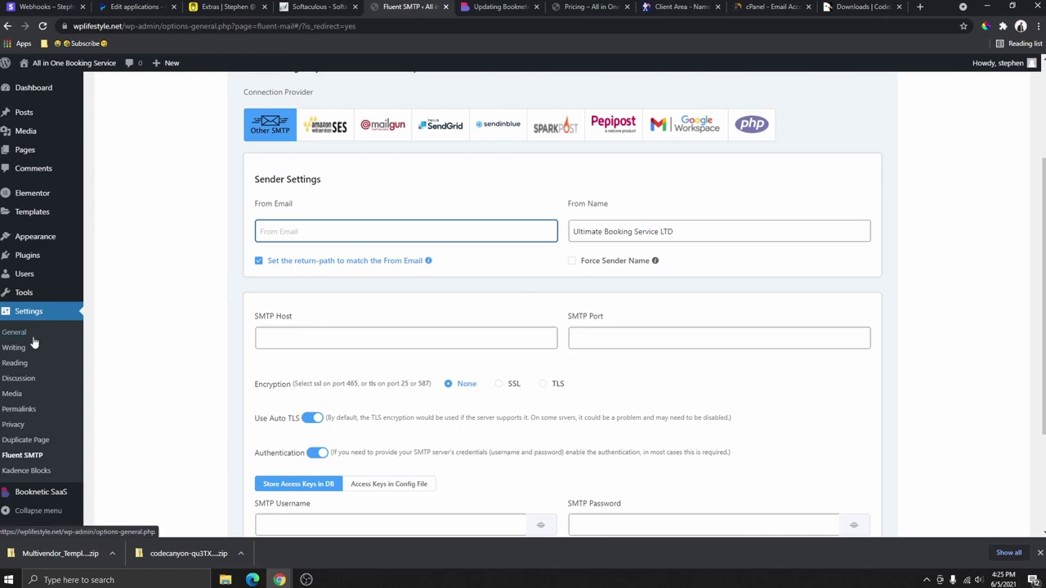
# Step: Check the sender e-mail in Booknetic SaaS Email settings, then return to the NameHero client area
pyautogui.click(30, 493)
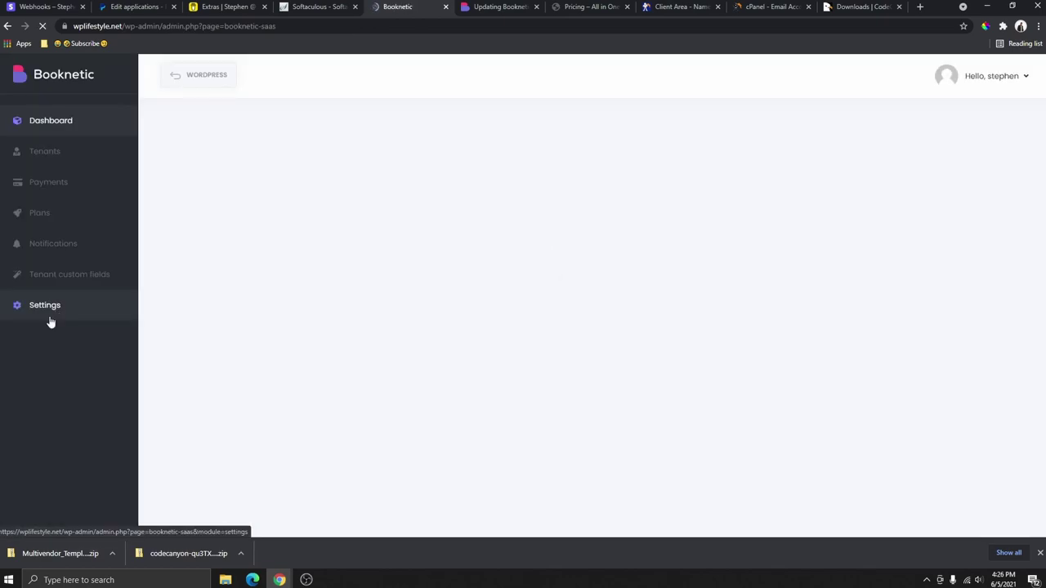
pyautogui.click(49, 305)
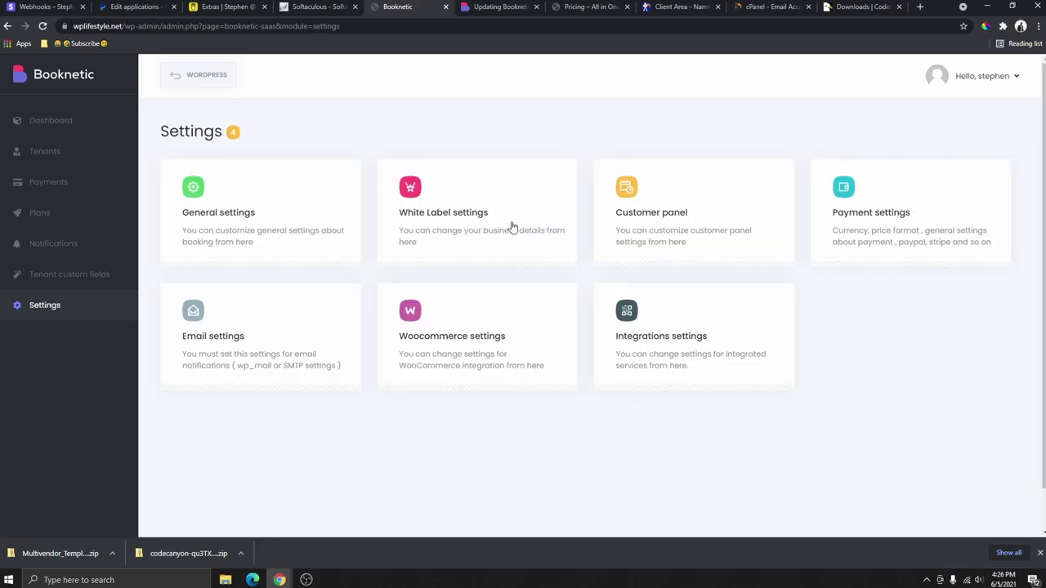
pyautogui.click(230, 217)
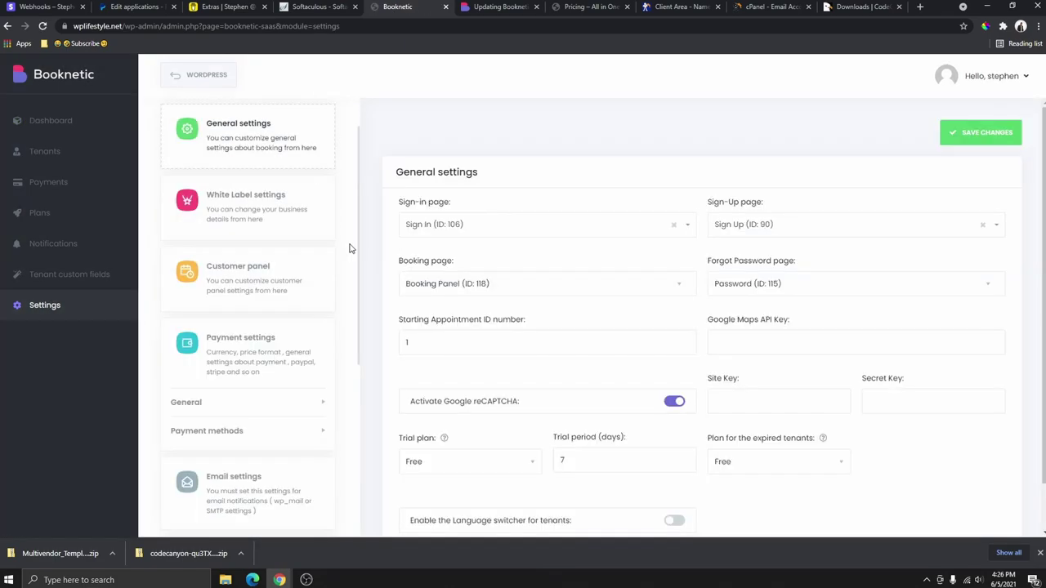
pyautogui.scroll(-2, 253, 311)
pyautogui.click(245, 315)
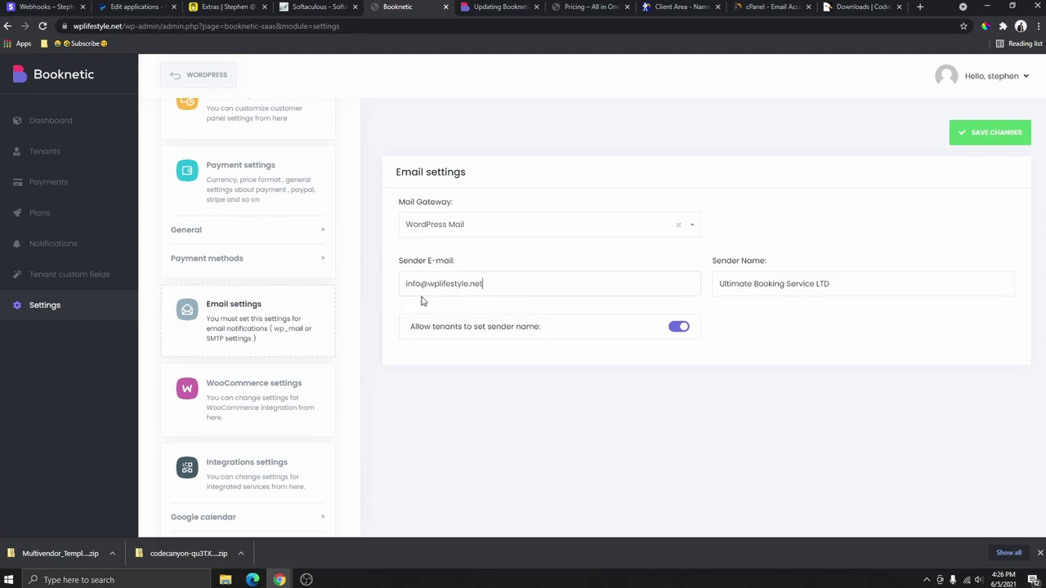
pyautogui.click(669, 8)
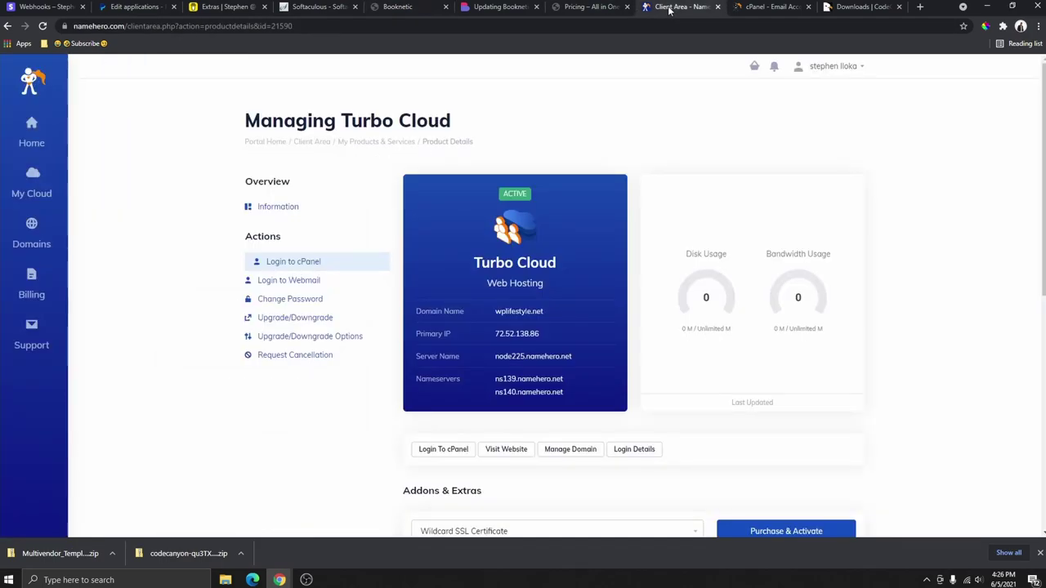
# Step: Give the new info mailbox on wplifestyle.net a password and create it
pyautogui.click(744, 8)
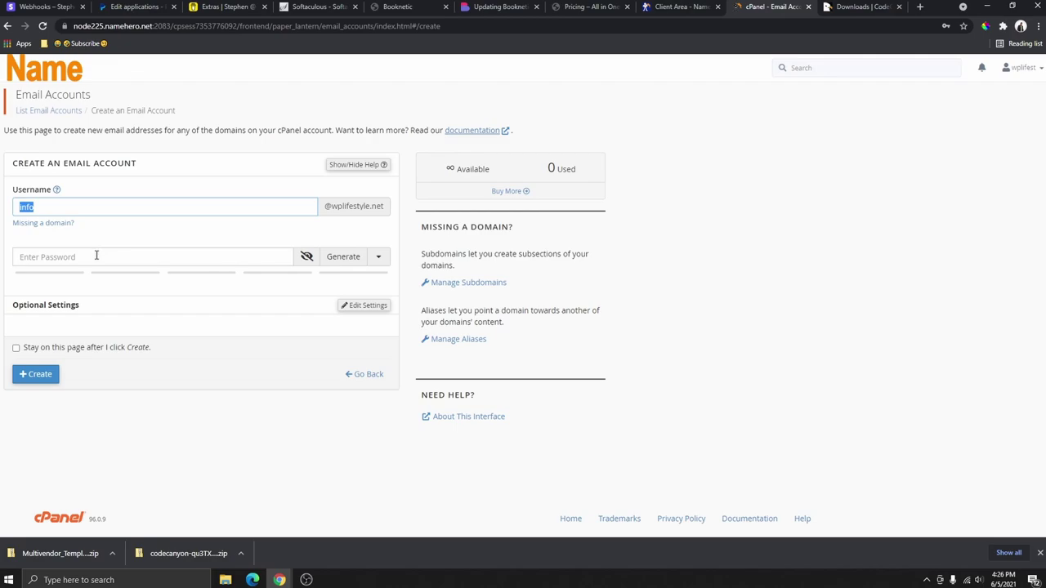
pyautogui.click(97, 256)
pyautogui.hotkey('ctrl', 'v')
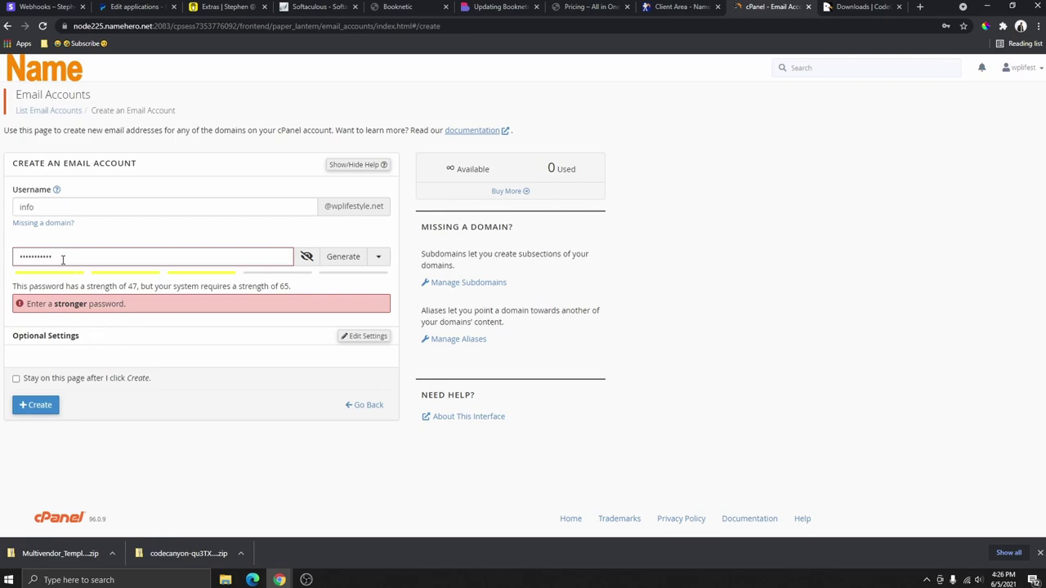
pyautogui.click(342, 262)
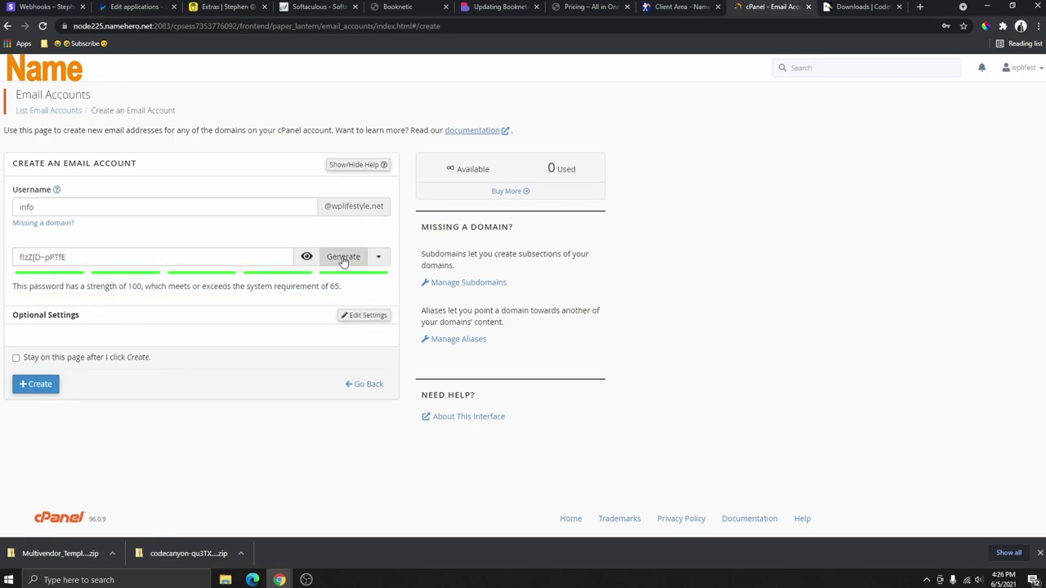
pyautogui.click(308, 258)
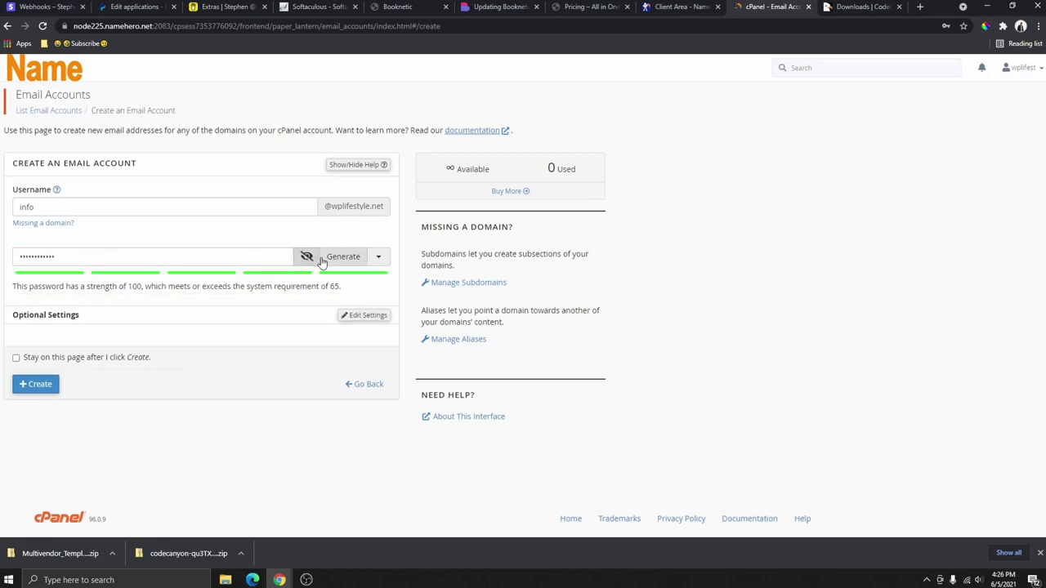
pyautogui.click(307, 258)
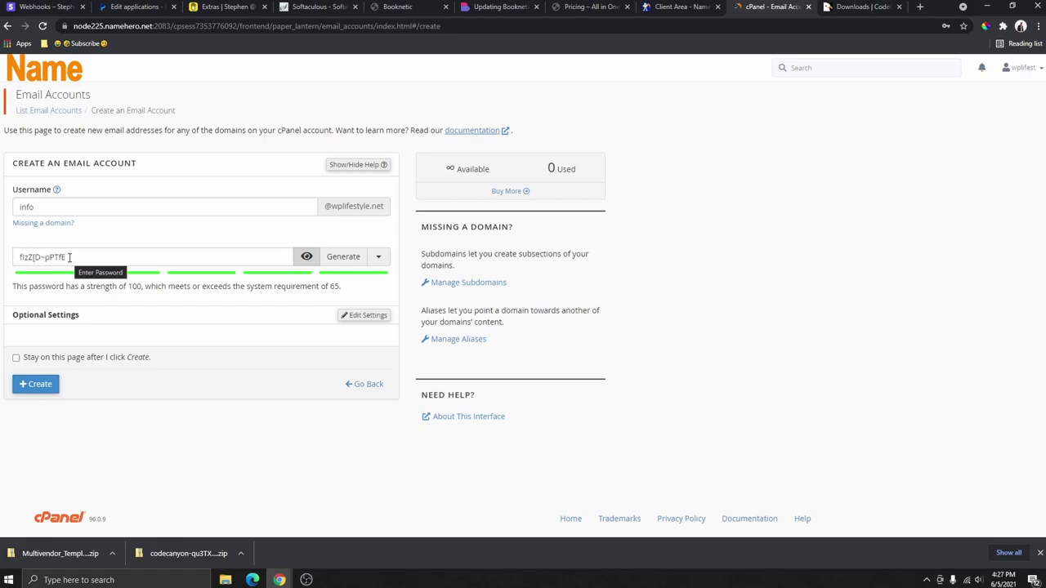
pyautogui.moveTo(69, 257); pyautogui.dragTo(11, 261)
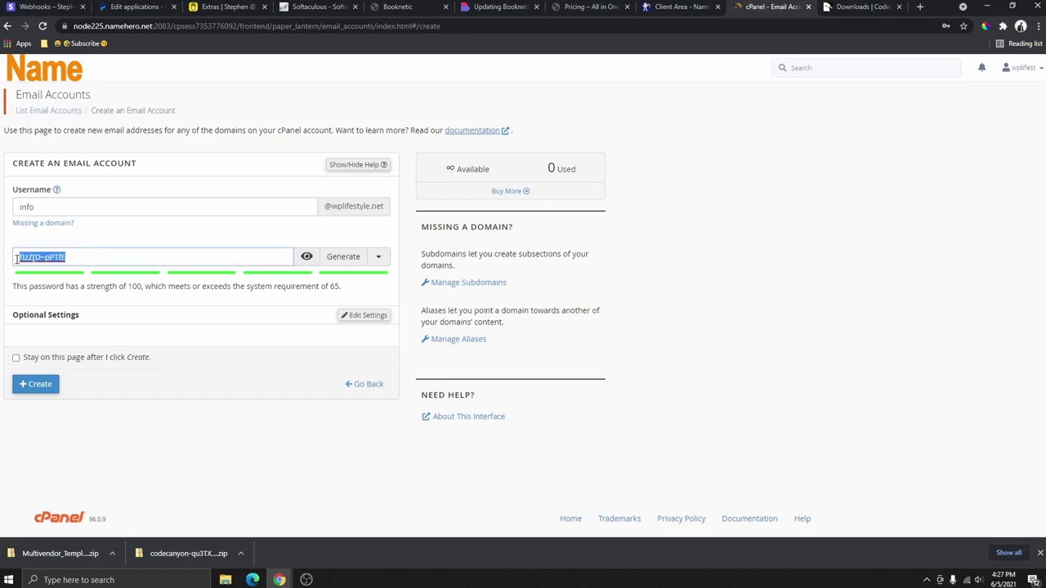
pyautogui.click(306, 257)
pyautogui.hotkey('ctrl', 'v')
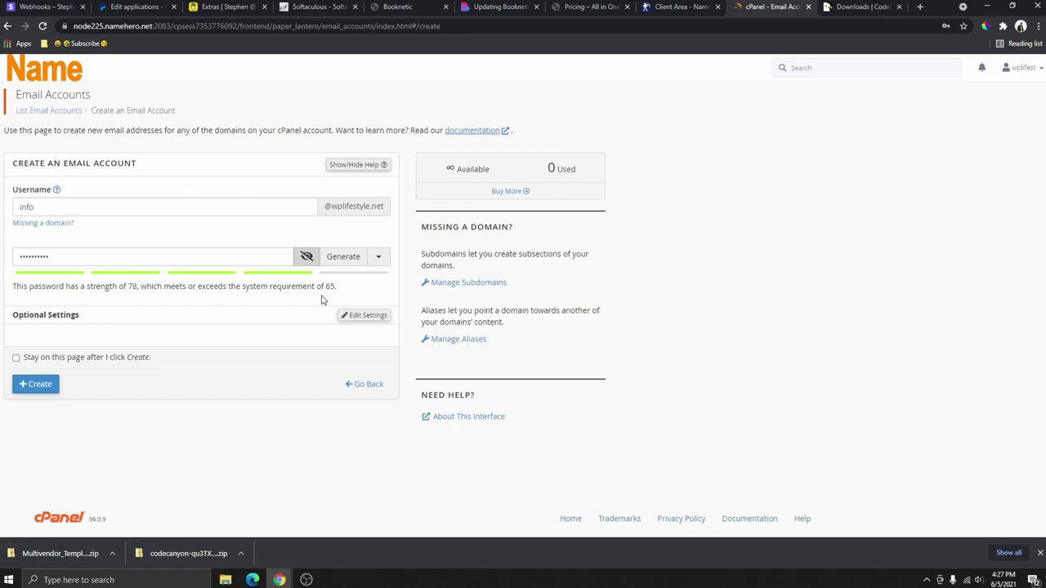
pyautogui.click(32, 378)
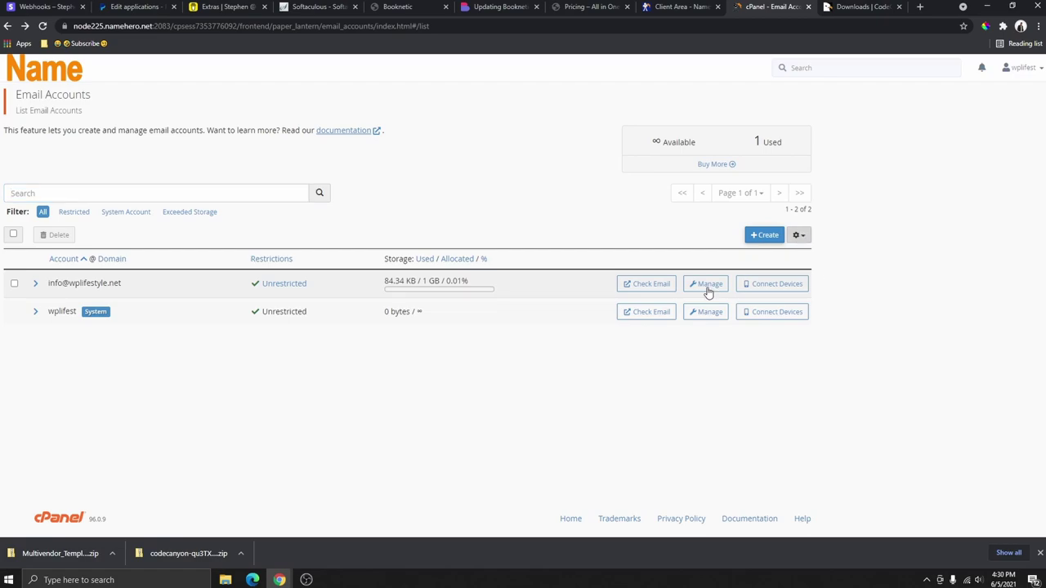
# Step: Copy outgoing server mail.wplifestyle.net from the mailbox's manual client settings back to FluentSMTP
pyautogui.click(773, 286)
pyautogui.scroll(-2, 823, 388)
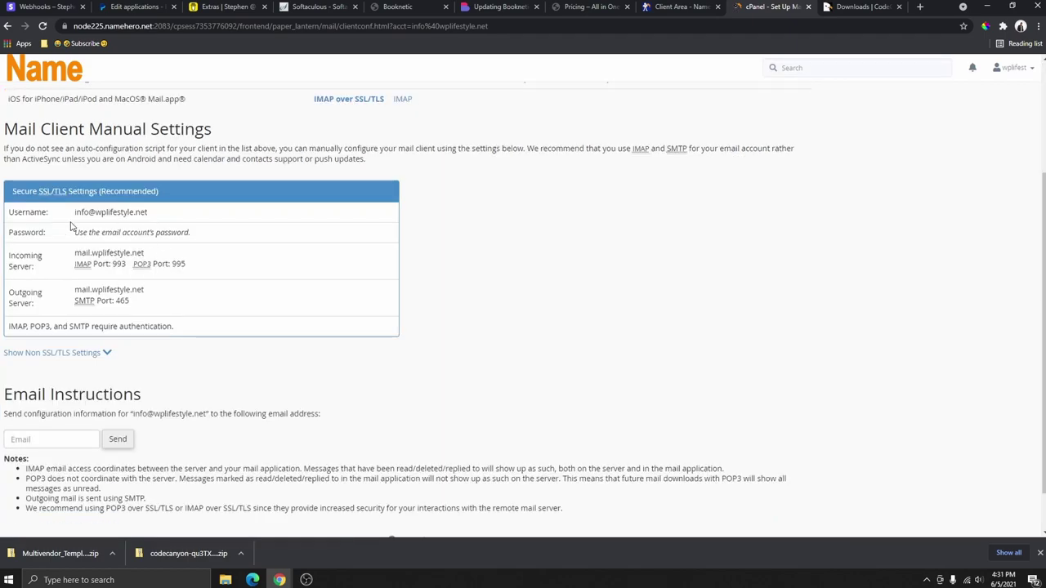
pyautogui.moveTo(145, 290); pyautogui.dragTo(74, 290)
pyautogui.rightClick(79, 292)
pyautogui.click(115, 298)
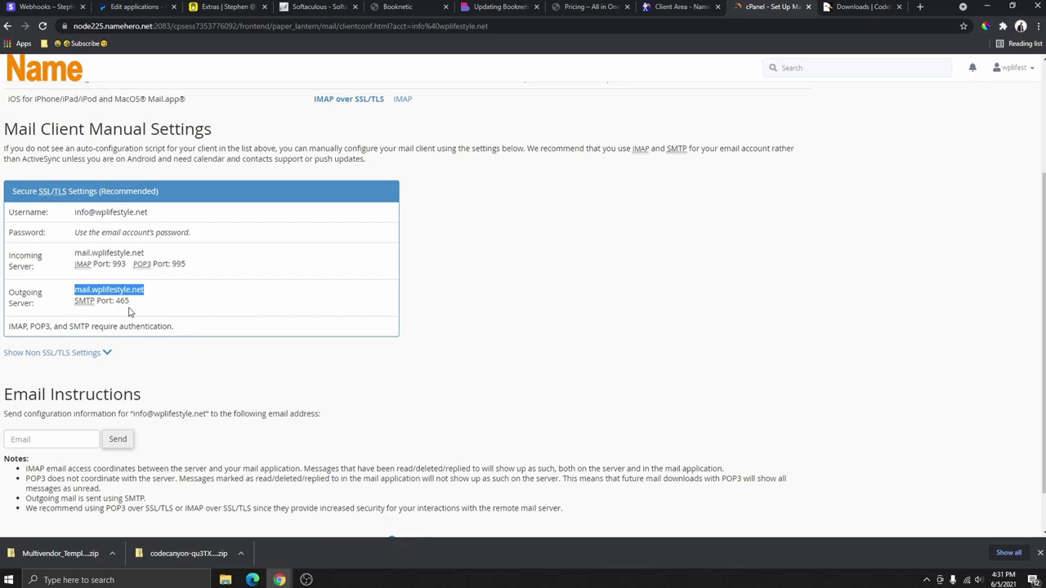
pyautogui.click(408, 11)
pyautogui.click(176, 77)
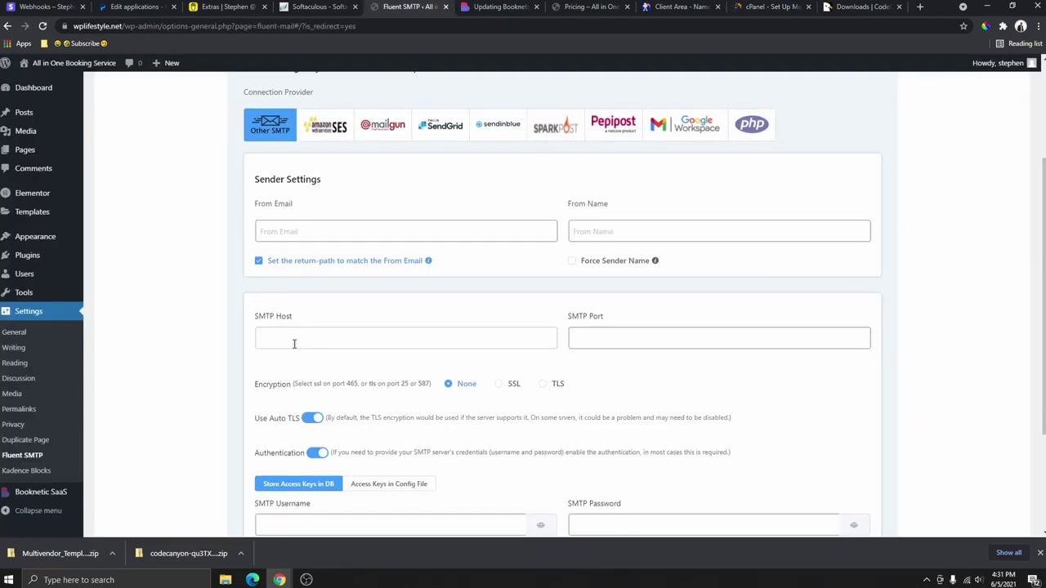
# Step: Enter SMTP host mail.wplifestyle.net and port 465, and tick Force Sender Name
pyautogui.click(294, 340)
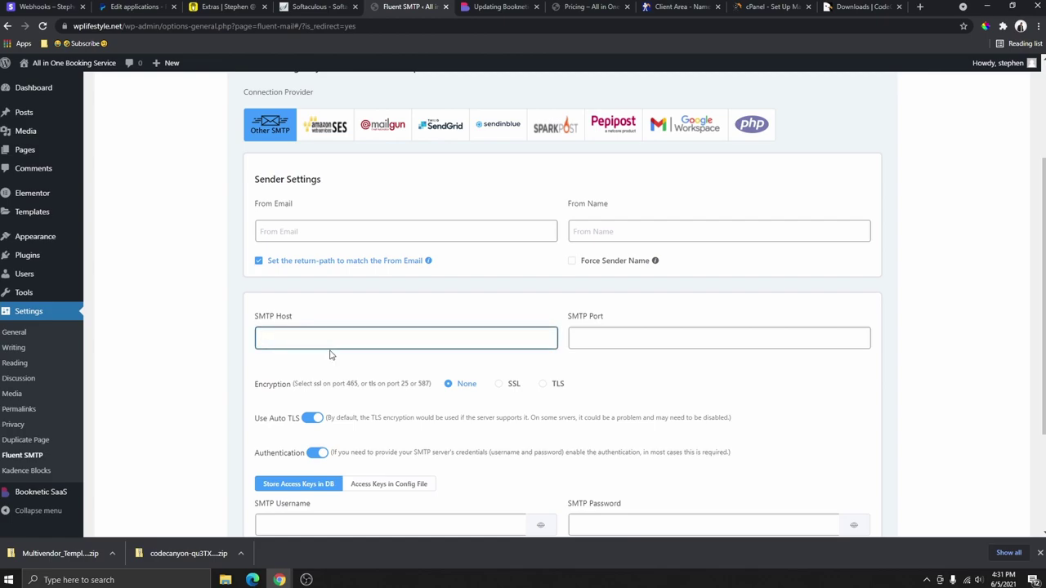
pyautogui.rightClick(296, 342)
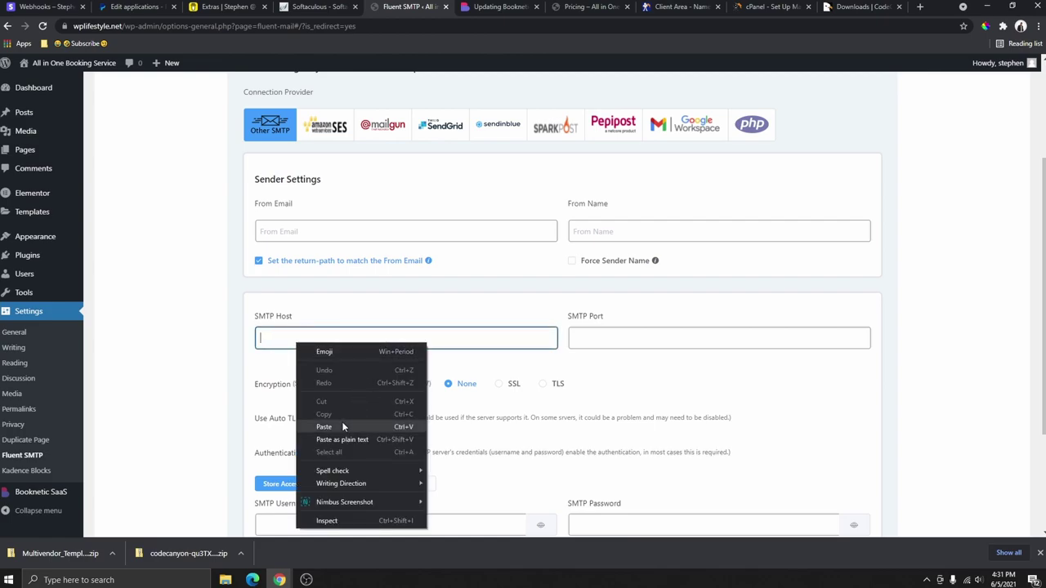
pyautogui.click(344, 426)
pyautogui.click(663, 337)
pyautogui.rightClick(634, 337)
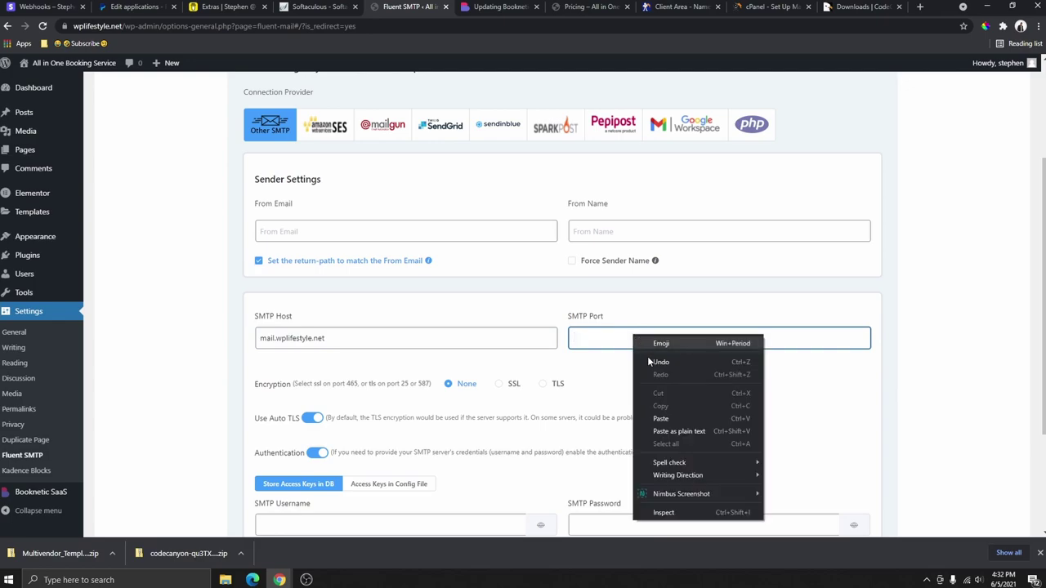
pyautogui.click(666, 418)
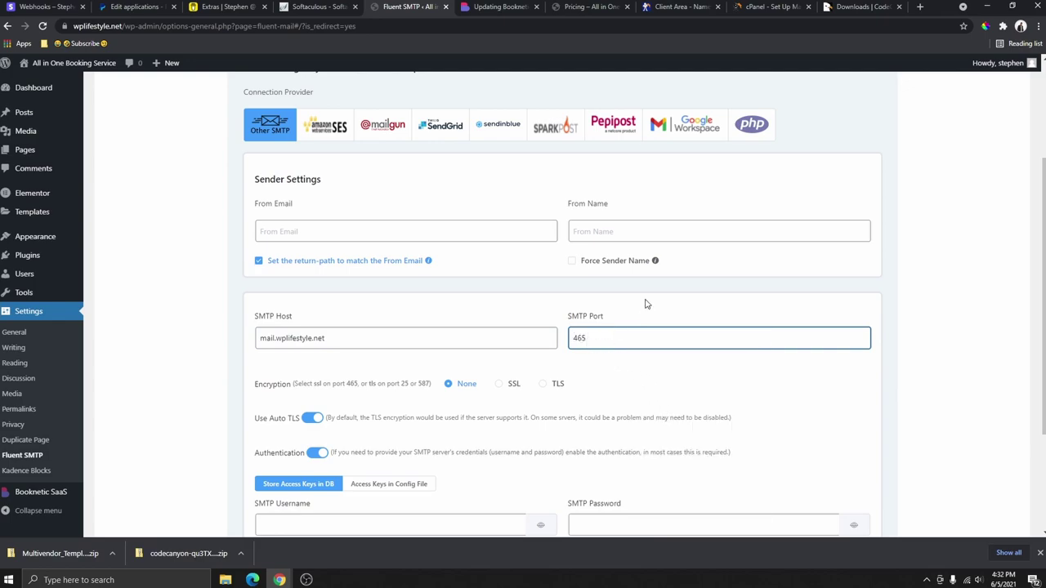
pyautogui.click(572, 262)
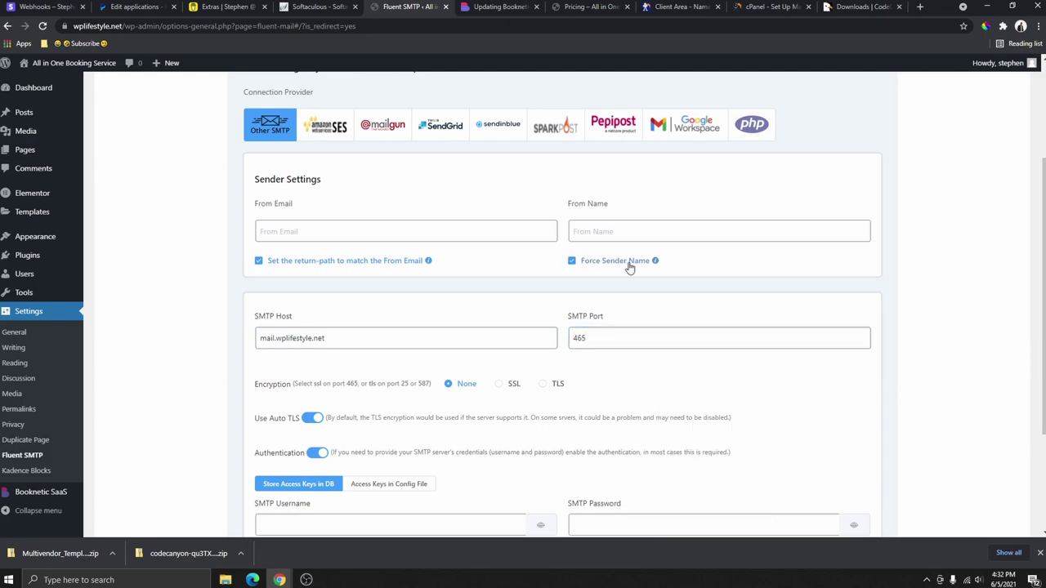
# Step: Fill in the sender details from the cPanel mailbox and choose SSL encryption
pyautogui.click(604, 232)
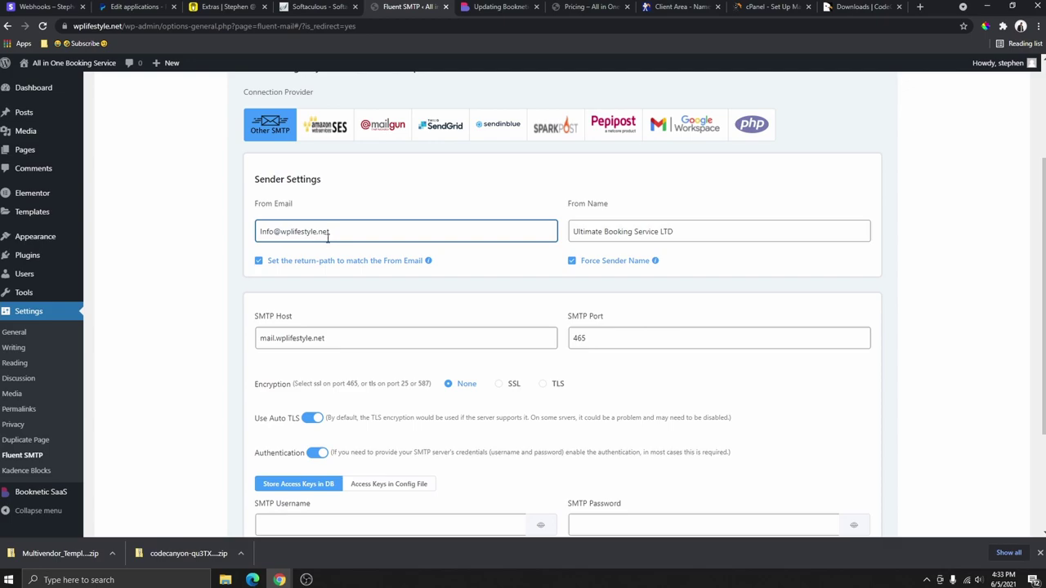
pyautogui.click(772, 6)
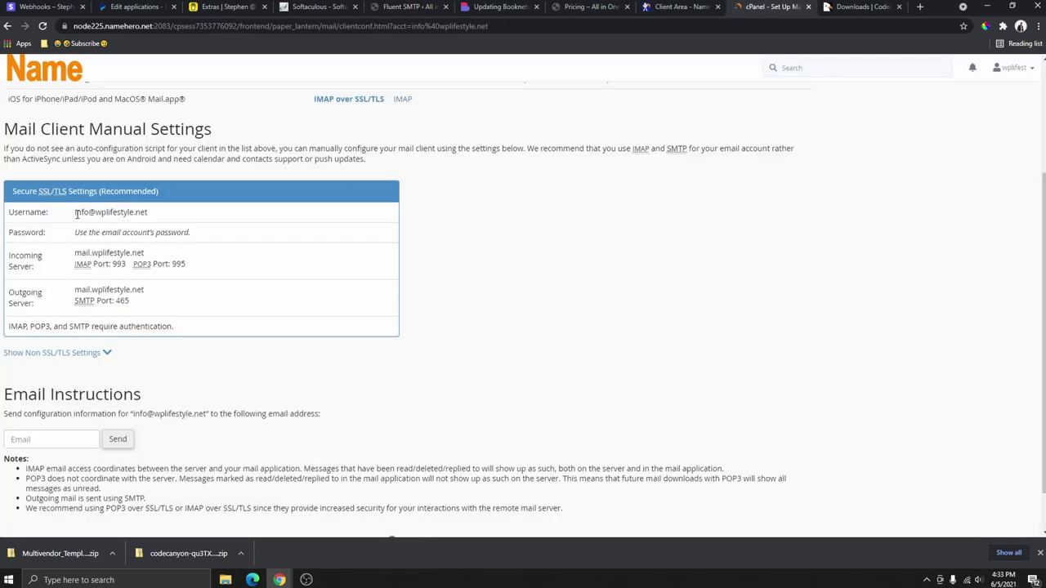
pyautogui.moveTo(74, 212); pyautogui.dragTo(174, 215)
pyautogui.moveTo(74, 213); pyautogui.dragTo(166, 212)
pyautogui.hotkey('ctrl', '5')
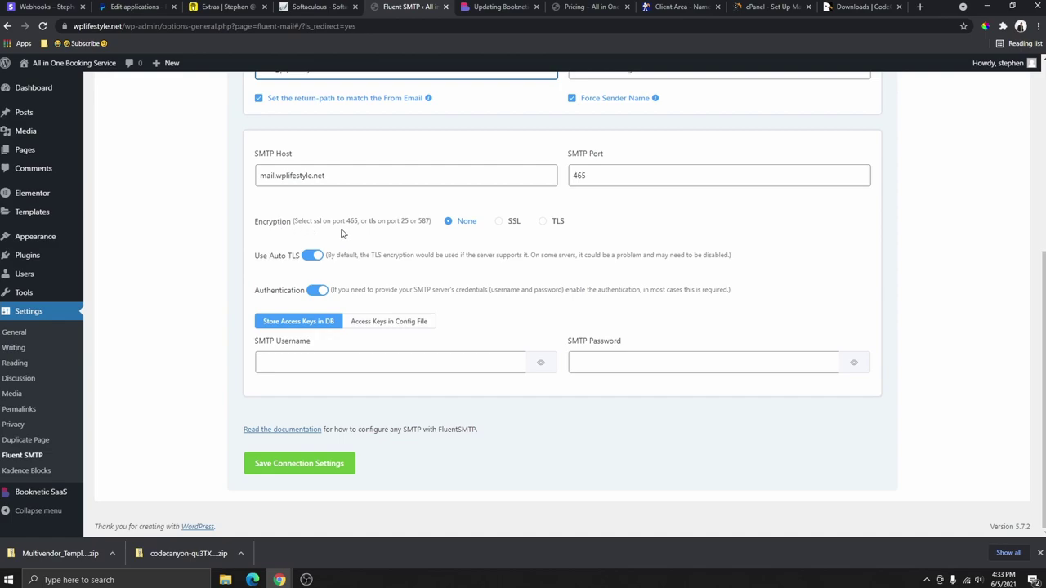
pyautogui.click(498, 221)
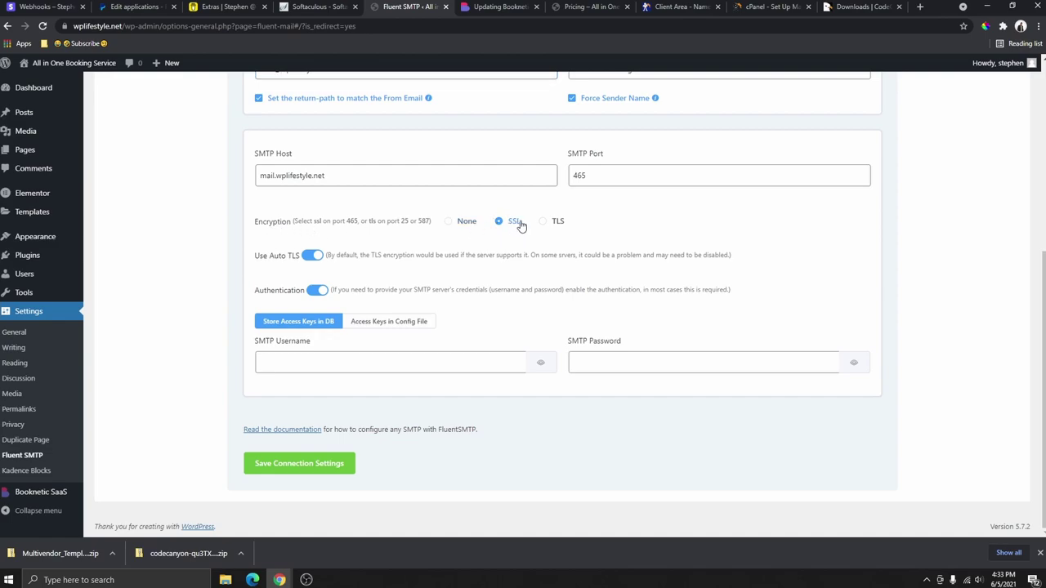
# Step: Paste the mailbox username and password as SMTP credentials and save the connection
pyautogui.click(772, 8)
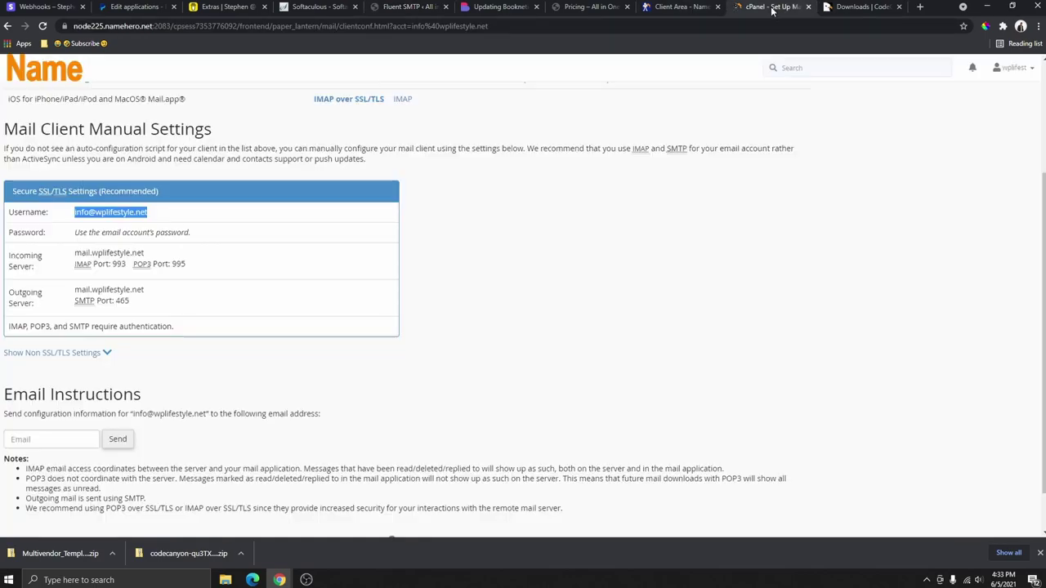
pyautogui.rightClick(94, 213)
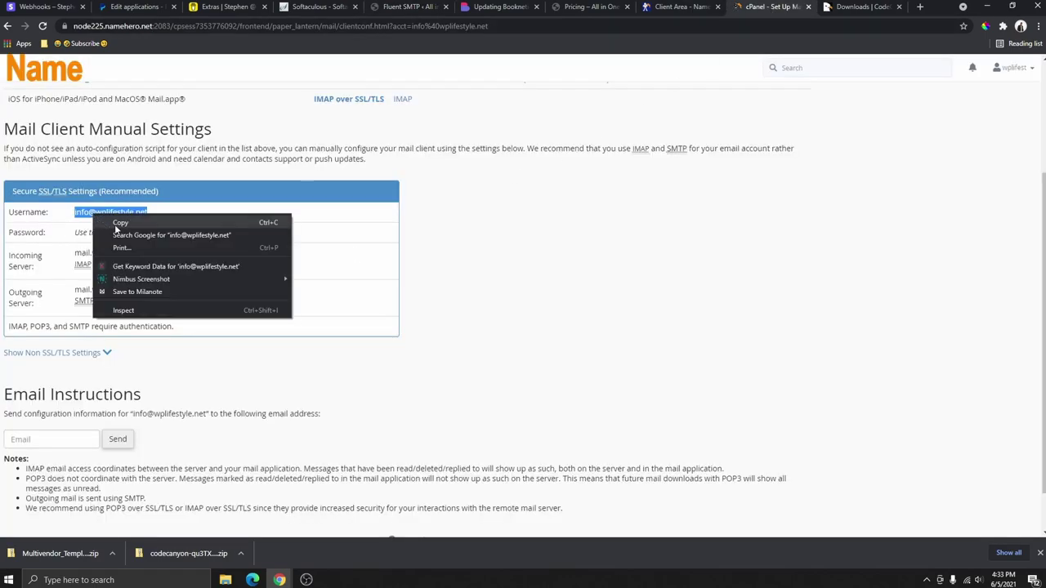
pyautogui.click(115, 226)
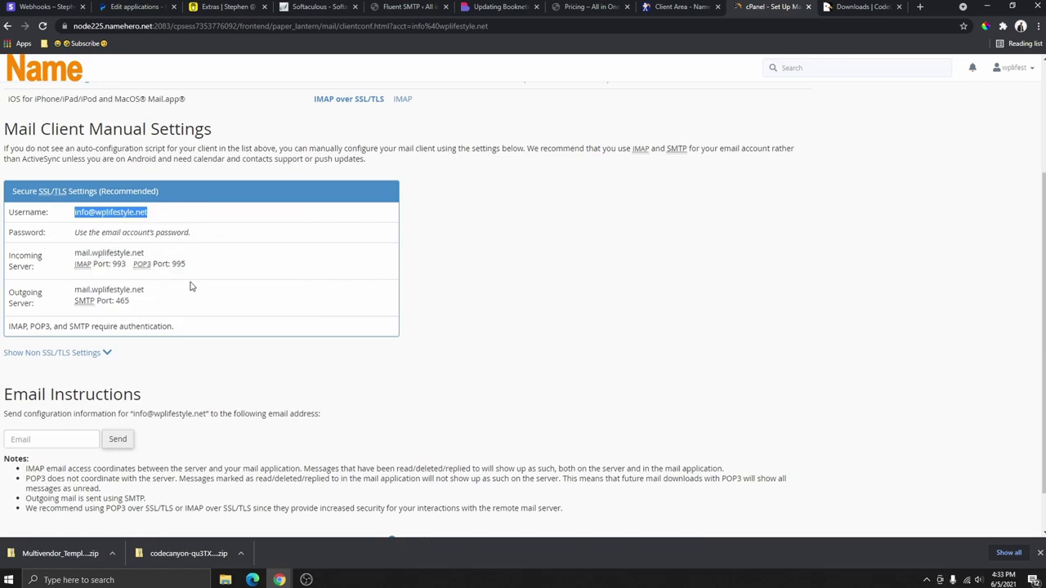
pyautogui.click(682, 7)
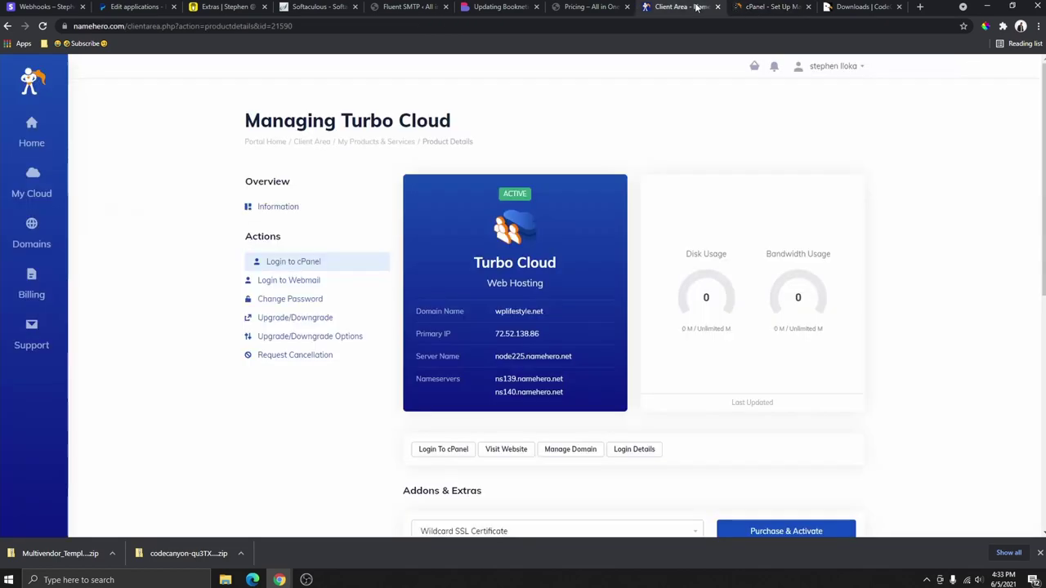
pyautogui.click(413, 7)
pyautogui.click(288, 362)
pyautogui.rightClick(288, 363)
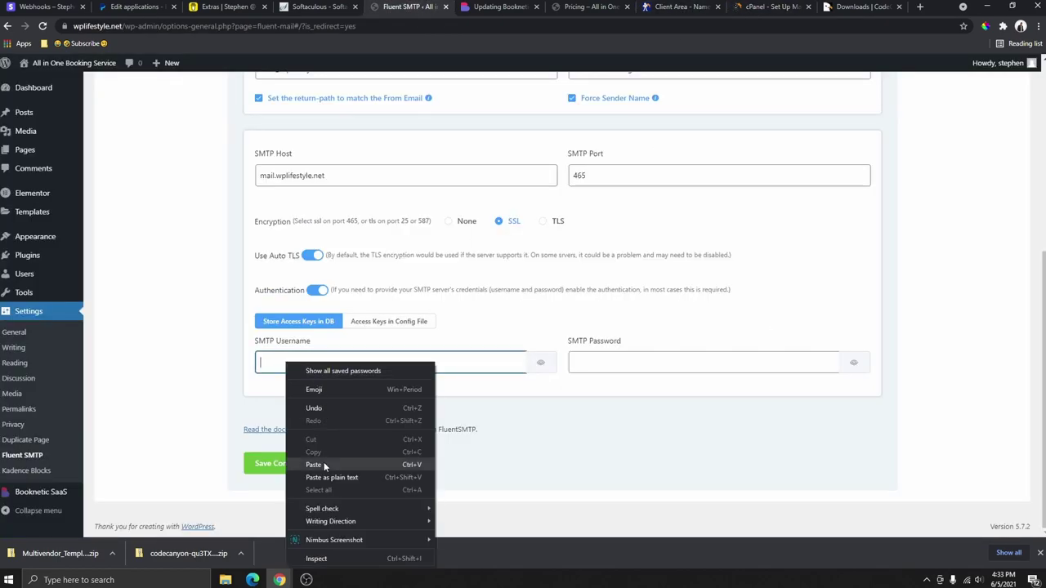
pyautogui.click(324, 463)
pyautogui.click(603, 360)
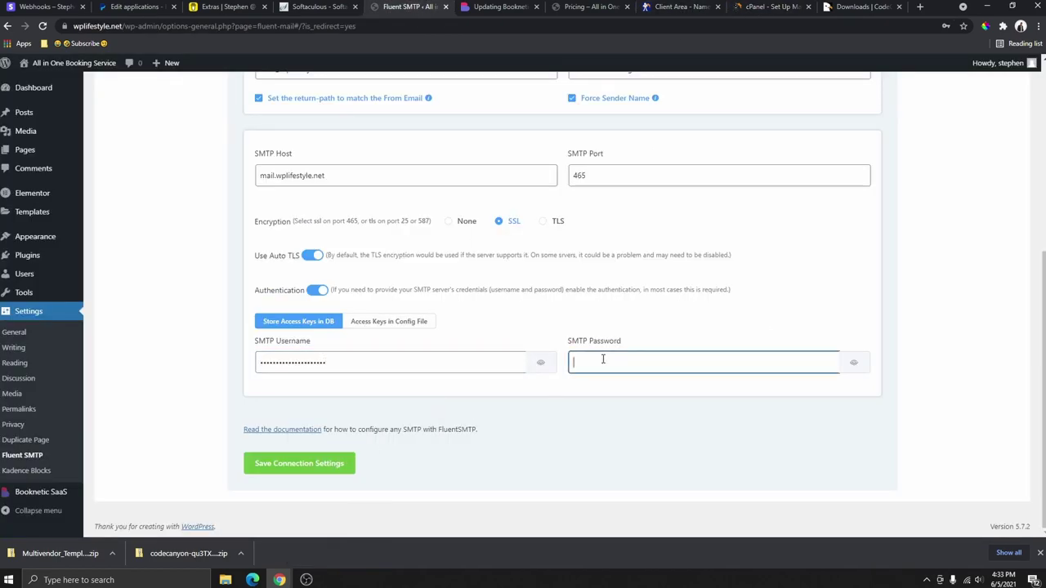
pyautogui.hotkey('ctrl', 'v')
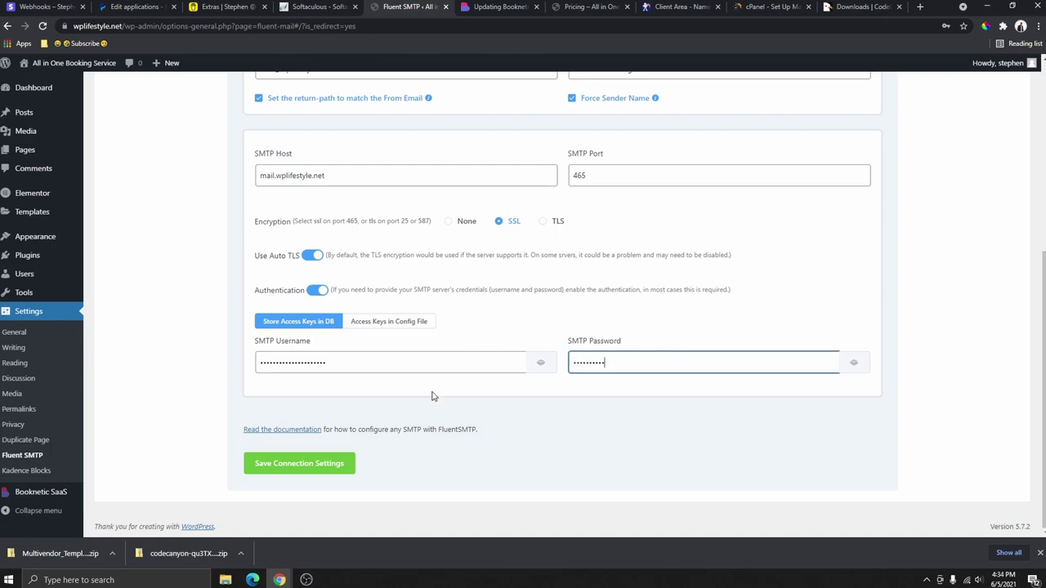
pyautogui.click(311, 473)
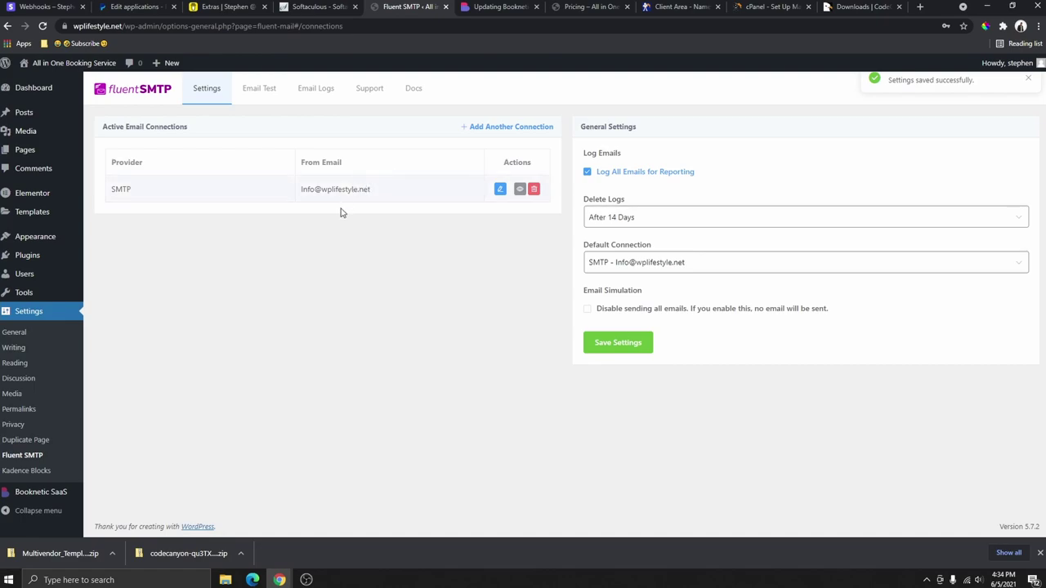
# Step: Set the Email Test sender to the info mailbox and recipient to a Gmail address, then bring Gmail forward
pyautogui.click(262, 96)
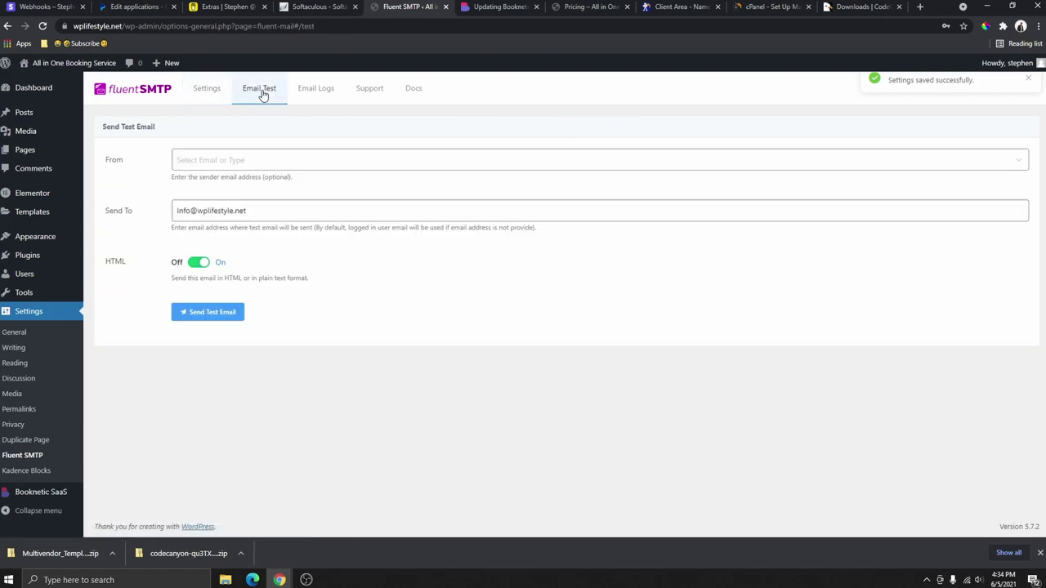
pyautogui.click(210, 163)
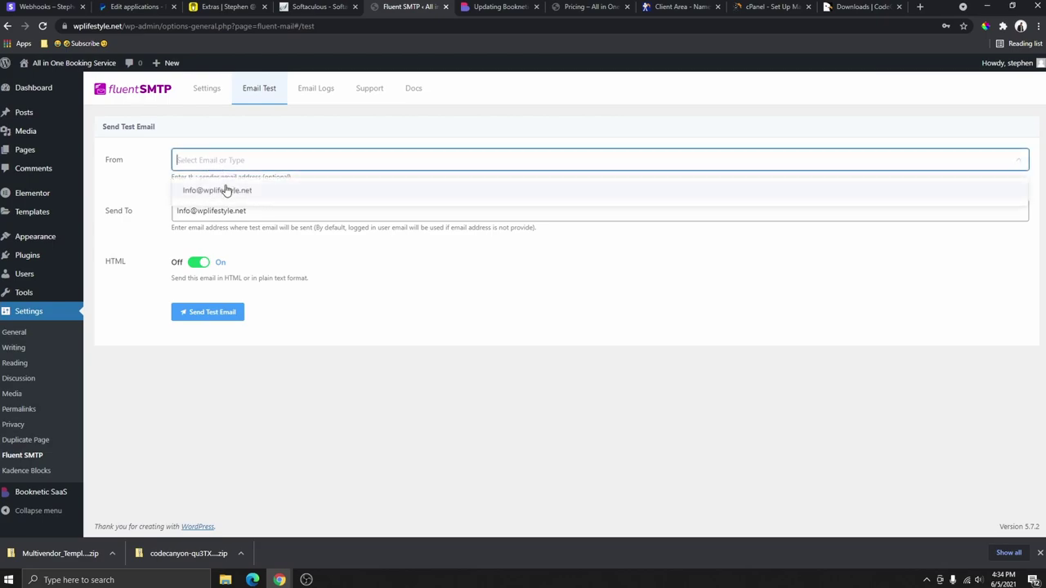
pyautogui.click(225, 191)
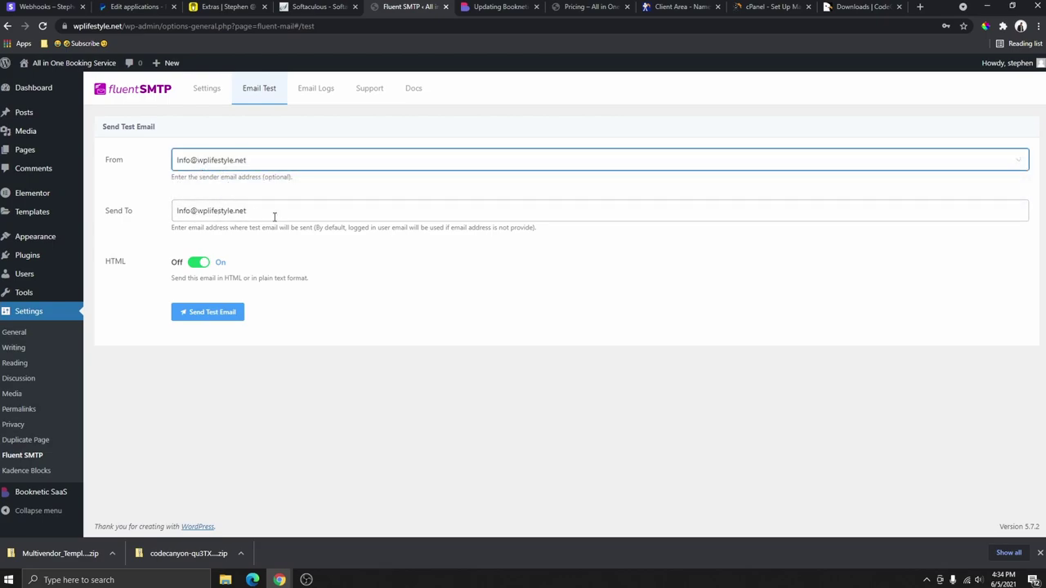
pyautogui.moveTo(251, 214); pyautogui.dragTo(148, 234)
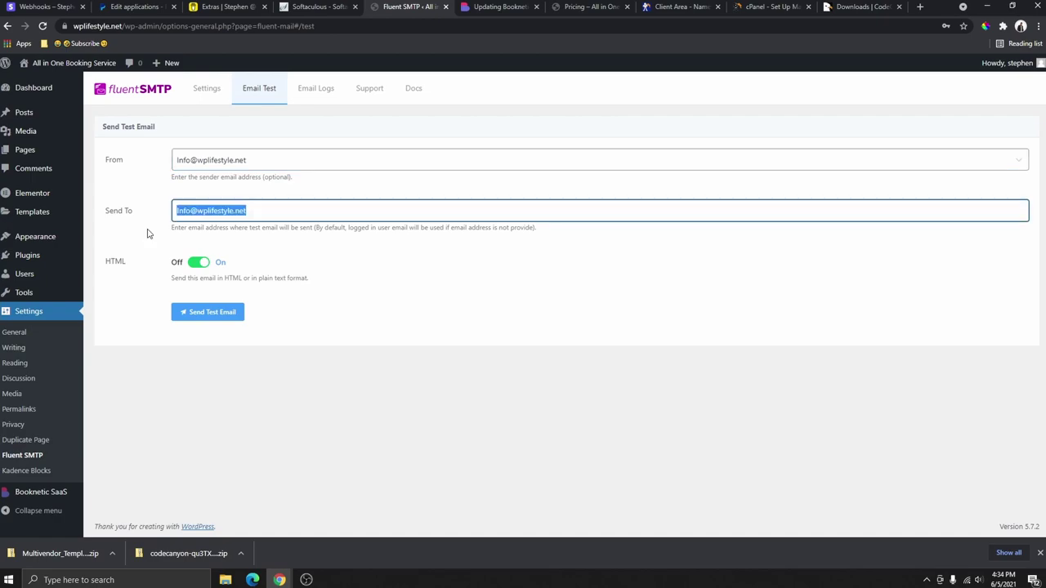
pyautogui.press('BackSpace')
pyautogui.click(312, 243)
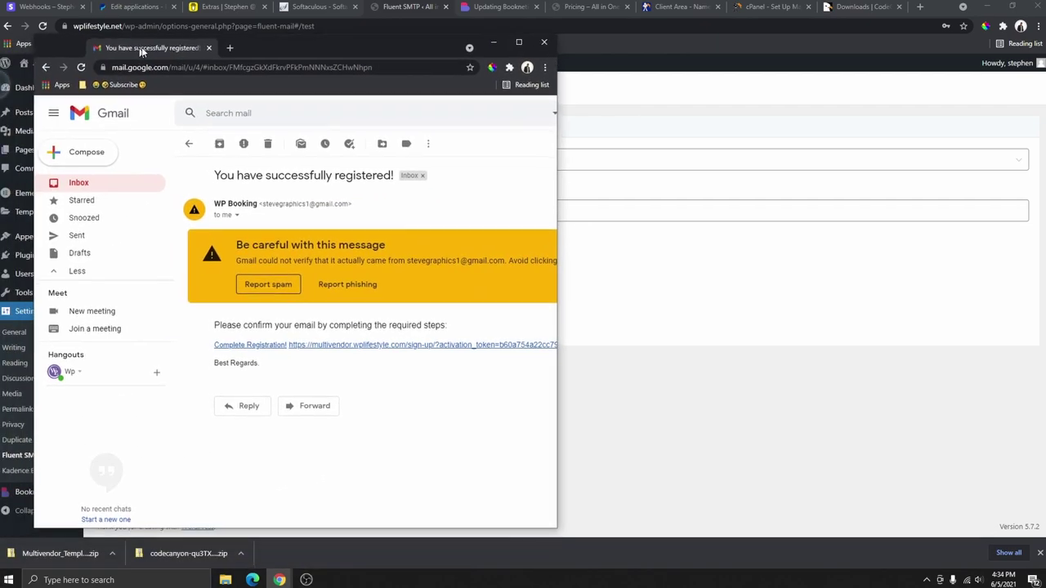
pyautogui.moveTo(140, 47); pyautogui.dragTo(866, 6)
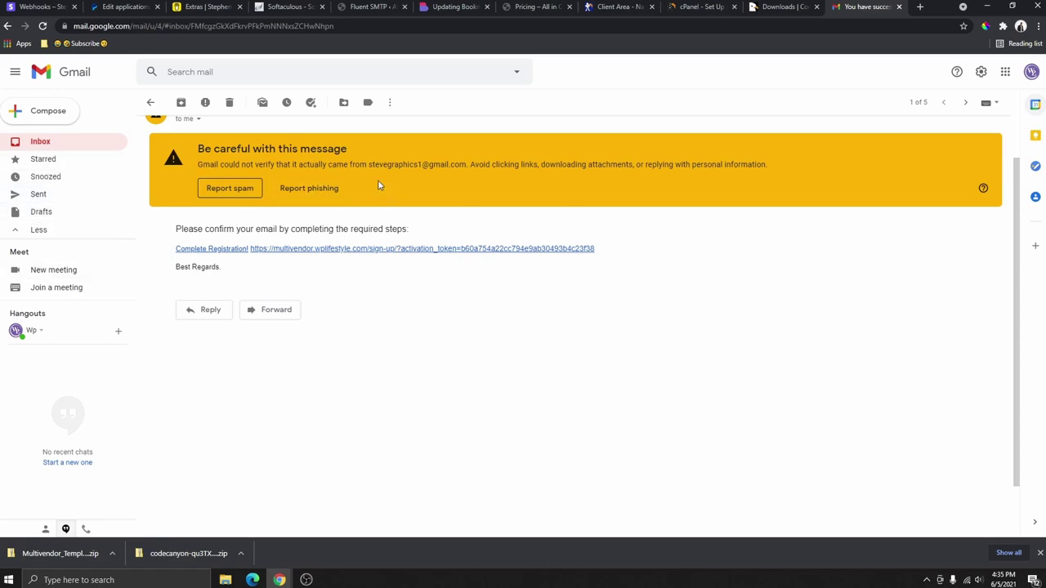
# Step: Send a test email from Fluent SMTP's Email Test page, then return to the Gmail inbox
pyautogui.click(372, 6)
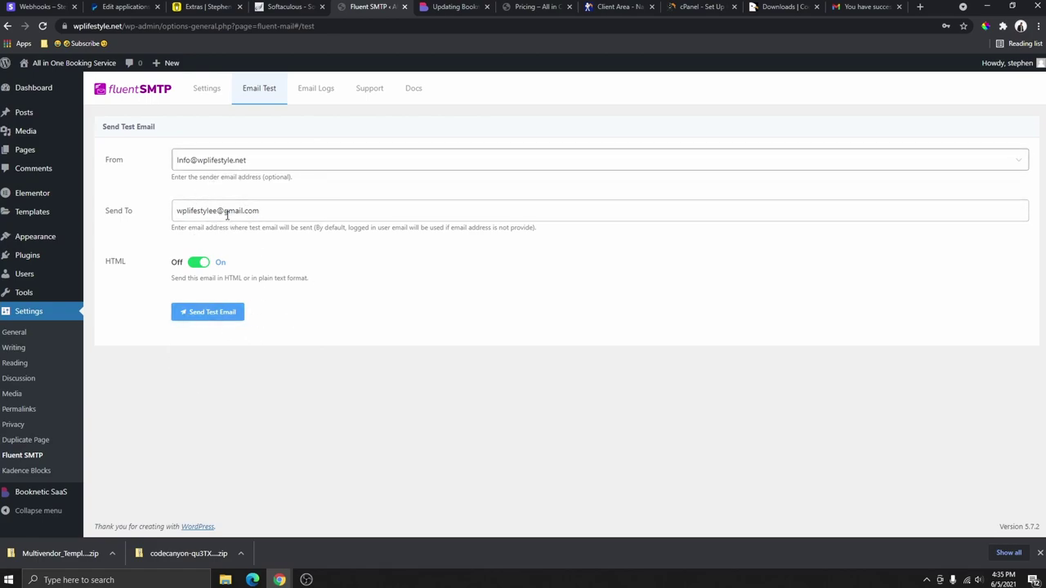
pyautogui.click(206, 315)
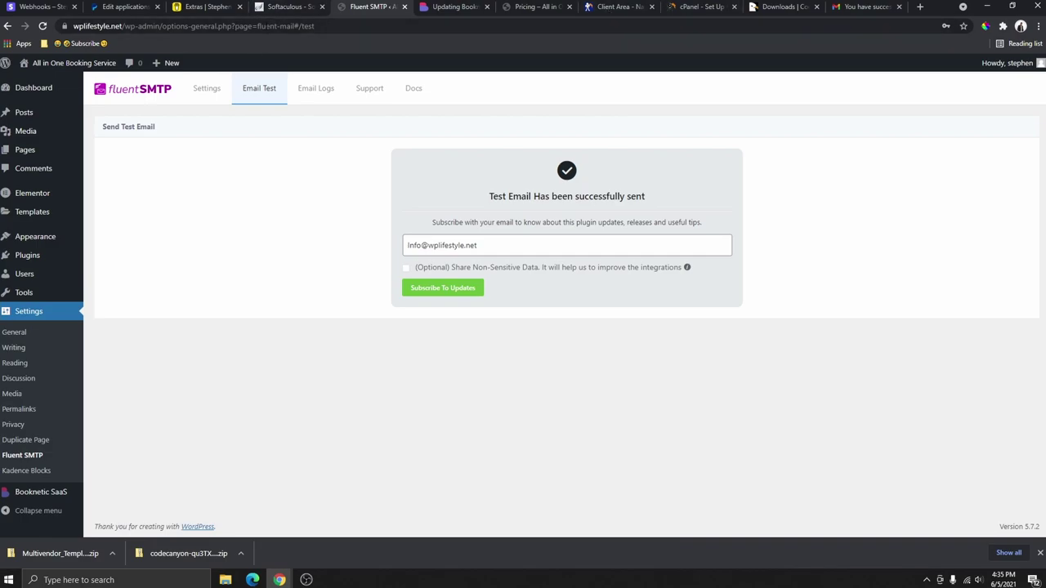
pyautogui.click(865, 8)
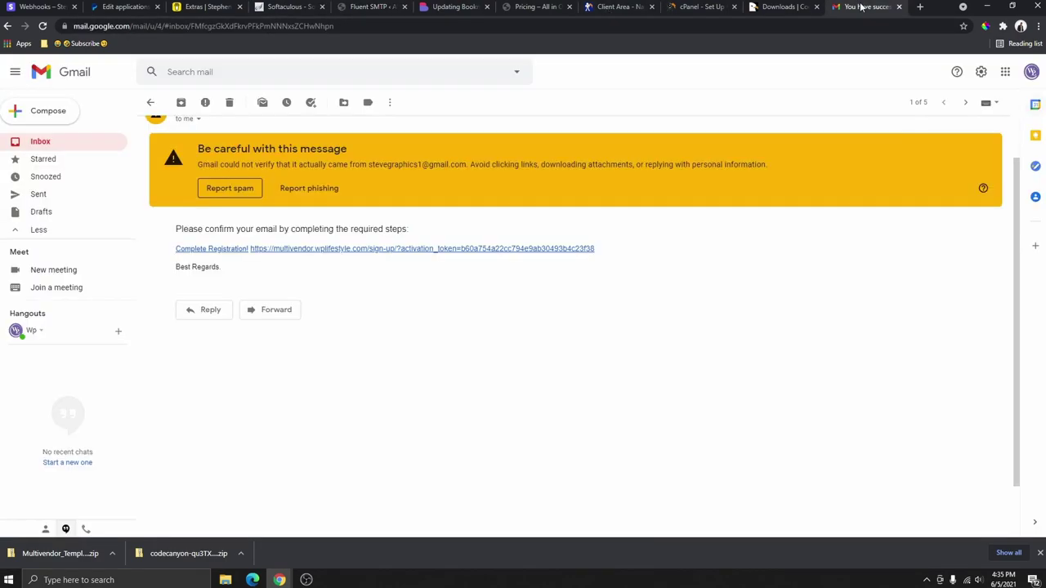
pyautogui.click(150, 104)
# Step: Reload Gmail, open the arrived Fluent SMTP test email, then return to the Email Test page
pyautogui.press('F5')
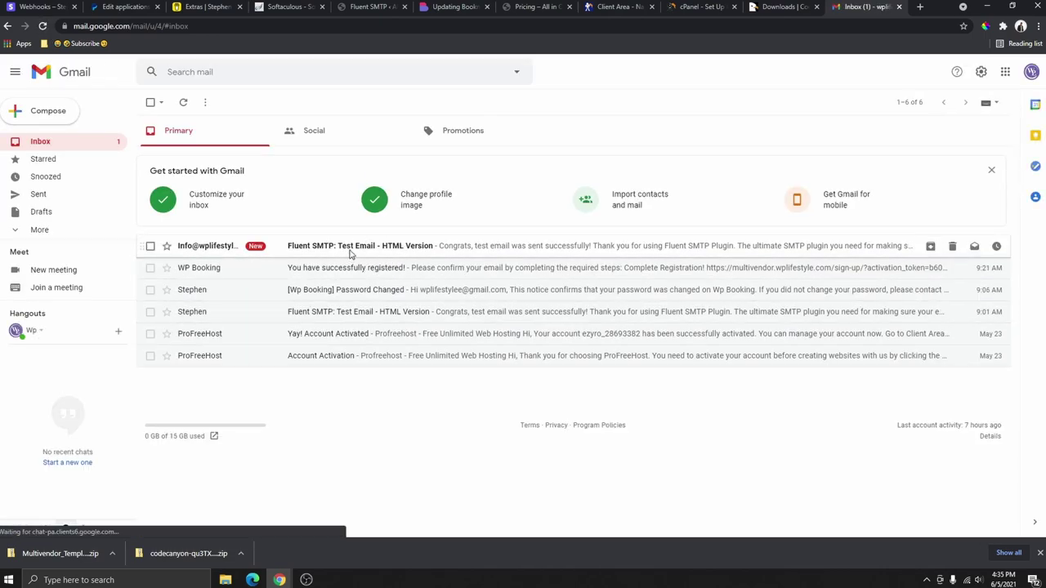
pyautogui.click(350, 254)
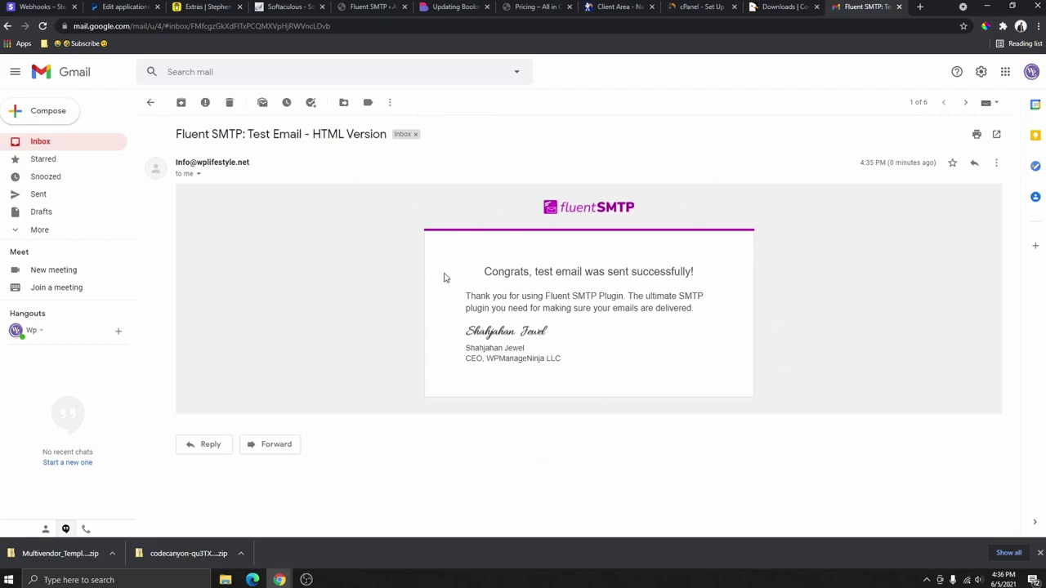
pyautogui.hotkey('alt', 'Left')
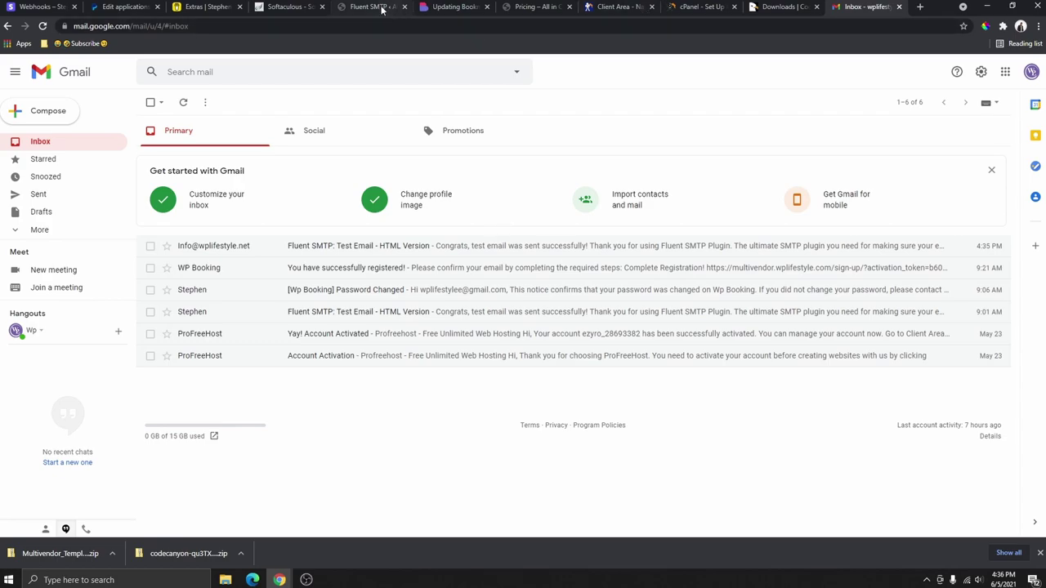
pyautogui.click(376, 7)
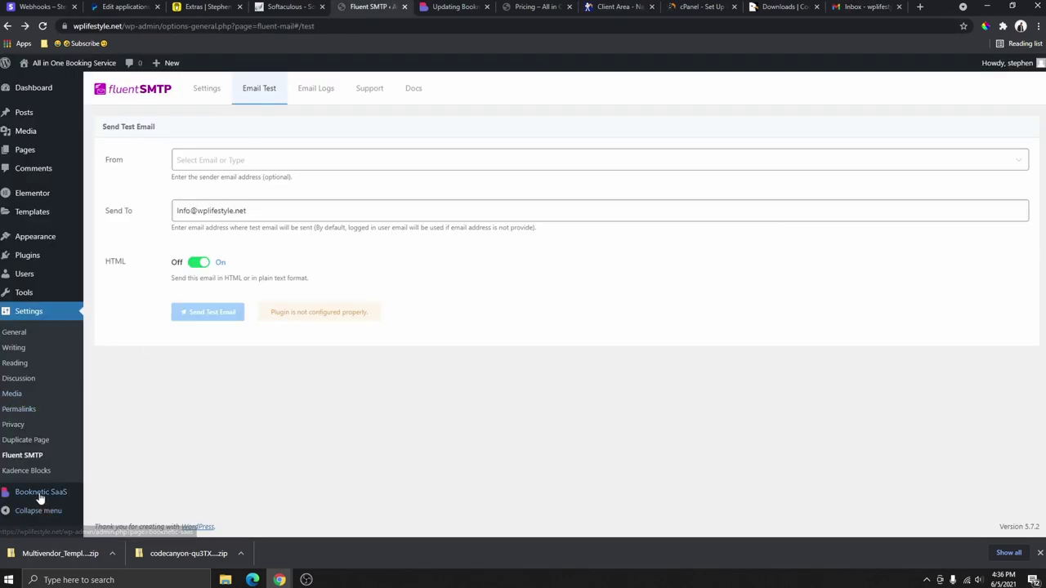
# Step: Open Booknetic SaaS email settings and set the mail gateway to SMTP
pyautogui.click(40, 493)
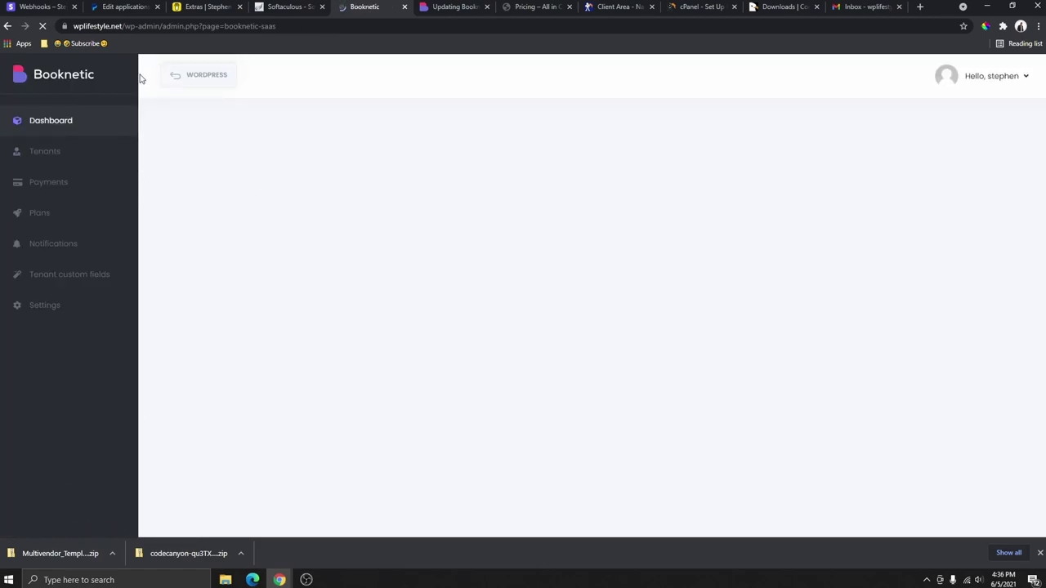
pyautogui.click(37, 305)
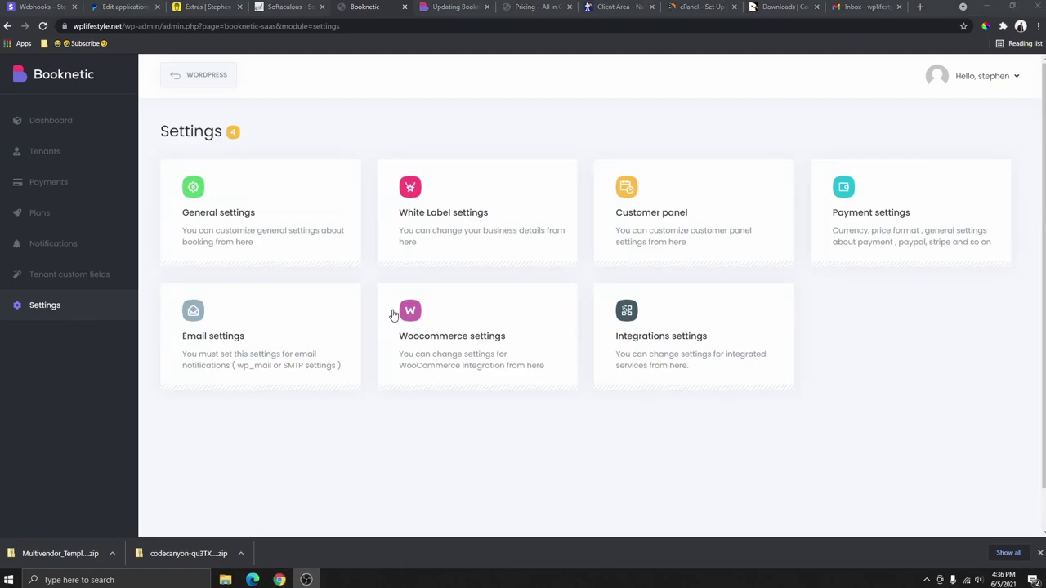
pyautogui.click(214, 347)
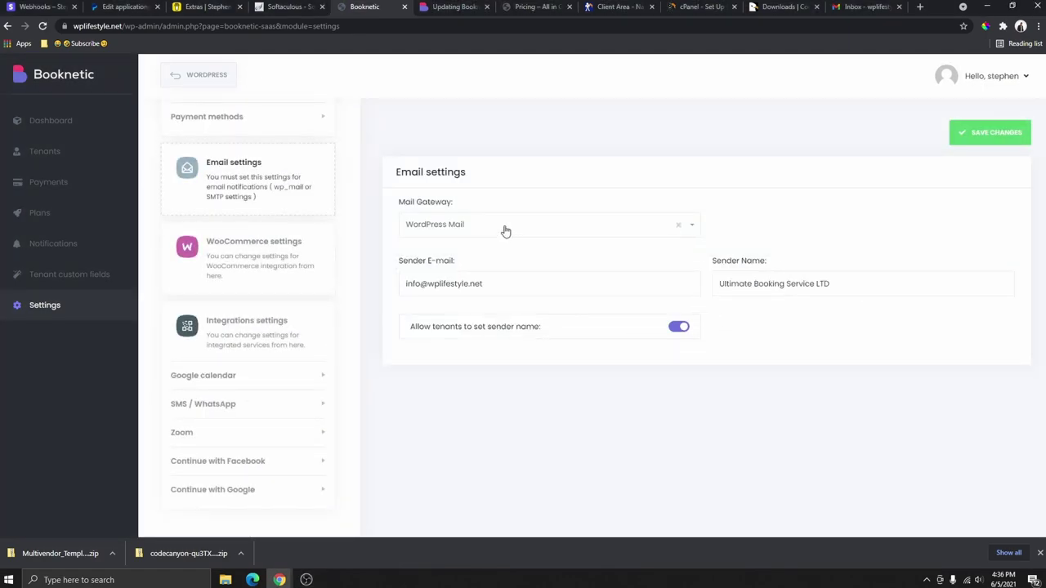
pyautogui.click(505, 229)
pyautogui.click(450, 264)
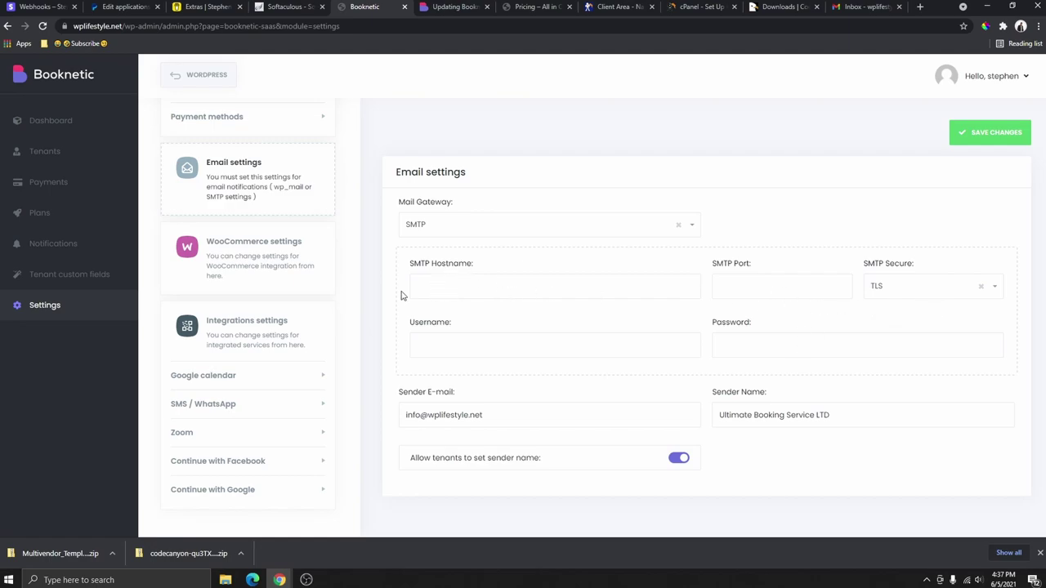
# Step: Fill in the SMTP username, password and hostname mail.wplifestyle.net copied from cPanel
pyautogui.rightClick(426, 349)
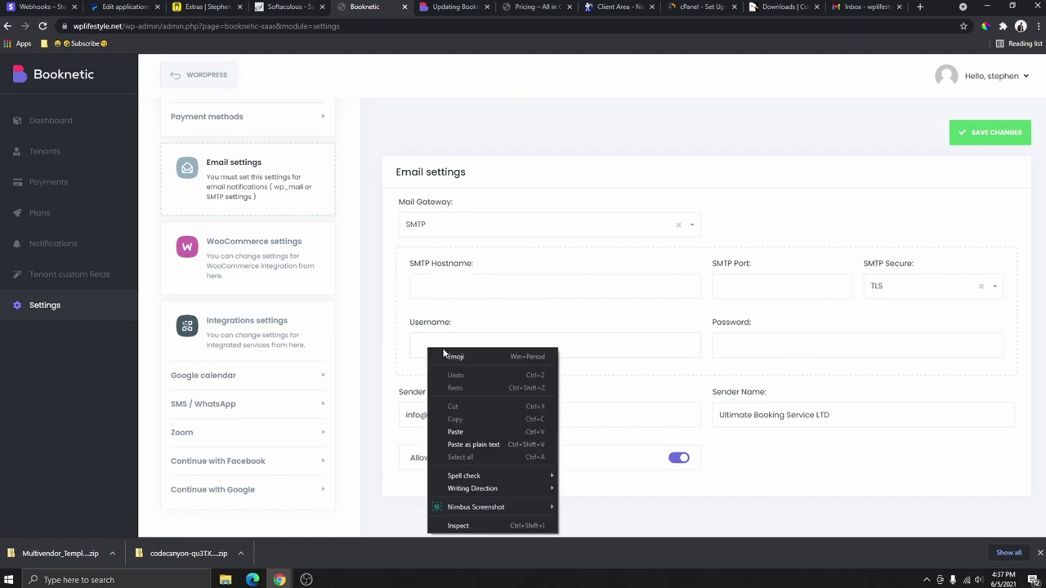
pyautogui.click(478, 434)
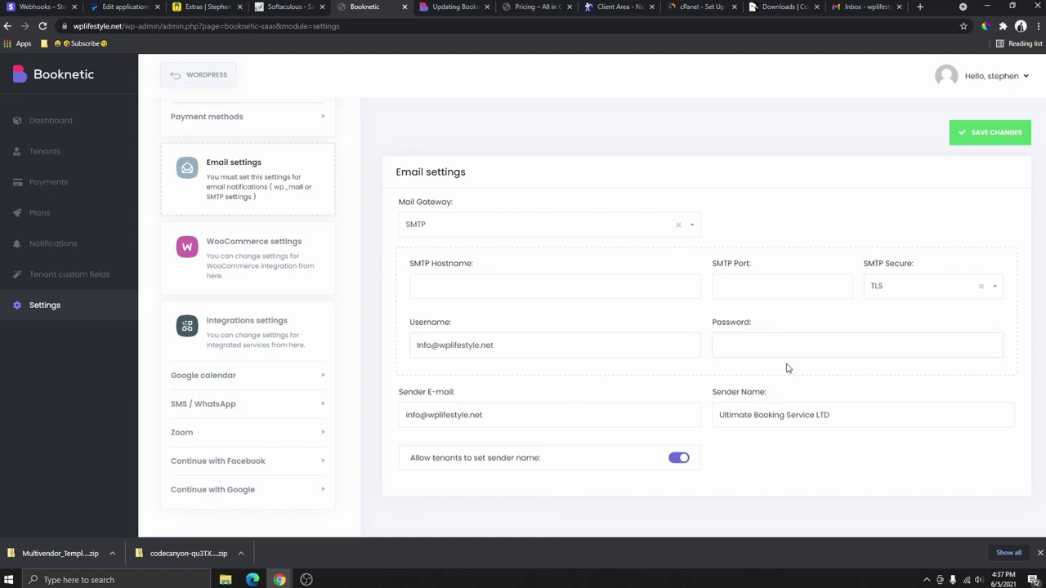
pyautogui.hotkey('ctrl', 'v')
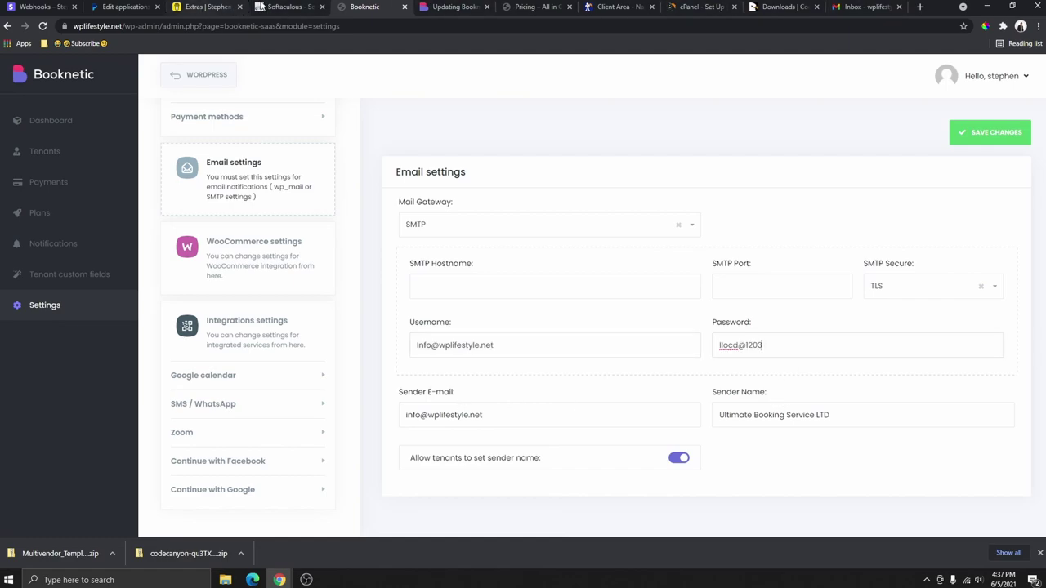
pyautogui.click(702, 7)
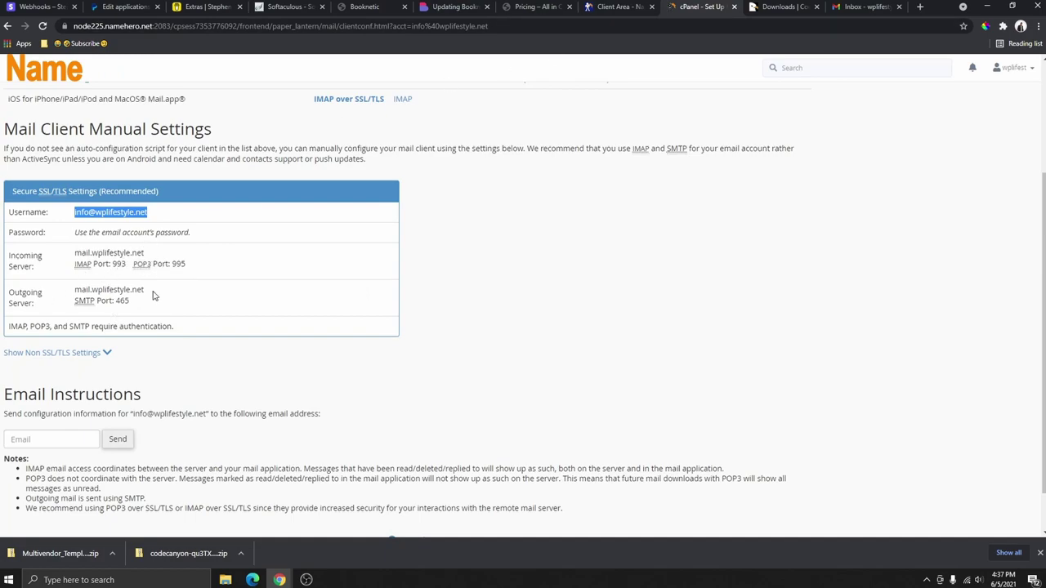
pyautogui.moveTo(152, 293); pyautogui.dragTo(79, 292)
pyautogui.rightClick(117, 284)
pyautogui.click(144, 291)
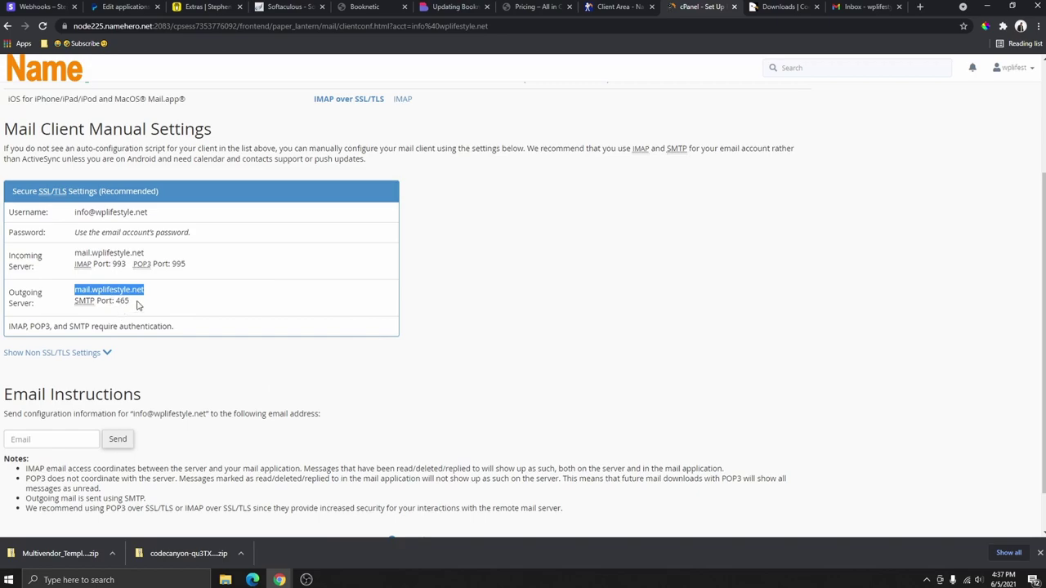
pyautogui.click(364, 10)
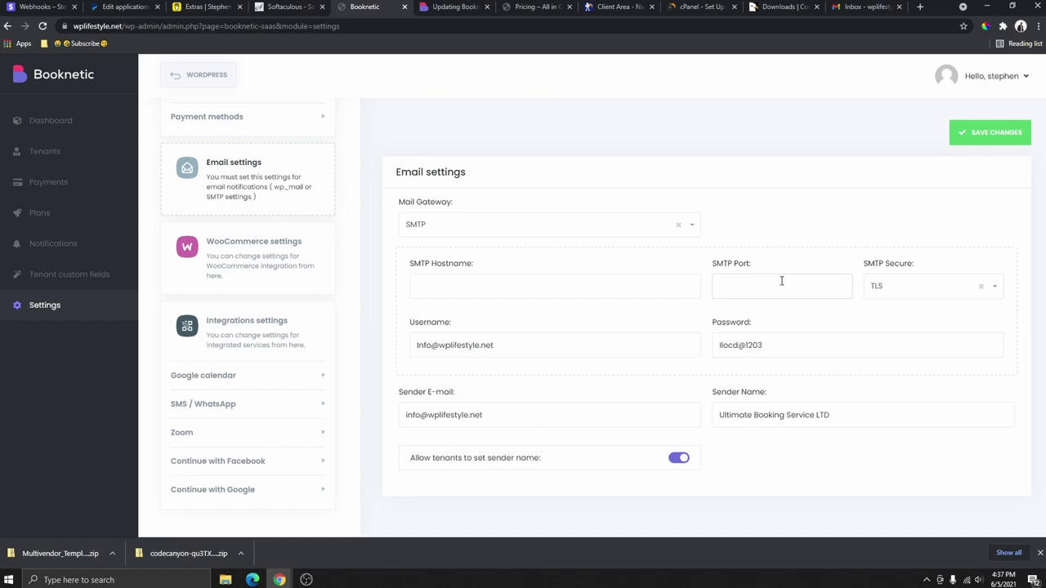
pyautogui.rightClick(491, 291)
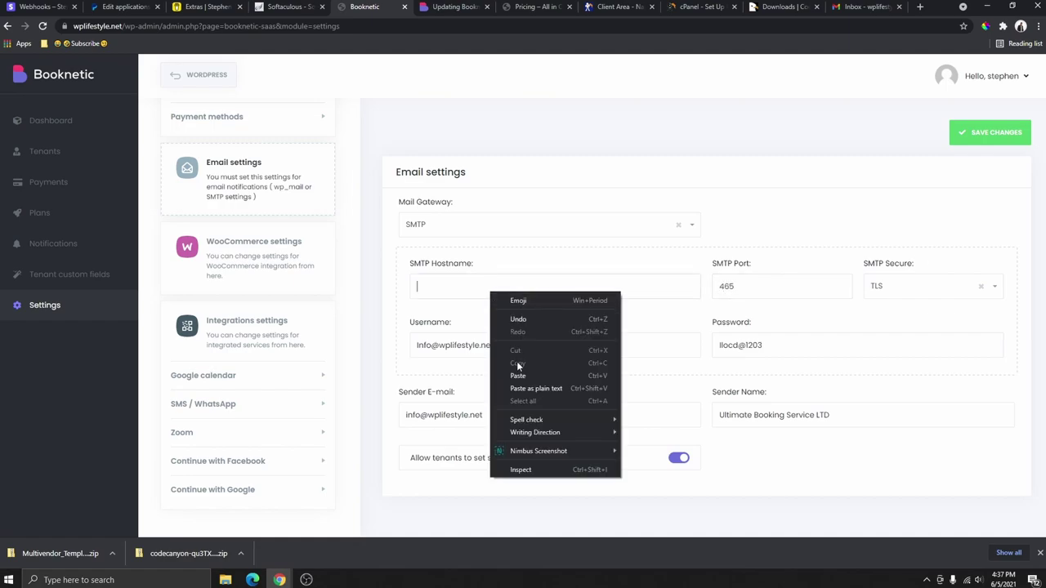
pyautogui.click(521, 373)
# Step: Choose SSL security for port 465 and save the email settings
pyautogui.click(918, 290)
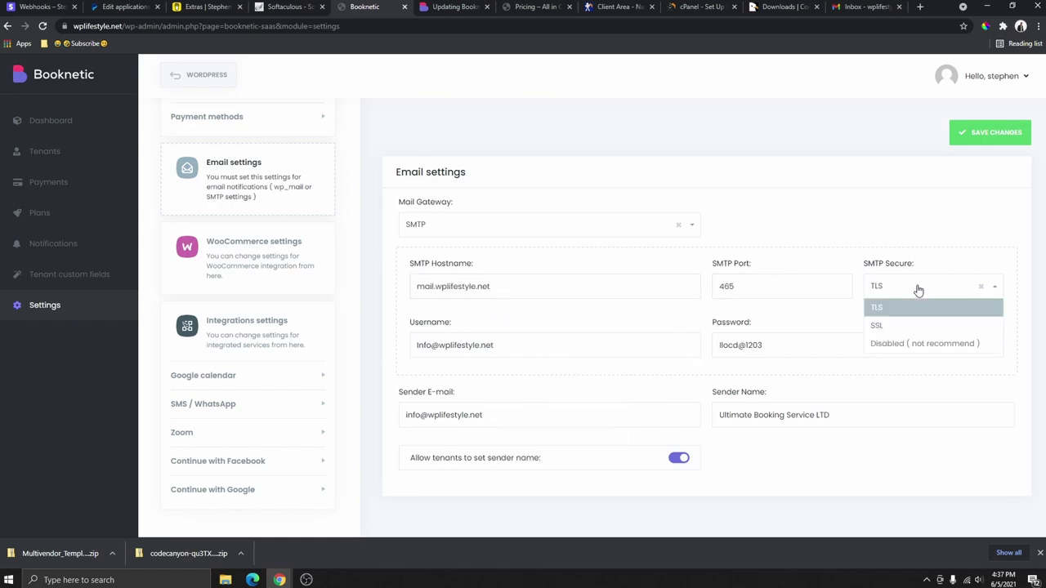
pyautogui.click(906, 327)
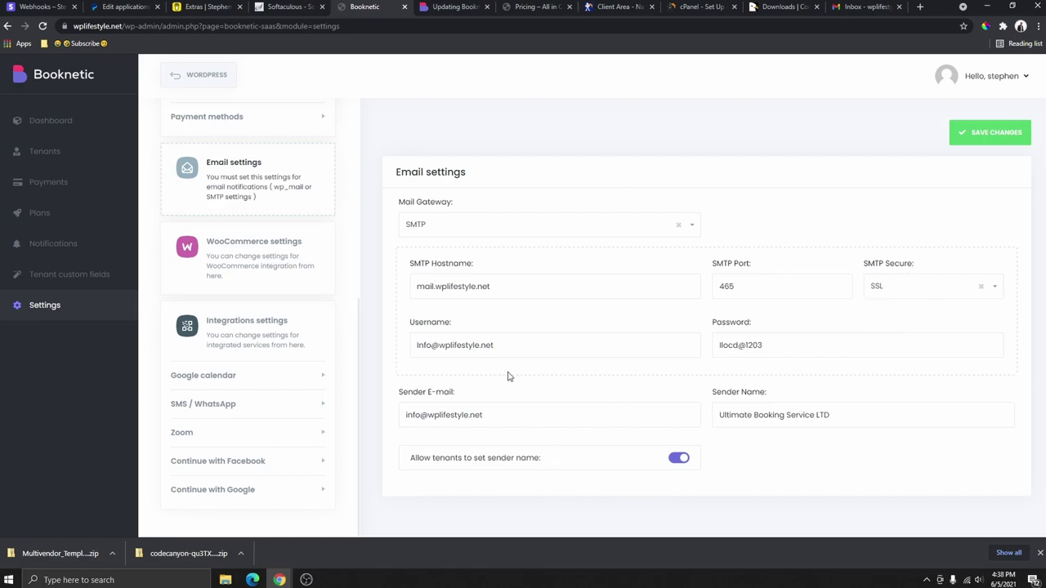
pyautogui.click(990, 142)
pyautogui.click(118, 123)
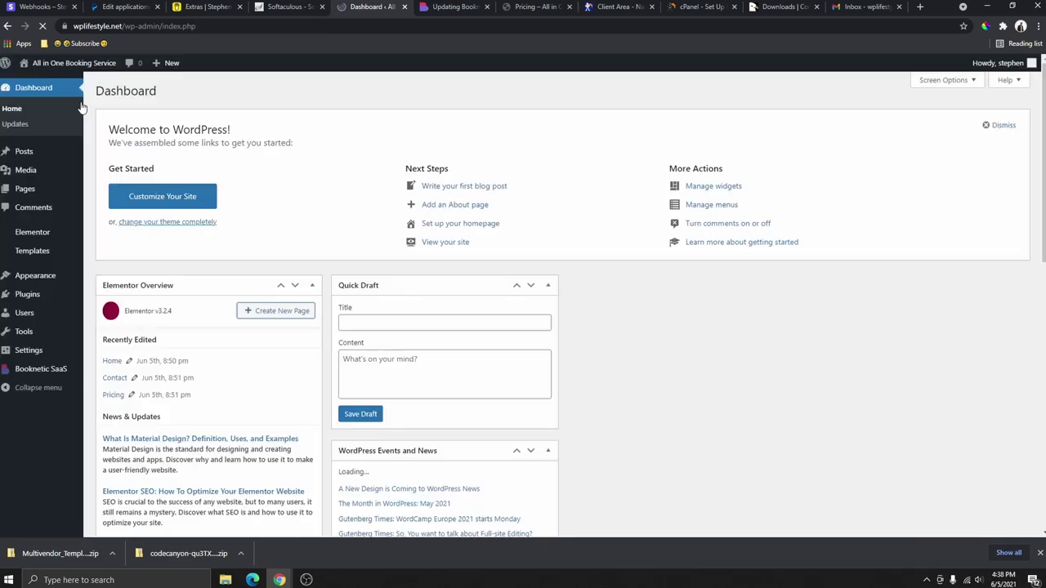
# Step: Scroll the site's home page down to the footer copyright, then open the blog front page via the logo
pyautogui.scroll(-4, 316, 384)
pyautogui.scroll(4, 316, 384)
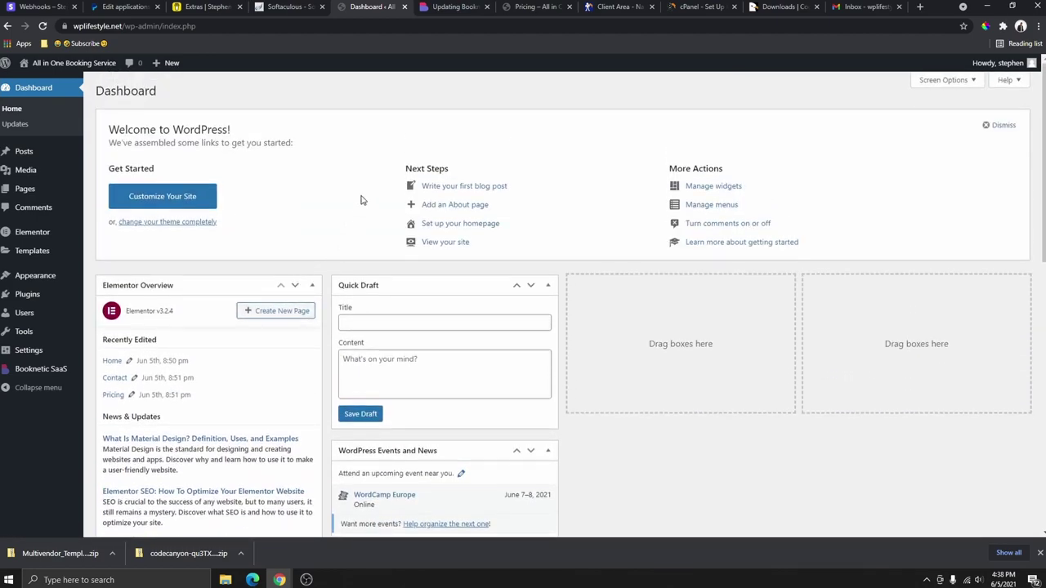
pyautogui.click(456, 7)
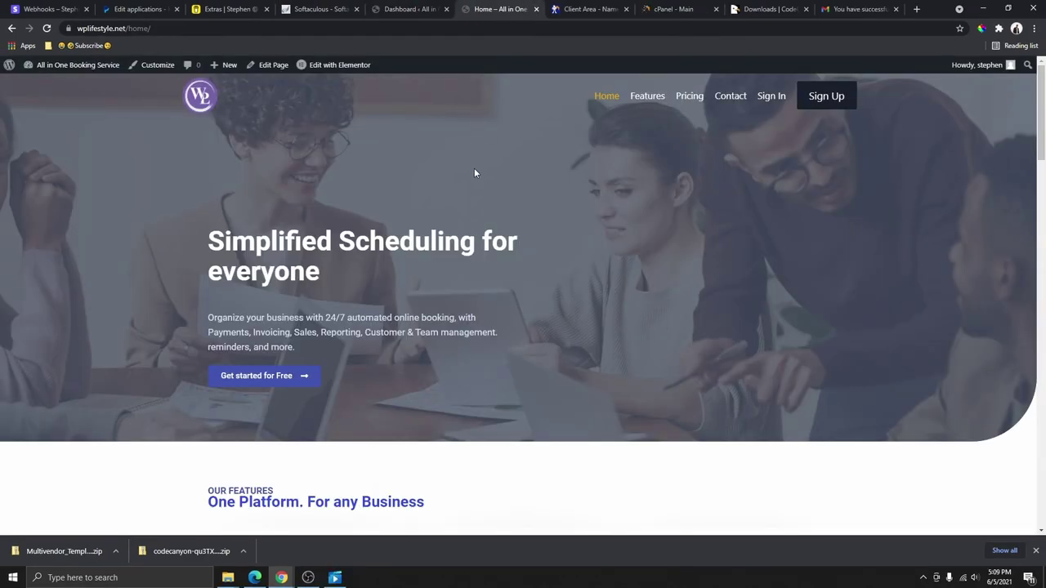
pyautogui.scroll(-15, 589, 176)
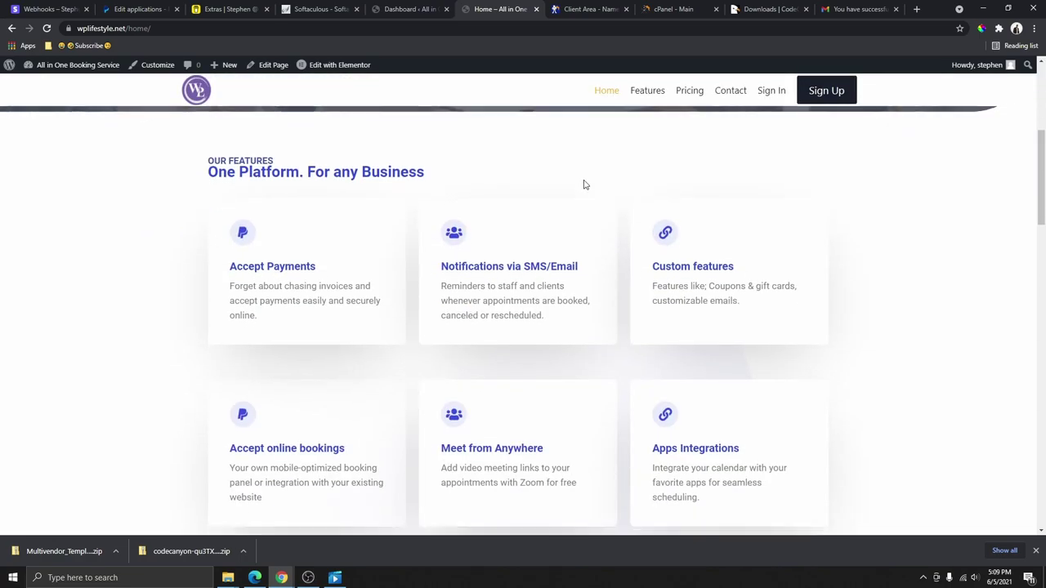
pyautogui.scroll(-10, 577, 216)
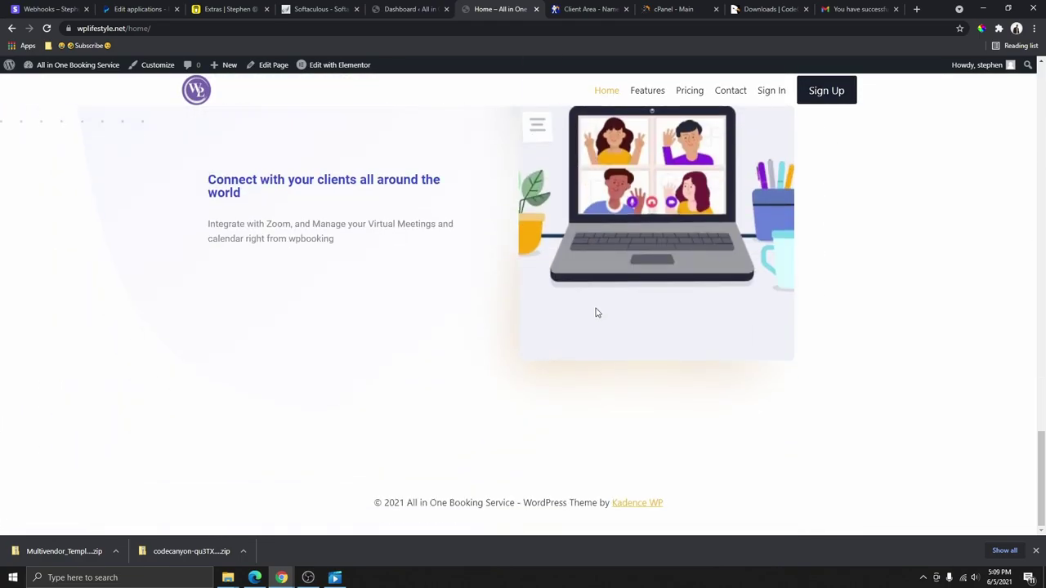
pyautogui.scroll(20, 597, 316)
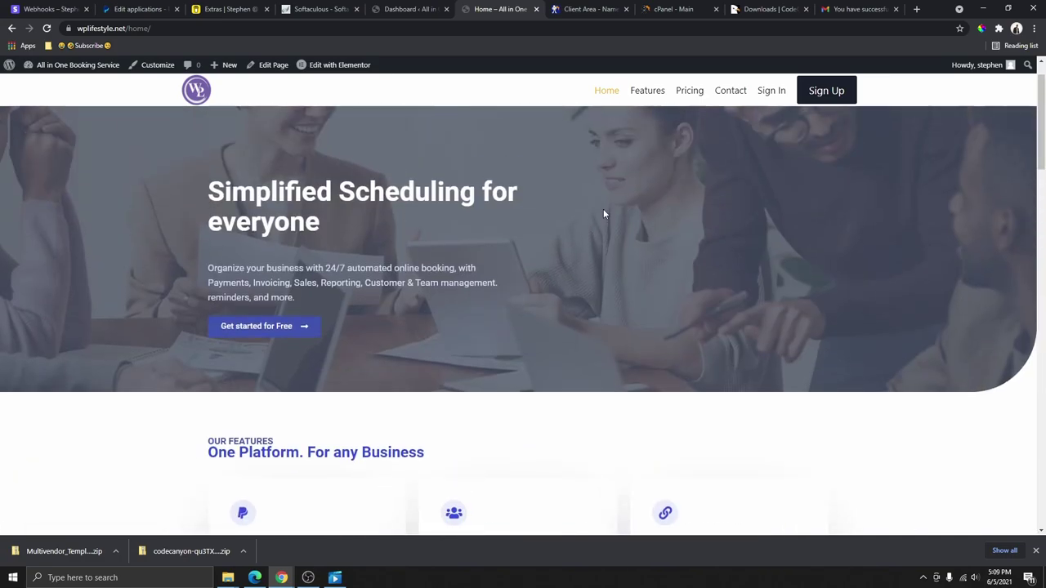
pyautogui.scroll(-20, 784, 174)
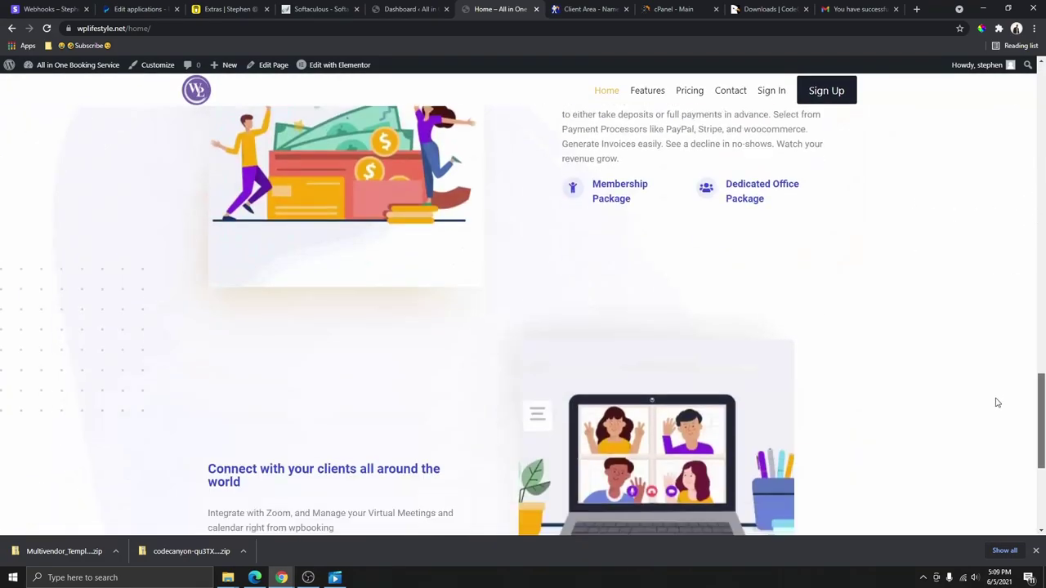
pyautogui.moveTo(530, 503); pyautogui.dragTo(339, 515)
pyautogui.click(388, 521)
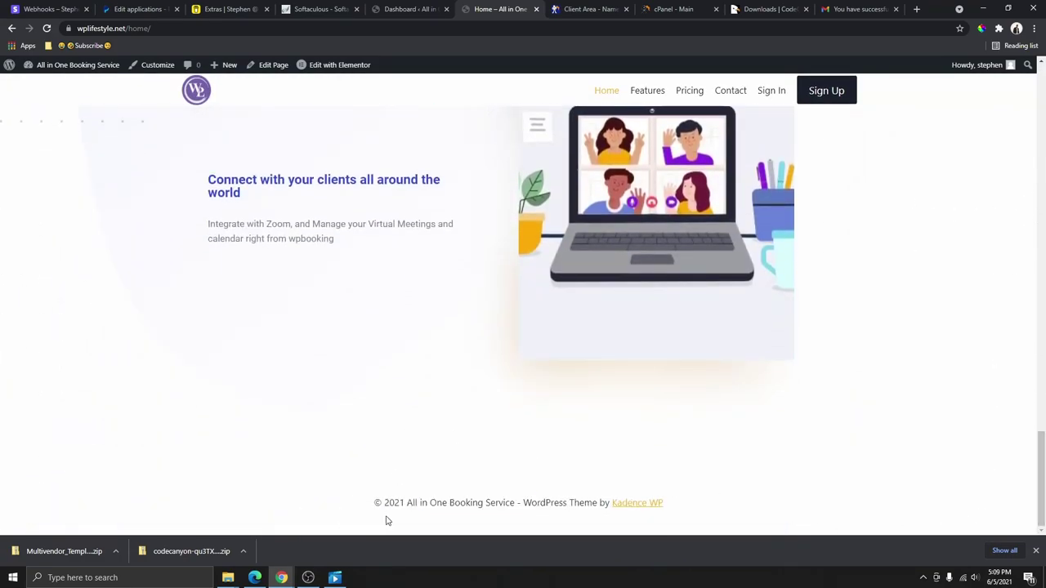
pyautogui.scroll(10, 684, 491)
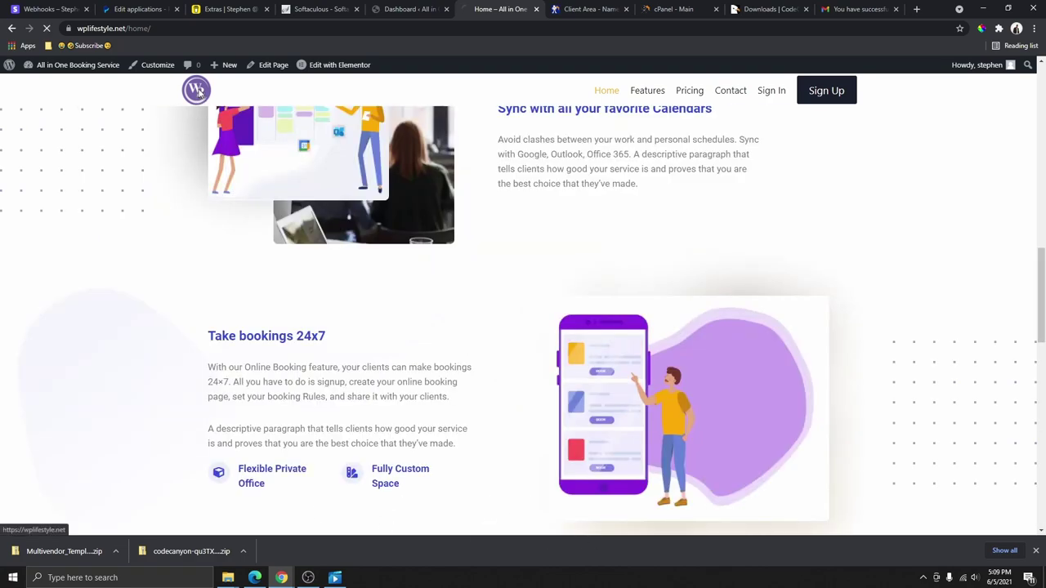
pyautogui.click(198, 92)
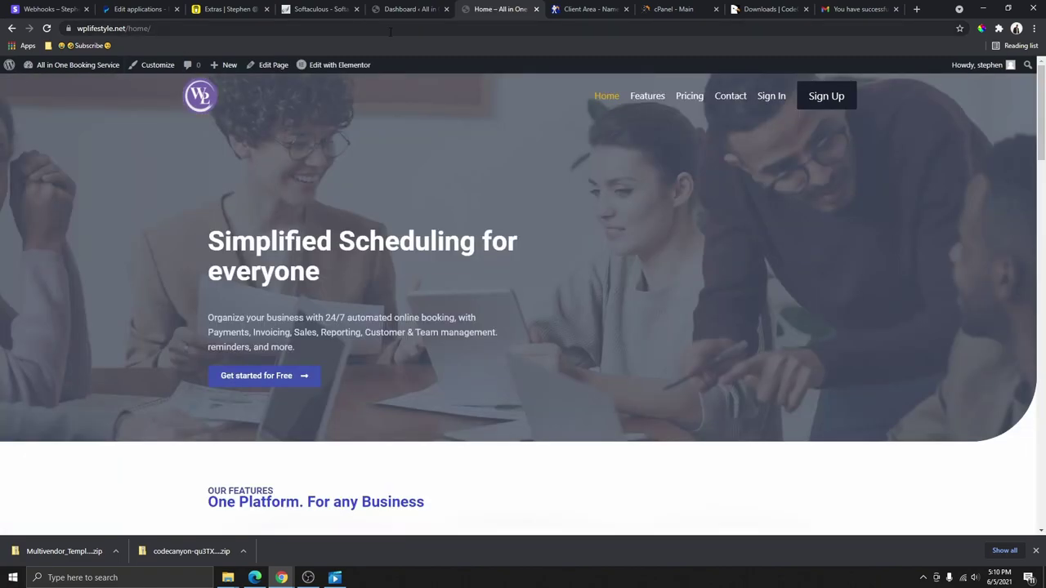
# Step: In Settings > Reading, make the static Home page the homepage with no posts page
pyautogui.click(405, 10)
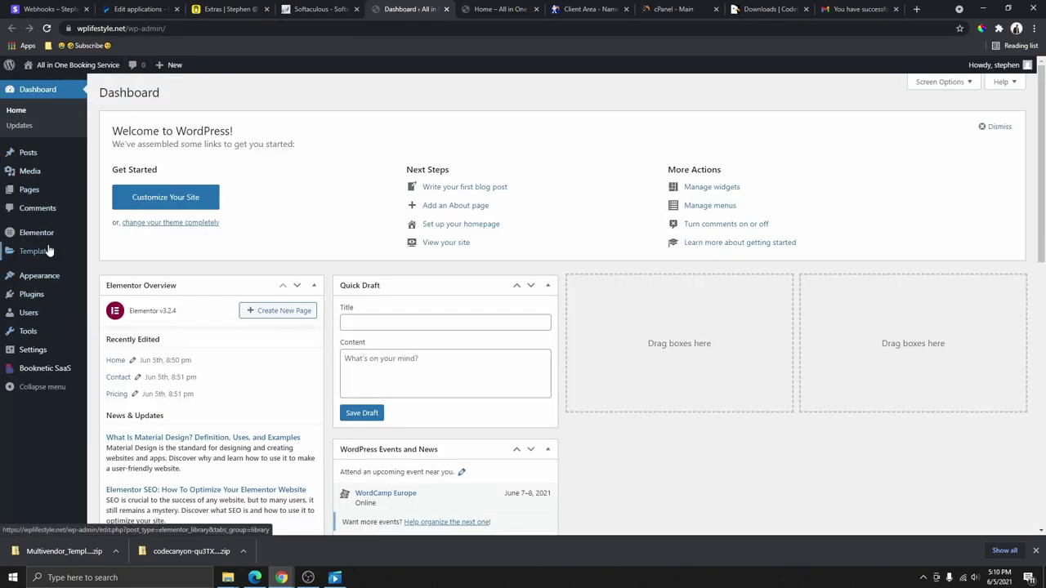
pyautogui.click(36, 352)
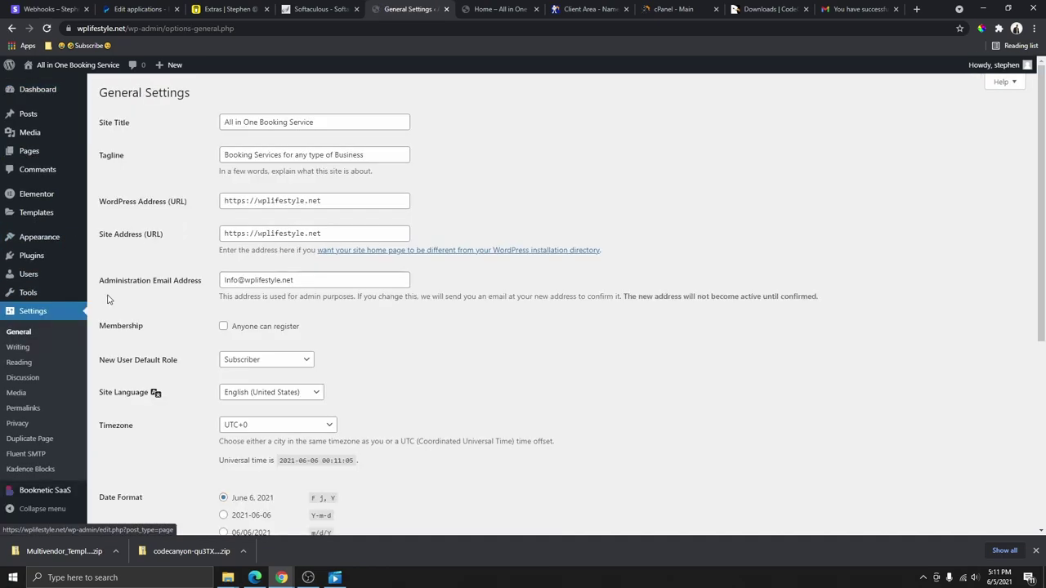
pyautogui.click(21, 364)
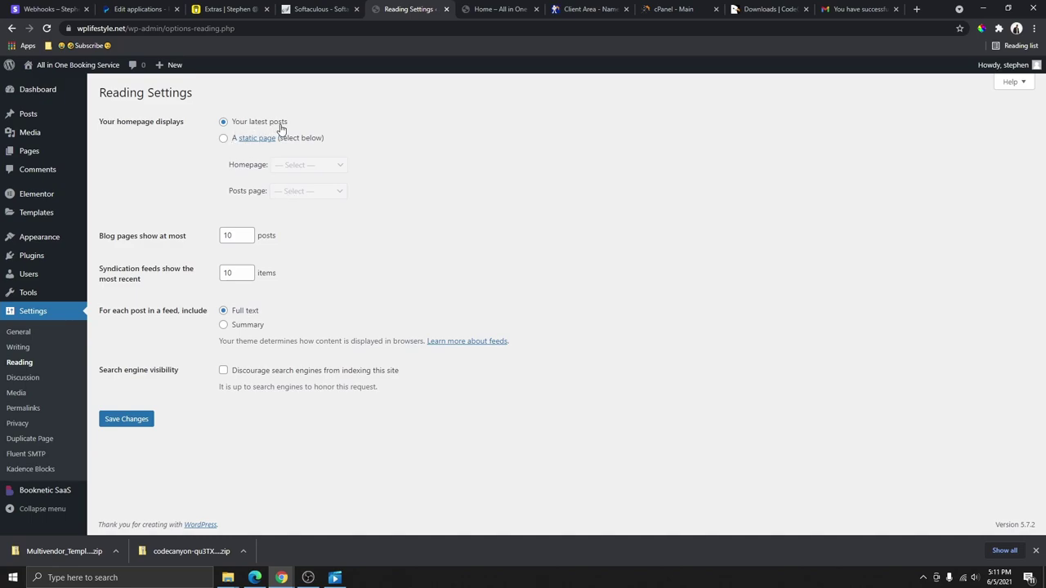
pyautogui.click(223, 139)
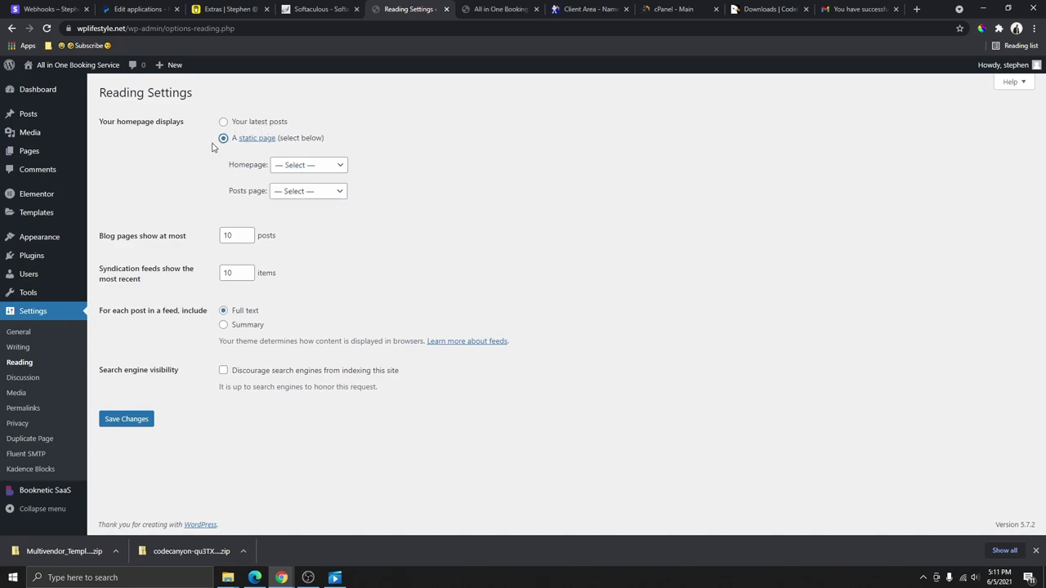
pyautogui.click(312, 167)
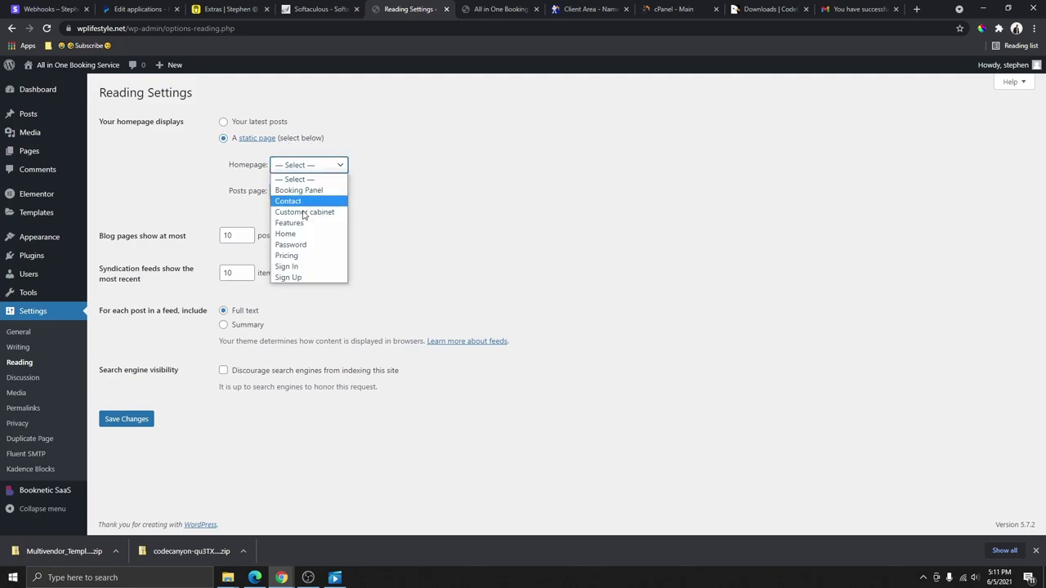
pyautogui.click(284, 234)
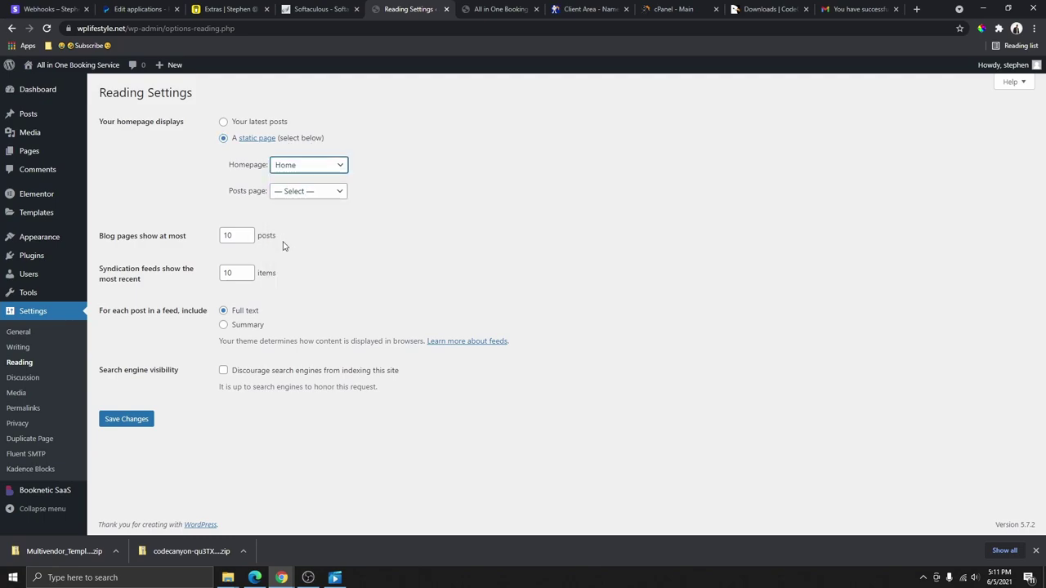
pyautogui.click(288, 192)
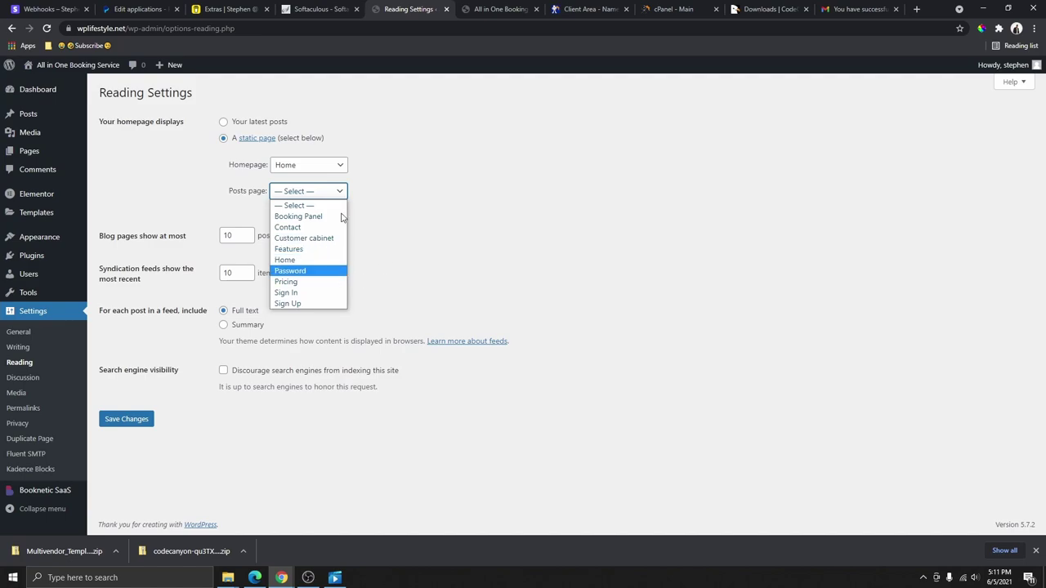
pyautogui.click(378, 219)
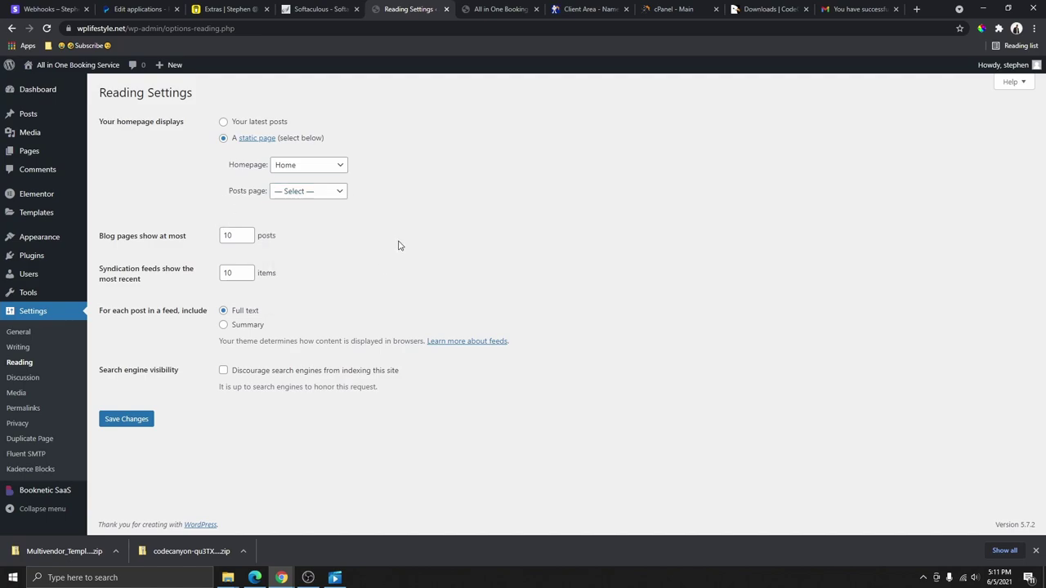
# Step: Reload the site's front page and scroll through it to confirm the Home page appears
pyautogui.hotkey('ctrl', 'Tab')
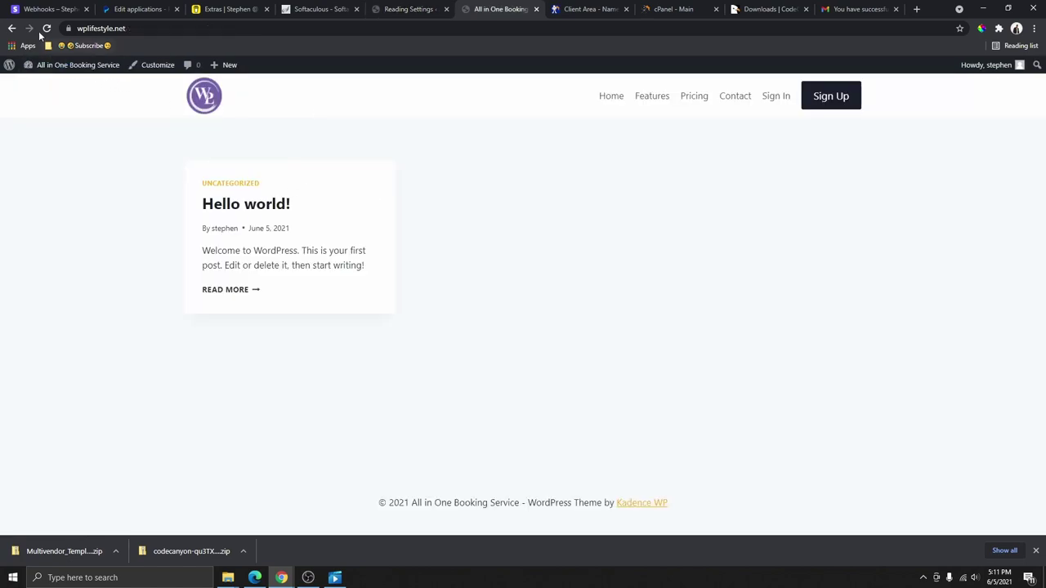
pyautogui.click(47, 27)
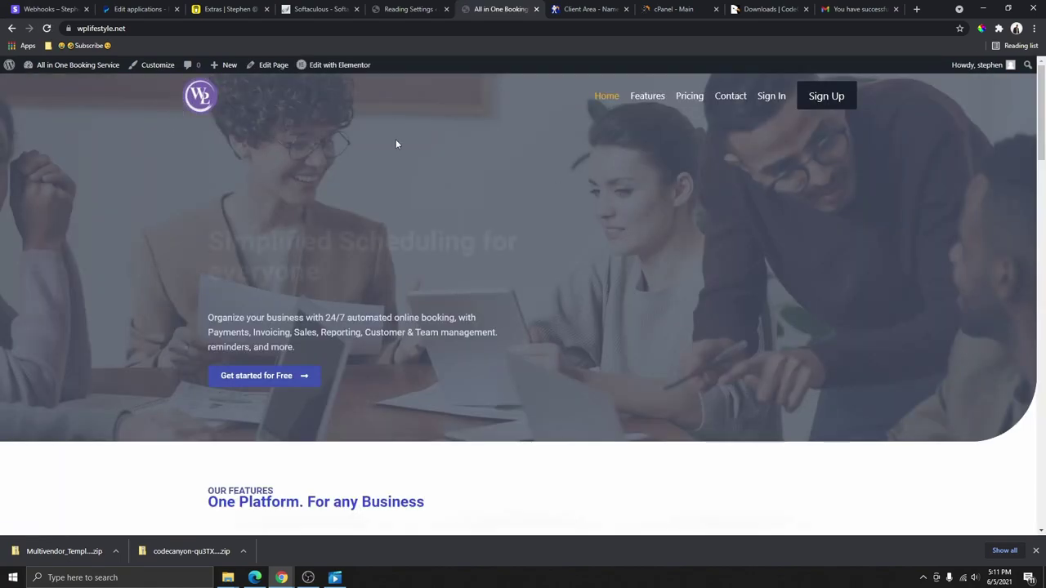
pyautogui.scroll(-5, 443, 333)
pyautogui.scroll(5, 342, 317)
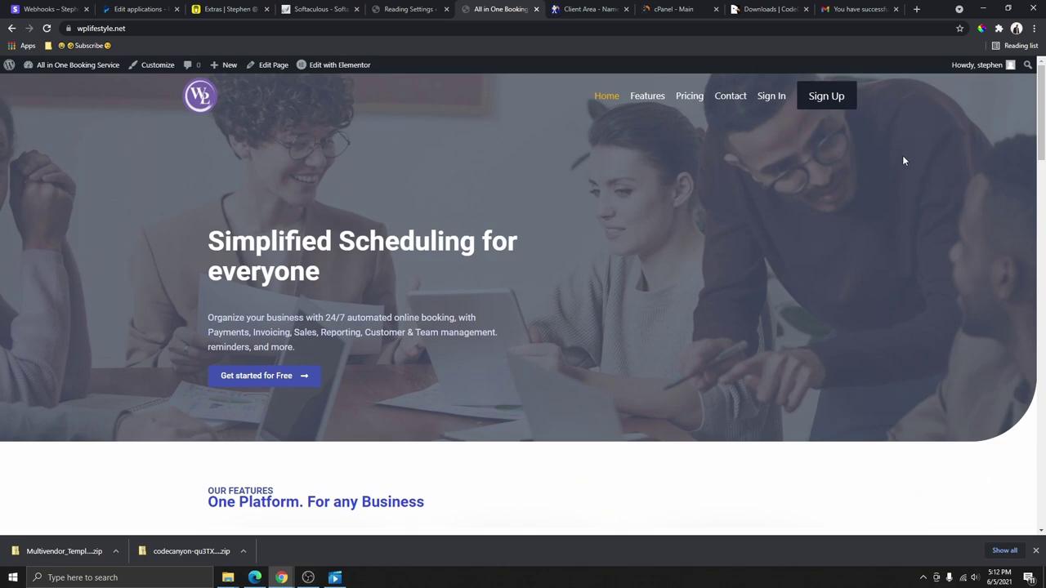
pyautogui.scroll(-5, 927, 332)
pyautogui.scroll(5, 868, 351)
pyautogui.scroll(-5, 875, 240)
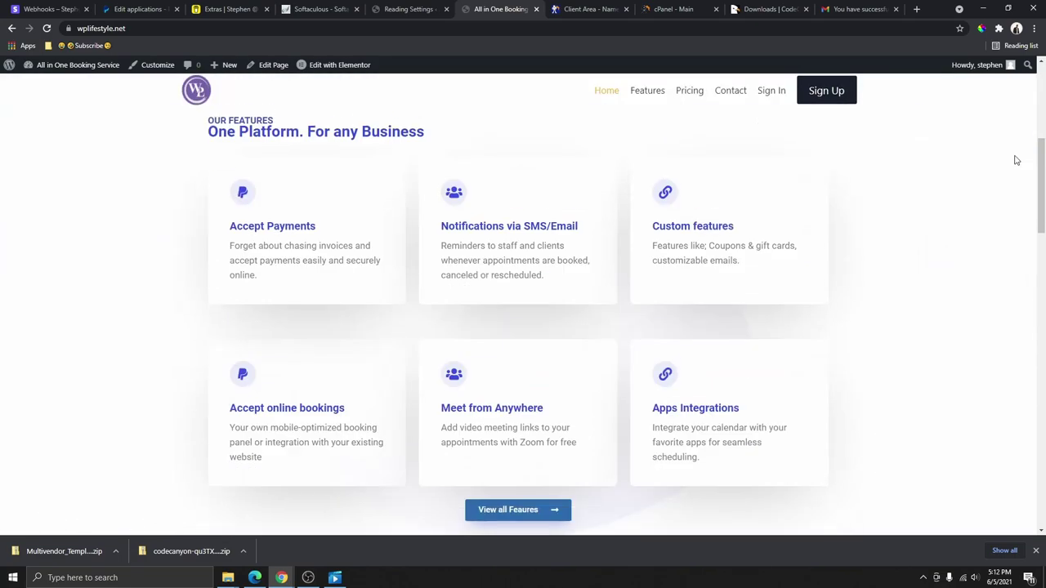
pyautogui.moveTo(1041, 188); pyautogui.dragTo(1023, 497)
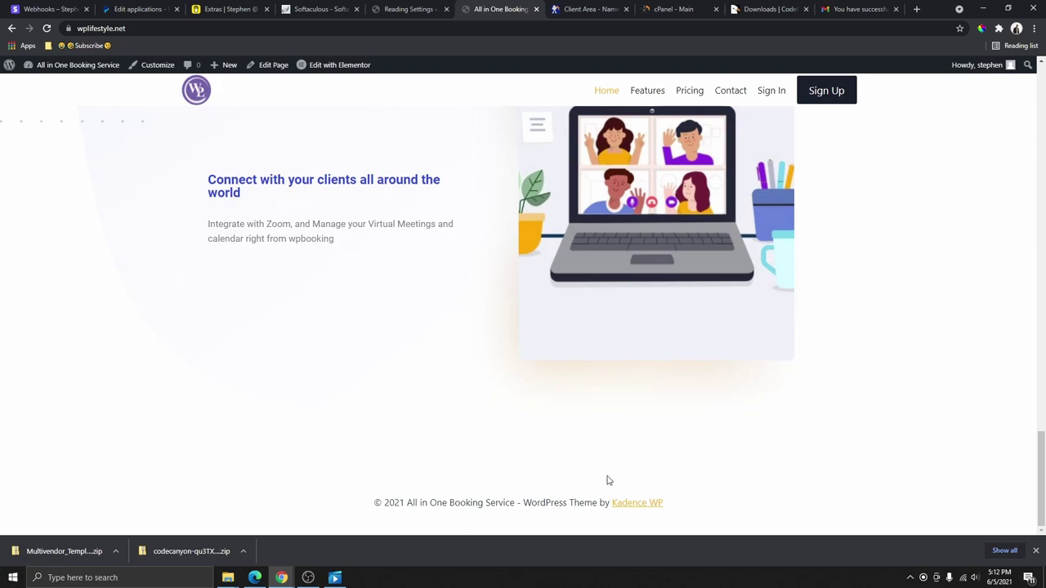
pyautogui.hotkey('ctrl', 'shift', 'Tab')
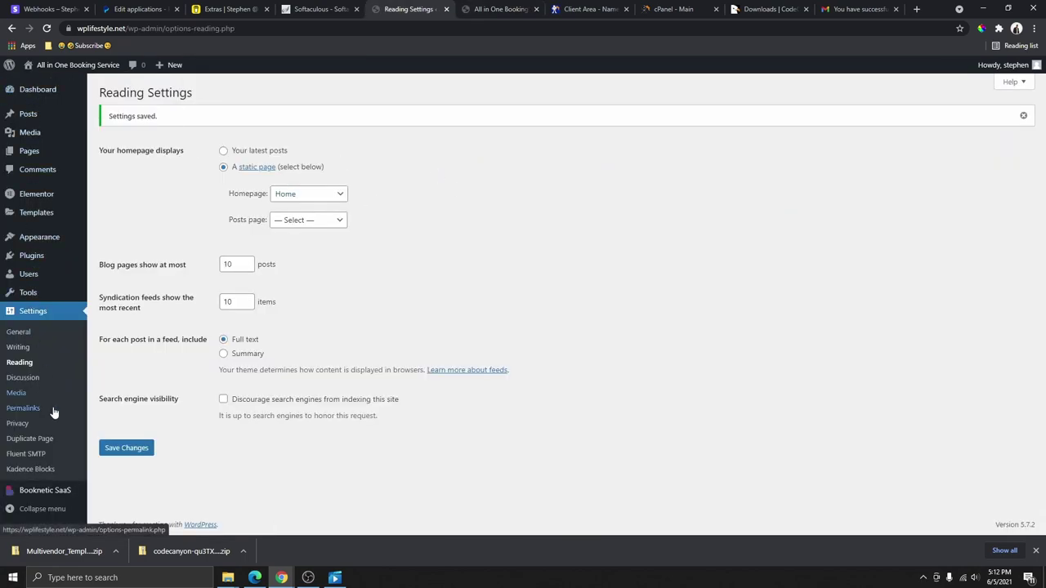
# Step: Find the Header, Footer & Blocks plugin in the installed plugins list
pyautogui.moveTo(30, 260)
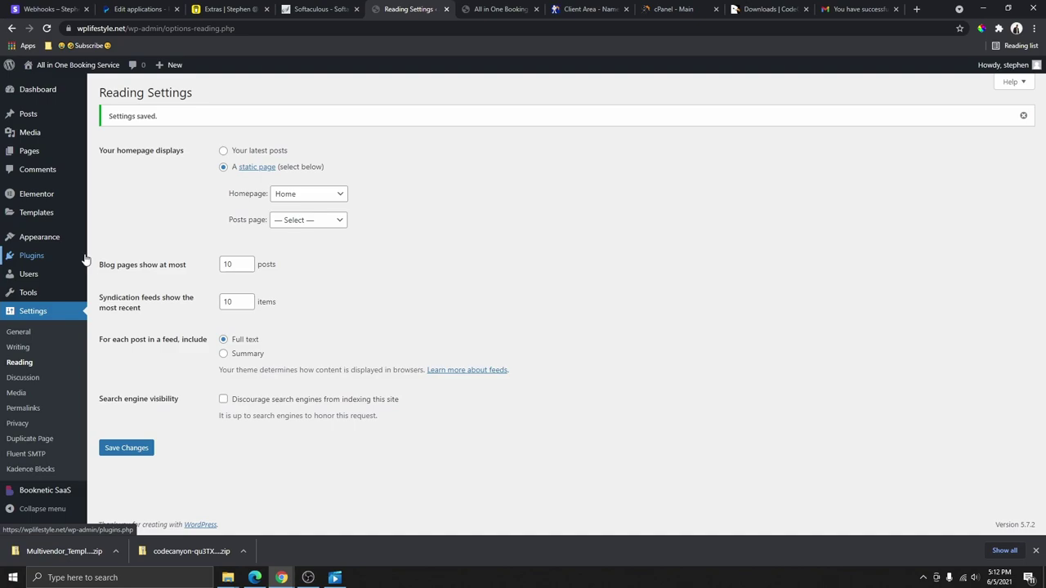
pyautogui.click(42, 259)
pyautogui.scroll(-1, 186, 274)
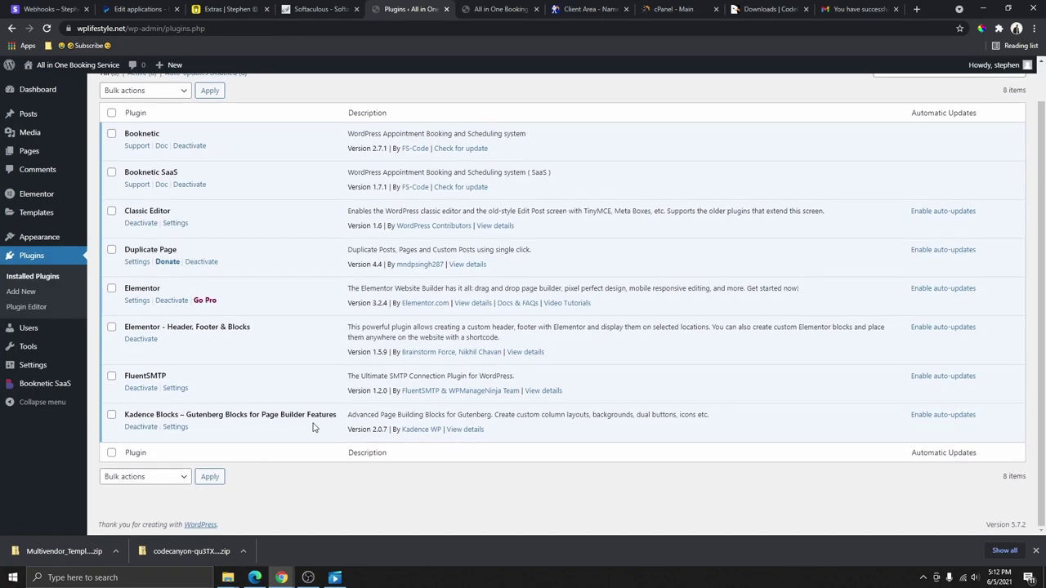
pyautogui.scroll(1, 286, 404)
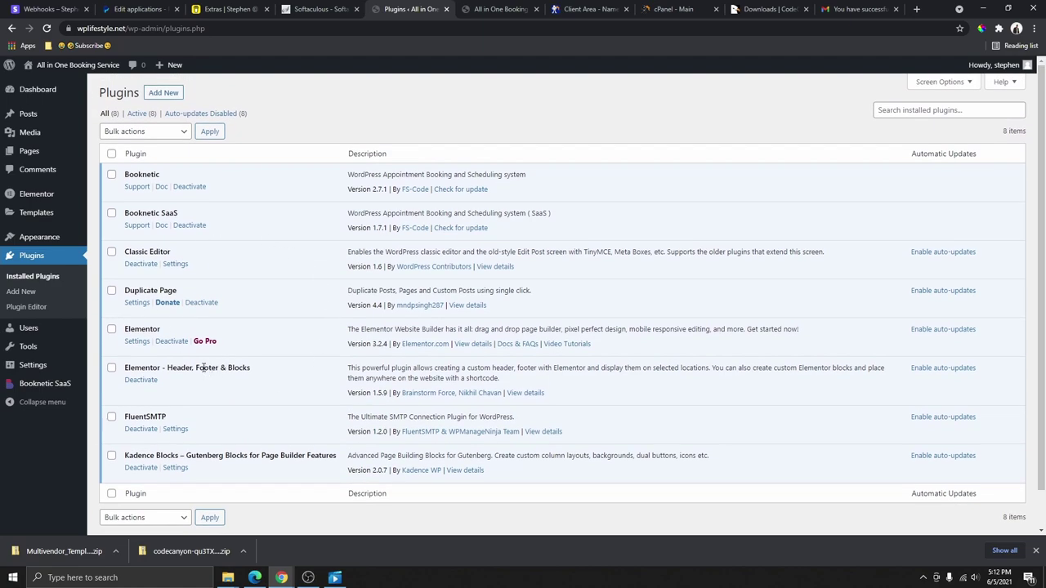
pyautogui.moveTo(161, 367); pyautogui.dragTo(157, 380)
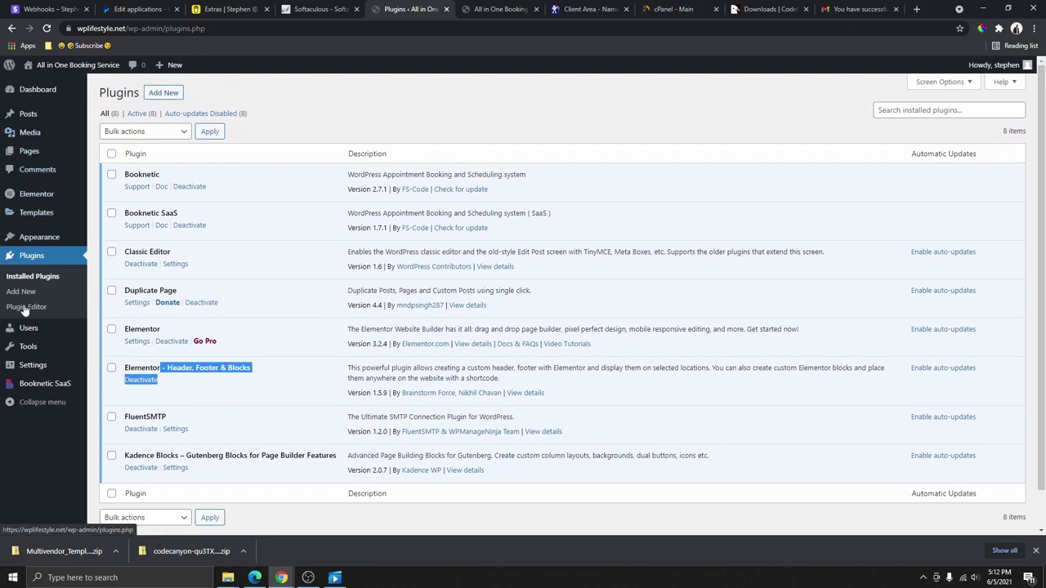
# Step: Open Appearance > Header Footer & Blocks and start a new template
pyautogui.moveTo(33, 242)
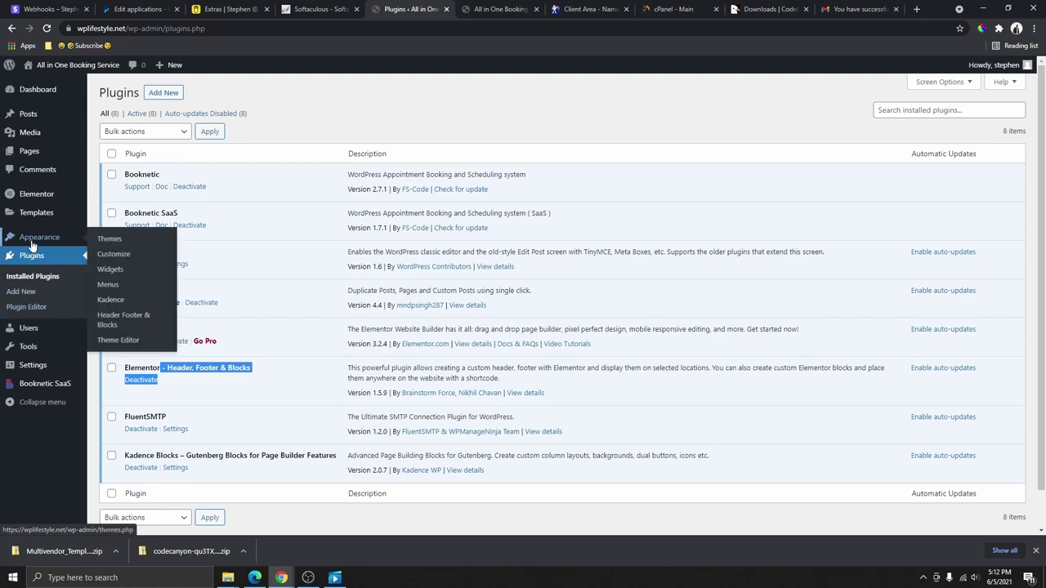
pyautogui.click(113, 320)
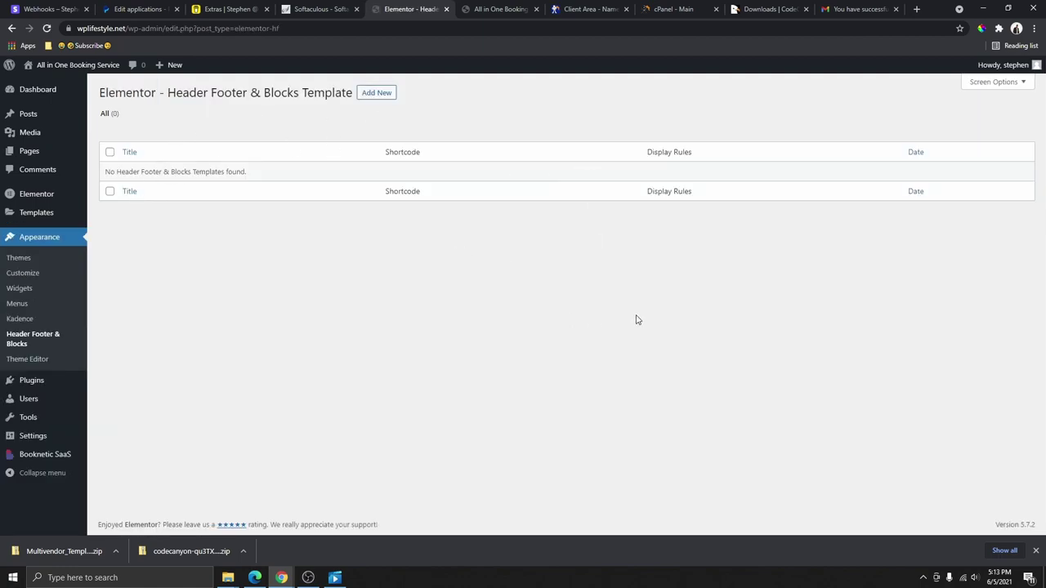
pyautogui.click(377, 94)
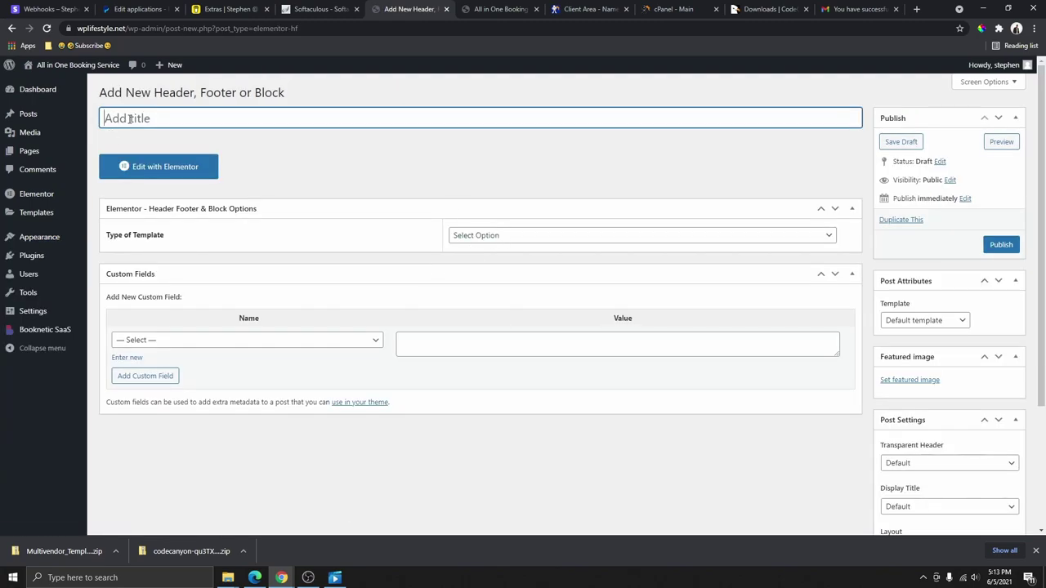
# Step: Title the template 'Footer', with type Footer displayed on the Entire Website
pyautogui.write('Footer')
pyautogui.click(500, 238)
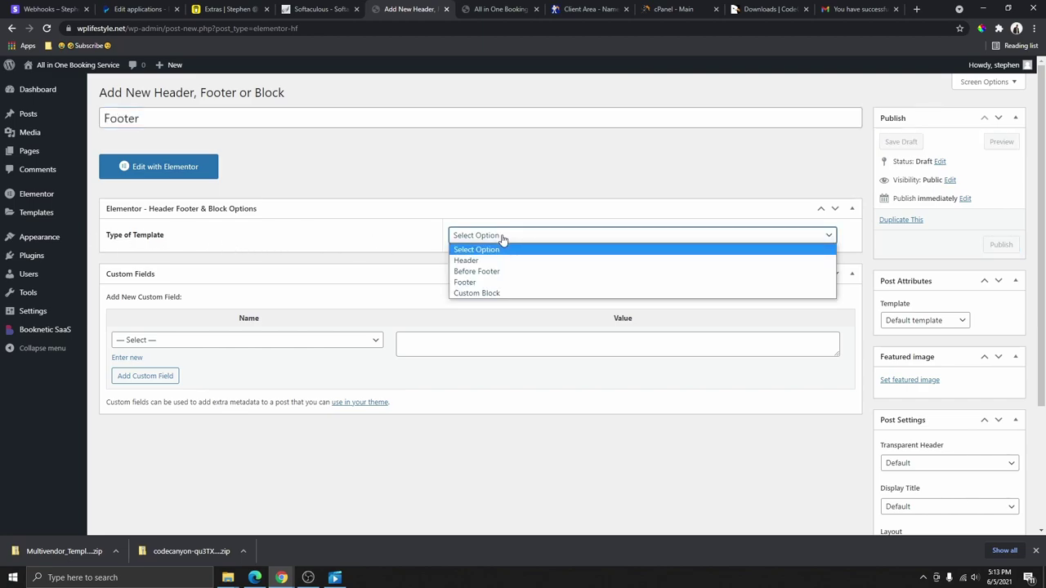
pyautogui.click(489, 283)
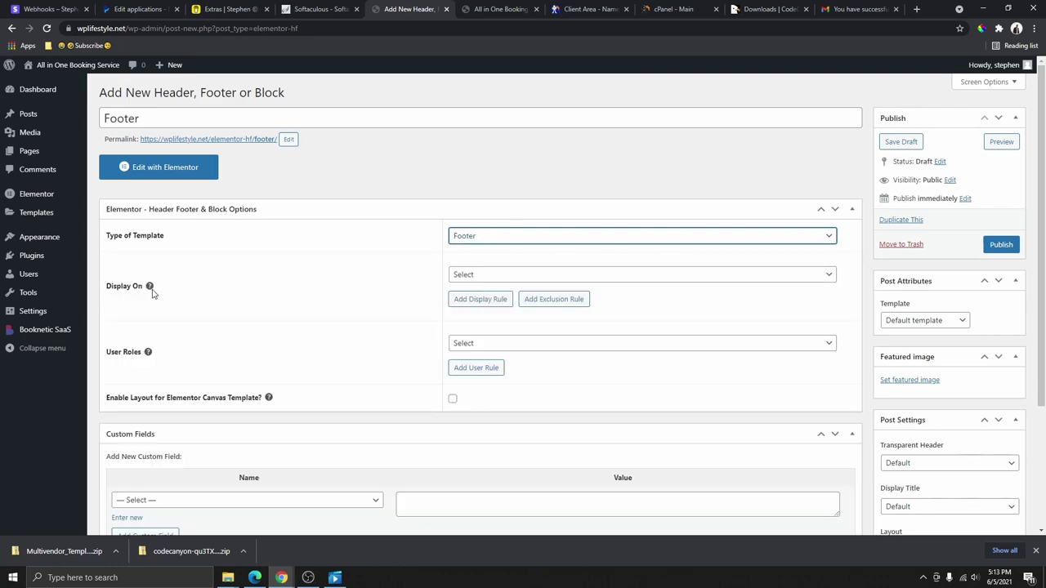
pyautogui.click(500, 276)
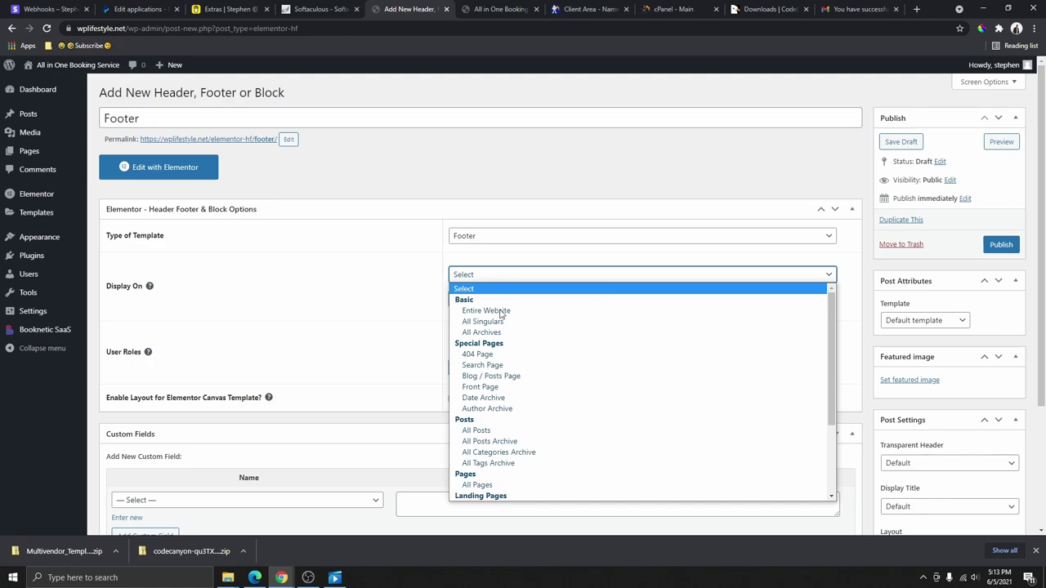
pyautogui.click(493, 313)
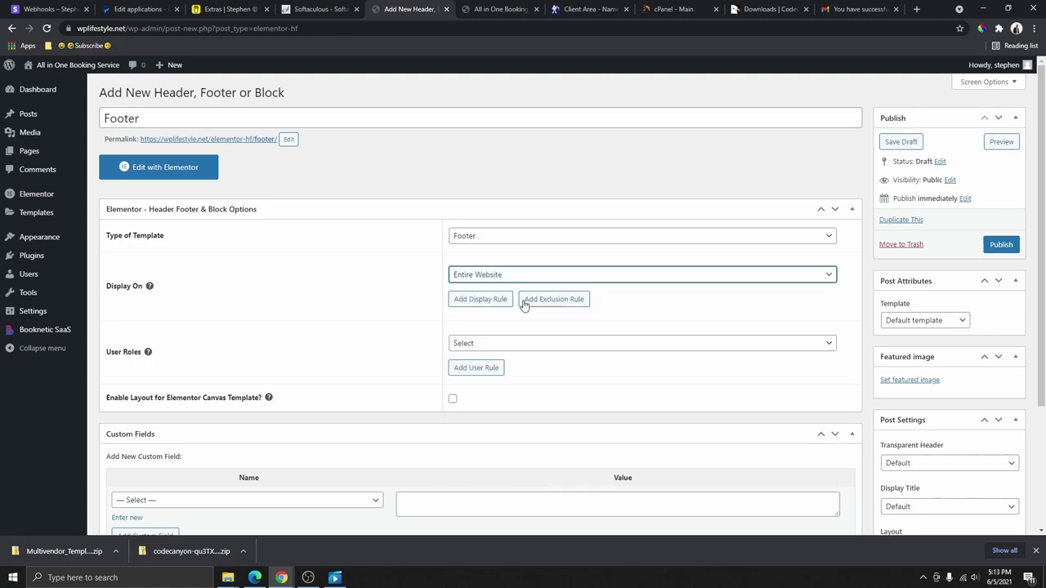
pyautogui.click(514, 277)
pyautogui.scroll(-3, 523, 368)
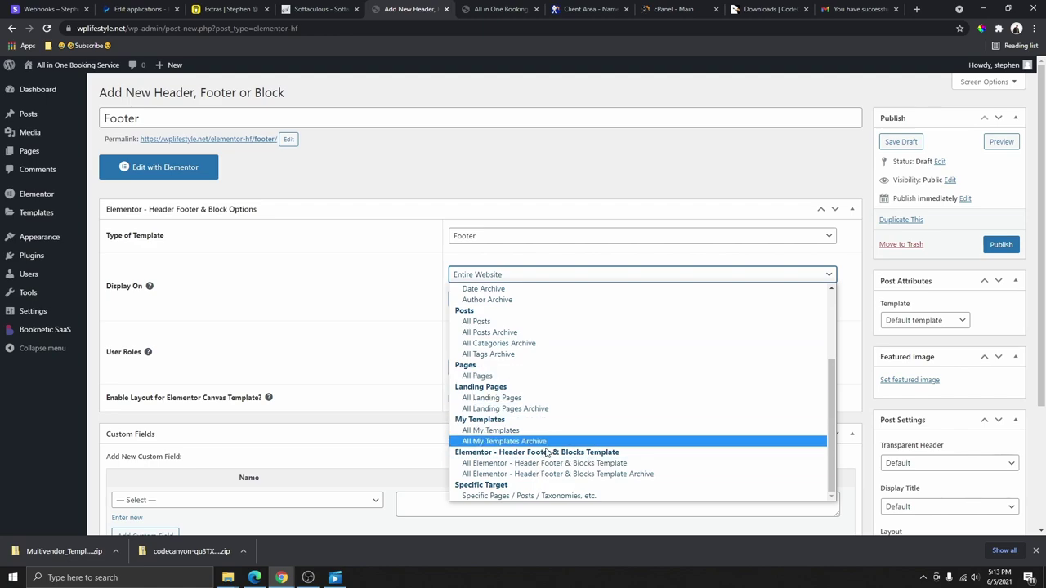
pyautogui.scroll(5, 536, 408)
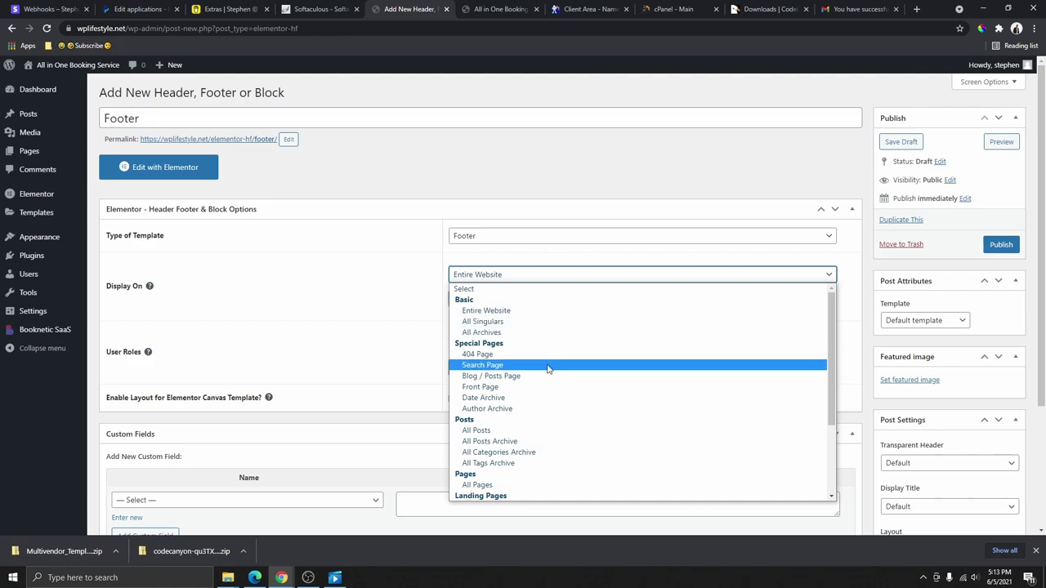
pyautogui.click(515, 310)
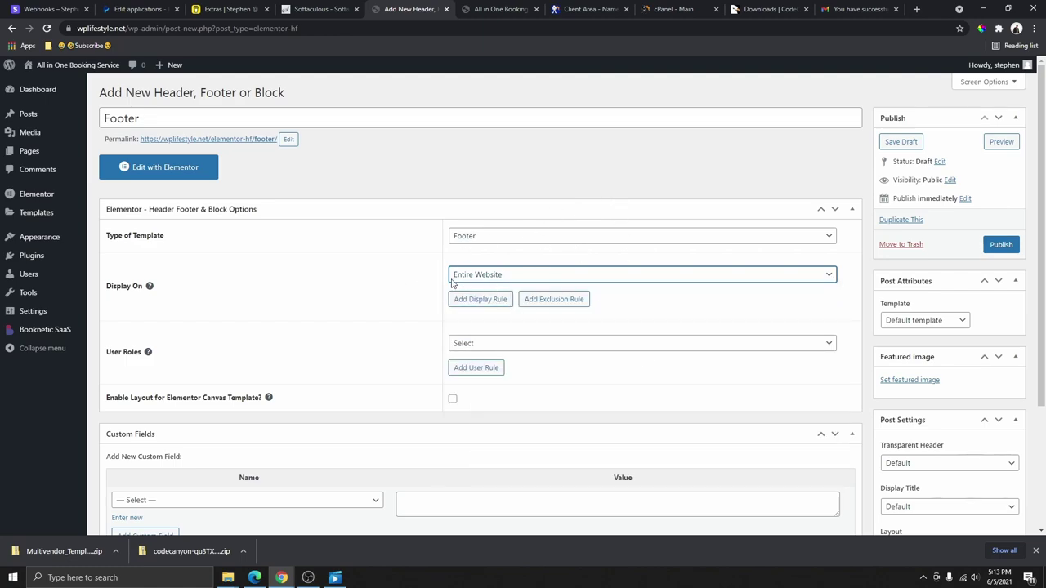
# Step: Show the footer to all user roles and publish the template
pyautogui.scroll(-2, 572, 243)
pyautogui.click(499, 234)
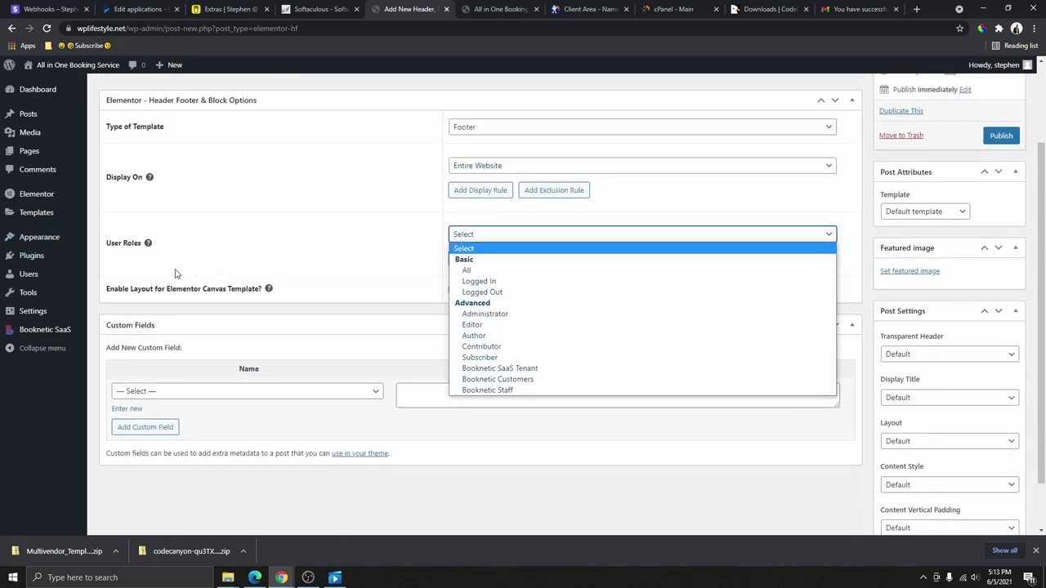
pyautogui.click(469, 270)
pyautogui.scroll(2, 747, 397)
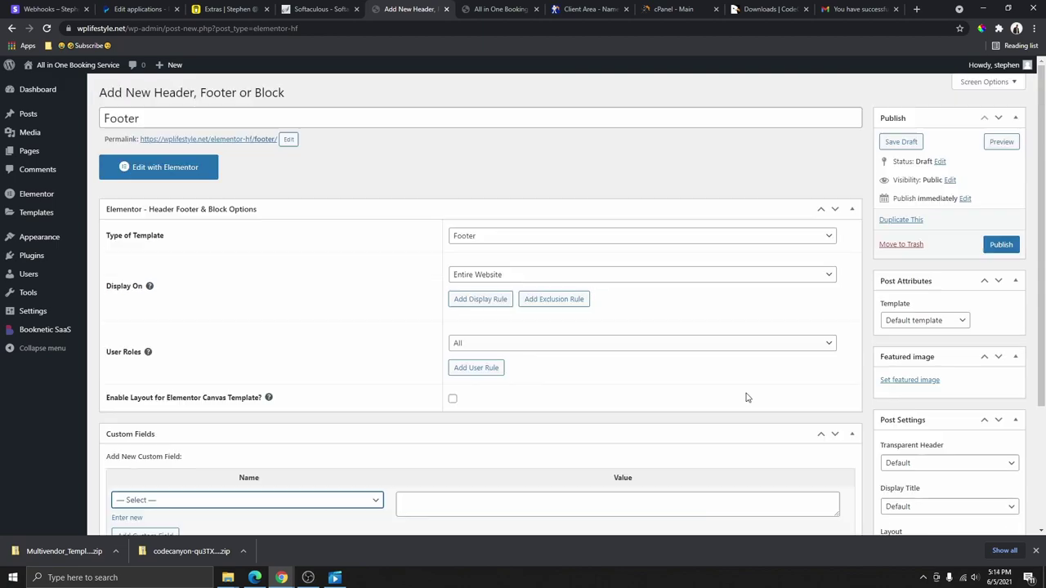
pyautogui.scroll(-2, 887, 329)
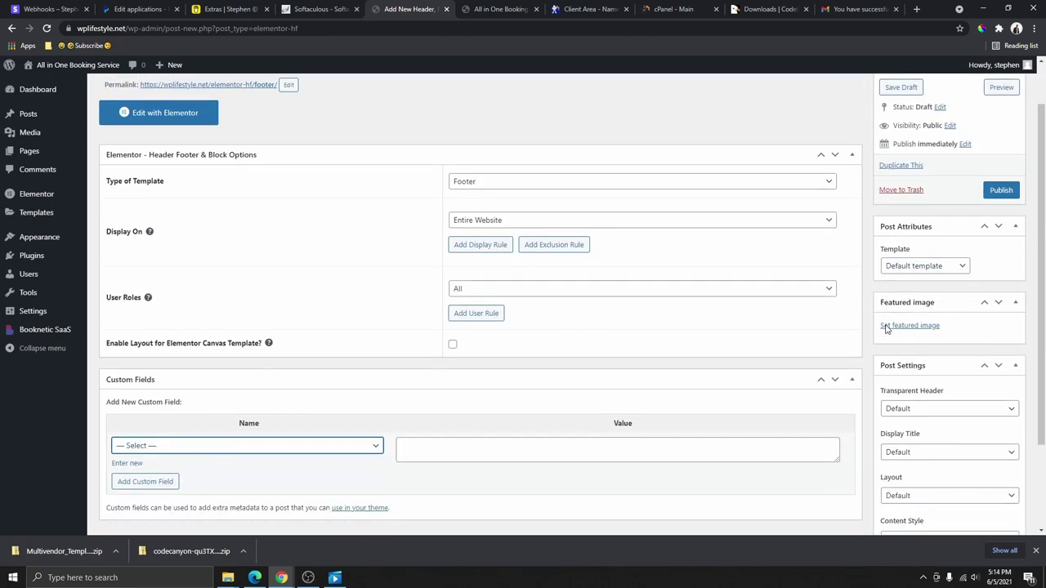
pyautogui.click(1002, 136)
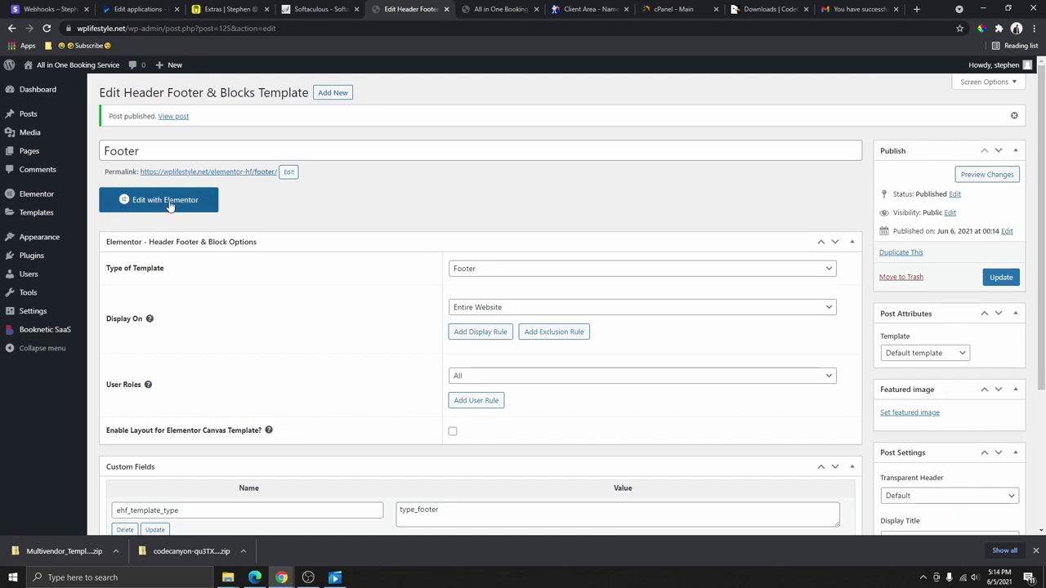
# Step: Open the Footer template in Elementor and insert the saved 'Custom Footer' design with its document settings
pyautogui.click(167, 202)
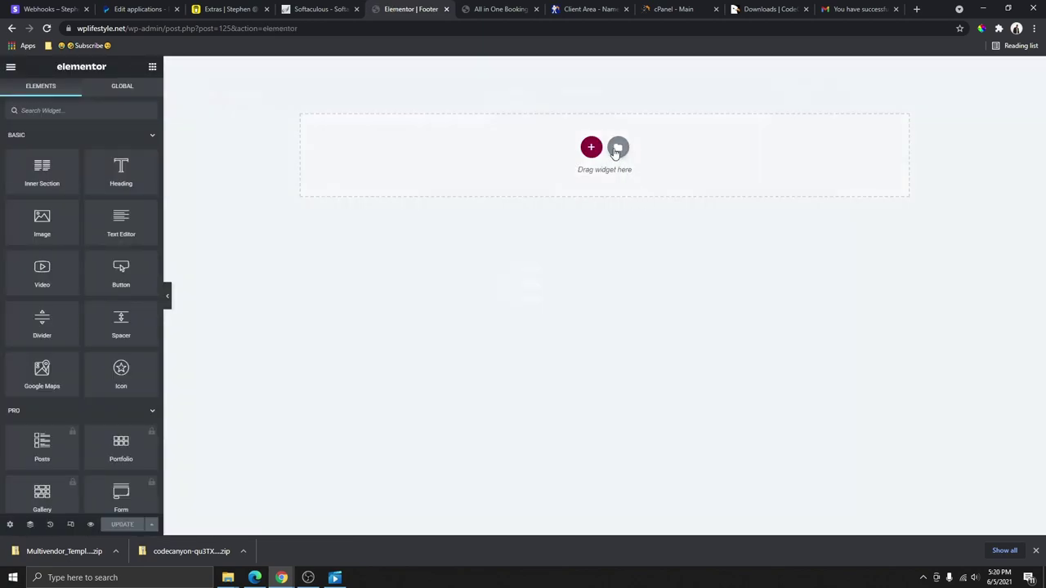
pyautogui.click(617, 148)
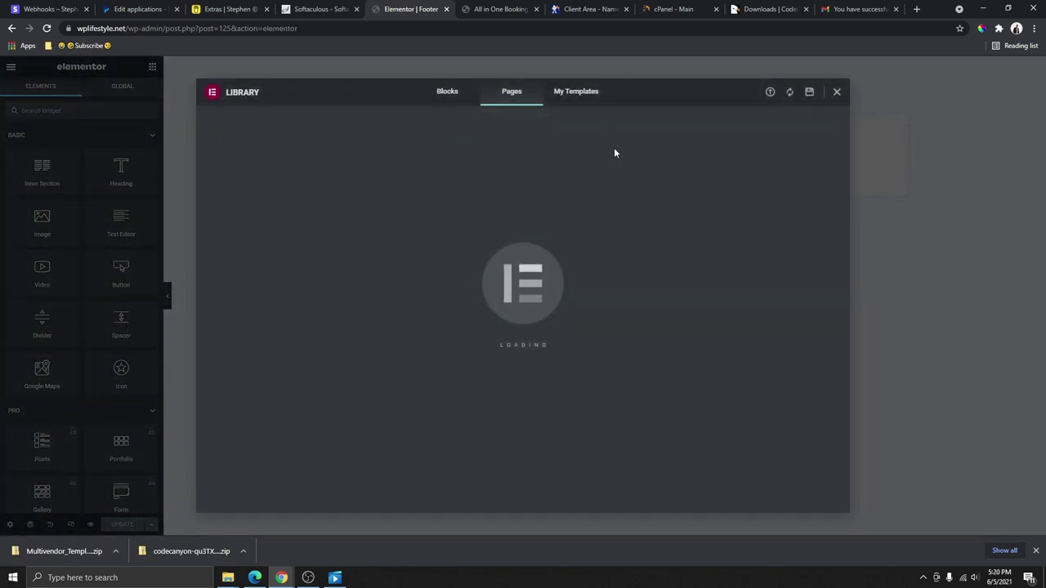
pyautogui.click(573, 93)
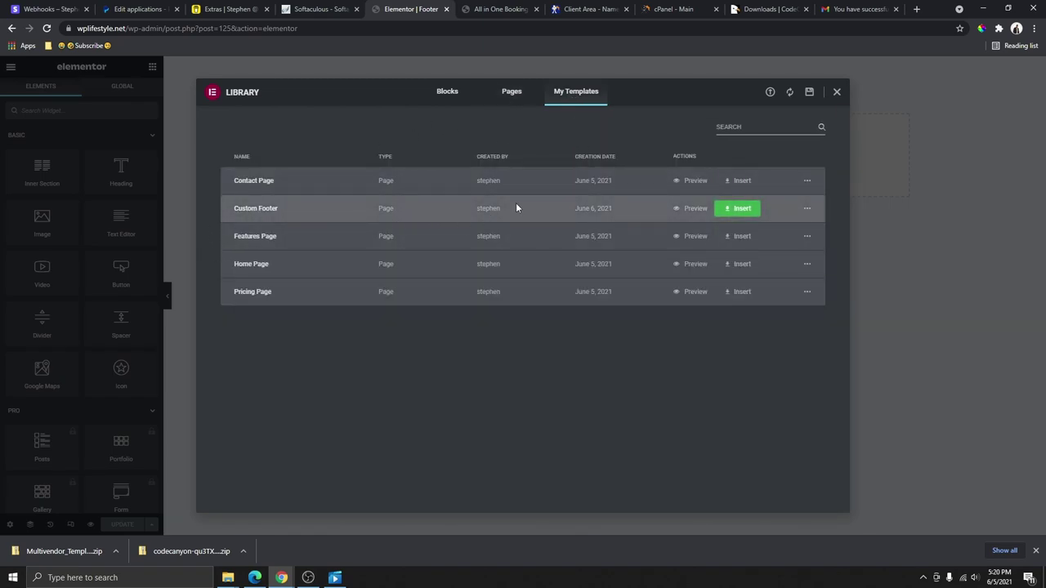
pyautogui.click(735, 210)
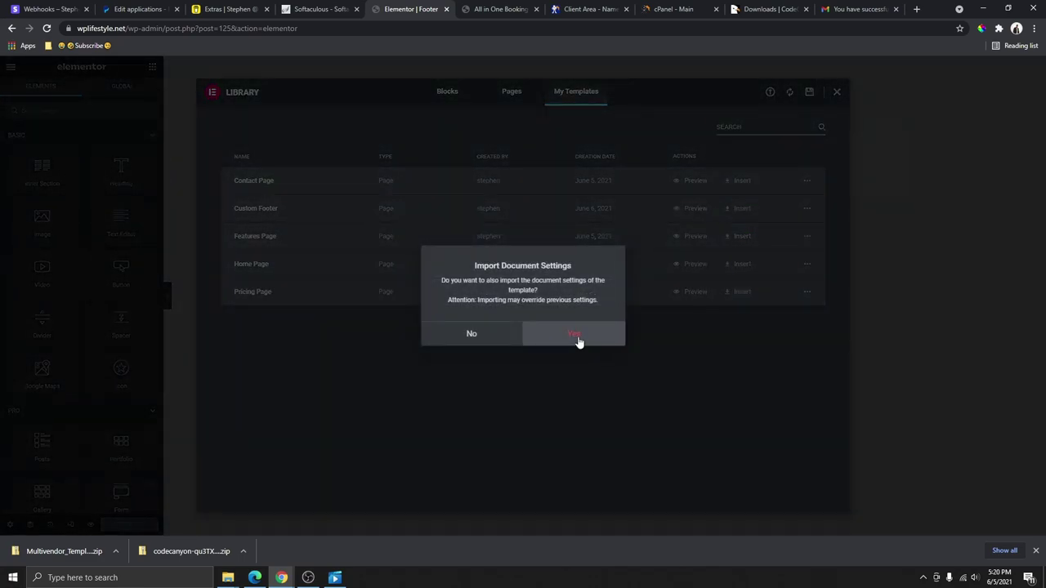
pyautogui.click(576, 335)
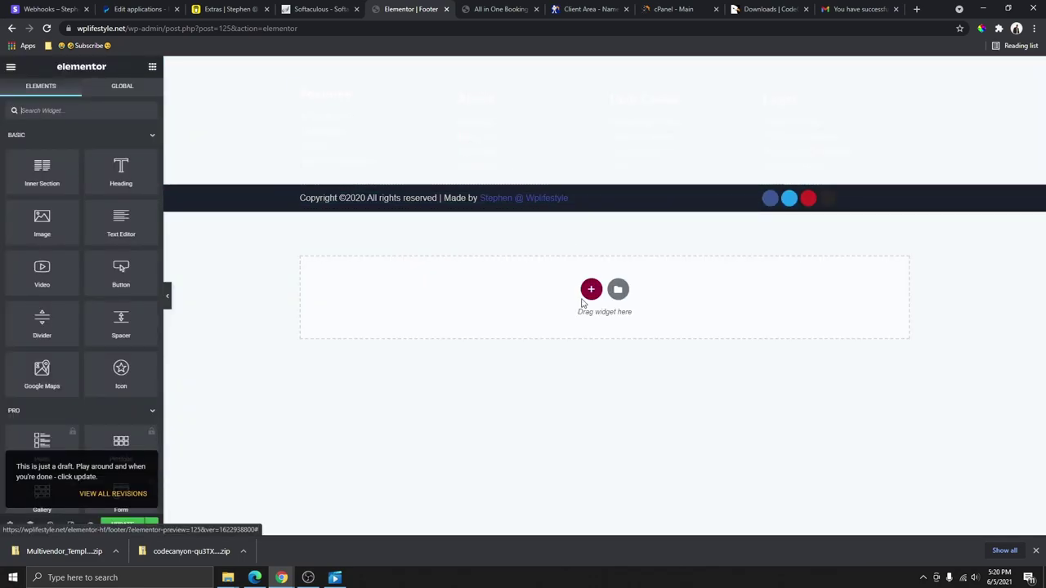
# Step: Give the footer link-columns section a classic background in the Strong Text global colour
pyautogui.click(787, 112)
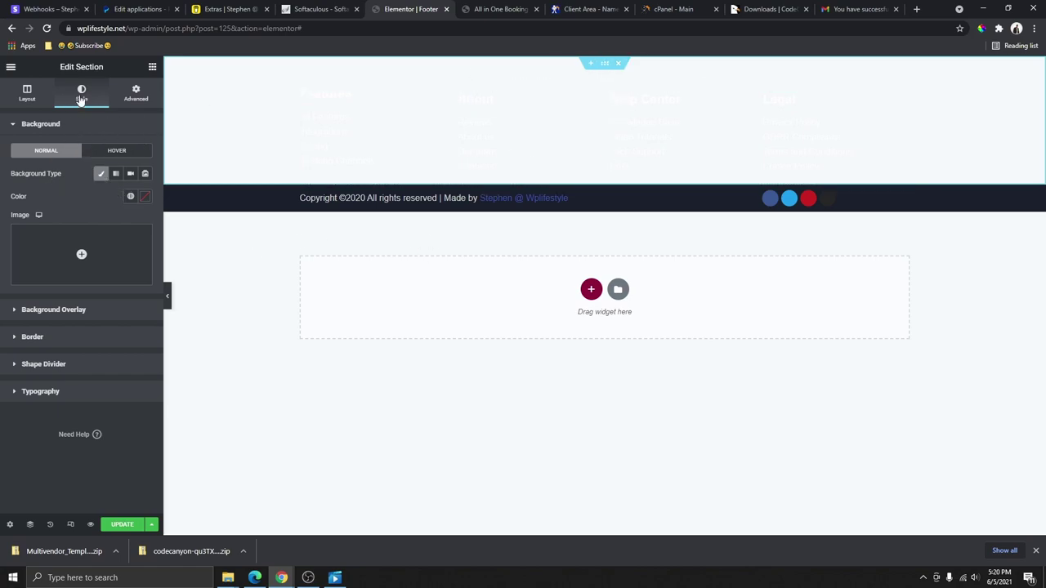
pyautogui.click(103, 174)
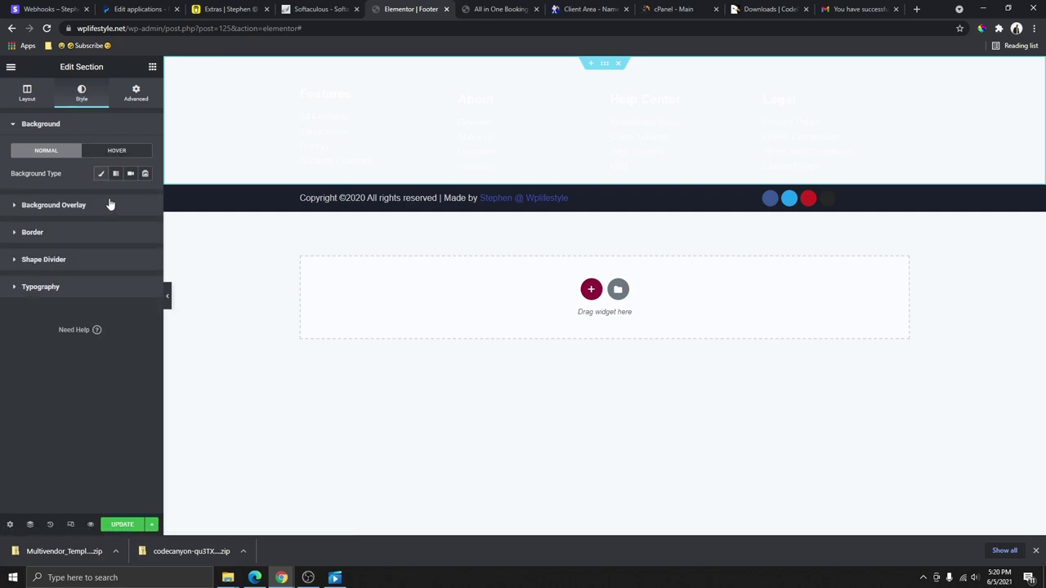
pyautogui.click(102, 174)
pyautogui.click(131, 197)
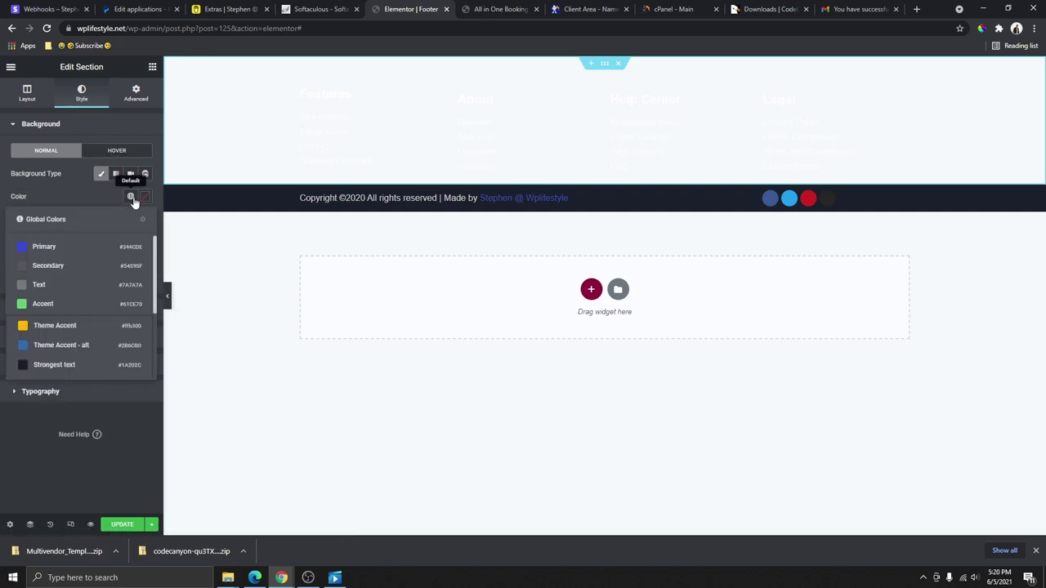
pyautogui.click(35, 247)
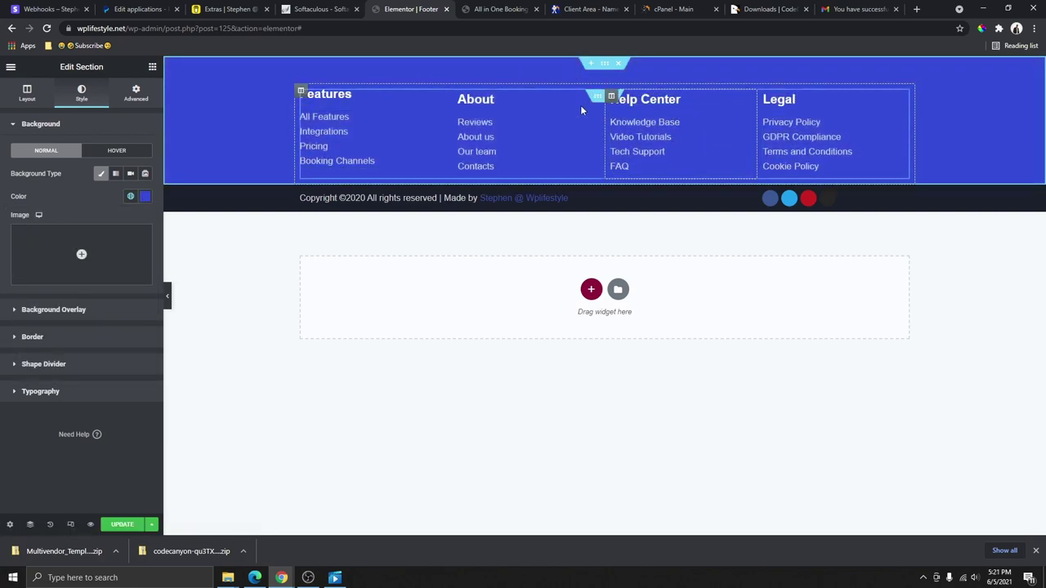
pyautogui.click(131, 197)
pyautogui.scroll(-2, 55, 337)
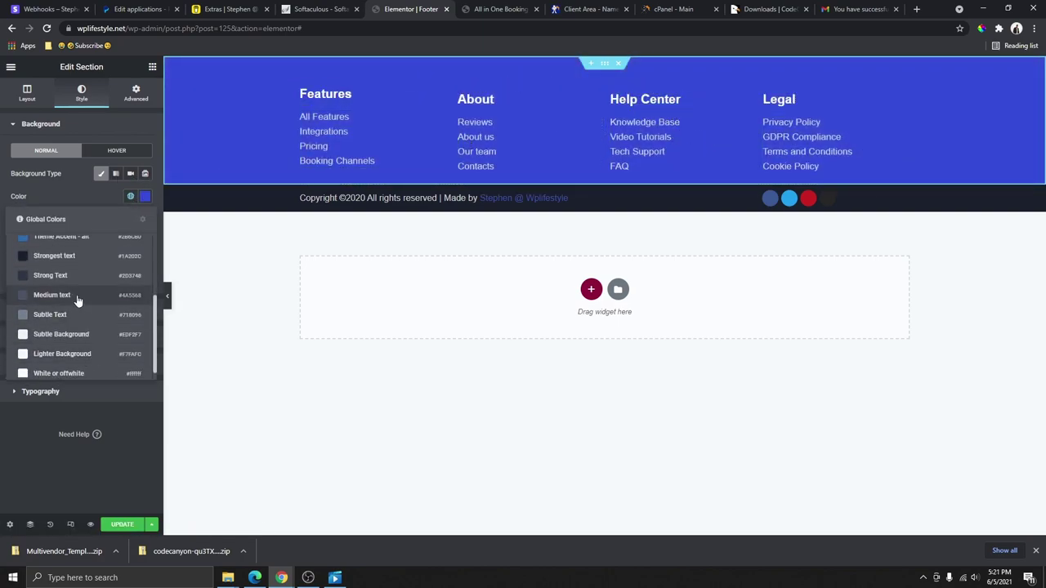
pyautogui.scroll(2, 77, 299)
pyautogui.scroll(-2, 87, 311)
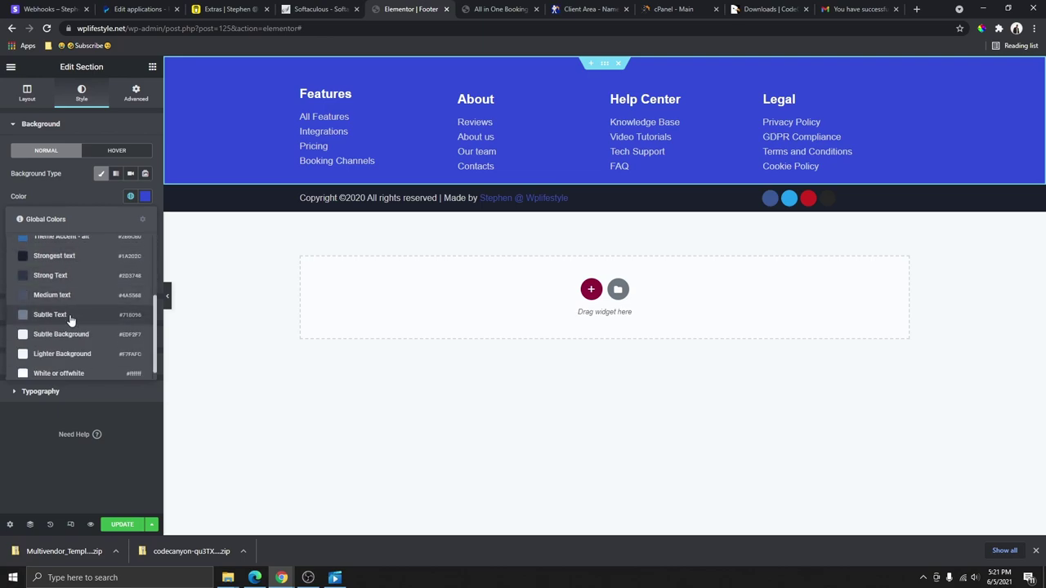
pyautogui.click(50, 275)
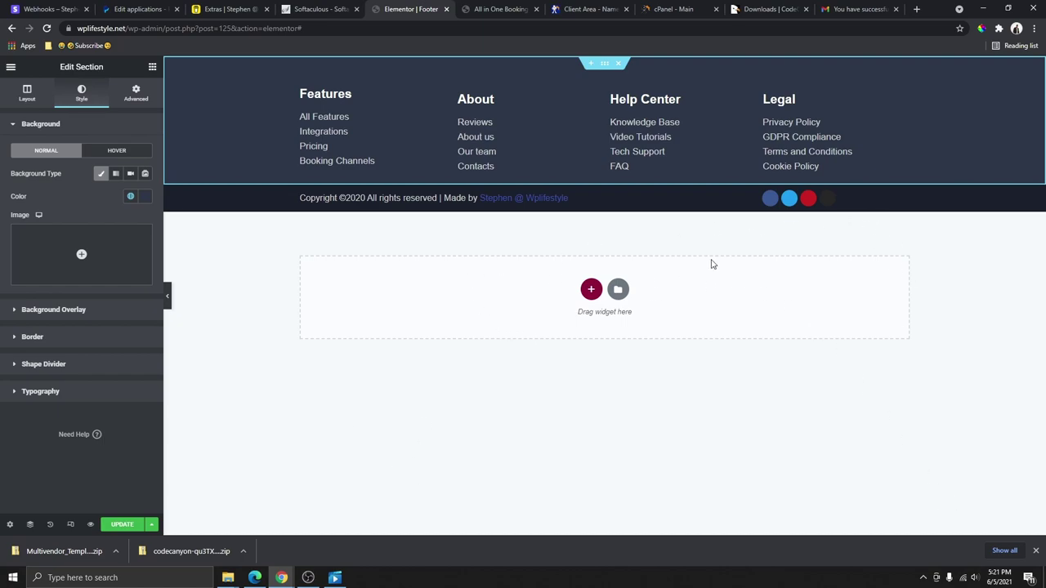
# Step: Set the Social Icons widget's custom colour to the yellow global colour instead of green
pyautogui.click(902, 198)
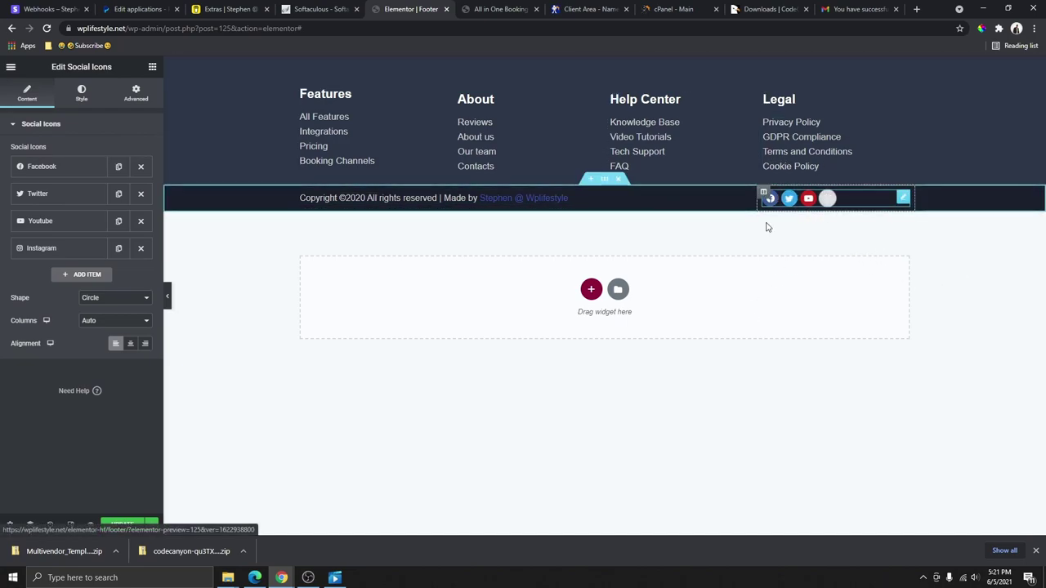
pyautogui.click(82, 95)
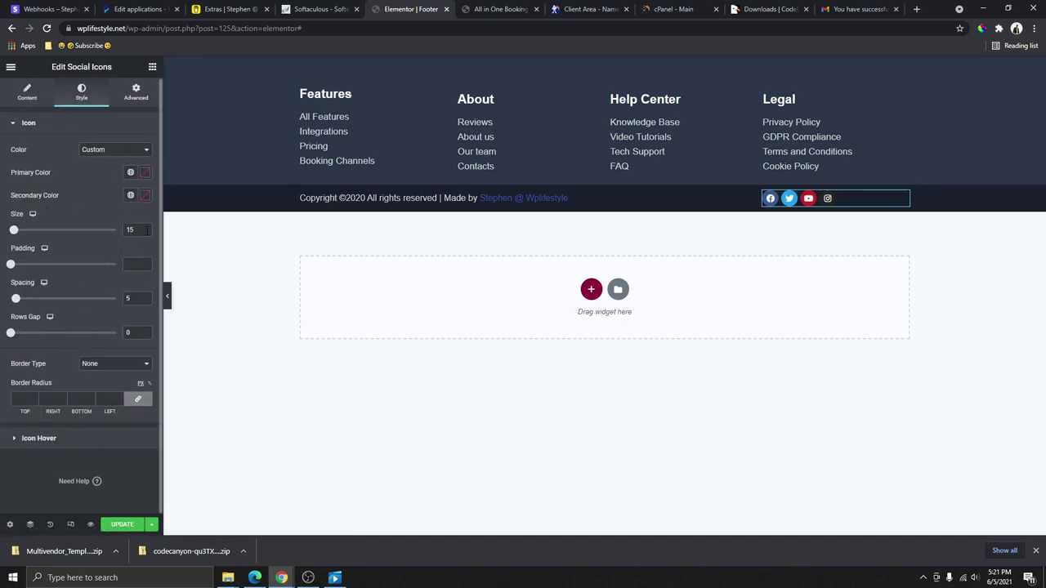
pyautogui.click(130, 196)
pyautogui.click(46, 274)
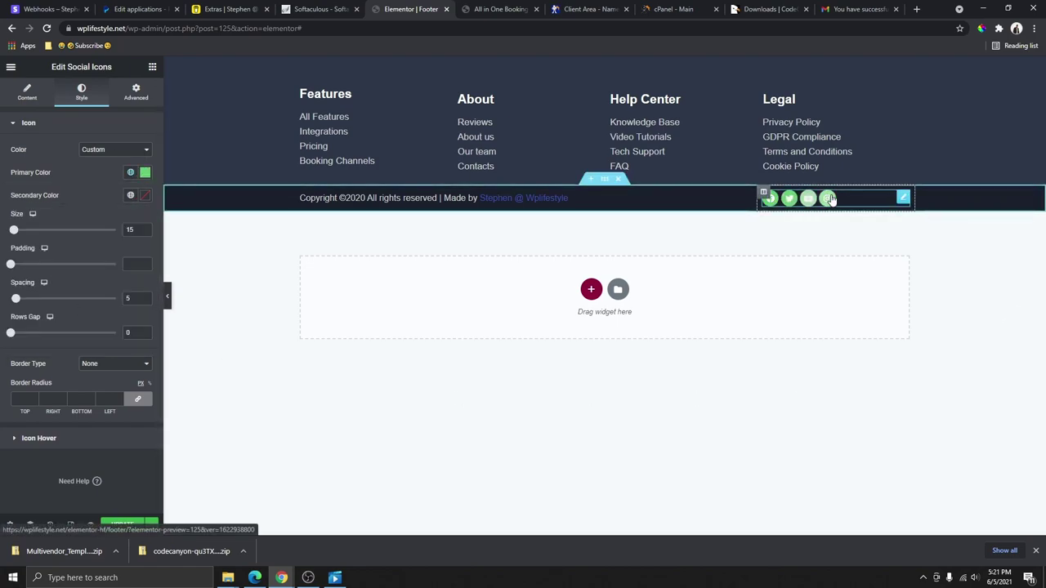
pyautogui.click(130, 194)
pyautogui.scroll(-3, 74, 261)
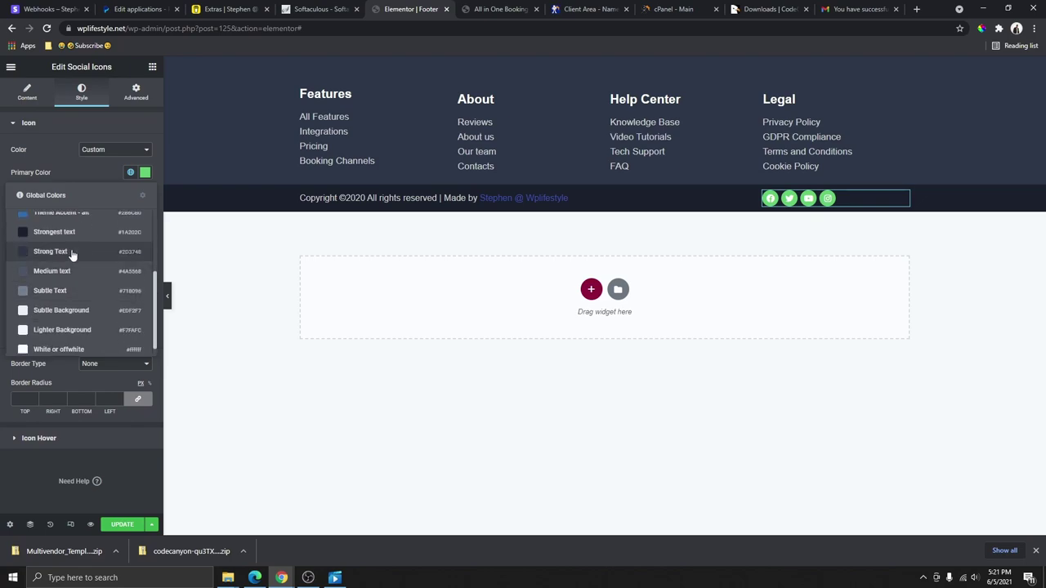
pyautogui.scroll(3, 73, 270)
pyautogui.click(65, 250)
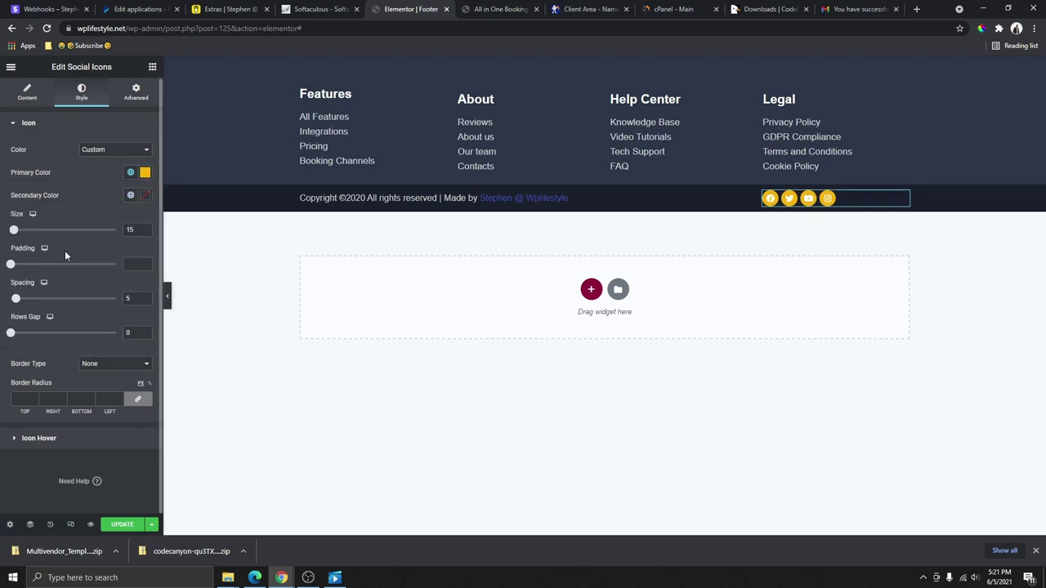
pyautogui.click(817, 198)
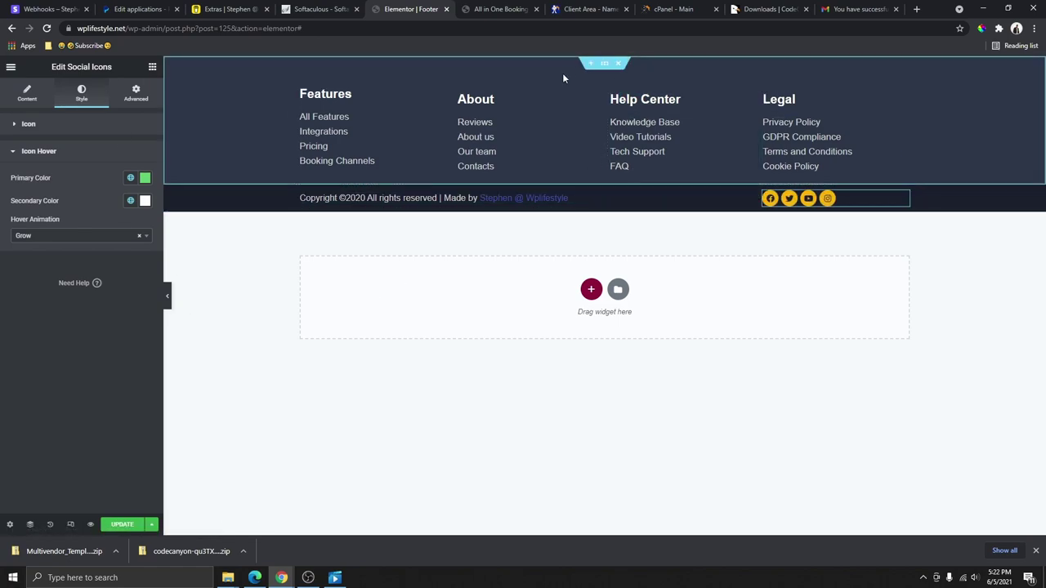
pyautogui.click(563, 199)
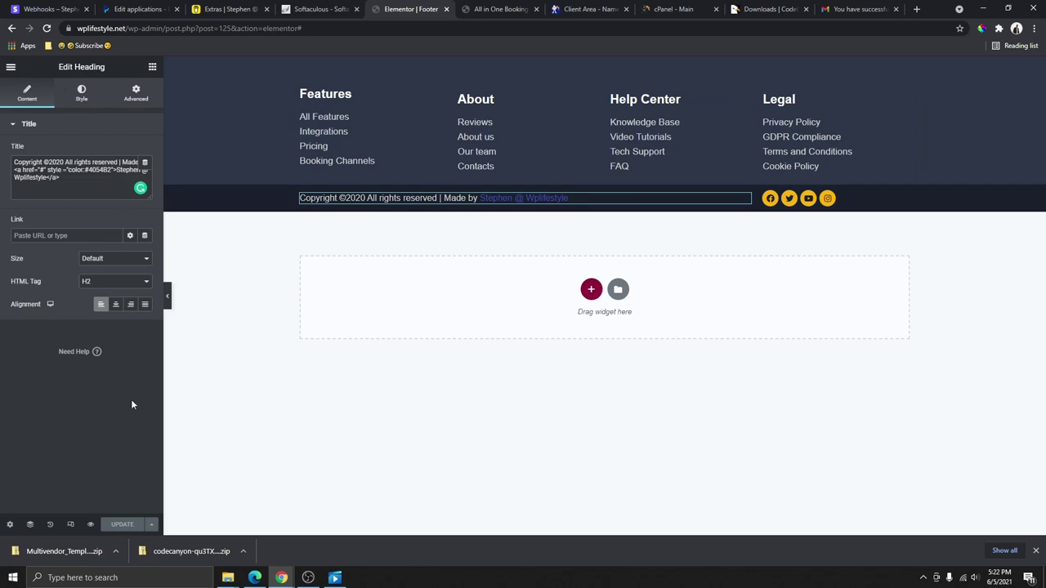
# Step: Reload the live home page and scroll down to check the dark footer's yellow social icons
pyautogui.click(500, 9)
pyautogui.scroll(2, 998, 258)
pyautogui.scroll(-2, 998, 259)
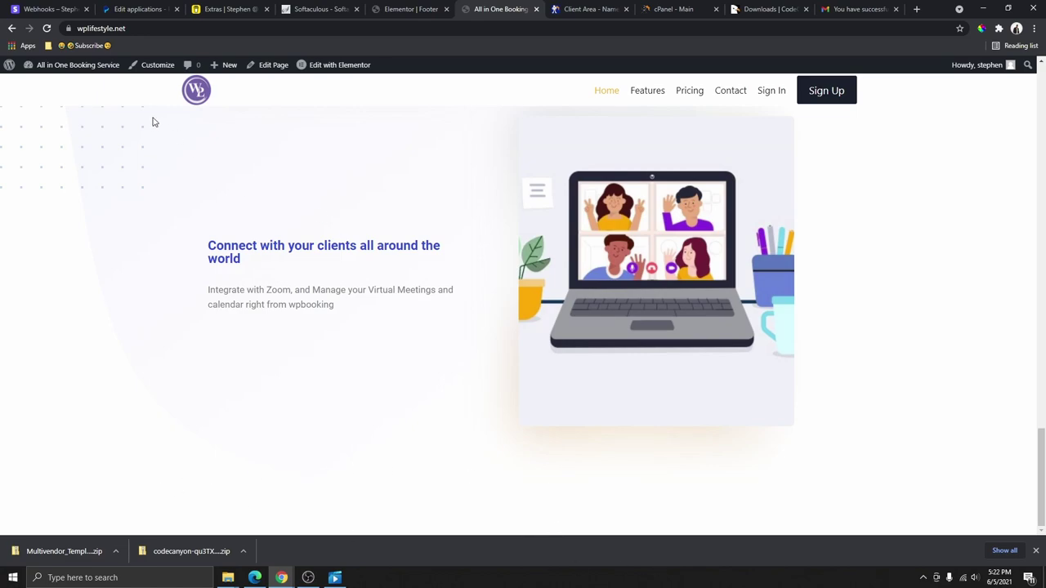
pyautogui.click(46, 28)
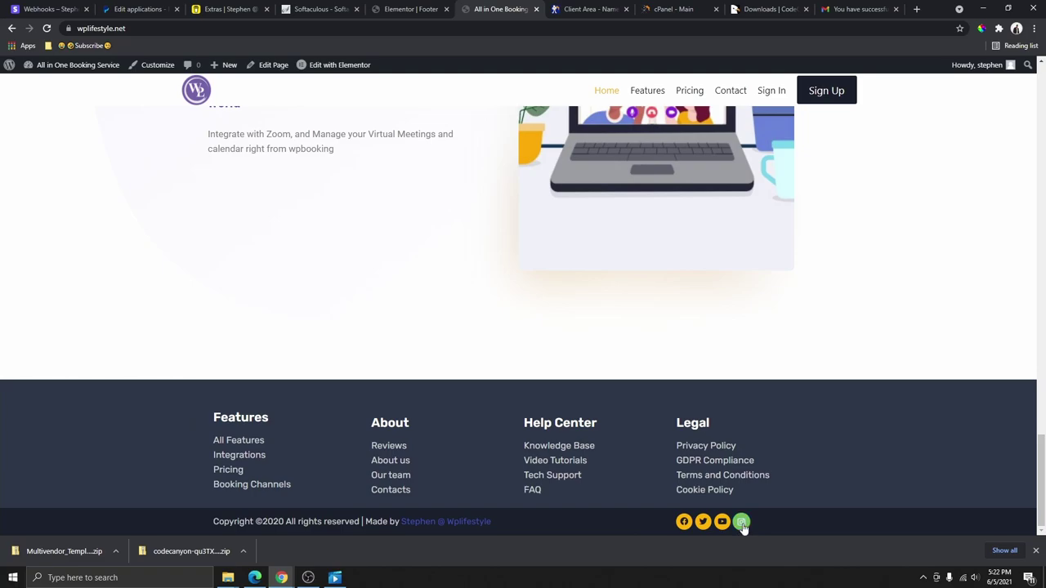
pyautogui.scroll(20, 534, 369)
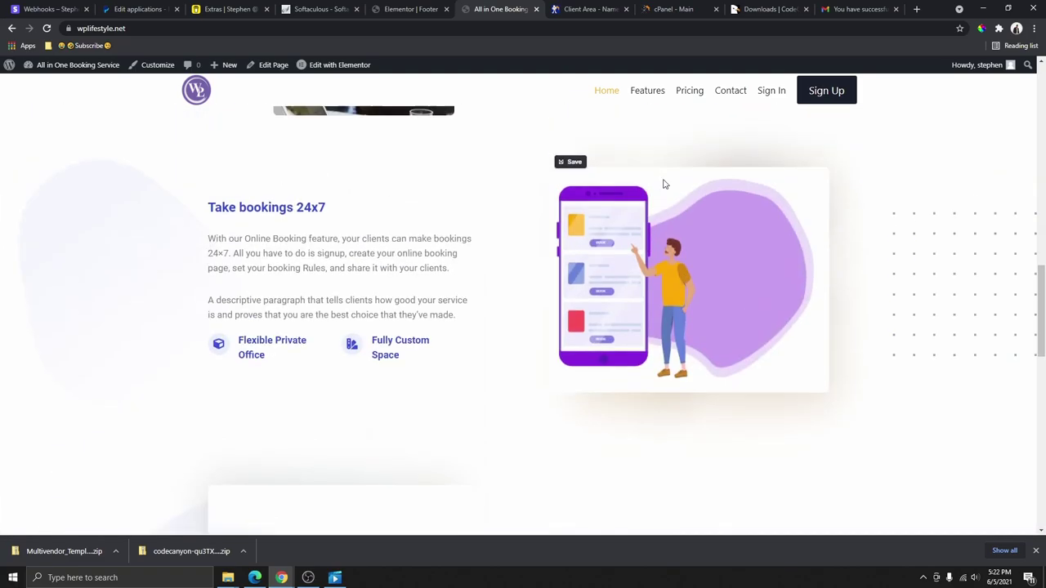
pyautogui.scroll(-15, 490, 212)
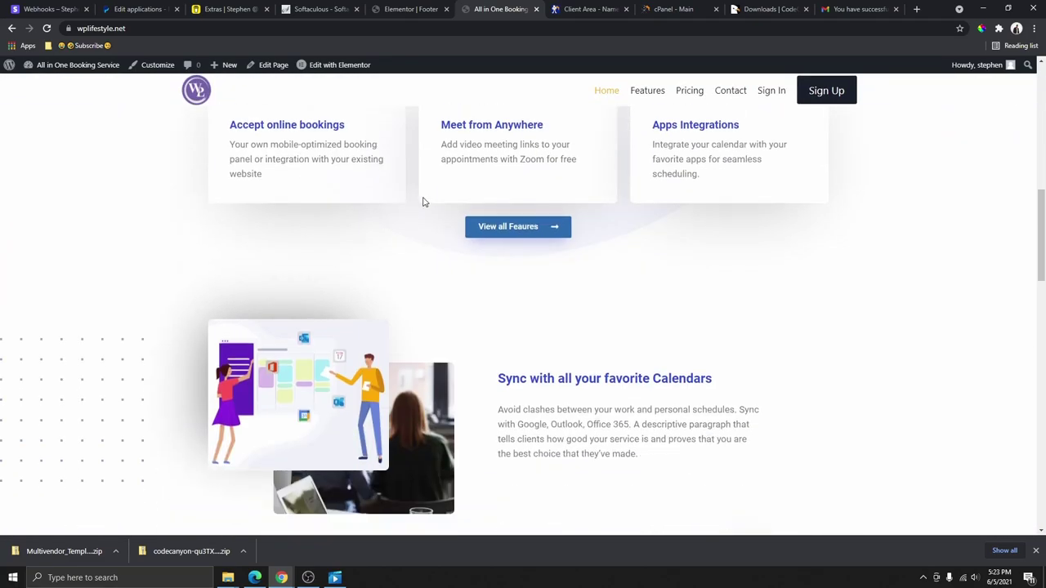
pyautogui.scroll(-10, 432, 204)
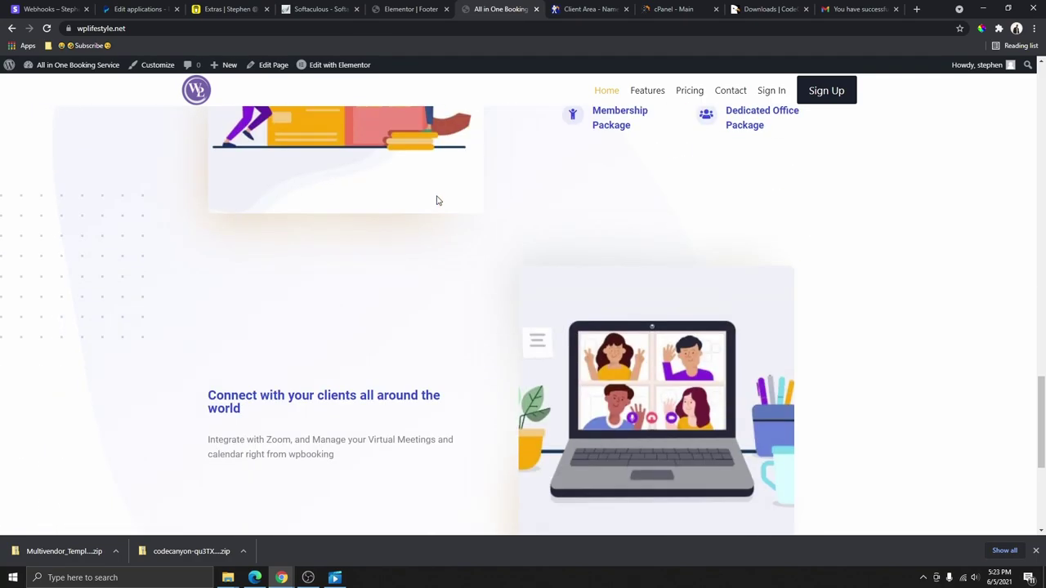
pyautogui.scroll(15, 472, 294)
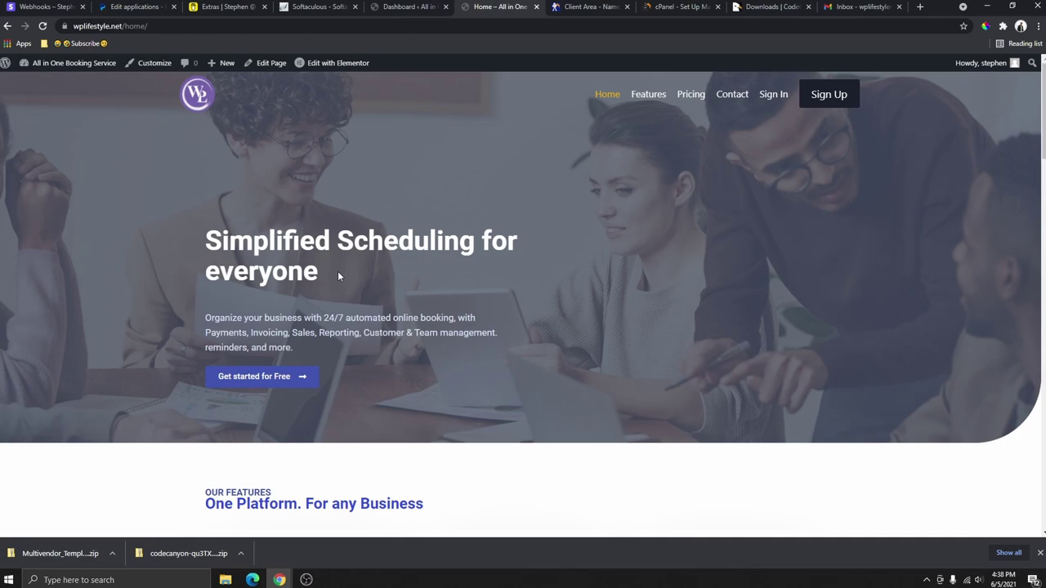
# Step: Copy the Gmail account's e-mail address from the Google account menu
pyautogui.click(850, 7)
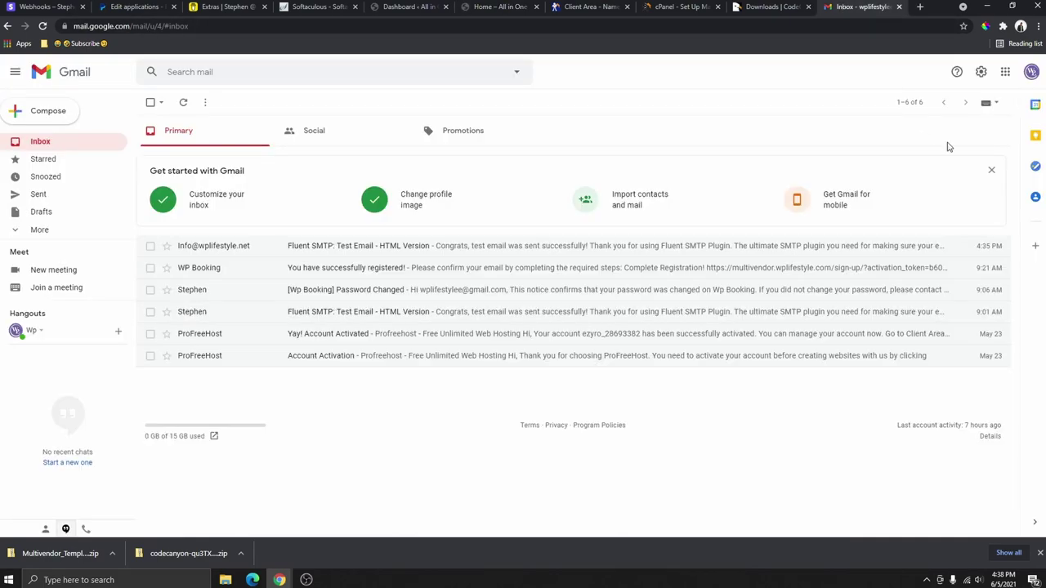
pyautogui.click(1031, 72)
pyautogui.moveTo(987, 170); pyautogui.dragTo(902, 172)
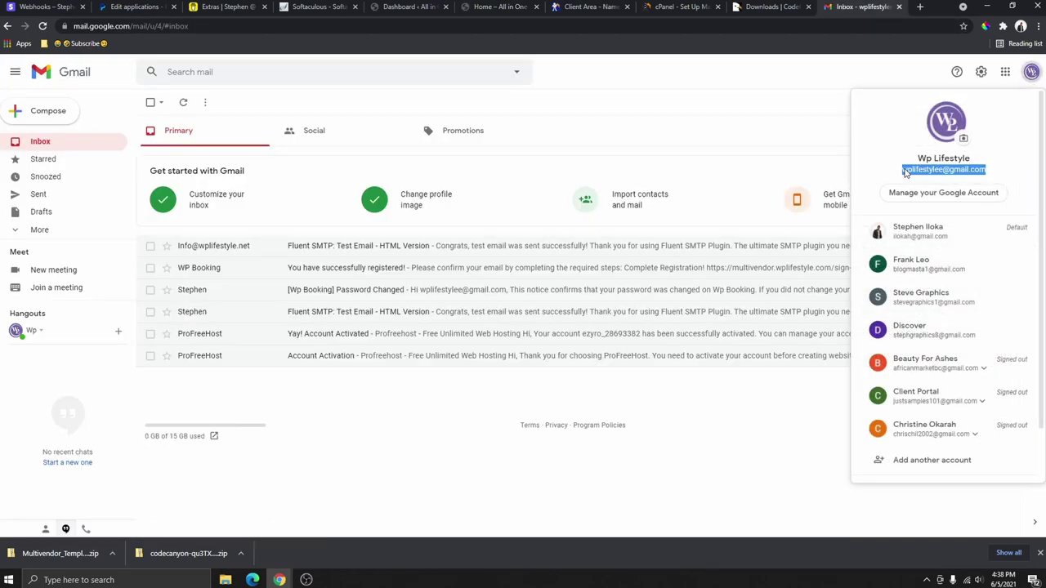
pyautogui.rightClick(904, 174)
pyautogui.click(899, 181)
# Step: Bring up the incognito Sign Up page and reload a fresh form
pyautogui.moveTo(279, 579)
pyautogui.click(345, 536)
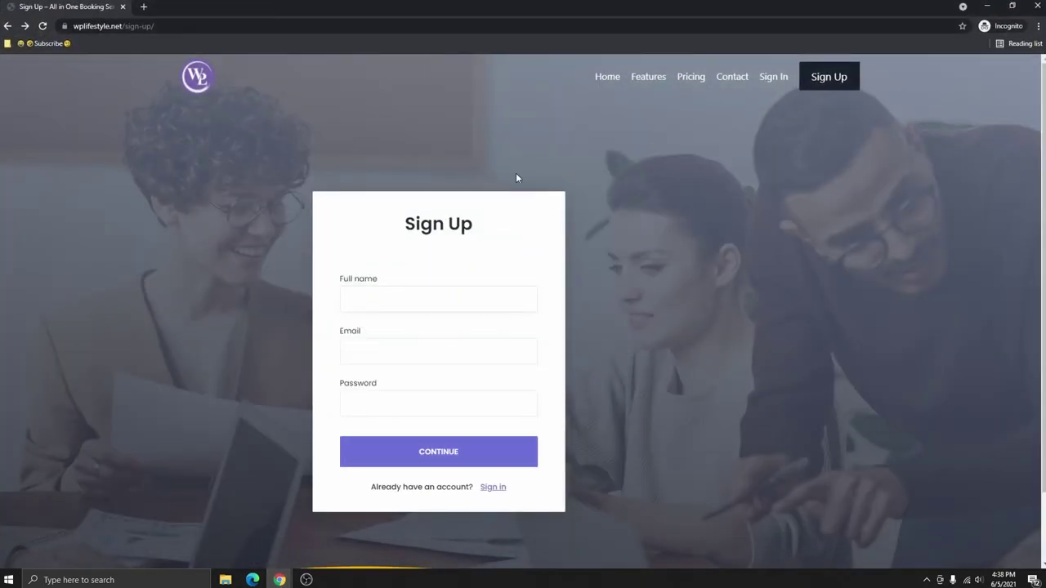
pyautogui.click(468, 307)
pyautogui.click(817, 77)
# Step: Fill in the full name, the Gmail address and a password, then submit the sign-up form
pyautogui.click(391, 299)
pyautogui.write('Stephen')
pyautogui.click(374, 353)
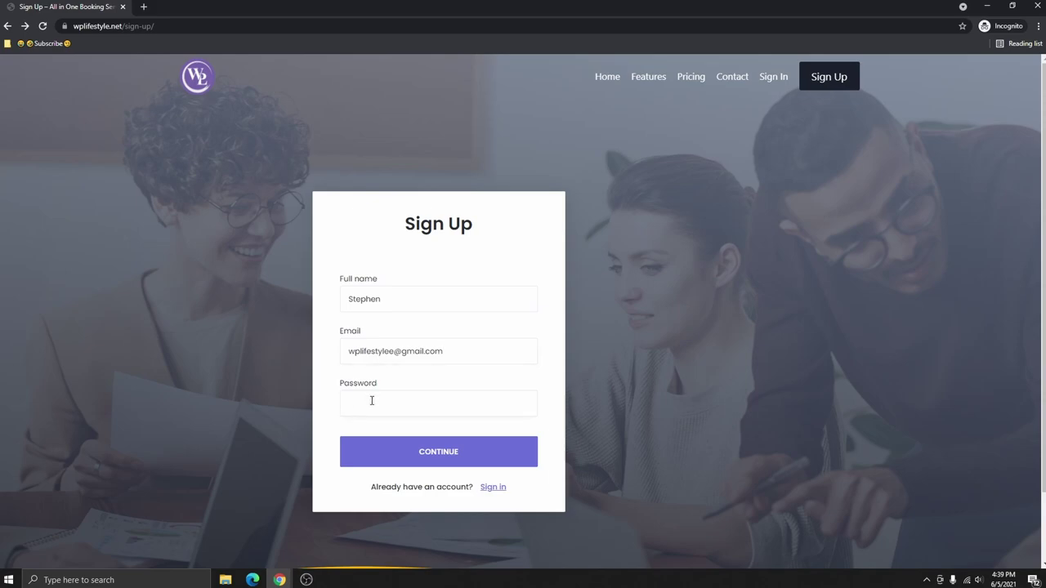
pyautogui.click(371, 400)
pyautogui.write('***********')
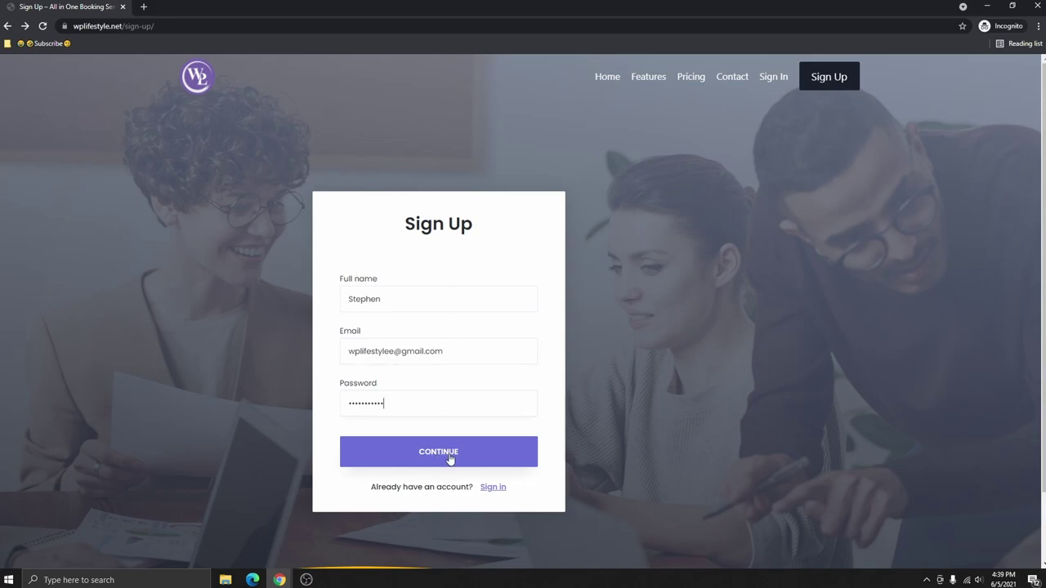
pyautogui.click(449, 456)
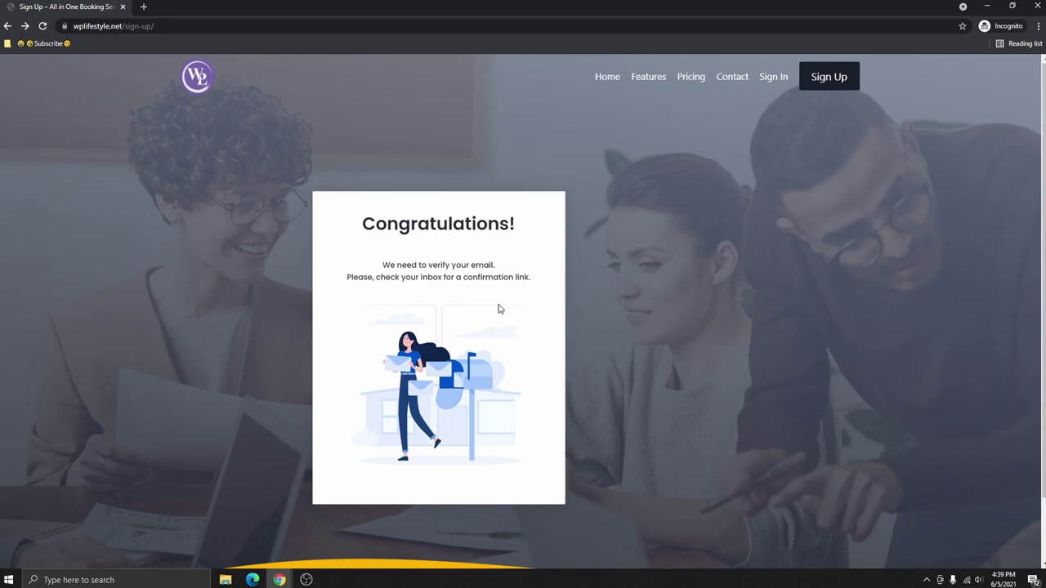
pyautogui.scroll(-1, 503, 327)
pyautogui.scroll(1, 507, 376)
# Step: Open the 'You have successfully registered!' email and follow its Complete Registration! link
pyautogui.click(985, 7)
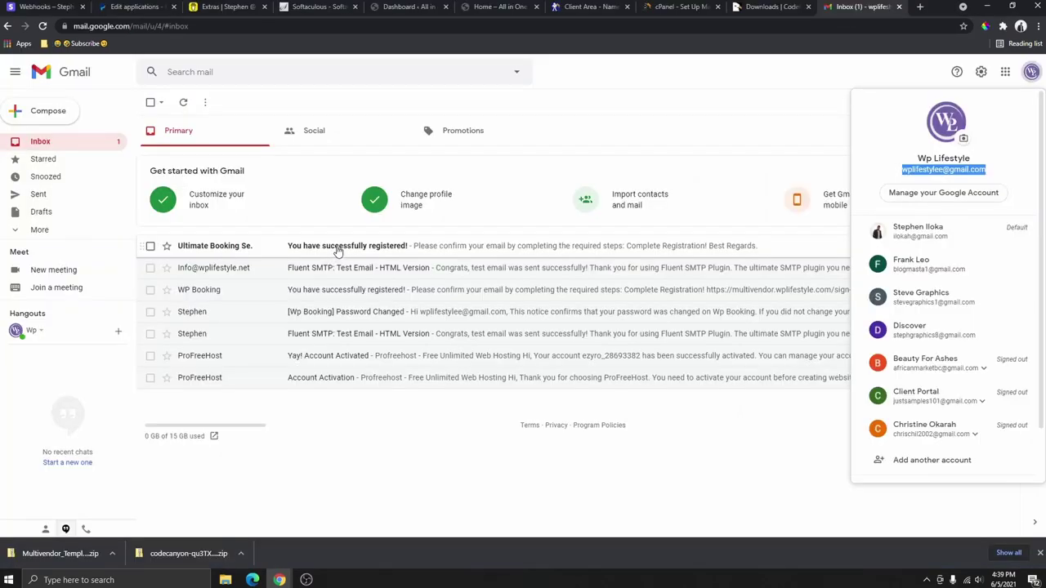
pyautogui.click(204, 249)
pyautogui.click(208, 245)
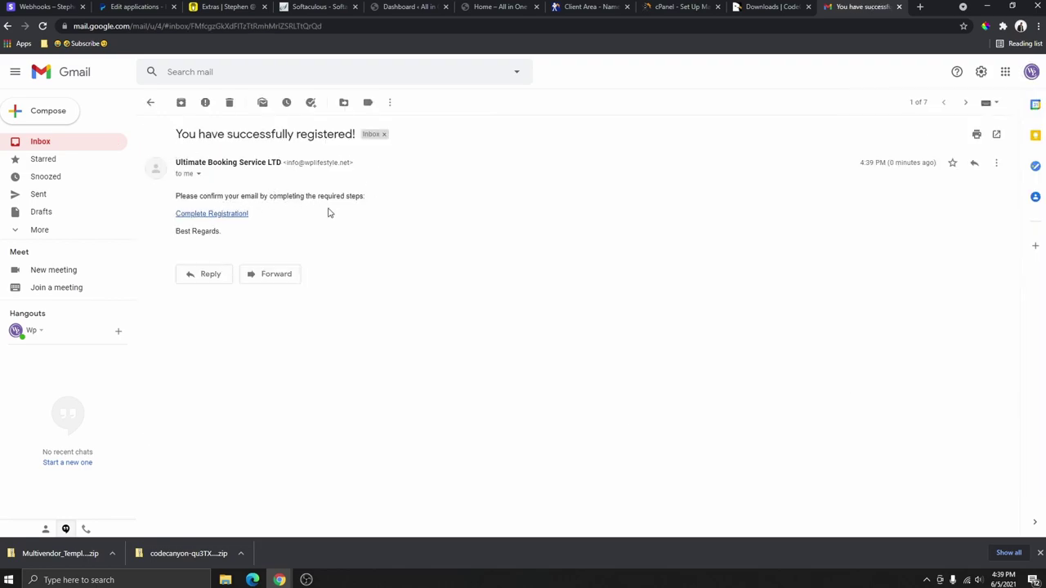
pyautogui.click(228, 219)
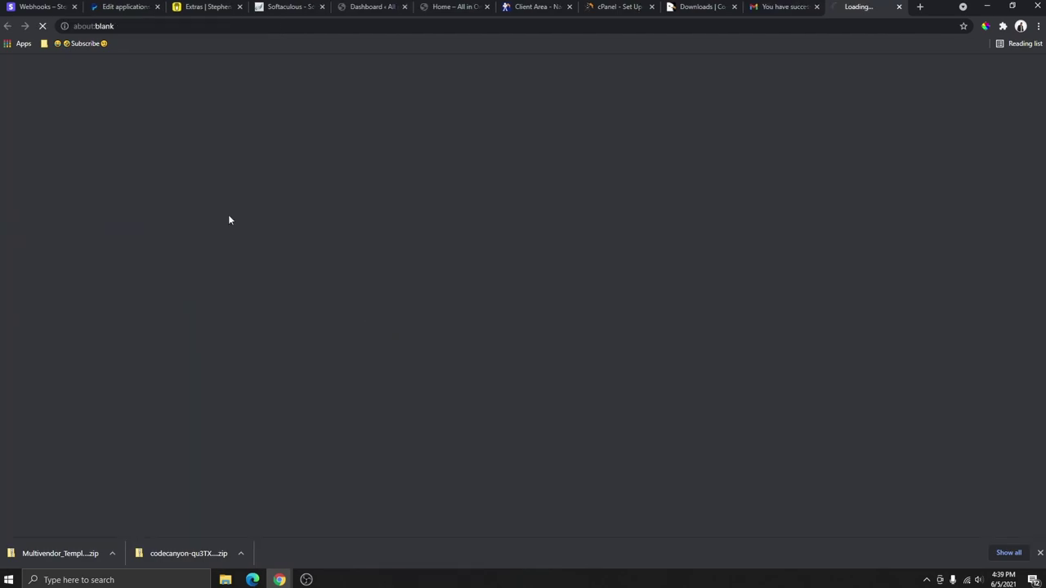
pyautogui.hotkey('ctrl', 'shift', 'Tab')
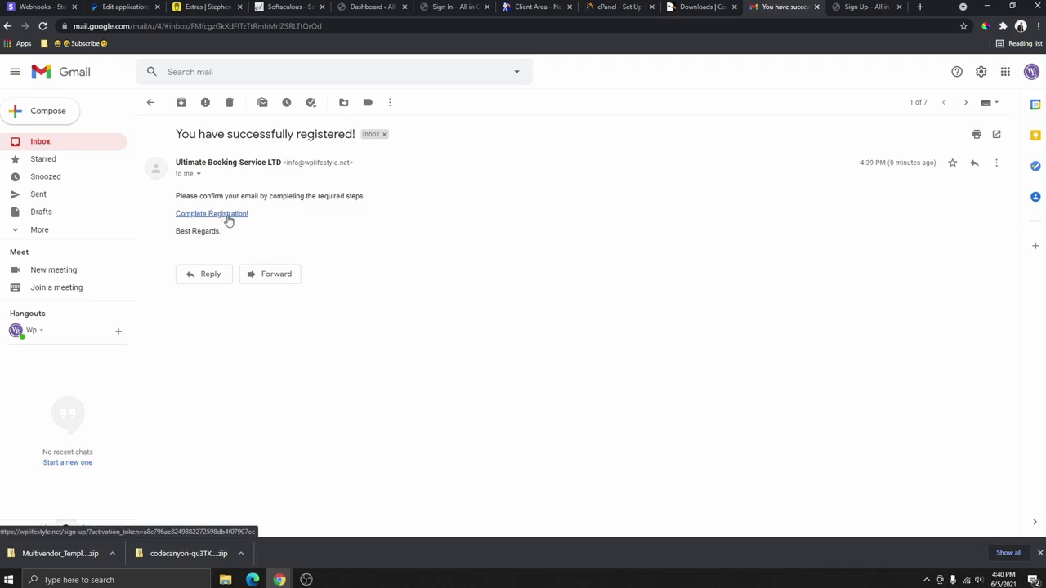
# Step: On the Sign Up tab, enter the business URL 'fitness' and continue
pyautogui.click(873, 7)
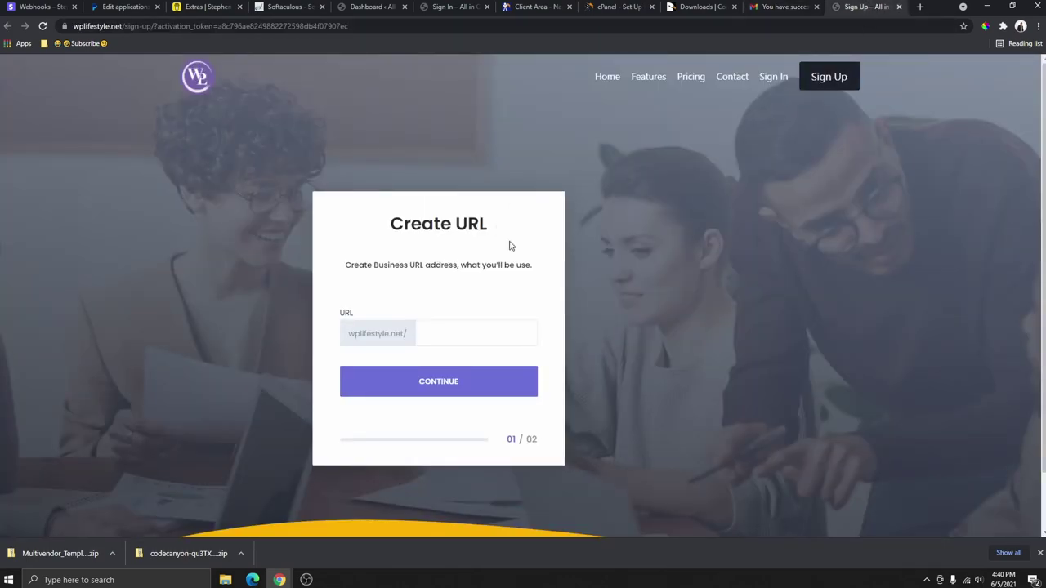
pyautogui.click(432, 332)
pyautogui.write('fitness')
pyautogui.click(441, 384)
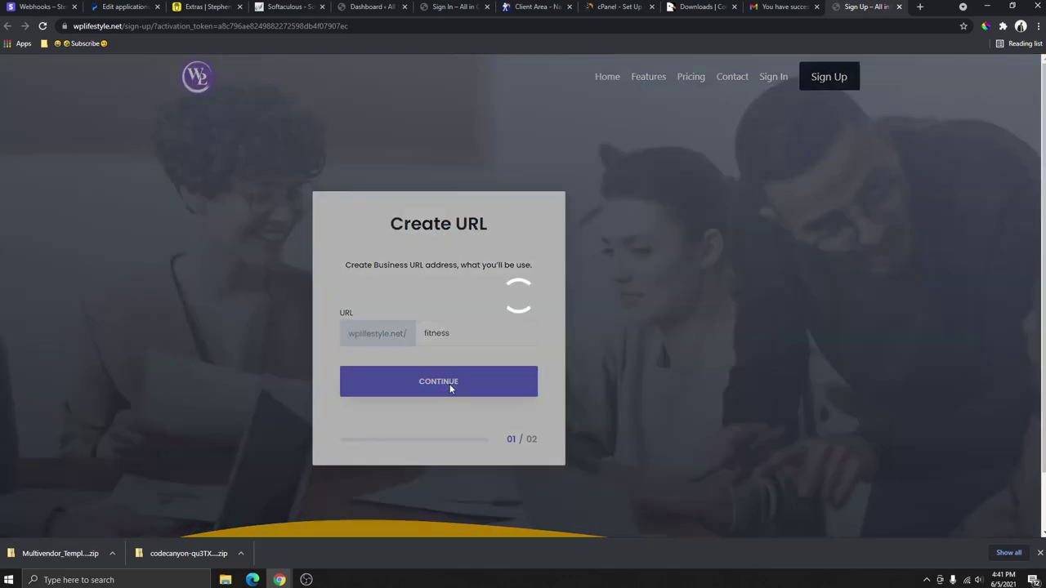
pyautogui.scroll(-2, 441, 326)
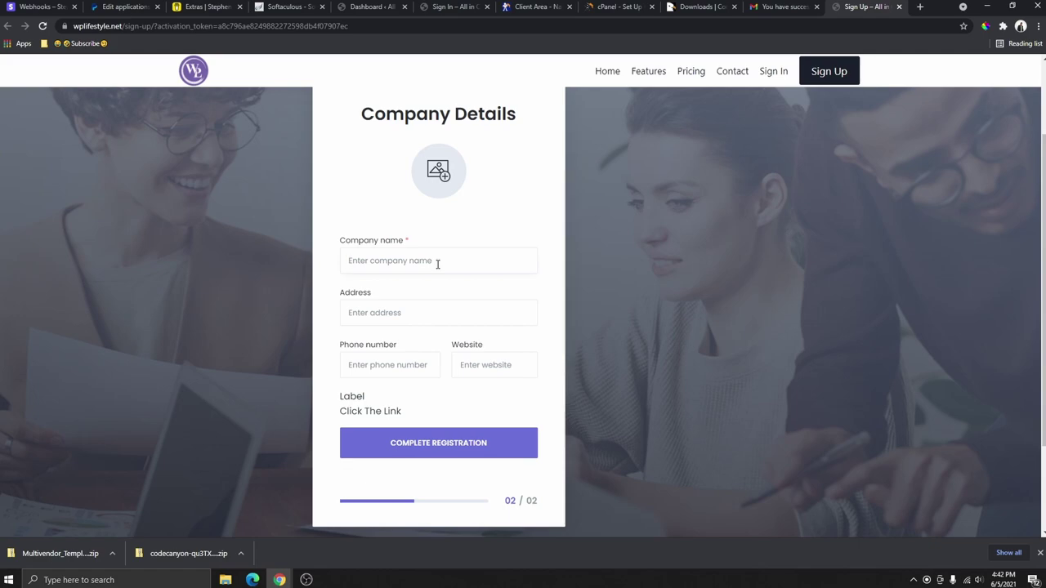
# Step: Enter company name Stay Fit, an address and the phone number to complete registration
pyautogui.hotkey('ctrl', 'v')
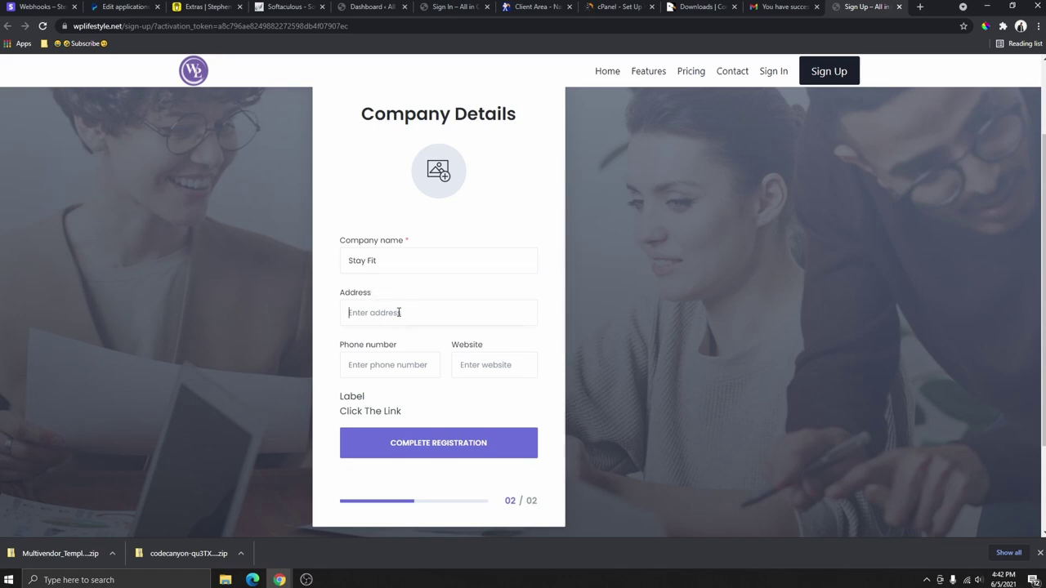
pyautogui.rightClick(400, 312)
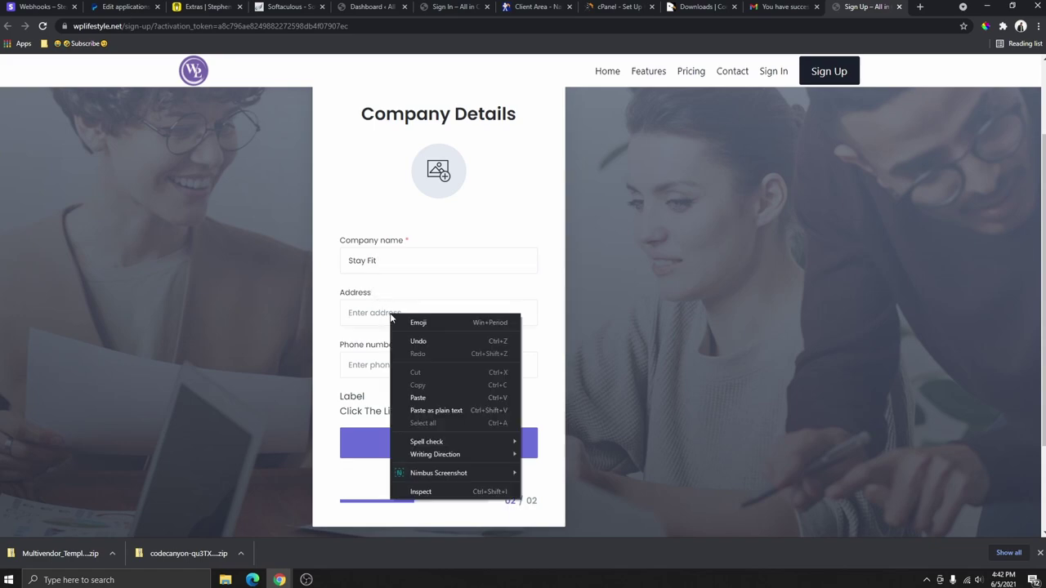
pyautogui.click(453, 401)
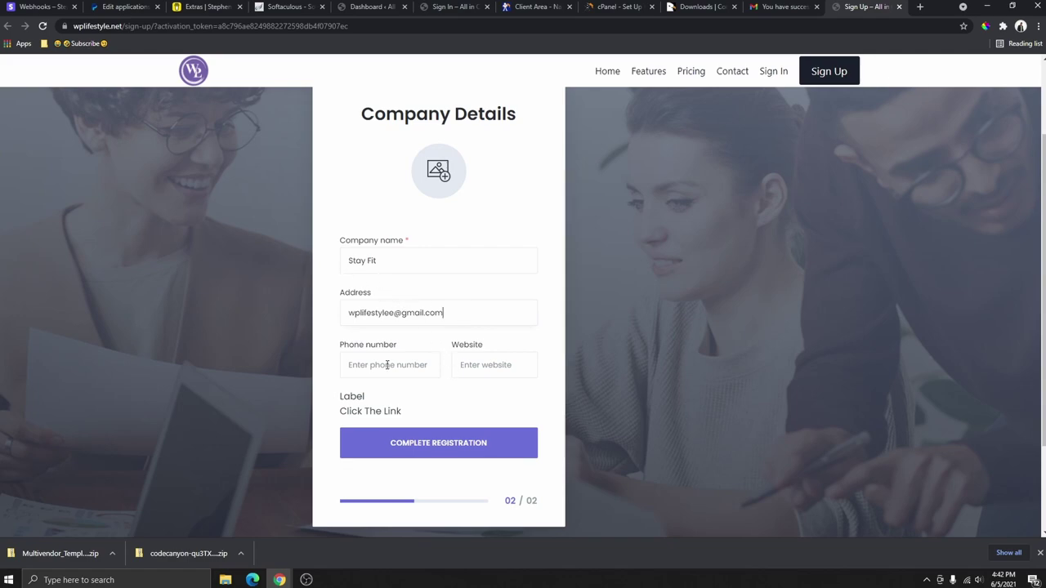
pyautogui.write('60400000000')
pyautogui.scroll(-2, 481, 360)
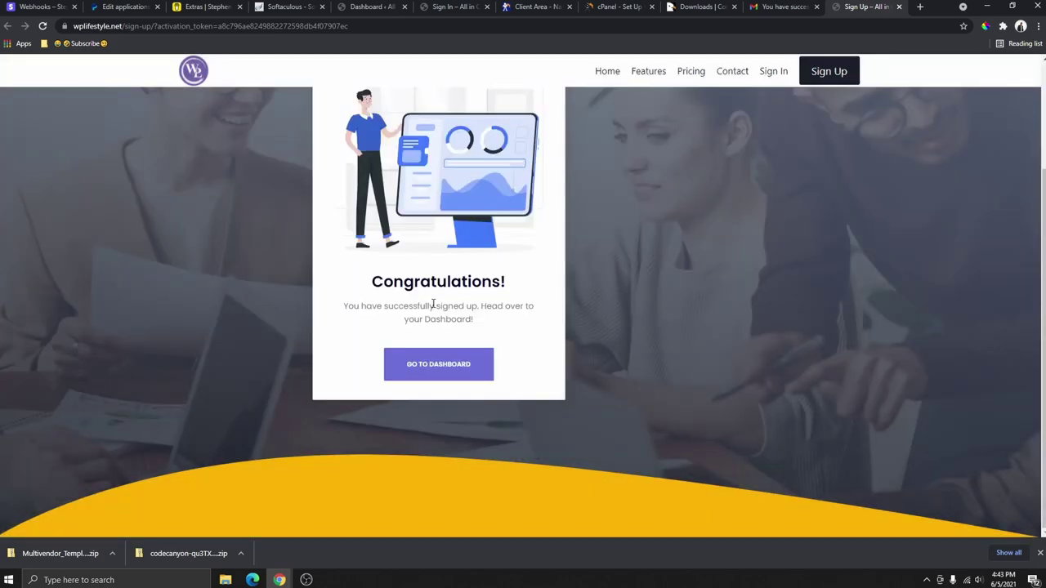
# Step: Go to the tenant dashboard, review zero appointments and $0.00 revenue, then open the account dropdown
pyautogui.click(444, 369)
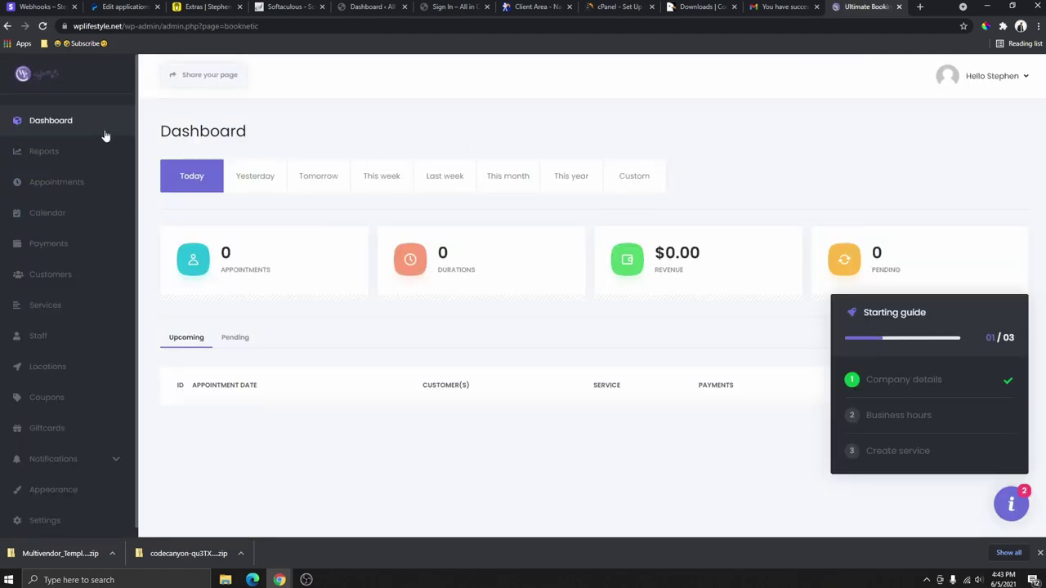
pyautogui.scroll(-1, 70, 306)
pyautogui.scroll(1, 70, 181)
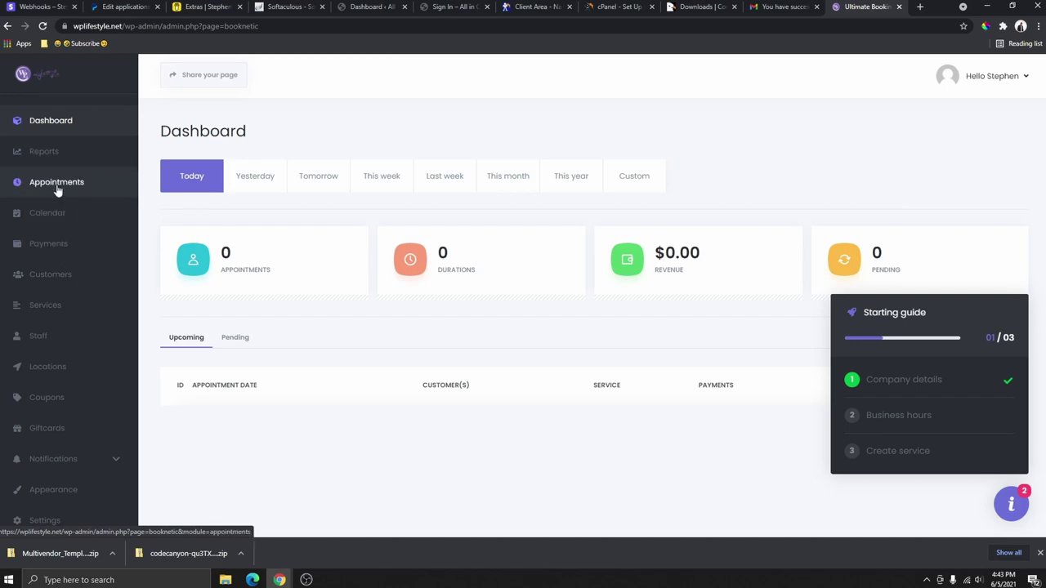
pyautogui.scroll(-1, 114, 449)
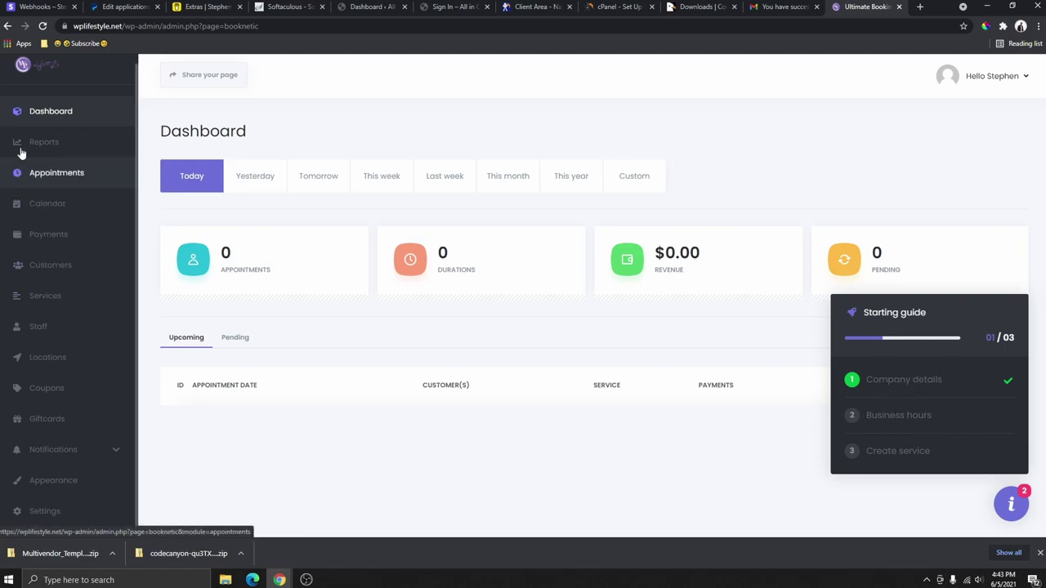
pyautogui.scroll(1, 39, 369)
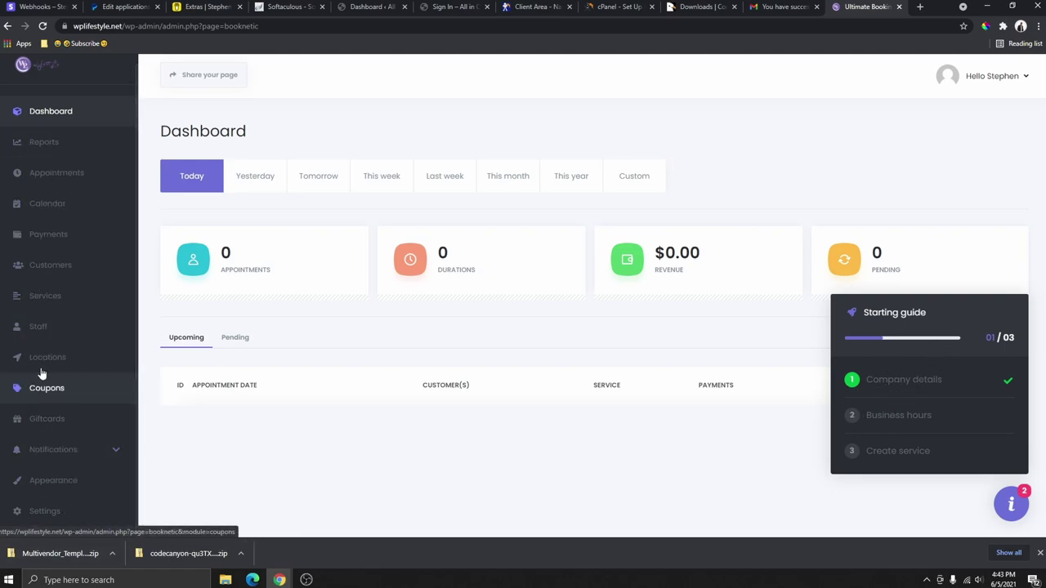
pyautogui.scroll(-1, 73, 357)
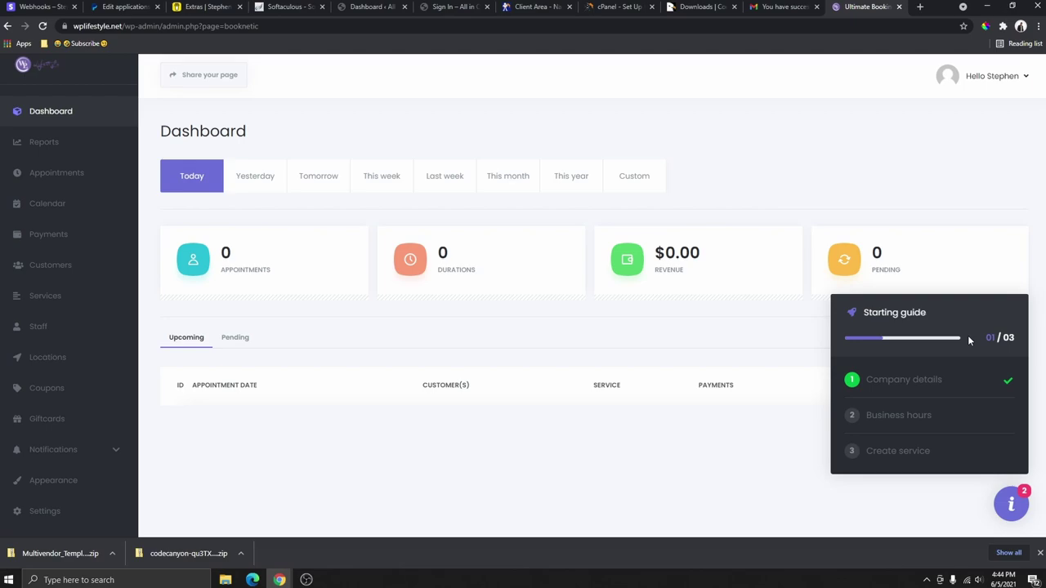
pyautogui.click(994, 80)
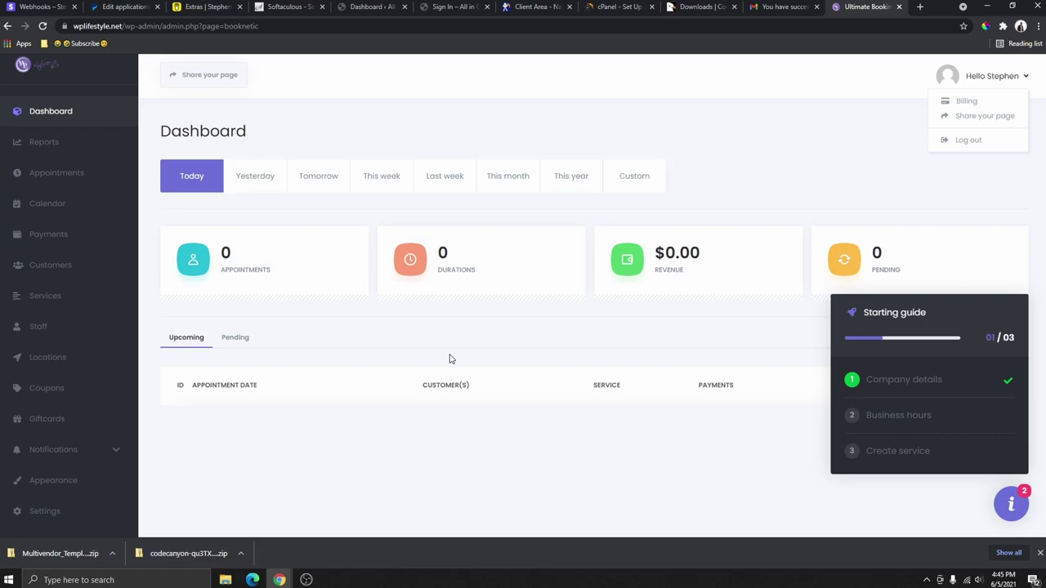
# Step: Open Billing and highlight the Free plan notice and its 2021-06-12 expiration date
pyautogui.click(963, 102)
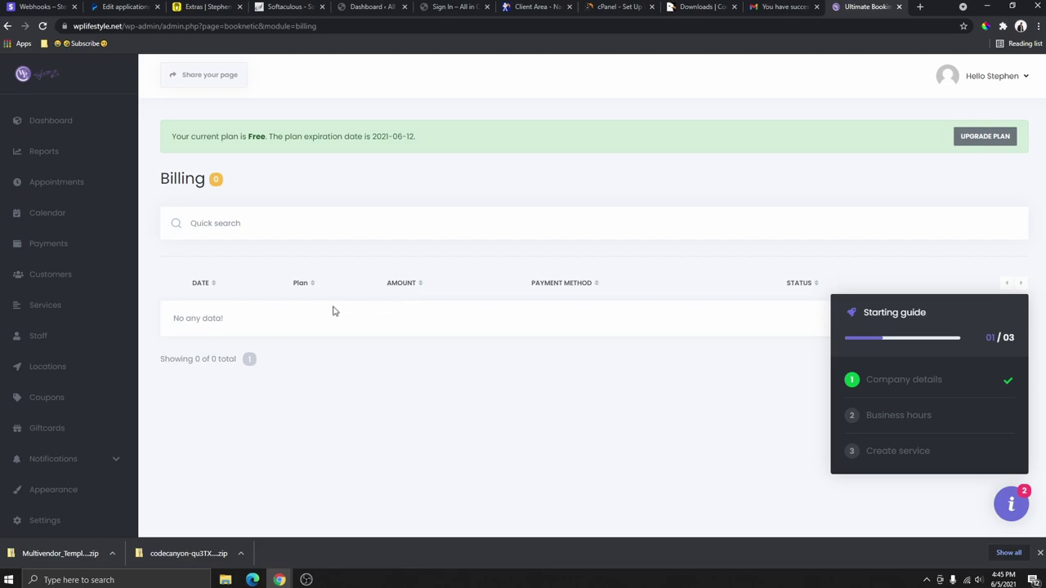
pyautogui.moveTo(171, 137); pyautogui.dragTo(278, 137)
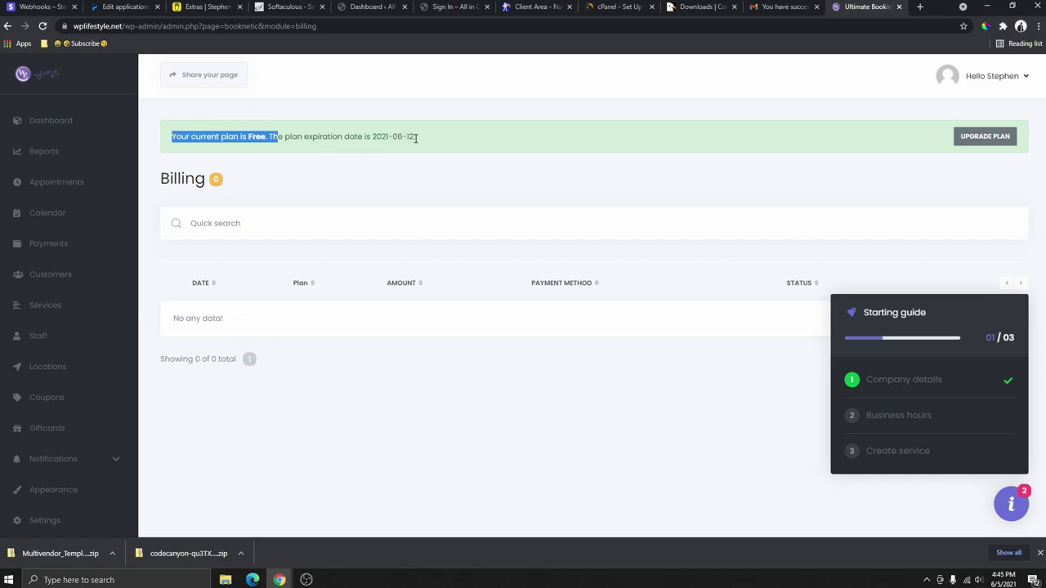
pyautogui.moveTo(416, 139); pyautogui.dragTo(372, 138)
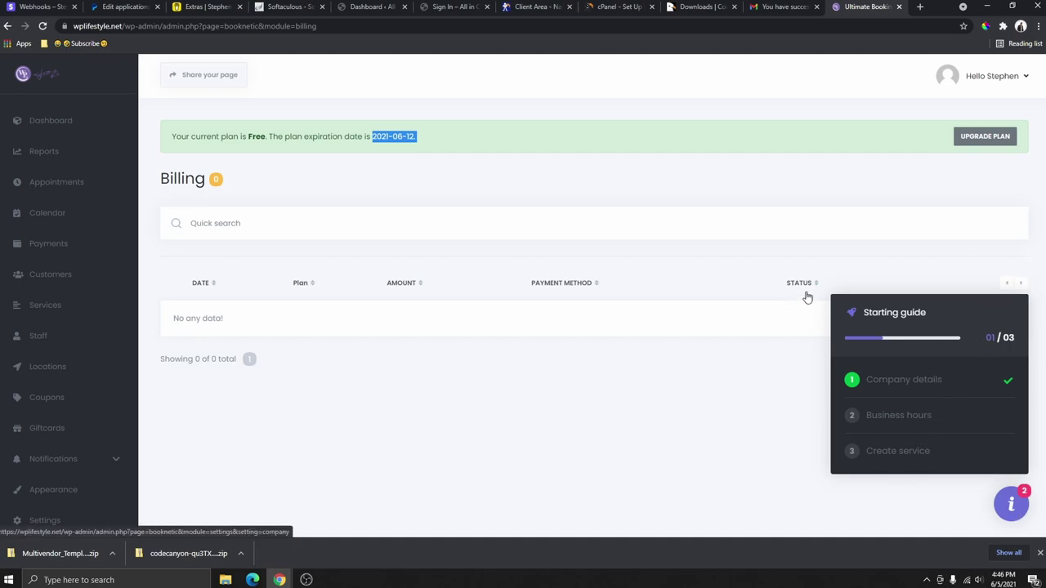
pyautogui.click(980, 137)
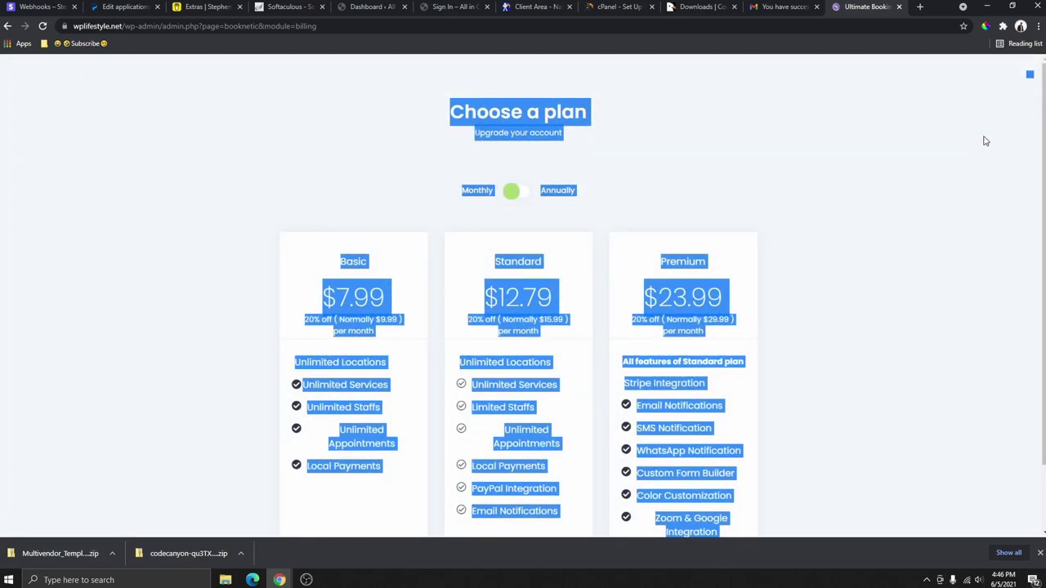
pyautogui.scroll(-1, 507, 236)
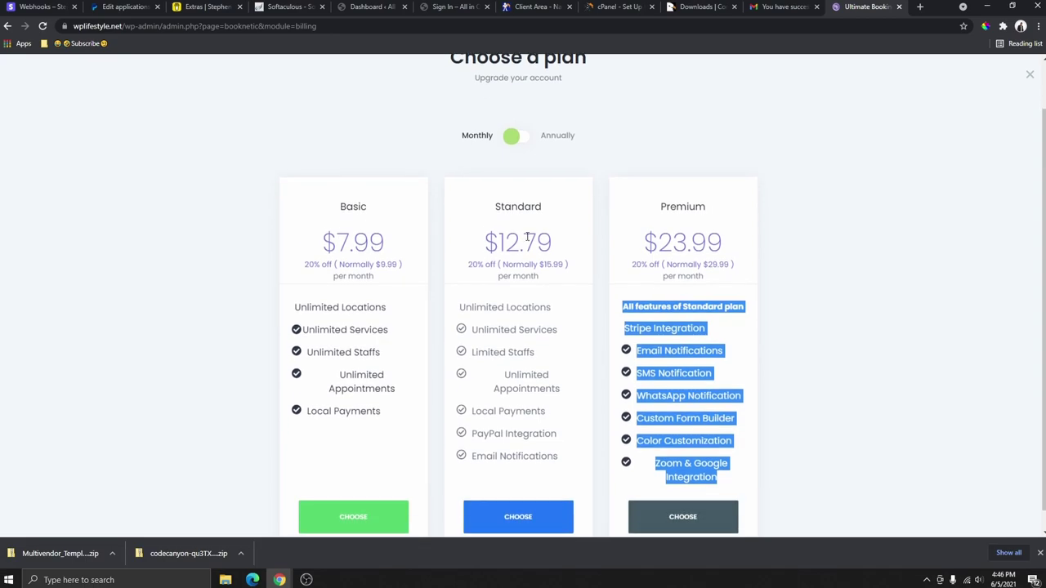
pyautogui.click(525, 145)
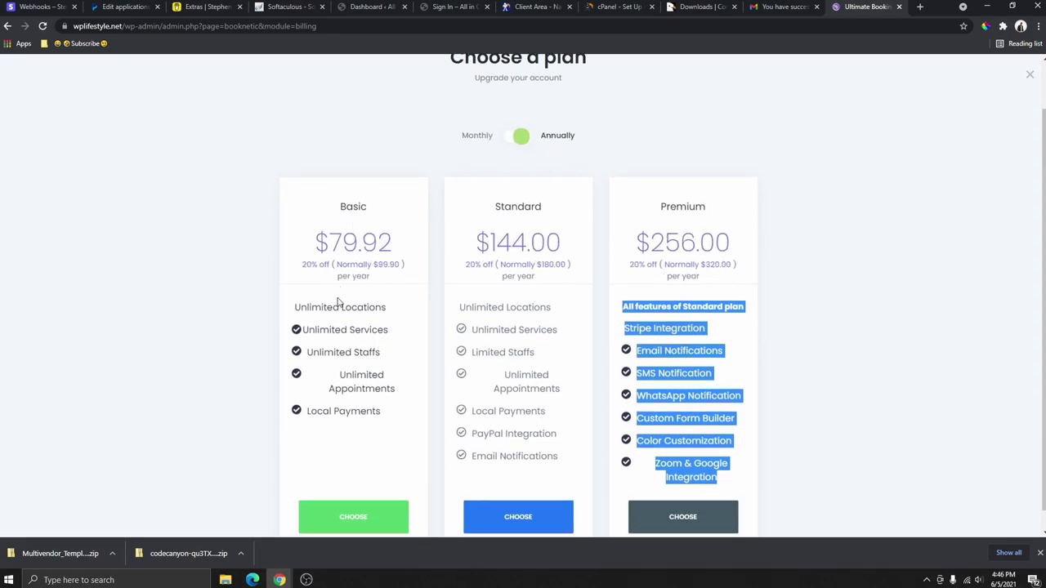
pyautogui.scroll(-1, 343, 246)
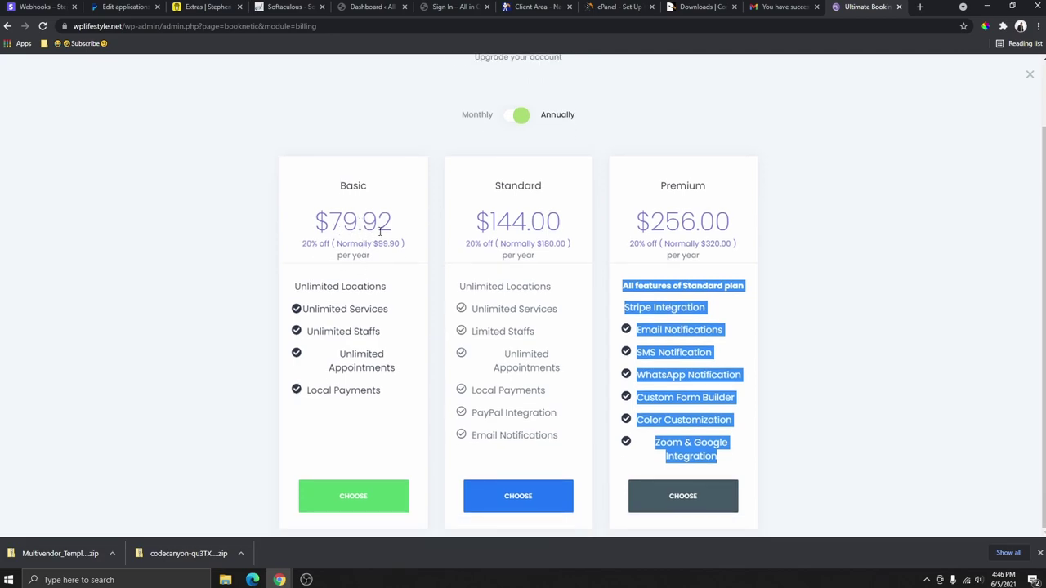
pyautogui.moveTo(337, 244); pyautogui.dragTo(408, 254)
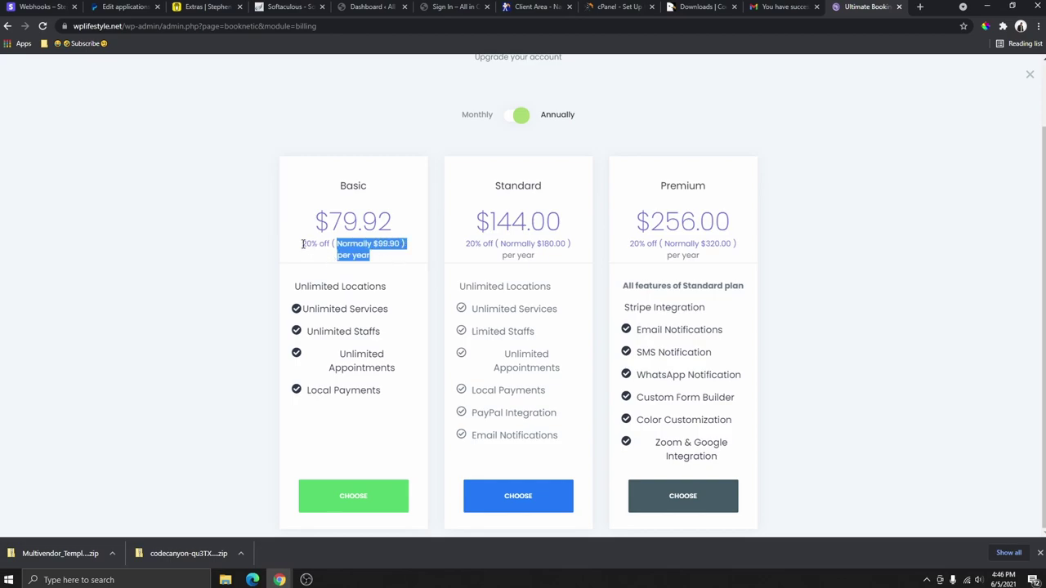
pyautogui.moveTo(302, 244); pyautogui.dragTo(331, 244)
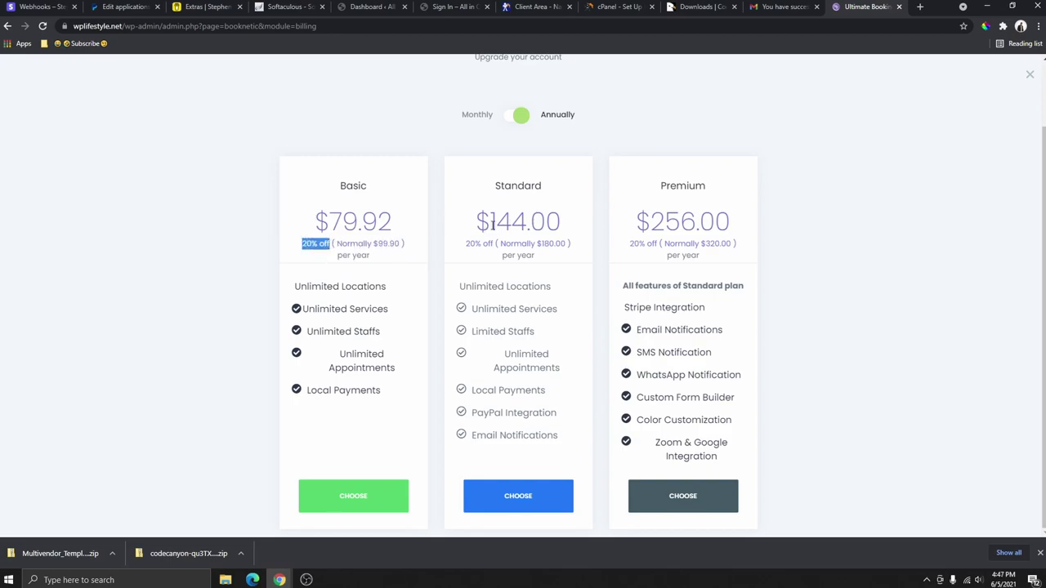
pyautogui.moveTo(537, 244); pyautogui.dragTo(572, 244)
pyautogui.moveTo(480, 221); pyautogui.dragTo(524, 222)
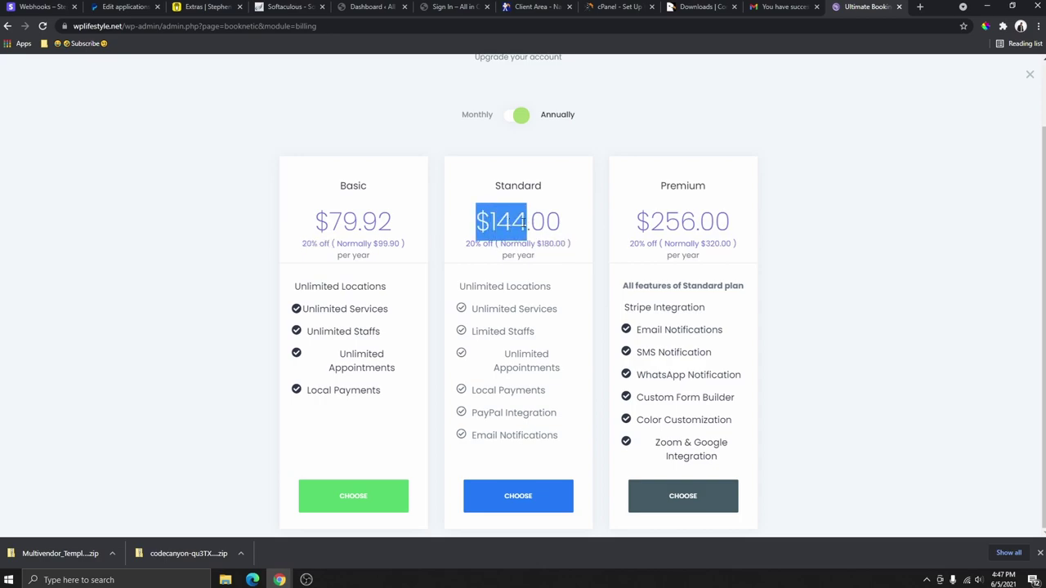
pyautogui.moveTo(468, 245); pyautogui.dragTo(491, 245)
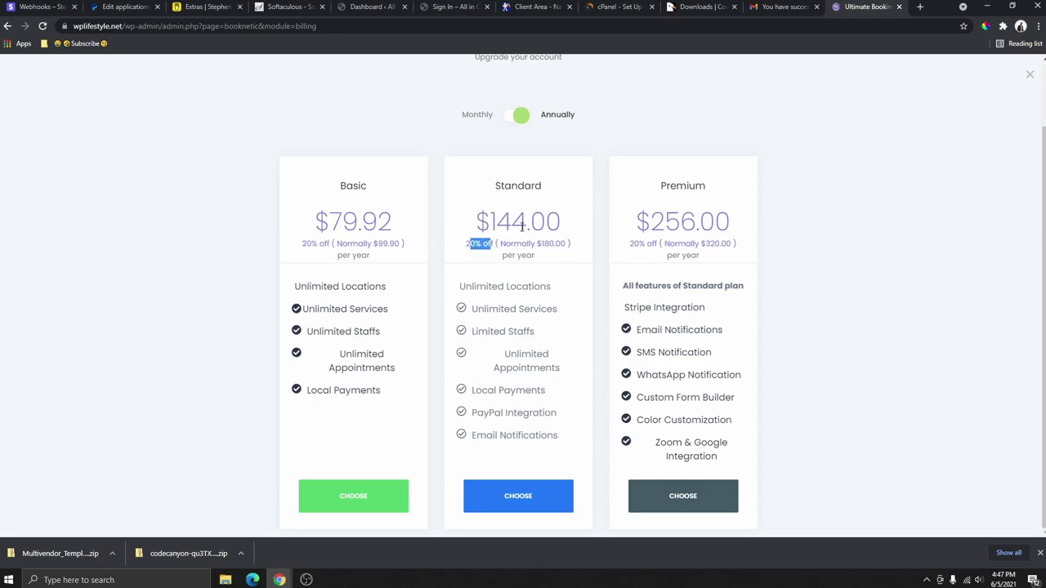
pyautogui.click(513, 119)
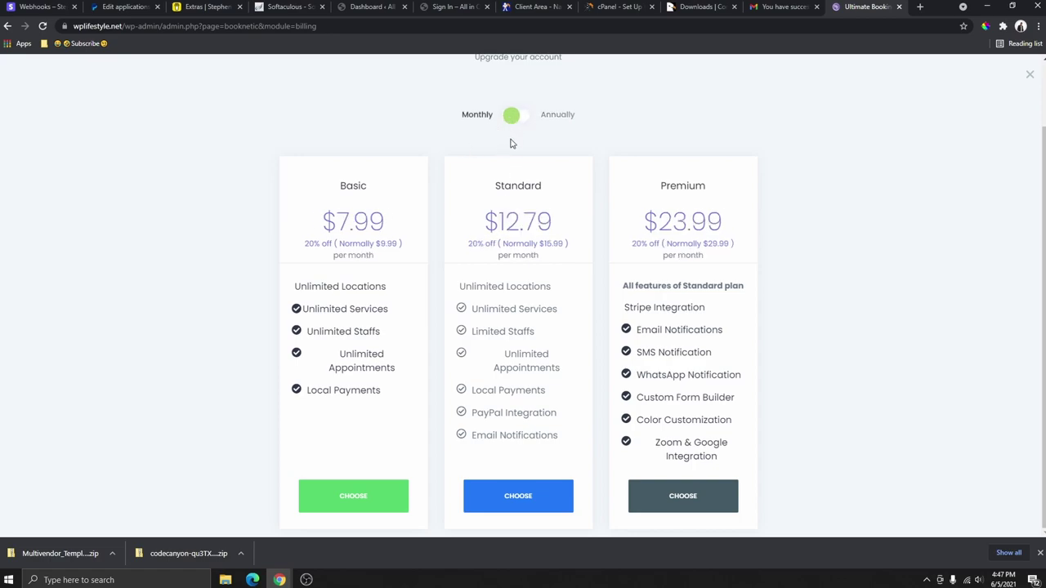
pyautogui.moveTo(319, 229); pyautogui.dragTo(406, 225)
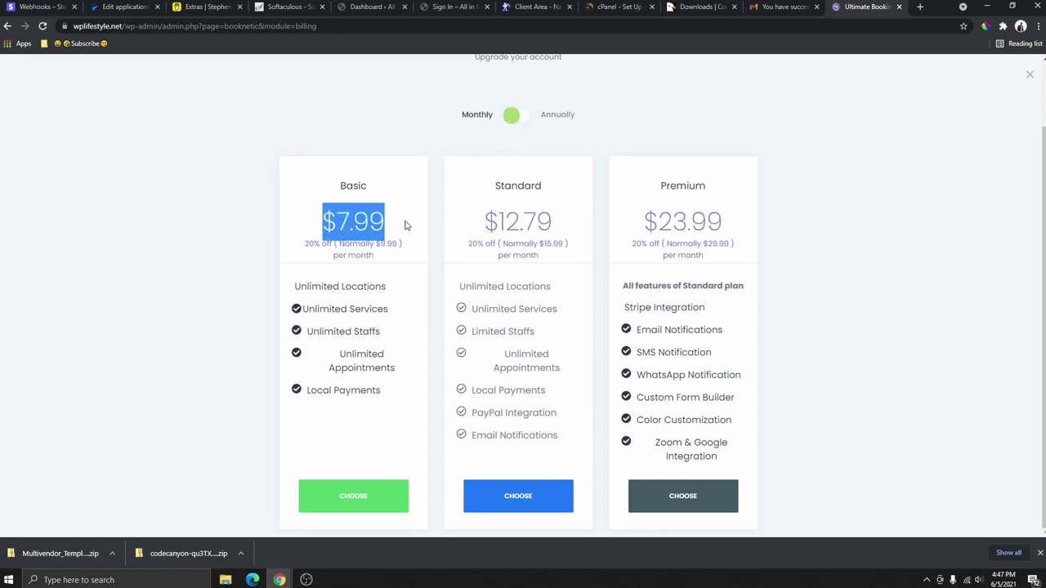
pyautogui.moveTo(304, 244); pyautogui.dragTo(402, 246)
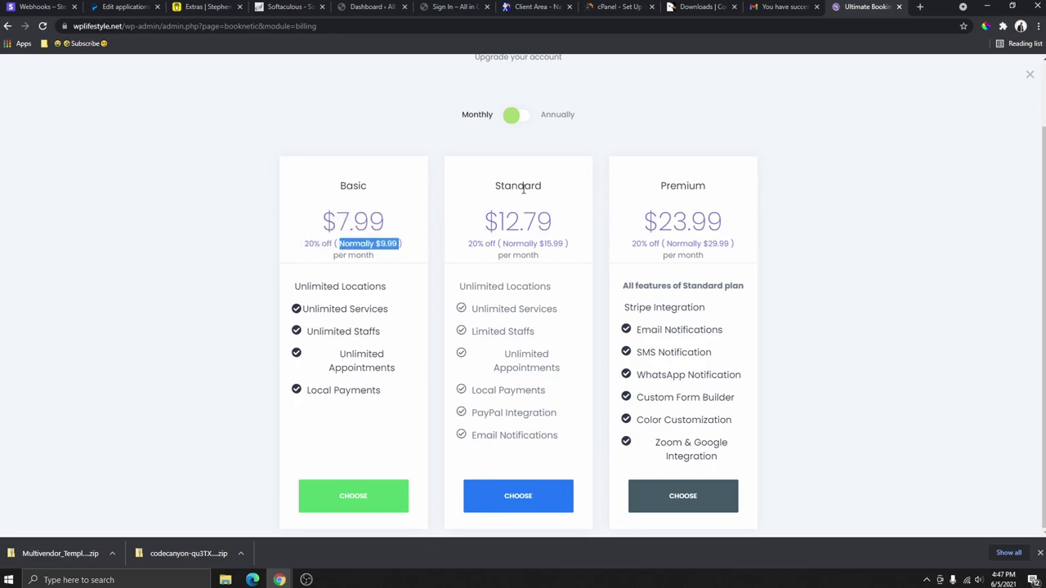
pyautogui.scroll(1, 654, 278)
pyautogui.scroll(-1, 572, 282)
pyautogui.scroll(1, 558, 259)
pyautogui.scroll(-1, 617, 254)
pyautogui.moveTo(638, 330); pyautogui.dragTo(733, 462)
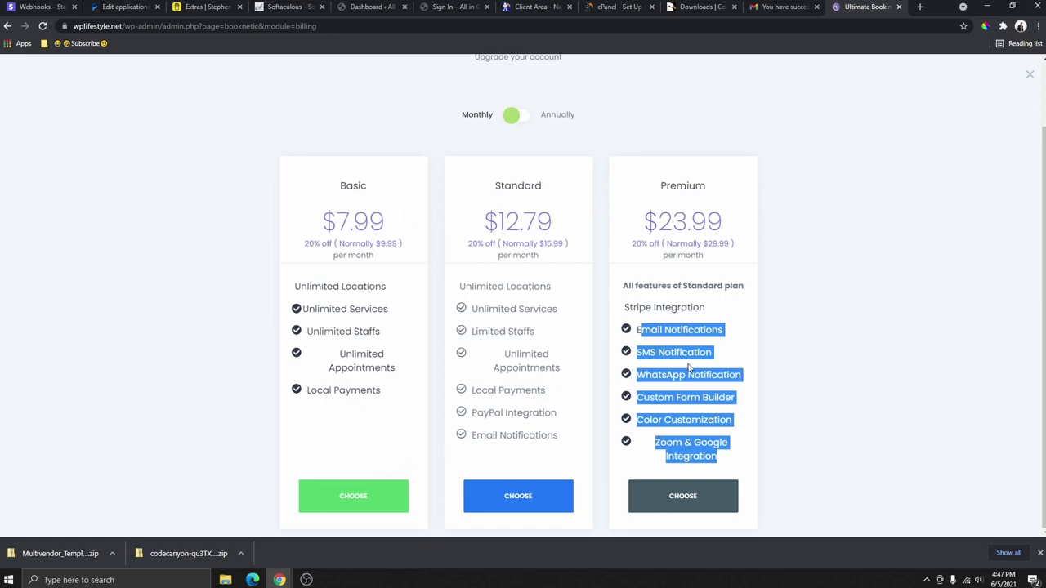
pyautogui.press('Escape')
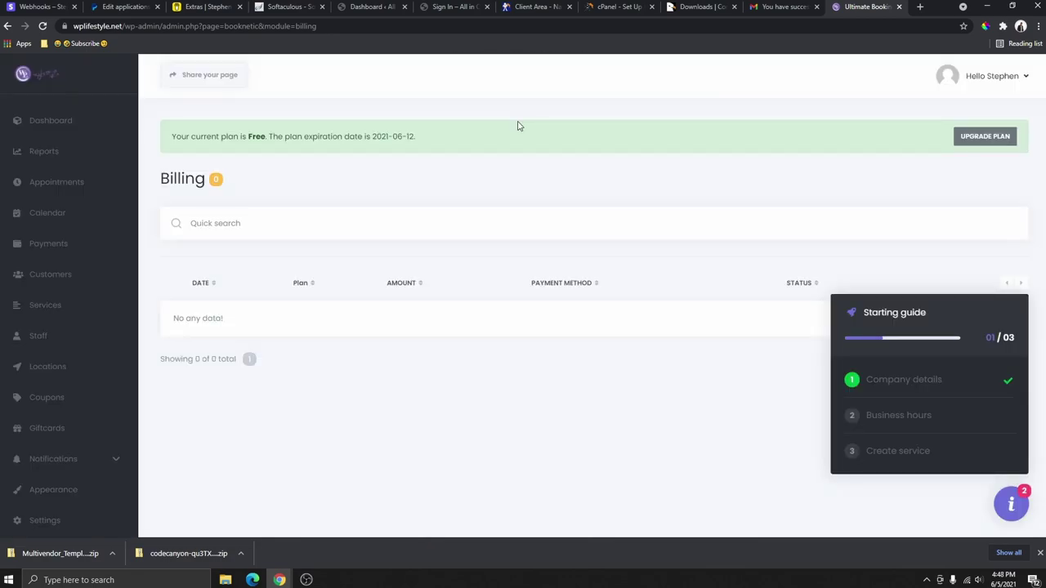